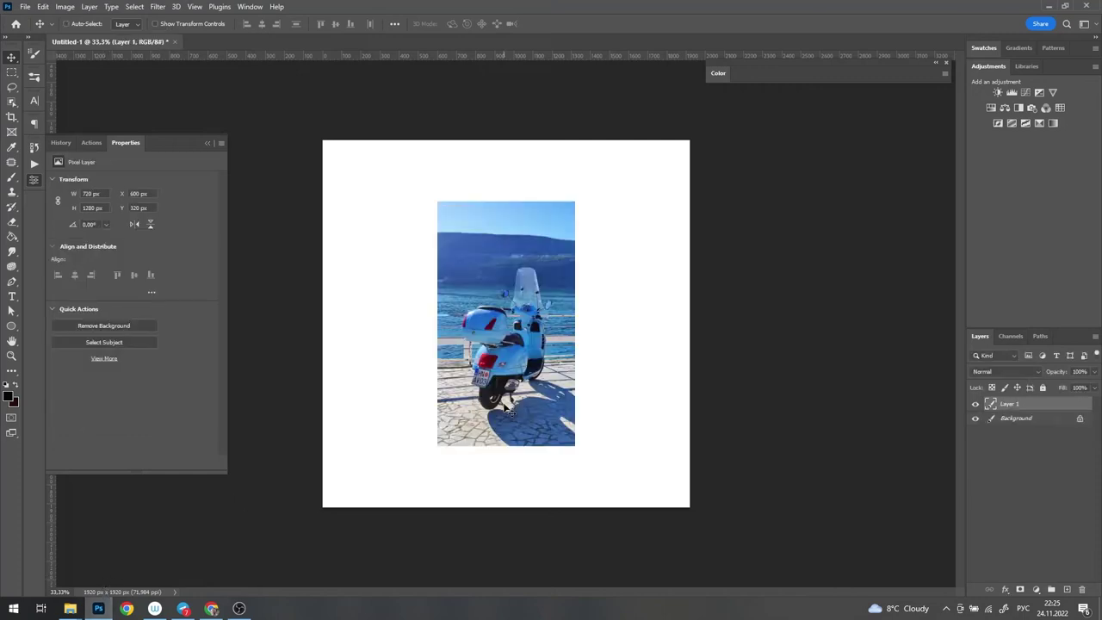
Step: Move the pasted scooter photo toward the upper left and select the Background layer
click(207, 142)
drag(546, 276, 448, 232)
click(1033, 419)
scroll(464, 314, up, 3)
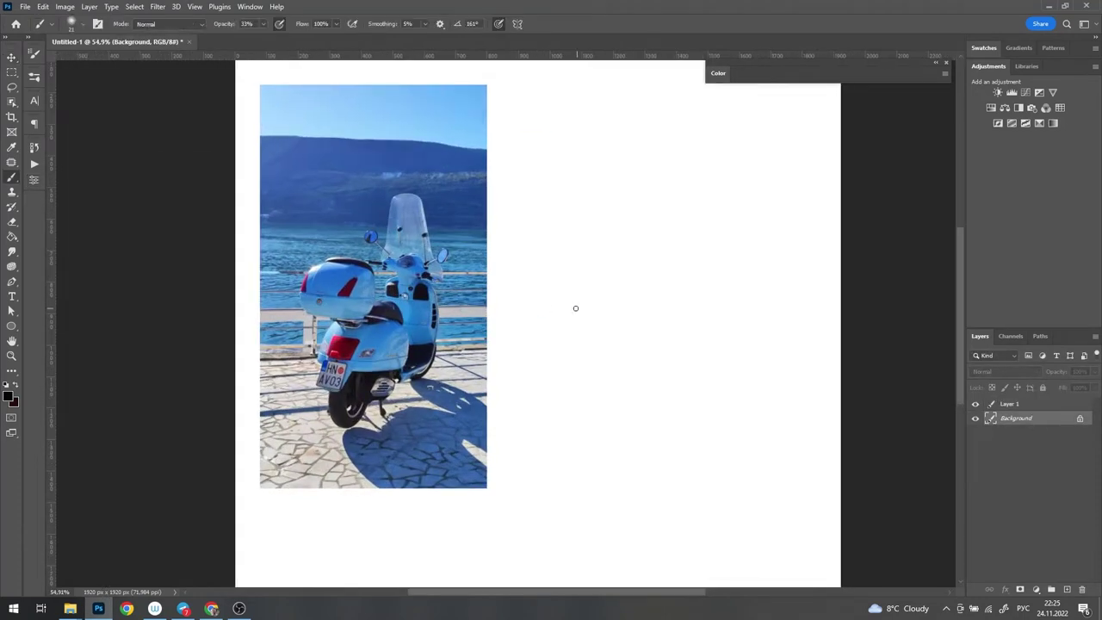
Step: Paint-bucket fill the Background with a light beige chosen in the Color panel
key(g)
click(805, 77)
click(799, 169)
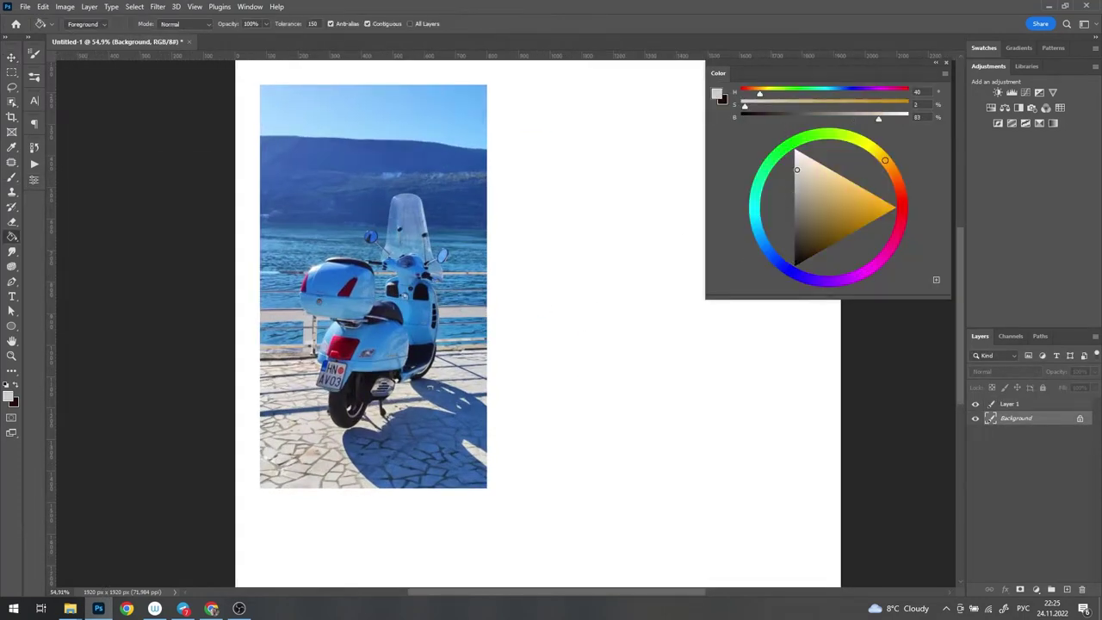
click(658, 213)
click(865, 143)
click(615, 207)
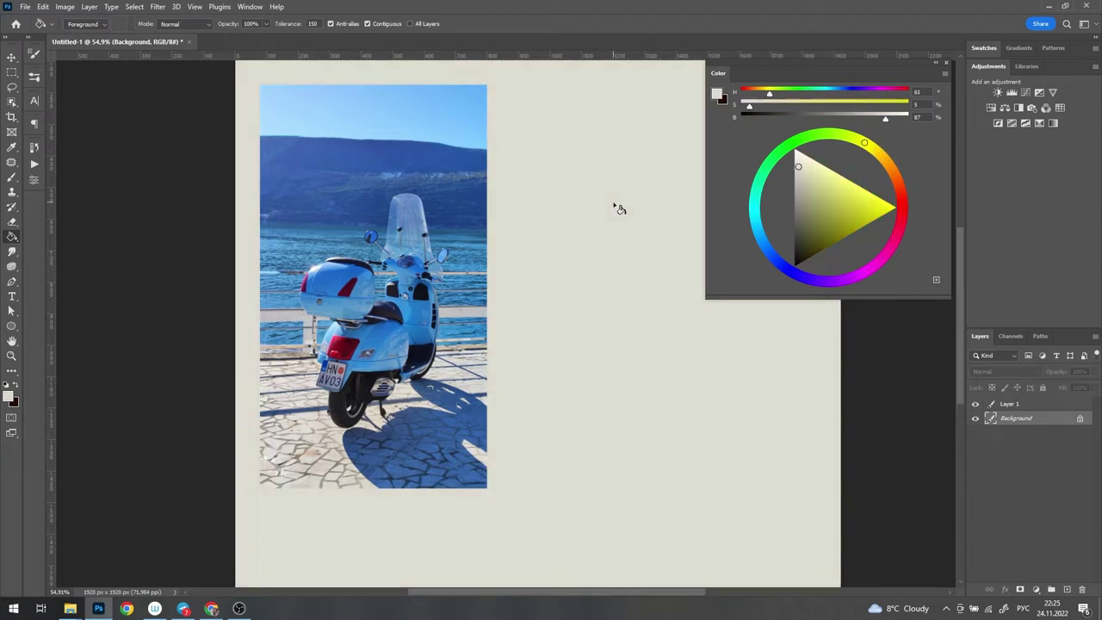
Step: Reset the colours to black, add a new empty Layer 2 and pick a brush preset
scroll(580, 204, down, 3)
scroll(585, 217, up, 1)
key(d)
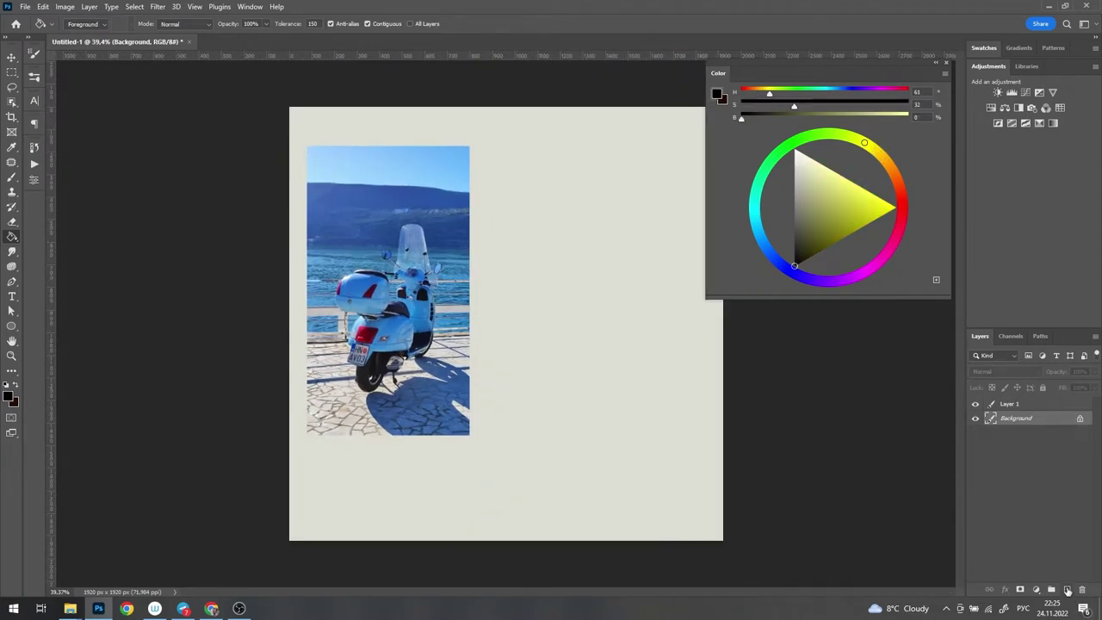
click(1068, 590)
key(b)
right_click(599, 203)
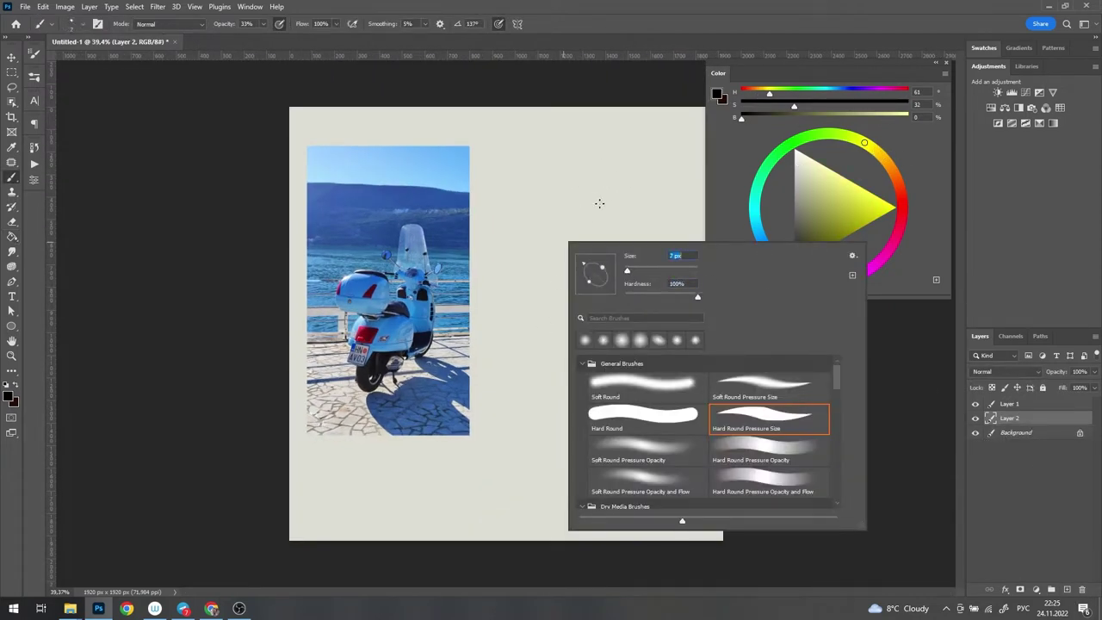
Step: Set the brush to full opacity and try out first sketch strokes on Layer 2
key(Return)
key(0)
scroll(566, 243, up, 3)
drag(405, 234, 480, 295)
key(ctrl+z)
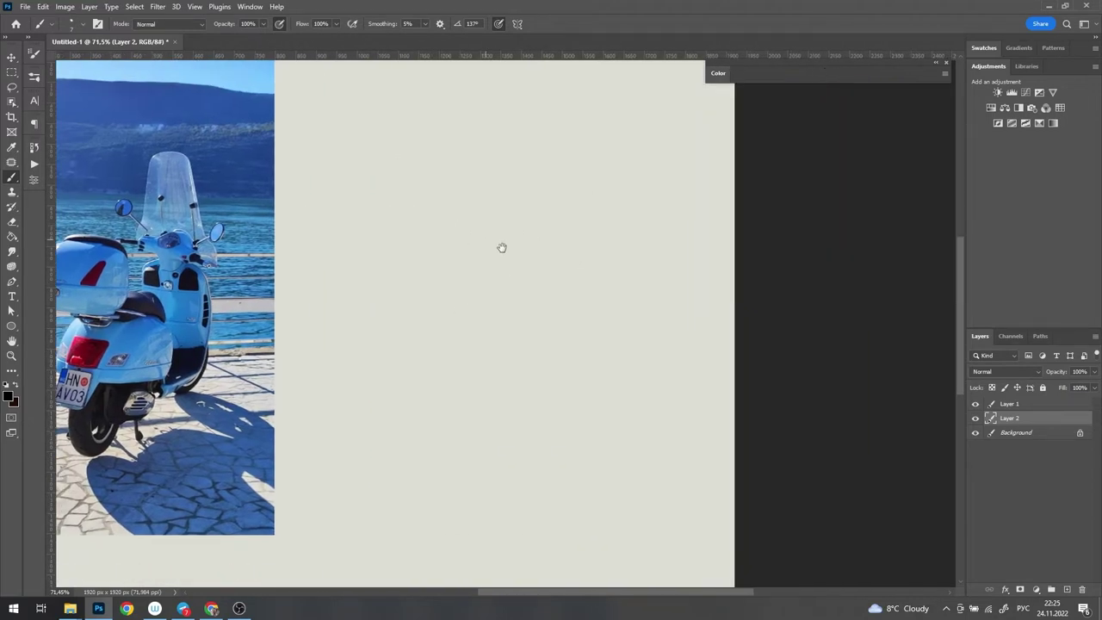
drag(502, 248, 586, 226)
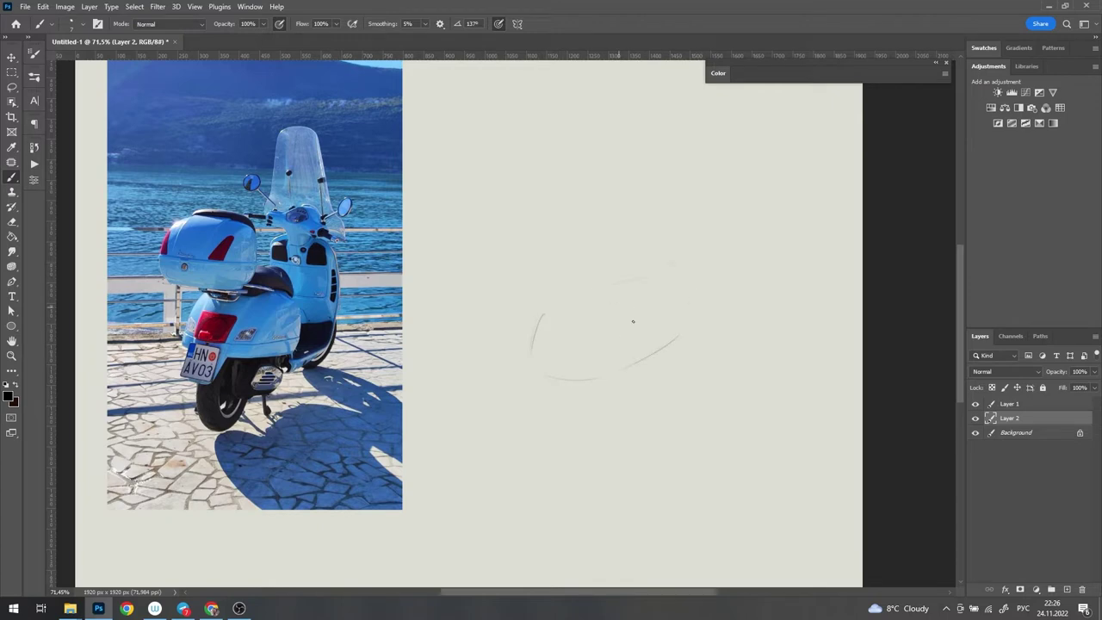
key(ctrl+z)
Step: Sketch the top arc above the body oval, redrawing it after an undo
right_click(638, 257)
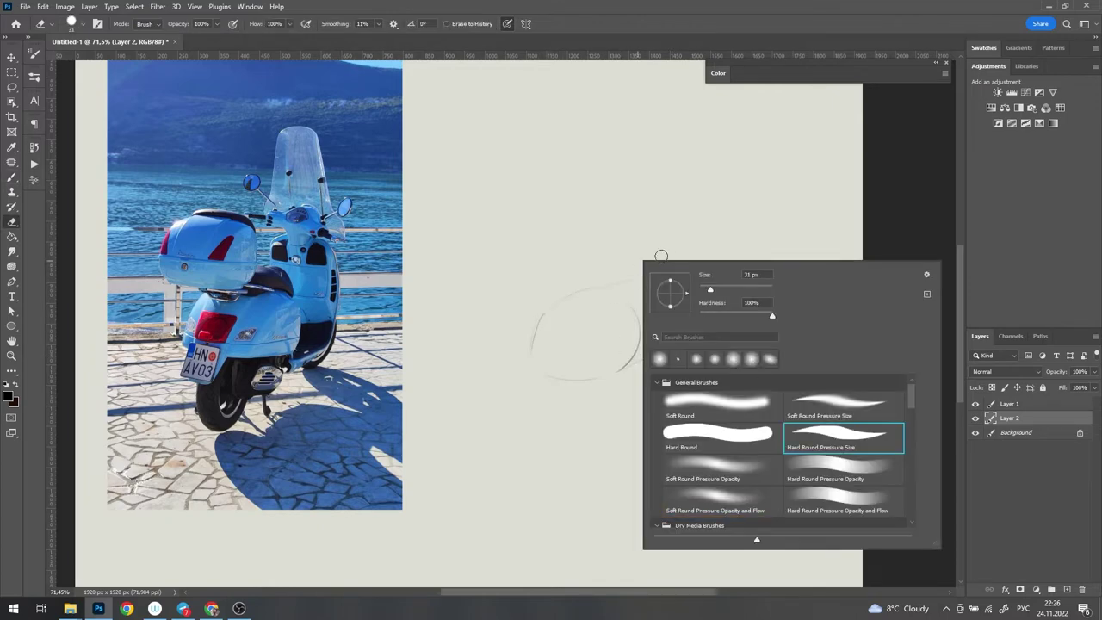
key(Escape)
drag(560, 295, 629, 300)
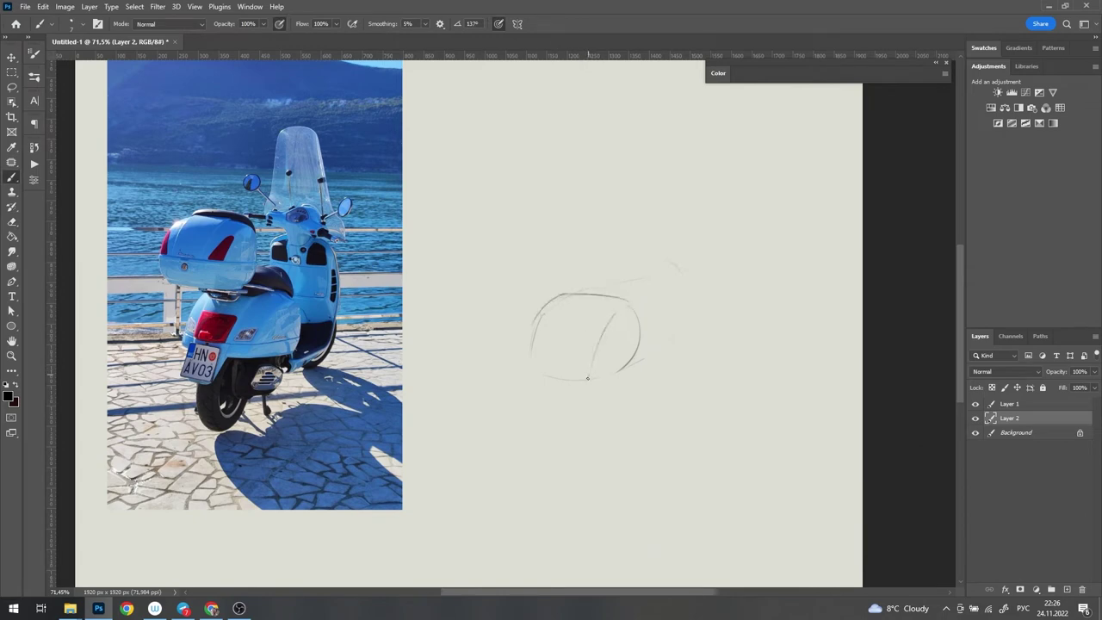
key(ctrl+z)
drag(565, 271, 638, 280)
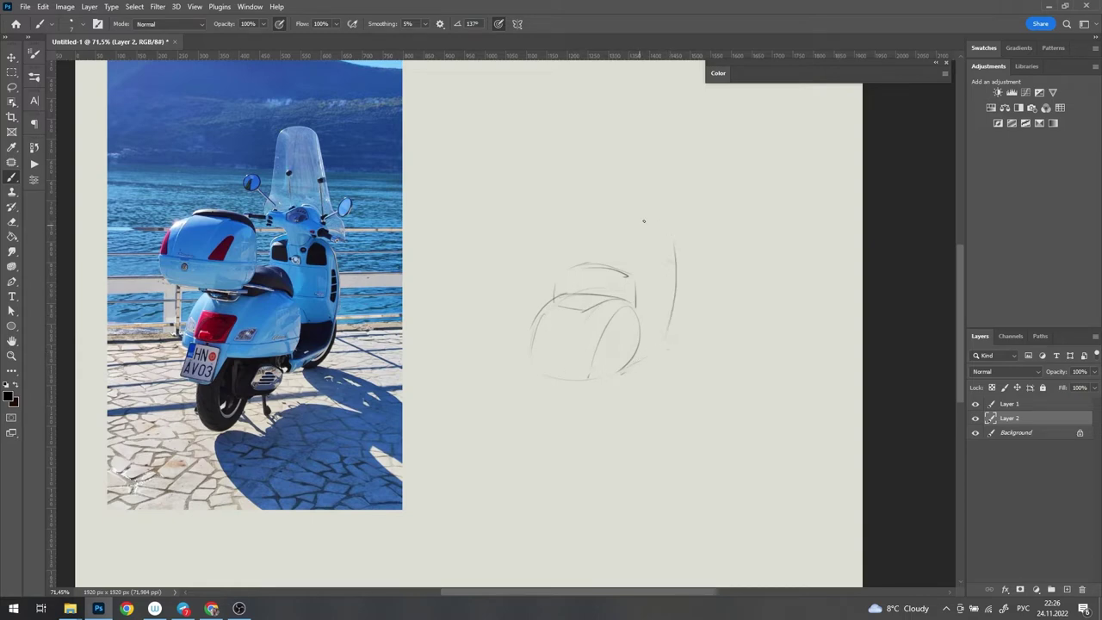
scroll(617, 234, up, 3)
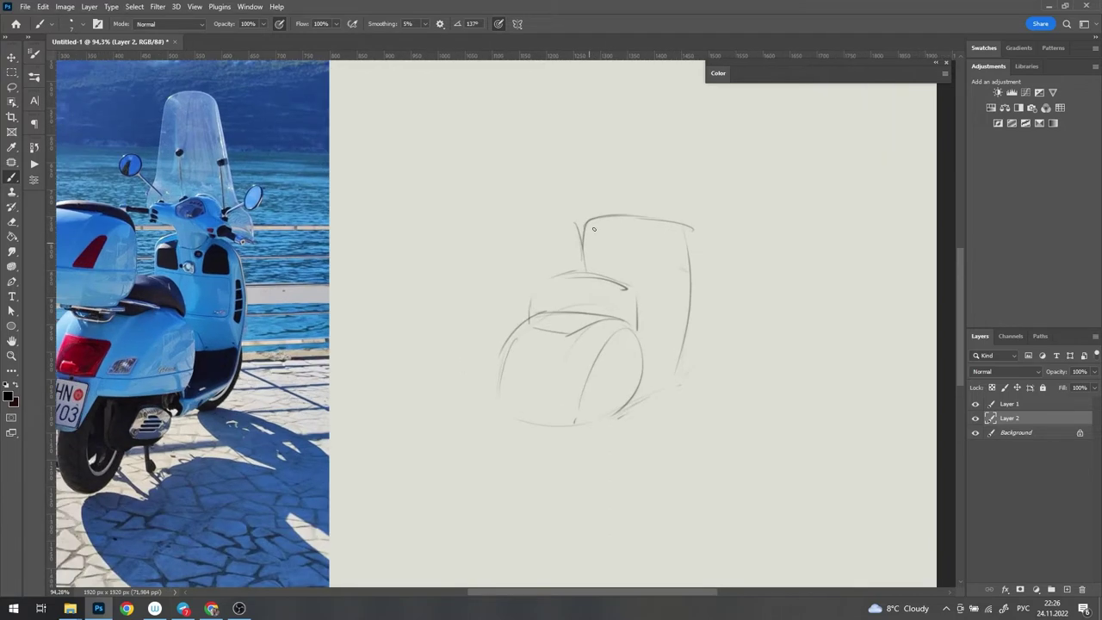
Step: Erase stray lines and add a stroke along the bottom of the sketch
key(e)
drag(736, 229, 767, 214)
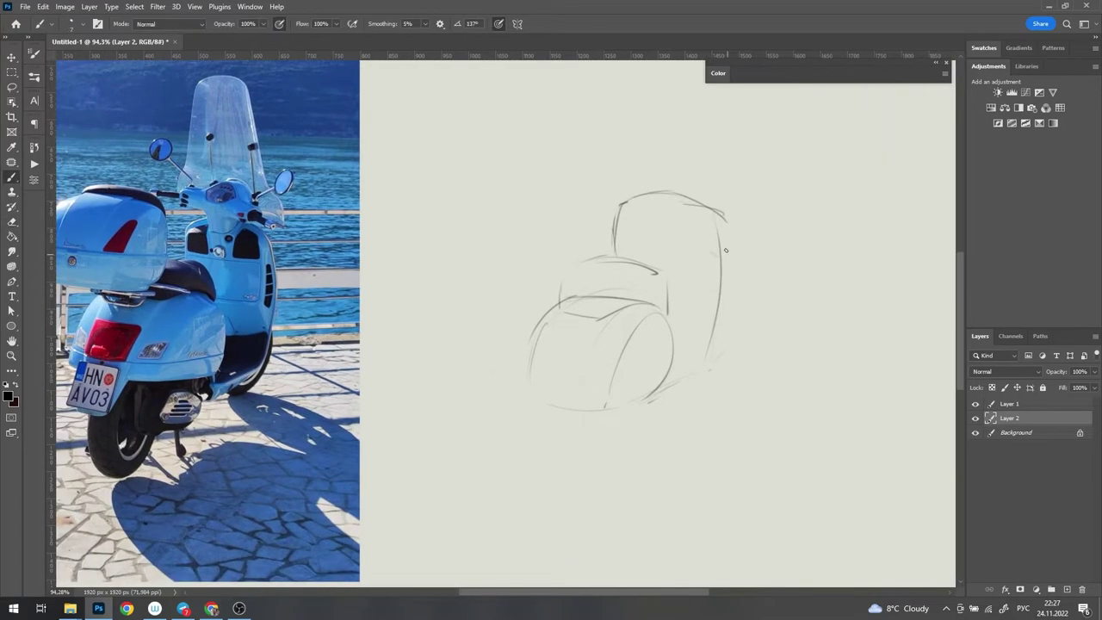
key(b)
drag(714, 359, 746, 304)
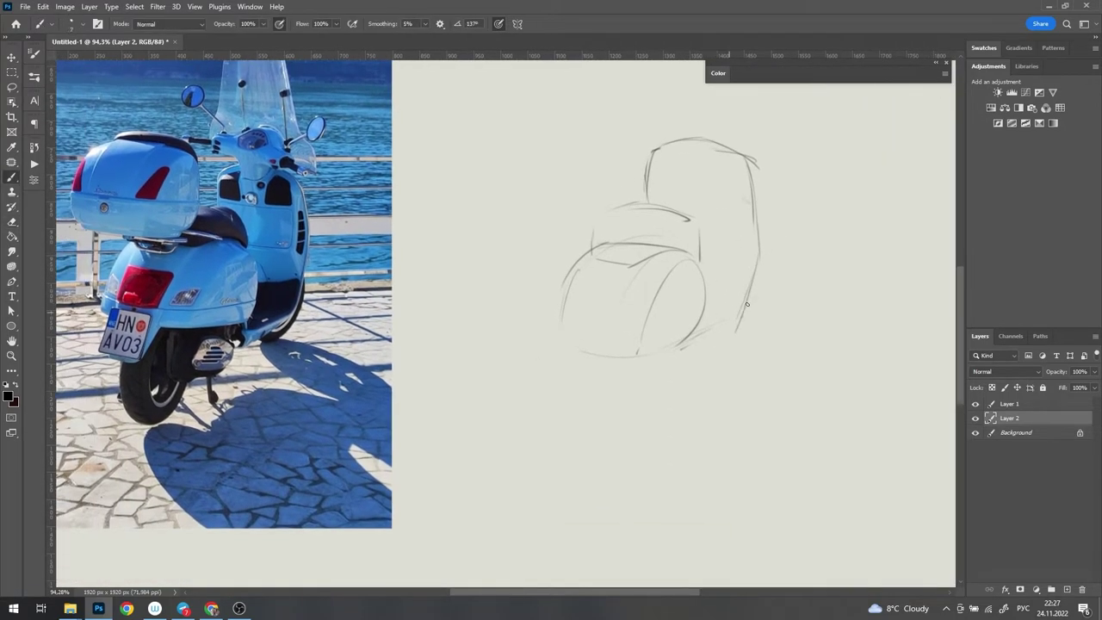
drag(701, 358, 669, 354)
scroll(689, 344, down, 1)
scroll(689, 302, up, 3)
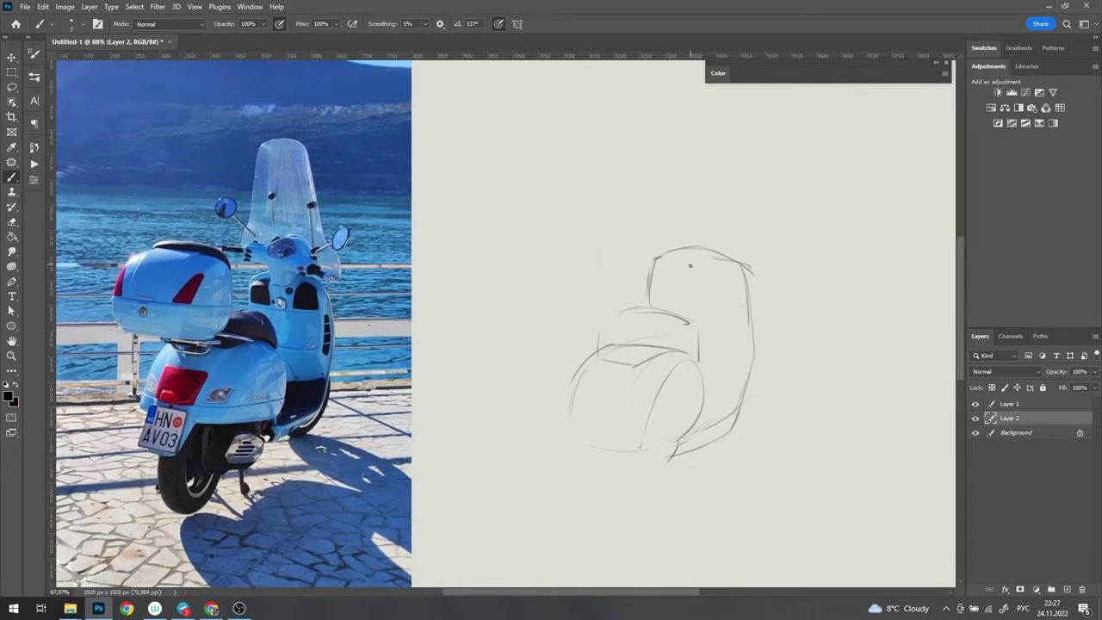
Step: Erase and redraw the body's top curve with a short stroke to its right
key(e)
mouse_move(751, 259)
mouse_down()
mouse_move(675, 246)
mouse_move(751, 291)
mouse_up()
key(b)
drag(685, 262, 686, 283)
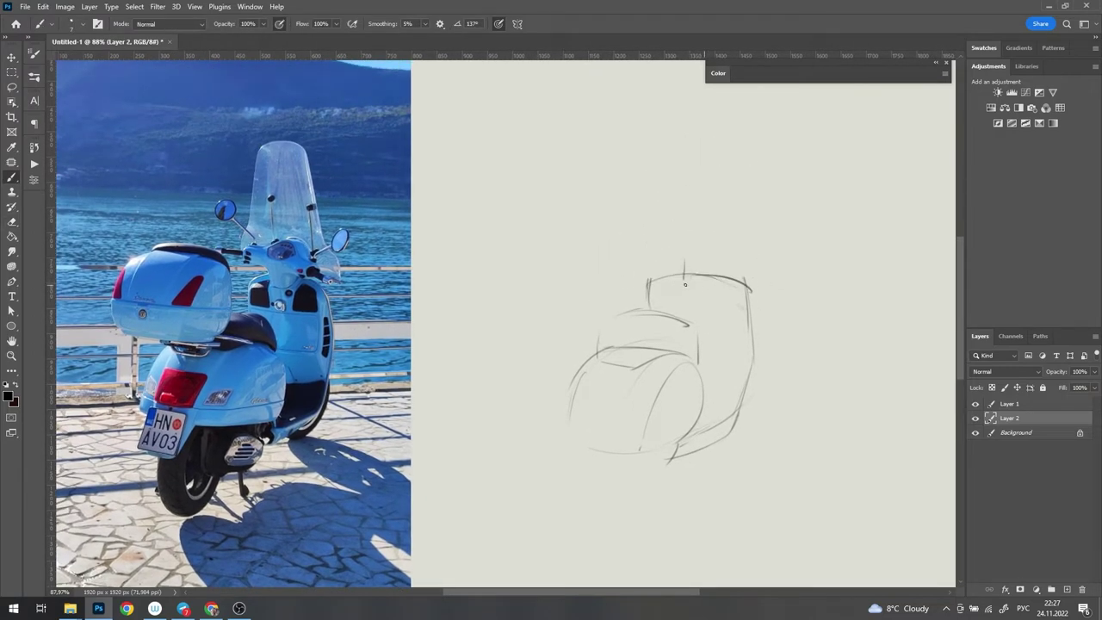
drag(753, 274, 782, 284)
scroll(686, 278, up, 1)
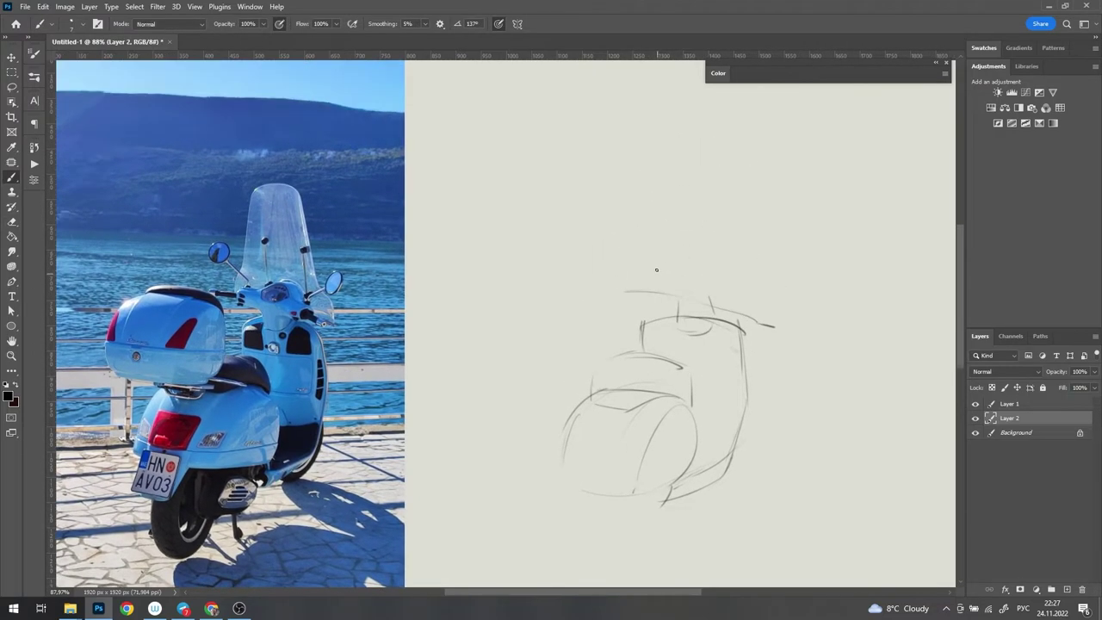
Step: Draw the windscreen's left and right edges and a line leading into the body
drag(665, 163, 654, 250)
drag(723, 136, 758, 320)
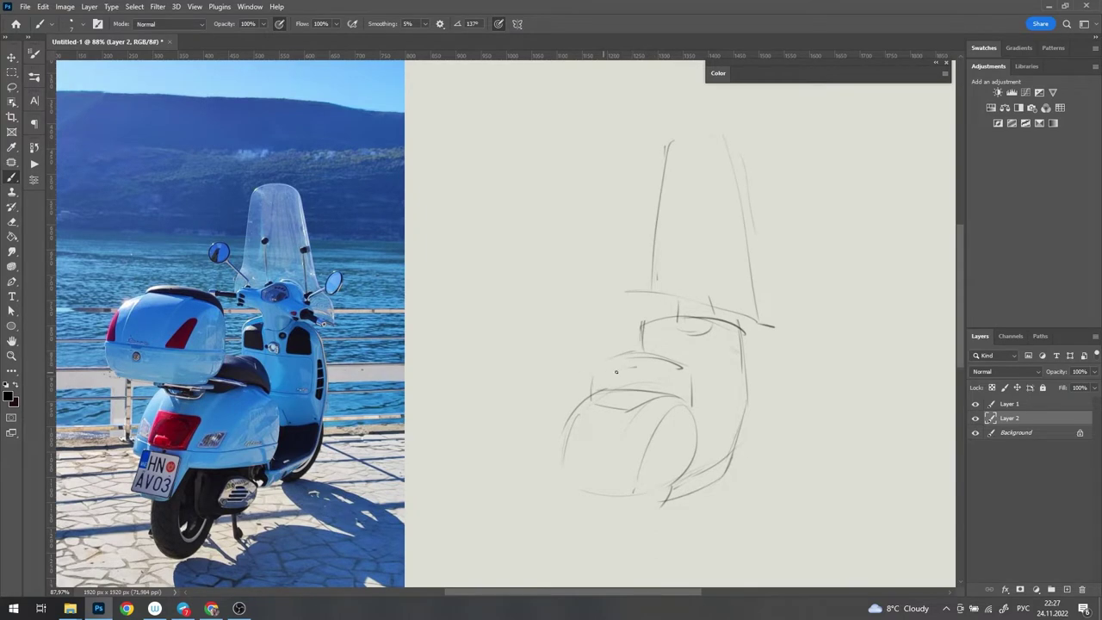
drag(526, 371, 496, 369)
mouse_move(569, 381)
mouse_down()
mouse_move(651, 367)
mouse_move(652, 288)
mouse_up()
Step: Outline the top case to the left of the windscreen
mouse_move(612, 237)
mouse_down()
mouse_move(523, 242)
mouse_move(502, 292)
mouse_up()
drag(546, 237, 622, 226)
scroll(657, 205, down, 2)
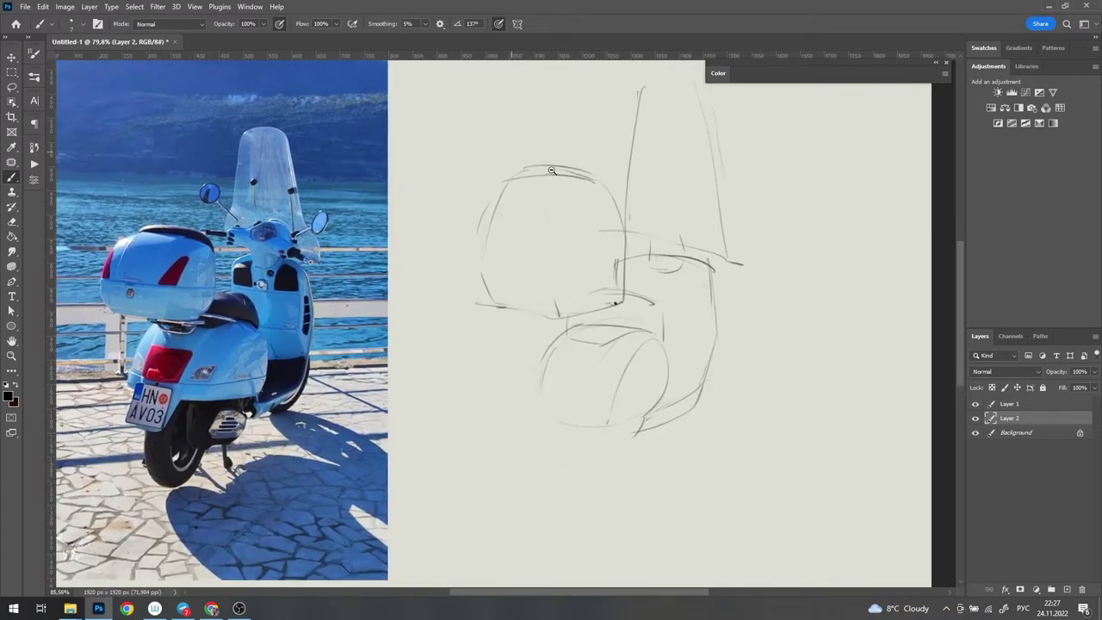
scroll(657, 204, up, 2)
key(e)
drag(706, 292, 676, 191)
key(b)
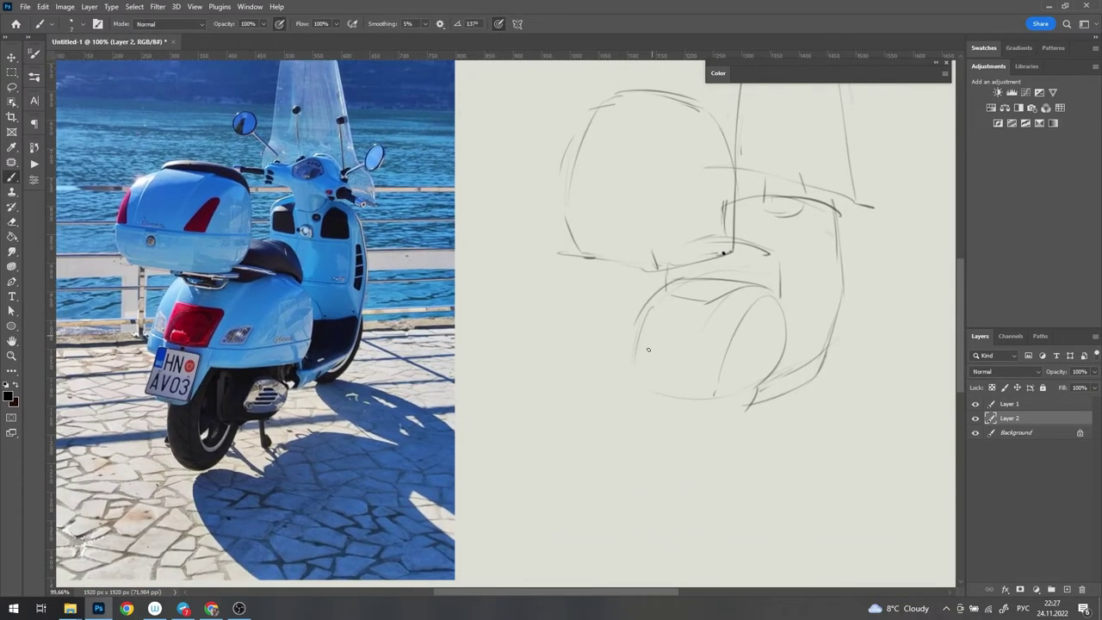
Step: Sketch the lower rounded body shape with vertical lines inside it
drag(649, 383, 689, 334)
drag(706, 341, 693, 389)
scroll(681, 362, down, 2)
mouse_move(647, 348)
mouse_down()
mouse_move(648, 386)
mouse_move(682, 403)
mouse_up()
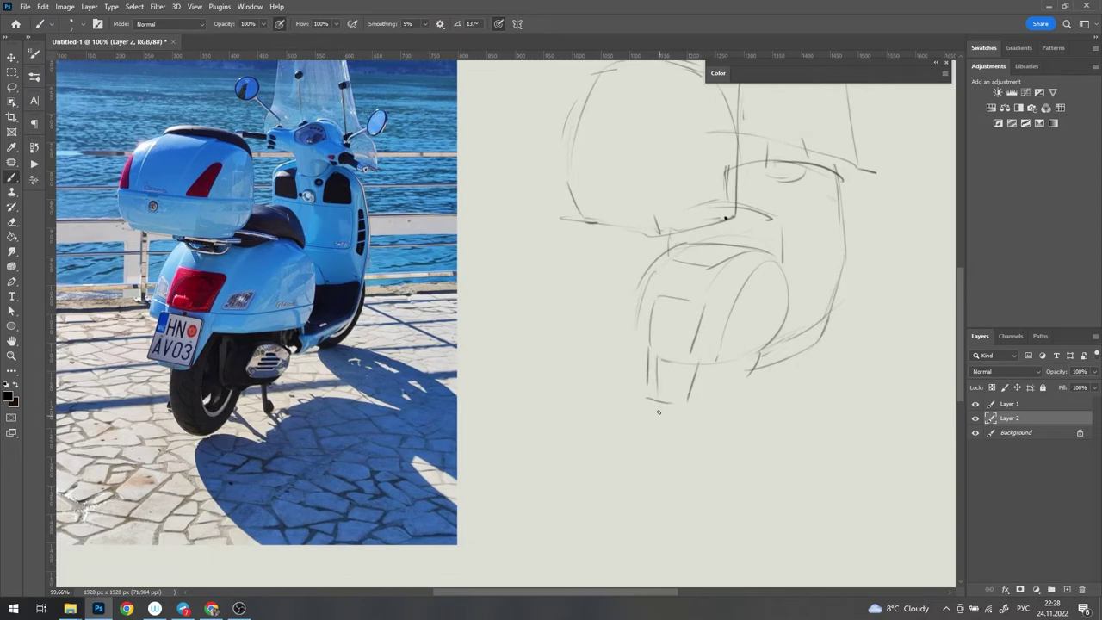
drag(739, 372, 689, 439)
scroll(749, 410, up, 1)
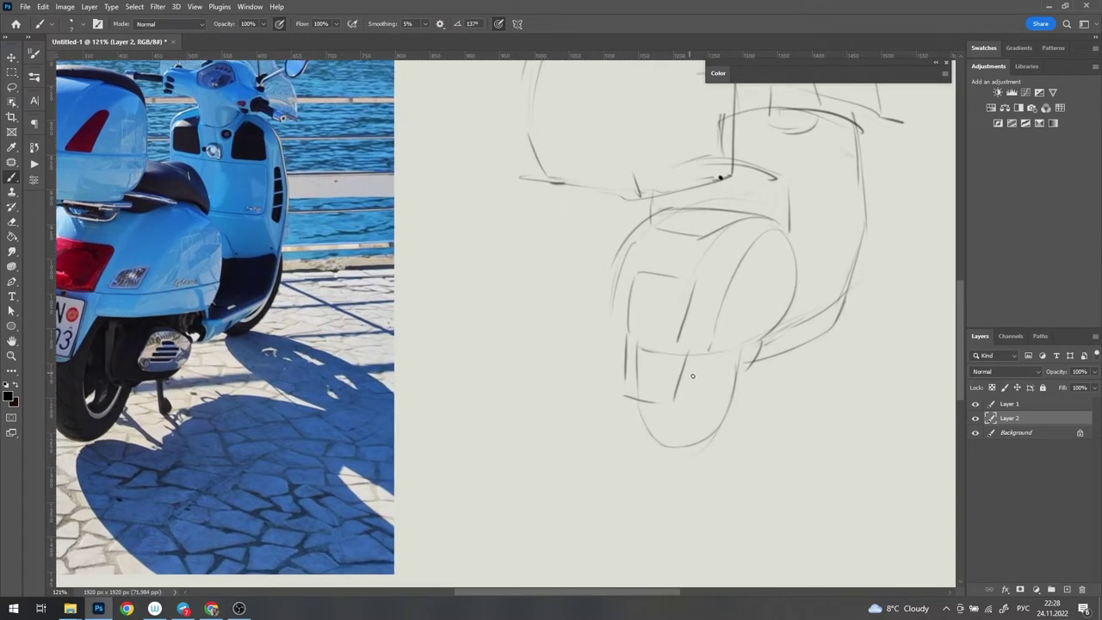
drag(697, 362, 699, 404)
drag(755, 355, 749, 401)
scroll(741, 345, down, 2)
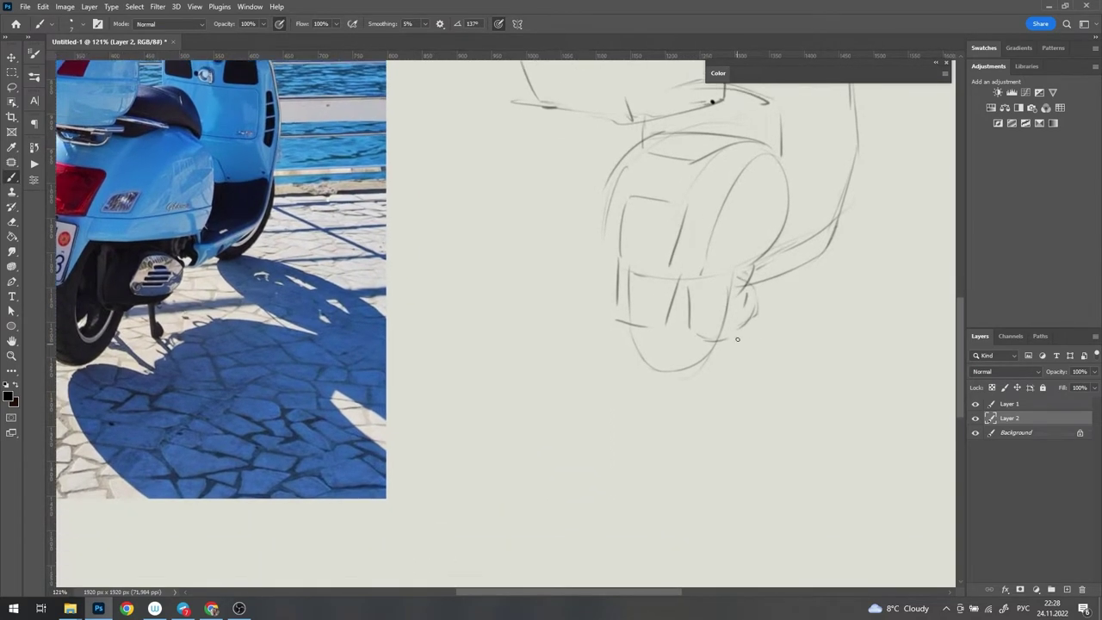
scroll(707, 343, down, 1)
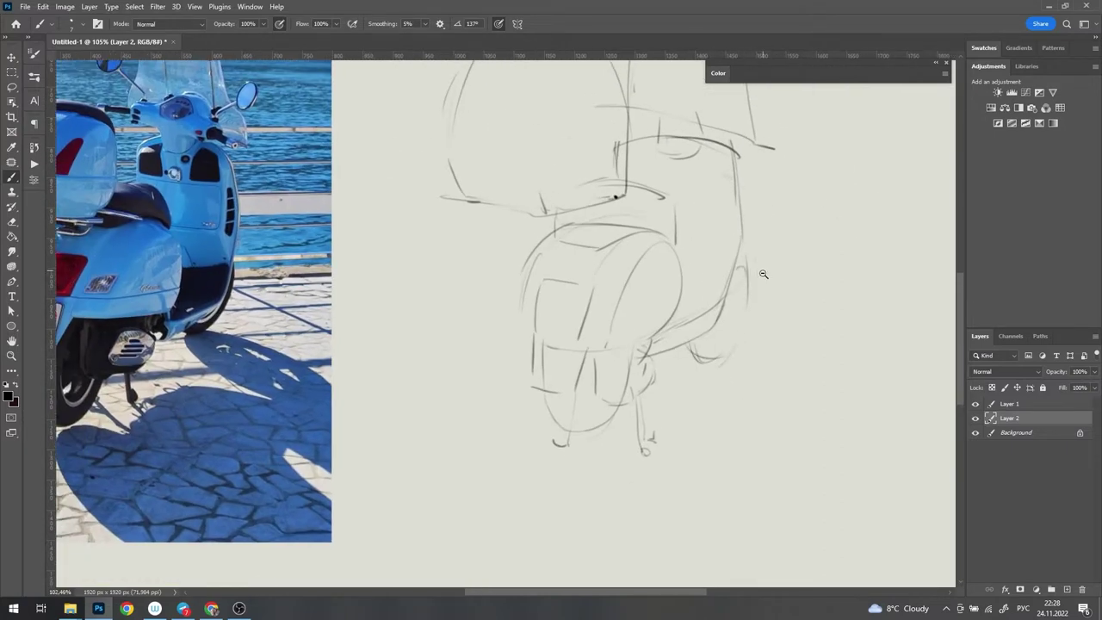
scroll(763, 274, up, 1)
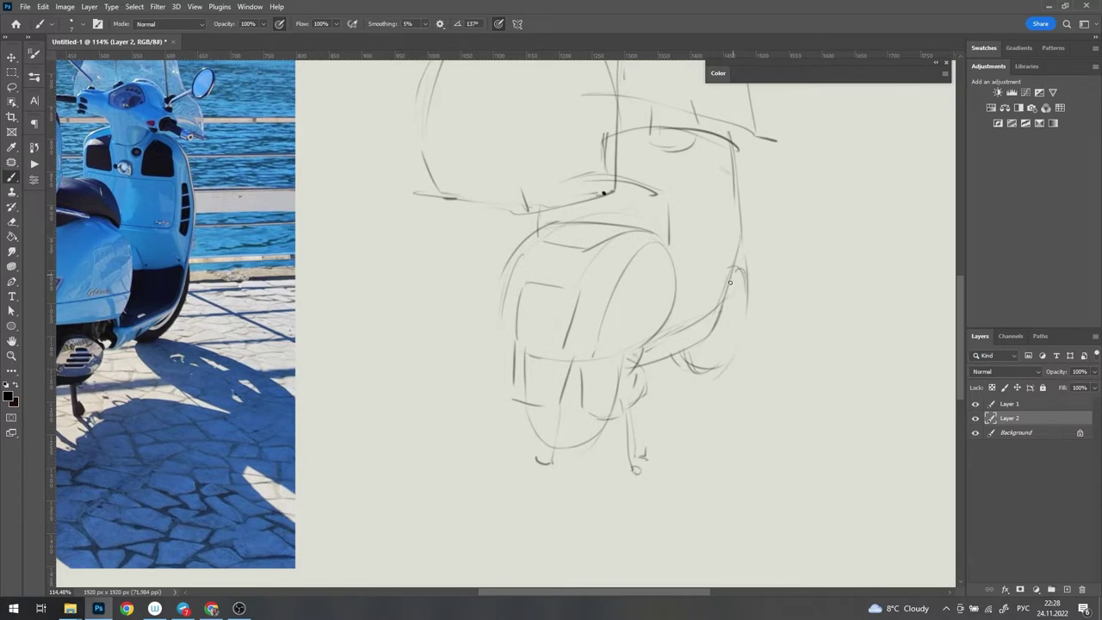
Step: Sketch and refine the lower-right curve of the body
drag(734, 267, 706, 371)
drag(732, 329, 676, 372)
mouse_move(752, 272)
mouse_down()
mouse_move(751, 309)
mouse_move(772, 296)
mouse_up()
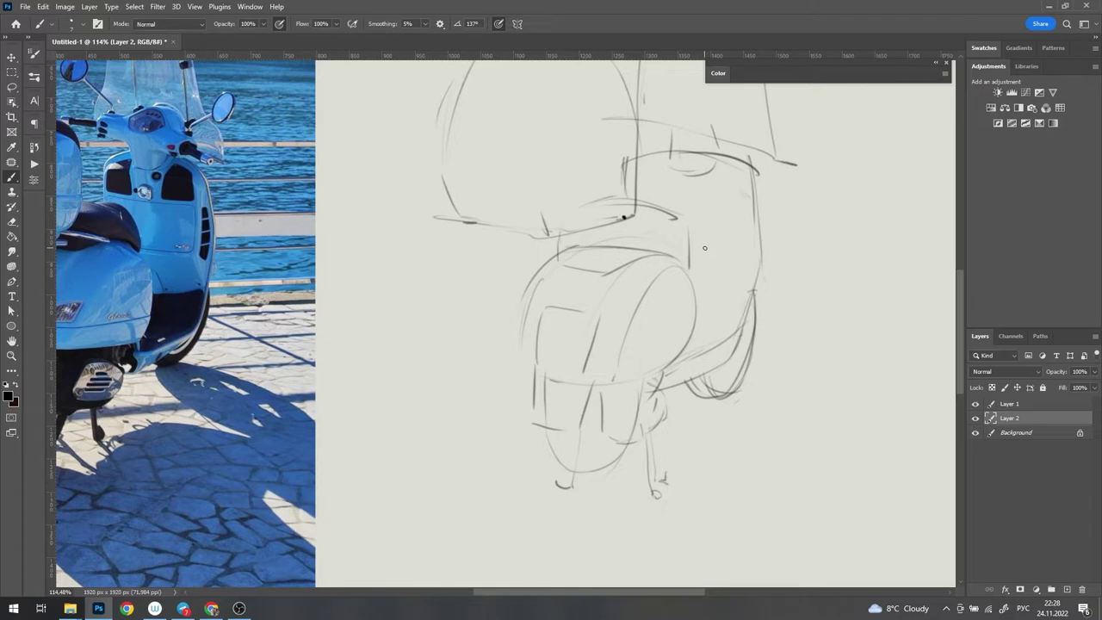
scroll(757, 295, down, 2)
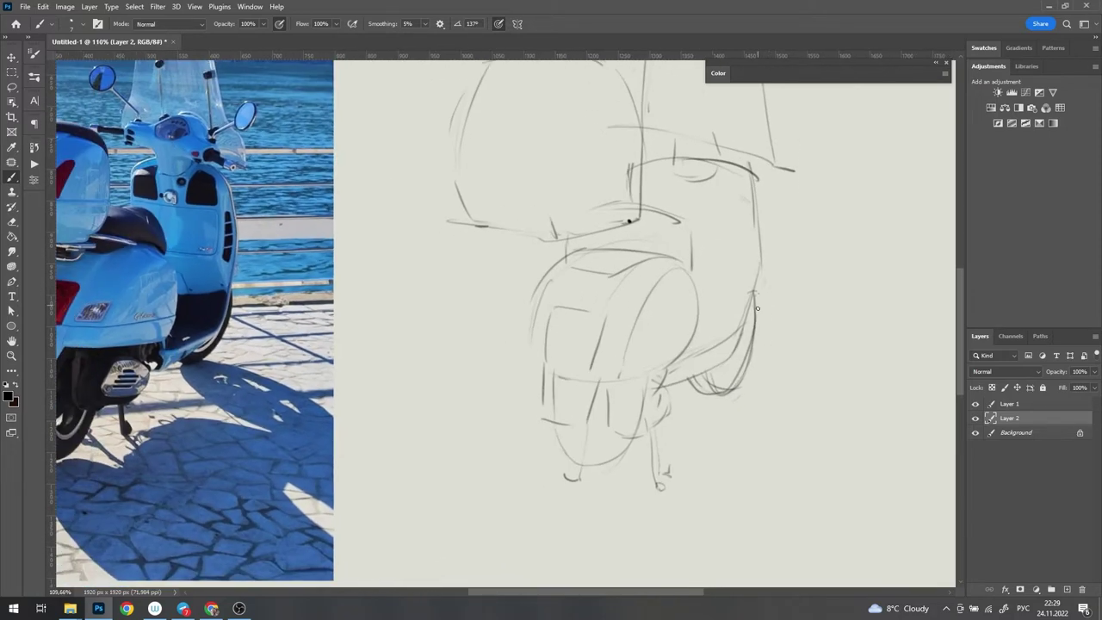
mouse_move(757, 297)
mouse_down()
mouse_move(733, 374)
mouse_move(689, 392)
mouse_up()
scroll(756, 366, up, 2)
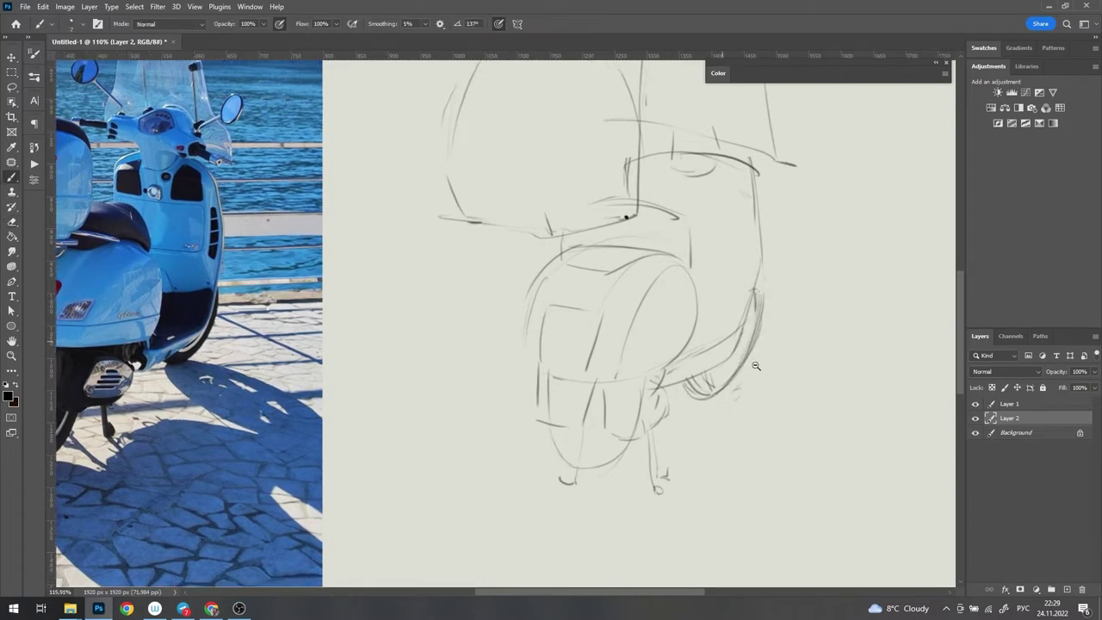
scroll(756, 366, up, 2)
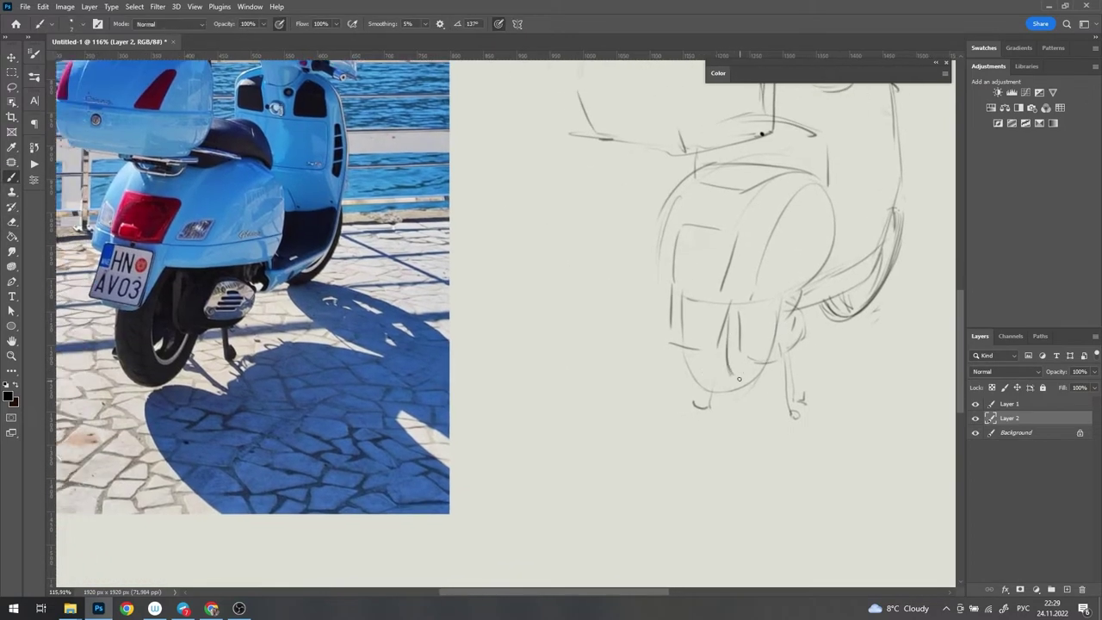
scroll(680, 328, down, 3)
scroll(680, 315, up, 3)
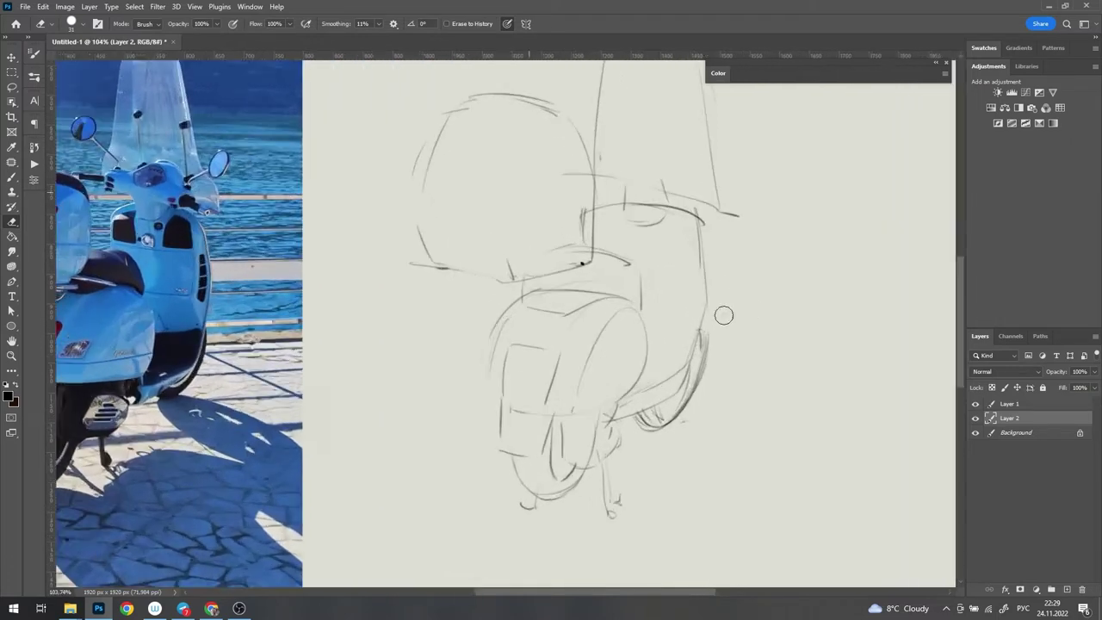
Step: Draw the body's right edge down to the floor plus the seat base and seat edge
drag(689, 223, 642, 307)
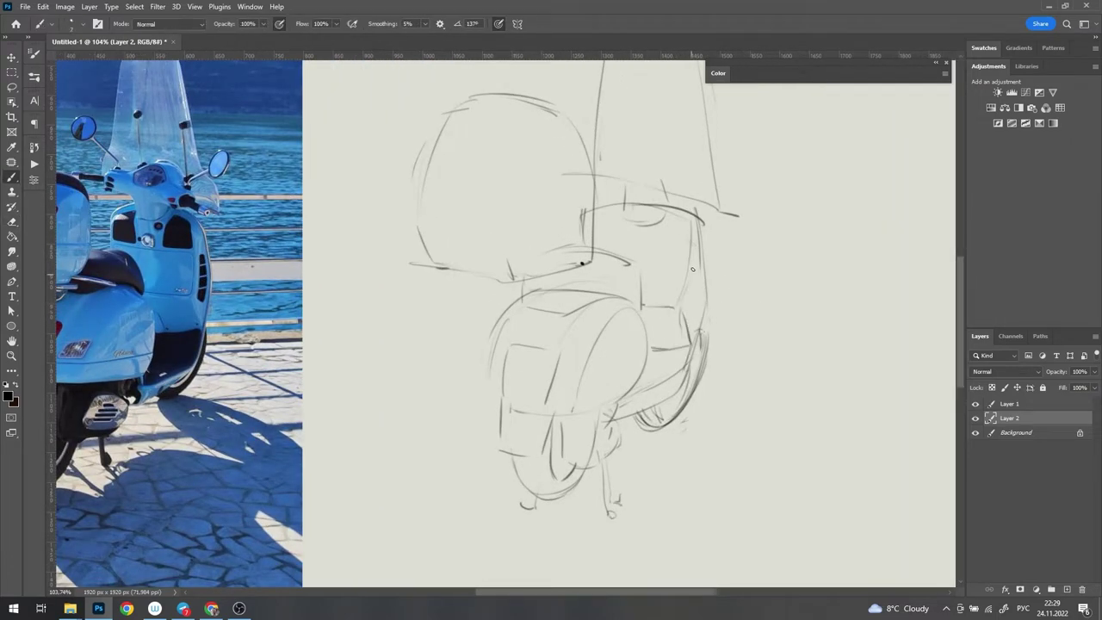
mouse_move(665, 202)
mouse_down()
mouse_move(698, 236)
mouse_move(696, 254)
mouse_up()
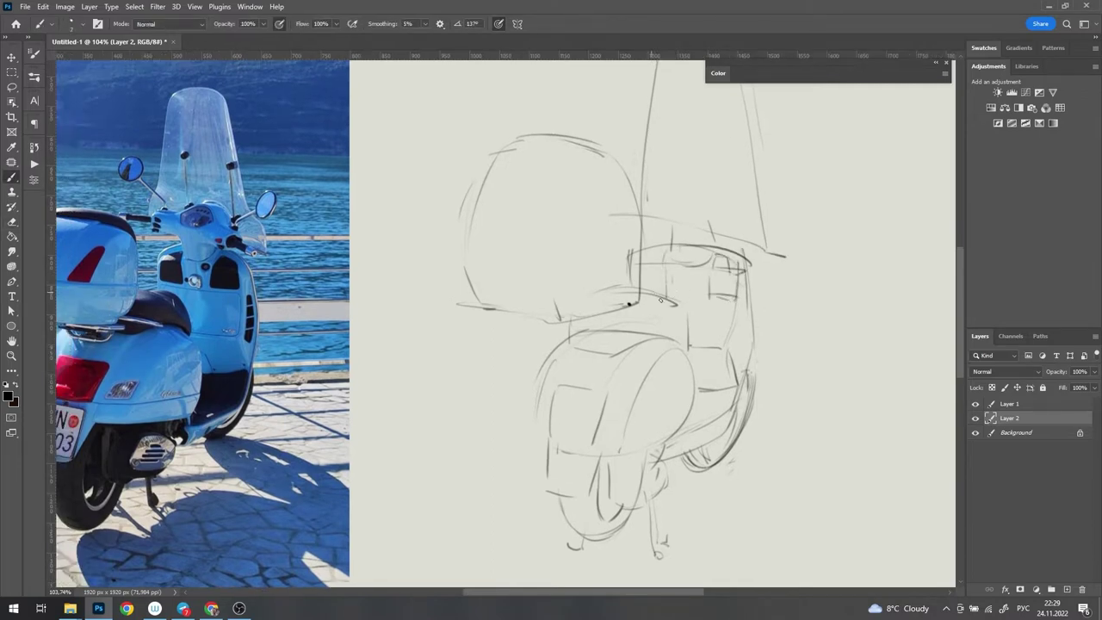
scroll(662, 300, up, 2)
mouse_move(662, 300)
mouse_down()
mouse_move(713, 283)
mouse_move(681, 284)
mouse_move(710, 317)
mouse_move(665, 312)
mouse_up()
drag(667, 308, 710, 312)
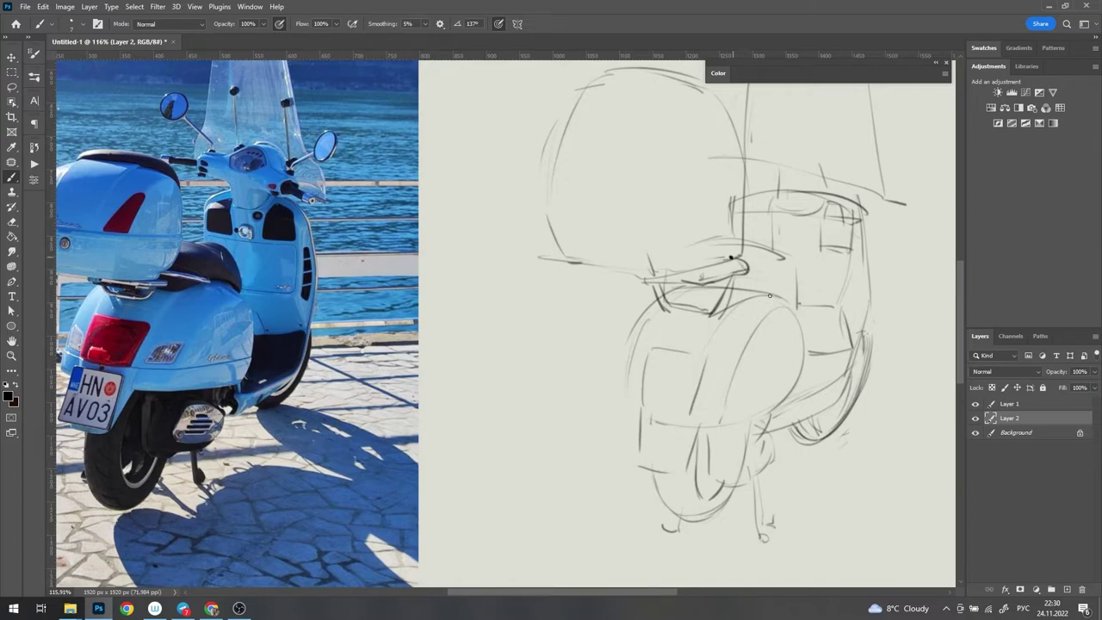
drag(746, 269, 782, 299)
scroll(715, 275, down, 3)
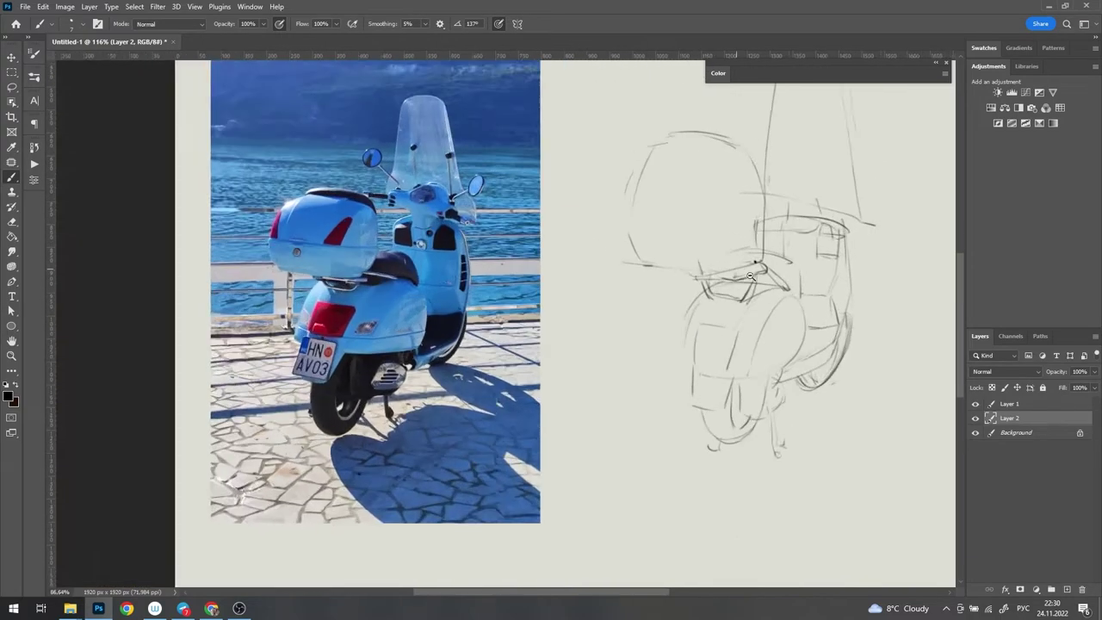
scroll(702, 298, up, 2)
scroll(694, 306, down, 5)
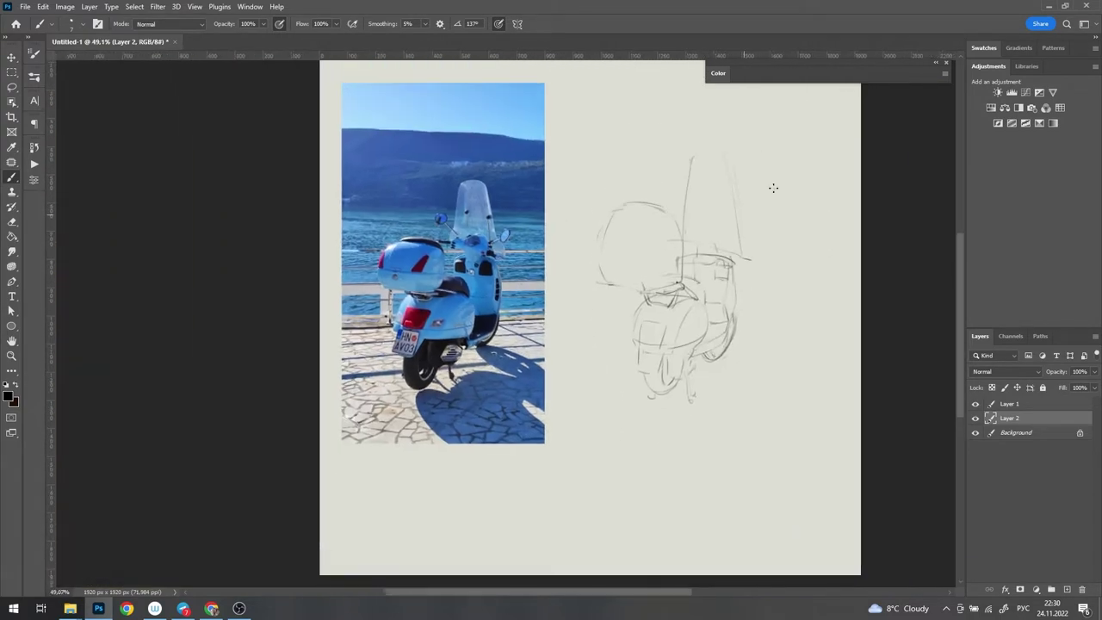
scroll(728, 347, up, 3)
Step: Lasso and nudge the left part of the sketch, then stroke the dome's left and top
key(l)
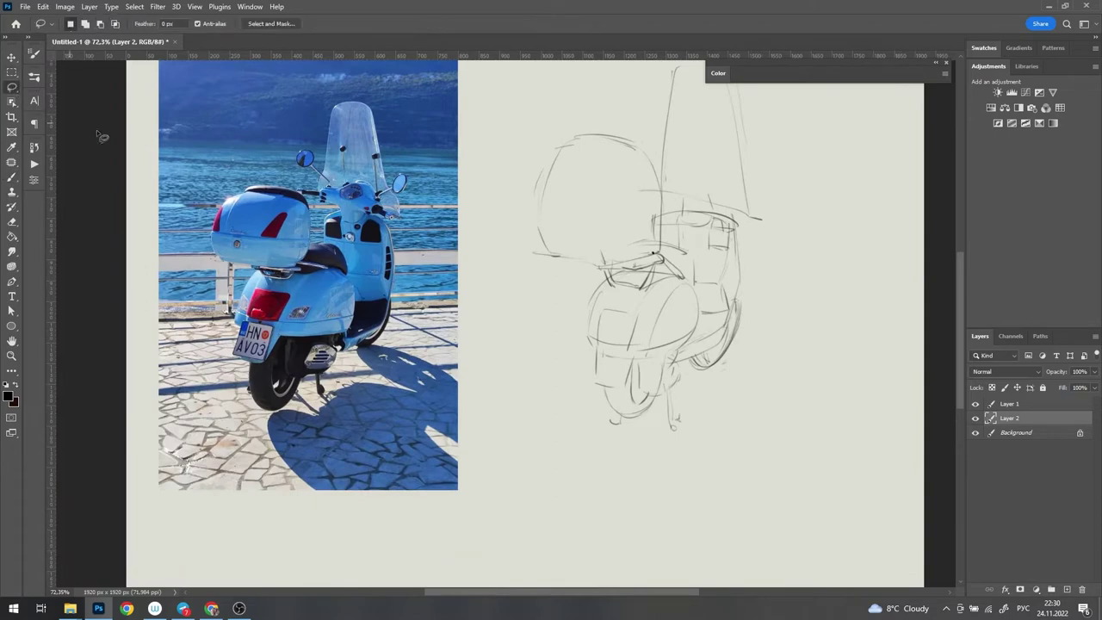
mouse_move(628, 293)
mouse_down()
mouse_move(594, 277)
mouse_move(591, 296)
mouse_up()
key(v)
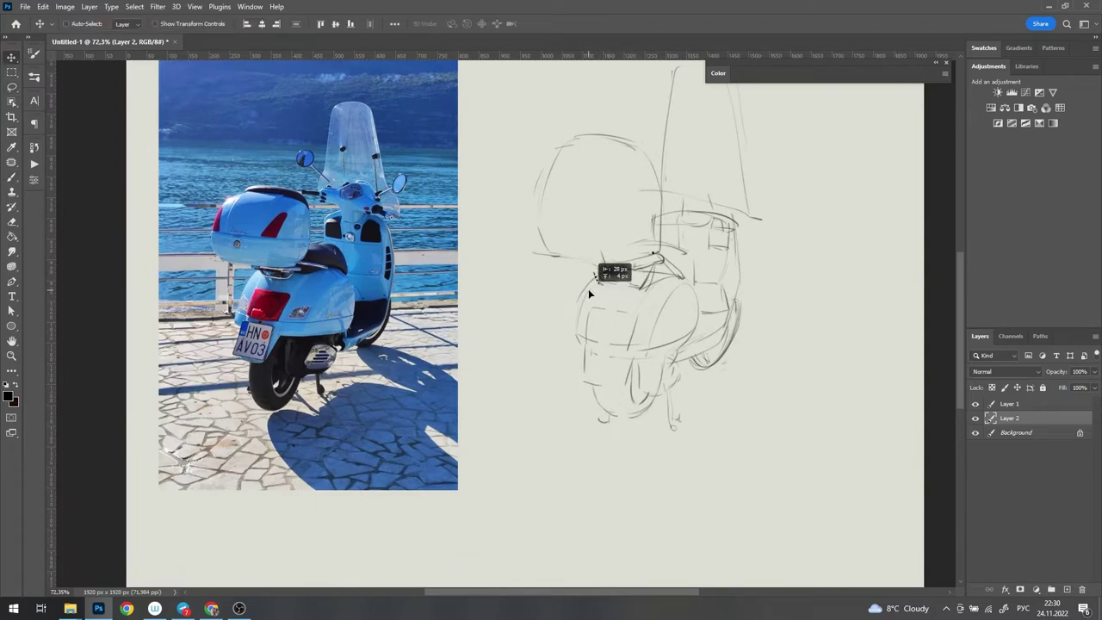
key(ctrl+d)
key(b)
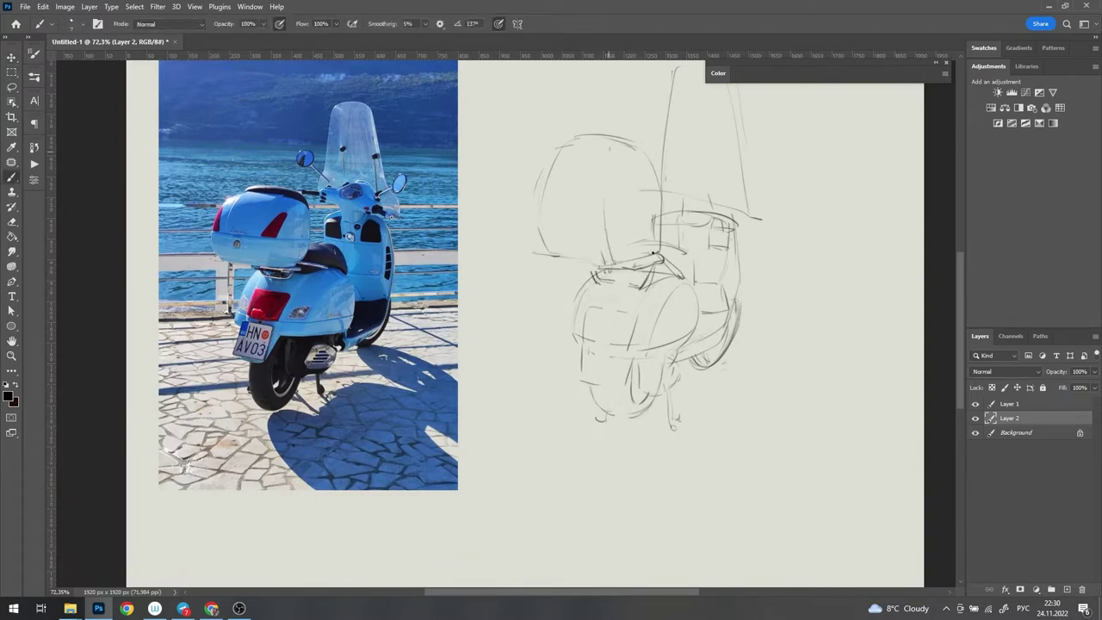
mouse_move(530, 239)
mouse_down()
mouse_move(591, 128)
mouse_move(571, 140)
mouse_up()
Step: Add a diagonal stroke to the top-case outline
key(e)
key(l)
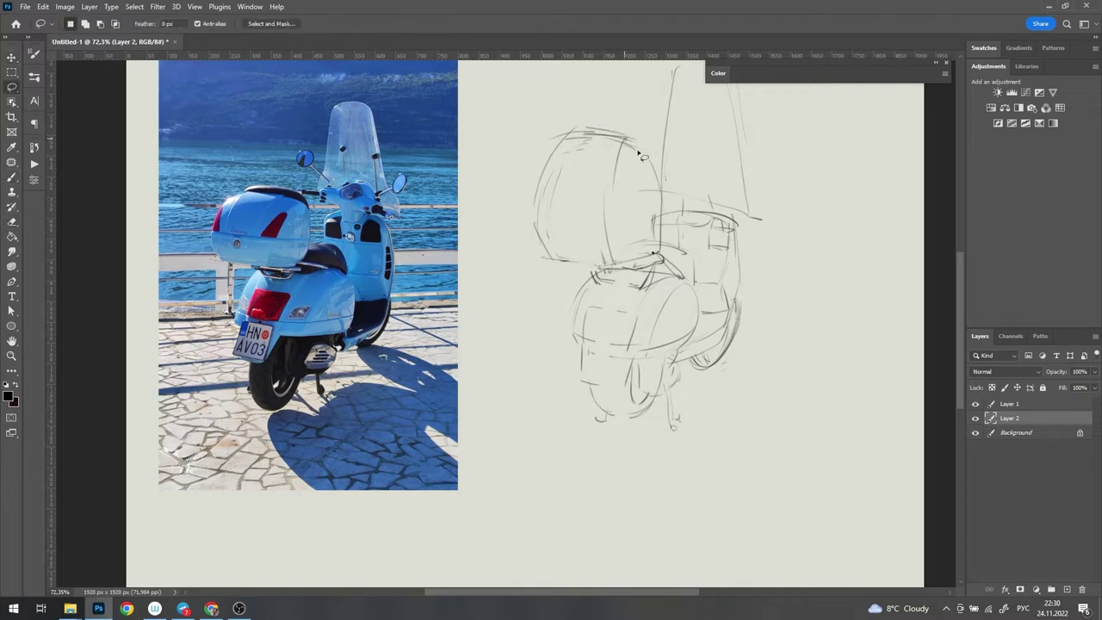
key(b)
drag(660, 150, 593, 247)
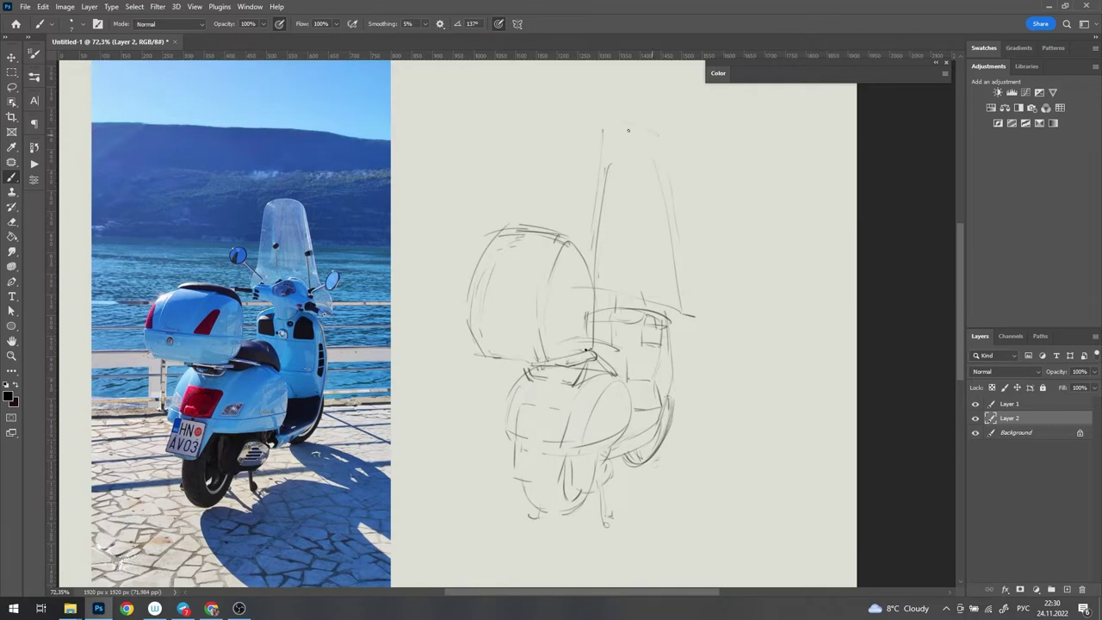
scroll(665, 310, up, 1)
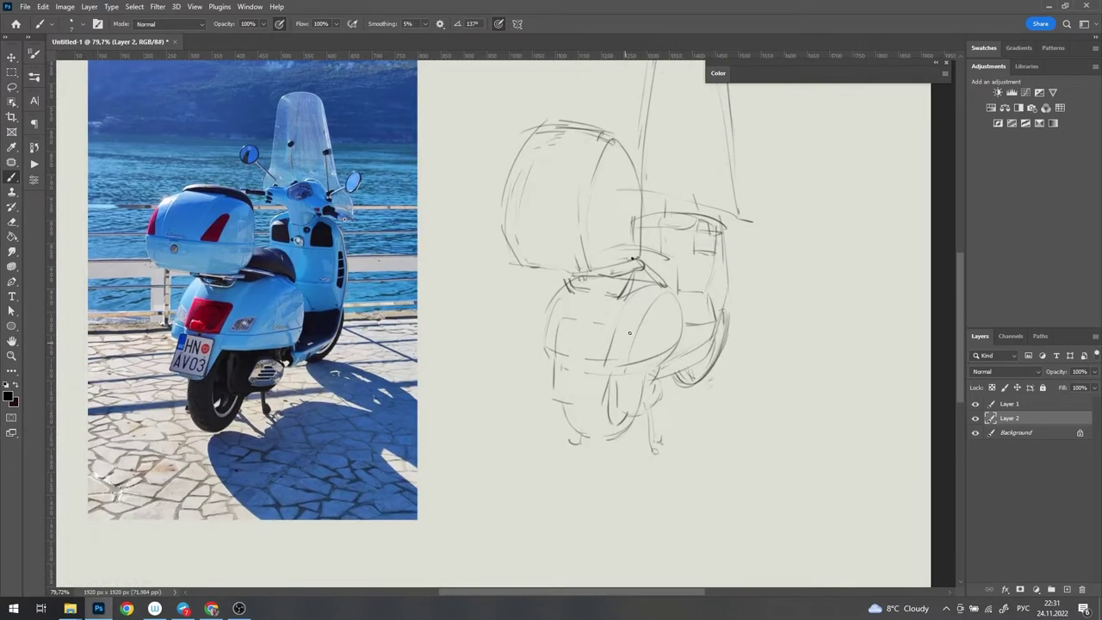
Step: Lasso the lower rear body and shift it left
key(l)
drag(548, 284, 568, 411)
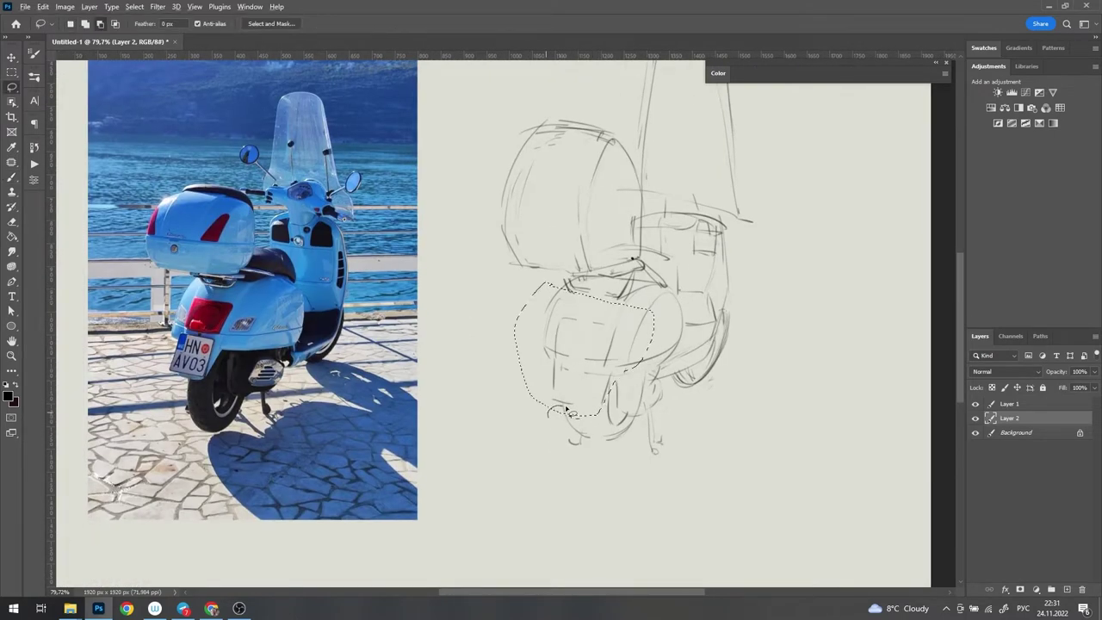
drag(567, 371, 557, 362)
key(ctrl+d)
Step: Redraw the lower body's left arc, right curve and short bottom lines
key(b)
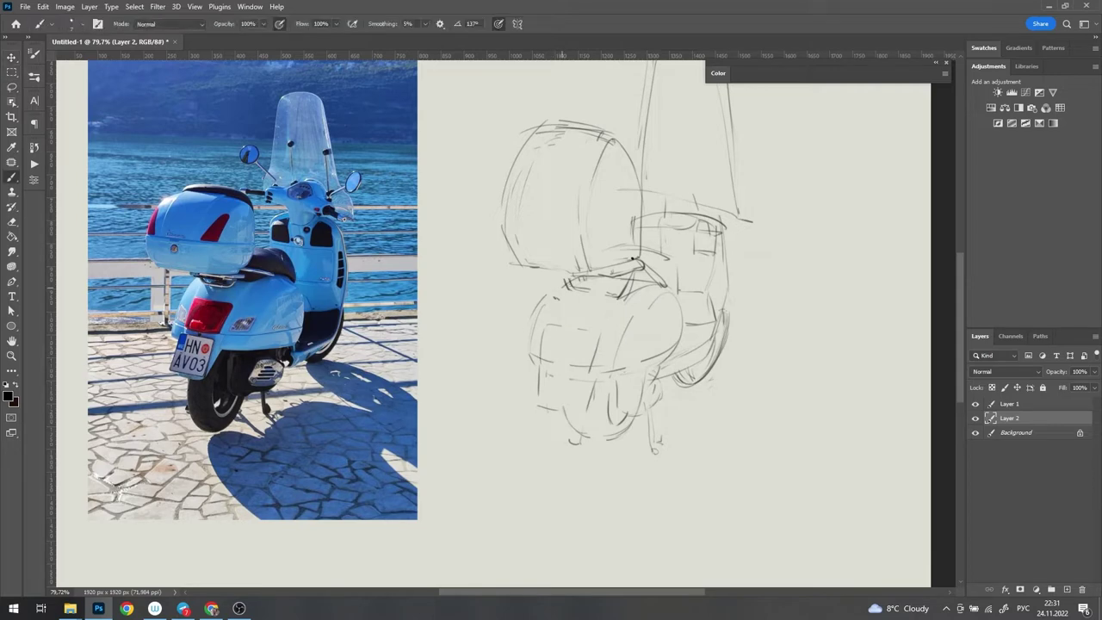
drag(570, 284, 535, 332)
drag(661, 291, 613, 365)
drag(622, 338, 569, 410)
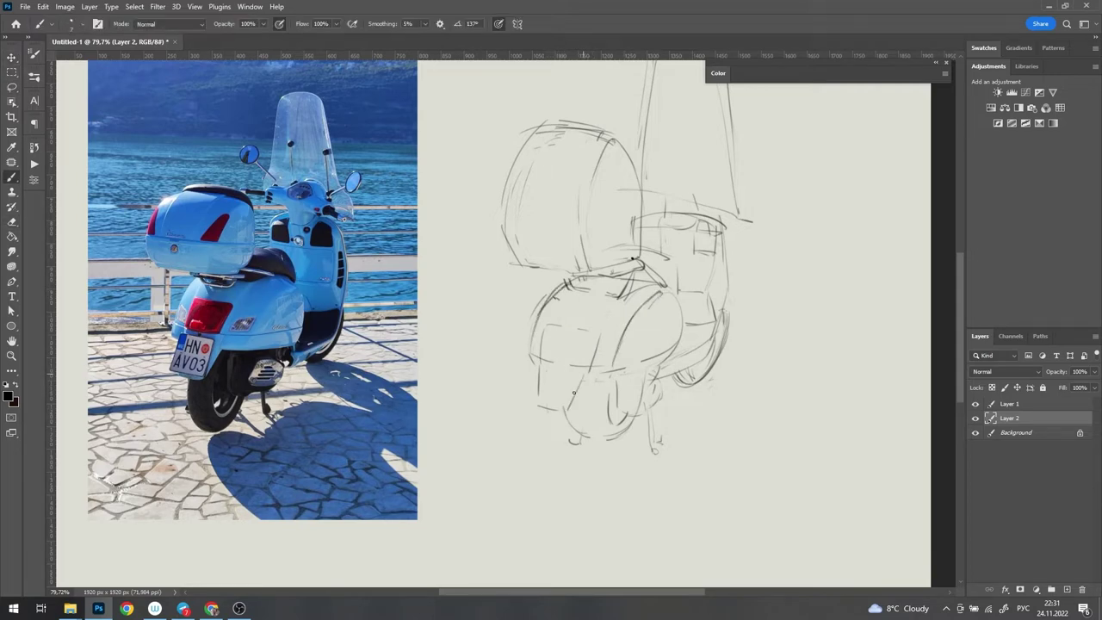
Step: Add an arcing stroke across the sketch and erase stray top-case lines
scroll(611, 345, up, 2)
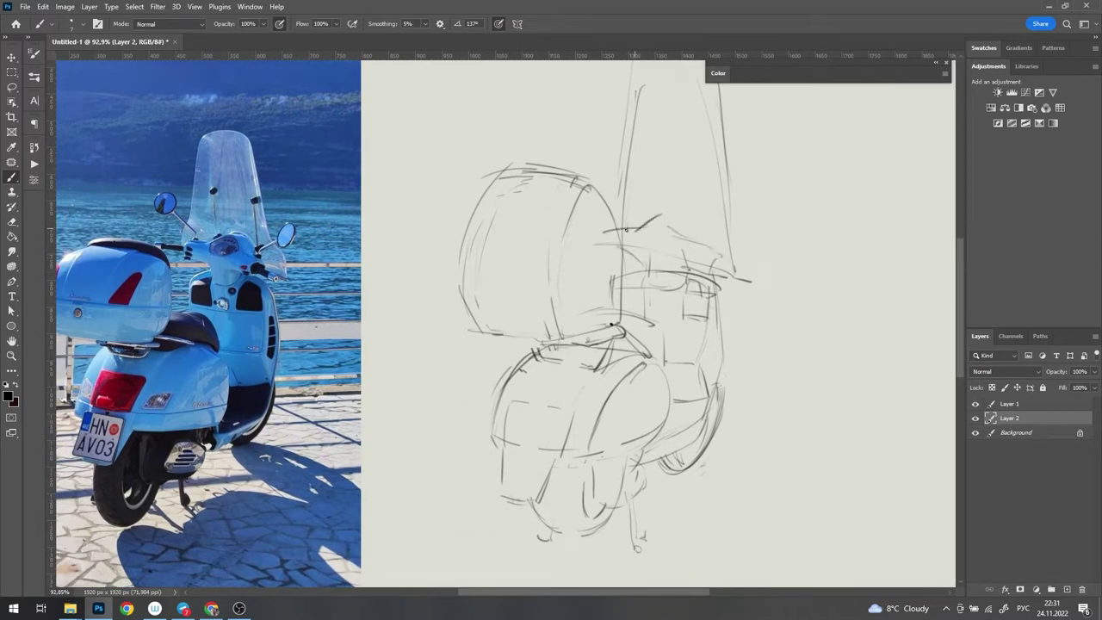
mouse_move(626, 229)
mouse_down()
mouse_move(696, 240)
mouse_move(679, 221)
mouse_move(689, 252)
mouse_move(785, 286)
mouse_up()
key(e)
scroll(644, 239, up, 3)
key(b)
key(e)
scroll(755, 255, down, 3)
scroll(755, 254, up, 1)
key(b)
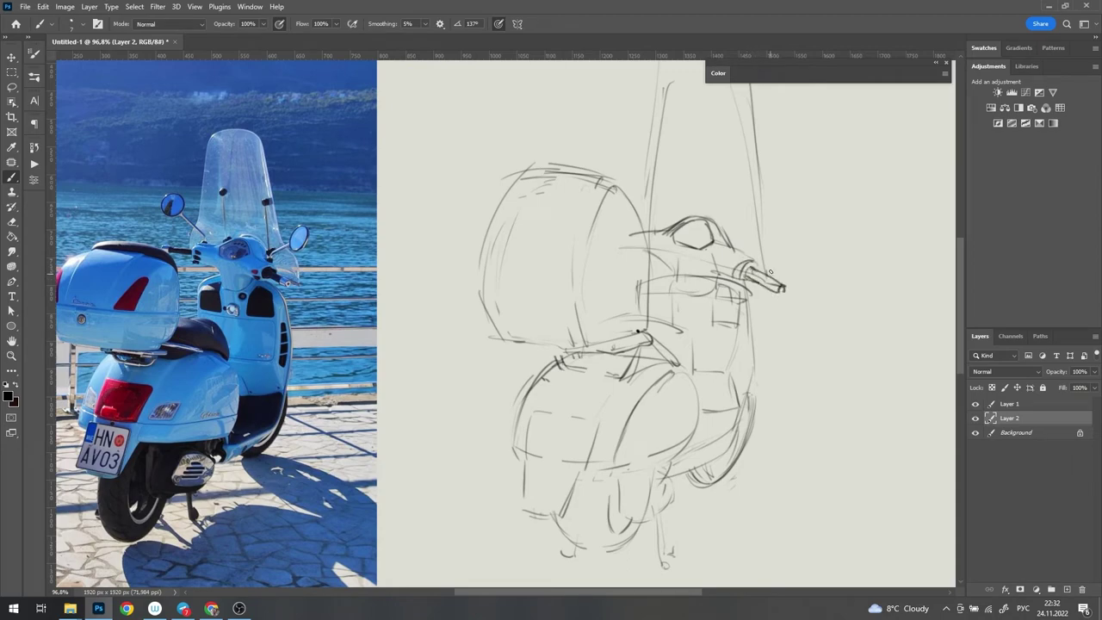
scroll(783, 270, up, 1)
Step: Draw the handlebar lines and the windscreen's straightened left edge, top and right edge
mouse_move(737, 259)
mouse_down()
mouse_move(808, 295)
mouse_move(782, 282)
mouse_move(789, 305)
mouse_up()
scroll(726, 304, down, 1)
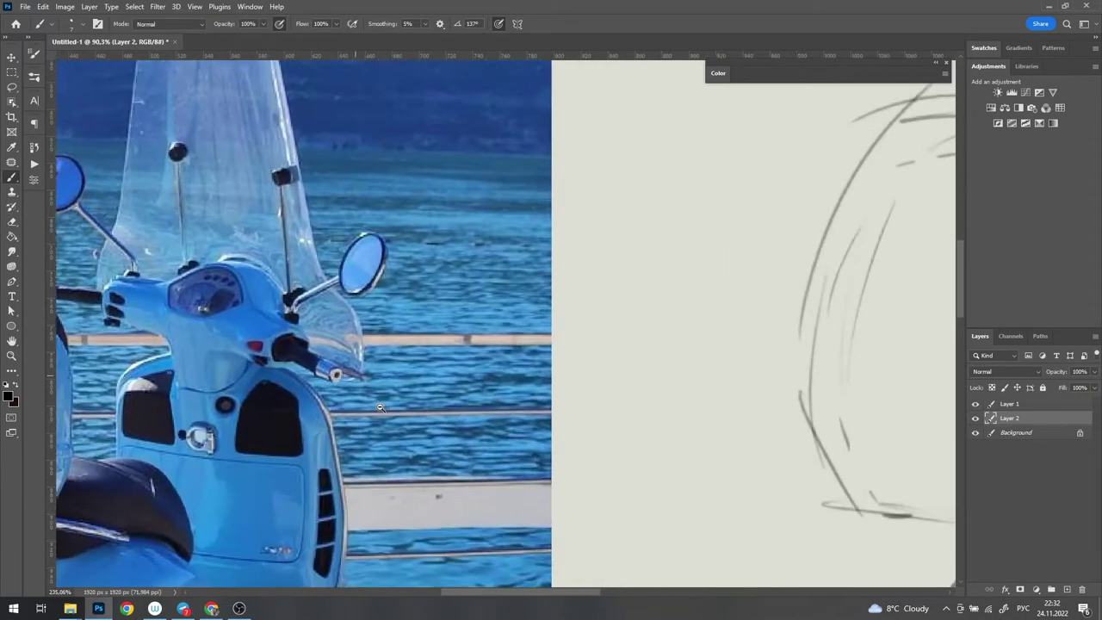
scroll(794, 348, up, 1)
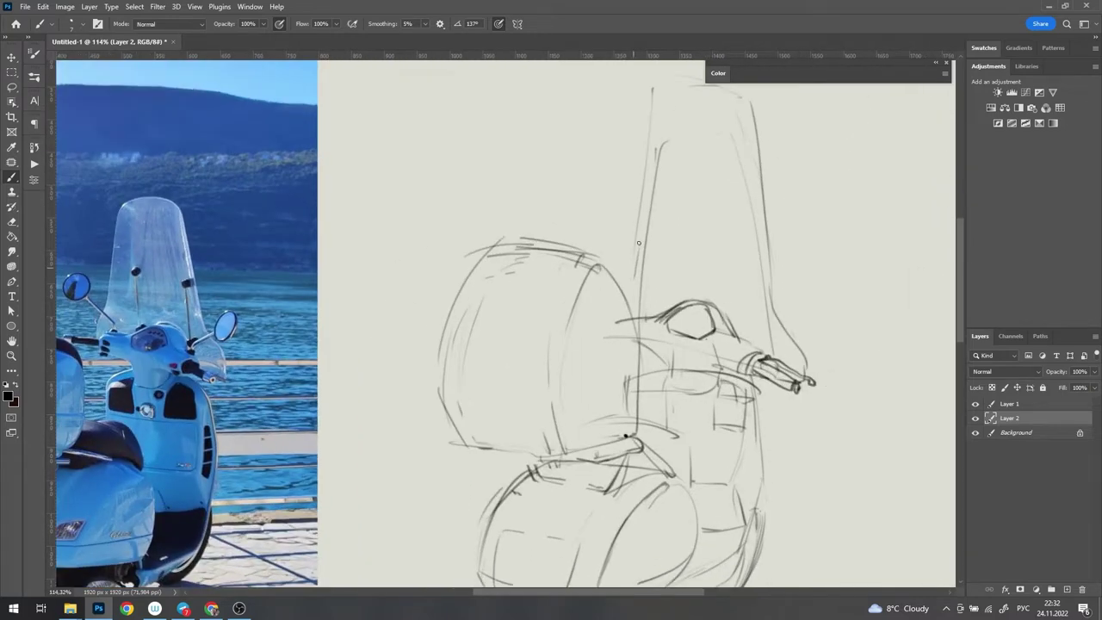
scroll(639, 243, down, 1)
mouse_move(624, 307)
mouse_down()
mouse_move(637, 143)
mouse_move(732, 147)
mouse_up()
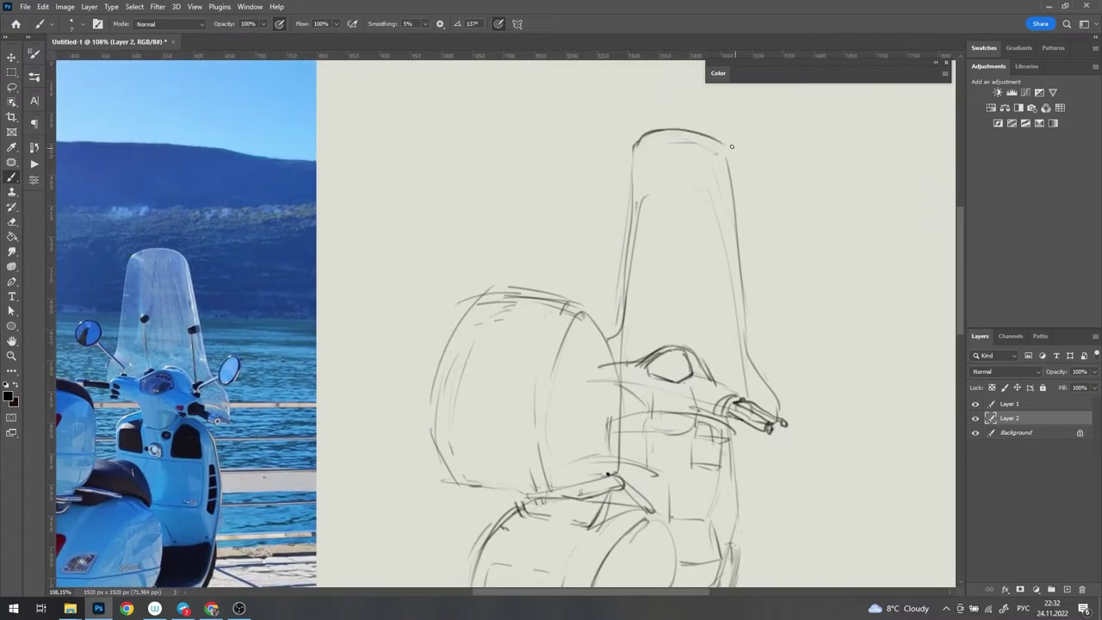
key(ctrl+z)
drag(634, 280, 735, 159)
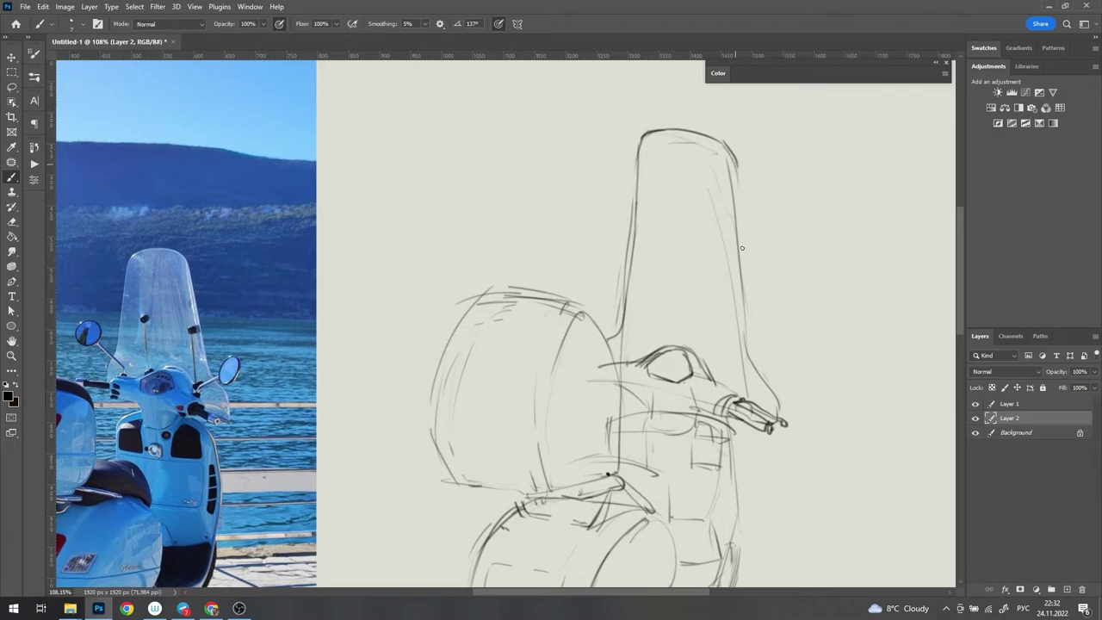
mouse_move(741, 248)
mouse_down()
mouse_move(745, 275)
mouse_move(724, 303)
mouse_up()
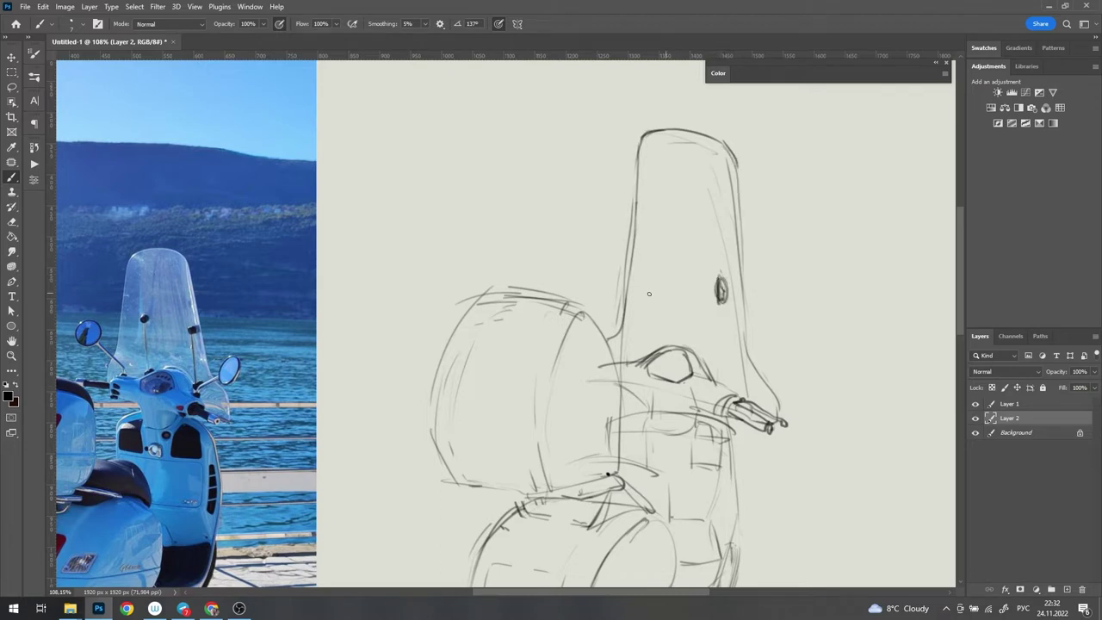
Step: Draw the windscreen's mounting ovals and struts and darken its upper edge
drag(651, 267, 652, 362)
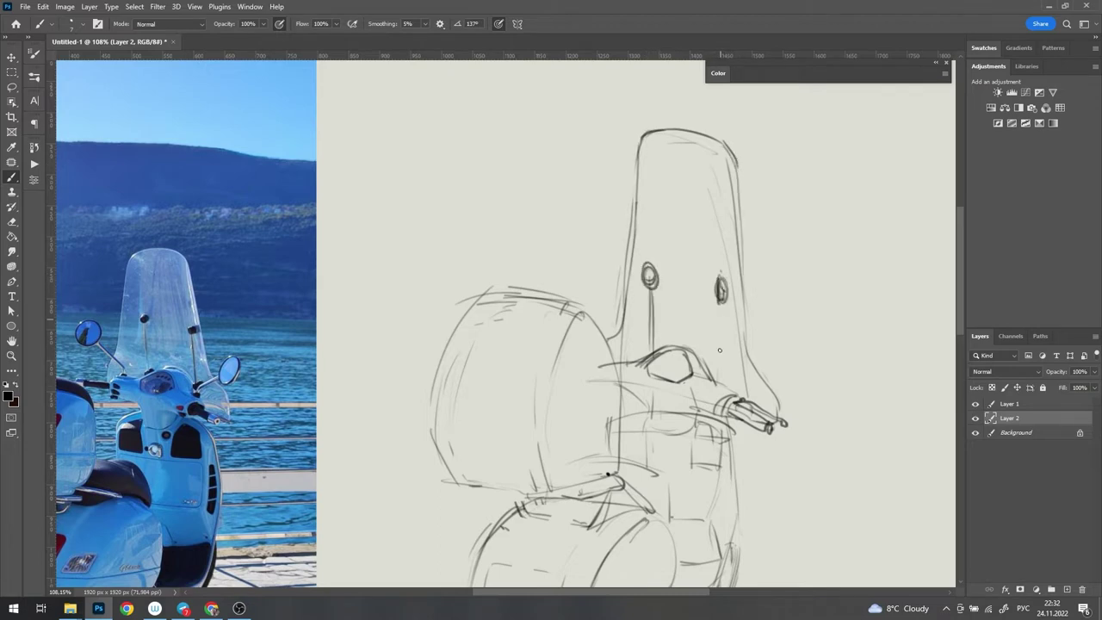
drag(720, 305, 717, 379)
drag(682, 178, 701, 441)
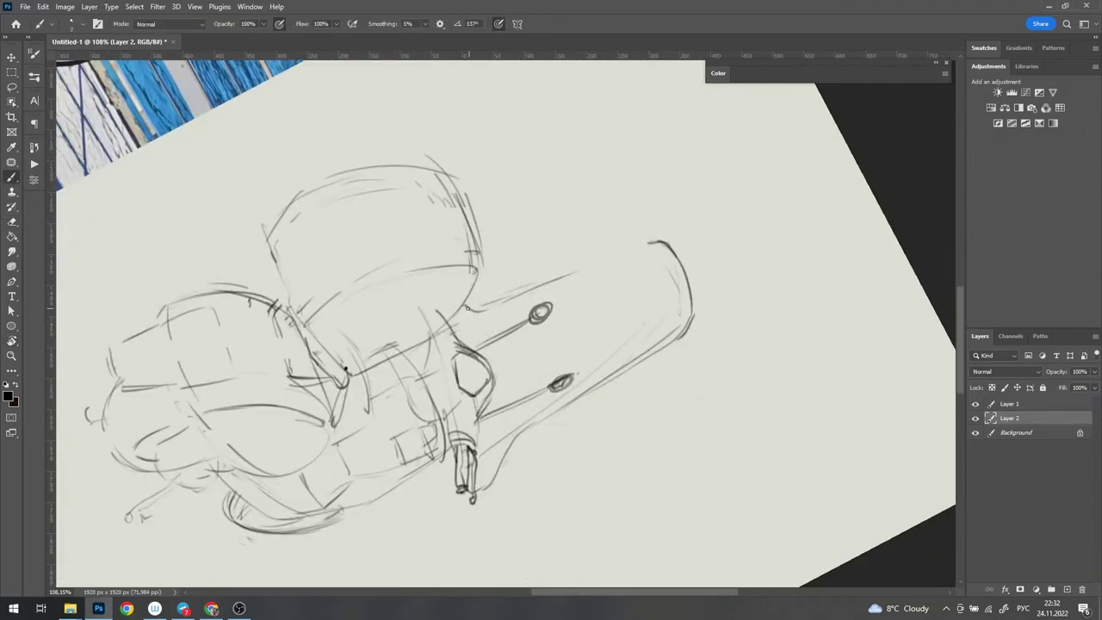
drag(469, 306, 612, 251)
key(Escape)
key(ctrl+0)
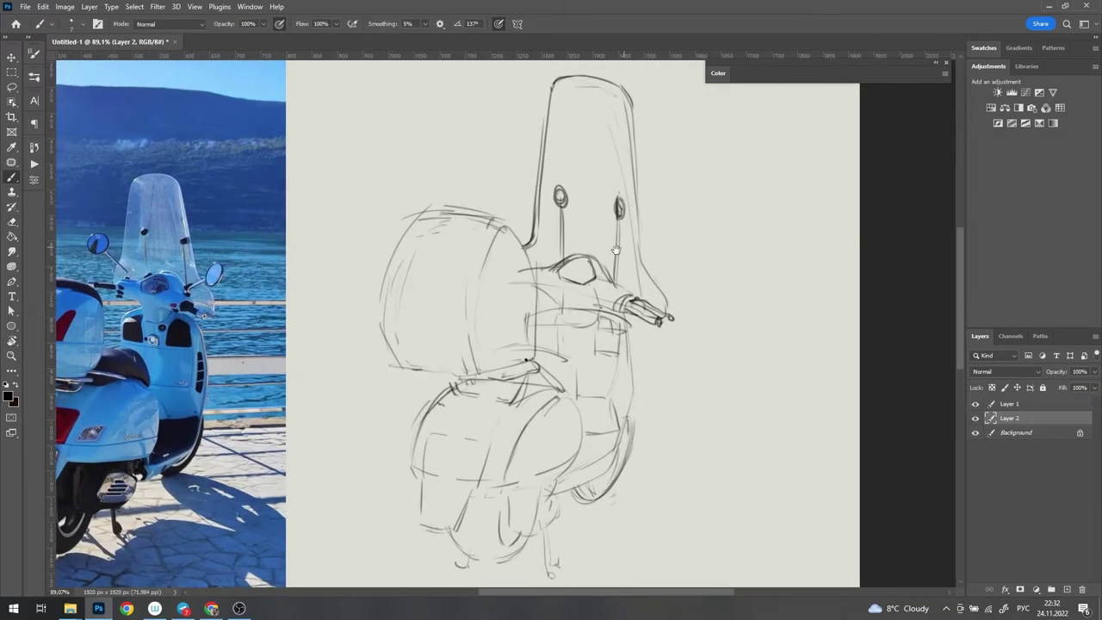
scroll(260, 332, up, 5)
scroll(260, 332, down, 5)
scroll(670, 261, up, 5)
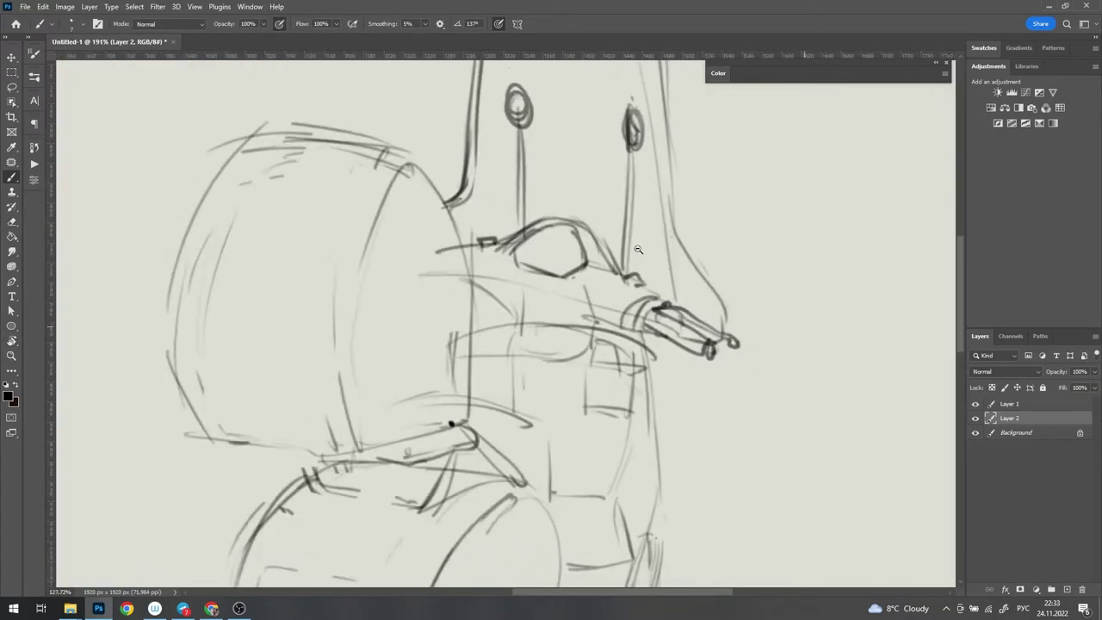
scroll(670, 261, down, 1)
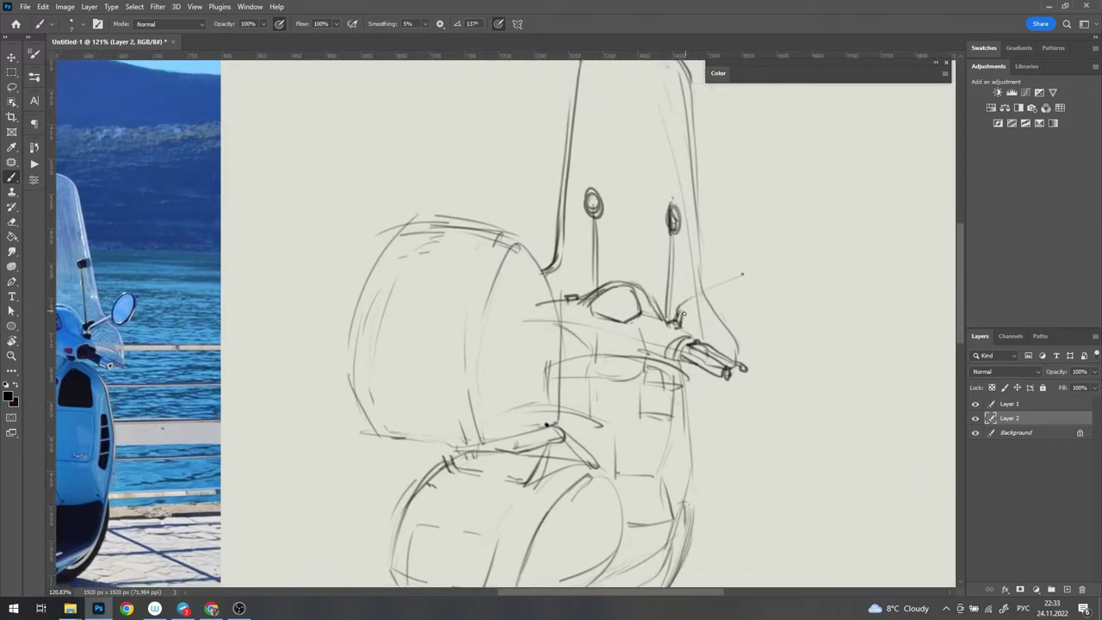
Step: Draw the right and left round mirrors on their stems
mouse_move(684, 314)
mouse_down()
mouse_move(734, 283)
mouse_move(758, 245)
mouse_move(742, 297)
mouse_up()
drag(668, 260, 794, 268)
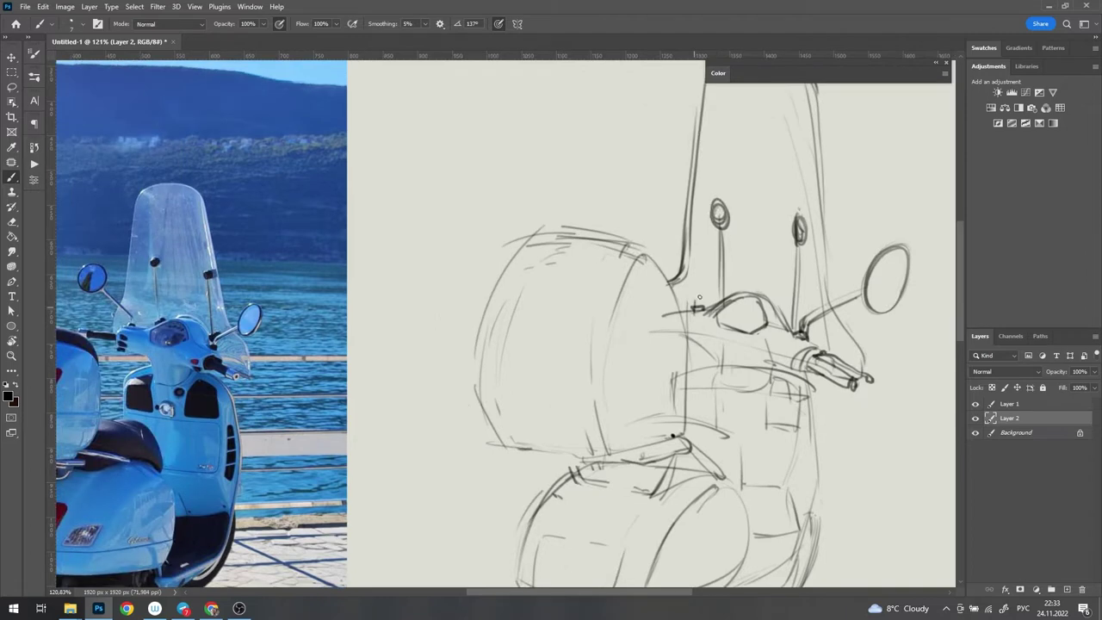
drag(674, 255, 656, 226)
drag(603, 345, 551, 405)
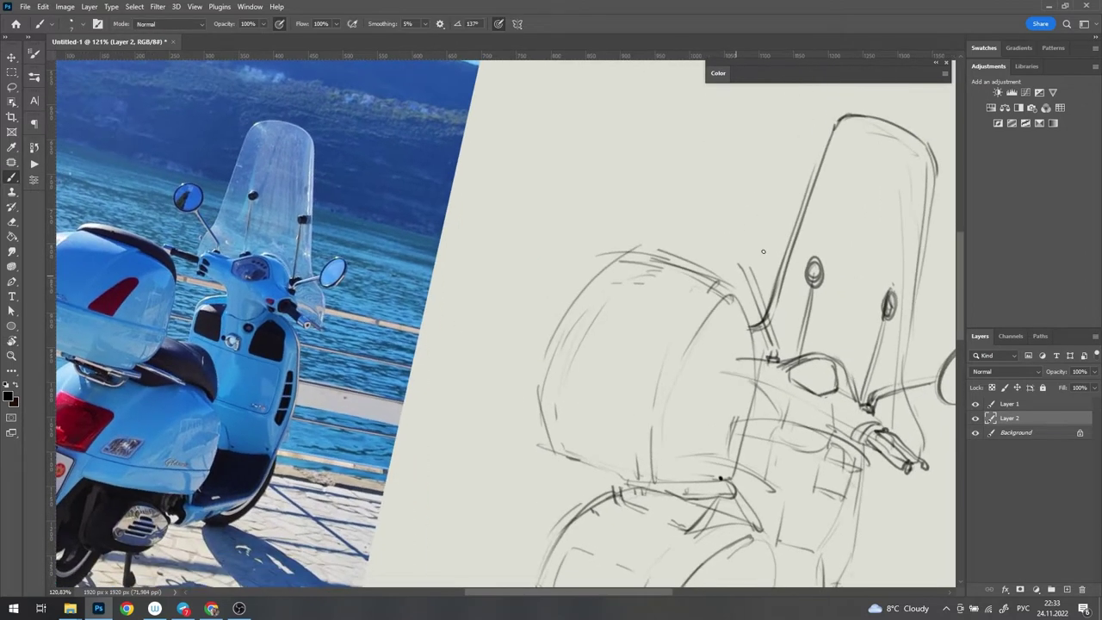
drag(732, 284, 745, 229)
Step: Lasso the left mirror circle and enlarge it slightly with a free transform
key(l)
drag(599, 258, 602, 251)
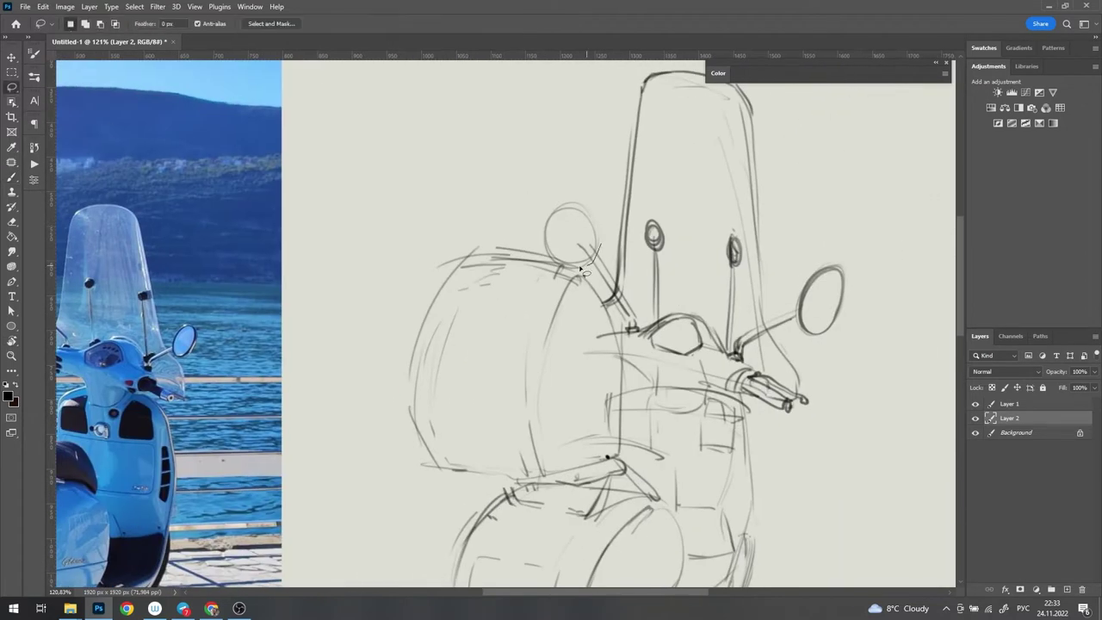
key(ctrl+t)
drag(603, 184, 617, 164)
key(Return)
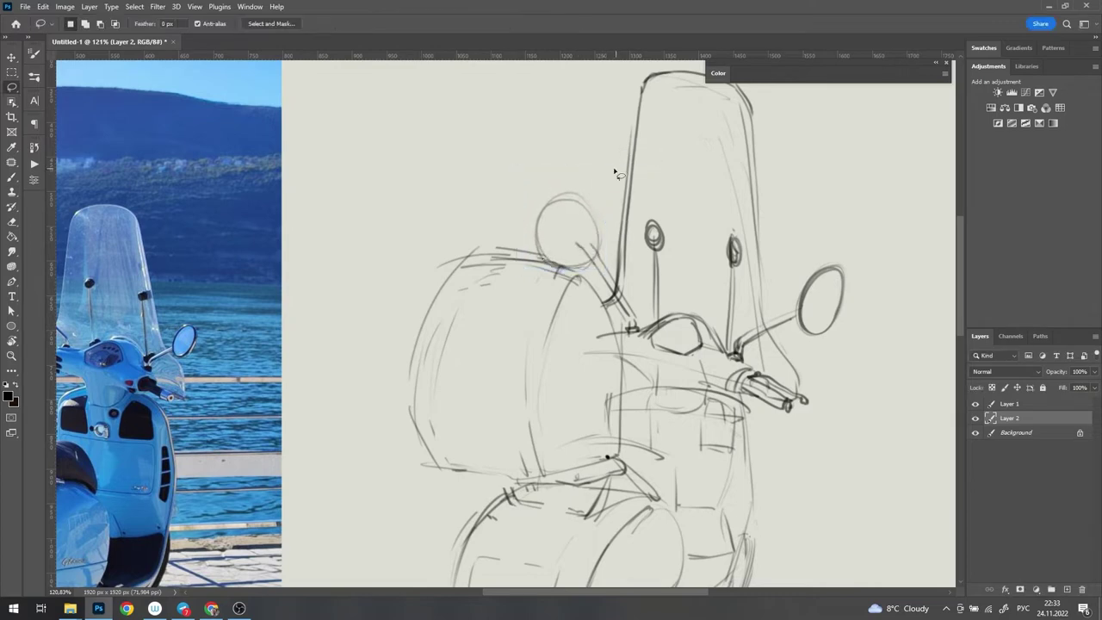
key(b)
scroll(568, 233, up, 3)
scroll(560, 224, down, 3)
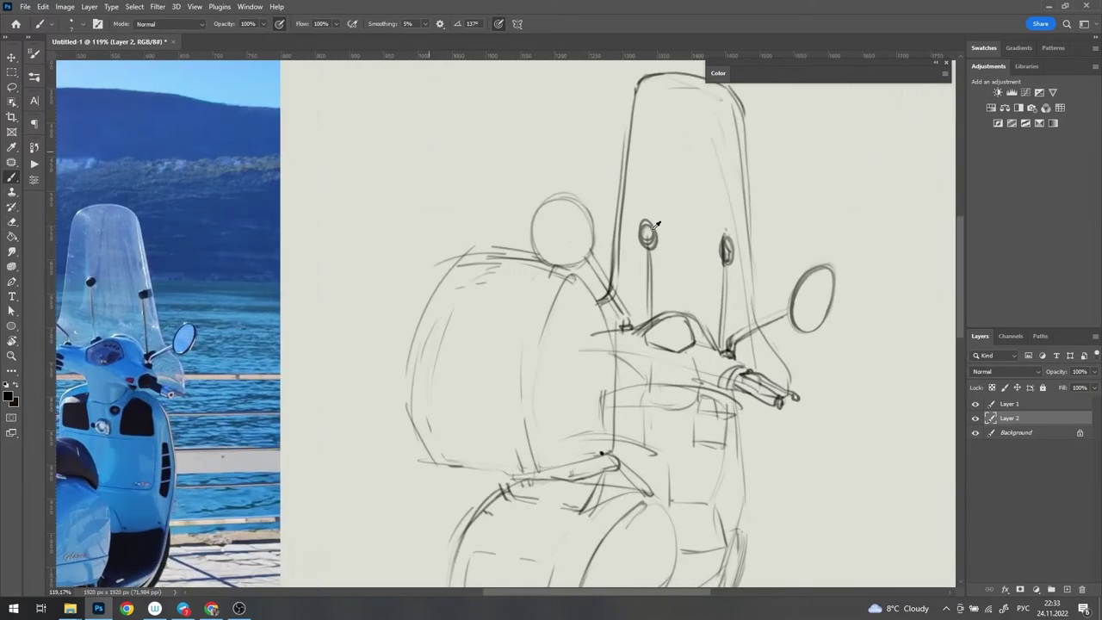
Step: Lasso the left mirror circle again, nudge it up and right, and clear the selection
key(l)
drag(547, 203, 578, 176)
key(ctrl+d)
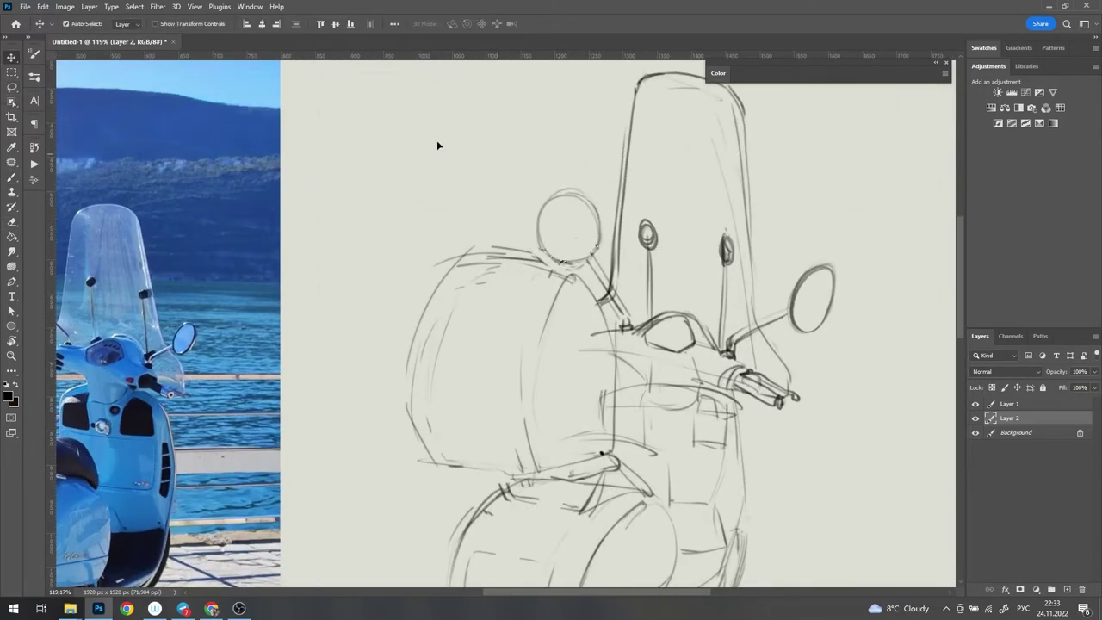
key(m)
key(b)
Step: Add strokes near the mirror and fairing and redraw the windscreen's right edge
mouse_move(390, 272)
mouse_down()
mouse_move(513, 183)
mouse_move(517, 160)
mouse_move(436, 181)
mouse_up()
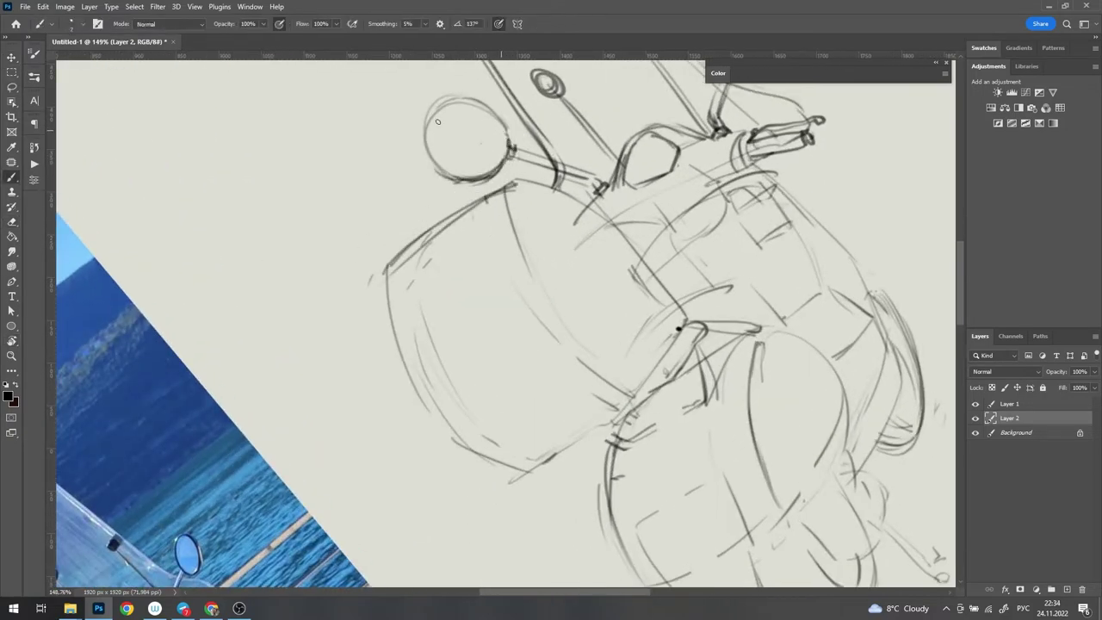
scroll(725, 184, up, 3)
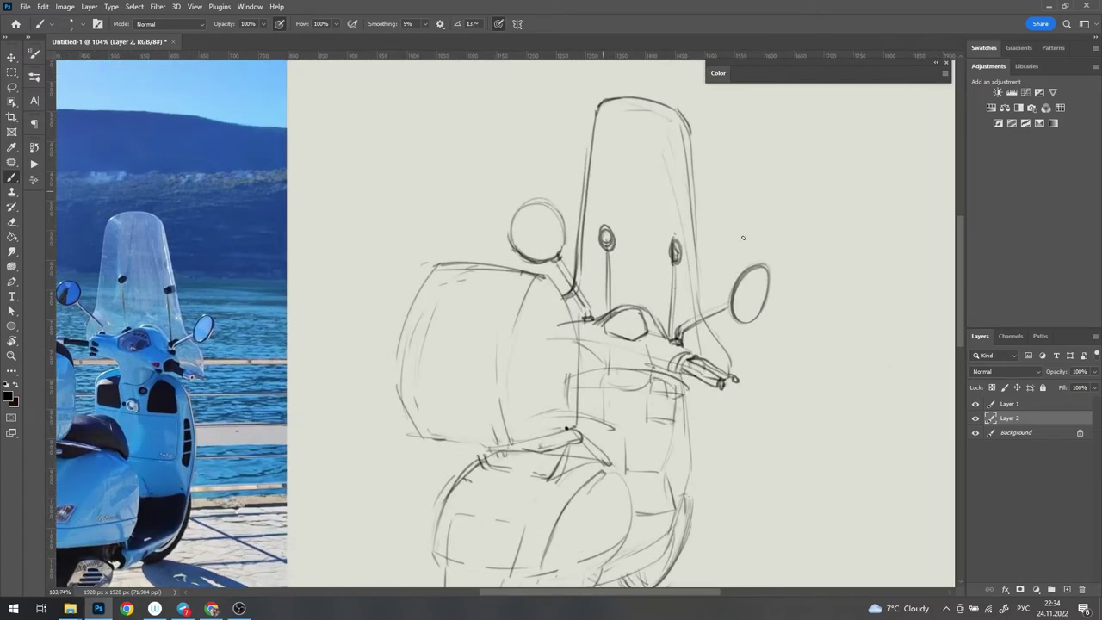
mouse_move(689, 126)
mouse_down()
mouse_move(711, 335)
mouse_move(769, 265)
mouse_move(752, 320)
mouse_up()
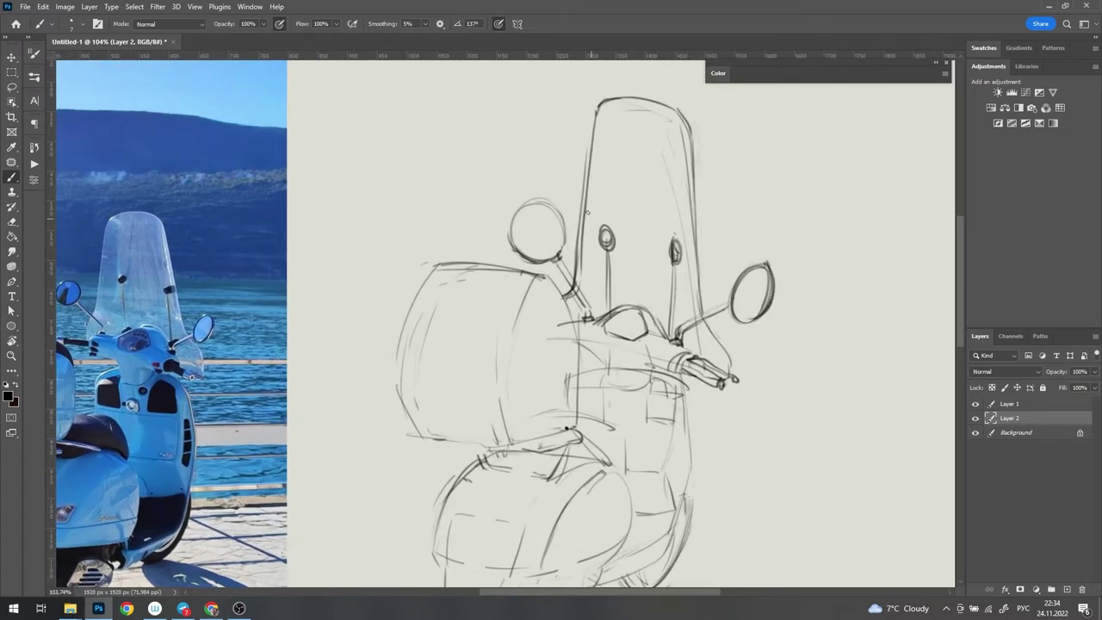
scroll(591, 246, down, 3)
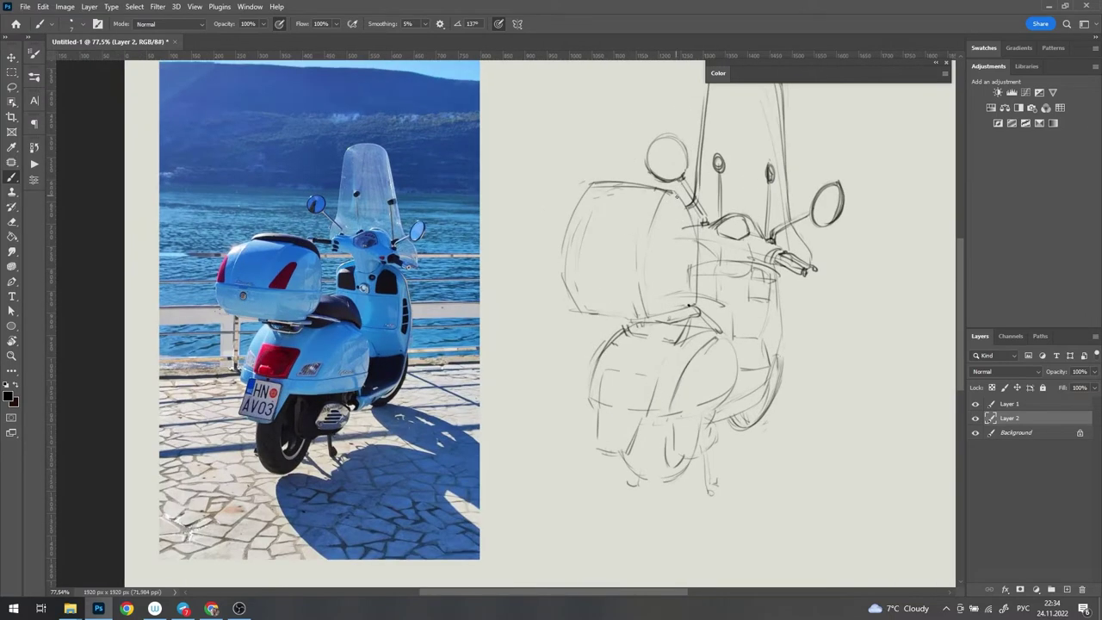
scroll(677, 196, up, 1)
scroll(677, 196, up, 1)
Step: Rotate the left mirror sketch slightly counter-clockwise and deselect it
key(l)
drag(546, 153, 633, 284)
key(ctrl+t)
mouse_move(642, 129)
mouse_down()
mouse_move(607, 137)
mouse_move(778, 59)
mouse_up()
key(Return)
key(ctrl+d)
key(b)
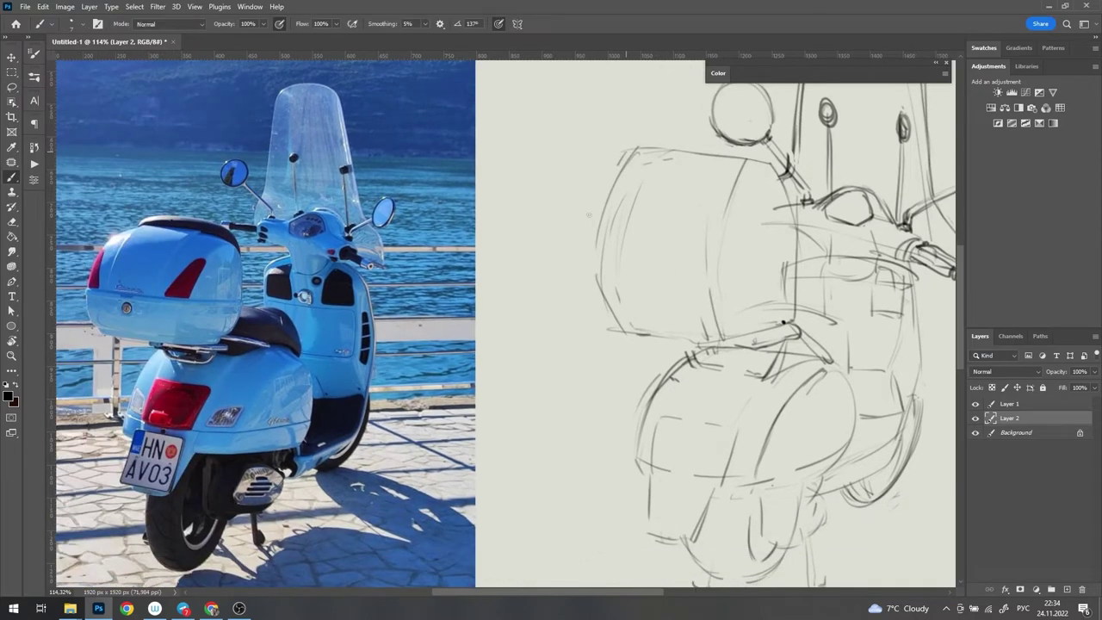
Step: Brush fresh left, bottom and right edges onto the top case outline
drag(629, 155, 571, 277)
drag(576, 280, 696, 292)
drag(759, 165, 693, 300)
mouse_move(610, 331)
mouse_down()
mouse_move(732, 343)
mouse_move(620, 265)
mouse_move(592, 317)
mouse_up()
key(e)
key(b)
mouse_move(572, 279)
mouse_down()
mouse_move(689, 295)
mouse_move(796, 277)
mouse_up()
Step: Strengthen the rear body's lower-right curve with a darker brush stroke
key(e)
scroll(668, 208, down, 2)
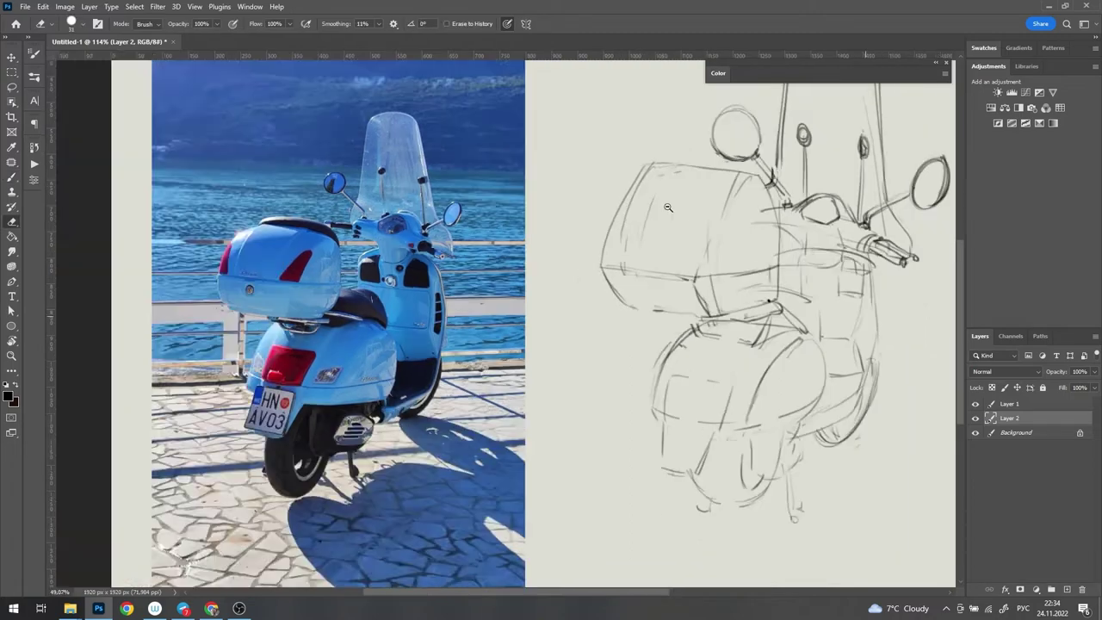
scroll(668, 208, down, 3)
scroll(706, 275, up, 5)
scroll(732, 293, up, 2)
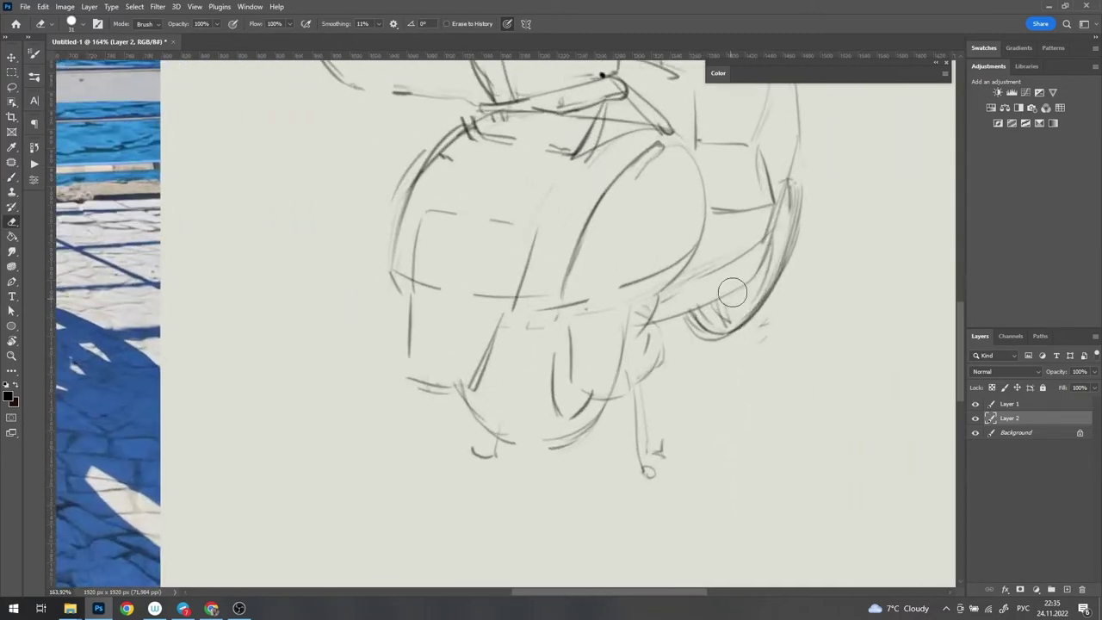
key(b)
mouse_move(771, 225)
mouse_down()
mouse_move(663, 329)
mouse_move(657, 310)
mouse_up()
scroll(752, 265, down, 2)
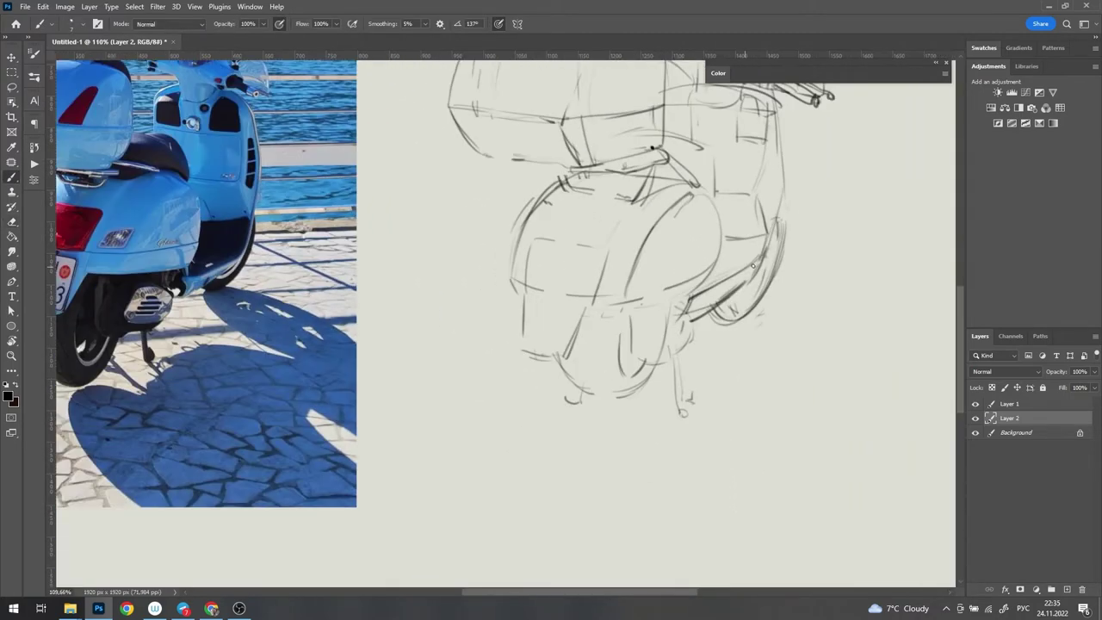
scroll(752, 265, up, 3)
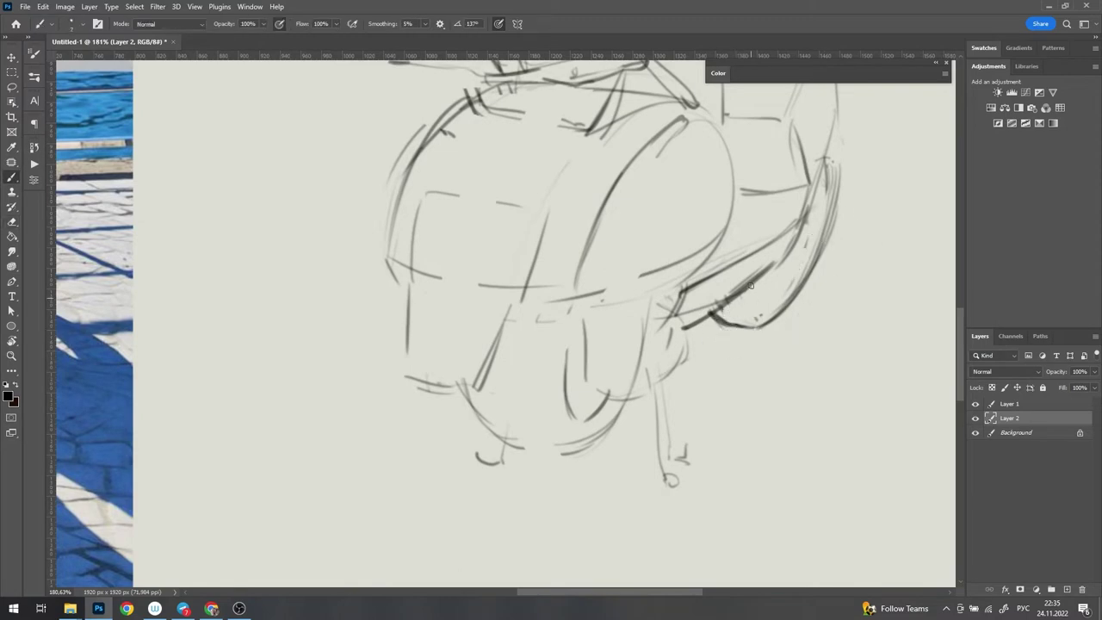
Step: Add dark strokes along the rear body's right edge and its curve
scroll(819, 211, down, 3)
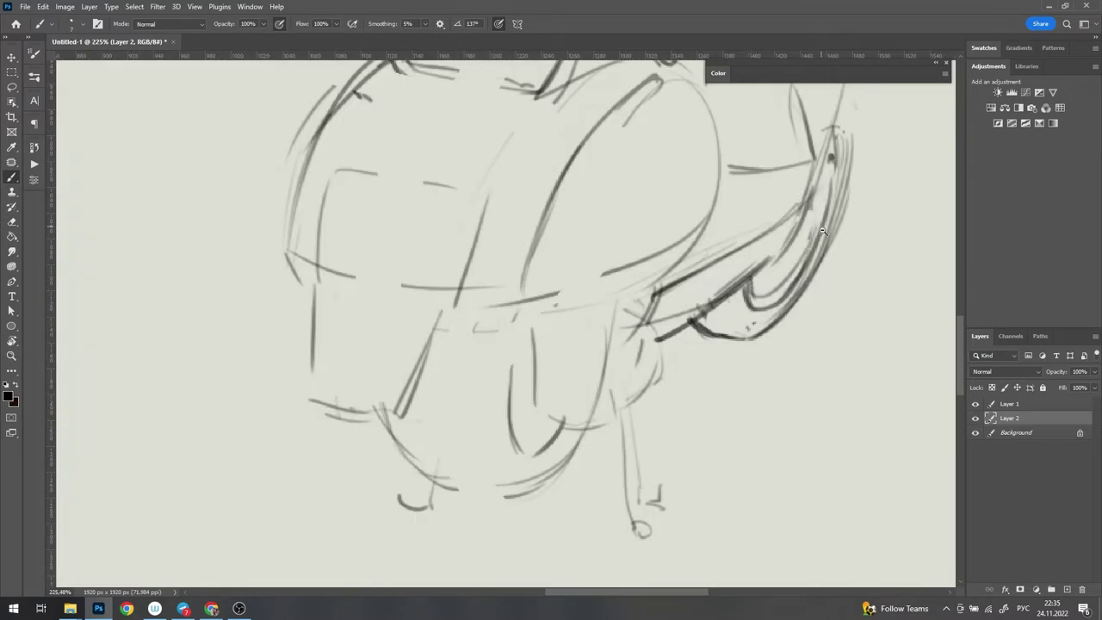
scroll(803, 247, down, 3)
drag(814, 255, 792, 275)
scroll(814, 216, down, 3)
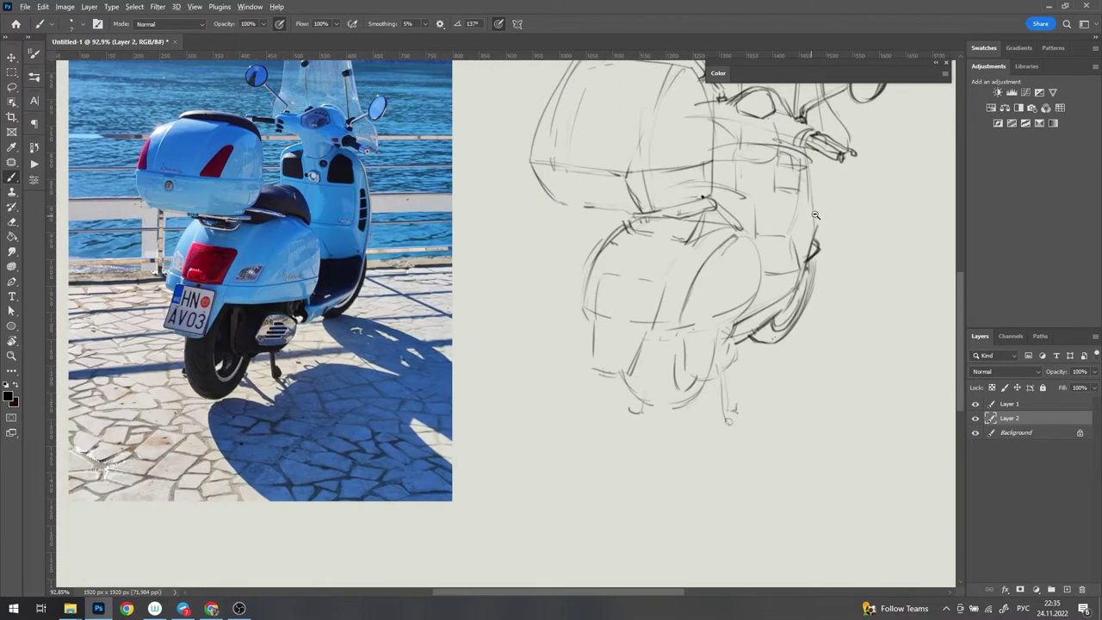
scroll(814, 215, up, 3)
scroll(803, 168, down, 2)
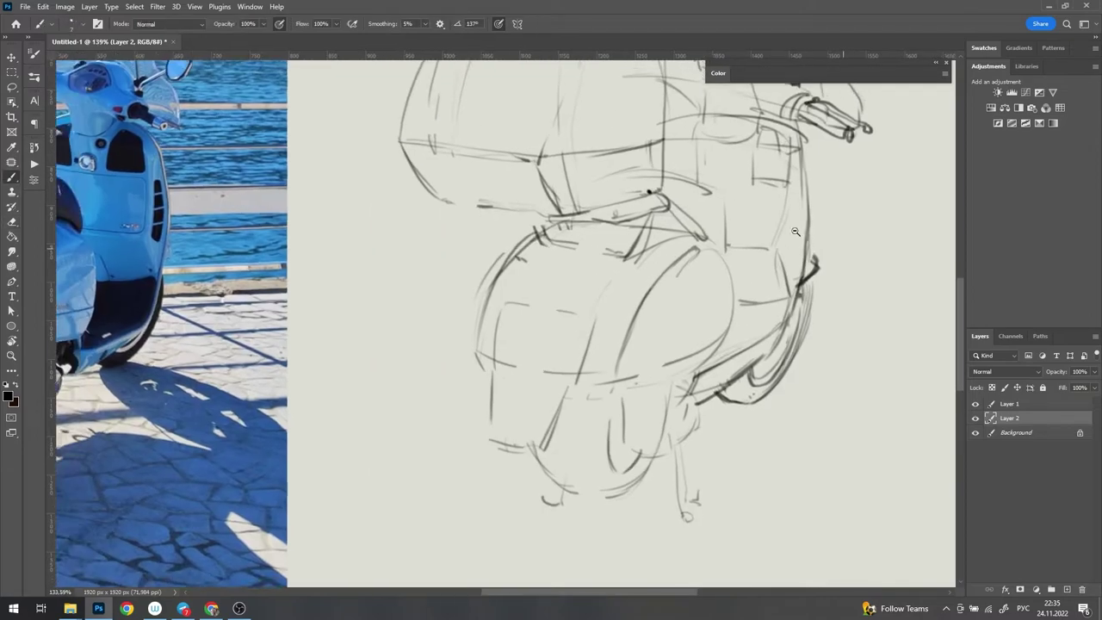
scroll(788, 198, up, 3)
scroll(773, 231, down, 1)
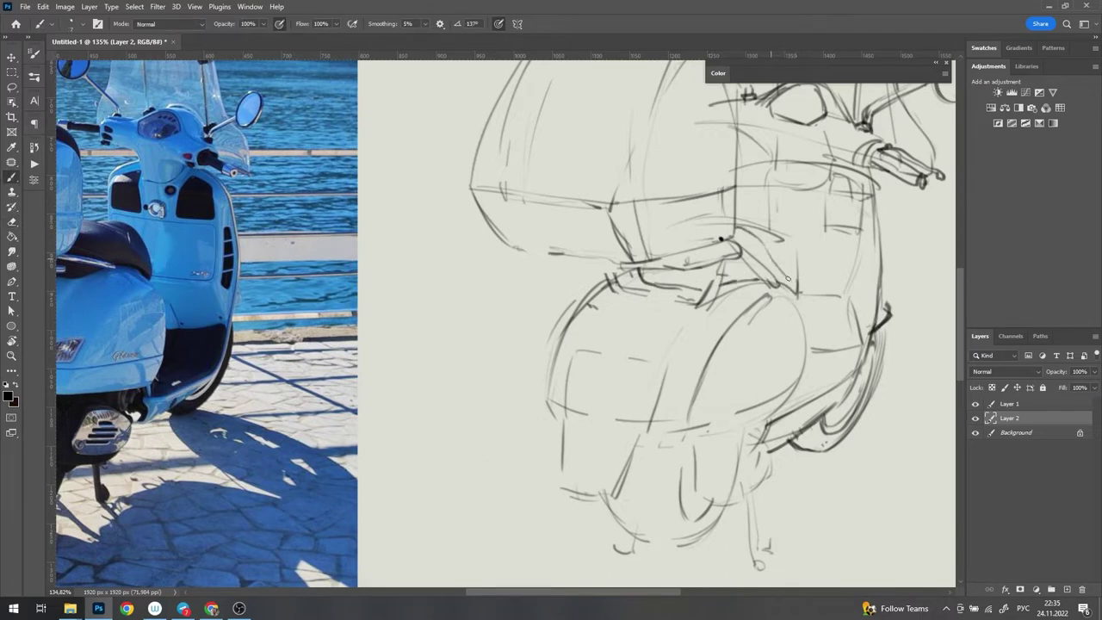
drag(746, 228, 797, 293)
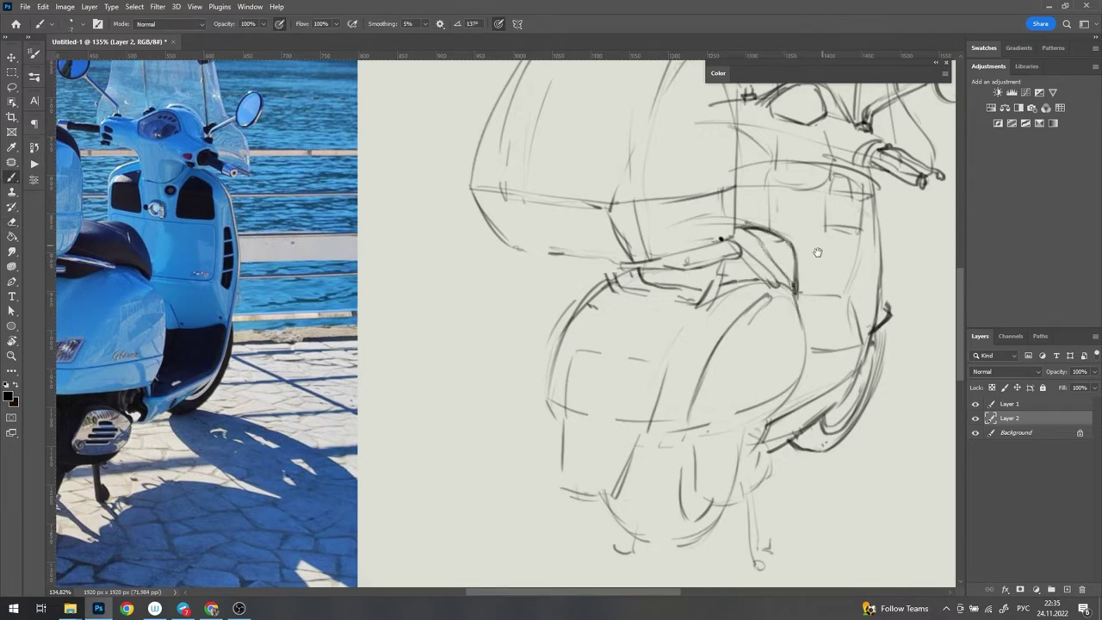
Step: Add small round details on the side panel, switching between eraser and brush
drag(818, 252, 822, 263)
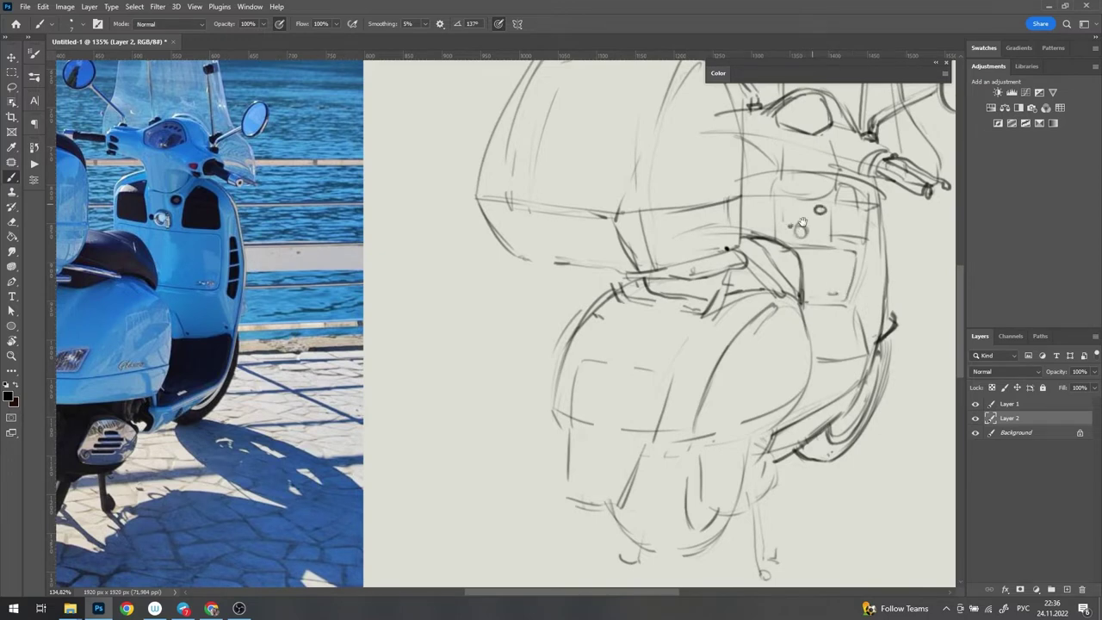
drag(802, 225, 784, 262)
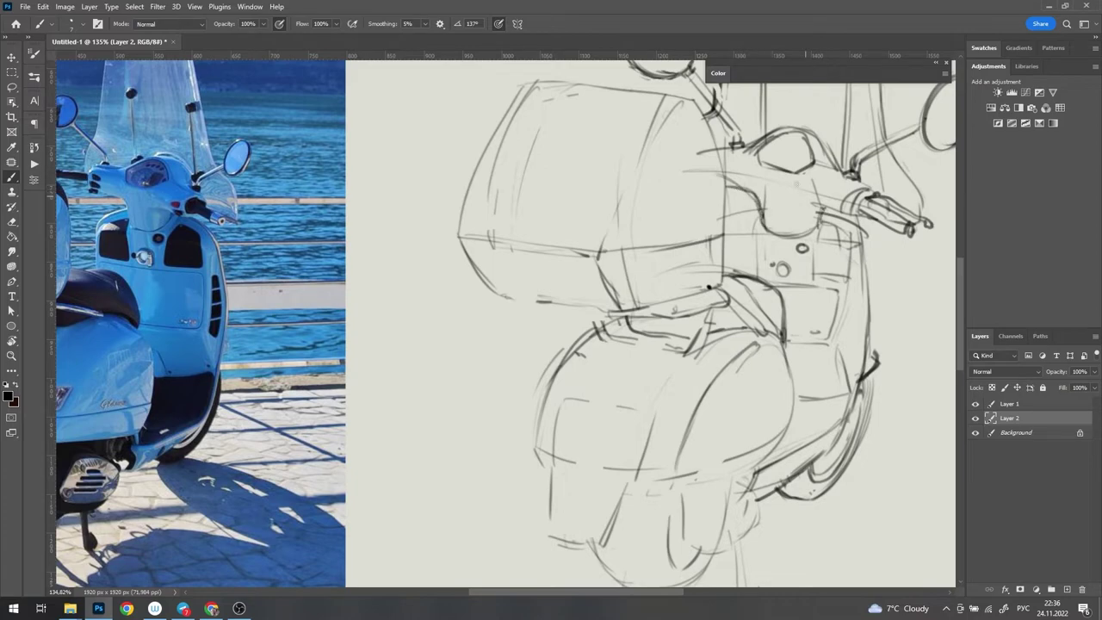
scroll(849, 250, down, 6)
scroll(830, 257, up, 1)
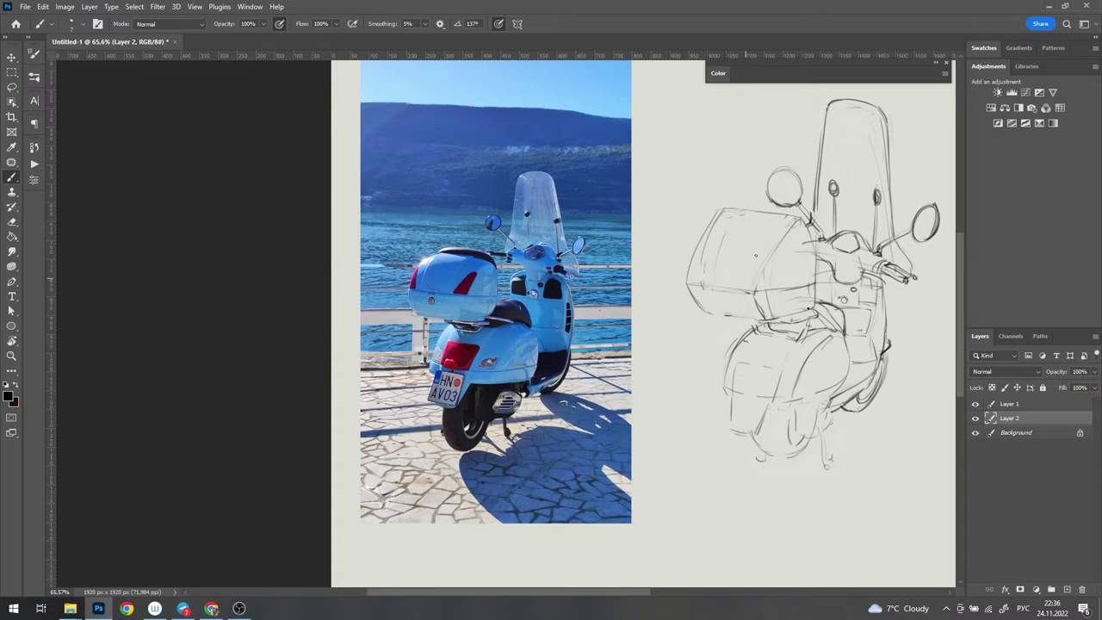
key(e)
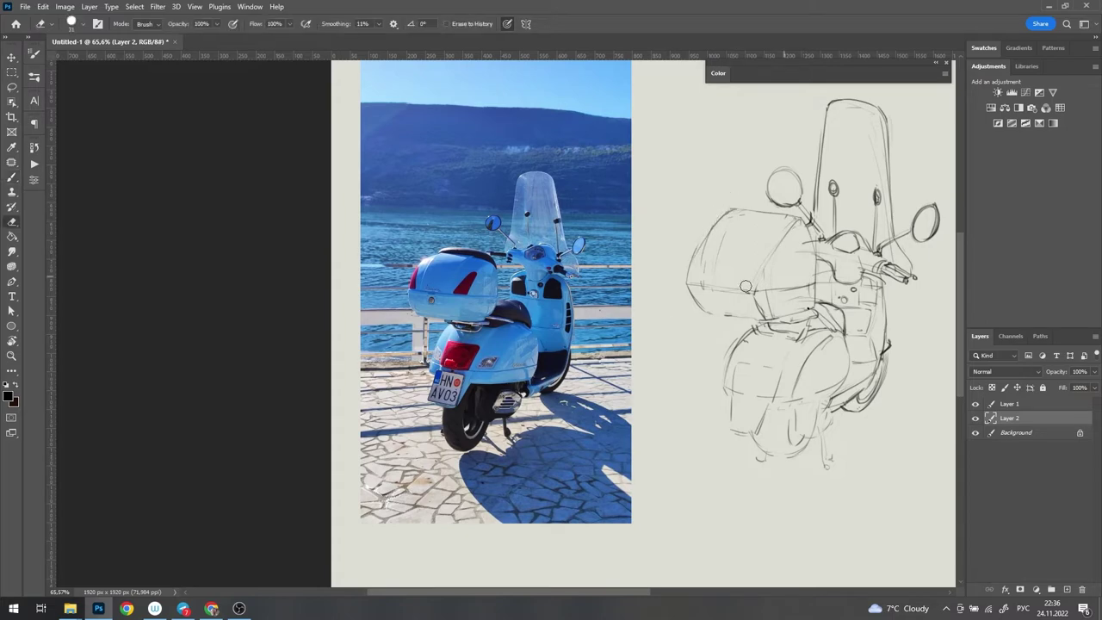
key(b)
scroll(766, 267, up, 2)
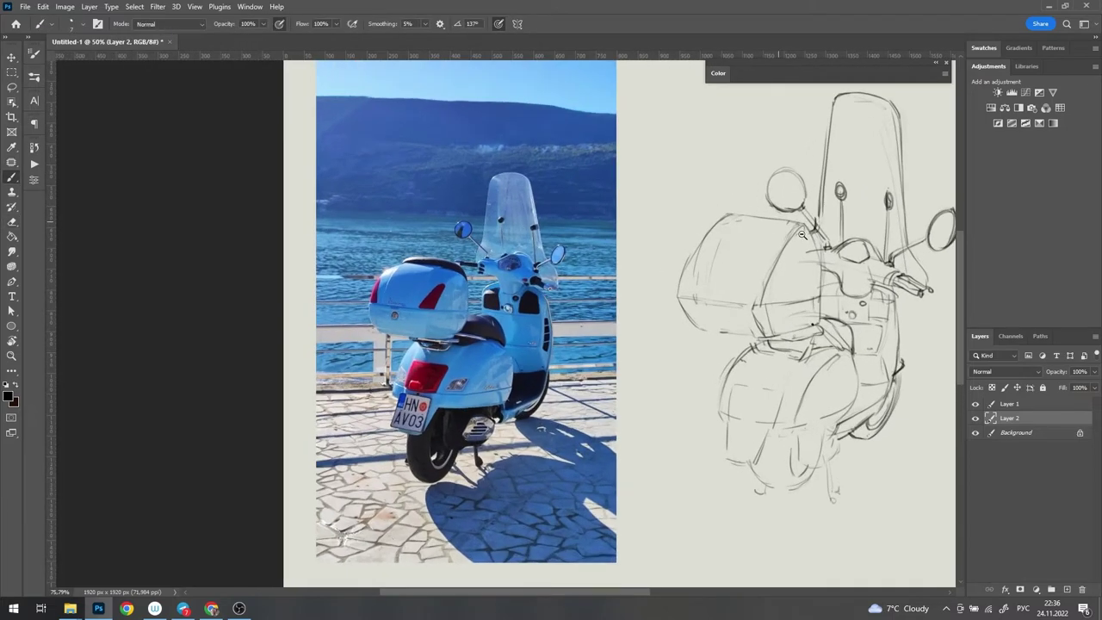
Step: Warp the lassoed top case sketch, reshaping its sides and lower-left corner
key(l)
drag(716, 197, 737, 335)
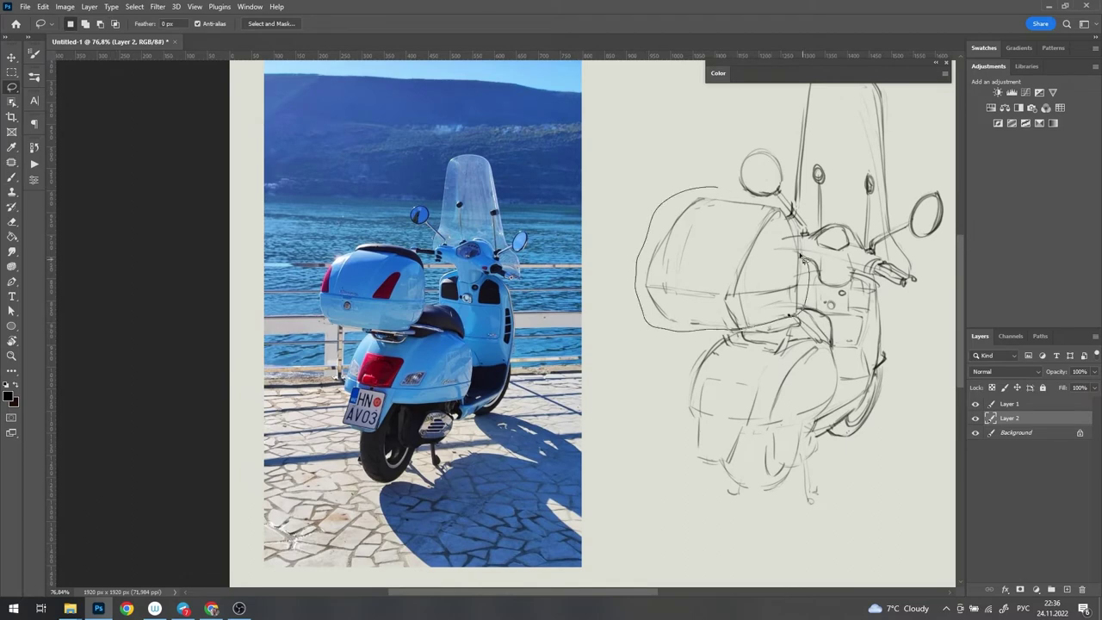
key(ctrl+t)
mouse_move(710, 183)
mouse_down()
mouse_move(723, 304)
mouse_move(655, 293)
mouse_up()
right_click(743, 257)
click(795, 327)
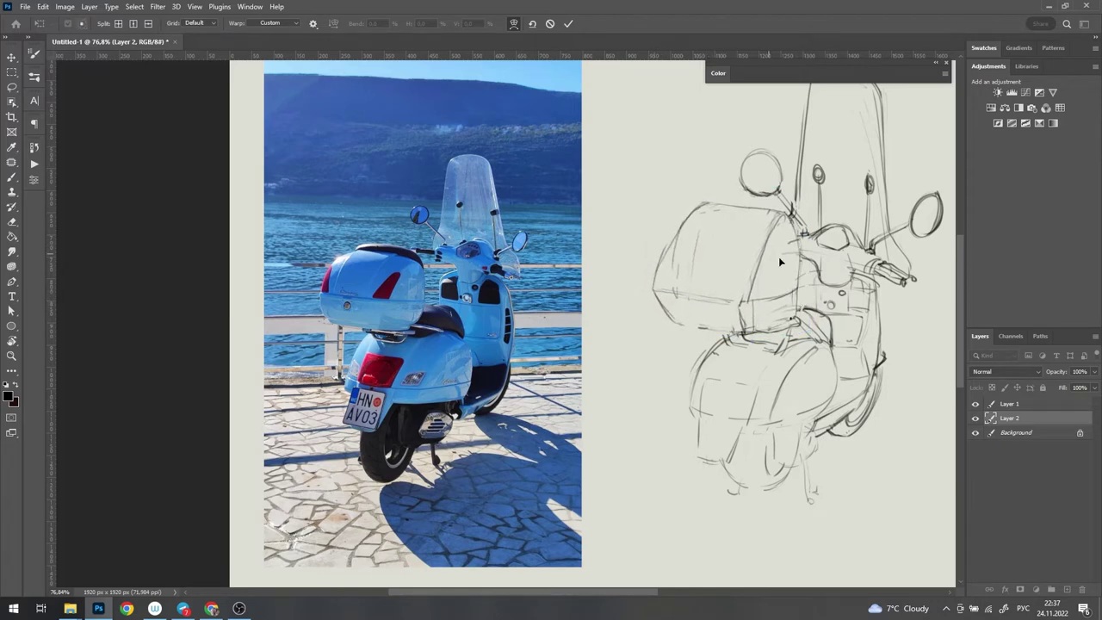
mouse_move(779, 257)
mouse_down()
mouse_move(784, 228)
mouse_move(725, 212)
mouse_move(730, 185)
mouse_move(710, 209)
mouse_move(780, 230)
mouse_up()
mouse_move(720, 327)
mouse_down()
mouse_move(641, 309)
mouse_move(782, 320)
mouse_up()
key(Return)
Step: Warp the lower rear body's bottom and right side, then lower it by 27 px
scroll(879, 275, down, 3)
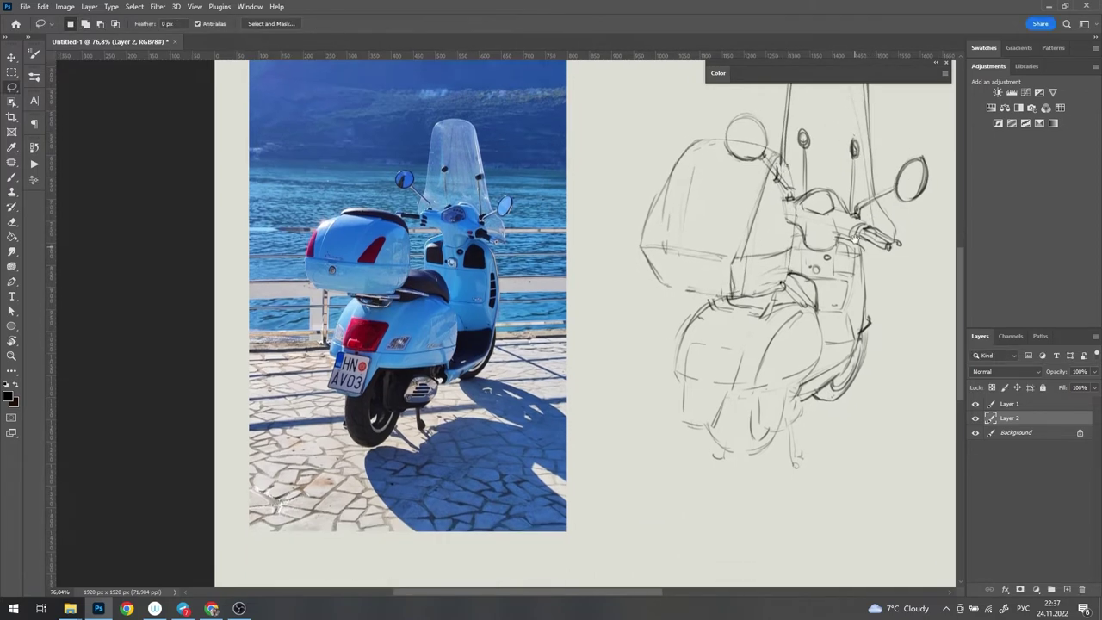
key(l)
drag(887, 263, 685, 441)
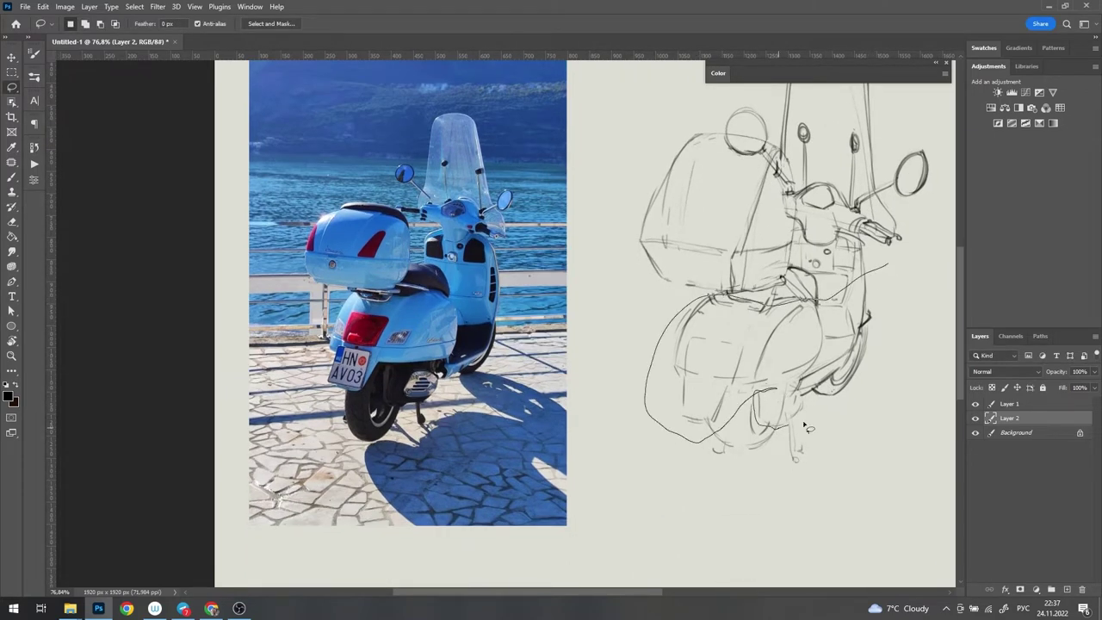
key(ctrl+t)
right_click(827, 315)
click(848, 403)
drag(728, 444, 728, 418)
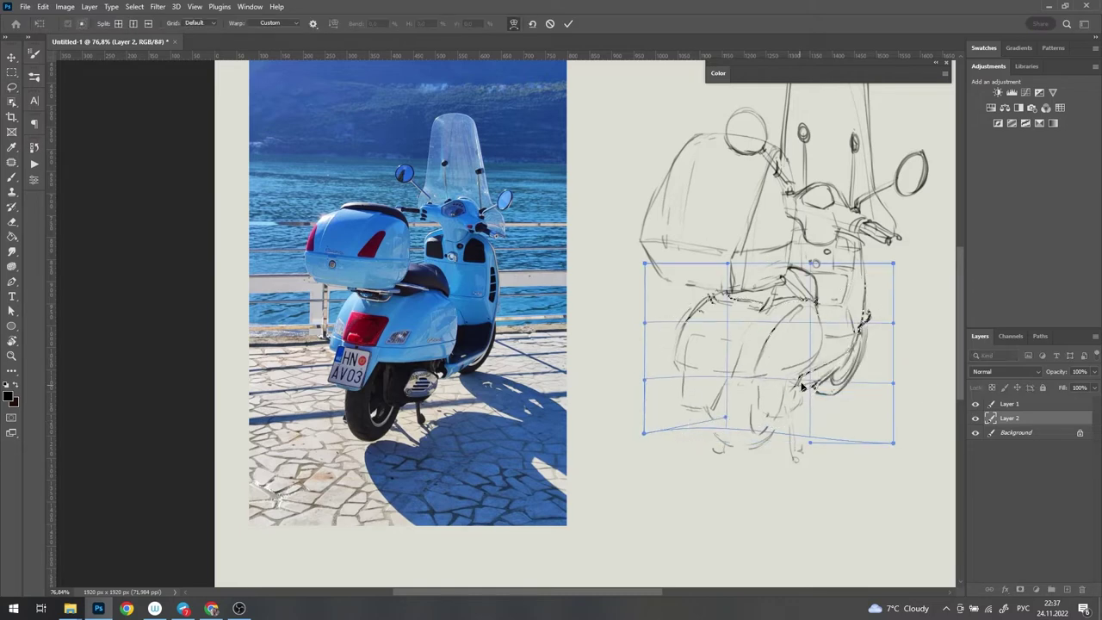
drag(861, 379, 858, 352)
drag(664, 387, 868, 340)
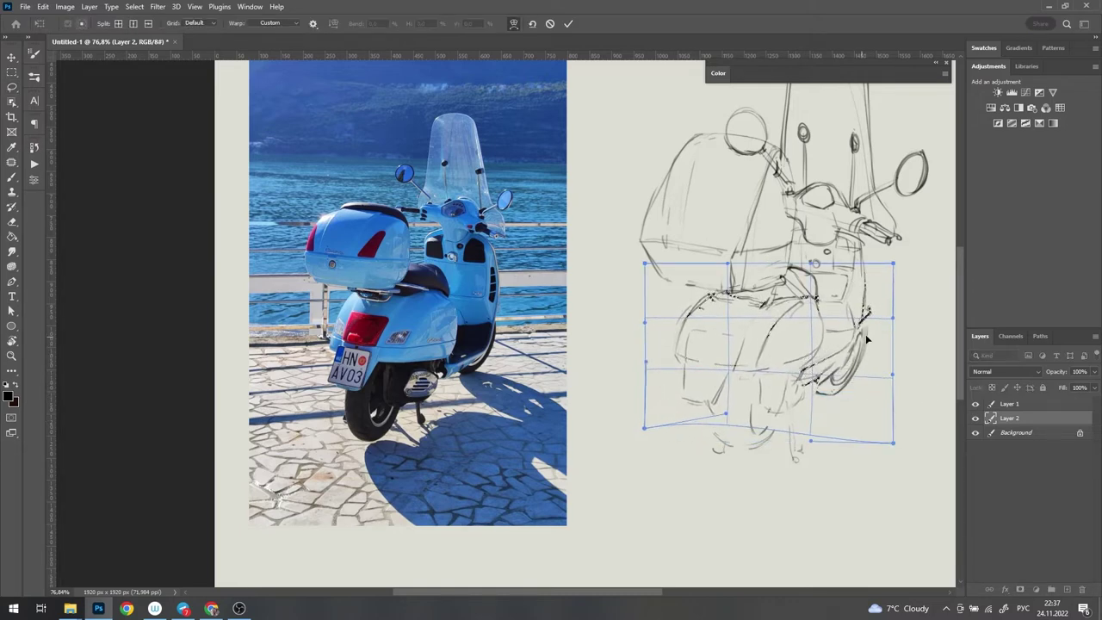
key(Return)
drag(748, 411, 761, 440)
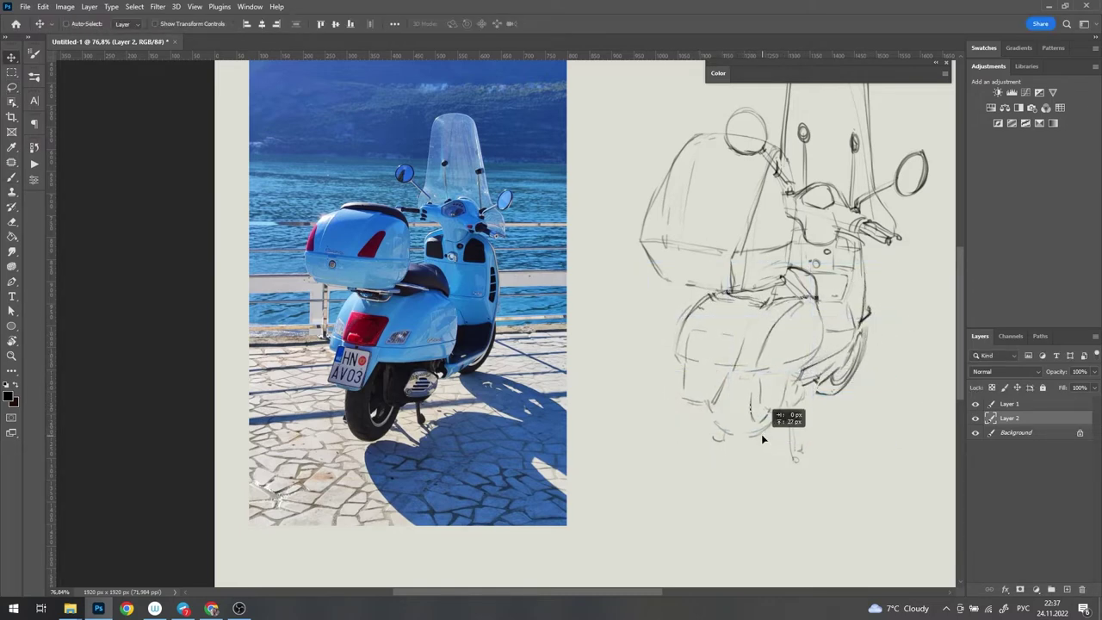
Step: Nudge the rear body into place, deselect, and erase leftover lines below the wheel
scroll(853, 372, up, 3)
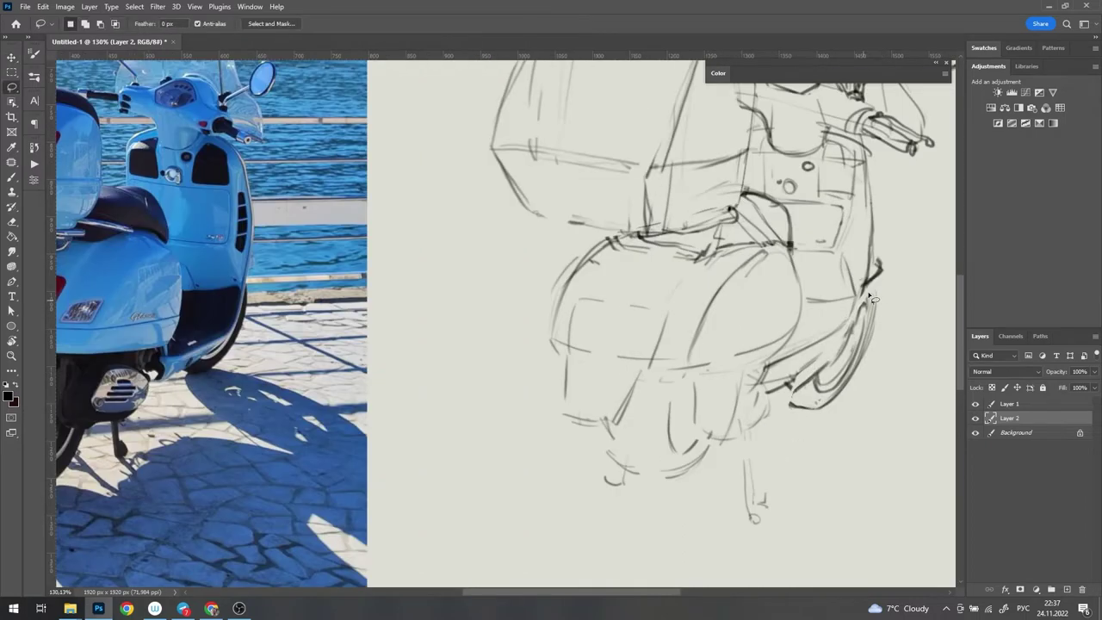
drag(857, 305, 862, 315)
key(e)
key(ctrl+d)
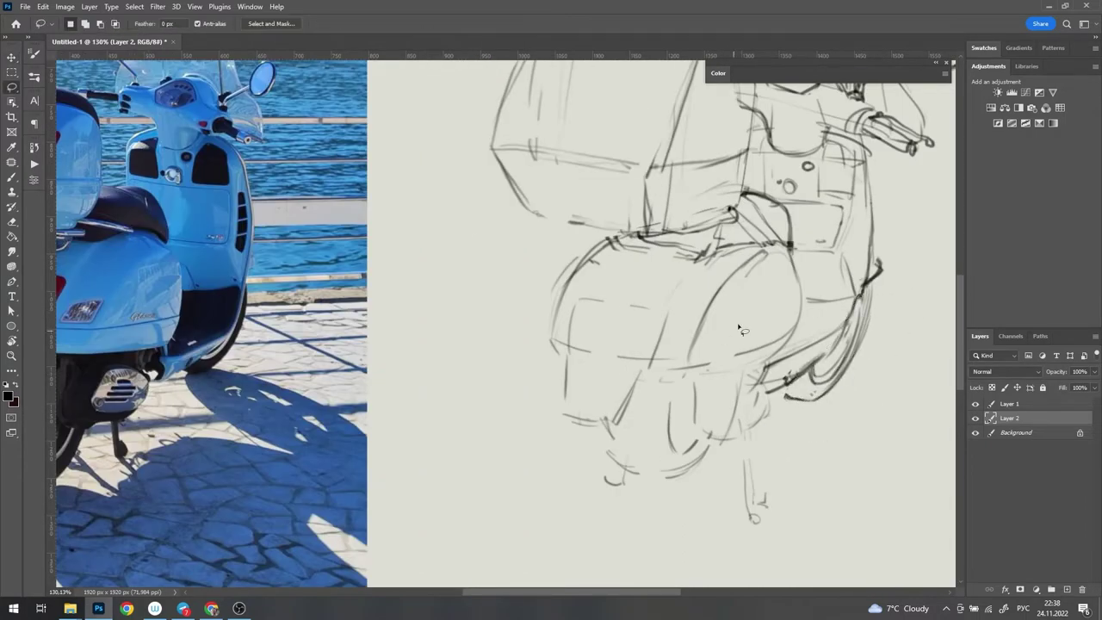
scroll(775, 345, down, 2)
mouse_move(769, 482)
mouse_down()
mouse_move(774, 440)
mouse_move(767, 479)
mouse_up()
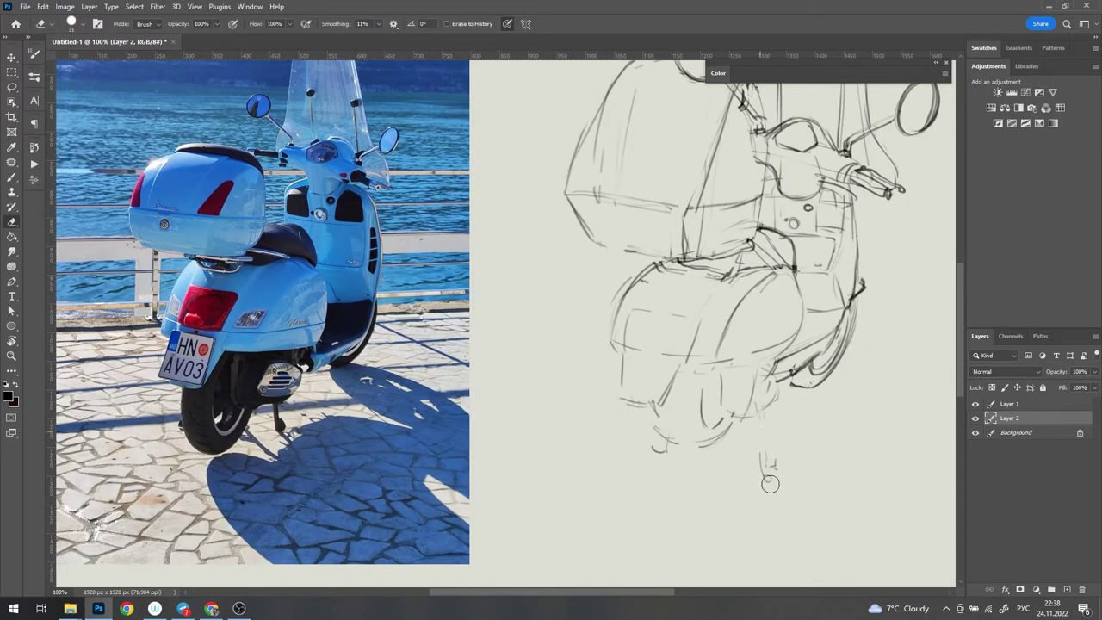
Step: Sketch short strokes at the lower left, a rounded lower-right part, and near the seat
key(b)
drag(642, 446, 661, 442)
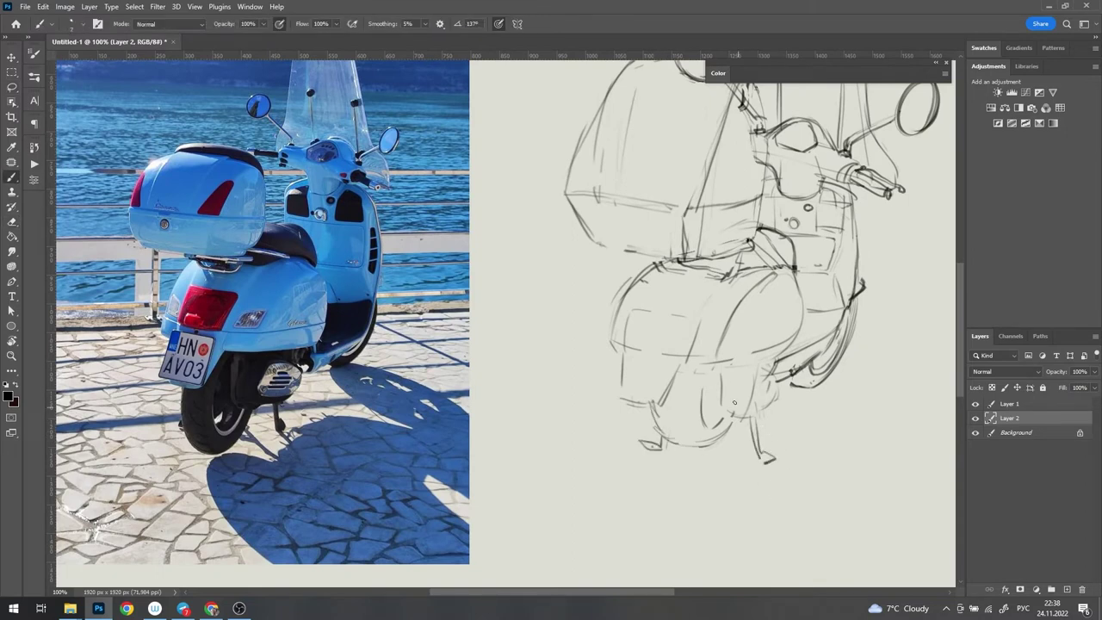
scroll(735, 402, up, 2)
drag(795, 367, 784, 362)
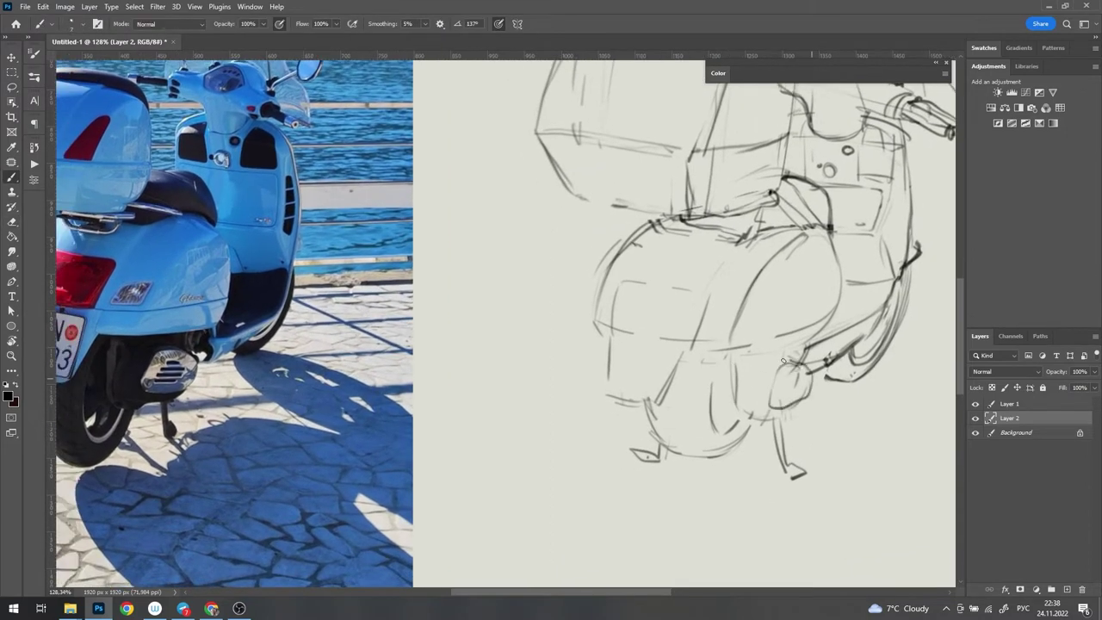
drag(677, 360, 778, 351)
scroll(732, 362, down, 2)
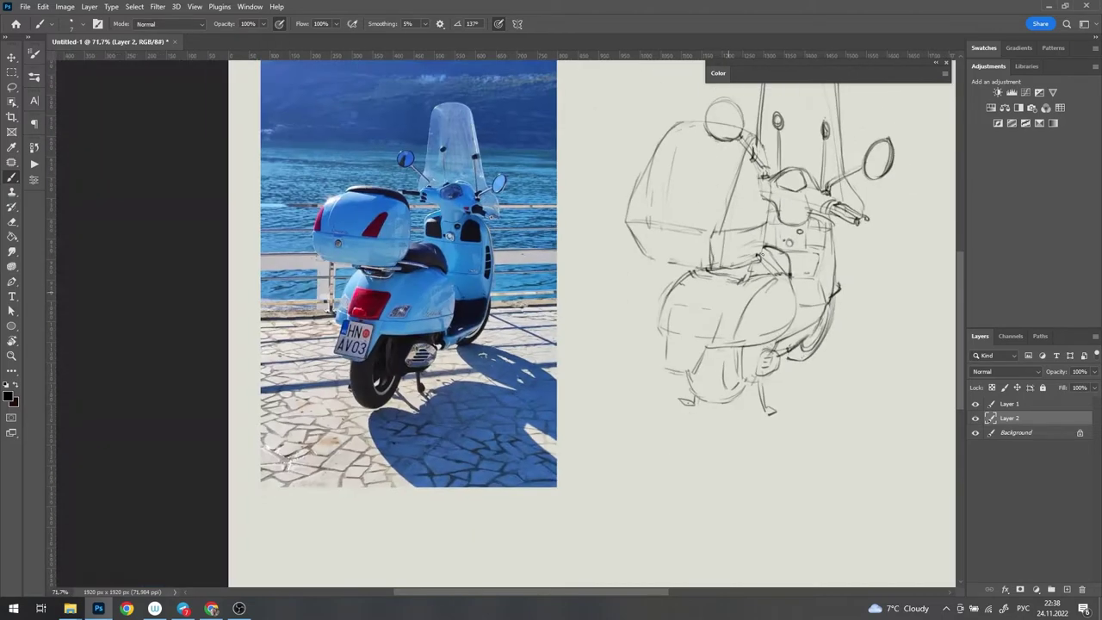
scroll(732, 344, down, 1)
scroll(775, 276, up, 3)
Step: Darken the top case's right and left edges plus the front curve and panel line
key(e)
scroll(774, 275, down, 2)
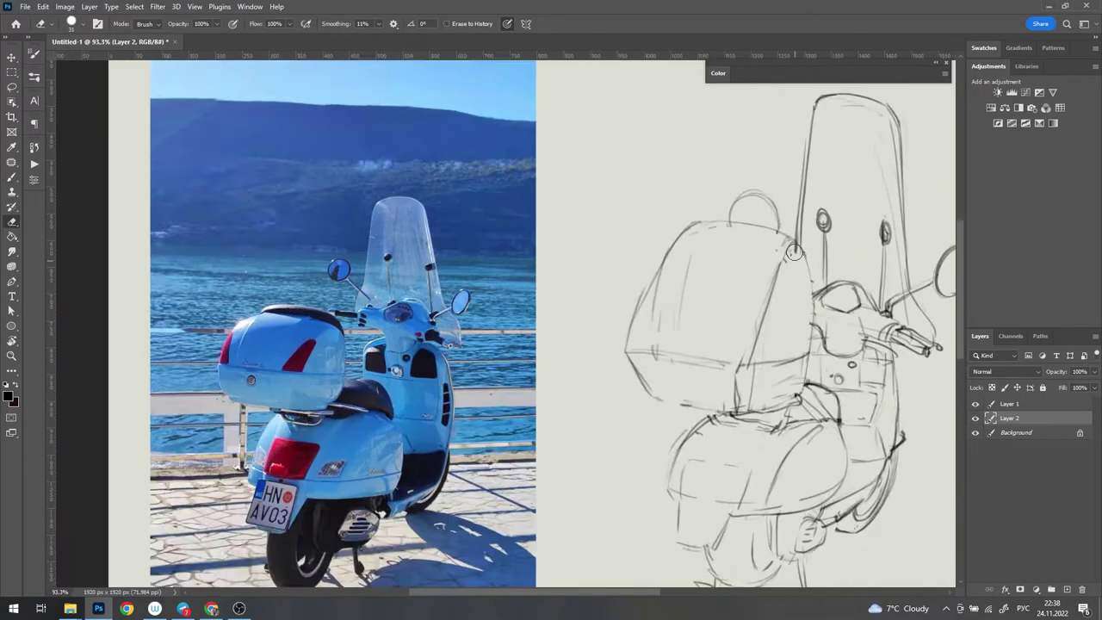
scroll(767, 258, down, 2)
scroll(749, 215, up, 4)
key(b)
scroll(706, 258, down, 3)
mouse_move(745, 193)
mouse_down()
mouse_move(733, 280)
mouse_move(571, 263)
mouse_up()
scroll(638, 263, down, 1)
scroll(621, 267, up, 1)
scroll(617, 267, down, 1)
scroll(617, 267, up, 3)
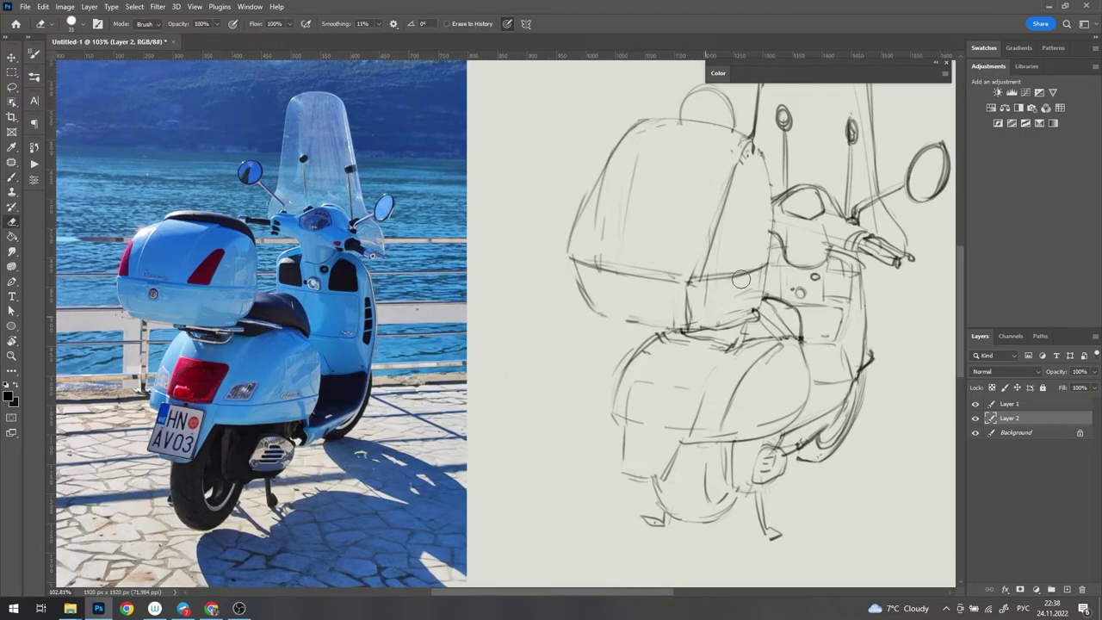
drag(605, 256, 652, 118)
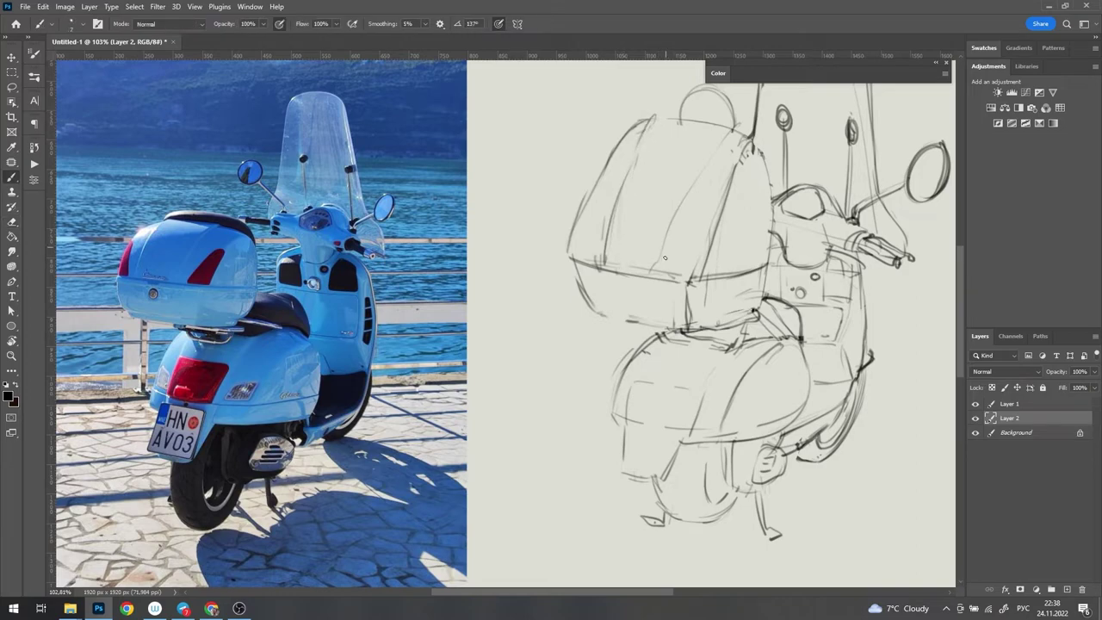
drag(668, 336, 628, 426)
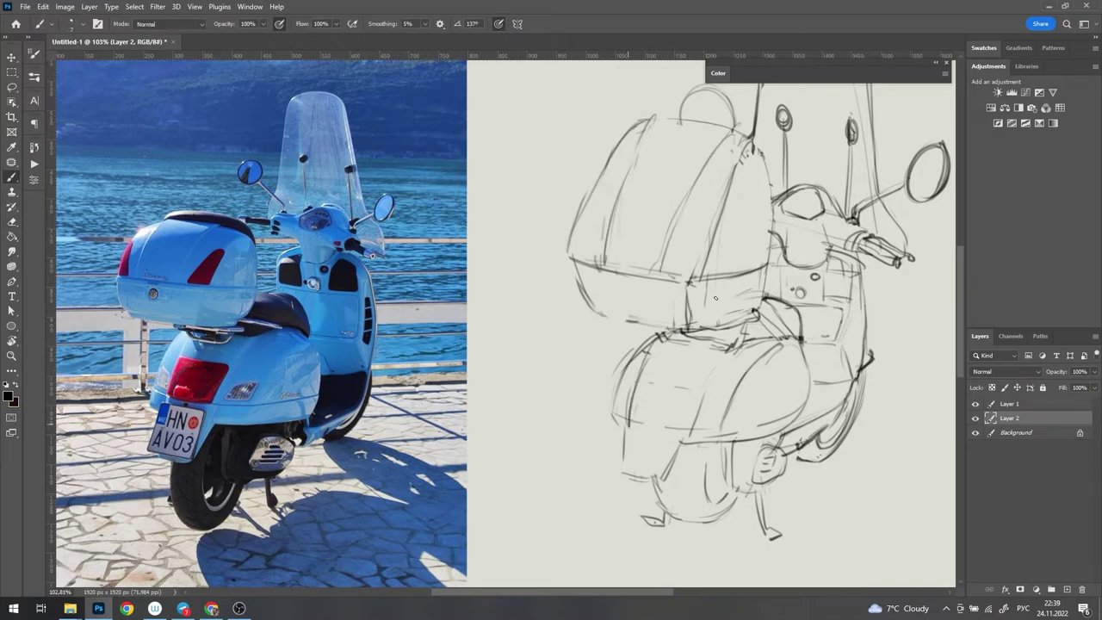
drag(743, 340, 690, 417)
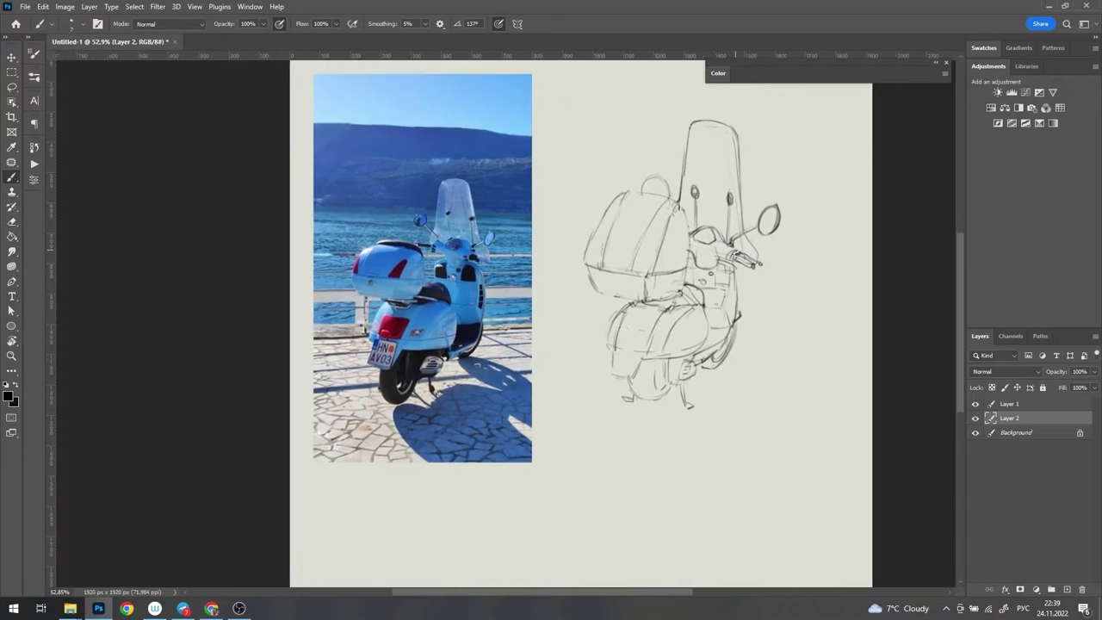
Step: Fit the whole document in view and fade Layer 1's Fill to about 16%
drag(833, 379, 1100, 394)
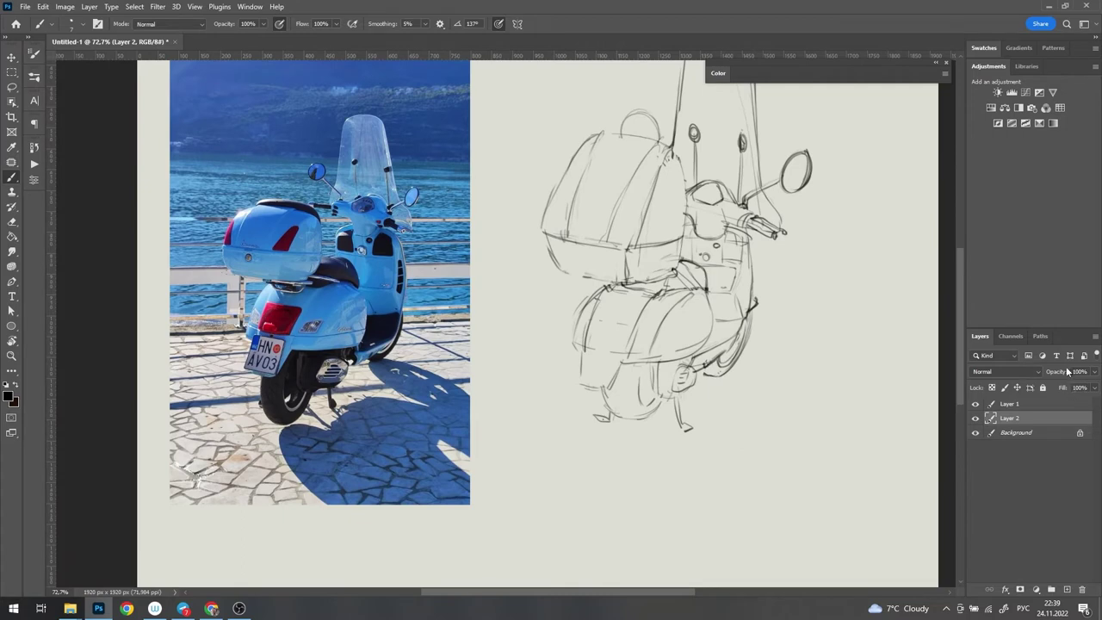
drag(820, 135, 712, 293)
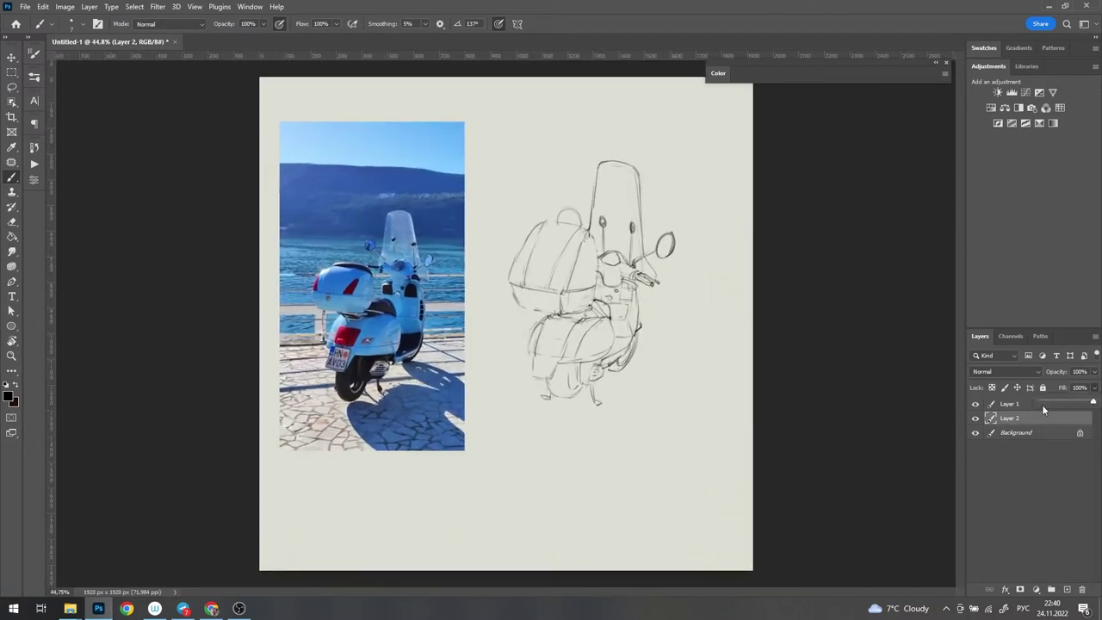
drag(1043, 405, 1050, 402)
Step: On a new layer, ink clean lines along the top box's left and right edges
click(1066, 591)
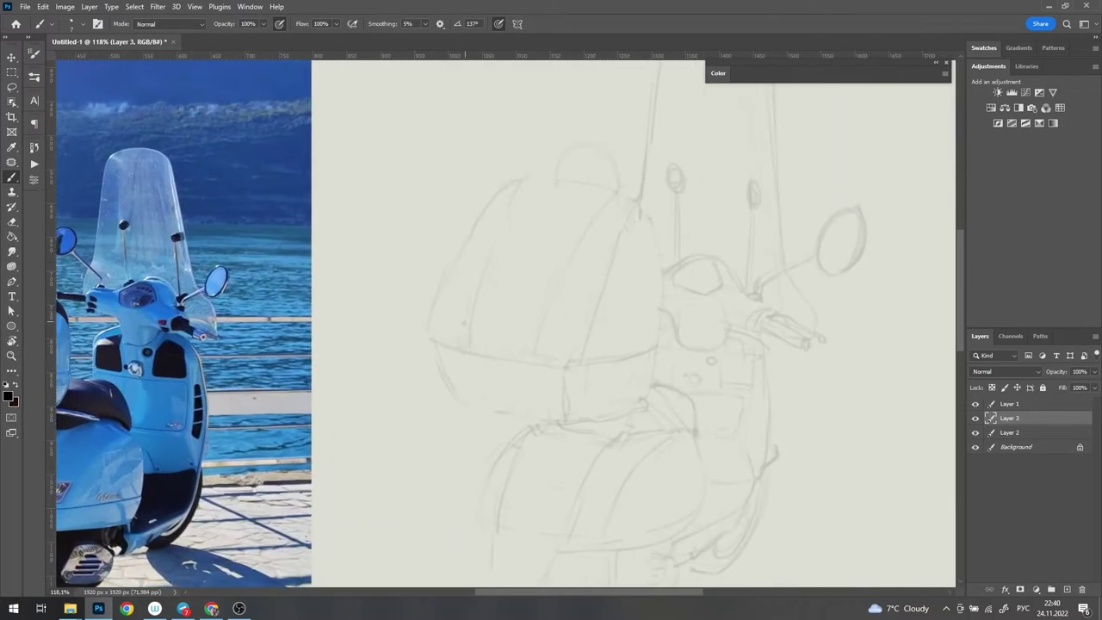
mouse_move(623, 316)
mouse_down()
mouse_move(576, 326)
mouse_move(637, 200)
mouse_up()
drag(605, 351, 642, 226)
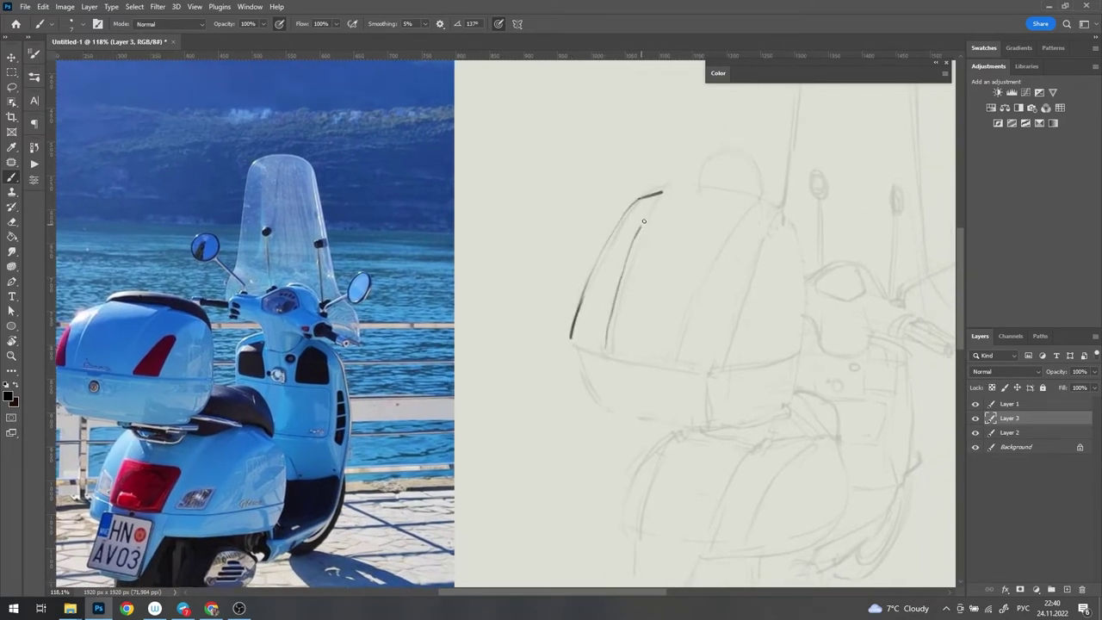
mouse_move(672, 361)
mouse_down()
mouse_move(754, 206)
mouse_move(798, 337)
mouse_up()
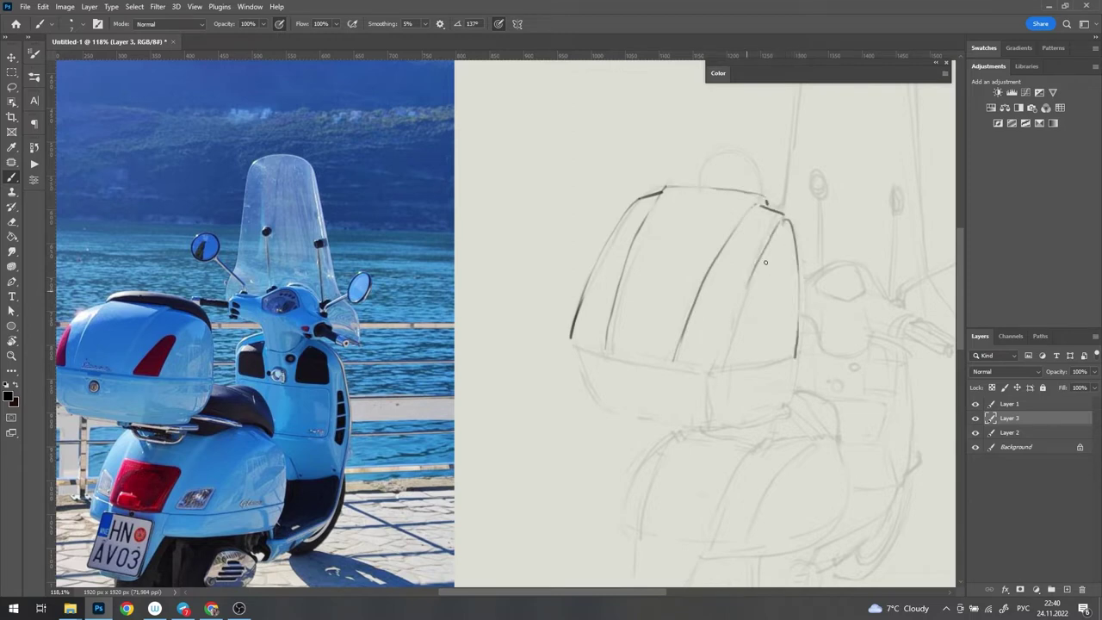
drag(766, 217, 718, 375)
mouse_move(579, 339)
mouse_down()
mouse_move(598, 316)
mouse_move(723, 347)
mouse_move(774, 257)
mouse_up()
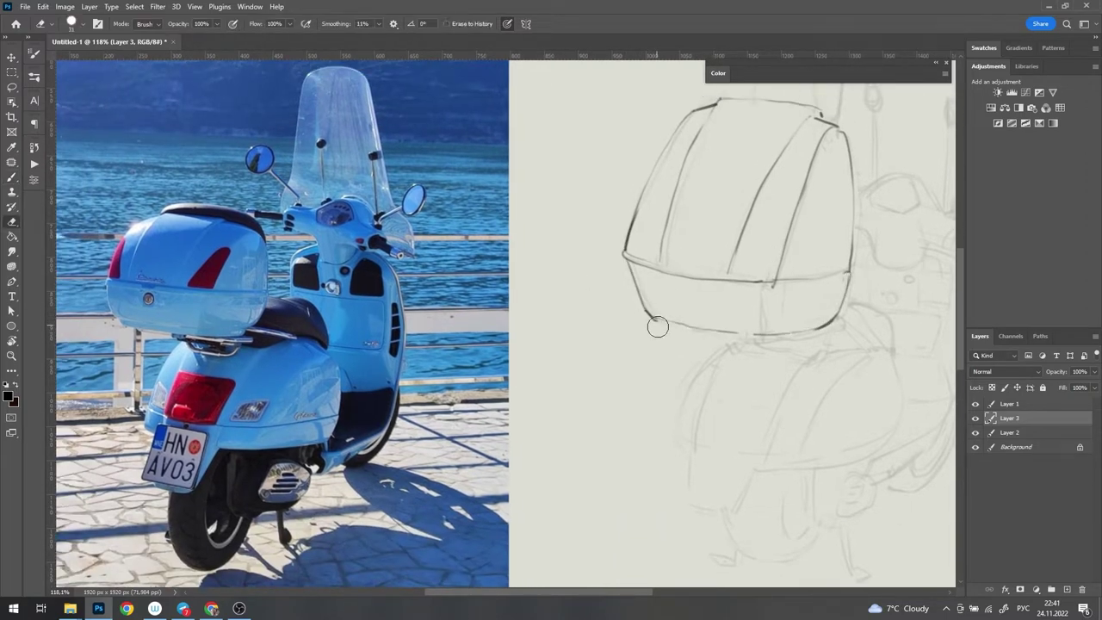
Step: Redraw the box's bottom curve and darken its inner right curve and top-left edge
key(ctrl+z)
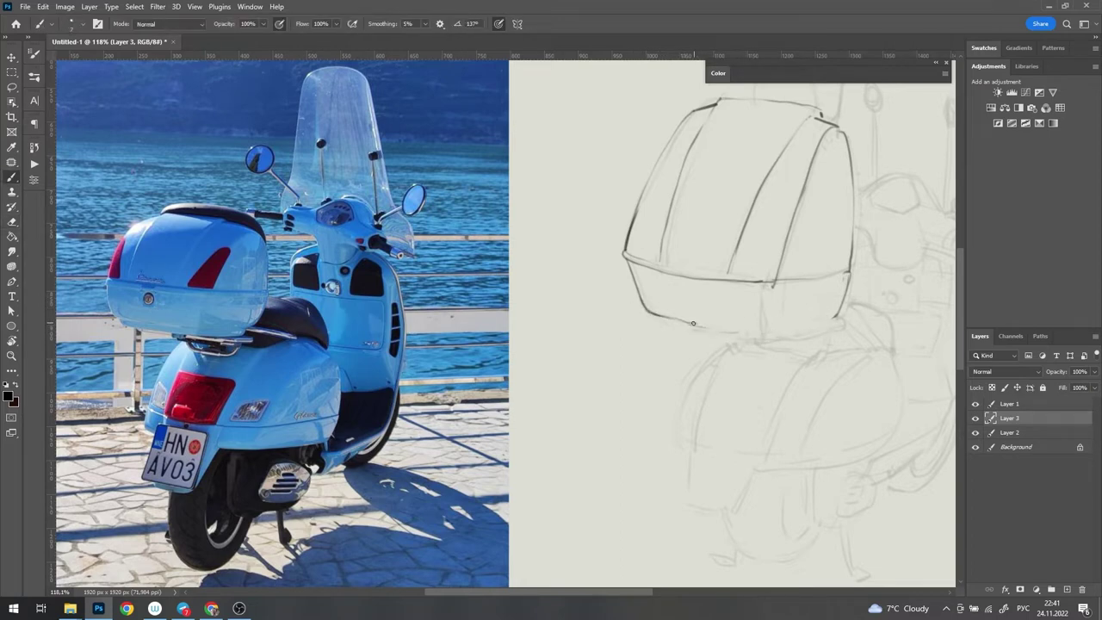
drag(692, 323, 769, 327)
scroll(820, 325, up, 3)
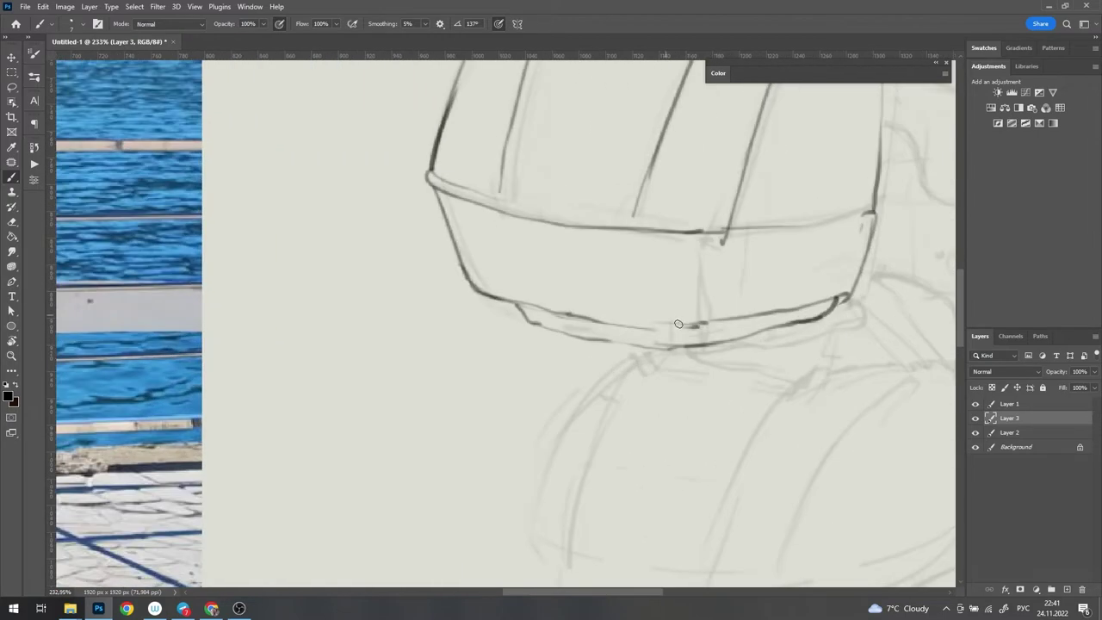
scroll(678, 324, down, 1)
scroll(682, 318, down, 1)
scroll(687, 314, down, 1)
scroll(693, 308, down, 1)
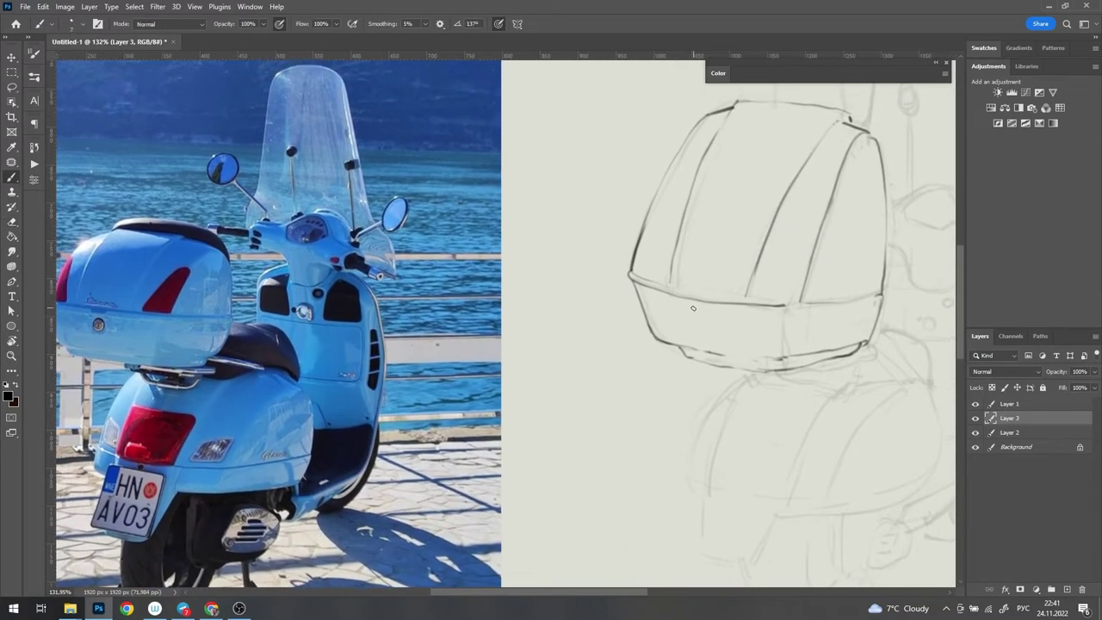
scroll(697, 314, up, 2)
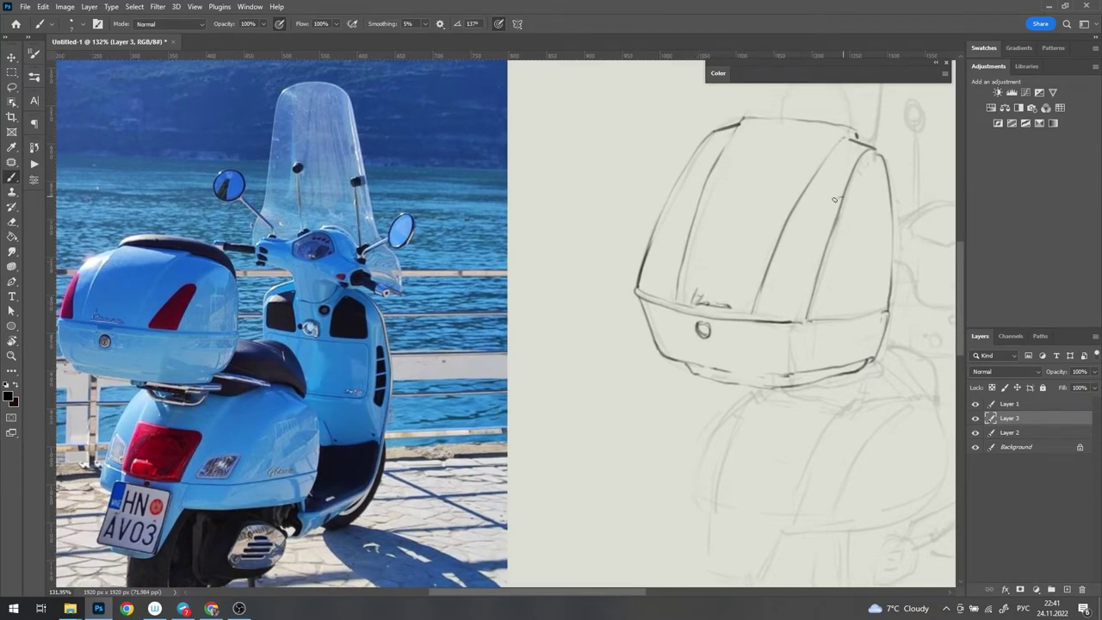
drag(807, 312, 834, 204)
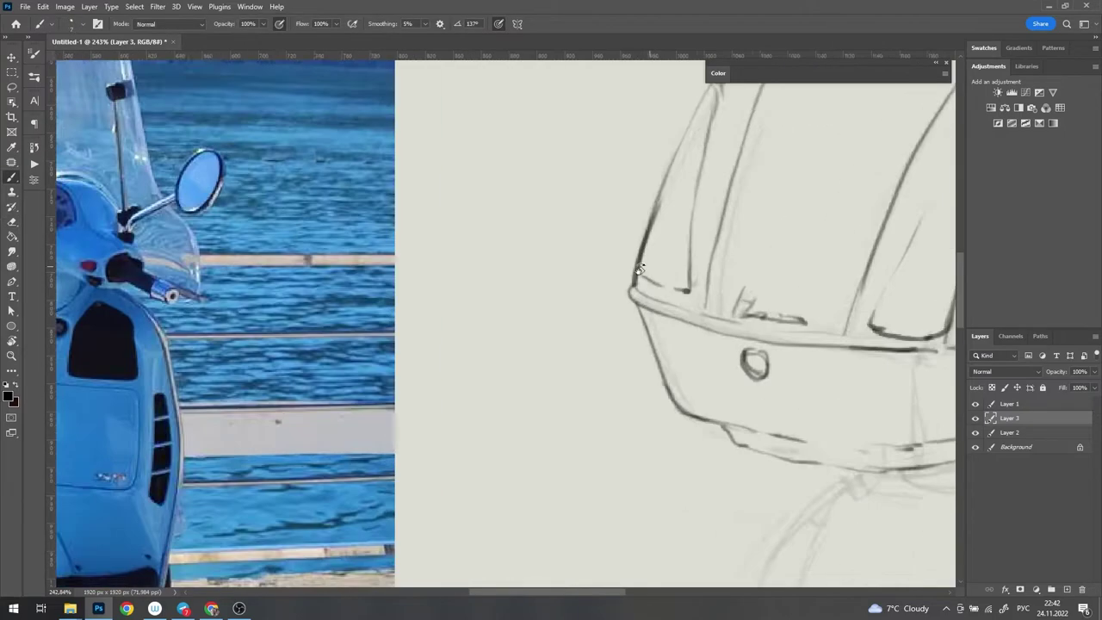
scroll(658, 289, up, 5)
mouse_move(557, 231)
mouse_down()
mouse_move(586, 293)
mouse_move(834, 152)
mouse_up()
Step: Resize the brush and darken the top case's top edge
right_click(595, 230)
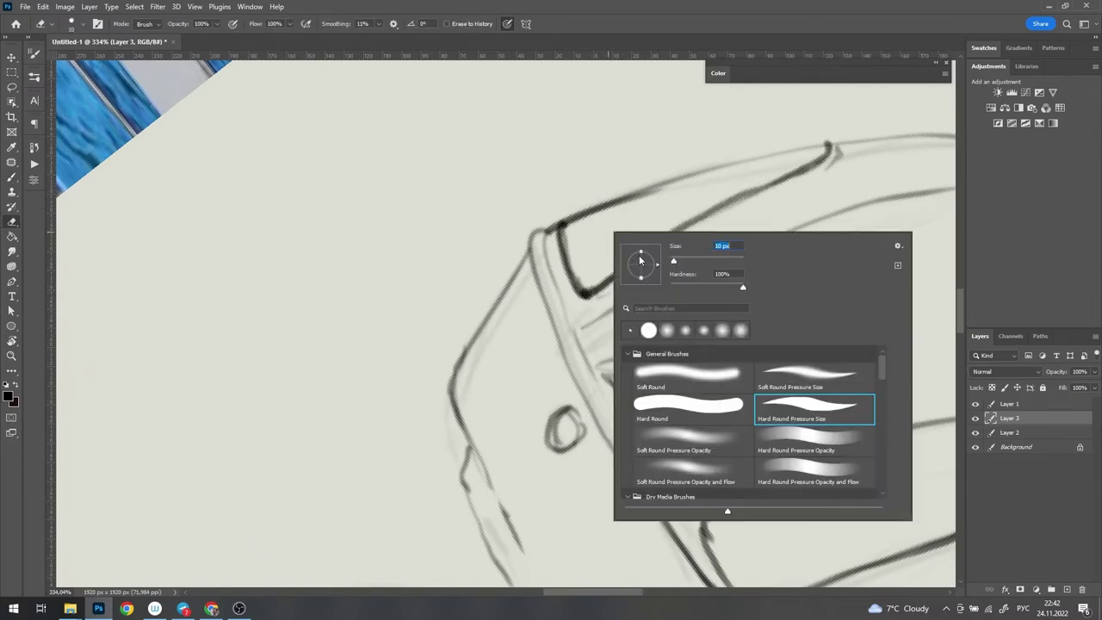
key(Escape)
mouse_move(560, 222)
mouse_down()
mouse_move(647, 184)
mouse_move(818, 143)
mouse_up()
key(Escape)
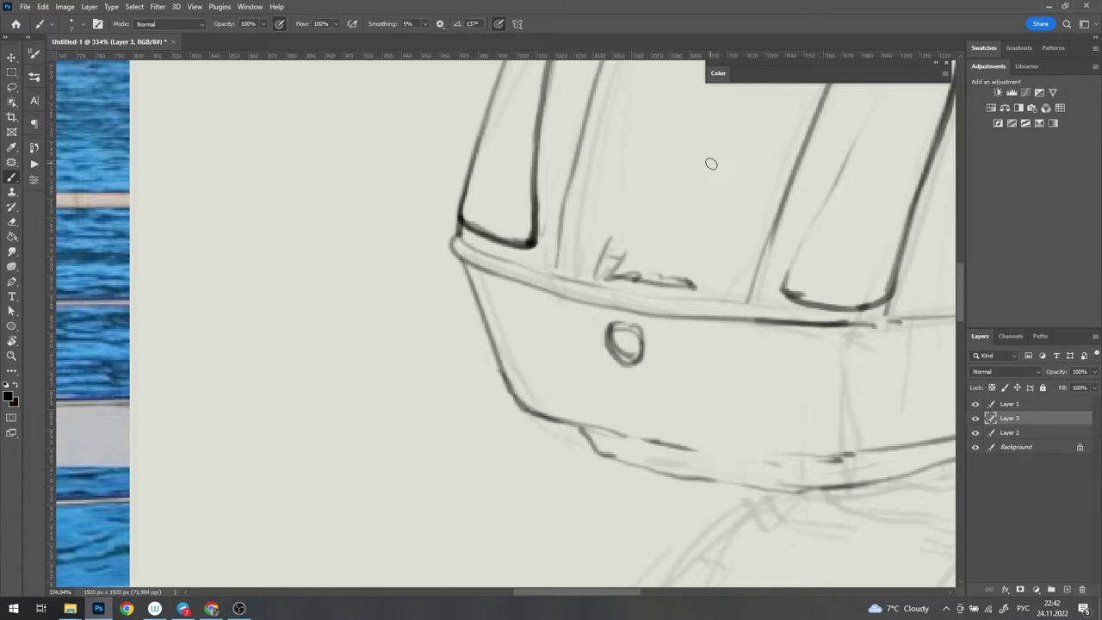
Step: Outline the top case's right light panel, cleaning up and redrawing its stray edge stroke
drag(687, 283, 592, 356)
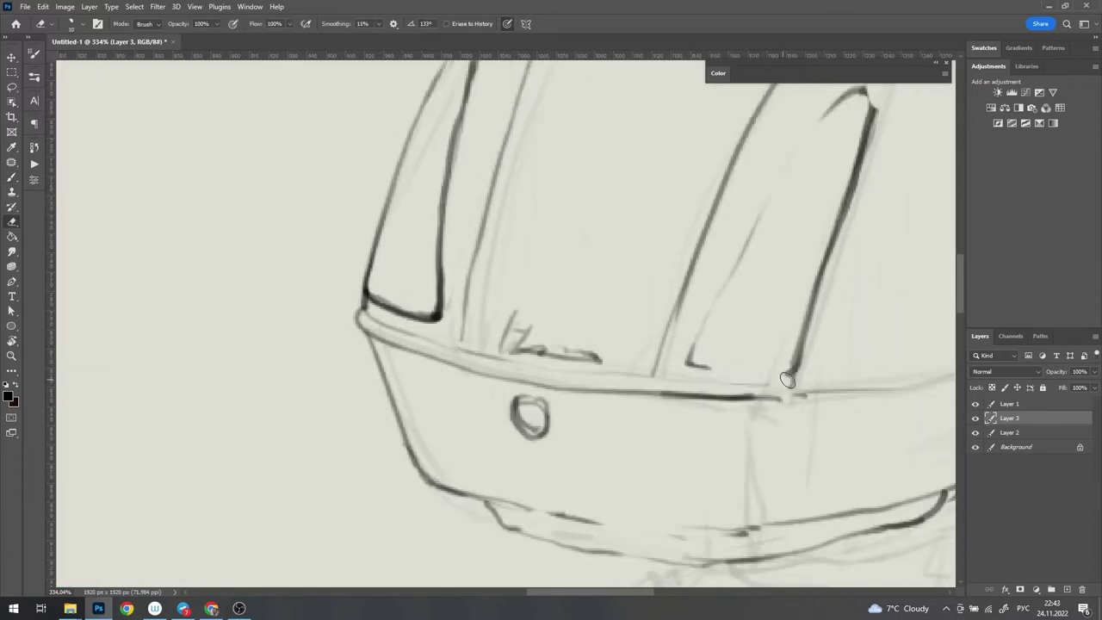
scroll(689, 368, down, 3)
drag(708, 341, 796, 188)
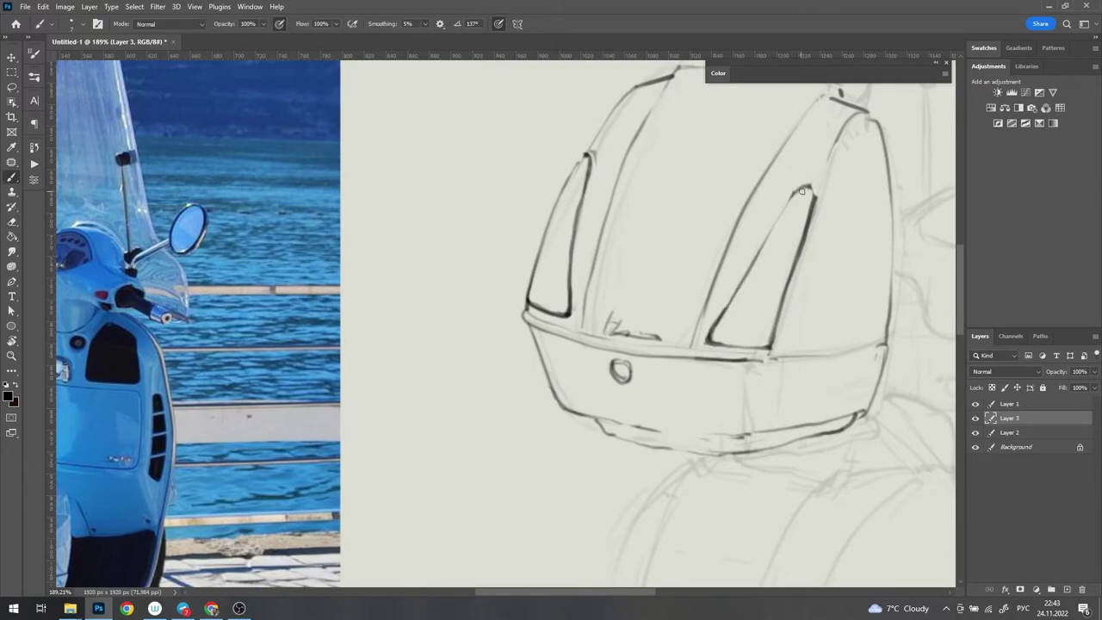
drag(762, 257, 799, 197)
key(e)
drag(720, 314, 781, 220)
key(b)
drag(706, 347, 775, 234)
drag(737, 290, 806, 191)
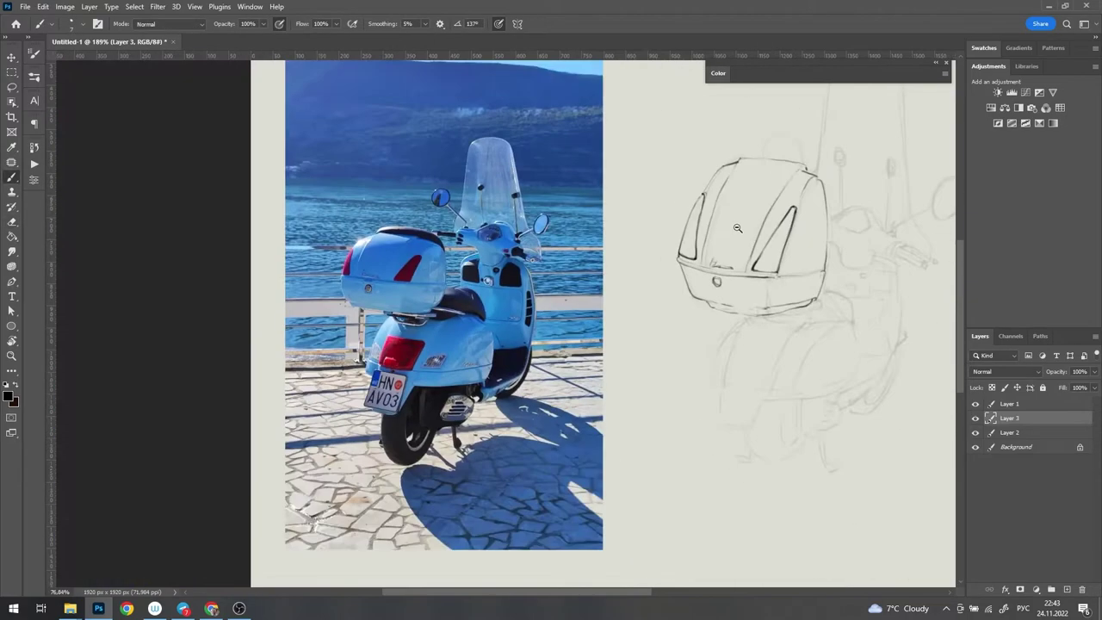
scroll(719, 326, up, 3)
key(b)
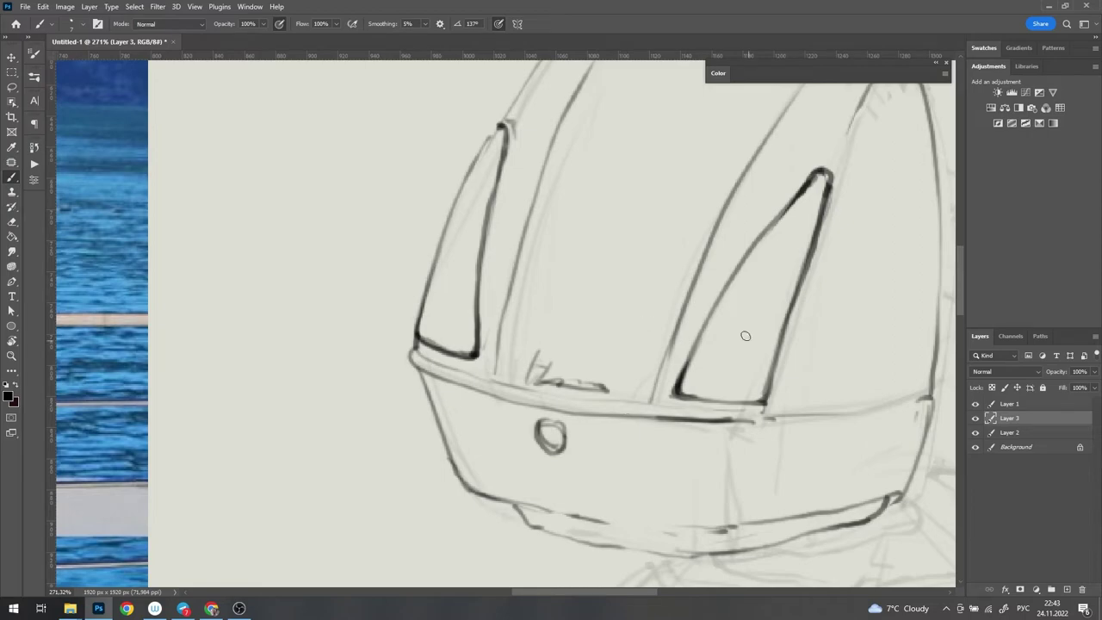
Step: With the canvas rotated, trace the top case's top edge in dark, then restore the upright view
scroll(746, 336, down, 3)
scroll(746, 336, down, 1)
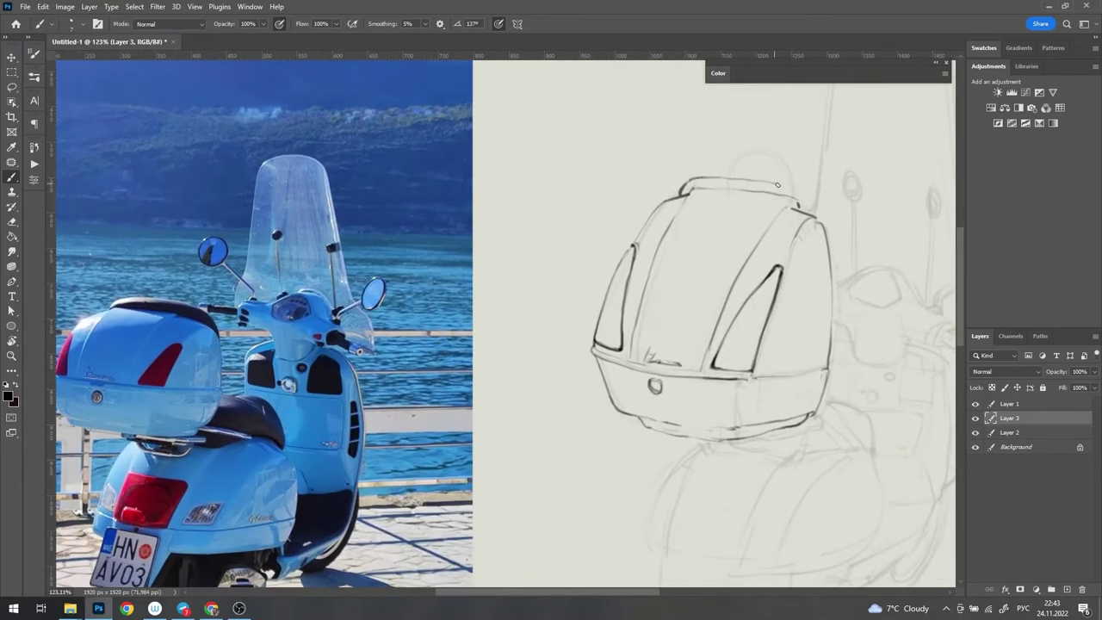
scroll(777, 184, up, 3)
drag(777, 184, 583, 219)
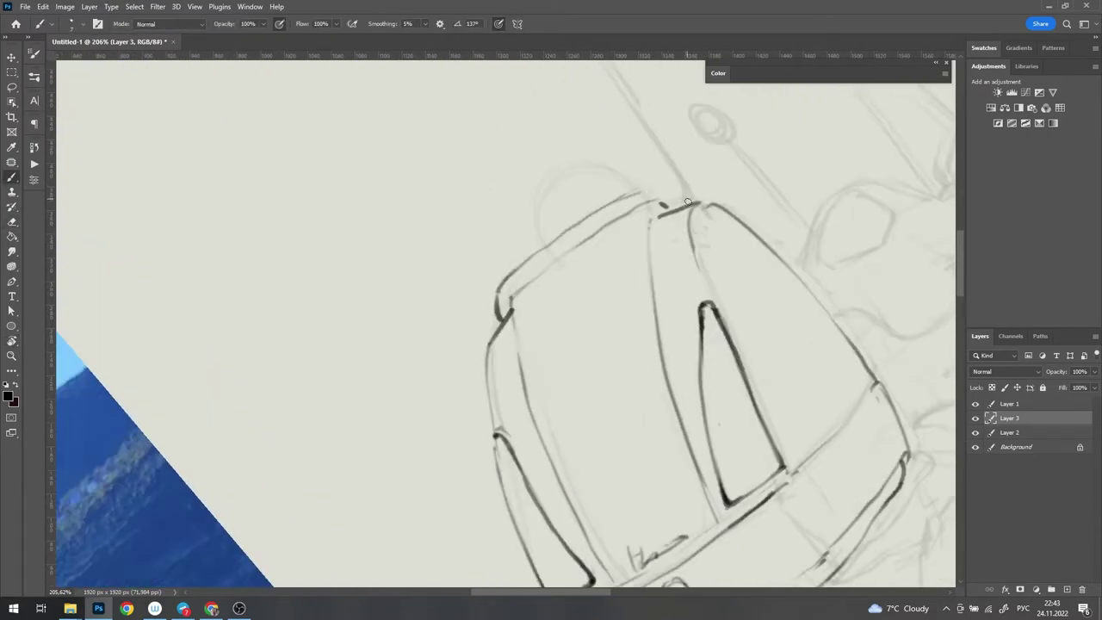
drag(689, 202, 498, 310)
key(e)
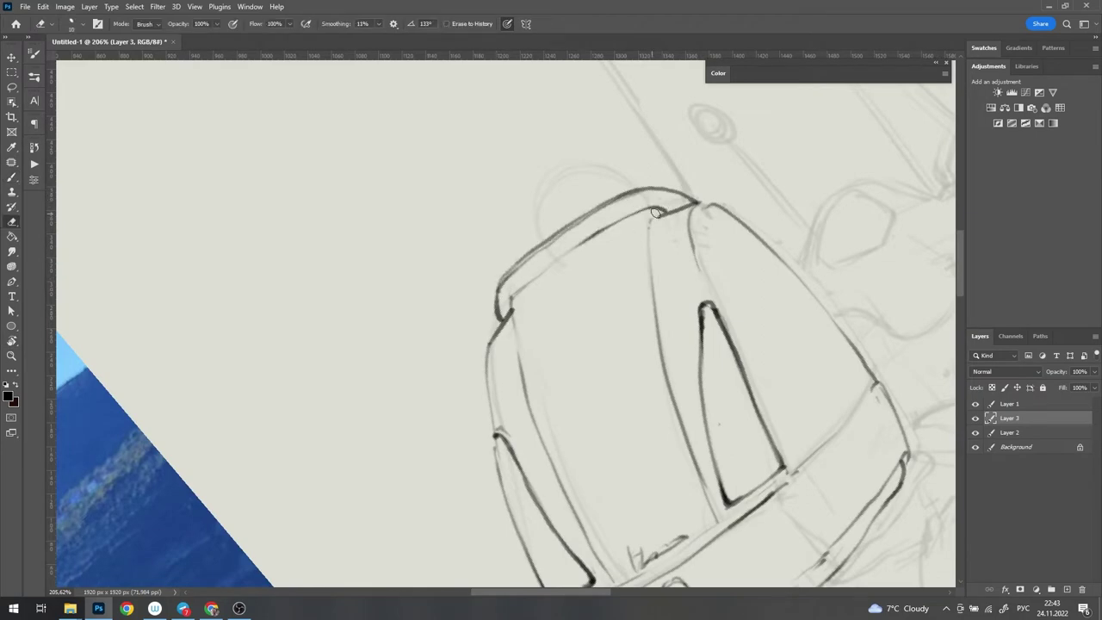
key(Escape)
key(b)
Step: Ink the top case's lower edge, lower-right edge and underside line
scroll(603, 310, down, 5)
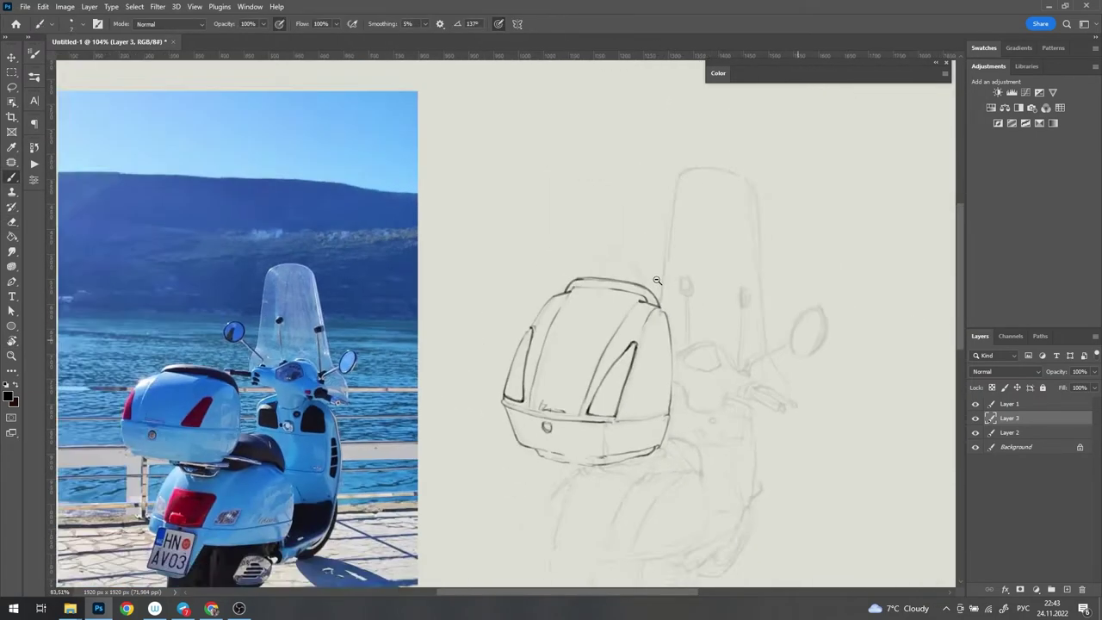
scroll(603, 259, up, 2)
drag(679, 380, 679, 281)
scroll(607, 378, up, 3)
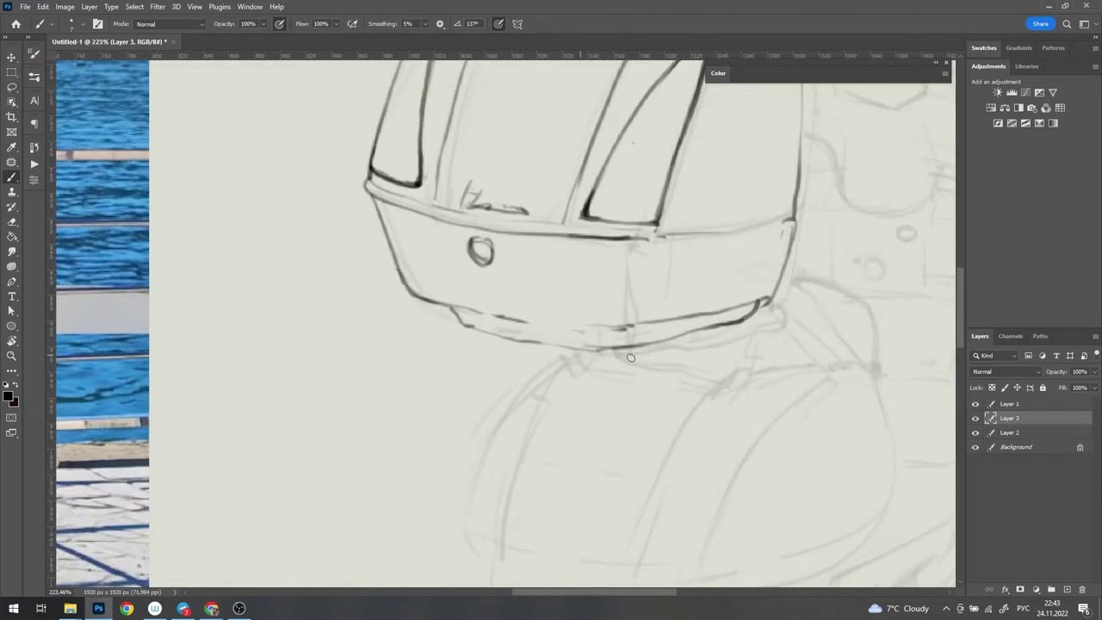
drag(517, 339, 641, 350)
scroll(650, 361, up, 2)
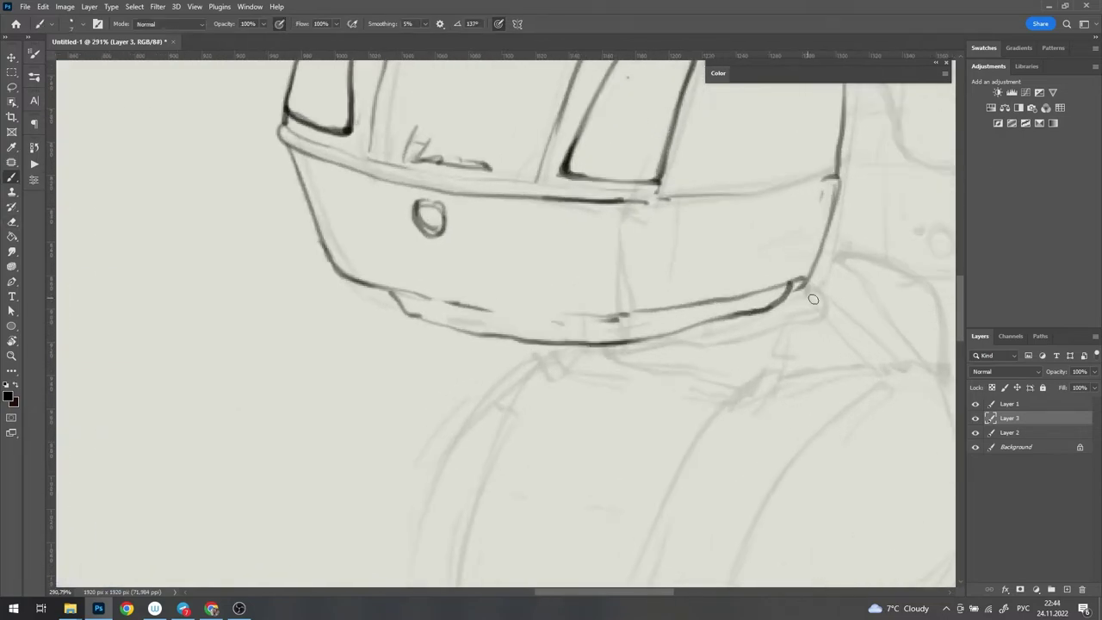
drag(823, 289, 629, 345)
scroll(655, 343, down, 5)
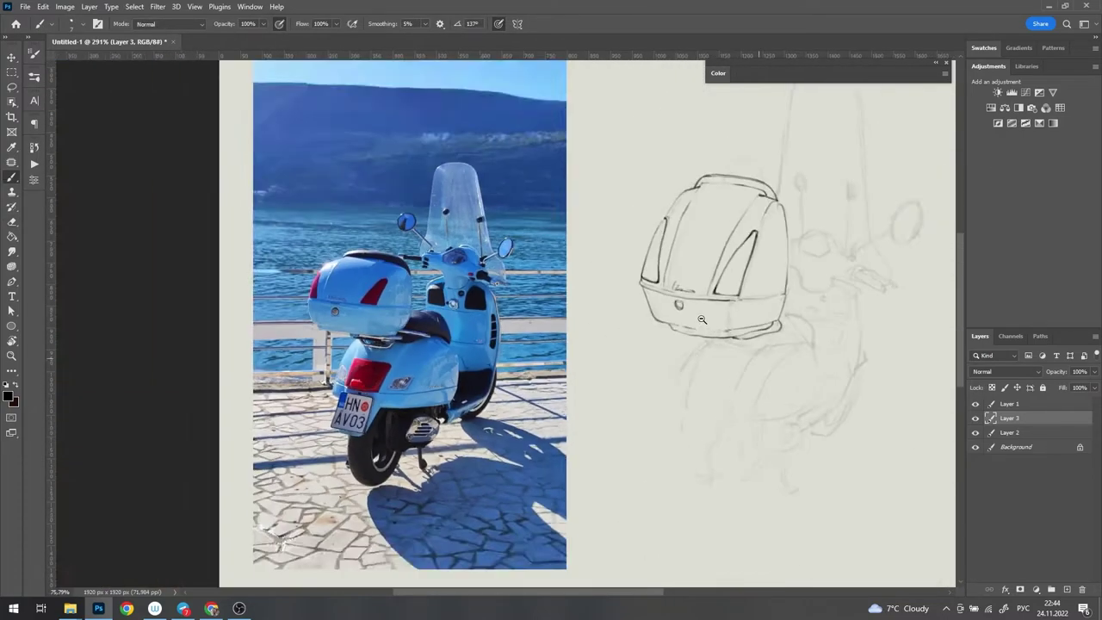
scroll(715, 324, up, 5)
mouse_move(766, 325)
mouse_down()
mouse_move(742, 392)
mouse_move(553, 376)
mouse_move(746, 374)
mouse_move(784, 328)
mouse_up()
Step: Draw the rounded rack bar and its support strokes under the top case
scroll(579, 362, up, 1)
scroll(746, 373, down, 5)
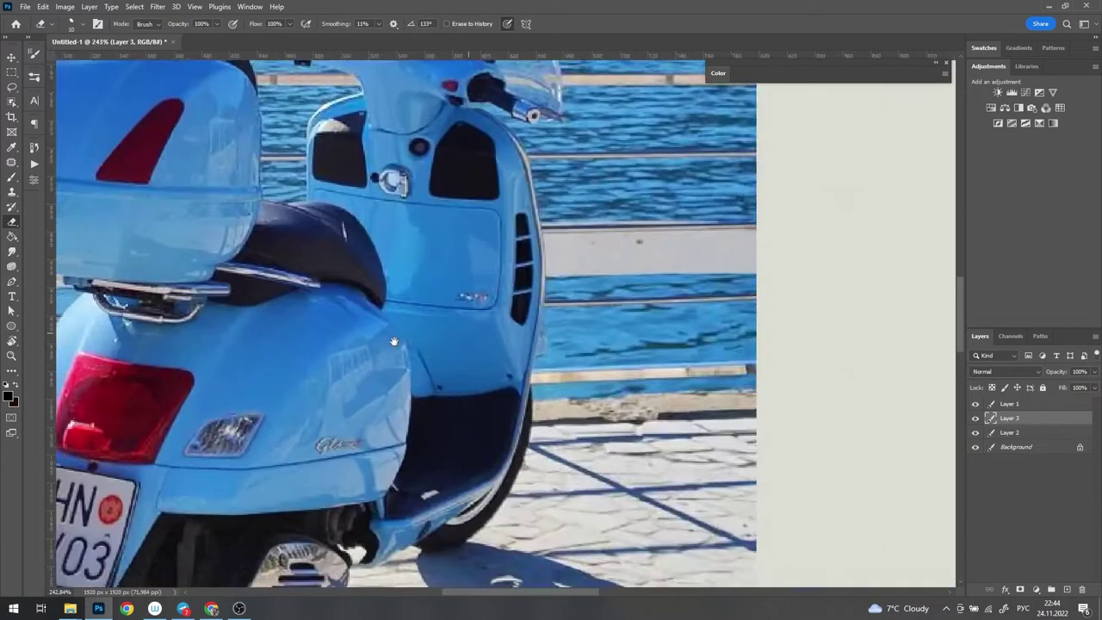
scroll(640, 300, up, 6)
drag(640, 291, 633, 332)
drag(758, 302, 738, 341)
drag(632, 332, 739, 344)
drag(644, 288, 676, 292)
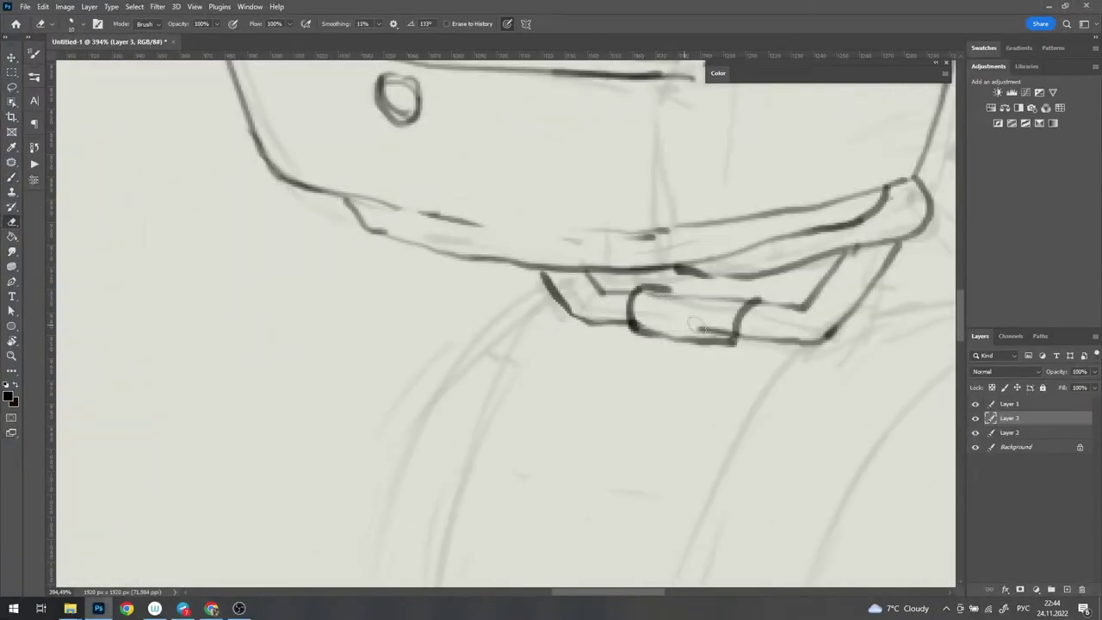
drag(775, 305, 794, 274)
mouse_move(689, 269)
mouse_down()
mouse_move(661, 294)
mouse_move(778, 384)
mouse_move(799, 375)
mouse_up()
Step: Add a horizontal rack line beneath the top case
scroll(680, 284, down, 2)
scroll(696, 318, up, 1)
scroll(723, 294, down, 3)
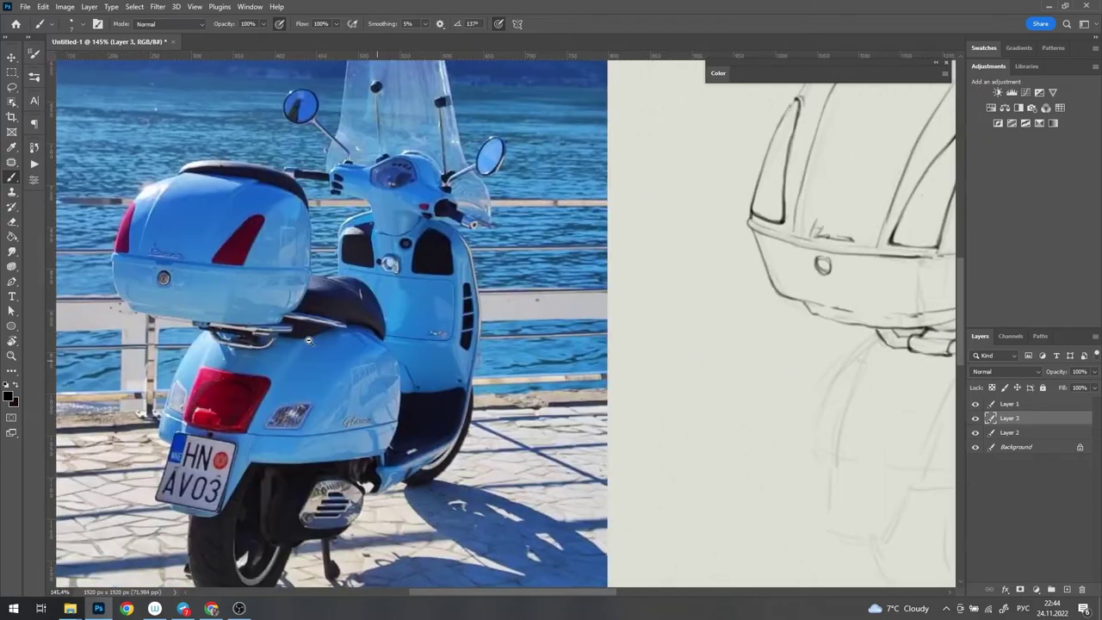
scroll(724, 294, down, 2)
scroll(723, 295, up, 5)
drag(489, 345, 705, 312)
Step: Ink the rack strut and the curved edge beside it
scroll(522, 155, up, 2)
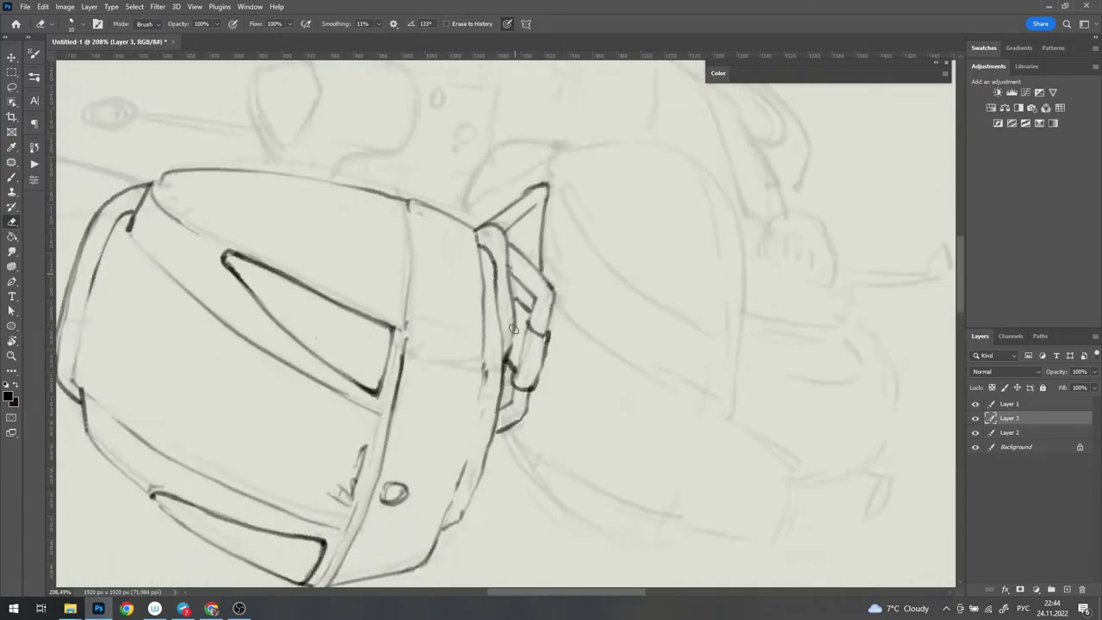
scroll(509, 273, down, 3)
key(e)
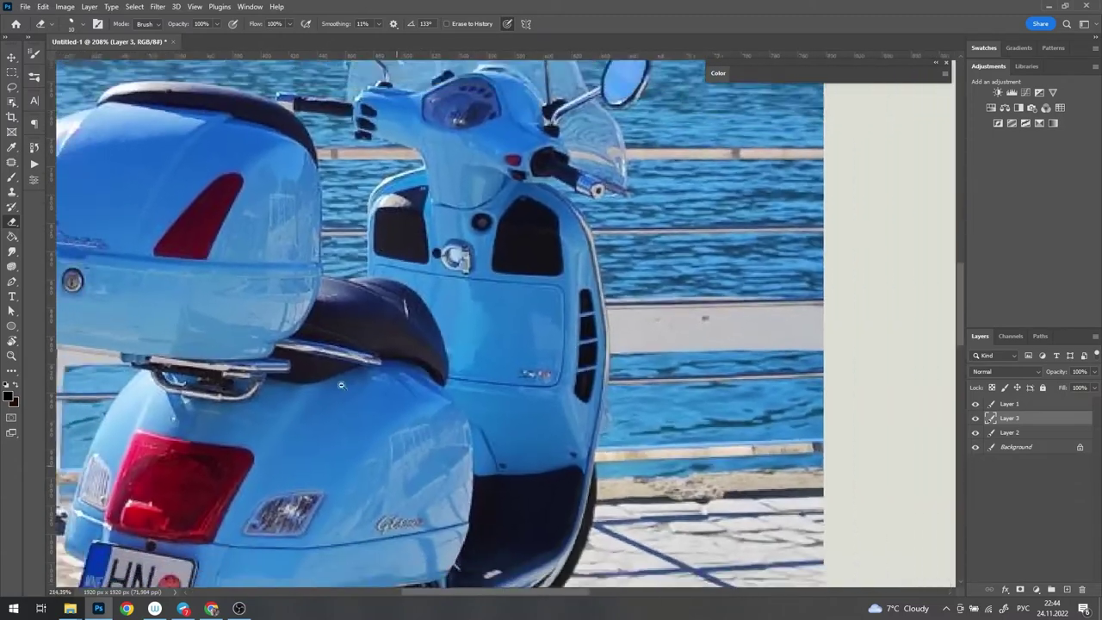
drag(775, 275, 267, 275)
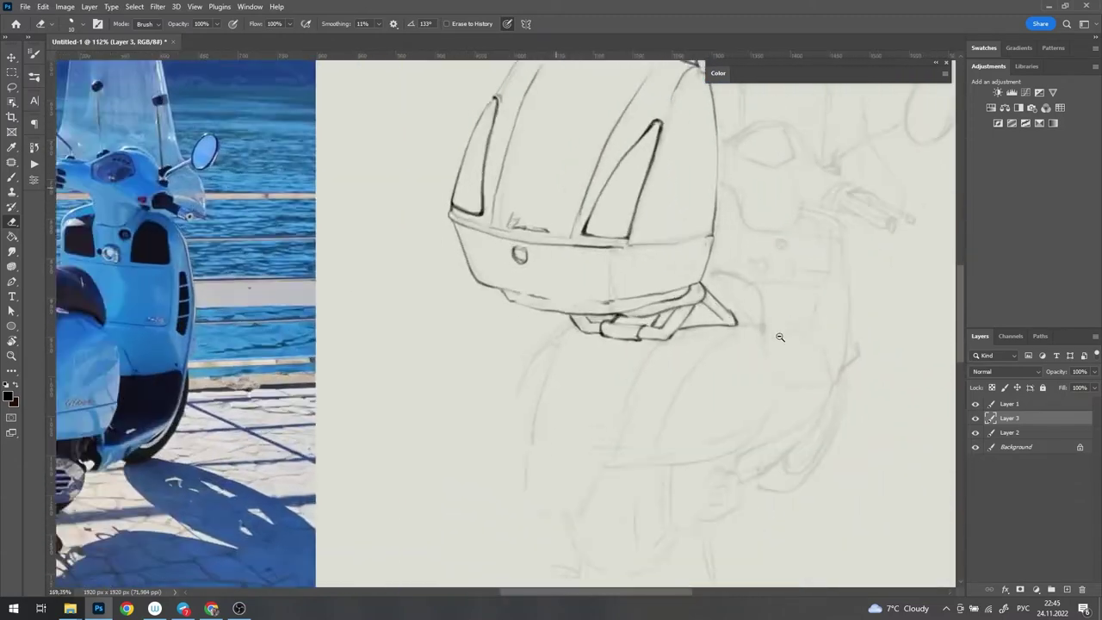
scroll(645, 200, up, 2)
key(b)
drag(620, 199, 771, 343)
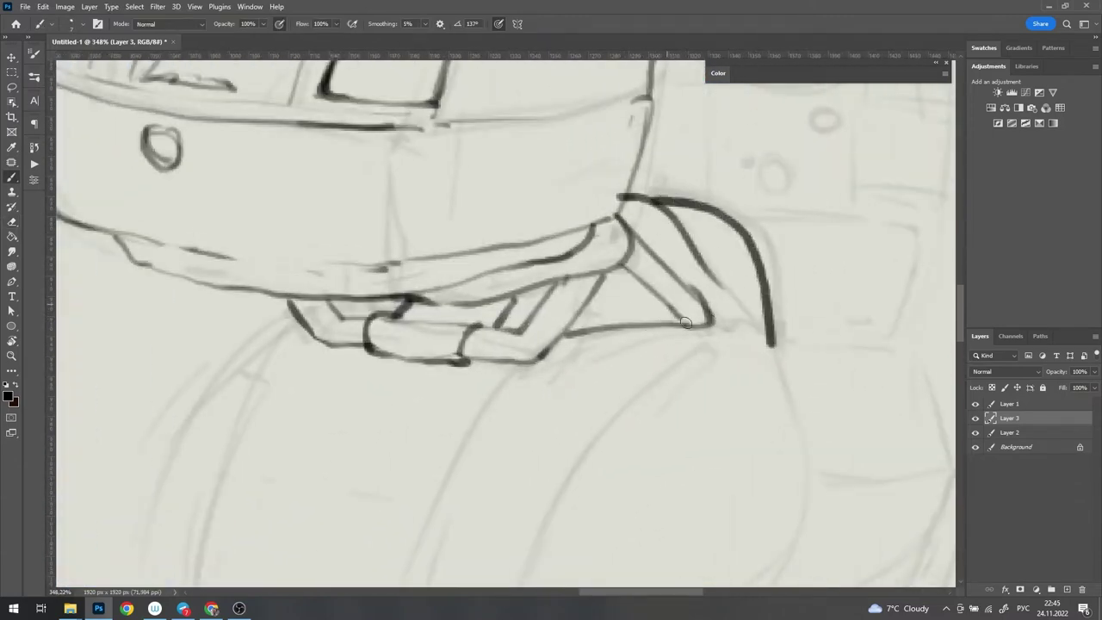
Step: On a rotated view, ink the rack strip line and extend the body's lower curve rightward
key(r)
mouse_move(686, 323)
mouse_down()
mouse_move(517, 219)
mouse_move(536, 188)
mouse_move(481, 310)
mouse_up()
drag(678, 353, 687, 379)
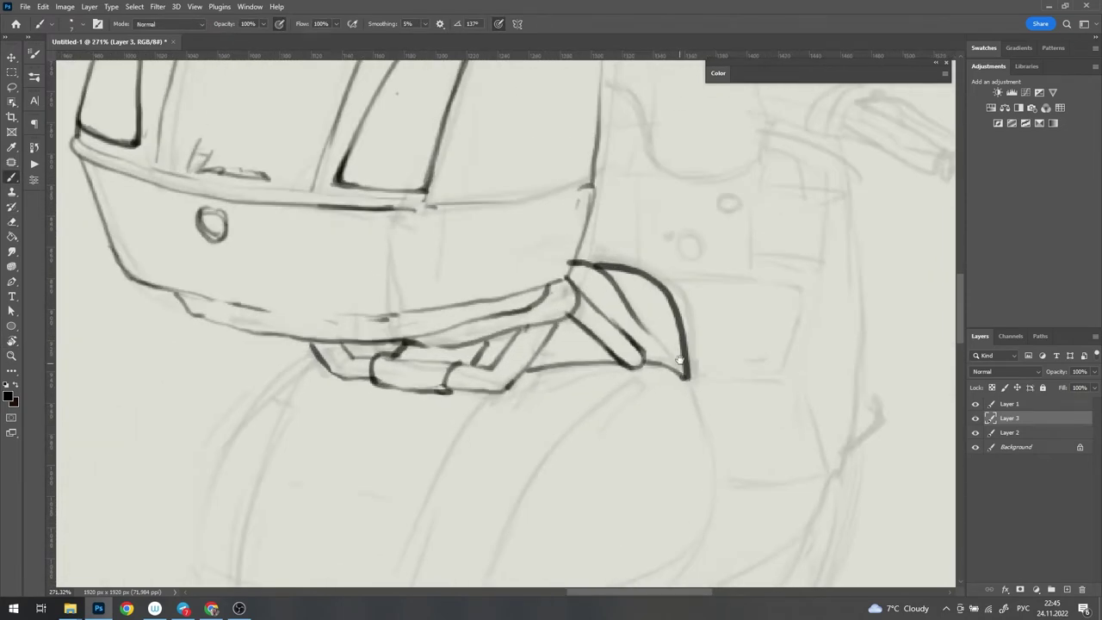
scroll(429, 321, down, 3)
mouse_move(517, 391)
mouse_down()
mouse_move(493, 335)
mouse_move(629, 308)
mouse_move(775, 345)
mouse_move(889, 309)
mouse_up()
drag(889, 309, 836, 269)
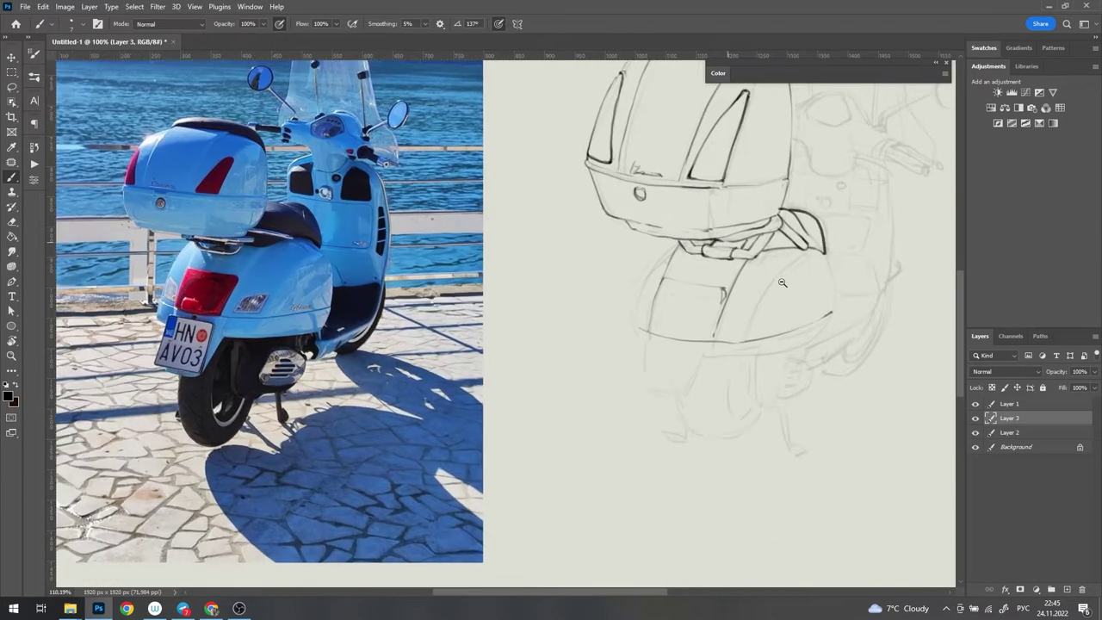
Step: Trace the rear body's lower band, right side and left outline
scroll(830, 250, up, 2)
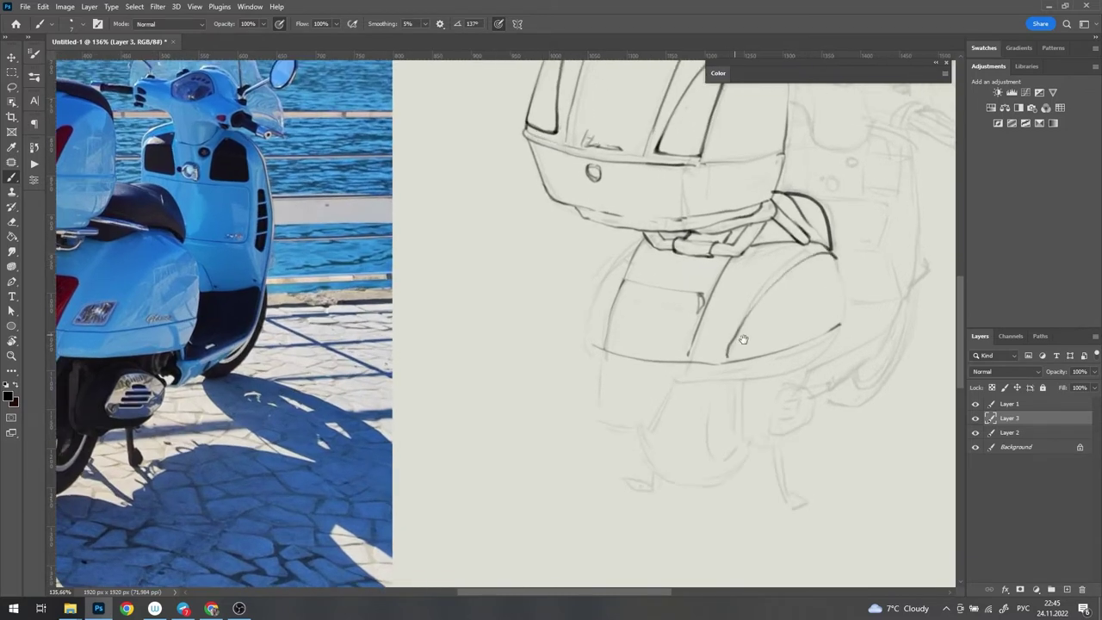
scroll(743, 339, up, 2)
scroll(590, 391, up, 3)
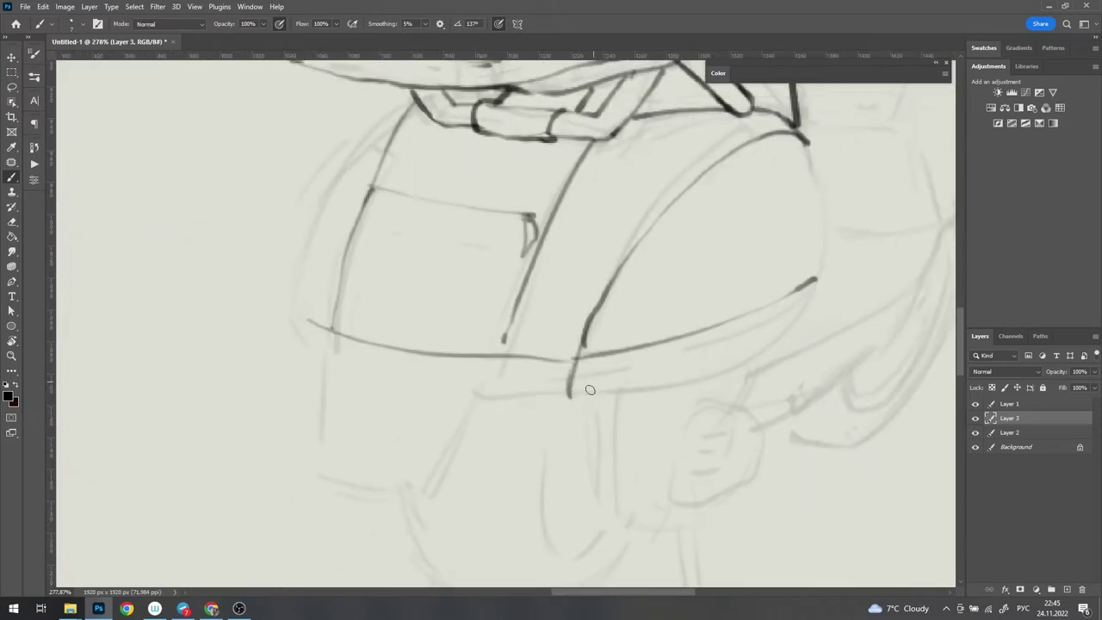
mouse_move(570, 395)
mouse_down()
mouse_move(750, 357)
mouse_move(819, 238)
mouse_move(788, 134)
mouse_up()
key(e)
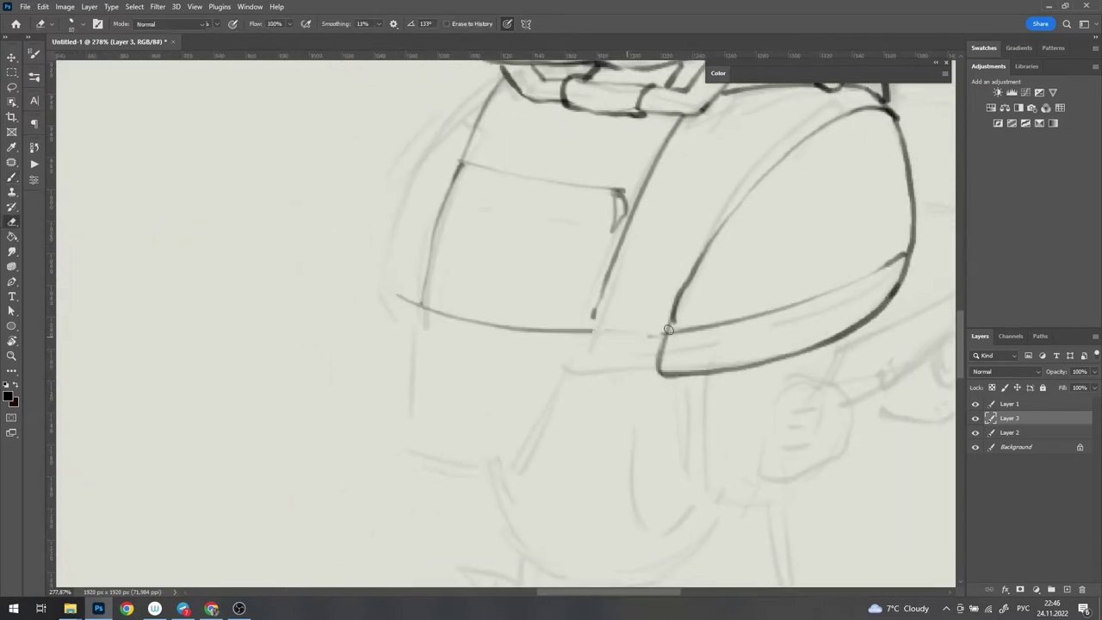
key(b)
drag(667, 331, 562, 334)
scroll(603, 335, down, 3)
mouse_move(543, 183)
mouse_down()
mouse_move(446, 318)
mouse_move(435, 384)
mouse_up()
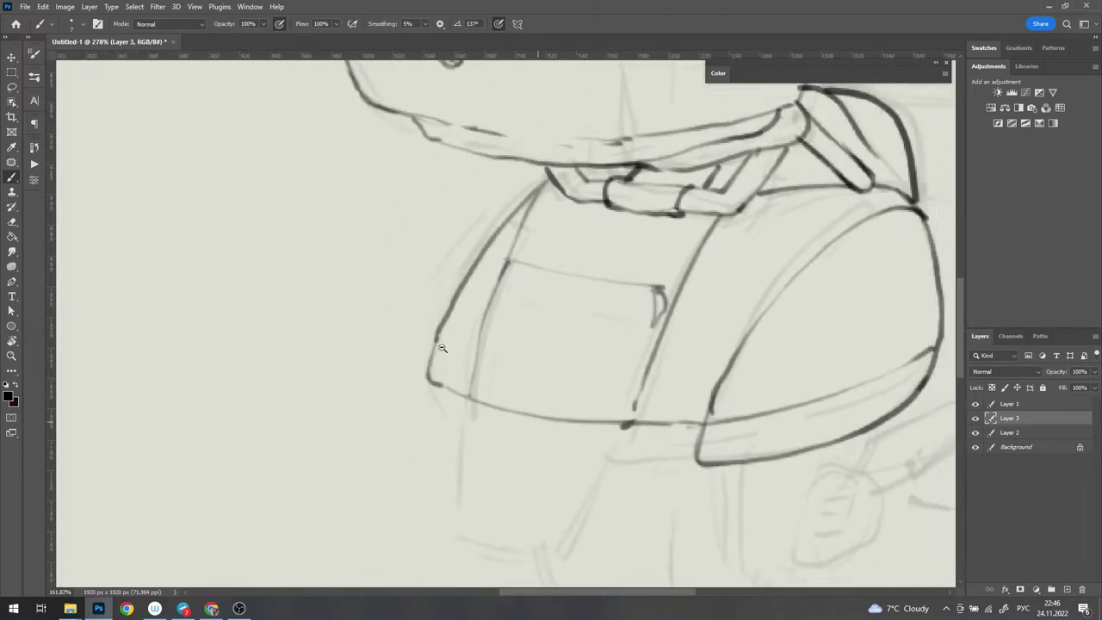
scroll(442, 347, down, 2)
scroll(677, 339, up, 3)
Step: Outline both small rear lights in dark strokes
drag(711, 318, 734, 287)
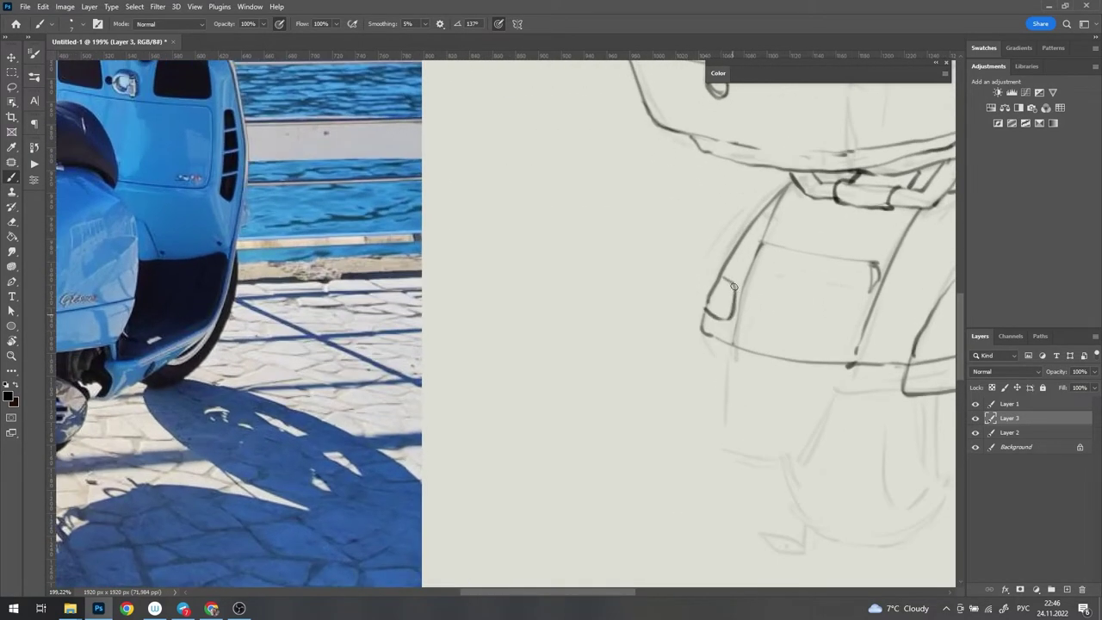
scroll(733, 287, right, 3)
scroll(720, 319, down, 1)
mouse_move(675, 291)
mouse_down()
mouse_move(706, 296)
mouse_move(732, 249)
mouse_move(767, 274)
mouse_up()
key(e)
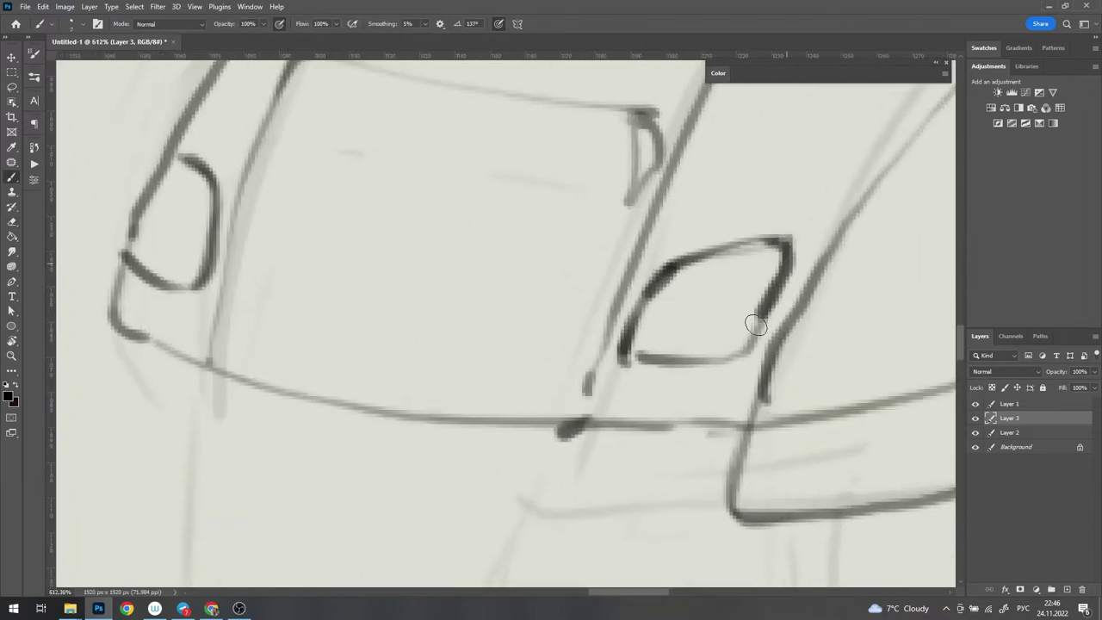
key(b)
mouse_move(197, 184)
mouse_down()
mouse_move(192, 288)
mouse_move(127, 255)
mouse_up()
scroll(236, 233, down, 5)
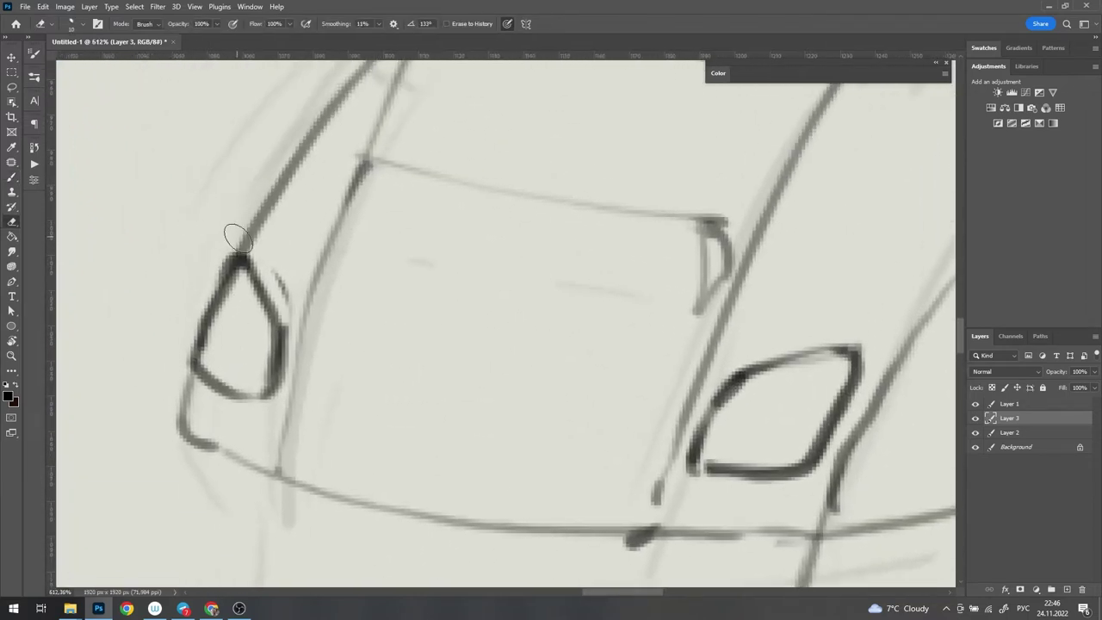
scroll(264, 260, down, 4)
scroll(264, 261, down, 2)
Step: Clean up and darken the lower bumper line
drag(285, 292, 516, 227)
key(e)
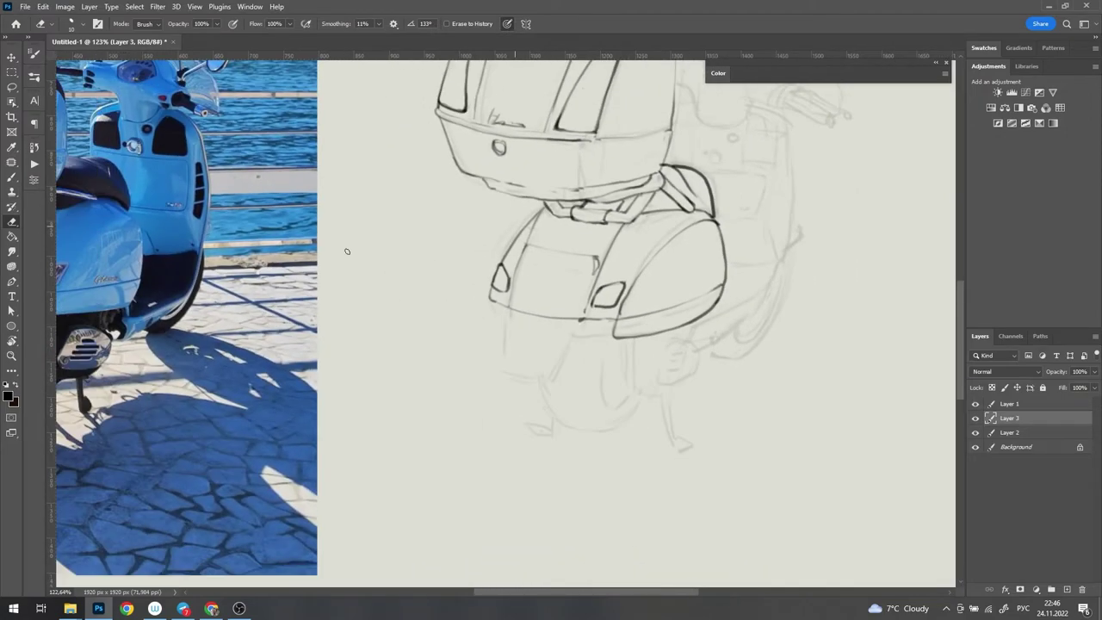
scroll(577, 256, up, 5)
scroll(576, 256, down, 3)
scroll(503, 293, up, 1)
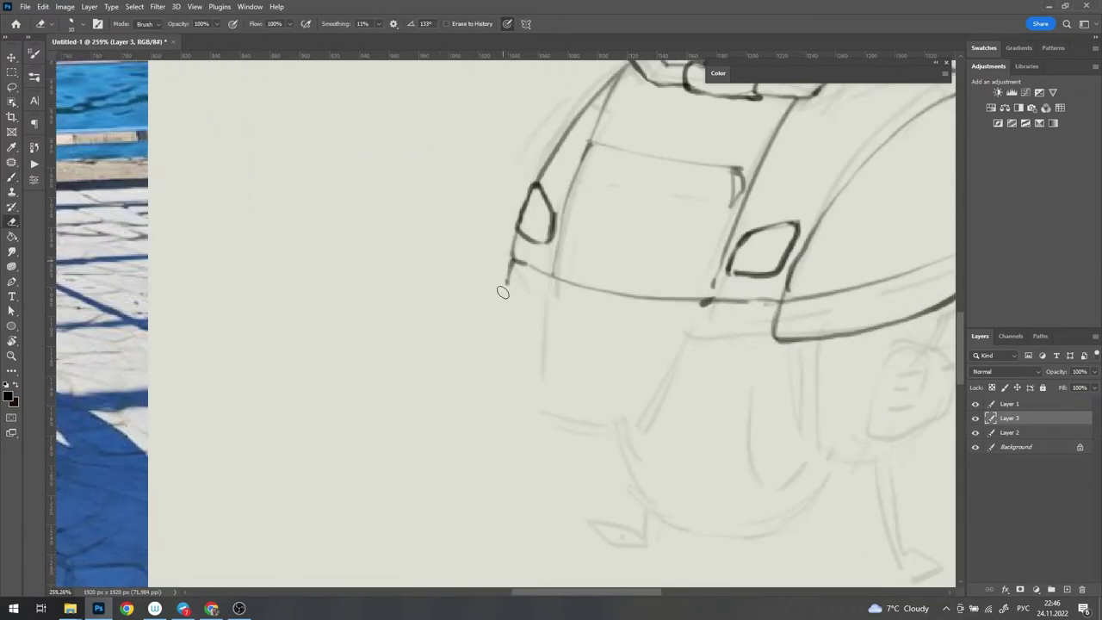
key(b)
mouse_move(508, 284)
mouse_down()
mouse_move(576, 318)
mouse_move(739, 345)
mouse_up()
scroll(540, 294, down, 3)
scroll(540, 295, up, 3)
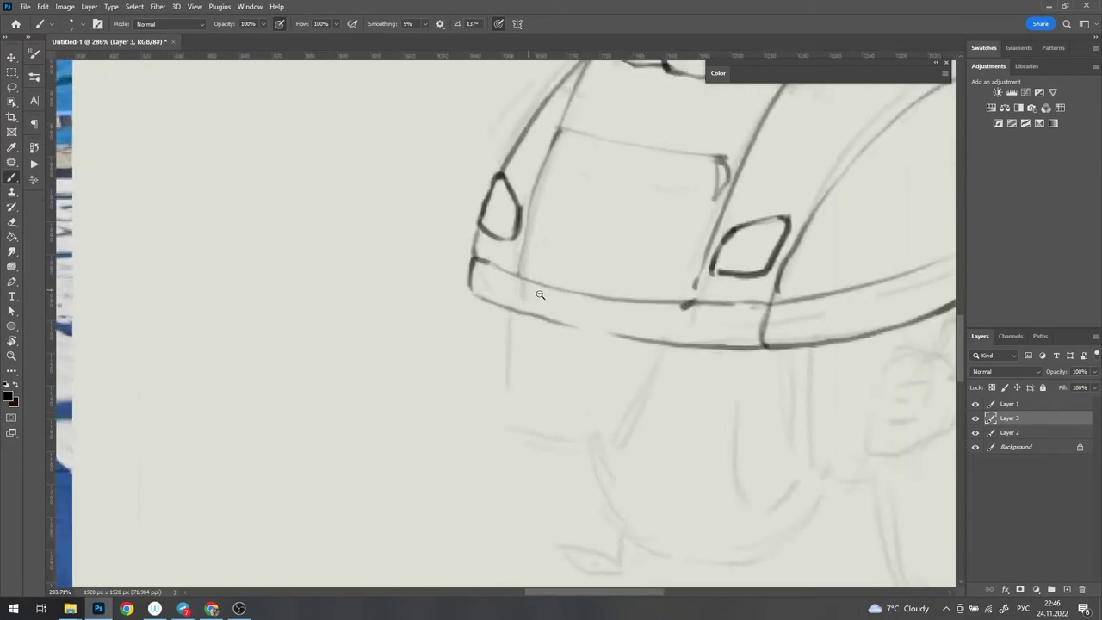
scroll(540, 295, up, 1)
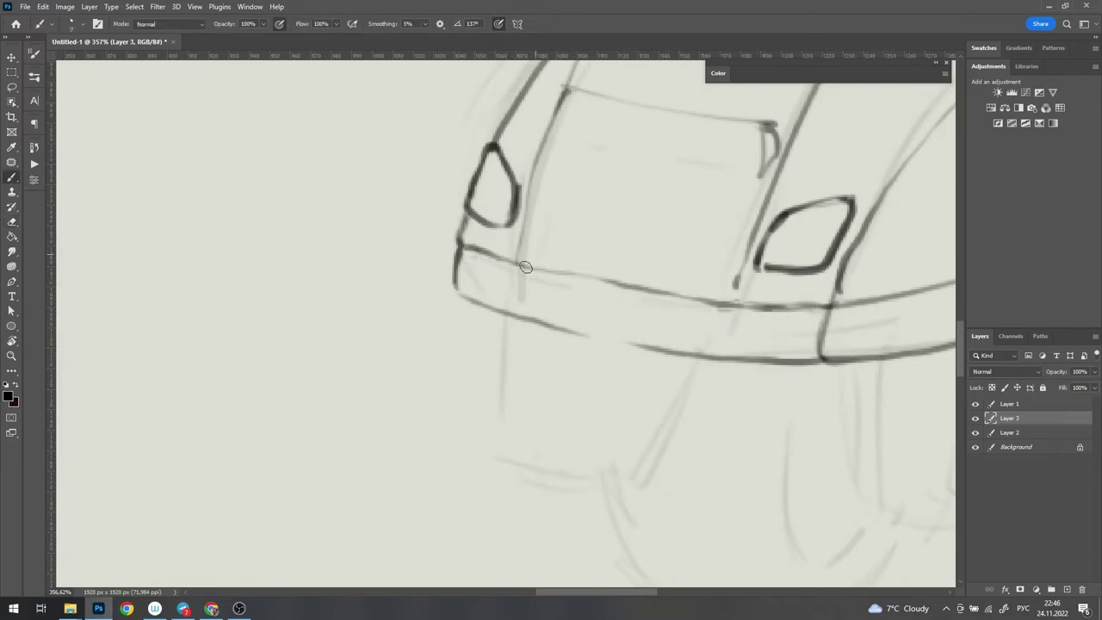
Step: Draw the plate holder's side lines and bottom edge below the rear body
drag(526, 267, 505, 456)
drag(736, 320, 652, 491)
scroll(623, 462, down, 2)
drag(480, 379, 615, 412)
scroll(536, 345, down, 10)
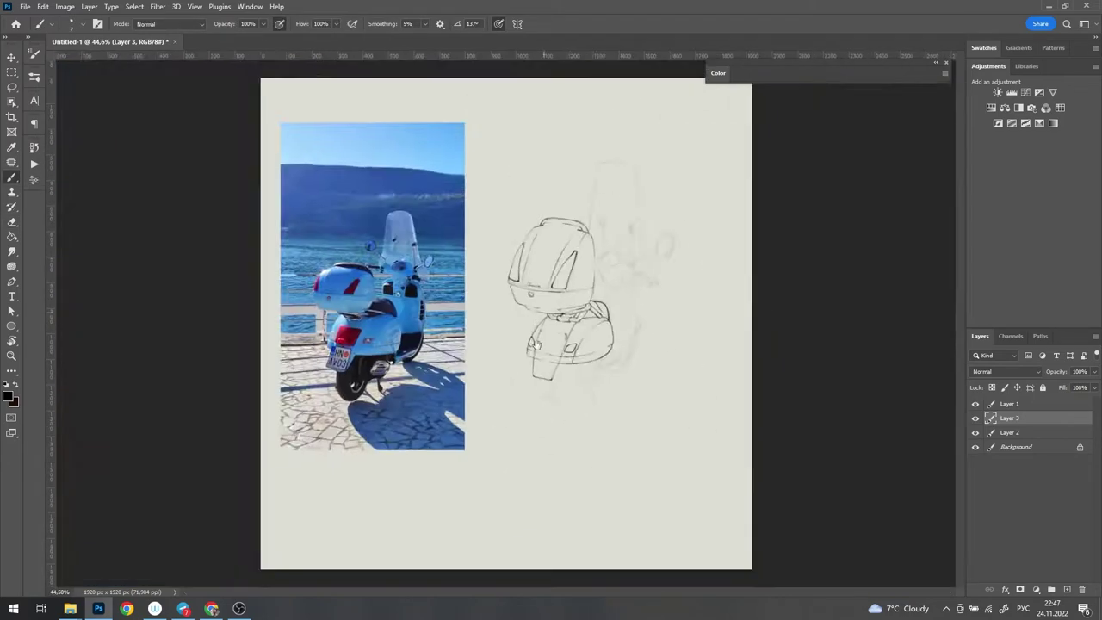
scroll(536, 345, up, 3)
scroll(603, 336, up, 2)
scroll(685, 328, up, 2)
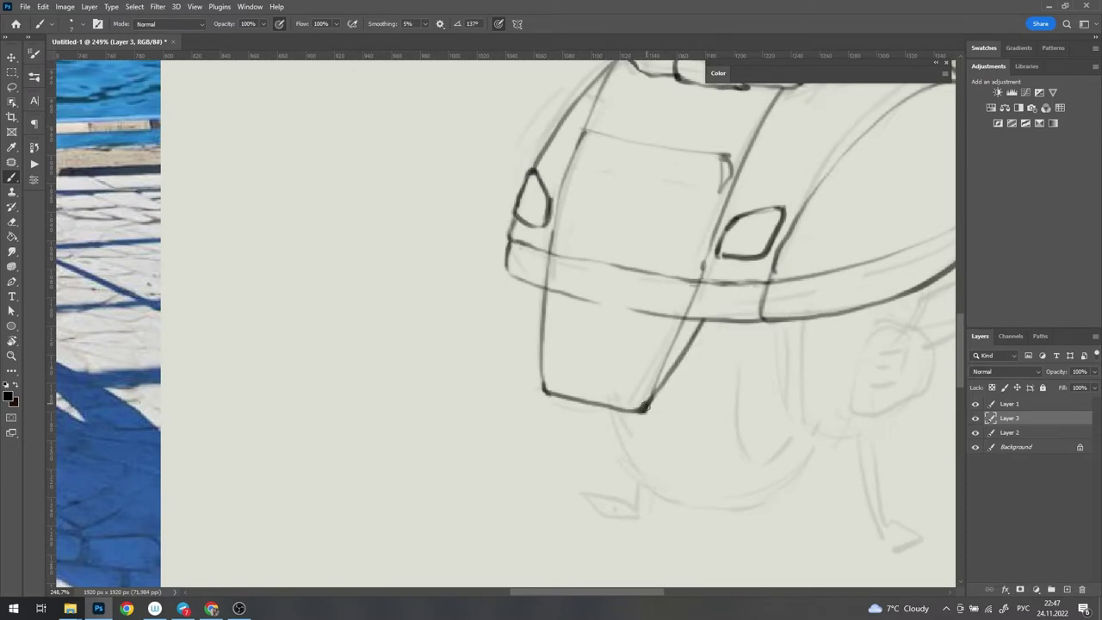
scroll(706, 293, down, 3)
scroll(715, 301, up, 2)
Step: Sketch the right side of the plate holder
scroll(746, 313, up, 1)
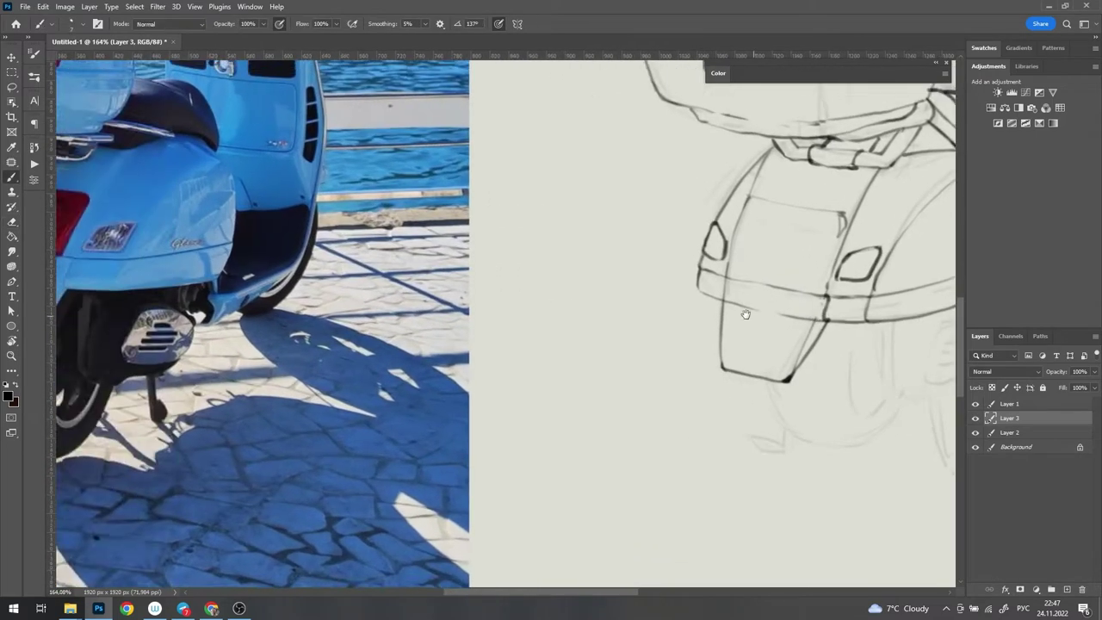
scroll(746, 313, down, 1)
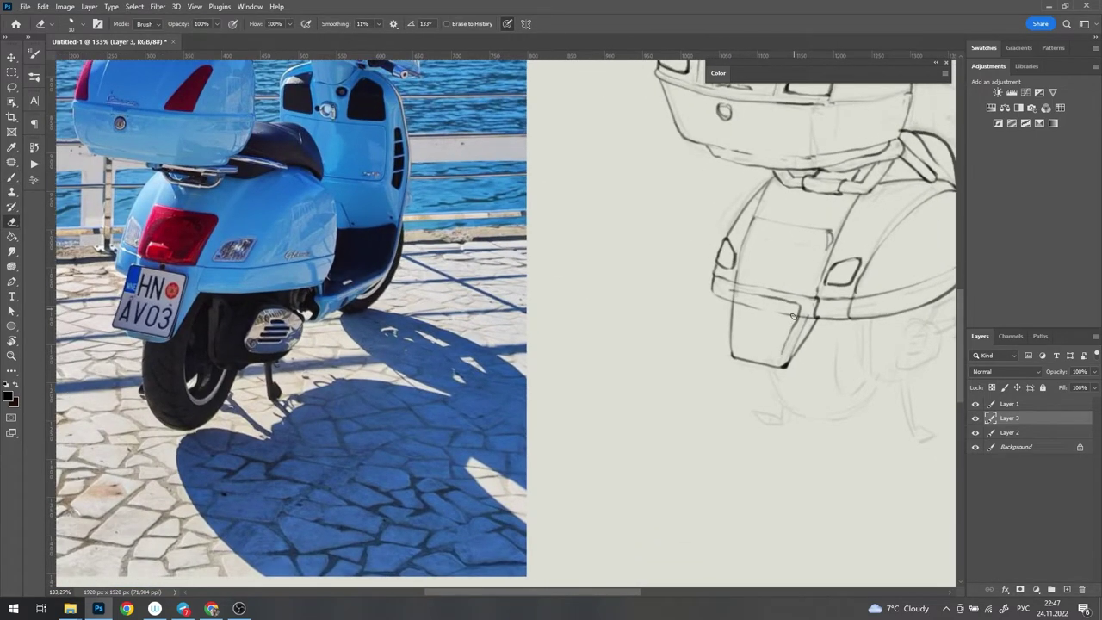
scroll(749, 336, up, 1)
scroll(719, 302, up, 1)
drag(719, 302, 708, 353)
key(e)
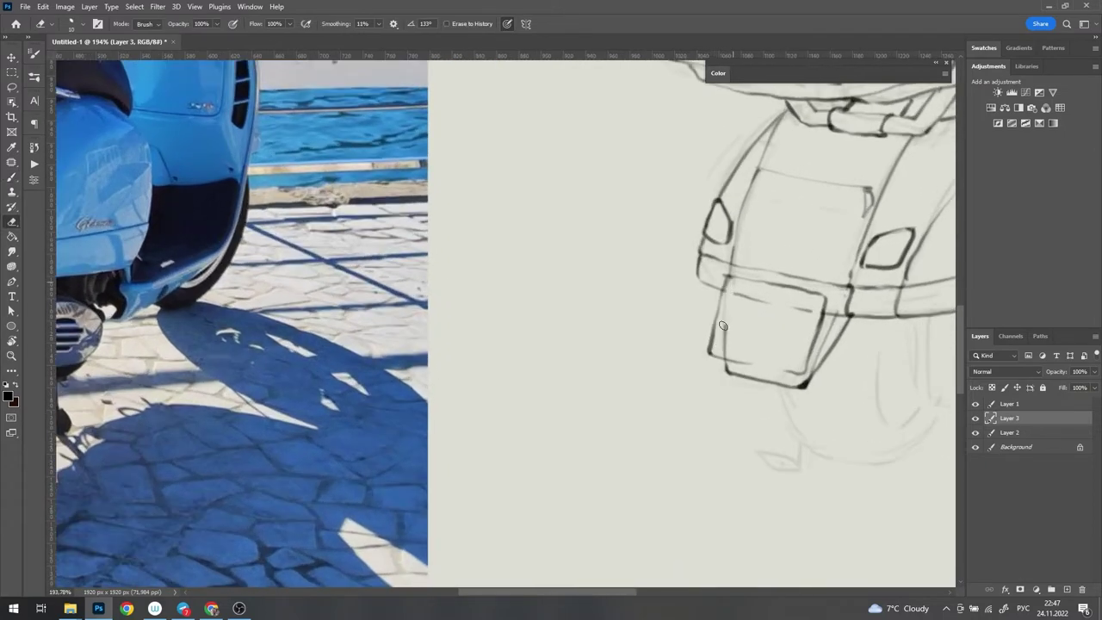
key(b)
scroll(807, 310, up, 2)
scroll(807, 310, up, 1)
Step: Trace the licence plate's top, left and bottom edges in dark
mouse_move(555, 241)
mouse_down()
mouse_move(785, 284)
mouse_move(504, 413)
mouse_up()
mouse_move(556, 243)
mouse_down()
mouse_move(510, 428)
mouse_move(738, 465)
mouse_up()
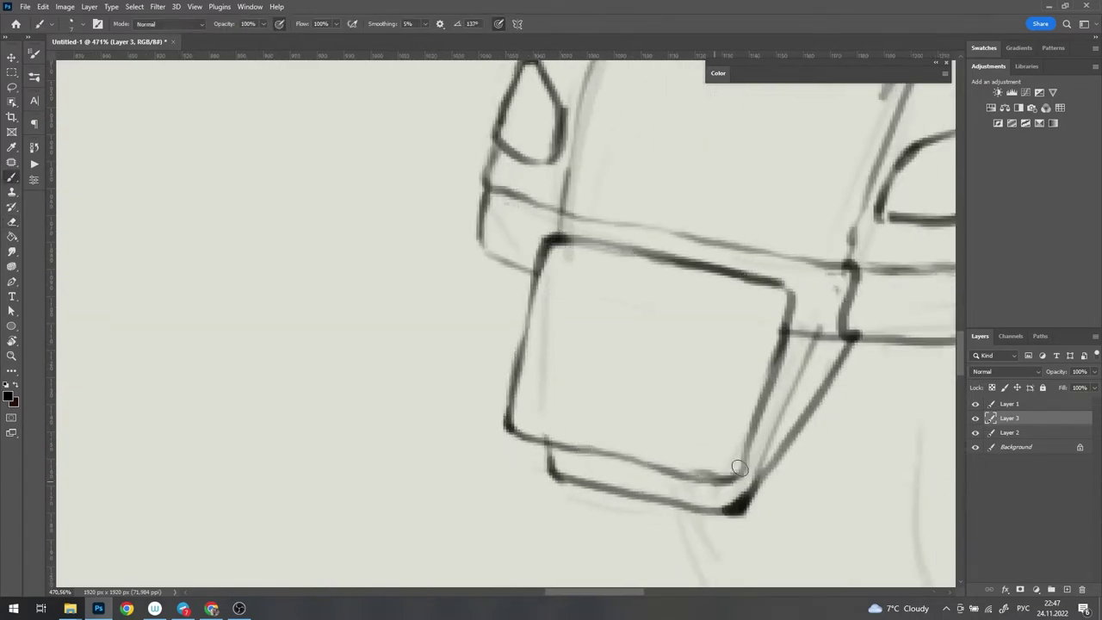
drag(532, 432, 598, 441)
scroll(691, 385, down, 3)
scroll(684, 384, down, 2)
scroll(672, 384, up, 1)
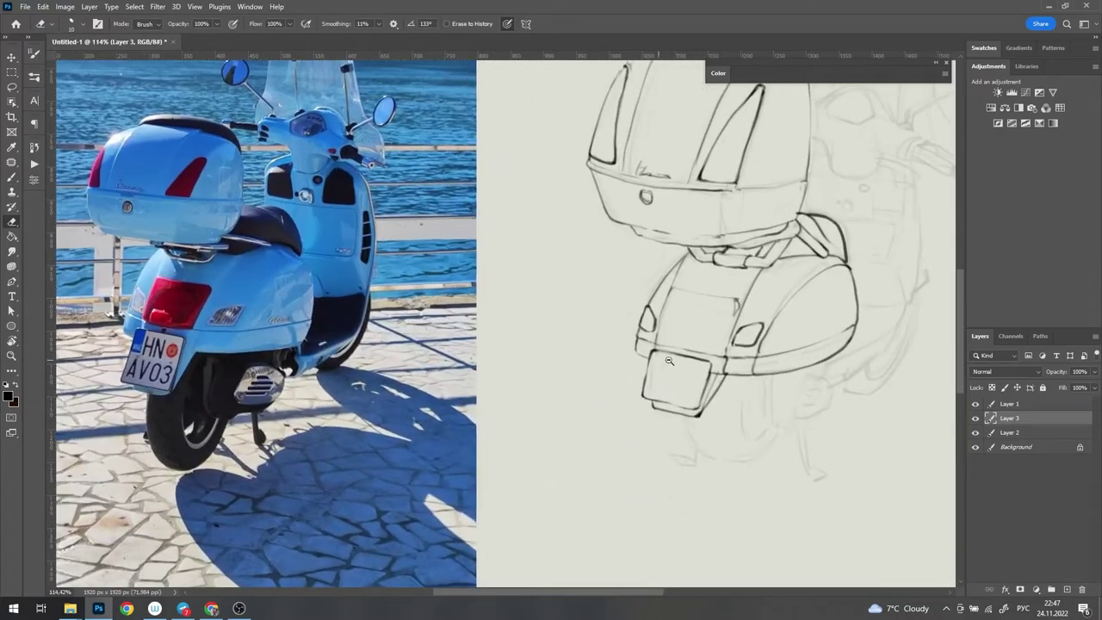
scroll(660, 382, up, 1)
Step: Remove the faint lettering from the licence plate with an undo
mouse_move(659, 383)
mouse_down()
mouse_move(792, 344)
mouse_move(815, 316)
mouse_move(806, 341)
mouse_move(832, 317)
mouse_up()
scroll(792, 340, up, 1)
scroll(809, 336, up, 1)
key(ctrl+z)
scroll(832, 328, down, 1)
scroll(844, 331, up, 1)
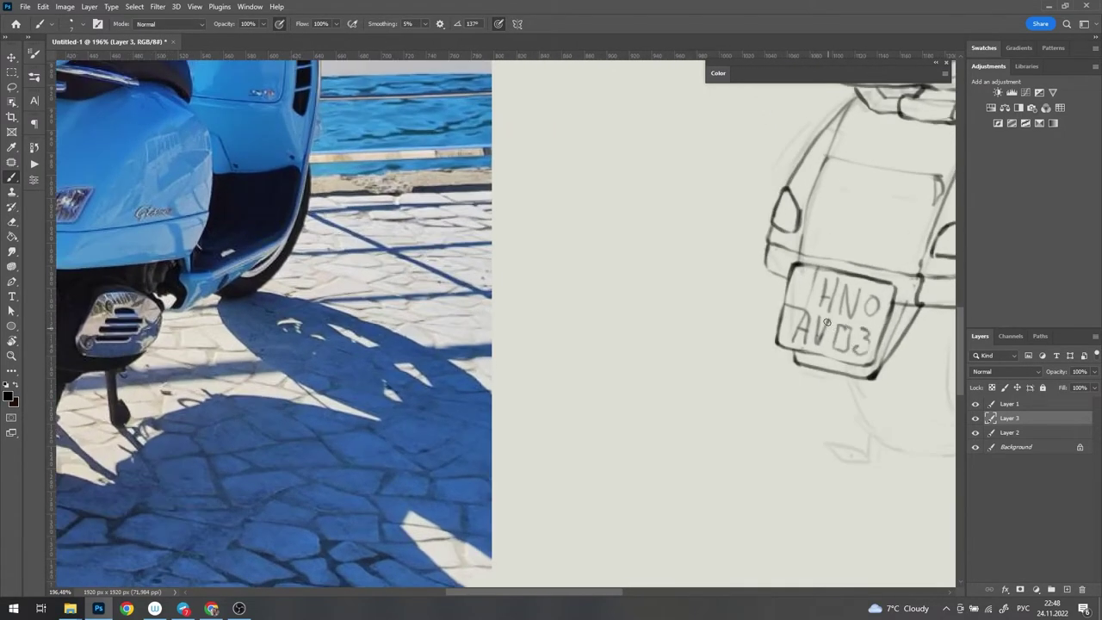
Step: Zoom and pan around the plate area to compare it with the photo
scroll(826, 322, down, 2)
scroll(696, 279, down, 2)
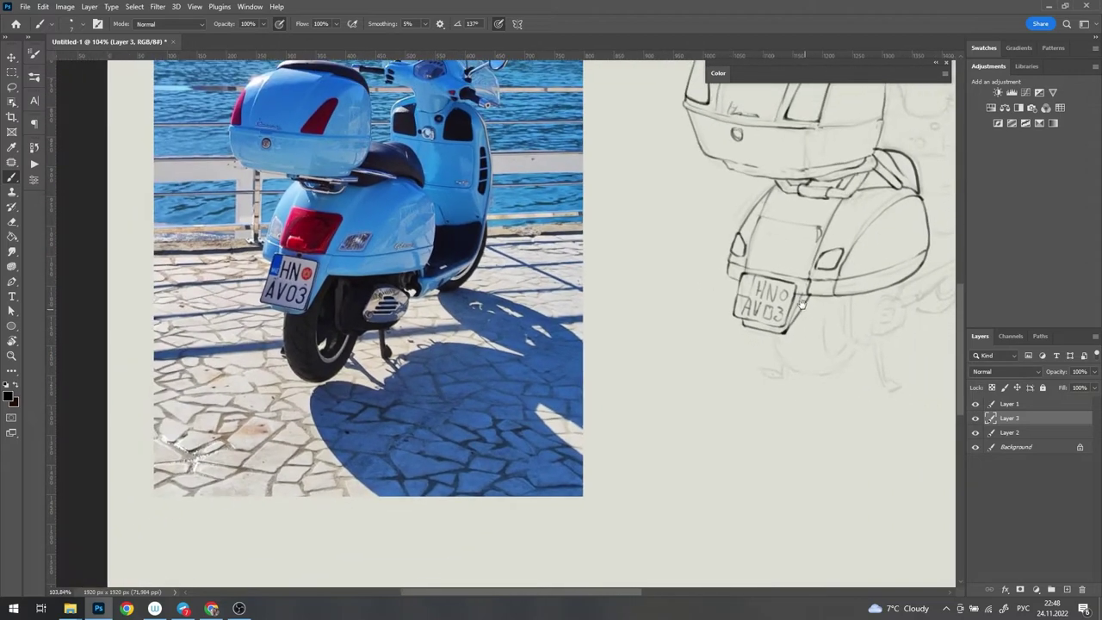
scroll(801, 303, up, 2)
scroll(801, 303, up, 1)
scroll(801, 303, down, 3)
drag(800, 326, 722, 287)
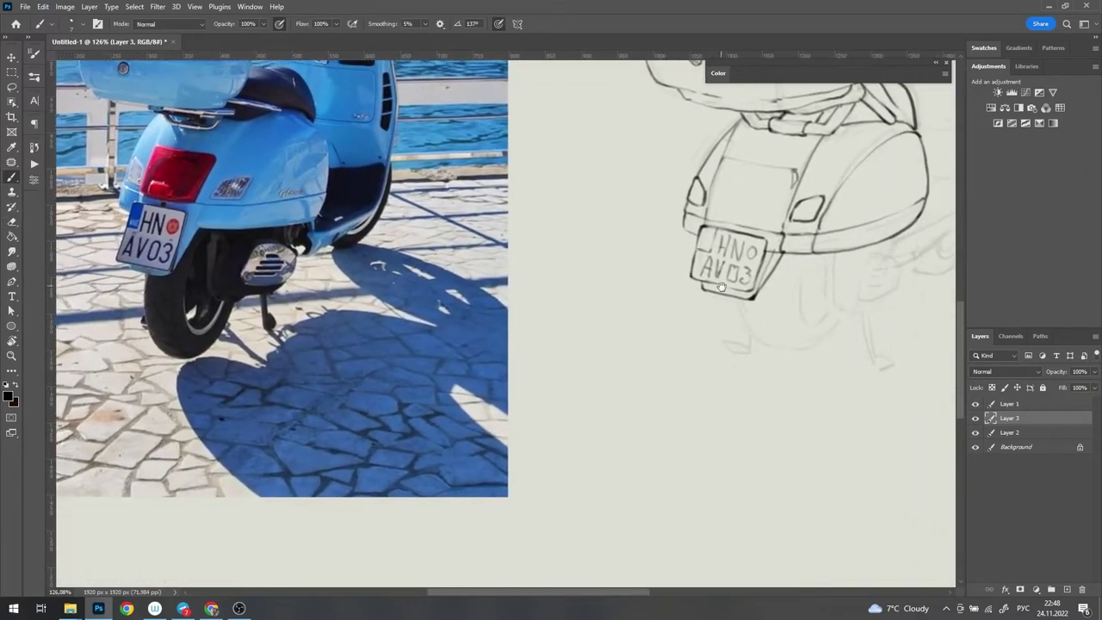
scroll(722, 287, down, 1)
drag(710, 331, 754, 282)
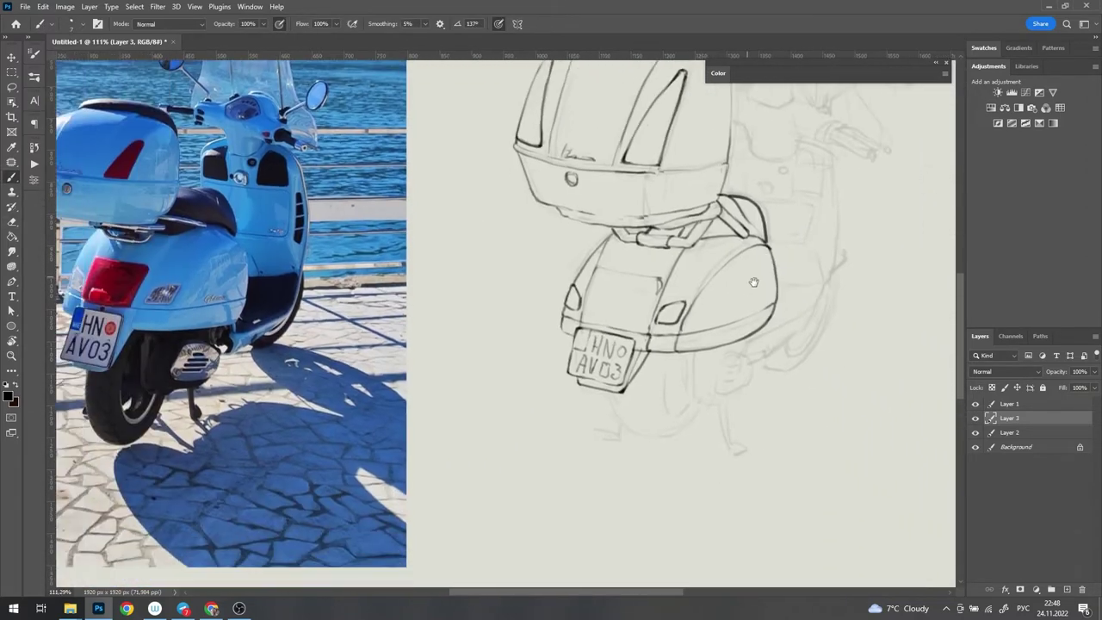
scroll(754, 344, up, 1)
scroll(754, 359, up, 3)
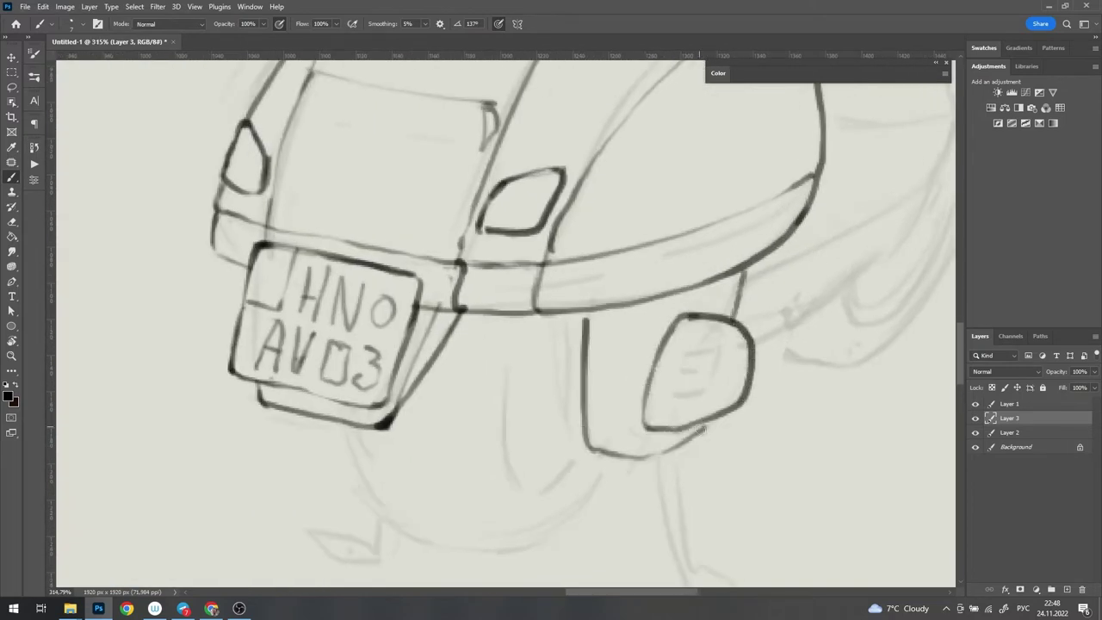
Step: Erase the duplicate vertical stroke near the license plate
scroll(635, 448, down, 1)
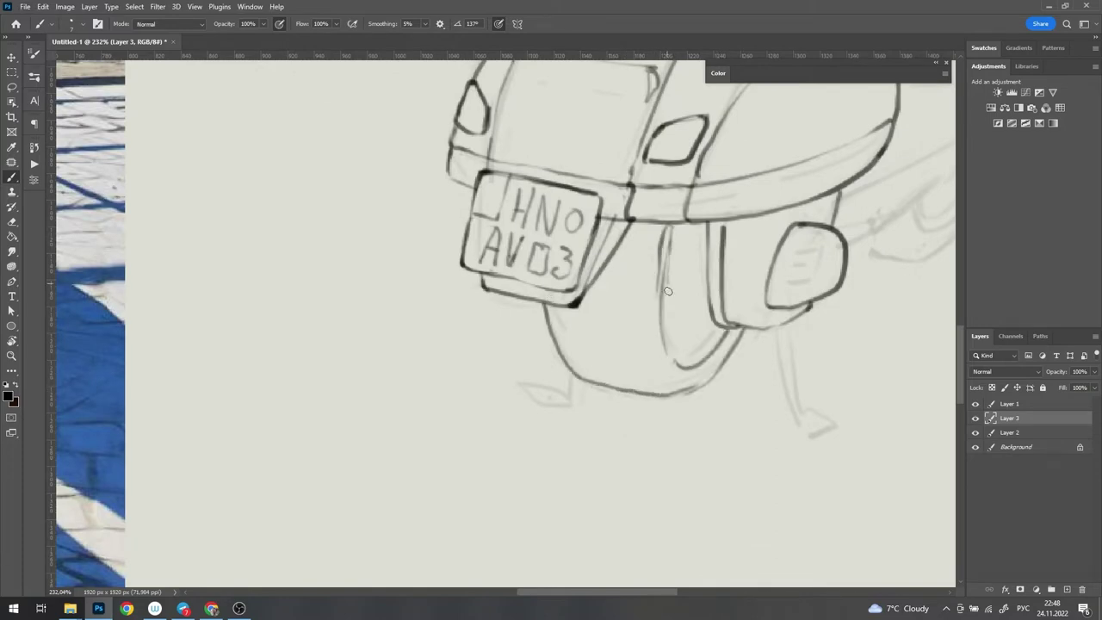
key(e)
scroll(681, 284, down, 3)
scroll(732, 246, up, 4)
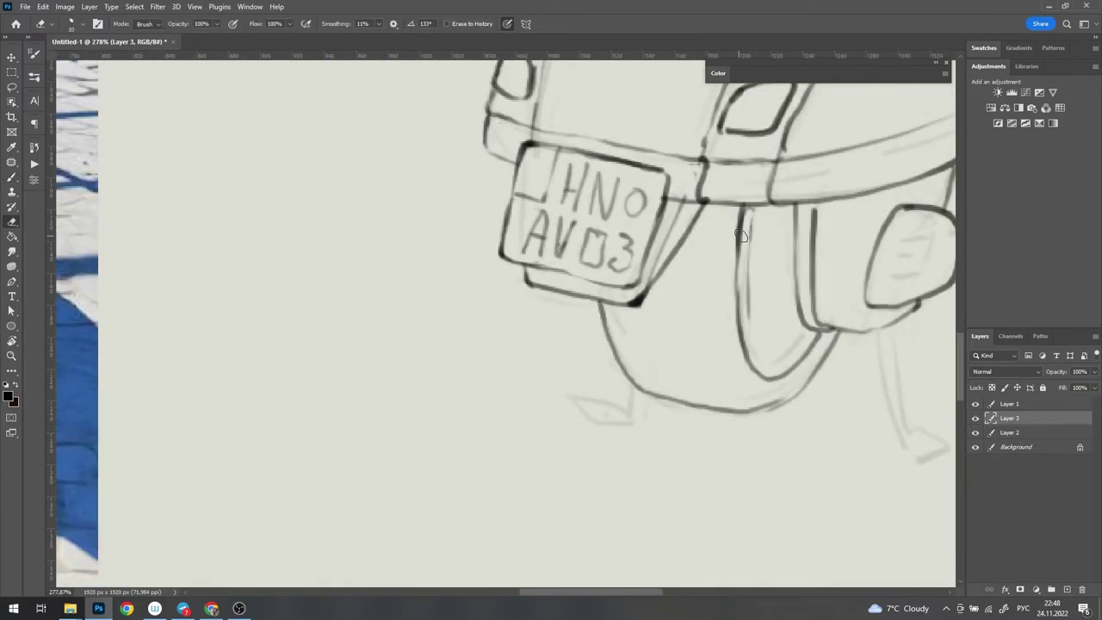
drag(741, 234, 748, 331)
key(b)
Step: Make the lower curve below the license plate bolder
drag(677, 408, 779, 403)
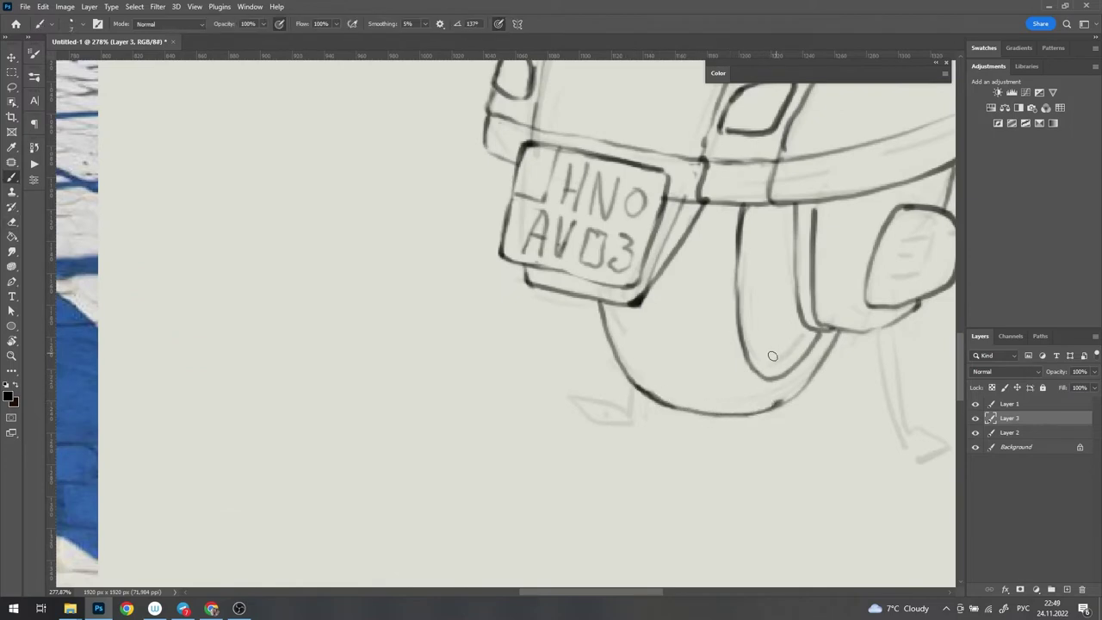
scroll(770, 359, down, 3)
scroll(771, 359, up, 3)
scroll(775, 345, down, 4)
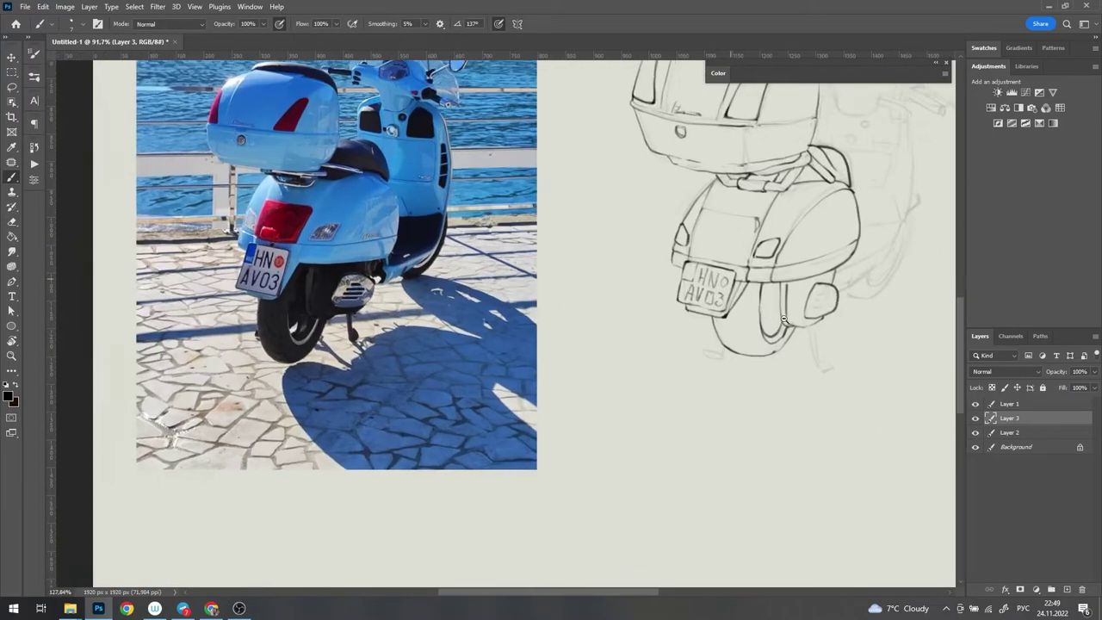
scroll(779, 335, up, 2)
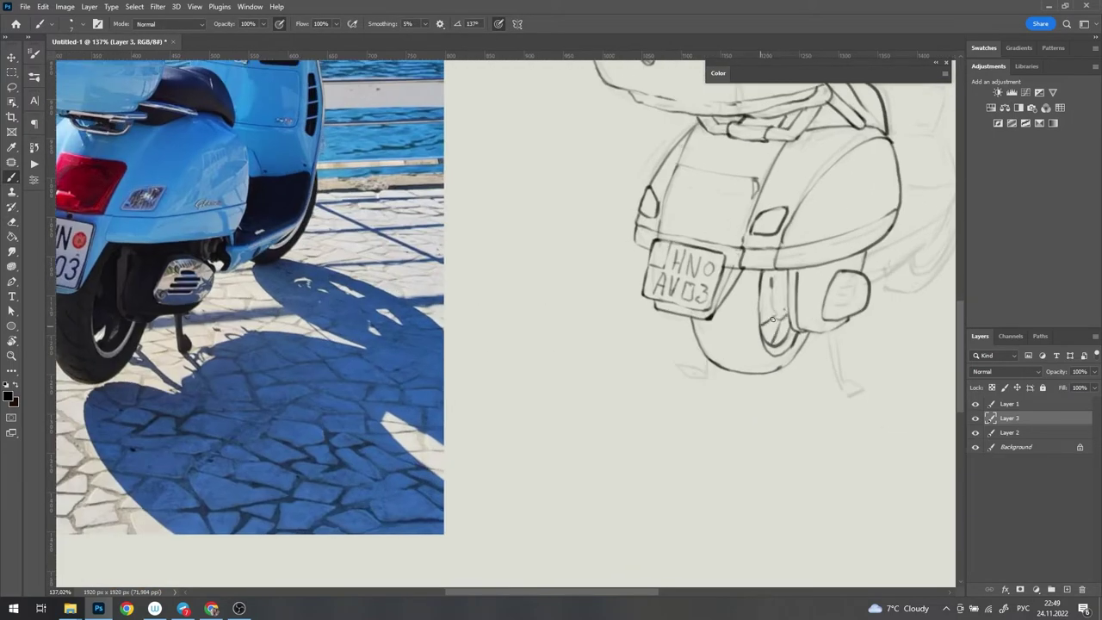
Step: Darken the inner rear-wheel line and add the kickstand foot
drag(768, 320, 773, 289)
scroll(801, 341, down, 2)
scroll(758, 349, up, 3)
scroll(689, 360, up, 1)
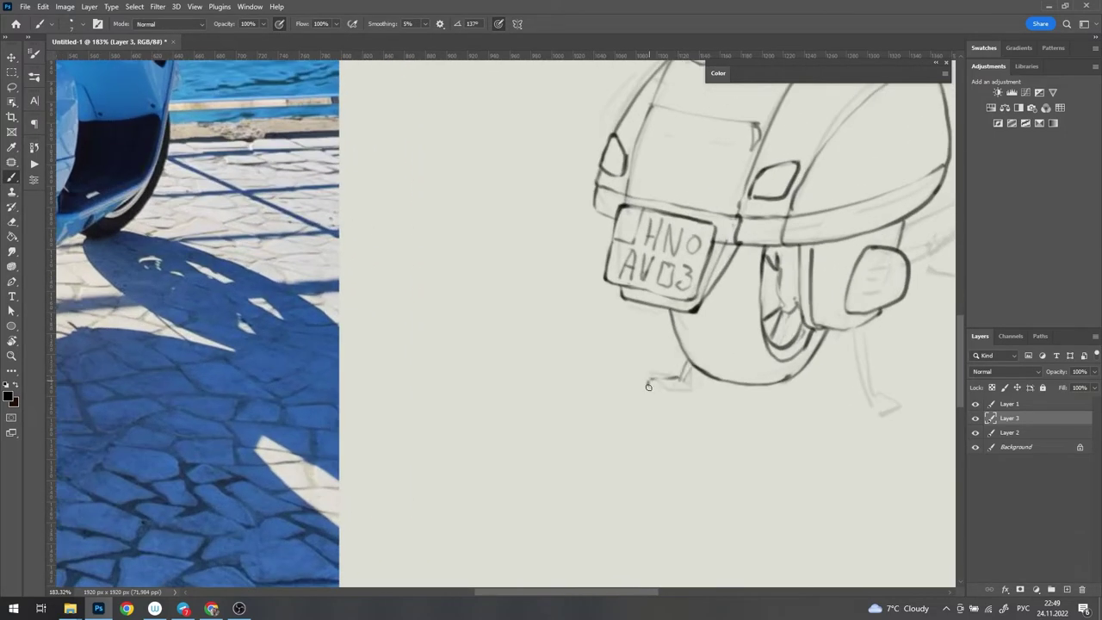
drag(649, 387, 687, 389)
drag(821, 348, 695, 279)
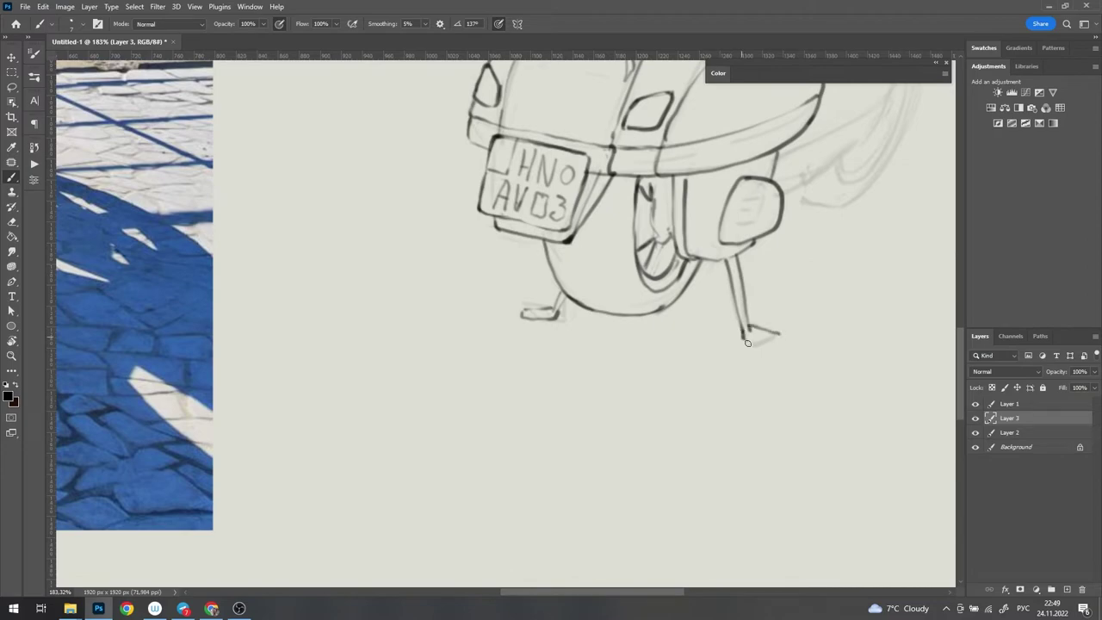
scroll(477, 269, down, 1)
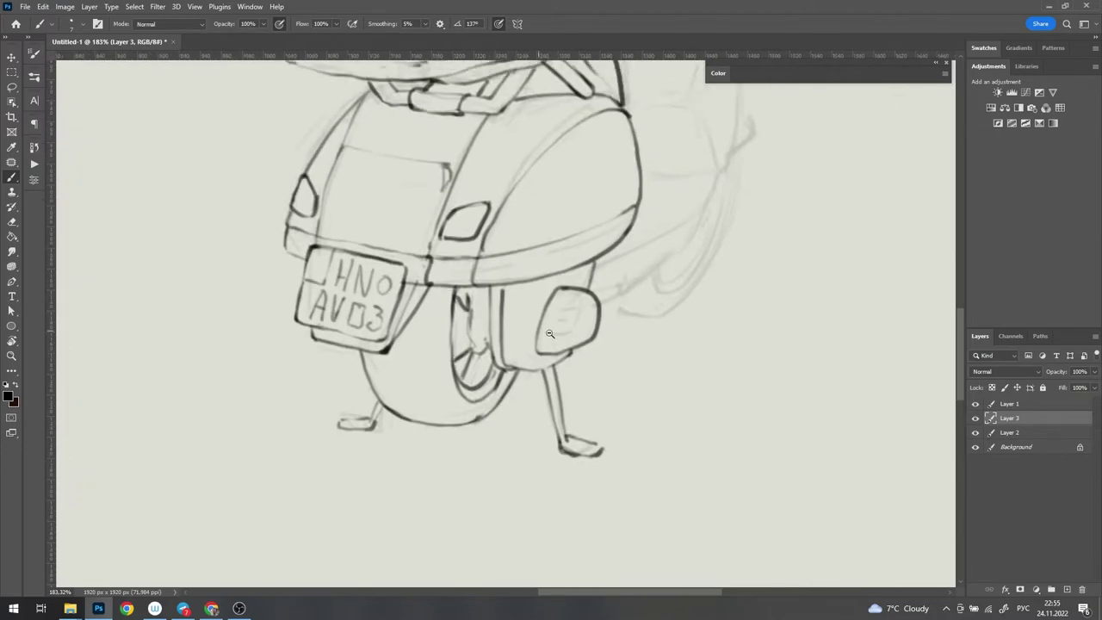
scroll(585, 295, up, 2)
Step: Ink the exhaust shield's vent slots and two bolts, tidying stray marks with the Eraser
scroll(585, 295, down, 3)
scroll(676, 315, up, 2)
drag(677, 315, 637, 318)
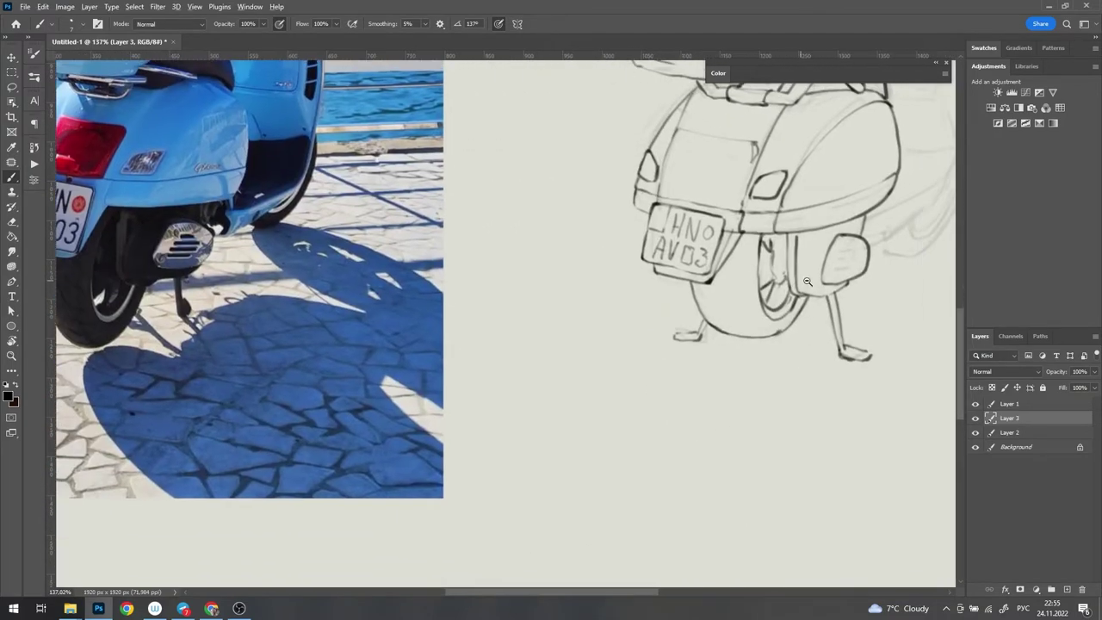
scroll(808, 272, up, 1)
scroll(826, 262, up, 6)
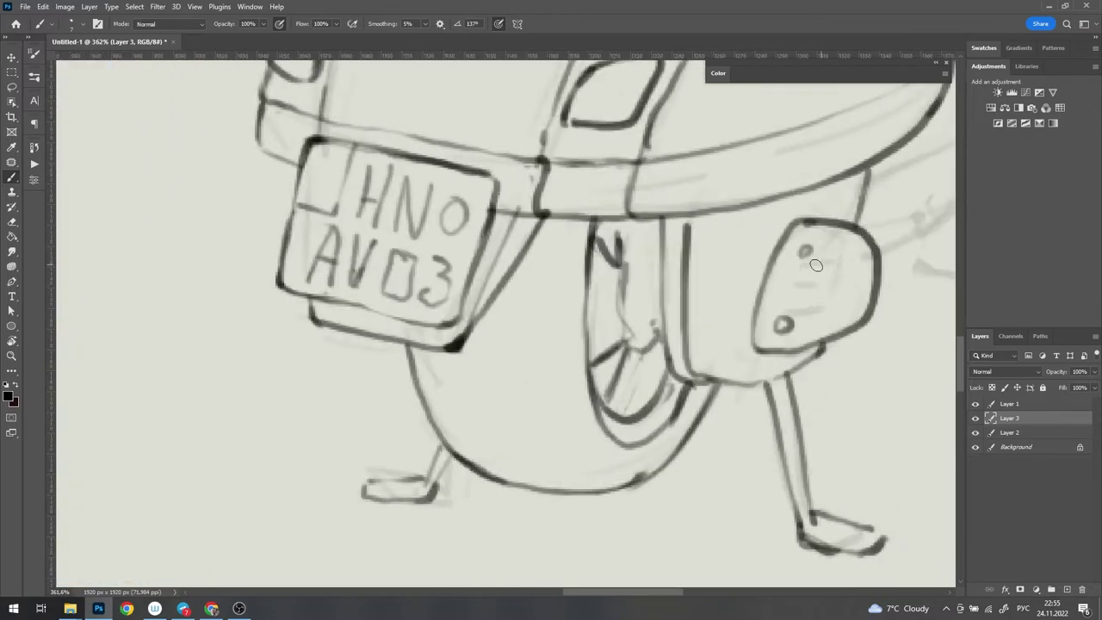
key(e)
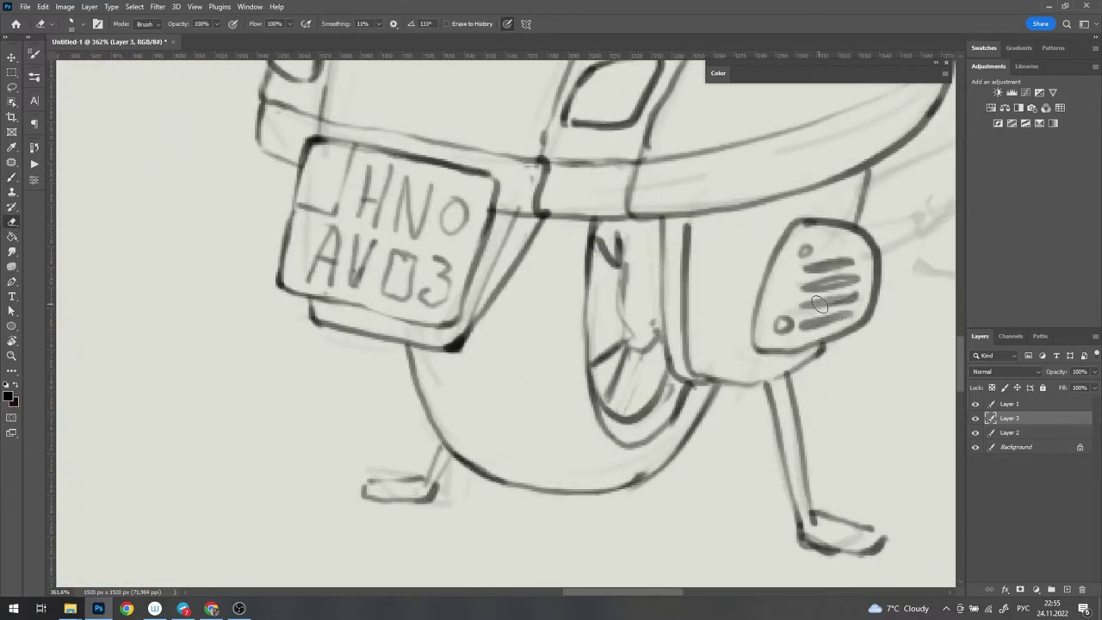
scroll(806, 323, down, 7)
scroll(749, 284, up, 5)
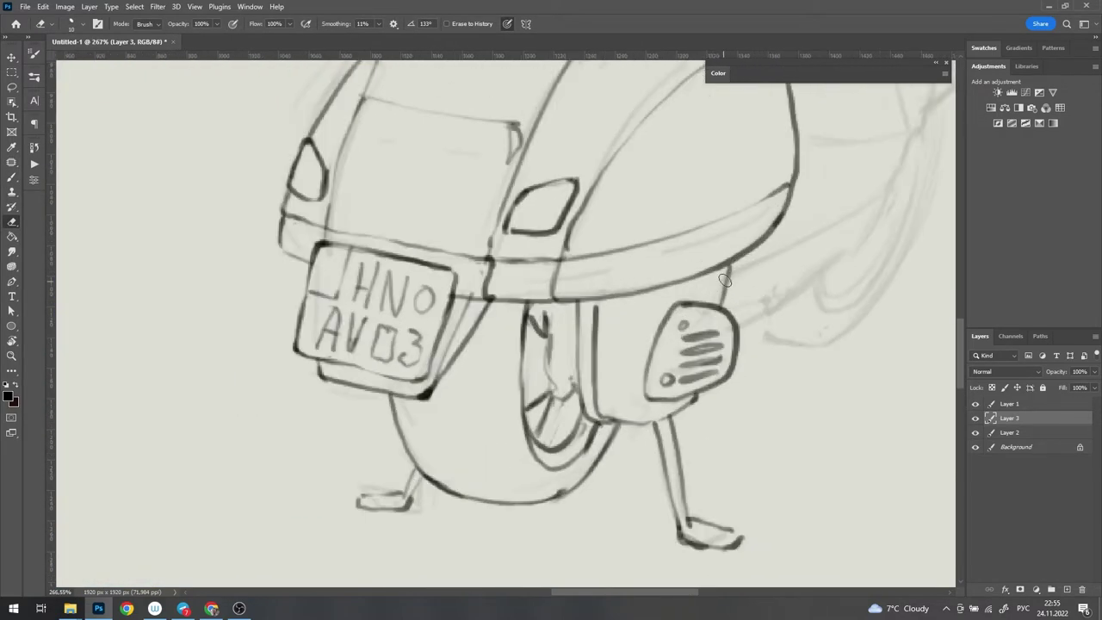
key(b)
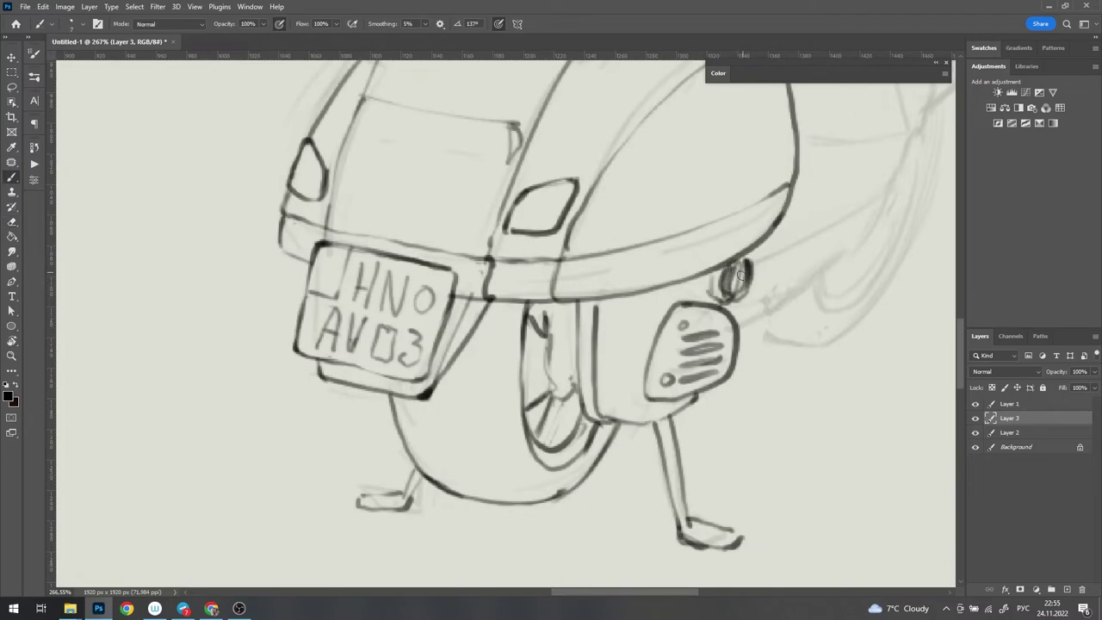
scroll(739, 276, down, 3)
scroll(663, 352, up, 2)
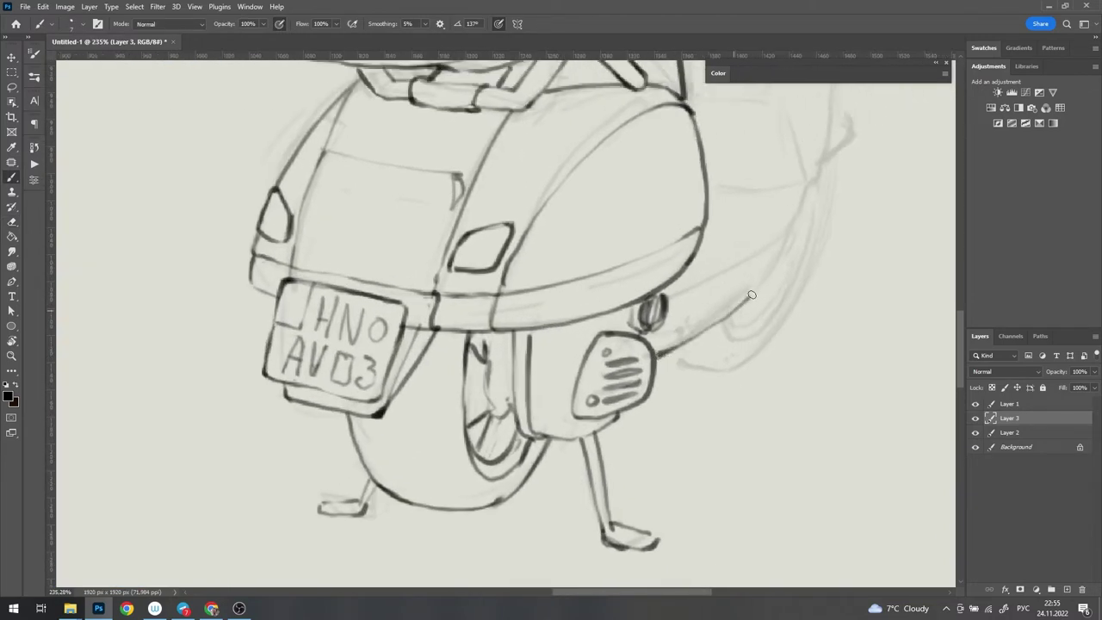
Step: Erase the stray dark stroke near the top and draw a long curve along the upper body edge
scroll(735, 264, down, 4)
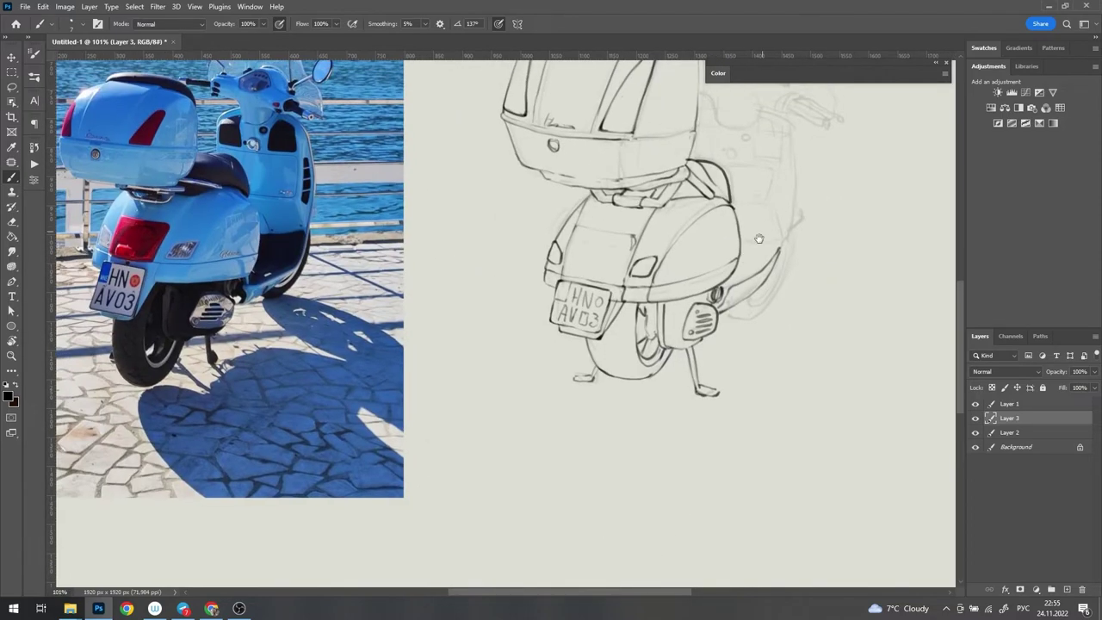
scroll(770, 206, up, 1)
scroll(770, 207, up, 1)
scroll(720, 144, up, 2)
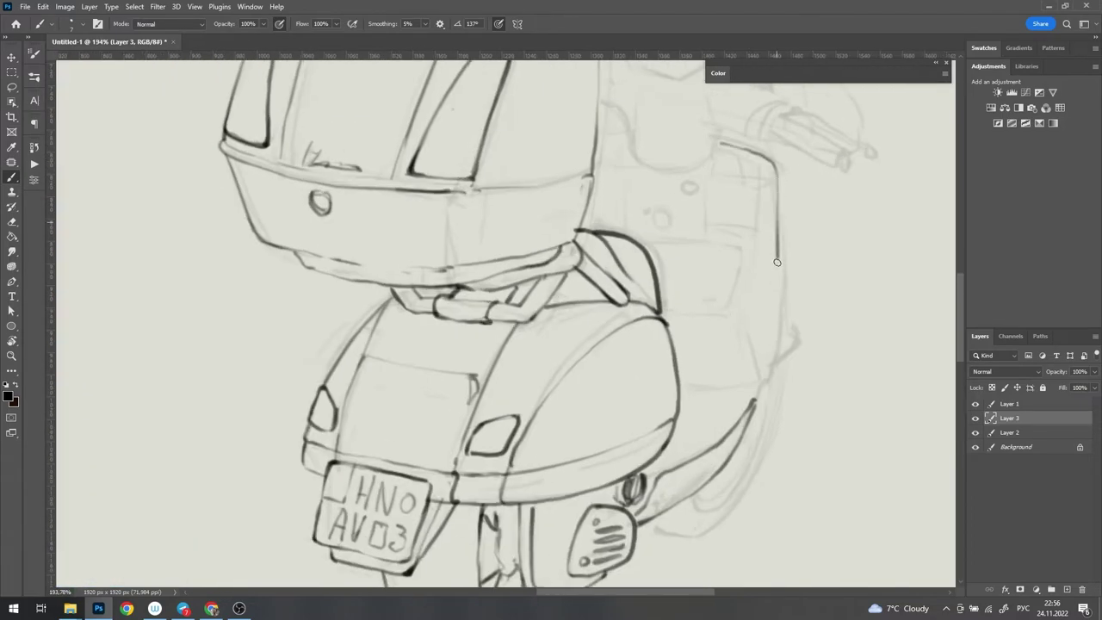
scroll(776, 262, up, 4)
key(e)
drag(332, 295, 555, 210)
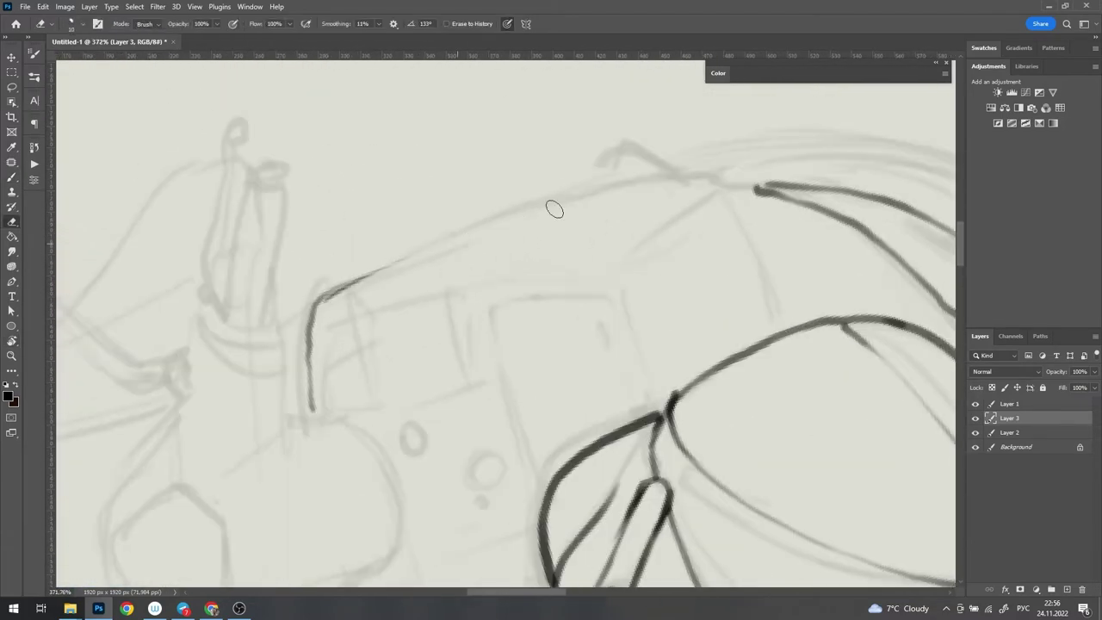
key(b)
mouse_move(359, 278)
mouse_down()
mouse_move(634, 177)
mouse_move(382, 285)
mouse_move(591, 180)
mouse_up()
Step: Undo and redraw the long body-edge curve, then reset the canvas rotation upright
key(r)
key(b)
key(ctrl+z)
mouse_move(381, 293)
mouse_down()
mouse_move(542, 215)
mouse_move(632, 152)
mouse_move(640, 165)
mouse_up()
key(r)
key(Escape)
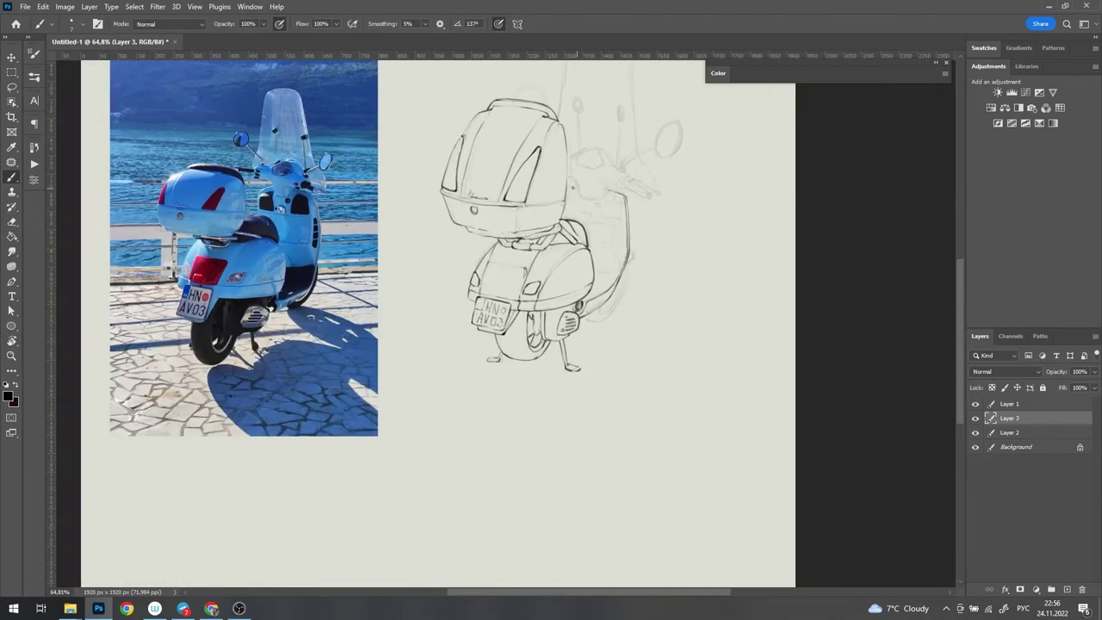
scroll(389, 254, up, 3)
key(b)
Step: Reposition and zoom the view over the footboard area of the sketch
drag(389, 255, 328, 228)
scroll(517, 259, up, 5)
scroll(775, 229, down, 4)
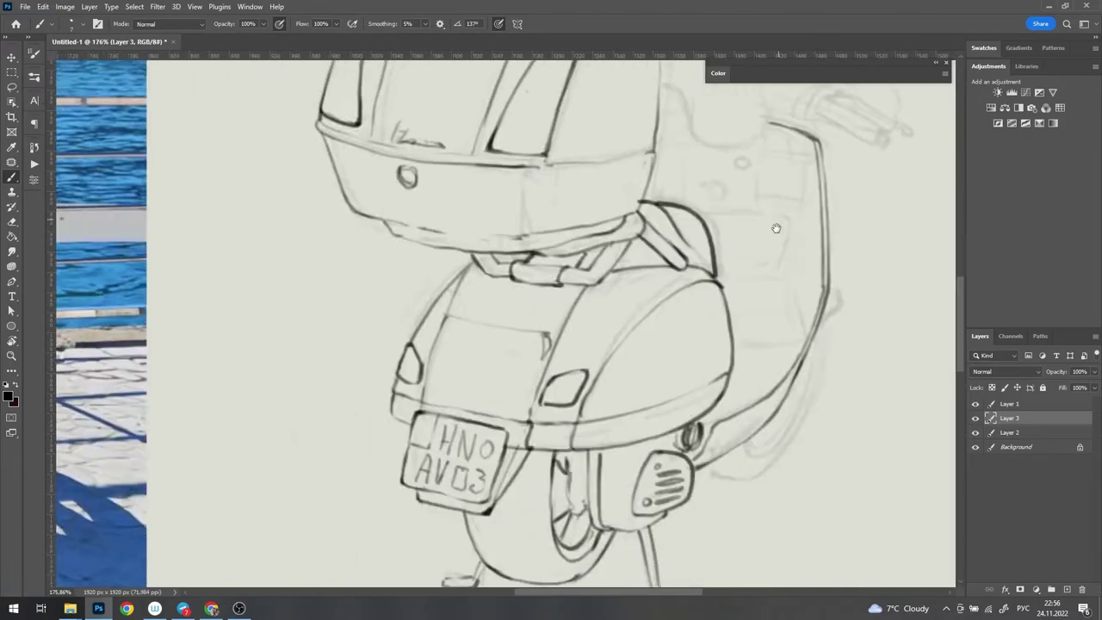
drag(775, 229, 769, 333)
scroll(769, 333, up, 3)
scroll(728, 287, down, 3)
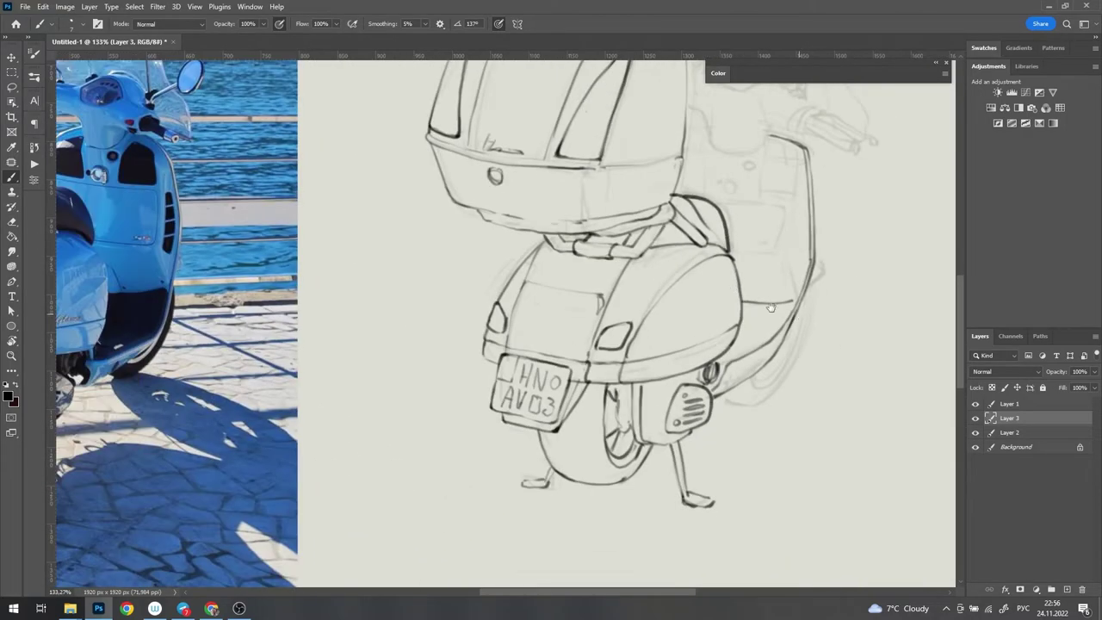
scroll(771, 308, up, 5)
scroll(435, 251, down, 5)
scroll(684, 285, down, 2)
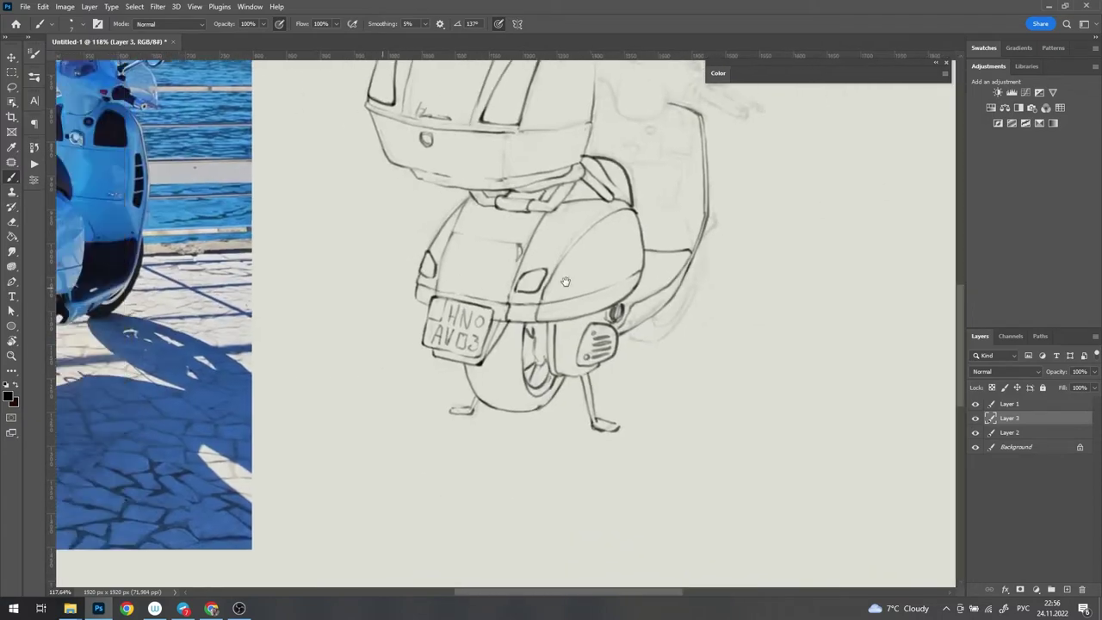
scroll(635, 288, up, 1)
scroll(379, 326, up, 5)
scroll(379, 325, down, 5)
scroll(724, 287, up, 5)
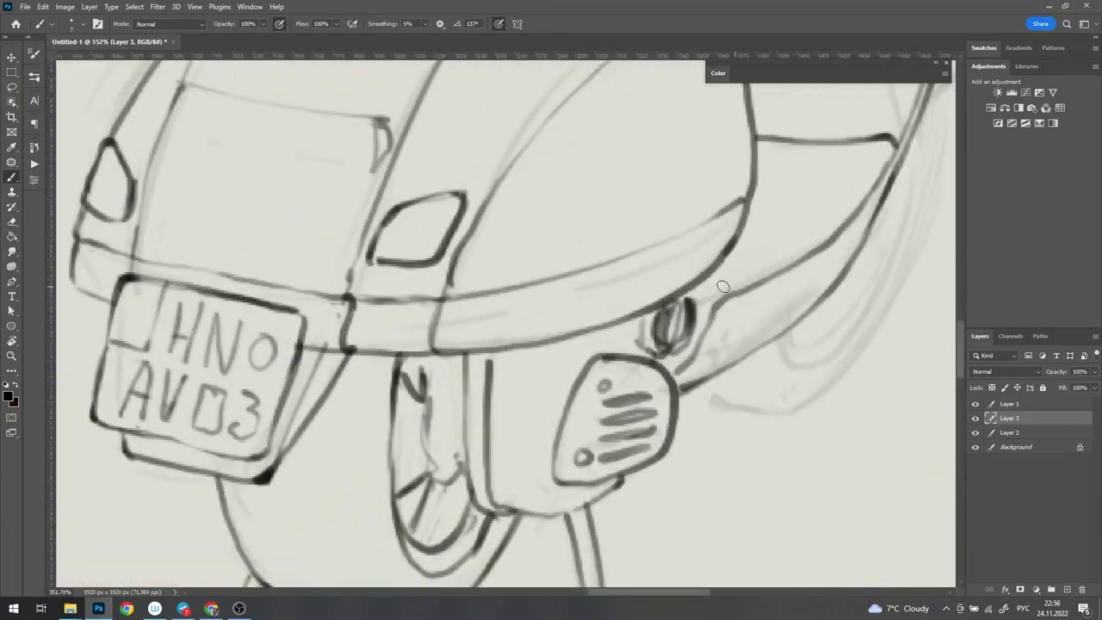
scroll(877, 155, down, 5)
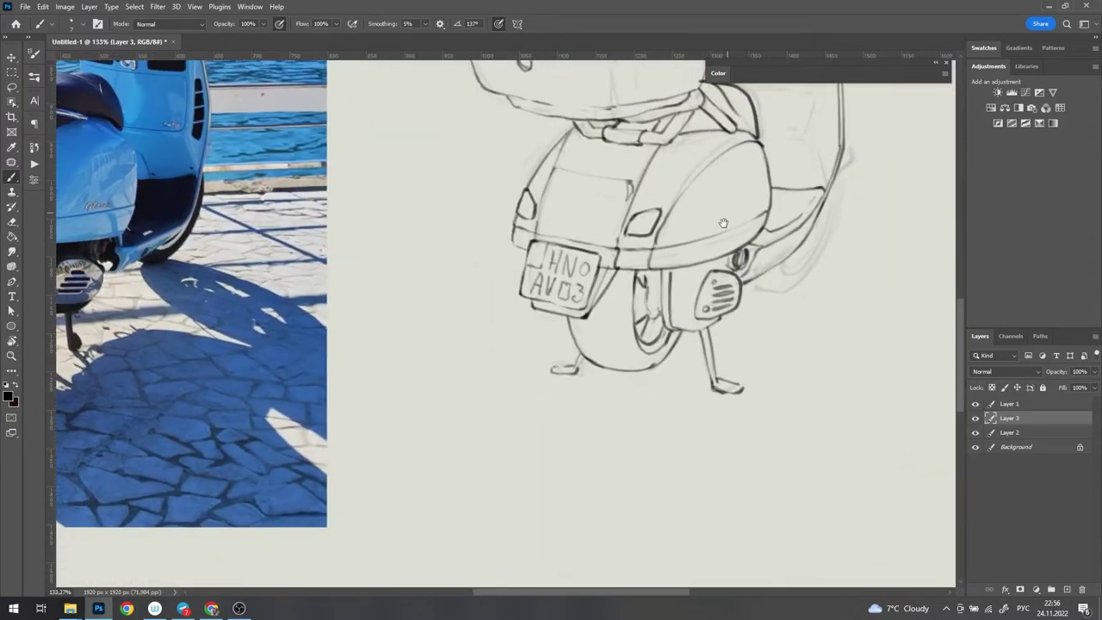
scroll(711, 231, up, 1)
scroll(711, 231, up, 1)
scroll(711, 231, down, 1)
scroll(711, 230, up, 5)
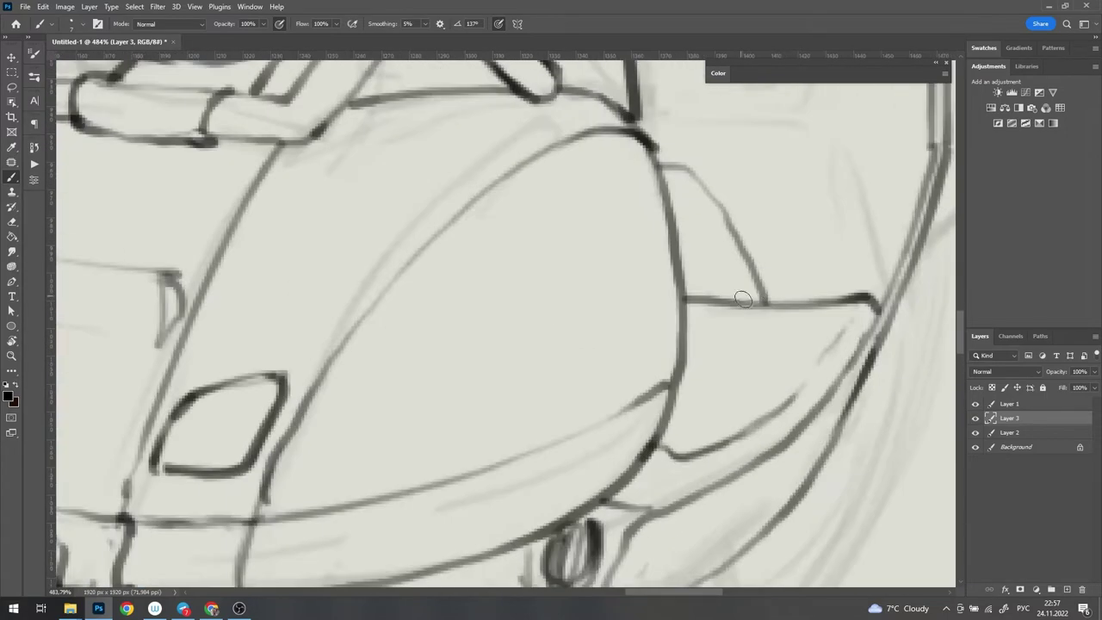
Step: Redraw the footboard edge line more cleanly
drag(695, 304, 766, 302)
key(b)
scroll(749, 288, down, 5)
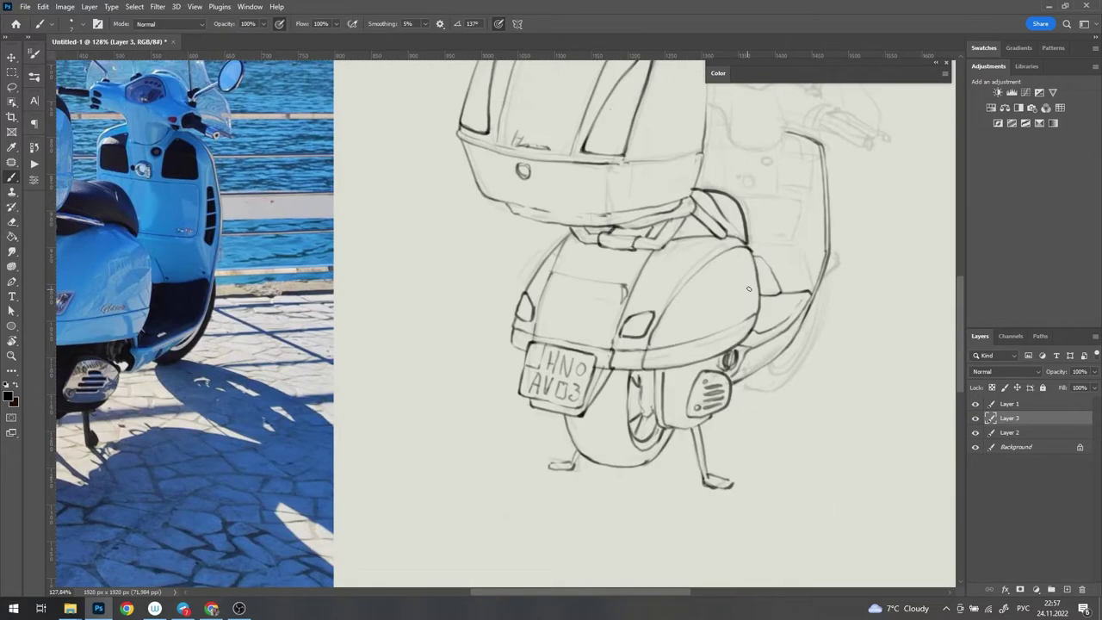
scroll(748, 245, up, 1)
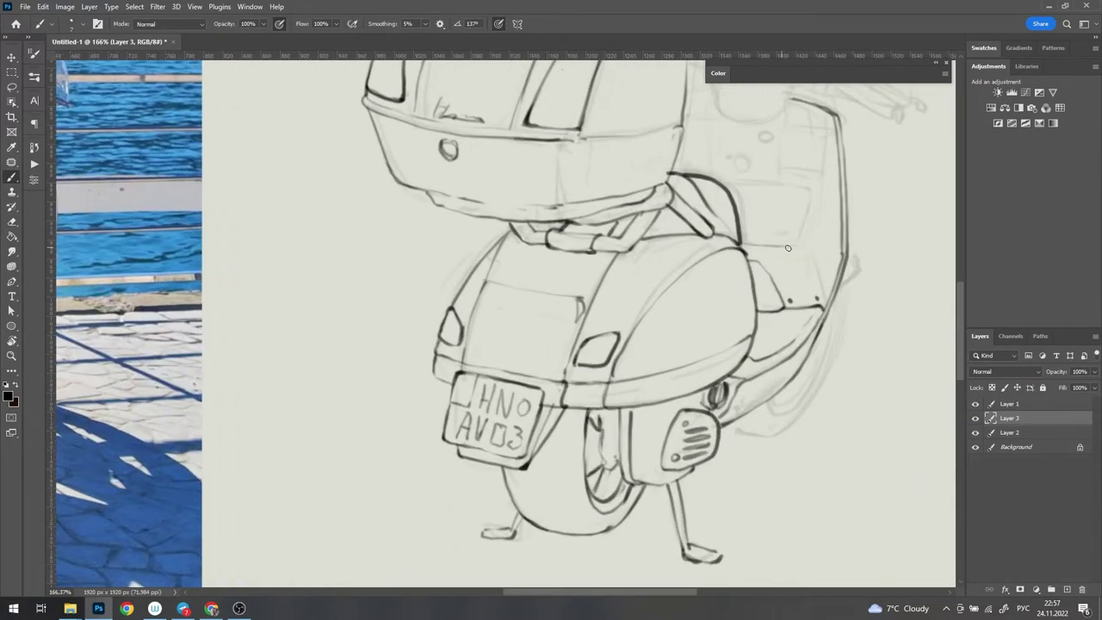
scroll(788, 248, down, 1)
scroll(786, 254, down, 1)
scroll(782, 263, up, 2)
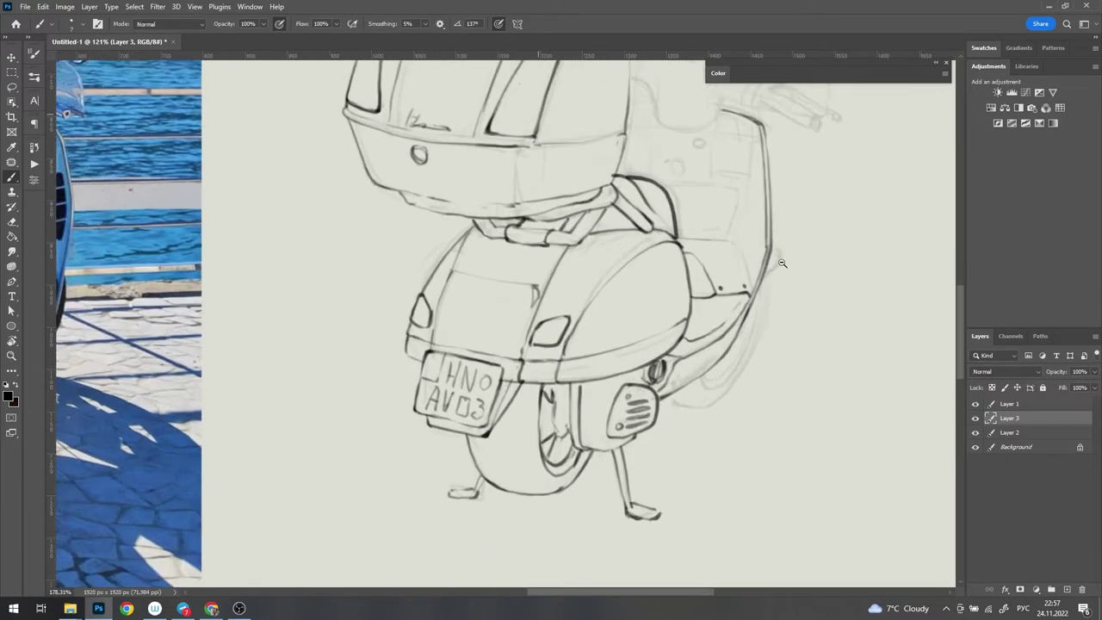
scroll(782, 263, up, 1)
scroll(741, 310, down, 1)
scroll(775, 241, down, 1)
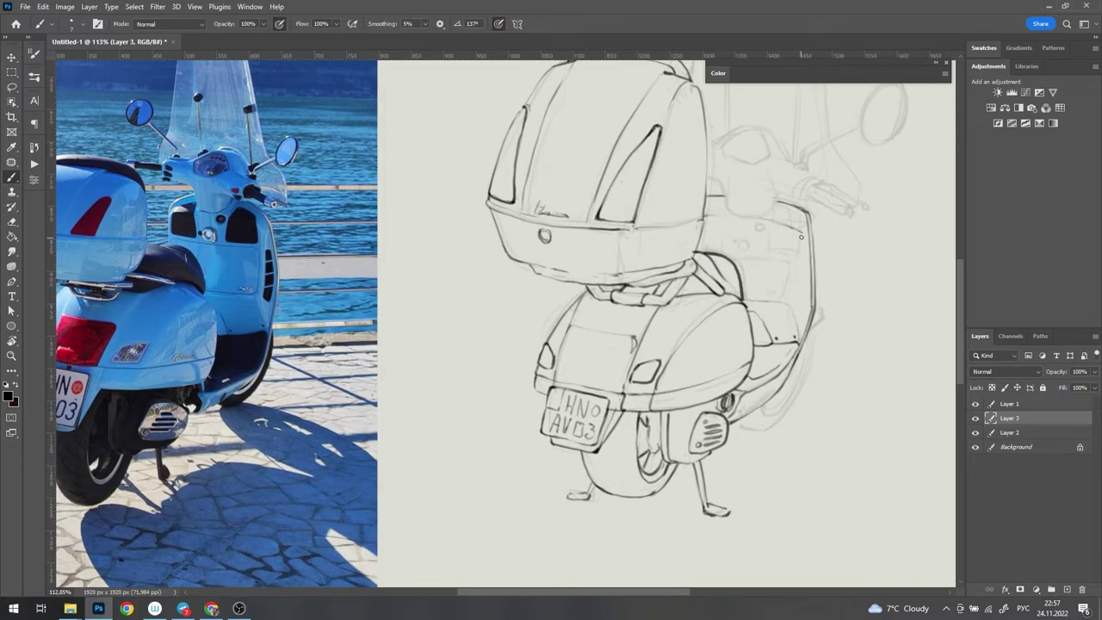
Step: Ink the side panel's curved upper edge as a smooth, dark stroke
scroll(803, 218, up, 1)
scroll(813, 217, down, 2)
scroll(835, 216, up, 2)
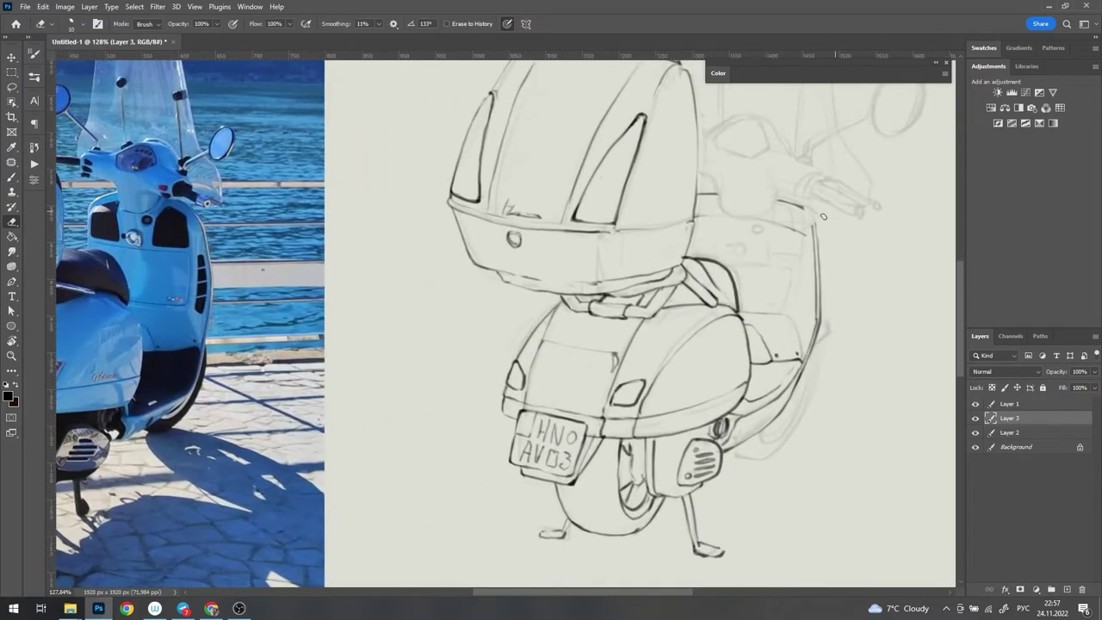
scroll(845, 216, up, 2)
scroll(596, 177, up, 2)
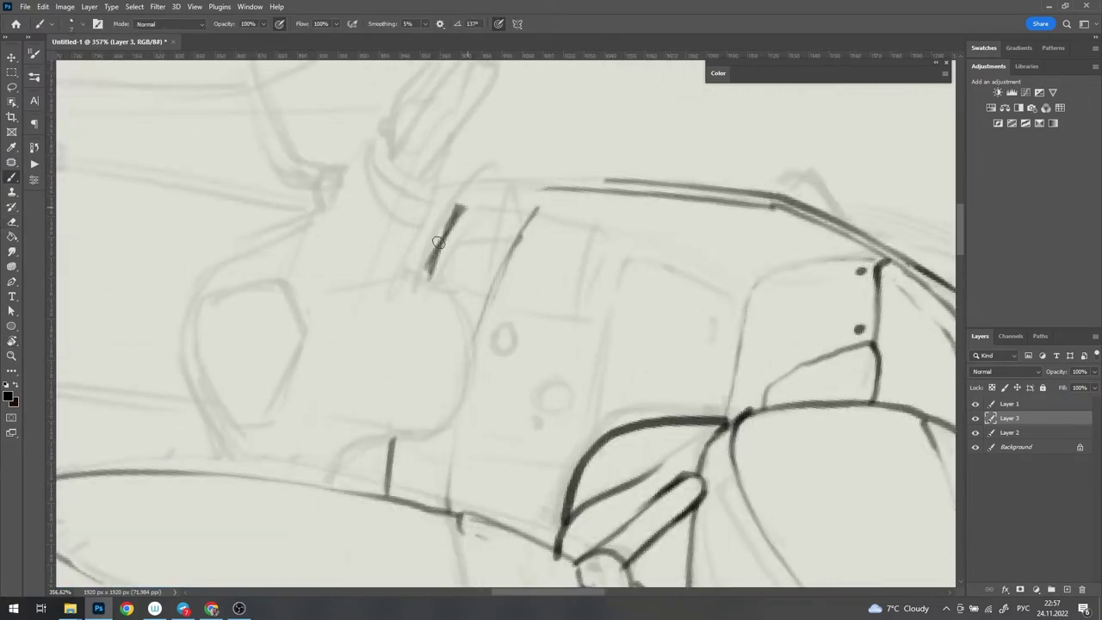
drag(545, 183, 430, 269)
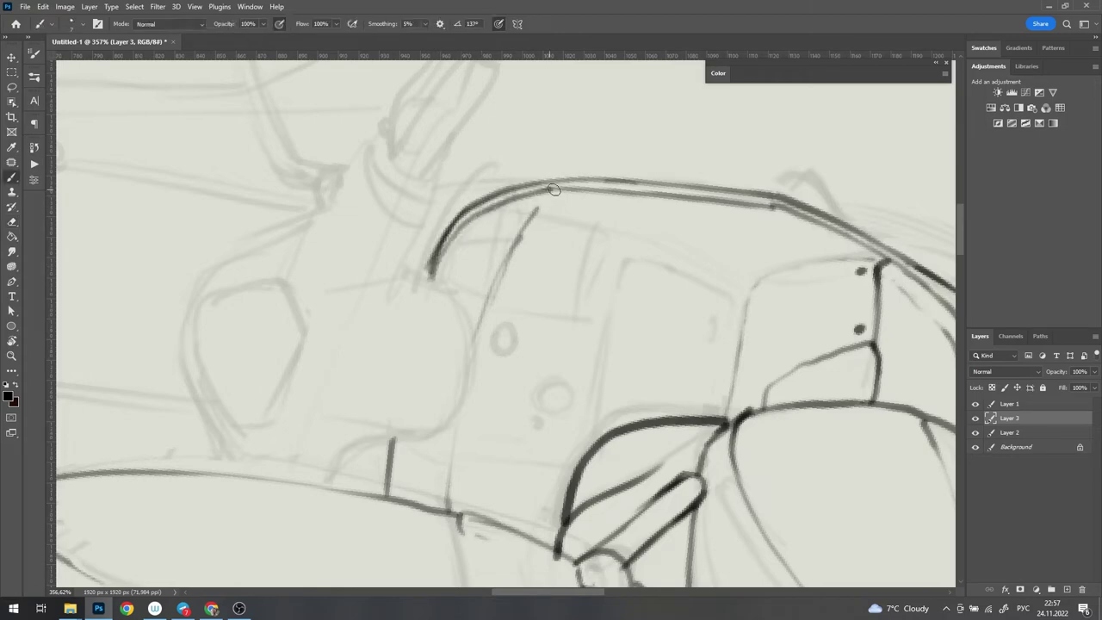
key(e)
drag(723, 174, 622, 158)
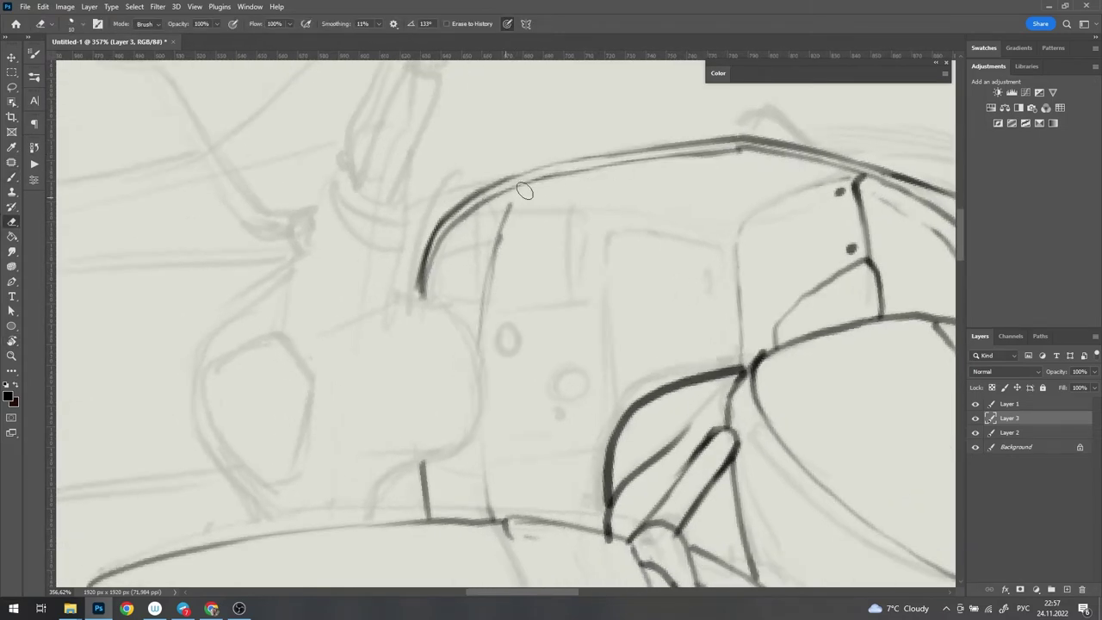
key(b)
drag(516, 181, 723, 146)
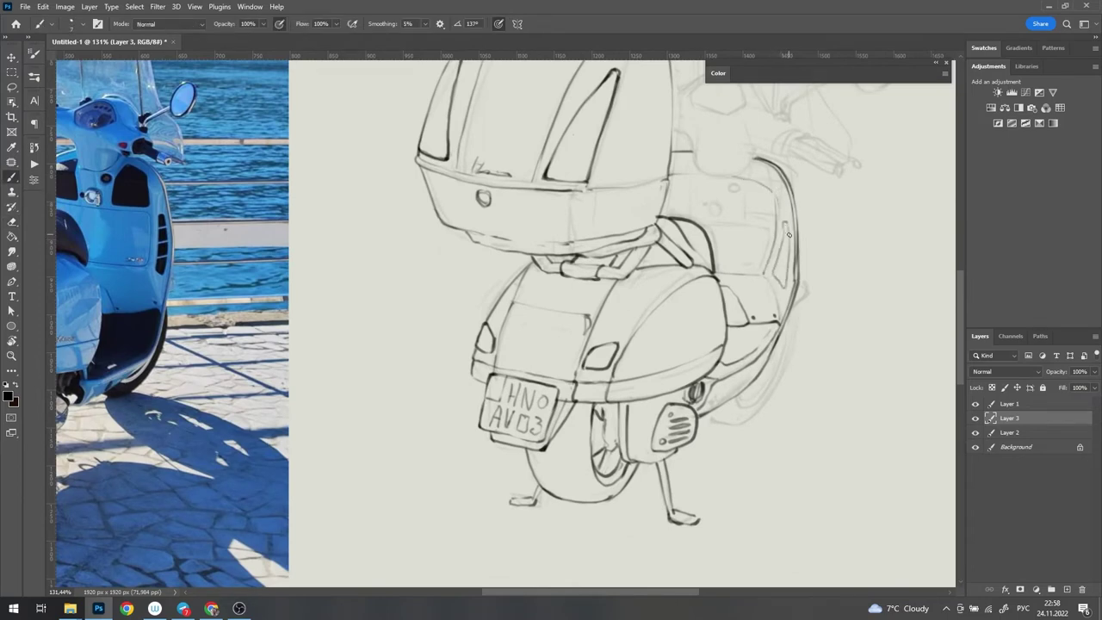
Step: Zoom in and out around the side panel to line up its edges
scroll(783, 269, up, 3)
scroll(769, 186, up, 3)
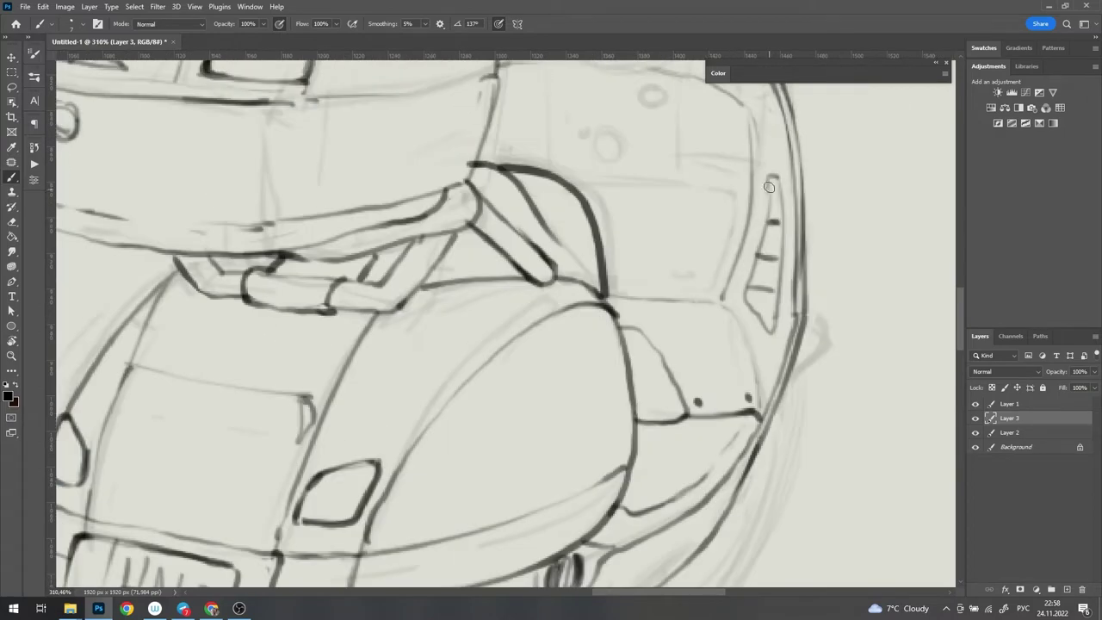
scroll(781, 280, down, 3)
scroll(792, 249, down, 2)
scroll(801, 228, down, 2)
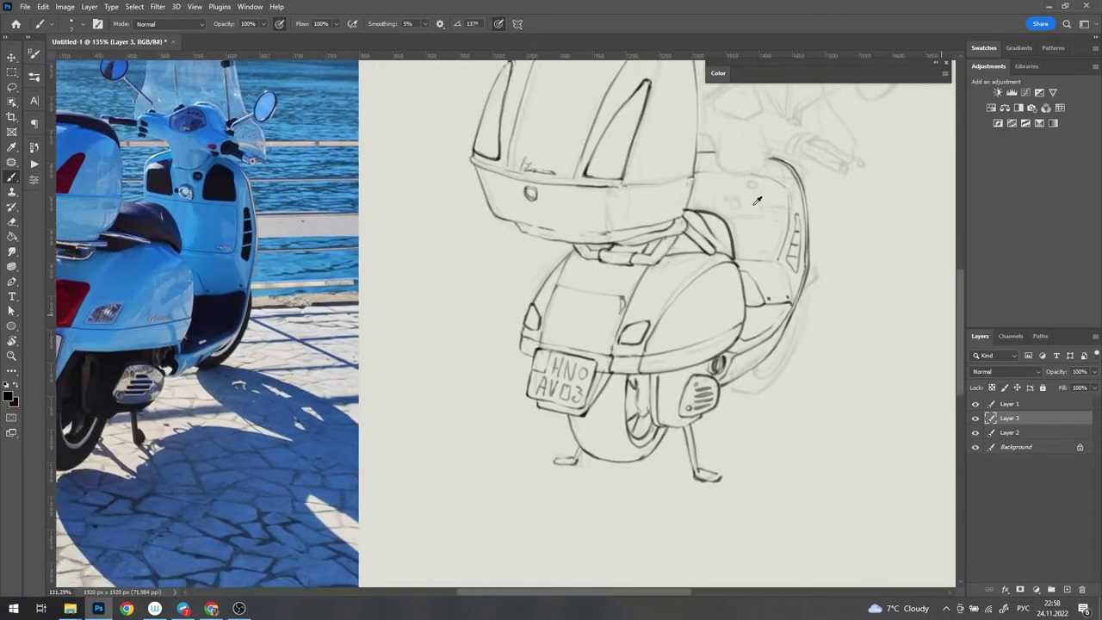
scroll(806, 215, down, 2)
scroll(775, 223, up, 1)
scroll(737, 231, up, 1)
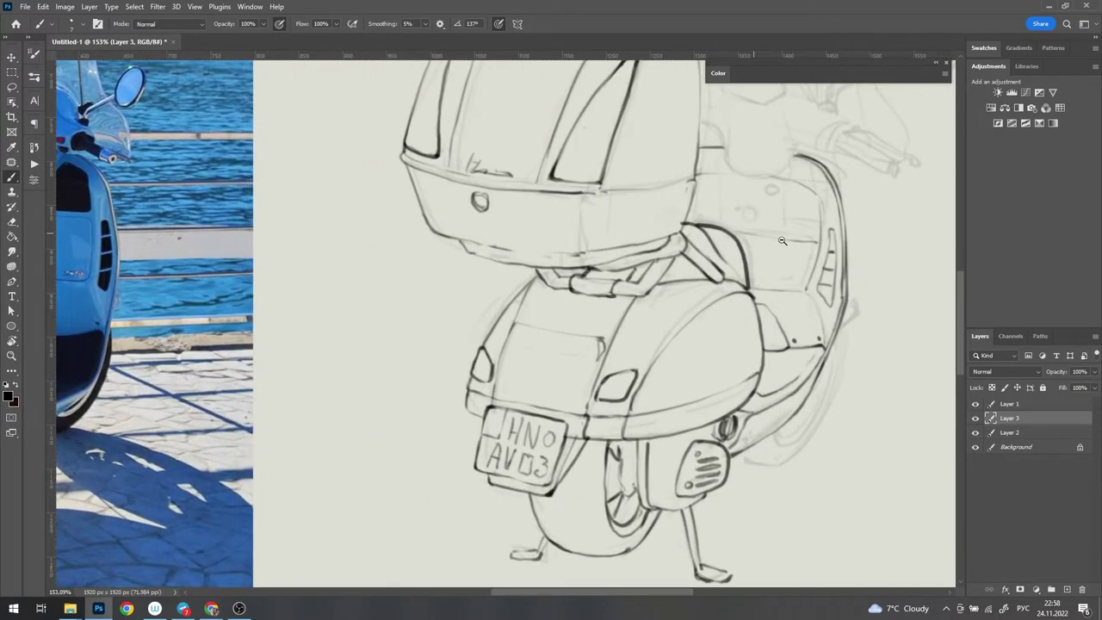
scroll(783, 241, down, 1)
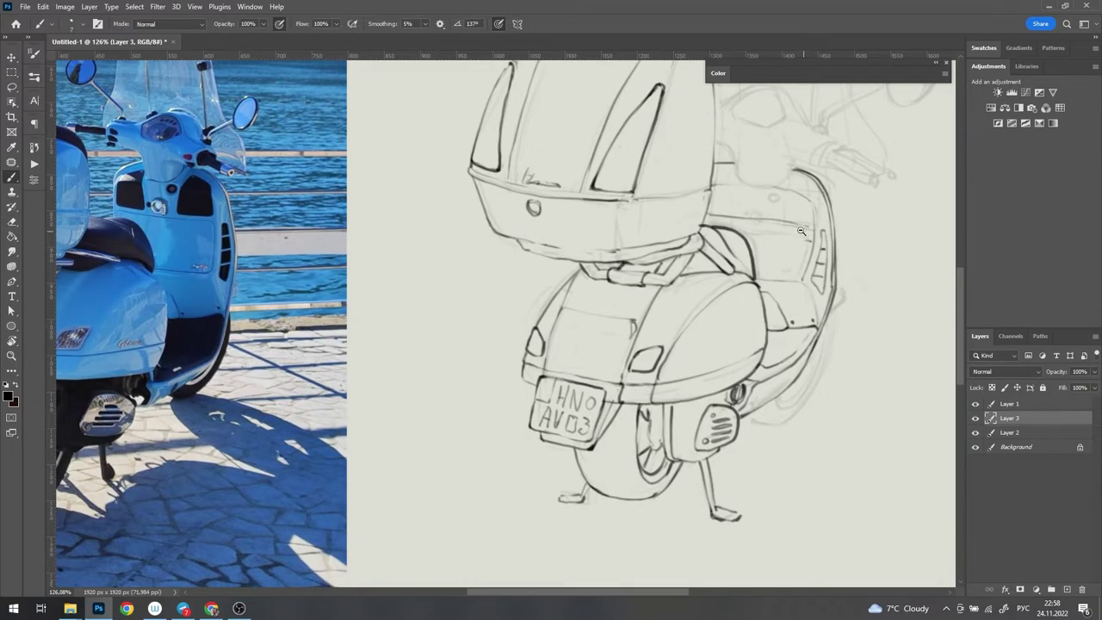
scroll(801, 231, up, 3)
scroll(775, 216, down, 3)
scroll(738, 192, up, 4)
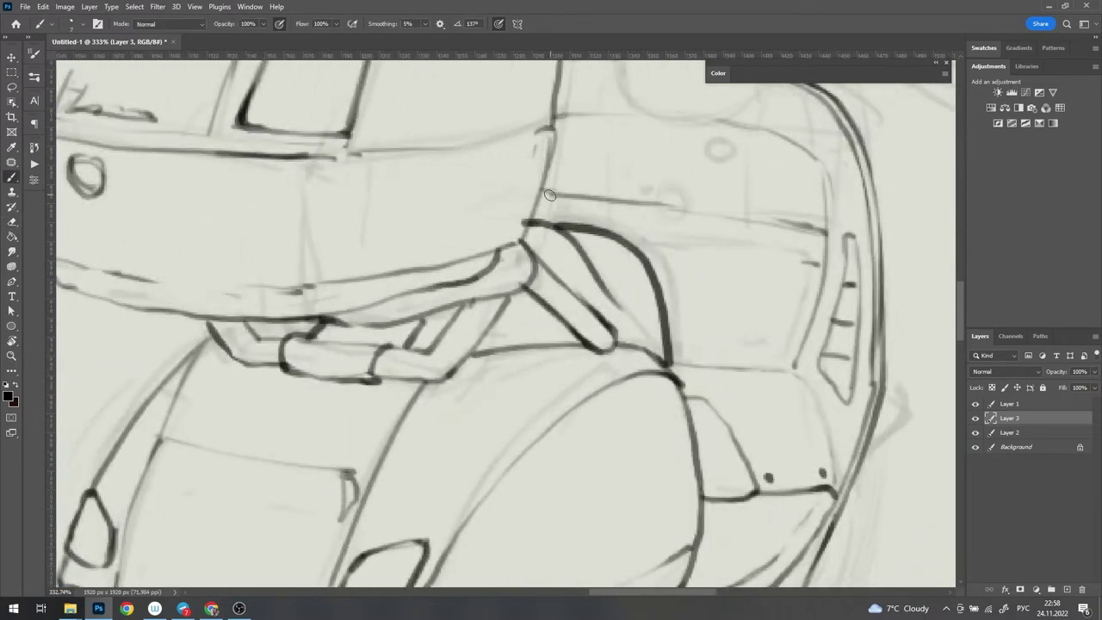
scroll(814, 255, down, 3)
scroll(814, 256, up, 4)
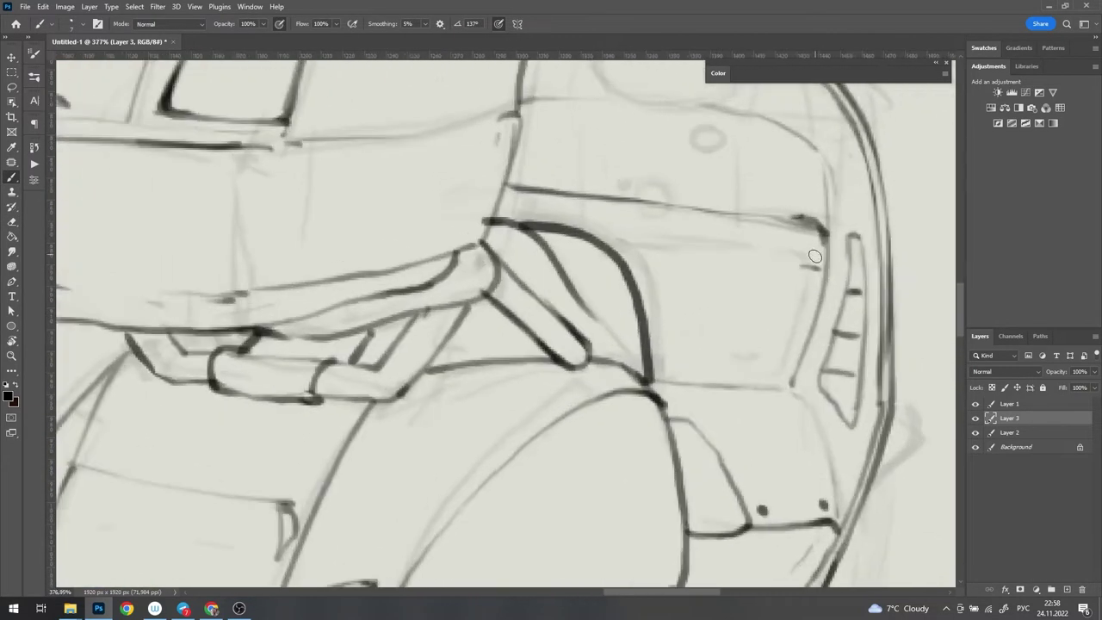
scroll(814, 256, up, 1)
Step: Ink the side panel's right, bottom and top edges with bold dark strokes
drag(758, 171, 736, 313)
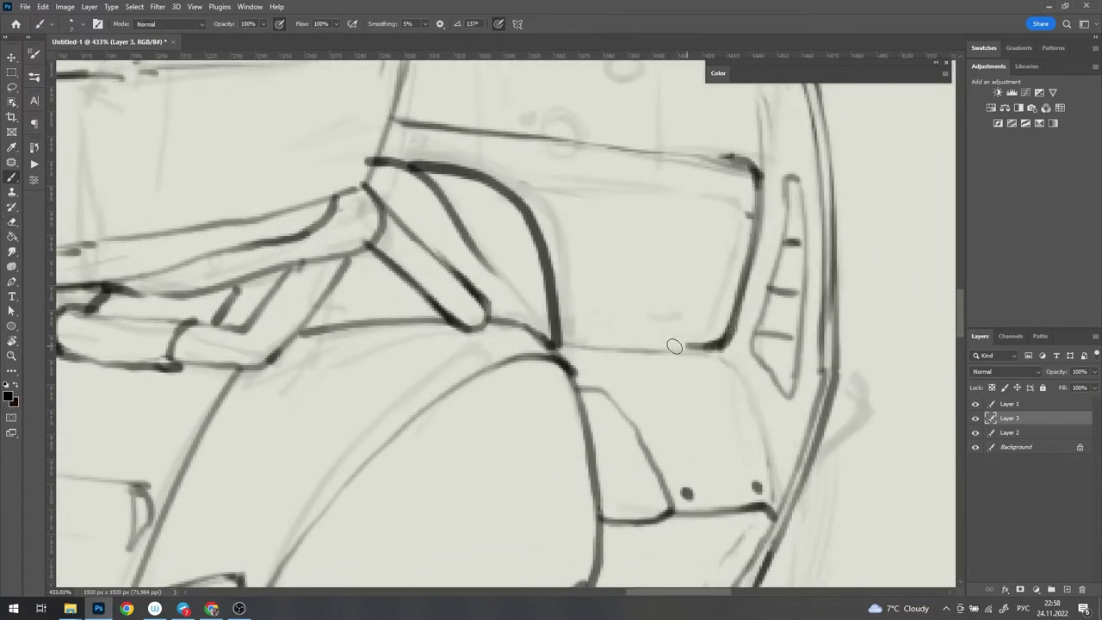
drag(674, 346, 560, 346)
drag(500, 141, 734, 160)
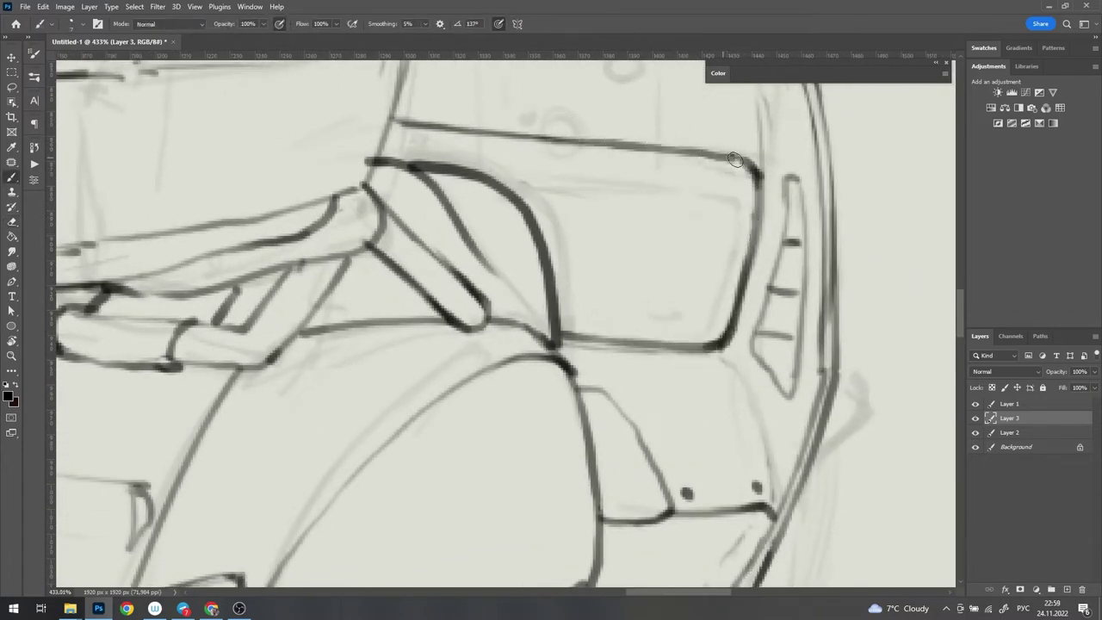
scroll(734, 160, down, 3)
scroll(734, 160, down, 2)
scroll(738, 182, up, 2)
scroll(738, 183, up, 2)
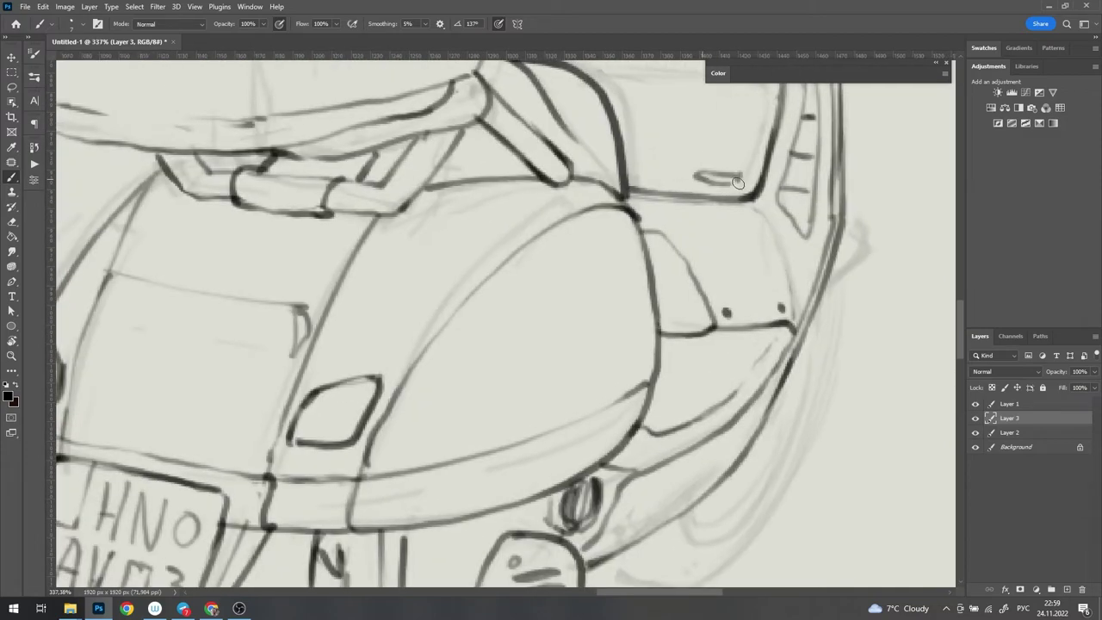
scroll(739, 182, down, 4)
scroll(758, 202, up, 1)
scroll(772, 218, up, 2)
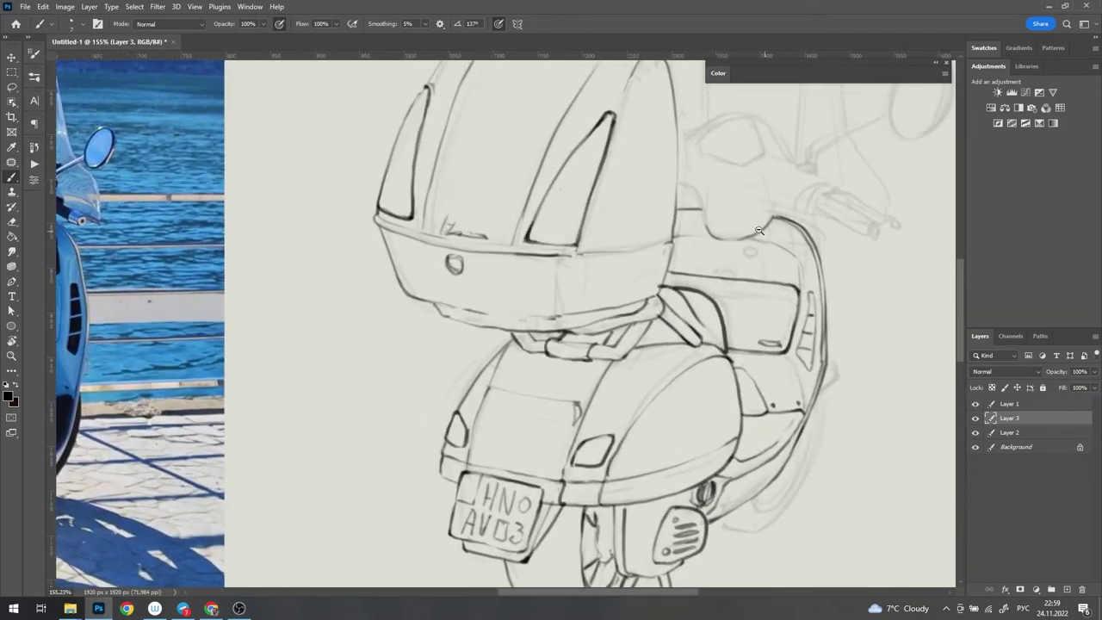
scroll(759, 230, down, 1)
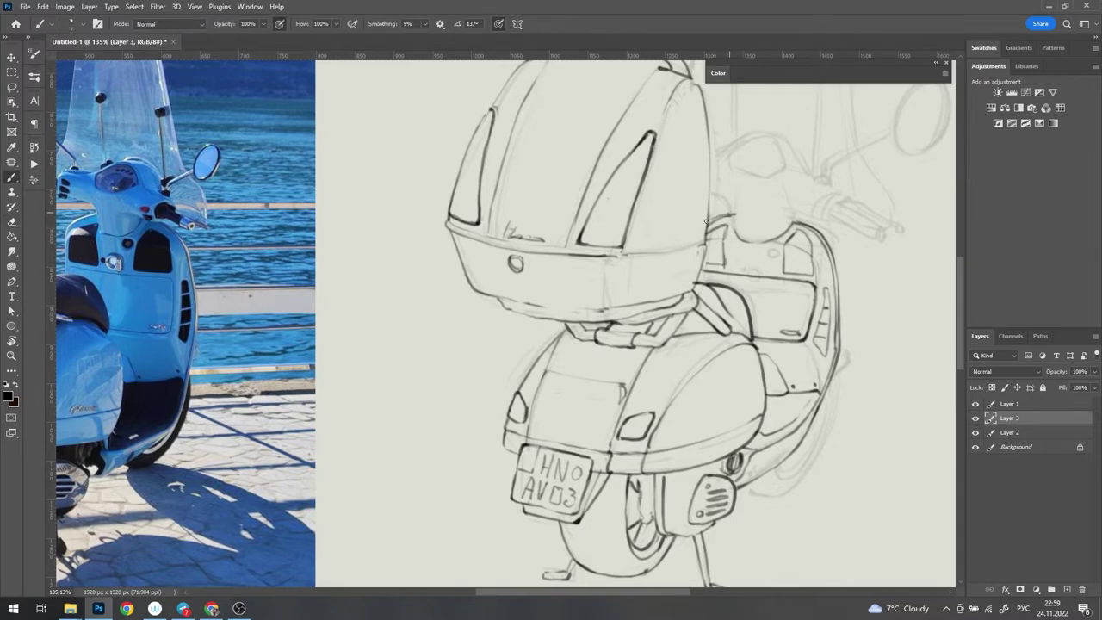
Step: Rotate the canvas to a better angle and undo the last two upper body line strokes
key(r)
drag(706, 222, 602, 173)
scroll(591, 159, up, 5)
key(e)
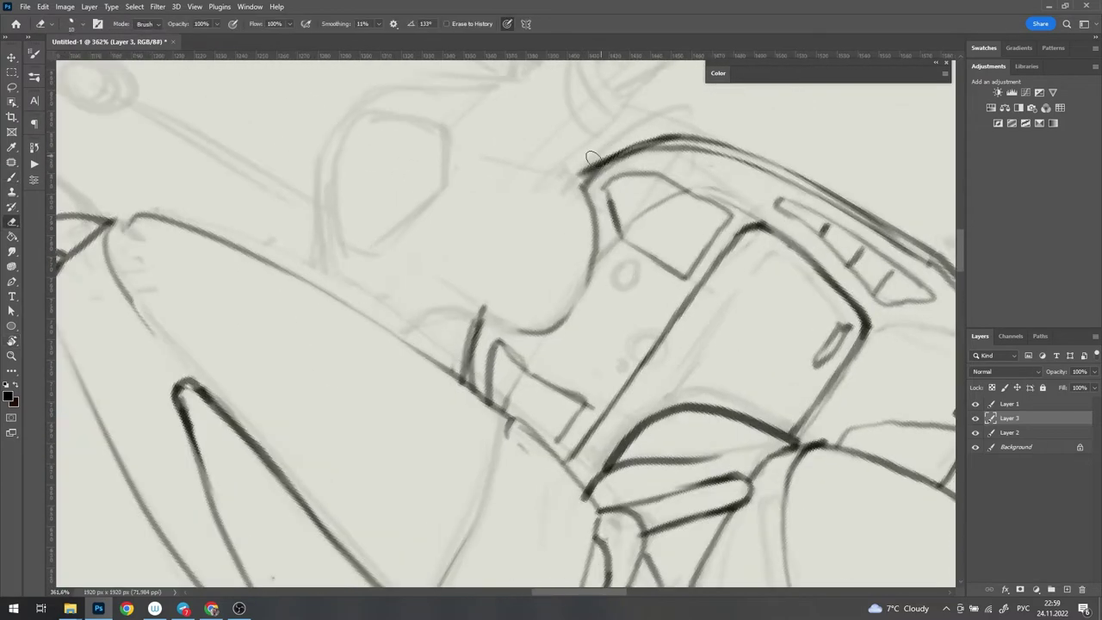
drag(591, 159, 759, 204)
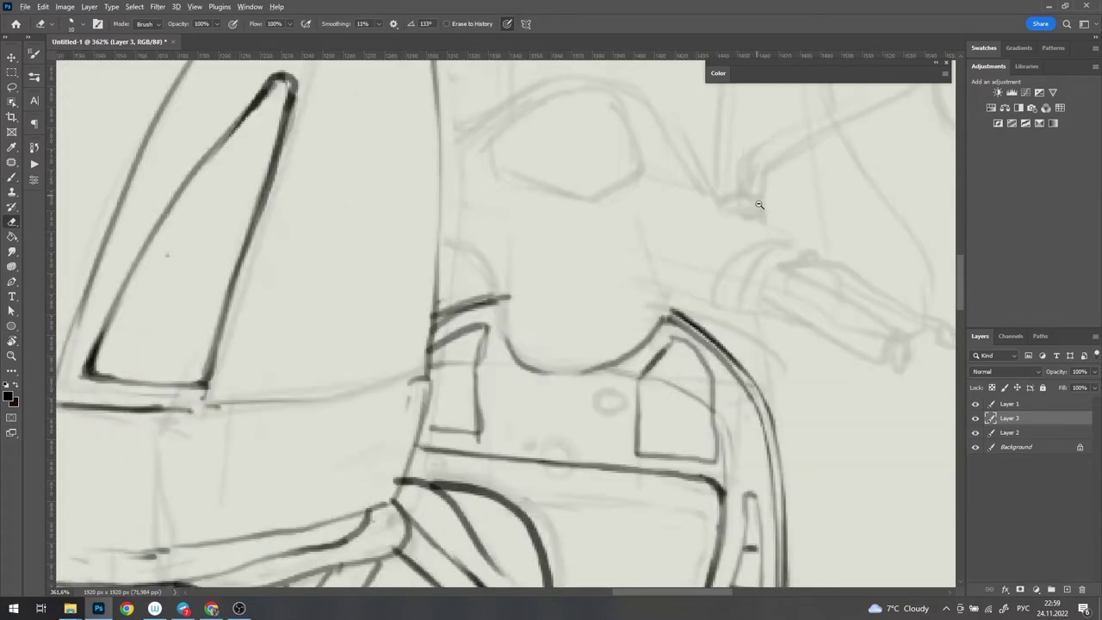
scroll(759, 204, down, 5)
scroll(818, 327, up, 2)
scroll(856, 342, up, 2)
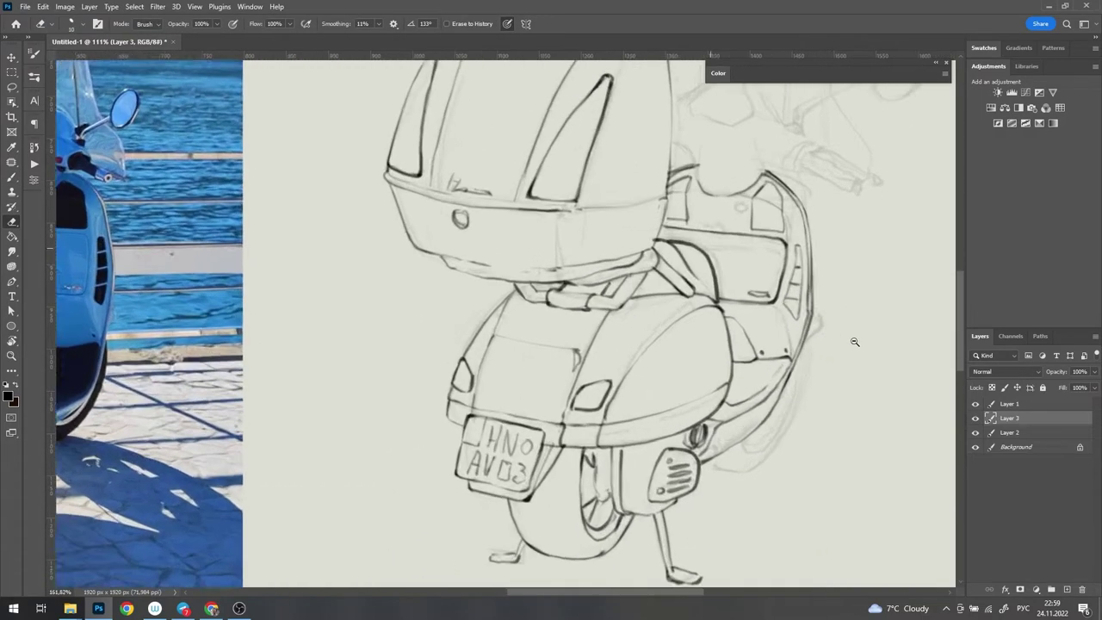
scroll(856, 342, up, 4)
key(b)
key(ctrl+z)
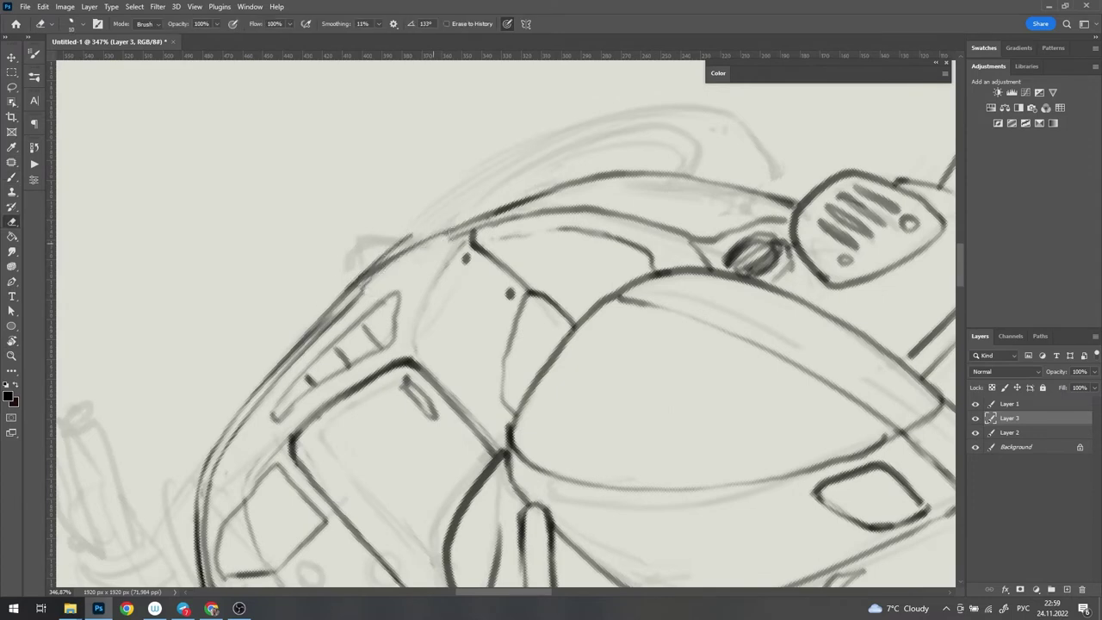
key(ctrl+z)
Step: Redraw the upper body line and erase its excess to clean it up
drag(411, 234, 620, 176)
key(e)
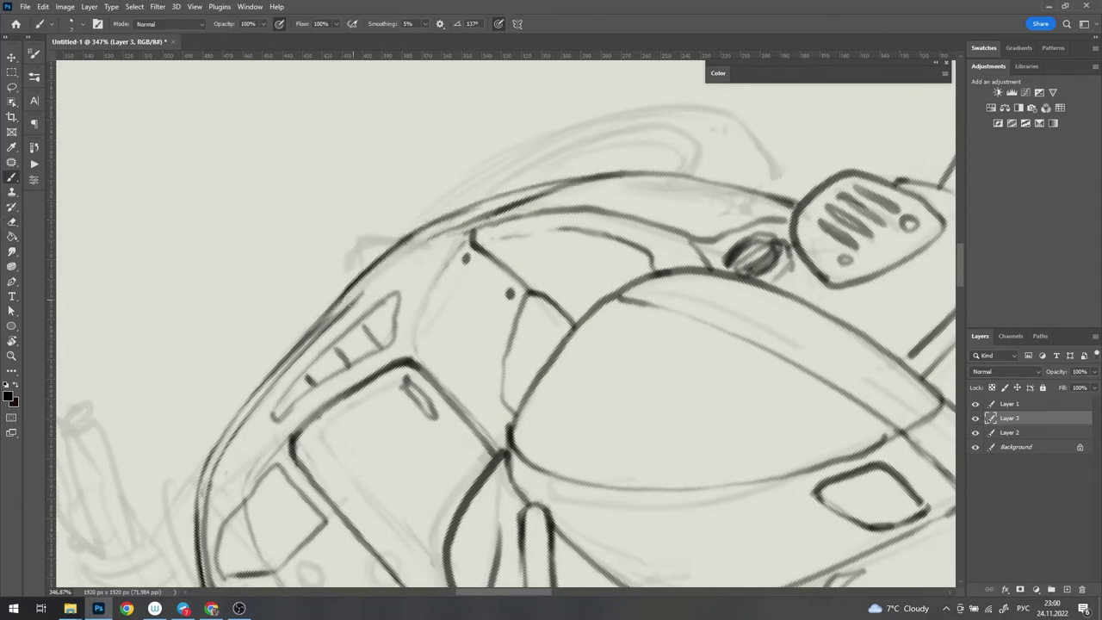
drag(407, 241, 603, 187)
mouse_move(487, 198)
mouse_down()
mouse_move(405, 237)
mouse_move(586, 208)
mouse_up()
key(b)
scroll(654, 251, down, 4)
scroll(655, 250, up, 3)
key(e)
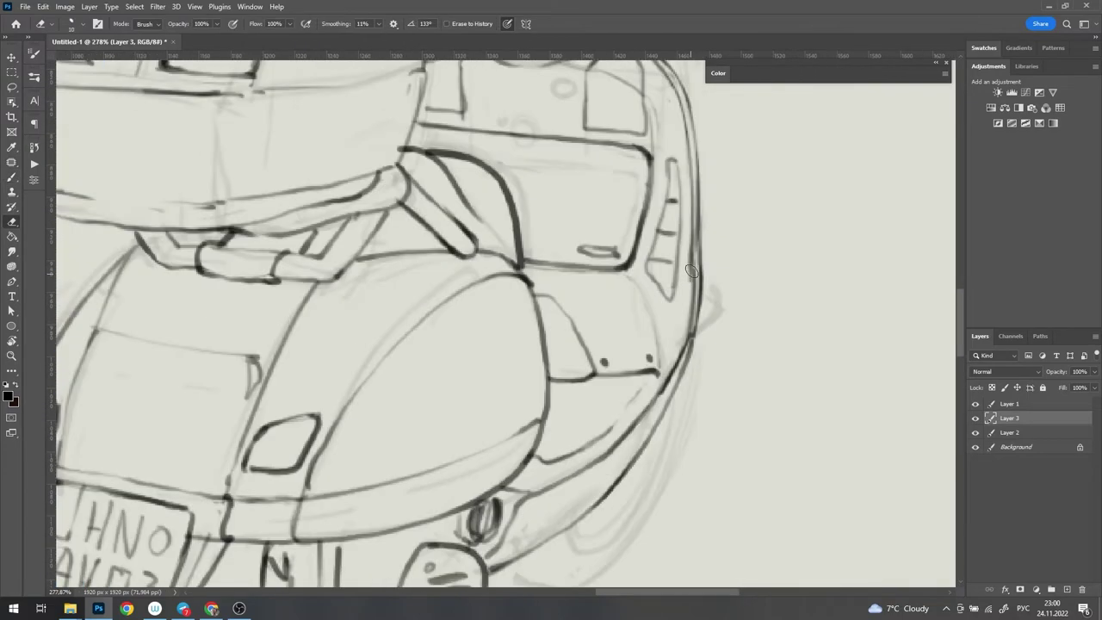
key(b)
scroll(698, 310, down, 5)
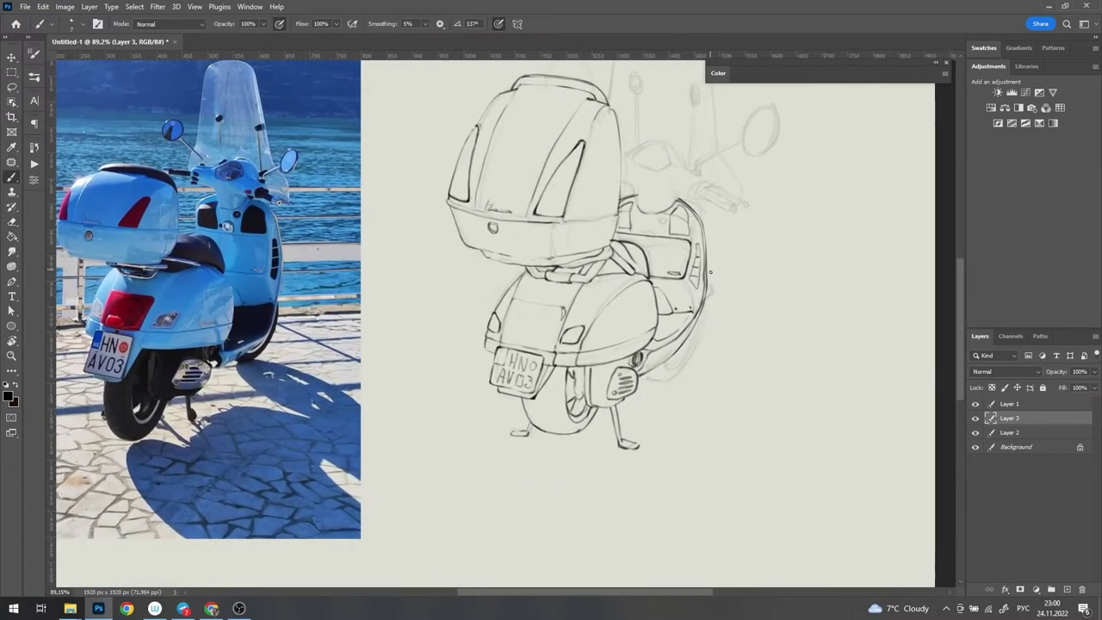
scroll(702, 362, up, 5)
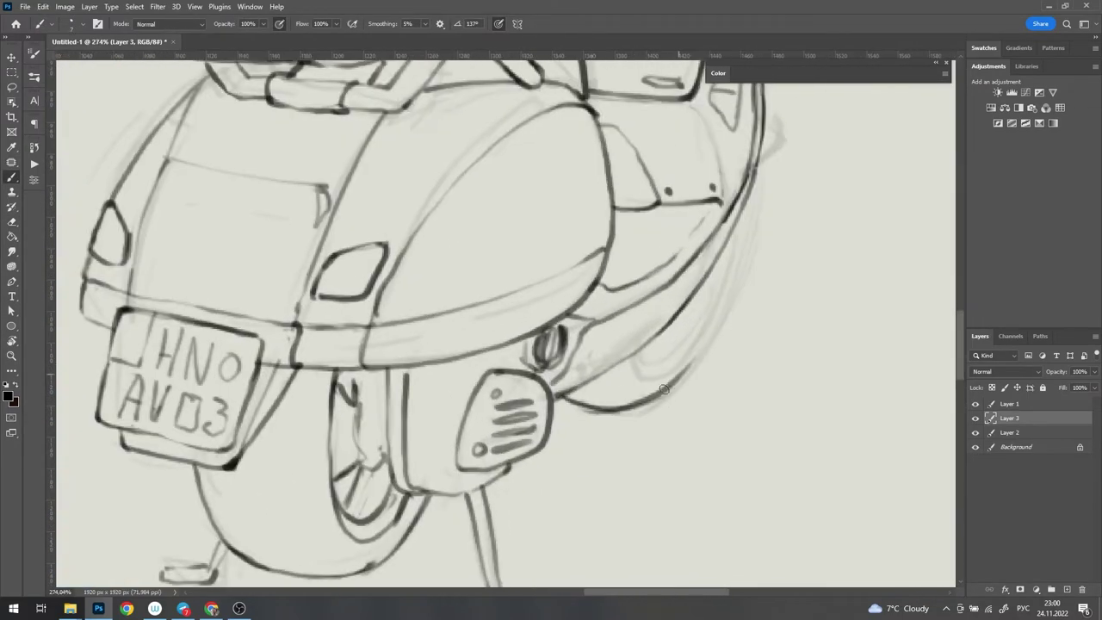
scroll(664, 389, up, 1)
Step: Redraw the cowl's left arc, then try and undo strokes along the lower body curve
drag(357, 349, 435, 240)
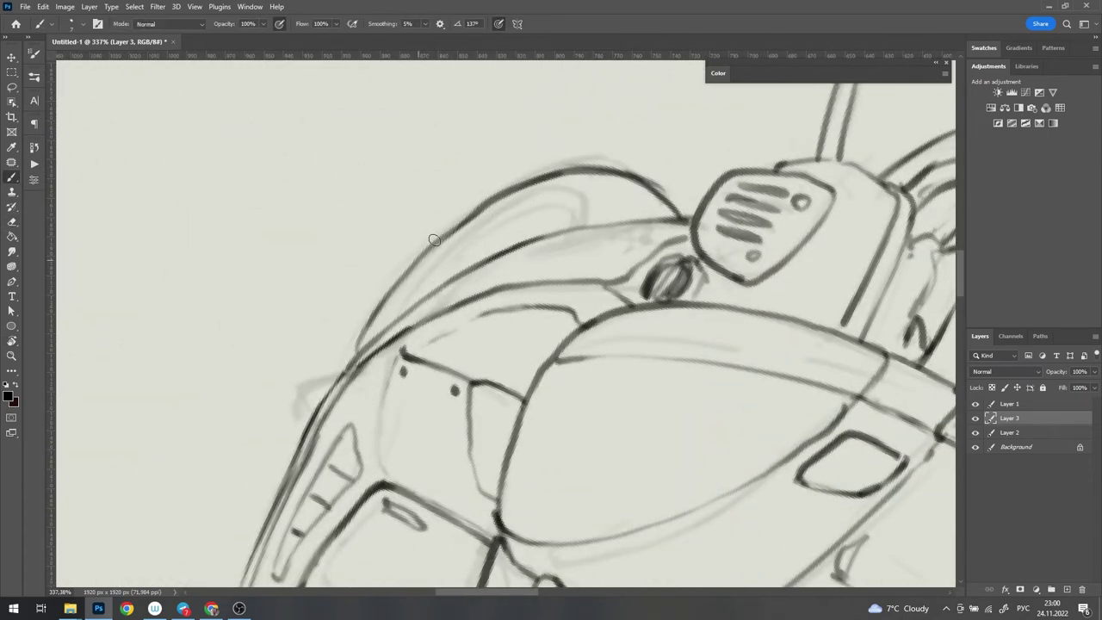
key(ctrl+z)
drag(376, 333, 458, 239)
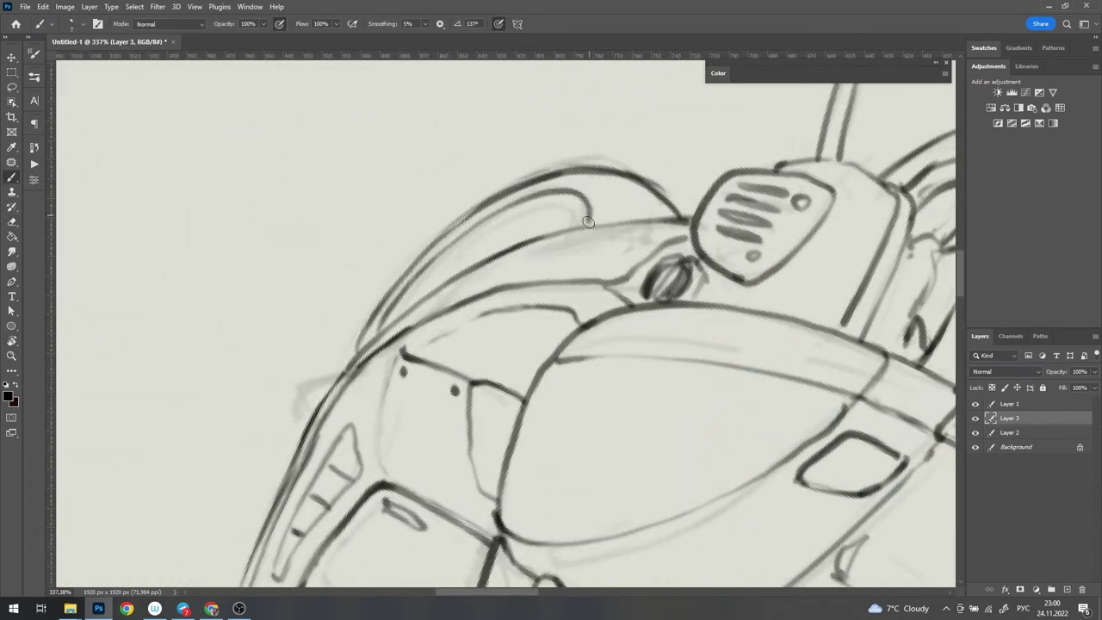
key(r)
drag(517, 442, 592, 316)
key(ctrl+z)
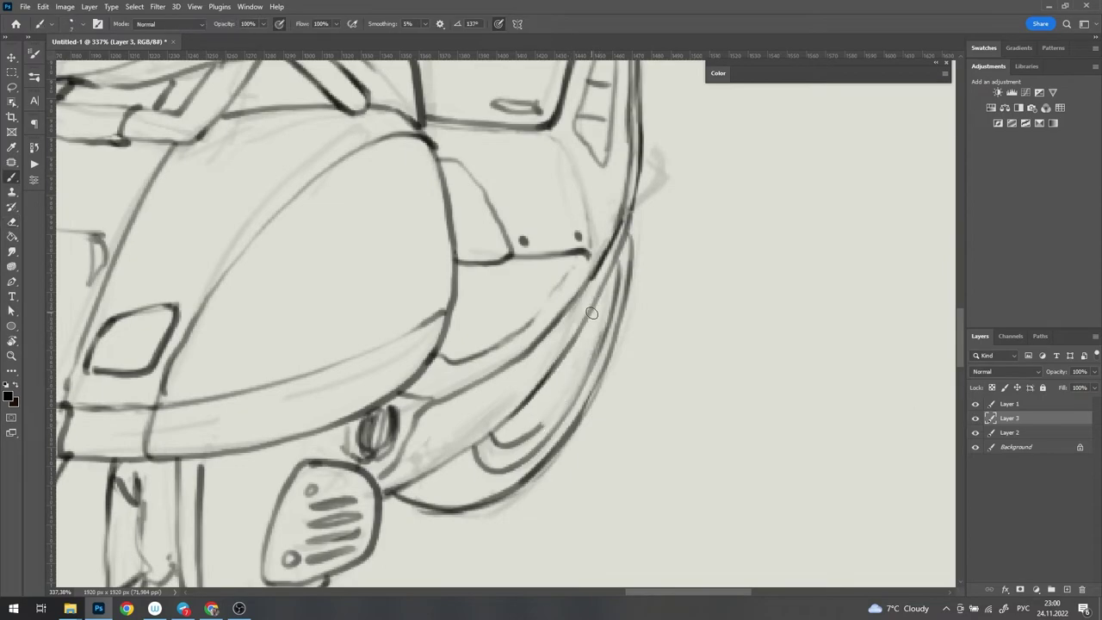
drag(501, 450, 560, 401)
key(ctrl+z)
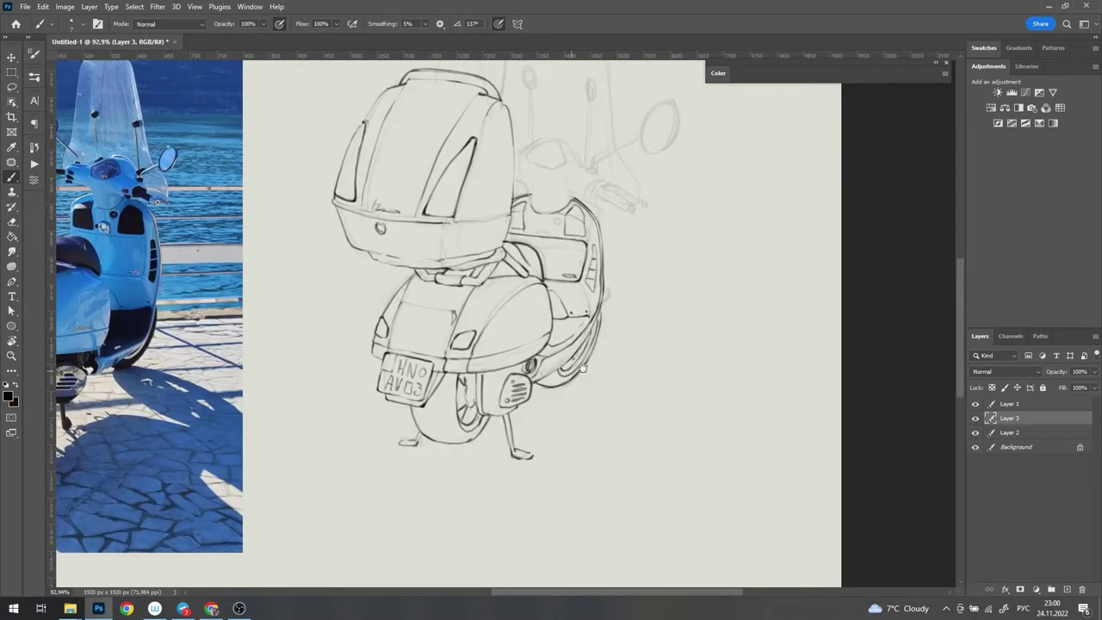
click(582, 368)
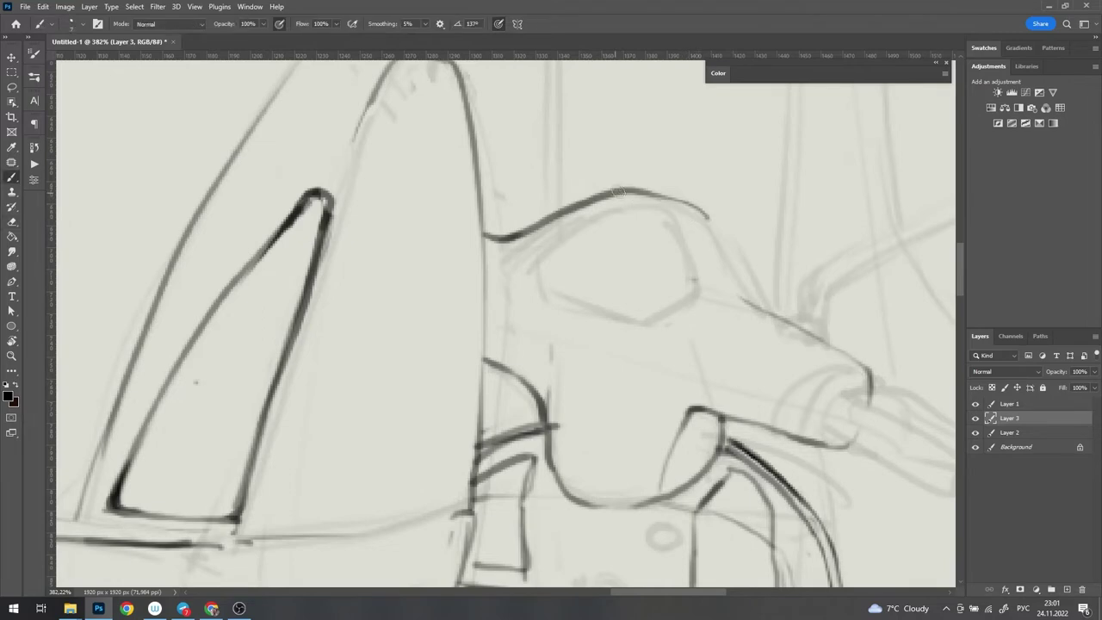
Step: Ink the headset's upper curve and the lower curve of the dial
drag(619, 191, 755, 303)
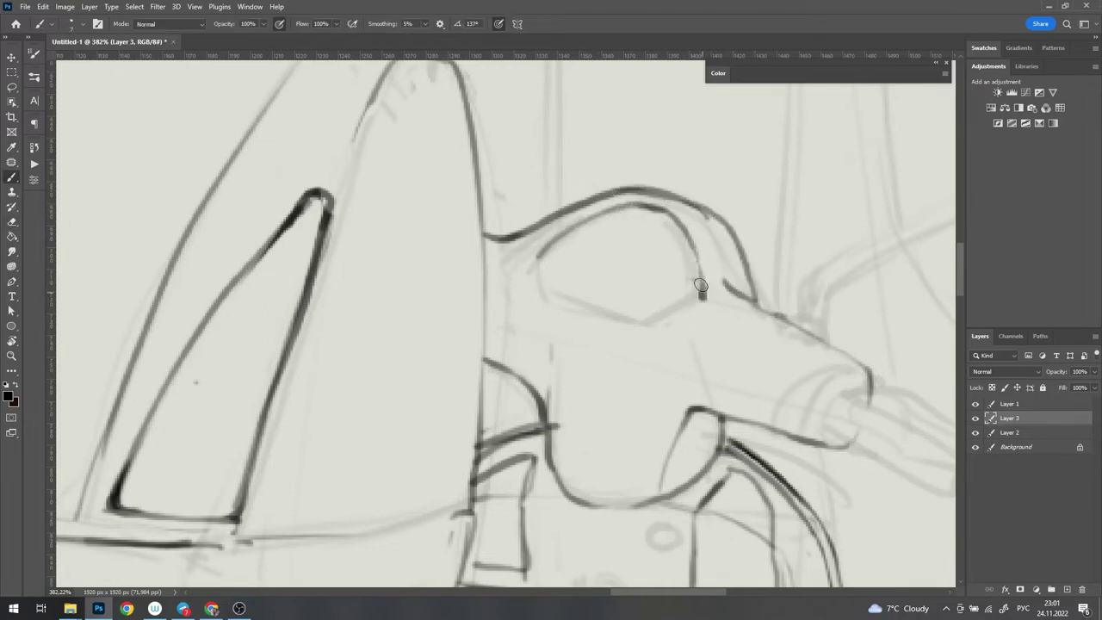
drag(622, 289, 705, 299)
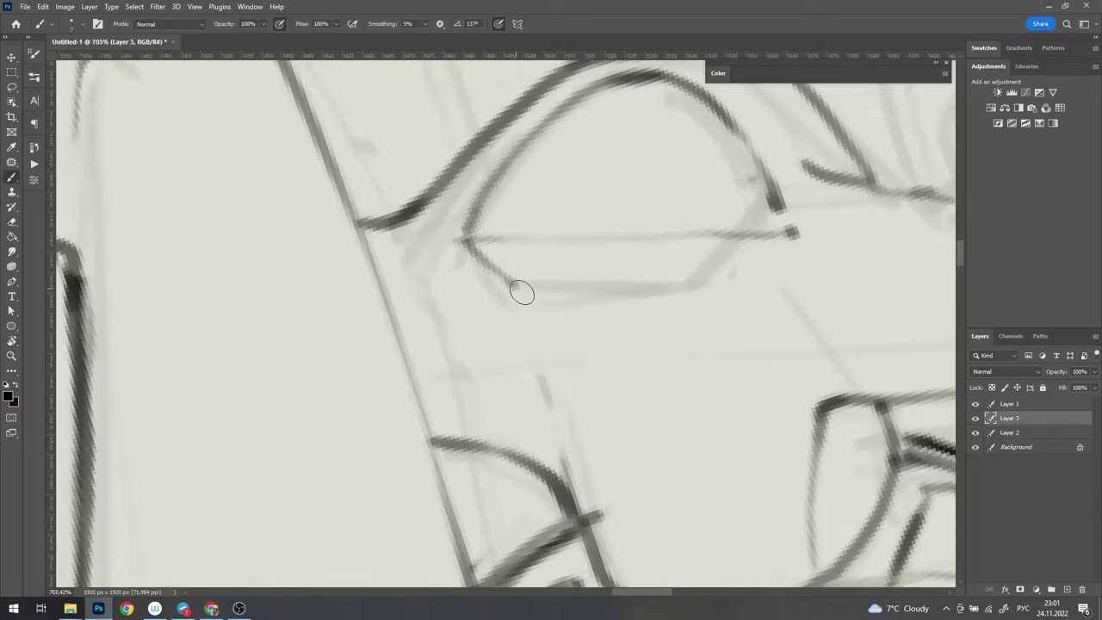
drag(519, 290, 744, 274)
key(e)
scroll(611, 229, down, 5)
scroll(709, 298, up, 4)
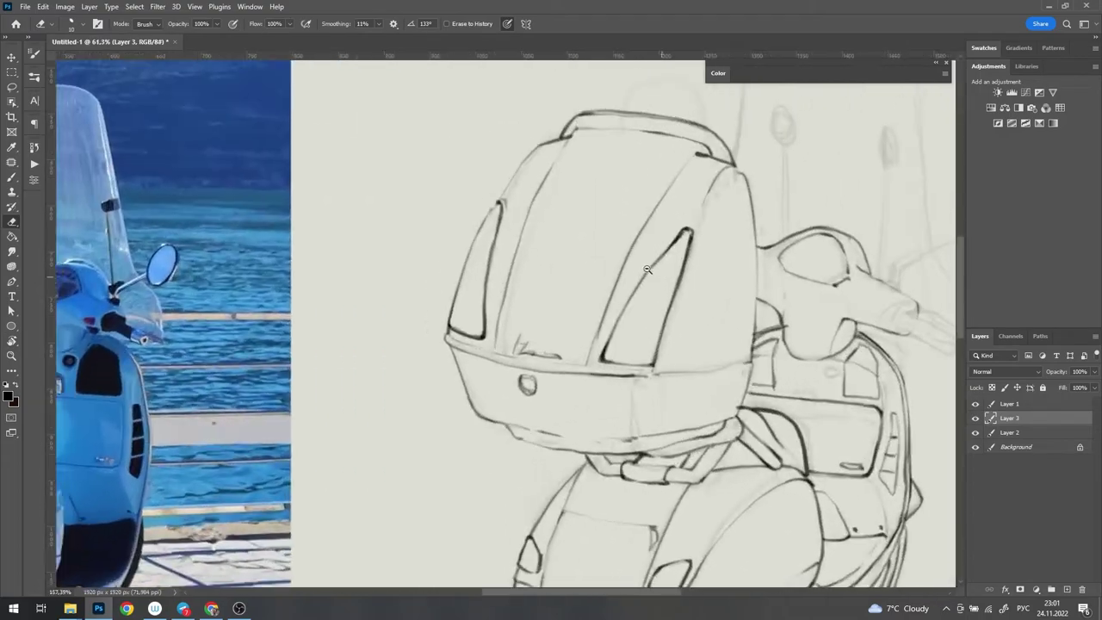
key(b)
scroll(709, 298, up, 4)
scroll(674, 285, up, 5)
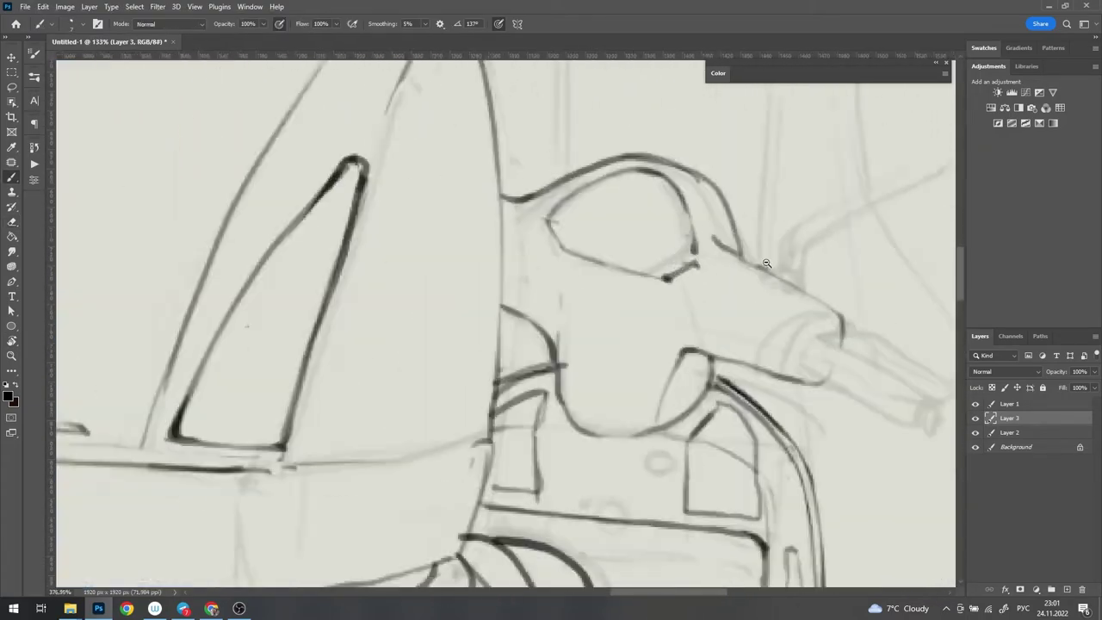
scroll(540, 231, down, 5)
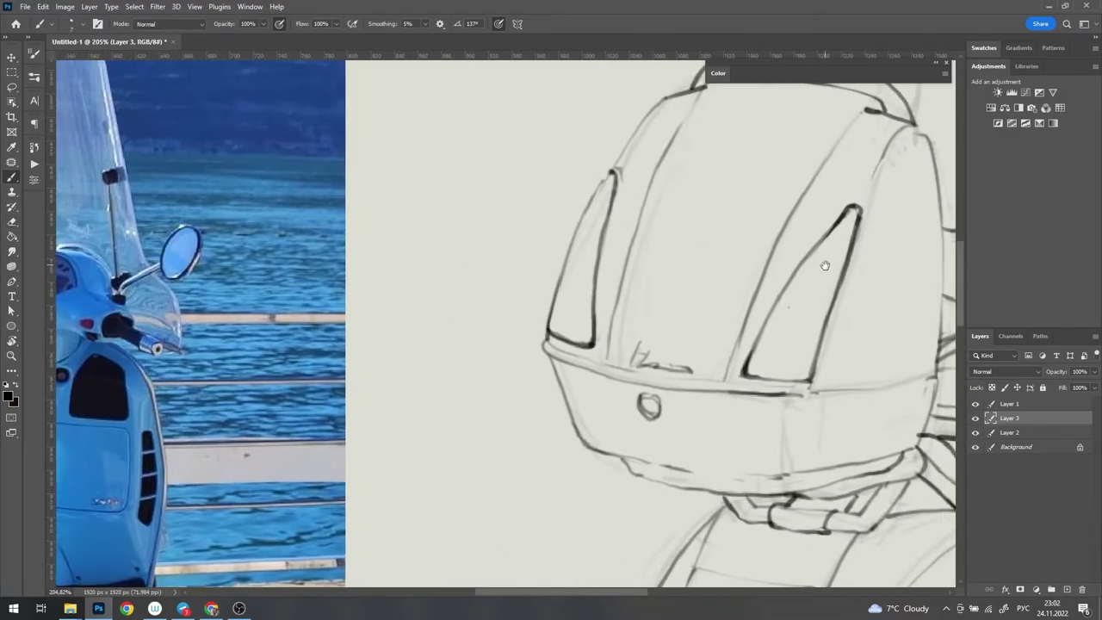
Step: Ink the dial's top-right edge and extend its inner line upward
drag(758, 249, 822, 253)
scroll(674, 172, up, 3)
scroll(674, 172, up, 3)
drag(674, 172, 693, 265)
drag(663, 177, 652, 209)
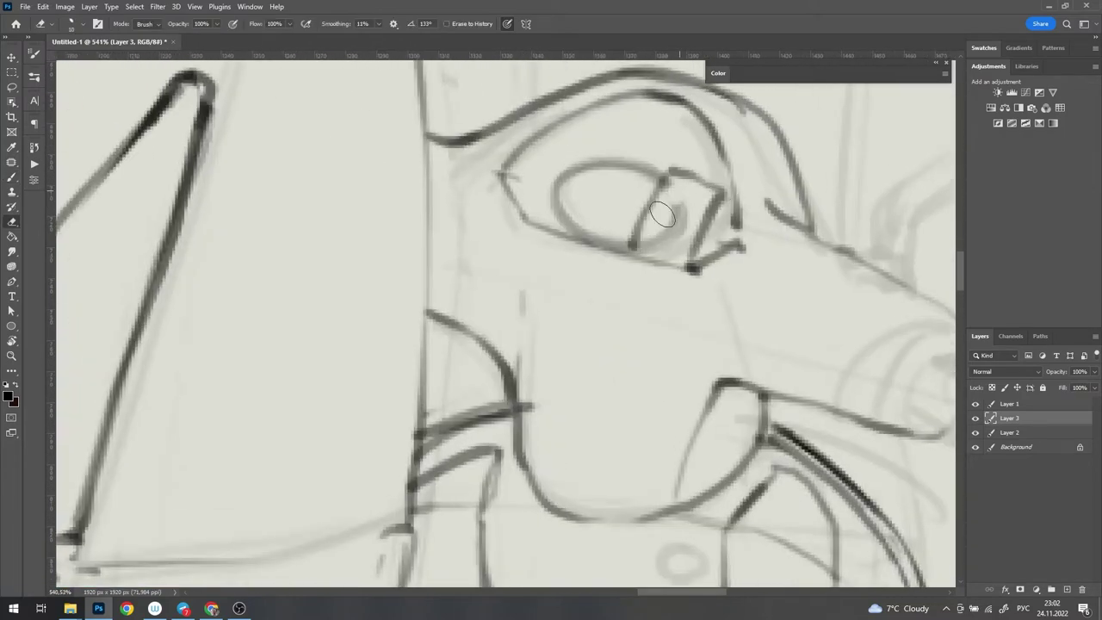
scroll(696, 150, down, 7)
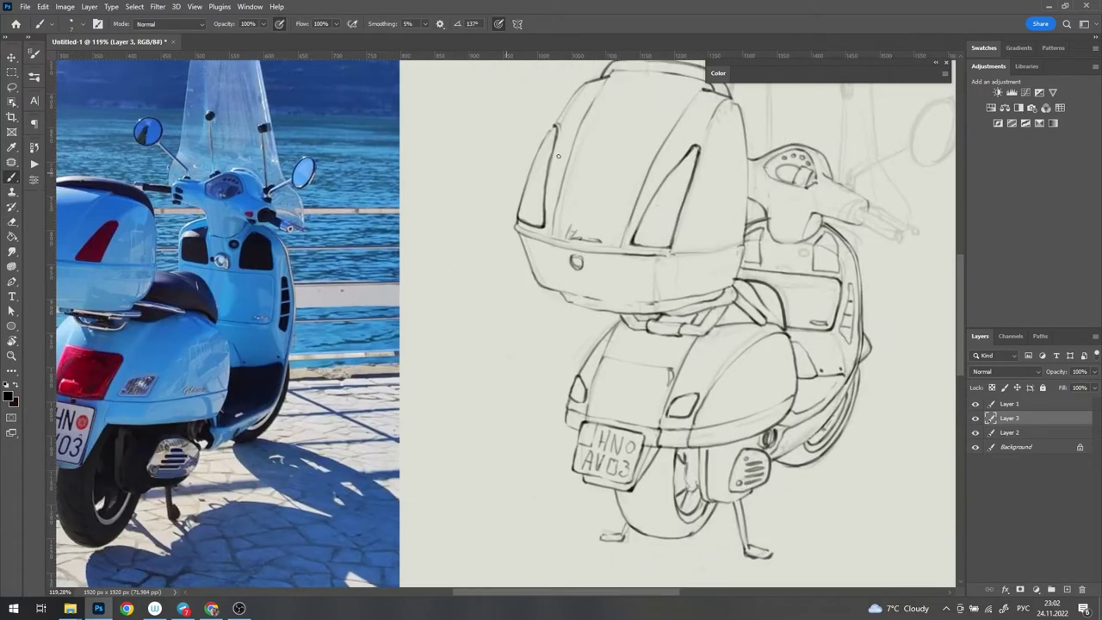
scroll(709, 168, up, 7)
scroll(615, 140, up, 3)
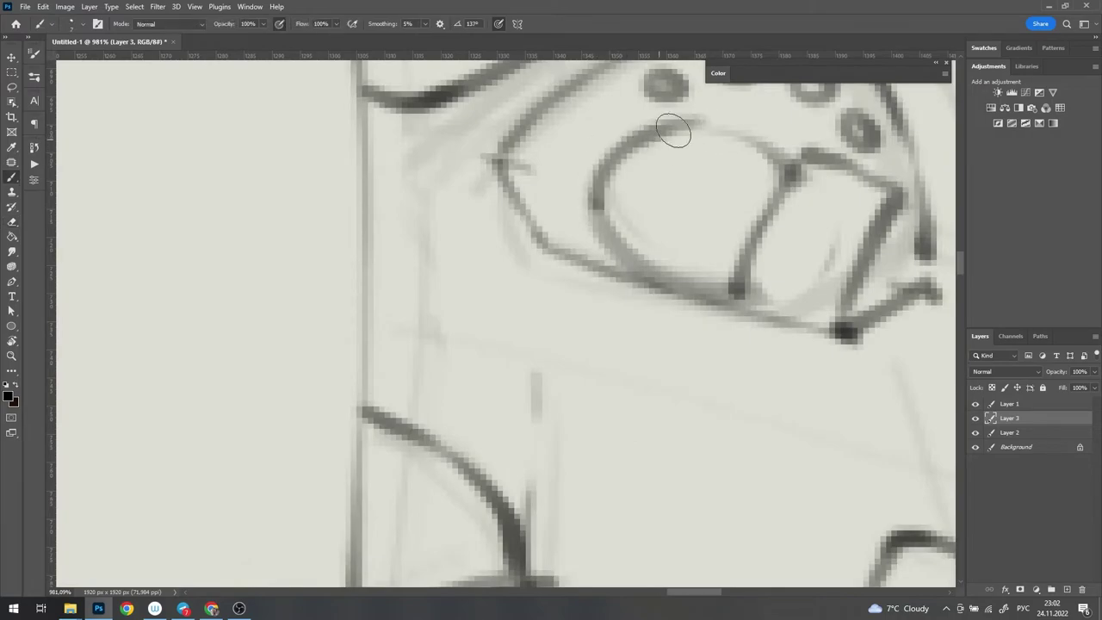
scroll(670, 215, down, 5)
scroll(638, 217, down, 3)
scroll(593, 223, up, 9)
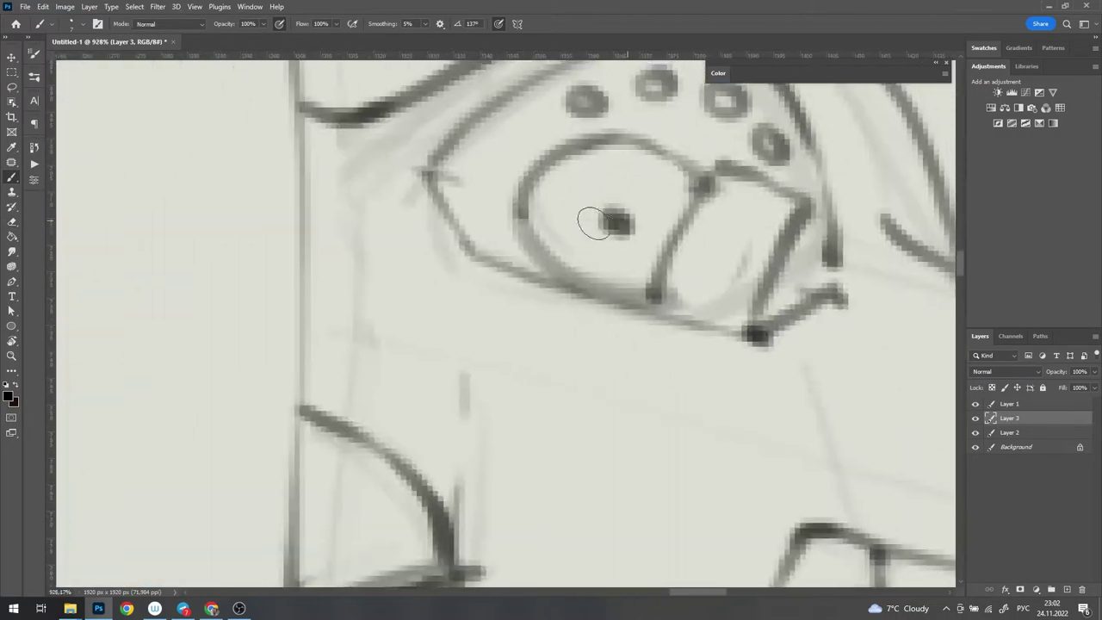
scroll(600, 210, down, 7)
scroll(524, 172, up, 7)
scroll(519, 212, down, 7)
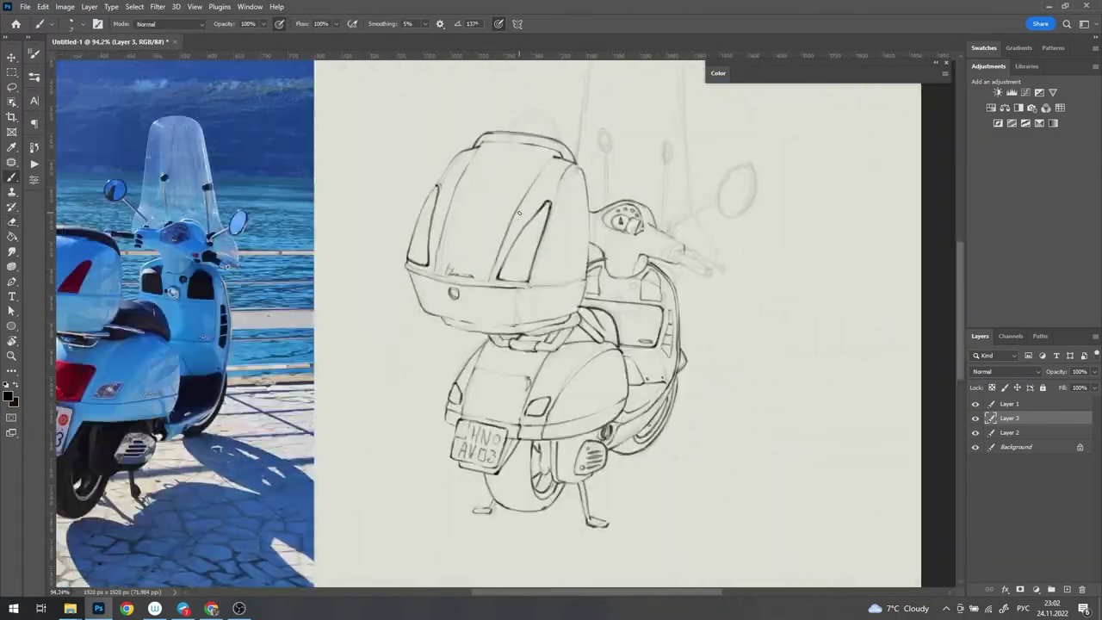
scroll(617, 302, up, 5)
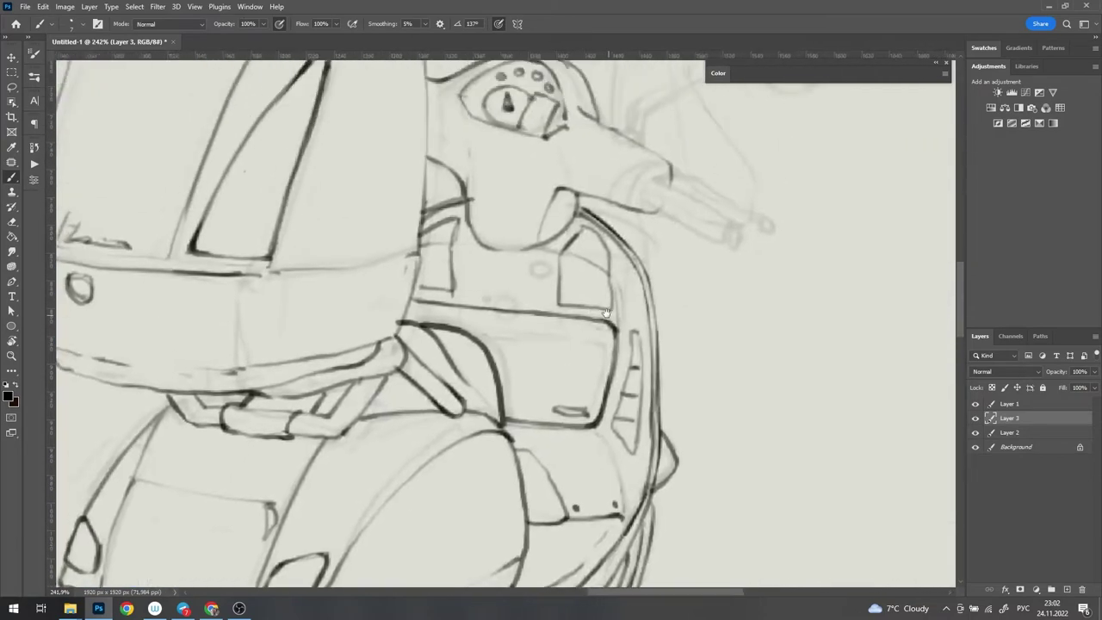
Step: Draw curved strokes around the grip opening, undoing the last one
scroll(611, 242, down, 5)
scroll(621, 246, up, 8)
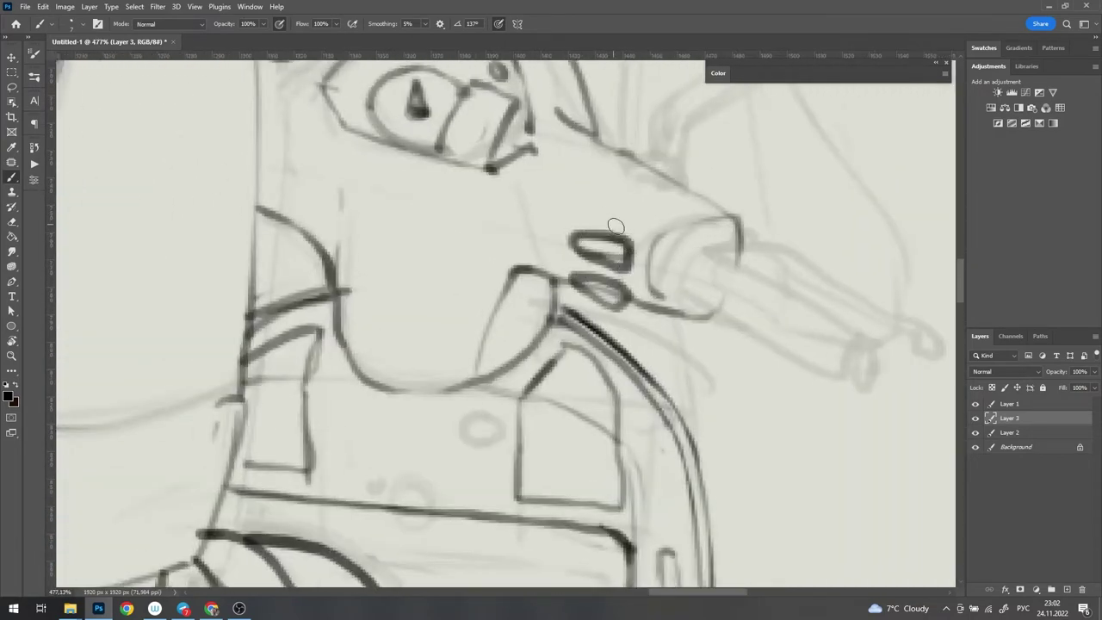
key(e)
scroll(621, 263, down, 5)
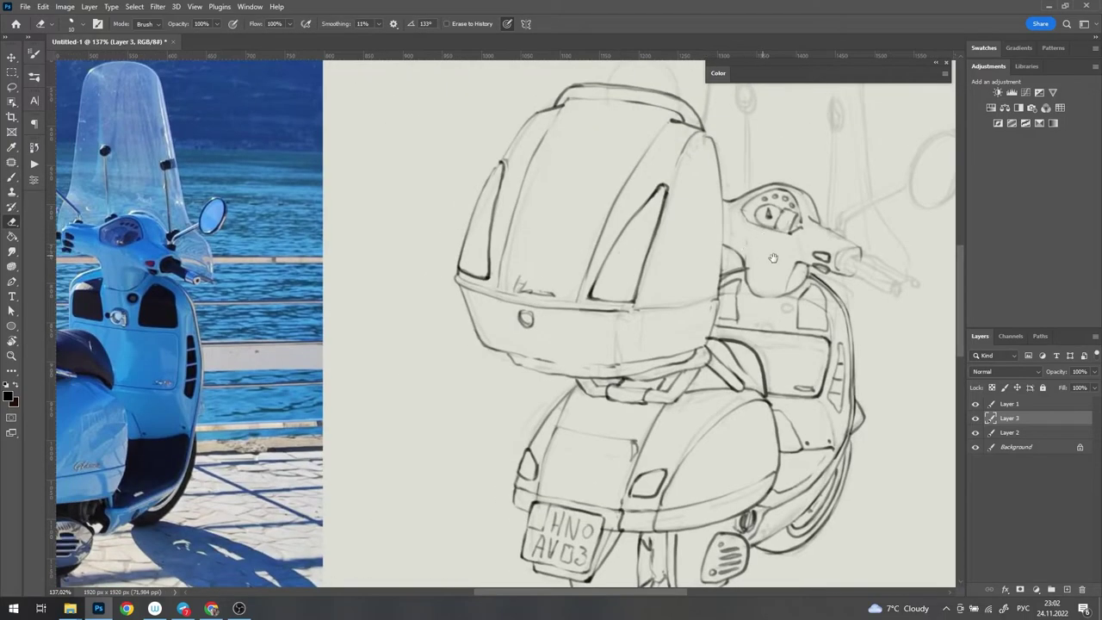
scroll(773, 257, up, 6)
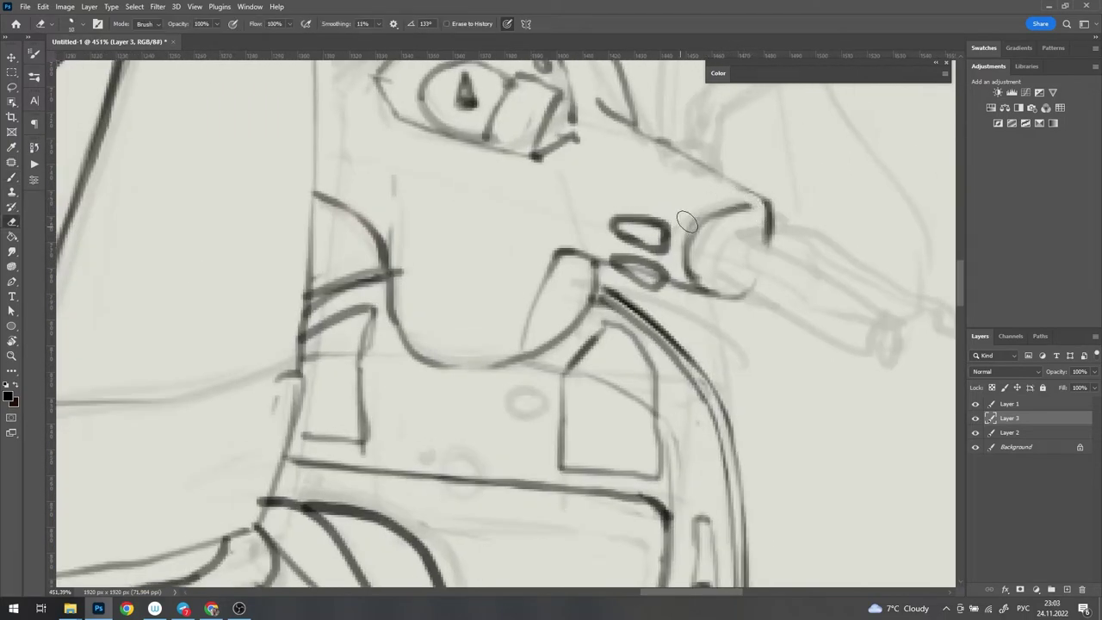
key(b)
mouse_move(754, 216)
mouse_down()
mouse_move(720, 234)
mouse_move(702, 278)
mouse_up()
scroll(732, 250, down, 4)
scroll(732, 241, up, 4)
drag(750, 211, 706, 263)
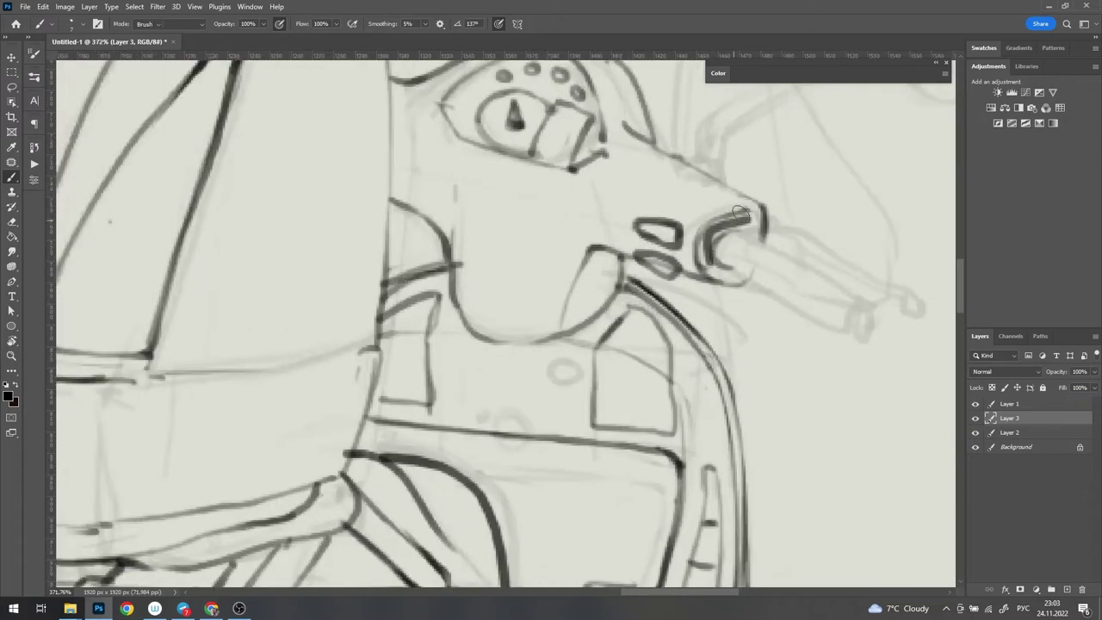
key(ctrl+z)
Step: Darken the grip opening and draw the grip's upper edge and end stroke
scroll(732, 212, up, 3)
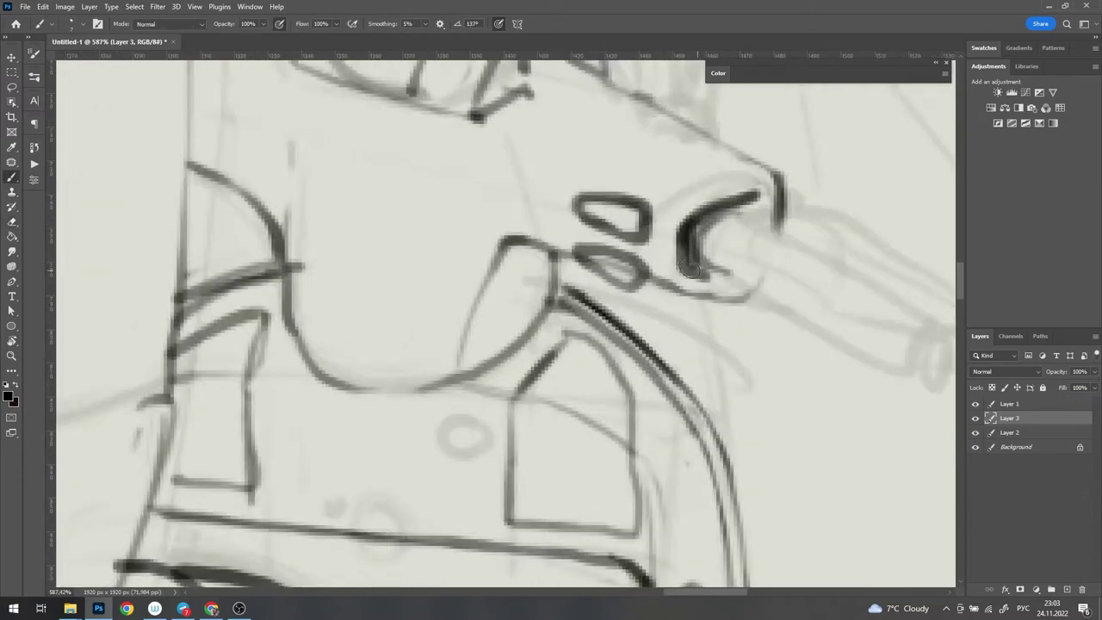
mouse_move(682, 225)
mouse_down()
mouse_move(741, 258)
mouse_move(762, 211)
mouse_move(770, 256)
mouse_up()
scroll(740, 242, down, 6)
scroll(767, 254, up, 4)
scroll(769, 256, down, 2)
scroll(498, 287, up, 4)
key(ctrl+z)
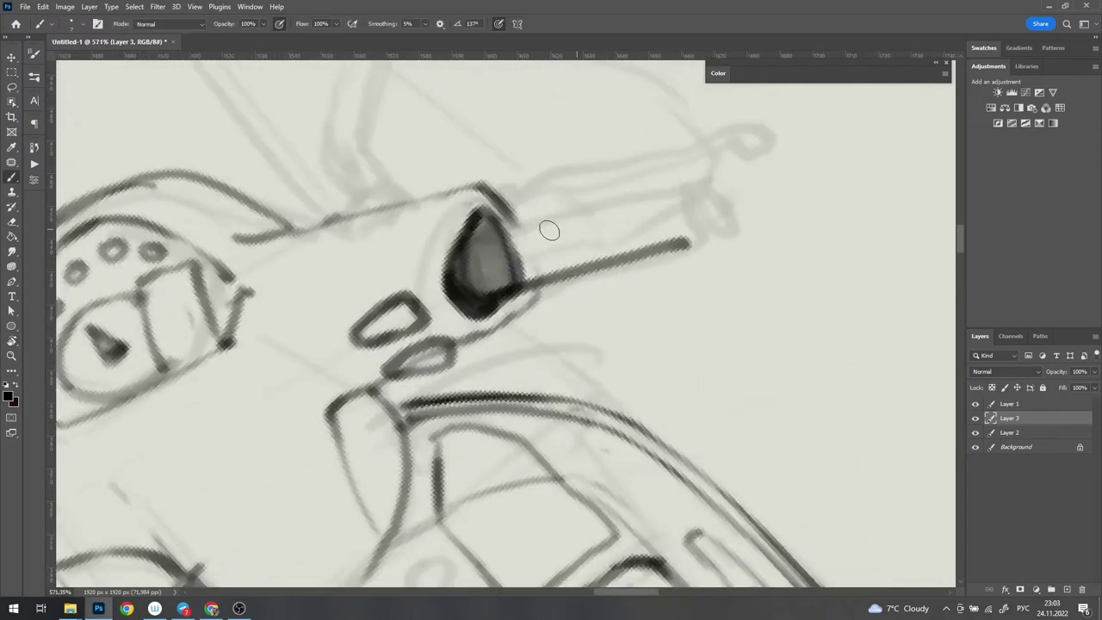
mouse_move(517, 215)
mouse_down()
mouse_move(694, 172)
mouse_move(737, 310)
mouse_up()
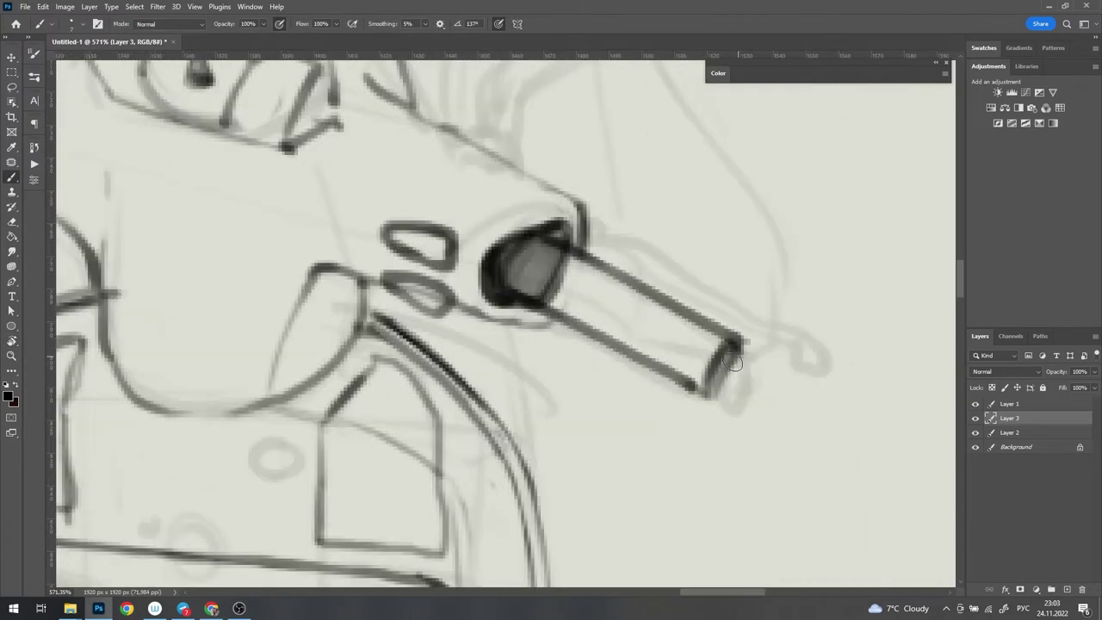
drag(735, 363, 732, 379)
scroll(732, 371, down, 3)
scroll(732, 370, down, 3)
scroll(497, 284, up, 1)
scroll(498, 283, up, 3)
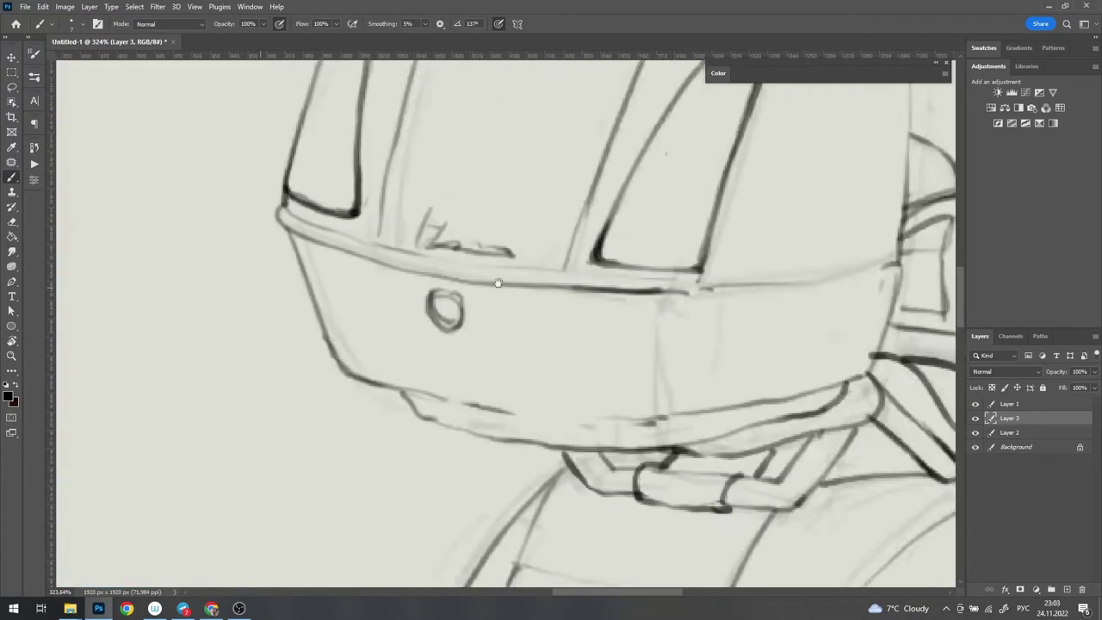
drag(498, 284, 413, 181)
scroll(676, 214, up, 3)
Step: Erase the grey fill inside the grip and draw its oval end cap
key(e)
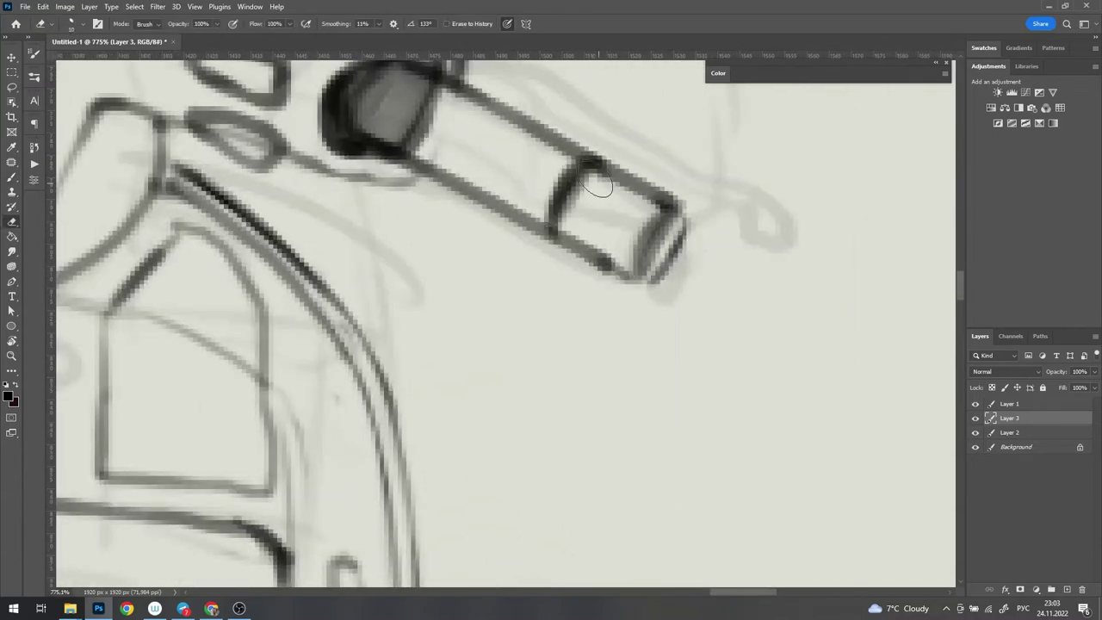
scroll(559, 243, down, 2)
scroll(558, 242, down, 2)
scroll(536, 257, up, 4)
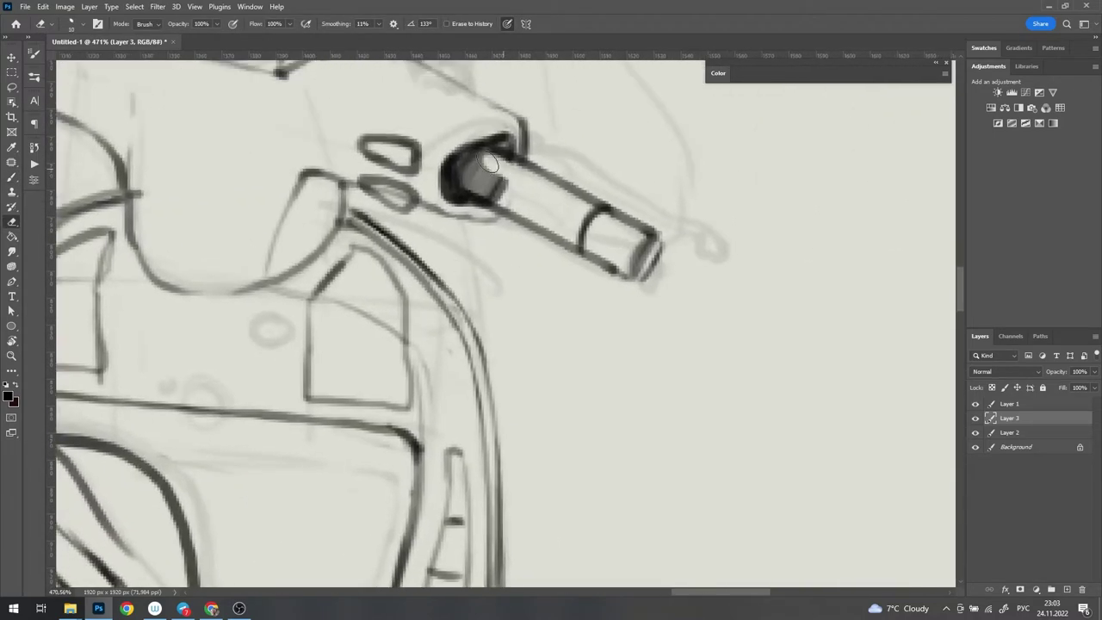
mouse_move(489, 164)
mouse_down()
mouse_move(498, 189)
mouse_move(587, 194)
mouse_up()
key(b)
drag(619, 239, 625, 261)
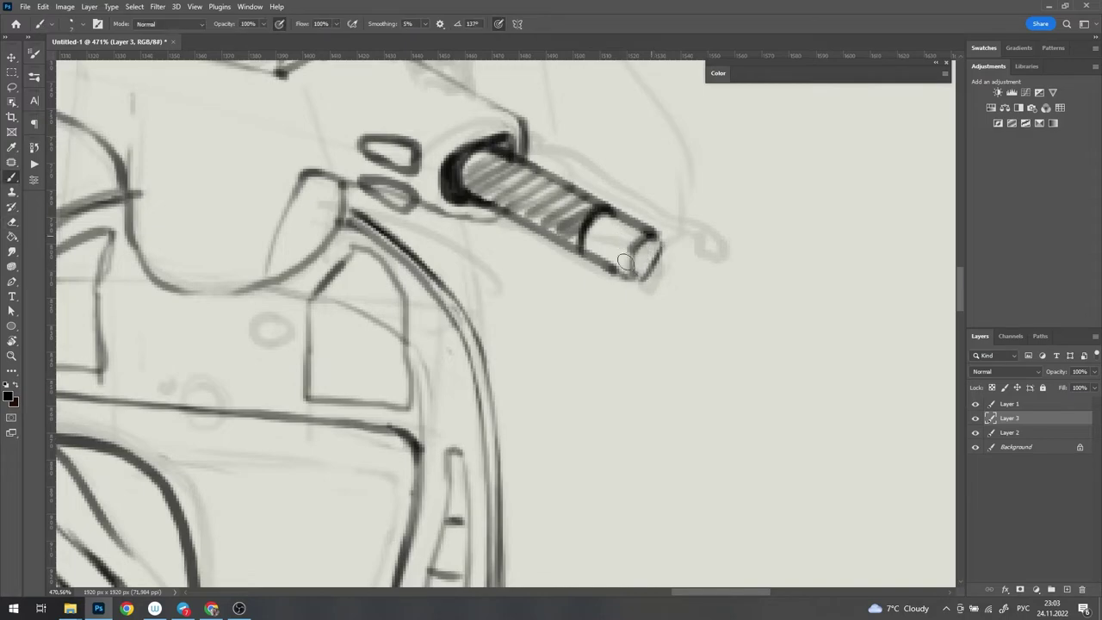
scroll(663, 254, down, 2)
scroll(663, 254, down, 2)
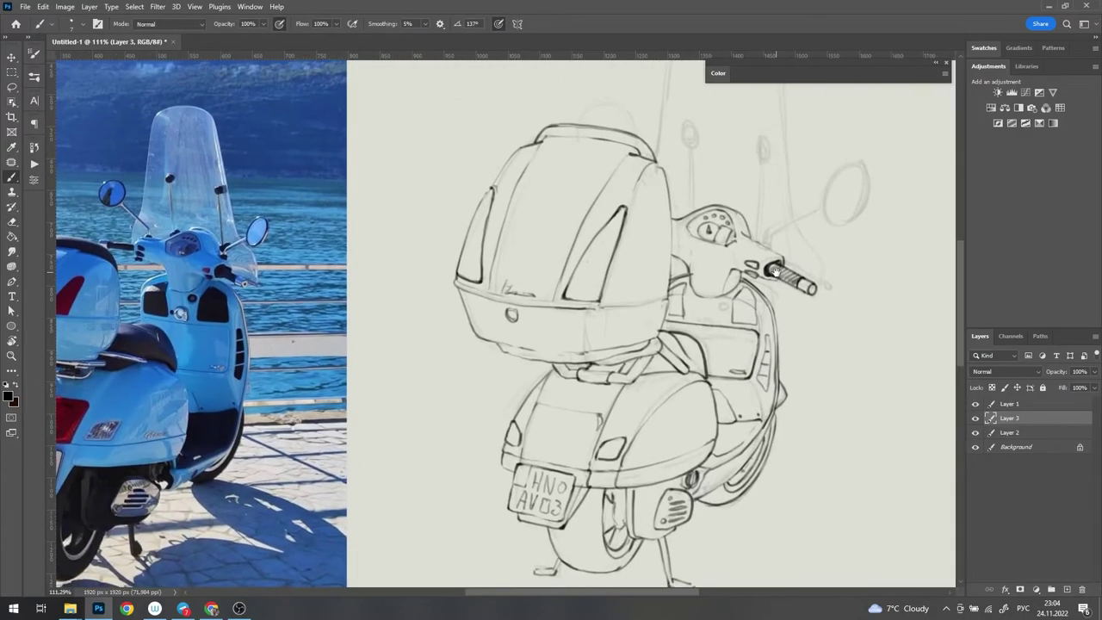
scroll(710, 291, up, 4)
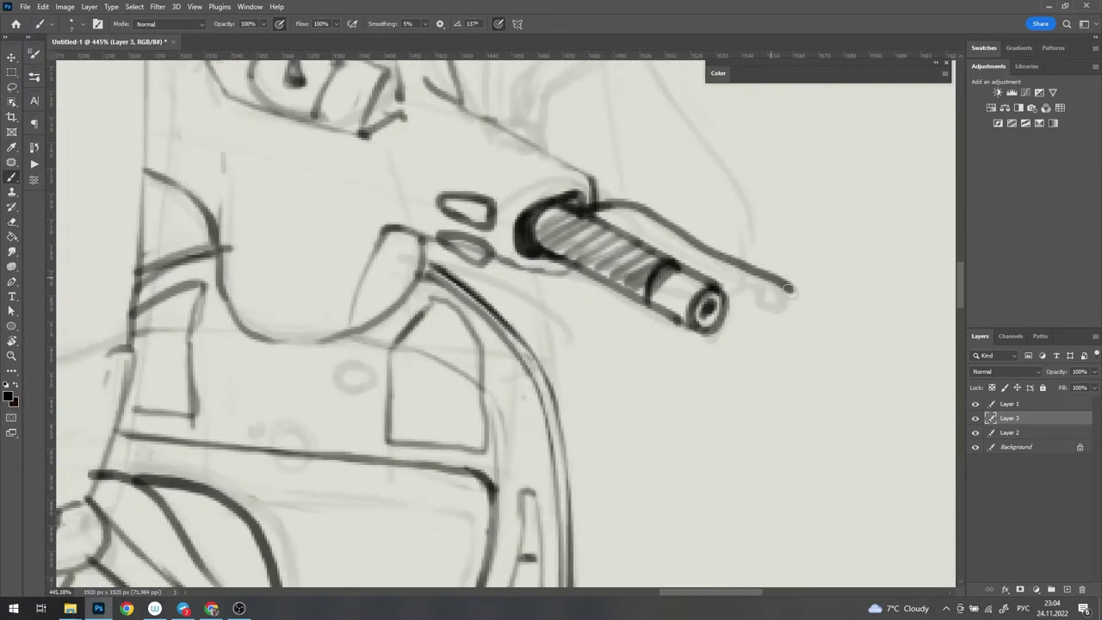
scroll(622, 218, up, 2)
scroll(647, 128, up, 3)
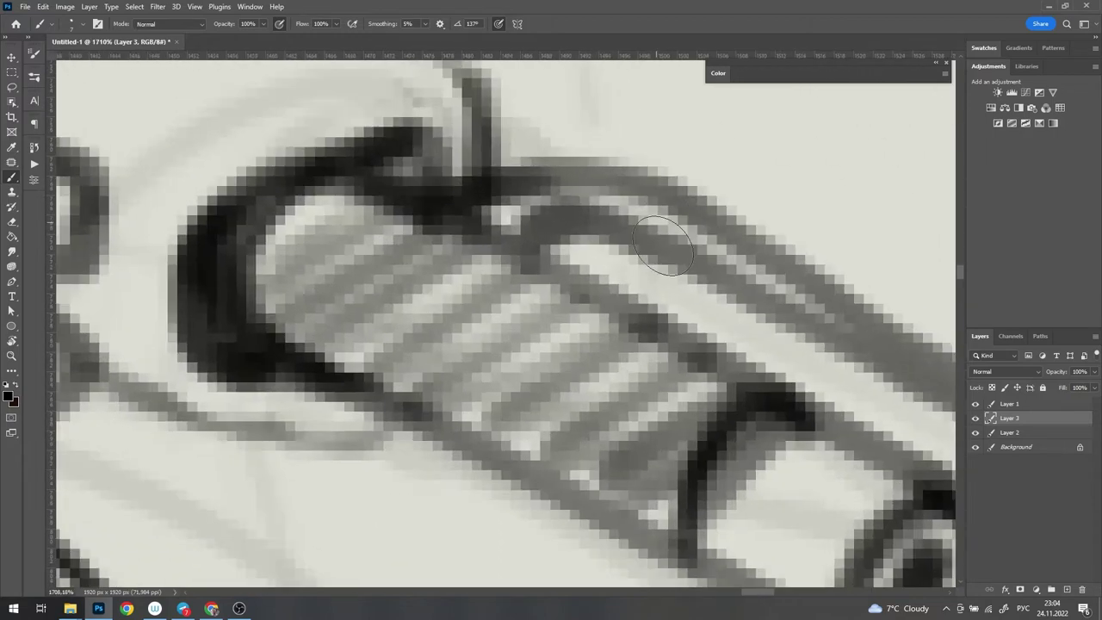
Step: Draw the brake lever alongside the grip
key(e)
scroll(603, 226, down, 6)
scroll(541, 200, down, 2)
drag(580, 187, 633, 200)
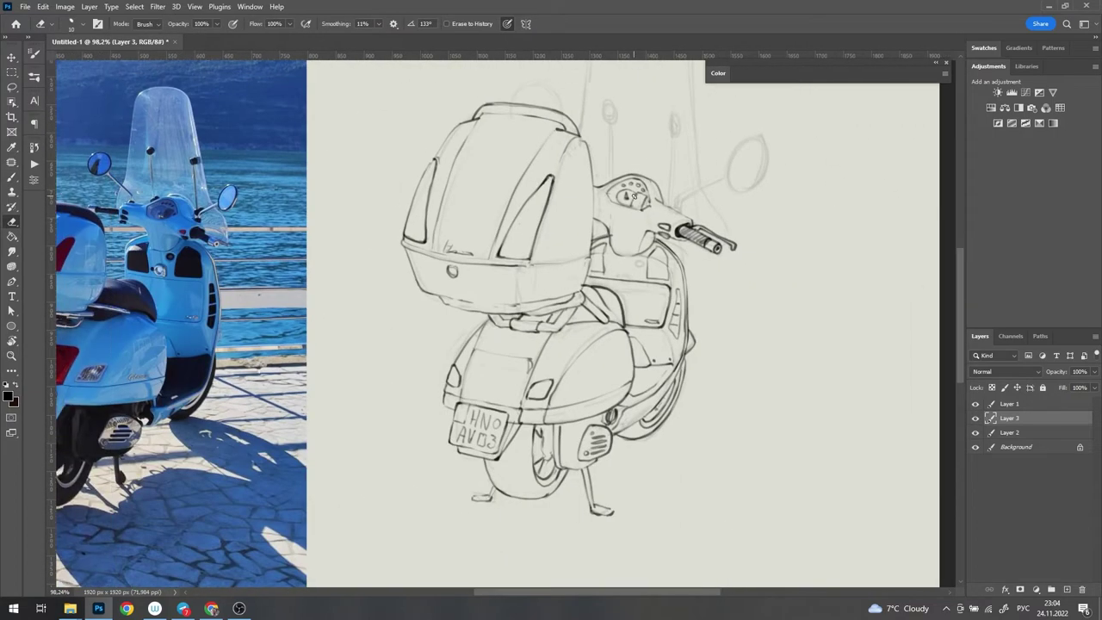
scroll(346, 212, up, 2)
scroll(724, 219, down, 1)
scroll(871, 191, up, 4)
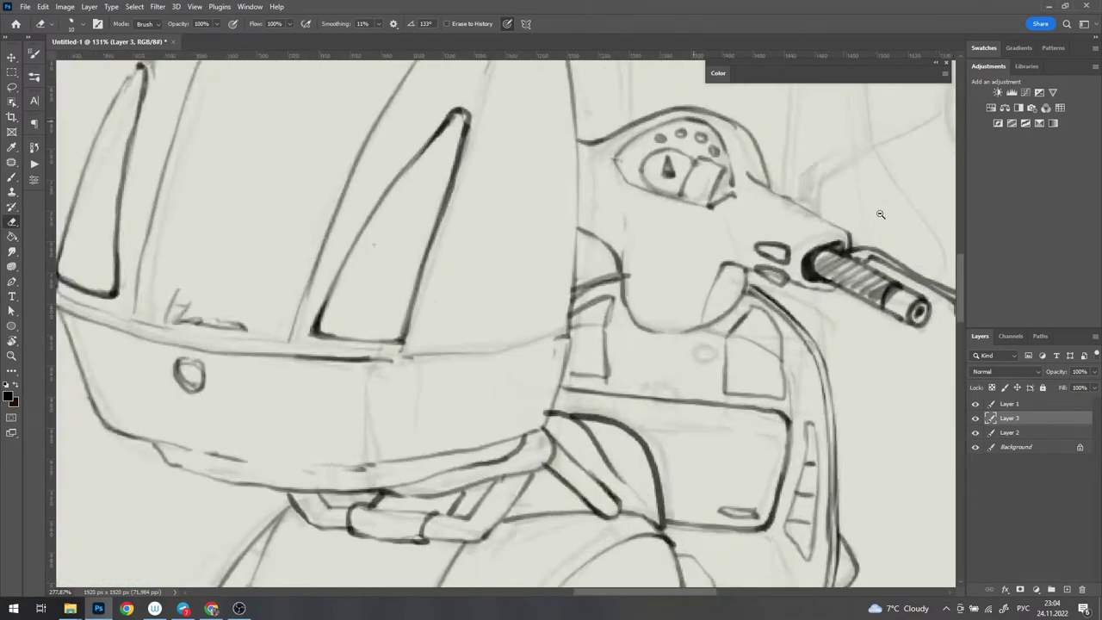
scroll(872, 191, down, 4)
scroll(252, 172, up, 3)
scroll(555, 228, up, 4)
key(b)
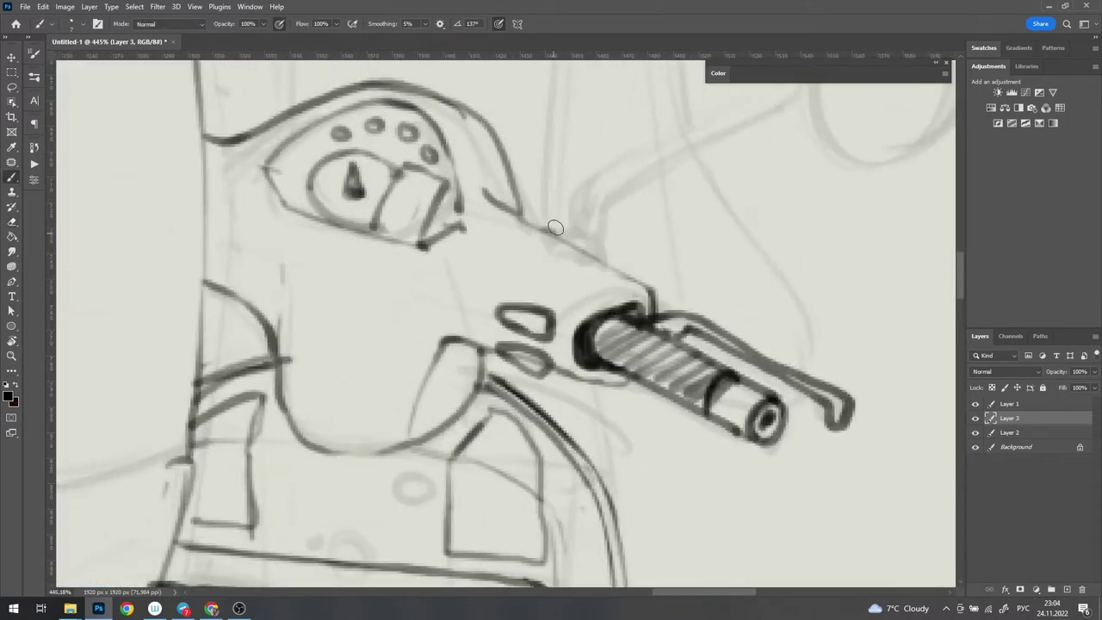
drag(550, 232, 608, 265)
mouse_move(557, 202)
mouse_down()
mouse_move(449, 311)
mouse_move(696, 185)
mouse_up()
scroll(477, 344, down, 5)
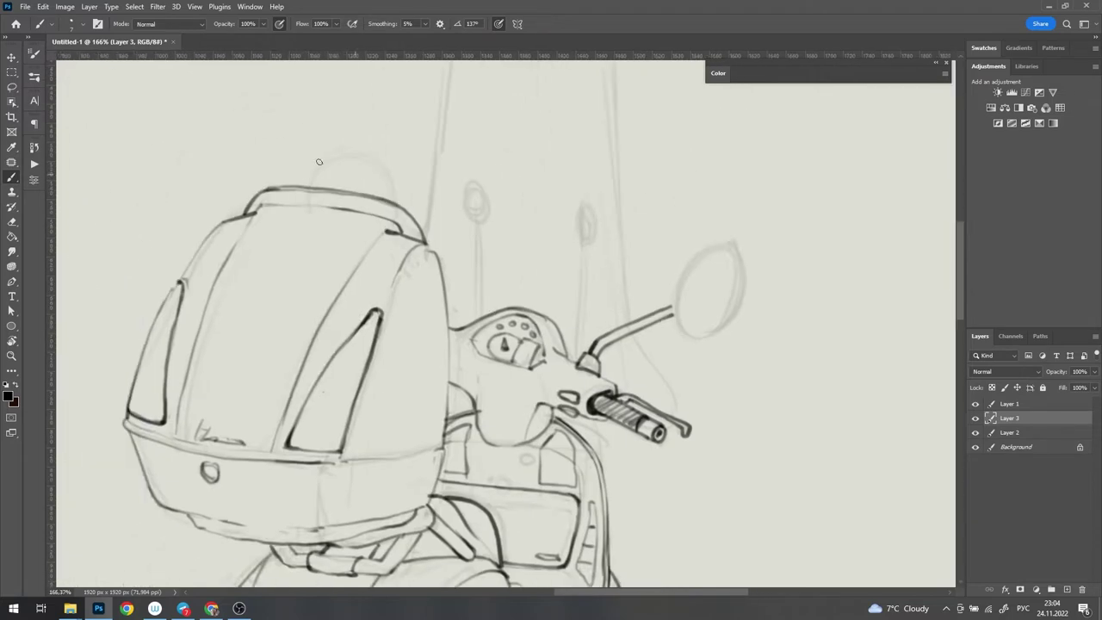
scroll(713, 282, up, 3)
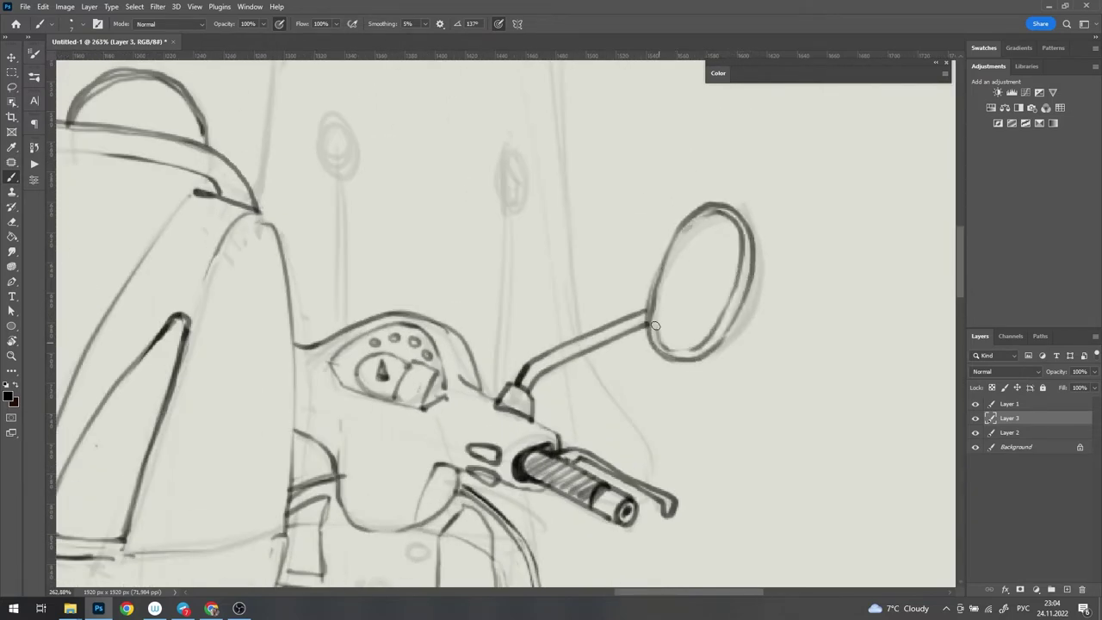
Step: Ink a stalk behind the dashboard and the left knob with its inner circle
scroll(655, 326, down, 3)
scroll(853, 285, up, 1)
scroll(689, 258, up, 3)
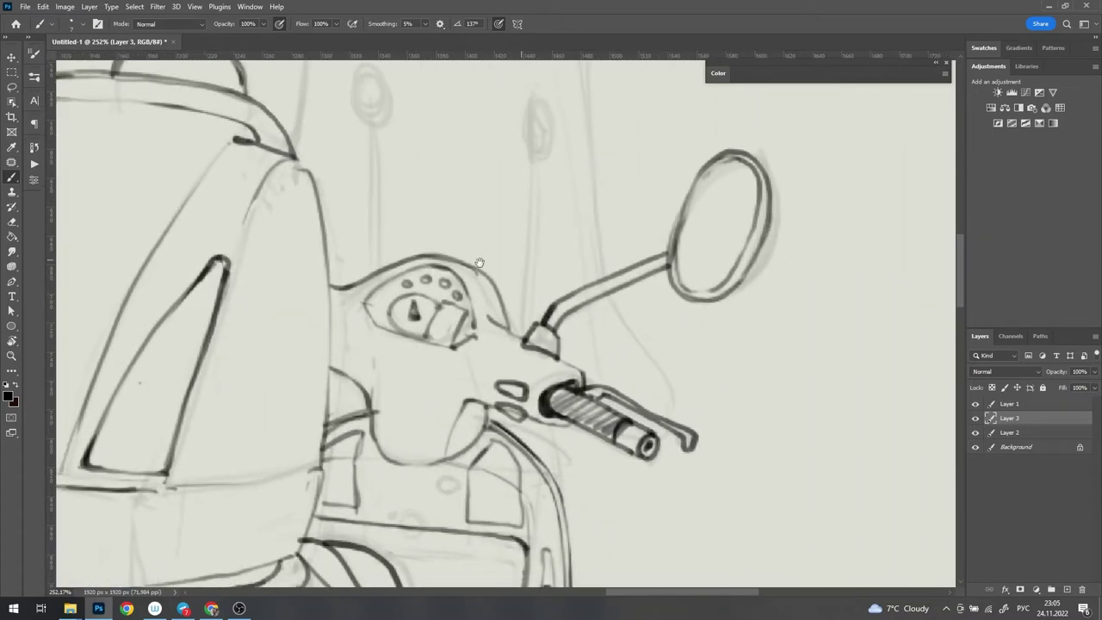
drag(480, 262, 507, 325)
drag(551, 396, 550, 328)
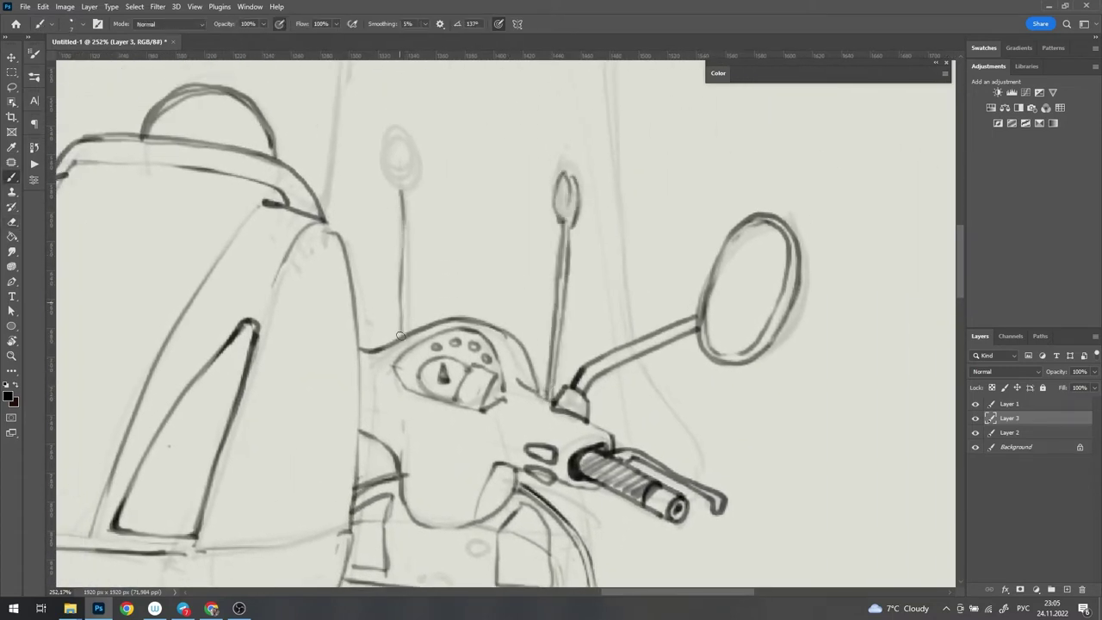
drag(381, 180, 383, 176)
scroll(383, 176, down, 2)
scroll(383, 177, down, 2)
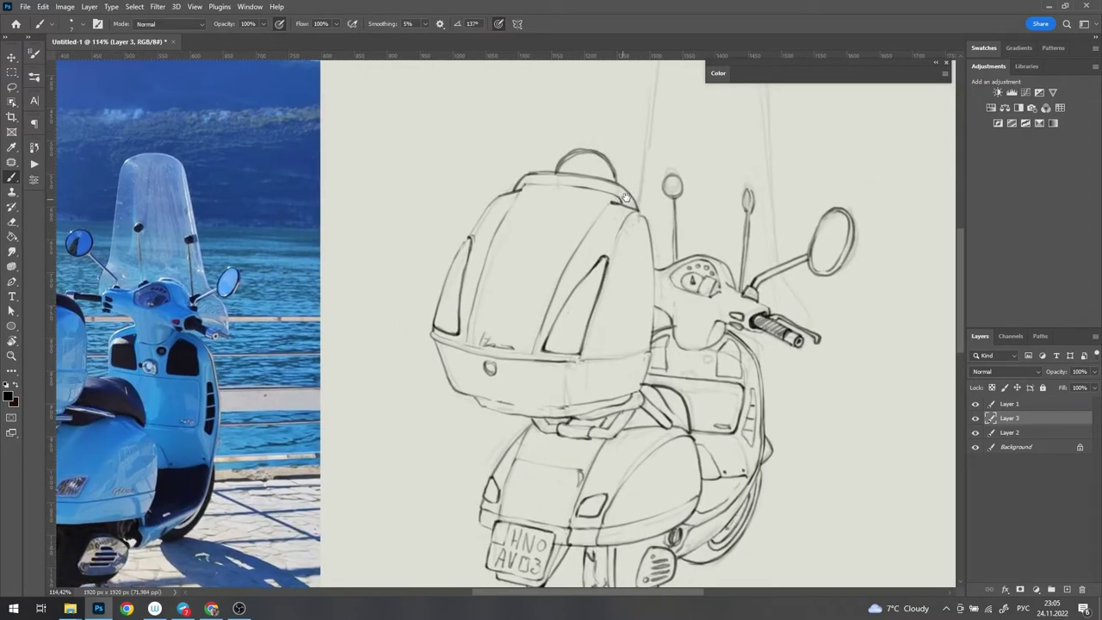
scroll(689, 198, up, 5)
scroll(718, 207, down, 1)
drag(724, 185, 717, 231)
scroll(718, 207, up, 1)
scroll(590, 200, up, 1)
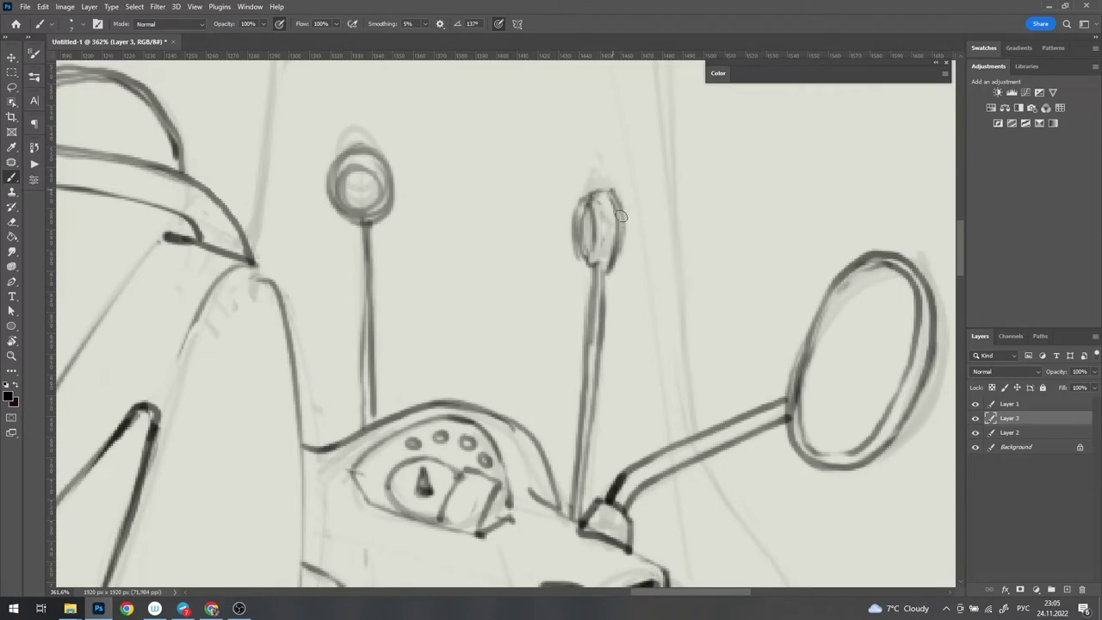
Step: Darken the right knob outline and ink the windscreen's top edge
drag(622, 216, 613, 263)
scroll(613, 263, down, 3)
scroll(435, 356, up, 3)
key(ctrl+z)
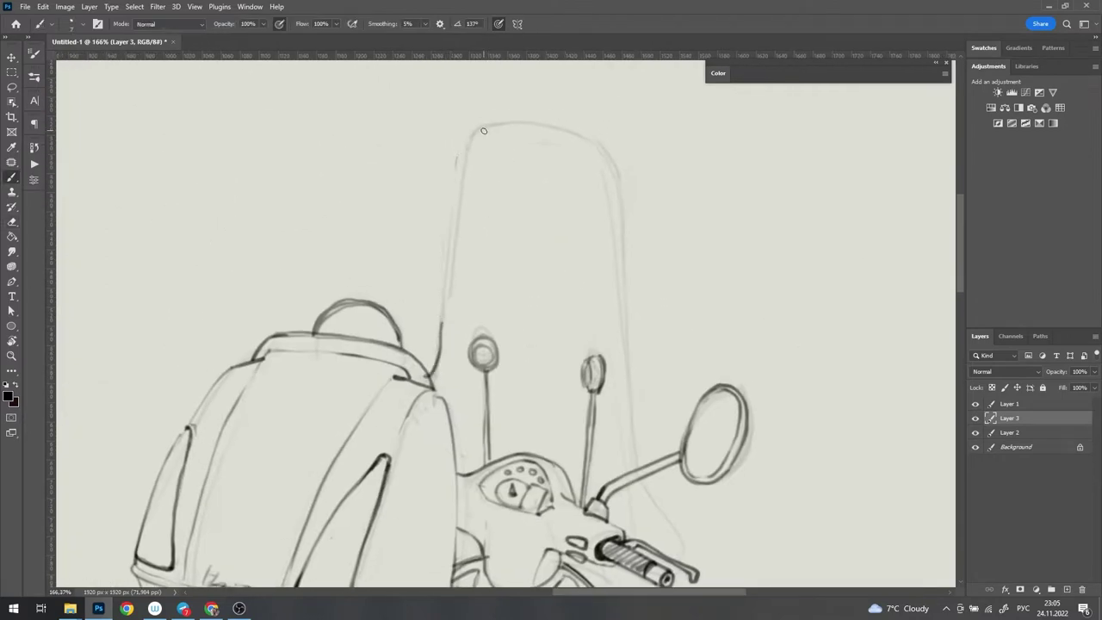
drag(479, 131, 611, 150)
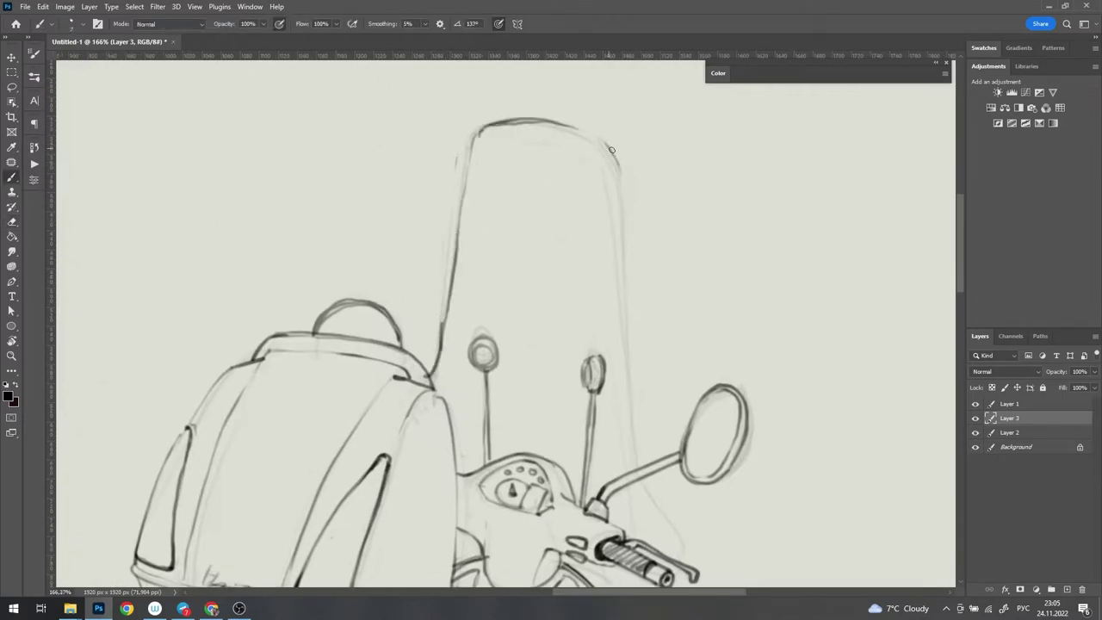
drag(678, 476, 605, 287)
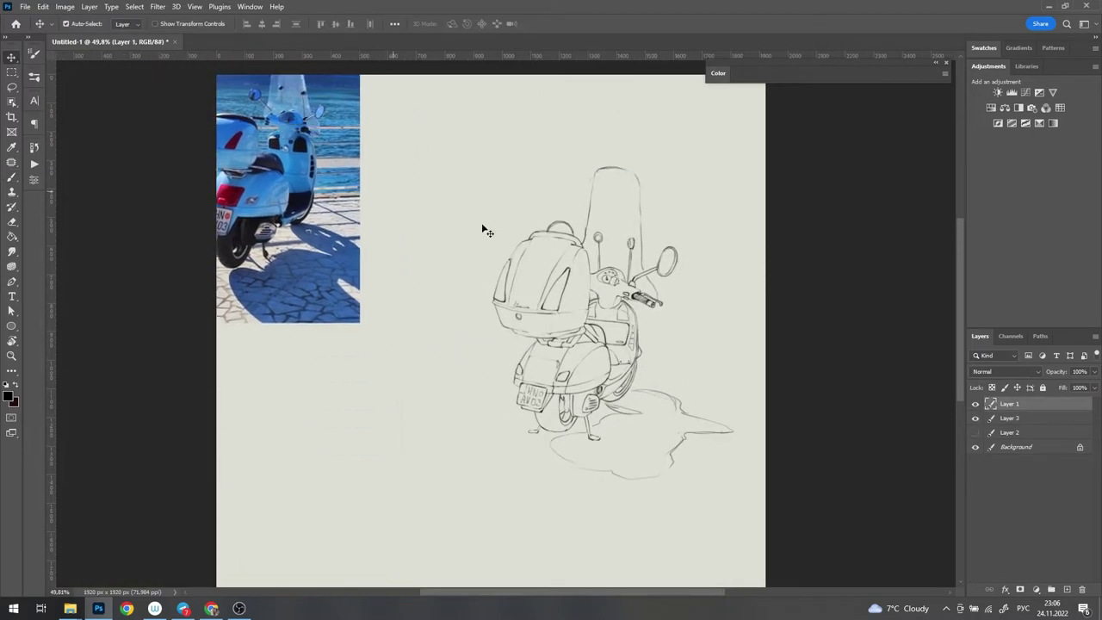
Step: Scale the drawing up, then save it to the computer as Untitled-1.psd, replacing the existing file
drag(637, 210, 629, 187)
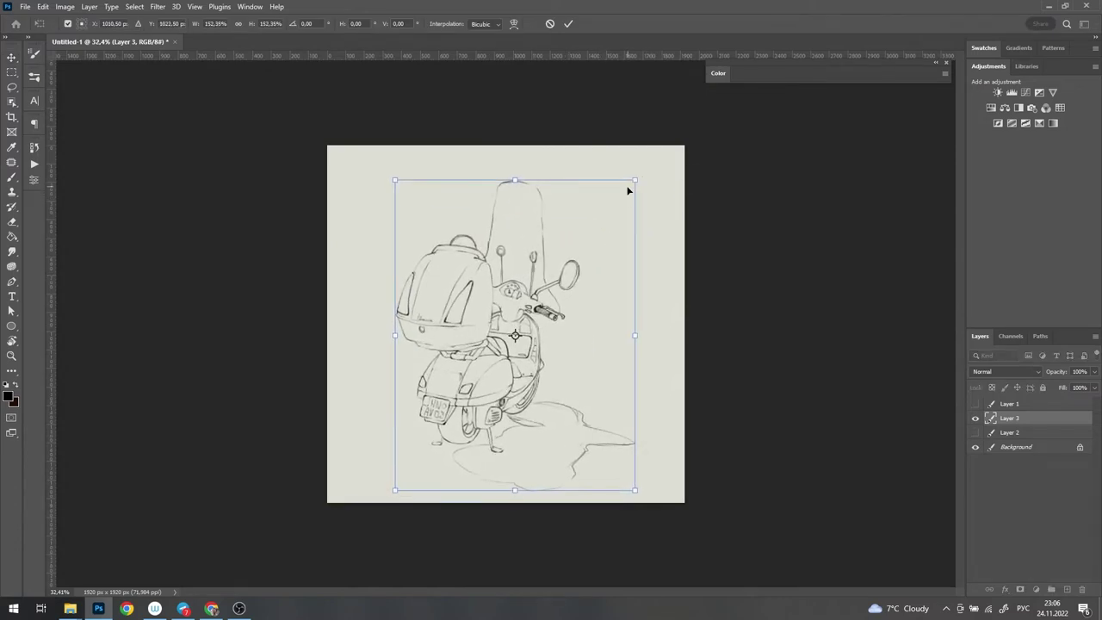
key(Return)
key(ctrl+s)
click(722, 470)
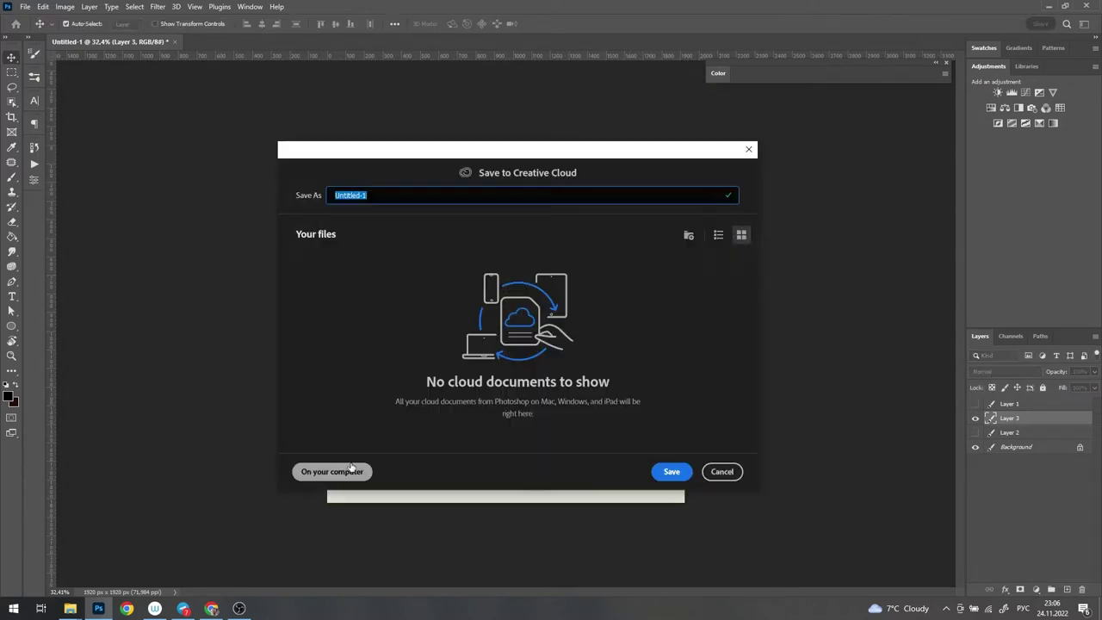
click(343, 464)
click(633, 32)
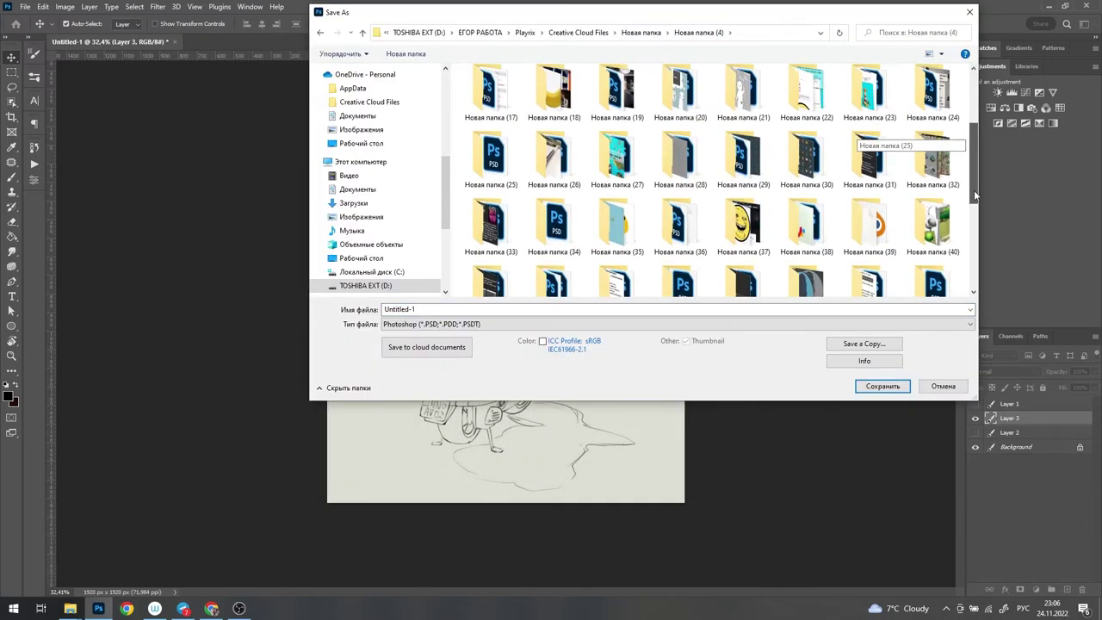
double_click(935, 197)
key(Return)
click(625, 304)
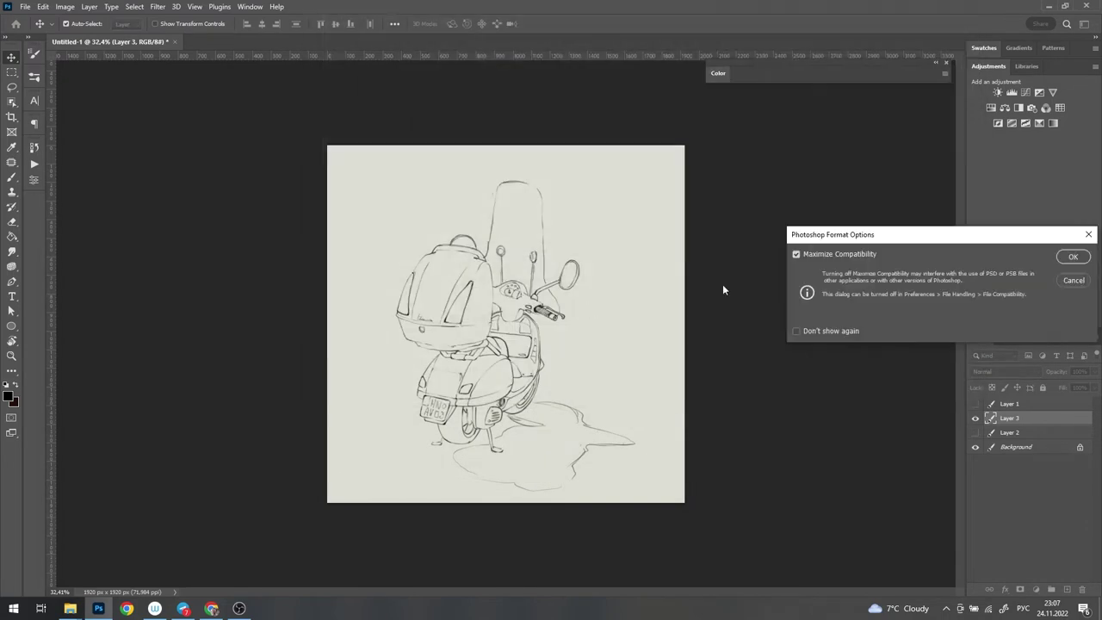
key(Return)
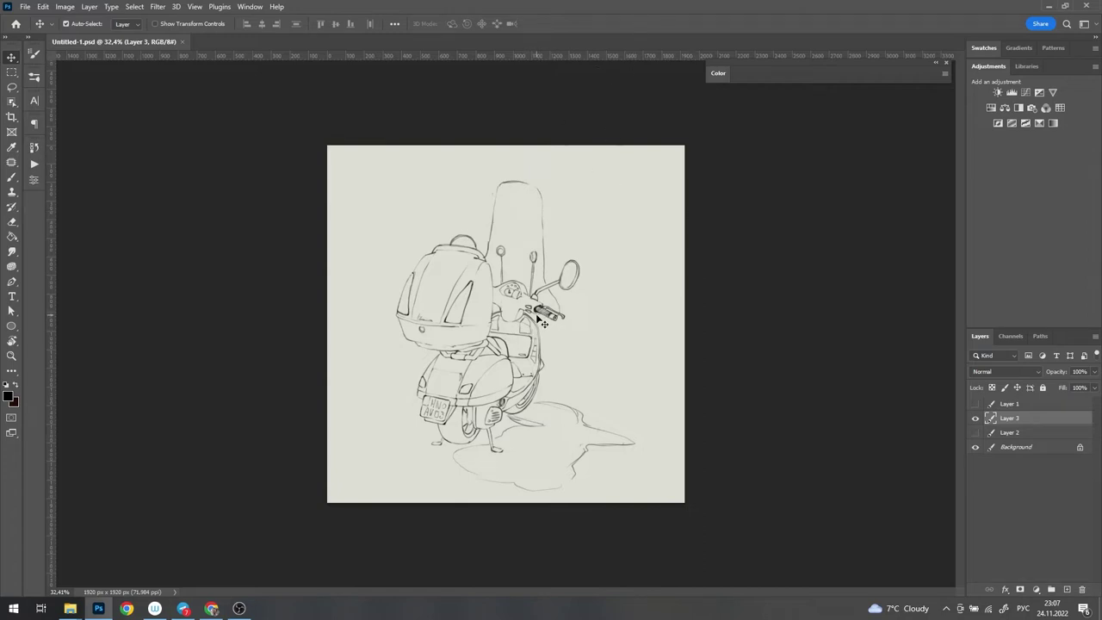
Step: Duplicate the reference photo and shrink the copy into the canvas's top-left corner
scroll(497, 345, up, 2)
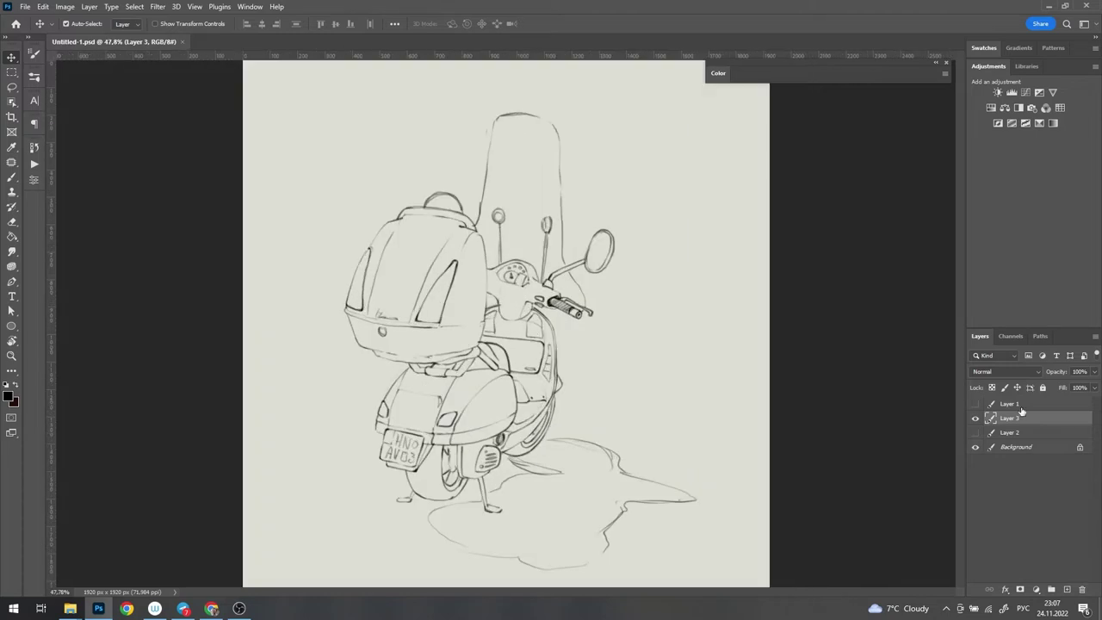
key(ctrl+j)
key(ctrl+t)
drag(383, 300, 336, 239)
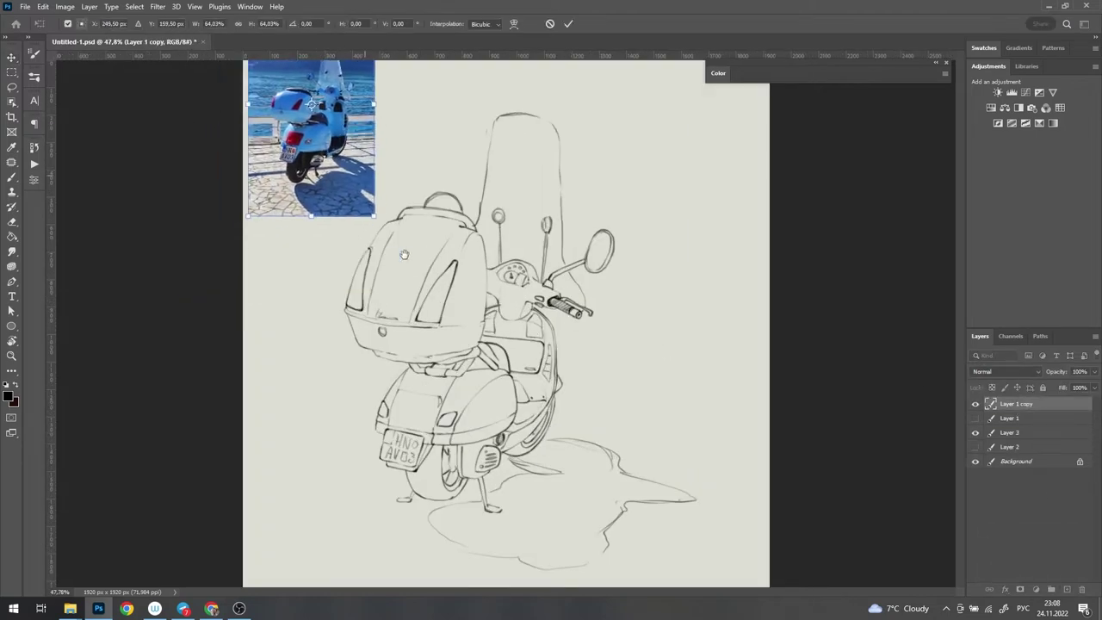
scroll(418, 206, down, 2)
key(Return)
scroll(412, 215, up, 3)
scroll(635, 284, down, 1)
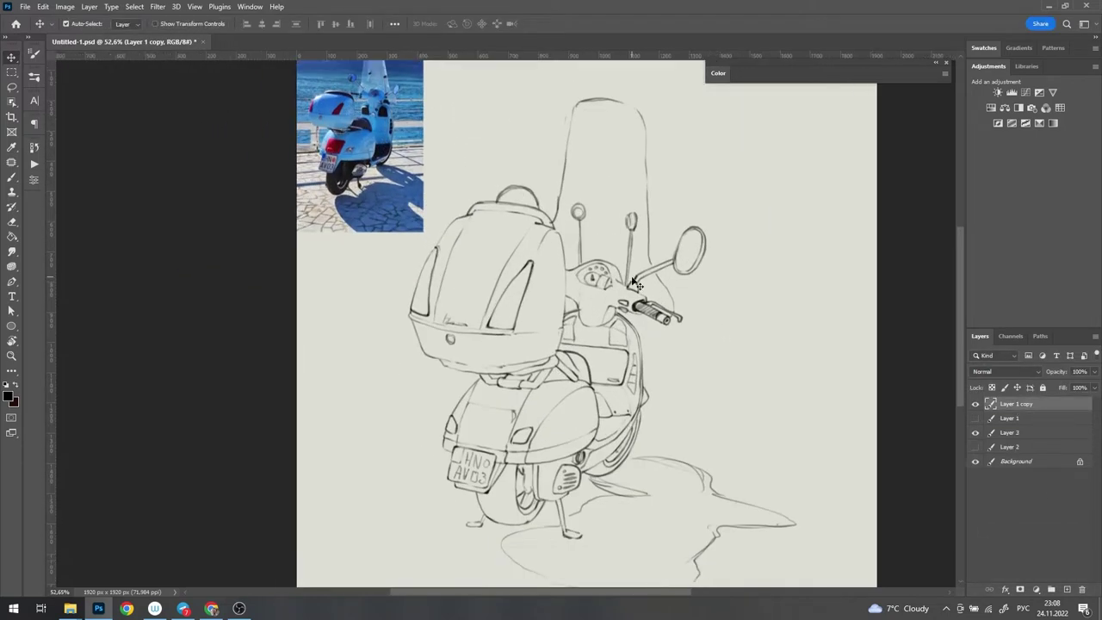
Step: With Layer 2 selected, pick a mid blue and brush it over the top case
click(1037, 448)
key(b)
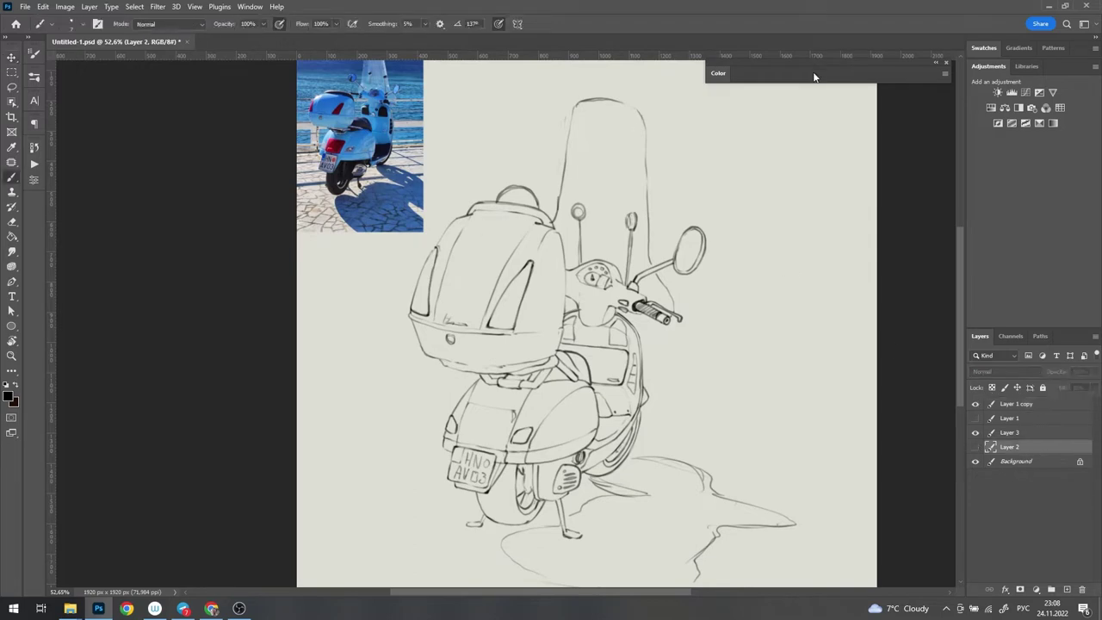
click(819, 76)
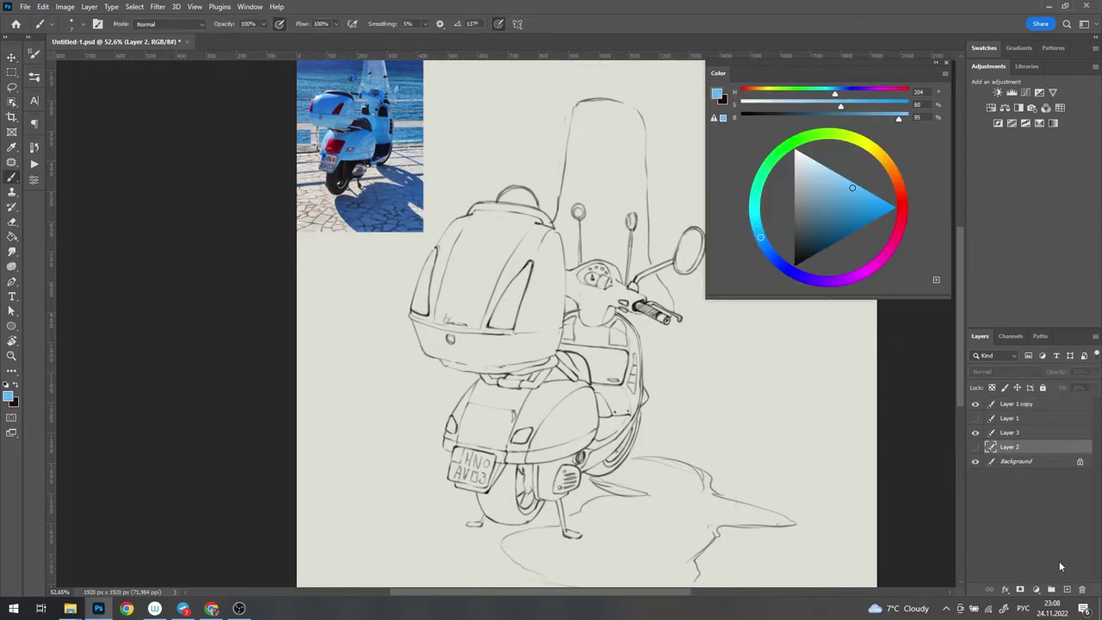
scroll(482, 276, up, 2)
mouse_move(474, 235)
mouse_down()
mouse_move(495, 297)
mouse_move(551, 362)
mouse_up()
scroll(500, 362, up, 2)
drag(482, 259, 517, 405)
drag(447, 258, 491, 413)
Step: Paint blue along the top case's upper edge
scroll(491, 411, up, 2)
right_click(381, 285)
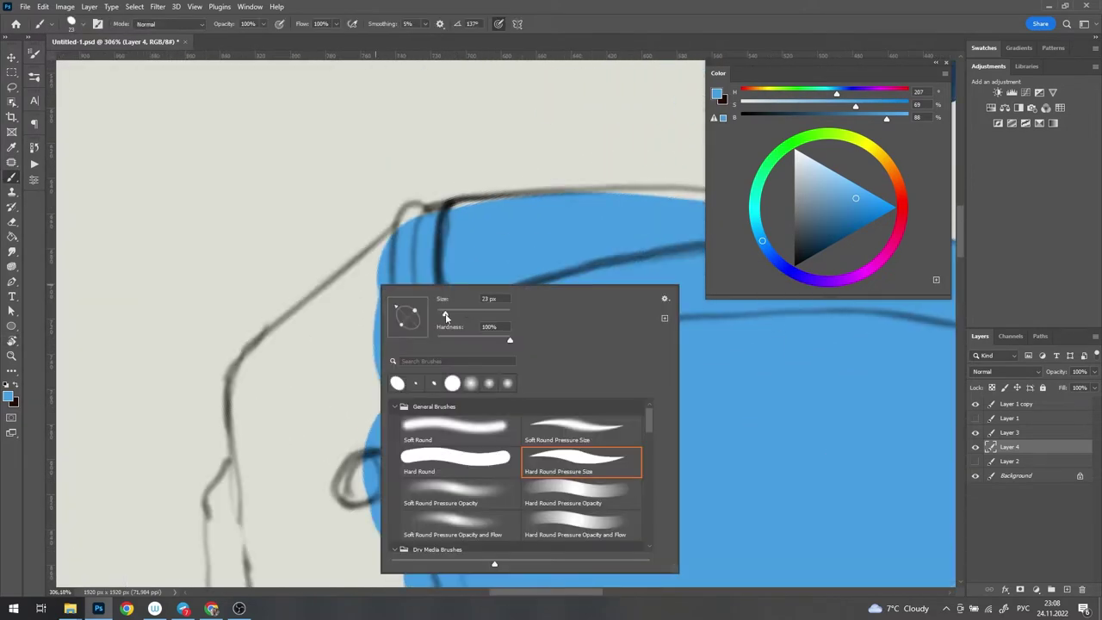
key(Escape)
scroll(430, 302, up, 2)
drag(431, 344, 593, 167)
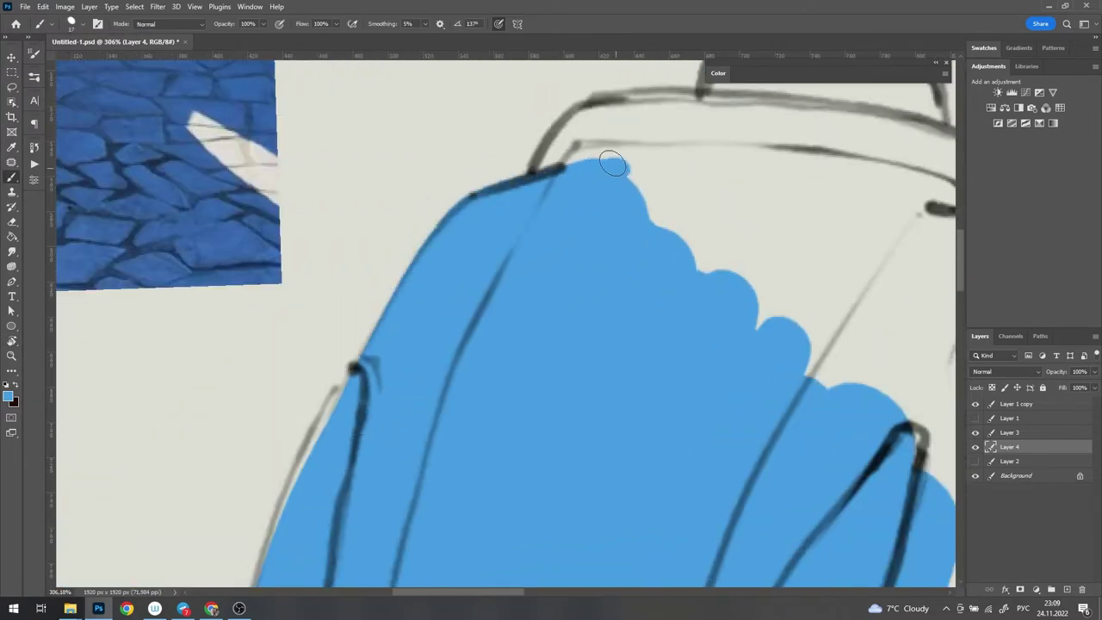
mouse_move(355, 294)
mouse_down()
mouse_move(710, 182)
mouse_move(373, 319)
mouse_move(844, 190)
mouse_up()
scroll(516, 302, down, 1)
mouse_move(274, 526)
mouse_down()
mouse_move(278, 419)
mouse_move(706, 188)
mouse_up()
Step: Tilt the canvas and trace the top case's left side and top edge in blue
key(r)
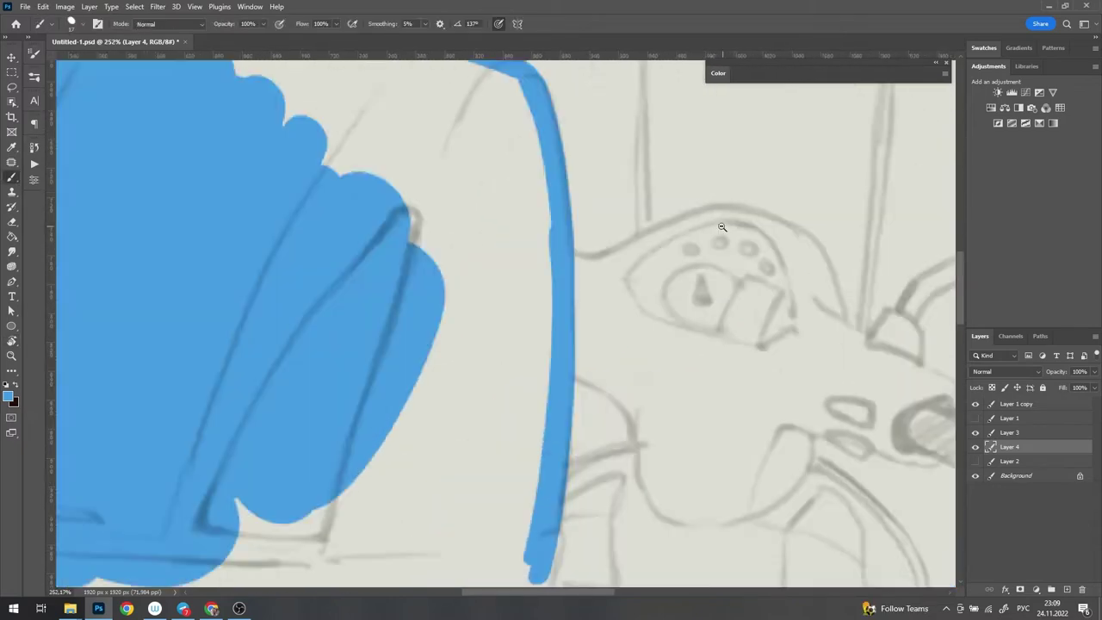
drag(510, 257, 505, 308)
scroll(505, 308, up, 1)
drag(551, 205, 445, 319)
scroll(445, 319, down, 1)
mouse_move(293, 569)
mouse_down()
mouse_move(297, 396)
mouse_move(935, 211)
mouse_up()
mouse_move(431, 353)
mouse_down()
mouse_move(749, 198)
mouse_move(310, 410)
mouse_move(707, 207)
mouse_move(480, 340)
mouse_up()
mouse_move(738, 334)
mouse_down()
mouse_move(844, 310)
mouse_move(433, 332)
mouse_move(523, 229)
mouse_move(413, 389)
mouse_up()
scroll(413, 389, down, 2)
scroll(746, 365, up, 2)
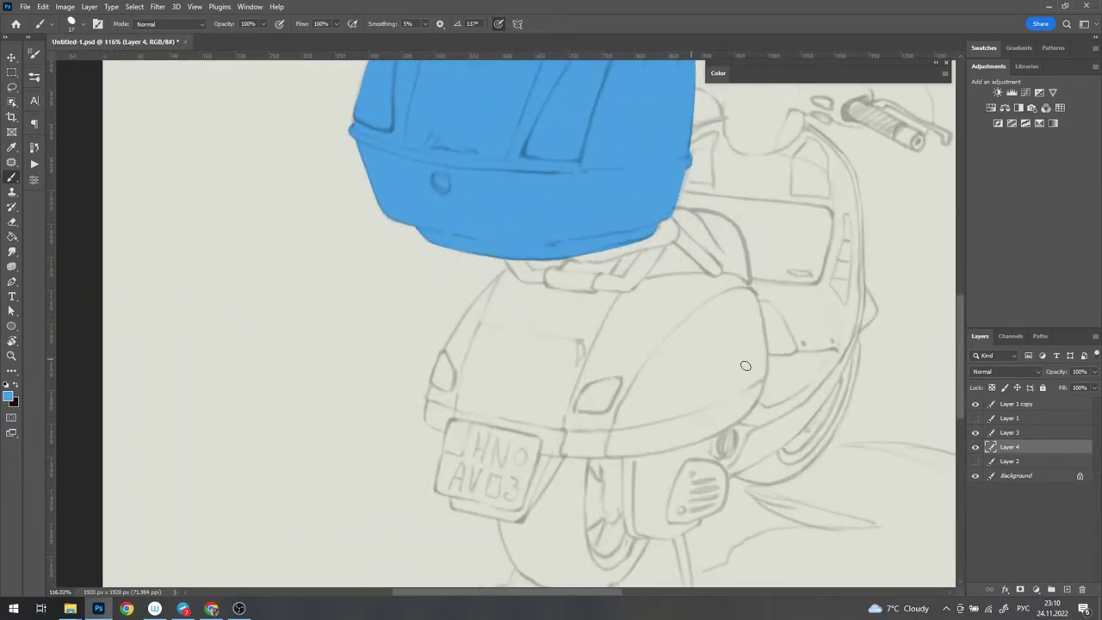
Step: On new Layer 5, with Layer 4 hidden, paint blue strokes along the front body and fender
ctrl+click(1068, 590)
click(976, 447)
drag(297, 435, 612, 237)
drag(395, 335, 381, 359)
mouse_move(505, 320)
mouse_down()
mouse_move(556, 172)
mouse_move(681, 123)
mouse_up()
mouse_move(310, 418)
mouse_down()
mouse_move(315, 375)
mouse_move(589, 165)
mouse_up()
key(e)
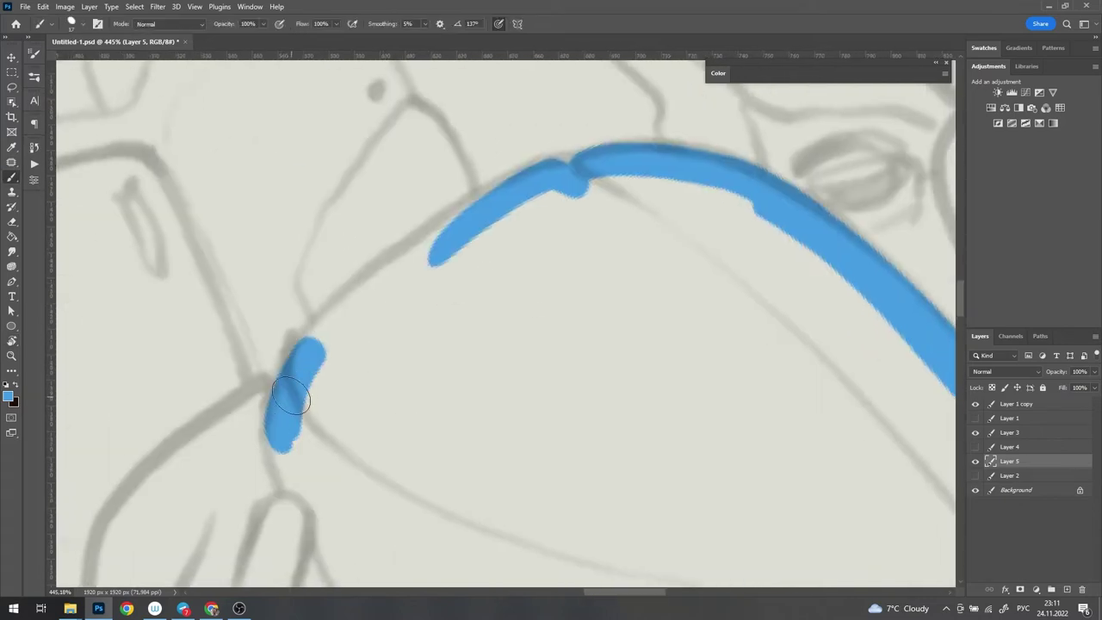
Step: Join the blue strokes along the fender curve
drag(296, 394, 345, 328)
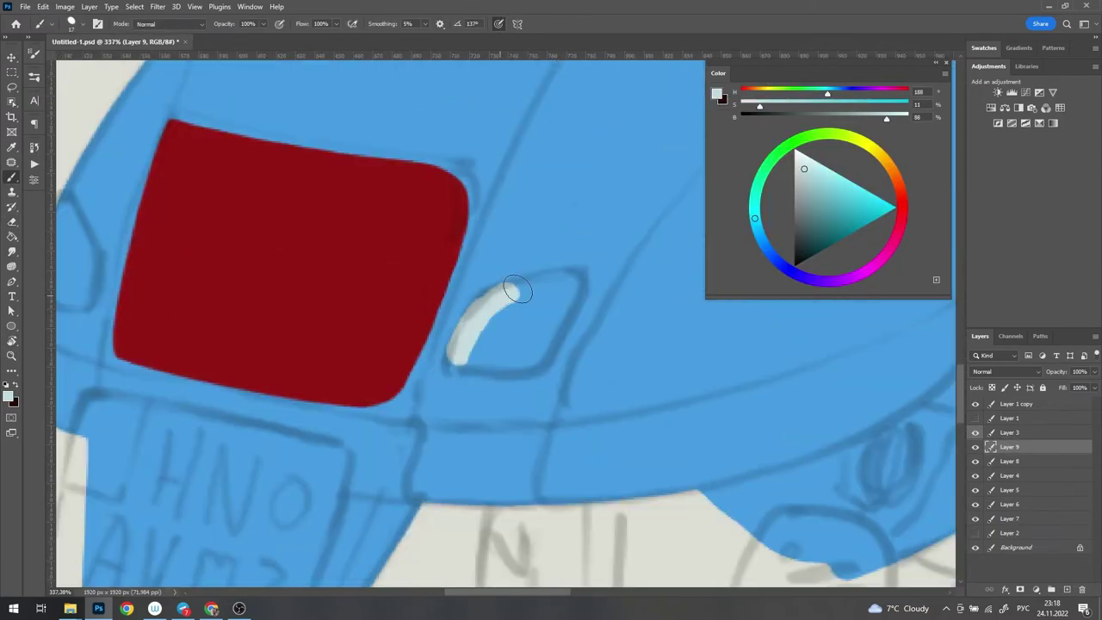
Step: Paint white strokes on the rack, including its lower edge and a thin piece
scroll(482, 346, up, 4)
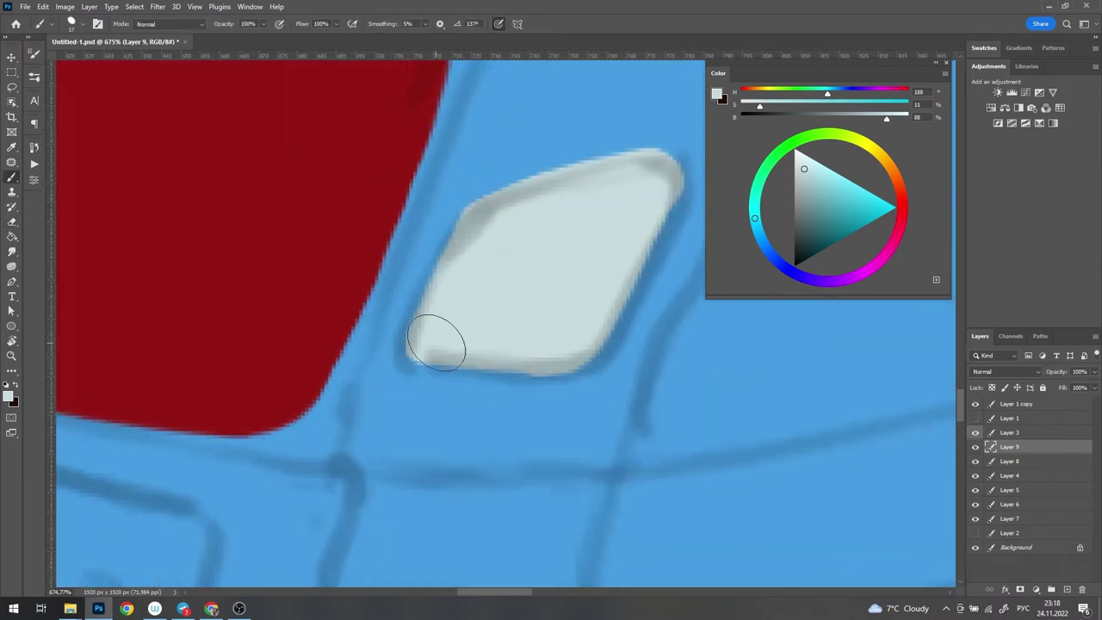
scroll(535, 358, right, 2)
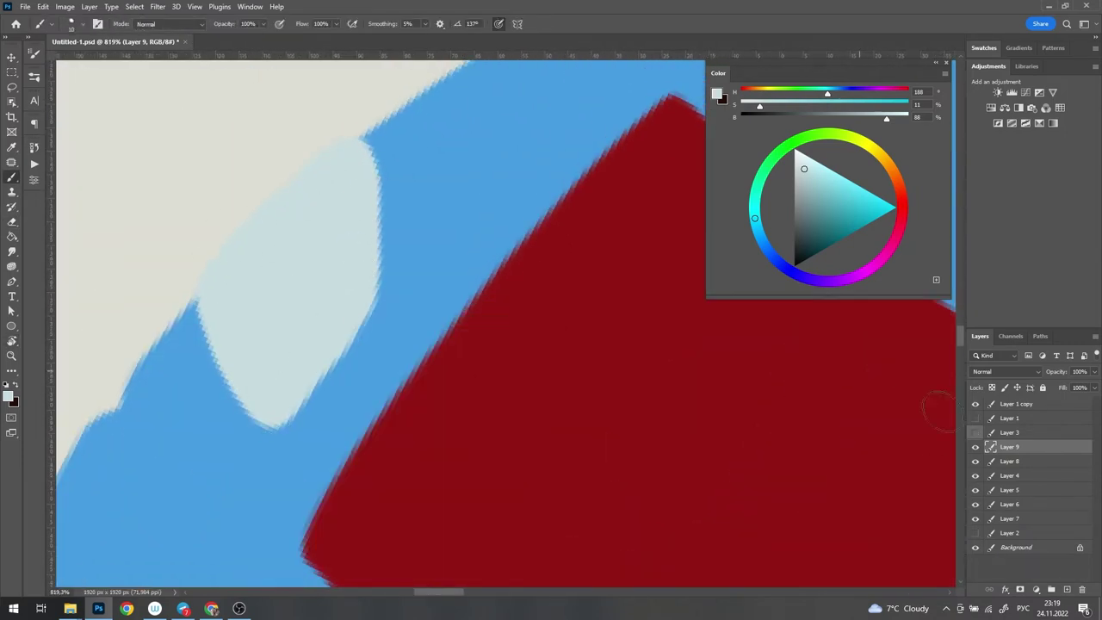
scroll(336, 356, down, 5)
scroll(618, 424, up, 1)
scroll(617, 423, down, 4)
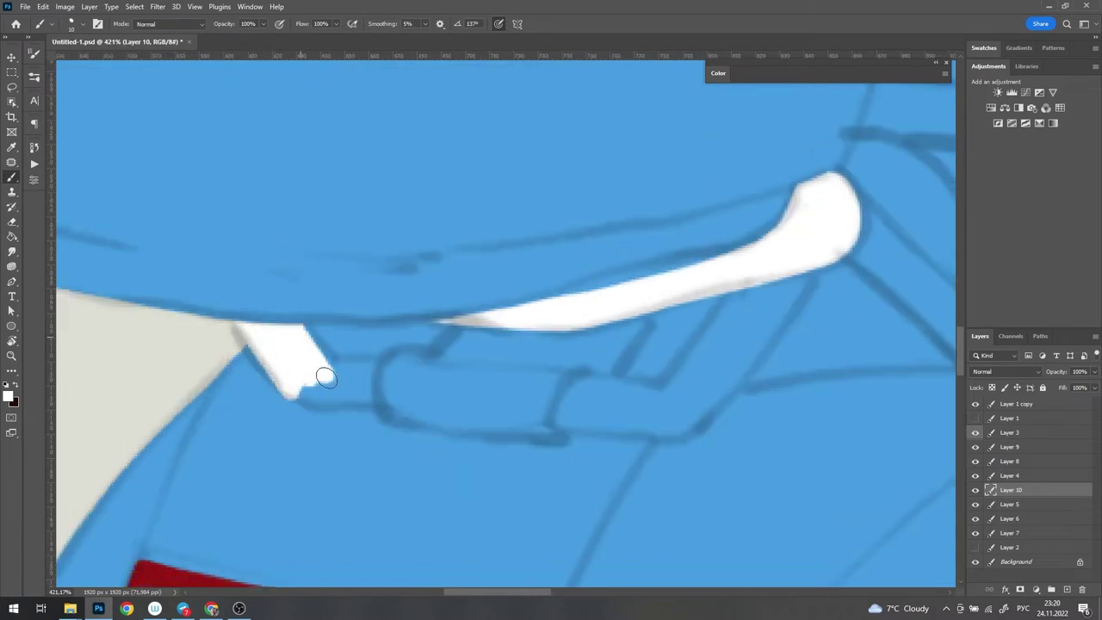
drag(776, 203, 722, 256)
key(b)
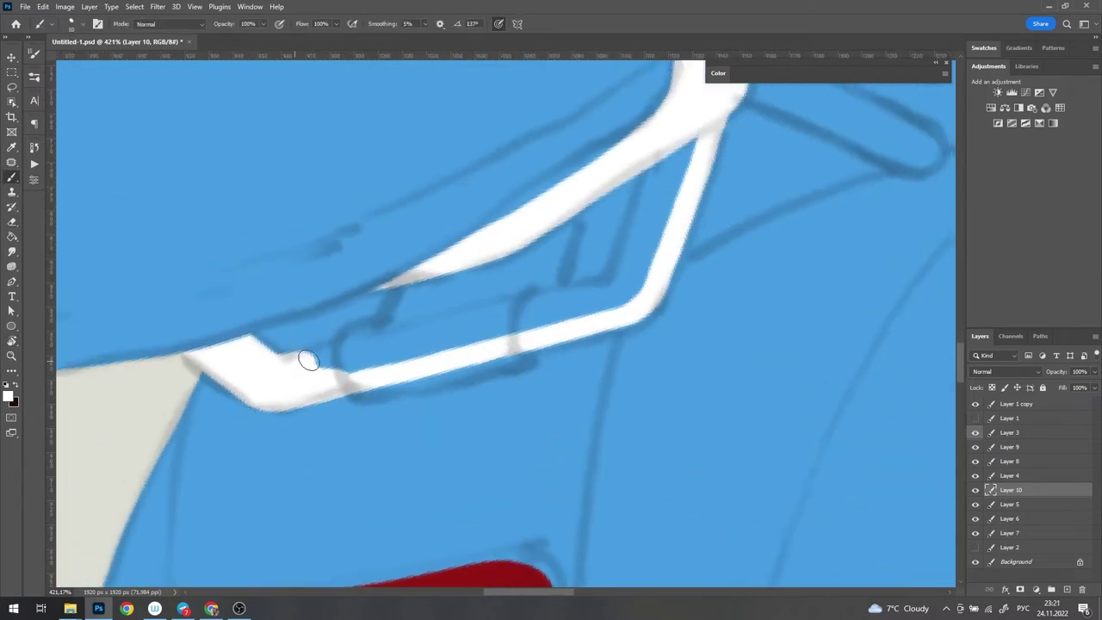
drag(644, 202, 659, 258)
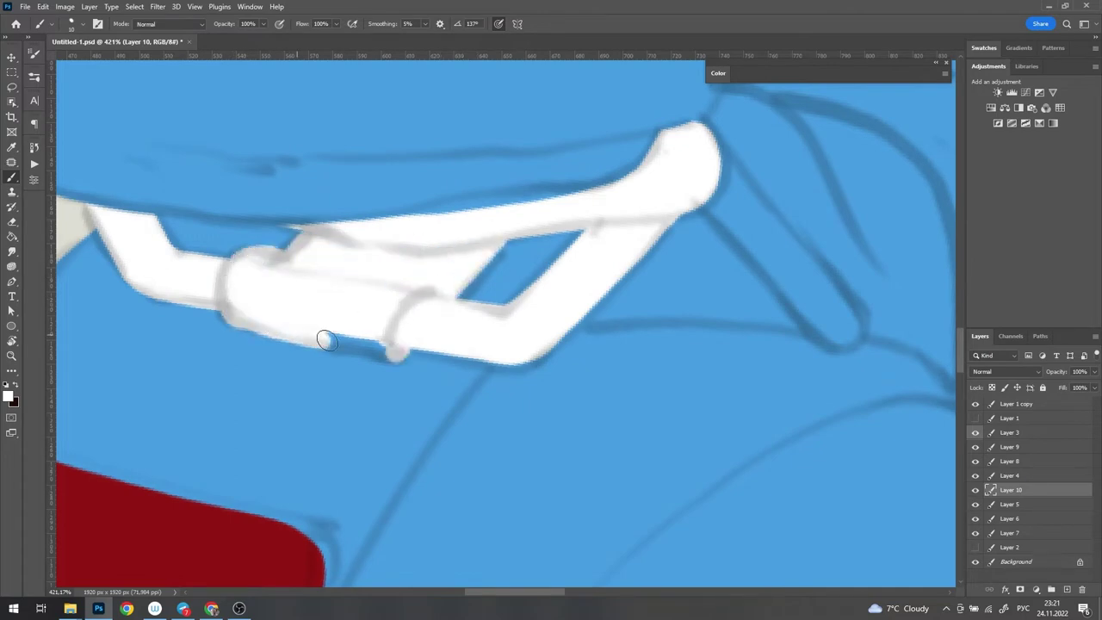
drag(326, 340, 389, 353)
mouse_move(444, 294)
mouse_down()
mouse_move(378, 316)
mouse_move(332, 231)
mouse_move(468, 370)
mouse_up()
Step: Rotate the view to check the rack, then bring up Layer 10's layer style
scroll(354, 308, up, 2)
drag(545, 375, 569, 159)
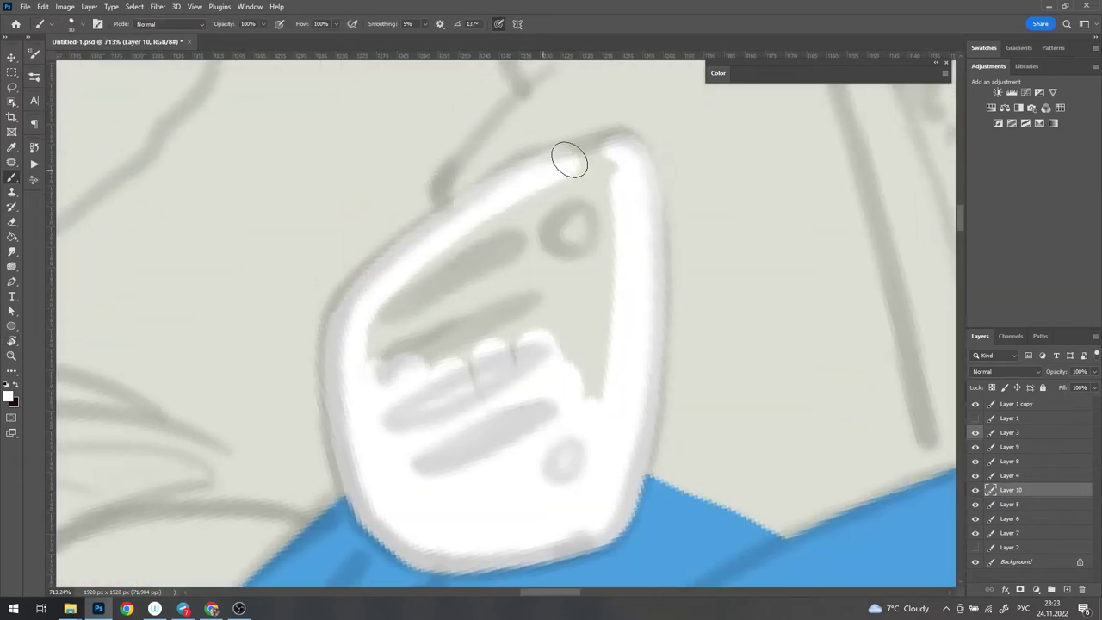
drag(625, 229, 519, 209)
scroll(519, 209, down, 4)
scroll(415, 299, up, 3)
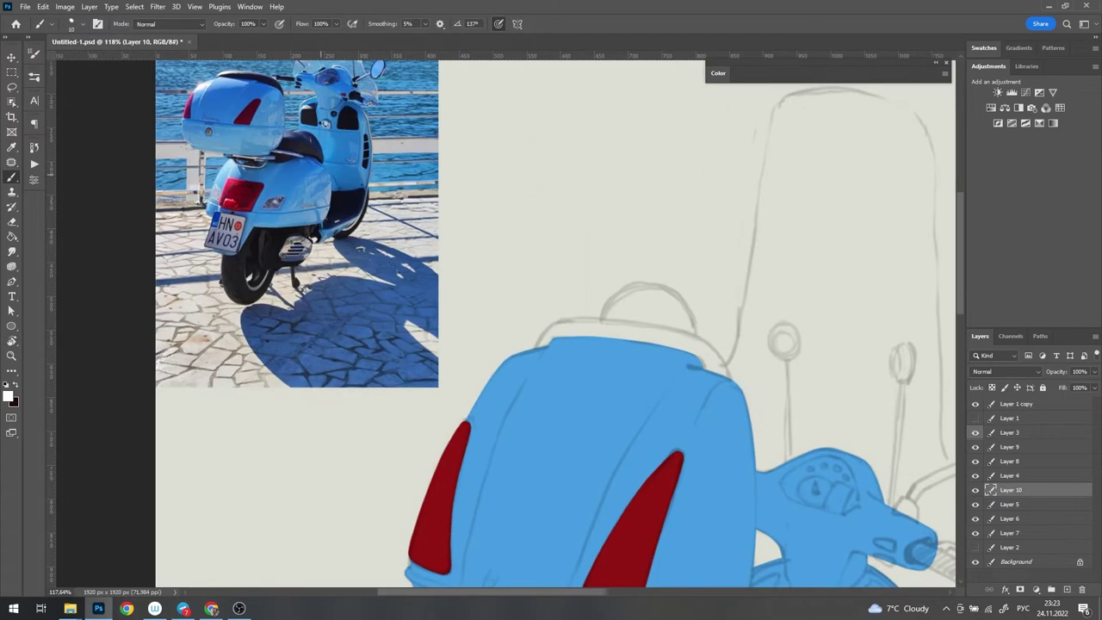
scroll(415, 298, down, 3)
scroll(416, 299, down, 3)
scroll(479, 348, up, 4)
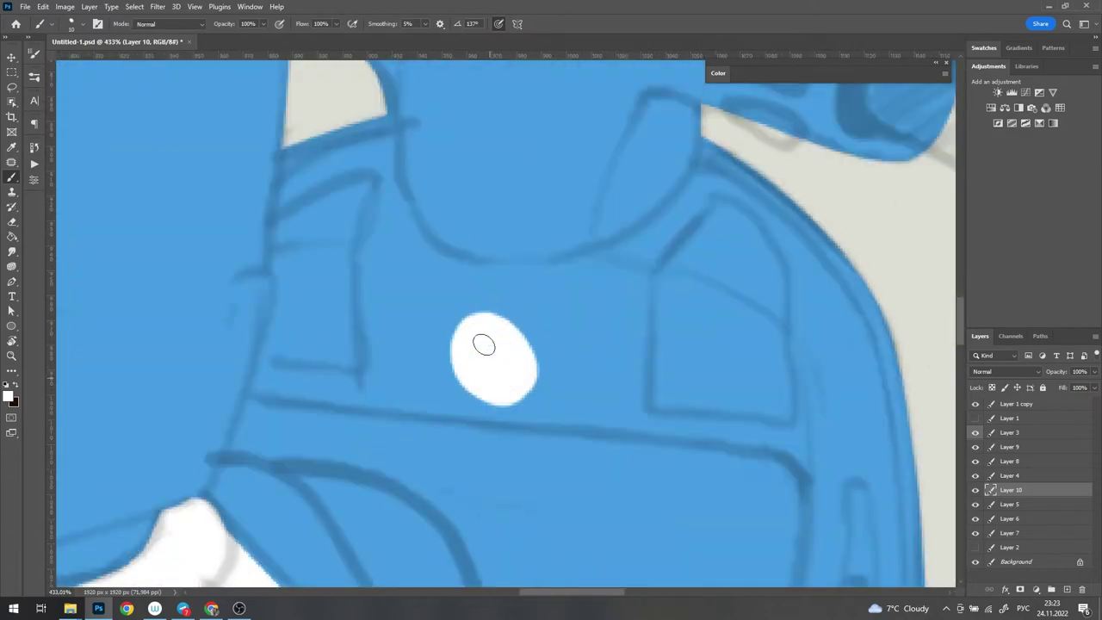
scroll(480, 348, down, 4)
scroll(480, 348, up, 3)
scroll(370, 233, up, 2)
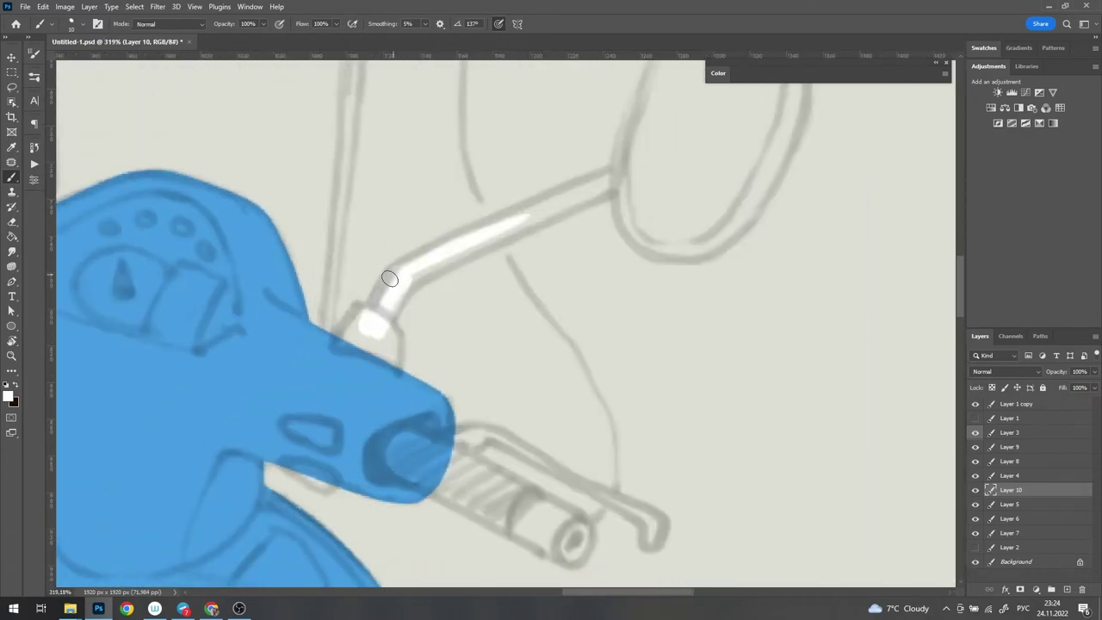
scroll(396, 233, down, 3)
scroll(408, 227, up, 3)
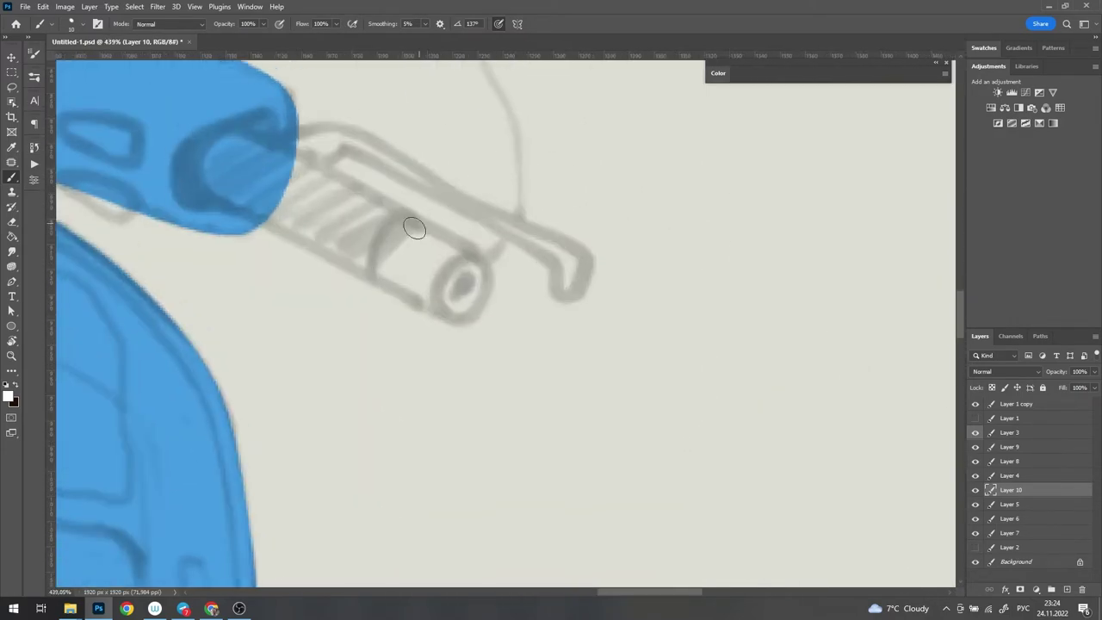
scroll(376, 327, up, 2)
scroll(394, 417, up, 2)
double_click(1045, 489)
Step: Apply a red Color Overlay to Layer 10
click(664, 244)
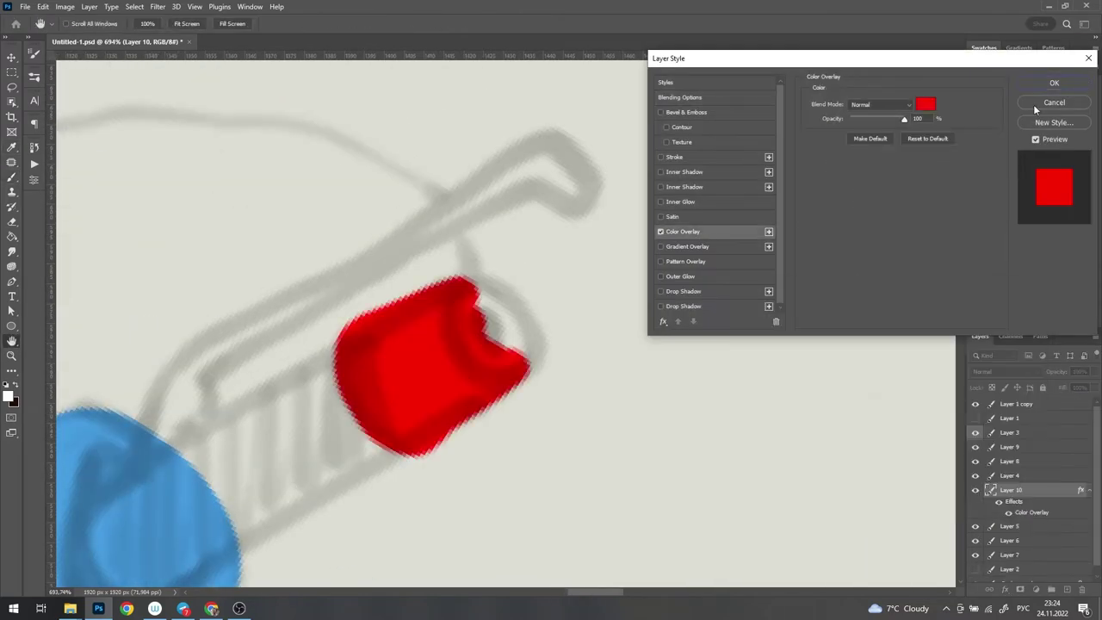
click(1051, 81)
scroll(578, 290, down, 1)
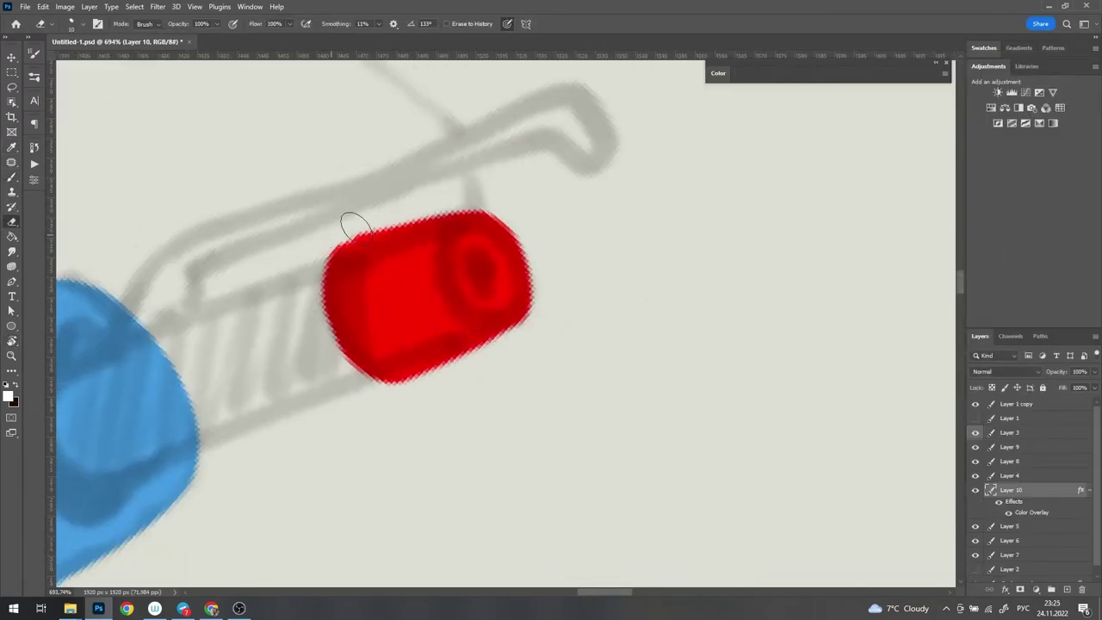
scroll(352, 226, down, 2)
scroll(342, 311, up, 2)
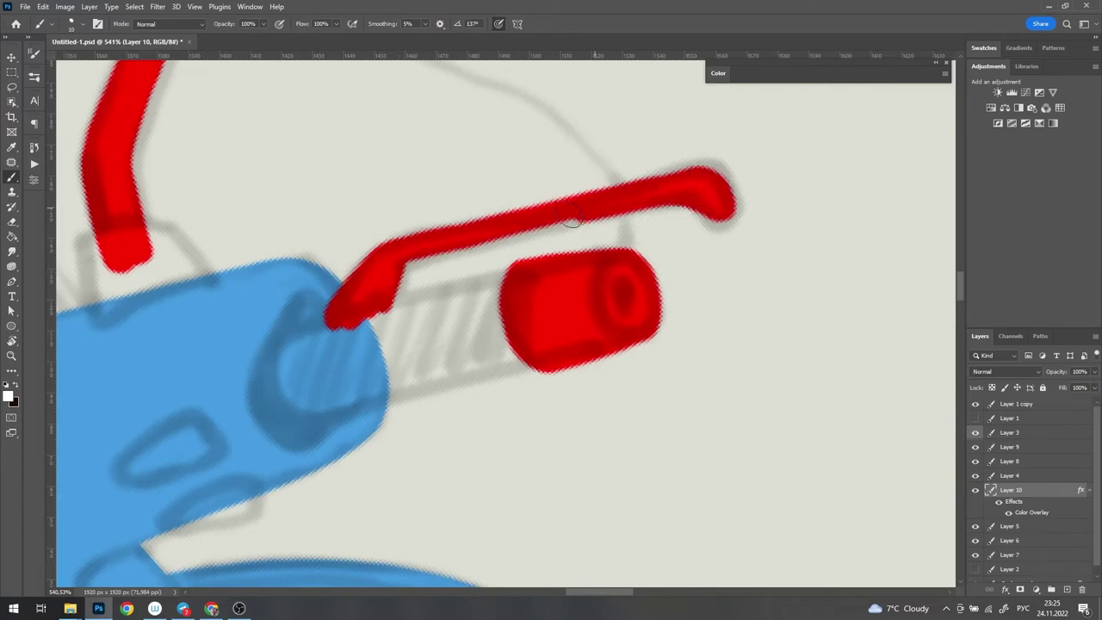
scroll(572, 219, down, 2)
scroll(630, 167, up, 1)
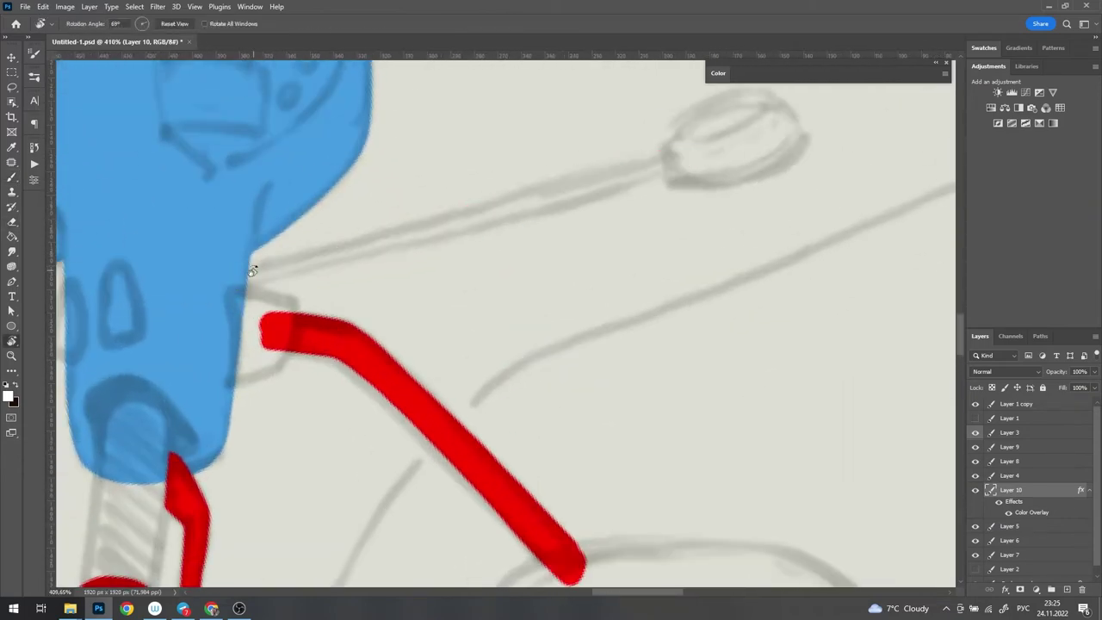
scroll(252, 271, down, 2)
Step: Rotate the view to line up the mirror stems and clean their edges with the Eraser
drag(517, 347, 750, 238)
key(e)
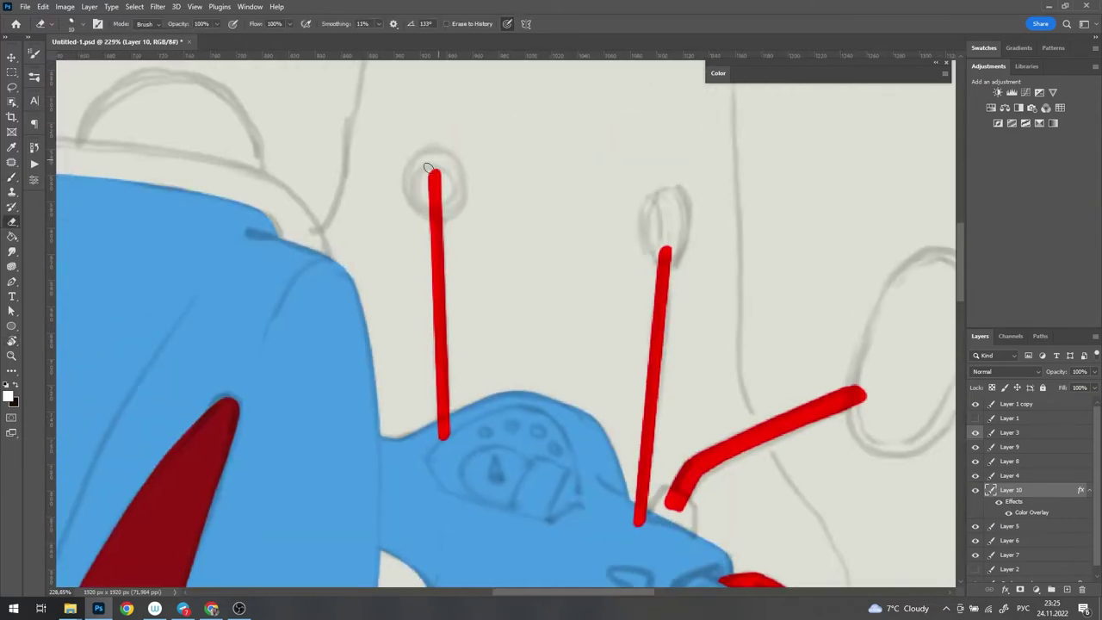
scroll(439, 413, up, 4)
key(b)
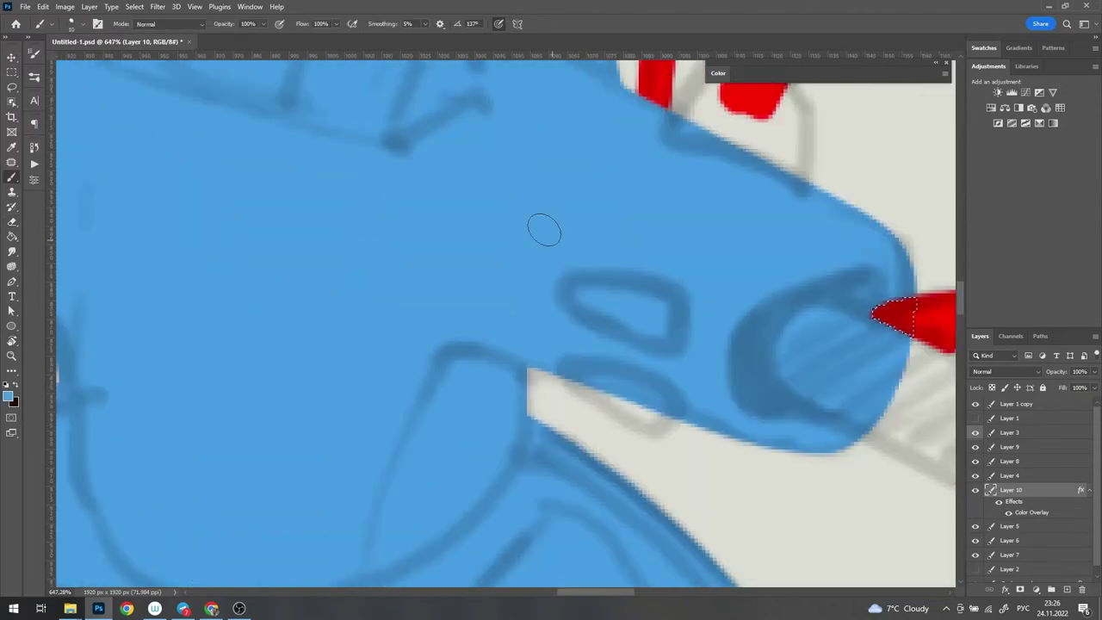
scroll(698, 308, down, 5)
scroll(681, 307, up, 2)
scroll(681, 308, down, 2)
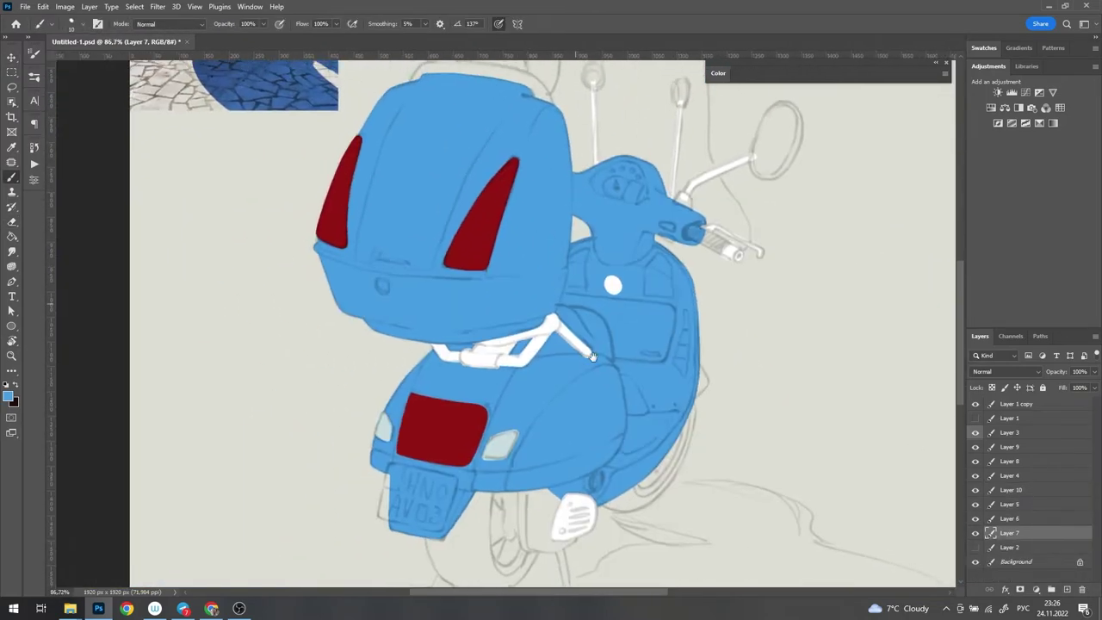
scroll(682, 308, up, 1)
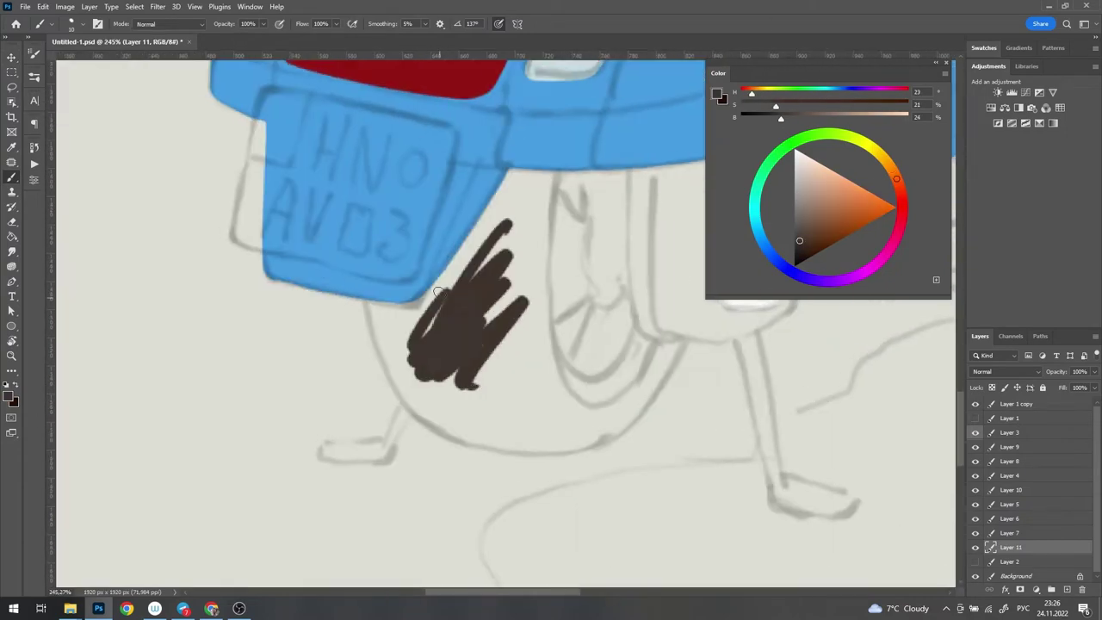
Step: Choose a brush preset and erase the near-black shape's pointed tip
right_click(537, 234)
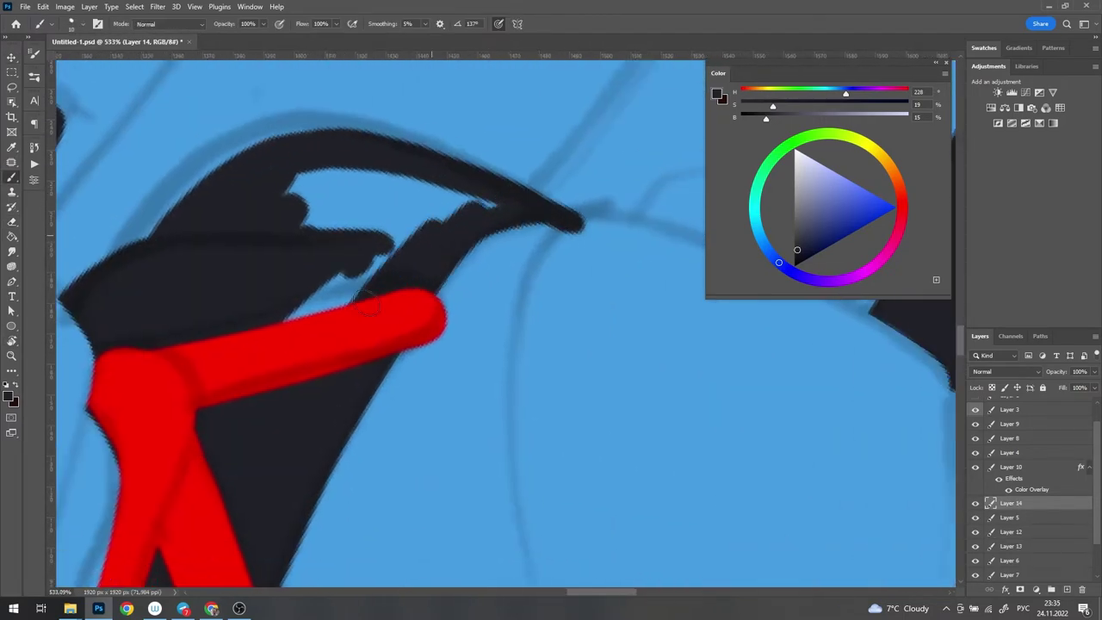
drag(589, 229, 618, 225)
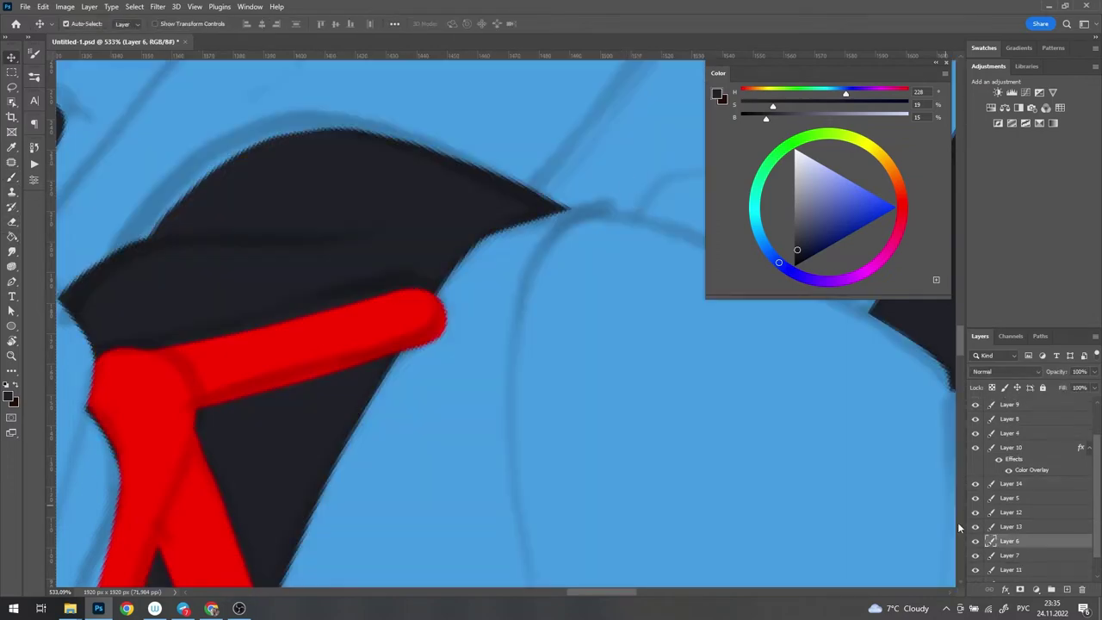
drag(504, 315, 552, 199)
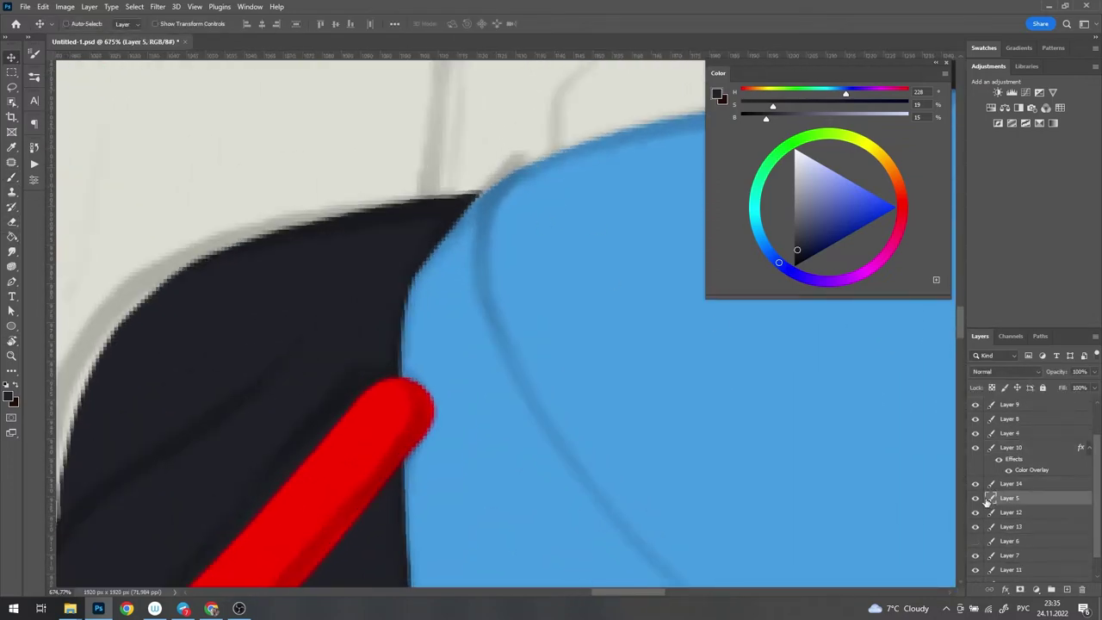
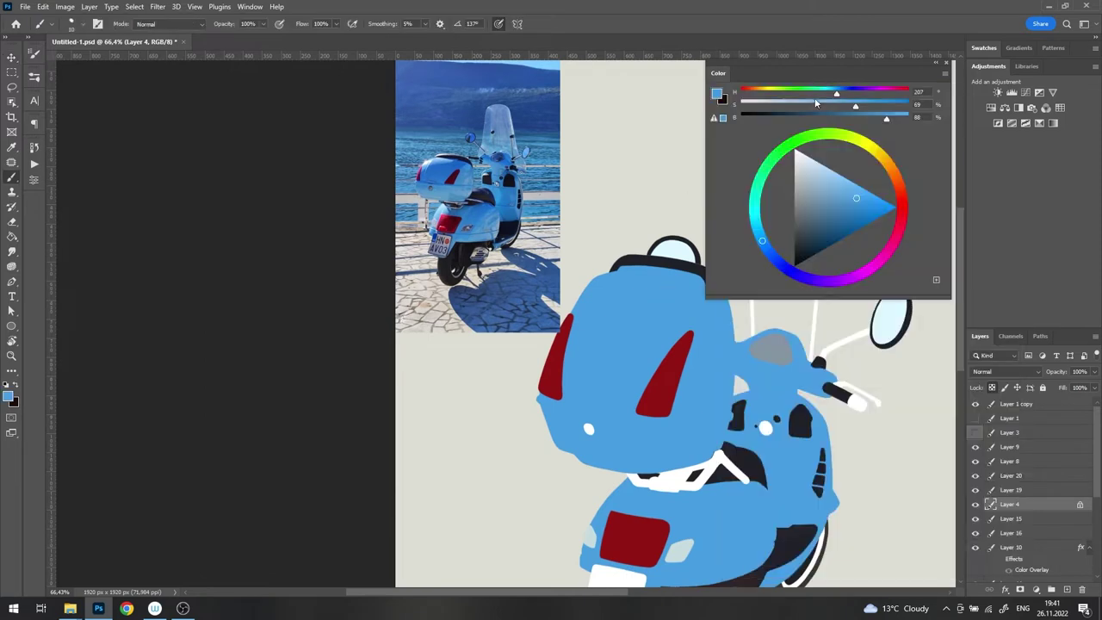
Step: Paint darker blue shading down the top case and over its upper left
right_click(716, 280)
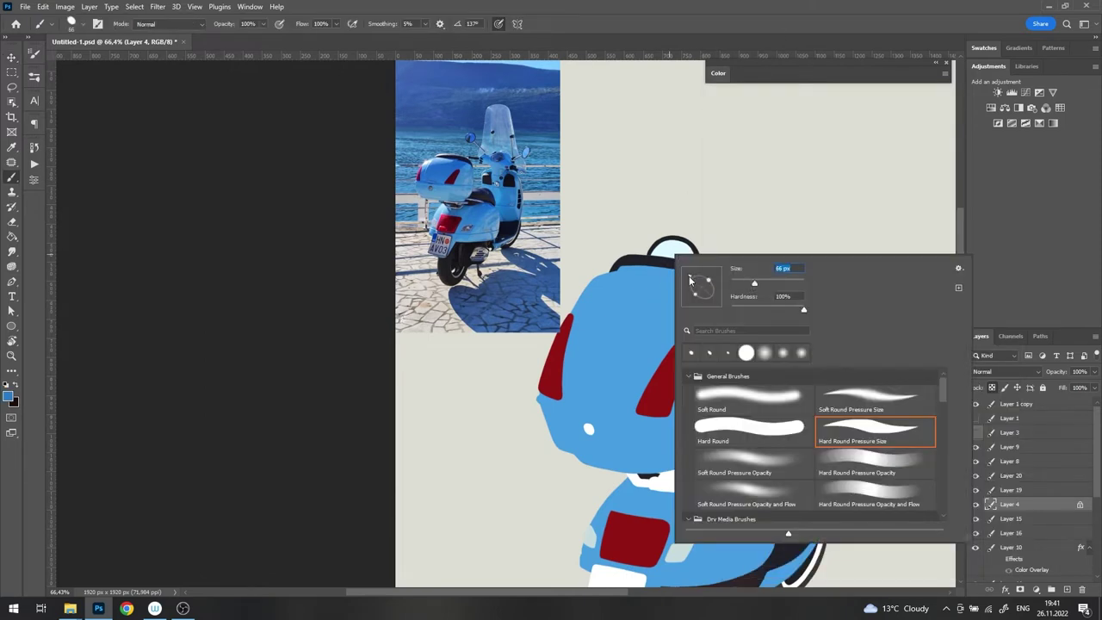
key(Return)
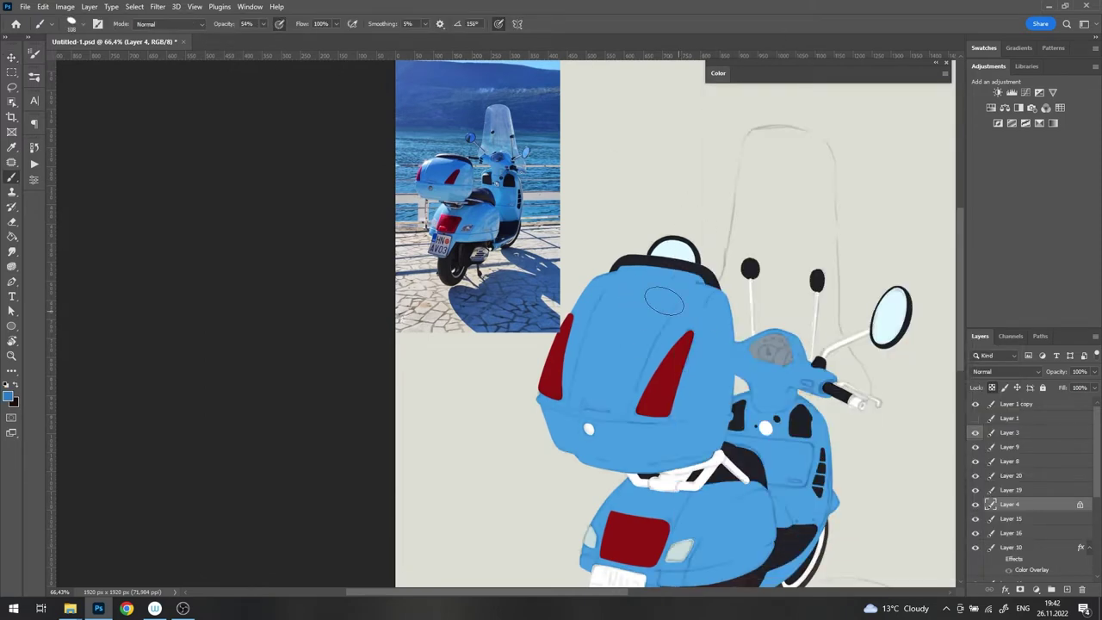
drag(716, 280, 705, 272)
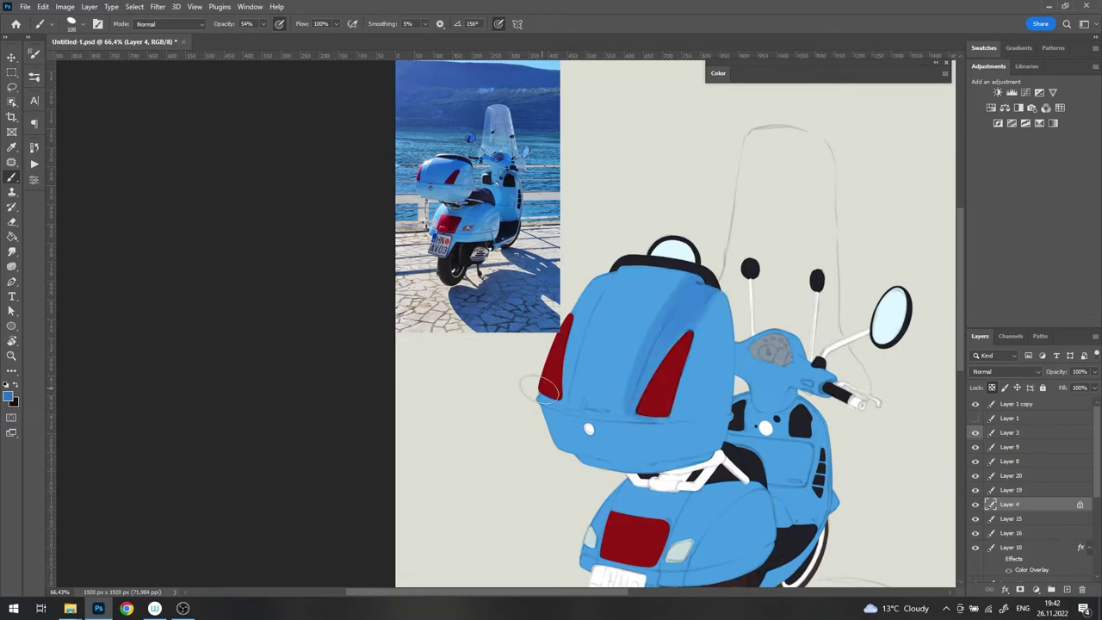
drag(540, 390, 674, 274)
scroll(654, 306, up, 5)
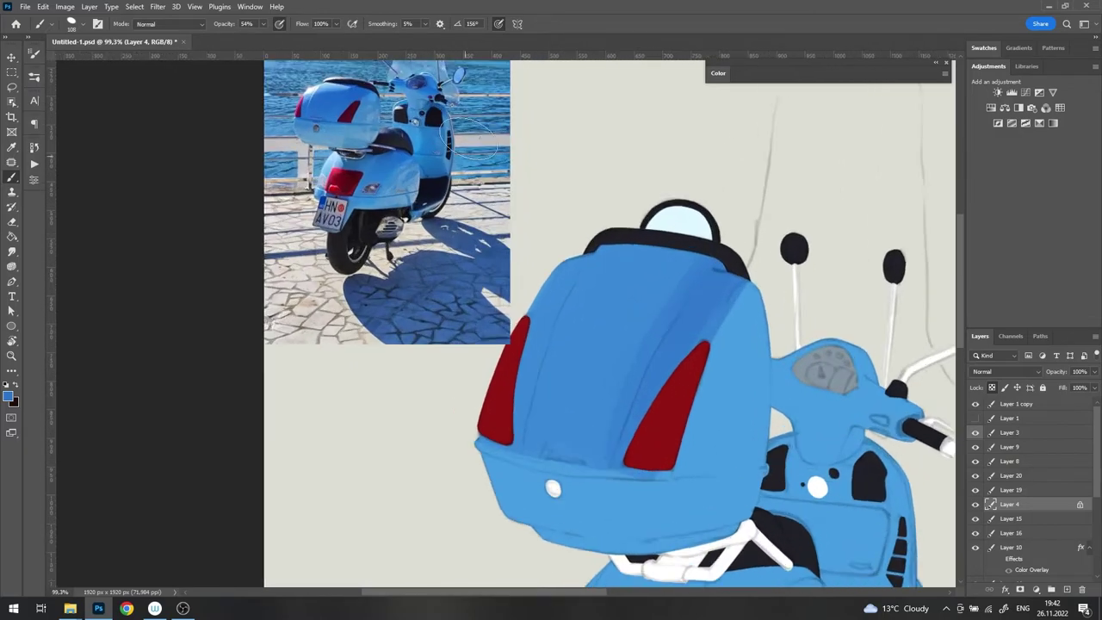
scroll(678, 314, down, 3)
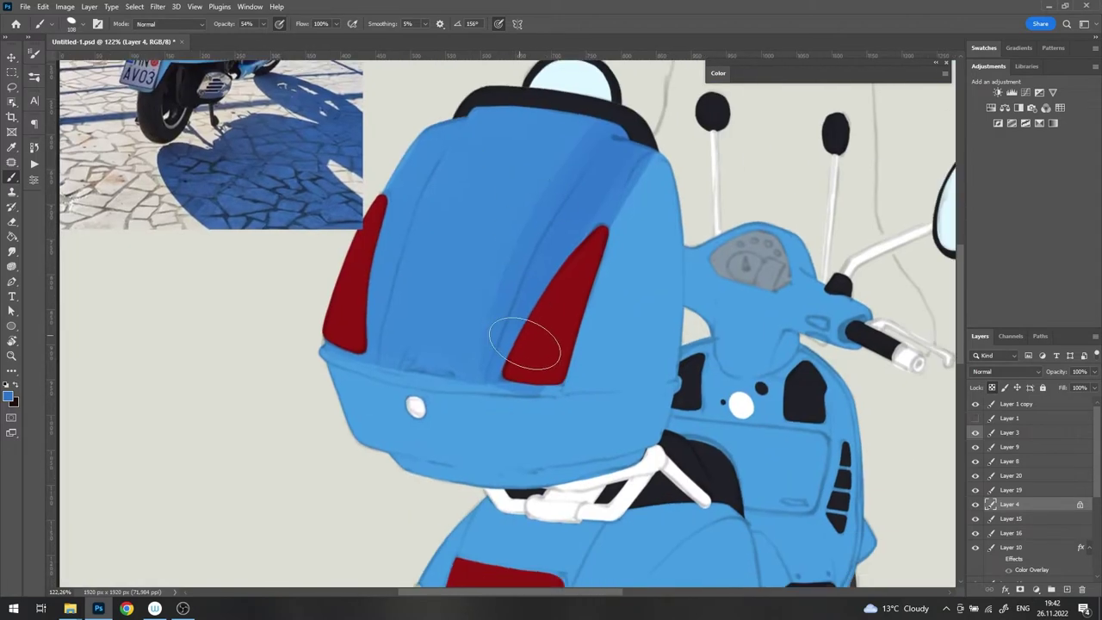
mouse_move(529, 344)
mouse_down()
mouse_move(517, 148)
mouse_move(369, 320)
mouse_move(448, 361)
mouse_up()
scroll(528, 279, down, 2)
scroll(528, 279, up, 1)
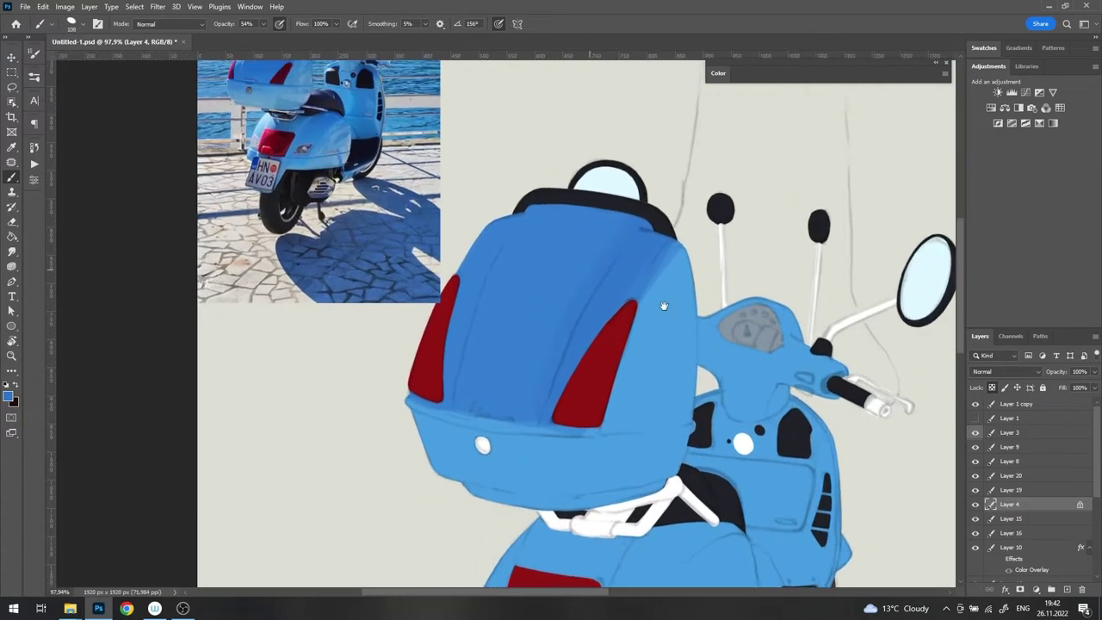
scroll(528, 278, up, 1)
Step: Paint lighter blue highlight strokes across the case lid using a vertical brush tip
drag(766, 247, 762, 242)
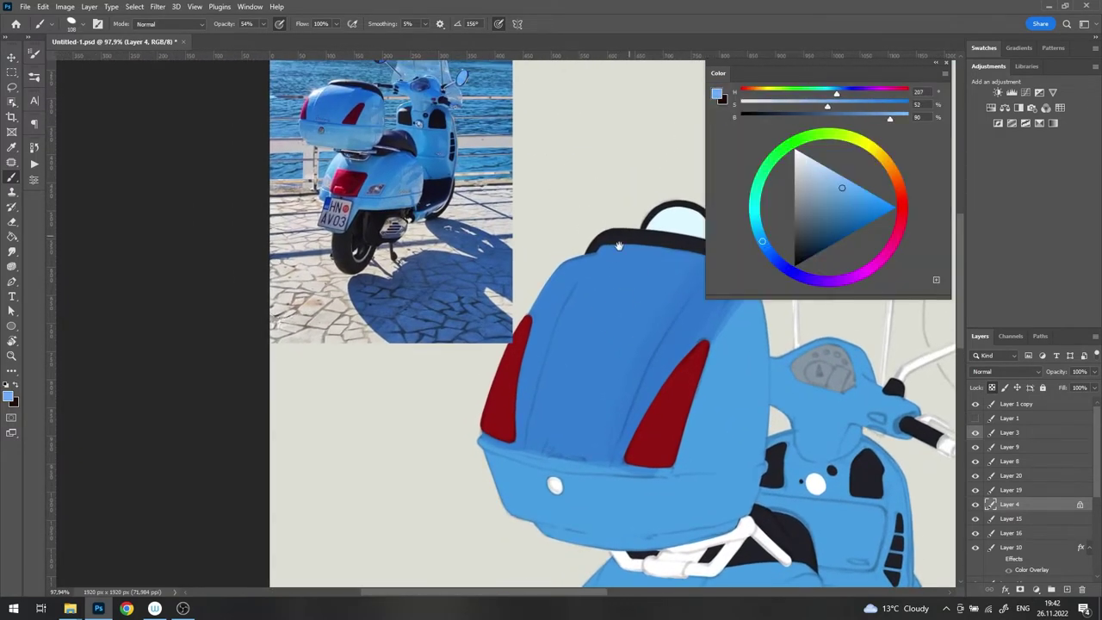
drag(684, 231, 620, 249)
drag(482, 327, 631, 263)
right_click(650, 302)
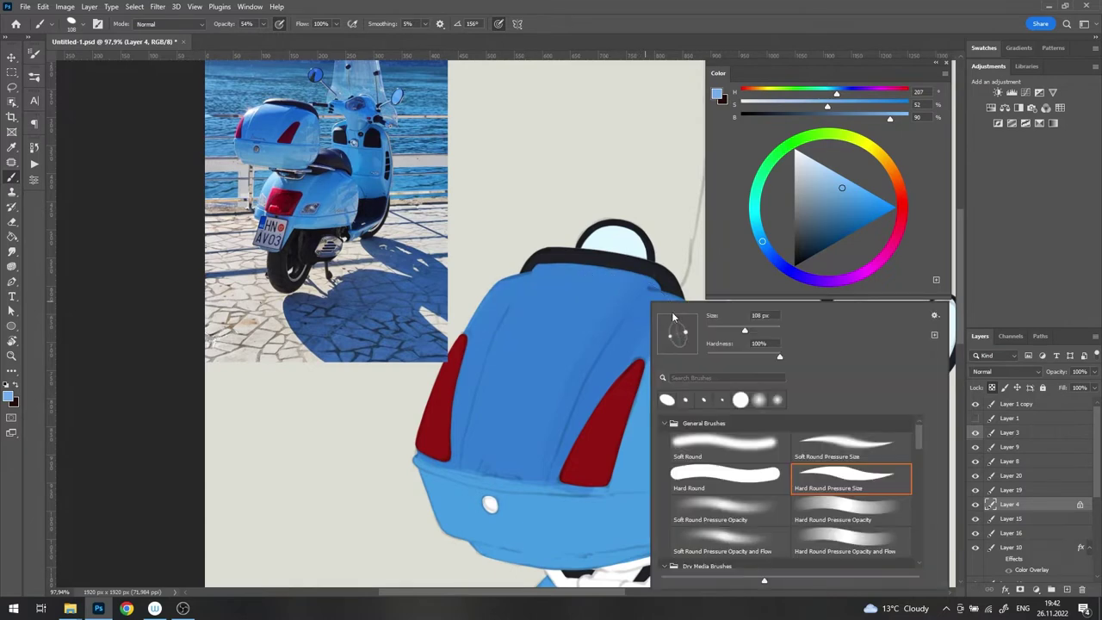
key(Return)
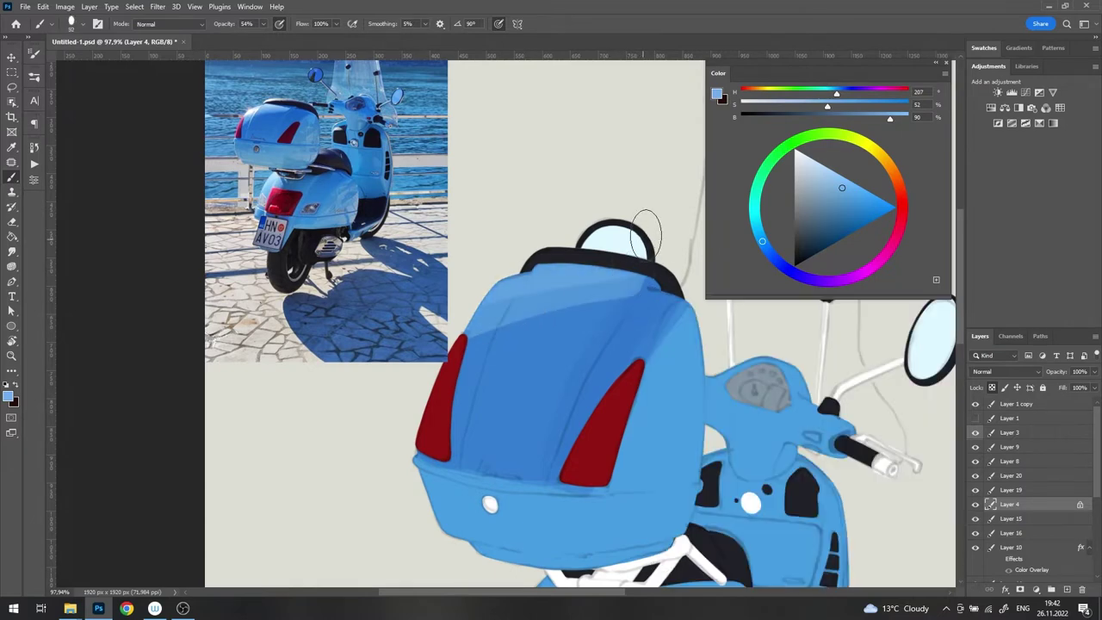
drag(642, 263, 469, 332)
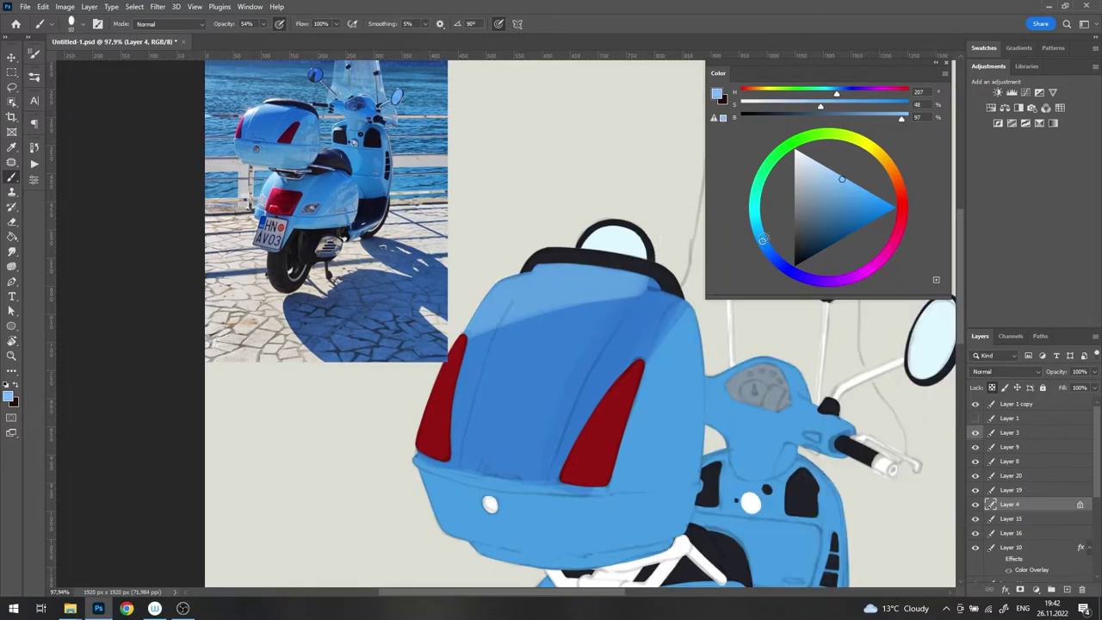
drag(630, 276, 469, 327)
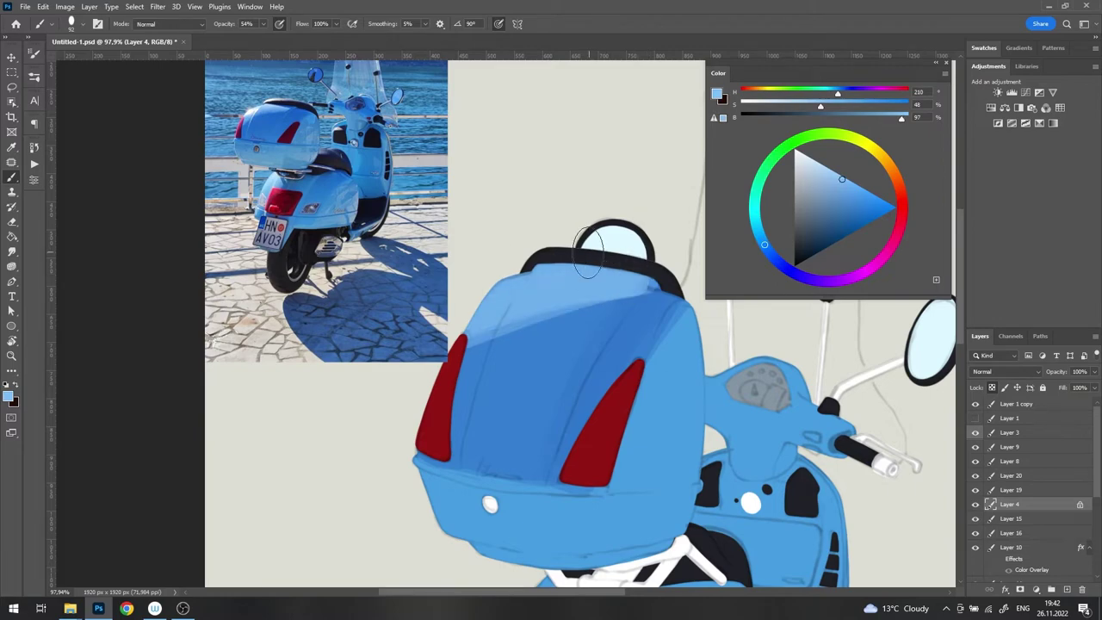
Step: Set brush opacity to 84% and paint a light diagonal highlight along the lid
alt+click(491, 301)
alt+scroll(476, 354, up, 5)
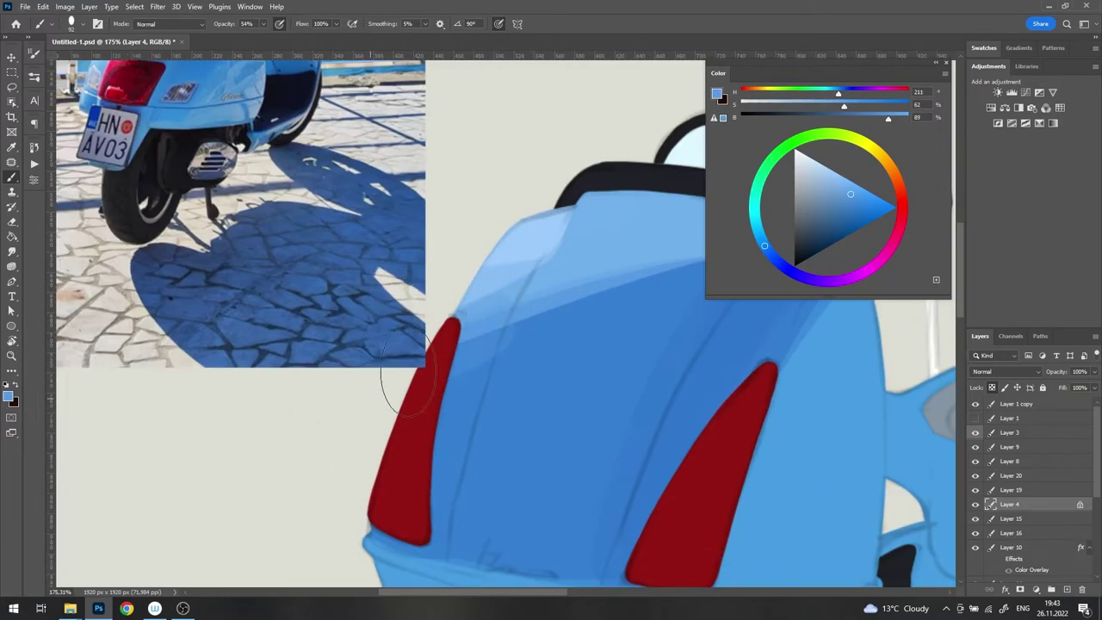
drag(403, 372, 594, 249)
scroll(502, 201, up, 2)
right_click(503, 200)
key(Escape)
key(8)
key(4)
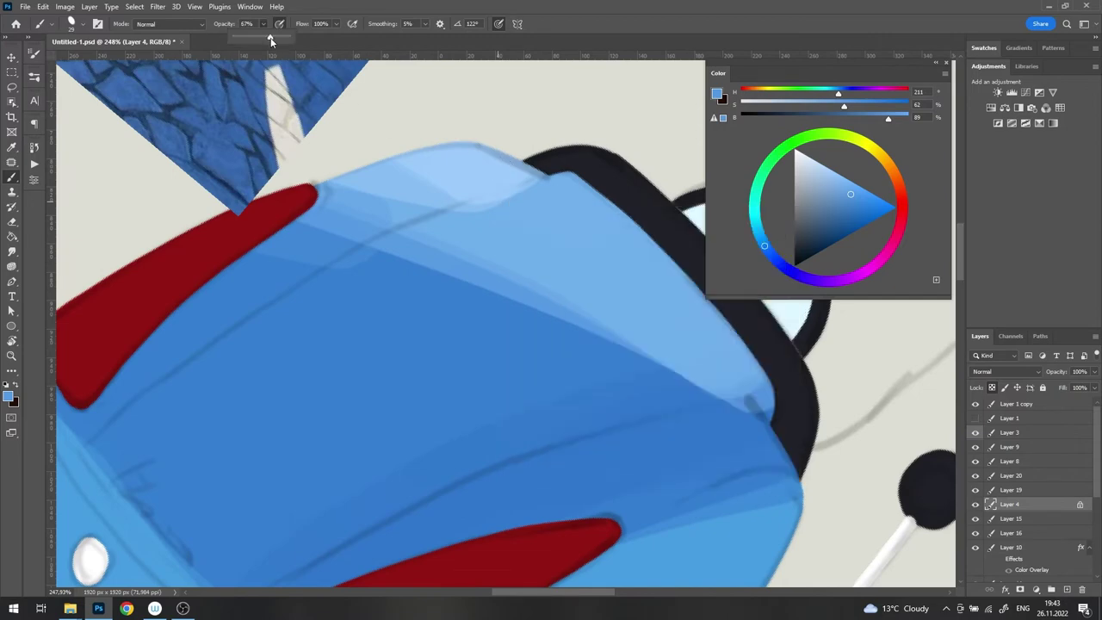
alt+click(424, 92)
drag(95, 435, 457, 205)
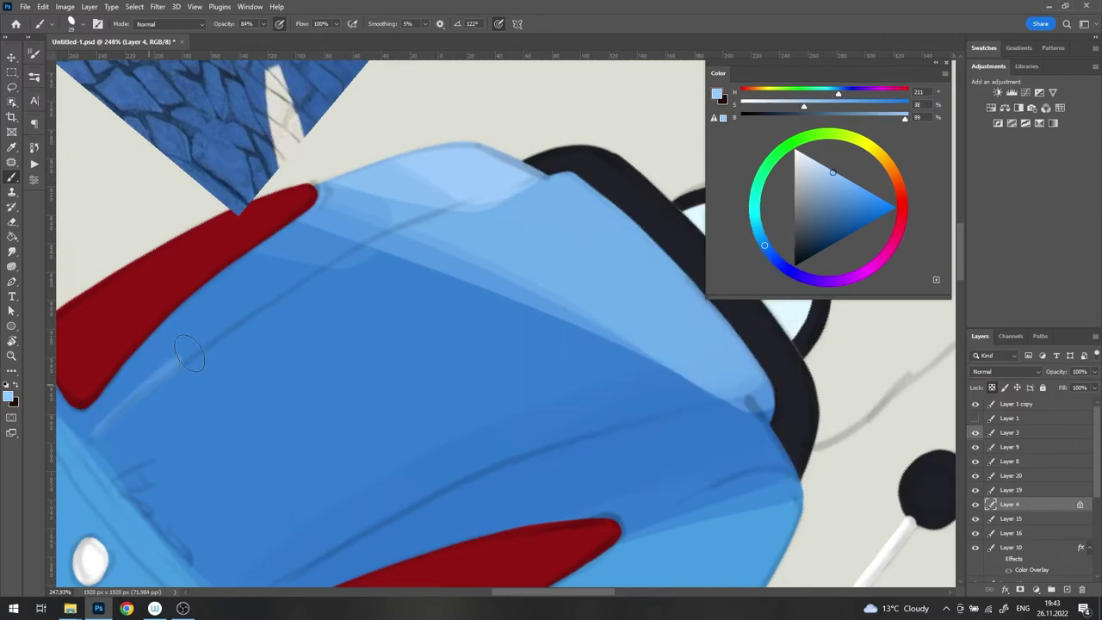
Step: Paint a light diagonal streak running to the case edge
alt+click(516, 194)
scroll(541, 206, down, 5)
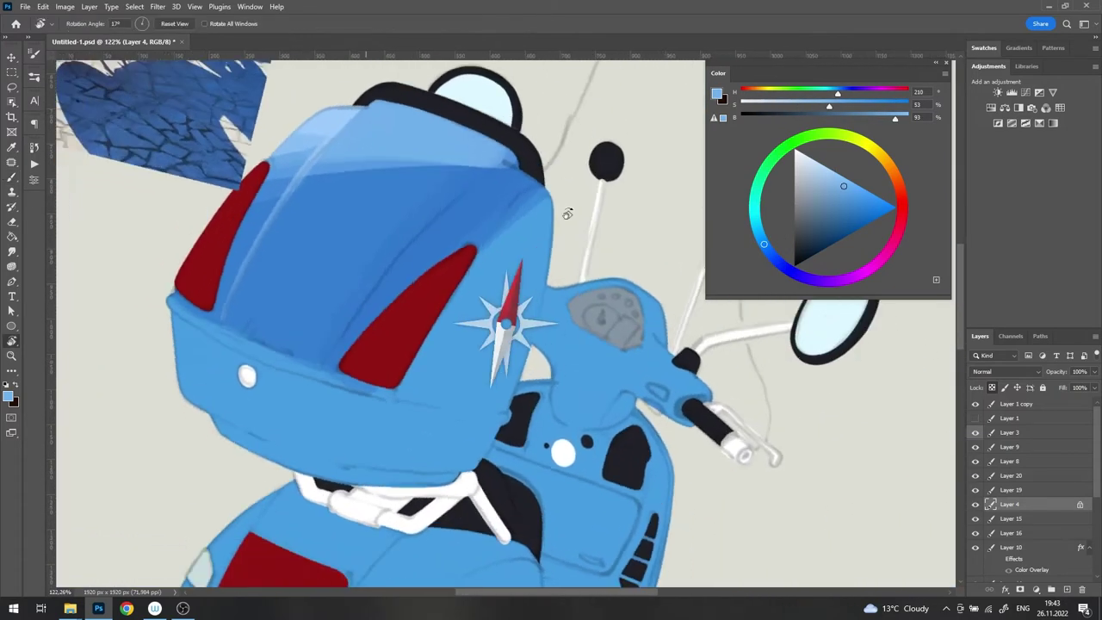
scroll(496, 191, up, 3)
drag(185, 400, 556, 153)
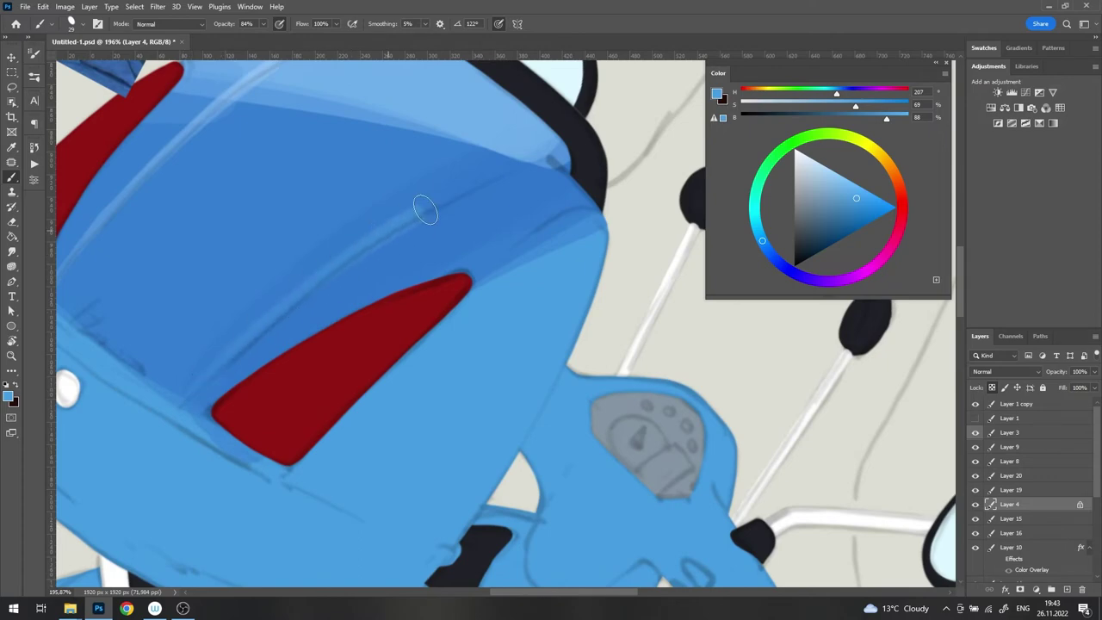
Step: Sample a saturated dark blue, then pick and fine-tune a lighter blue tone
alt+click(540, 169)
alt+click(250, 329)
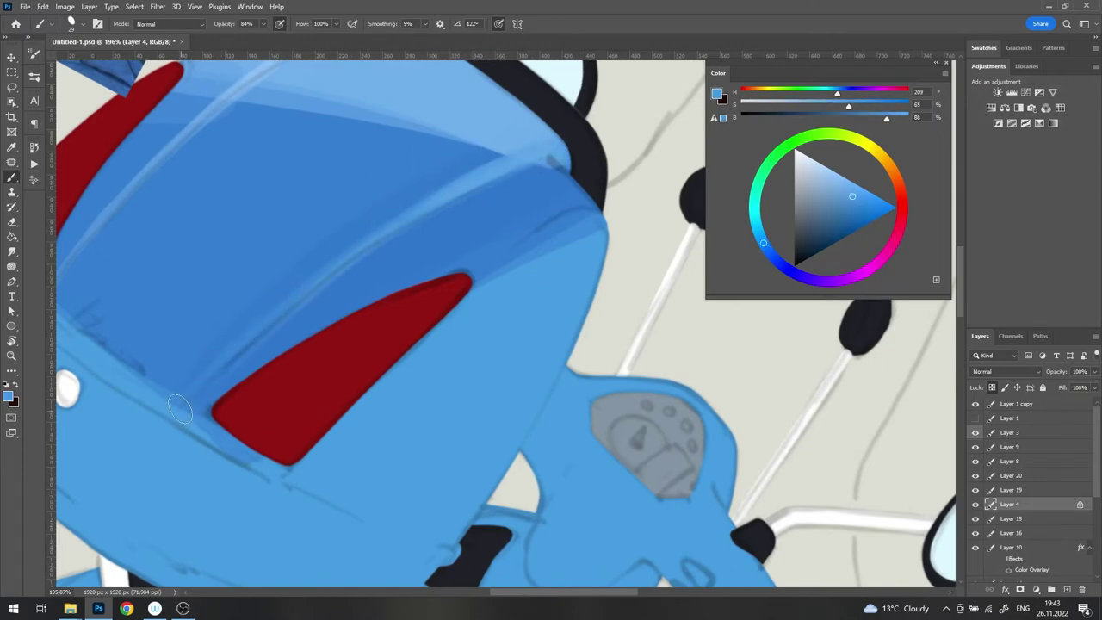
scroll(404, 222, down, 5)
scroll(405, 222, up, 2)
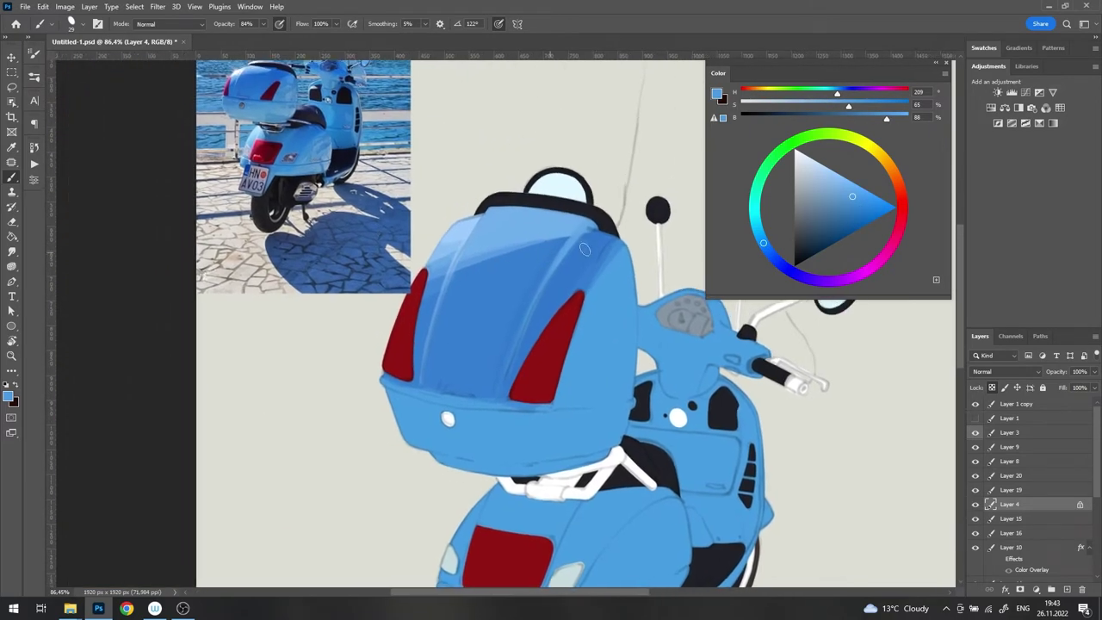
scroll(626, 247, up, 3)
alt+click(589, 323)
scroll(603, 215, up, 2)
scroll(568, 172, up, 1)
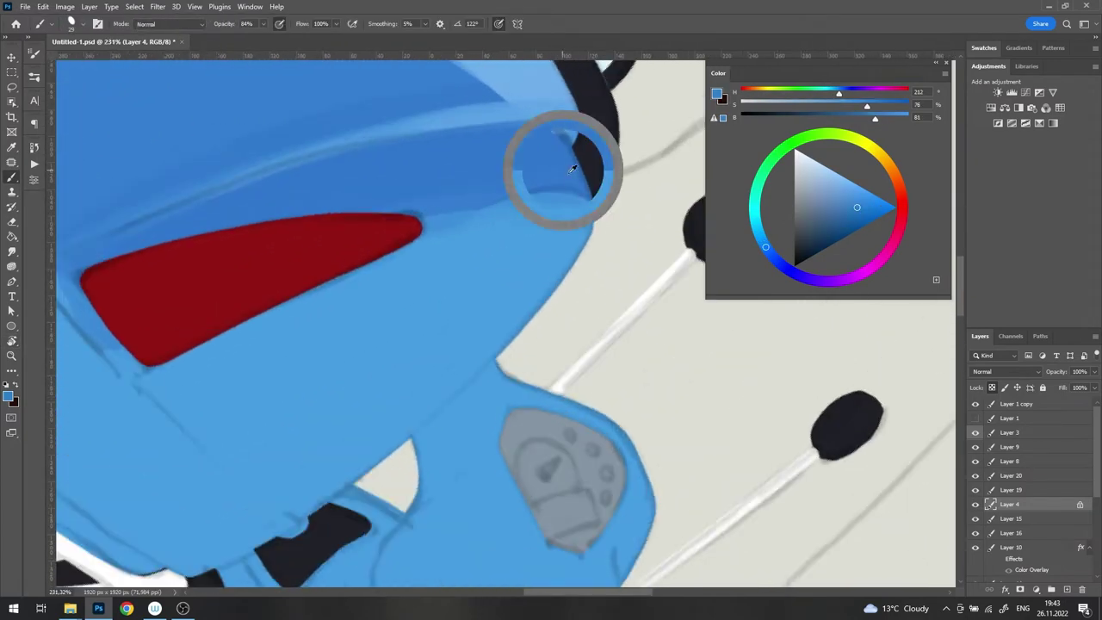
scroll(444, 225, down, 5)
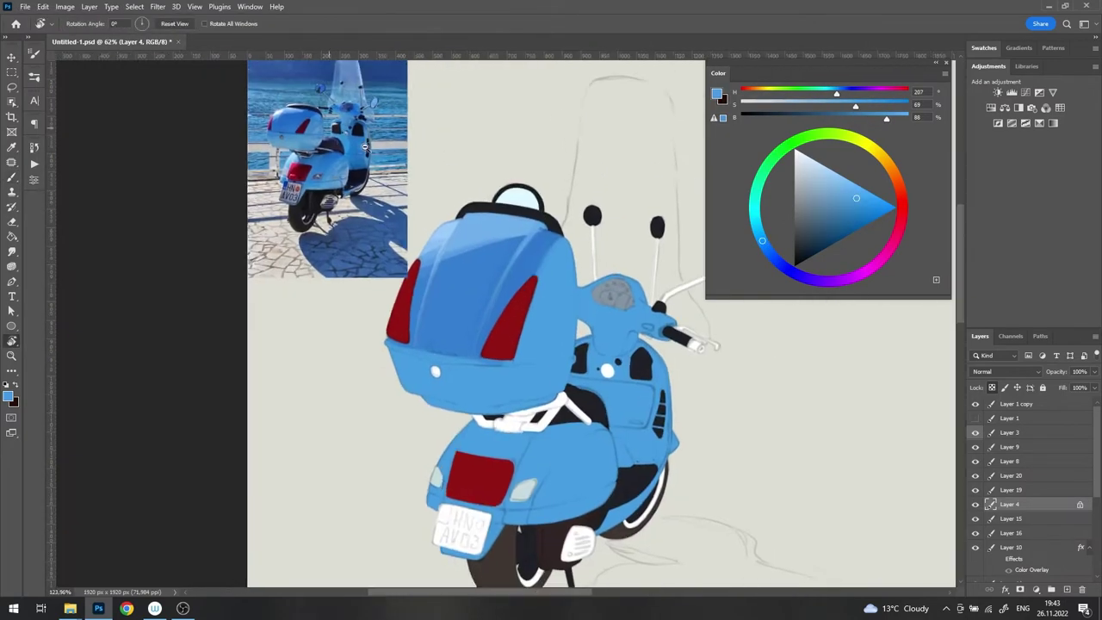
scroll(517, 207, up, 2)
Step: Sample lighter and darker shading blues from the top case
scroll(540, 198, down, 2)
key(r)
key(b)
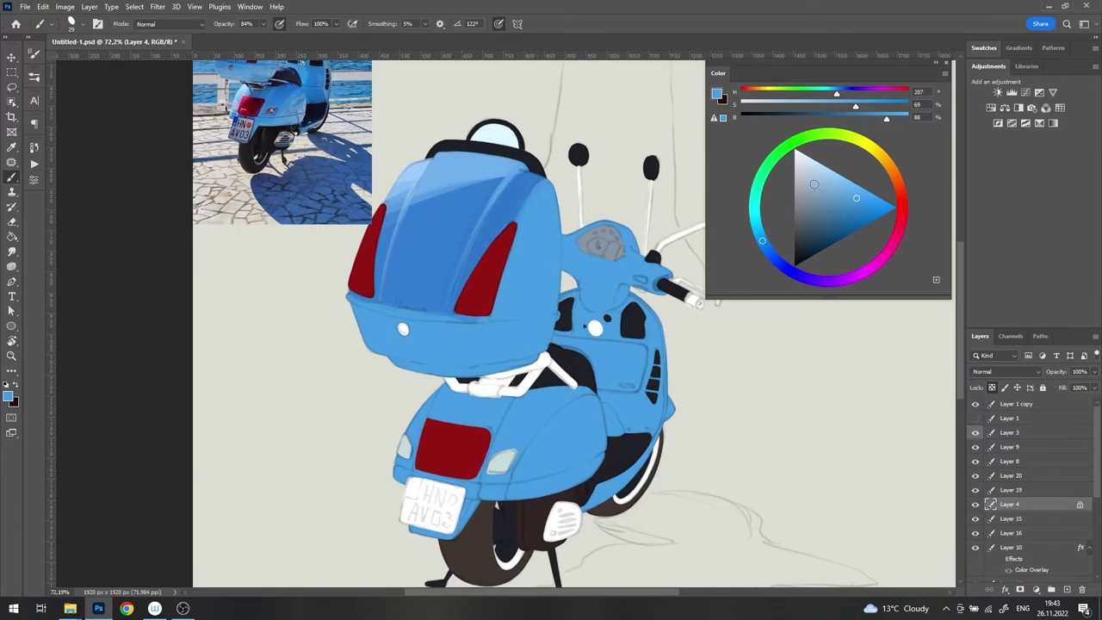
alt+click(606, 300)
right_click(546, 287)
click(546, 287)
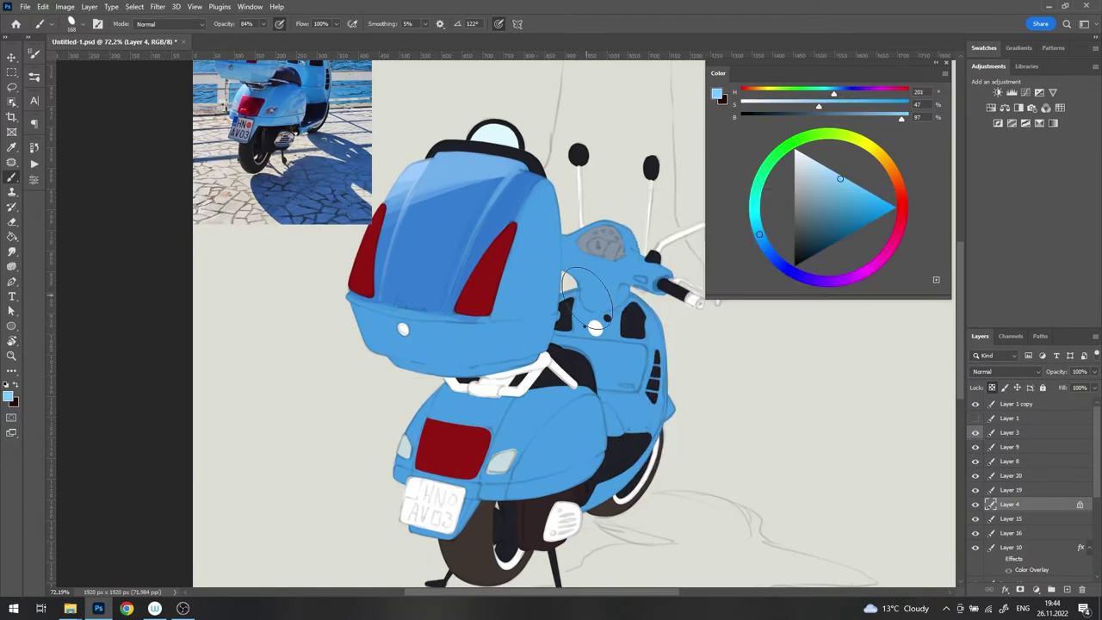
alt+click(517, 306)
scroll(533, 257, down, 3)
scroll(482, 258, up, 5)
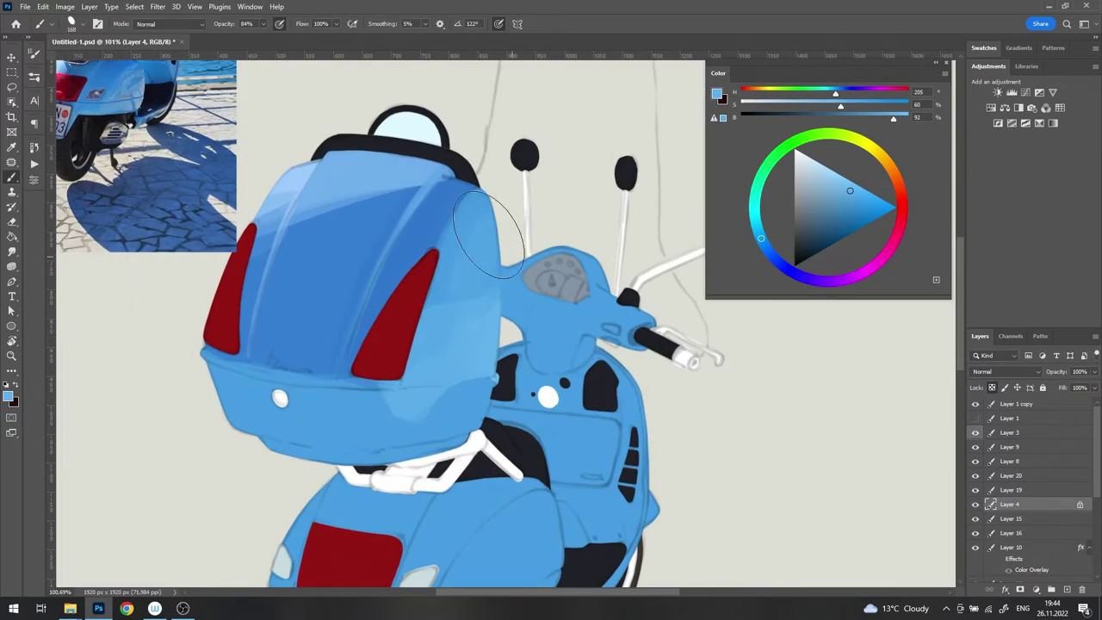
scroll(541, 168, down, 3)
scroll(344, 233, up, 5)
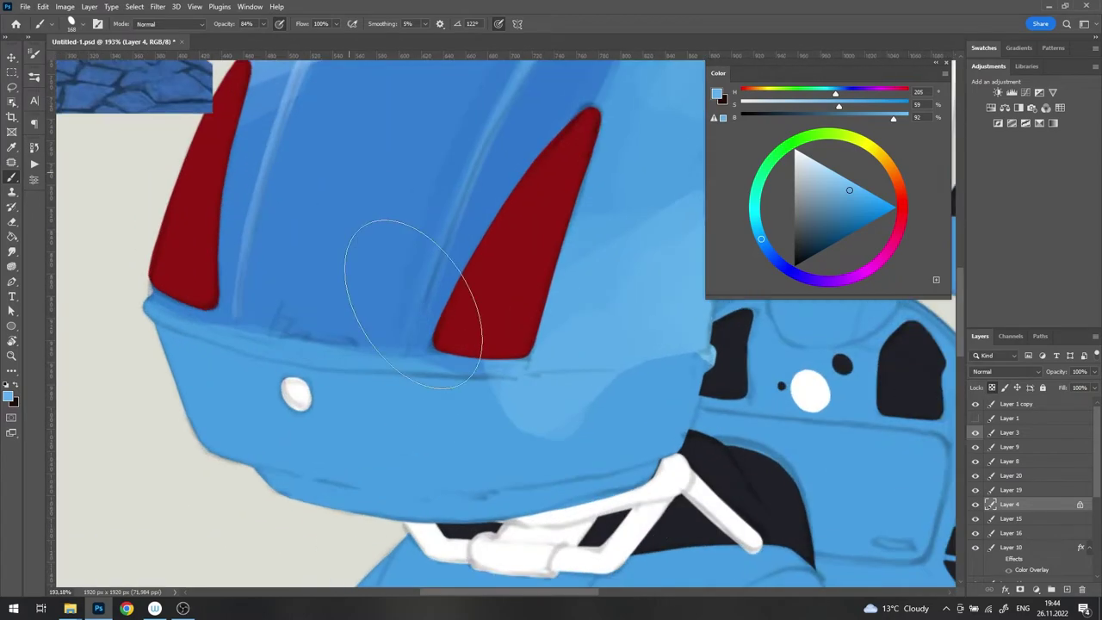
Step: Tilt the view toward the case's lower edge and darken the seam below the lid
key(r)
drag(345, 233, 563, 194)
key(b)
right_click(563, 194)
key(Escape)
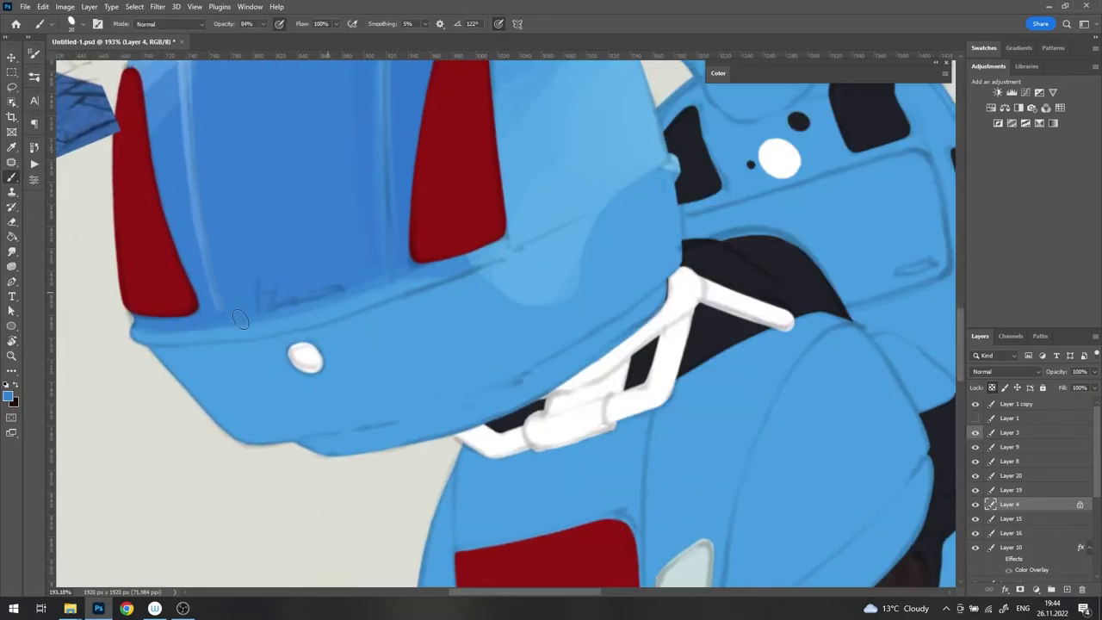
mouse_move(676, 162)
mouse_down()
mouse_move(424, 256)
mouse_move(133, 326)
mouse_up()
Step: Lighten the case's lower edge with a light blue stroke
scroll(516, 258, down, 3)
key(r)
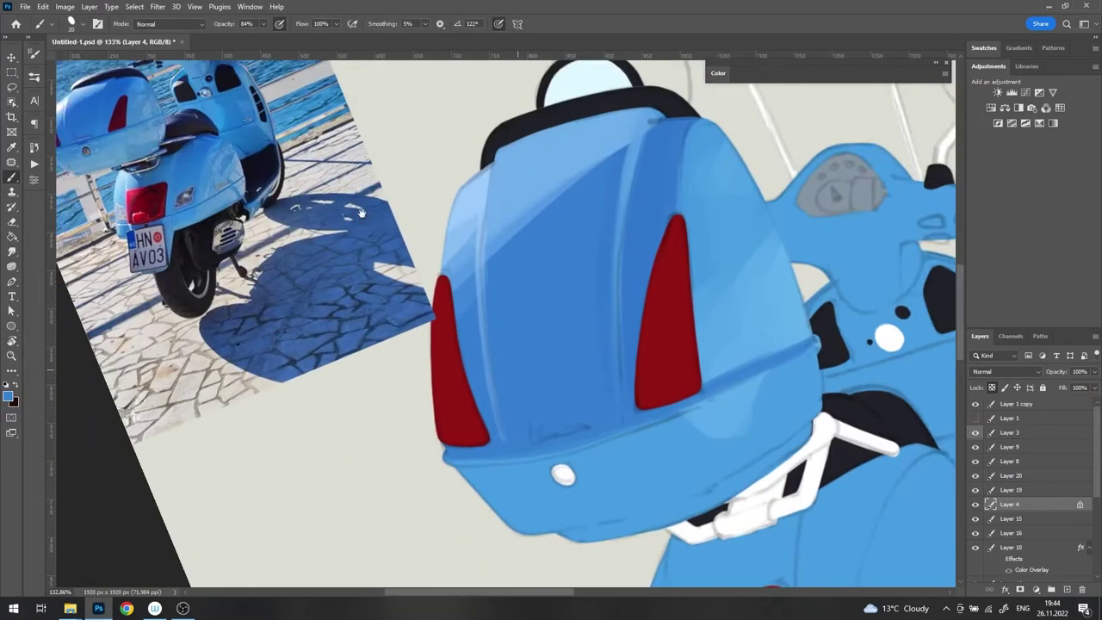
scroll(642, 276, up, 3)
scroll(642, 277, down, 2)
key(b)
right_click(643, 293)
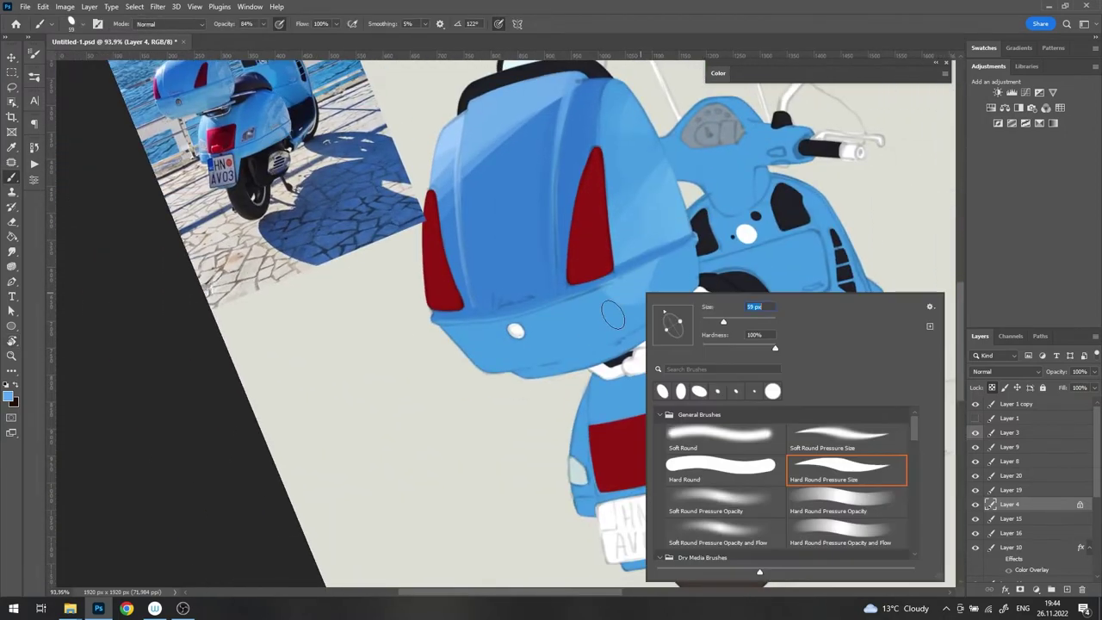
key(Escape)
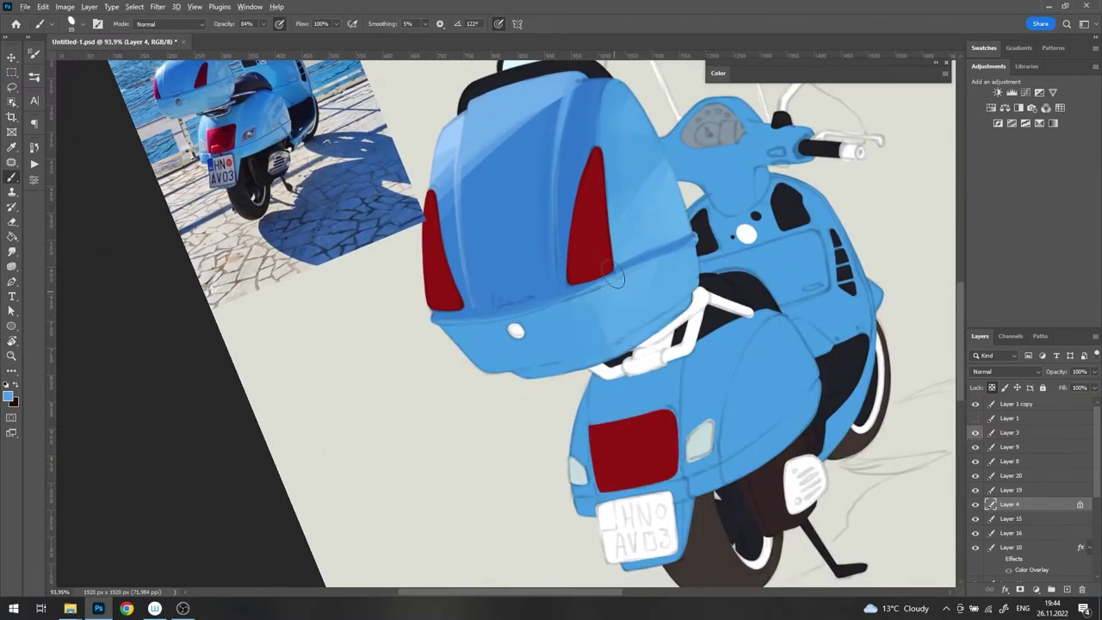
mouse_move(470, 360)
mouse_down()
mouse_move(579, 337)
mouse_move(684, 283)
mouse_up()
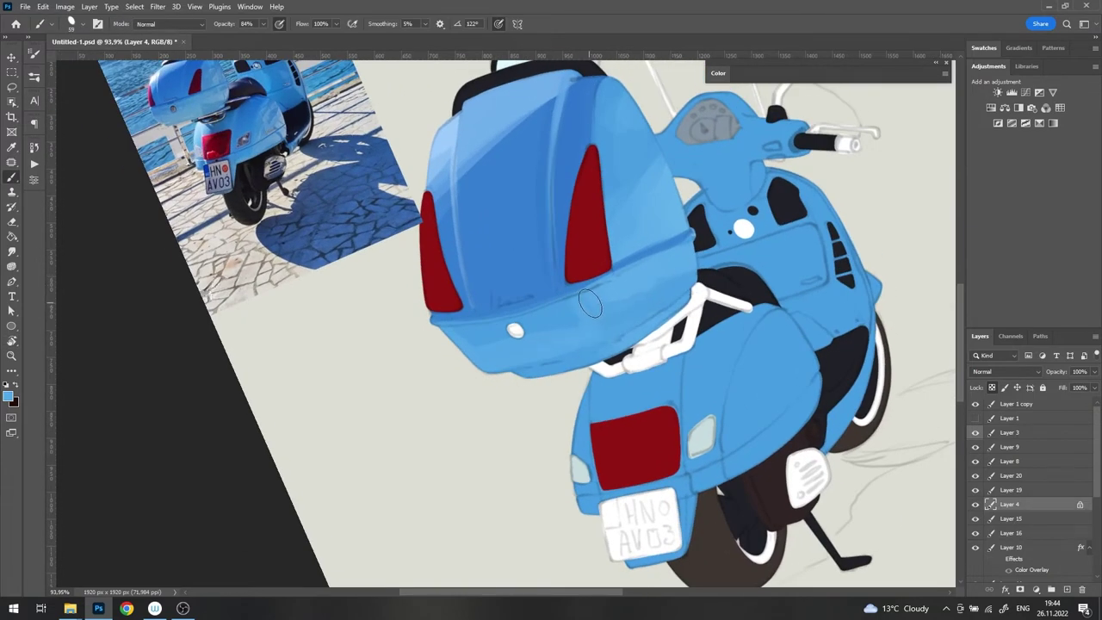
Step: Turn the view upright, close in on the case, and show the colour wheel
drag(591, 303, 599, 337)
mouse_move(509, 354)
mouse_down()
mouse_move(503, 243)
mouse_move(809, 74)
mouse_up()
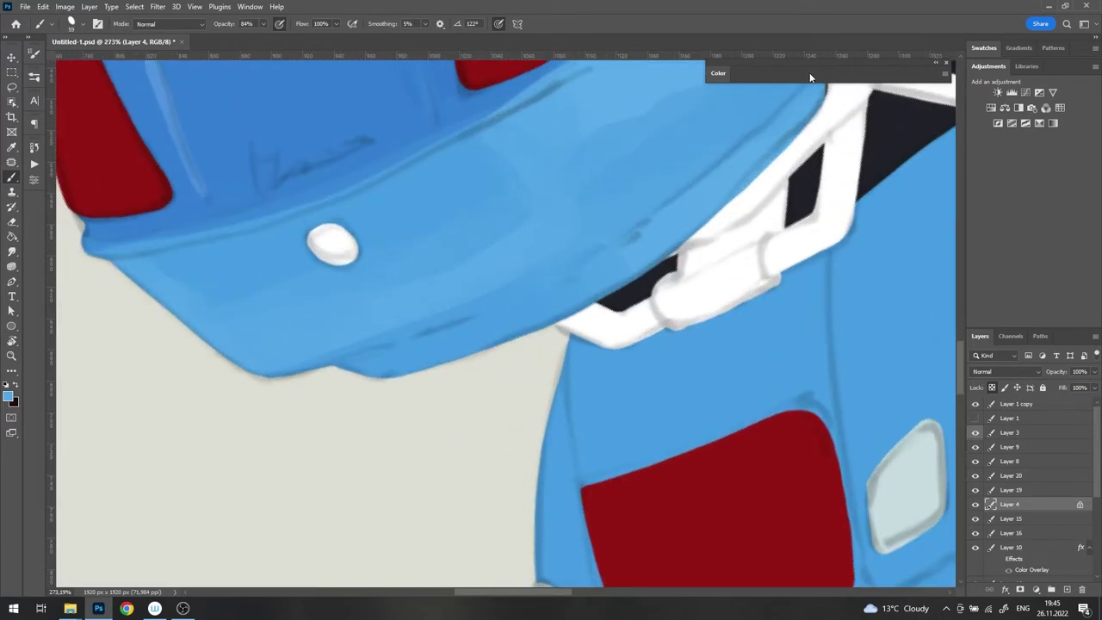
click(718, 72)
Step: Paint a stroke along the case's lower edge and rotate the canvas
right_click(579, 231)
key(Escape)
mouse_move(304, 367)
mouse_down()
mouse_move(568, 269)
mouse_move(733, 159)
mouse_up()
key(r)
drag(598, 138, 521, 282)
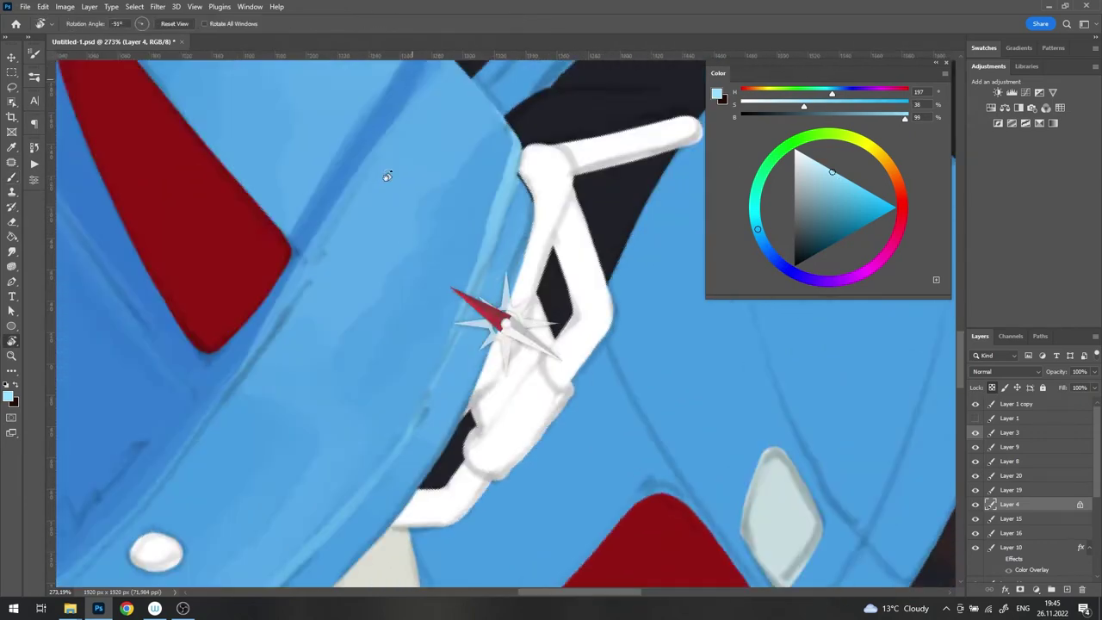
key(b)
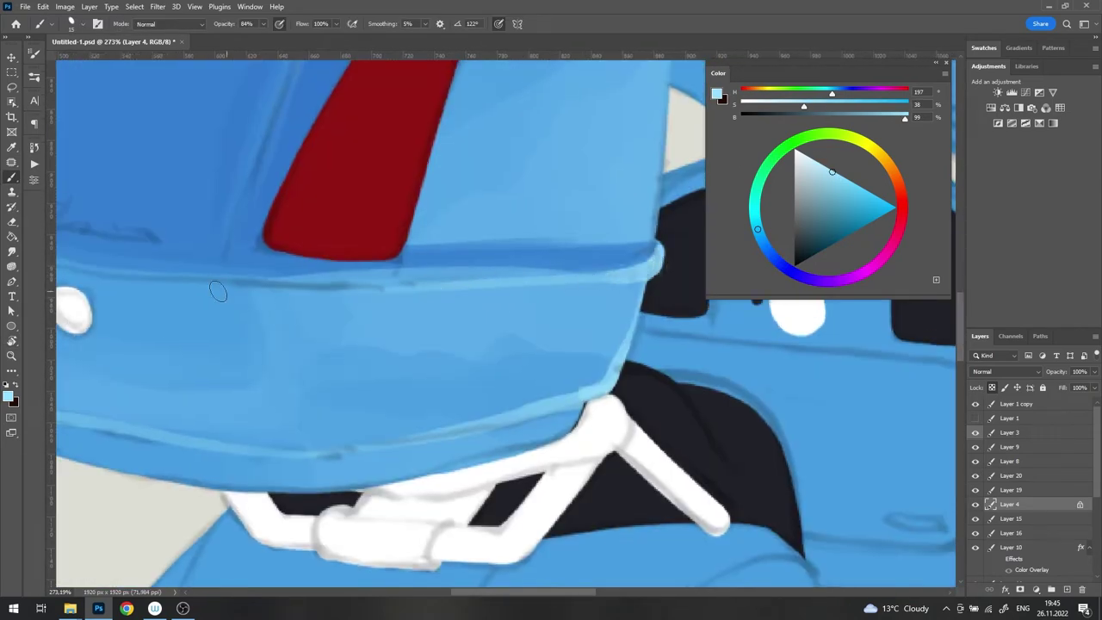
Step: Zoom in on the top case band and paint a light stroke along its upper edge
mouse_move(217, 290)
mouse_down()
mouse_move(320, 221)
mouse_move(293, 302)
mouse_move(637, 182)
mouse_up()
key(ctrl+0)
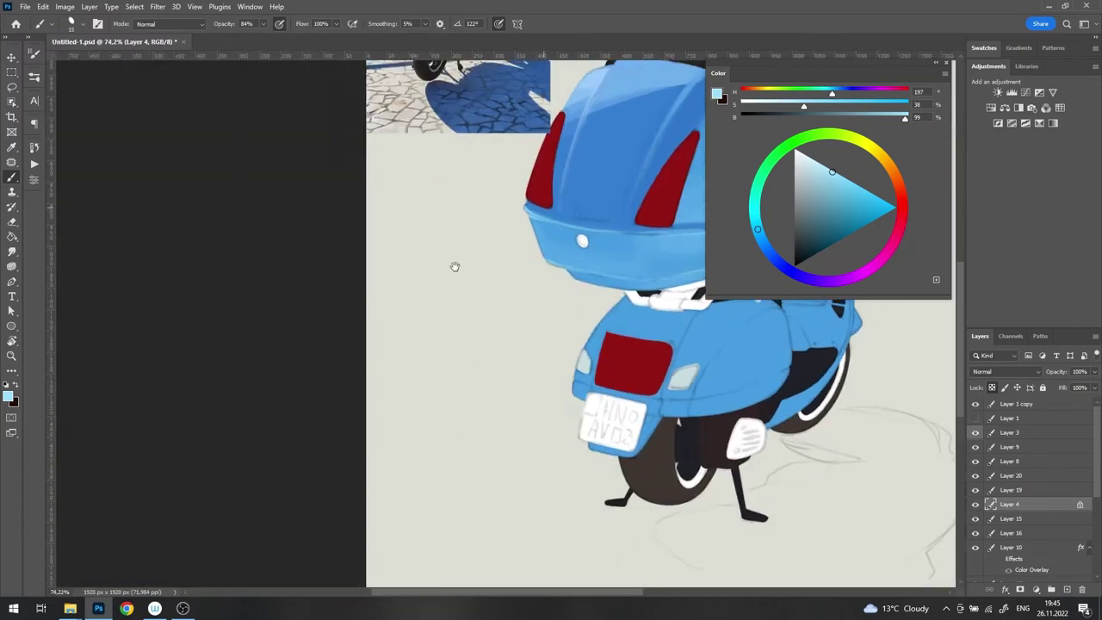
scroll(454, 263, up, 2)
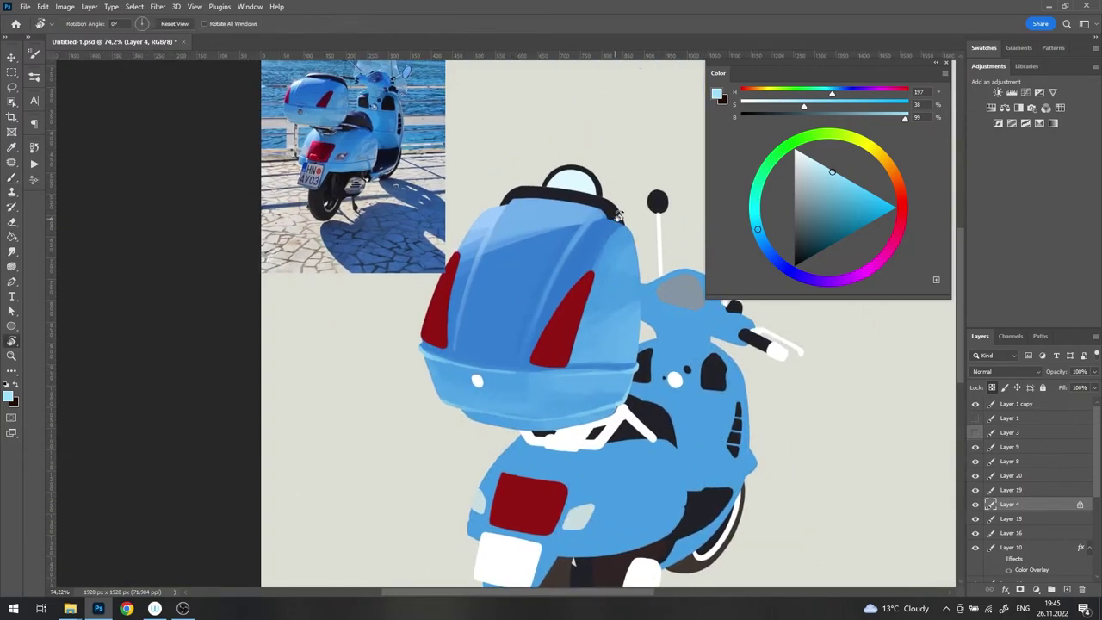
drag(531, 211, 431, 284)
scroll(344, 302, up, 5)
alt+click(263, 313)
drag(262, 312, 595, 221)
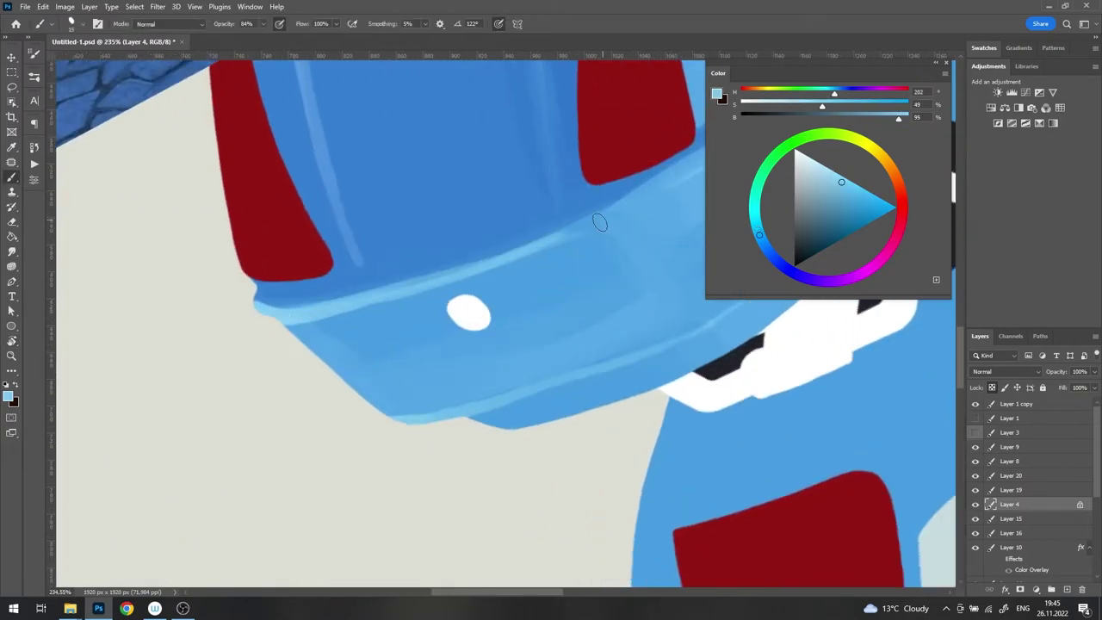
Step: Show Layer 3's sketch lines and rotate the view to the case's side
alt+click(379, 306)
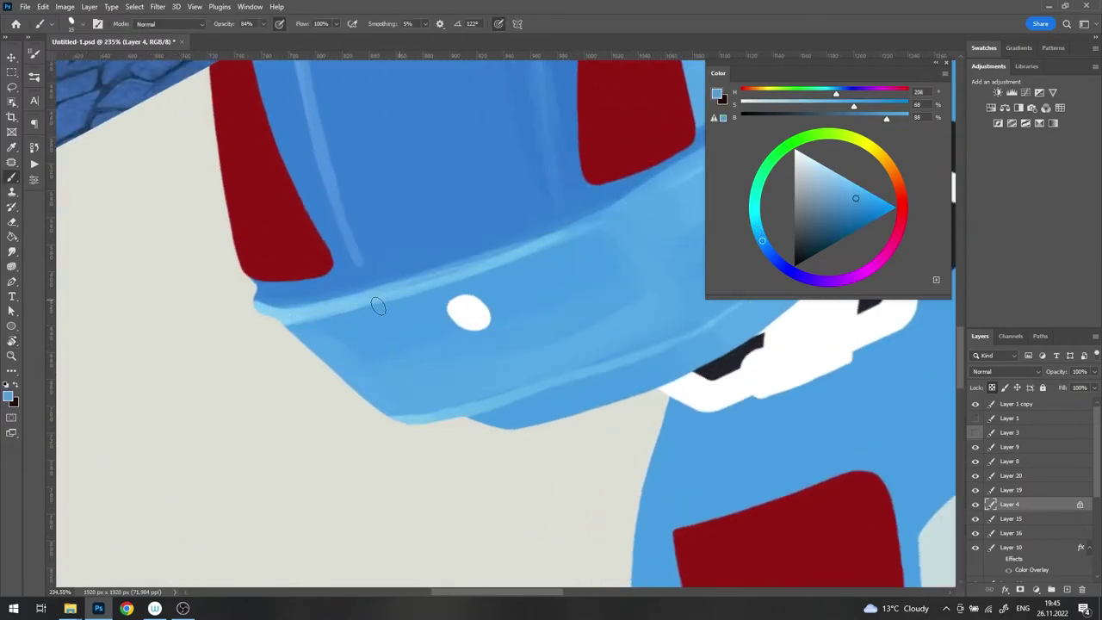
alt+click(487, 253)
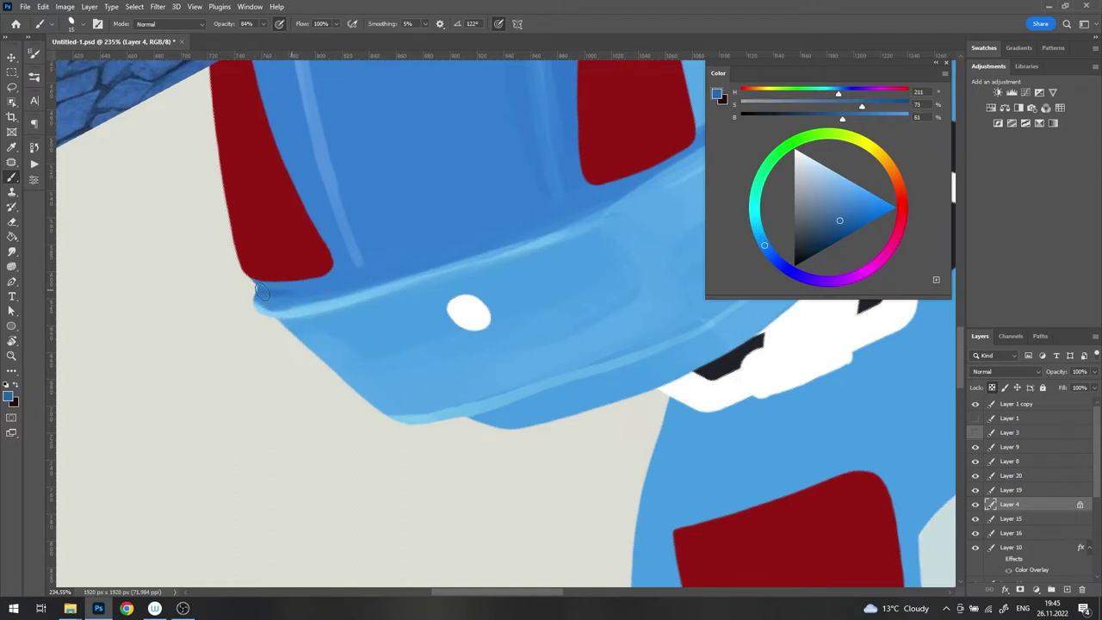
click(976, 433)
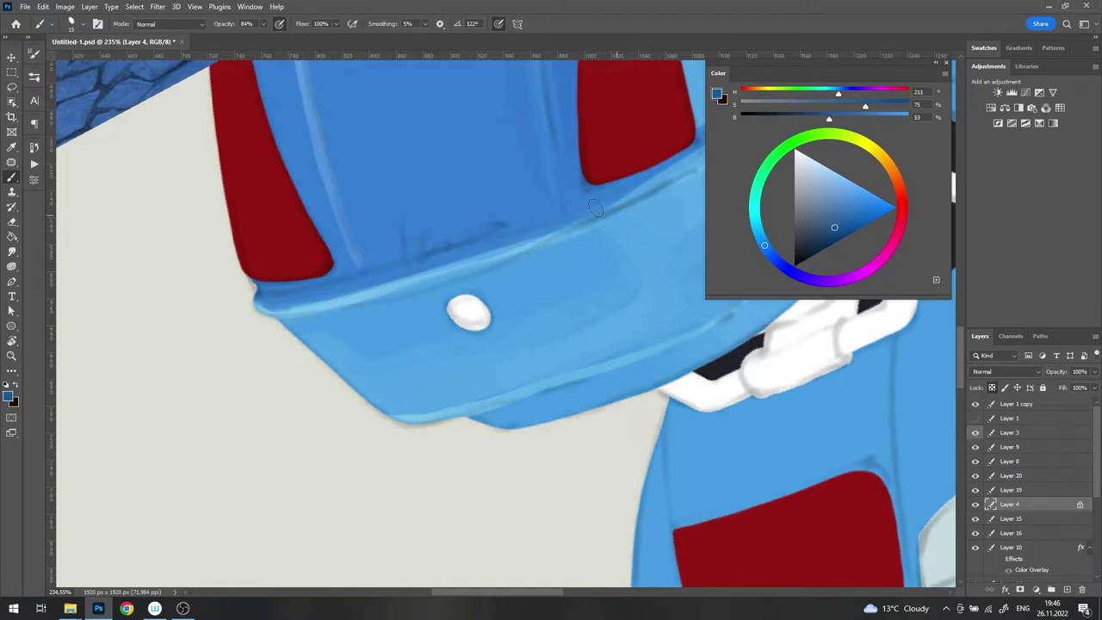
drag(681, 291, 366, 250)
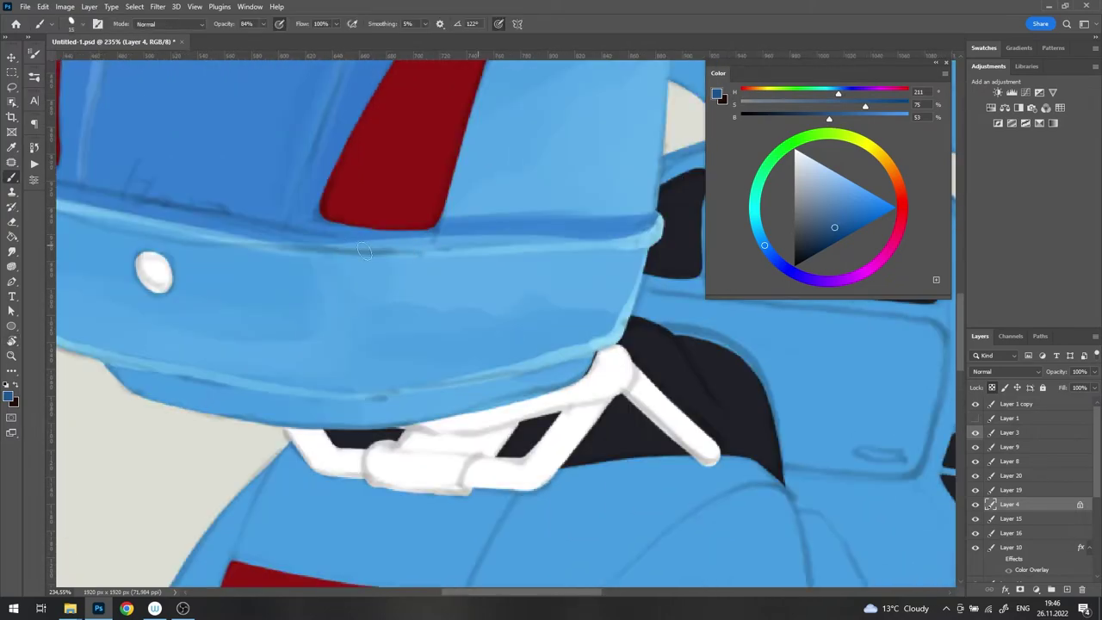
scroll(499, 238, down, 5)
scroll(500, 238, up, 3)
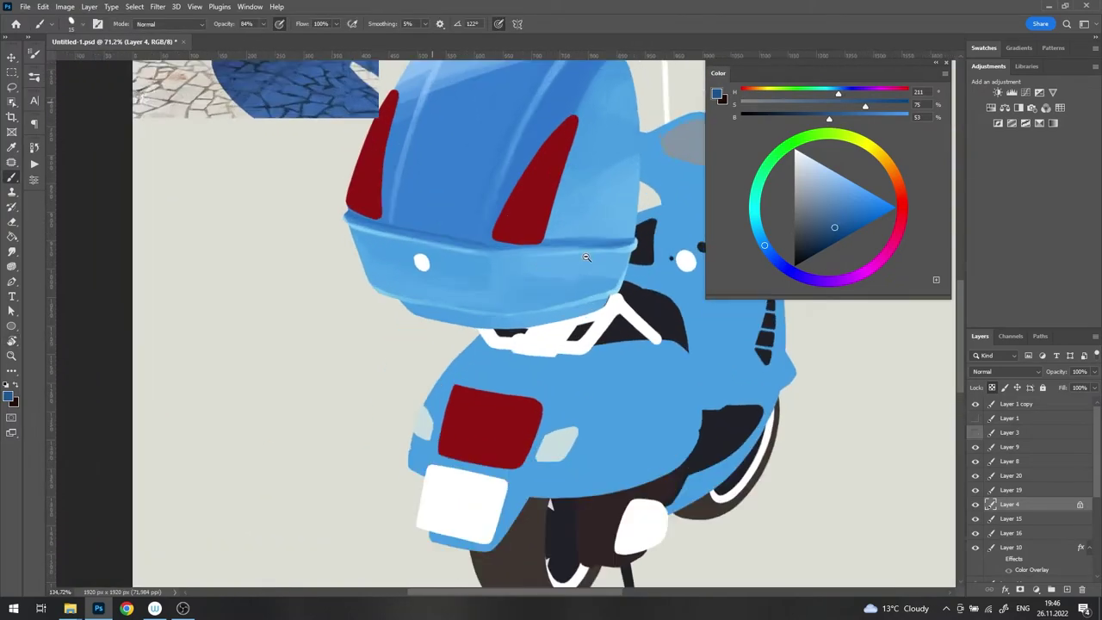
key(r)
mouse_move(659, 147)
mouse_down()
mouse_move(273, 332)
mouse_move(258, 327)
mouse_move(519, 186)
mouse_up()
scroll(254, 325, up, 3)
key(b)
Step: Add a light rim highlight and mid-blue strokes toward the upper right
alt+click(373, 292)
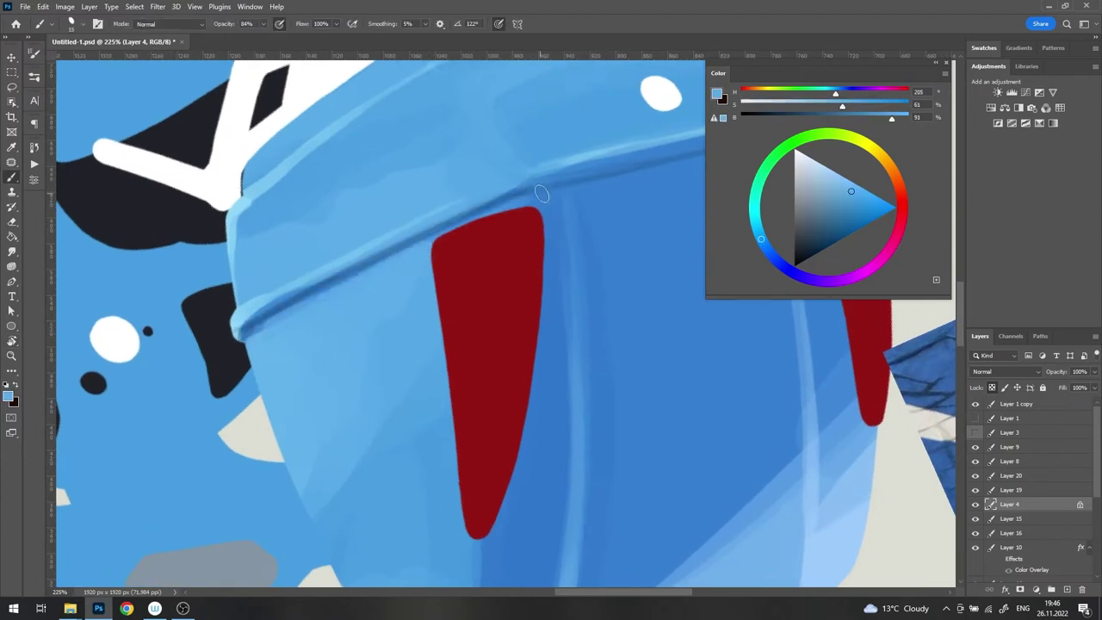
alt+click(250, 336)
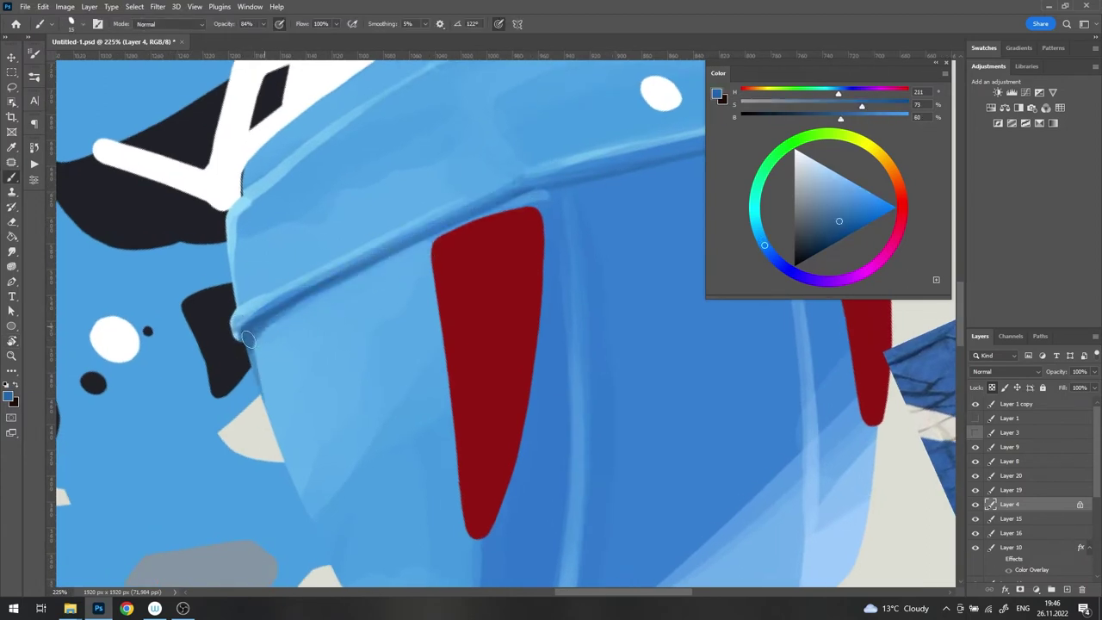
alt+click(264, 296)
drag(263, 296, 517, 185)
alt+click(259, 302)
drag(276, 285, 465, 188)
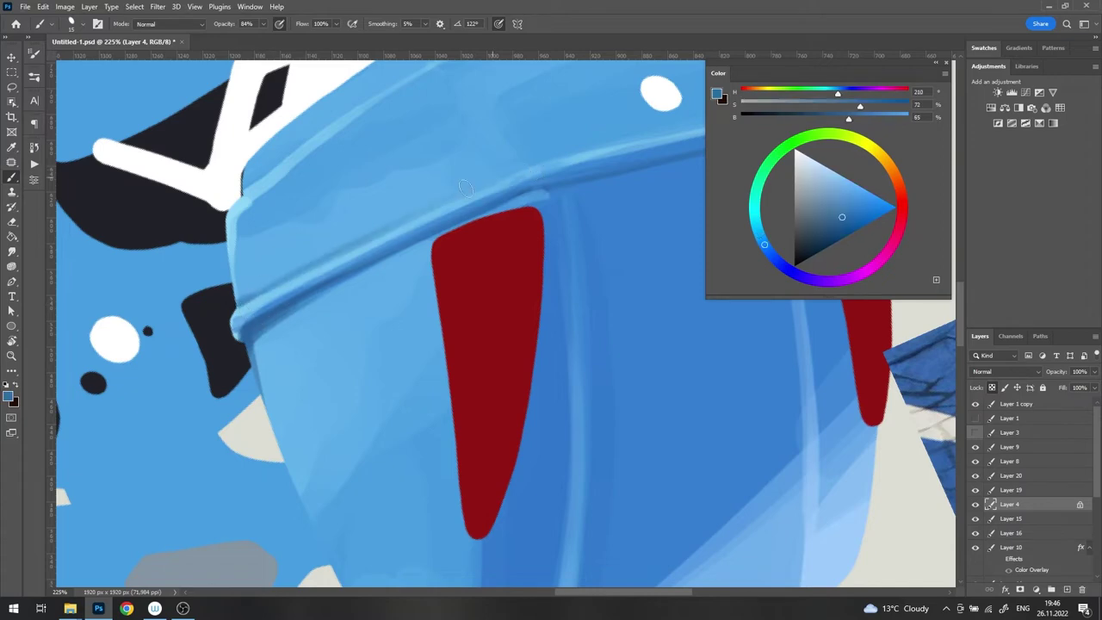
Step: Sample lighter and darker blues from the rim and band
scroll(531, 168, right, 5)
scroll(531, 168, up, 2)
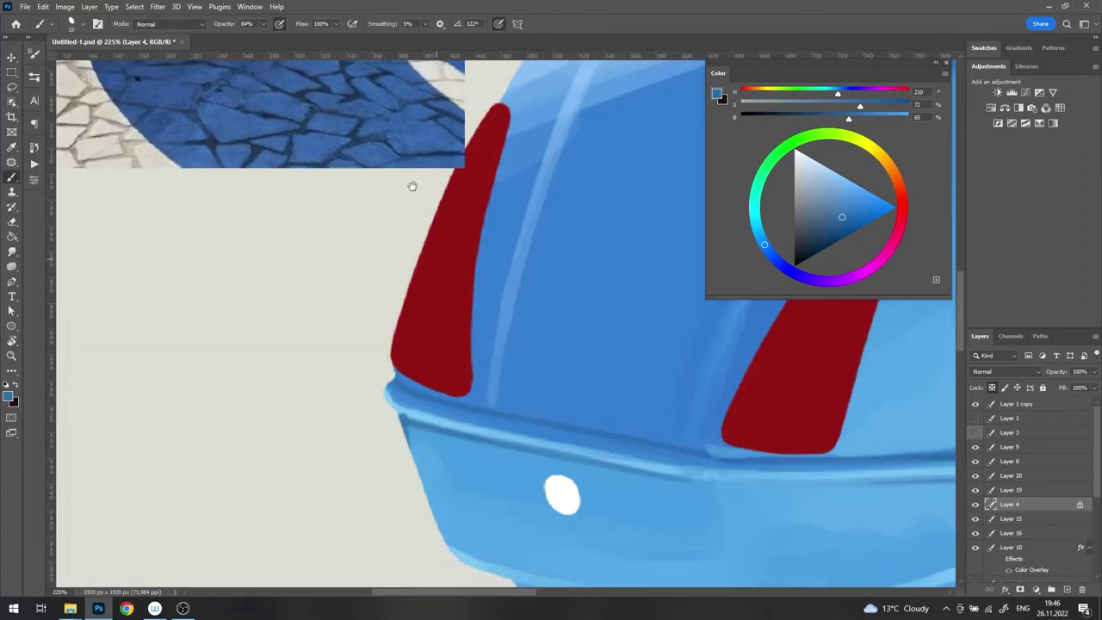
scroll(342, 284, up, 5)
alt+click(342, 284)
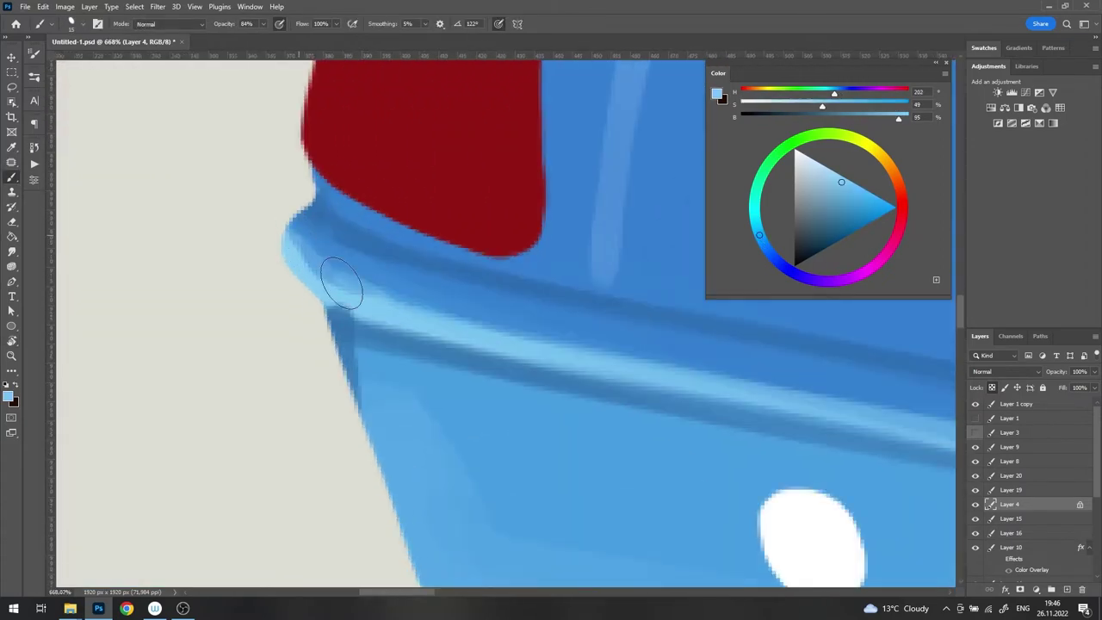
scroll(394, 276, down, 10)
scroll(431, 310, up, 5)
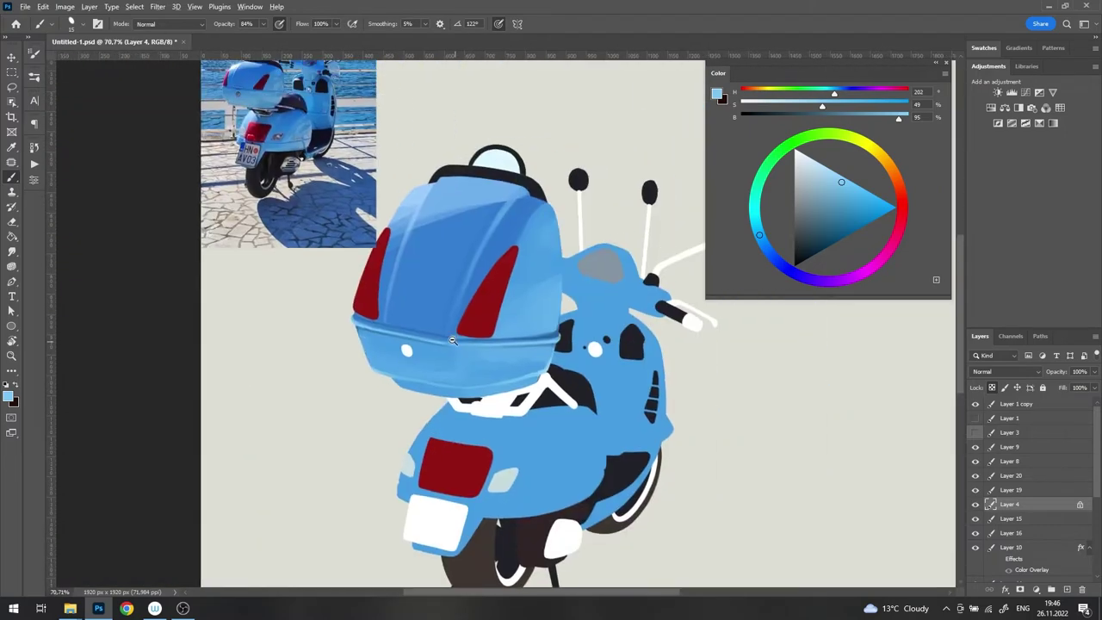
scroll(500, 343, up, 3)
alt+click(500, 343)
drag(745, 346, 655, 376)
alt+click(455, 356)
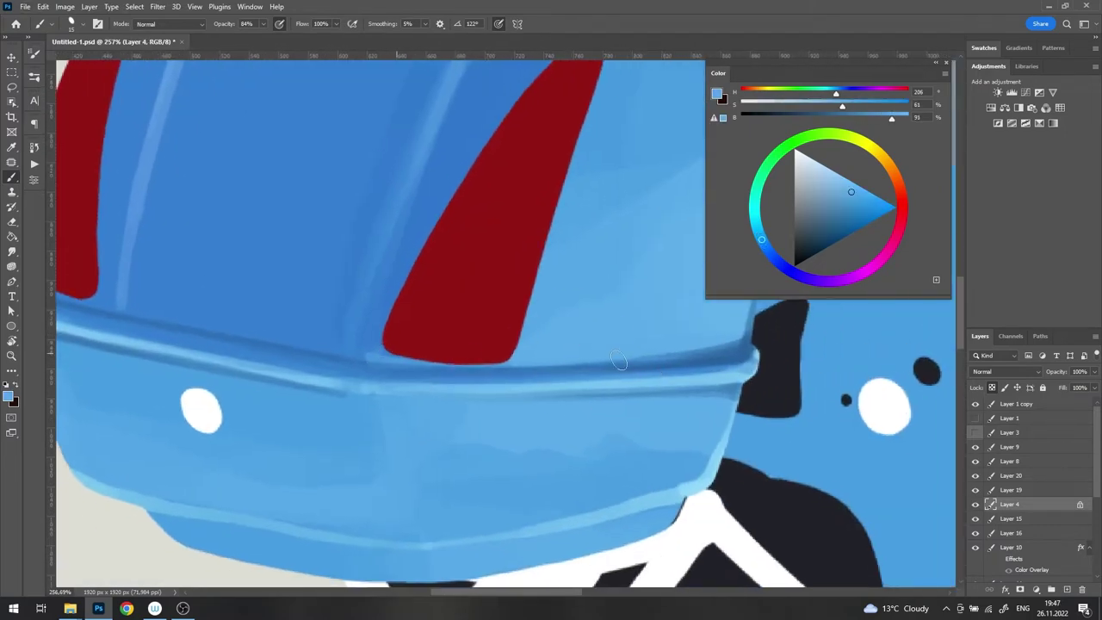
alt+click(386, 358)
Step: Shift the blue toward cyan and darken the case's lower edge with saturated blue
scroll(374, 389, down, 5)
scroll(392, 318, up, 5)
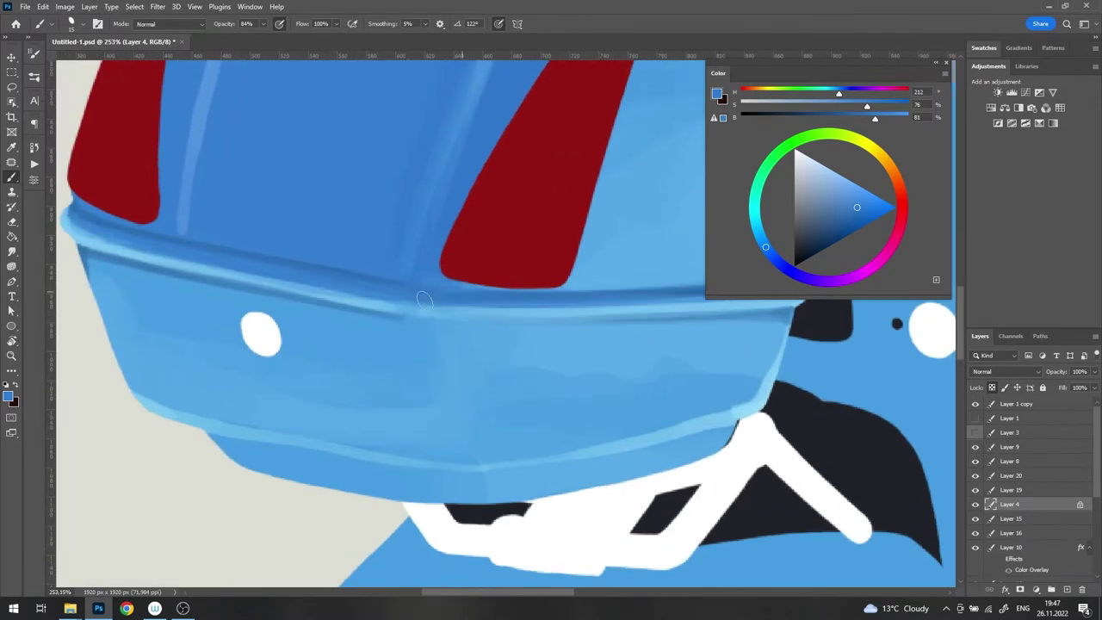
alt+click(391, 308)
alt+click(476, 292)
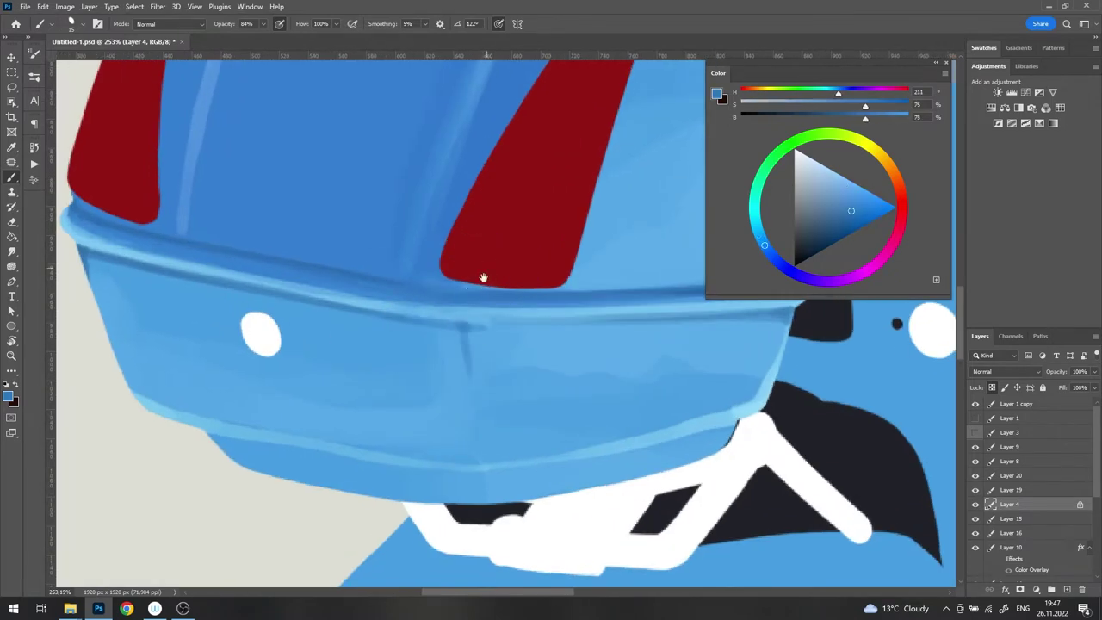
drag(483, 278, 400, 449)
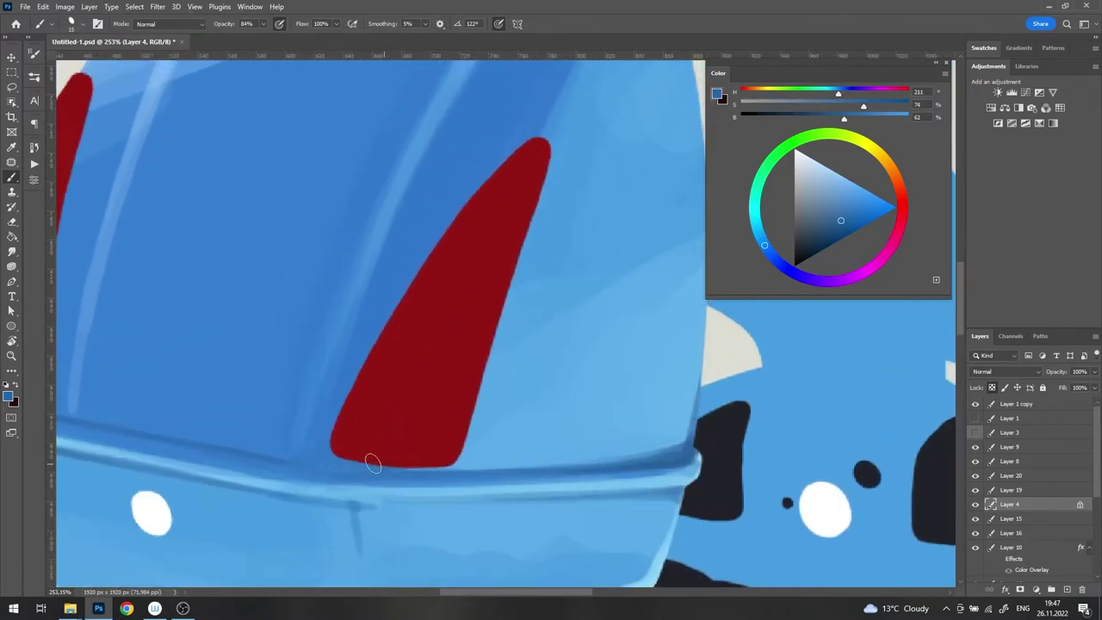
scroll(374, 474, down, 3)
alt+click(521, 353)
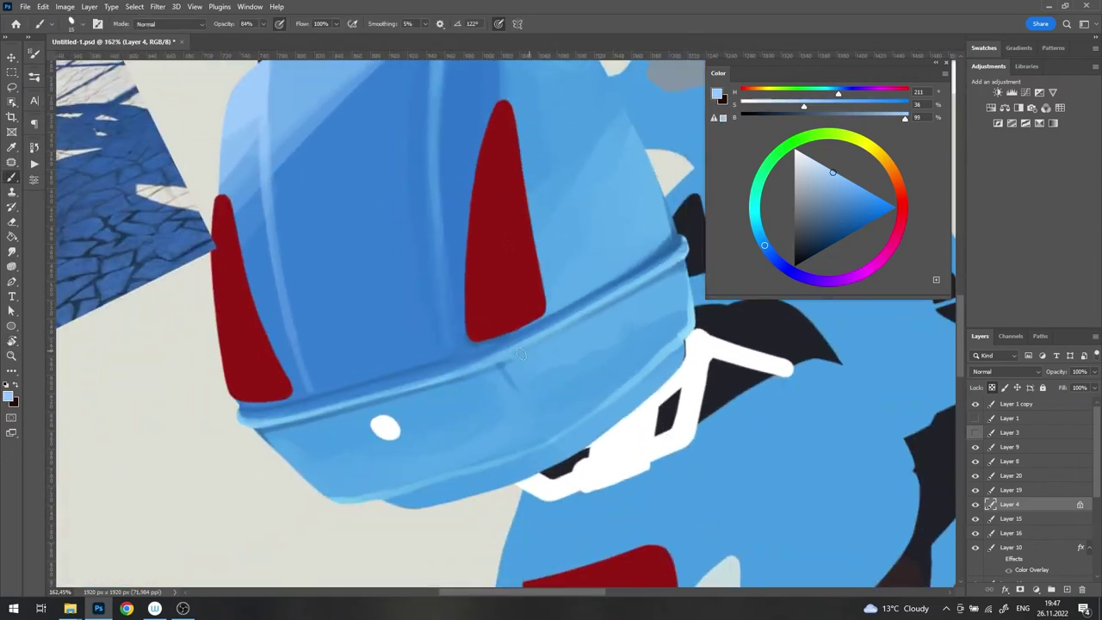
drag(764, 245, 756, 218)
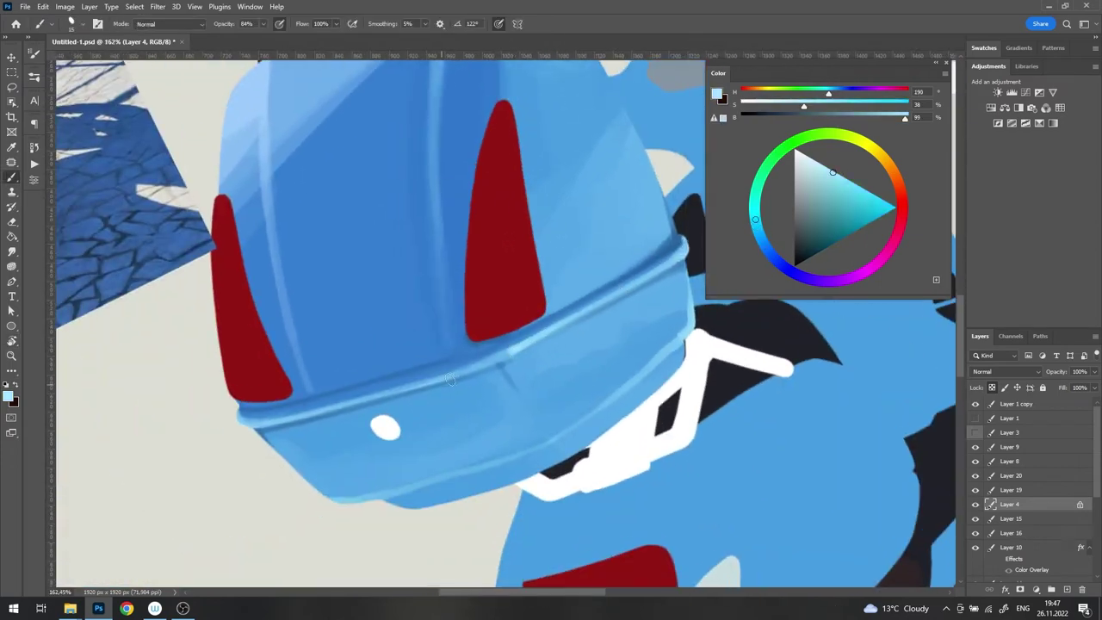
alt+click(255, 408)
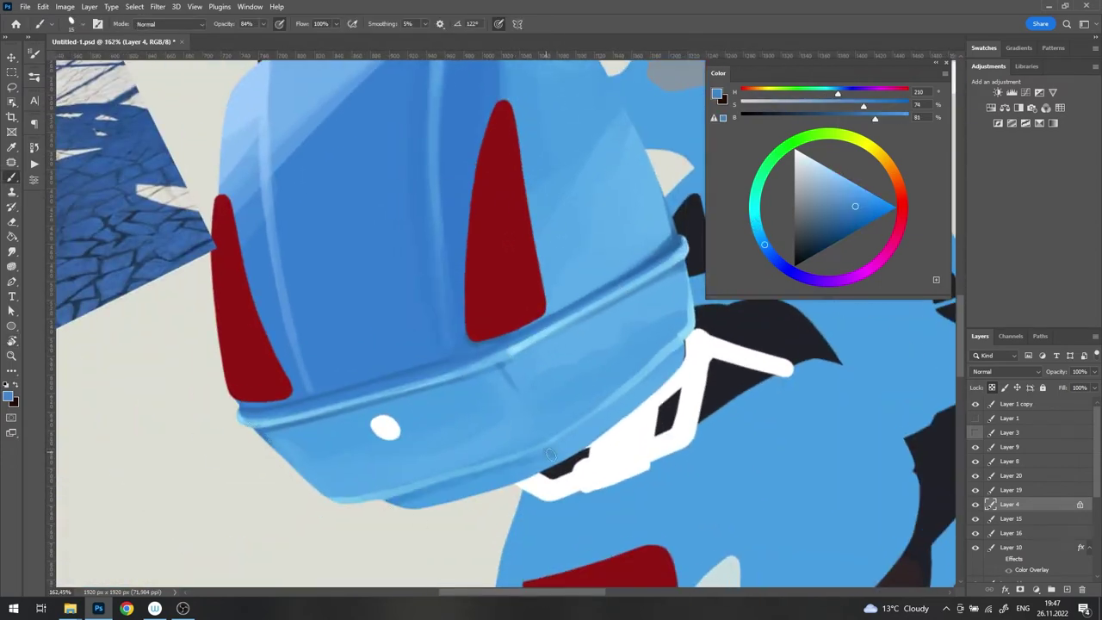
drag(549, 454, 551, 456)
Step: Paint dark strokes along the case's upper edge with a smaller brush, then zoom out
scroll(690, 352, down, 10)
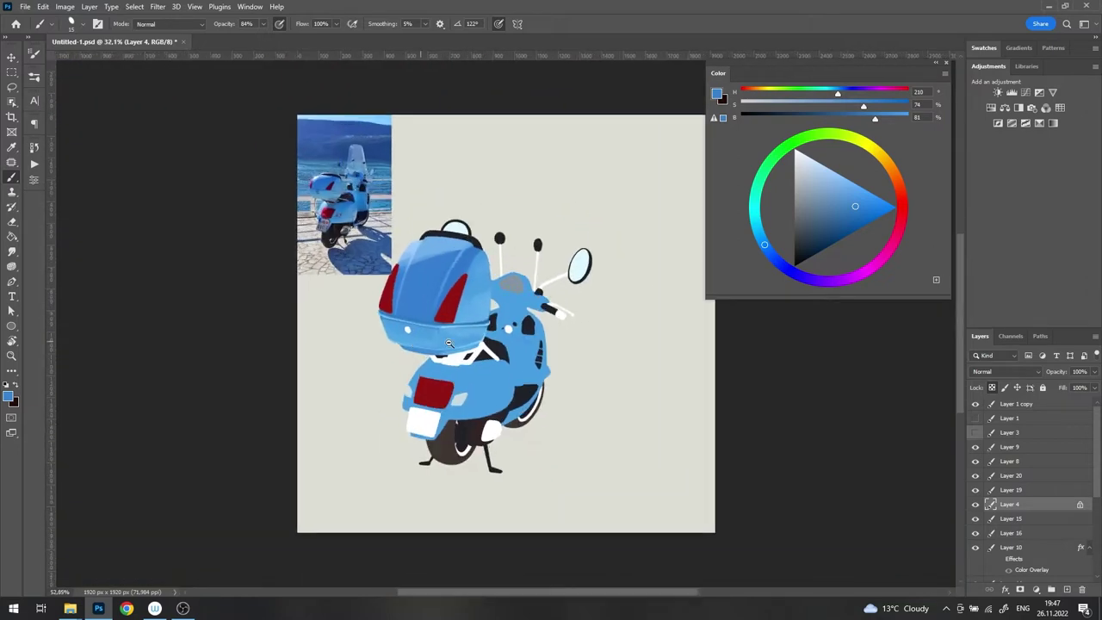
scroll(422, 331, up, 10)
key(r)
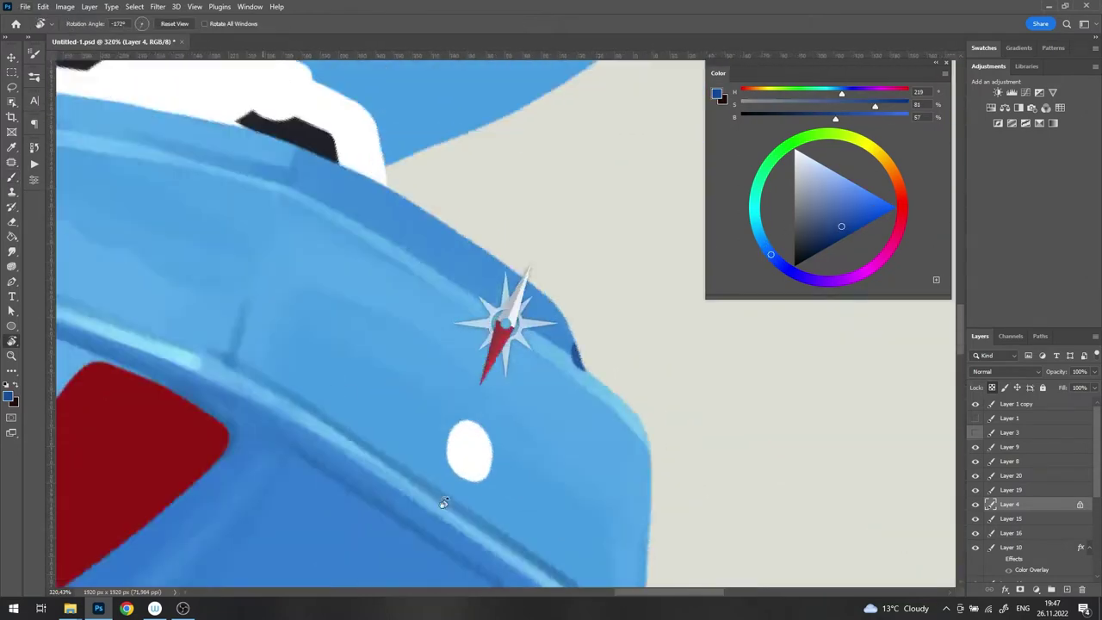
mouse_move(423, 320)
mouse_down()
mouse_move(635, 290)
mouse_move(670, 310)
mouse_up()
right_click(673, 310)
key(Return)
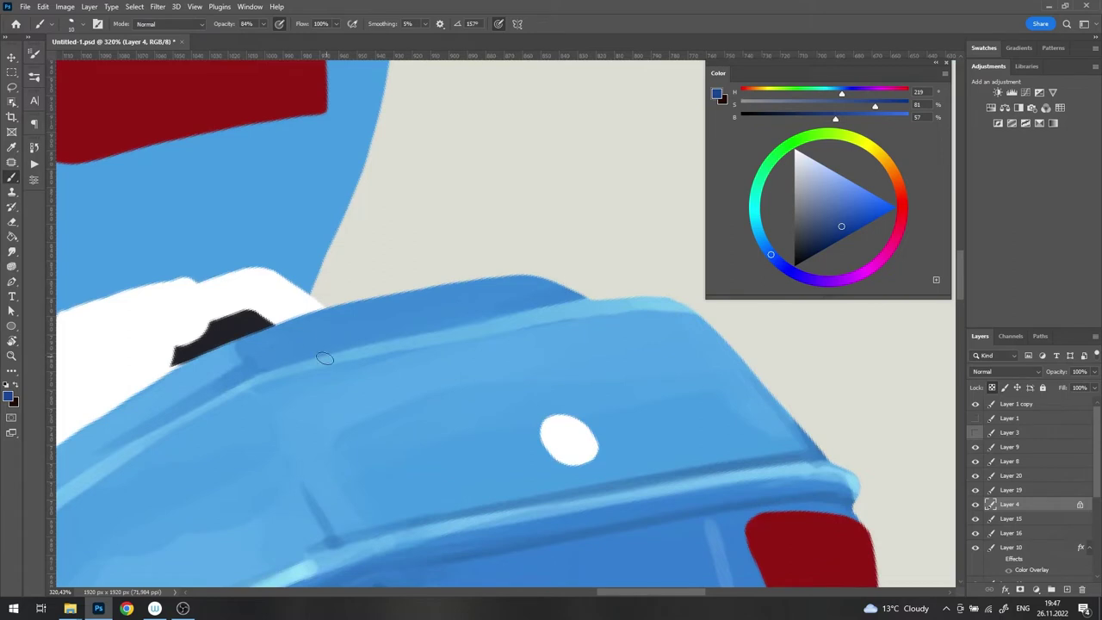
drag(489, 316, 259, 319)
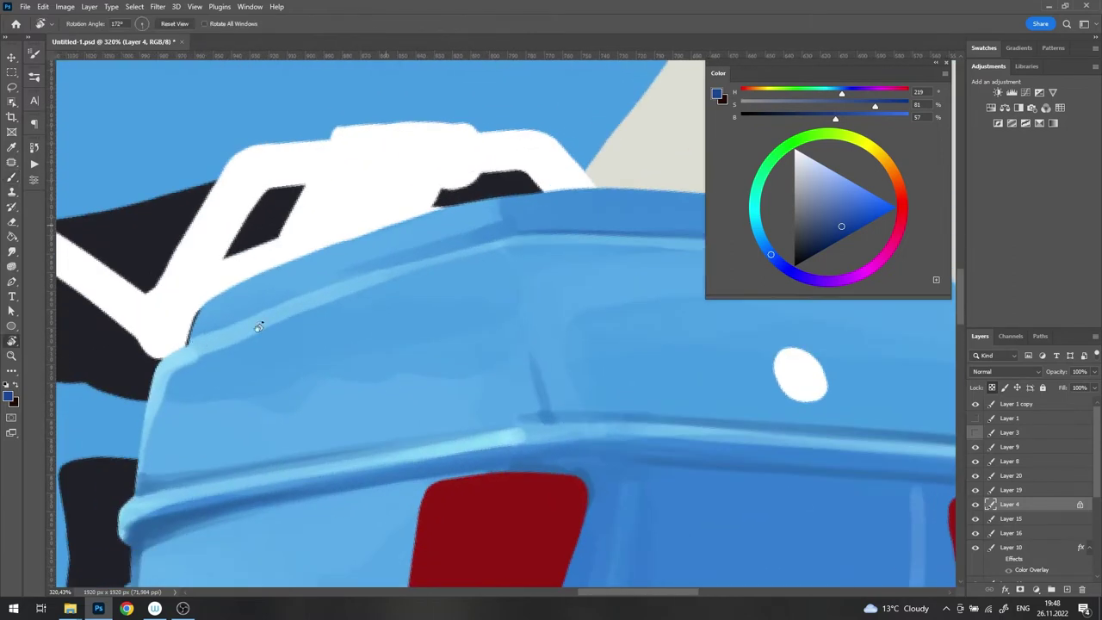
drag(198, 339, 414, 263)
drag(191, 332, 213, 312)
alt+click(190, 333)
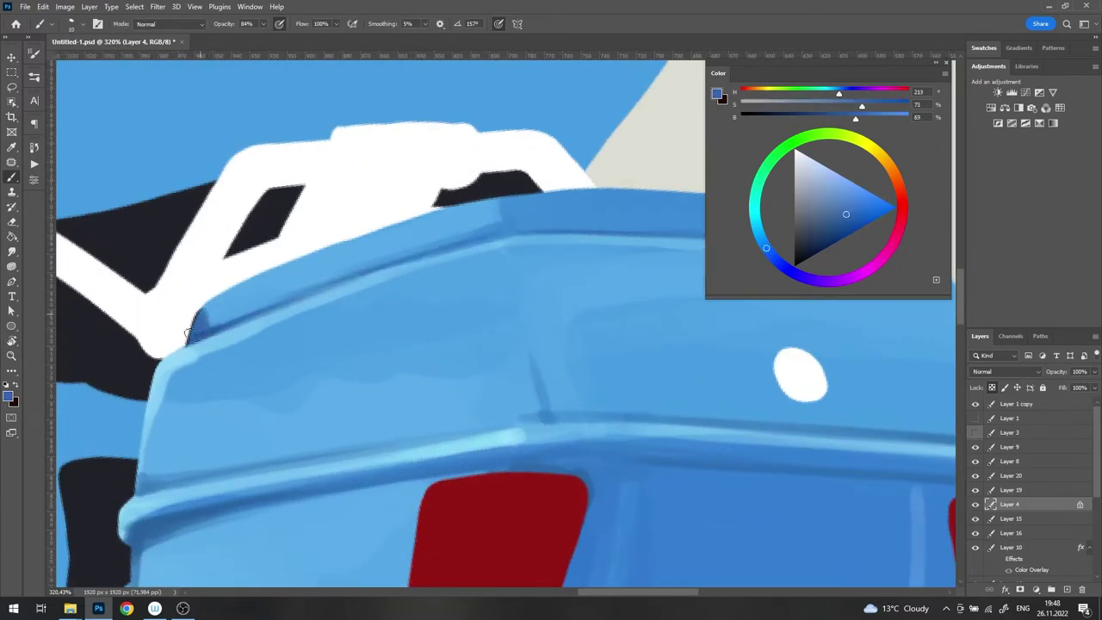
key(ctrl+0)
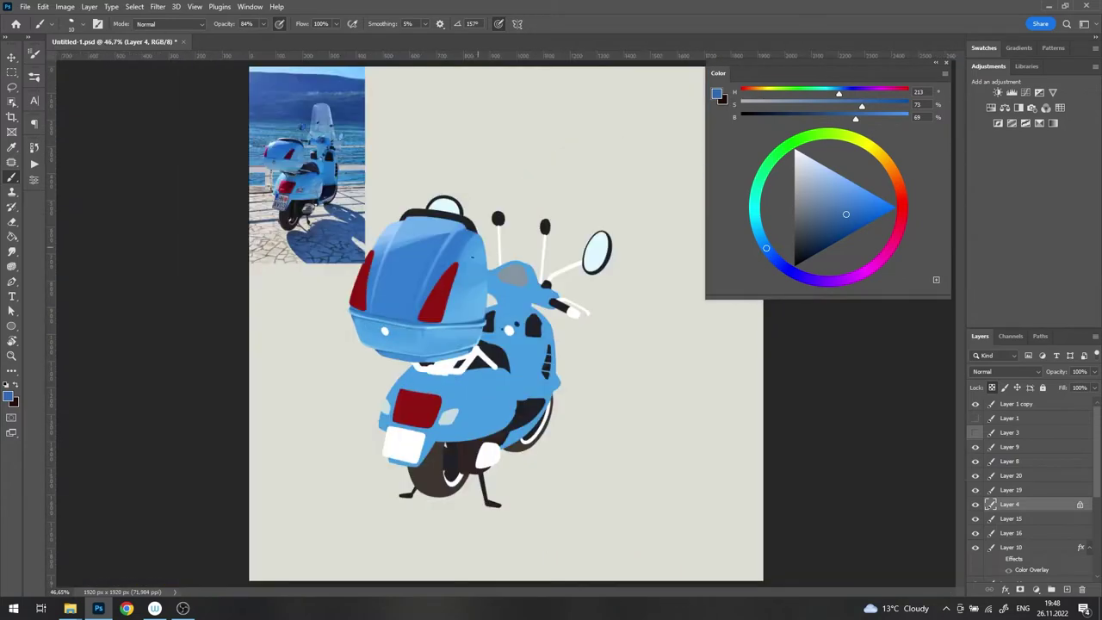
scroll(408, 228, up, 2)
scroll(376, 187, up, 2)
Step: Zoom in on the right reflector and paint over its dark blue edge
scroll(362, 284, up, 2)
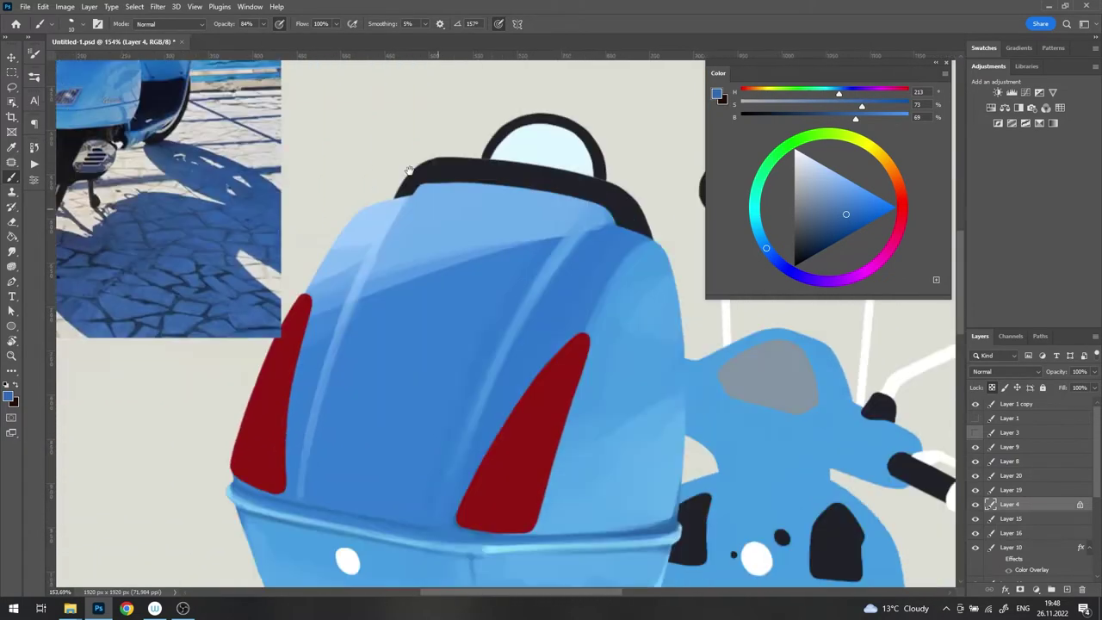
scroll(328, 387, up, 2)
scroll(320, 418, up, 2)
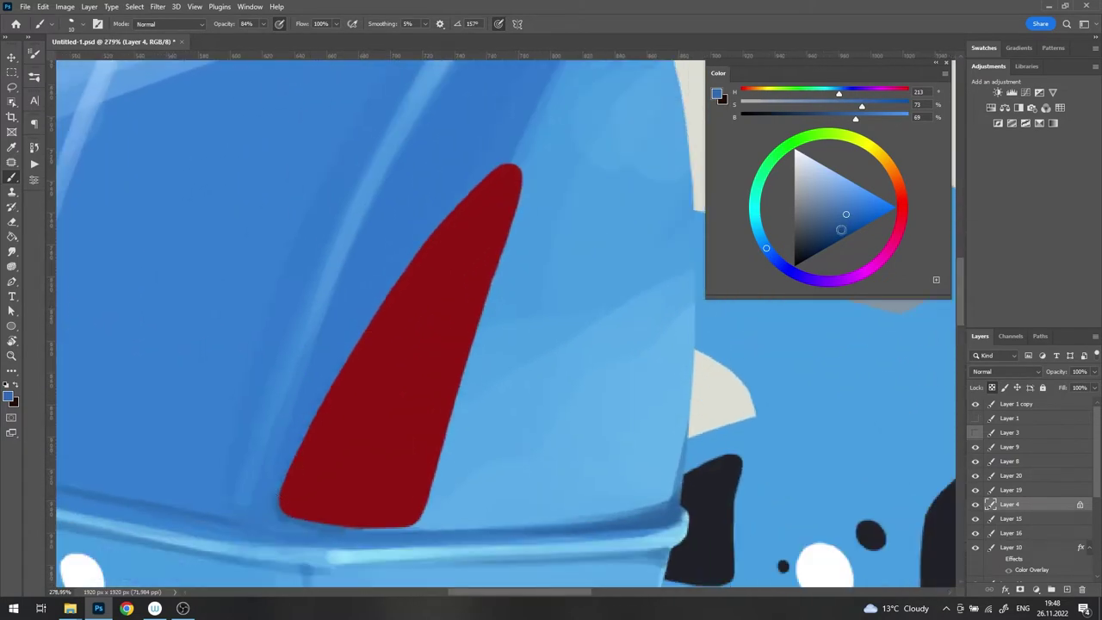
drag(384, 291, 283, 487)
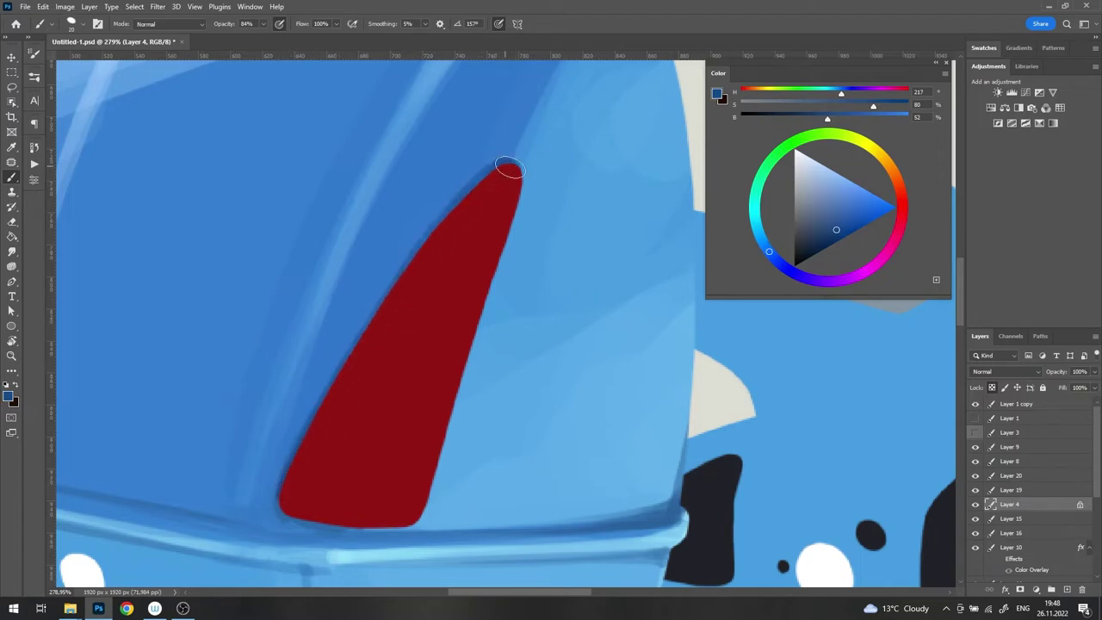
drag(409, 258, 546, 374)
right_click(546, 374)
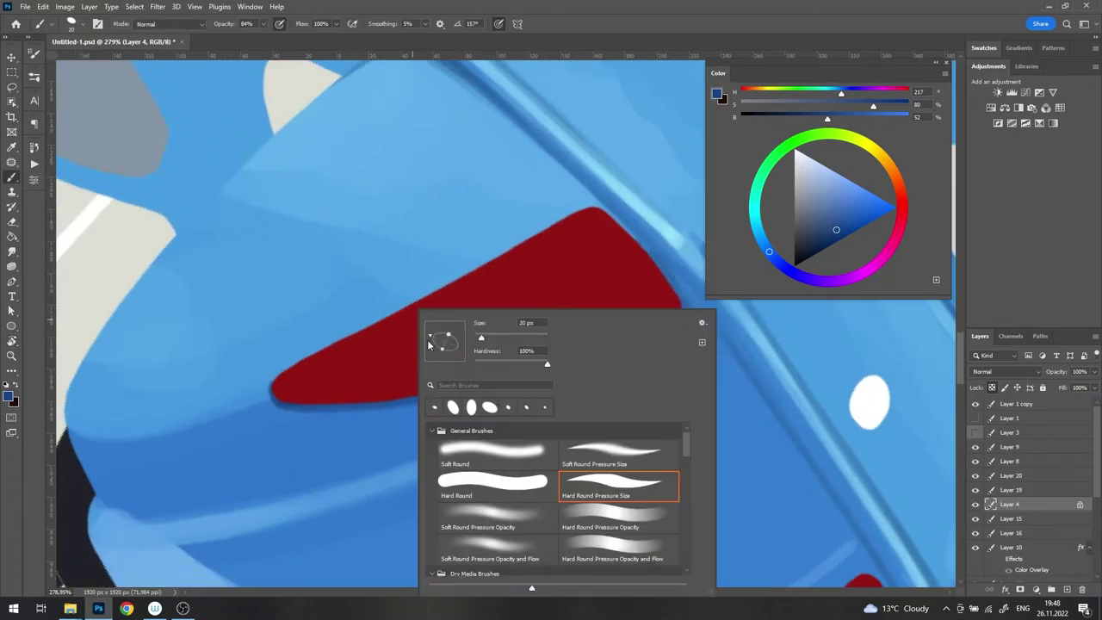
key(Escape)
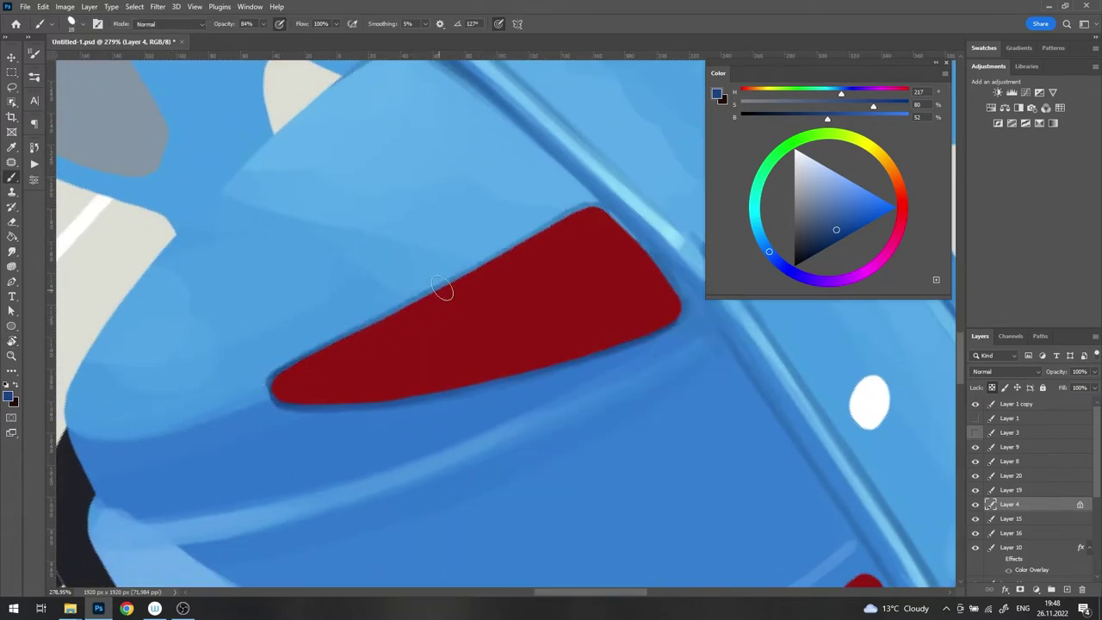
Step: Shrink the brush slightly and sample the darker case blue for the reflector's lower corner
drag(578, 213, 509, 307)
right_click(491, 310)
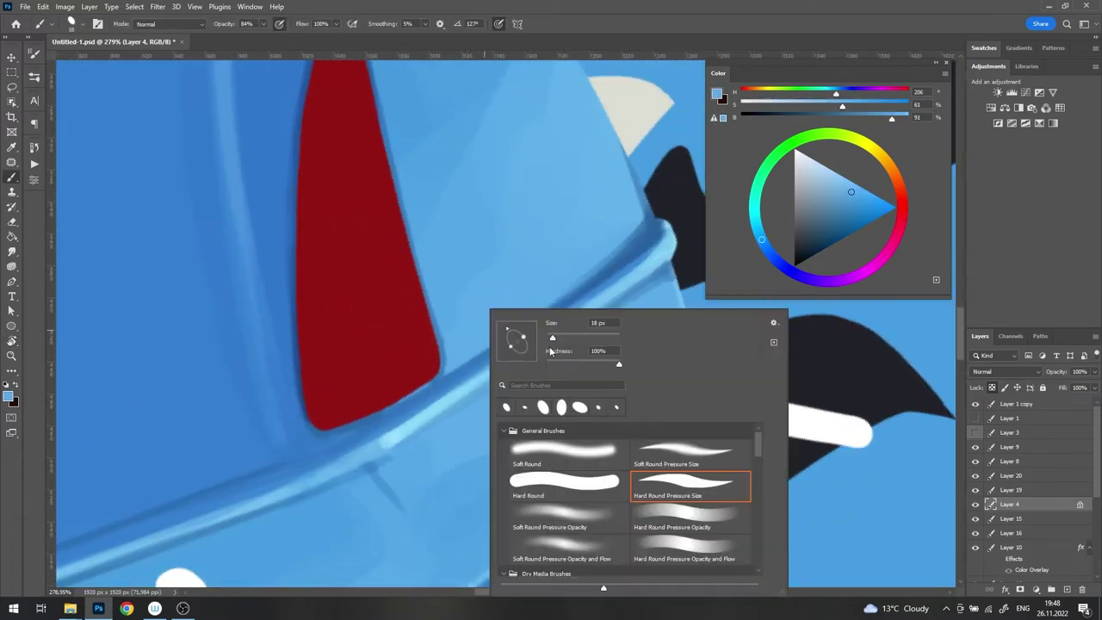
key(Escape)
alt+click(425, 379)
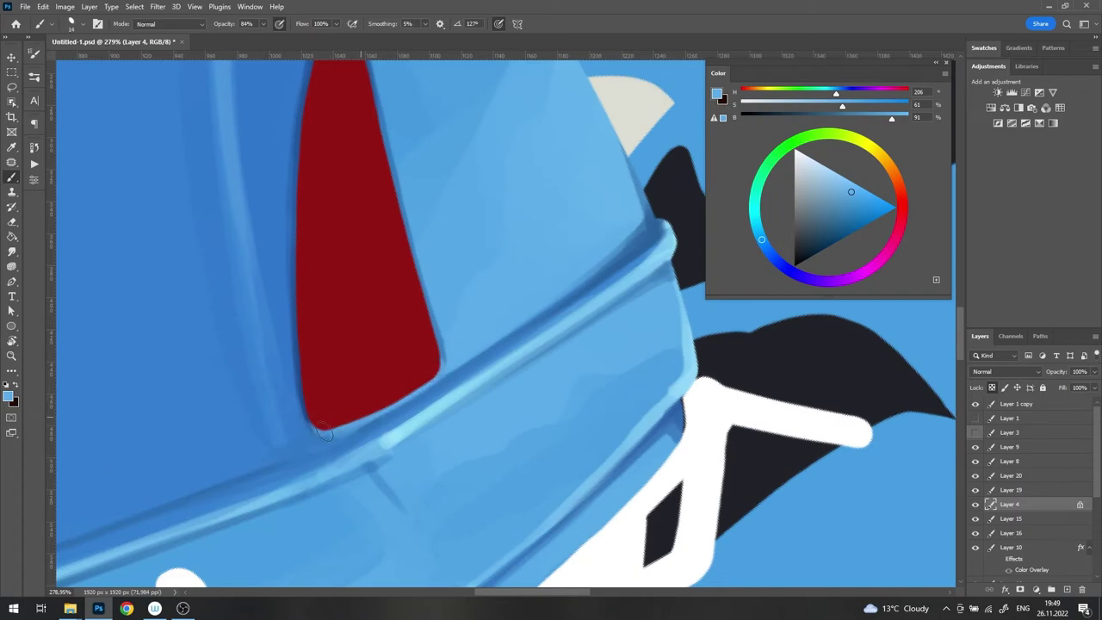
alt+click(325, 433)
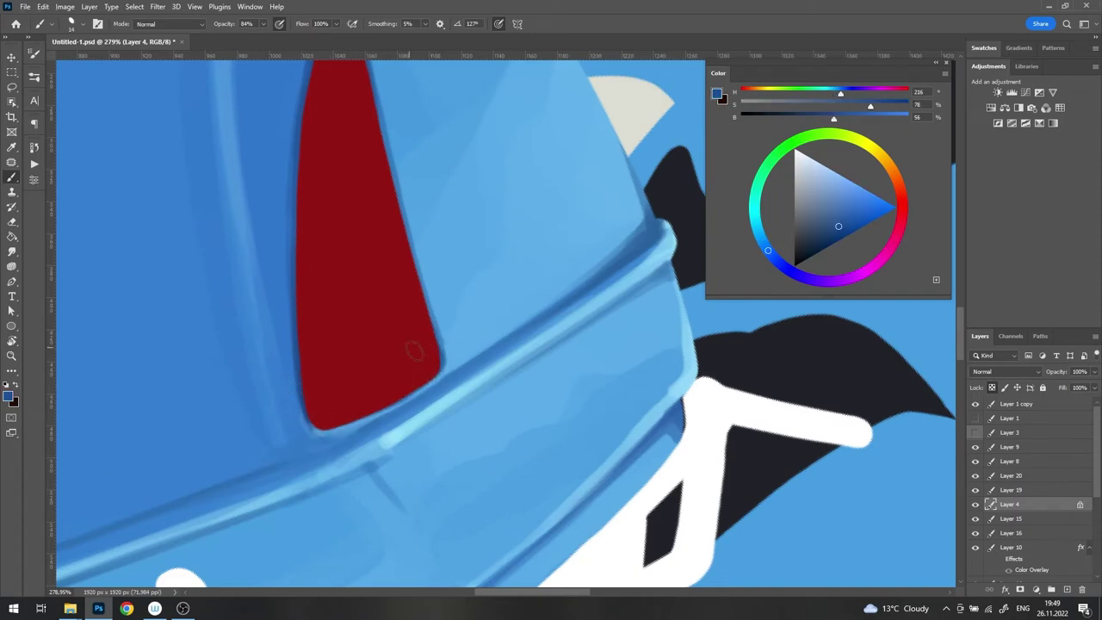
scroll(414, 350, down, 4)
scroll(504, 319, down, 3)
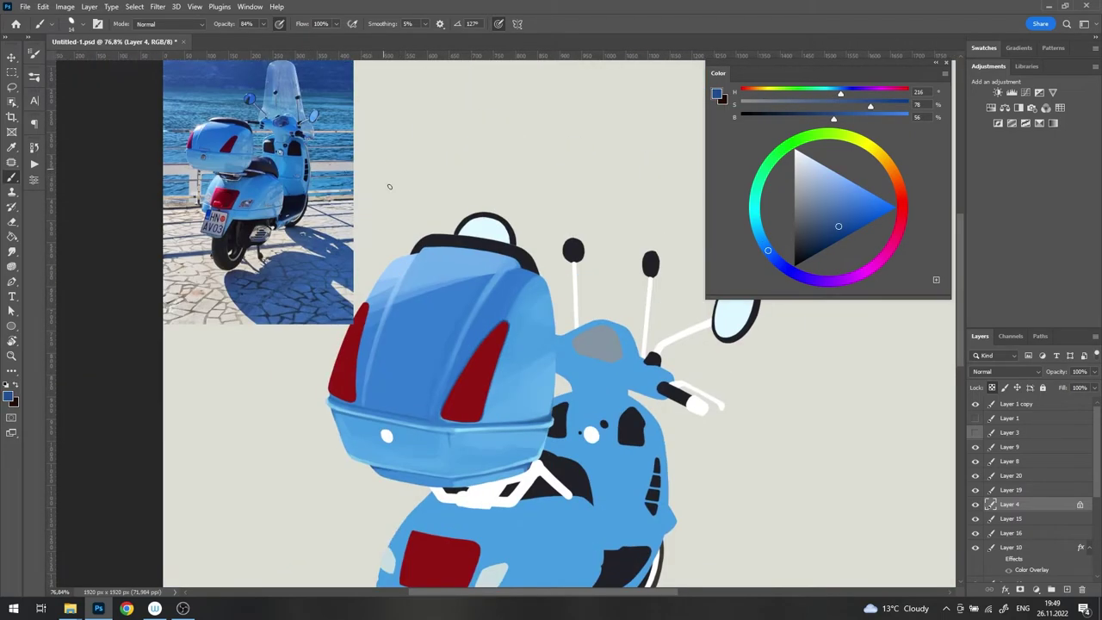
Step: Hide Layer 3 to expose the top case's lower rim band
scroll(474, 311, down, 2)
scroll(489, 327, up, 2)
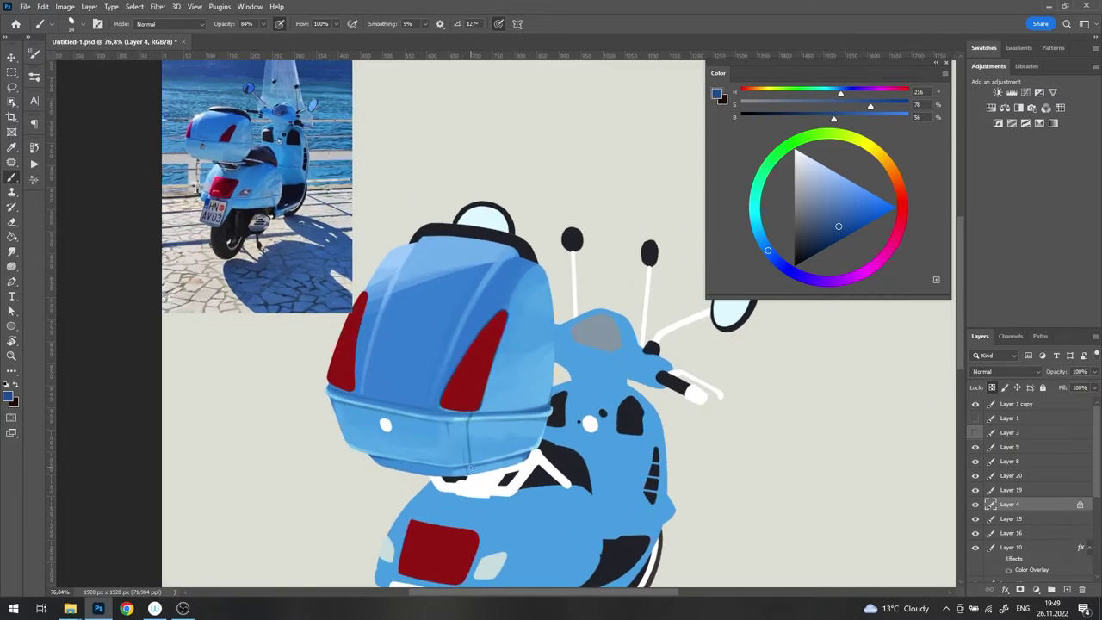
click(975, 432)
scroll(517, 306, down, 2)
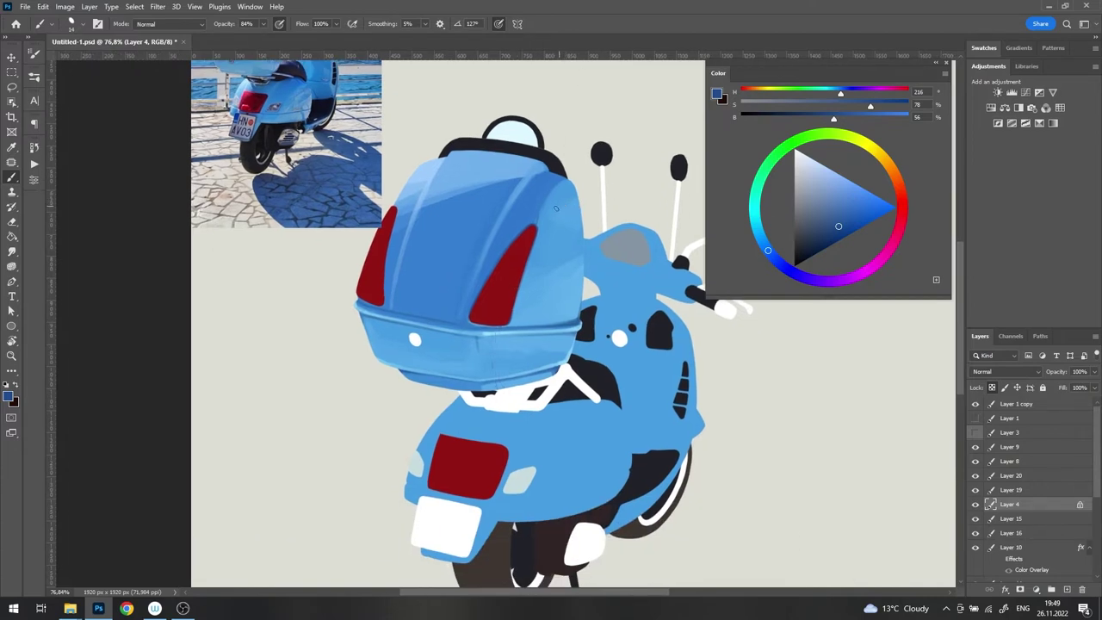
scroll(485, 354, up, 7)
Step: Sample lighter highlight blues and darker shading blues from the rim and case
alt+click(445, 293)
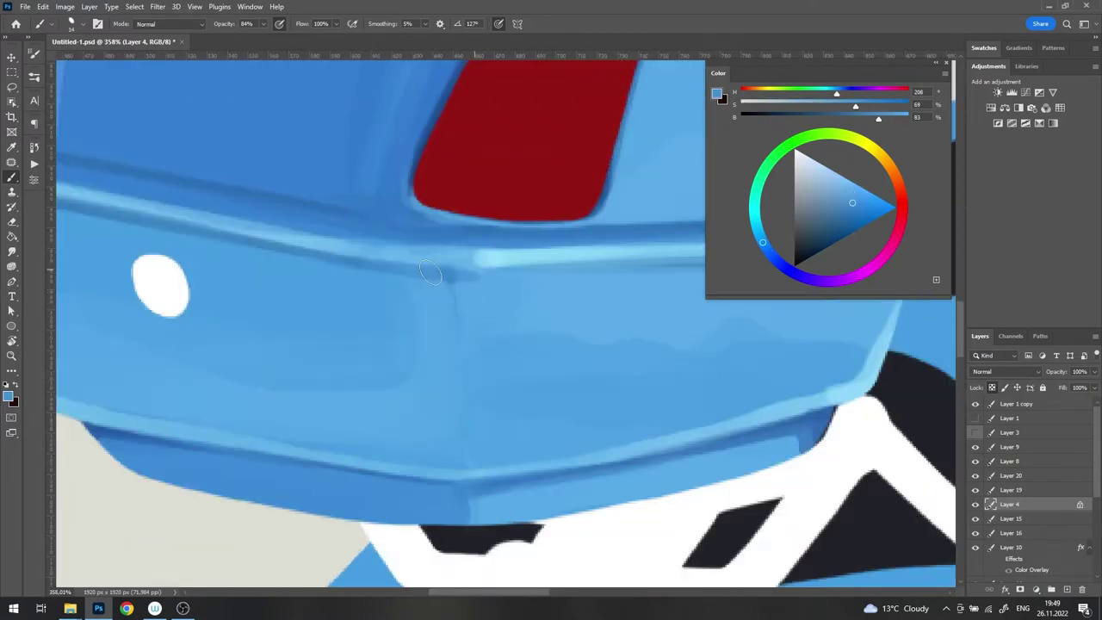
scroll(431, 273, down, 5)
scroll(430, 284, up, 3)
alt+click(430, 296)
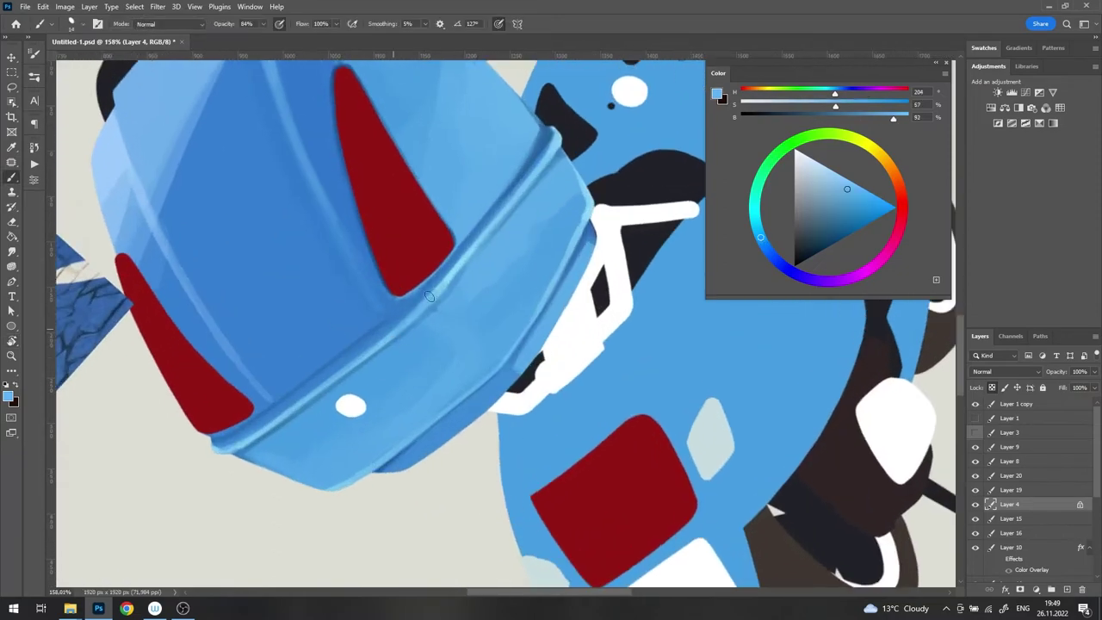
alt+click(361, 368)
alt+click(424, 290)
mouse_move(478, 278)
mouse_down()
mouse_move(517, 216)
mouse_move(542, 270)
mouse_move(458, 363)
mouse_up()
alt+click(387, 272)
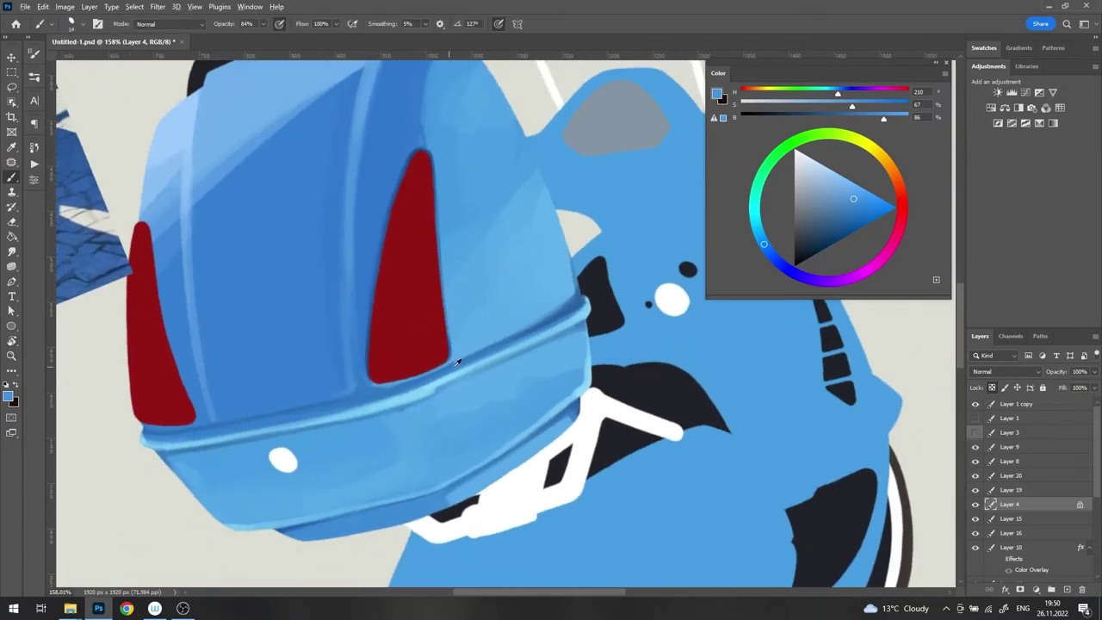
alt+click(413, 398)
alt+click(443, 375)
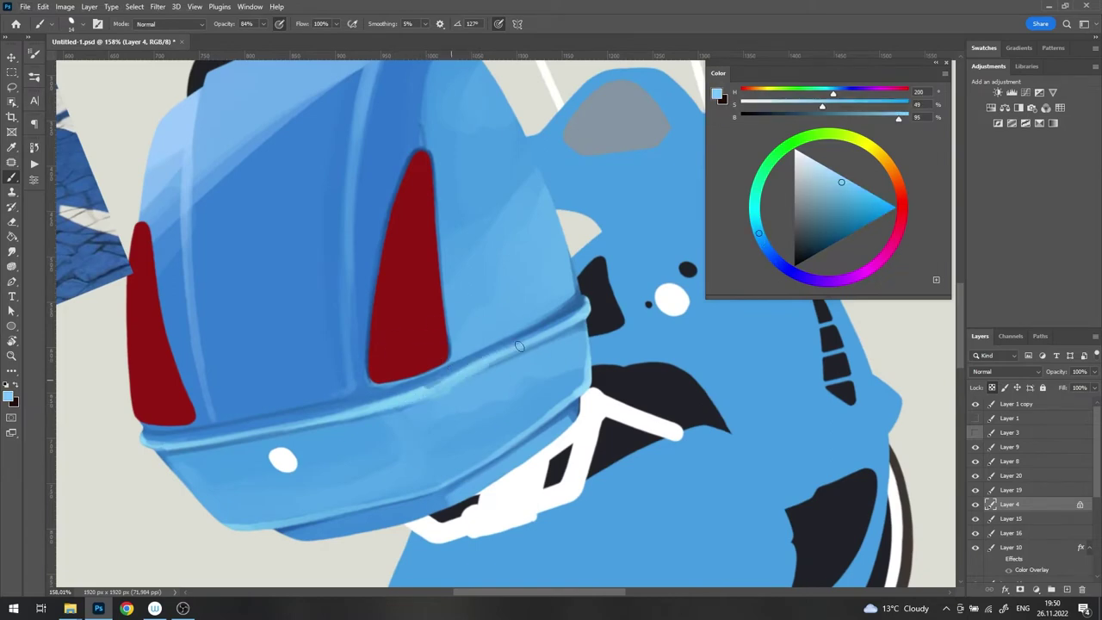
alt+click(453, 366)
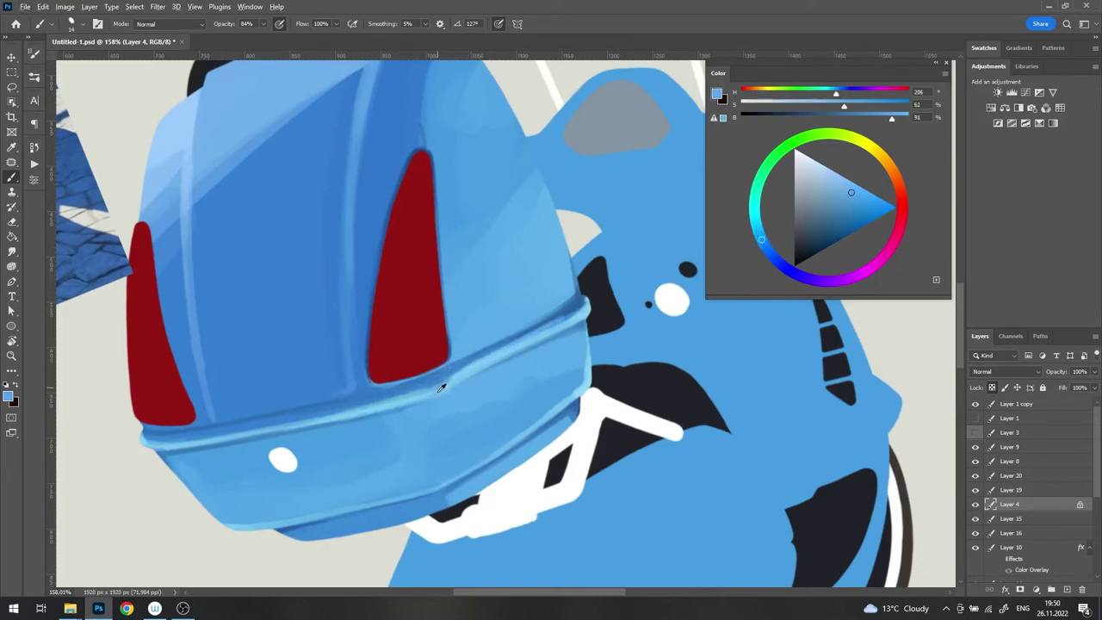
Step: Flatten the brush tip to a horizontal ellipse angled at 125° for the rim band
drag(440, 383, 466, 398)
right_click(379, 379)
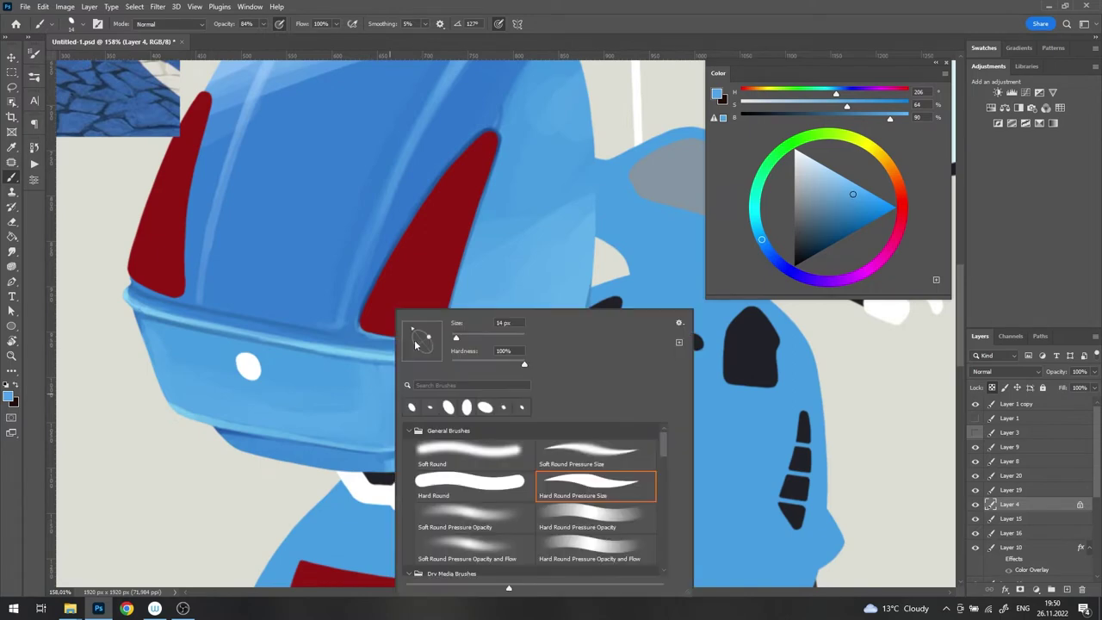
double_click(597, 485)
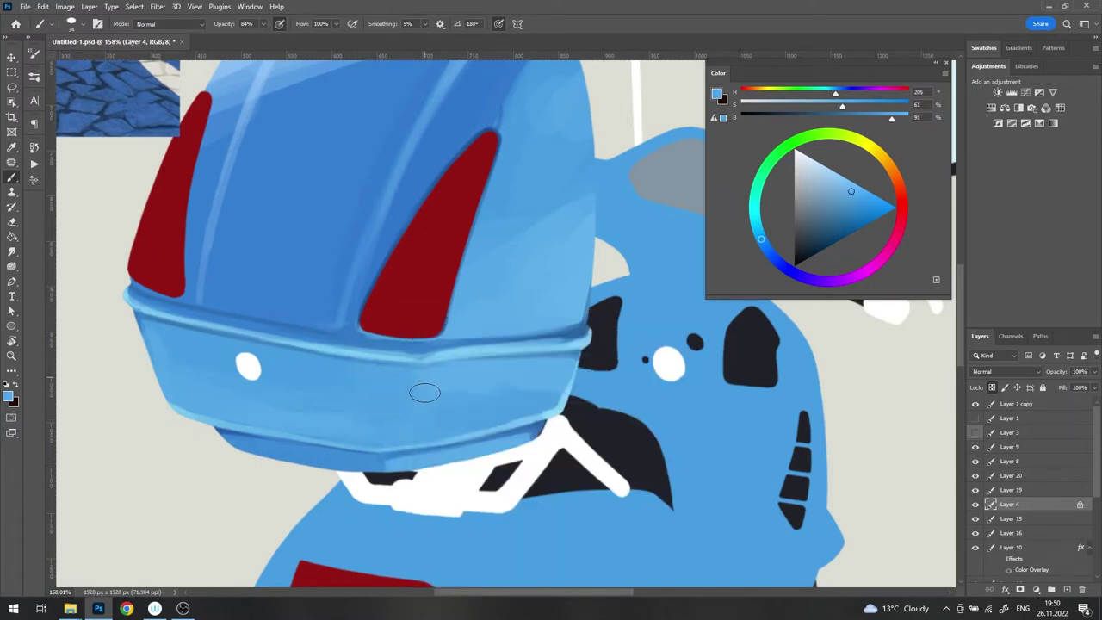
alt+click(370, 450)
scroll(457, 406, down, 3)
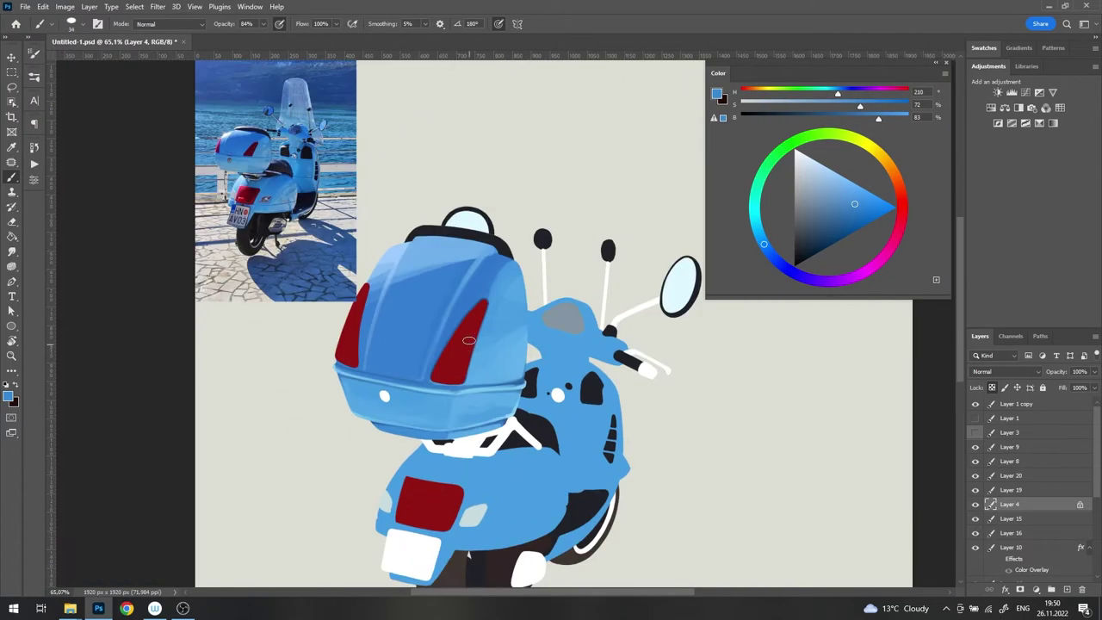
scroll(469, 341, up, 3)
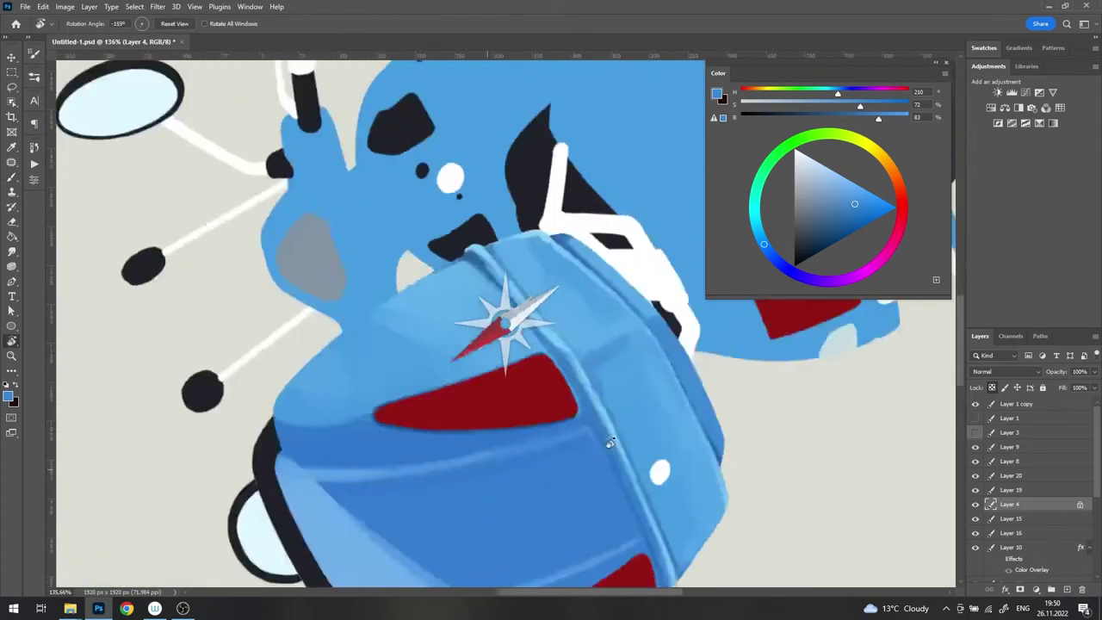
mouse_move(423, 405)
mouse_down()
mouse_move(379, 301)
mouse_move(422, 331)
mouse_up()
right_click(405, 294)
key(Return)
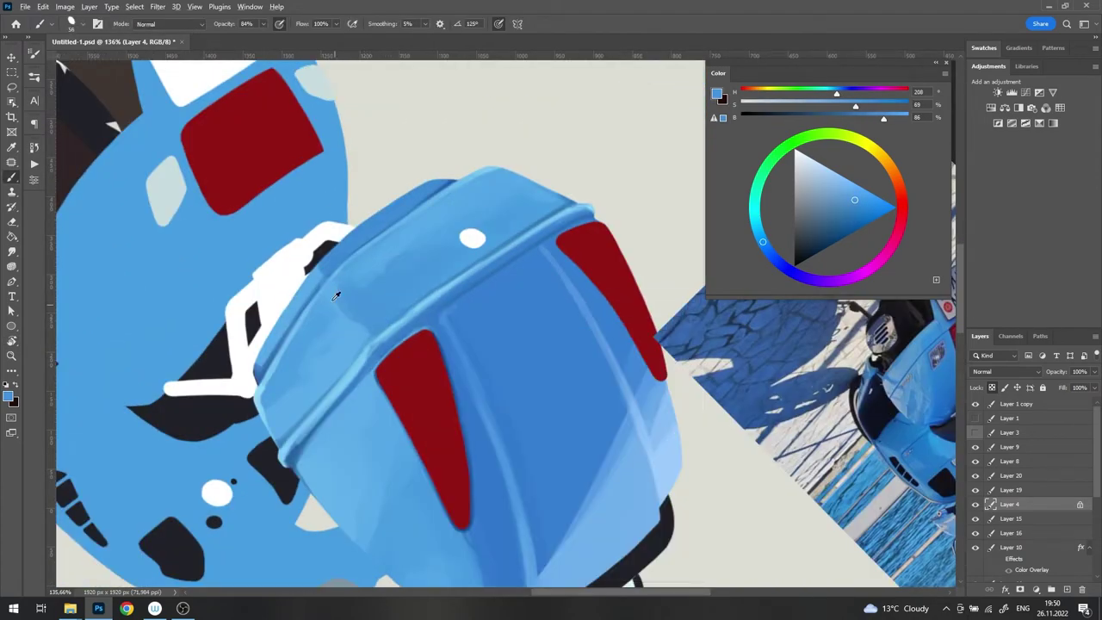
scroll(431, 336, down, 3)
scroll(656, 297, up, 3)
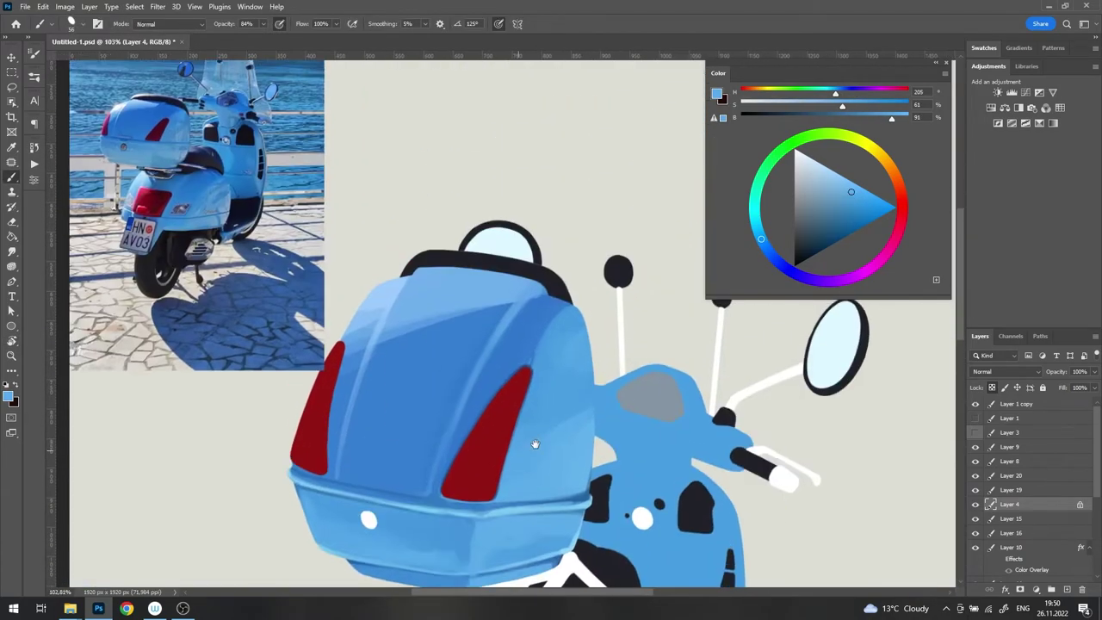
Step: Select the taillight Layer 8 and sample its dark red
key(v)
click(1009, 461)
key(b)
alt+click(517, 421)
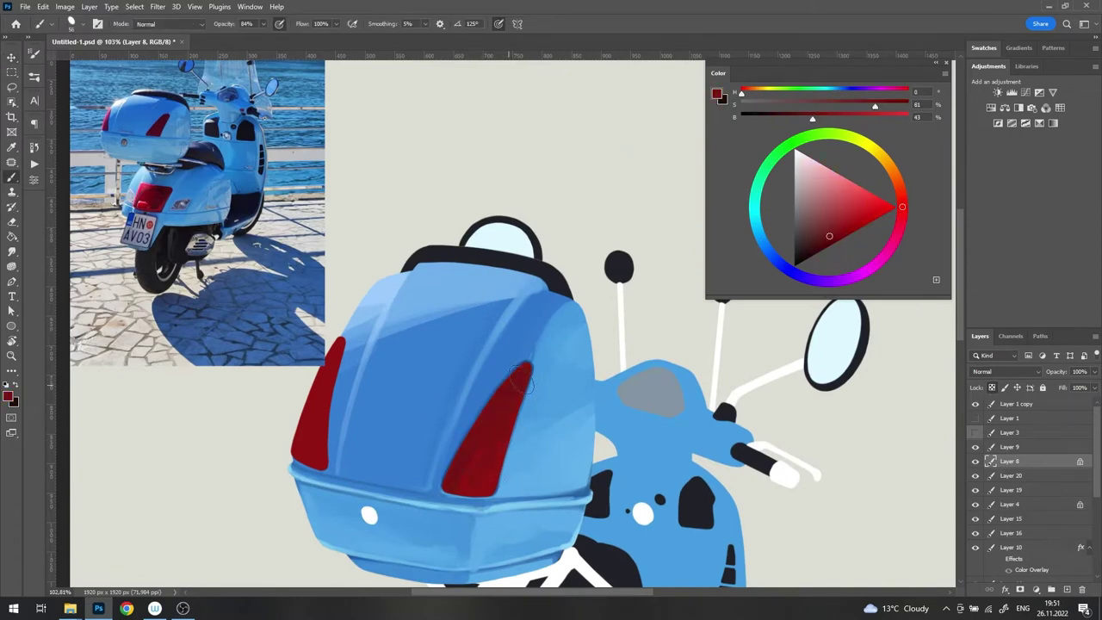
Step: Sample a darker reflector red and shrink the brush to about 17 px
drag(523, 379, 505, 319)
scroll(457, 370, up, 3)
alt+click(423, 393)
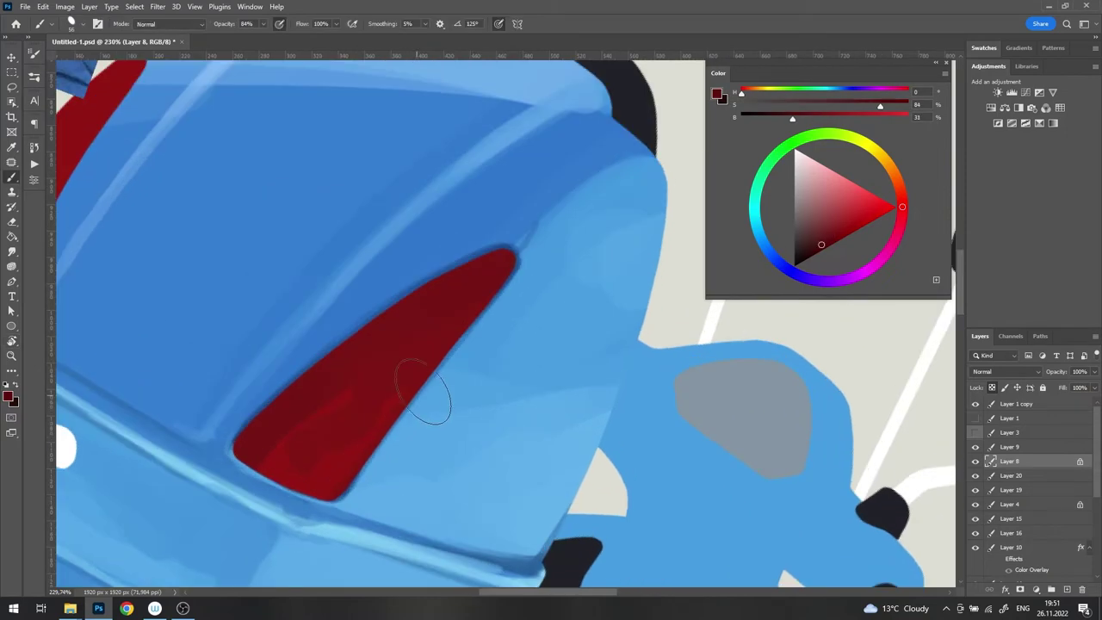
right_click(423, 393)
double_click(628, 484)
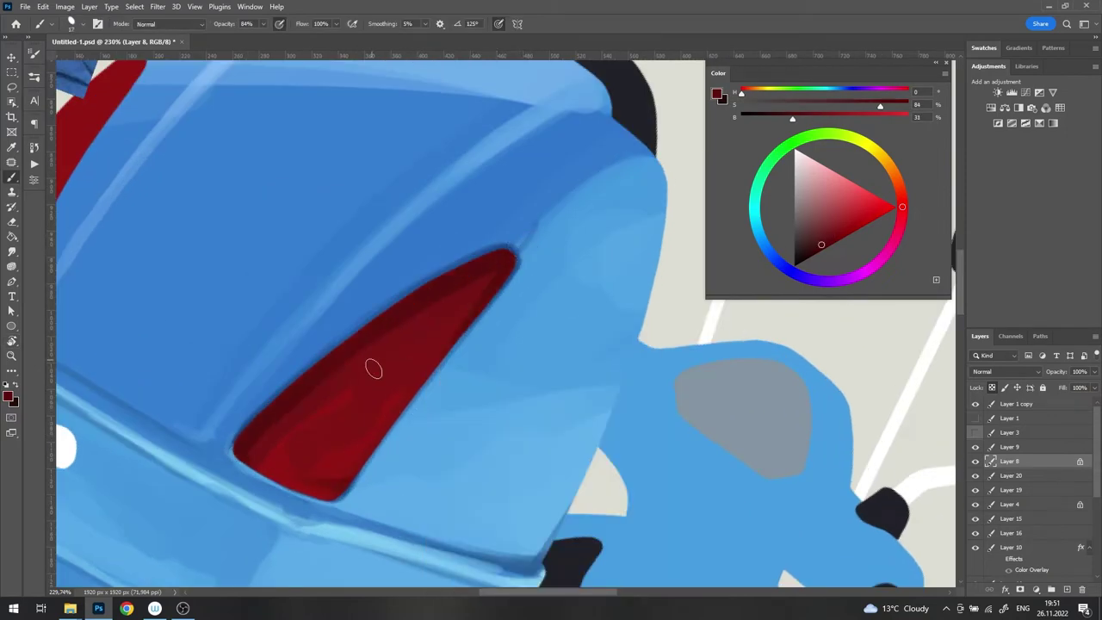
scroll(374, 369, down, 3)
right_click(484, 344)
key(Escape)
scroll(603, 216, down, 3)
scroll(534, 276, down, 1)
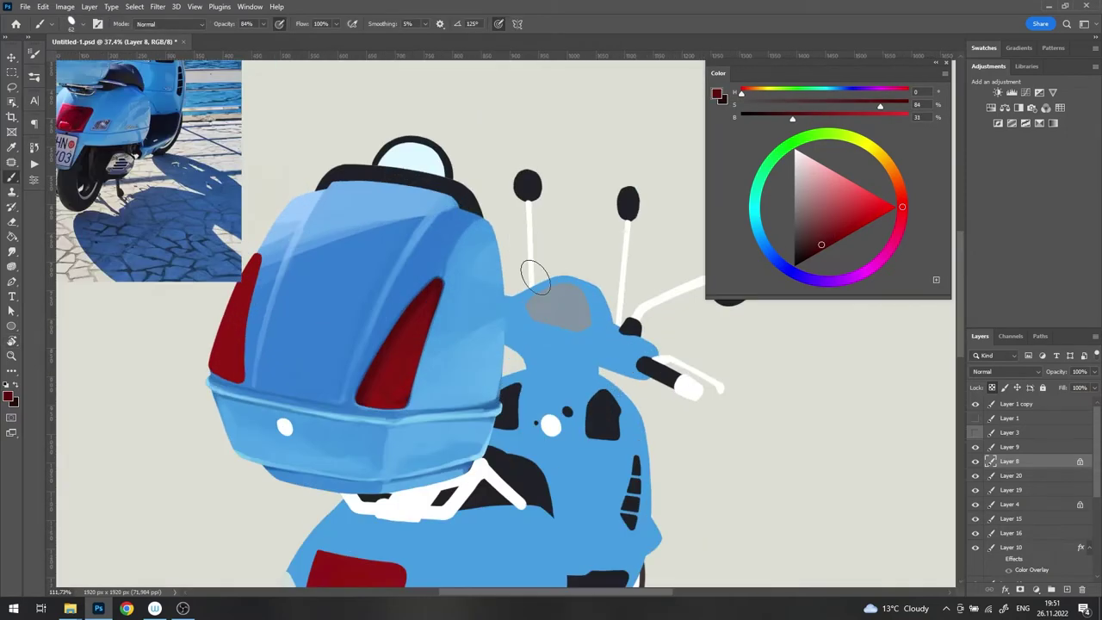
drag(553, 229, 603, 284)
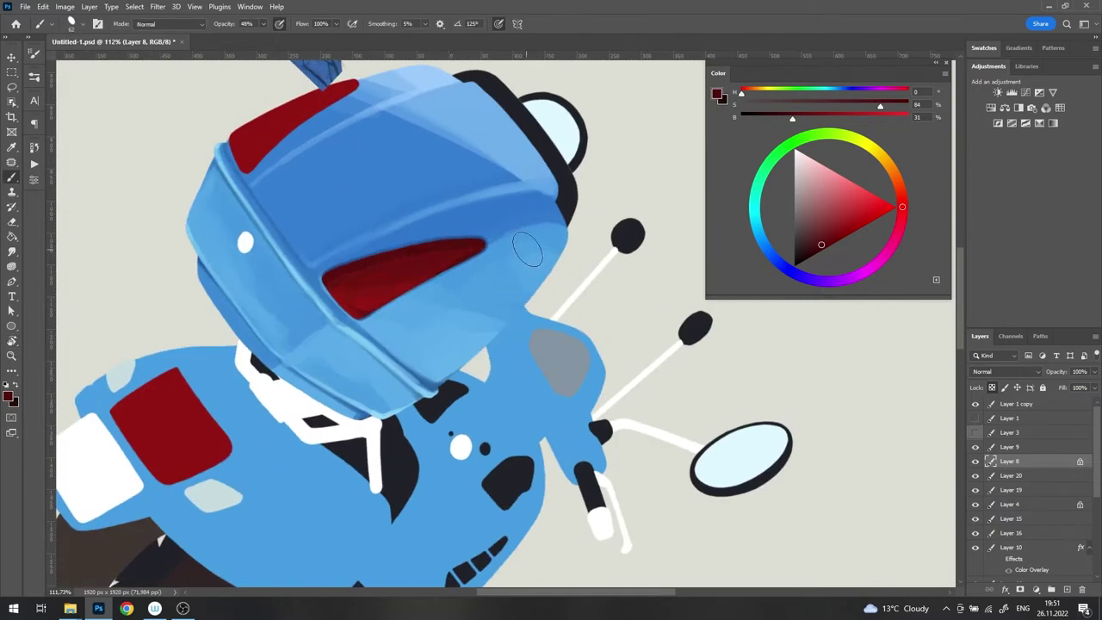
Step: Raise opacity to 82% and paint a brighter red highlight along the reflector's upper edge
alt+click(327, 273)
scroll(327, 274, up, 3)
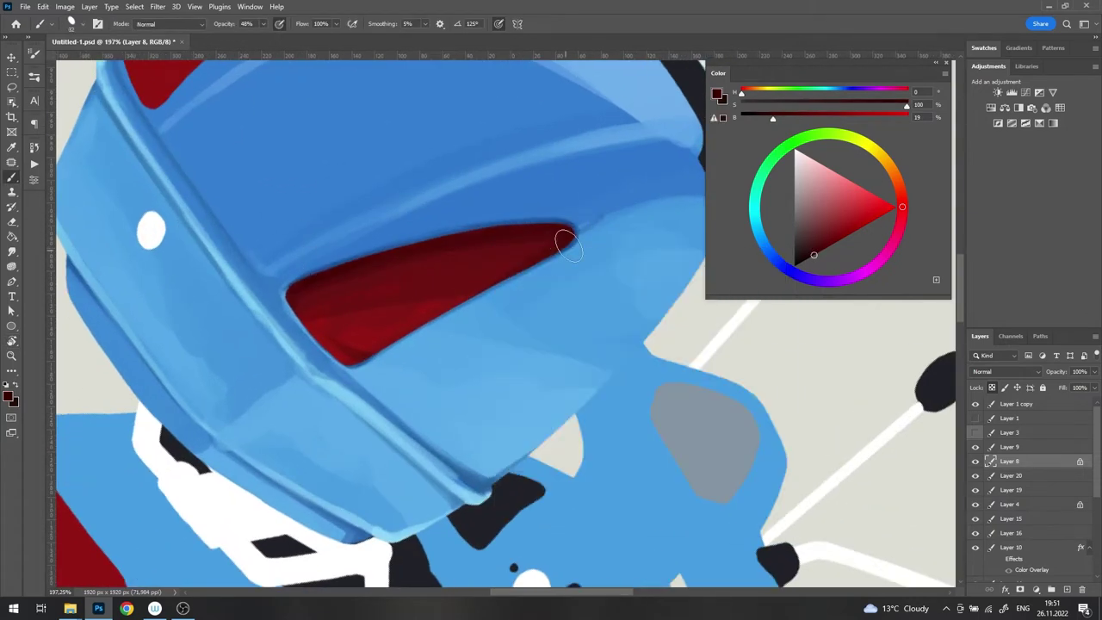
drag(357, 390, 405, 353)
alt+click(413, 371)
right_click(516, 319)
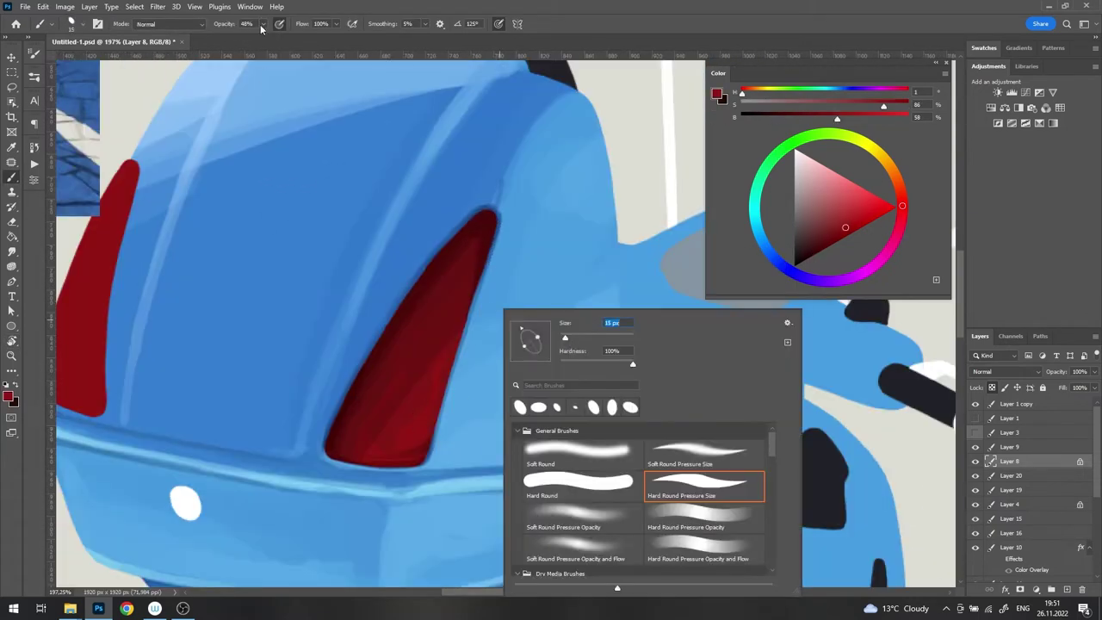
drag(263, 24, 284, 42)
scroll(492, 221, down, 3)
scroll(482, 340, up, 5)
right_click(522, 268)
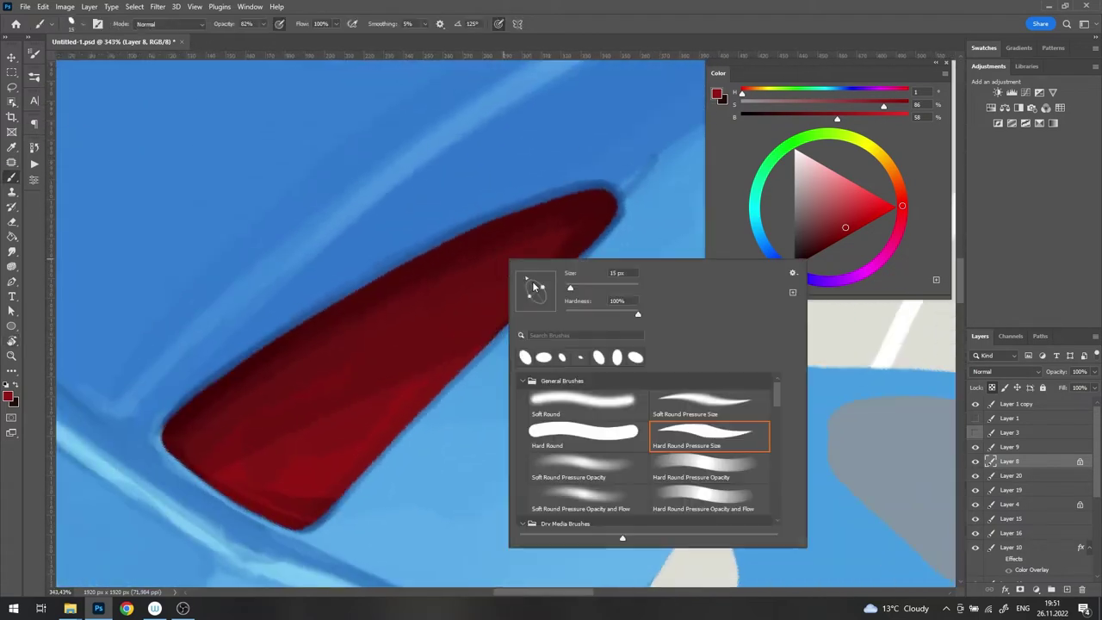
click(269, 357)
drag(609, 195, 348, 296)
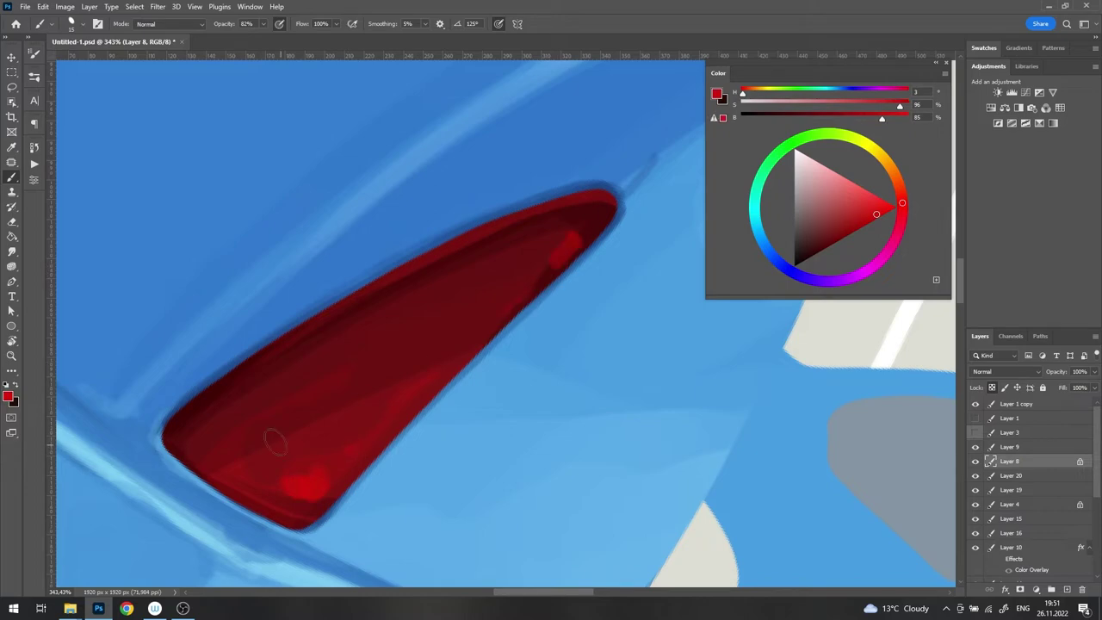
Step: Pick a darker red and enlarge the brush over the top case
scroll(276, 441, down, 10)
scroll(258, 379, up, 3)
scroll(258, 379, up, 5)
alt+click(258, 379)
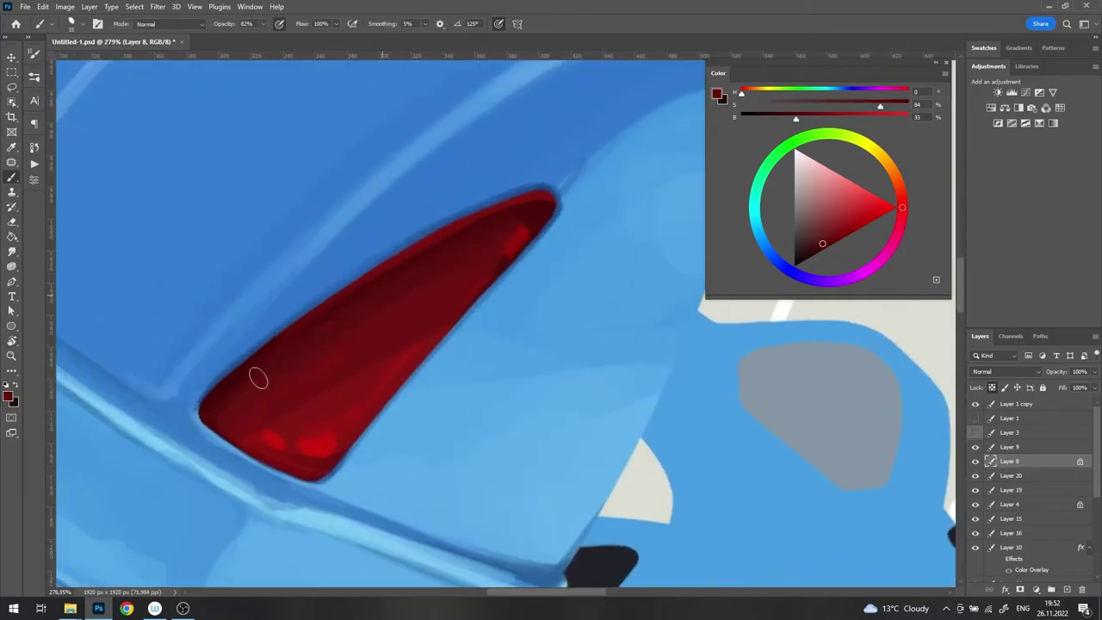
scroll(167, 420, down, 4)
scroll(452, 347, down, 3)
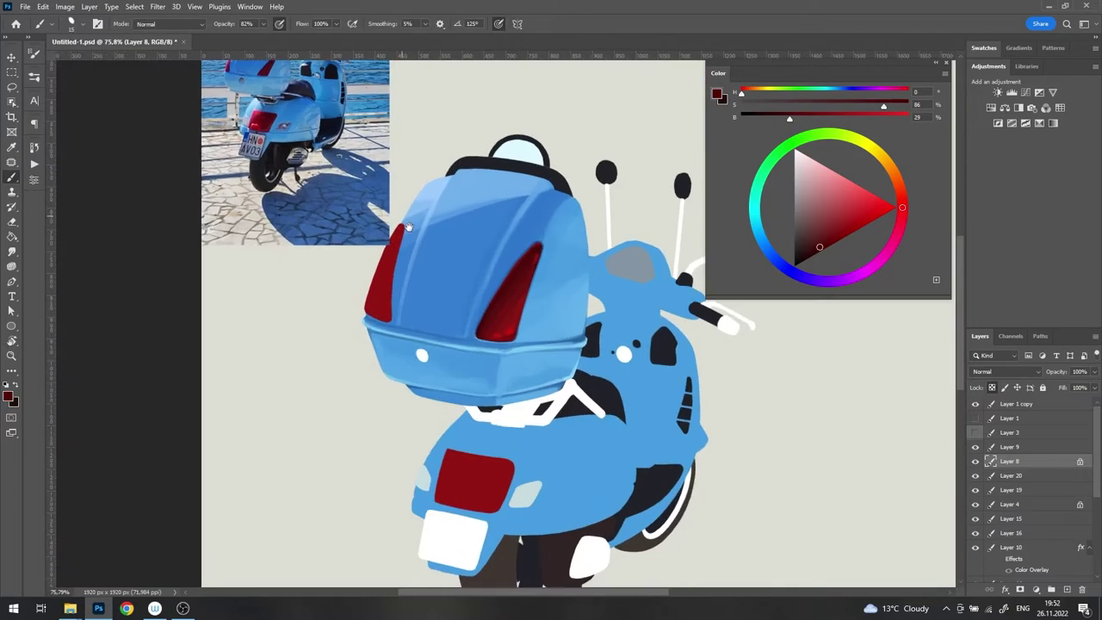
drag(453, 347, 462, 389)
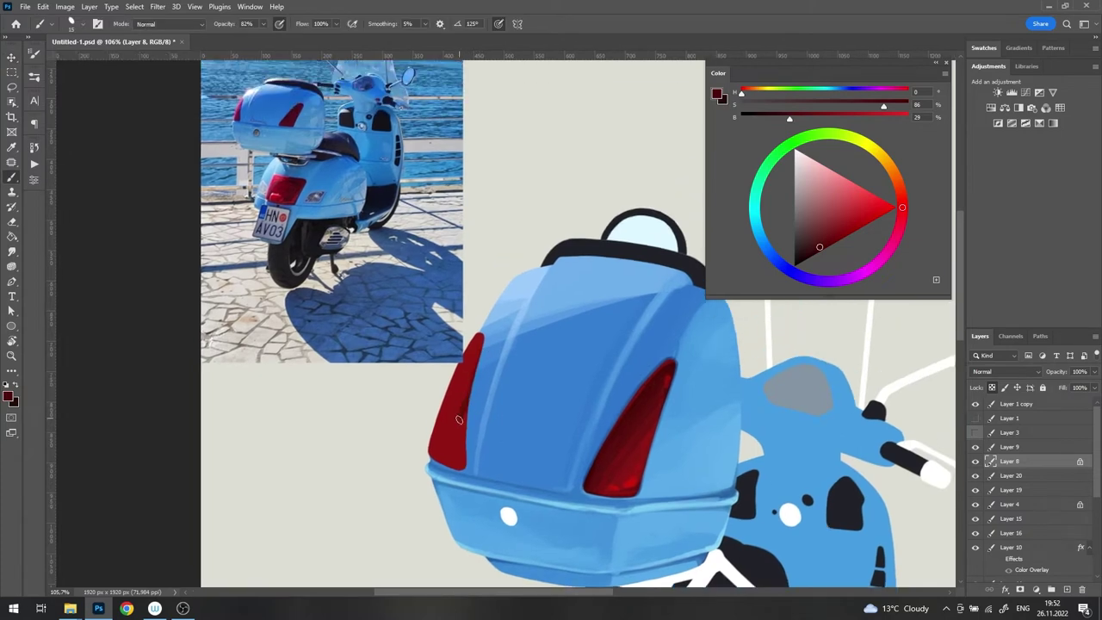
key(])
key(])
key(])
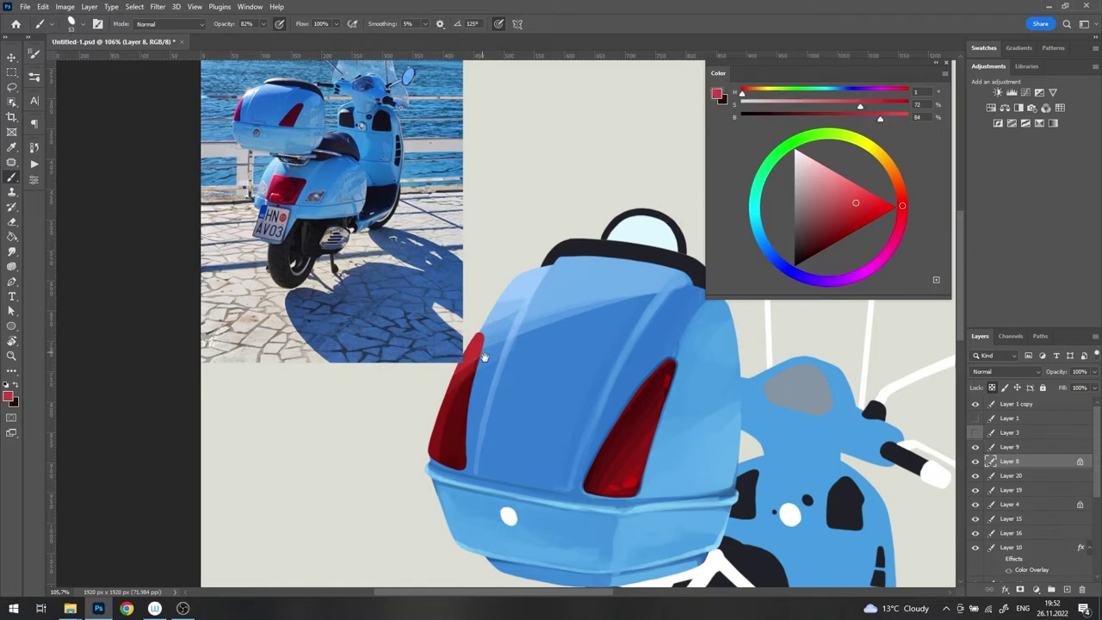
Step: Frame the left red panel and sample a dark red for it
scroll(484, 357, up, 3)
drag(484, 357, 406, 345)
right_click(481, 271)
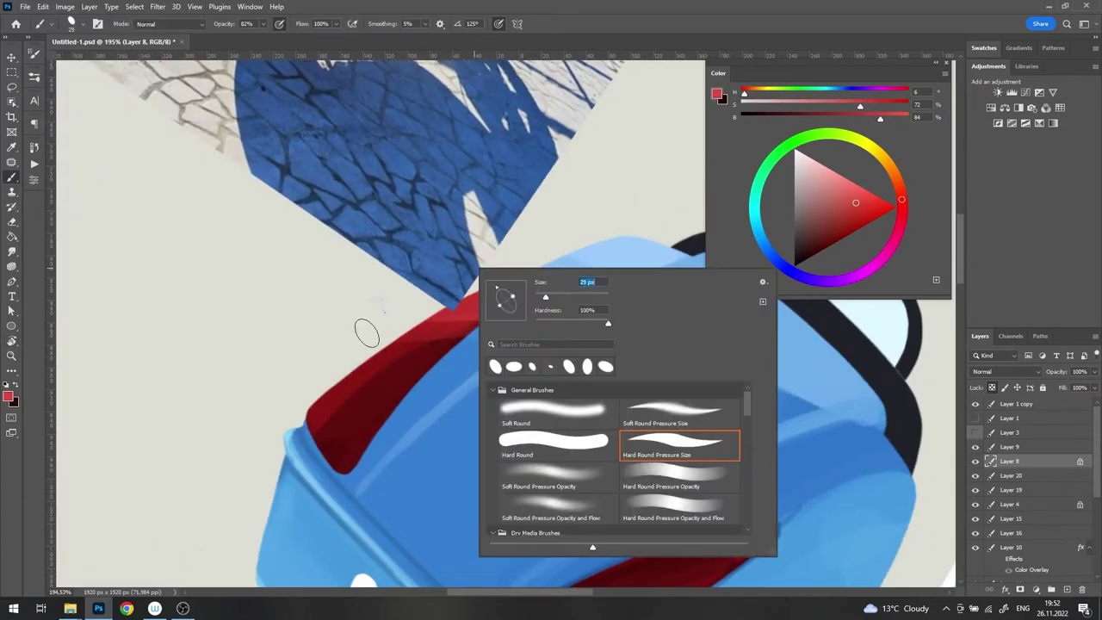
key(Escape)
alt+click(407, 401)
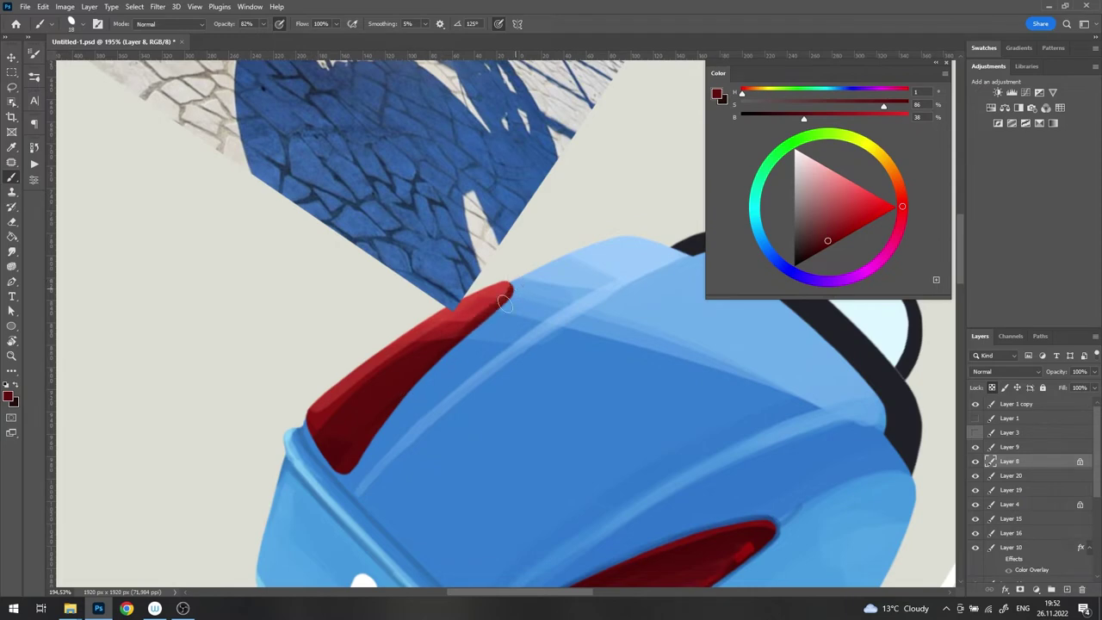
scroll(484, 463, down, 3)
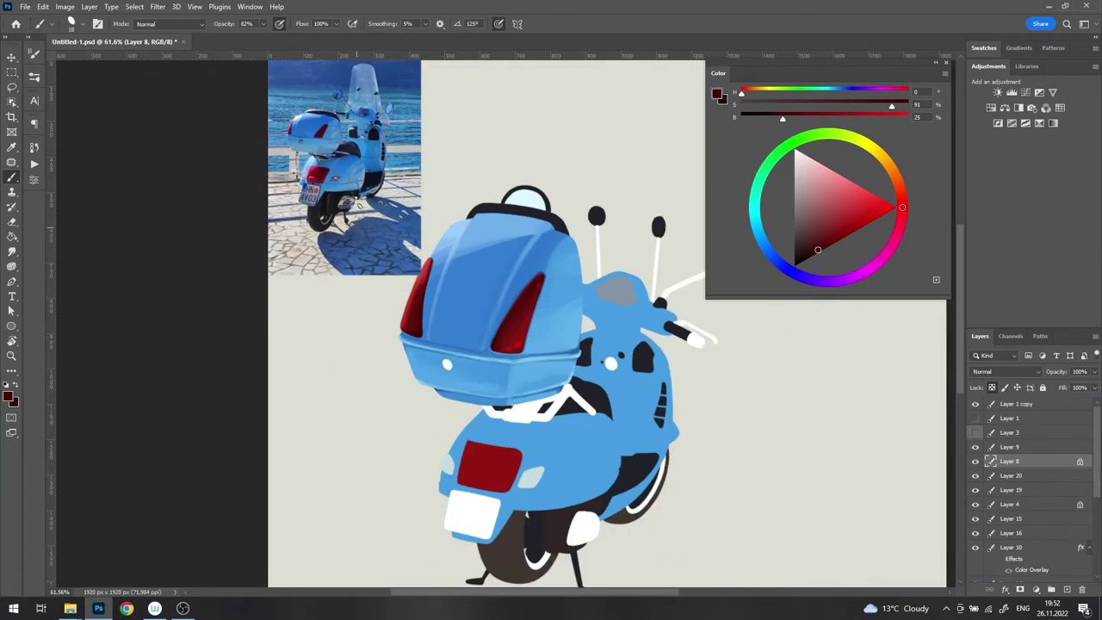
Step: On Layer 4, paint a light blue highlight along the bumper ridge
scroll(428, 266, up, 3)
scroll(546, 303, up, 1)
scroll(541, 322, up, 4)
alt+click(481, 293)
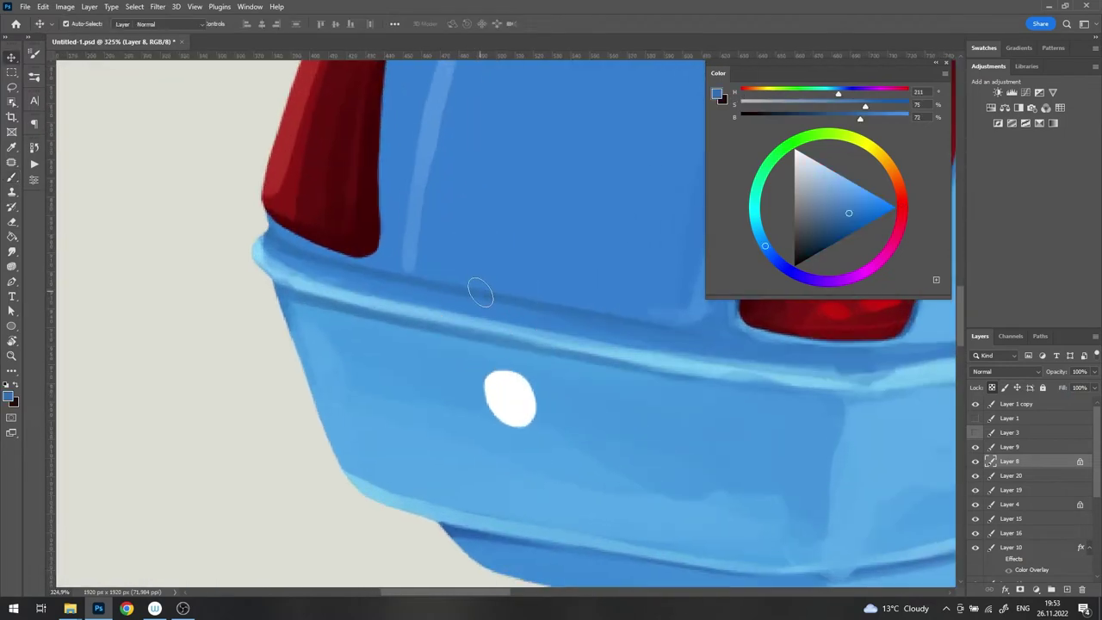
ctrl+click(469, 295)
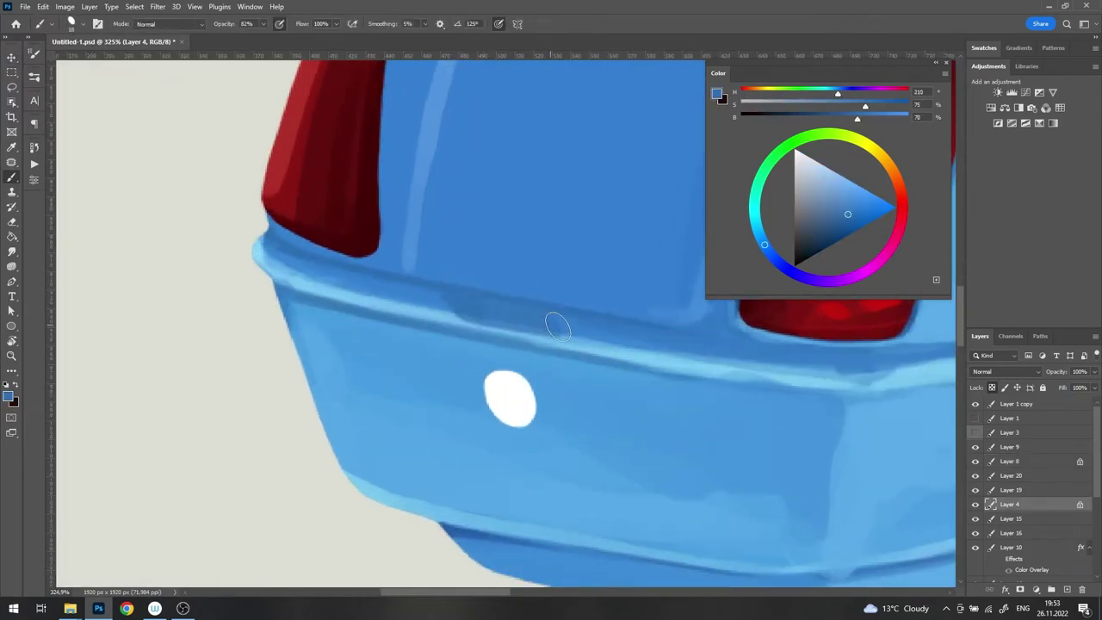
drag(575, 302, 519, 239)
alt+click(491, 315)
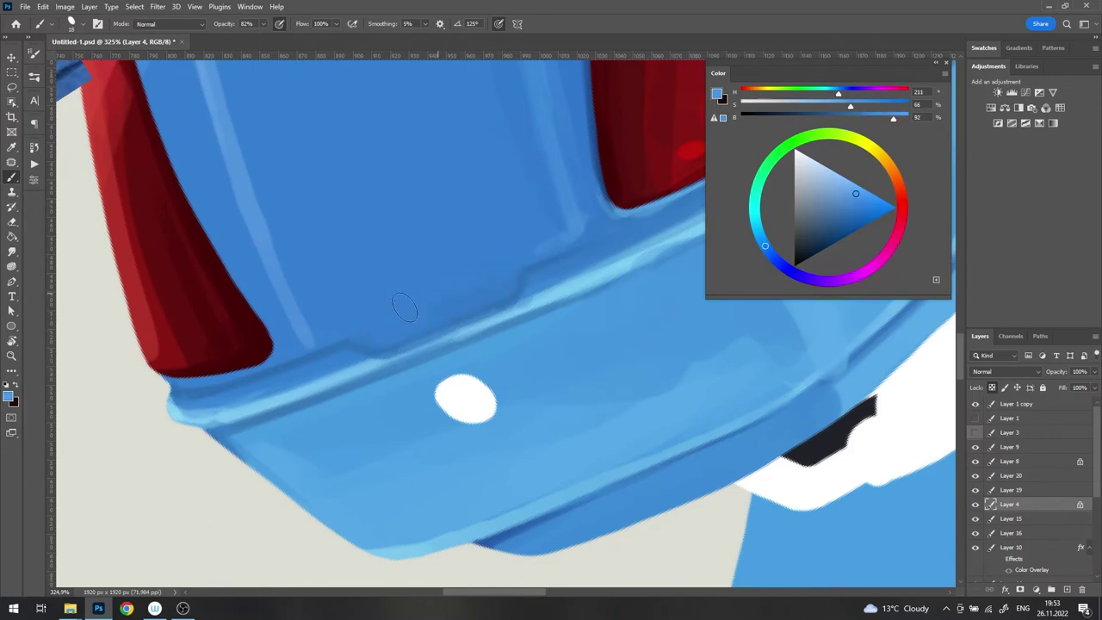
drag(360, 332, 483, 287)
Step: Pick a lighter blue and set the brush opacity to 23%
scroll(498, 270, down, 5)
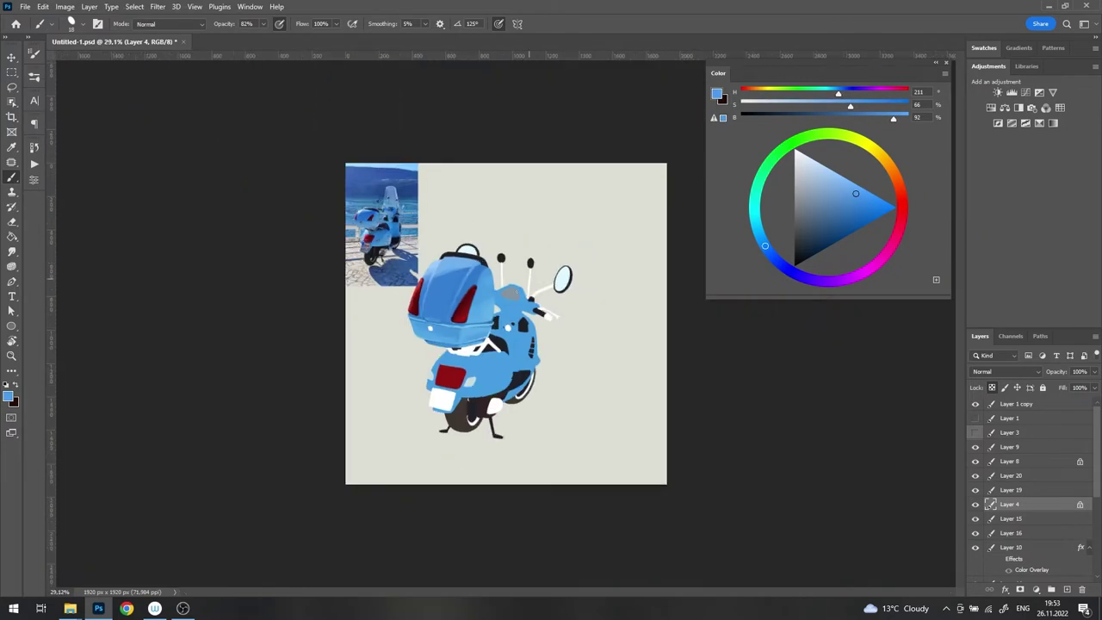
scroll(505, 316, up, 5)
alt+click(351, 426)
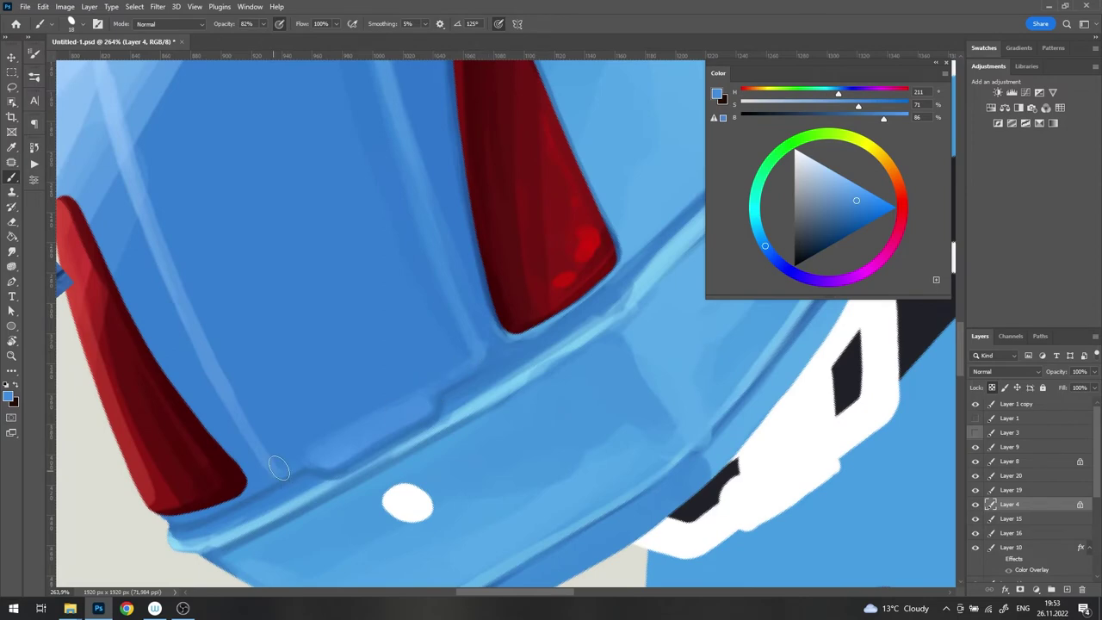
scroll(279, 467, down, 5)
scroll(280, 467, down, 2)
scroll(447, 259, up, 3)
alt+click(447, 259)
right_click(447, 258)
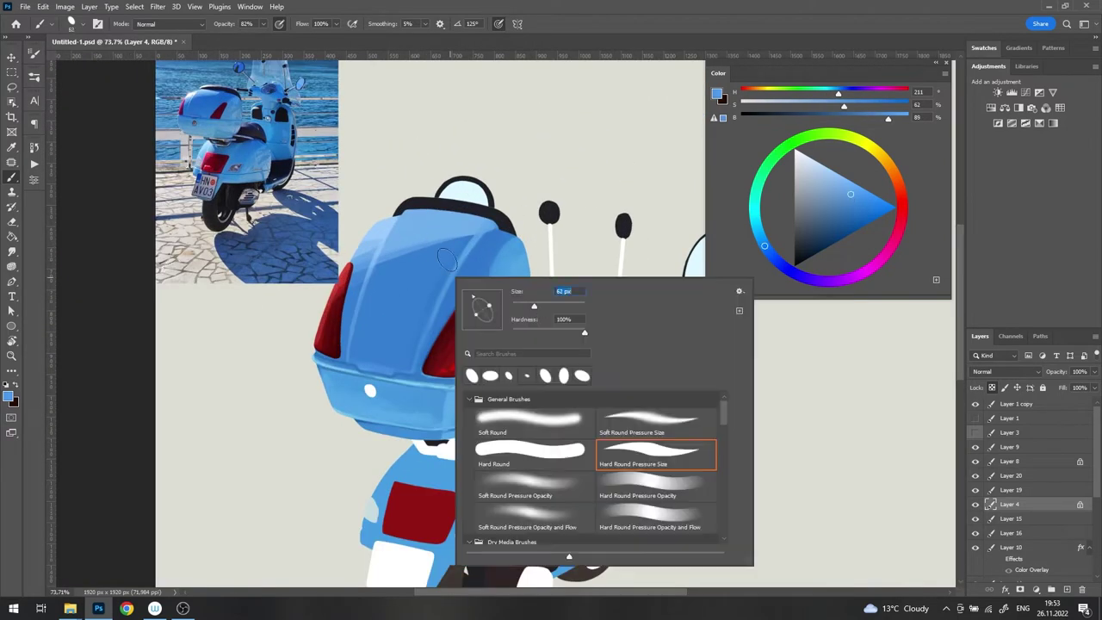
key(Return)
key(2)
key(3)
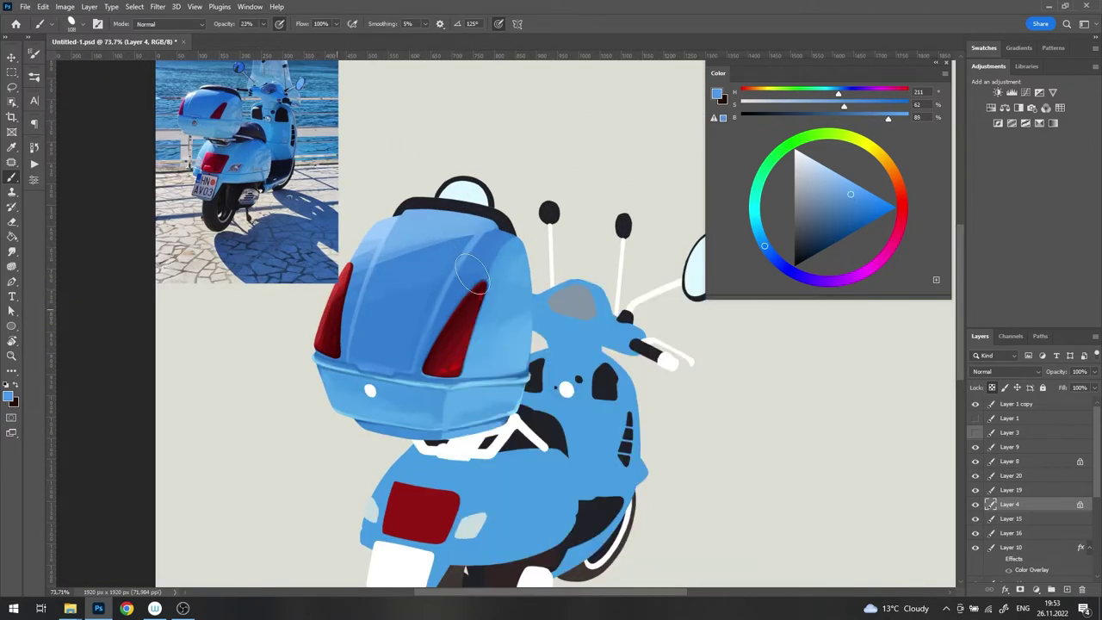
scroll(523, 252, down, 3)
scroll(553, 123, up, 4)
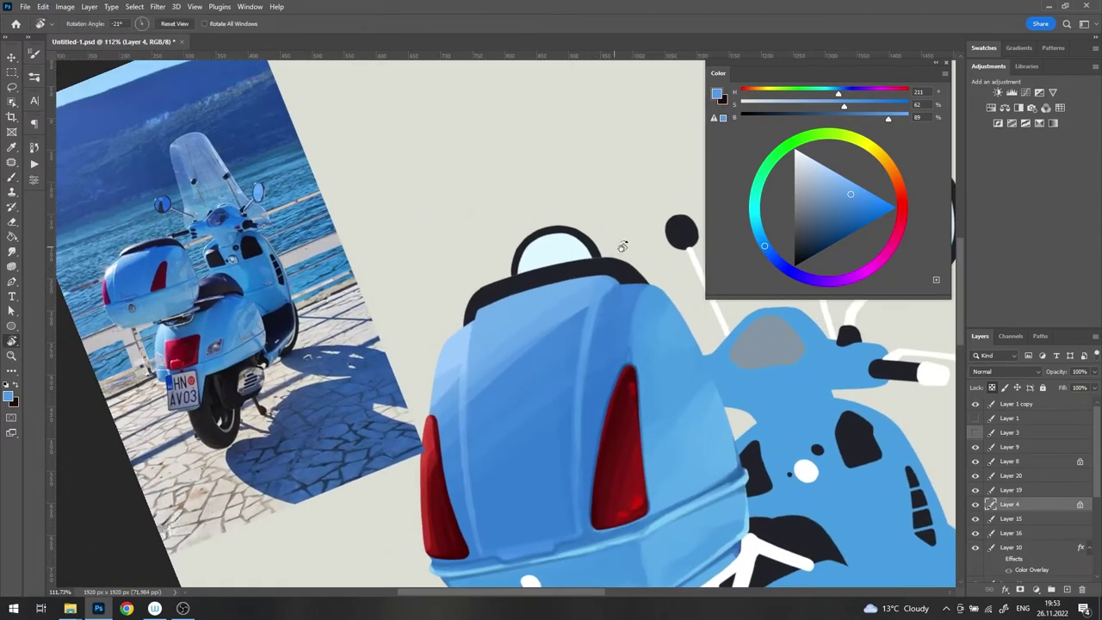
Step: Paint soft strokes on the case top with a large, fully soft Soft Round Pressure Opacity and Flow brush
right_click(623, 245)
click(621, 526)
shift+right_click(502, 256)
click(542, 394)
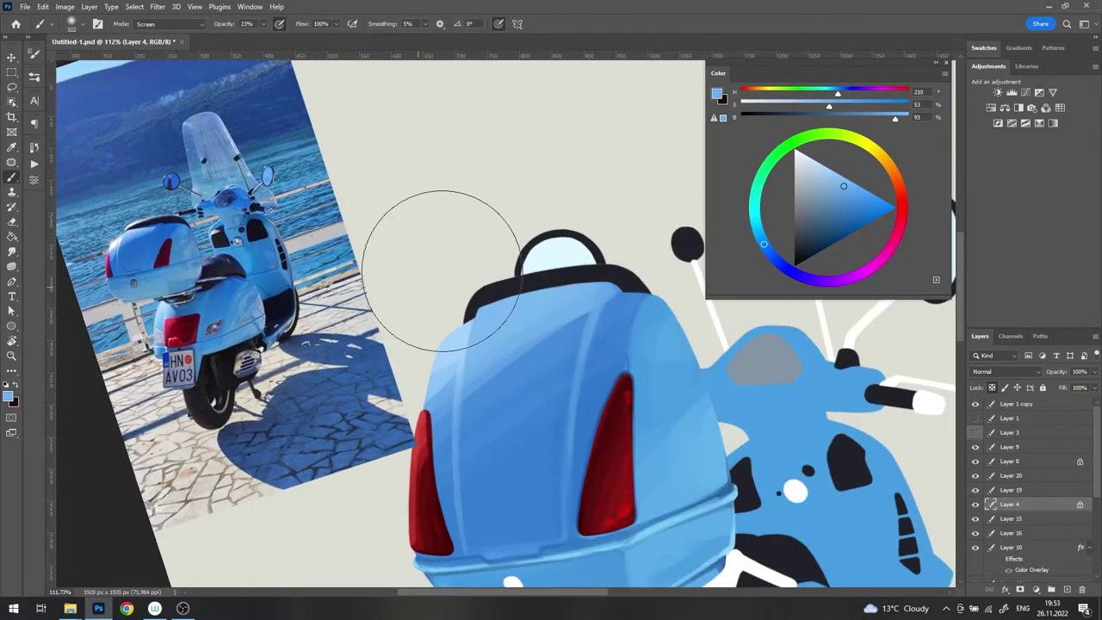
right_click(479, 258)
key(Return)
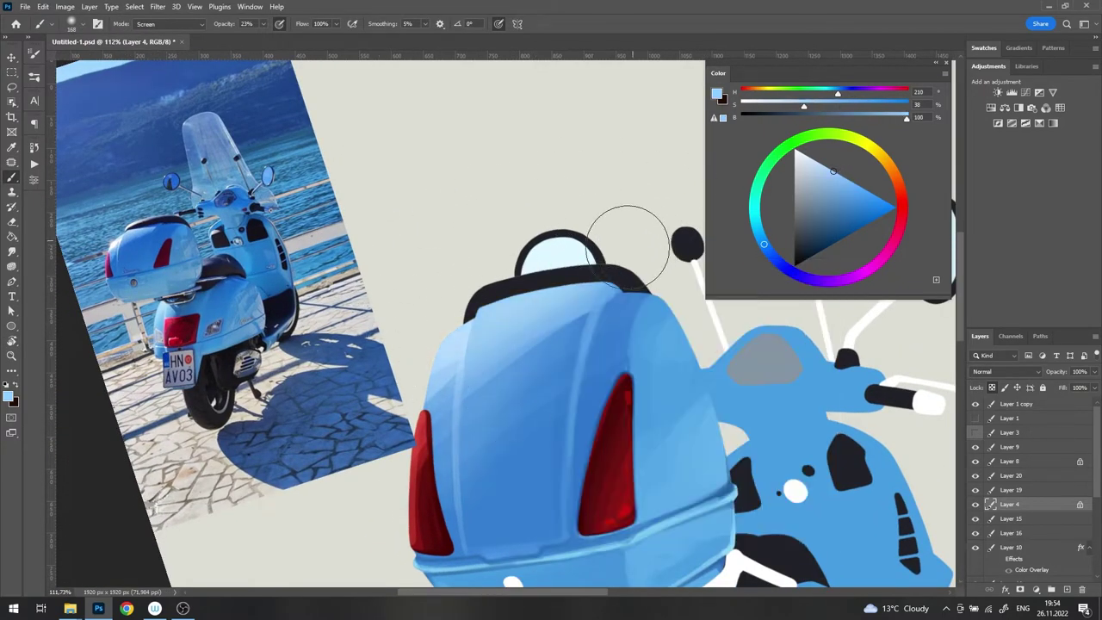
drag(551, 293, 463, 444)
Step: Set the brush to Color Dodge with a pale cyan and frame the case's top edge
shift+right_click(487, 284)
click(470, 338)
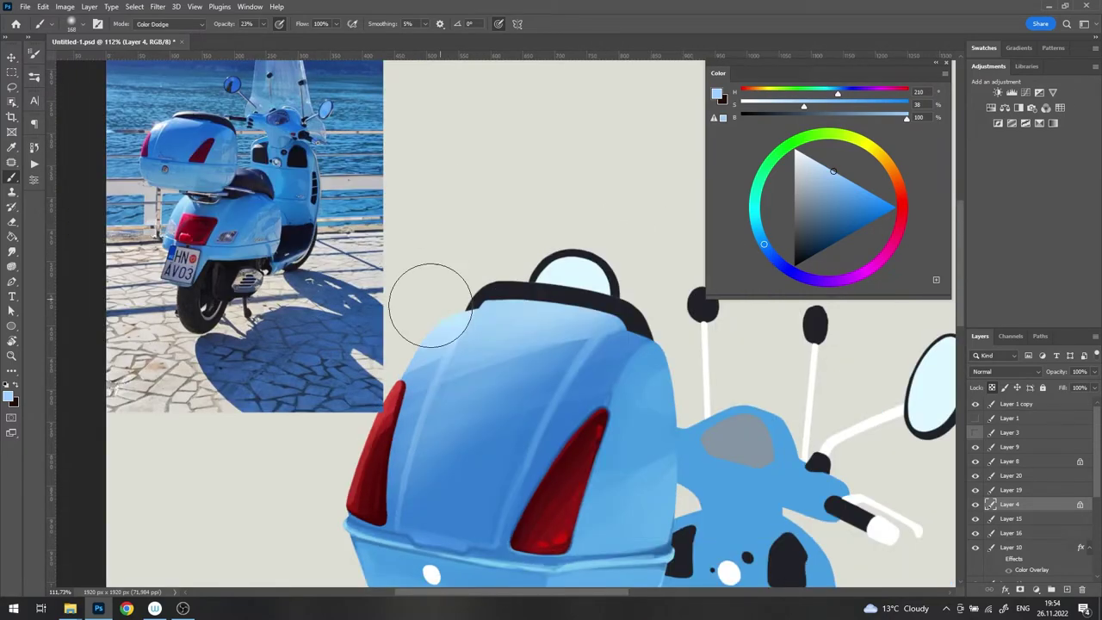
click(754, 214)
click(816, 161)
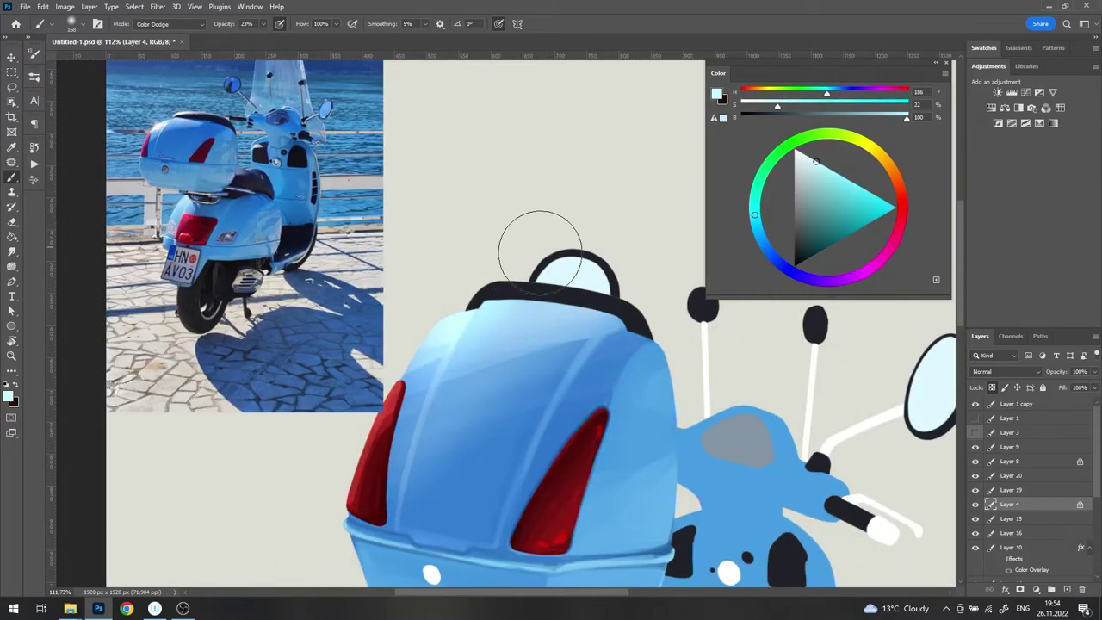
mouse_move(554, 234)
mouse_down()
mouse_move(505, 300)
mouse_move(497, 287)
mouse_up()
right_click(548, 325)
scroll(494, 278, up, 3)
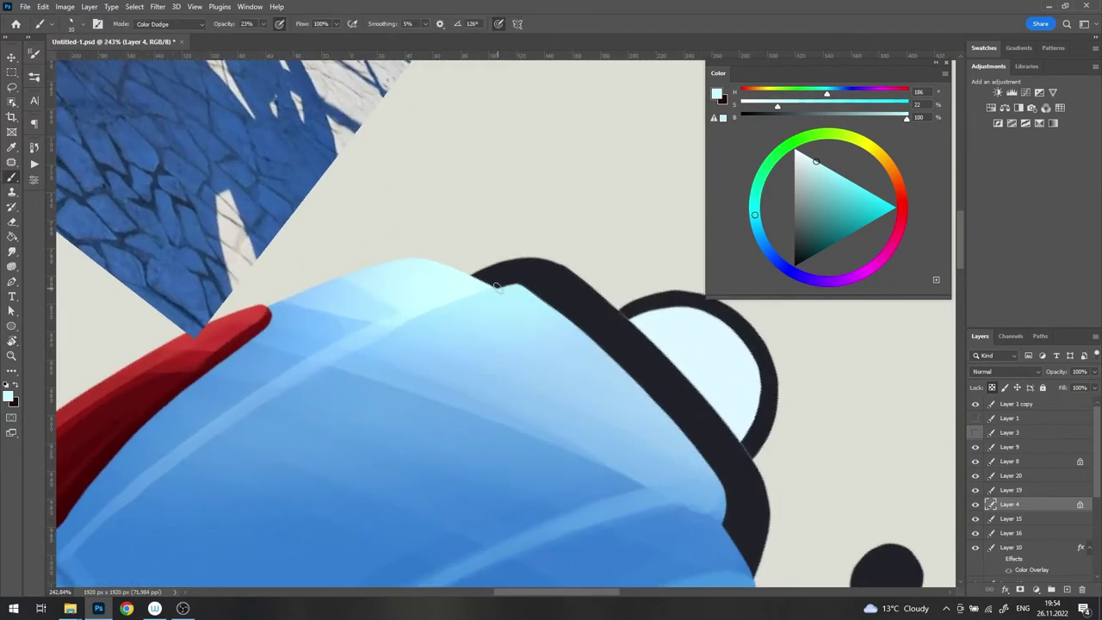
mouse_move(558, 258)
mouse_down()
mouse_move(615, 356)
mouse_move(424, 210)
mouse_move(525, 272)
mouse_up()
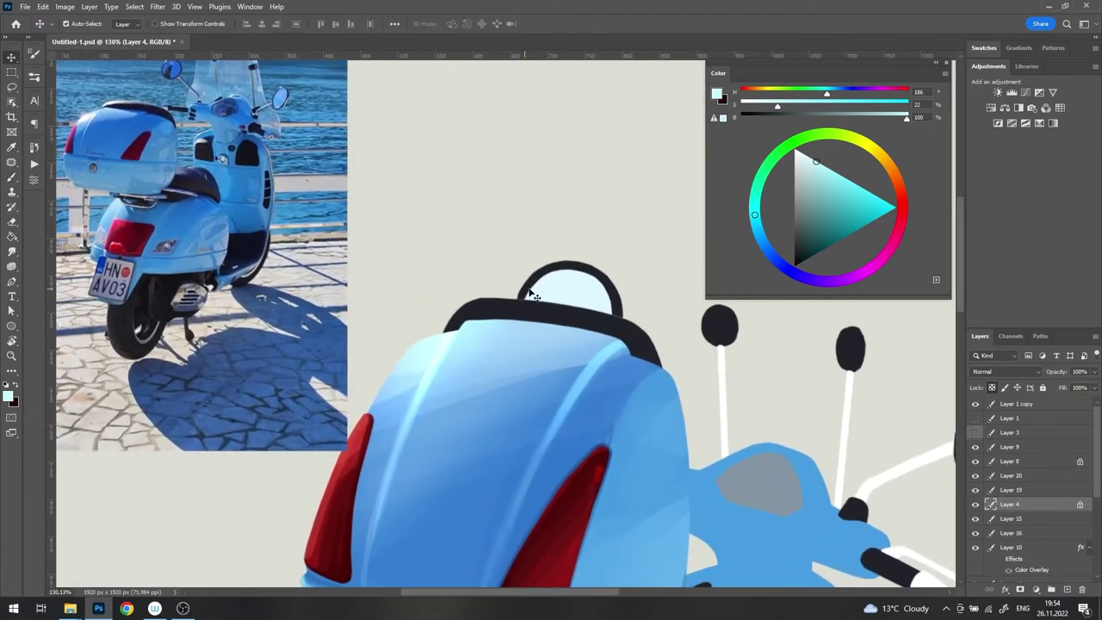
Step: On Layer 14, return the brush to Normal mode and choose a different preset
ctrl+click(525, 272)
right_click(525, 272)
alt+click(491, 306)
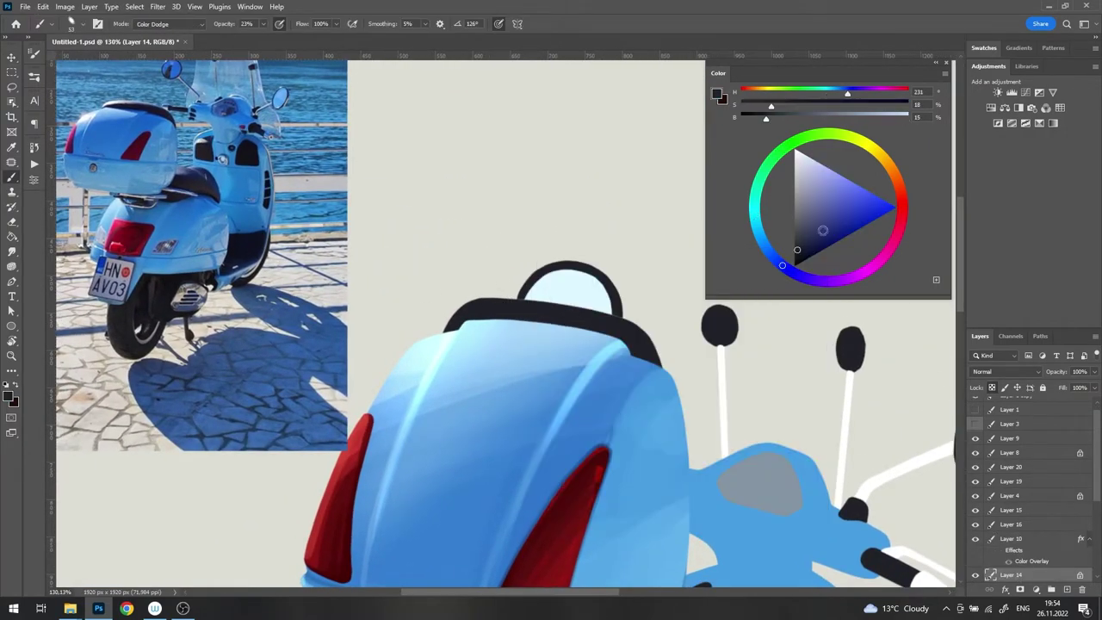
key(shift+alt+n)
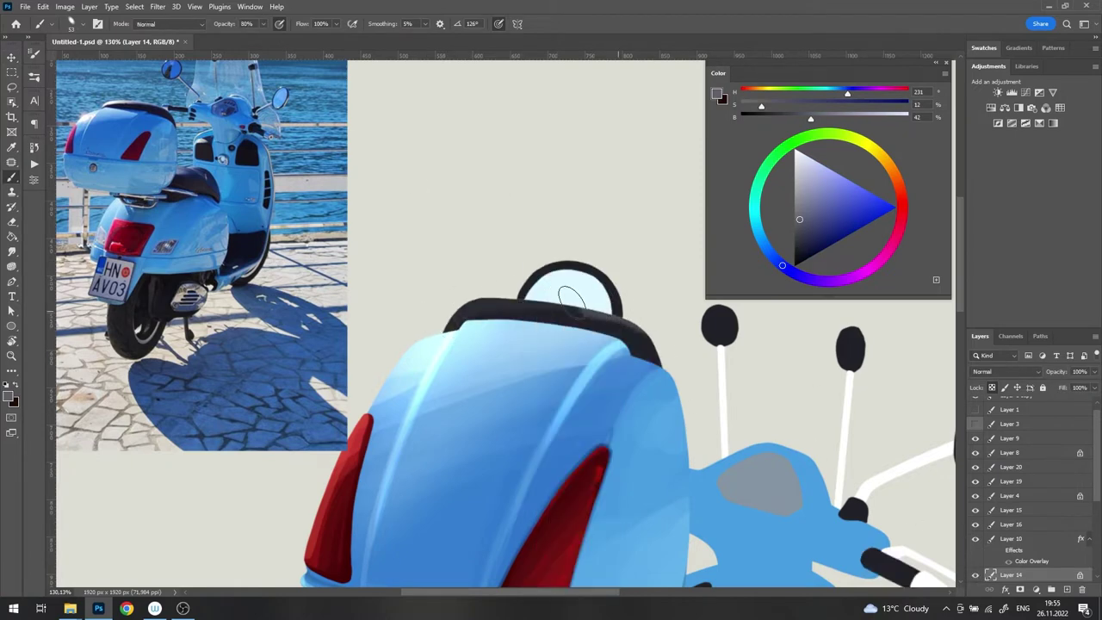
right_click(551, 229)
click(750, 404)
click(443, 328)
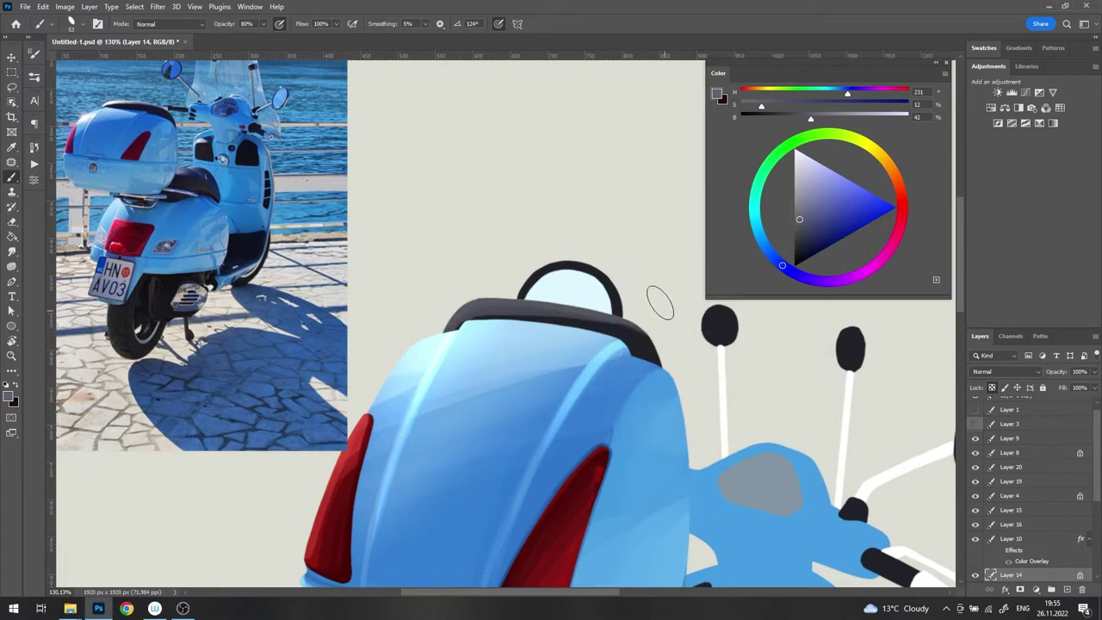
scroll(659, 295, up, 3)
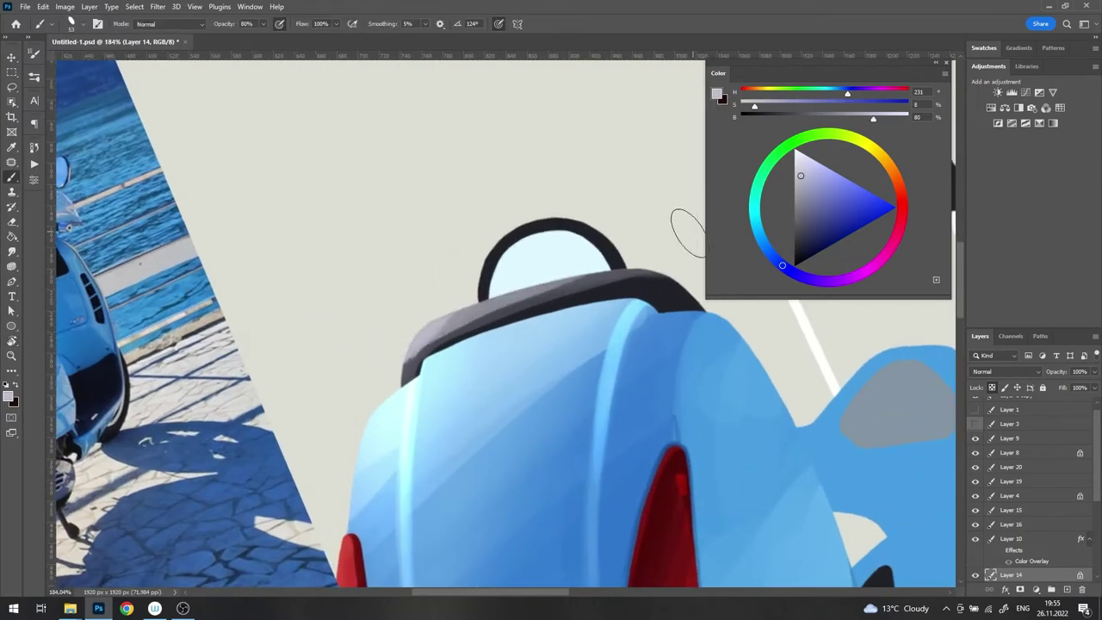
Step: Repaint the band's top-left corner smoothly in dark grey, then pick lighter greys
alt+click(549, 304)
drag(526, 297, 420, 400)
alt+click(621, 268)
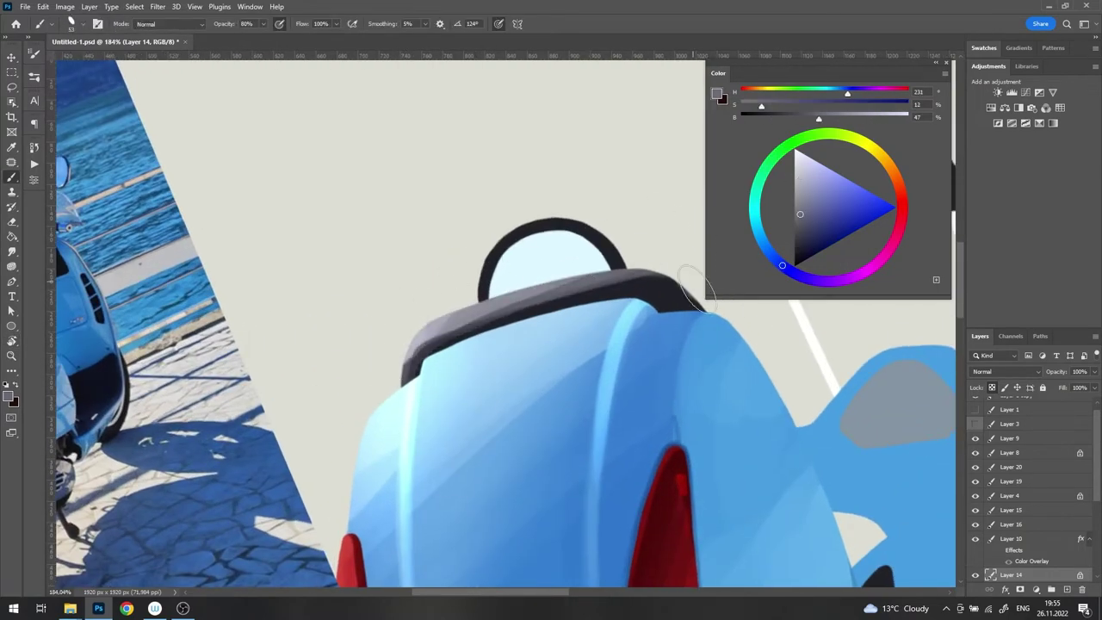
scroll(517, 293, down, 3)
scroll(385, 311, up, 2)
scroll(385, 311, up, 2)
alt+click(385, 312)
scroll(385, 312, up, 3)
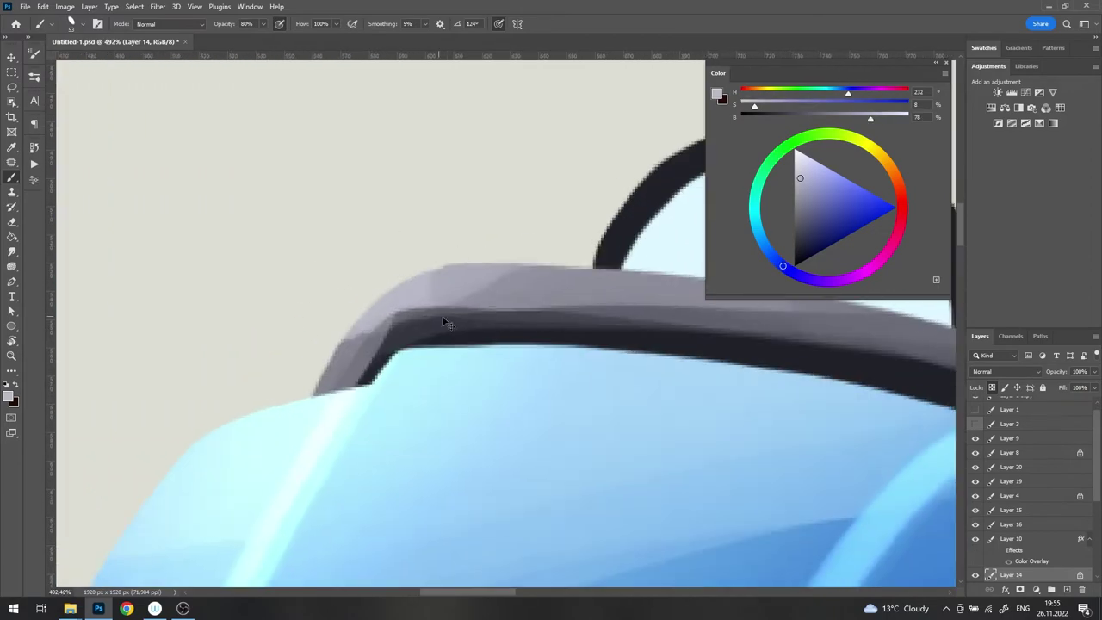
Step: Paint a light grey highlight along the case's top band
right_click(457, 277)
key(Escape)
alt+click(401, 336)
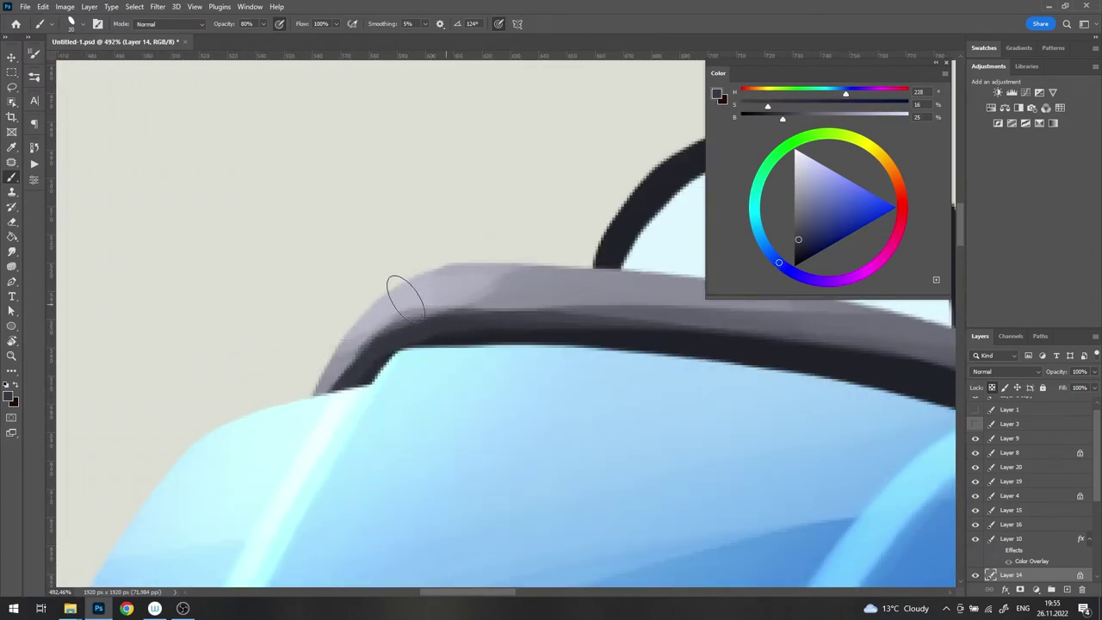
drag(381, 283, 576, 292)
scroll(507, 235, down, 6)
scroll(507, 236, up, 4)
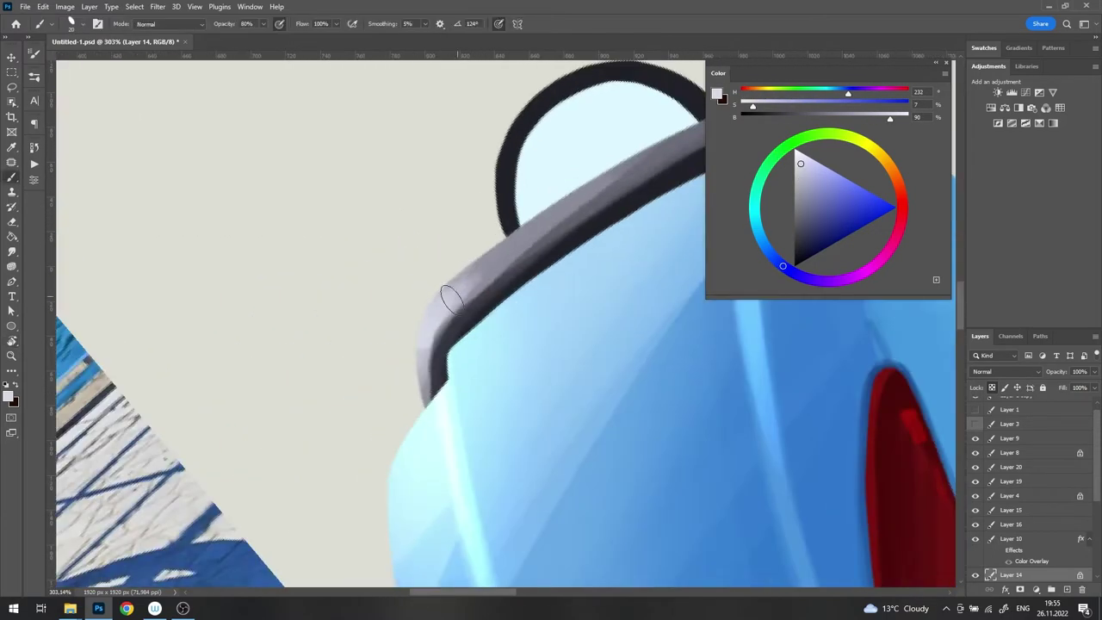
scroll(495, 228, down, 3)
scroll(492, 226, down, 1)
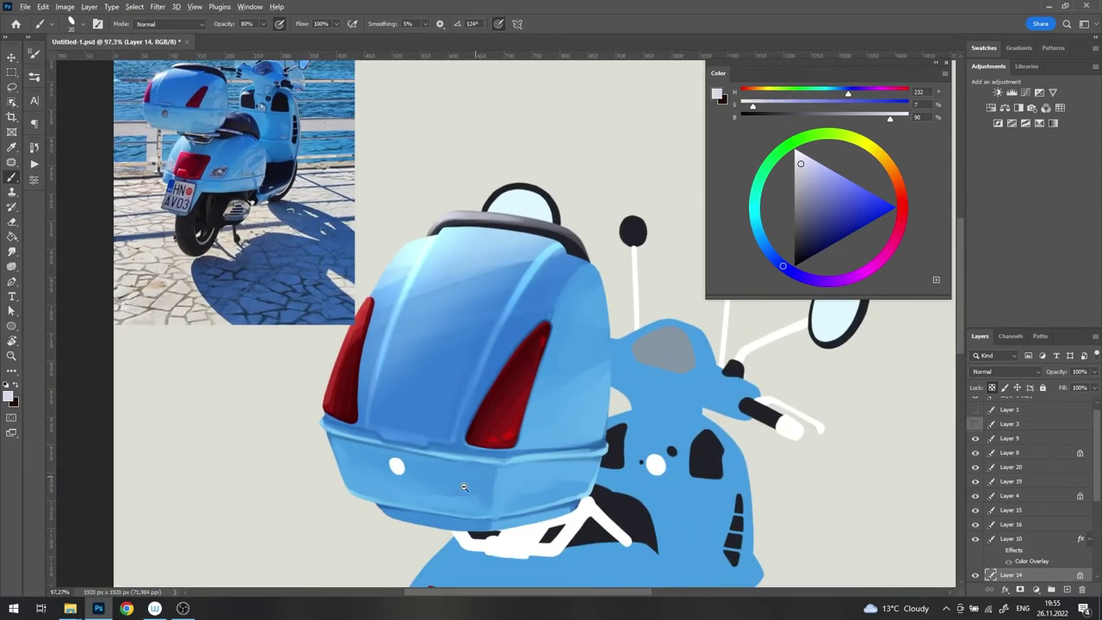
scroll(463, 487, up, 3)
Step: Rotate the view and paint a light-blue highlight along the case's lower edge
scroll(399, 332, up, 2)
alt+click(410, 351)
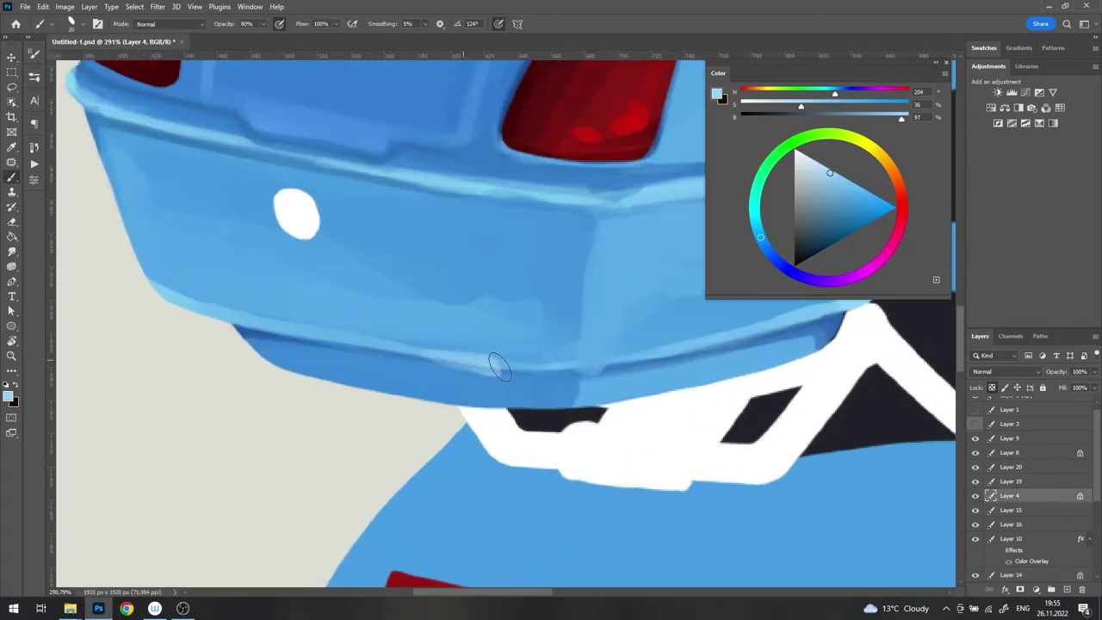
key(r)
drag(578, 259, 277, 259)
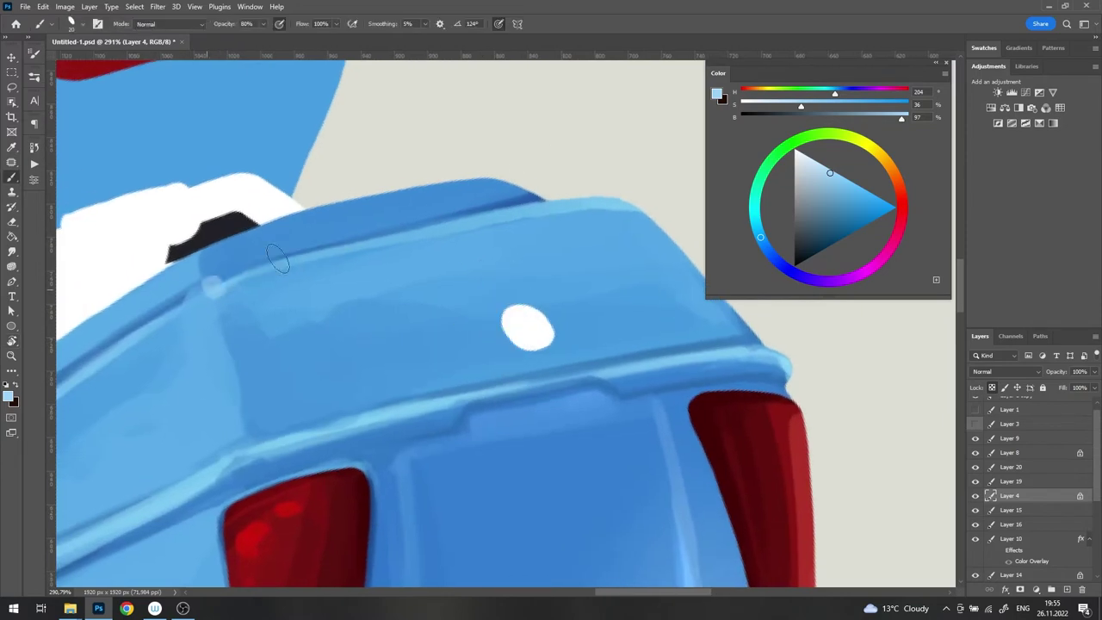
drag(205, 284, 400, 231)
alt+click(580, 191)
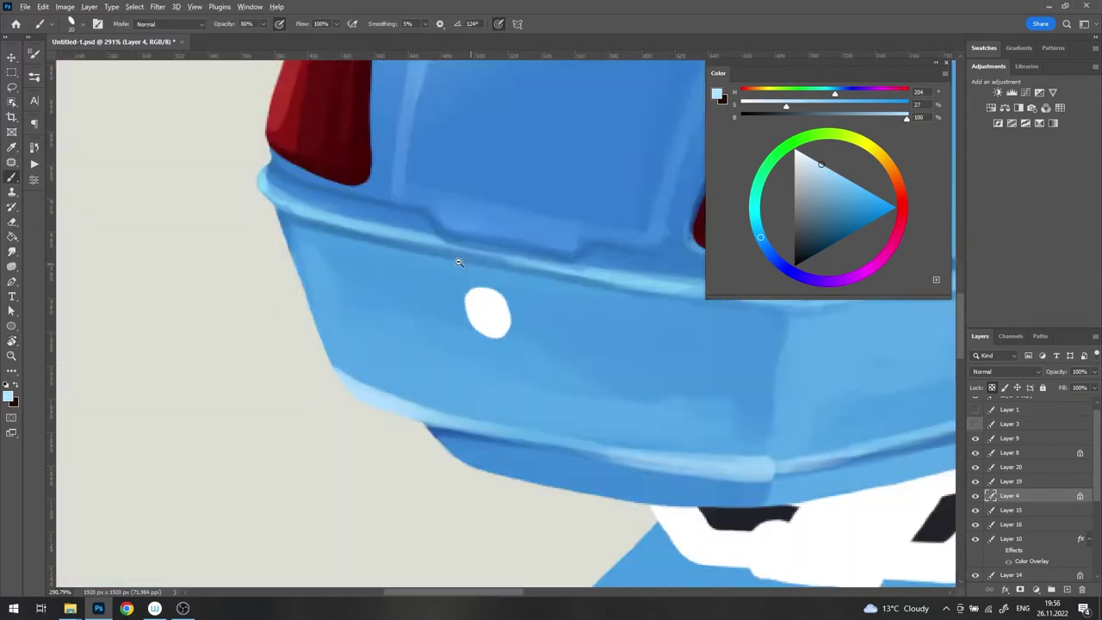
Step: Shade the case's underside edge in darker blue, then turn the view back upright
scroll(453, 259, down, 3)
scroll(452, 262, up, 3)
alt+click(222, 321)
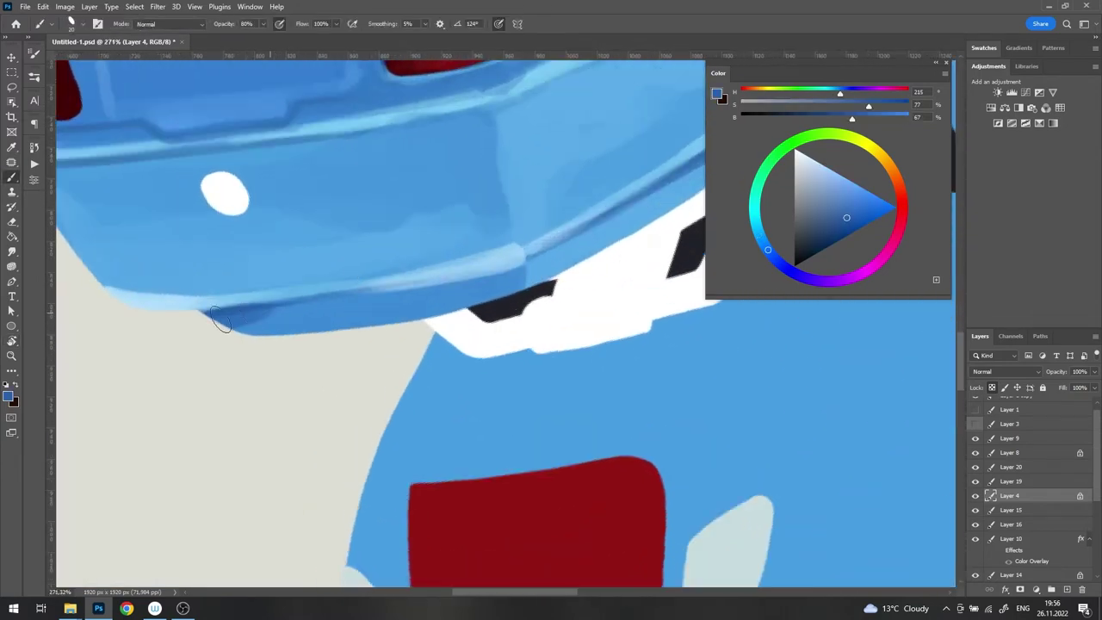
mouse_move(222, 320)
mouse_down()
mouse_move(505, 255)
mouse_move(537, 272)
mouse_up()
alt+click(540, 269)
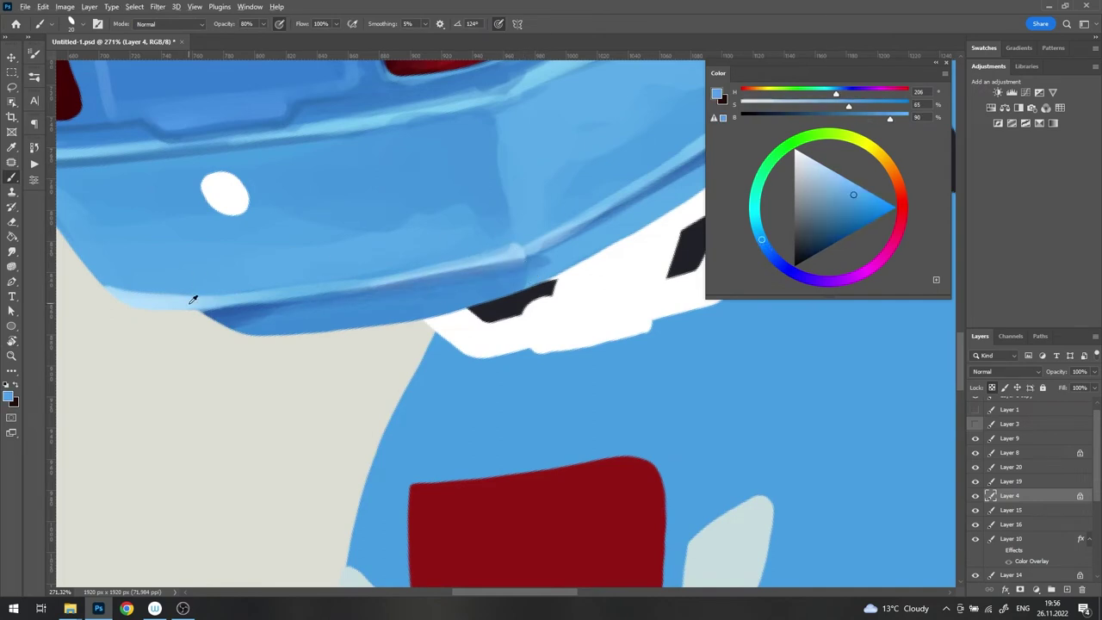
drag(193, 300, 381, 283)
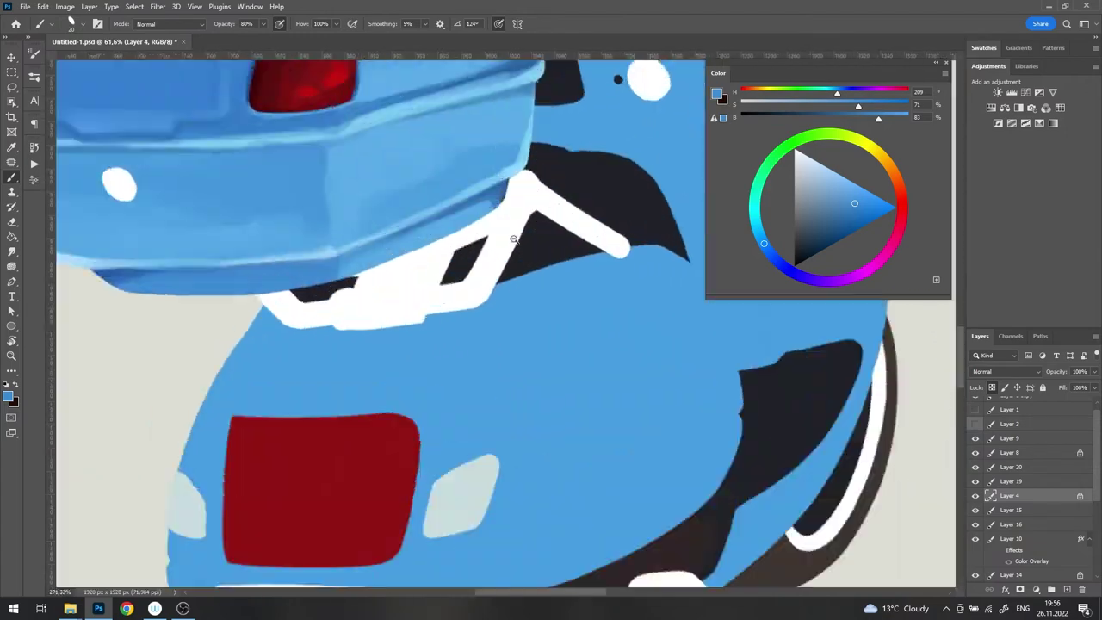
Step: Zoom in on the case's lower edge and sample a lighter blue
drag(513, 238, 523, 211)
alt+click(523, 211)
scroll(337, 283, down, 2)
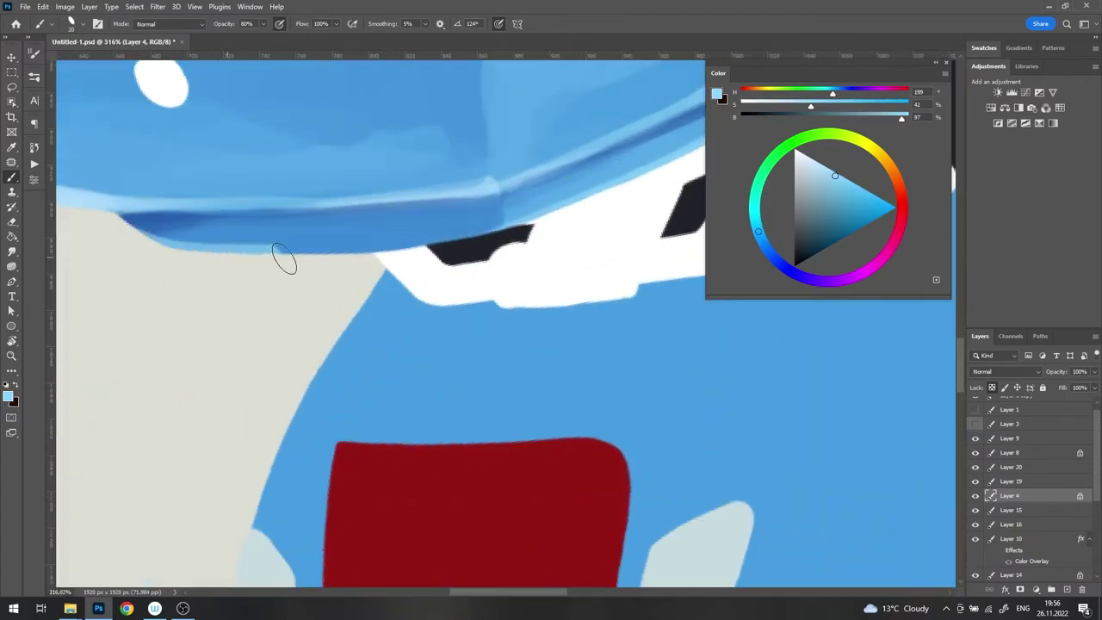
scroll(481, 211, down, 5)
scroll(481, 212, down, 2)
scroll(481, 211, up, 1)
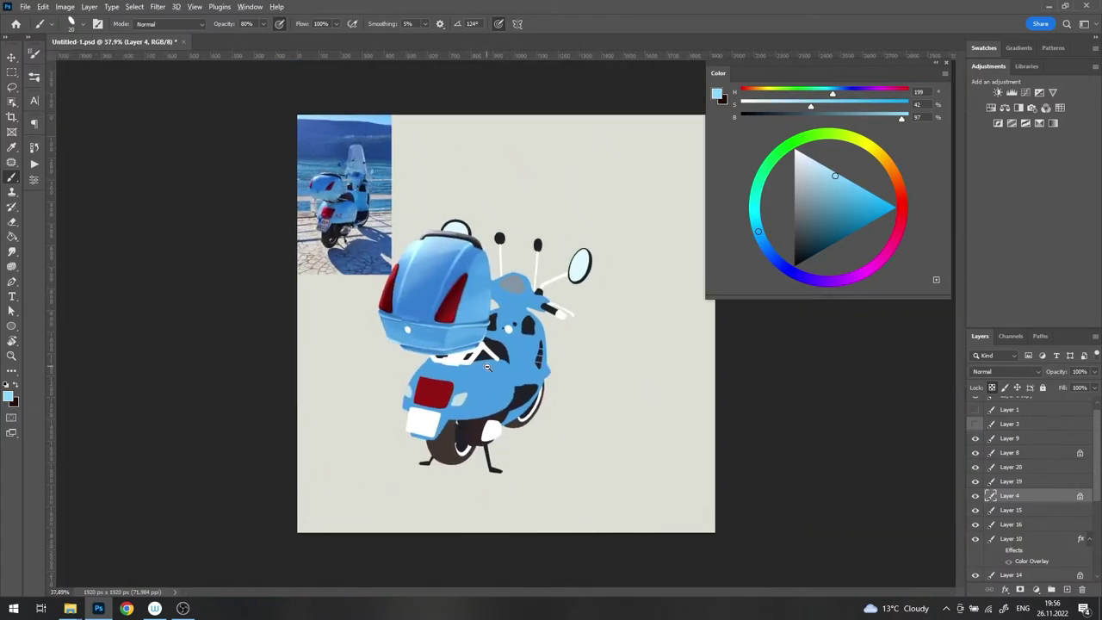
scroll(480, 211, up, 2)
Step: Switch to the scooter body layer and enlarge the brush to 133 px
key(v)
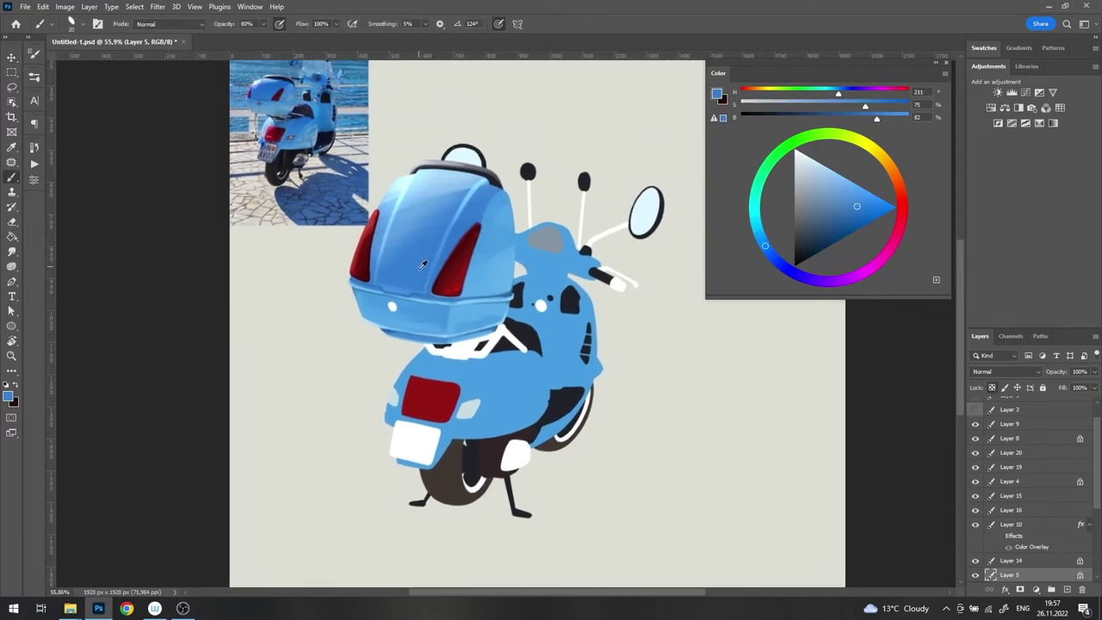
right_click(532, 340)
drag(616, 338, 622, 338)
scroll(522, 367, up, 3)
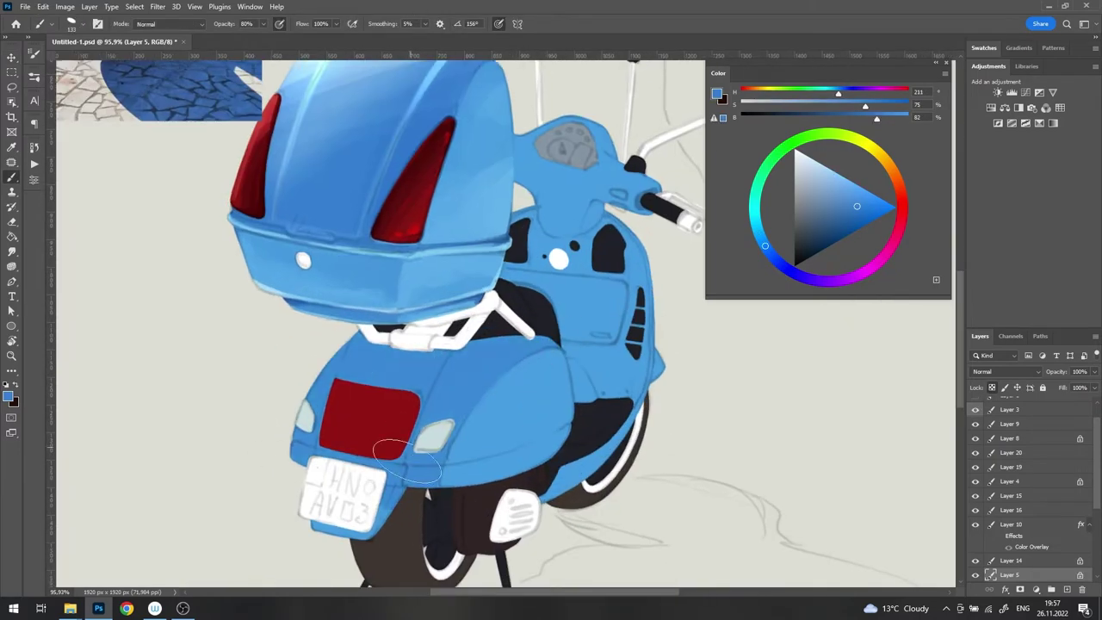
scroll(407, 457, down, 3)
scroll(405, 296, up, 4)
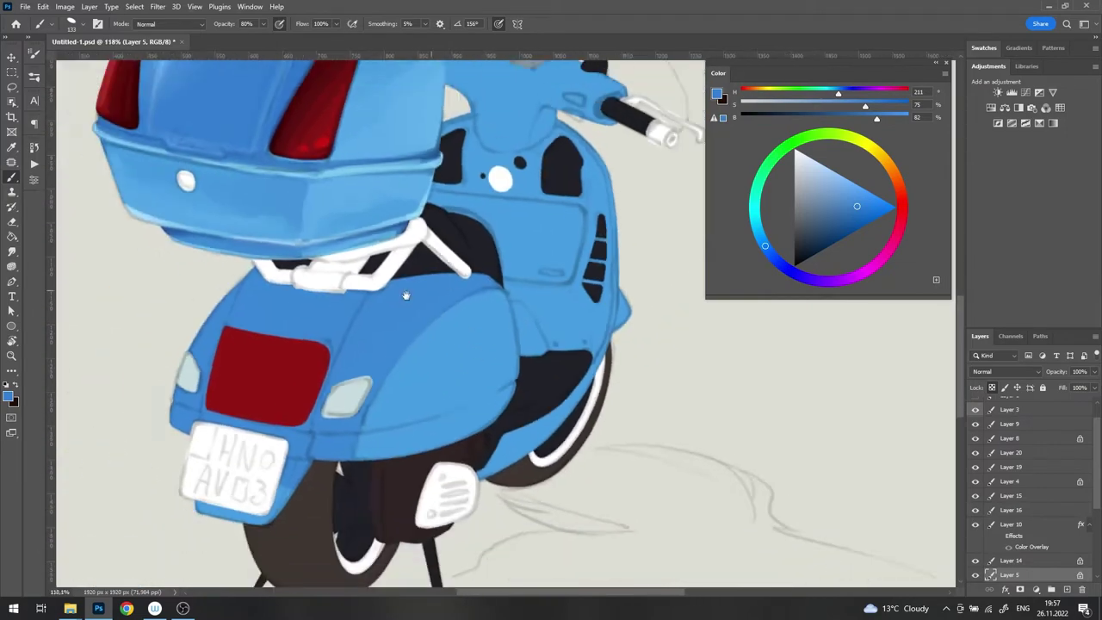
Step: Bring the rear body panel into view and sample body and lighter blues
drag(405, 296, 462, 366)
right_click(509, 357)
key(Escape)
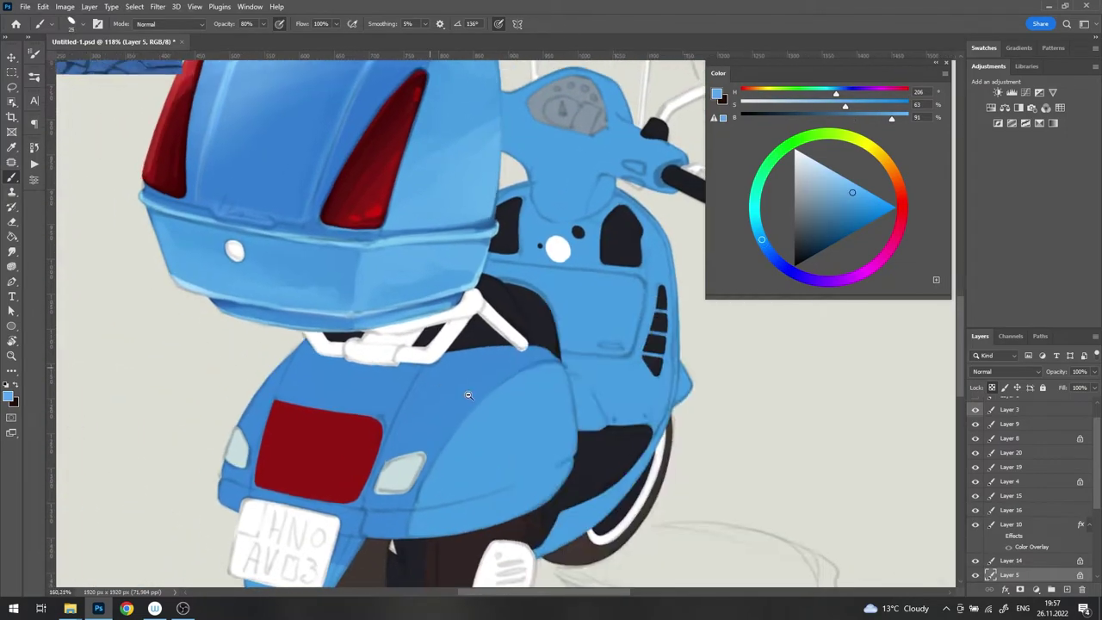
scroll(244, 508, up, 3)
alt+click(273, 463)
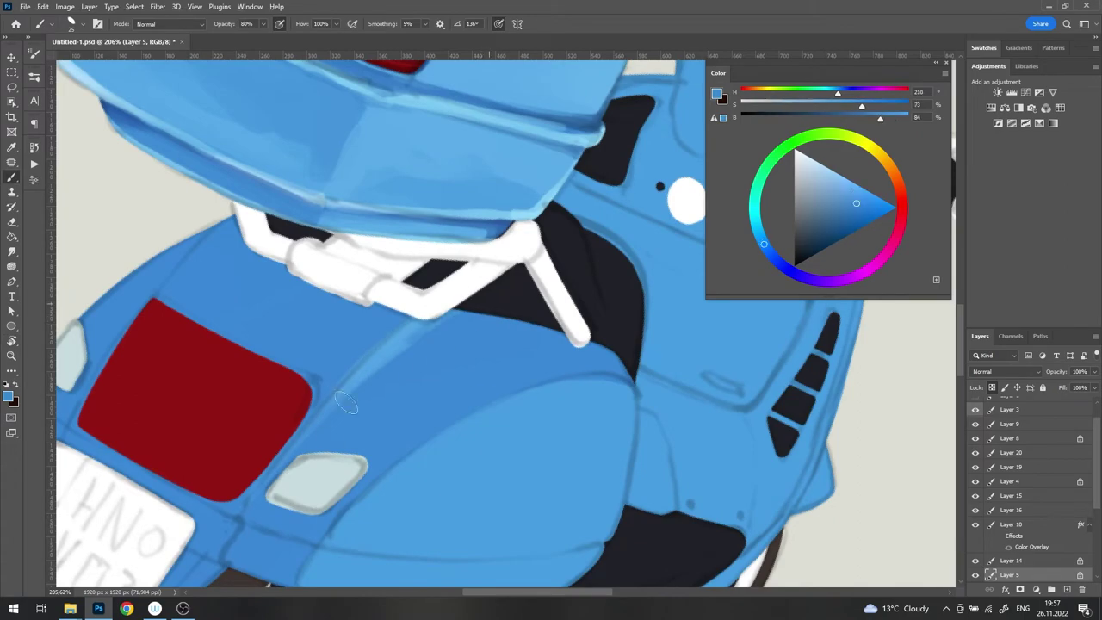
drag(274, 463, 405, 325)
scroll(340, 398, down, 8)
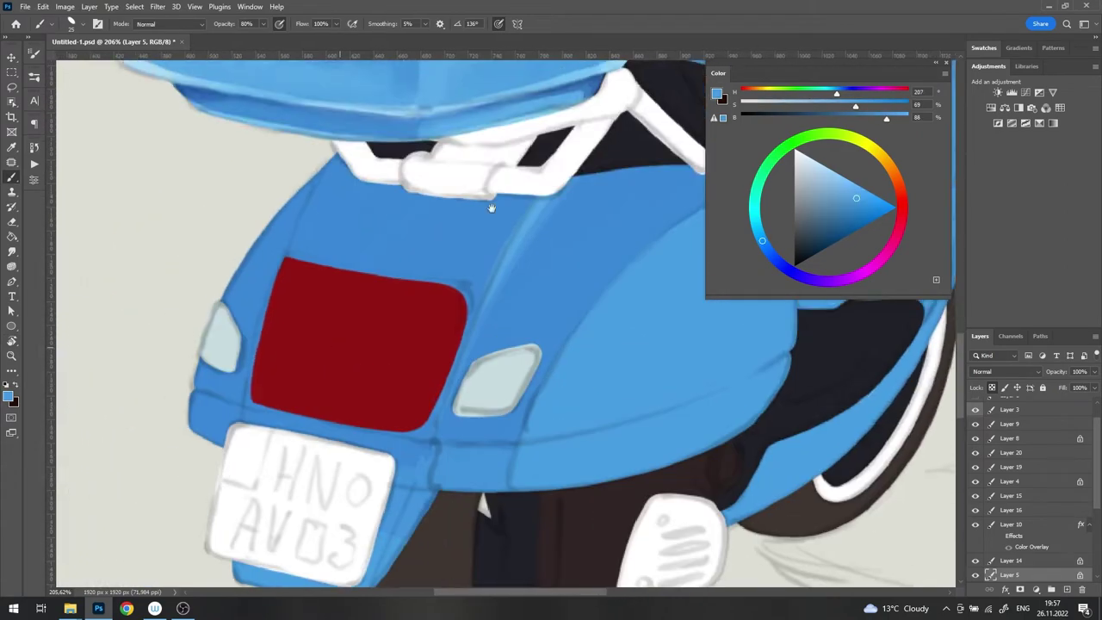
alt+click(432, 368)
right_click(432, 369)
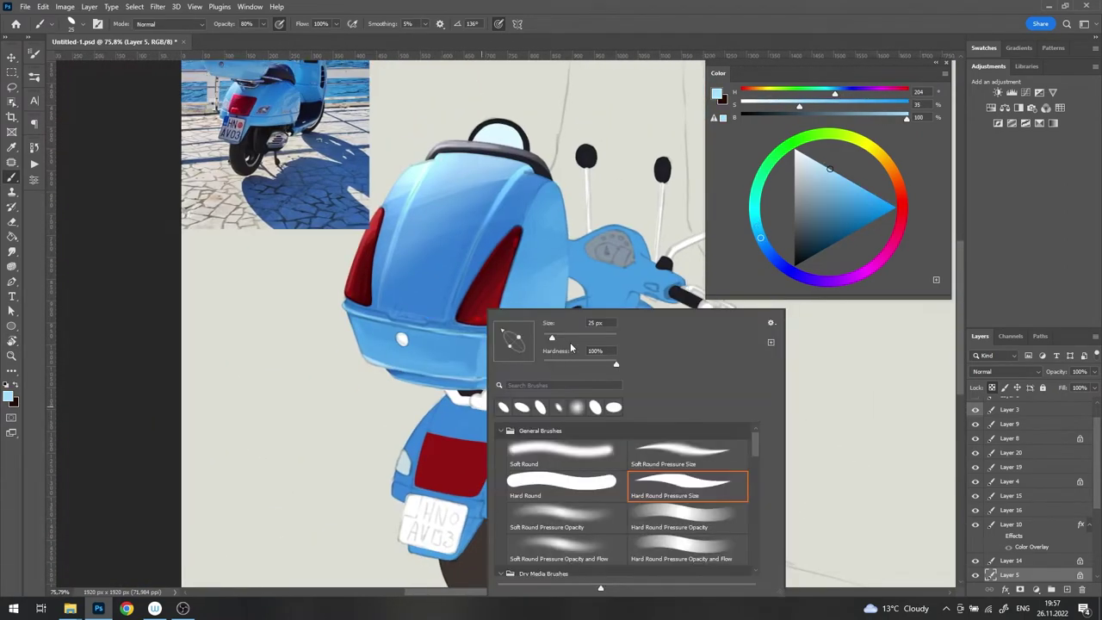
key(Escape)
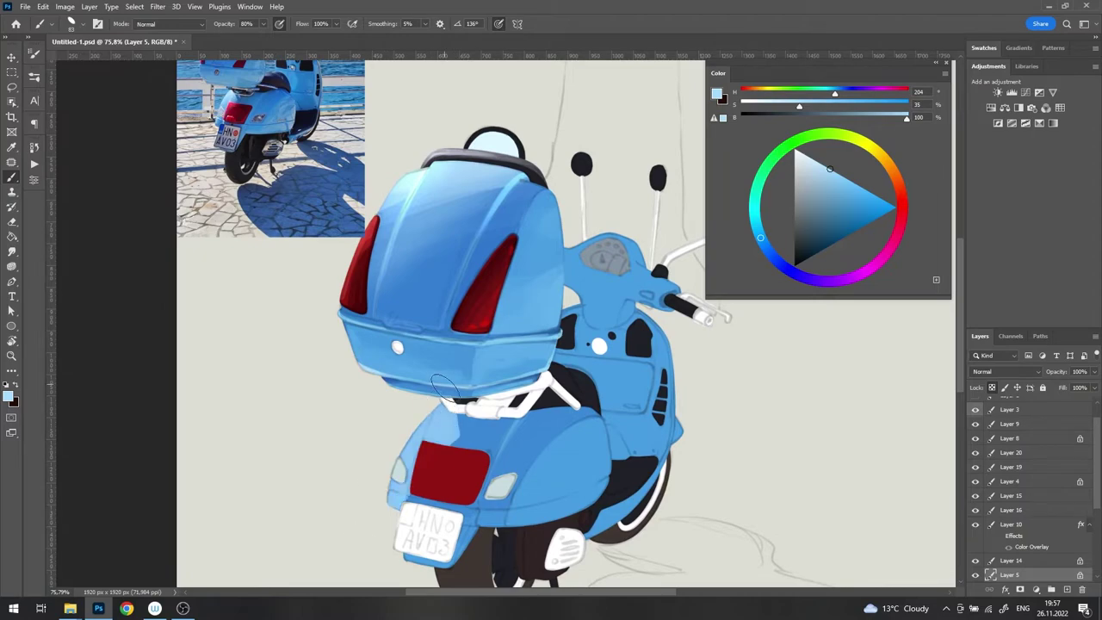
scroll(447, 389, up, 5)
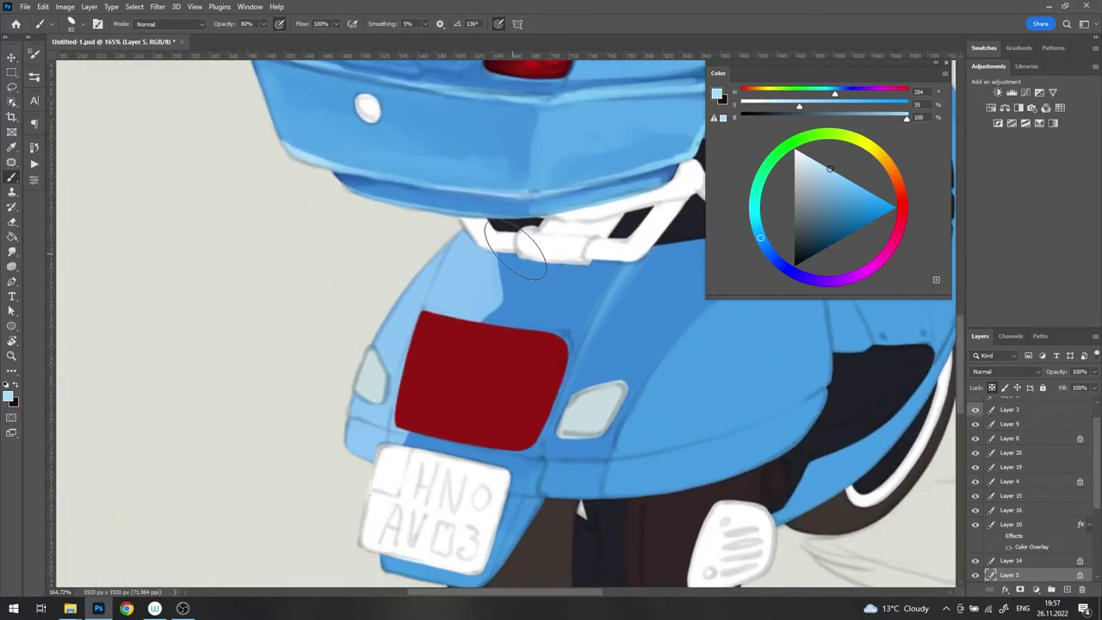
Step: Pick a light blue and pale cyan, then rotate the canvas about 37°
alt+click(468, 276)
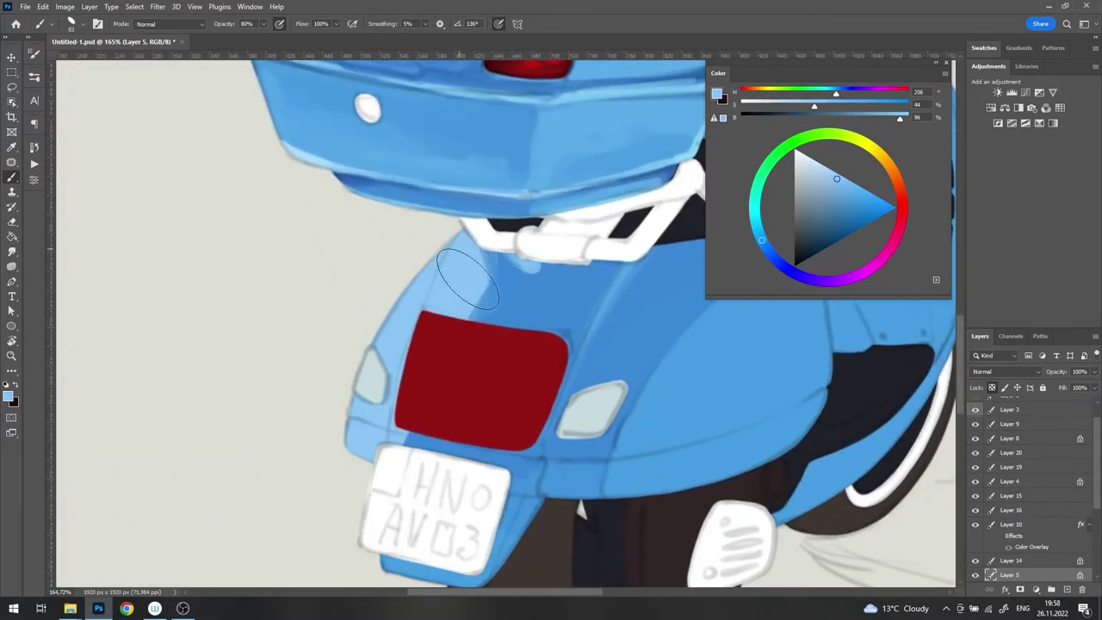
scroll(467, 276, down, 3)
scroll(387, 385, down, 2)
alt+click(424, 328)
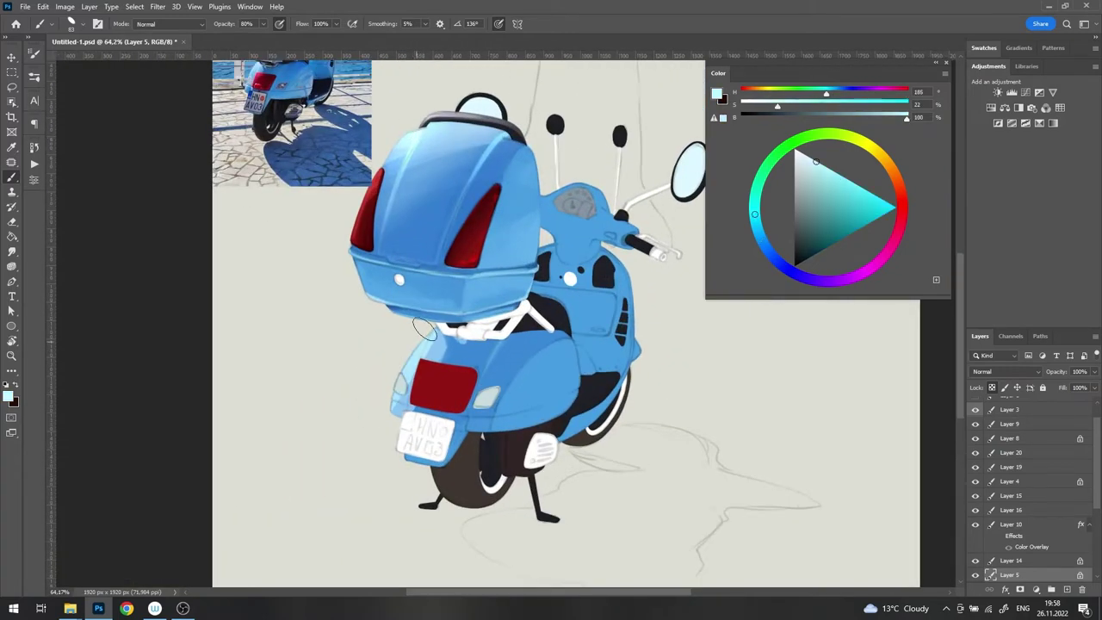
scroll(430, 334, up, 3)
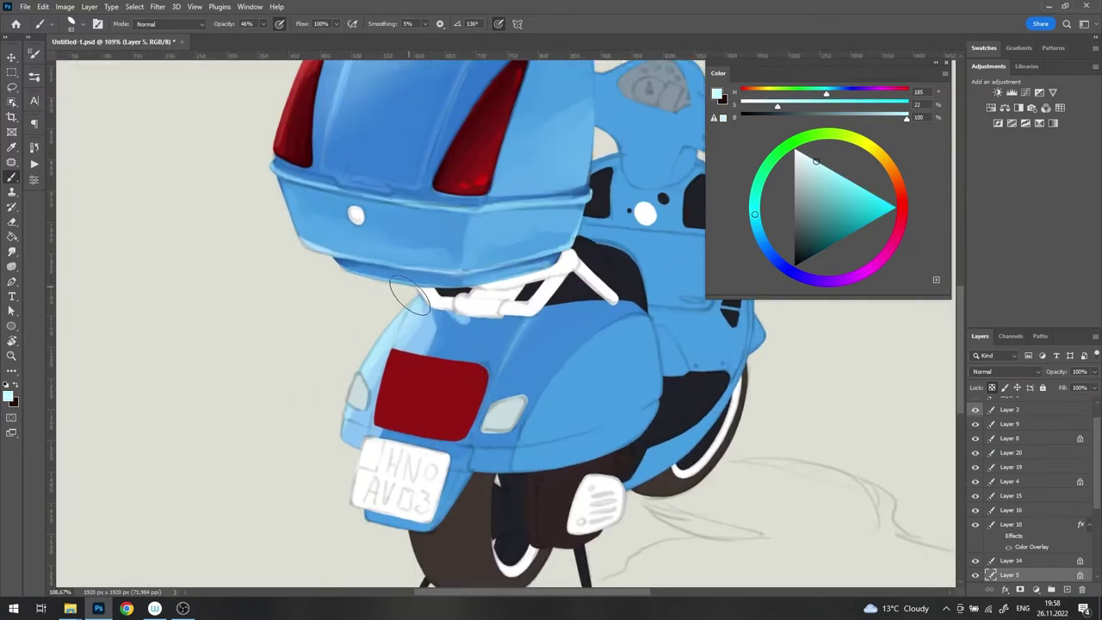
key(r)
drag(482, 284, 448, 258)
scroll(373, 302, up, 2)
scroll(372, 302, up, 3)
Step: Set the brush to Color Dodge with lowered opacity and frame the lower rear panel
key(b)
right_click(289, 190)
click(320, 330)
right_click(488, 256)
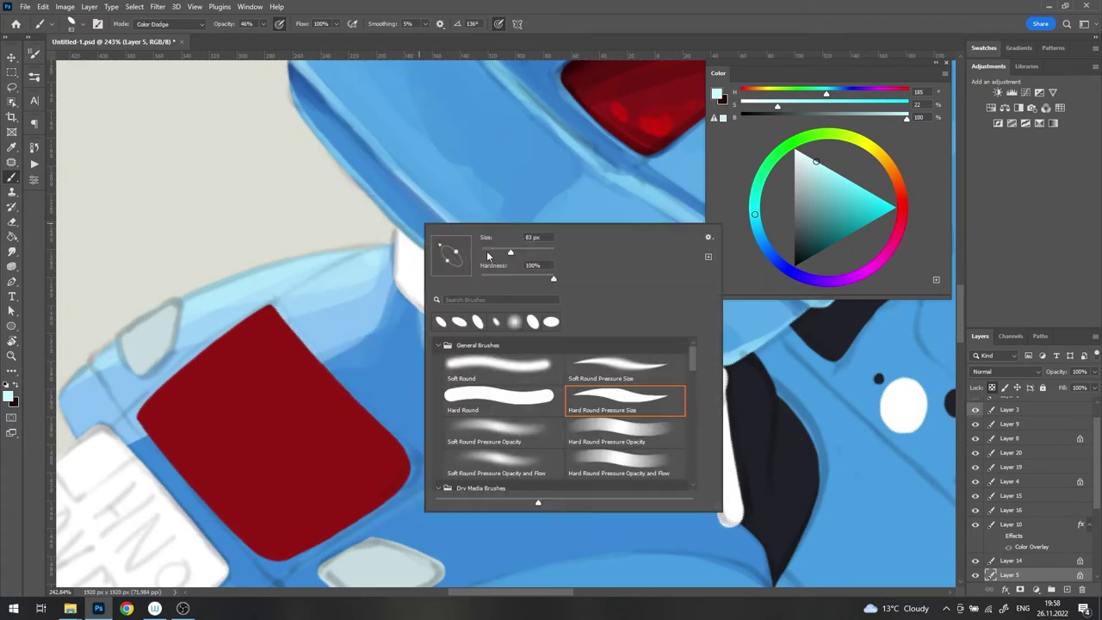
key(Return)
key(1)
key(5)
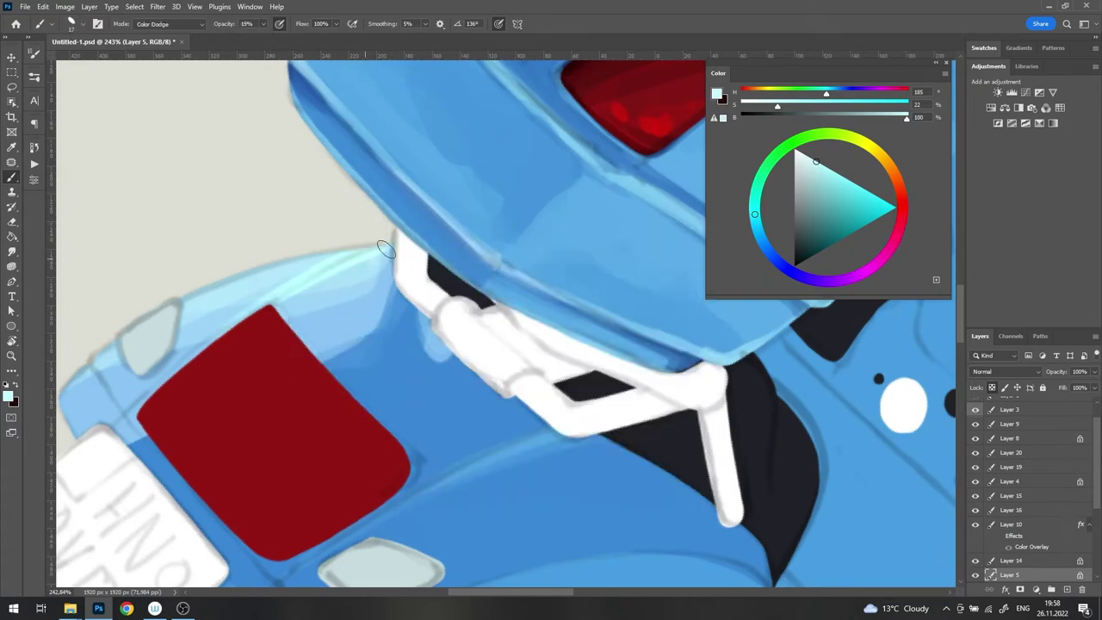
mouse_move(58, 480)
mouse_down()
mouse_move(333, 153)
mouse_move(396, 128)
mouse_move(220, 283)
mouse_up()
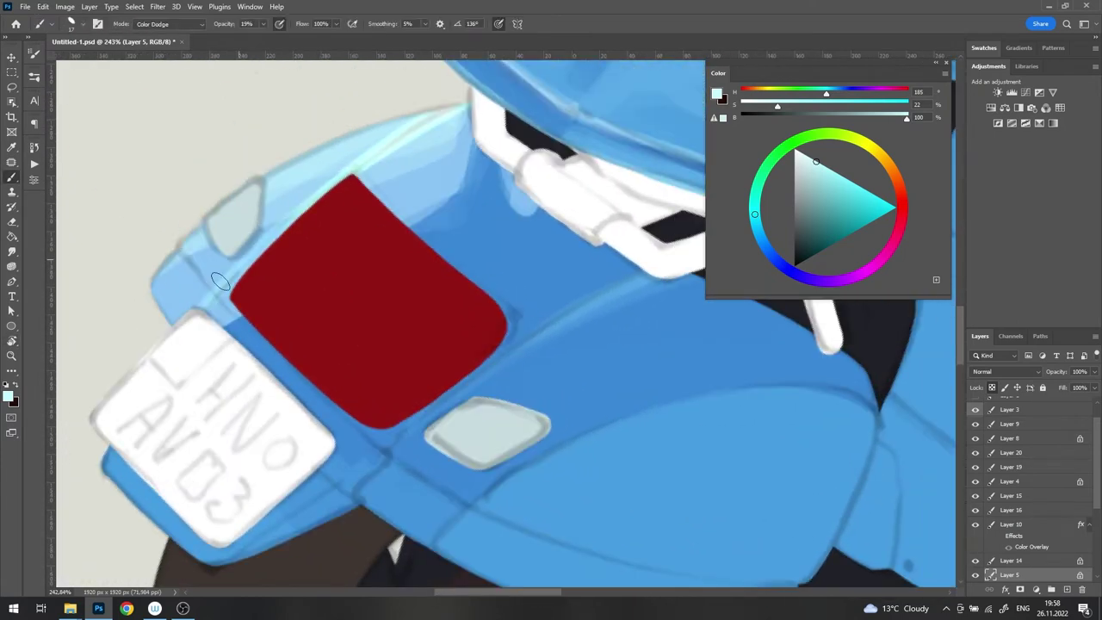
drag(488, 238, 386, 124)
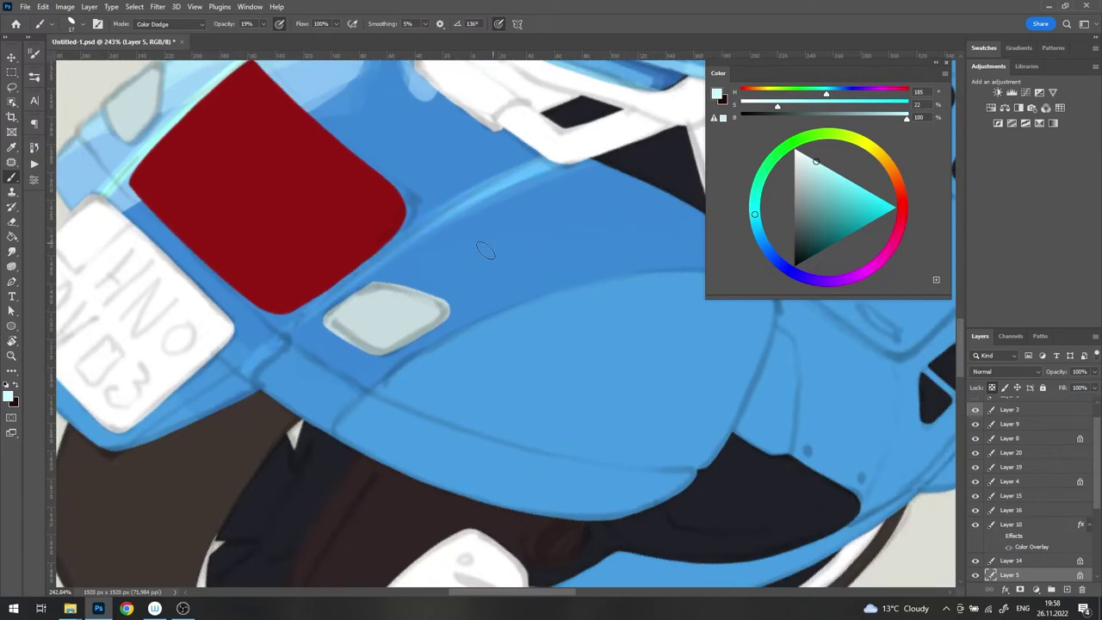
Step: Return the brush to Normal, sample body blues, and rotate the view about -22°
shift+right_click(527, 242)
click(560, 256)
alt+click(565, 360)
alt+click(254, 336)
scroll(254, 336, down, 6)
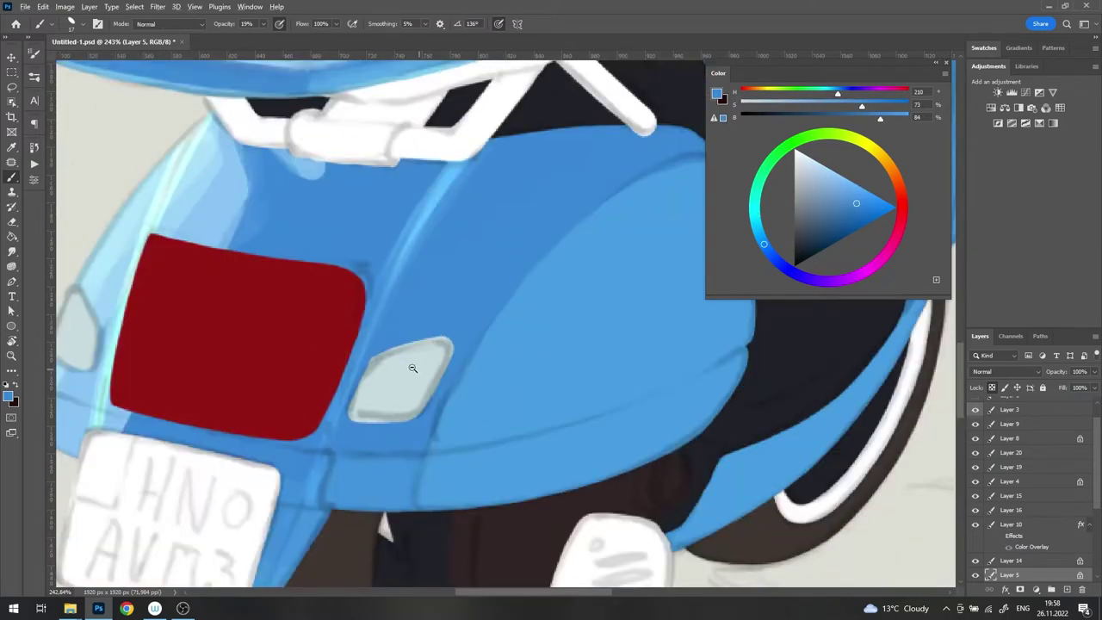
key(r)
mouse_move(603, 241)
mouse_down()
mouse_move(518, 226)
mouse_move(552, 258)
mouse_up()
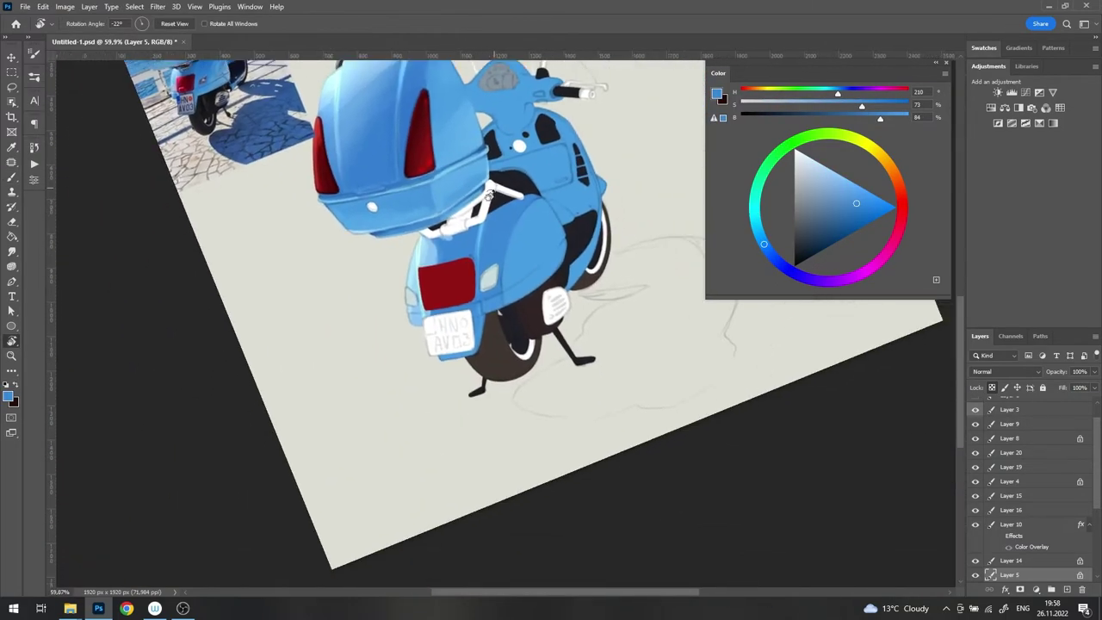
key(b)
right_click(591, 240)
key(Escape)
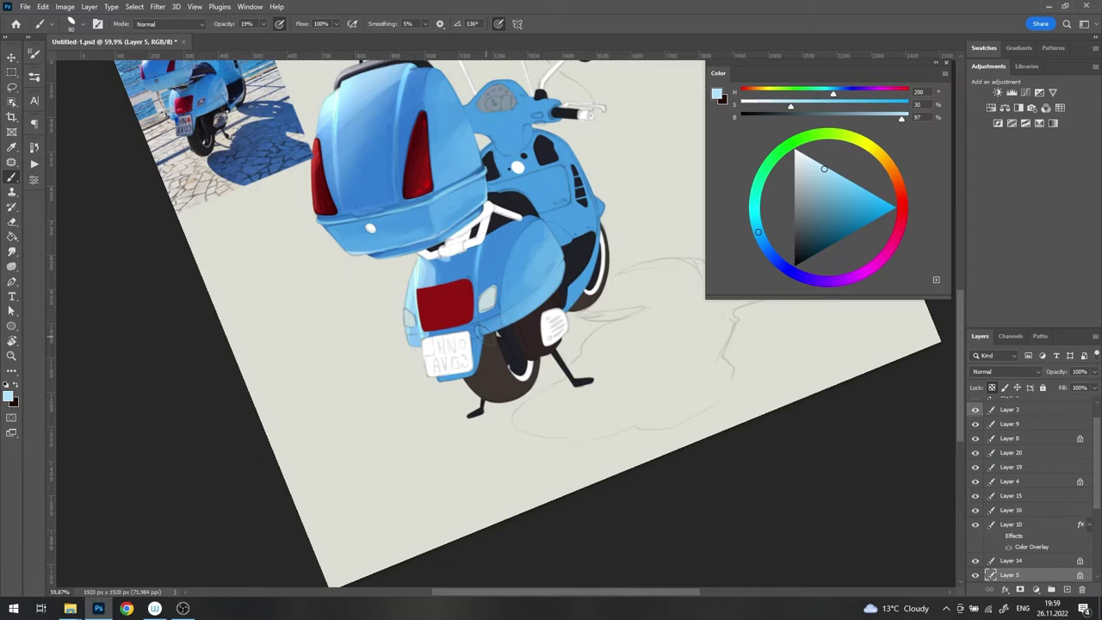
Step: Rotate around the licence plate, sampling medium and lighter body blues, then straighten toward the wheel
scroll(481, 331, up, 5)
key(r)
mouse_move(682, 418)
mouse_down()
mouse_move(556, 126)
mouse_move(517, 173)
mouse_up()
key(b)
alt+click(505, 182)
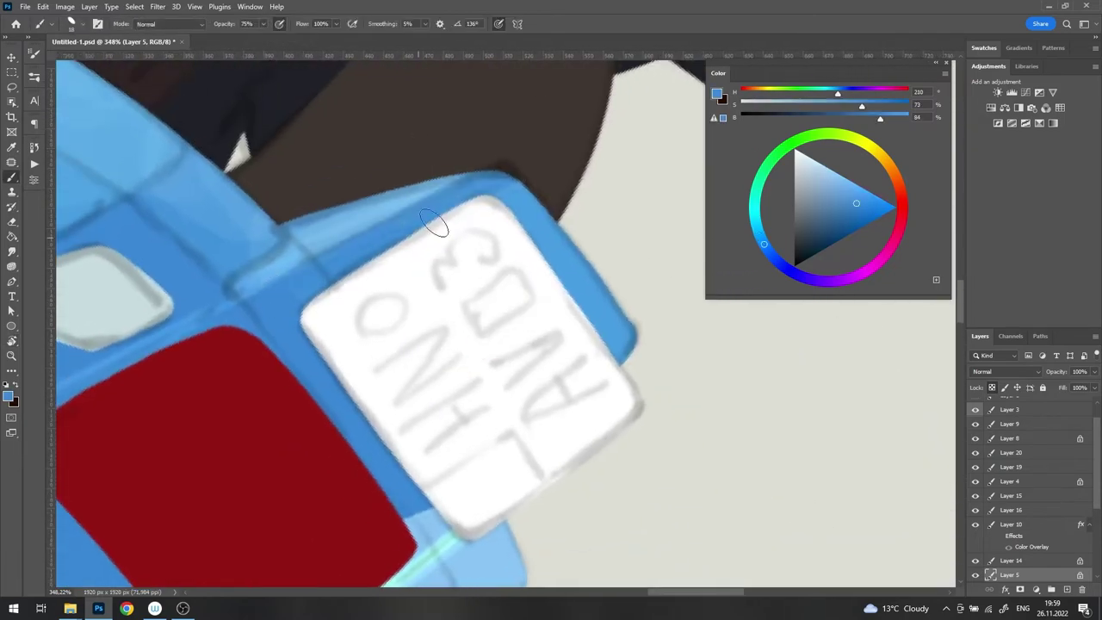
alt+click(435, 222)
scroll(386, 211, down, 5)
drag(410, 163, 522, 237)
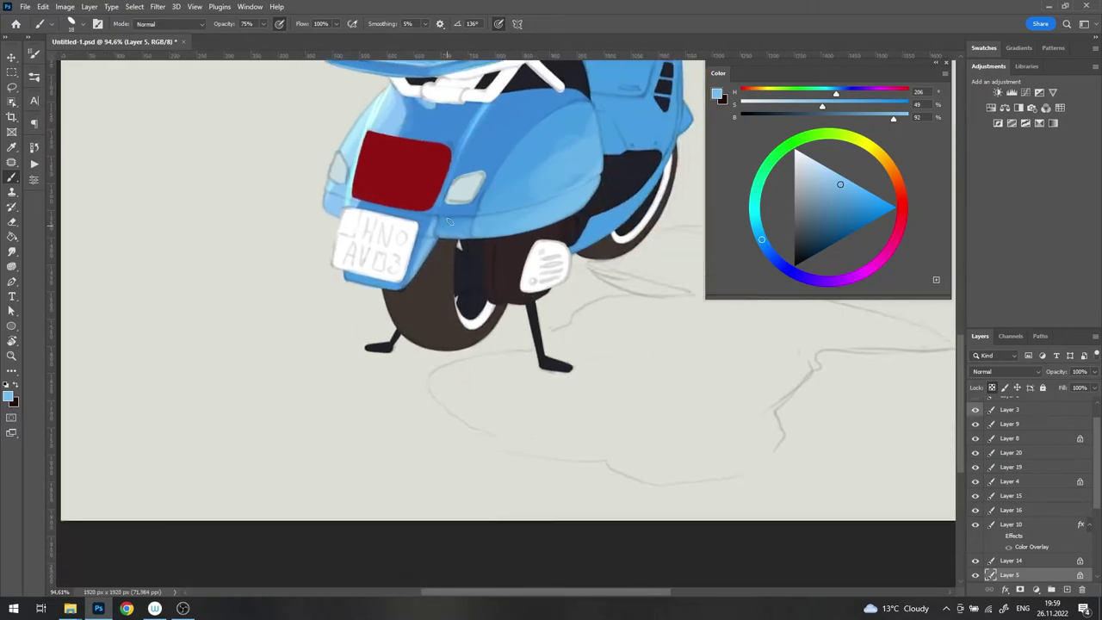
scroll(504, 308, up, 4)
Step: Sample a body blue and a lighter blue from the rear panel
alt+click(435, 247)
scroll(435, 247, down, 2)
alt+click(524, 200)
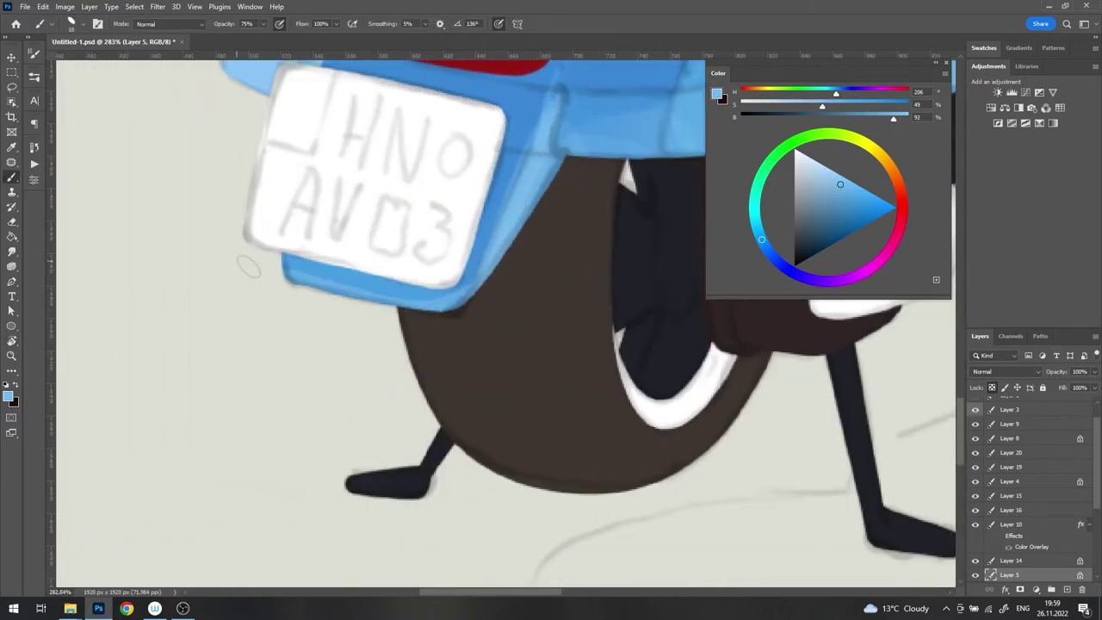
scroll(524, 199, down, 3)
scroll(524, 200, down, 2)
scroll(534, 362, up, 7)
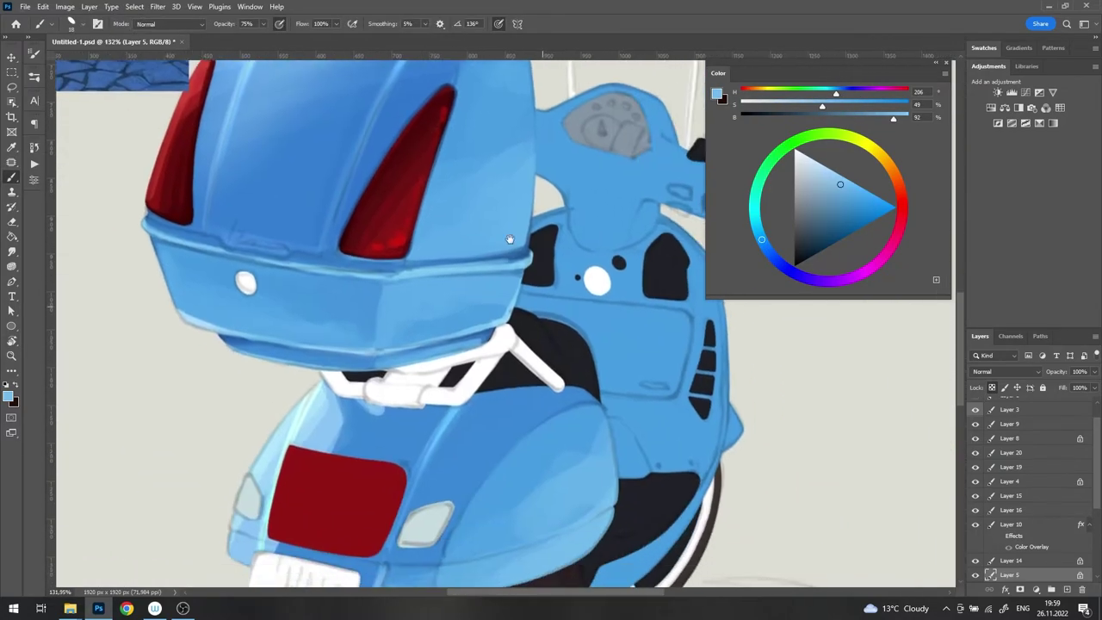
Step: Sample brighter and darker blues from the bodywork for shading
alt+click(297, 248)
alt+click(319, 284)
scroll(554, 245, down, 1)
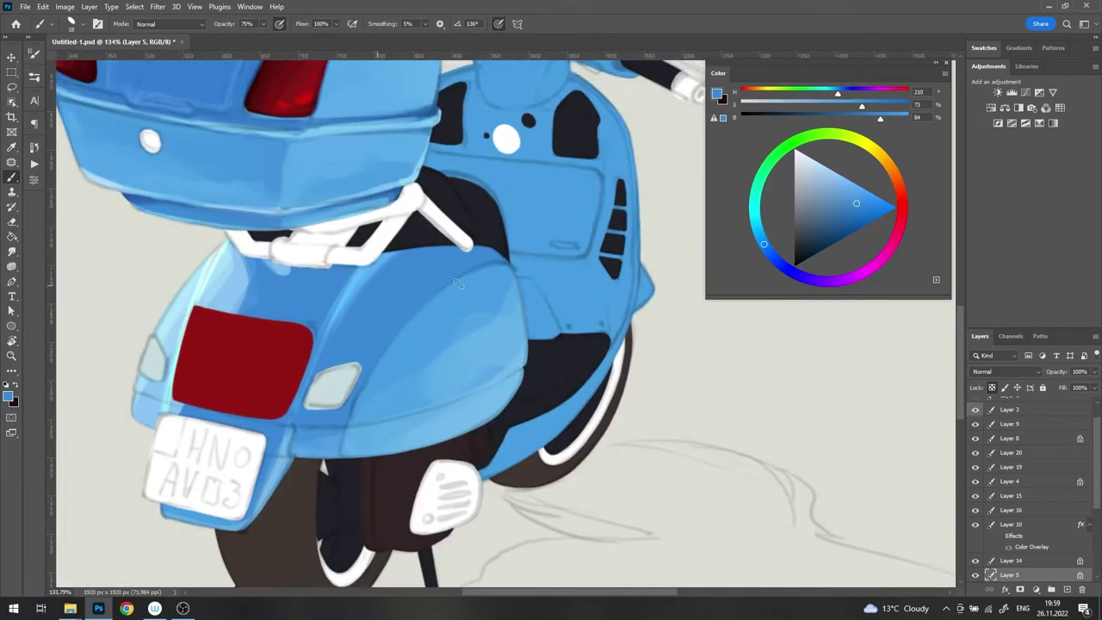
scroll(555, 246, down, 1)
scroll(555, 245, down, 1)
scroll(554, 245, up, 2)
scroll(534, 241, up, 1)
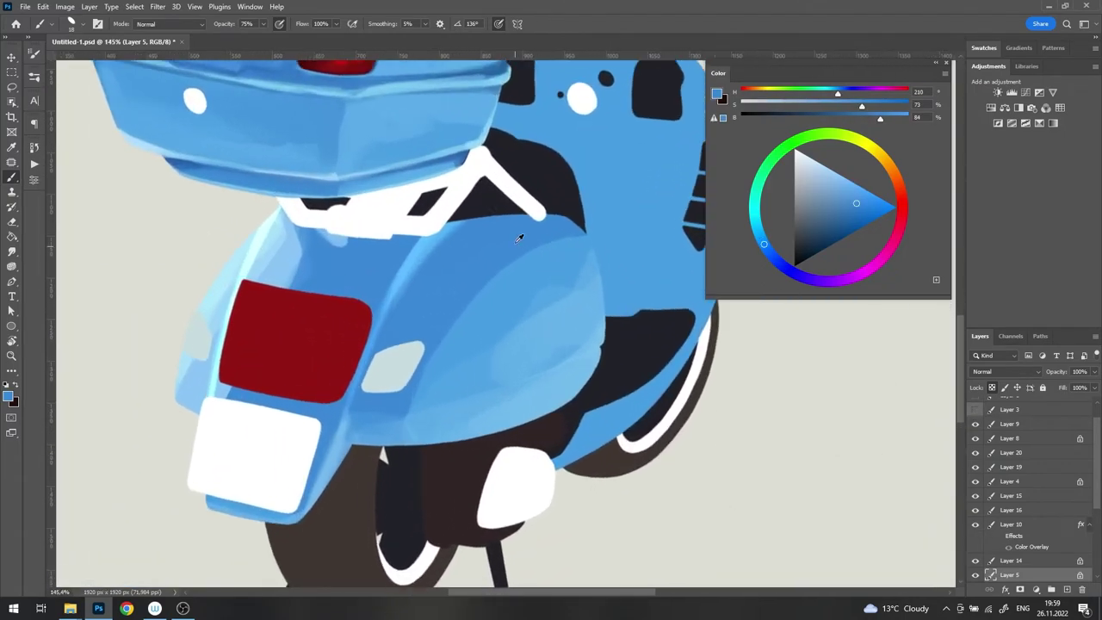
alt+click(516, 239)
Step: Rotate the canvas view to line up the rear rim and adjust the brush
key(r)
mouse_move(517, 239)
mouse_down()
mouse_move(317, 192)
mouse_move(268, 293)
mouse_up()
key(b)
scroll(268, 293, up, 3)
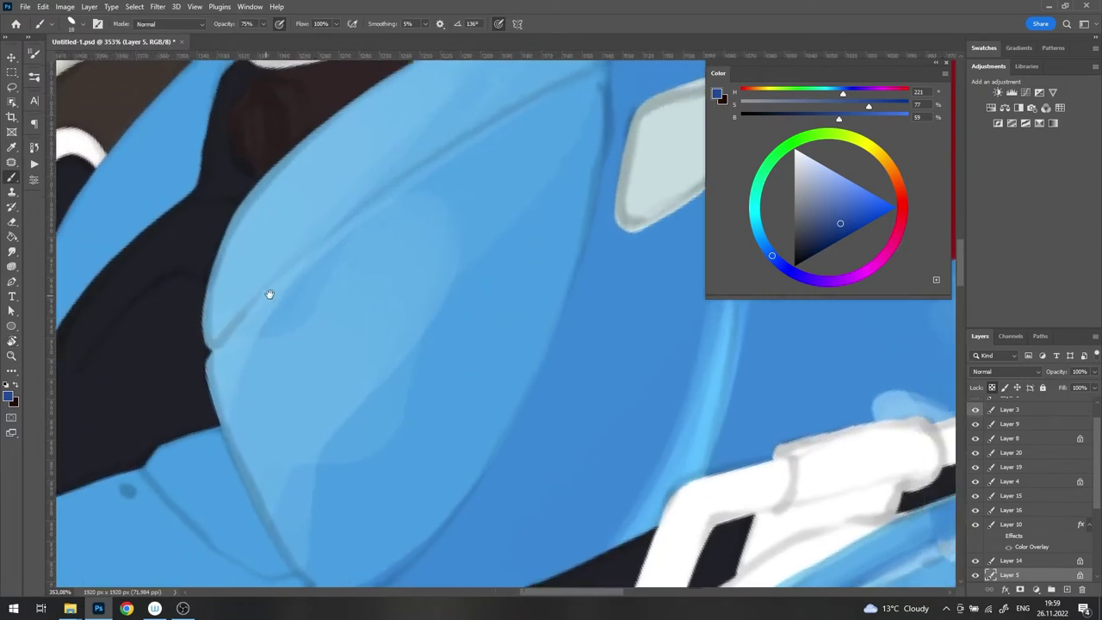
right_click(359, 328)
key(Escape)
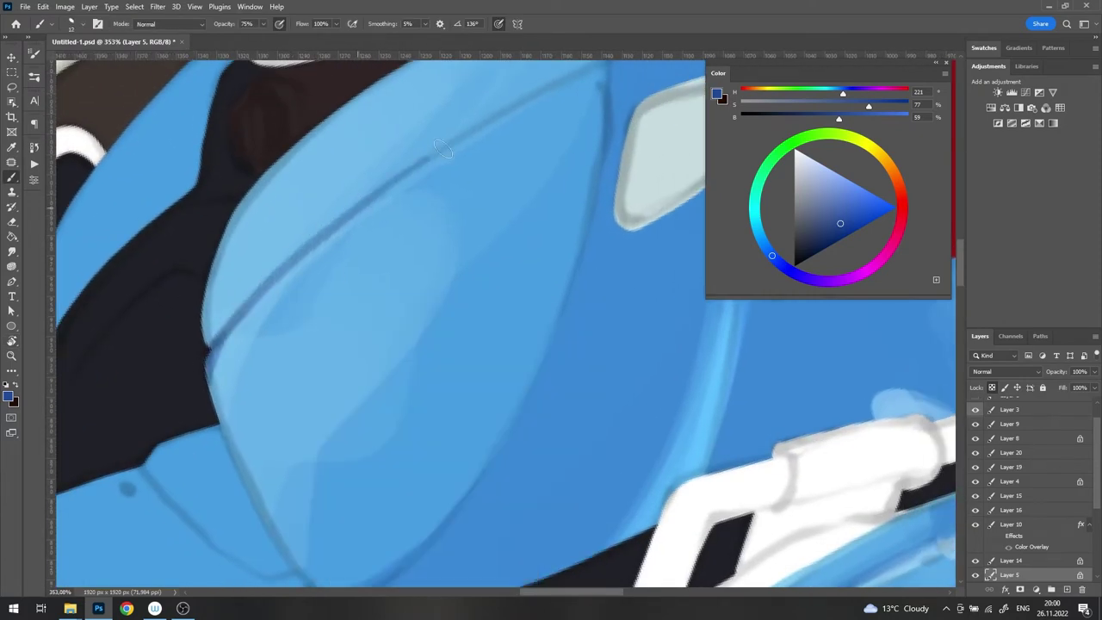
key(r)
drag(534, 103, 492, 116)
Step: Pick a dull dark blue and briefly show, then hide, the plate lettering layer
alt+click(474, 146)
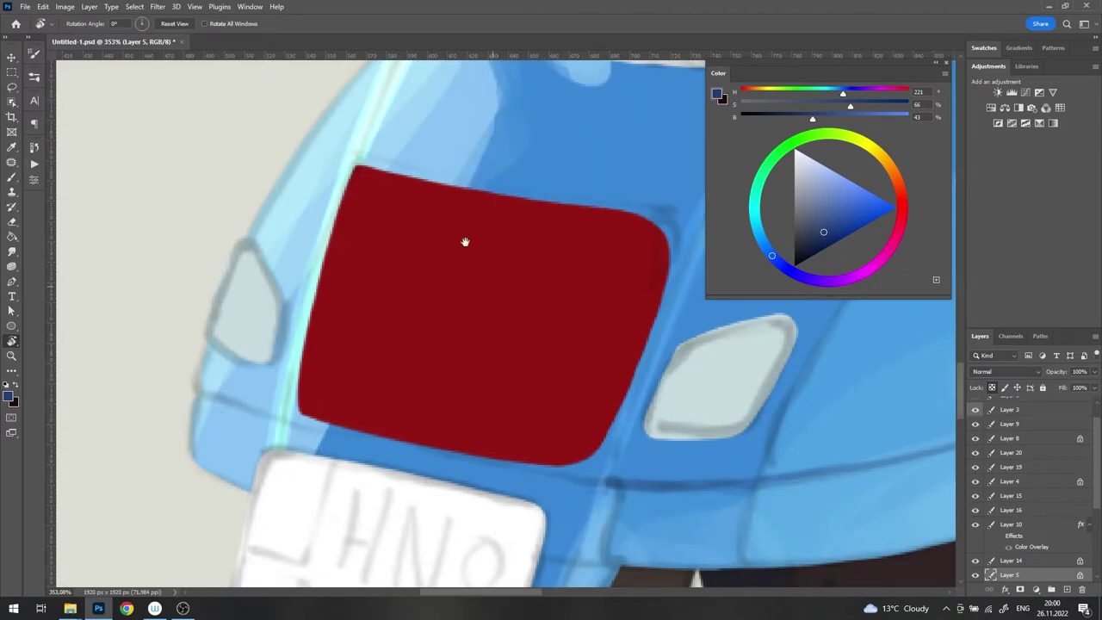
scroll(465, 242, down, 5)
click(976, 410)
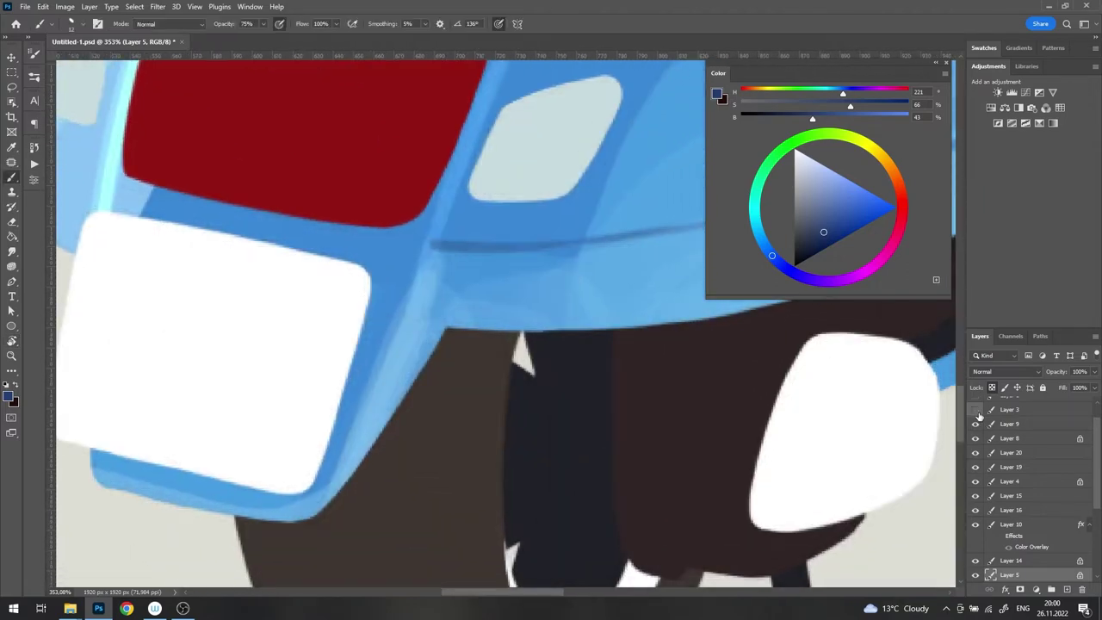
drag(448, 245, 462, 248)
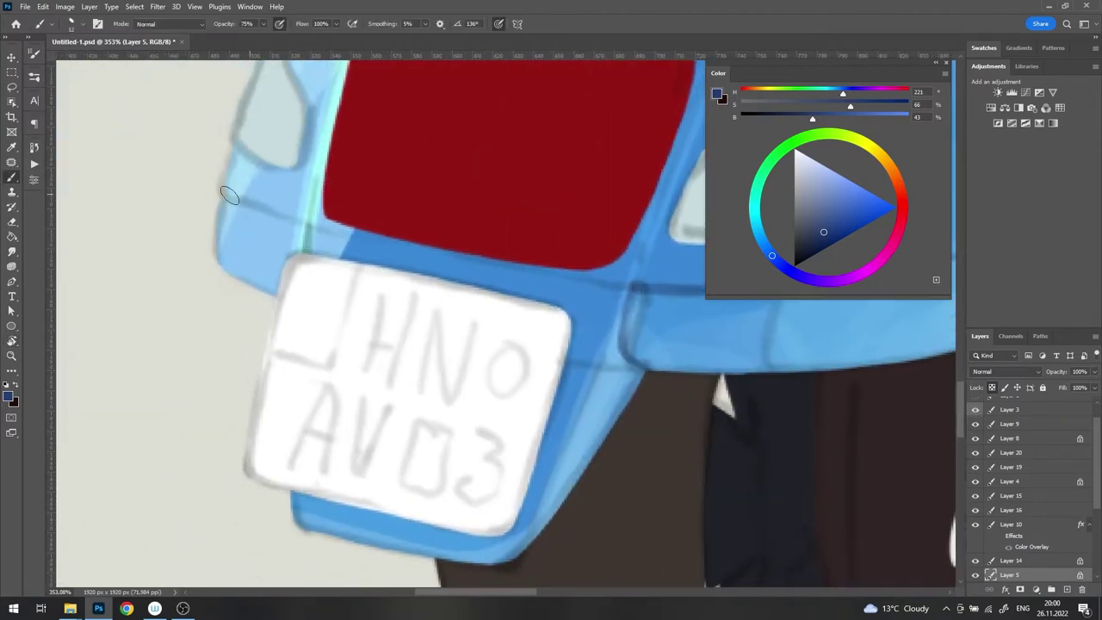
scroll(234, 200, down, 5)
scroll(233, 200, down, 2)
click(976, 409)
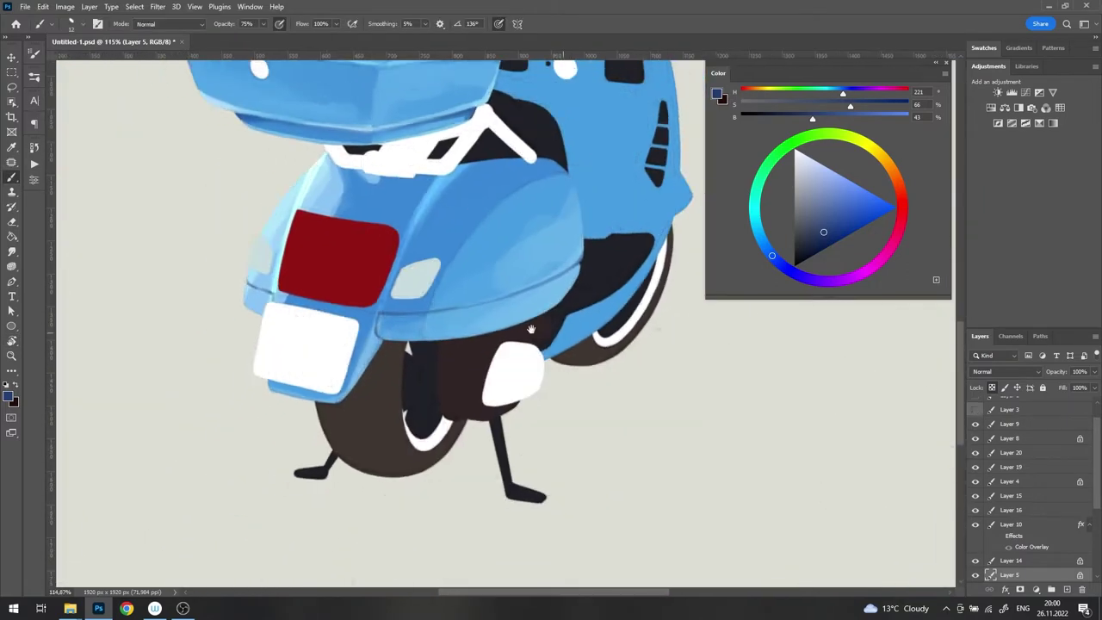
scroll(580, 316, down, 1)
scroll(580, 315, up, 5)
scroll(655, 315, up, 3)
Step: Paint a dark groove line along the rear panel edge with a light cyan highlight below
alt+click(603, 362)
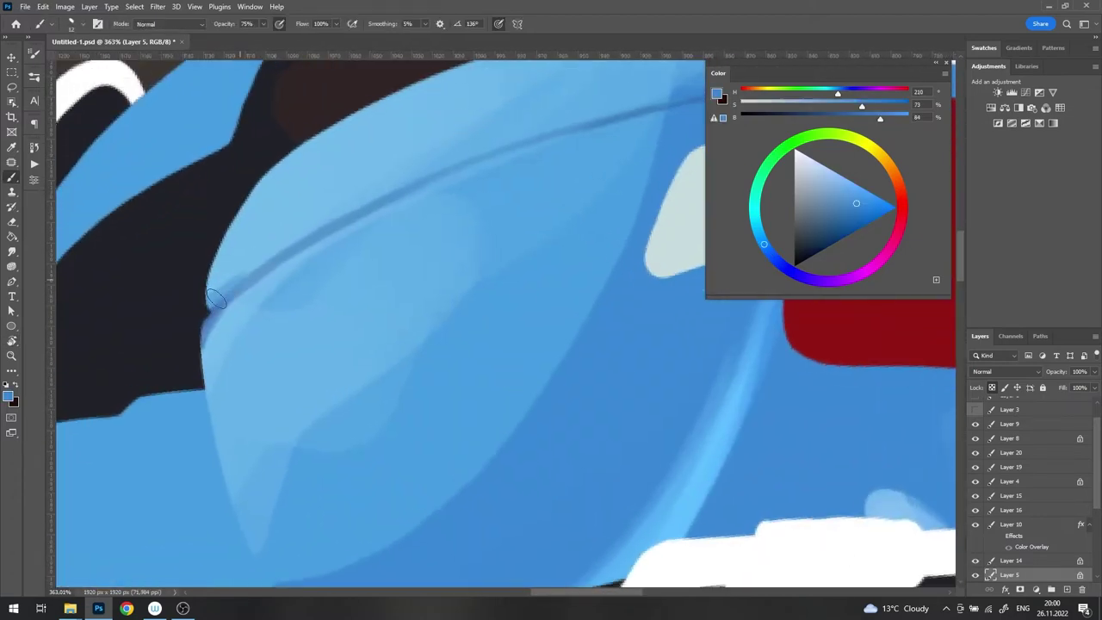
drag(211, 300, 317, 234)
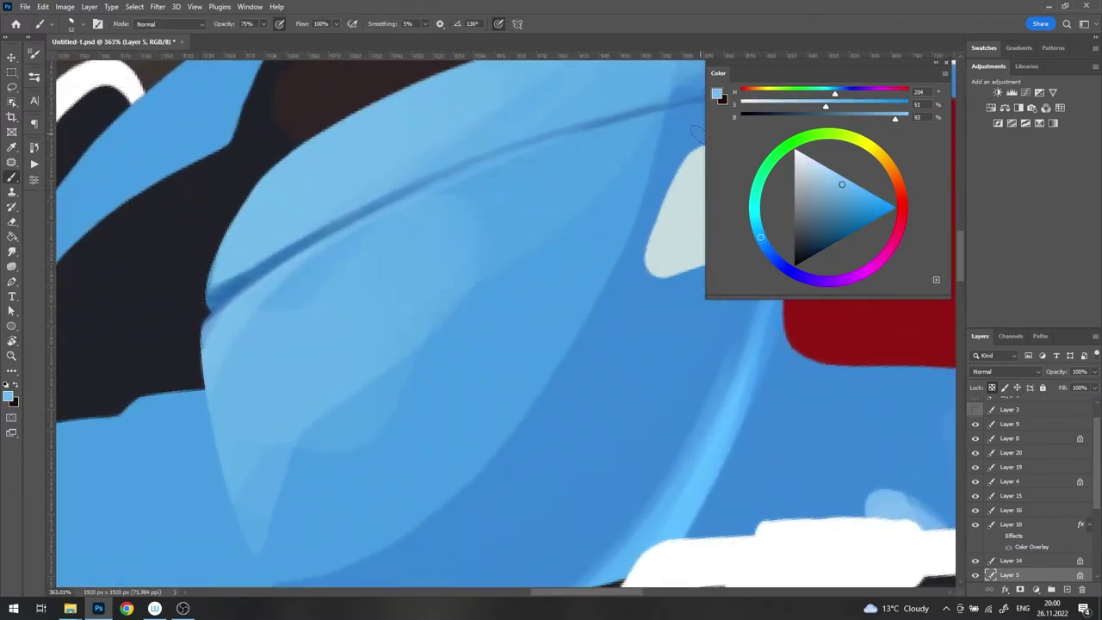
drag(217, 321, 581, 141)
mouse_move(342, 196)
mouse_down()
mouse_move(256, 227)
mouse_move(256, 270)
mouse_up()
alt+click(256, 270)
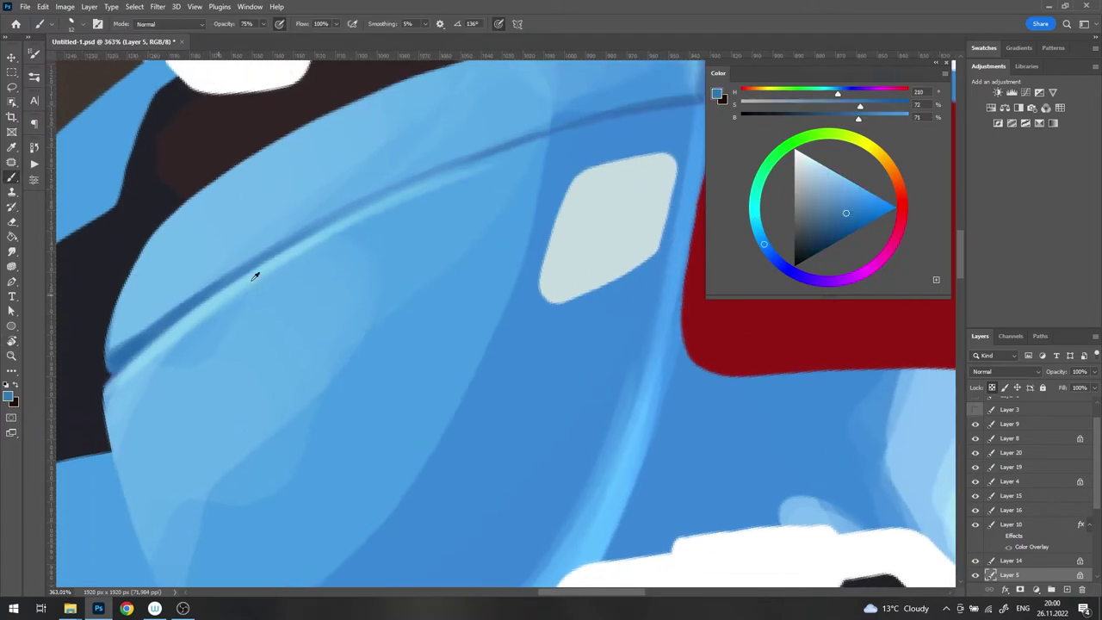
drag(633, 129, 177, 297)
alt+click(560, 143)
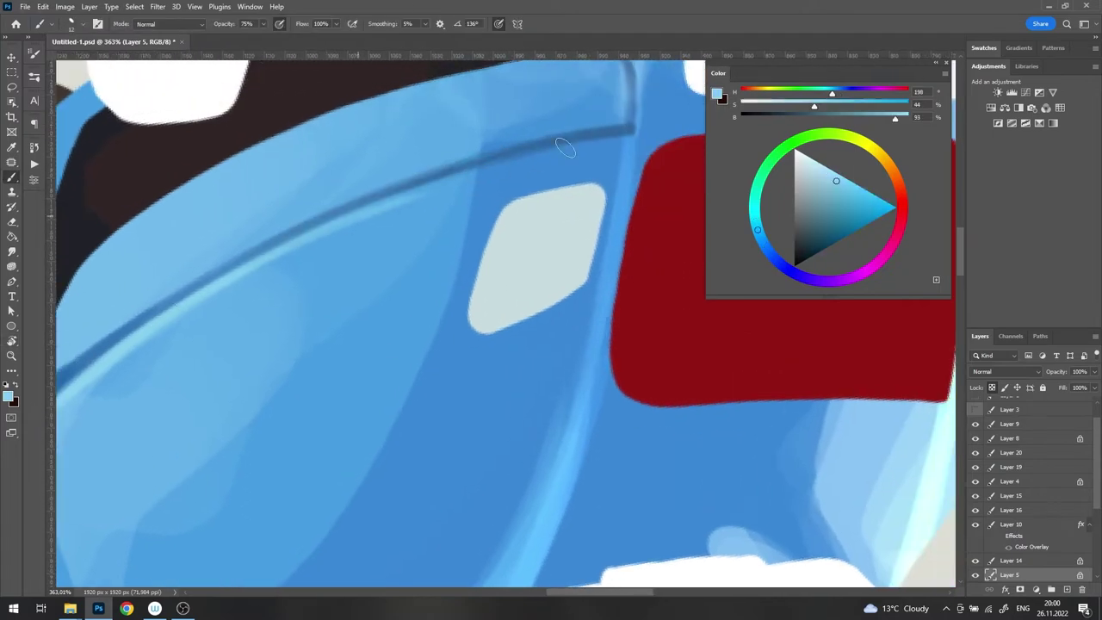
drag(620, 145, 362, 204)
alt+click(408, 182)
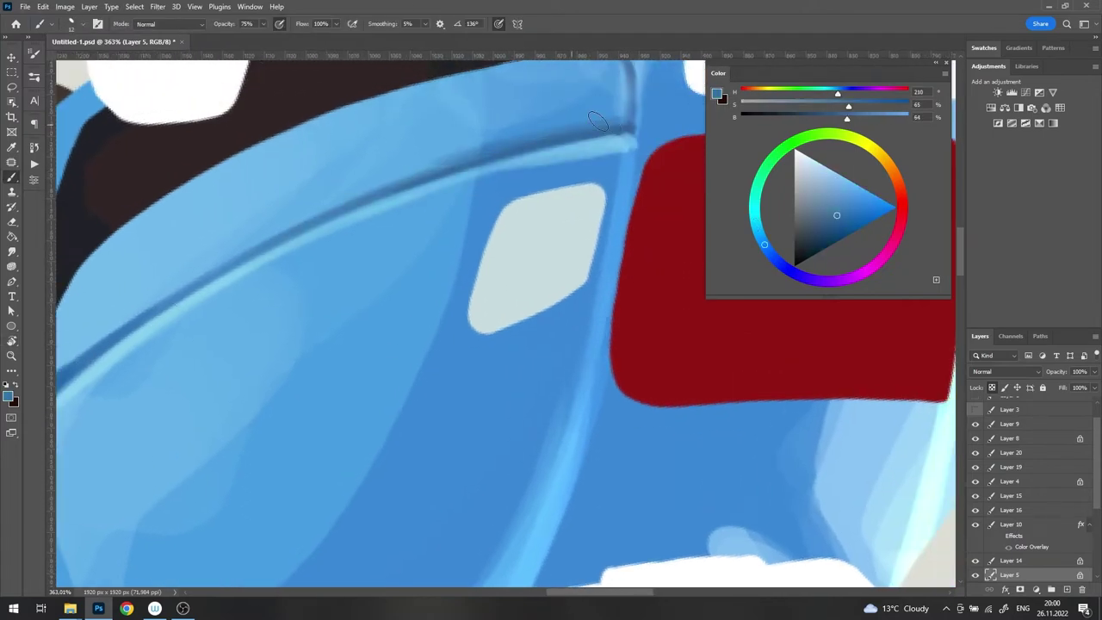
Step: Sample lighter blues and paint a pale stroke along the rim's outer edge
drag(598, 120, 731, 90)
alt+click(201, 347)
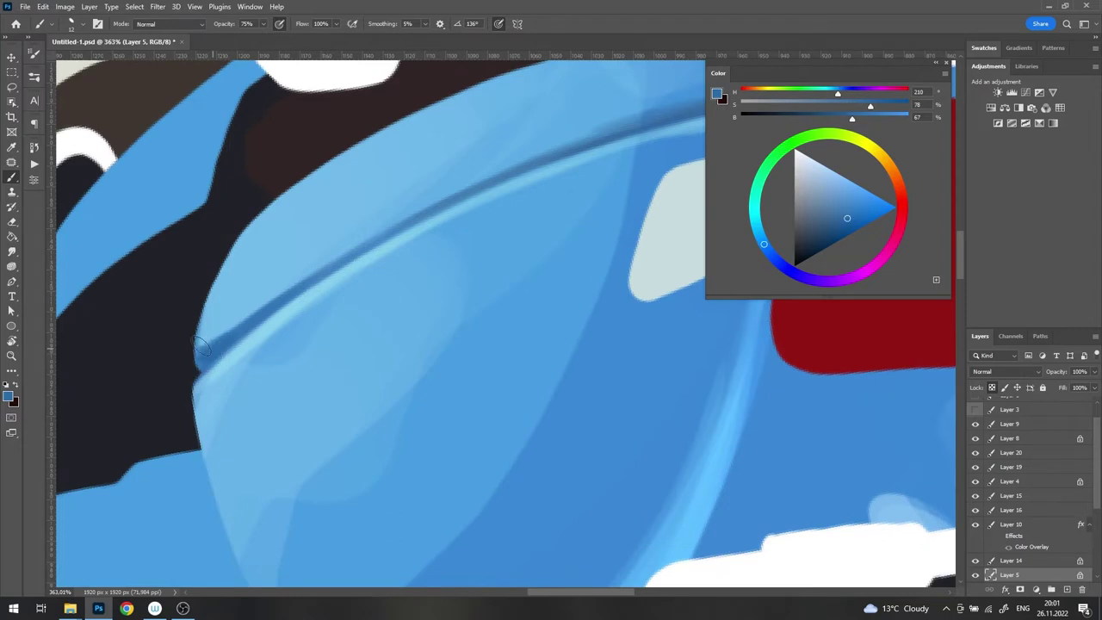
alt+click(481, 150)
drag(241, 310, 172, 396)
alt+click(138, 426)
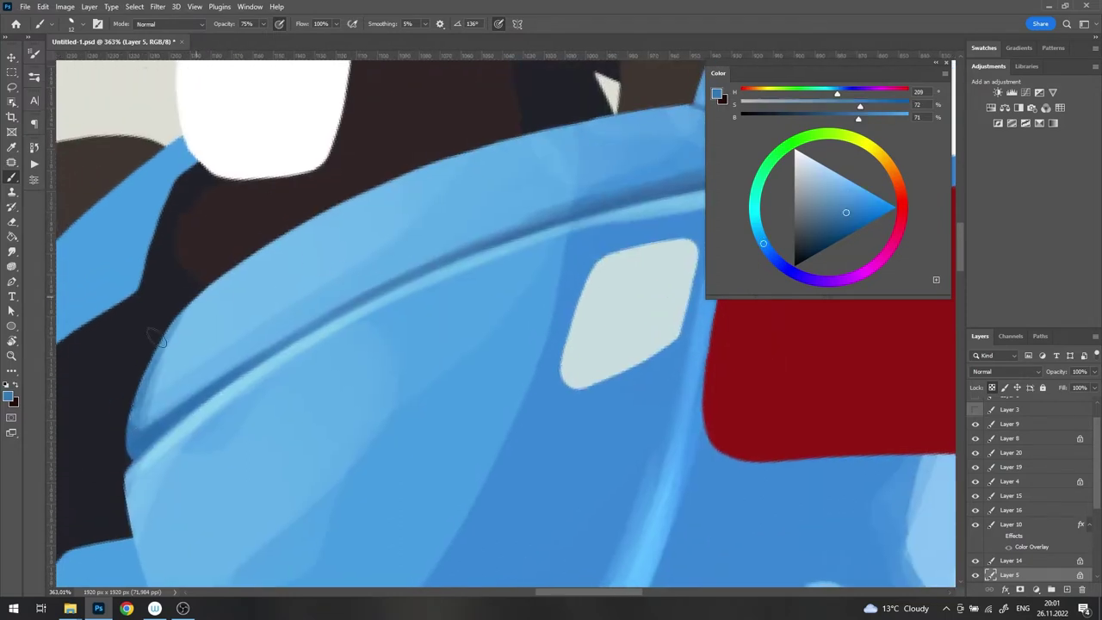
alt+click(295, 219)
alt+click(602, 138)
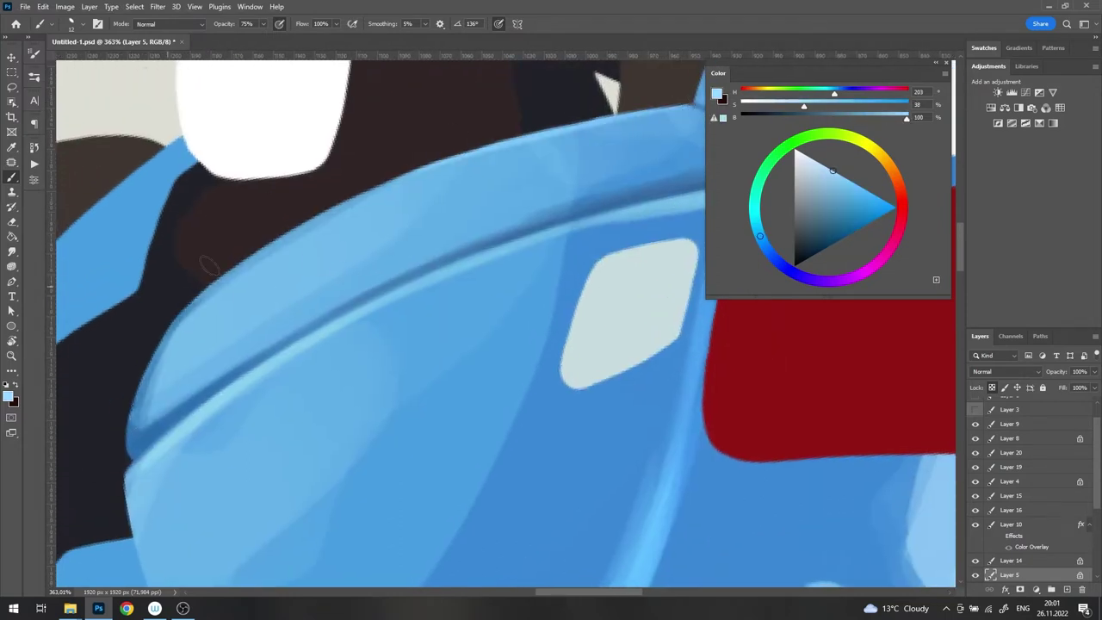
drag(148, 307, 660, 74)
drag(654, 118, 394, 136)
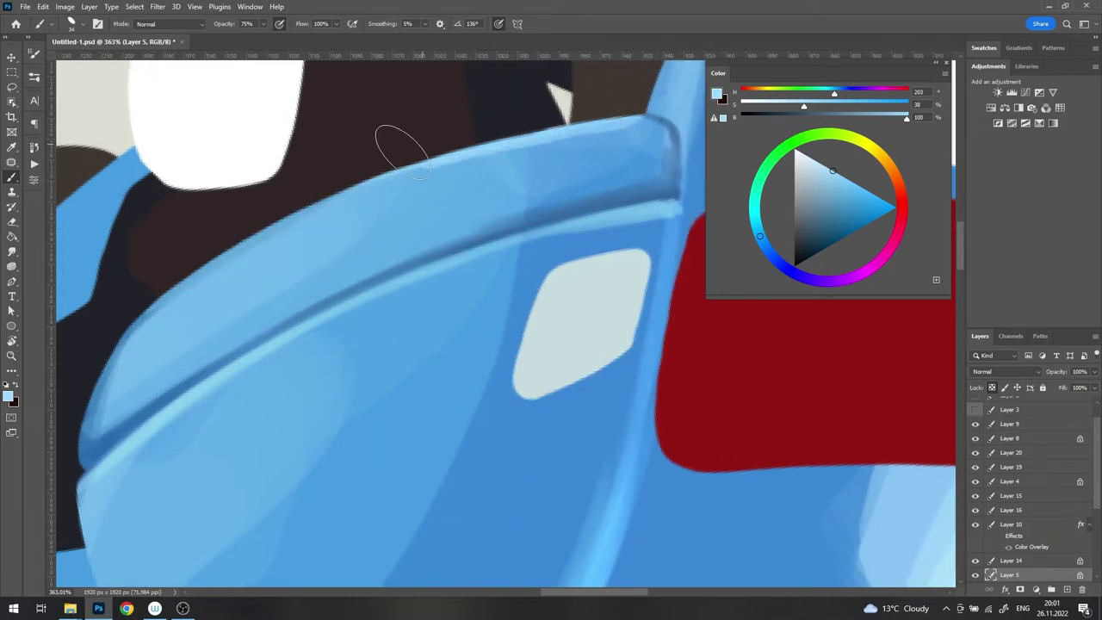
Step: Rotate upright at the rim corner and paint deeper-blue strokes along the edge near the plate
right_click(285, 301)
key(Escape)
mouse_move(263, 334)
mouse_down()
mouse_move(430, 231)
mouse_move(302, 495)
mouse_up()
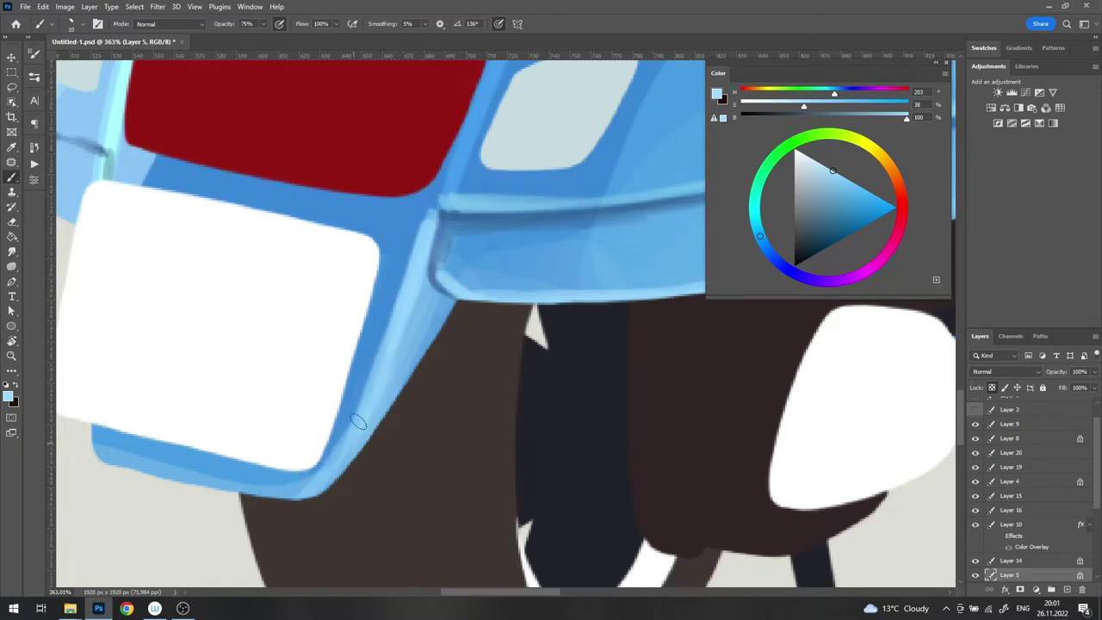
alt+click(414, 285)
mouse_move(441, 297)
mouse_down()
mouse_move(379, 431)
mouse_move(430, 263)
mouse_up()
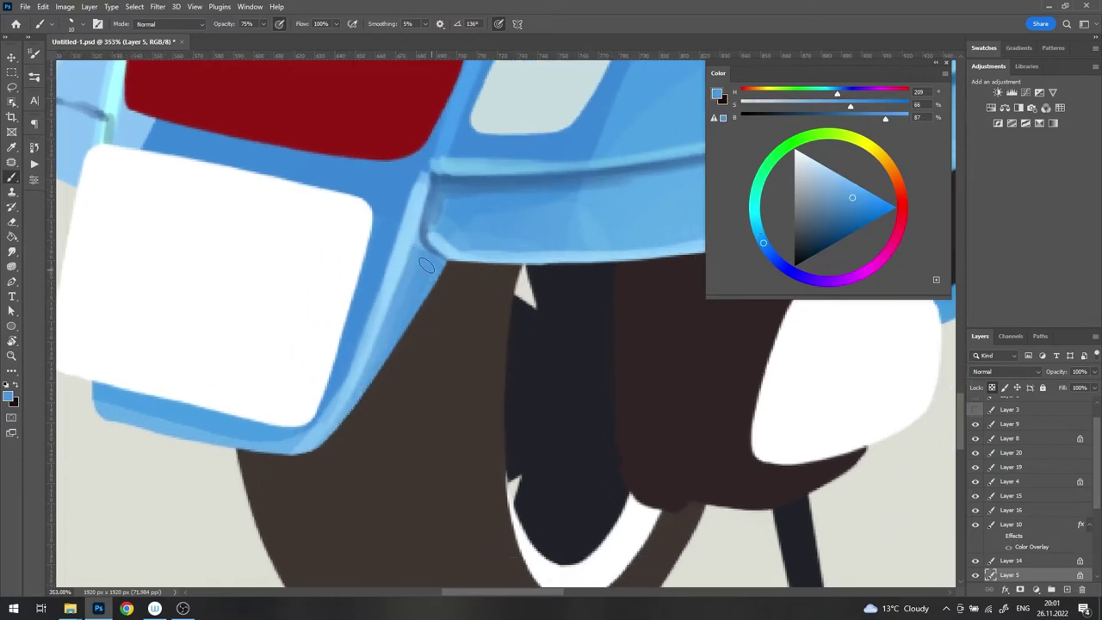
alt+click(413, 250)
scroll(271, 416, down, 5)
alt+click(480, 308)
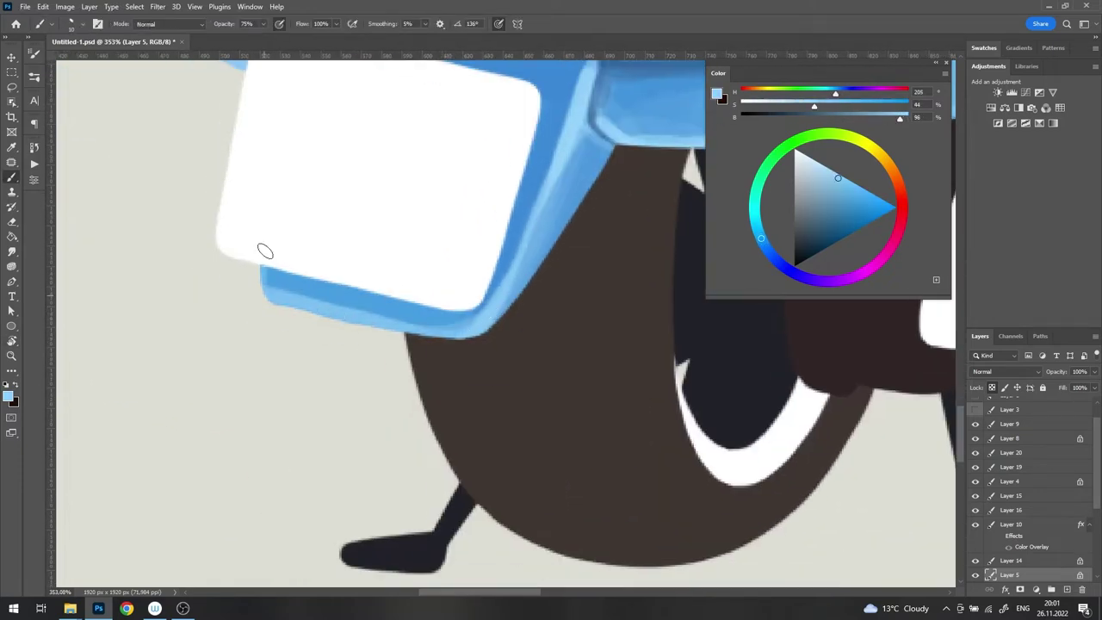
scroll(335, 305, down, 2)
scroll(334, 305, up, 5)
alt+click(274, 320)
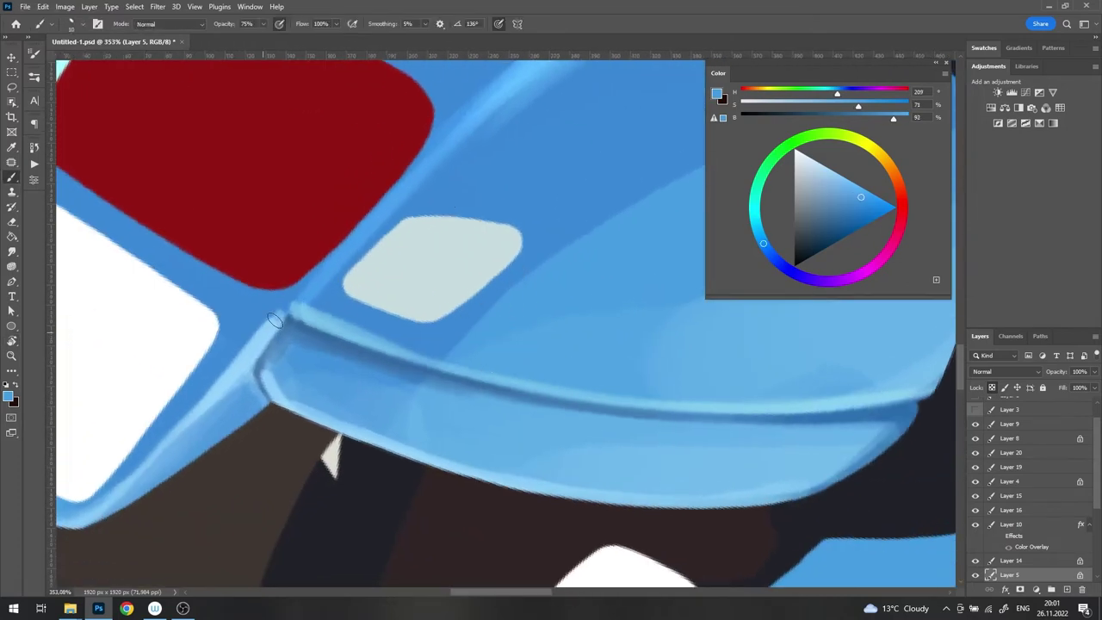
Step: Rotate the view around the rim corner and plate area, sampling a lighter blue
drag(398, 301, 841, 227)
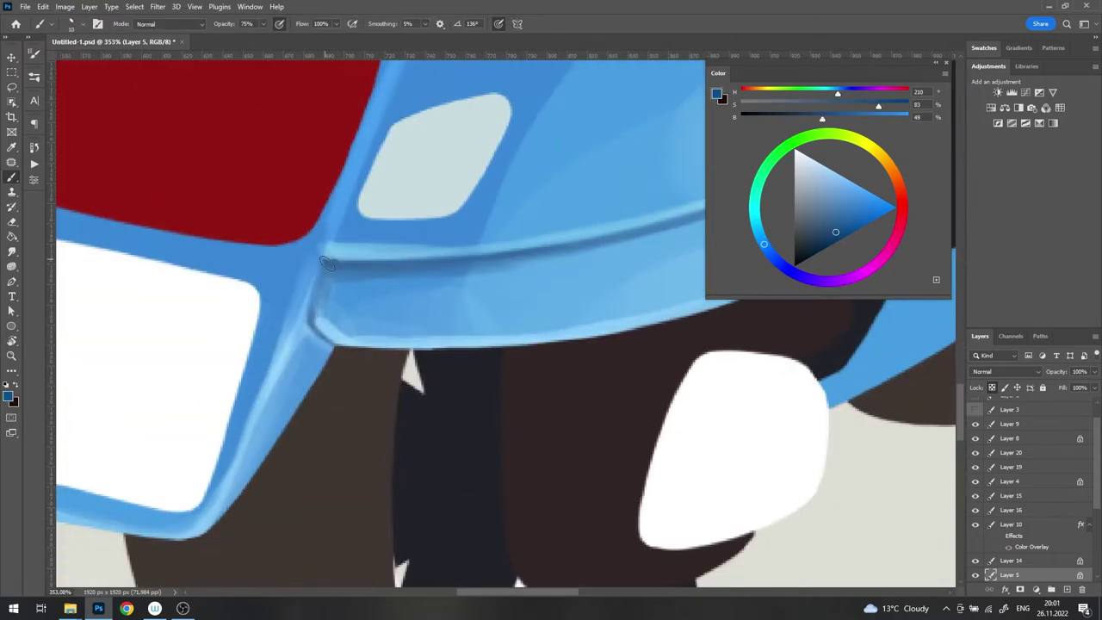
drag(315, 296, 336, 353)
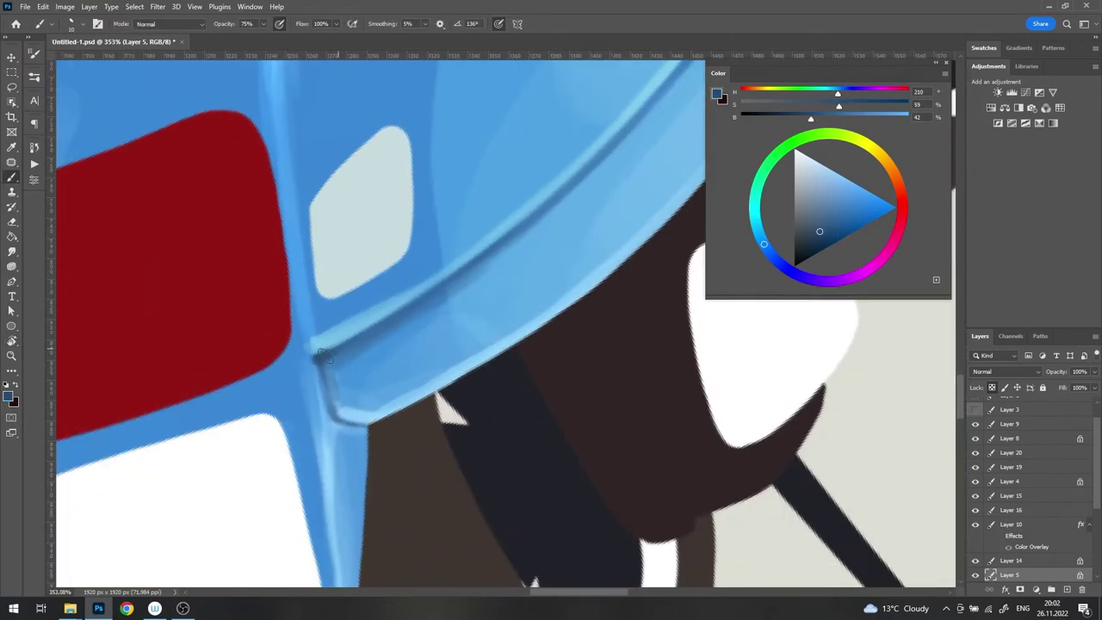
drag(381, 556, 296, 246)
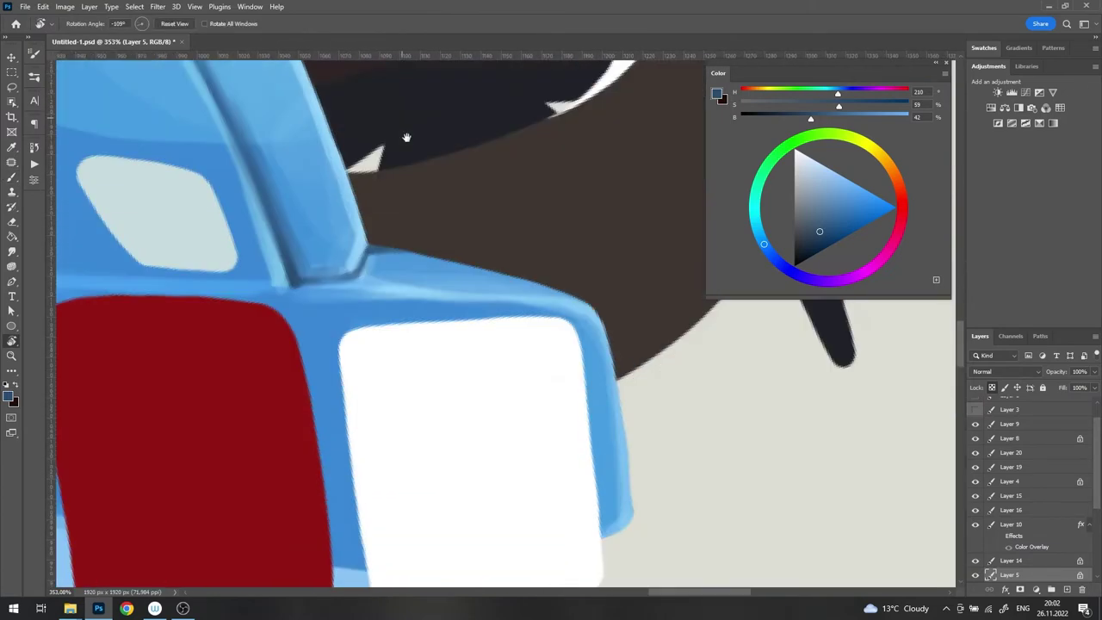
alt+click(296, 246)
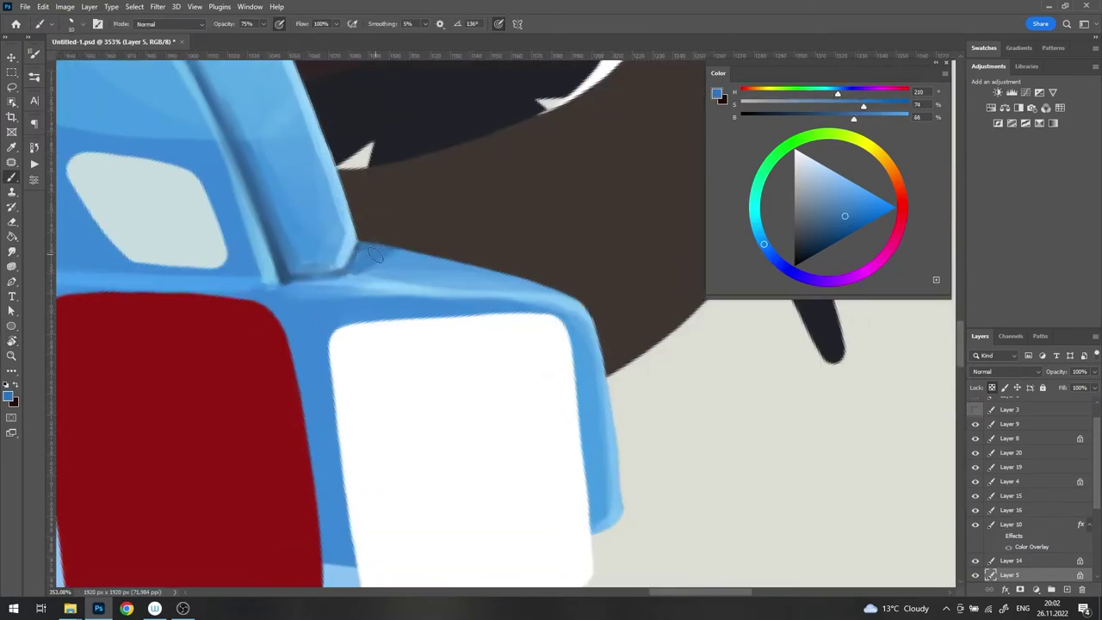
scroll(349, 271, down, 5)
scroll(284, 275, up, 2)
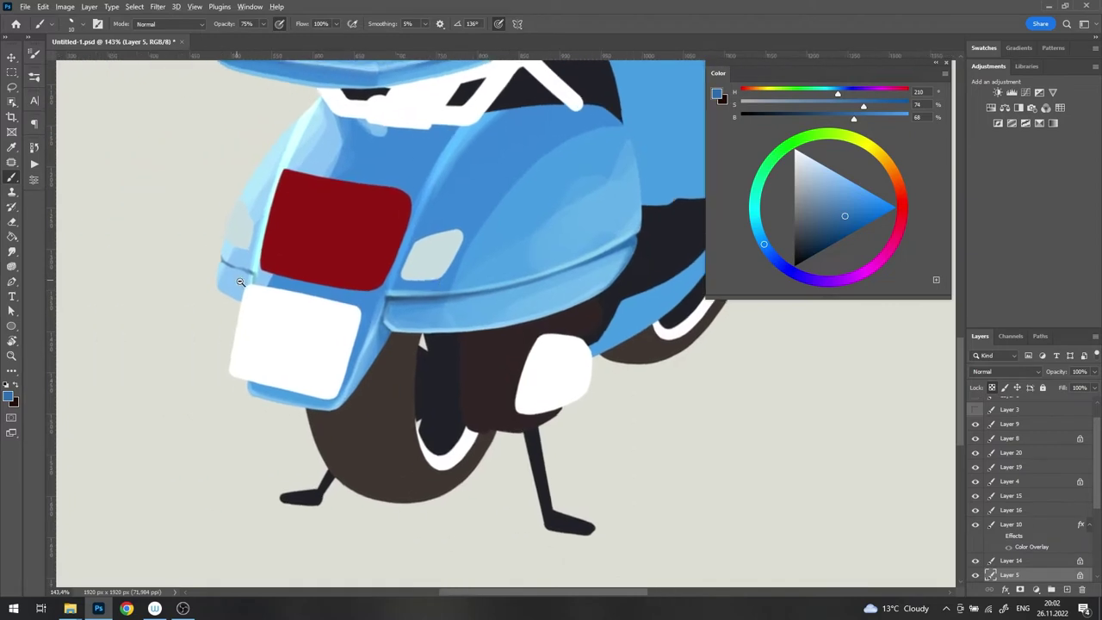
scroll(264, 285, up, 2)
drag(264, 285, 319, 437)
Step: Resize the brush, rotate the view upright and sample a darker body blue
scroll(400, 345, up, 2)
right_click(401, 327)
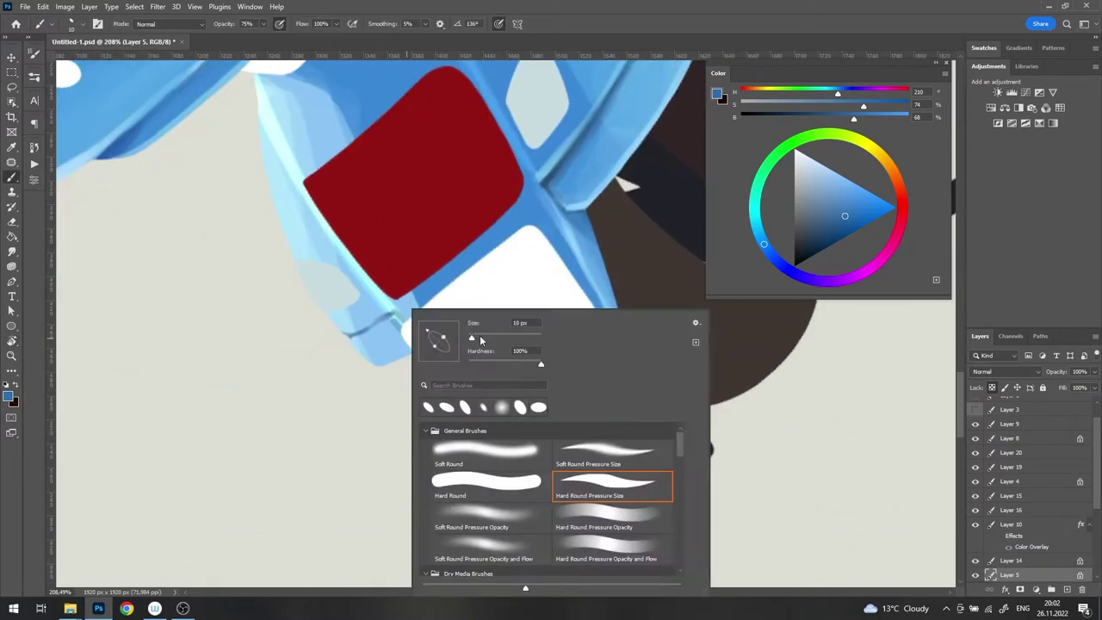
alt+click(401, 351)
drag(400, 352, 470, 234)
alt+click(479, 238)
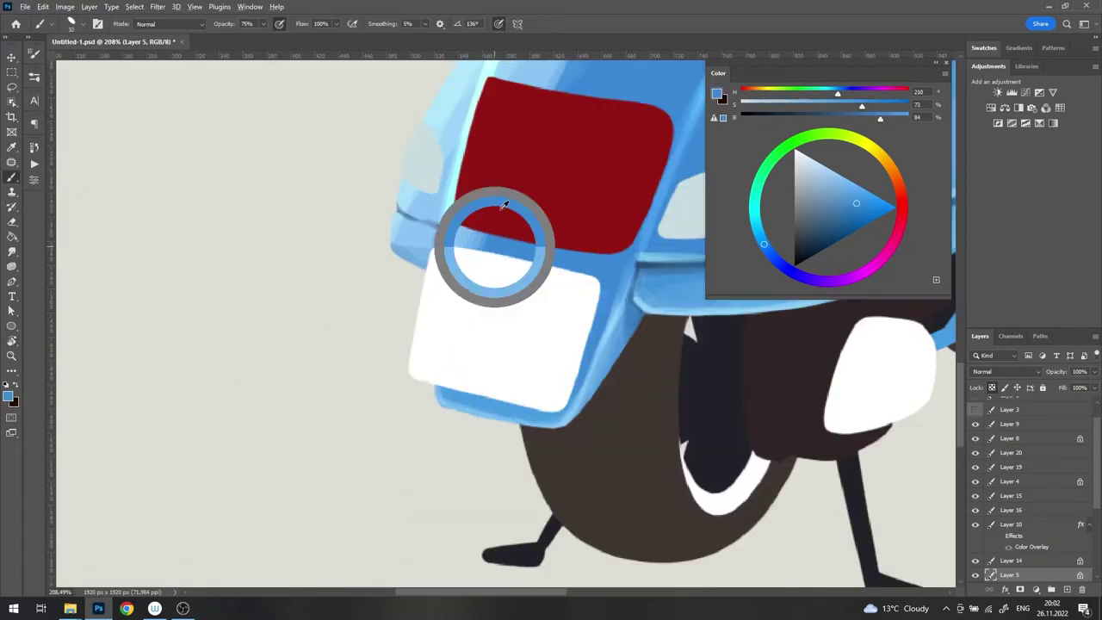
right_click(444, 305)
mouse_move(630, 296)
mouse_down()
mouse_move(445, 305)
mouse_move(224, 367)
mouse_move(504, 254)
mouse_move(394, 288)
mouse_up()
key(Escape)
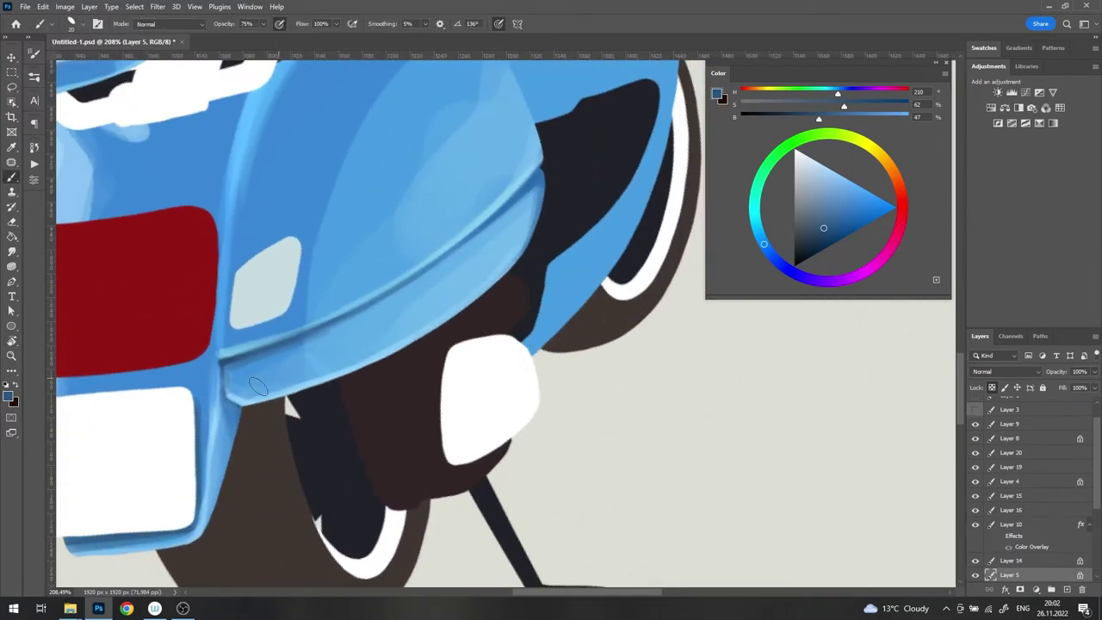
Step: Paint light-blue highlights along the rear bumper's lower edge
alt+click(249, 395)
drag(234, 392, 320, 366)
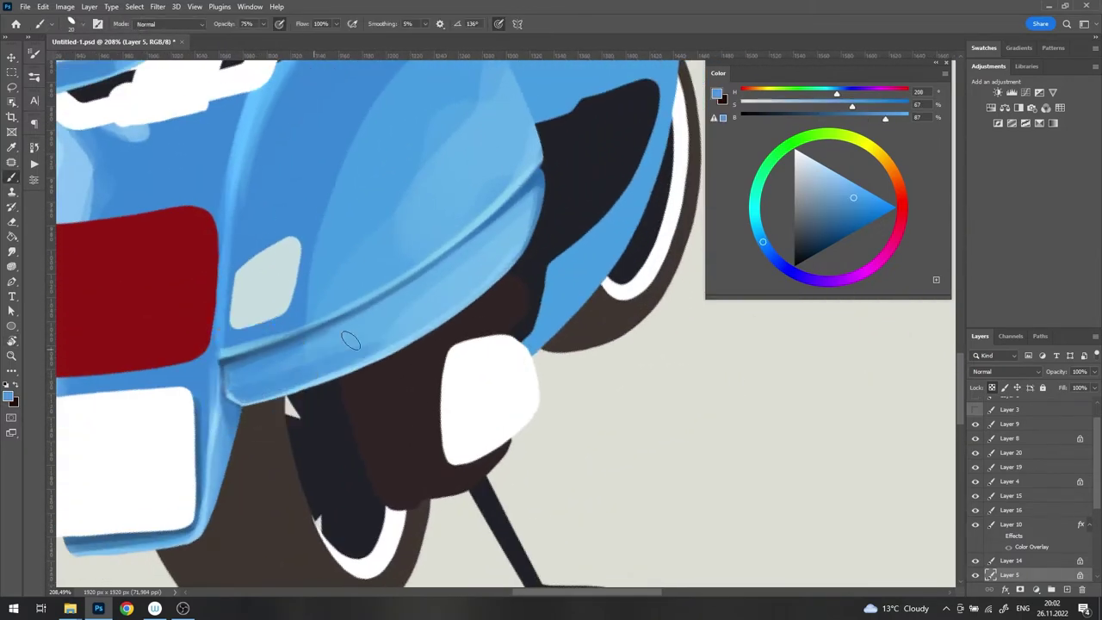
alt+click(351, 337)
alt+click(470, 278)
alt+click(413, 329)
alt+click(291, 351)
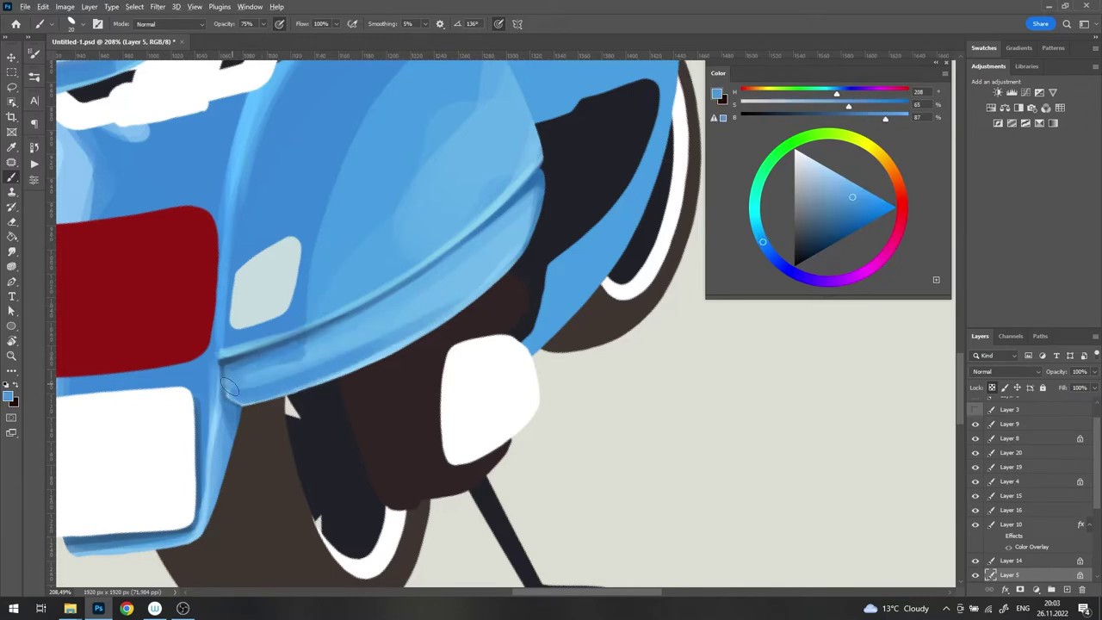
scroll(290, 367, down, 3)
scroll(290, 368, down, 3)
scroll(534, 258, up, 4)
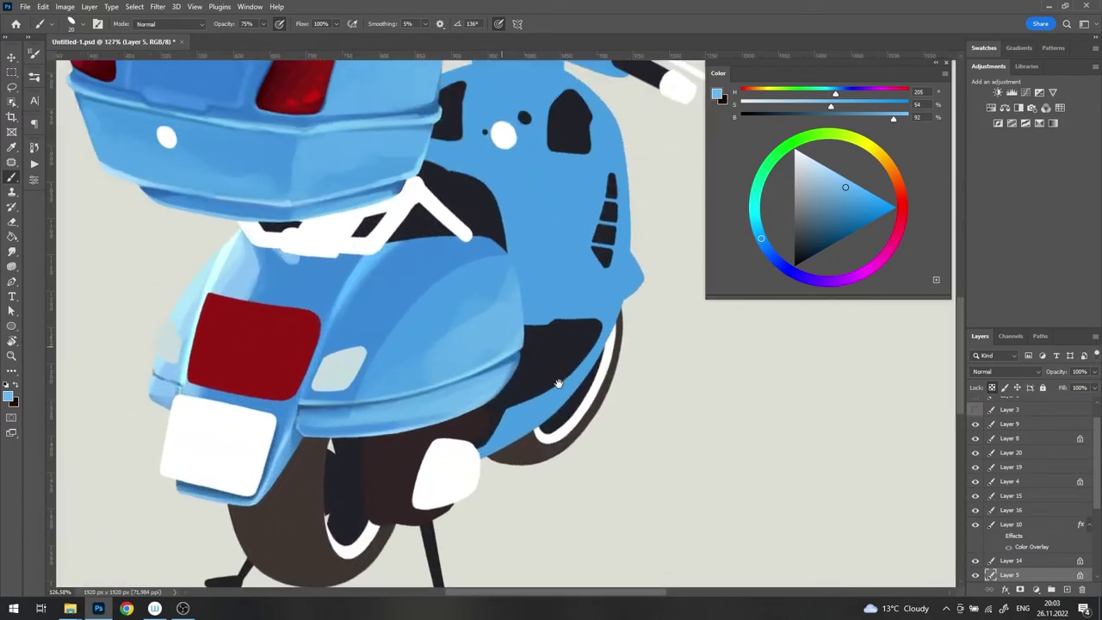
scroll(583, 303, up, 4)
scroll(492, 247, up, 2)
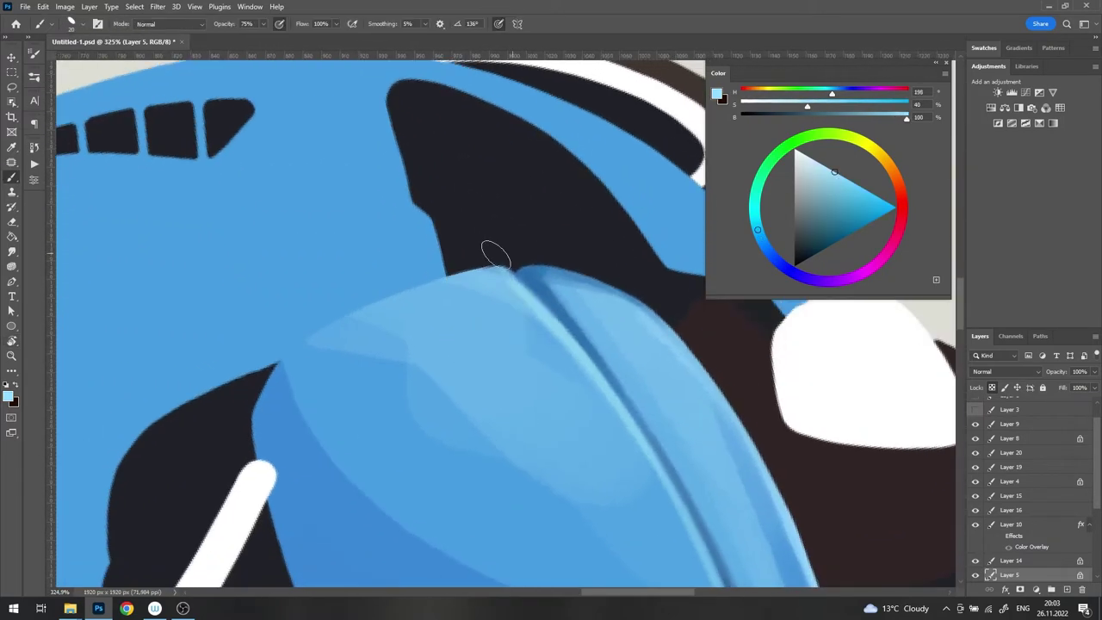
Step: Sample a pale side-panel blue and resize the brush with the top box and reference in view
alt+click(503, 270)
scroll(564, 258, down, 5)
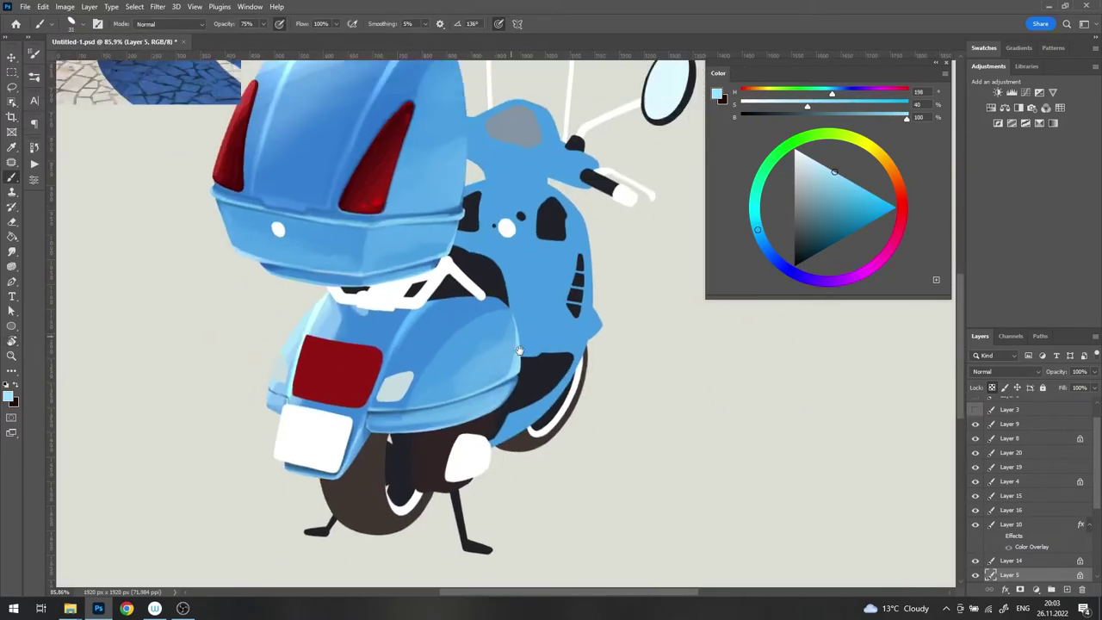
mouse_move(520, 189)
mouse_down()
mouse_move(520, 325)
mouse_move(520, 178)
mouse_up()
scroll(526, 310, up, 2)
right_click(525, 308)
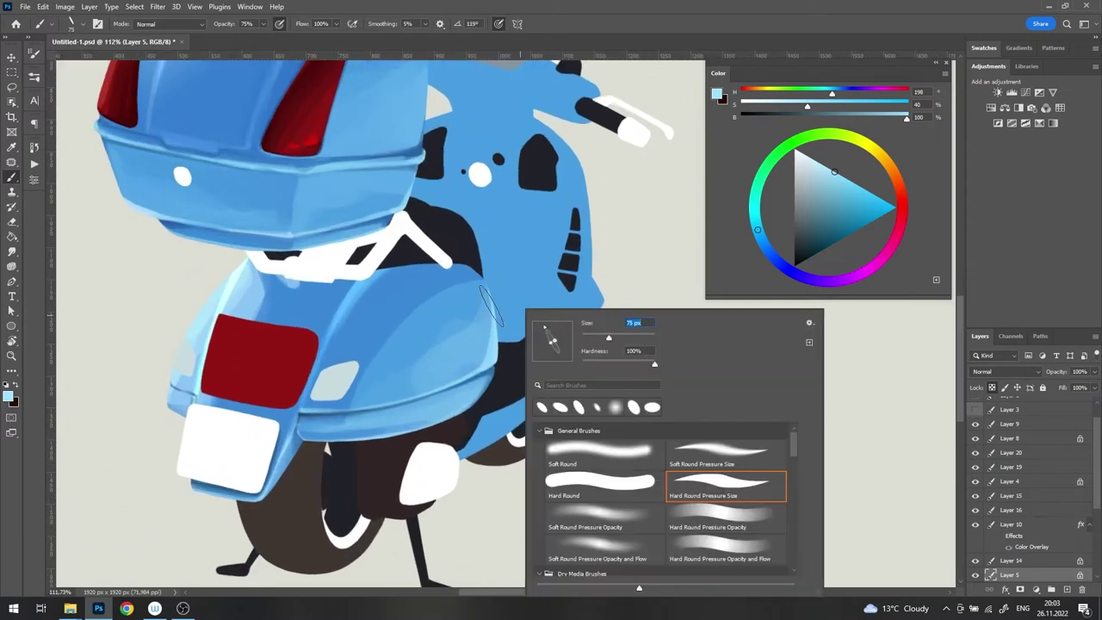
key(Escape)
scroll(544, 310, down, 6)
scroll(551, 448, up, 7)
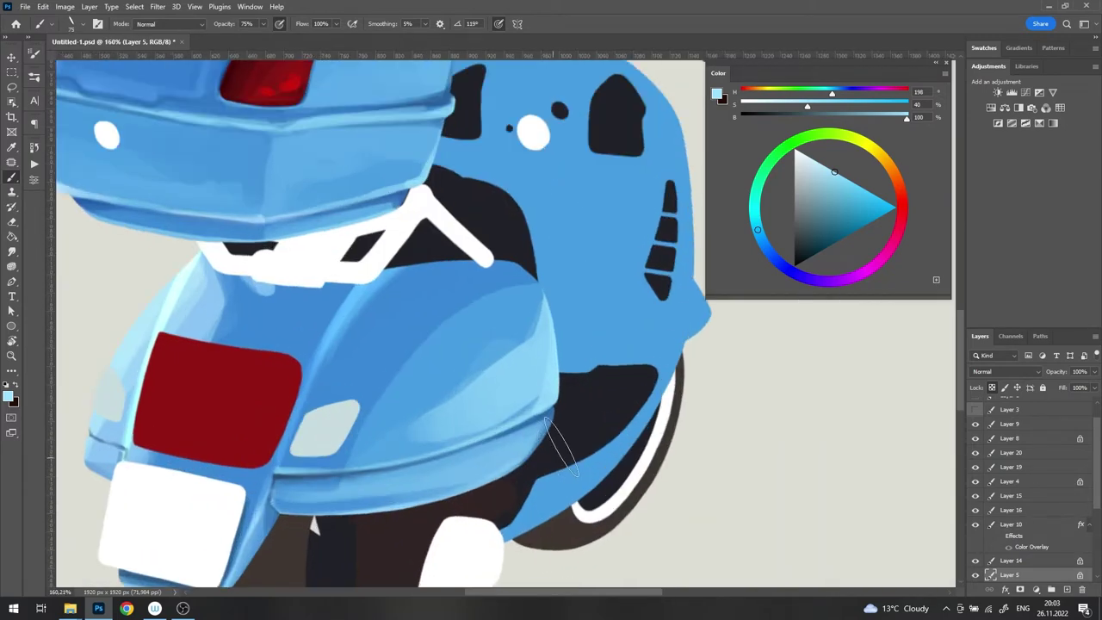
Step: Set the brush blend mode to Multiply for shading
right_click(689, 336)
key(Escape)
scroll(551, 345, down, 2)
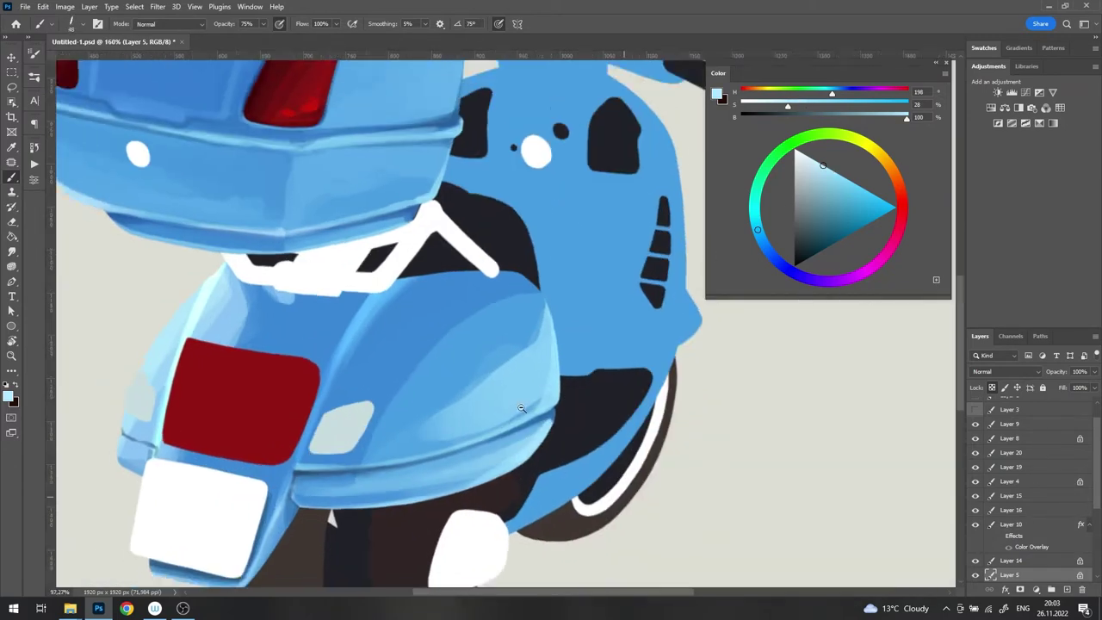
scroll(551, 344, down, 3)
scroll(508, 319, up, 2)
scroll(508, 319, up, 3)
scroll(508, 319, up, 1)
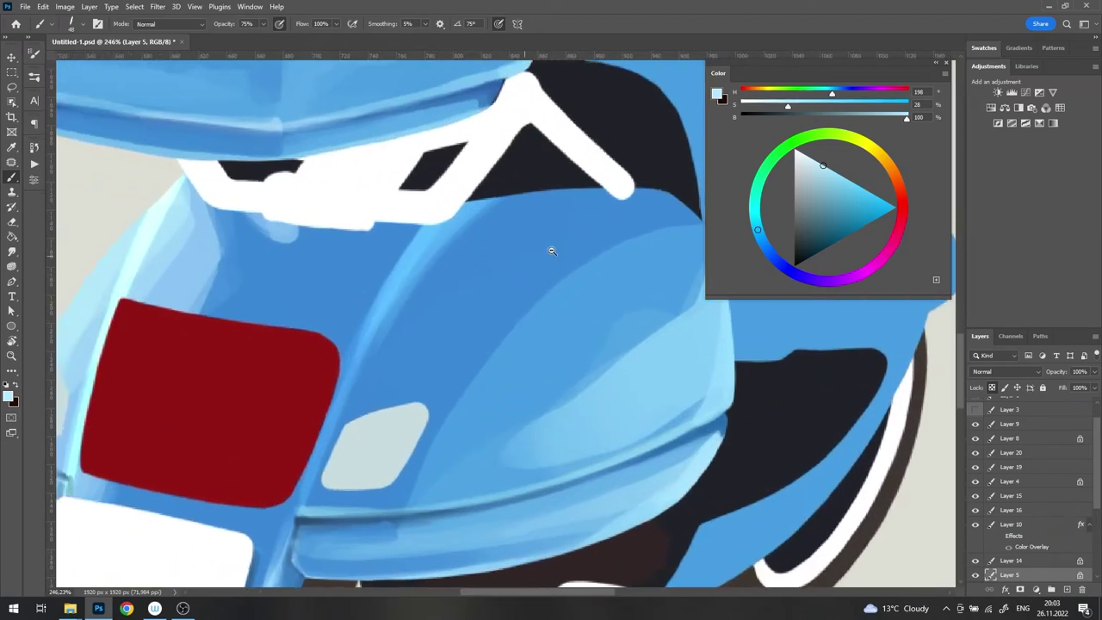
scroll(508, 318, down, 5)
scroll(482, 327, up, 3)
right_click(534, 284)
shift+right_click(500, 193)
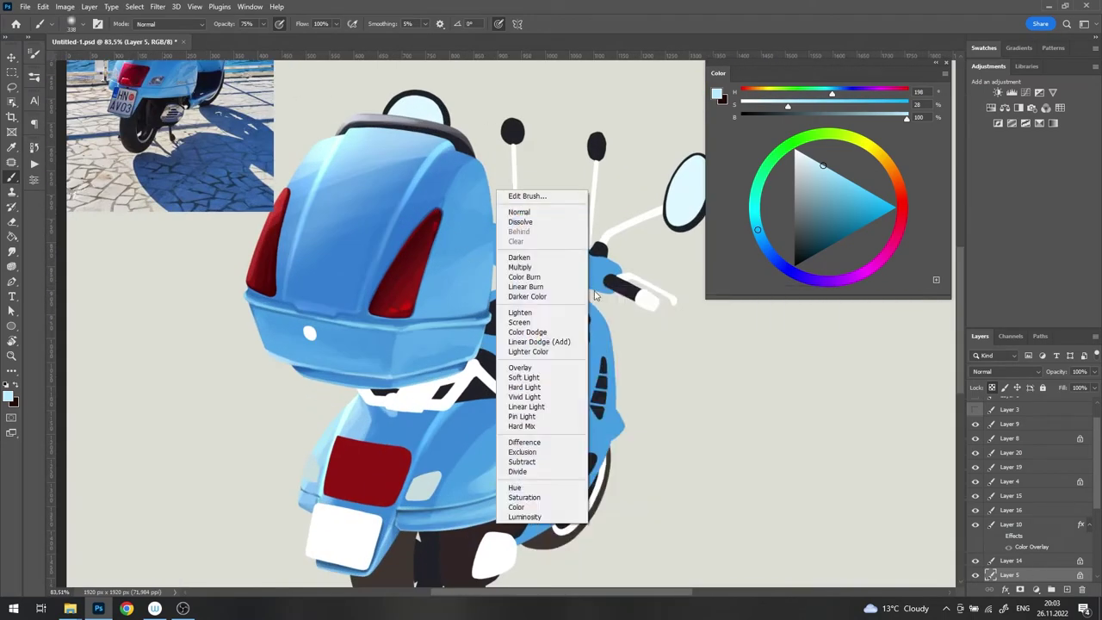
click(520, 267)
Step: Sample a greyer shadow blue and shrink the brush at the scooter's rear
alt+click(509, 320)
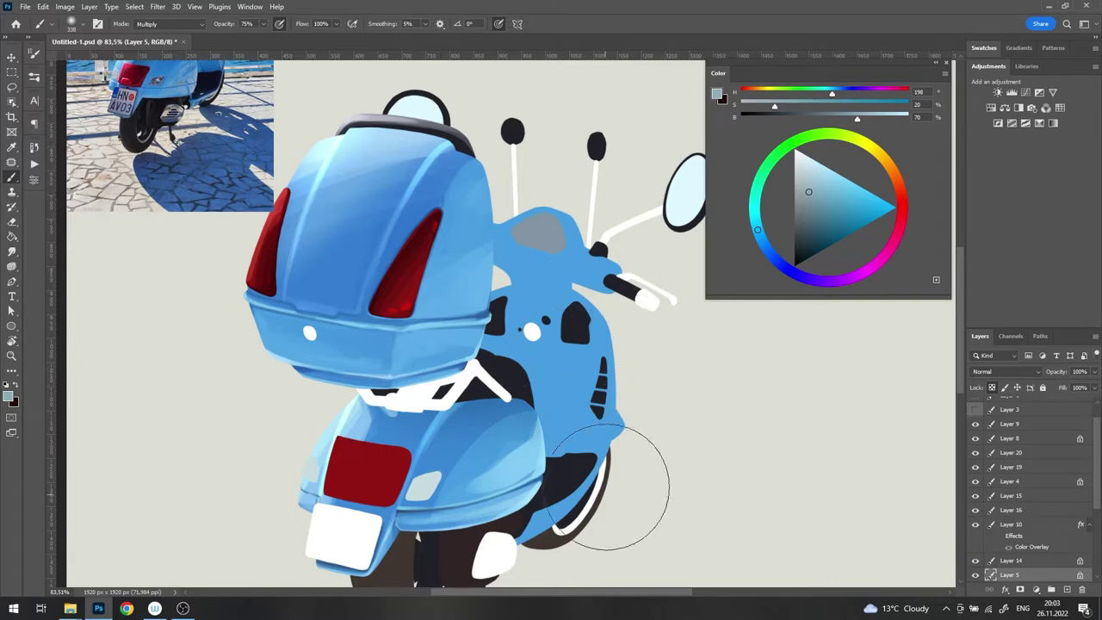
right_click(544, 289)
click(480, 383)
drag(458, 420, 482, 300)
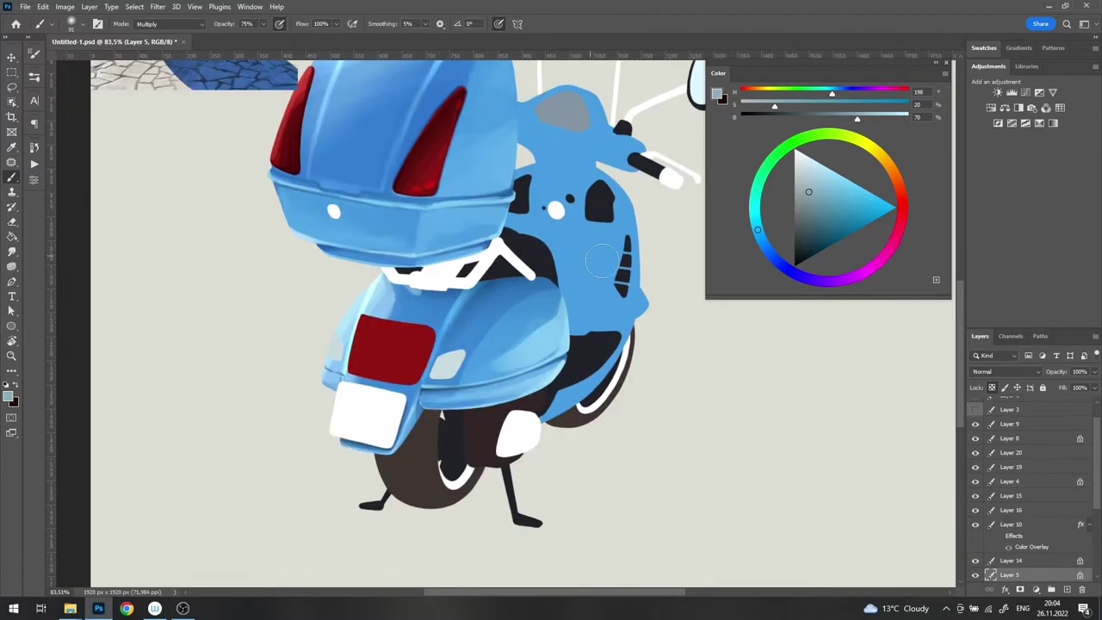
scroll(419, 422, down, 3)
scroll(413, 345, up, 3)
Step: Switch the brush to Screen with a light blue, then back to Normal blending
shift+right_click(405, 268)
click(443, 394)
alt+click(455, 356)
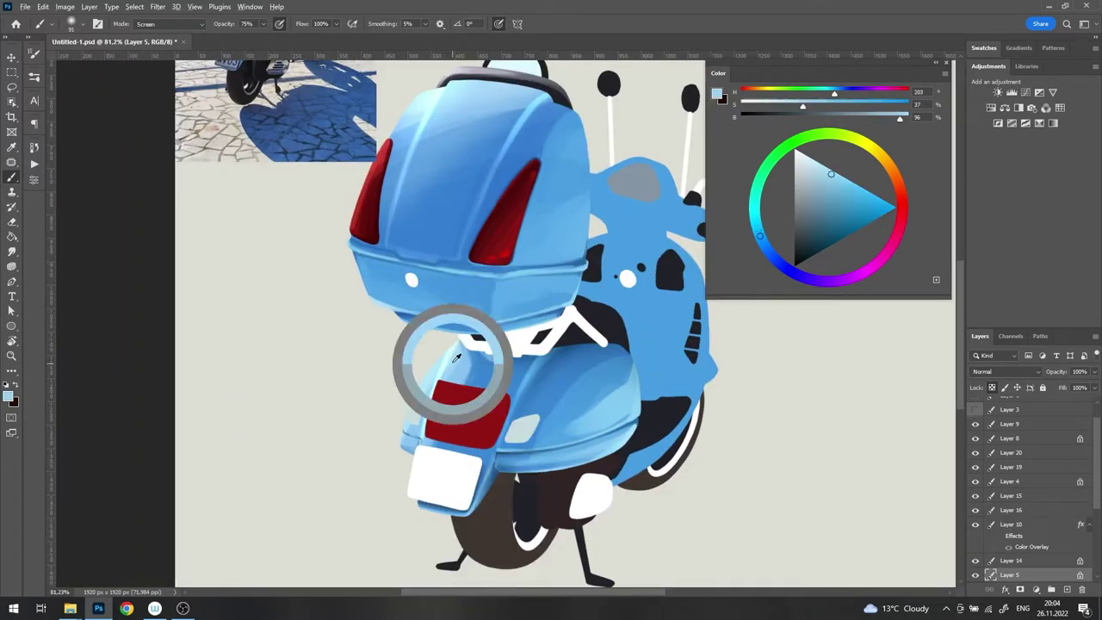
scroll(387, 344, down, 3)
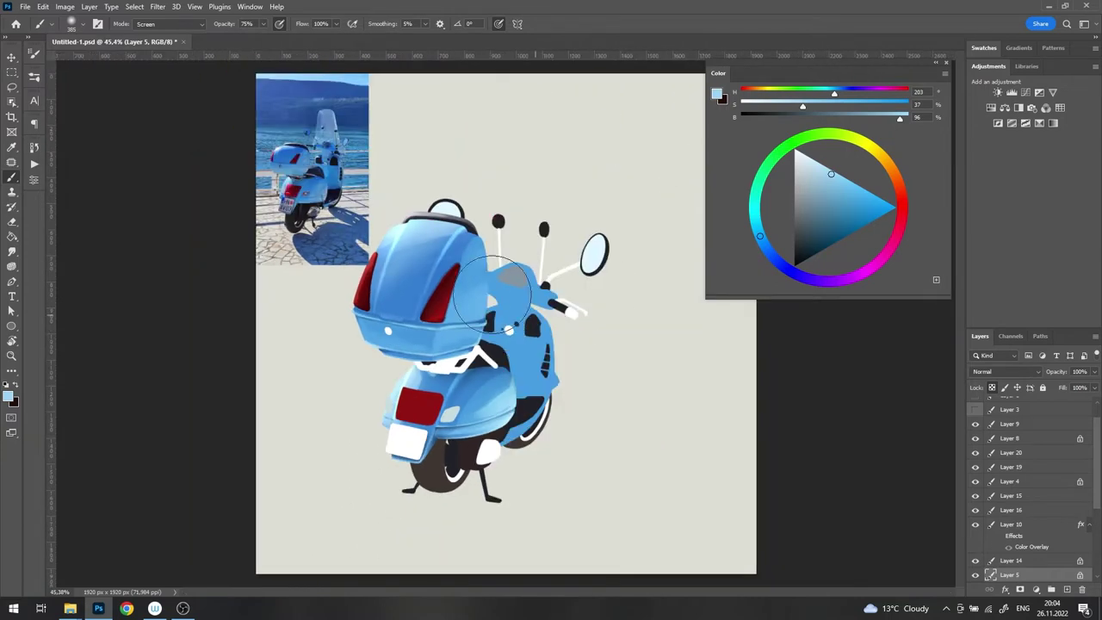
scroll(430, 293, up, 4)
scroll(517, 448, up, 4)
right_click(491, 310)
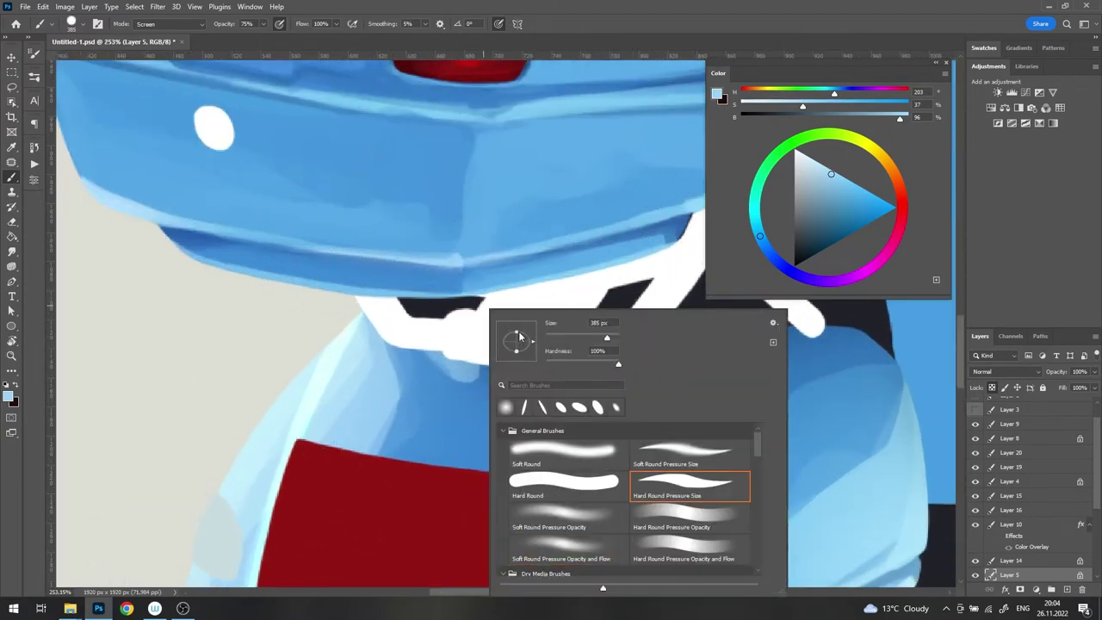
alt+click(411, 226)
shift+right_click(411, 226)
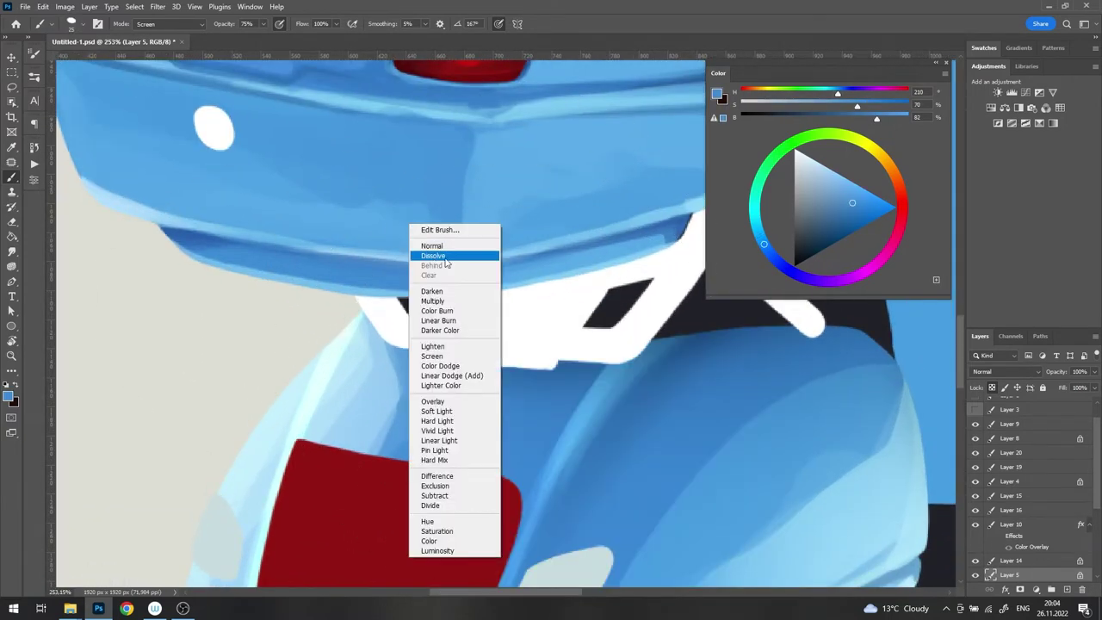
click(434, 246)
Step: Sample darker and lighter blues from the body beneath the rack
alt+click(503, 372)
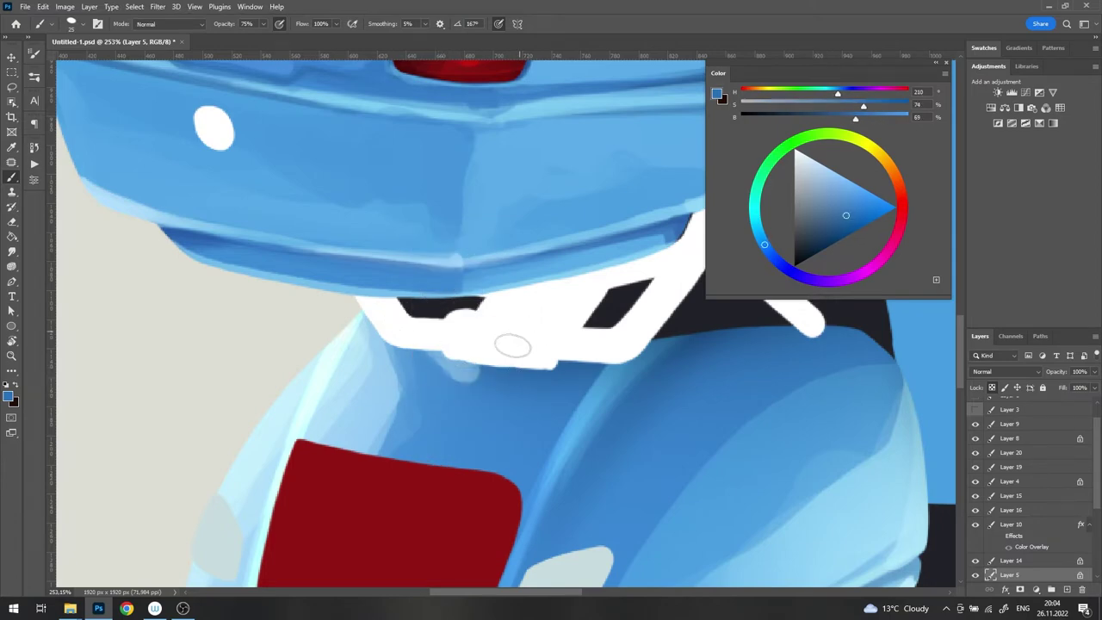
scroll(512, 345, down, 3)
scroll(469, 383, up, 3)
alt+click(469, 383)
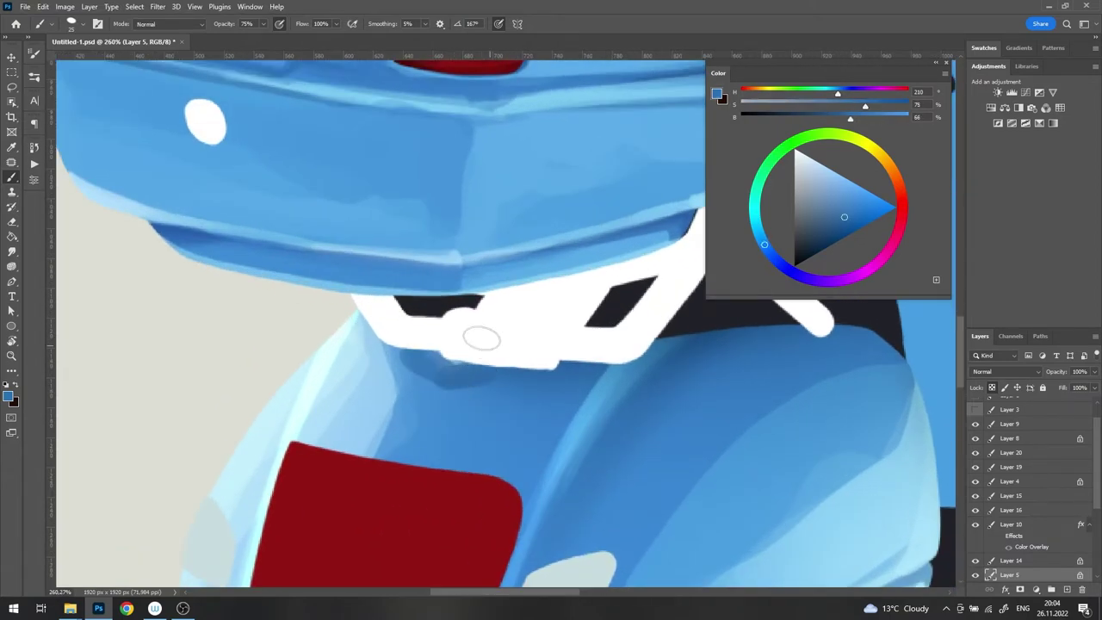
scroll(457, 386, up, 4)
alt+click(392, 383)
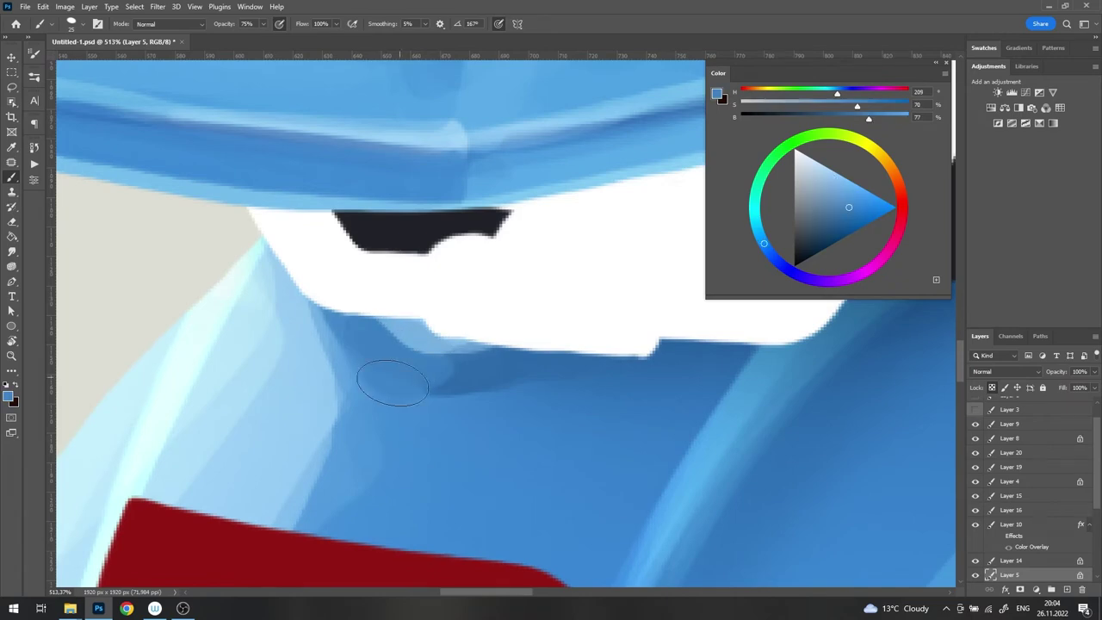
scroll(712, 347, down, 4)
scroll(470, 362, up, 2)
alt+click(464, 285)
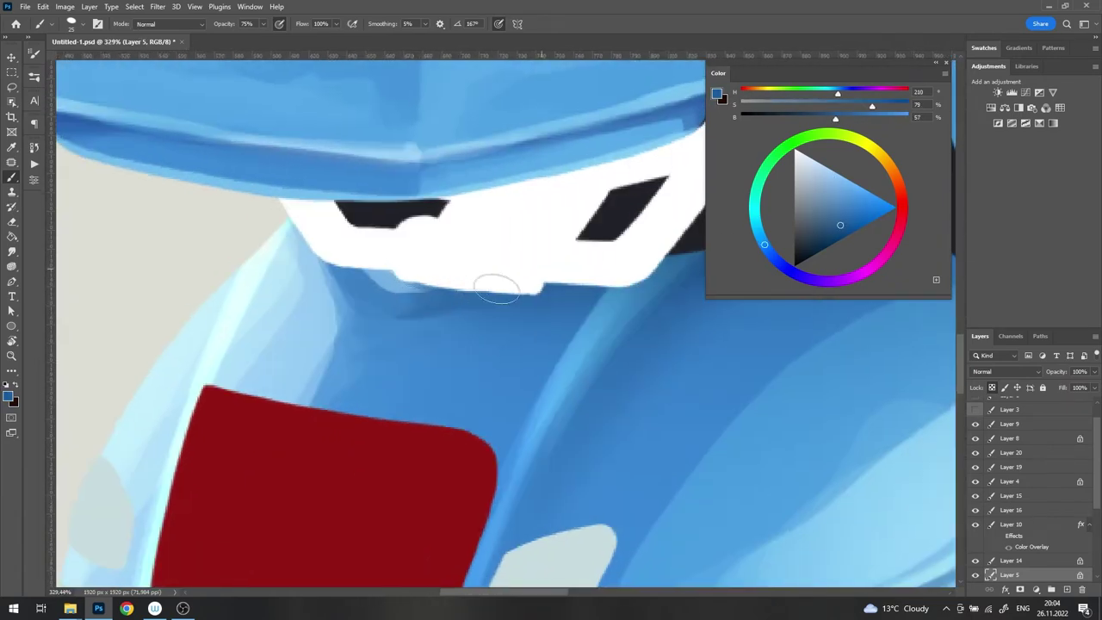
Step: Paint a light-blue reflection beneath the white rear rack
drag(581, 276, 307, 331)
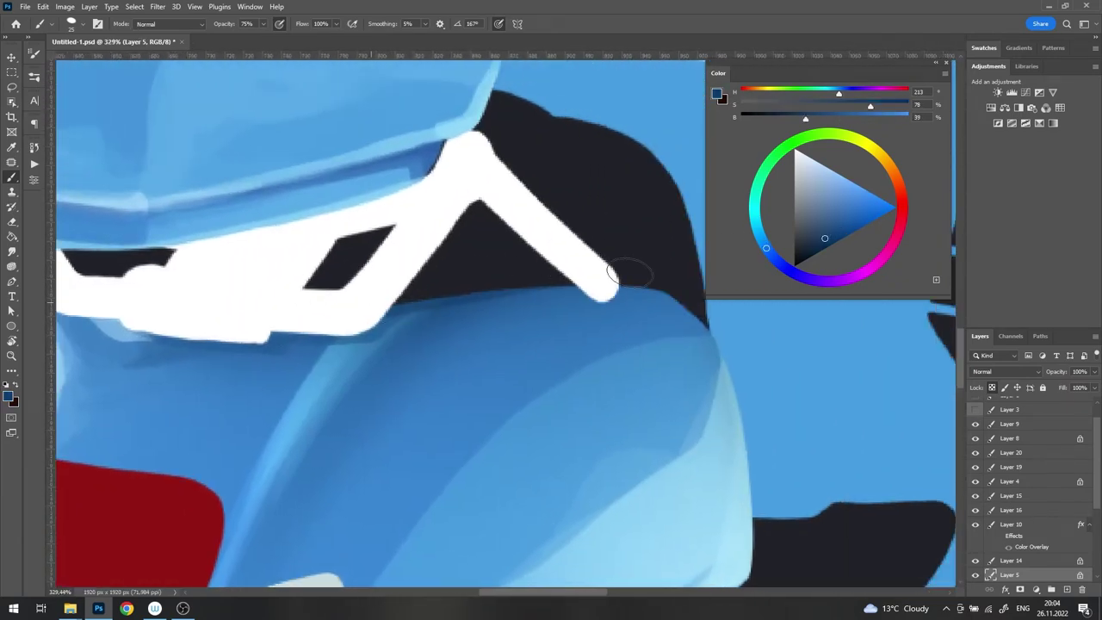
scroll(355, 320, down, 5)
scroll(394, 315, up, 6)
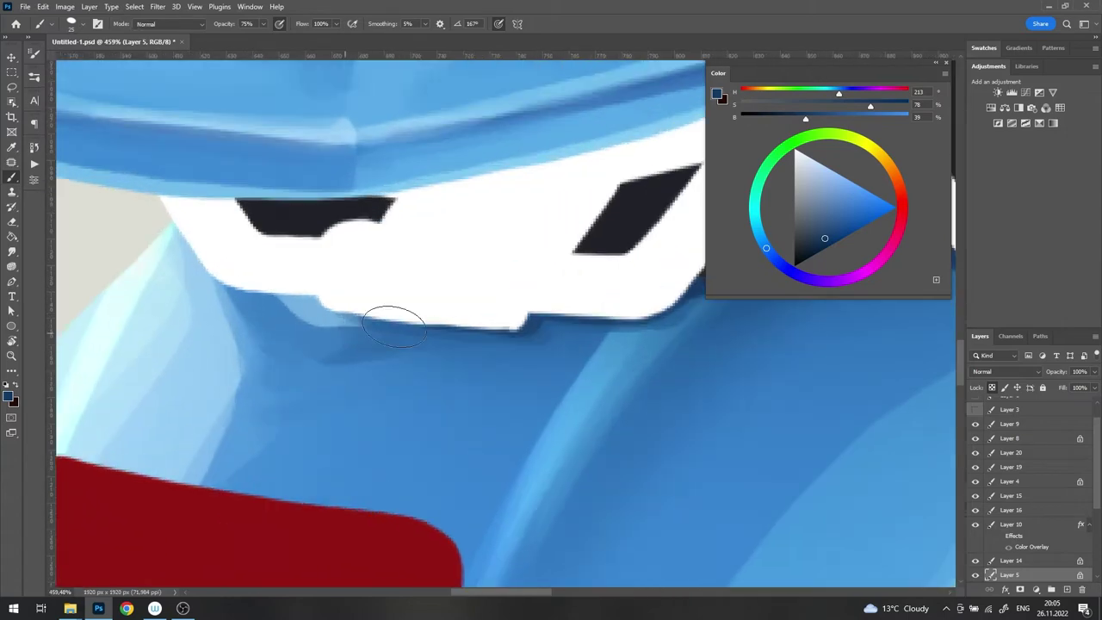
scroll(1081, 579, down, 1)
alt+click(290, 340)
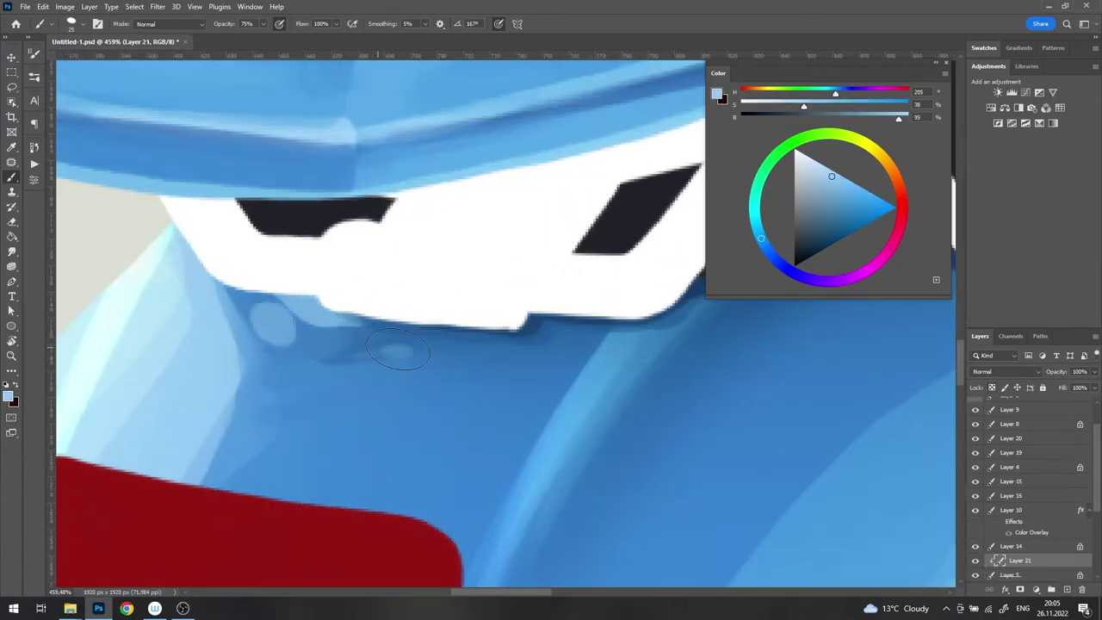
drag(345, 349, 603, 344)
scroll(690, 333, right, 3)
scroll(690, 333, down, 5)
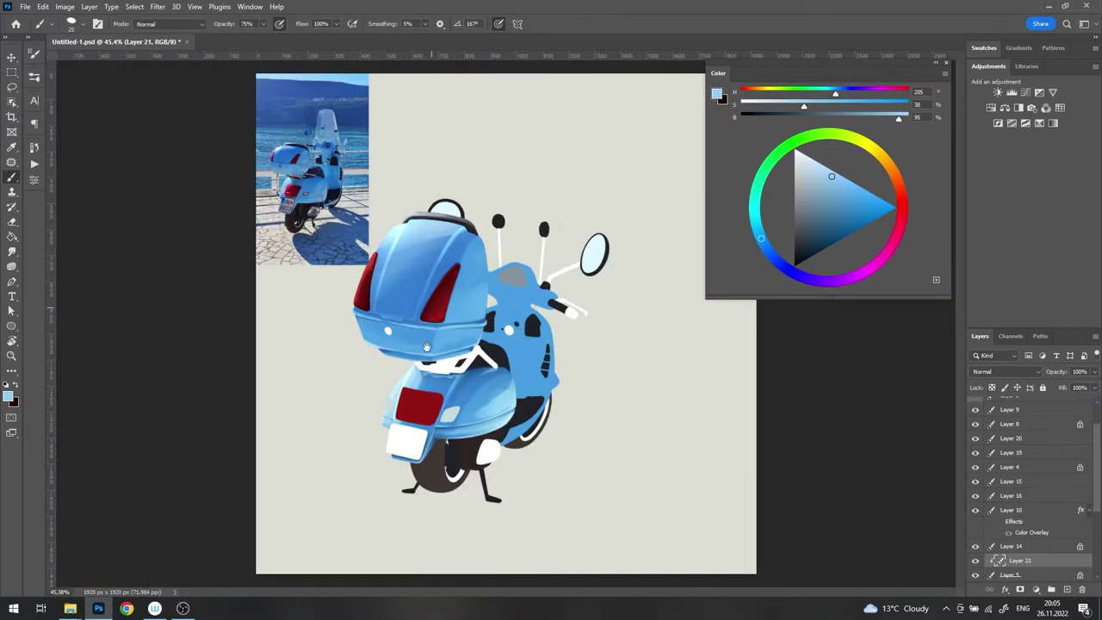
scroll(426, 347, up, 3)
key(alt+bracketright)
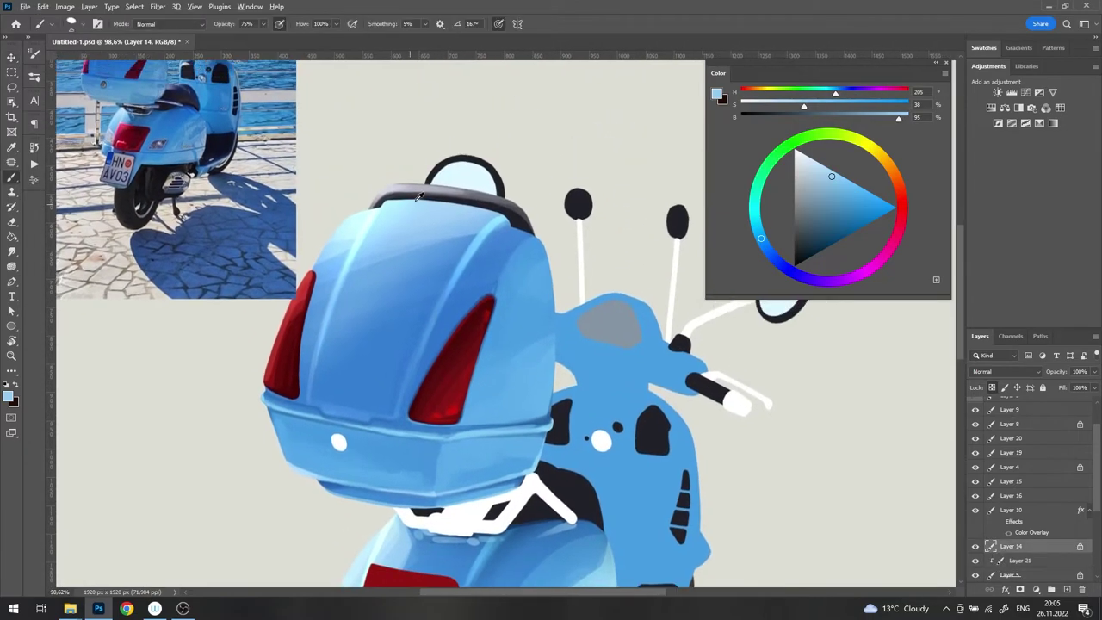
Step: Sample seat greys and paint light grey highlights along the seat's top ridge
alt+click(529, 478)
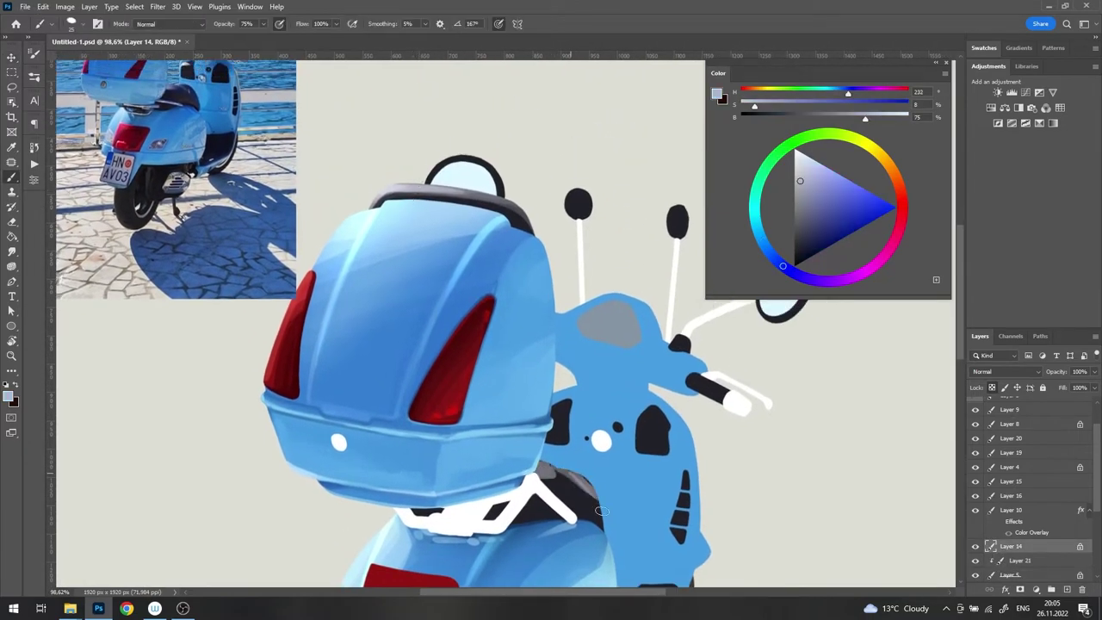
scroll(601, 511, down, 5)
scroll(474, 216, up, 8)
alt+click(529, 246)
key(r)
mouse_move(529, 247)
mouse_down()
mouse_move(379, 164)
mouse_move(536, 239)
mouse_up()
key(b)
alt+click(499, 167)
drag(499, 167, 628, 167)
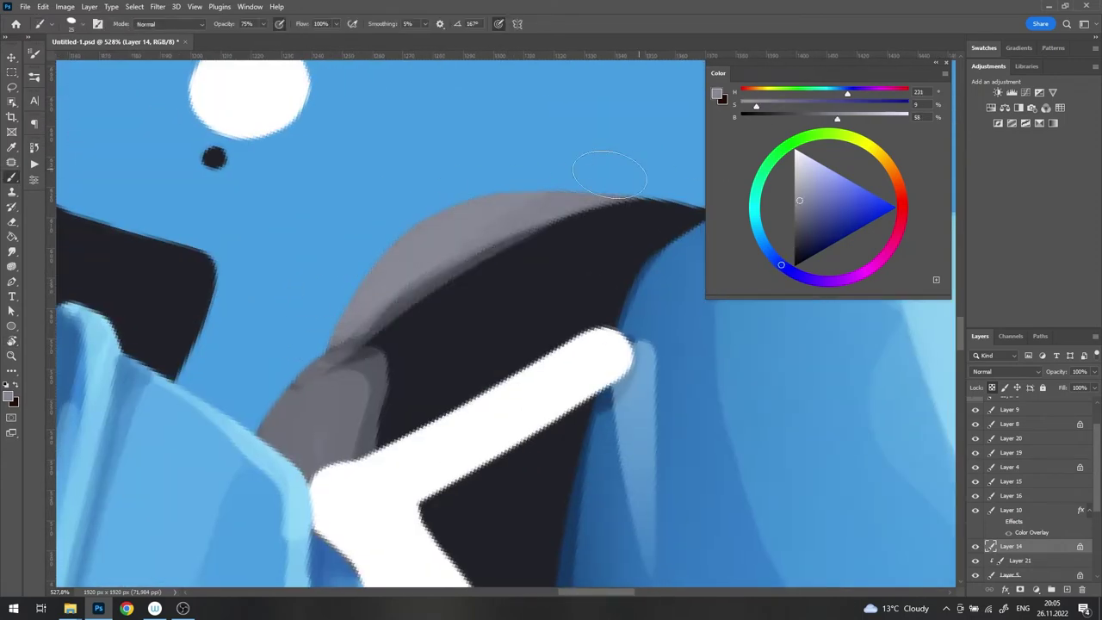
alt+click(558, 239)
Step: Paint dark navy shading along the seat's grey edge and lower area
right_click(627, 280)
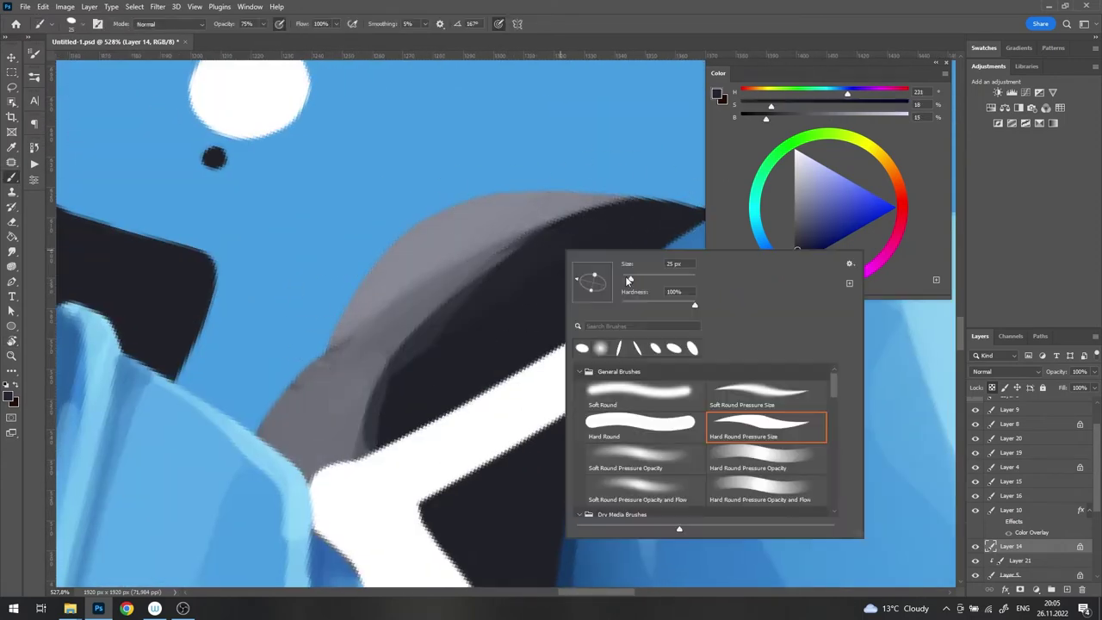
key(Escape)
mouse_move(327, 345)
mouse_down()
mouse_move(396, 276)
mouse_move(411, 234)
mouse_move(664, 184)
mouse_up()
alt+click(387, 250)
alt+click(405, 382)
mouse_move(405, 381)
mouse_down()
mouse_move(362, 353)
mouse_move(373, 300)
mouse_up()
alt+click(394, 365)
Step: Shrink the brush and paint finer grey shading across the dark seat
scroll(374, 301, down, 3)
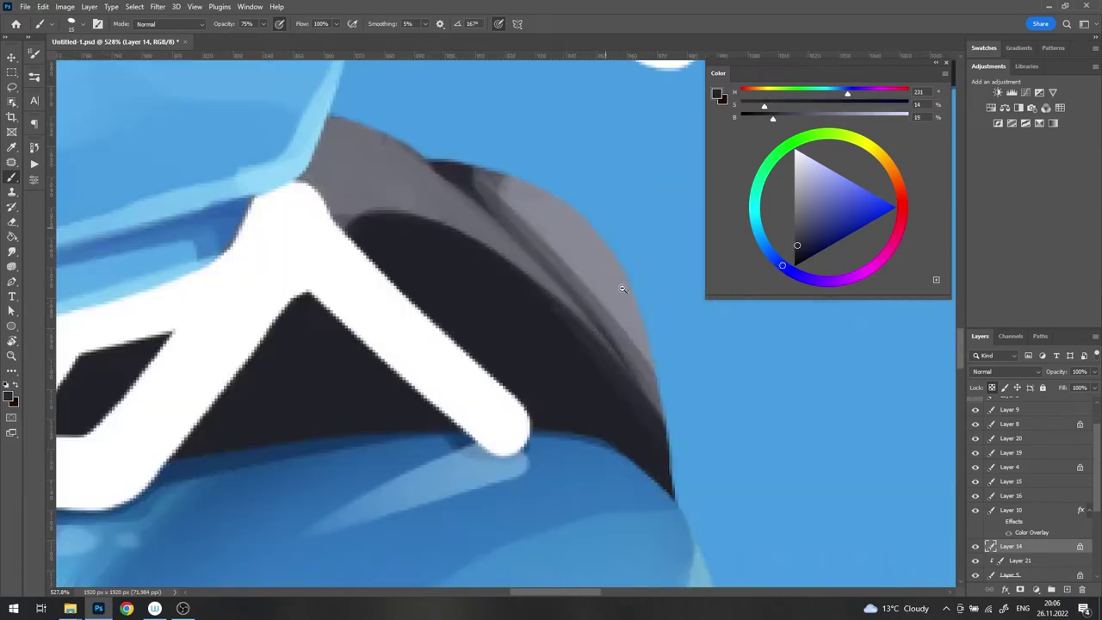
mouse_move(620, 287)
mouse_down()
mouse_move(600, 316)
mouse_move(419, 282)
mouse_up()
right_click(542, 310)
key(Escape)
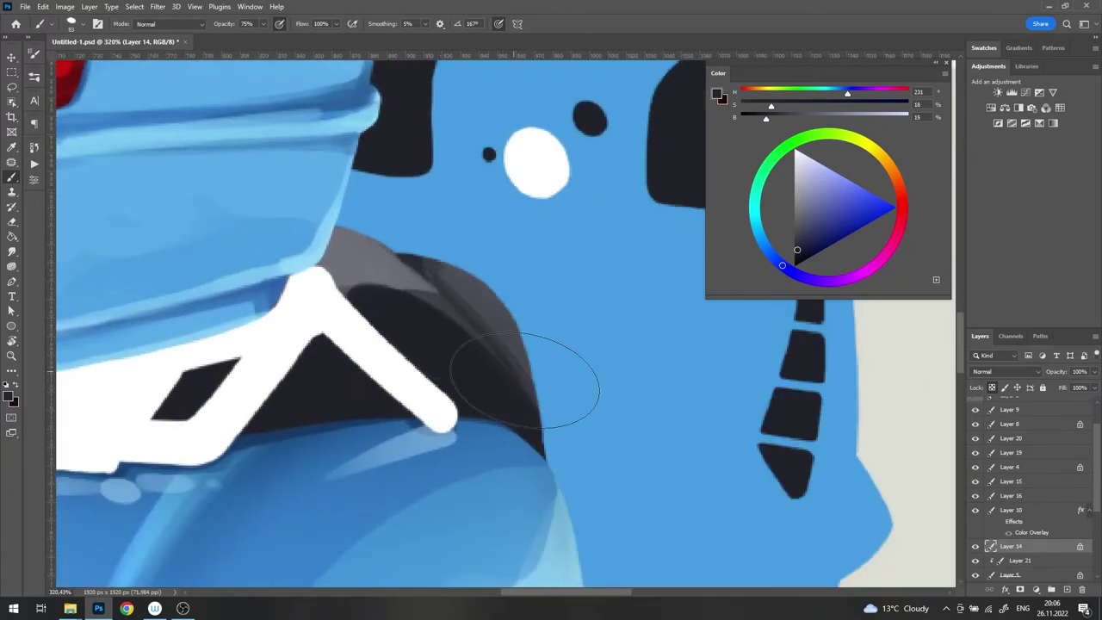
drag(511, 246, 620, 204)
scroll(430, 278, up, 2)
right_click(530, 296)
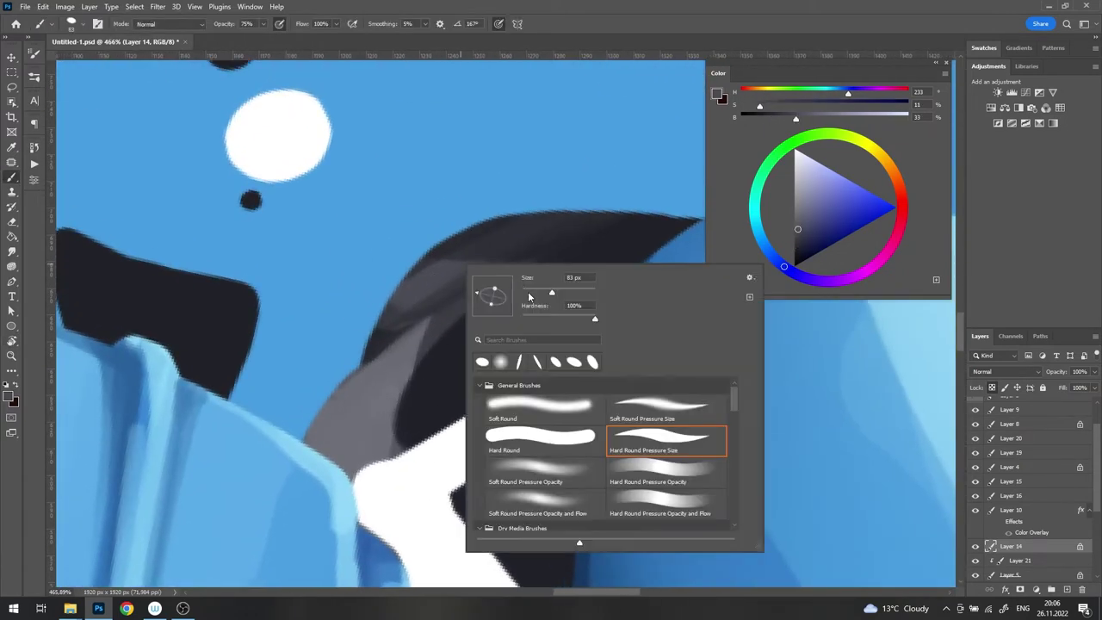
click(530, 293)
key(Return)
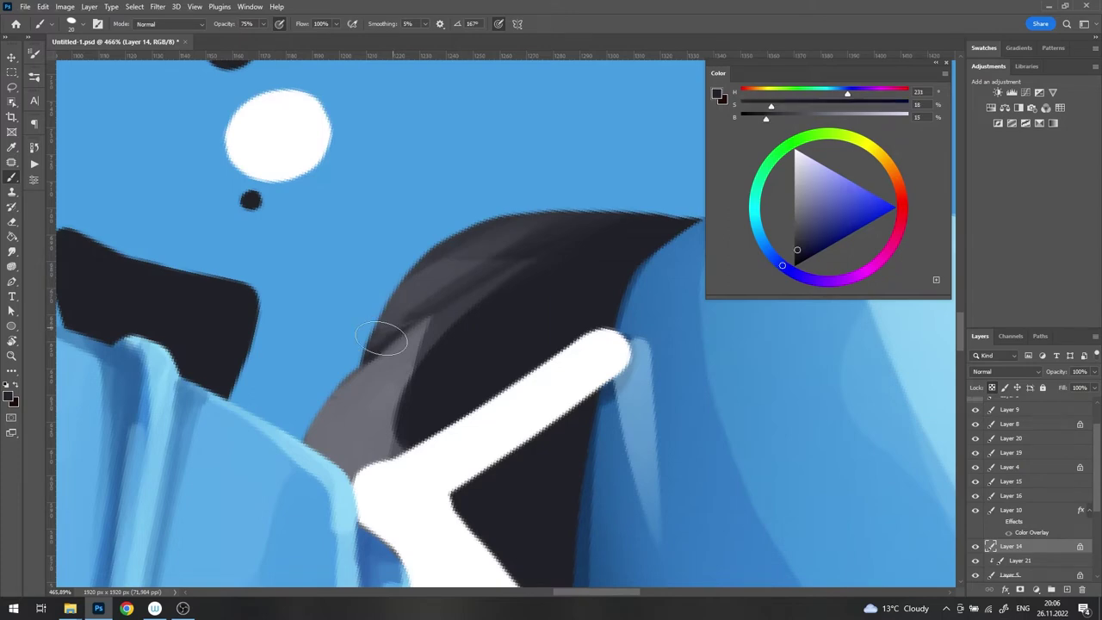
mouse_move(402, 348)
mouse_down()
mouse_move(451, 300)
mouse_move(628, 229)
mouse_move(551, 246)
mouse_up()
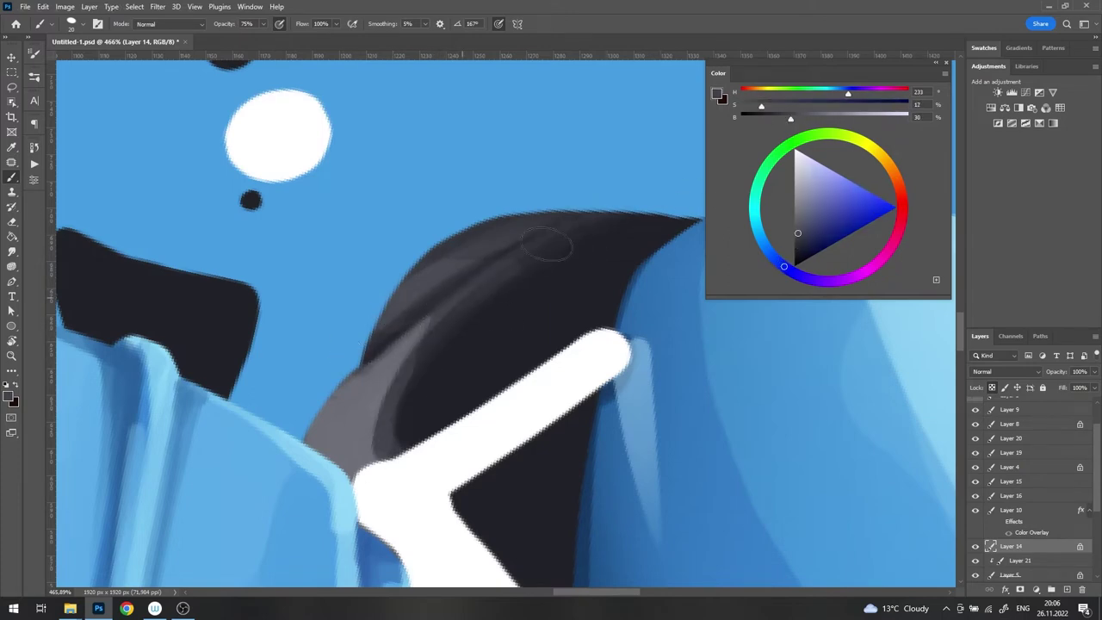
Step: Set the brush to Screen mode, light blue colour and 105 px size
scroll(526, 195, down, 10)
scroll(526, 195, up, 2)
scroll(521, 258, up, 3)
scroll(517, 288, down, 5)
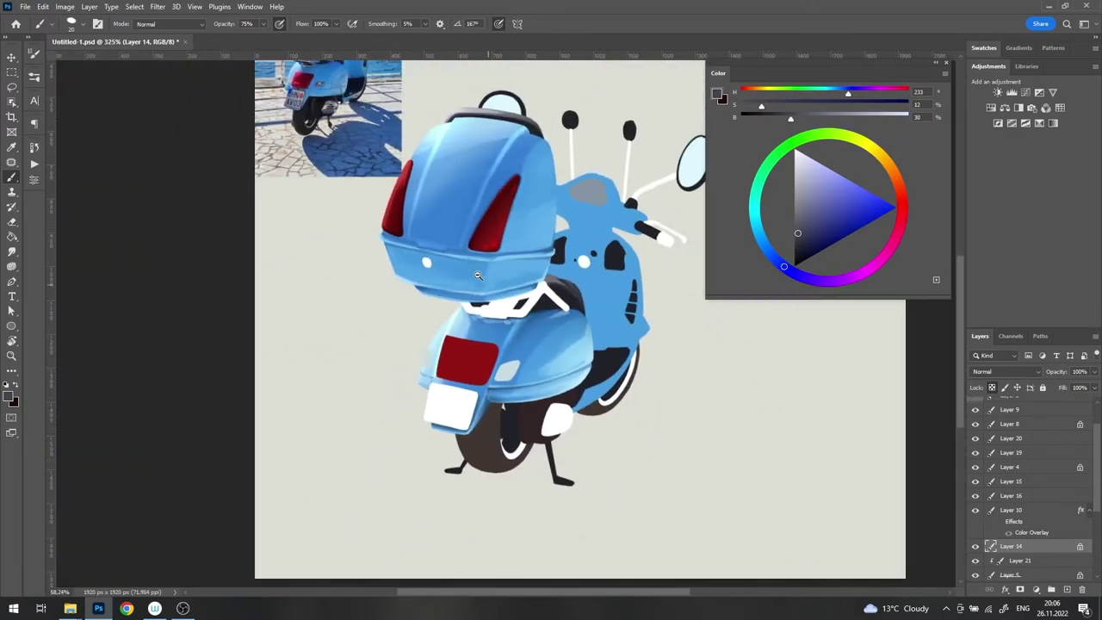
scroll(514, 323, down, 1)
scroll(514, 323, up, 3)
scroll(525, 293, up, 4)
shift+right_click(517, 264)
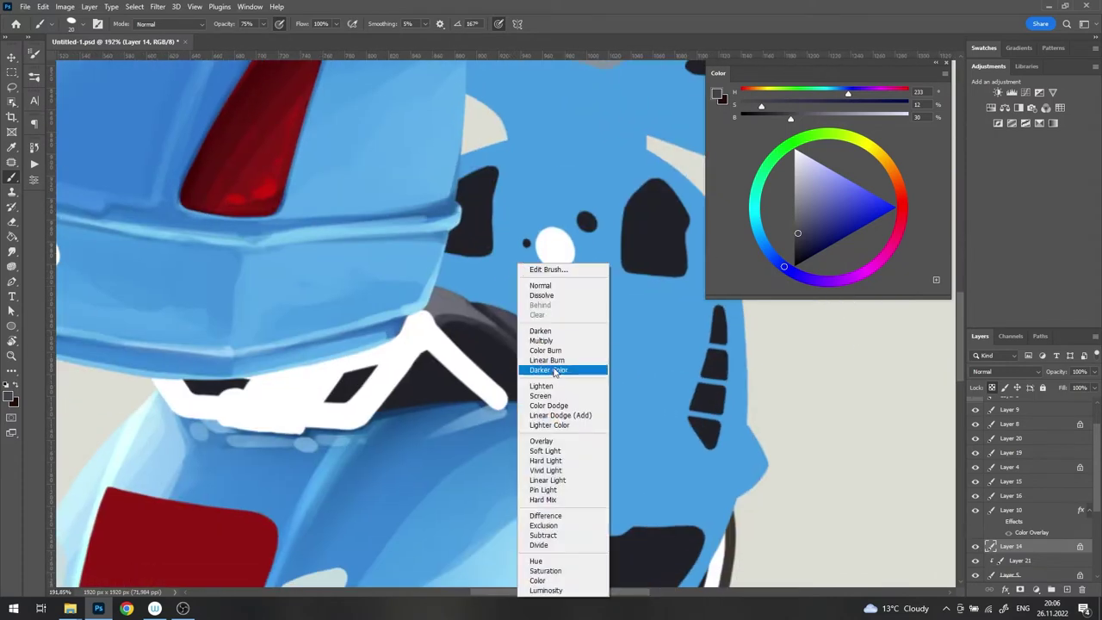
click(538, 371)
right_click(551, 288)
click(696, 527)
alt+click(536, 198)
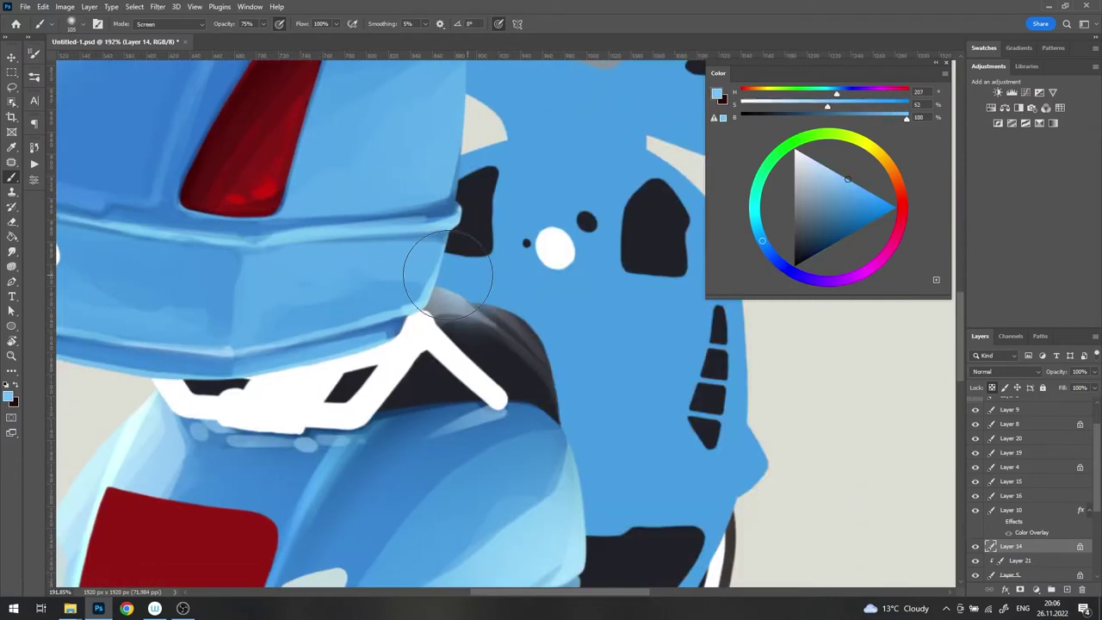
Step: Fit the canvas and move the reference photo down to show the full scooter
key(ctrl+0)
key(v)
scroll(342, 101, up, 1)
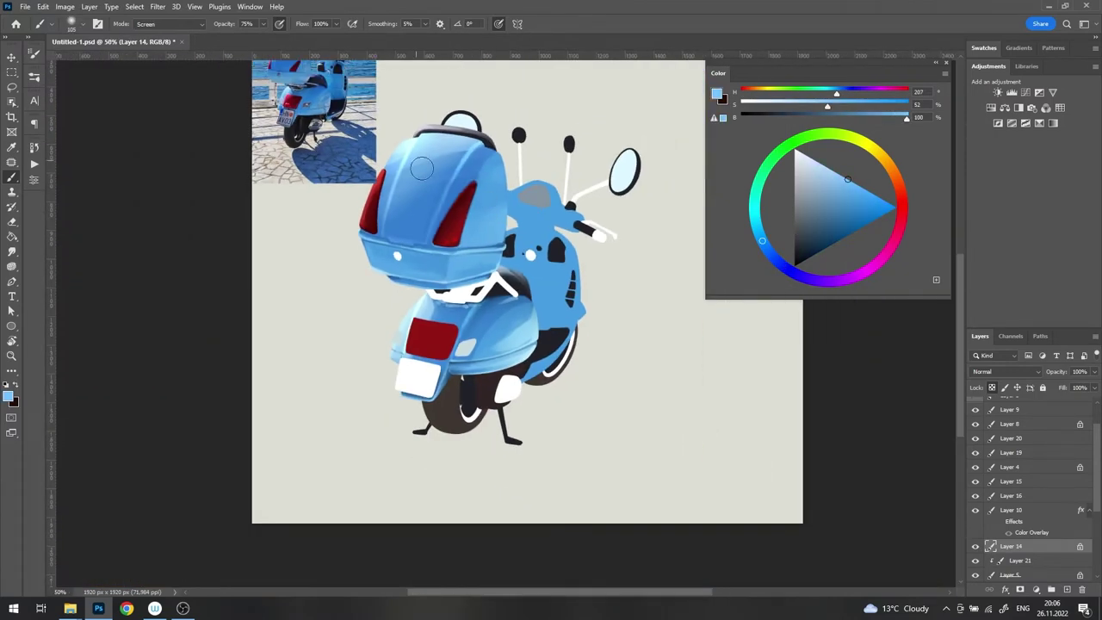
scroll(342, 102, up, 1)
scroll(342, 102, up, 2)
drag(342, 102, 362, 258)
Step: Pick a soft pressure-sensitive brush in Normal mode with dark blue colour, and resize it
scroll(499, 387, up, 3)
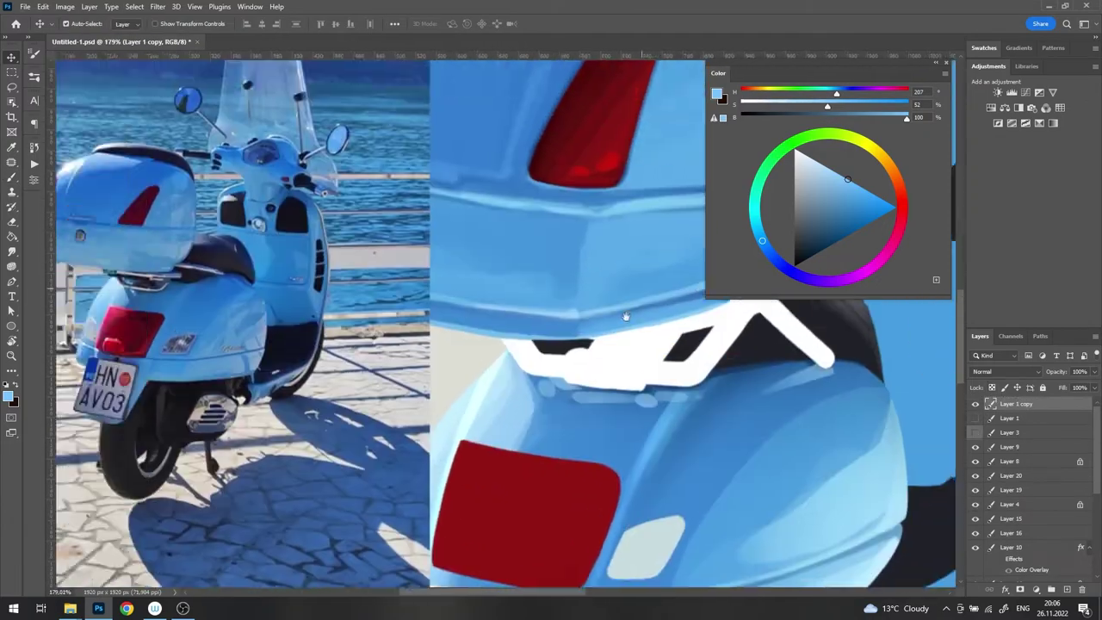
key(b)
right_click(592, 308)
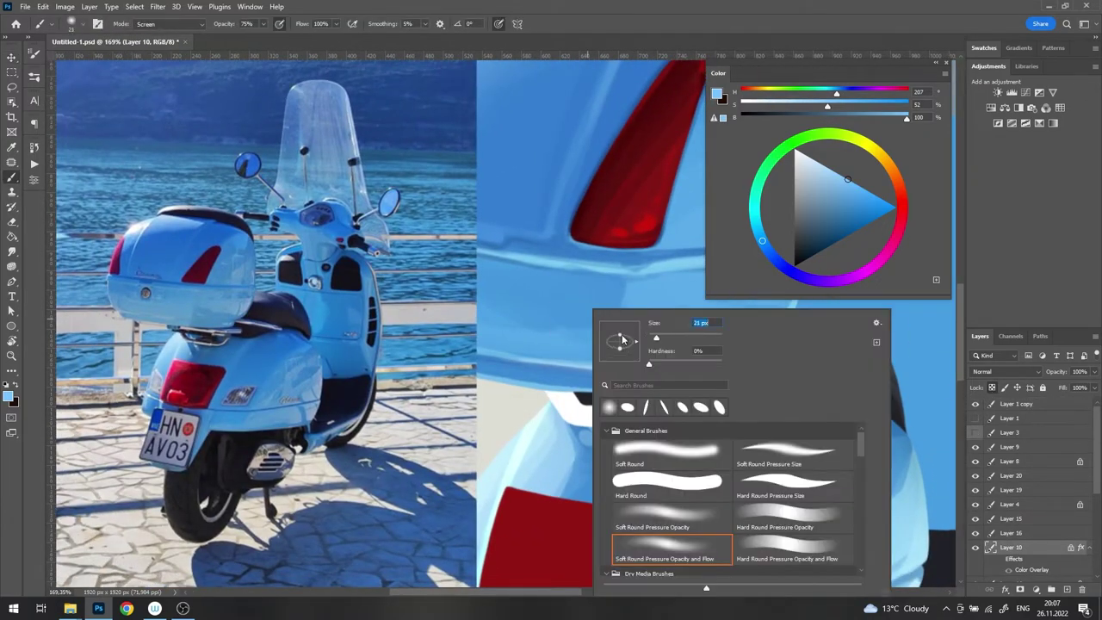
click(794, 484)
click(575, 420)
scroll(575, 420, down, 1)
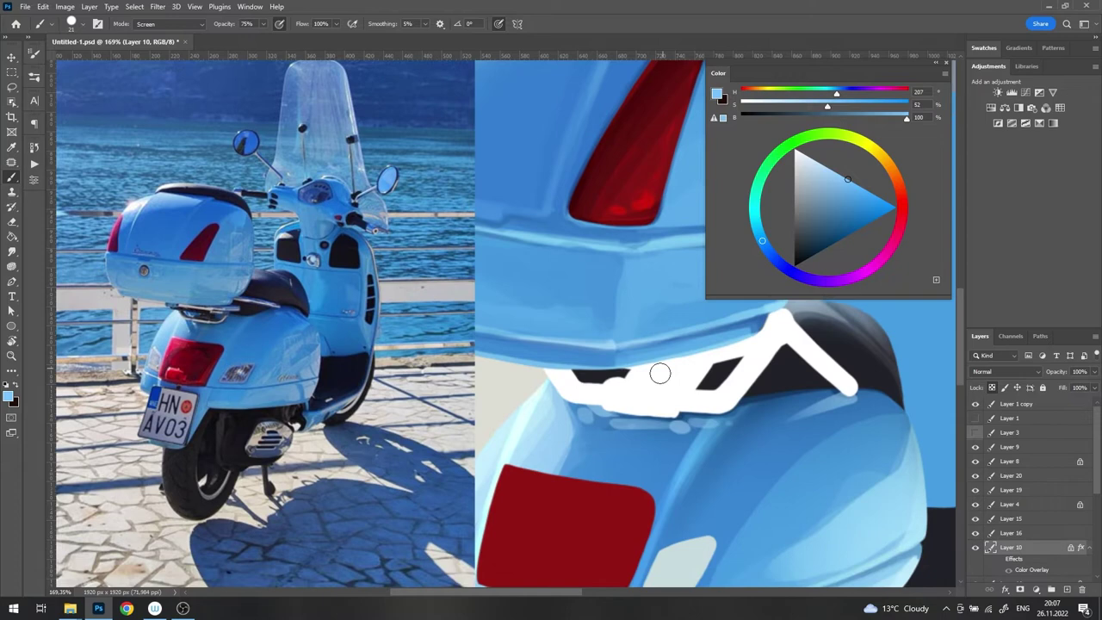
alt+click(800, 398)
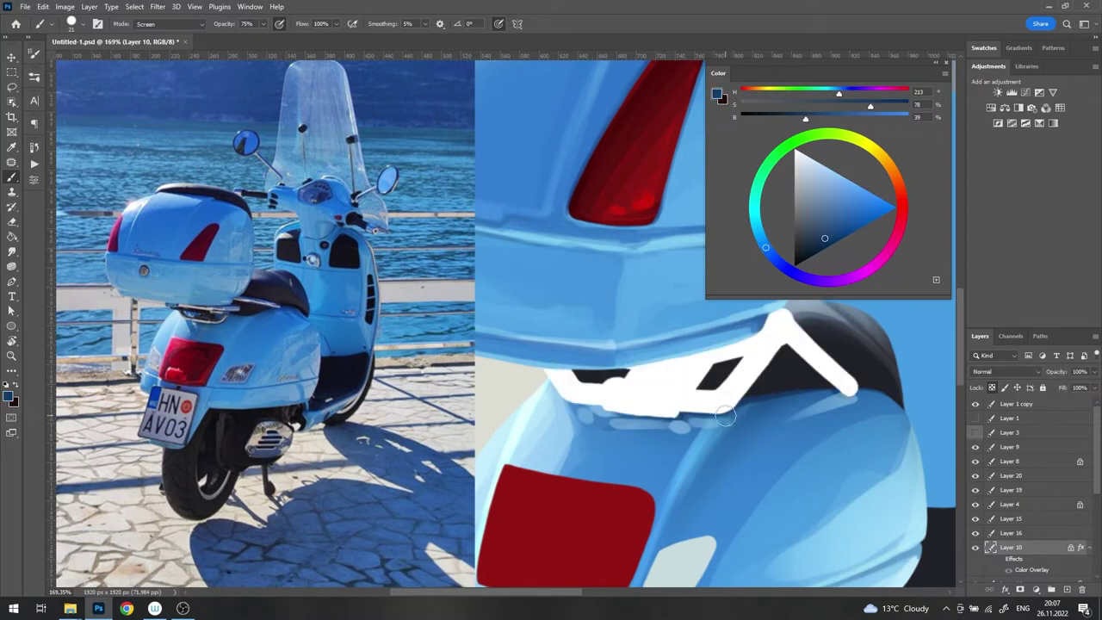
click(167, 23)
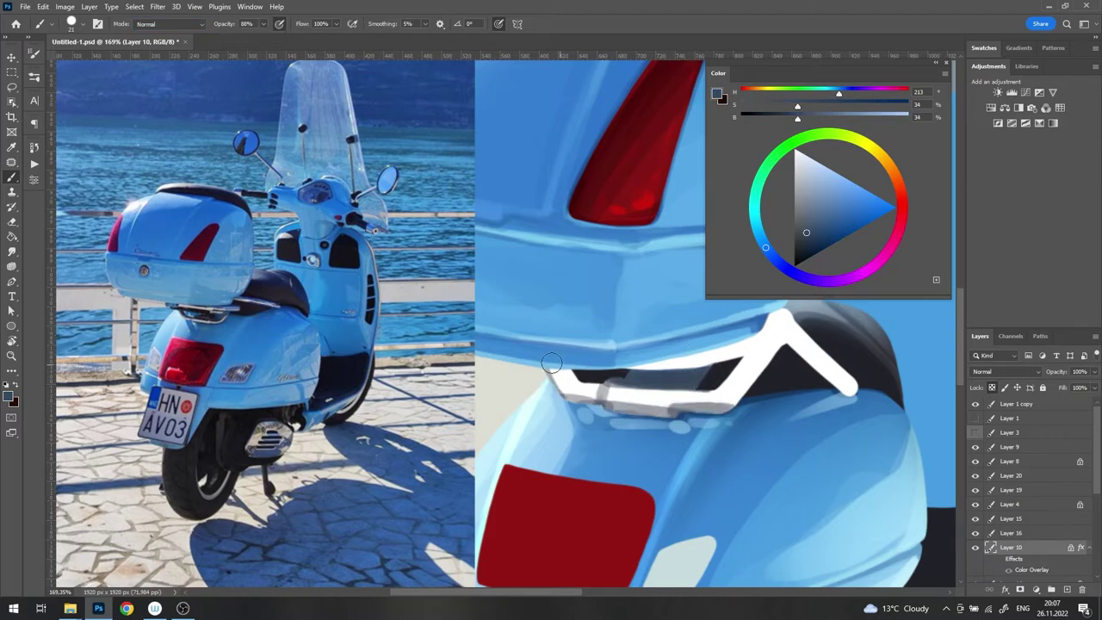
scroll(768, 332, up, 3)
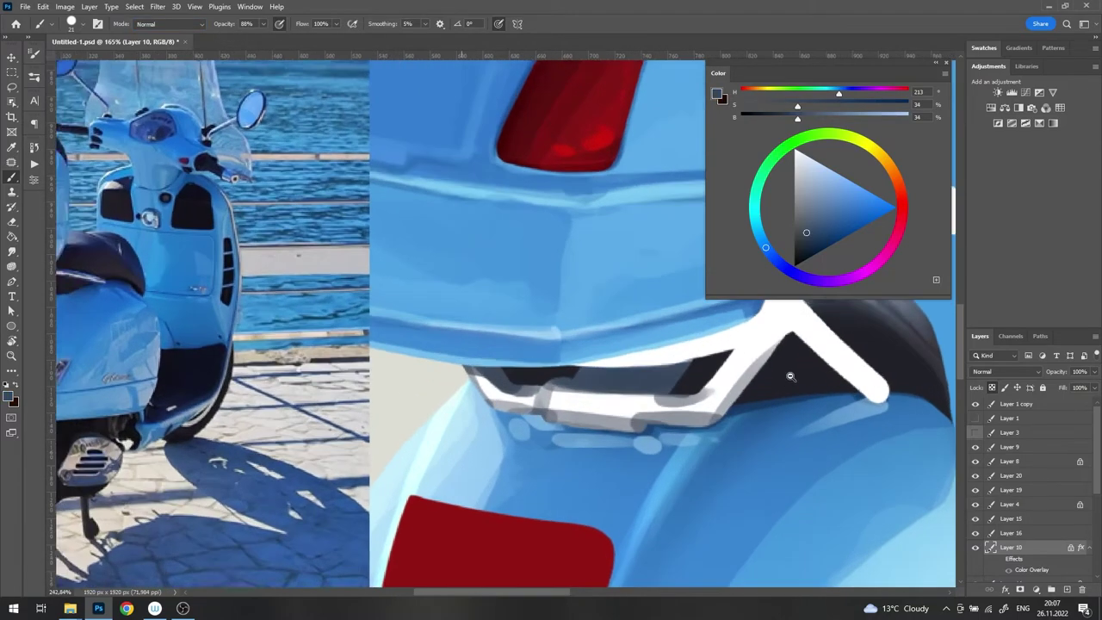
right_click(770, 308)
key(Return)
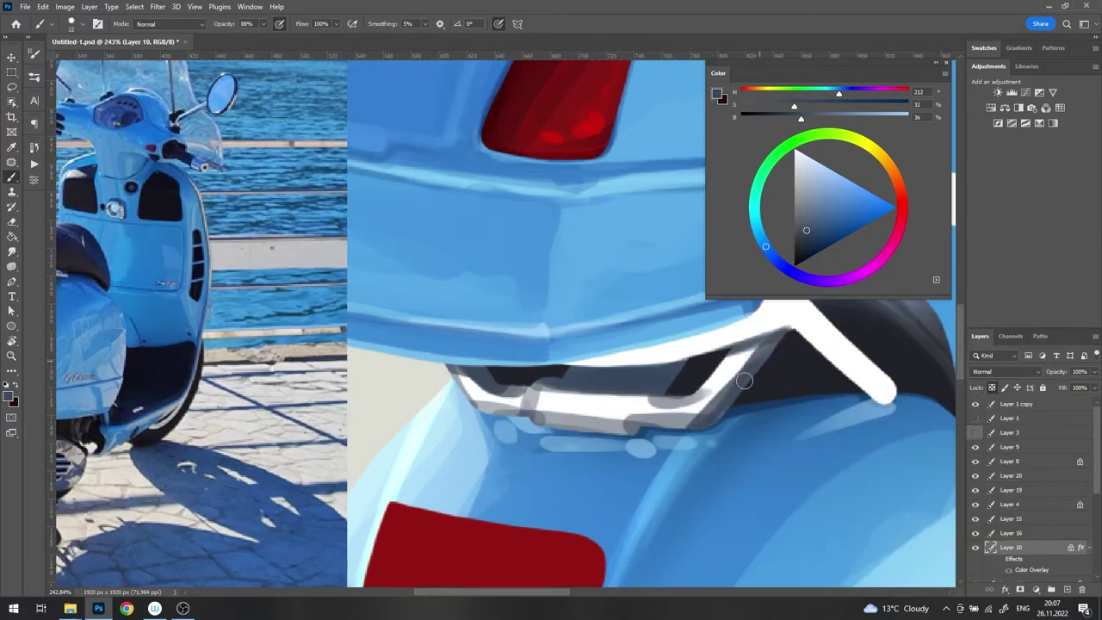
Step: Paint a light blue stroke and dark navy shading along the rack pipe
alt+click(652, 410)
drag(636, 410, 697, 402)
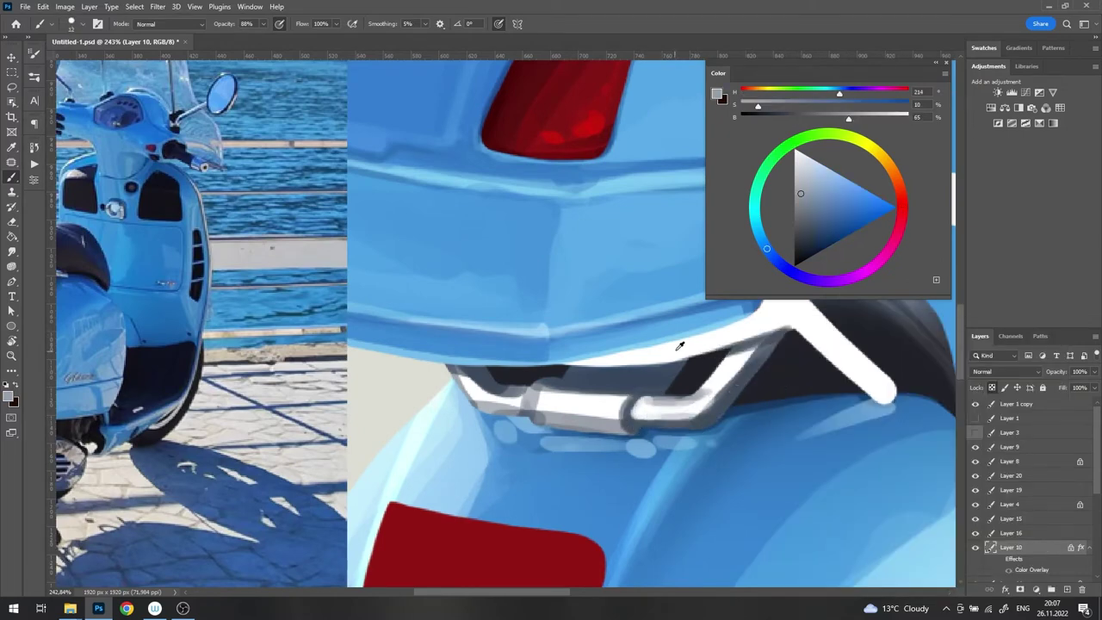
alt+click(725, 374)
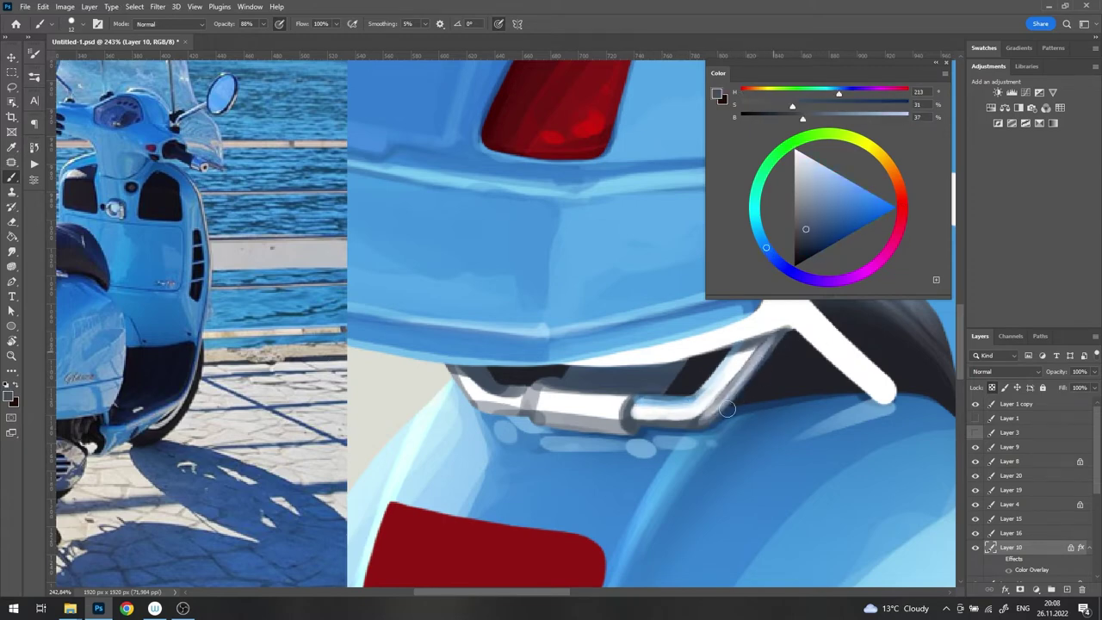
alt+click(731, 372)
alt+click(585, 379)
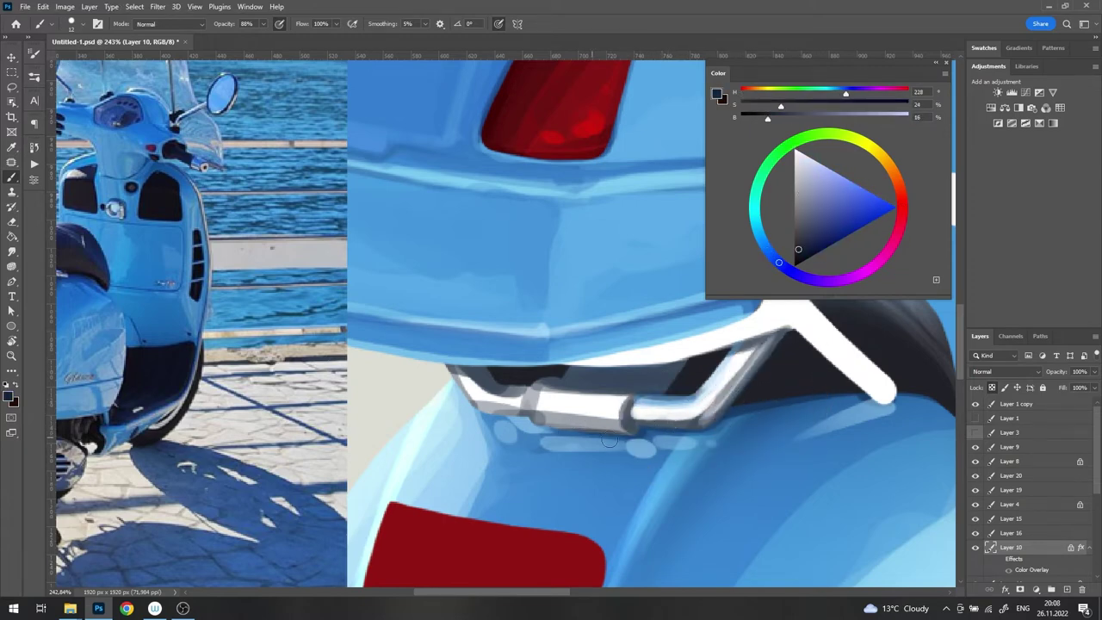
scroll(548, 396, up, 4)
mouse_move(509, 376)
mouse_down()
mouse_move(671, 370)
mouse_move(527, 365)
mouse_move(671, 370)
mouse_up()
Step: Add dark grey-blue strokes and darken the upper part of the rack pipe
alt+click(672, 369)
alt+click(578, 322)
mouse_move(575, 323)
mouse_down()
mouse_move(669, 320)
mouse_move(517, 345)
mouse_up()
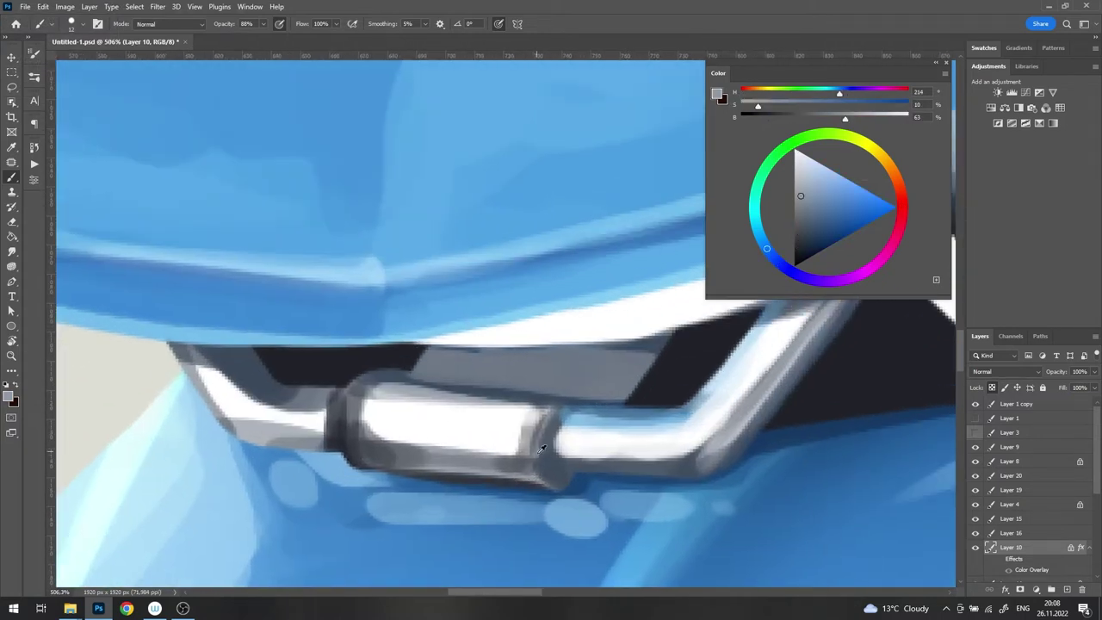
alt+click(655, 320)
mouse_move(664, 323)
mouse_down()
mouse_move(594, 400)
mouse_move(550, 409)
mouse_up()
alt+click(613, 388)
mouse_move(613, 379)
mouse_down()
mouse_move(379, 362)
mouse_move(569, 404)
mouse_up()
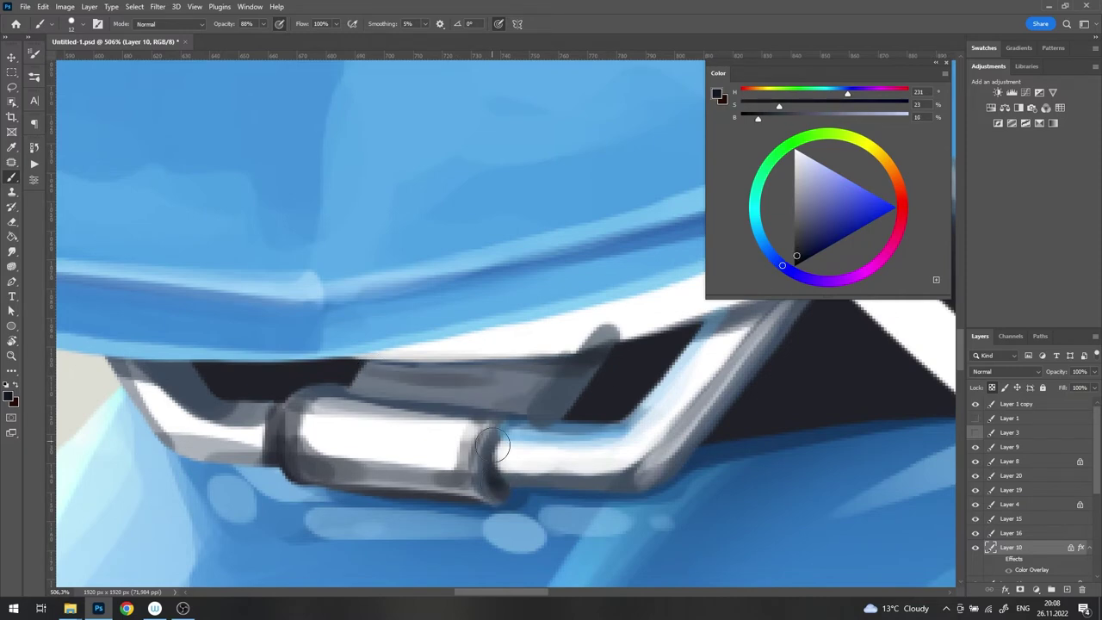
Step: Add a light blue reflection and repaint the pipe's lower-left end
mouse_move(753, 400)
mouse_down()
mouse_move(411, 315)
mouse_move(672, 387)
mouse_up()
alt+click(428, 300)
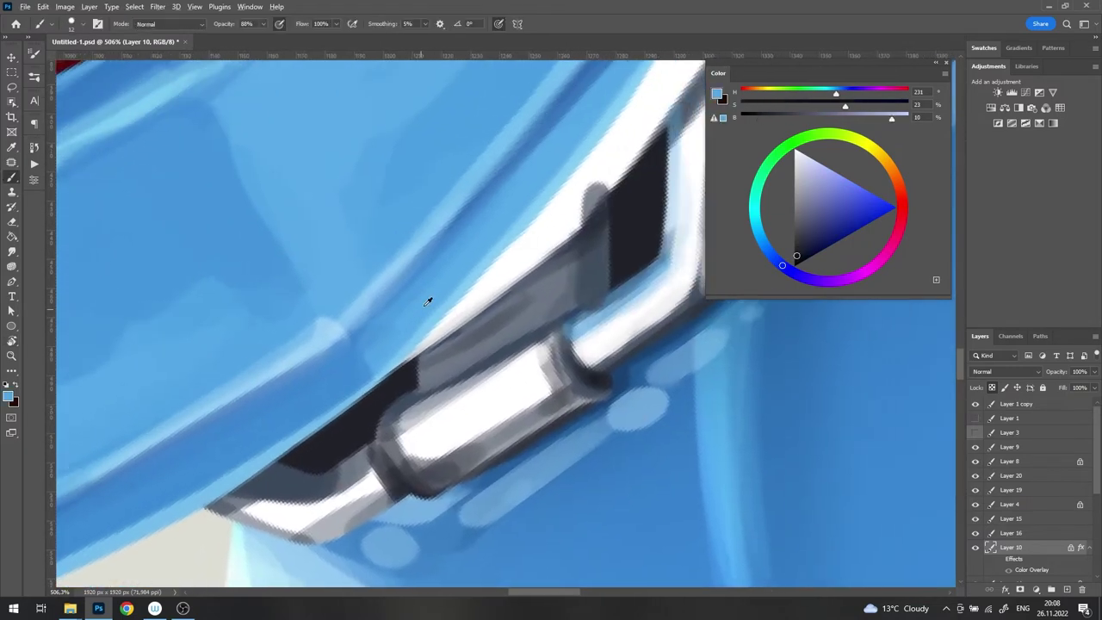
drag(413, 431, 544, 366)
mouse_move(361, 478)
mouse_down()
mouse_move(284, 505)
mouse_move(315, 546)
mouse_move(274, 517)
mouse_up()
alt+click(295, 468)
alt+click(372, 491)
drag(372, 491, 448, 448)
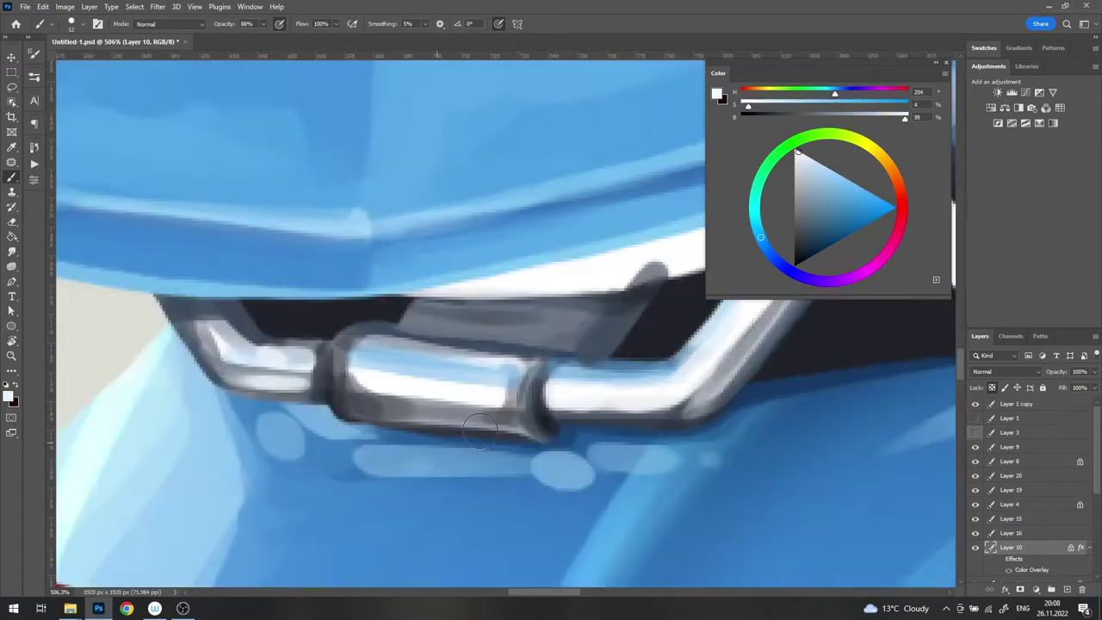
Step: Paint dark grey strokes along the rack pipe's edge
scroll(372, 491, down, 5)
scroll(312, 382, up, 6)
alt+click(311, 382)
drag(312, 381, 258, 293)
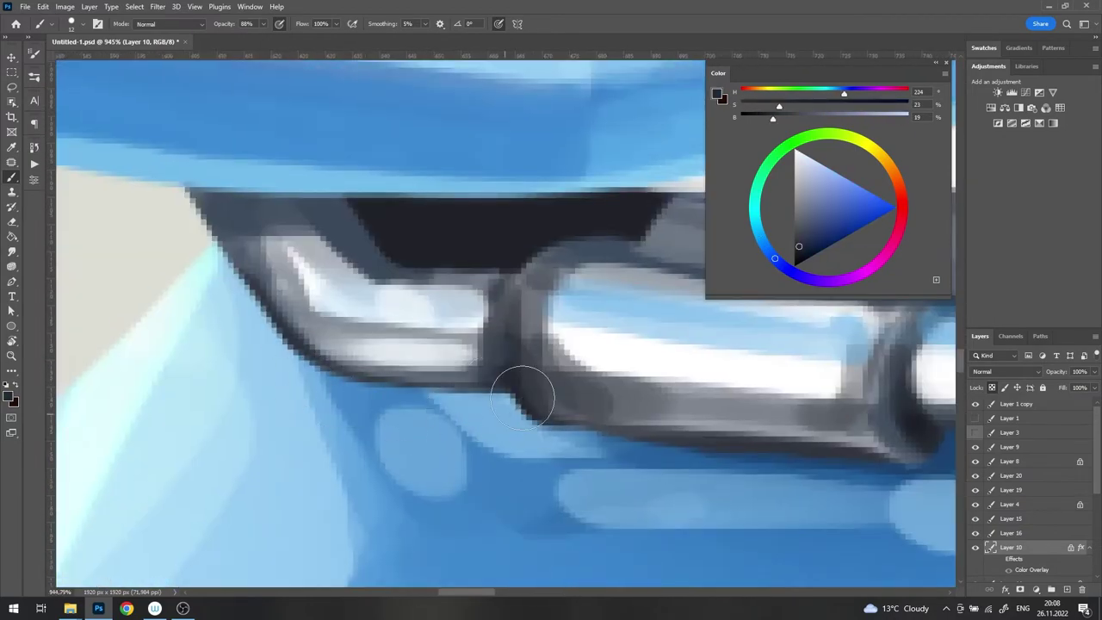
scroll(529, 387, down, 3)
alt+click(389, 362)
drag(499, 379, 398, 368)
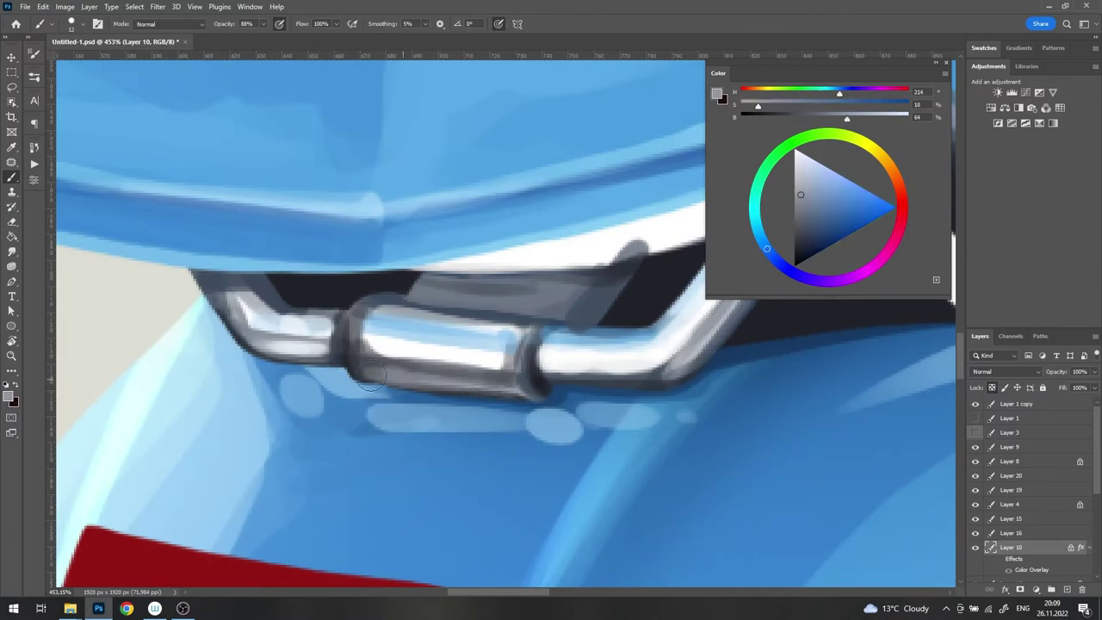
Step: Bring the pipe bend into view, sample navy and grey-blue, and reveal sketch lines
drag(702, 233, 418, 323)
alt+click(418, 323)
alt+click(343, 318)
scroll(343, 318, down, 2)
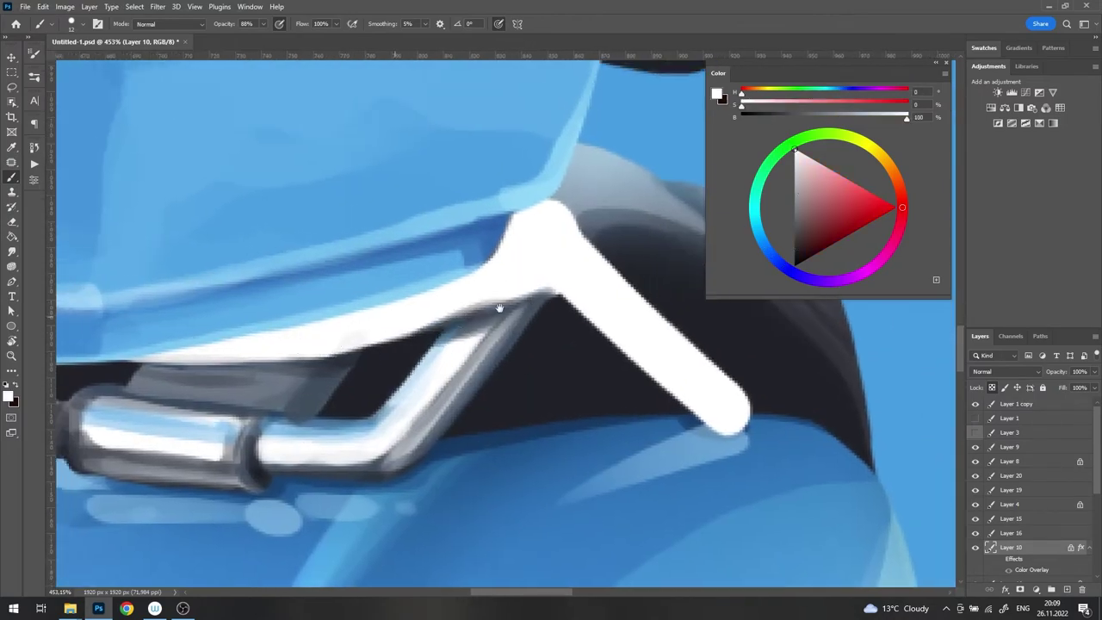
scroll(264, 258, down, 5)
scroll(471, 288, up, 2)
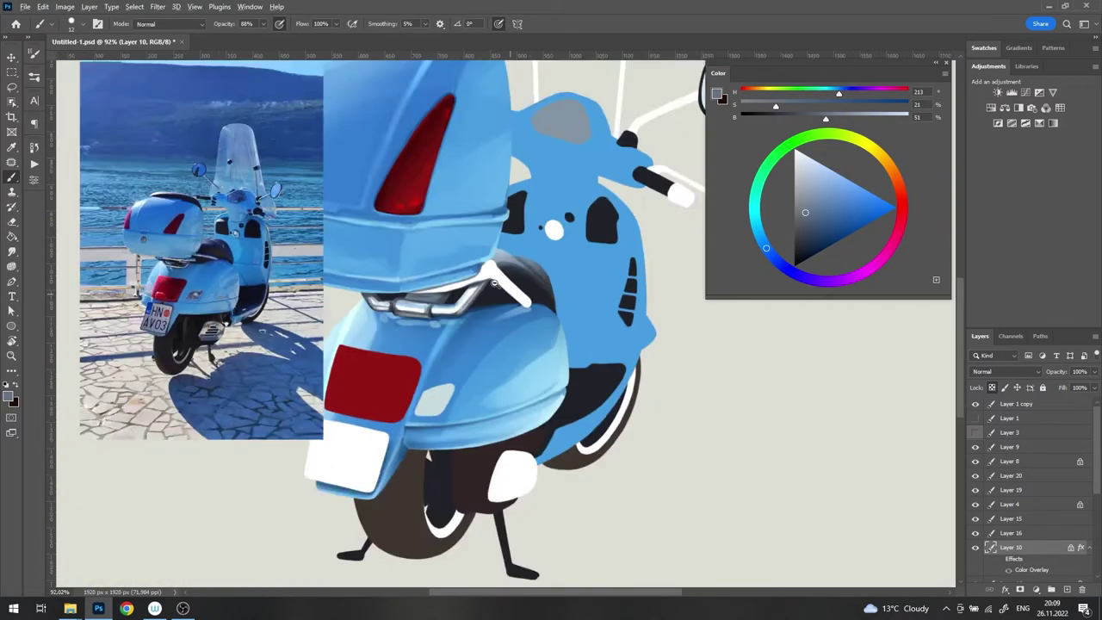
scroll(471, 287, up, 2)
scroll(471, 287, up, 2)
click(976, 433)
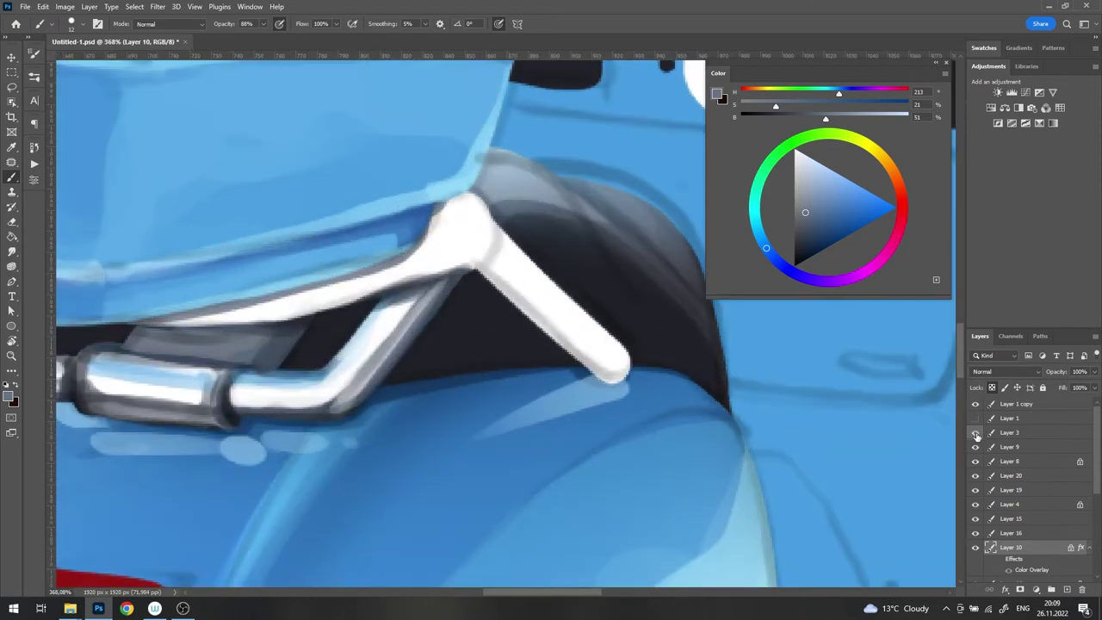
Step: Shade the pipe bend with greys and add a light blue reflection
drag(481, 267, 491, 215)
alt+click(469, 258)
alt+click(387, 271)
drag(430, 263, 327, 310)
alt+click(344, 301)
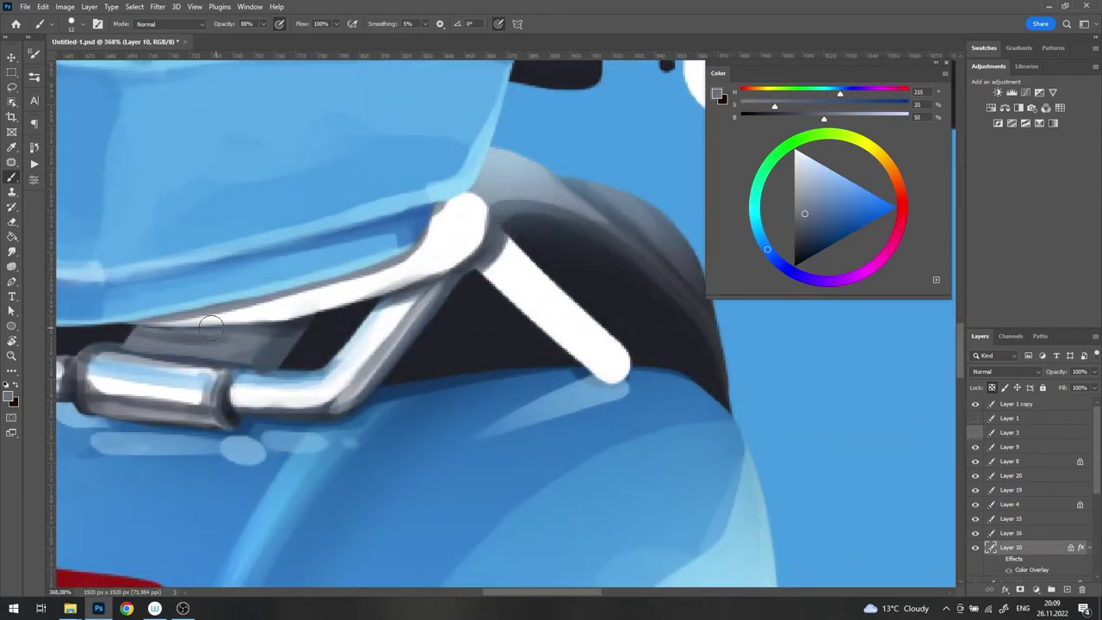
drag(173, 323, 412, 275)
alt+click(431, 362)
drag(465, 207, 470, 226)
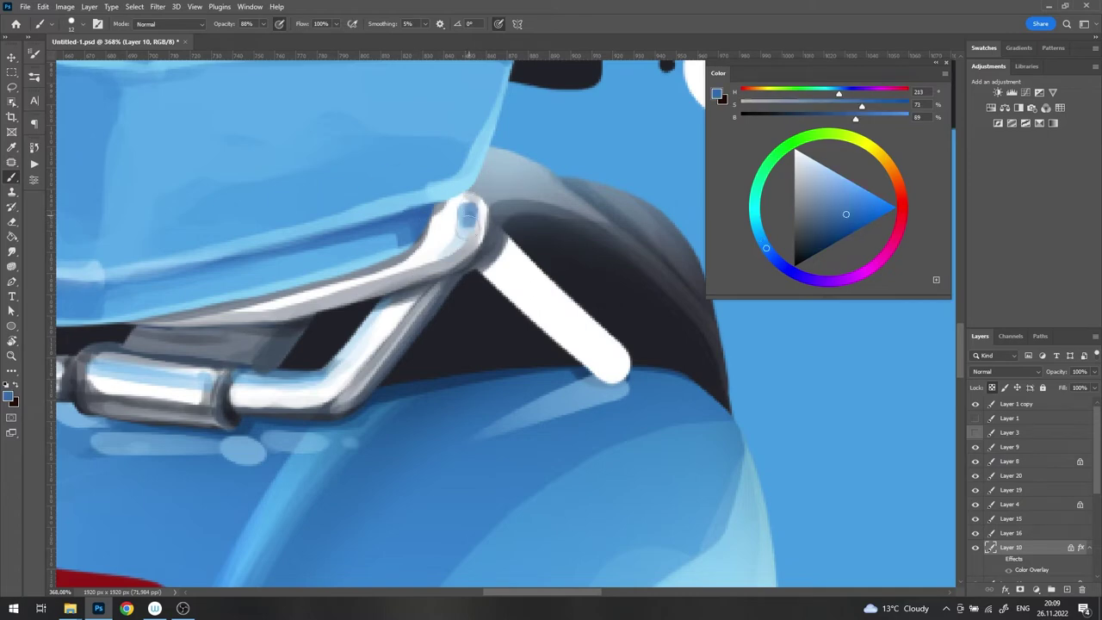
scroll(284, 400, left, 3)
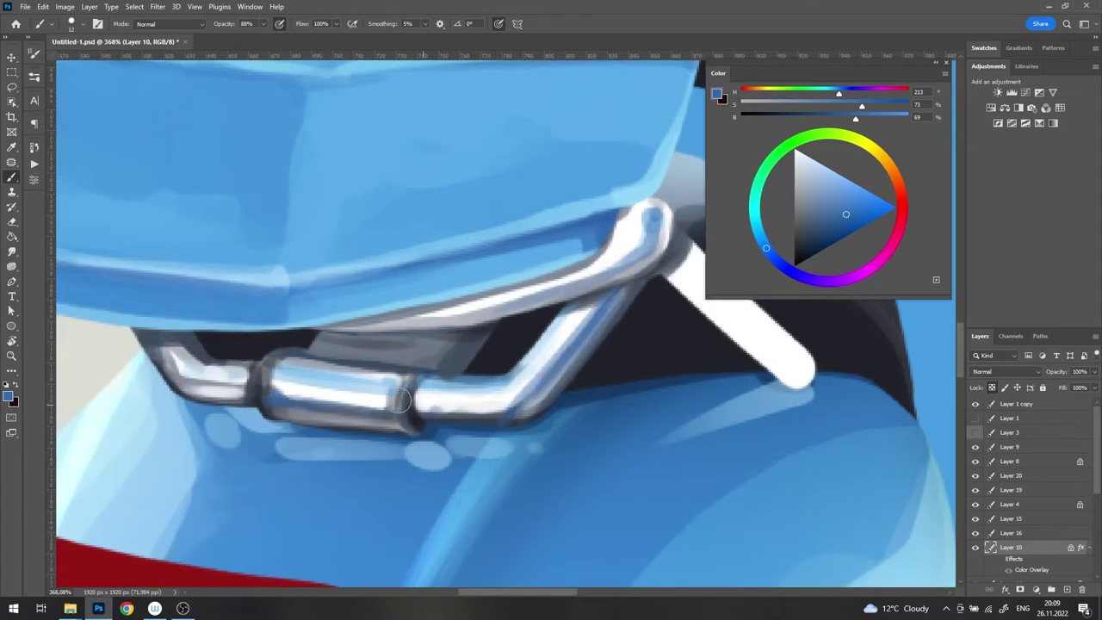
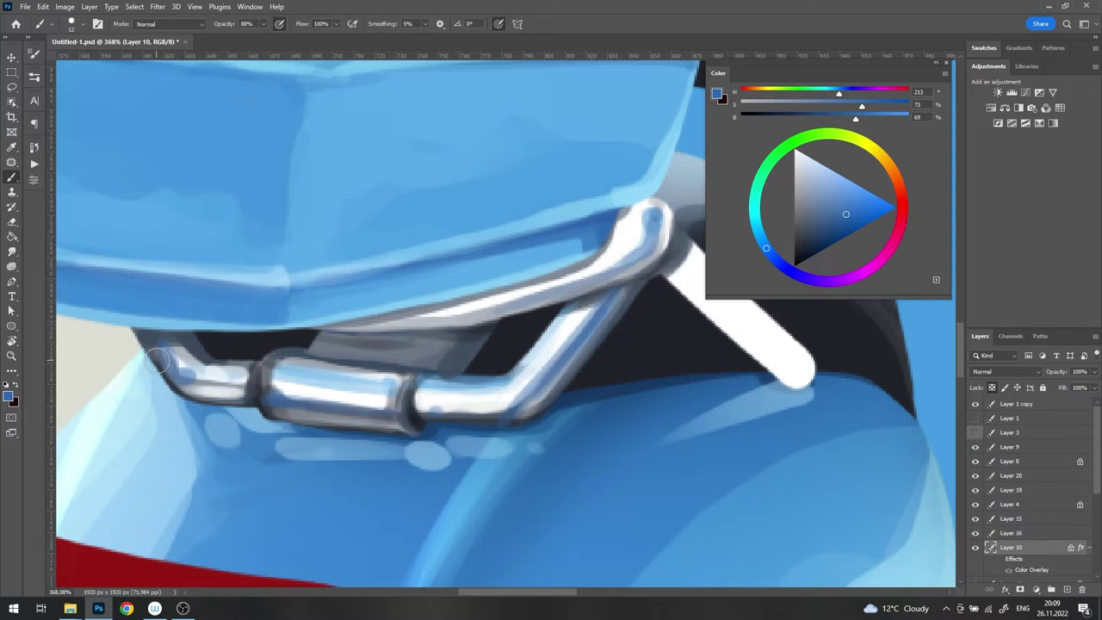
Step: Rotate the view and brush dark navy strokes along the rack's upper edge under the top case
drag(582, 342, 404, 469)
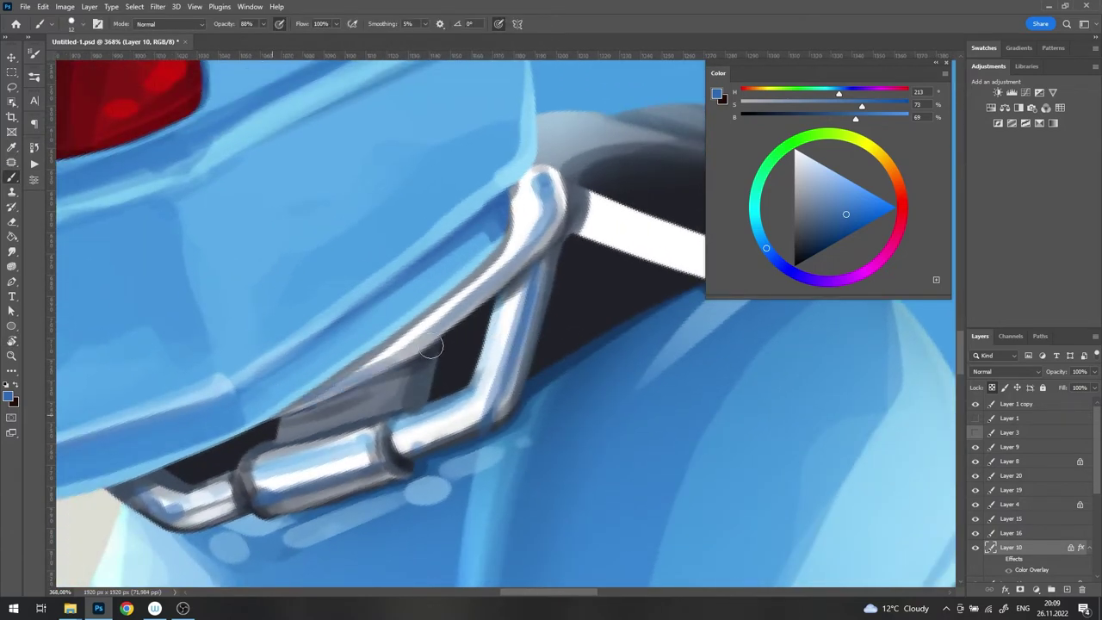
alt+click(439, 360)
drag(430, 361, 284, 411)
mouse_move(499, 259)
mouse_down()
mouse_move(280, 414)
mouse_move(541, 242)
mouse_up()
alt+click(424, 331)
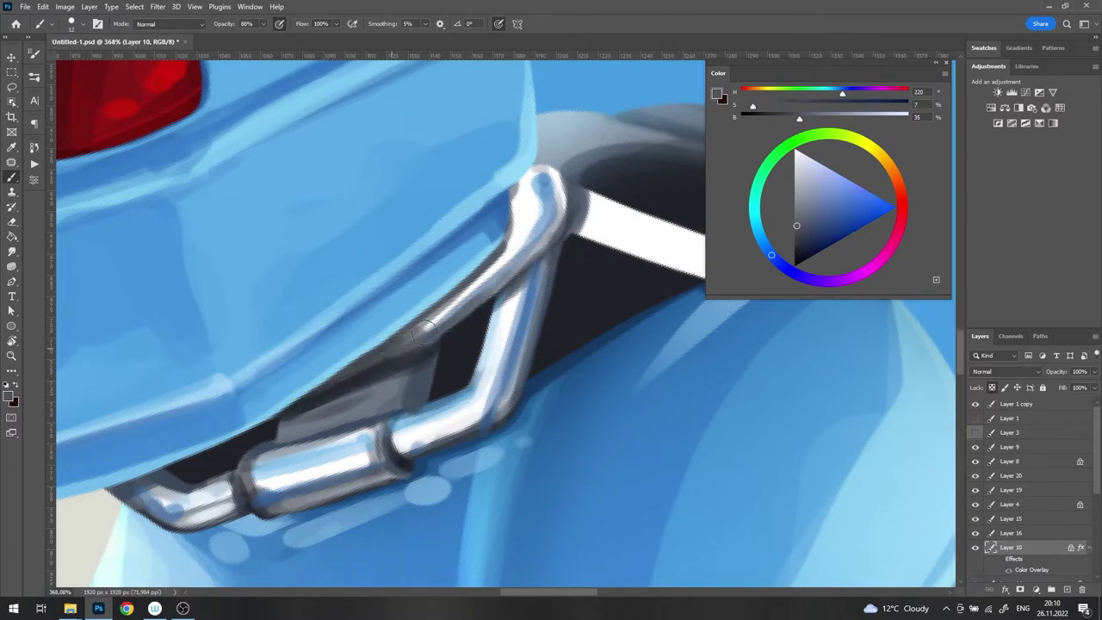
alt+click(503, 177)
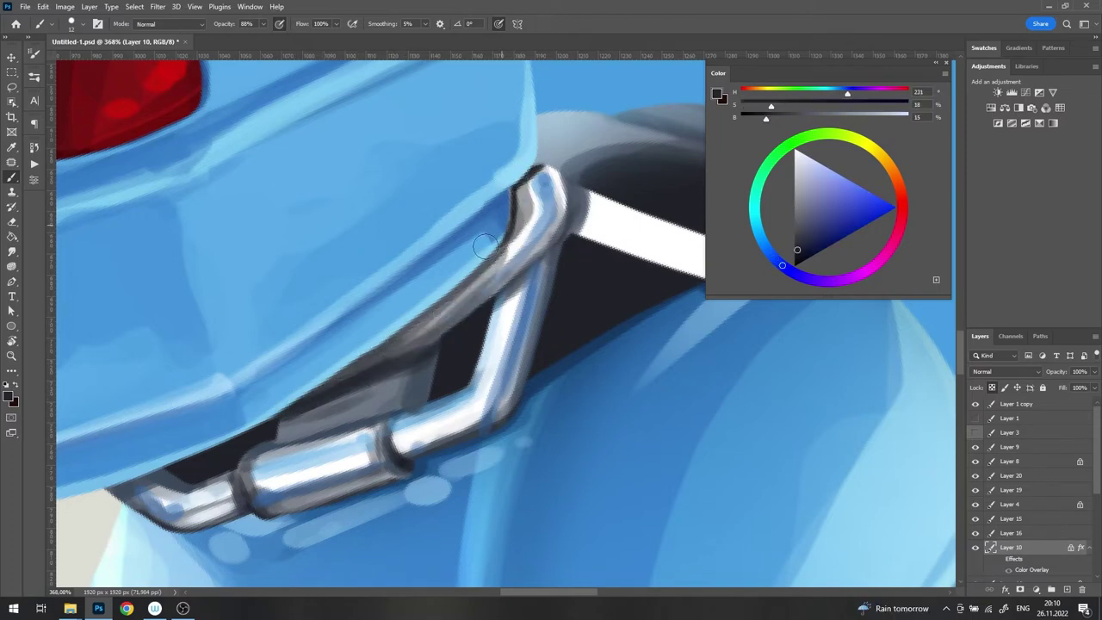
Step: Level the rack horizontally, then repaint the dark band and add mid-grey strokes along its edge
drag(454, 322, 479, 344)
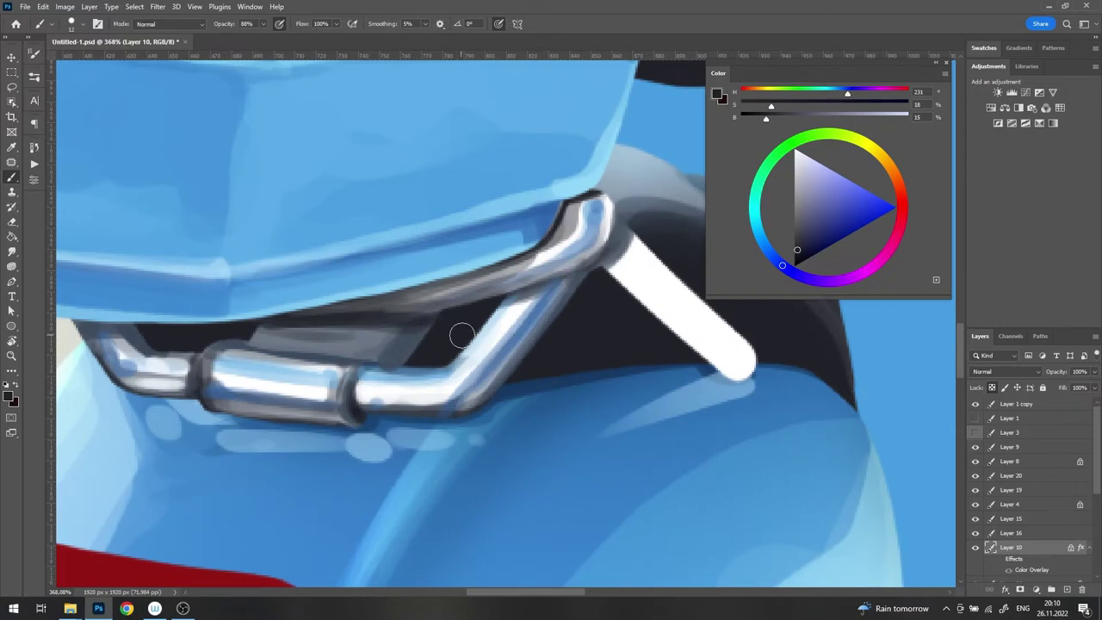
scroll(462, 335, down, 5)
scroll(344, 445, up, 6)
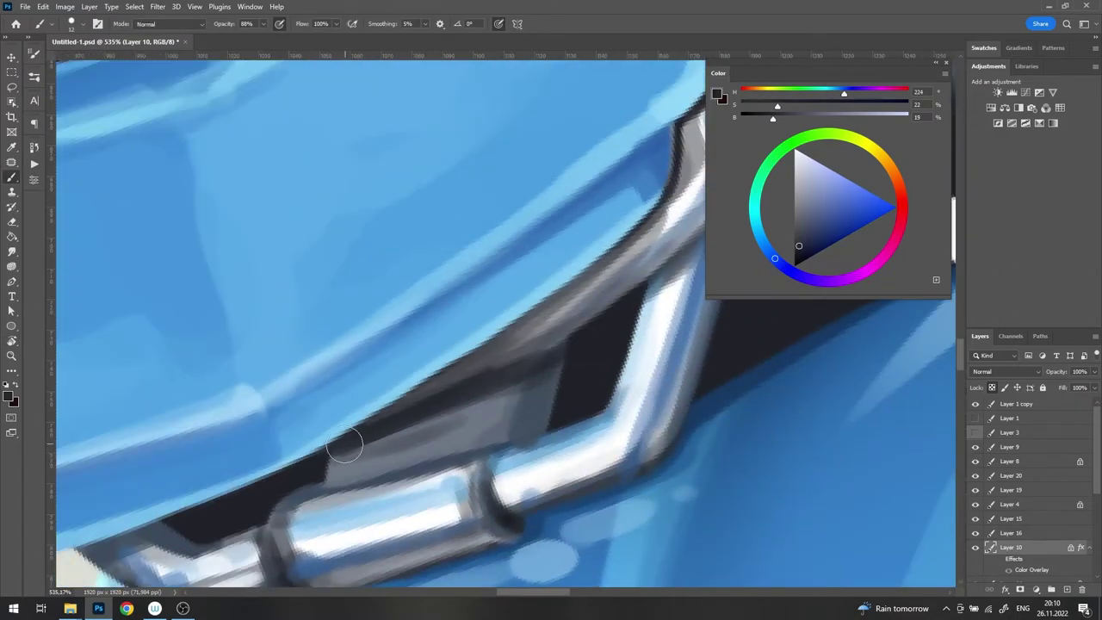
drag(344, 445, 422, 426)
alt+click(517, 411)
mouse_move(516, 411)
mouse_down()
mouse_move(566, 305)
mouse_move(438, 390)
mouse_up()
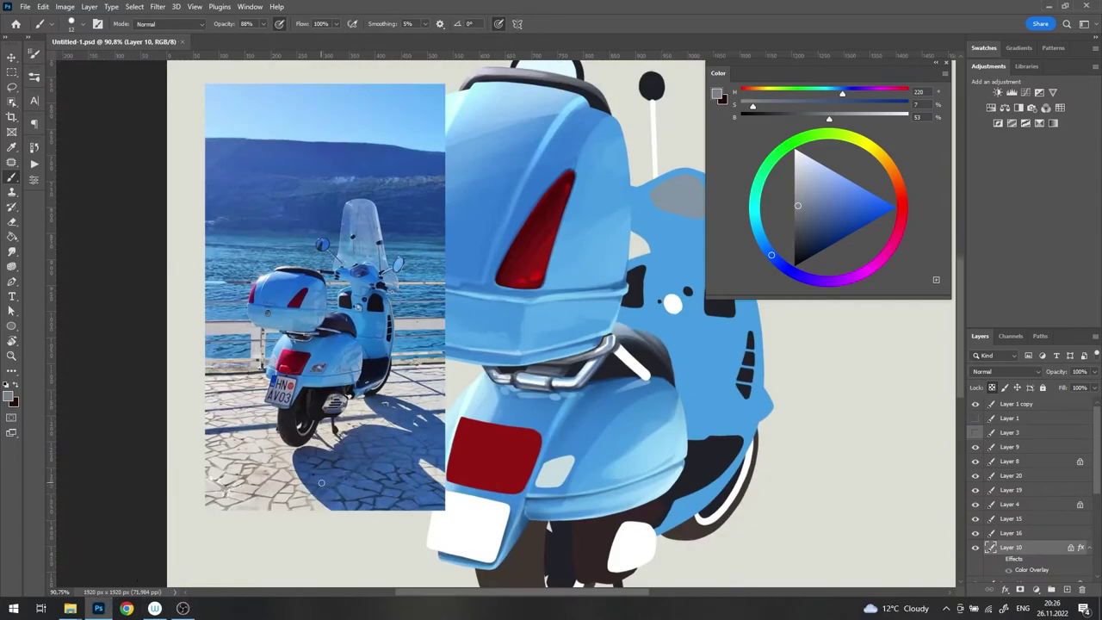
Step: Hide the lower layer sitting beneath the chrome rack
scroll(519, 411, up, 3)
scroll(519, 411, up, 2)
key(v)
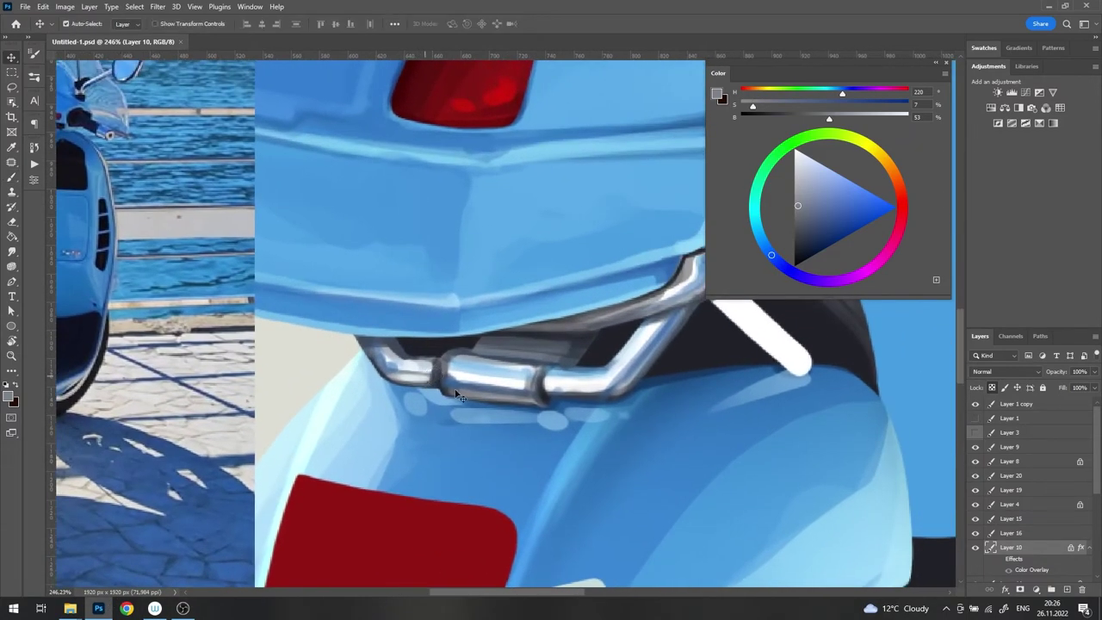
click(978, 551)
key(b)
scroll(517, 344, up, 2)
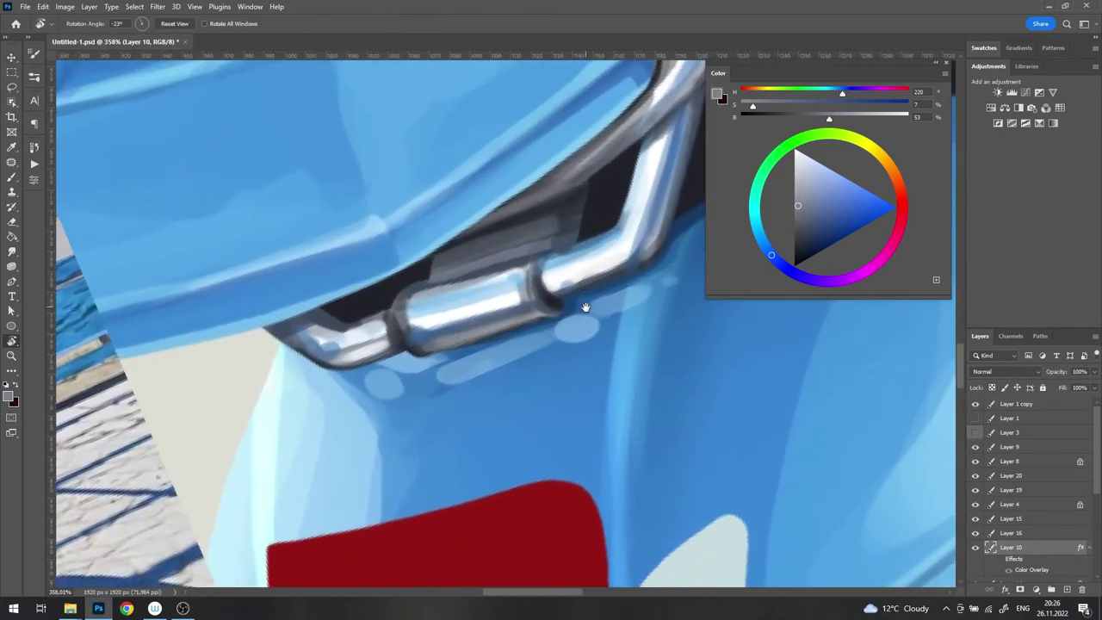
scroll(1025, 516, down, 2)
click(977, 561)
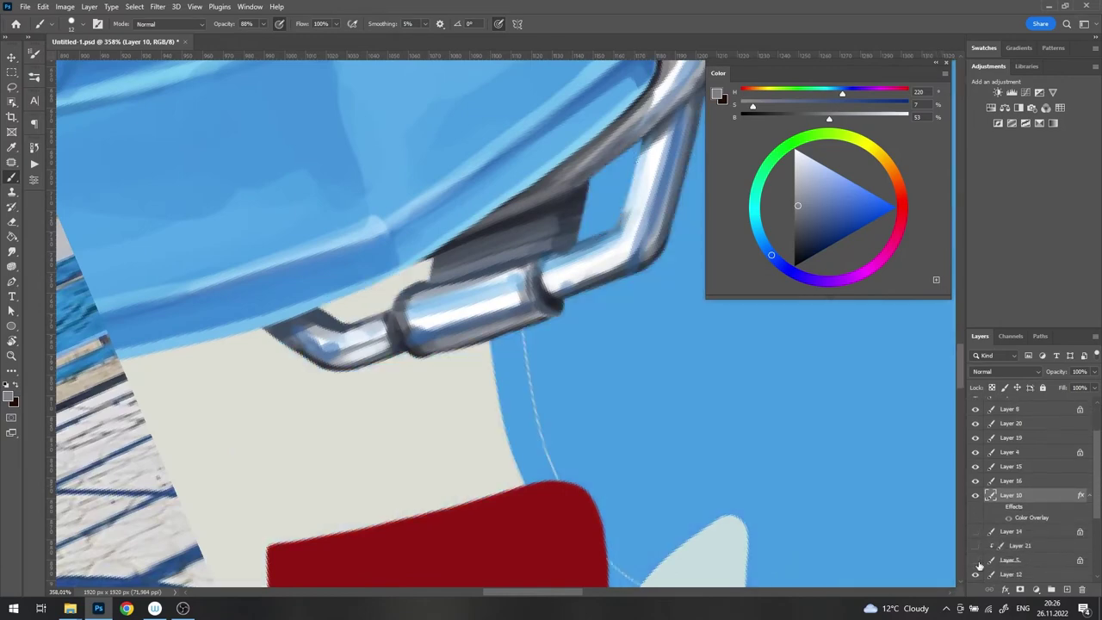
Step: Erase the rack's stray lower edge inside a polygonal lasso selection, then deselect
key(e)
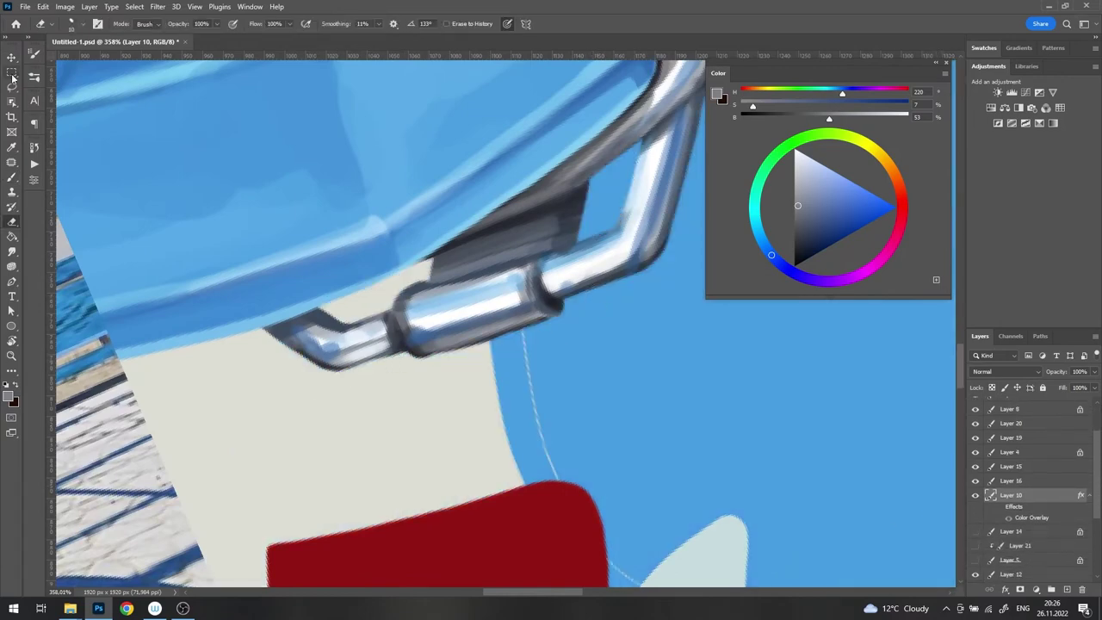
right_click(12, 85)
click(60, 98)
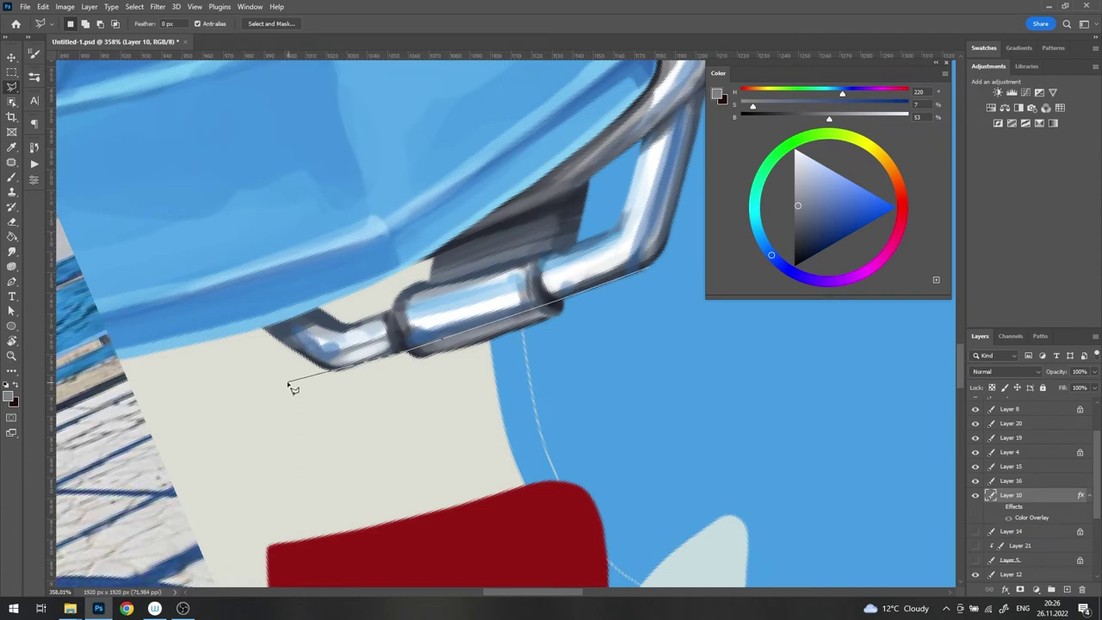
double_click(655, 293)
key(e)
drag(402, 358, 362, 366)
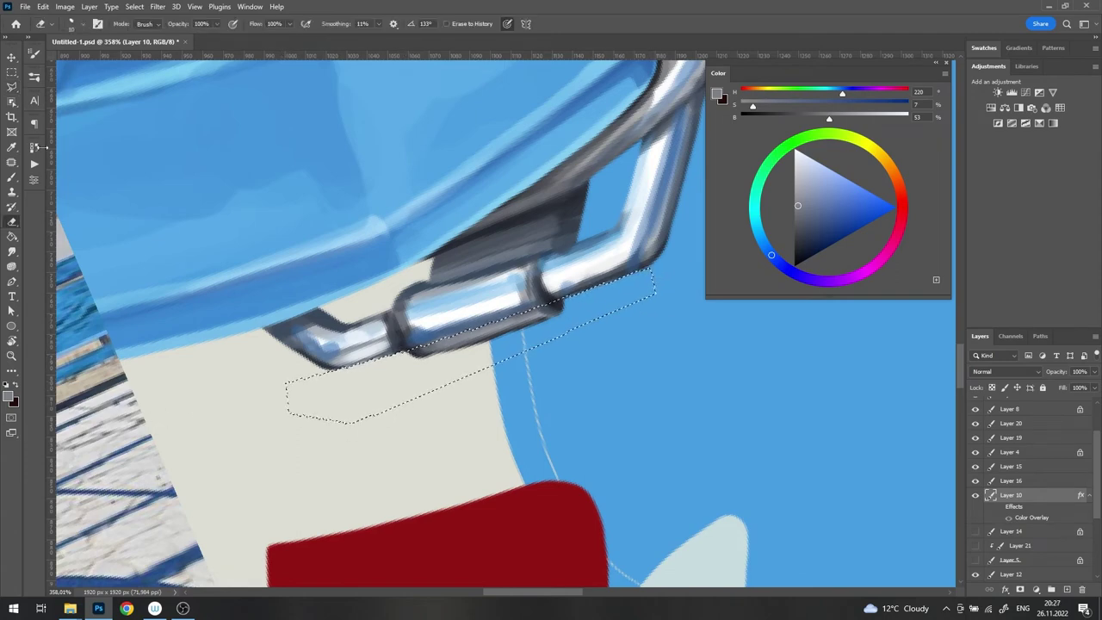
key(ctrl+d)
key(b)
scroll(251, 389, up, 2)
Step: Paint dark blue edges and light chrome strokes along the rack bracket
drag(252, 389, 217, 402)
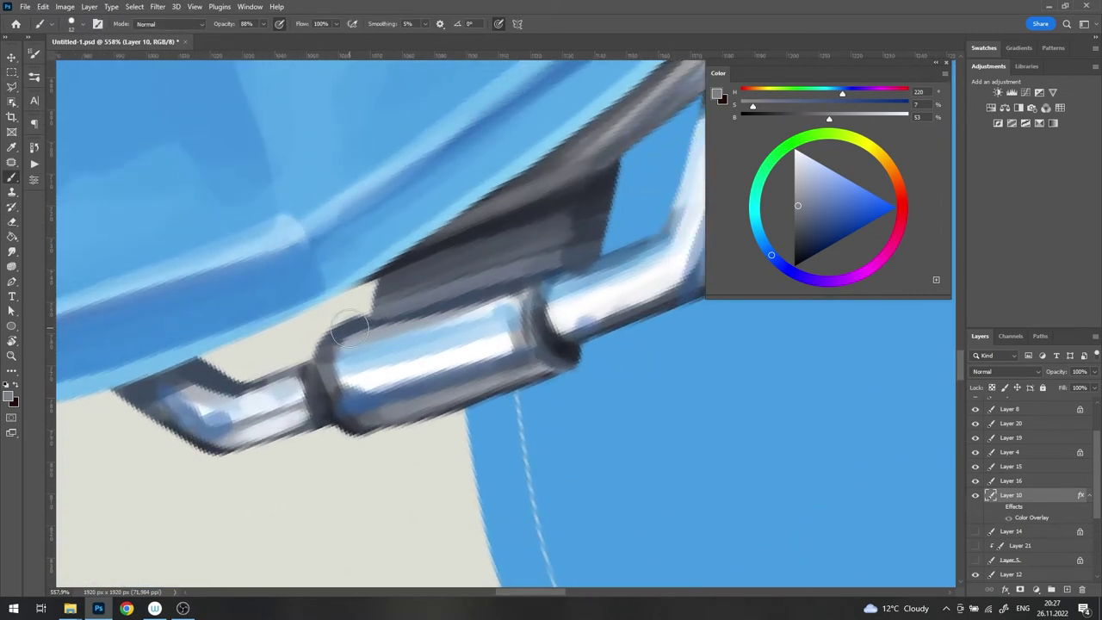
right_click(362, 320)
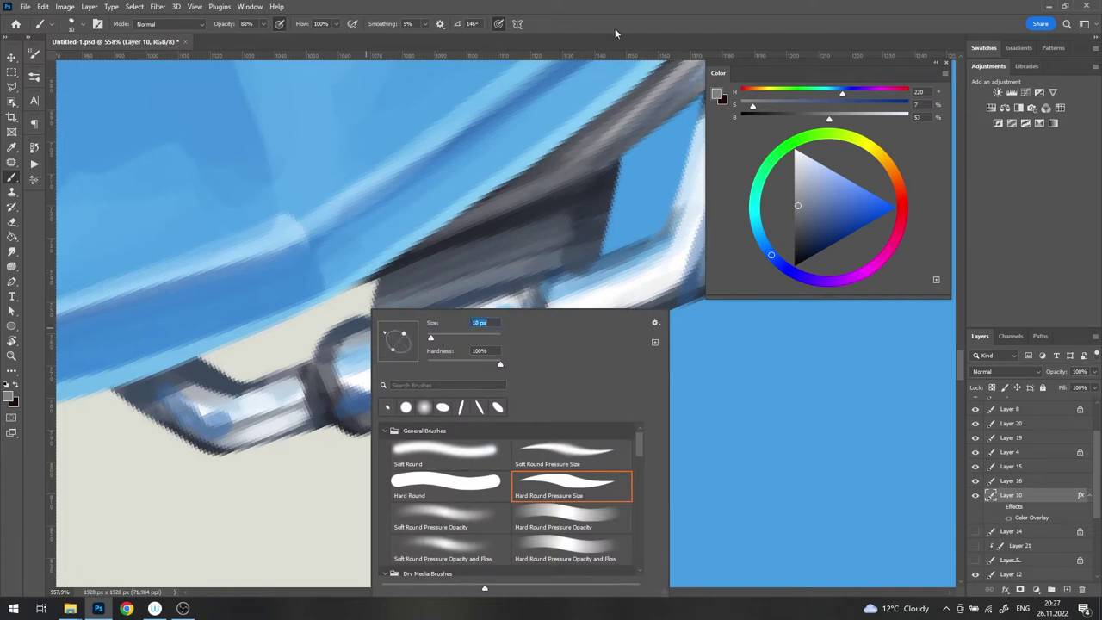
key(Escape)
alt+click(357, 323)
drag(353, 328, 551, 275)
alt+click(555, 338)
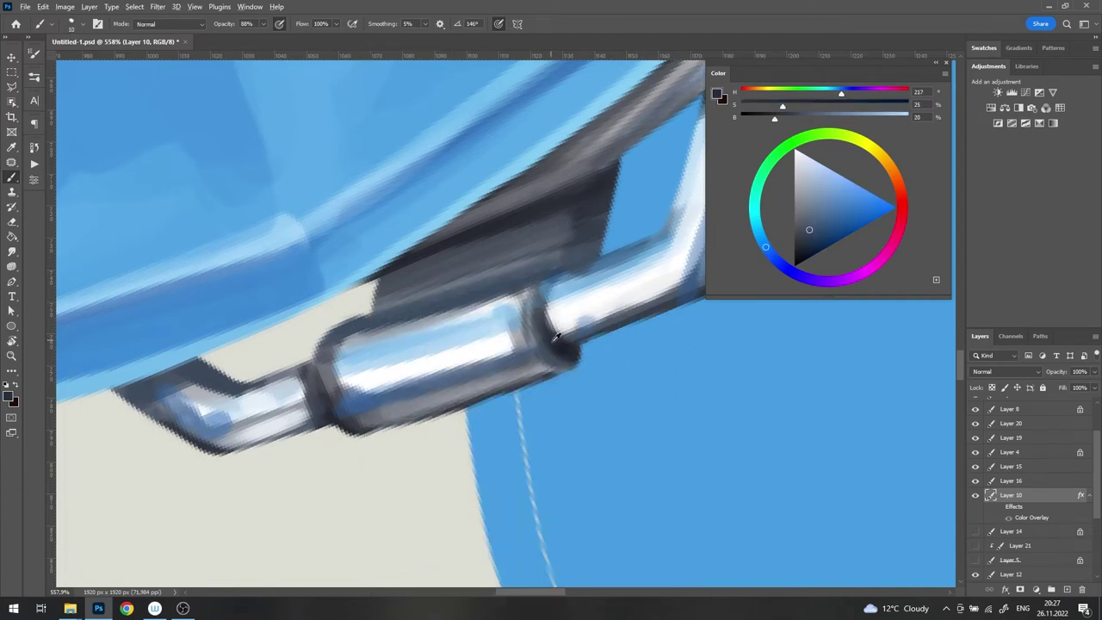
mouse_move(556, 337)
mouse_down()
mouse_move(554, 267)
mouse_move(497, 269)
mouse_up()
alt+click(598, 253)
drag(598, 253, 622, 243)
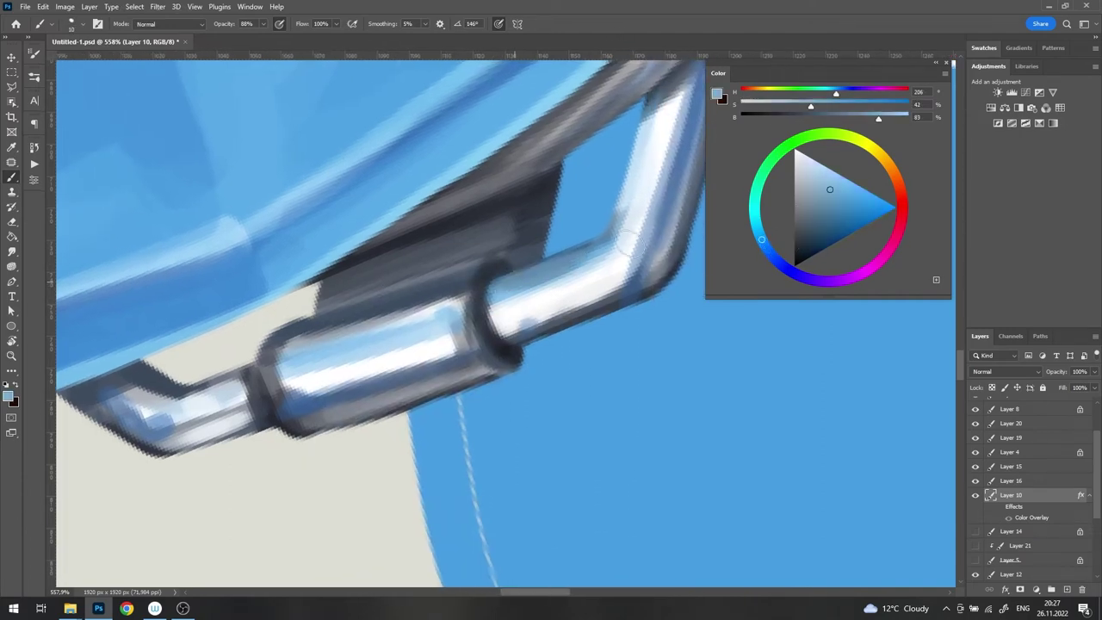
Step: Set the brush to 100% opacity and sample grey-blues from the rack
alt+click(239, 374)
alt+click(164, 381)
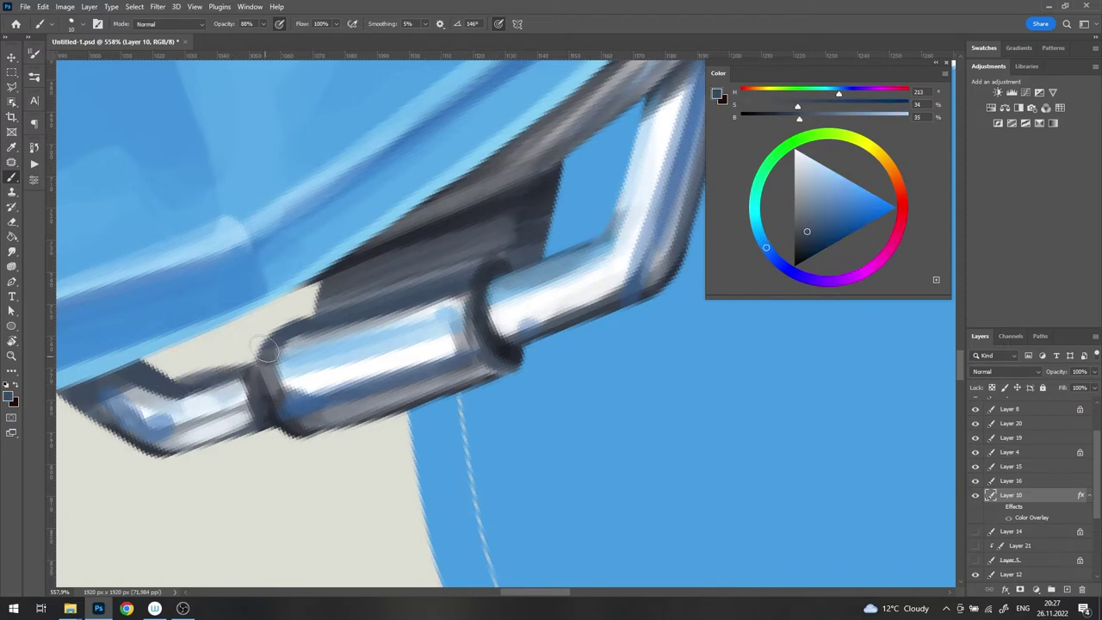
drag(267, 39, 274, 39)
right_click(233, 366)
key(Escape)
right_click(263, 336)
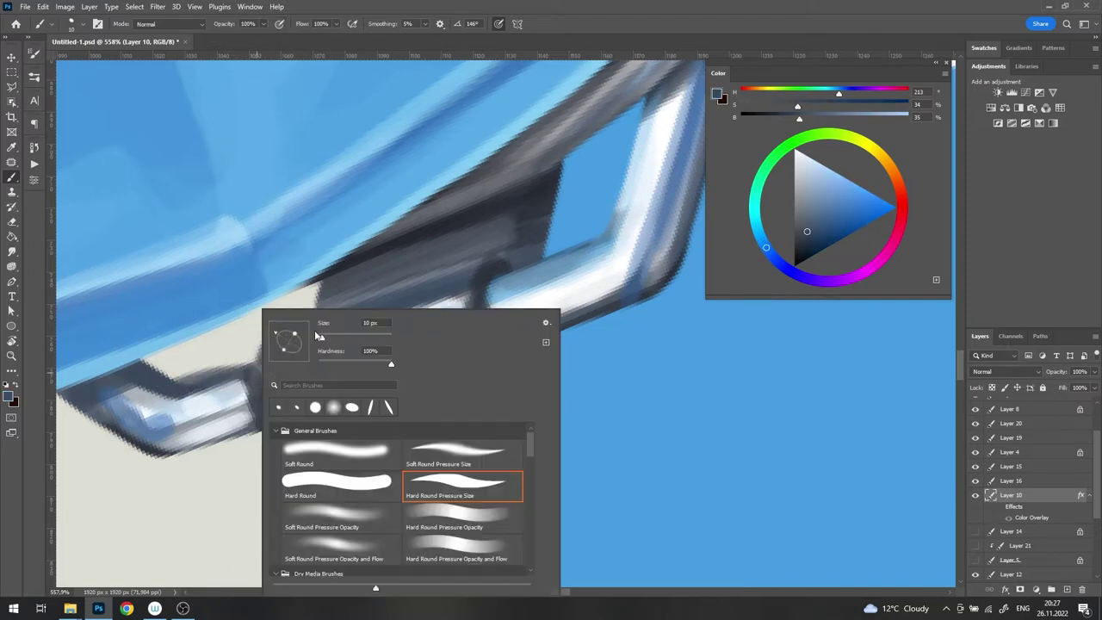
key(Escape)
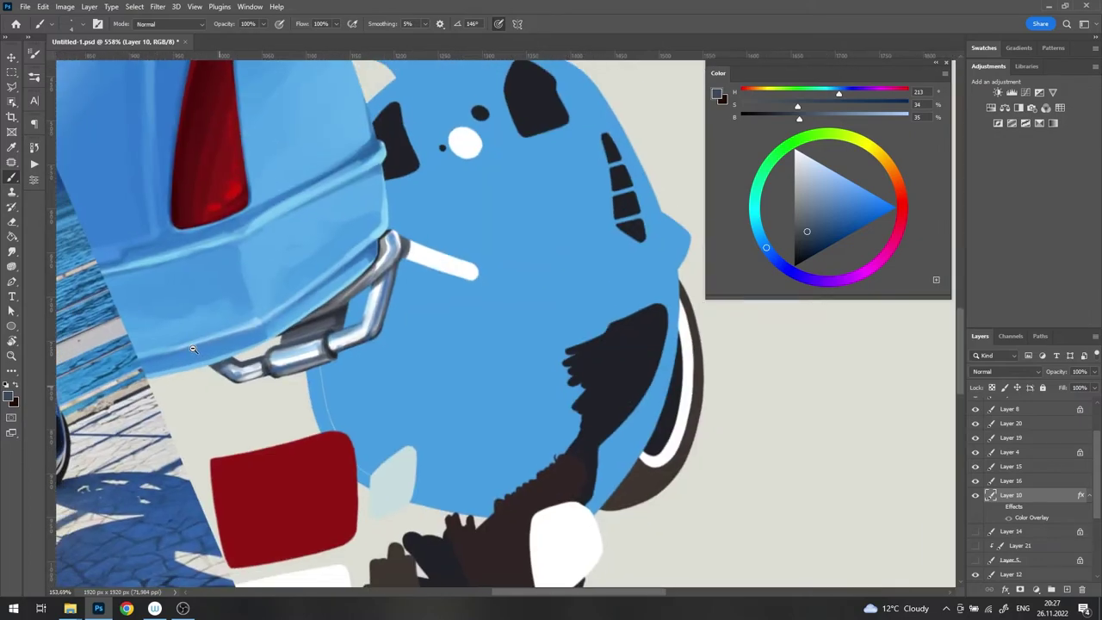
drag(272, 348, 284, 368)
alt+click(385, 367)
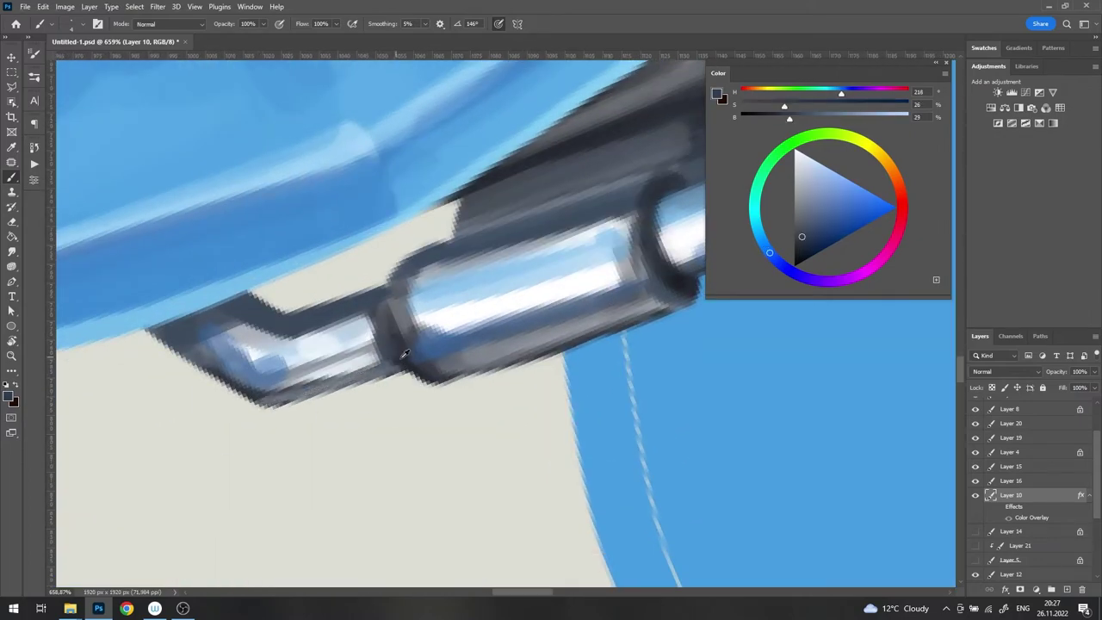
drag(327, 336, 270, 323)
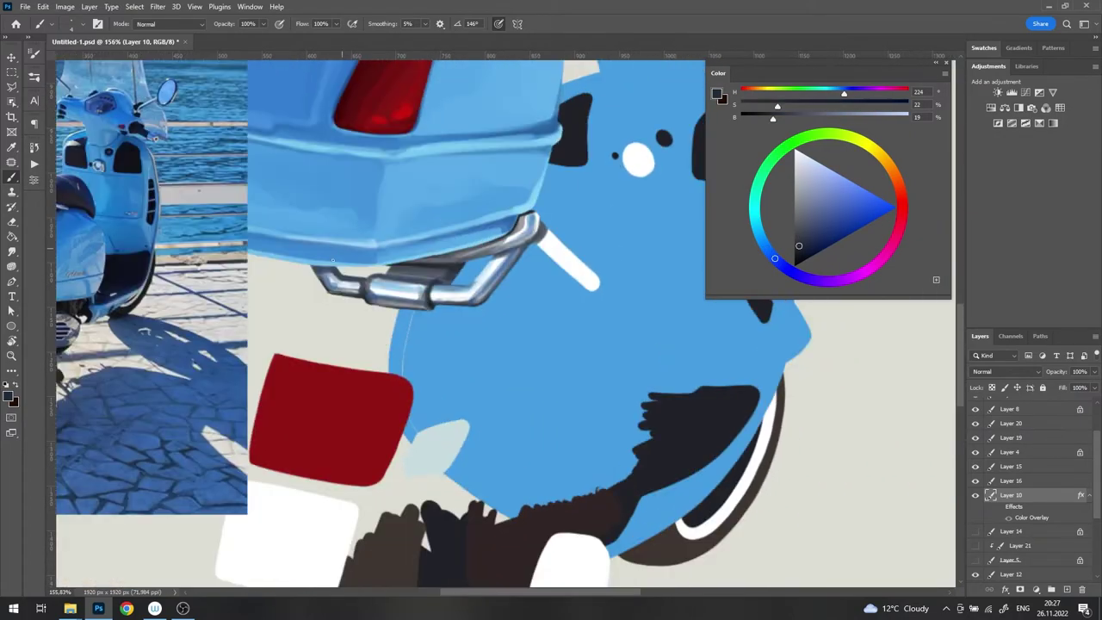
Step: Paint dark grey-blue strokes along the exhaust pipe
key(e)
key(b)
alt+click(323, 338)
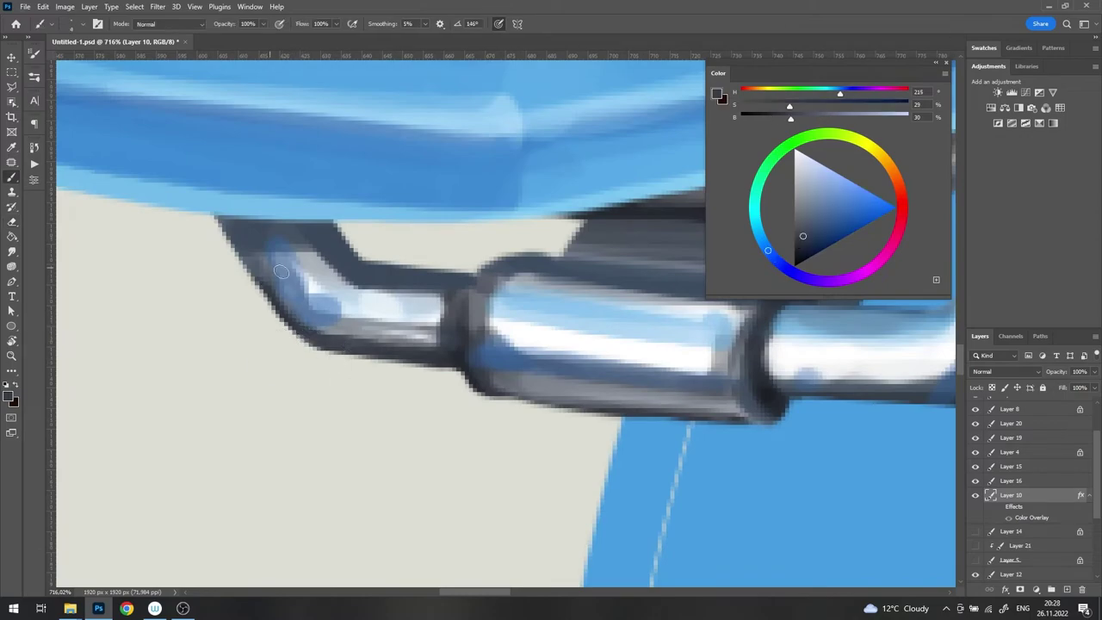
scroll(437, 305, down, 2)
drag(470, 360, 622, 315)
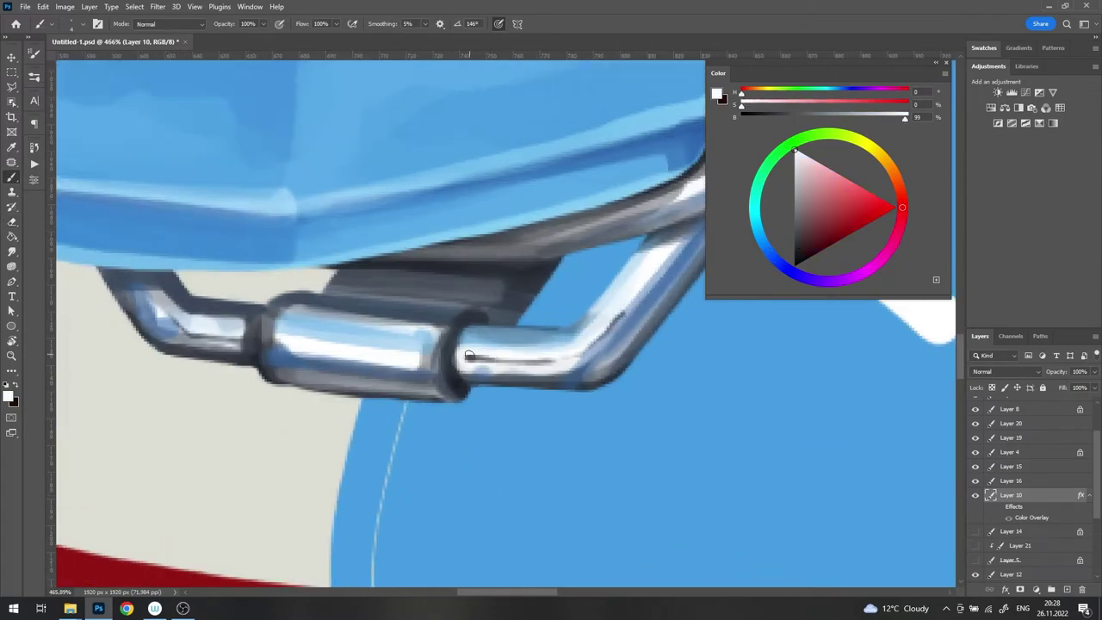
alt+click(483, 354)
drag(482, 354, 581, 353)
Step: Add a white highlight along the length of the exhaust pipe
scroll(505, 344, down, 5)
scroll(505, 345, up, 6)
alt+click(504, 344)
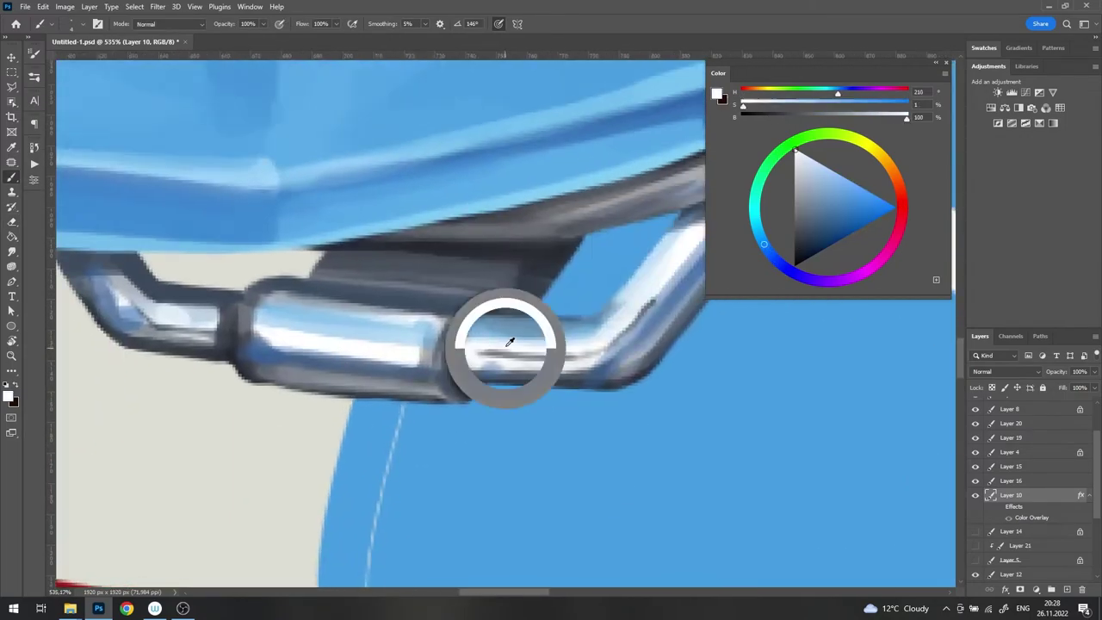
mouse_move(479, 354)
mouse_down()
mouse_move(572, 350)
mouse_move(659, 289)
mouse_up()
Step: Rotate the canvas and sample blue-grey and near-white tones from the rack and pipe
key(r)
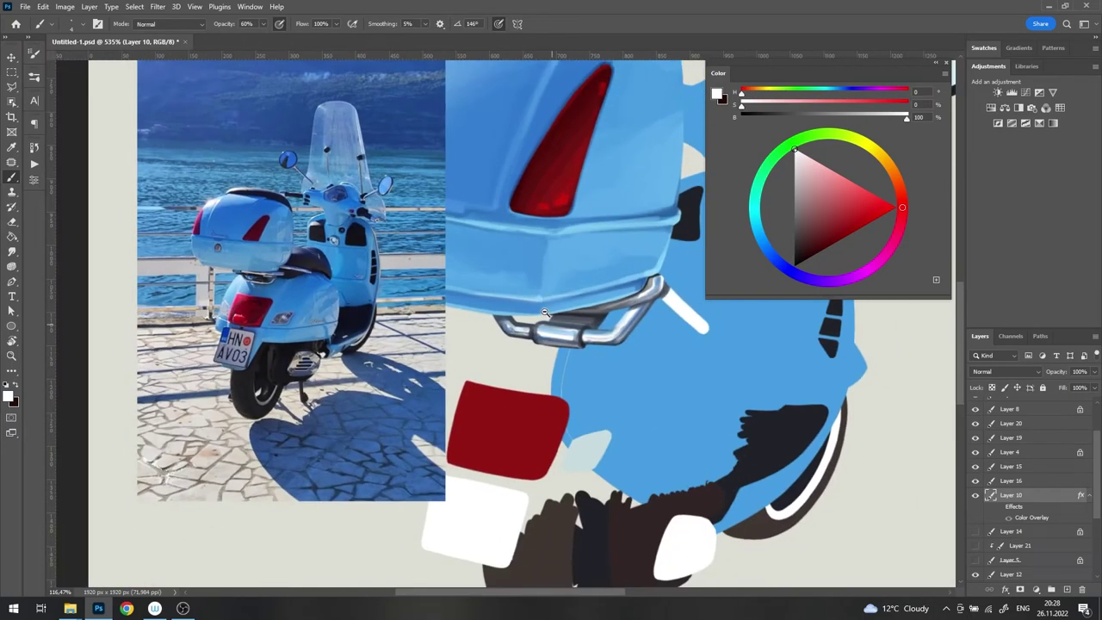
drag(535, 213, 376, 356)
key(b)
alt+click(492, 284)
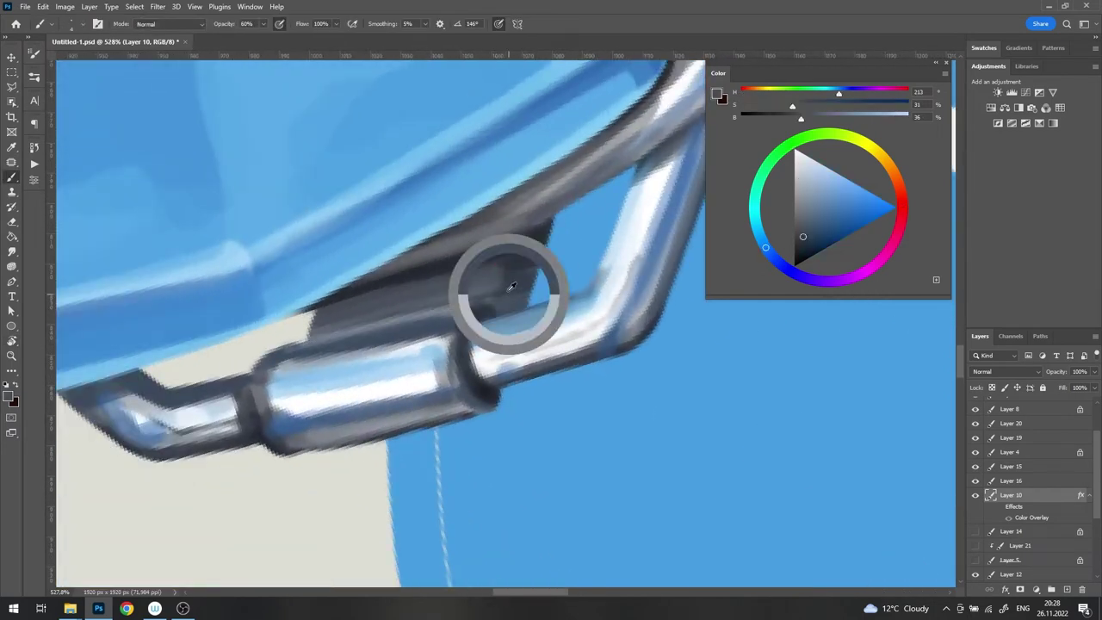
alt+click(472, 360)
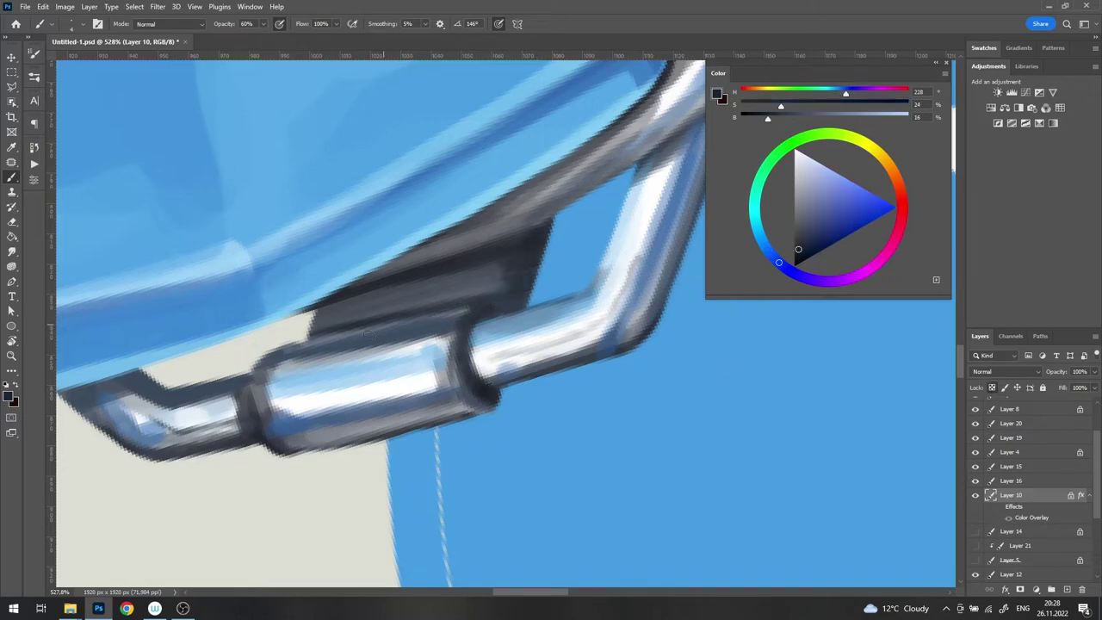
alt+click(346, 356)
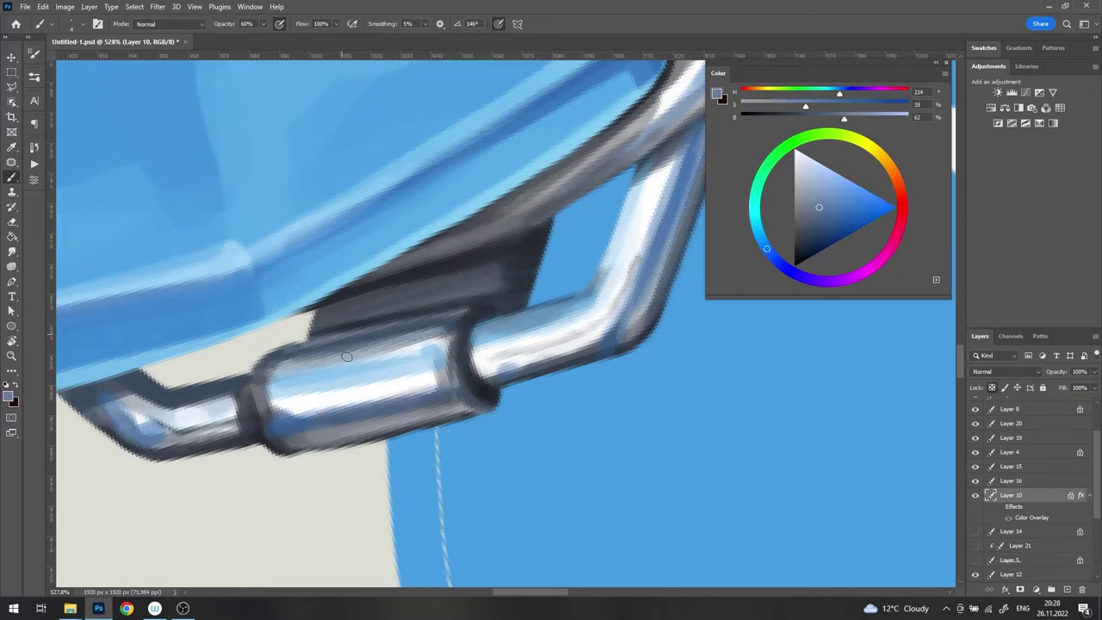
alt+click(403, 349)
scroll(430, 325, down, 10)
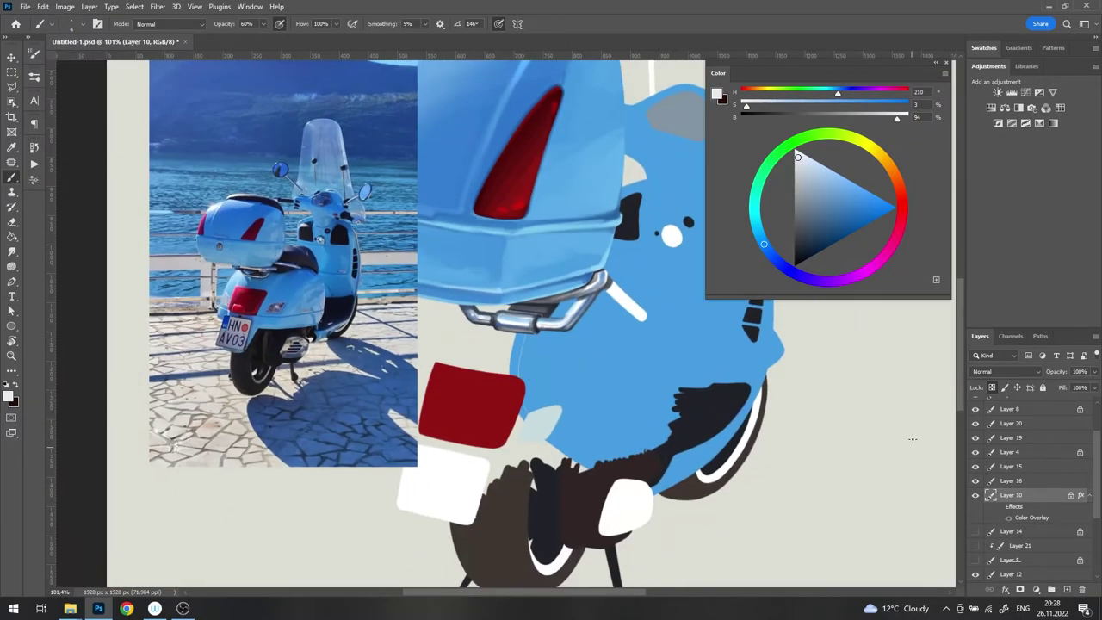
scroll(591, 301, up, 8)
alt+click(650, 273)
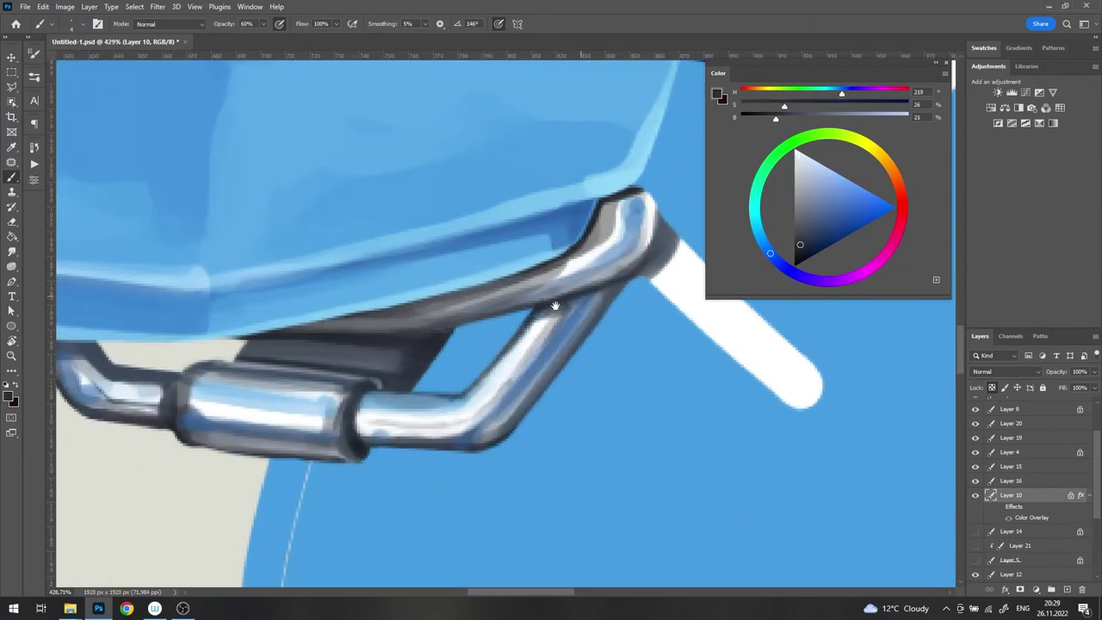
Step: Paint grey over the flat white rod at the rack's upper bend
alt+click(457, 335)
mouse_move(556, 305)
mouse_down()
mouse_move(456, 336)
mouse_move(503, 313)
mouse_up()
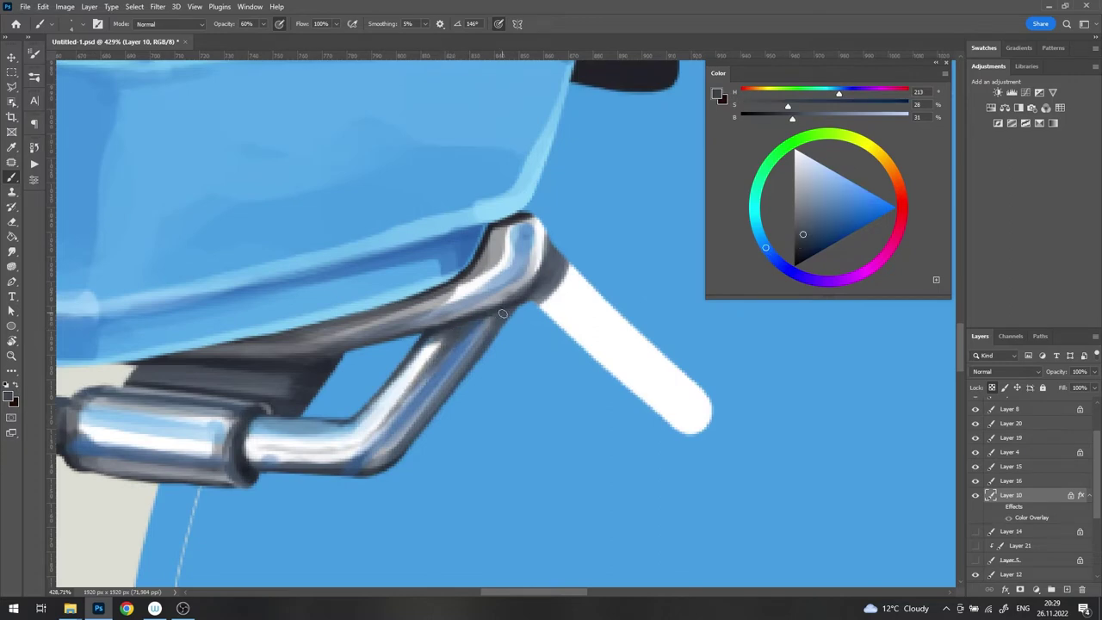
alt+click(513, 308)
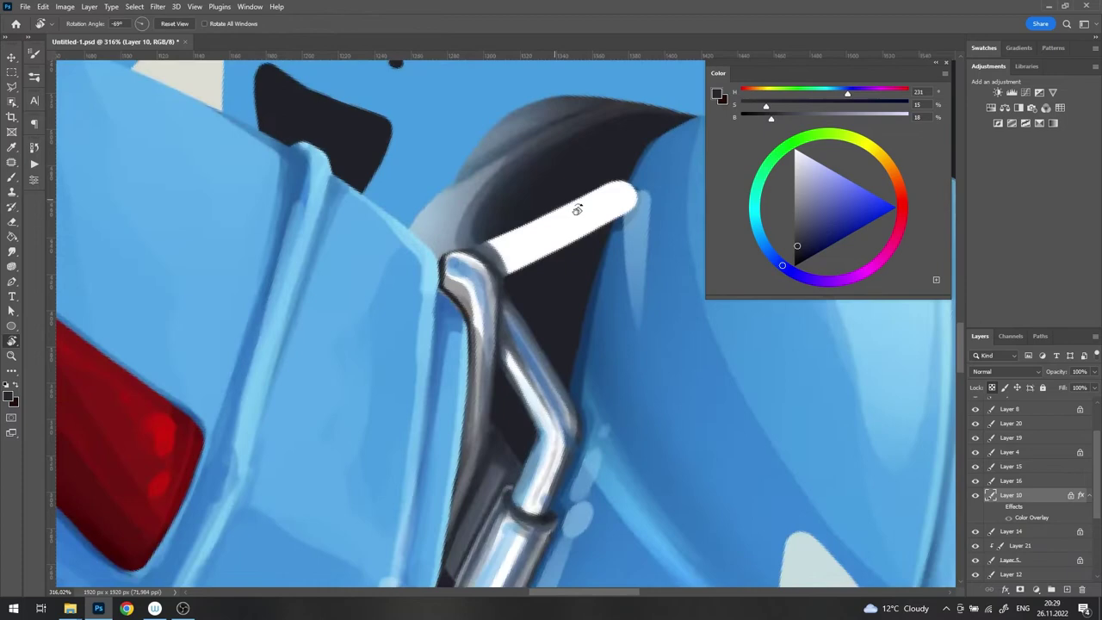
drag(517, 345, 409, 331)
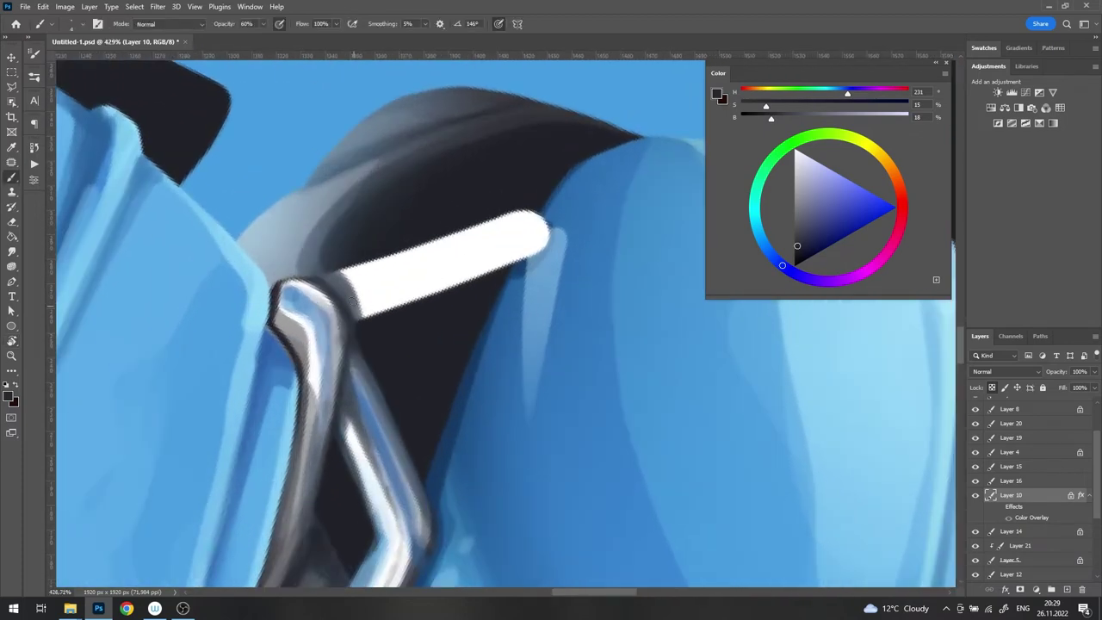
alt+click(409, 331)
right_click(409, 330)
click(409, 331)
drag(362, 297, 543, 228)
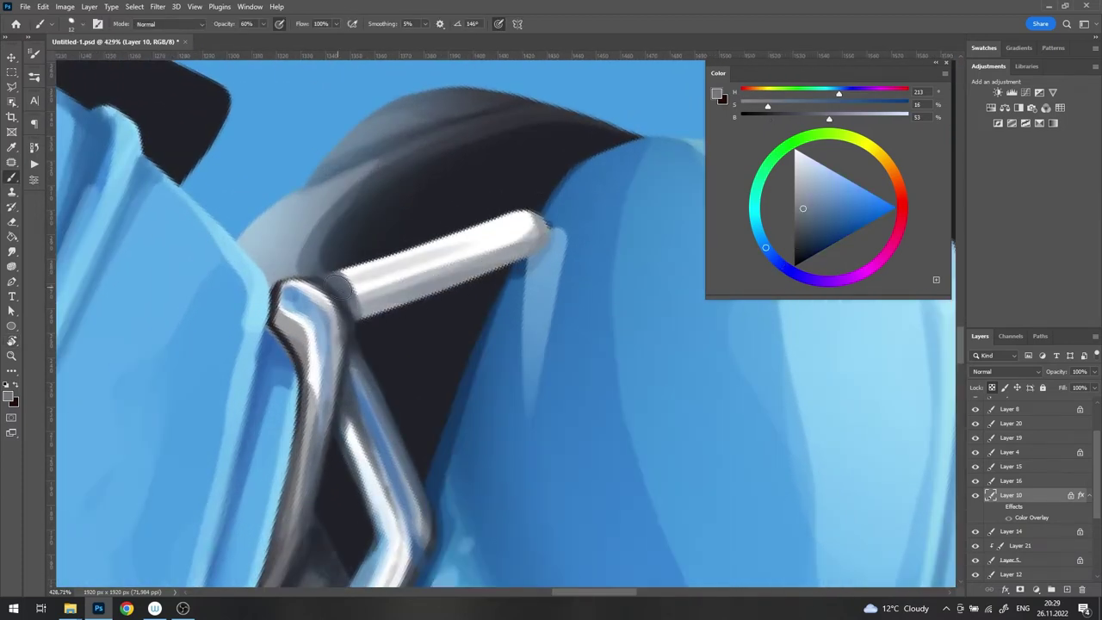
Step: Raise brush opacity to 88% and add grey and dark grey-blue shading along the rod
alt+click(366, 390)
mouse_move(353, 297)
mouse_down()
mouse_move(500, 246)
mouse_move(375, 310)
mouse_up()
right_click(455, 251)
key(Return)
key(8)
key(8)
alt+click(497, 244)
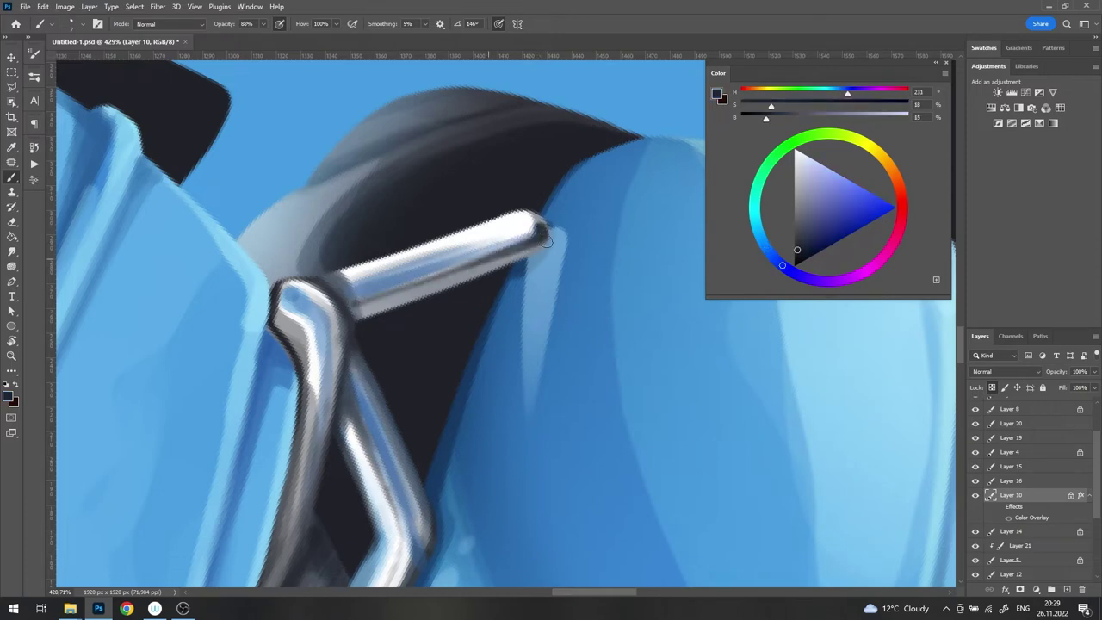
alt+click(545, 226)
alt+click(387, 295)
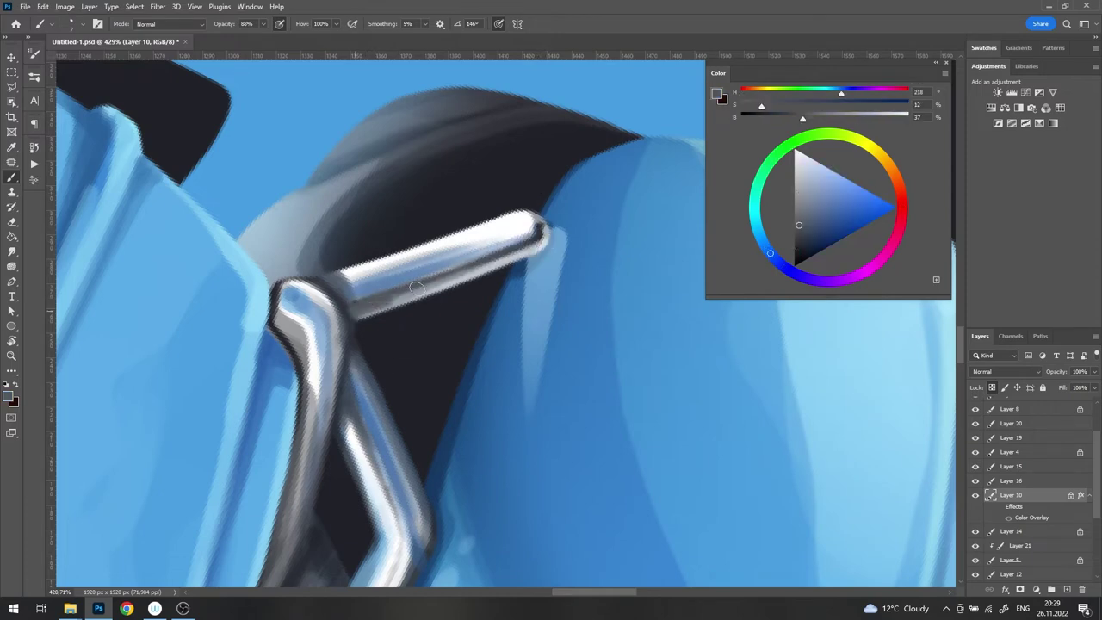
mouse_move(362, 305)
mouse_down()
mouse_move(517, 250)
mouse_move(353, 275)
mouse_up()
Step: Add a light-blue reflection to the chrome rod
scroll(387, 296, down, 5)
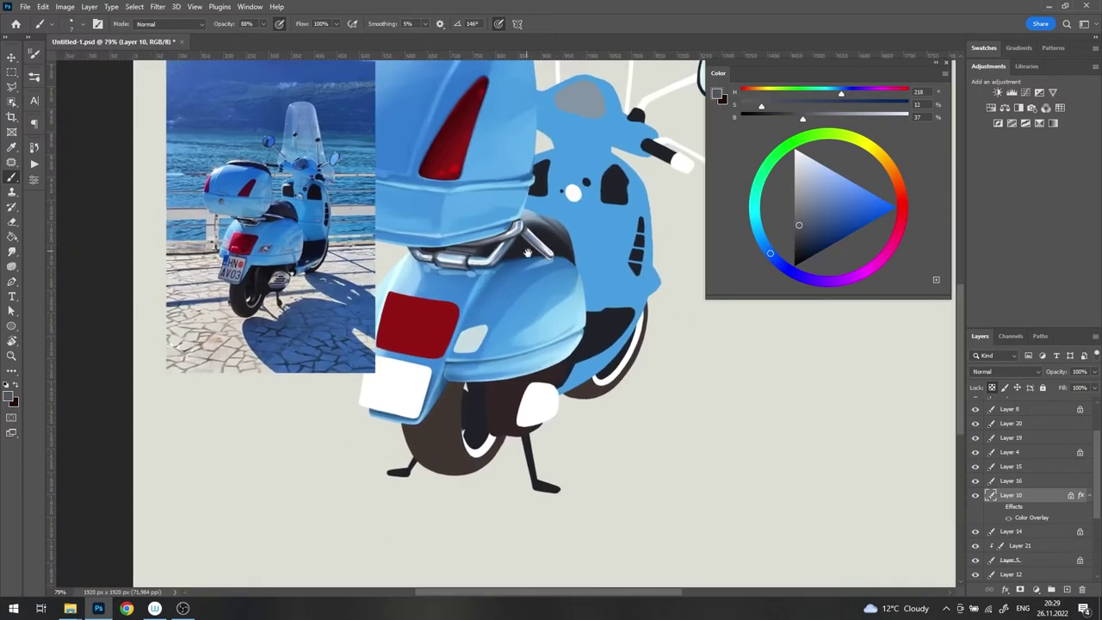
scroll(508, 241, up, 3)
scroll(508, 242, up, 2)
alt+click(486, 319)
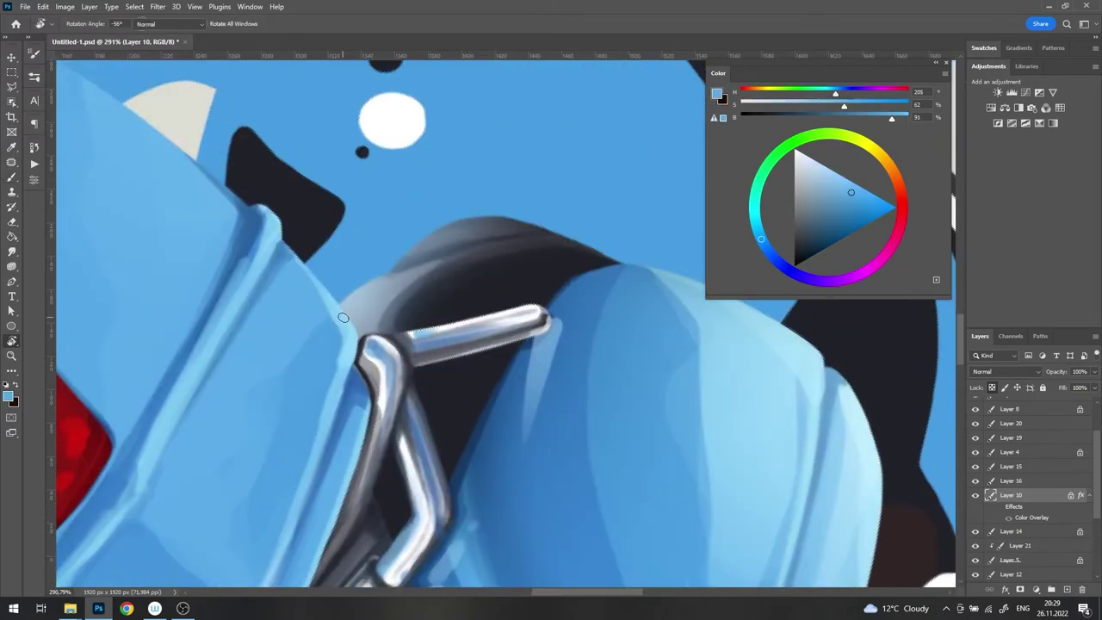
alt+click(483, 318)
alt+click(534, 311)
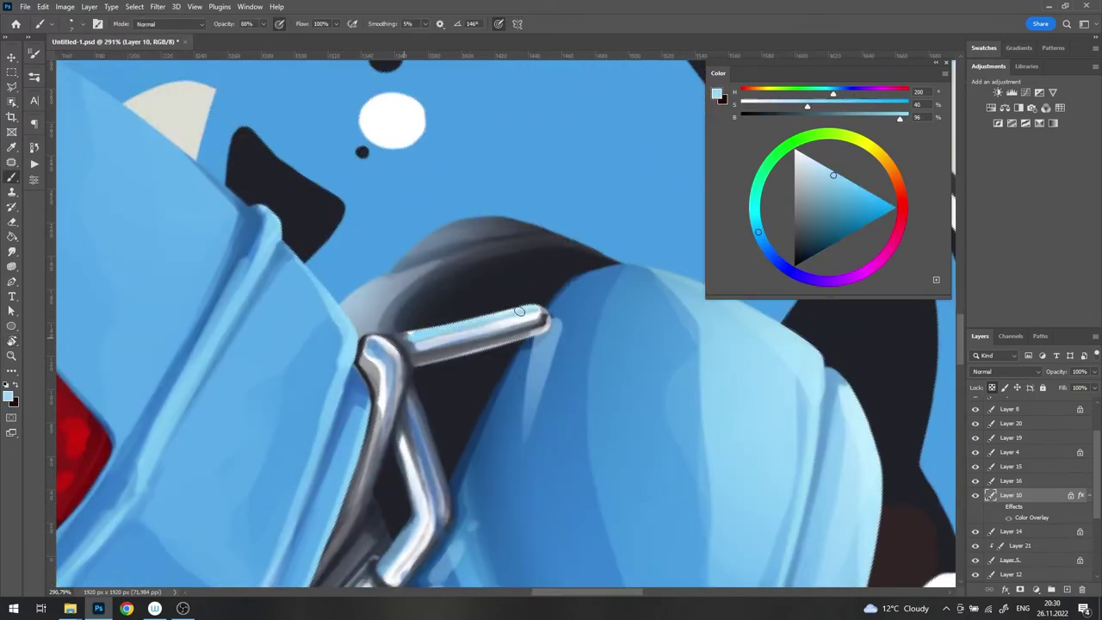
scroll(508, 342, down, 5)
scroll(508, 342, up, 2)
Step: Select the layer holding the lower tail light
key(v)
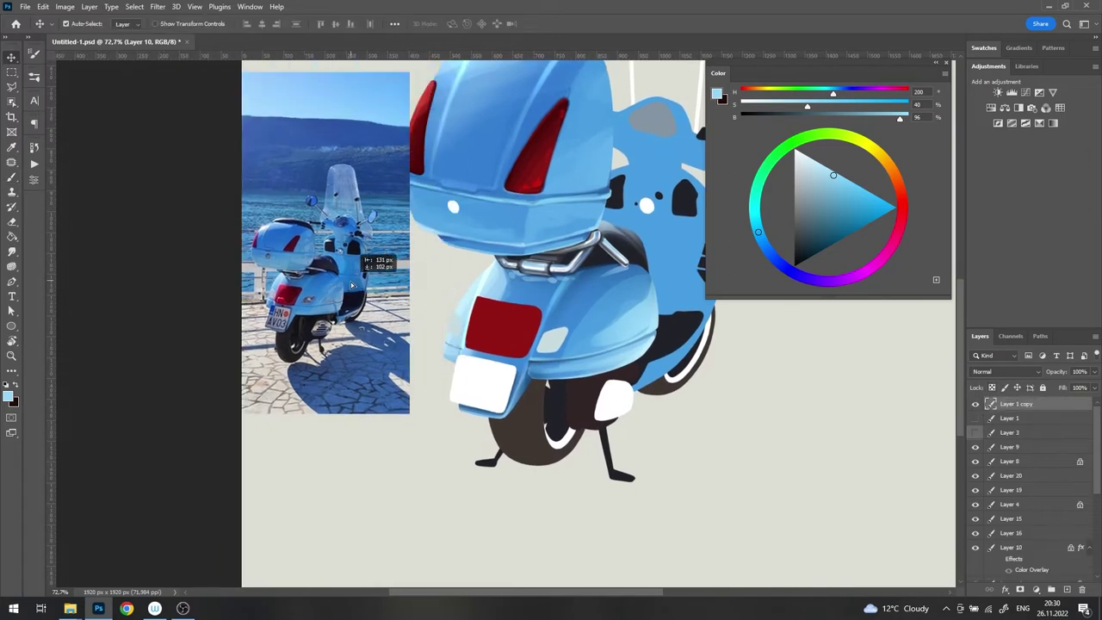
scroll(471, 360, up, 2)
click(471, 360)
Step: Shade the lower-right of the red taillight with a sampled dark red
scroll(471, 360, up, 3)
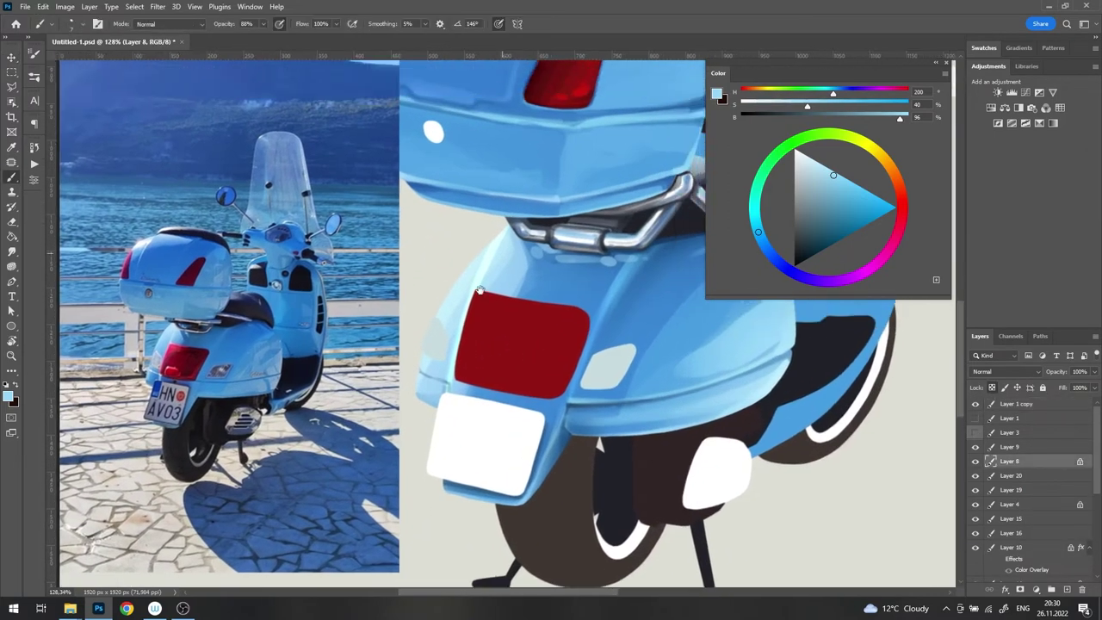
key(b)
alt+click(482, 376)
right_click(482, 375)
key(Escape)
drag(537, 365, 486, 410)
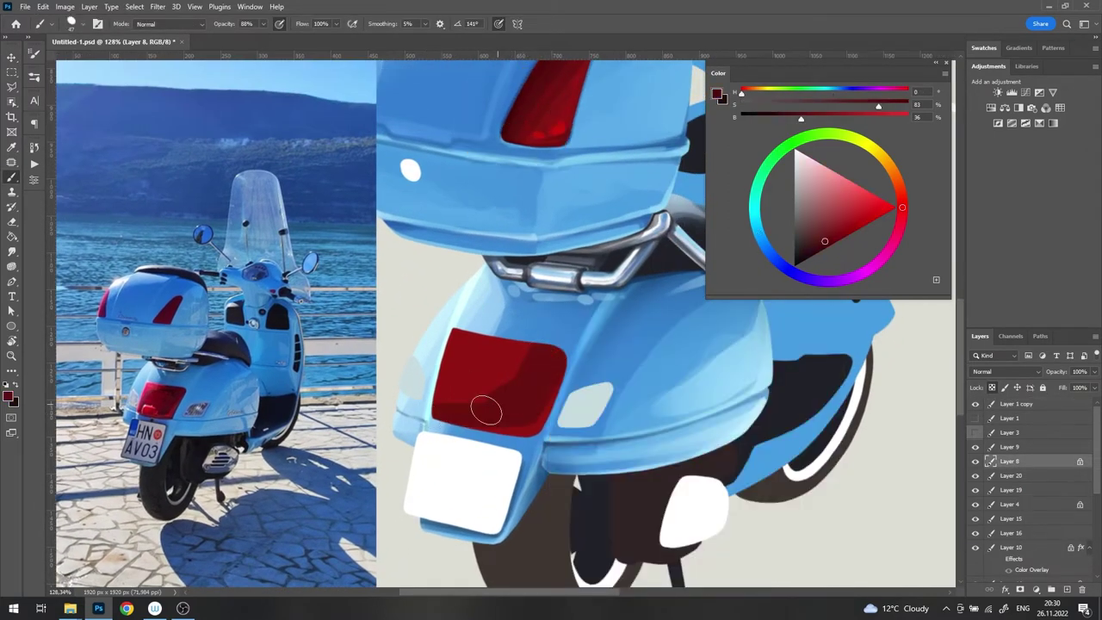
alt+click(480, 429)
alt+click(478, 419)
right_click(555, 327)
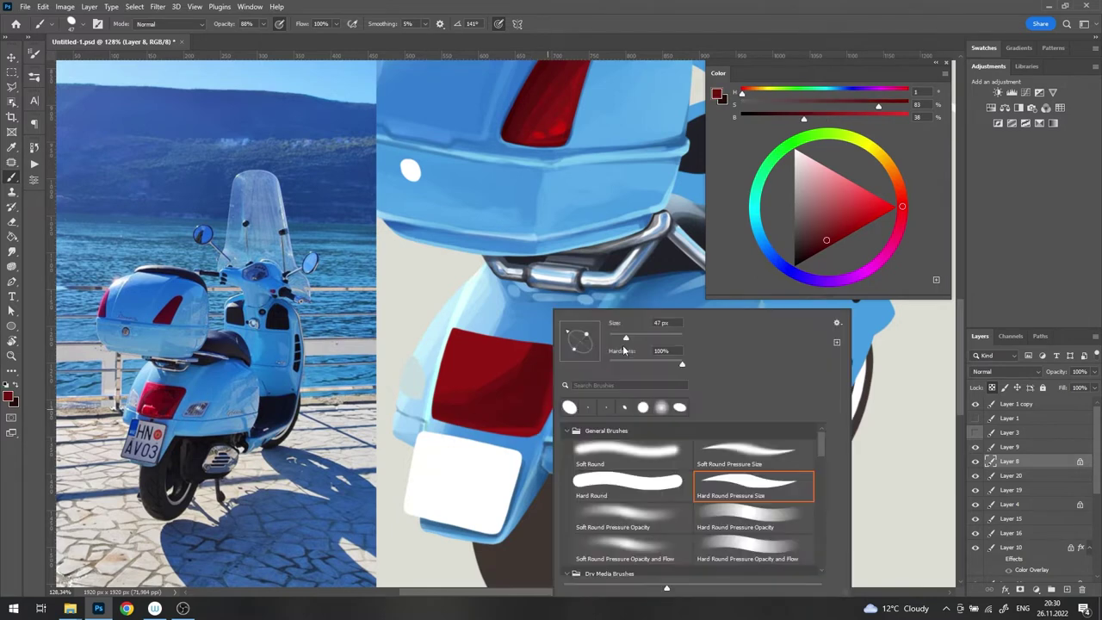
key(Escape)
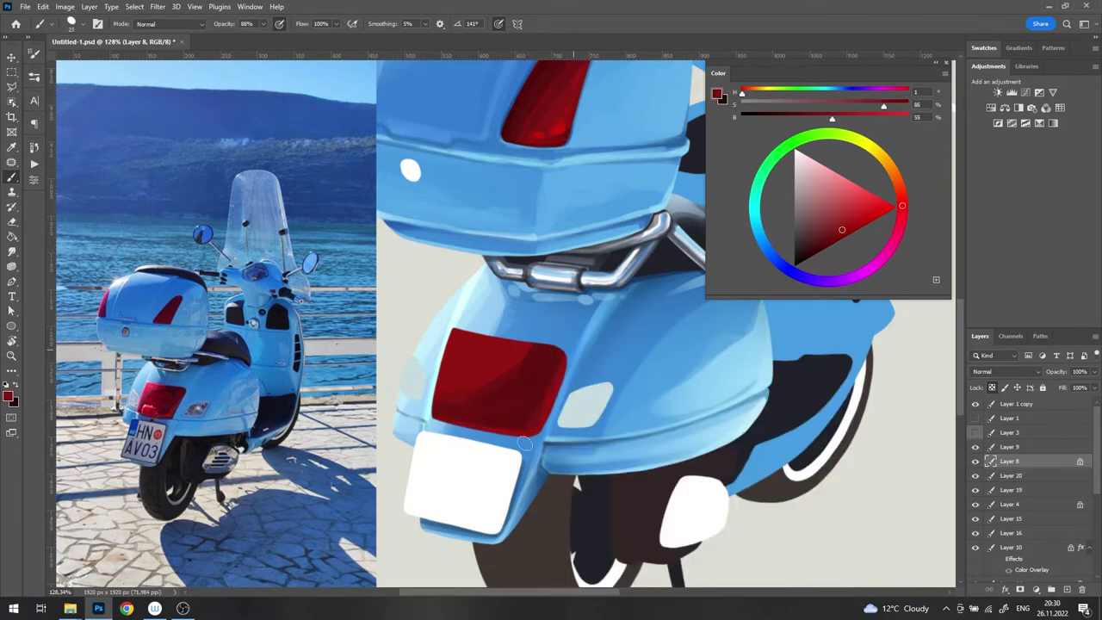
Step: Darken the taillight's upper left, then repaint its top-left in brighter red
alt+click(522, 118)
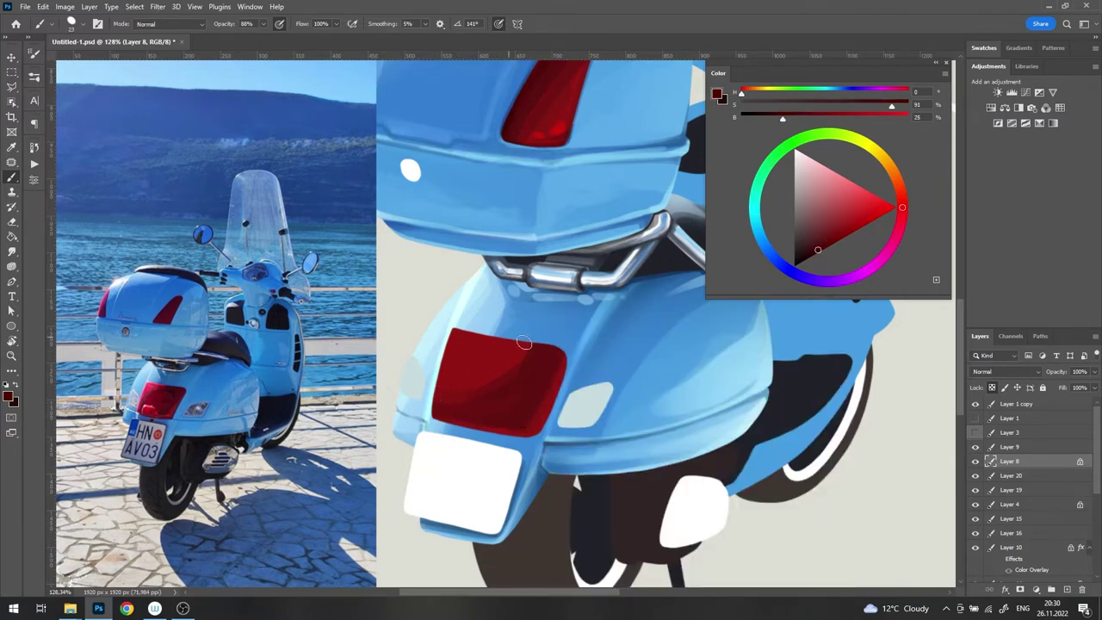
alt+click(507, 360)
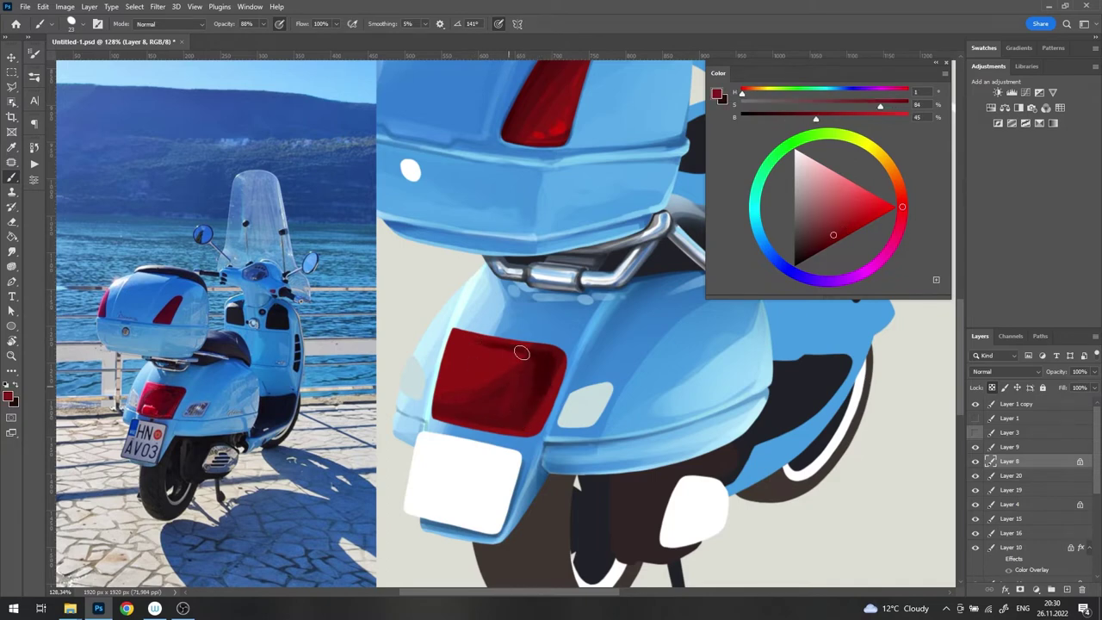
alt+click(555, 362)
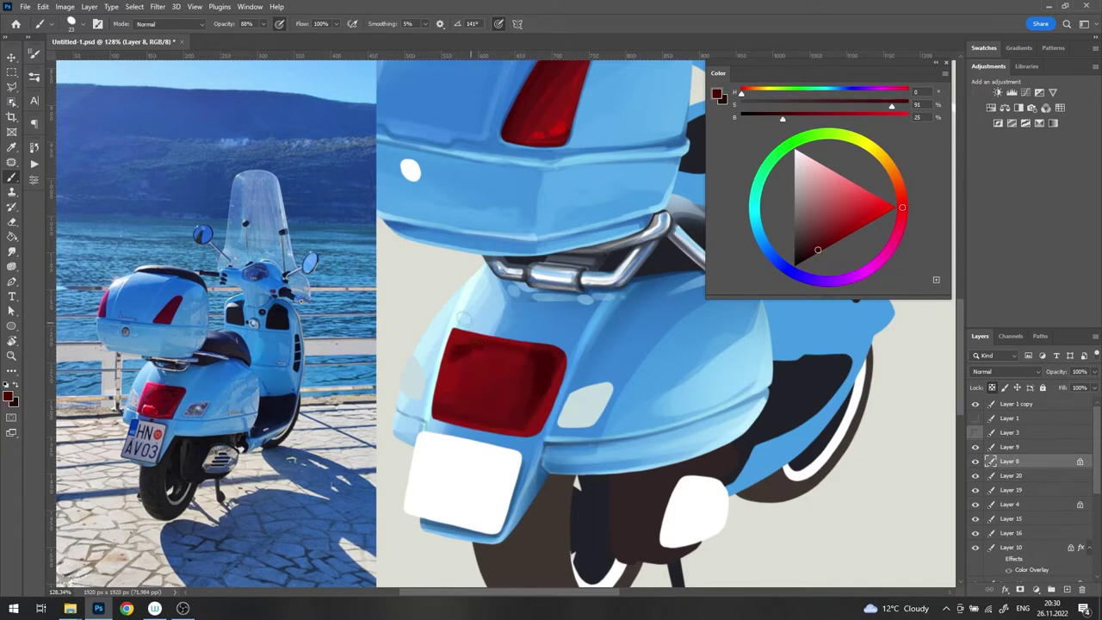
drag(453, 355, 472, 345)
right_click(483, 312)
key(Escape)
drag(424, 380, 508, 343)
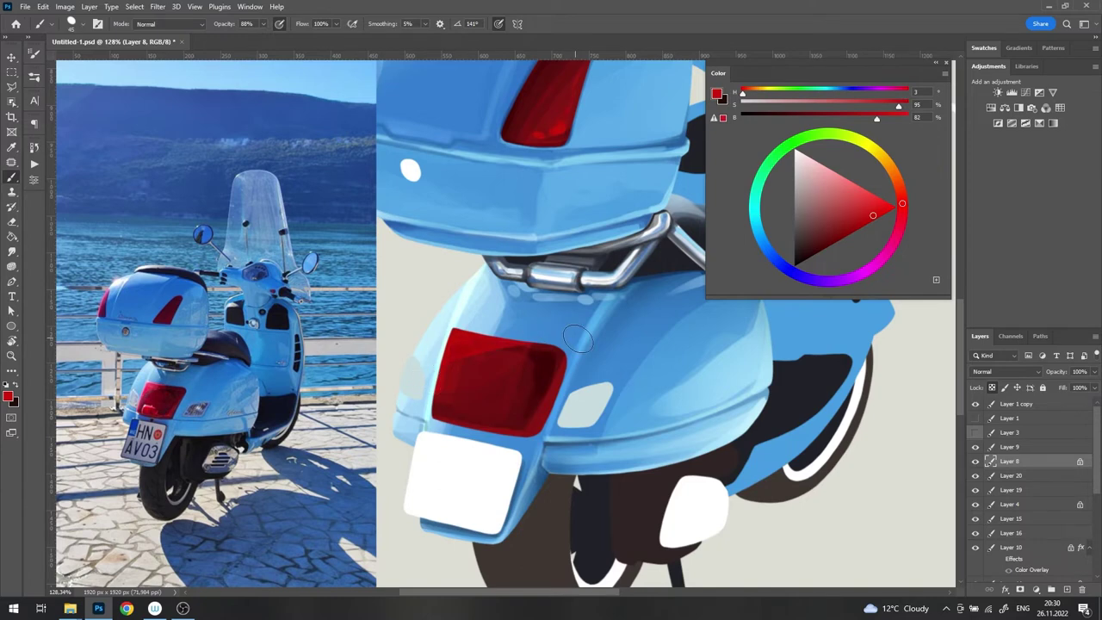
Step: Try a light-pink Screen glow along the taillight's top edge, then undo it
scroll(470, 373, up, 2)
shift+right_click(491, 345)
click(517, 349)
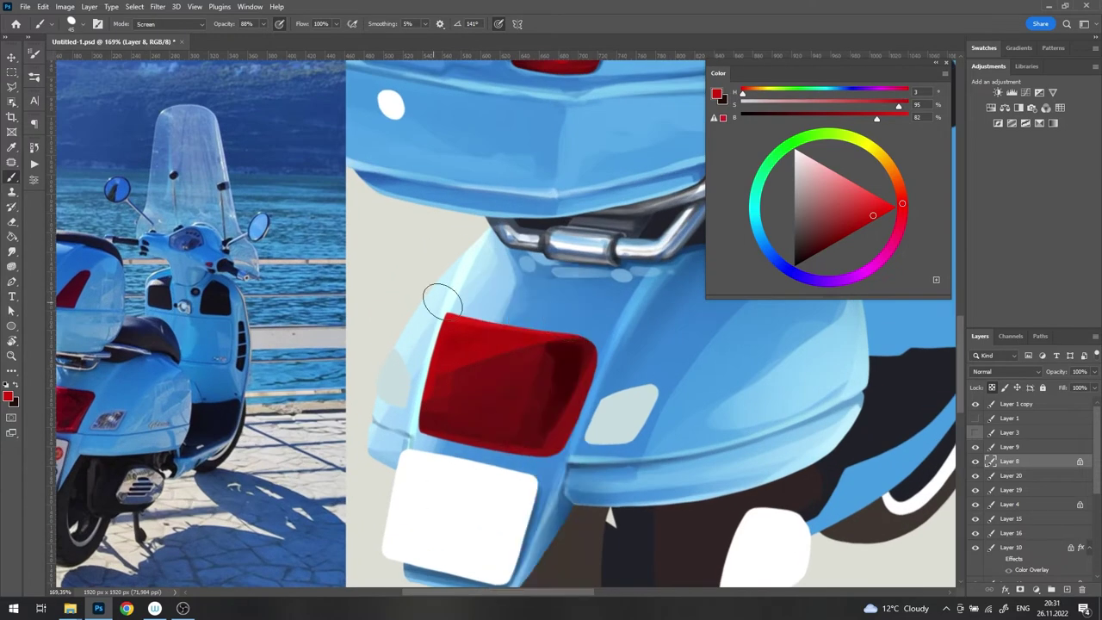
right_click(536, 379)
key(Escape)
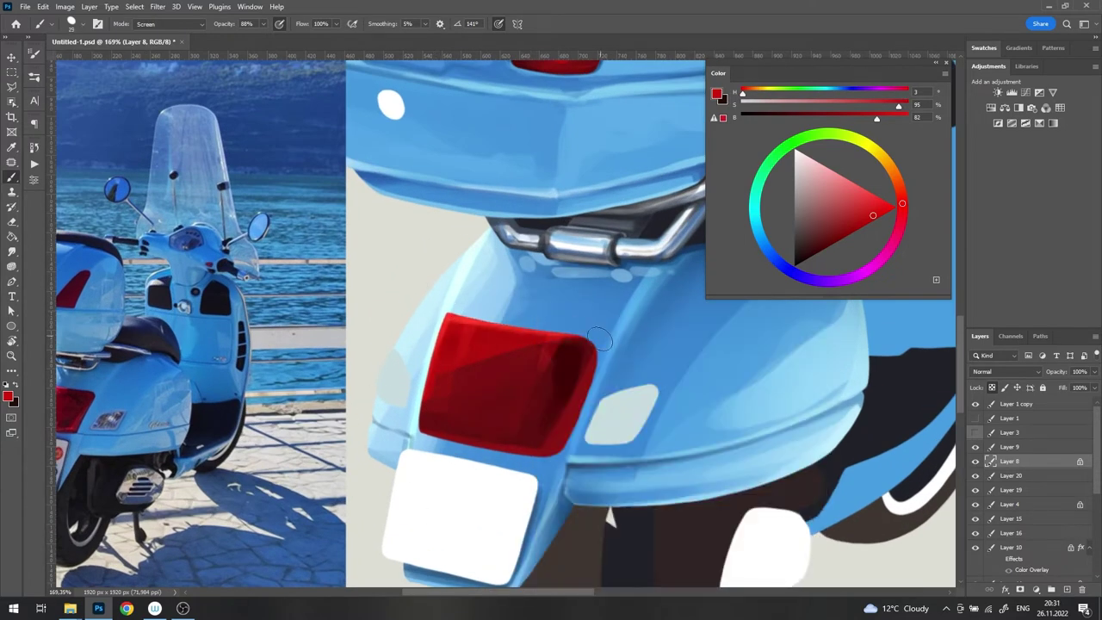
alt+click(476, 319)
scroll(551, 289, down, 2)
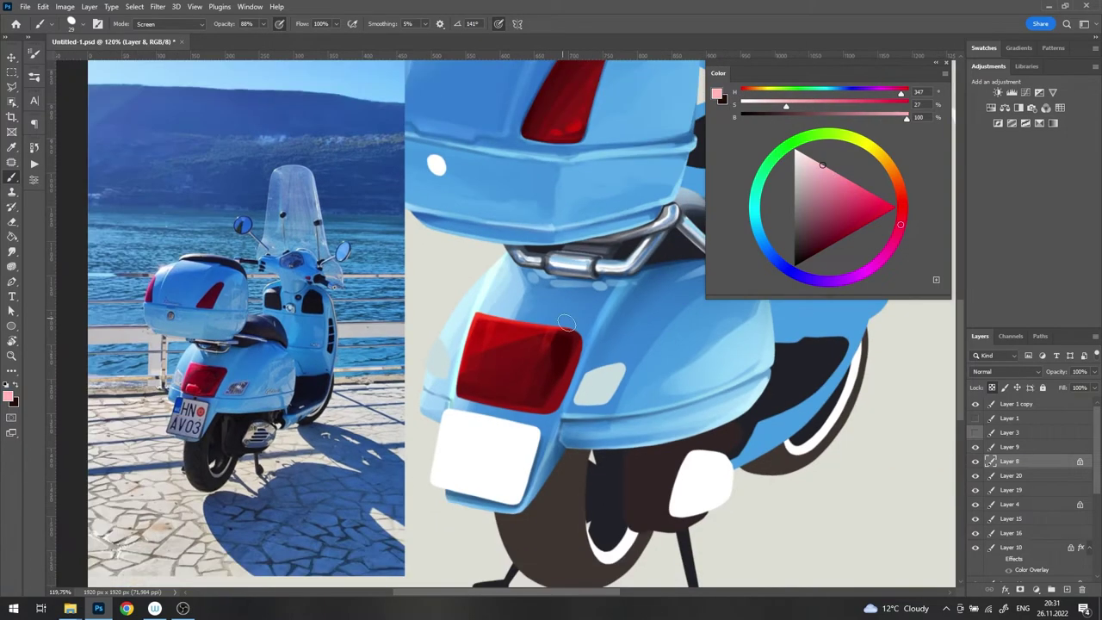
scroll(503, 347, up, 1)
right_click(534, 310)
key(Escape)
drag(585, 328, 470, 323)
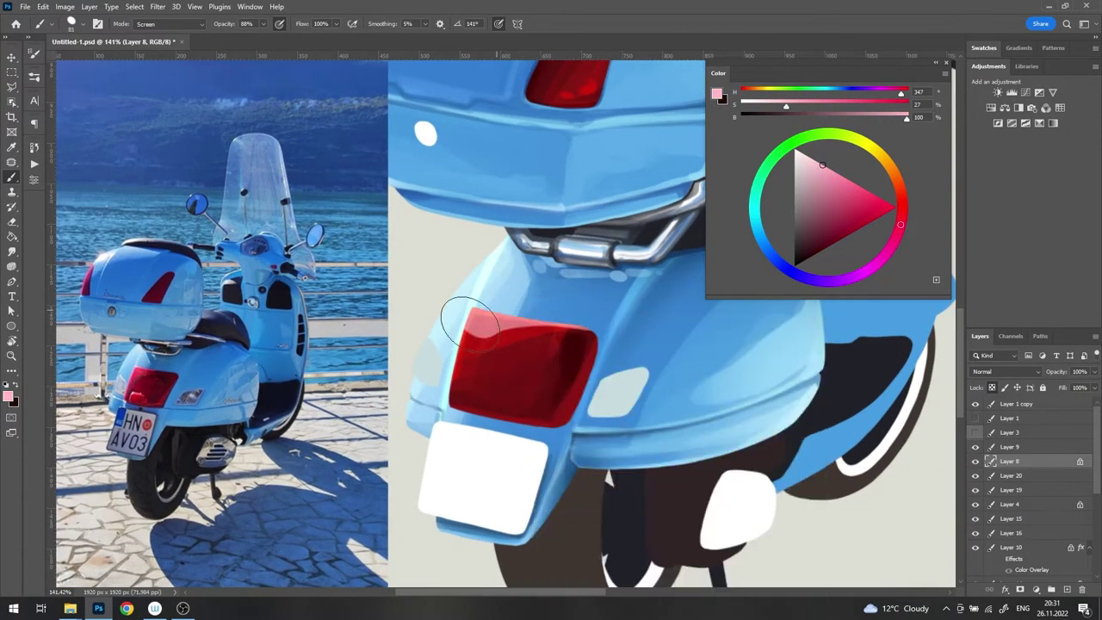
key(ctrl+z)
Step: Set brush opacity to 39%, try Color Dodge, and return blending to Normal
key(3)
key(9)
shift+right_click(520, 264)
click(552, 415)
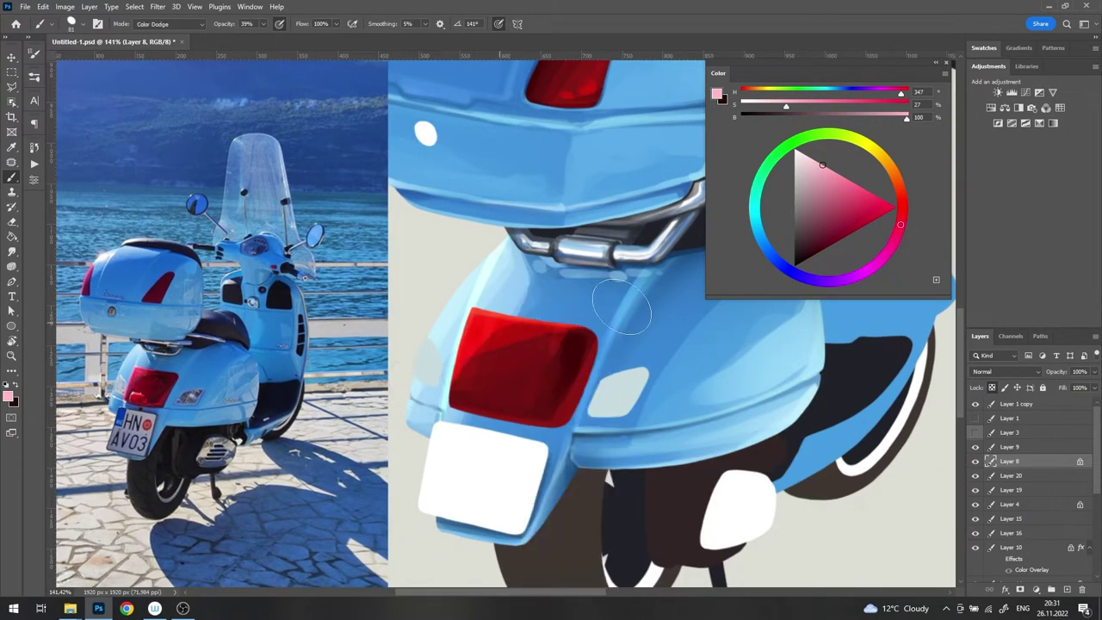
scroll(622, 307, down, 5)
scroll(603, 310, up, 5)
scroll(565, 345, up, 2)
shift+right_click(551, 262)
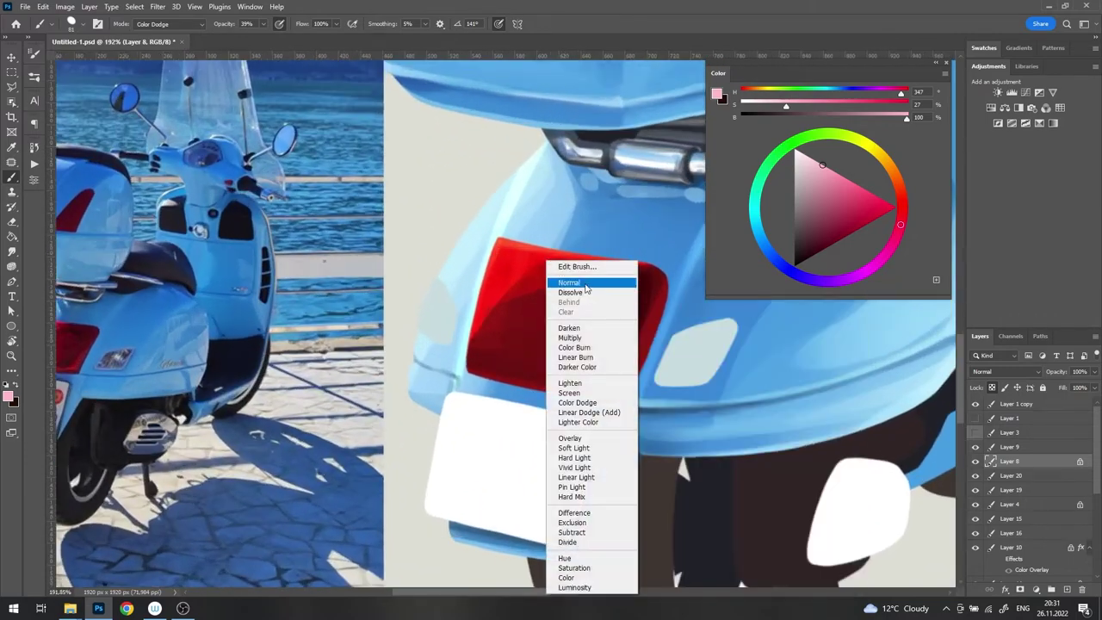
click(586, 283)
right_click(586, 288)
key(Escape)
Step: Center the taillight, set brush opacity to 85%, and sample bright and darker reds
alt+click(551, 344)
drag(516, 353, 615, 370)
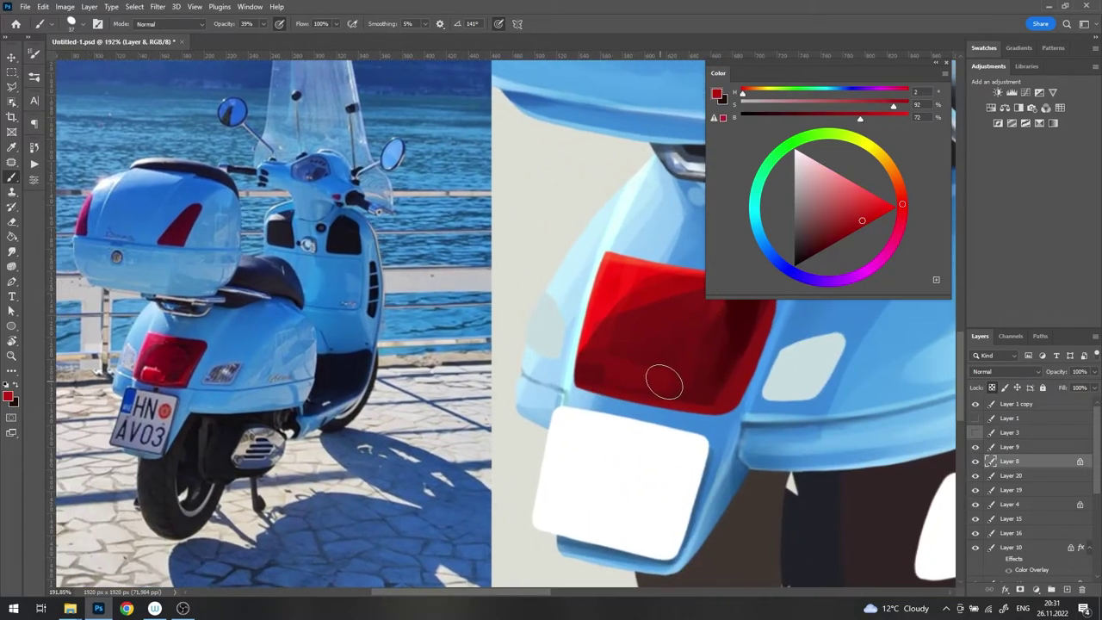
right_click(610, 356)
key(Escape)
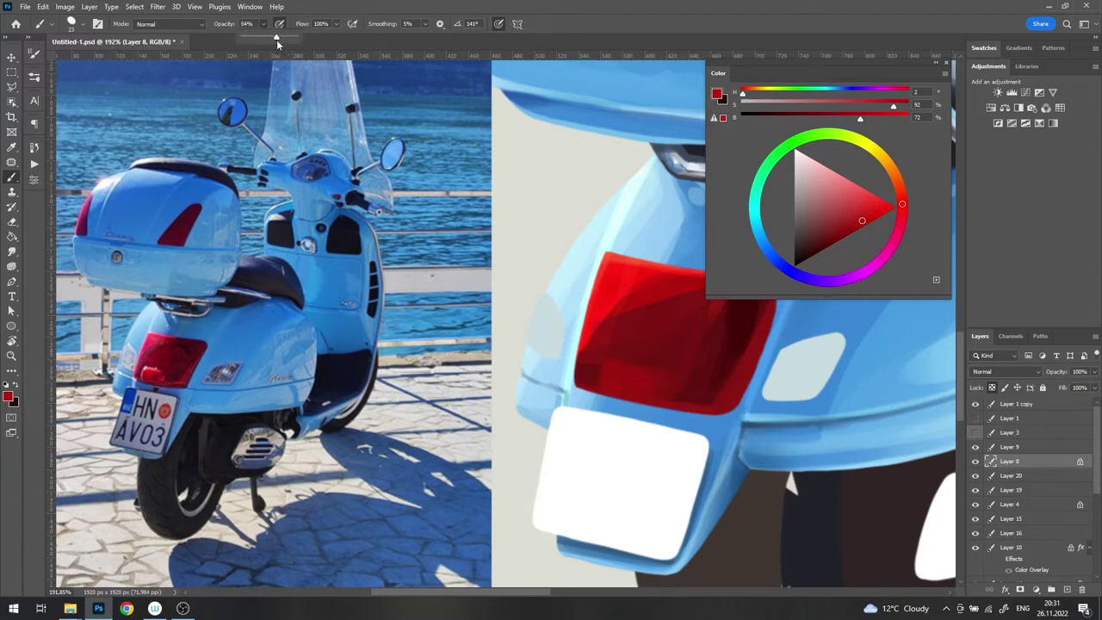
drag(278, 41, 279, 42)
alt+click(599, 385)
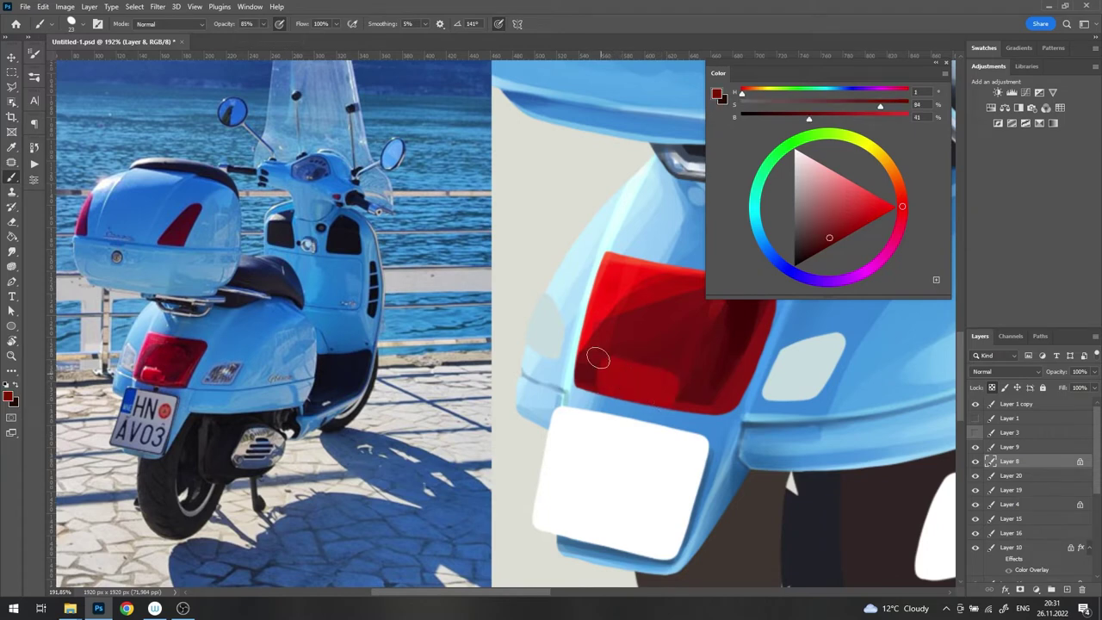
scroll(595, 357, up, 3)
right_click(595, 347)
key(Escape)
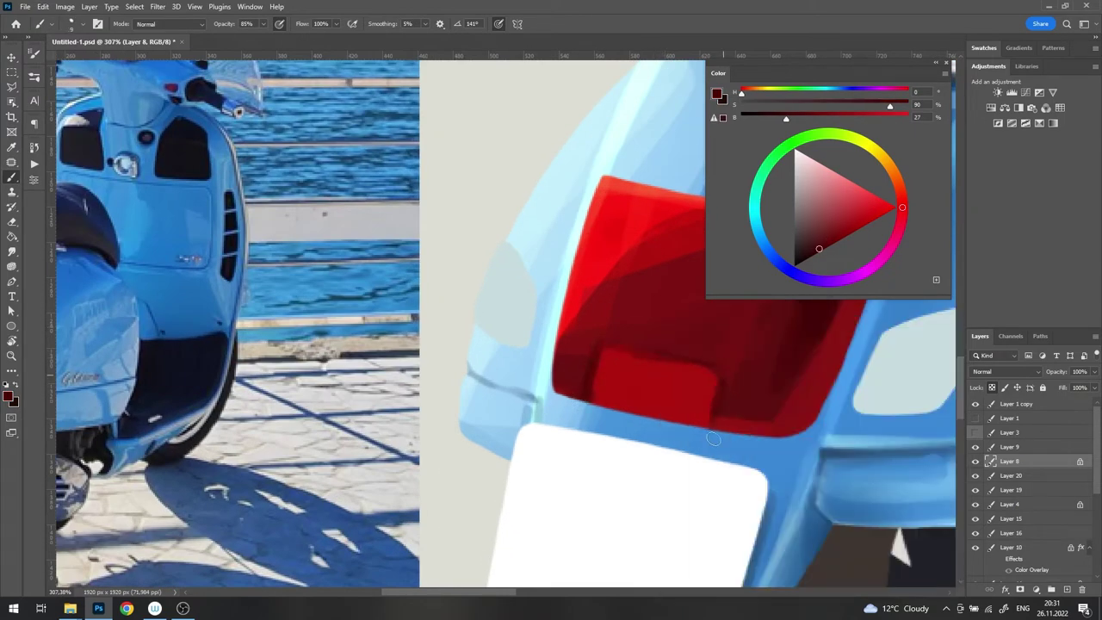
Step: Shade the inner red block's right edge and add a pink highlight along it
drag(714, 379, 698, 429)
alt+click(684, 372)
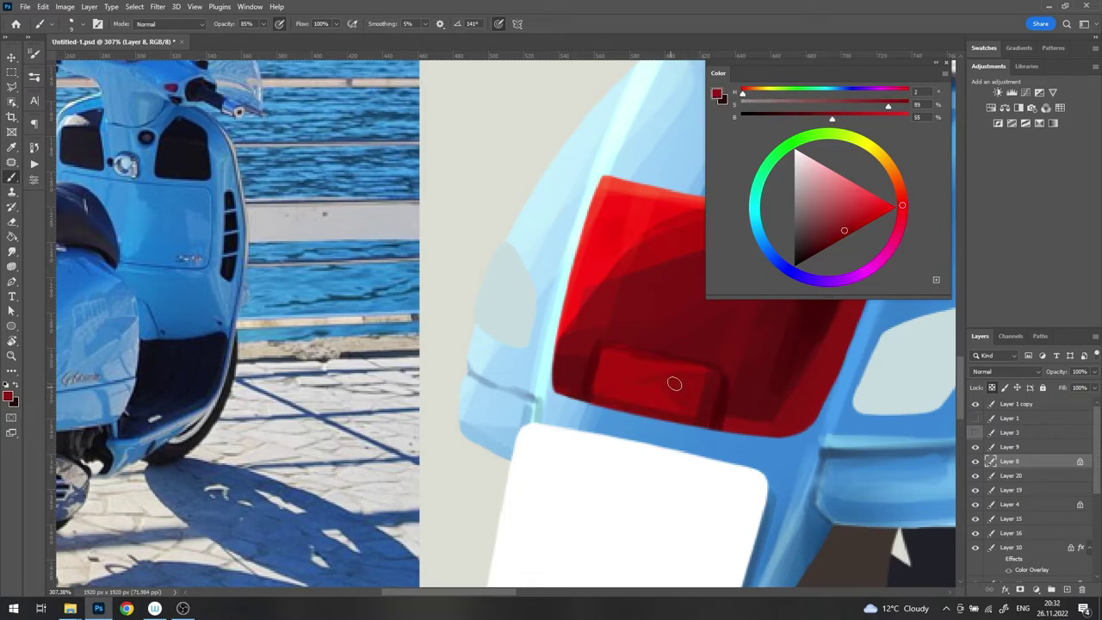
click(843, 183)
drag(606, 353, 698, 360)
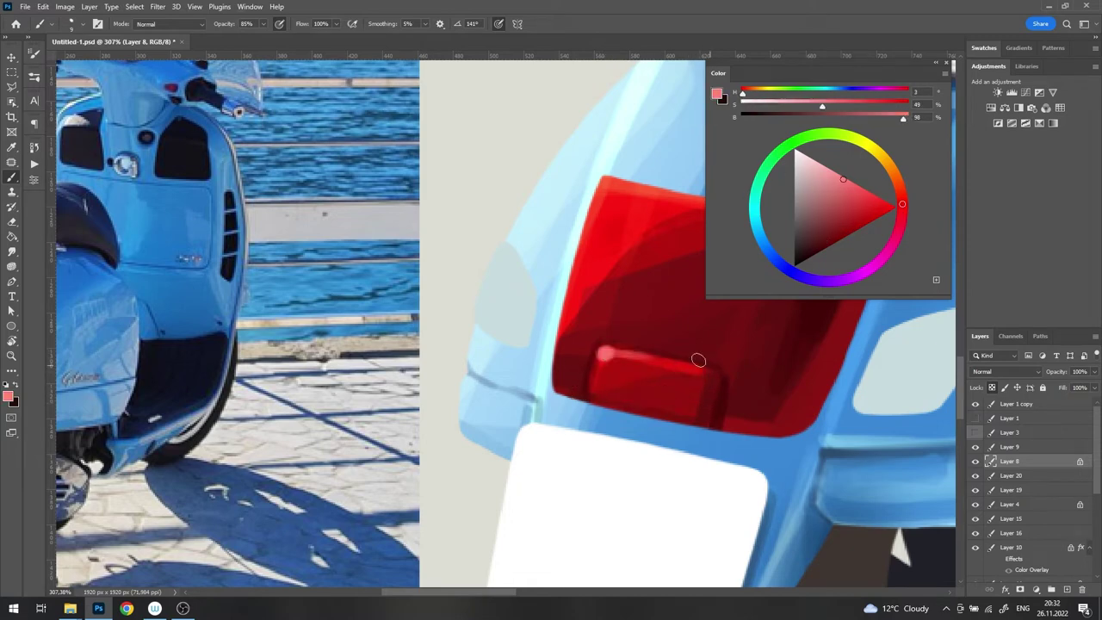
Step: Sample salmon and dark red tones from the taillight
alt+click(623, 192)
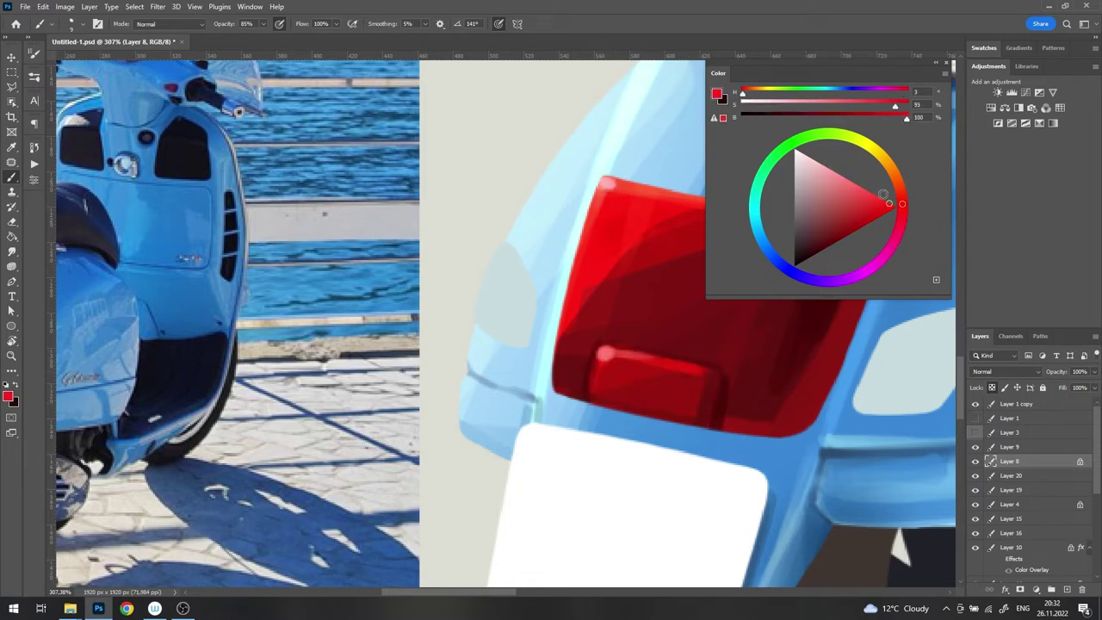
scroll(668, 369, down, 5)
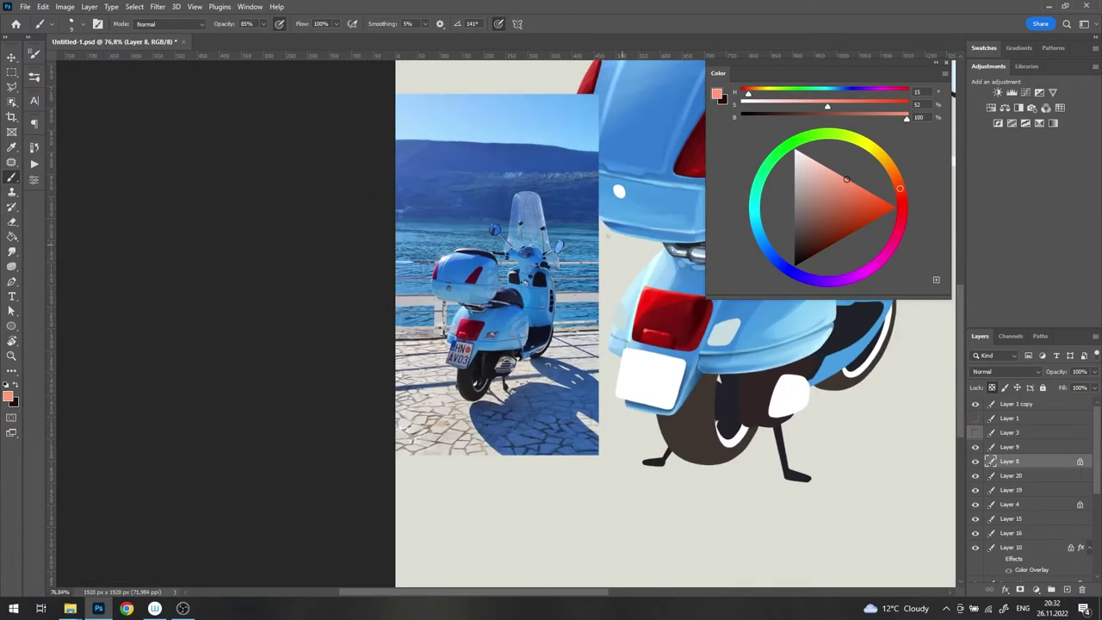
scroll(621, 175, up, 5)
alt+click(621, 175)
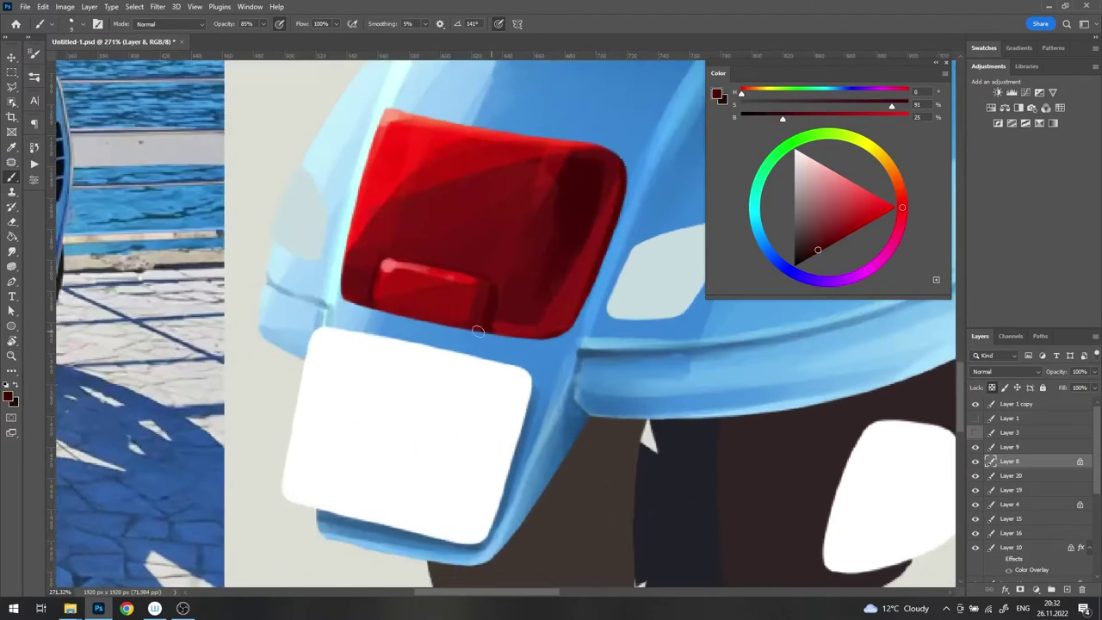
scroll(548, 292, down, 5)
scroll(551, 336, up, 5)
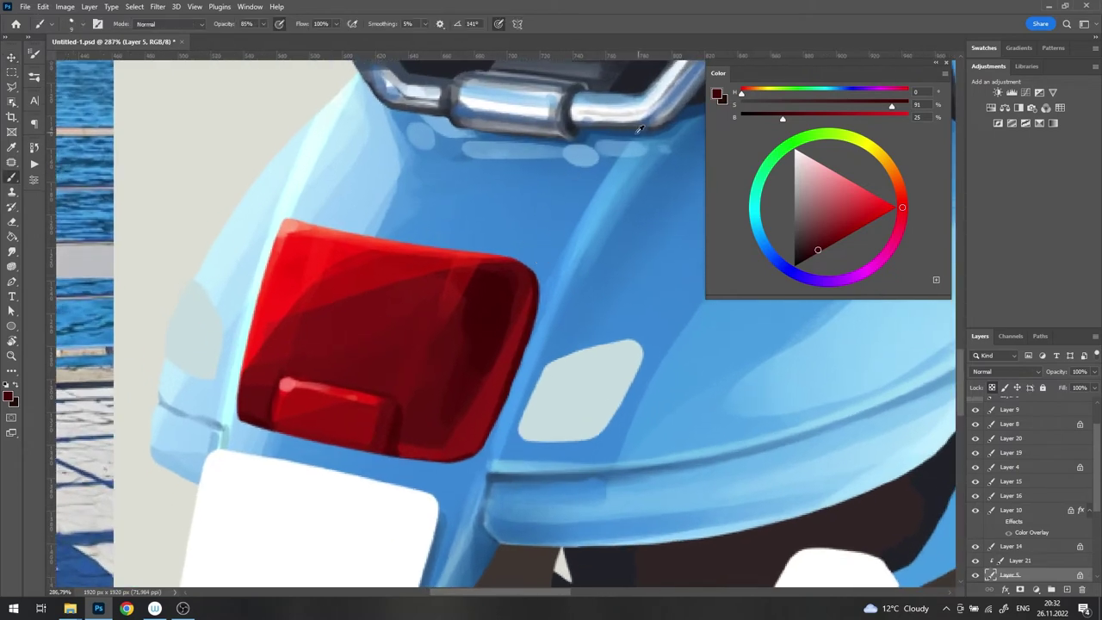
Step: Outline the taillight's top edge in a sampled dark blue
alt+click(416, 456)
drag(319, 282, 349, 315)
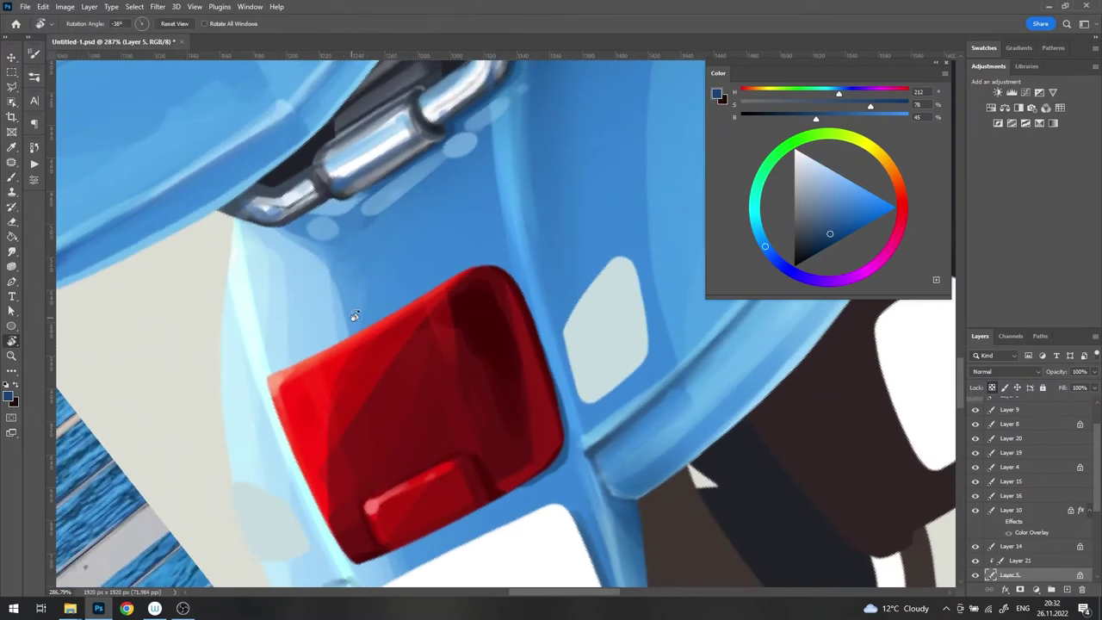
alt+click(273, 375)
alt+click(456, 99)
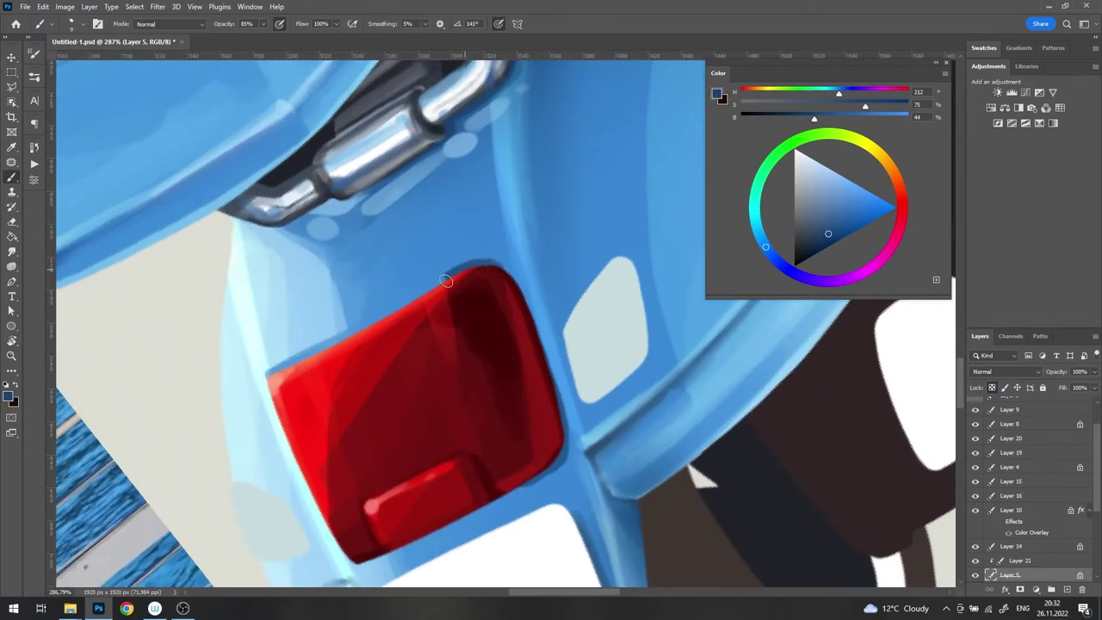
drag(482, 265, 293, 353)
Step: Paint light blue strokes smoothing the taillight's lower and lower-right edges
alt+click(316, 331)
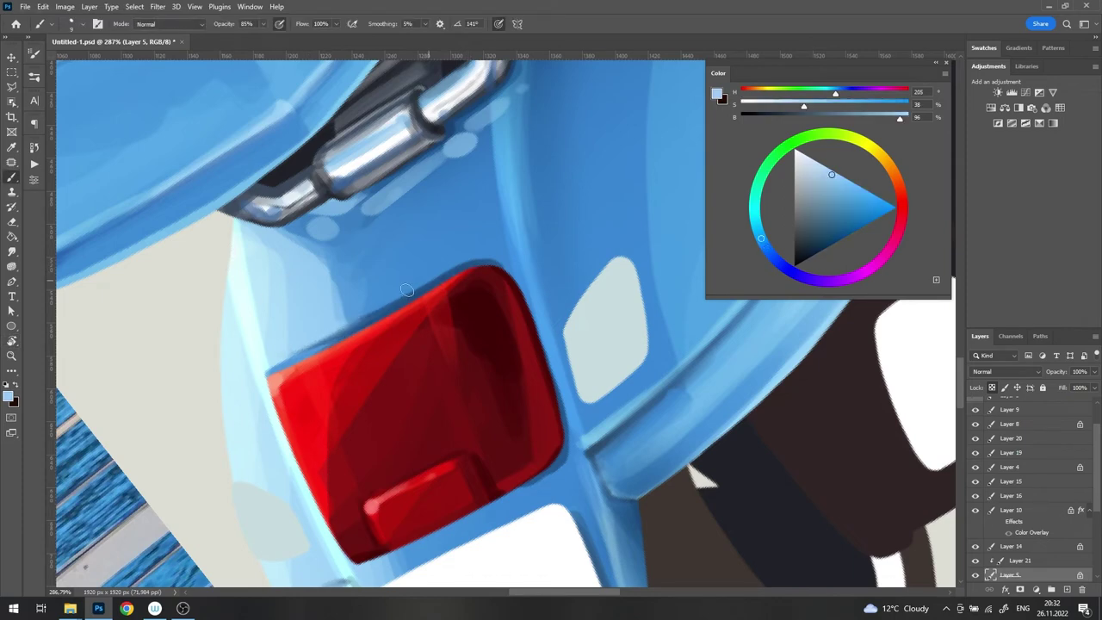
alt+click(369, 281)
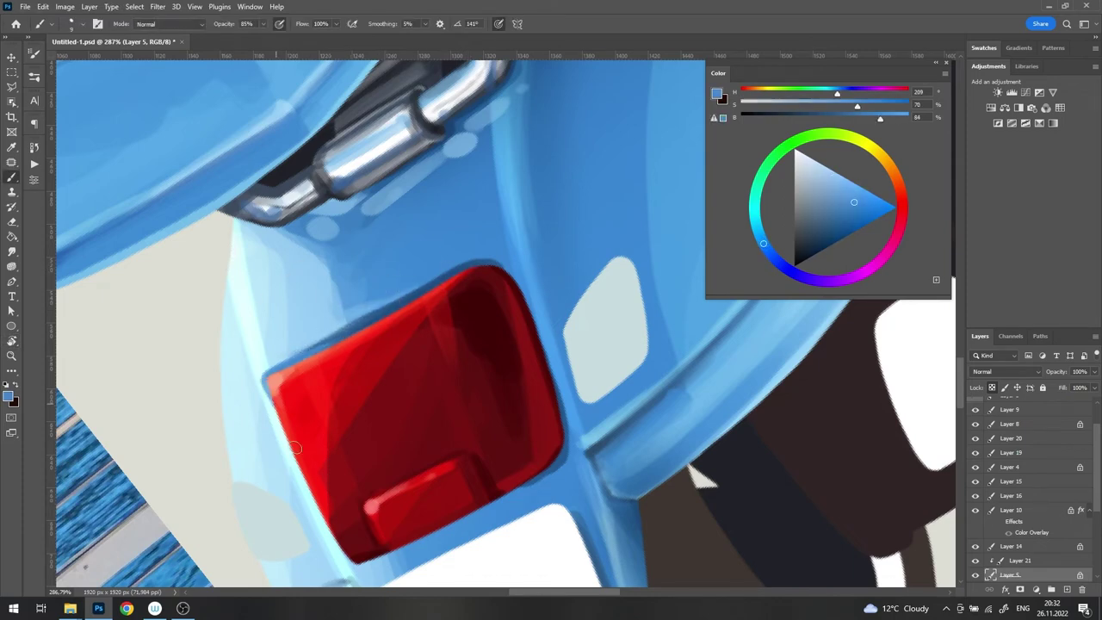
mouse_move(369, 281)
mouse_down()
mouse_move(289, 373)
mouse_move(362, 362)
mouse_move(508, 302)
mouse_up()
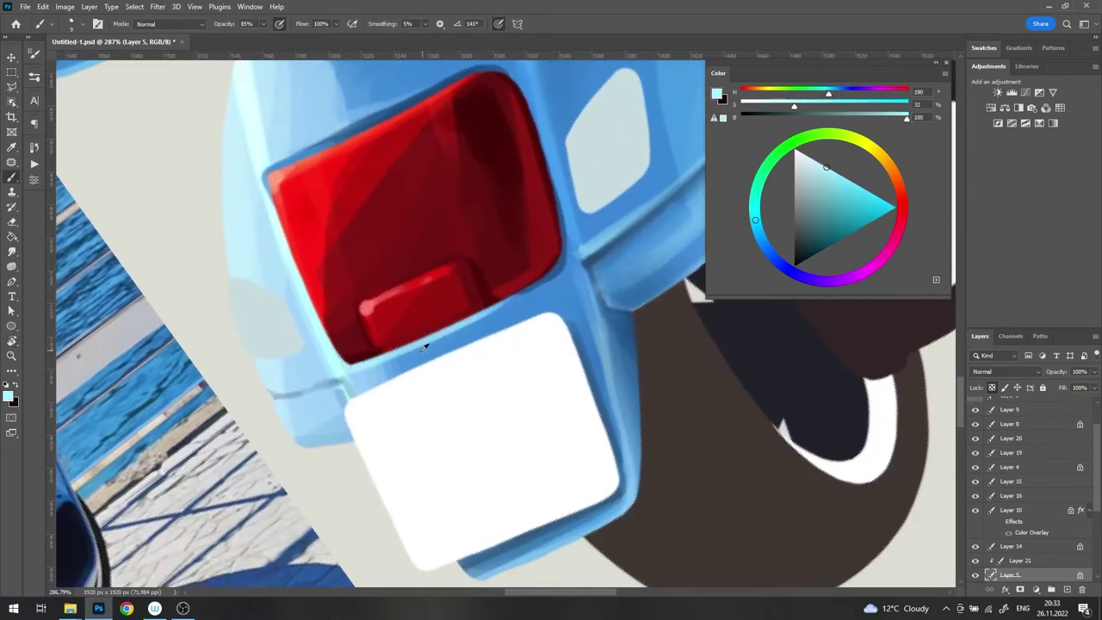
alt+click(436, 336)
drag(436, 335, 541, 288)
Step: Darken the blue along the taillight's top edge
alt+click(573, 273)
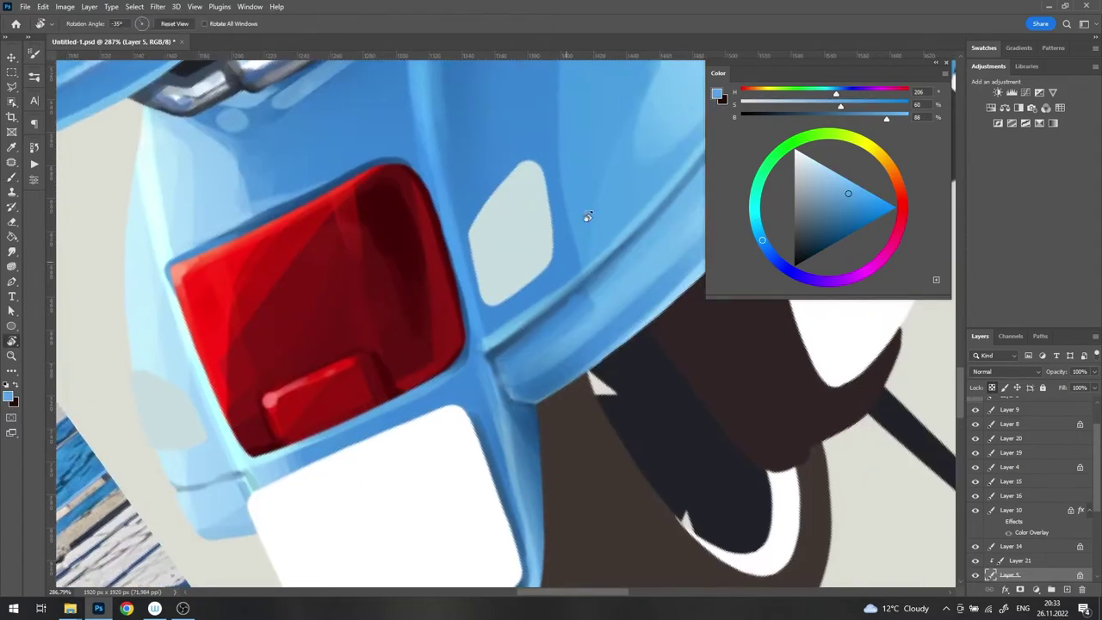
drag(563, 240, 344, 316)
alt+click(469, 371)
drag(470, 370, 587, 316)
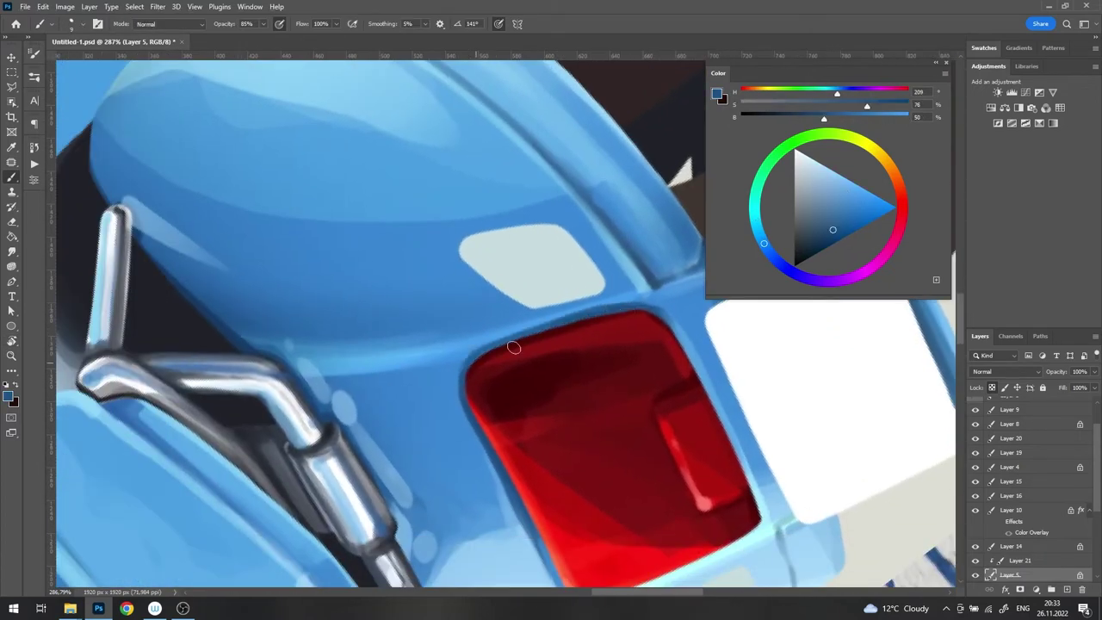
Step: Paint a light-blue highlight along the fender edge
alt+click(555, 314)
drag(383, 320, 393, 216)
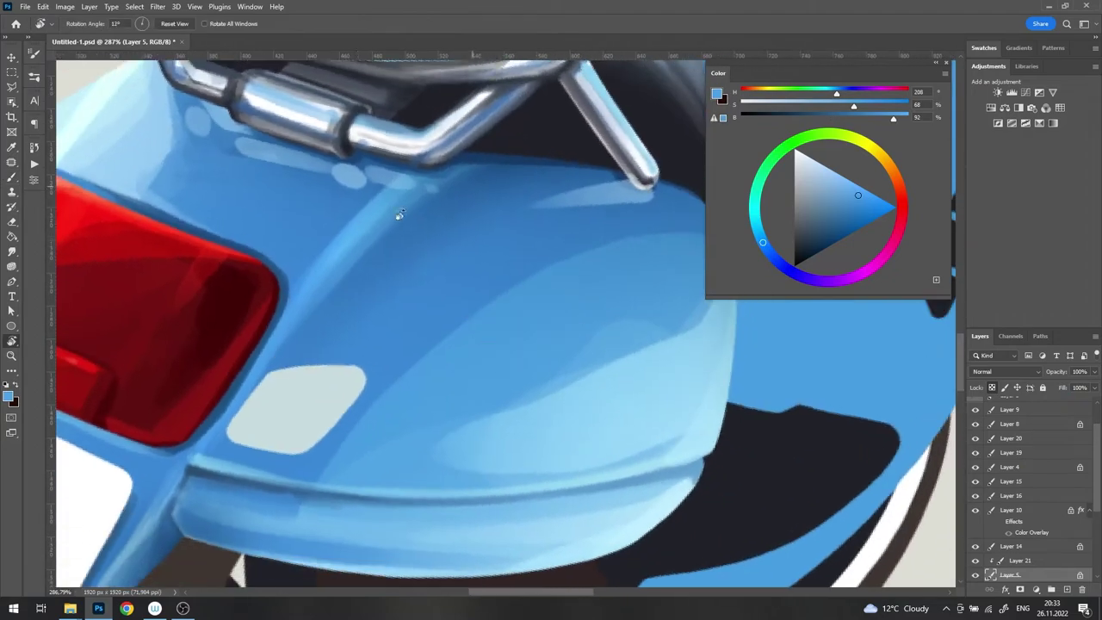
alt+click(394, 217)
drag(328, 275, 410, 196)
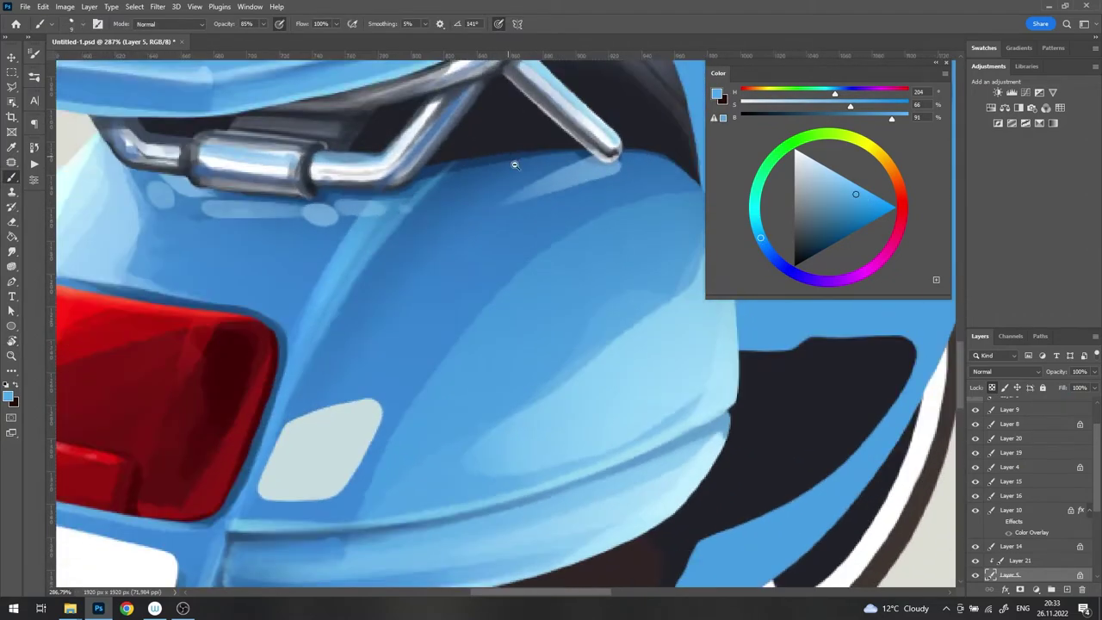
Step: Rotate back to the taillight, sampling pale blues and then the taillight's dark red
drag(316, 301, 433, 246)
alt+click(434, 245)
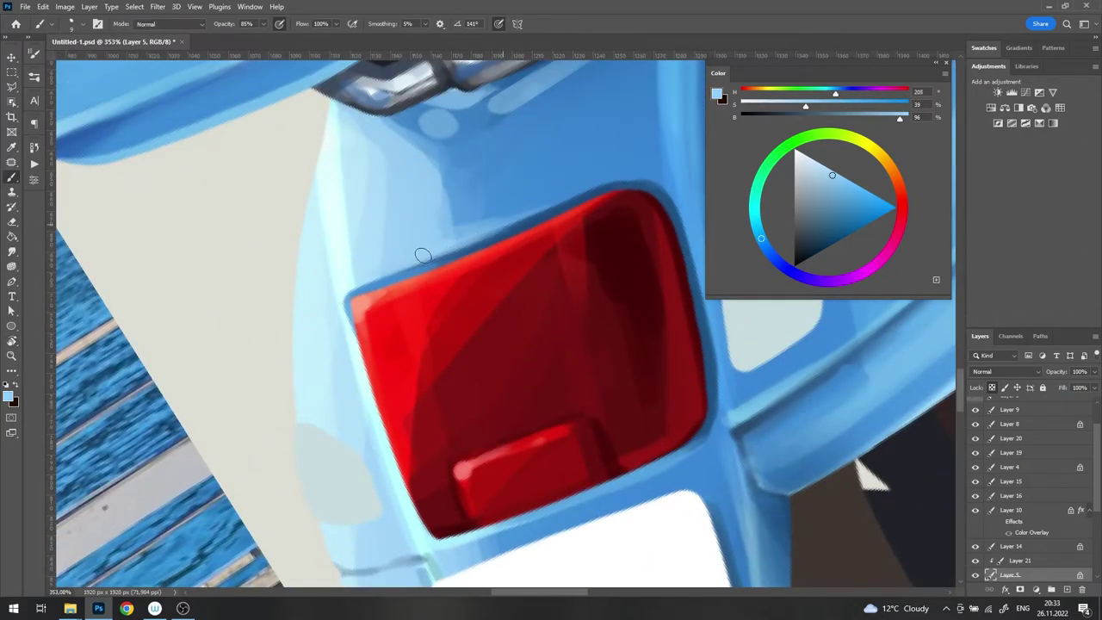
alt+click(465, 217)
alt+click(441, 234)
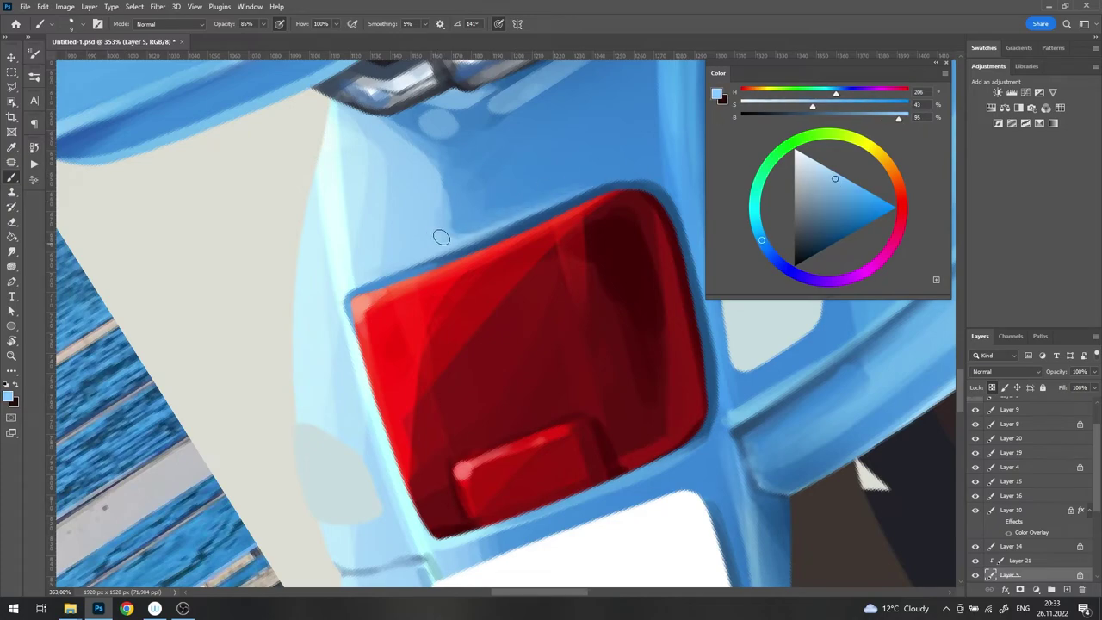
scroll(584, 265, down, 5)
scroll(584, 264, up, 2)
scroll(584, 264, up, 5)
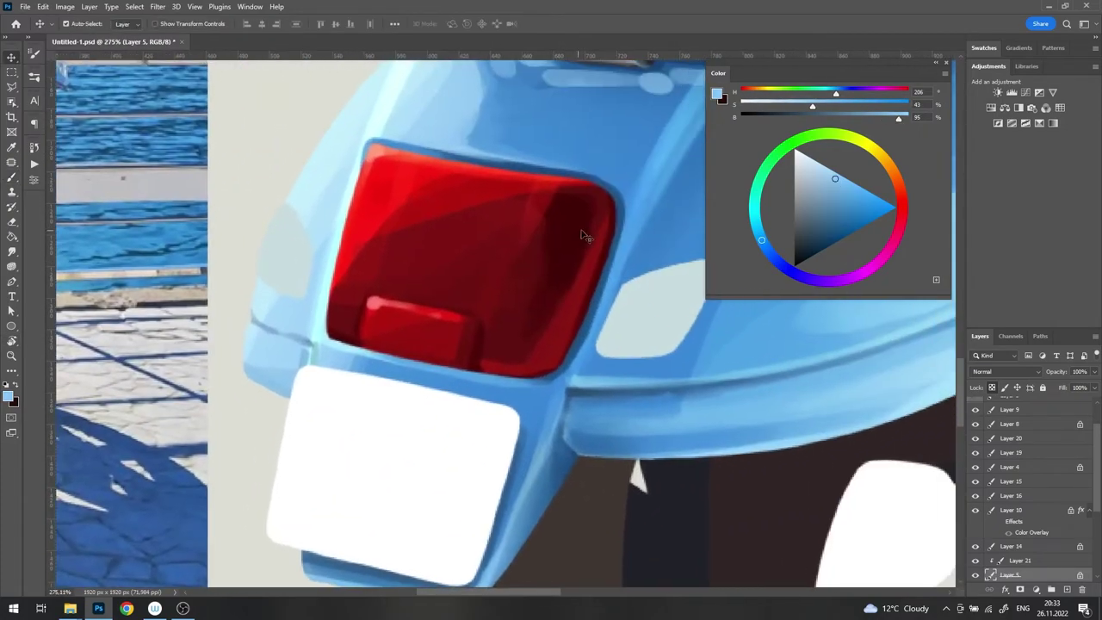
alt+click(584, 292)
mouse_move(583, 292)
mouse_down()
mouse_move(559, 363)
mouse_move(527, 358)
mouse_up()
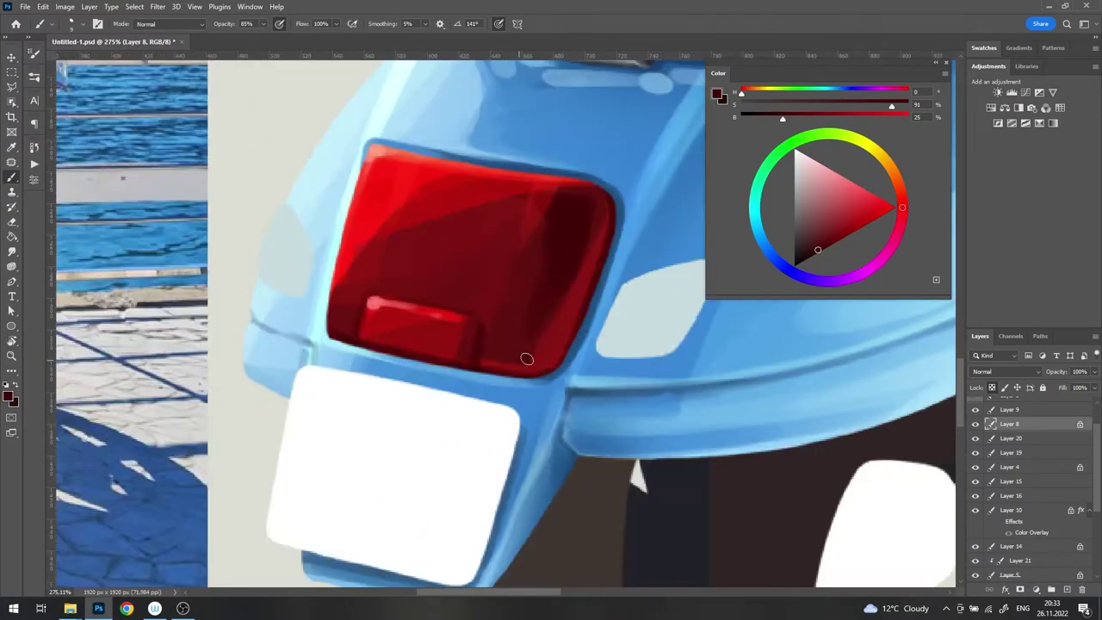
Step: Paint dark red shading on the taillight's lower edge
alt+click(605, 222)
alt+click(556, 348)
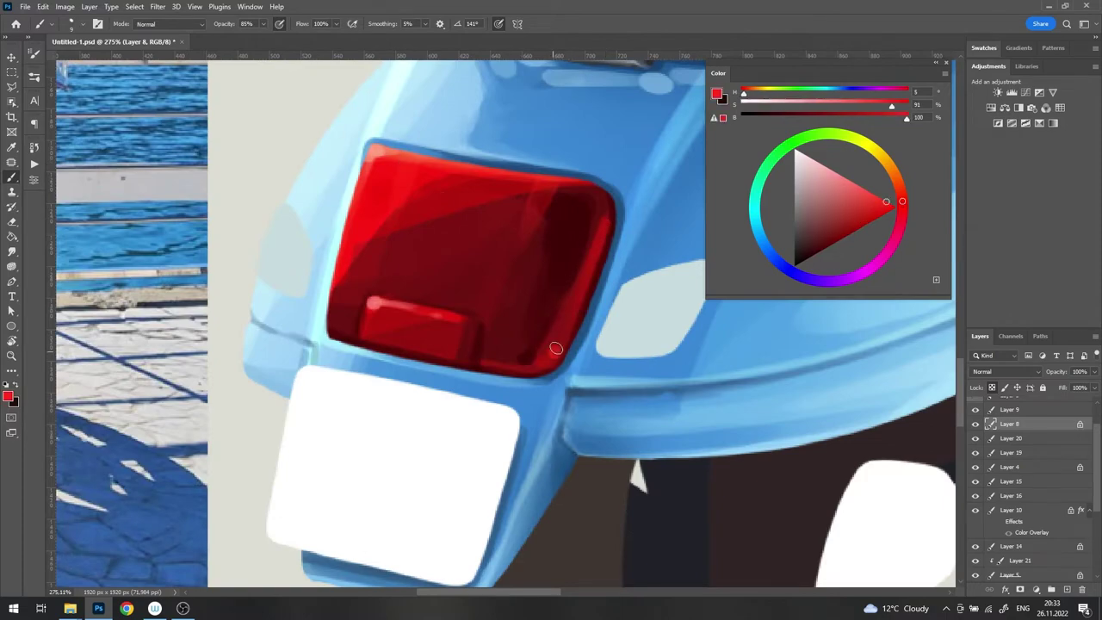
scroll(422, 348, down, 5)
scroll(448, 378, down, 3)
scroll(483, 418, up, 3)
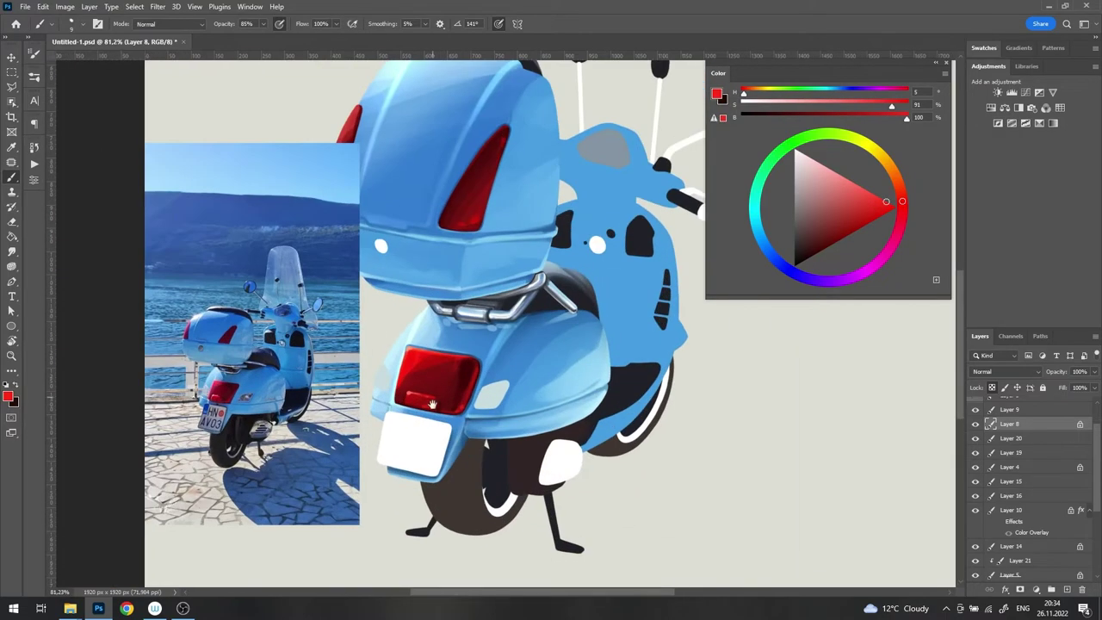
scroll(483, 419, up, 1)
scroll(482, 419, up, 5)
alt+click(491, 319)
drag(310, 321, 304, 369)
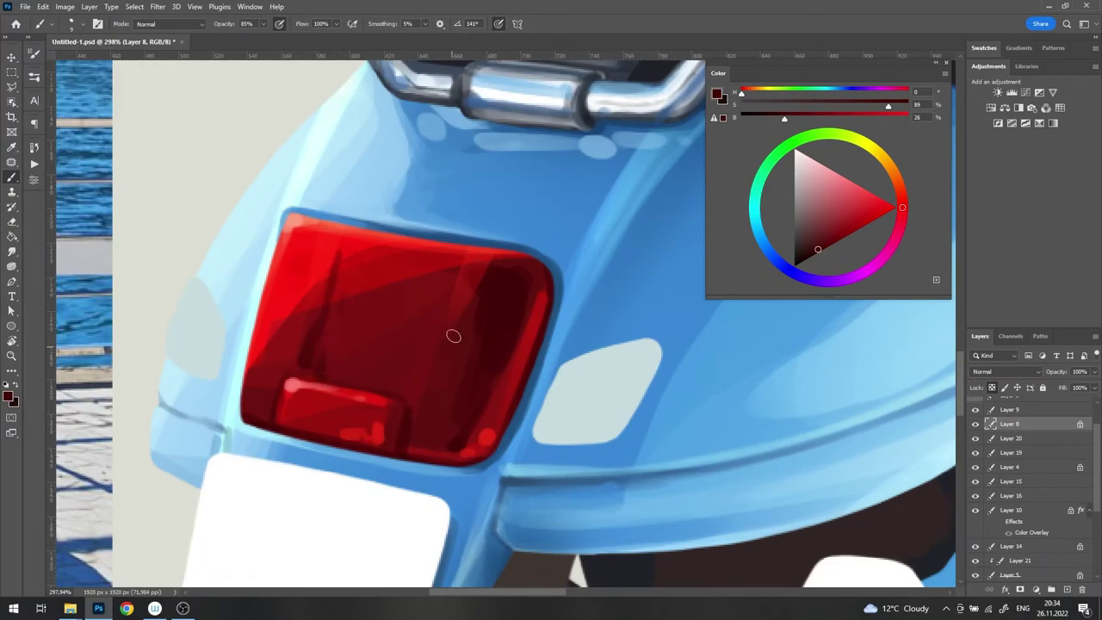
Step: Pick progressively brighter reds for taillight glints
alt+click(338, 263)
alt+click(348, 246)
scroll(348, 245, down, 5)
scroll(297, 282, up, 5)
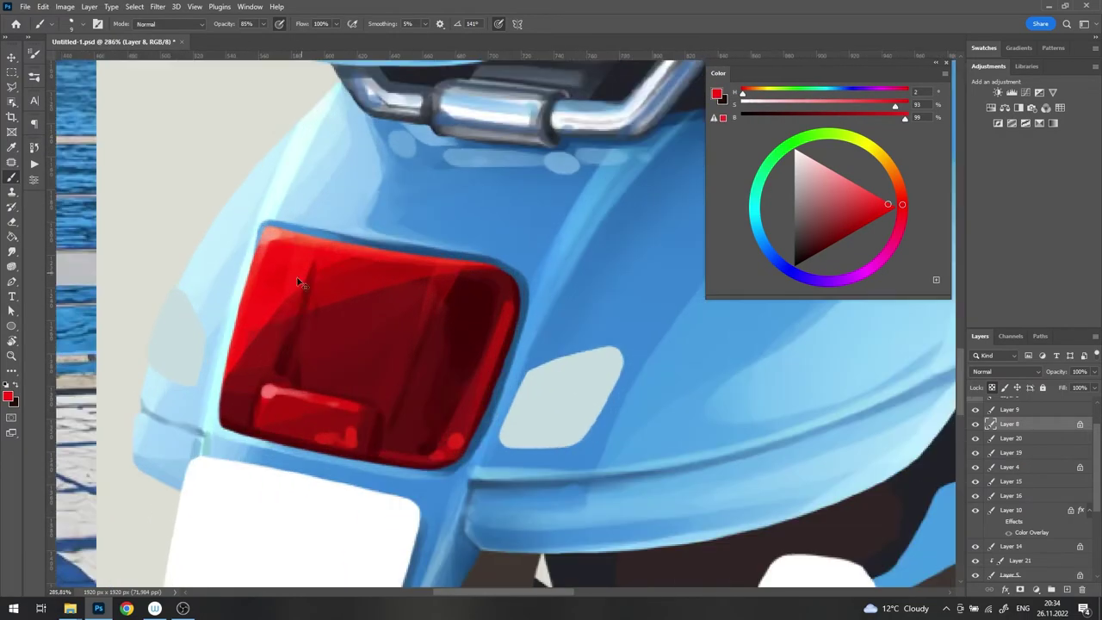
scroll(462, 296, down, 5)
scroll(426, 409, up, 4)
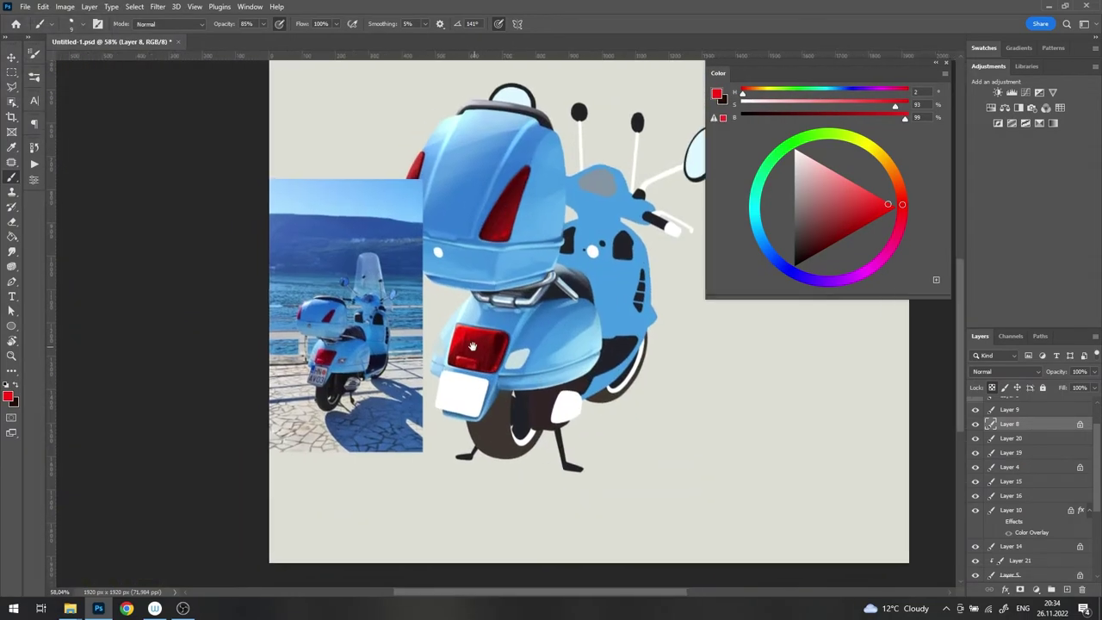
scroll(462, 385, up, 4)
Step: Sample body blues near the plate while rotating the view, then reset rotation
ctrl+click(423, 529)
alt+click(423, 529)
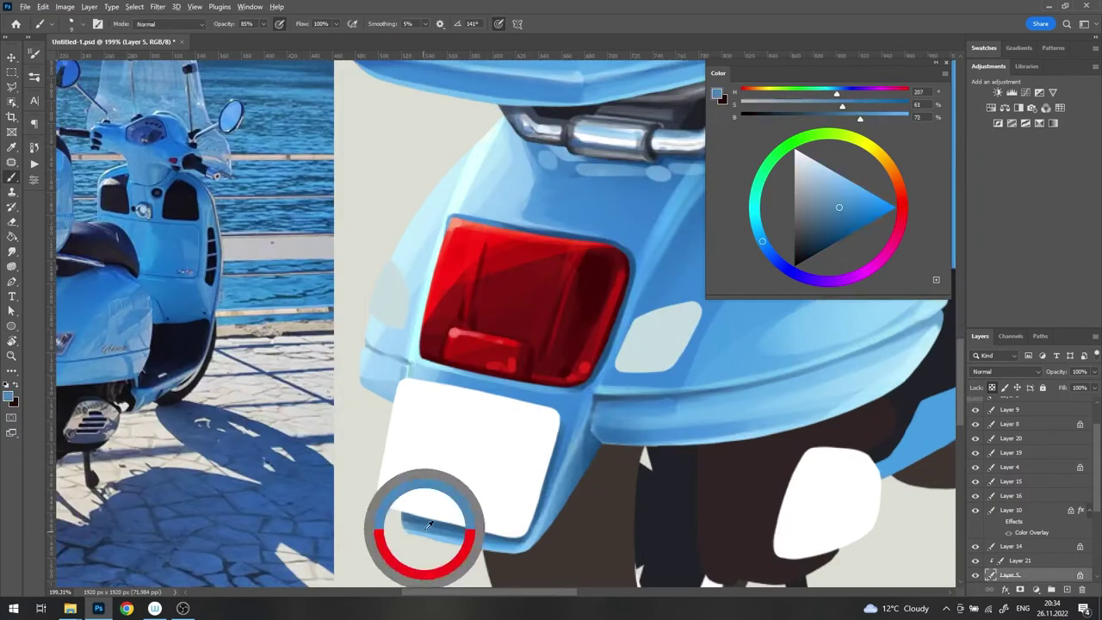
key(r)
drag(347, 285, 451, 225)
scroll(452, 225, up, 3)
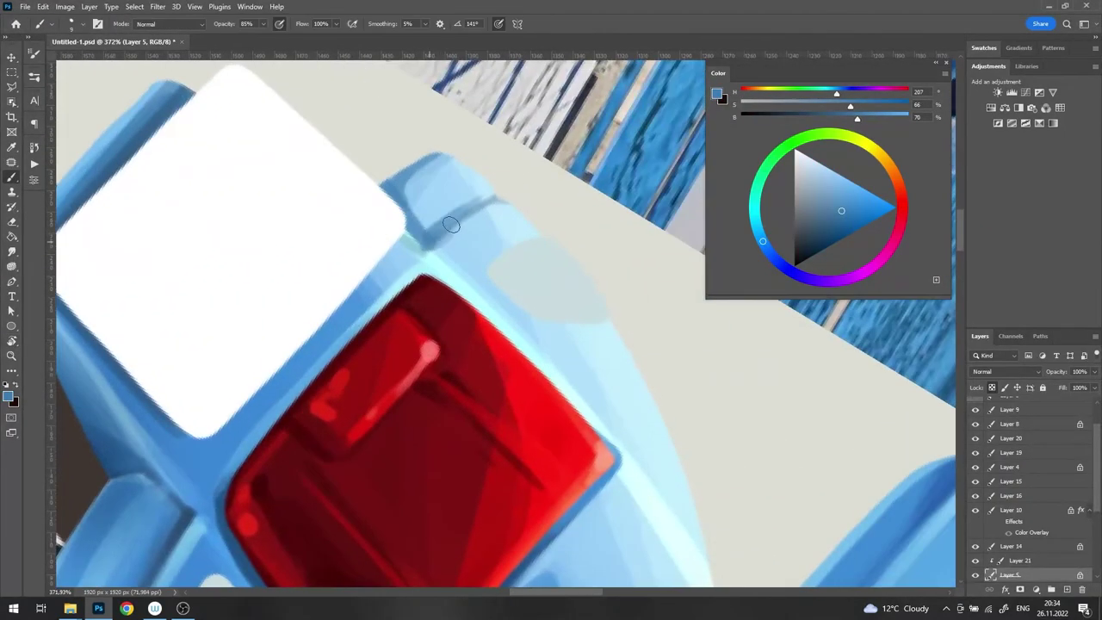
drag(451, 265, 508, 241)
alt+click(904, 483)
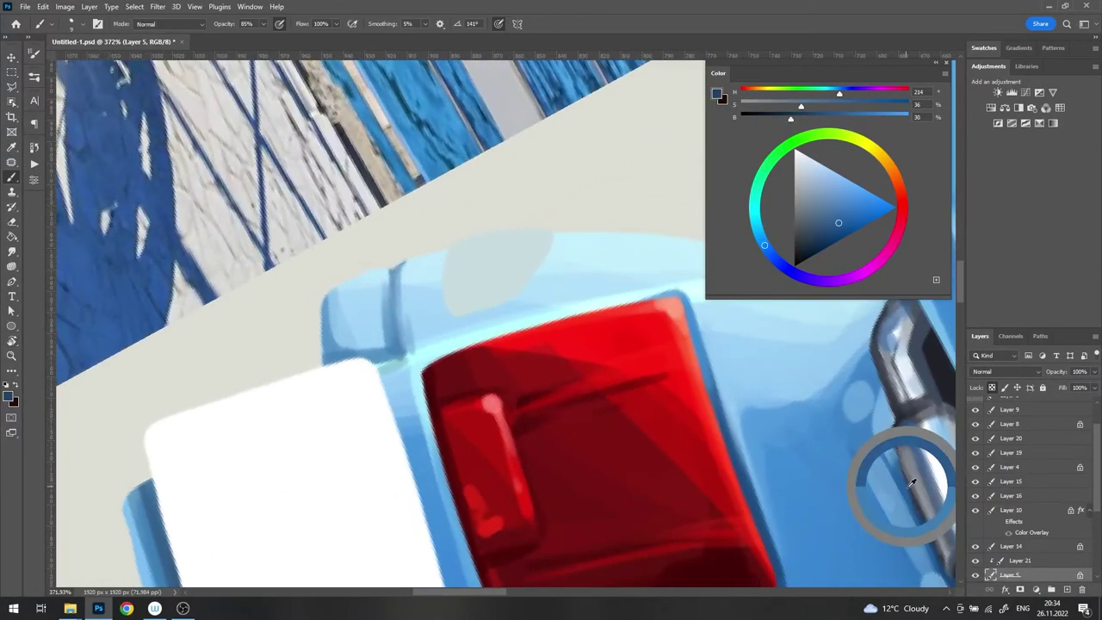
key(ctrl+0)
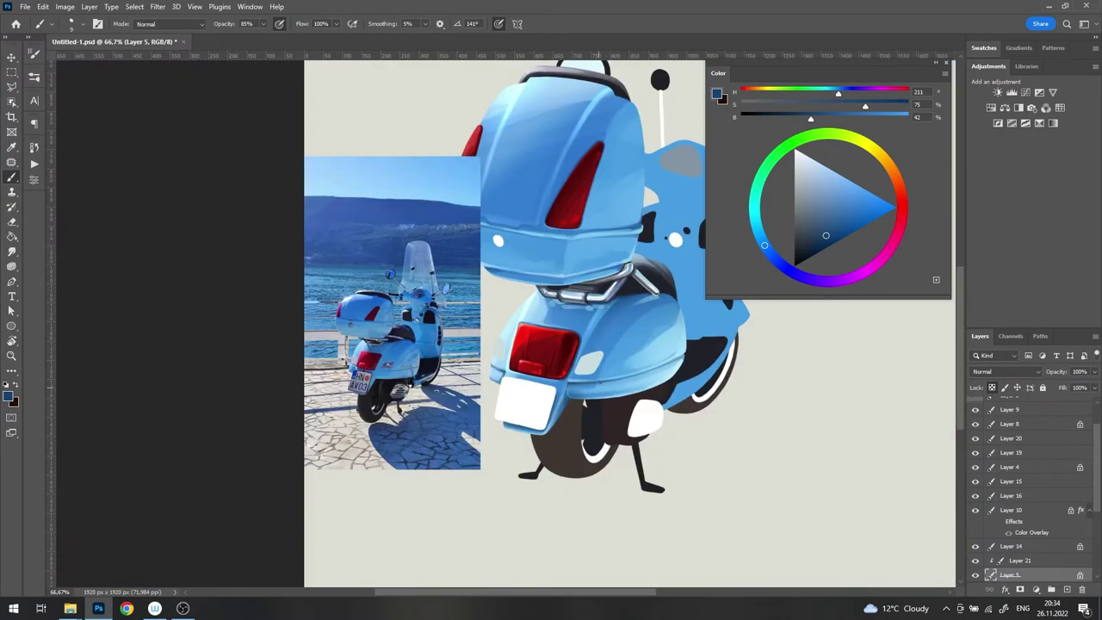
scroll(409, 343, up, 3)
Step: Paint a very light cyan highlight on the bumper corner beside the plate
alt+click(418, 347)
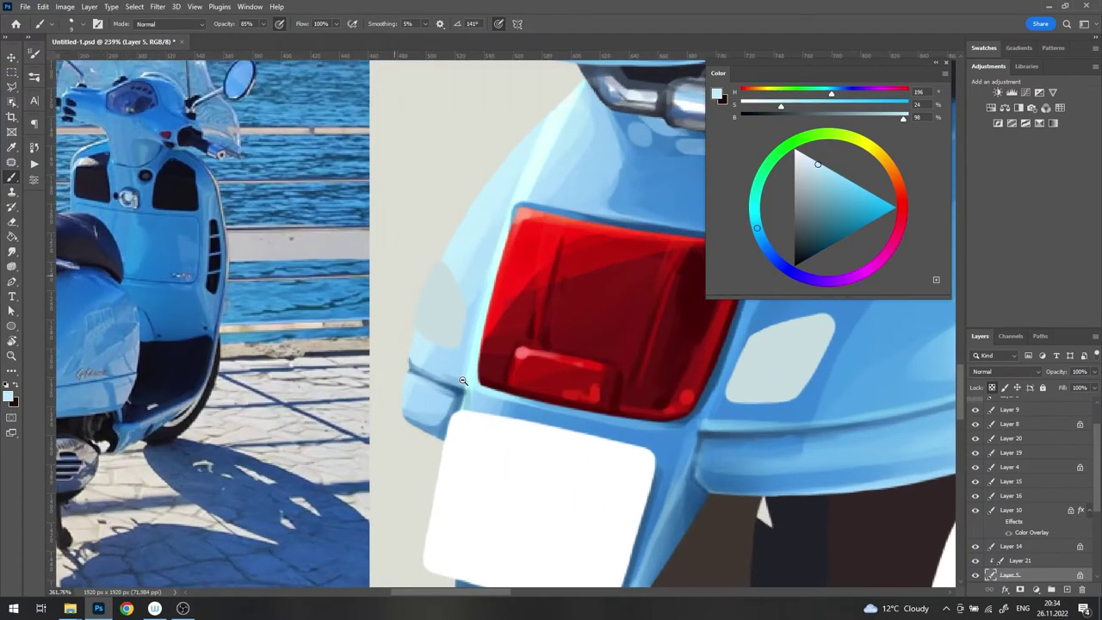
scroll(419, 385, up, 3)
alt+click(564, 146)
drag(395, 377, 387, 387)
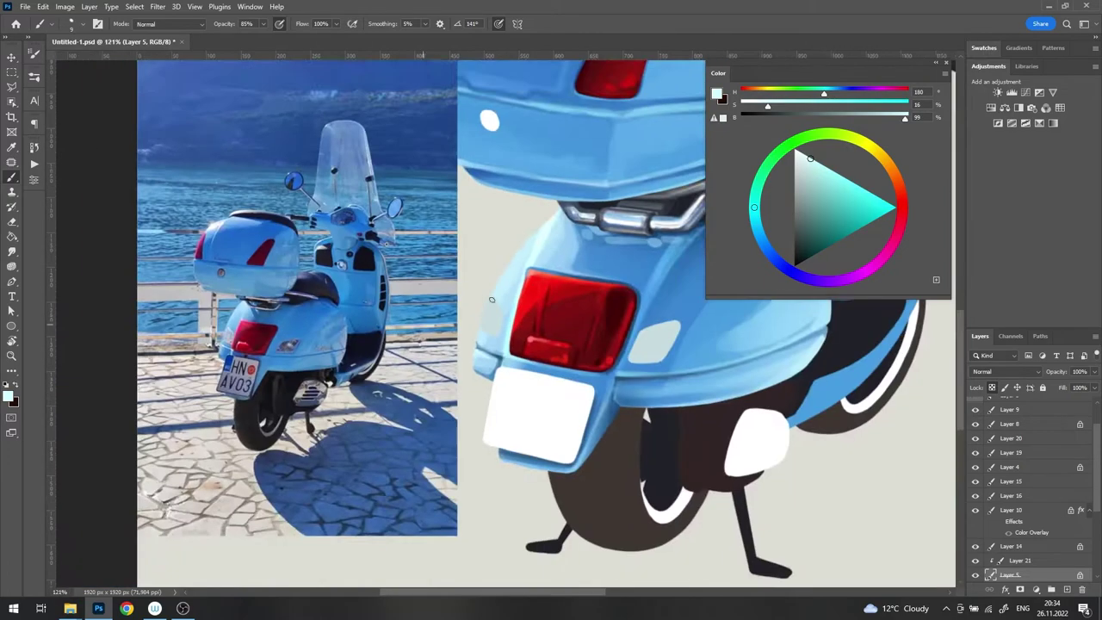
scroll(387, 387, down, 5)
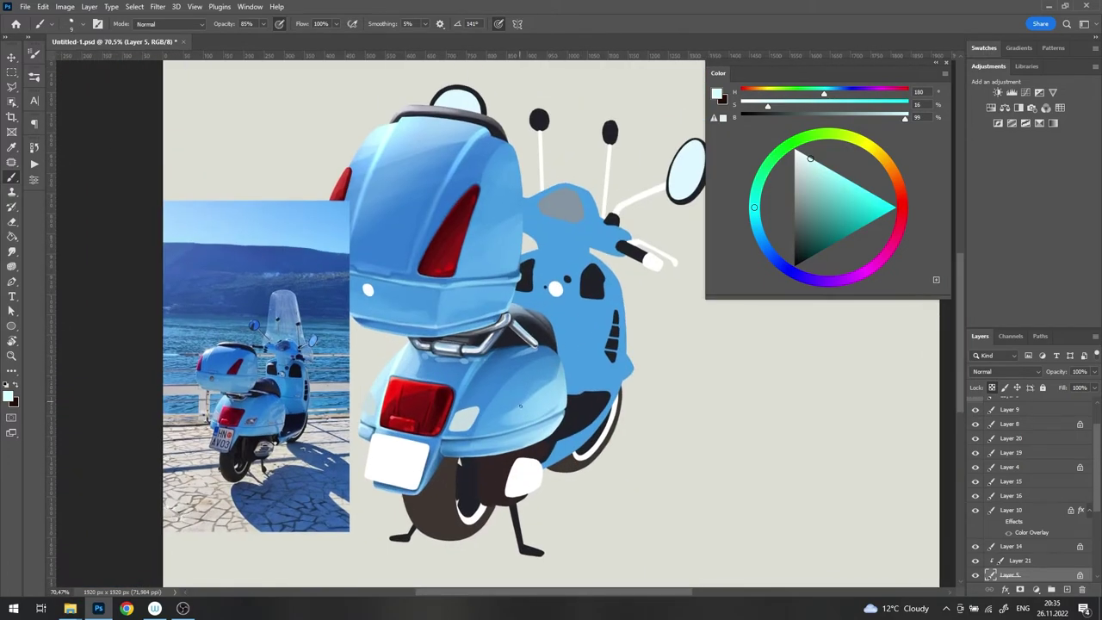
scroll(408, 492, up, 3)
Step: Repaint the licence plate grey-cyan with a hard round brush, sampling lighter grey-blue tones
right_click(560, 308)
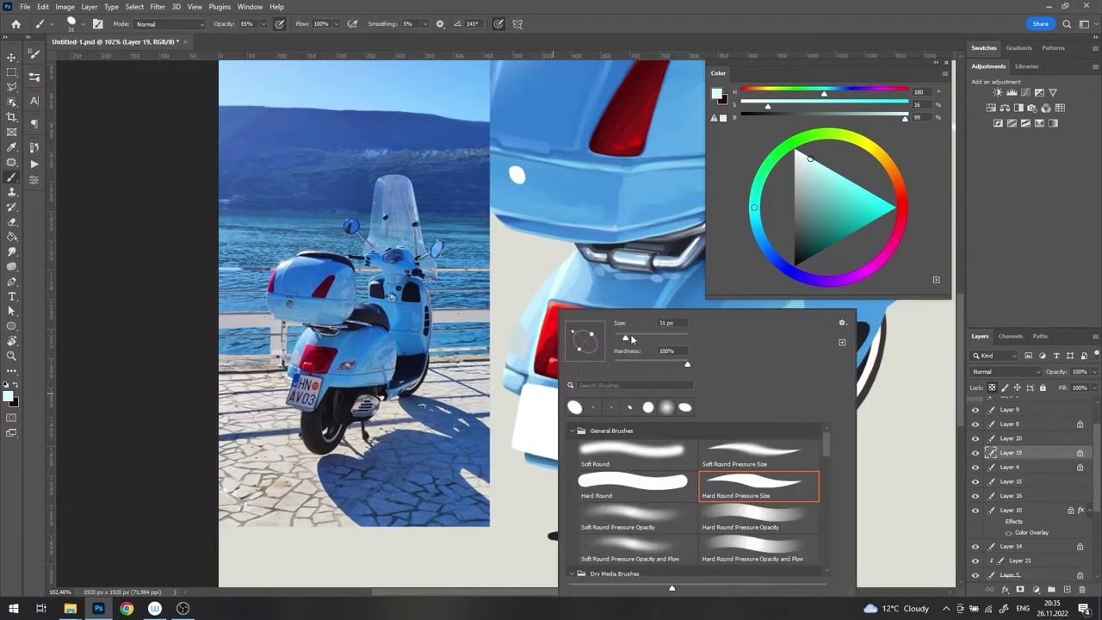
alt+click(534, 422)
alt+click(298, 344)
drag(534, 396, 594, 448)
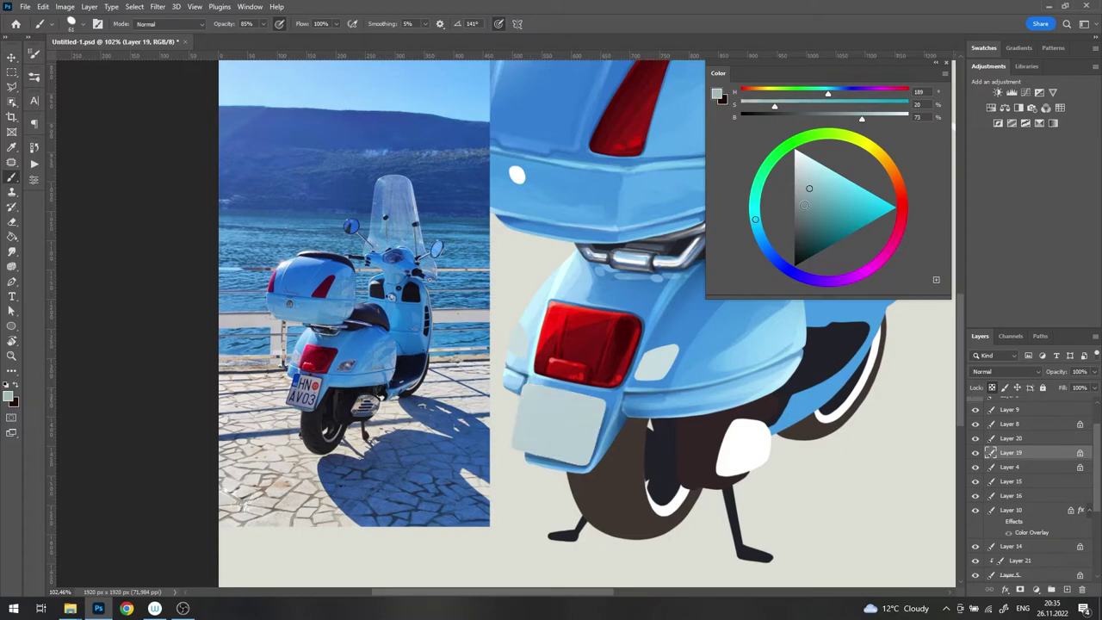
alt+click(514, 407)
mouse_move(597, 383)
mouse_down()
mouse_move(630, 374)
mouse_move(654, 405)
mouse_up()
alt+click(630, 374)
alt+click(637, 338)
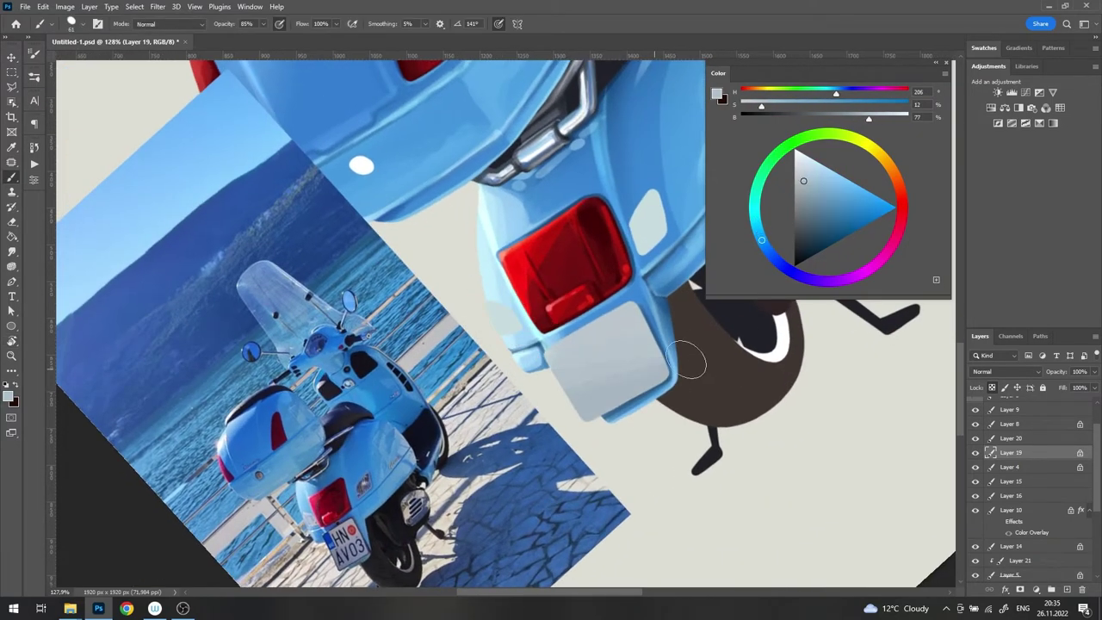
drag(687, 361, 562, 396)
scroll(581, 388, up, 3)
Step: Add a new layer and set up a small, high-opacity near-black brush for the outline
key(ctrl+shift+alt+n)
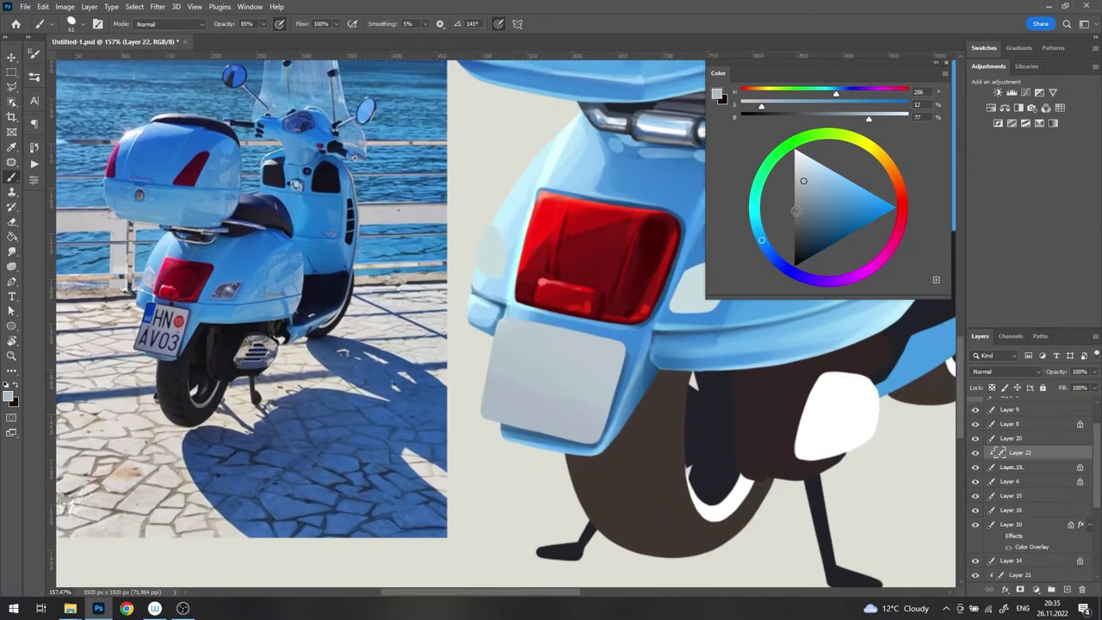
drag(796, 210, 797, 244)
right_click(524, 284)
key(Return)
scroll(491, 362, up, 3)
drag(512, 311, 477, 389)
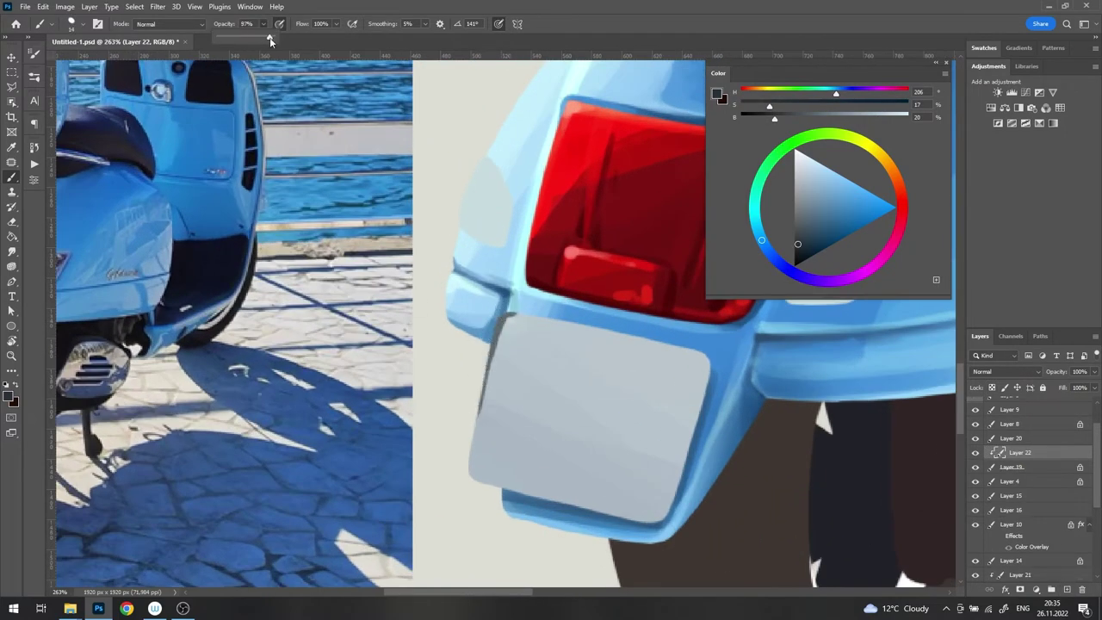
alt+click(509, 318)
Step: Paint a dark outline along the plate's edges, erasing to thin the line
drag(284, 207, 274, 177)
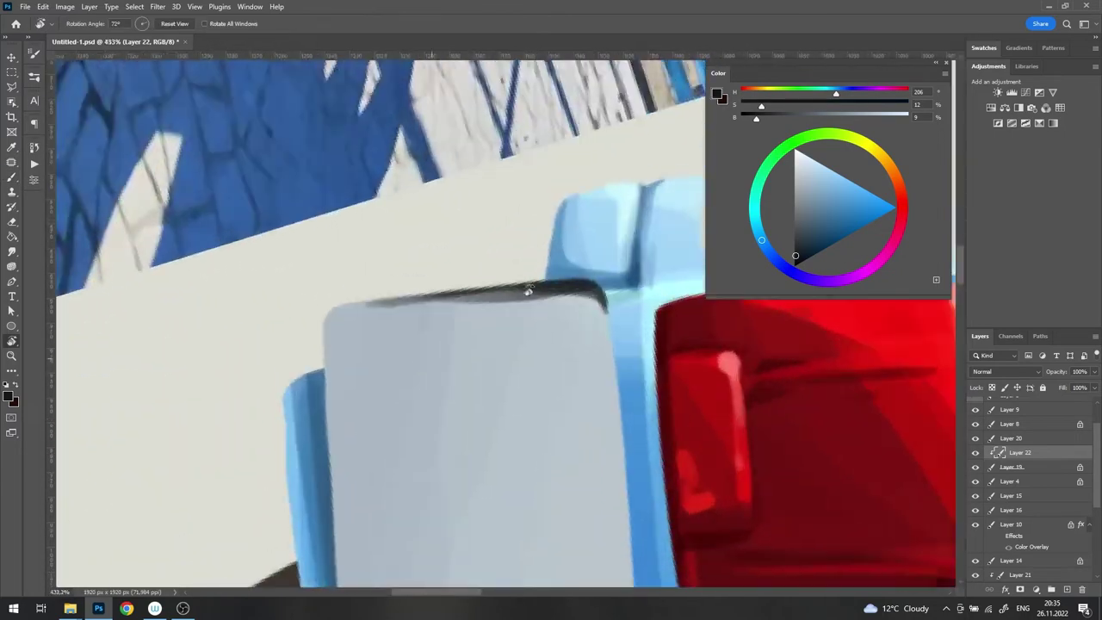
scroll(274, 177, up, 2)
mouse_move(332, 376)
mouse_down()
mouse_move(577, 263)
mouse_move(362, 387)
mouse_move(495, 316)
mouse_up()
right_click(551, 276)
key(Return)
key(e)
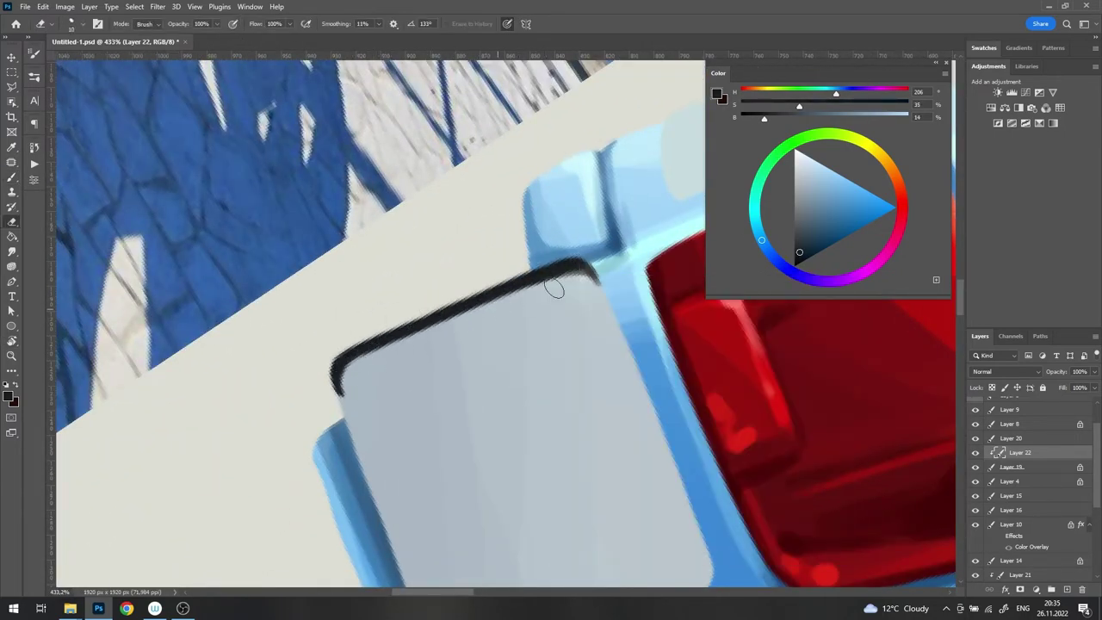
key(b)
drag(295, 309, 613, 202)
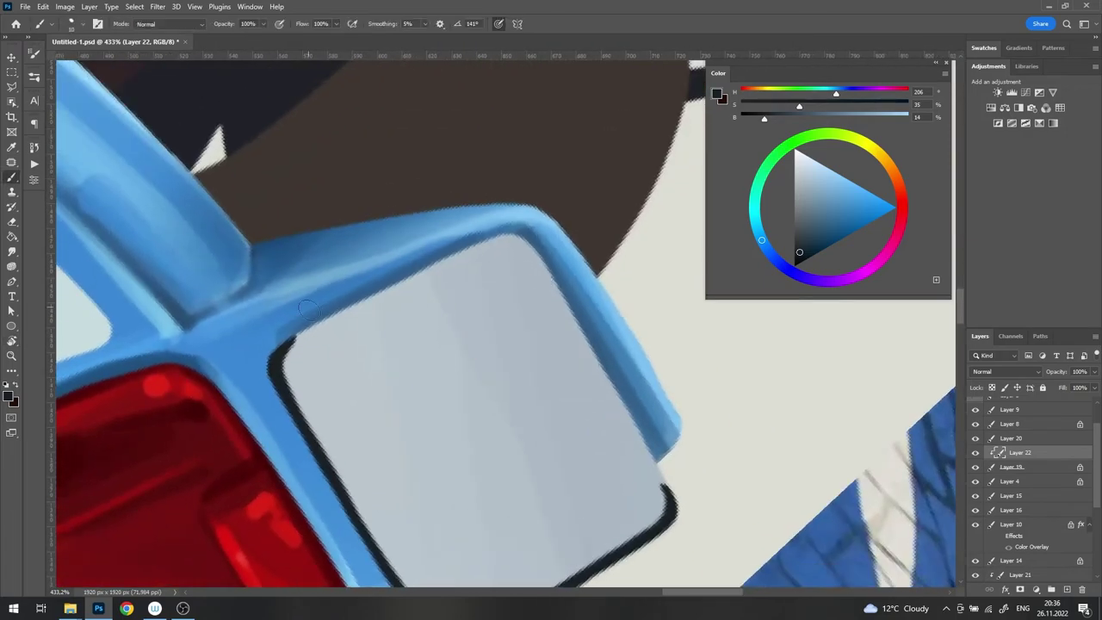
mouse_move(307, 310)
mouse_down()
mouse_move(408, 278)
mouse_move(560, 302)
mouse_up()
drag(336, 298, 606, 232)
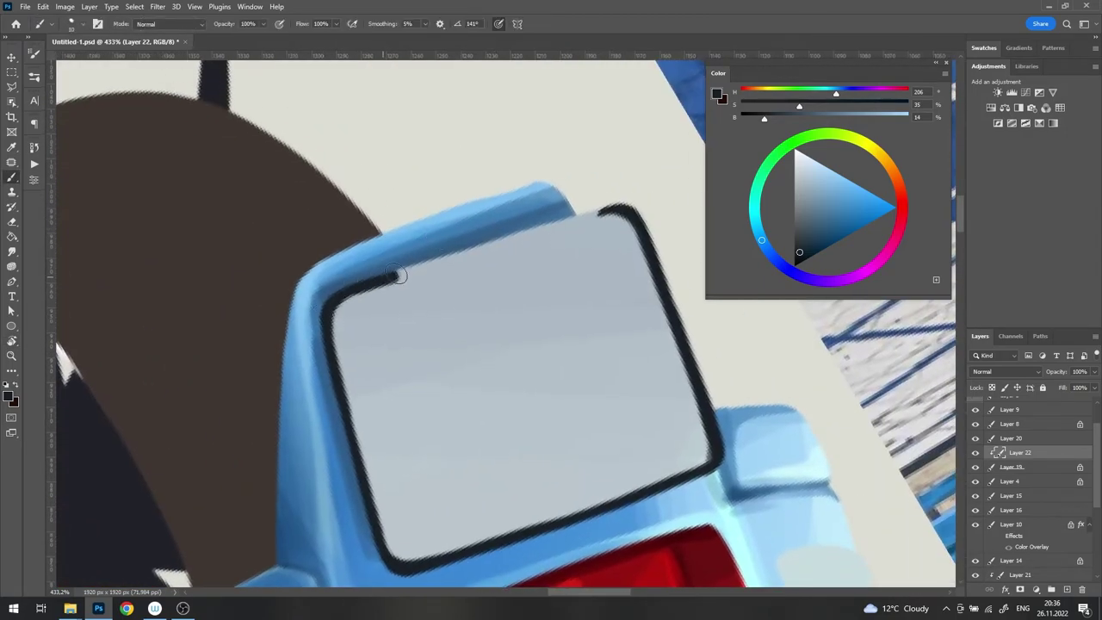
Step: Hand-letter the plate's top line 'HN' in black, redoing an overlong stroke
key(b)
scroll(469, 285, down, 5)
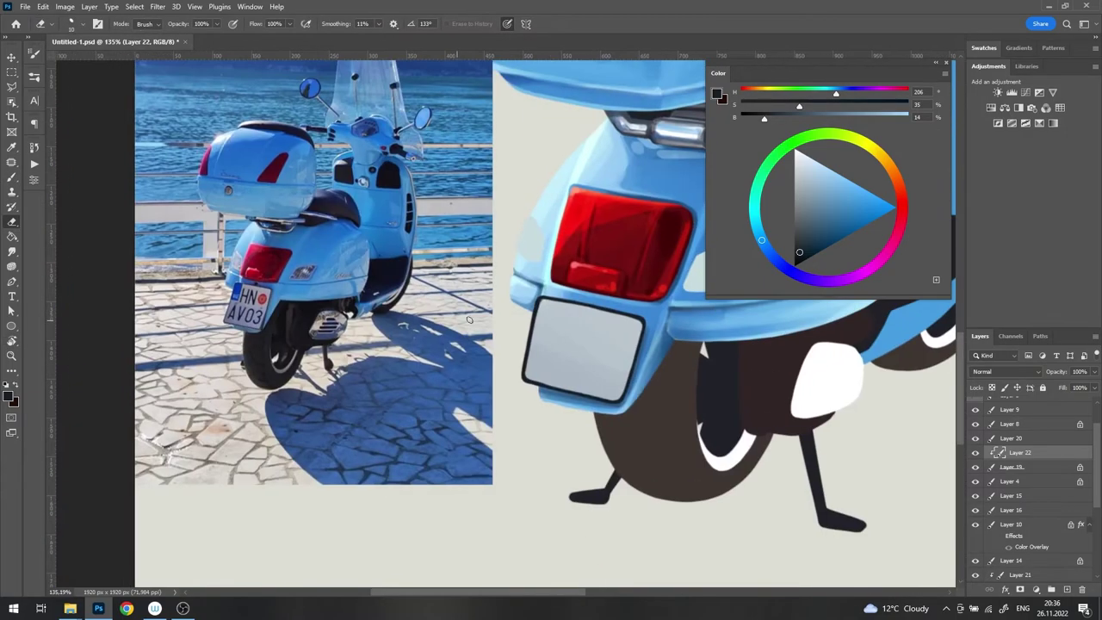
scroll(580, 327, up, 3)
scroll(586, 344, up, 5)
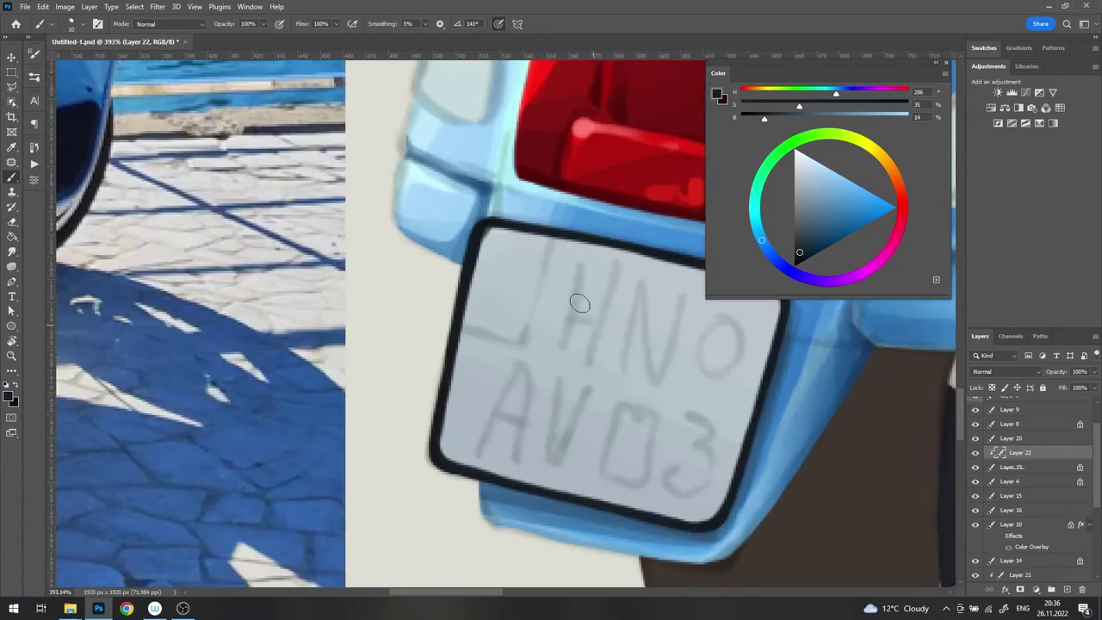
scroll(578, 301, down, 3)
scroll(505, 256, up, 3)
mouse_move(502, 237)
mouse_down()
mouse_move(476, 370)
mouse_move(482, 326)
mouse_up()
key(ctrl+z)
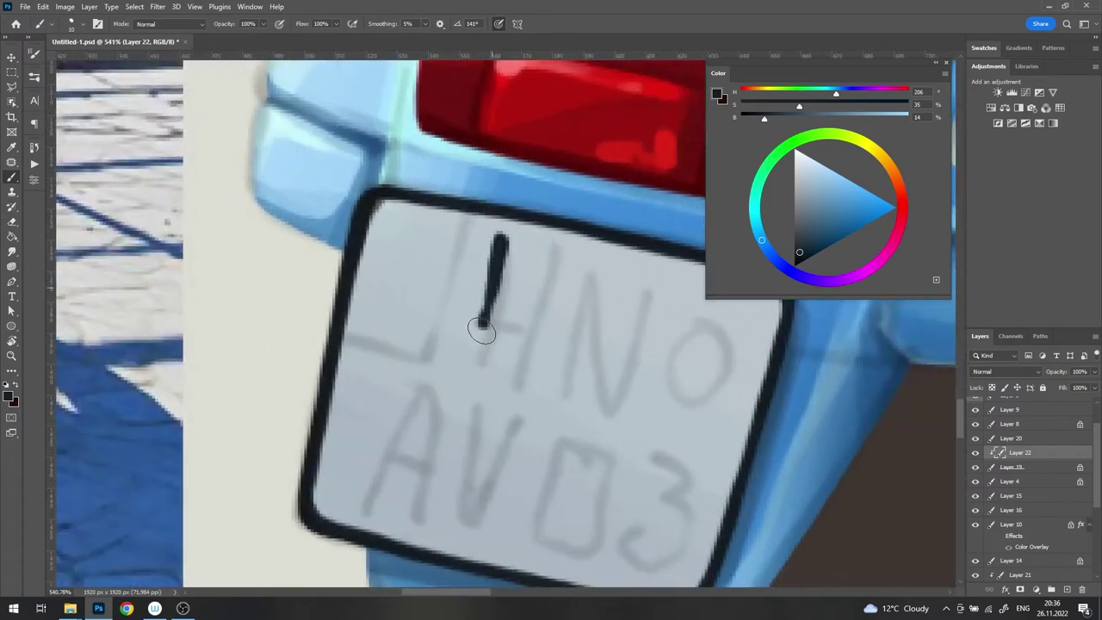
drag(548, 243, 522, 379)
drag(595, 257, 560, 394)
mouse_move(591, 258)
mouse_down()
mouse_move(598, 374)
mouse_move(613, 411)
mouse_up()
drag(648, 271, 617, 414)
Step: Letter the plate's lower line 'AV03' in black
scroll(443, 351, down, 2)
scroll(443, 352, down, 3)
scroll(465, 388, up, 6)
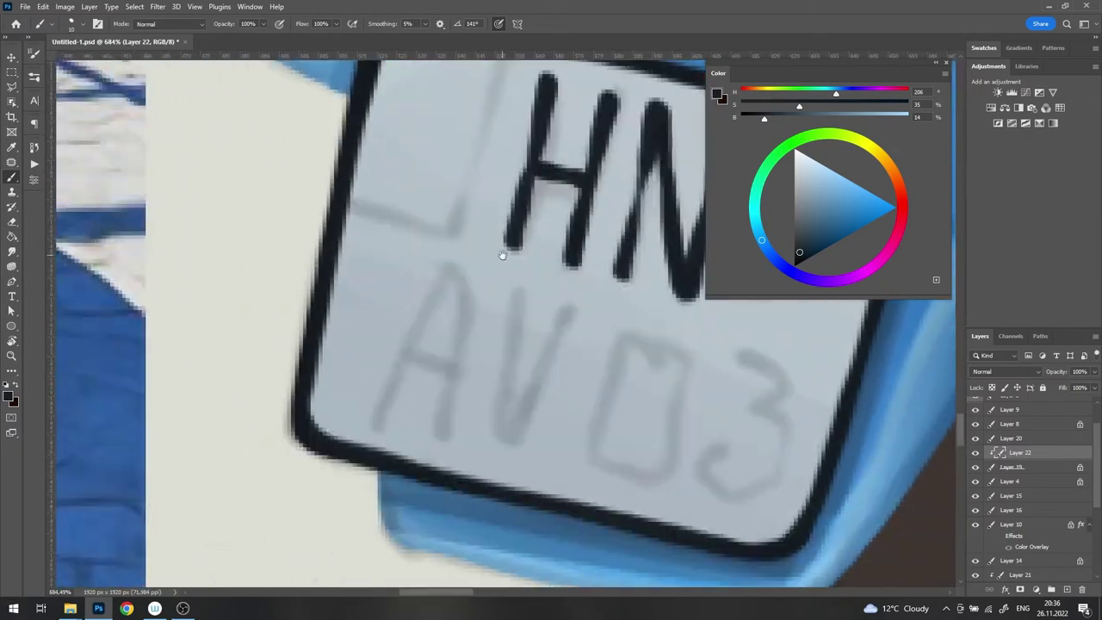
mouse_move(364, 405)
mouse_down()
mouse_move(422, 296)
mouse_move(441, 433)
mouse_up()
drag(502, 336, 508, 441)
drag(577, 297, 512, 439)
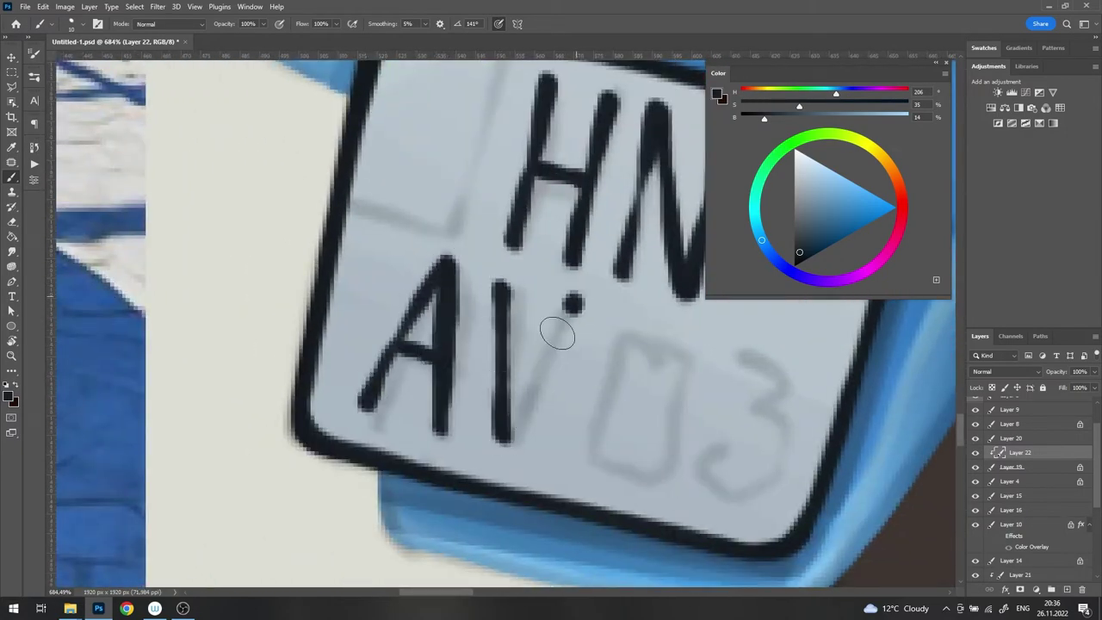
drag(534, 336, 439, 283)
mouse_move(565, 274)
mouse_down()
mouse_move(564, 384)
mouse_move(560, 262)
mouse_up()
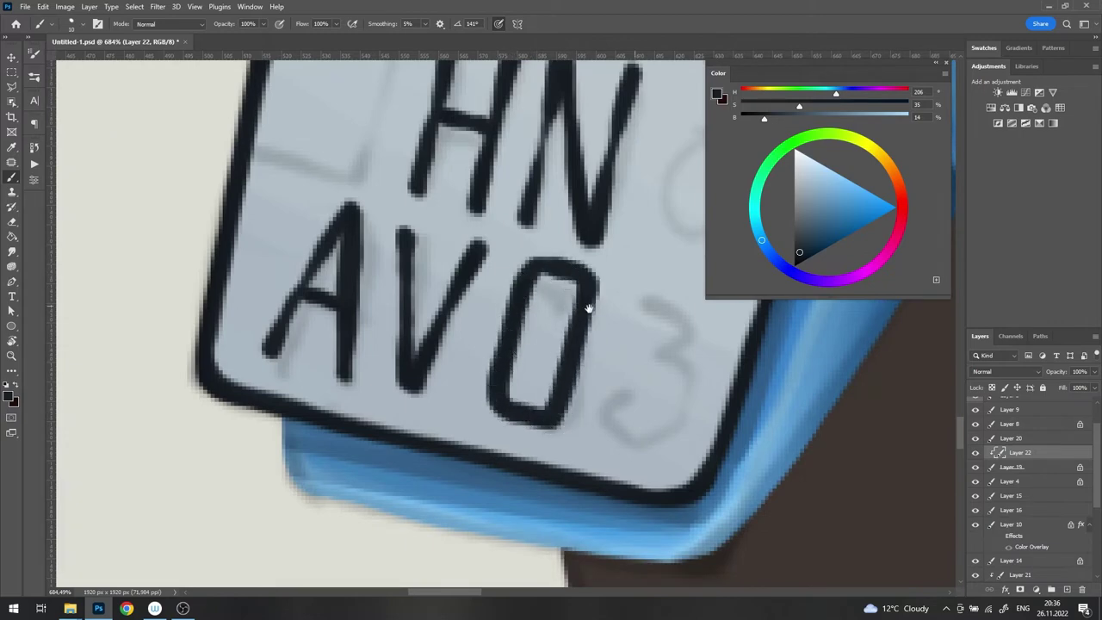
drag(583, 311, 471, 267)
mouse_move(505, 247)
mouse_down()
mouse_move(554, 256)
mouse_move(546, 364)
mouse_move(475, 347)
mouse_up()
alt+scroll(507, 314, down, 5)
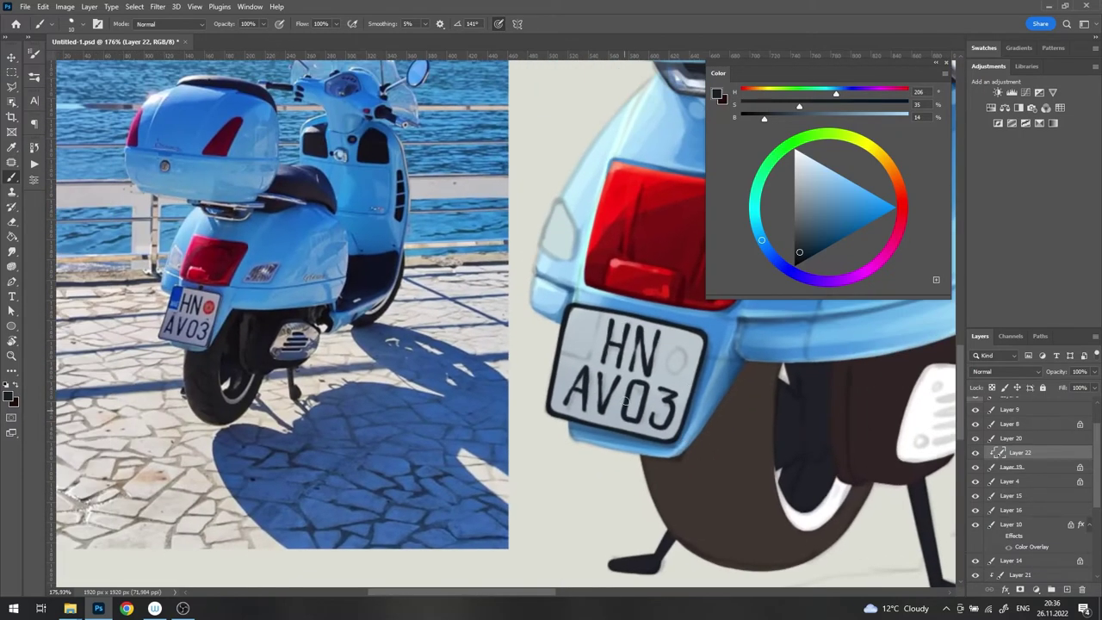
key(ctrl+shift+alt+n)
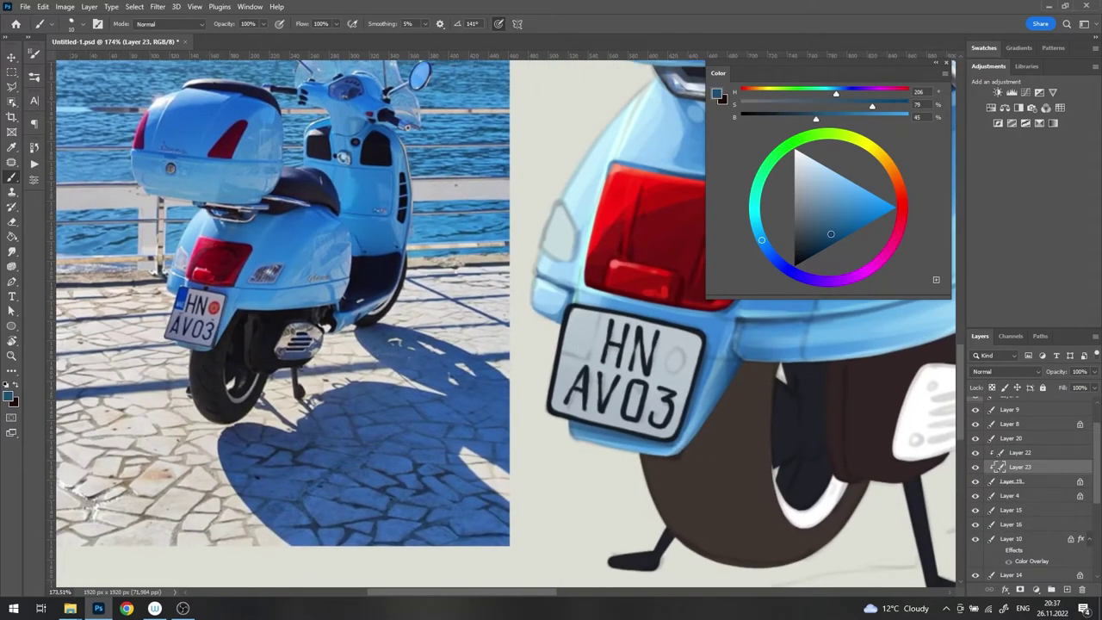
Step: Paint a deep blue band at the plate's left end and trim its edge
drag(761, 240, 766, 248)
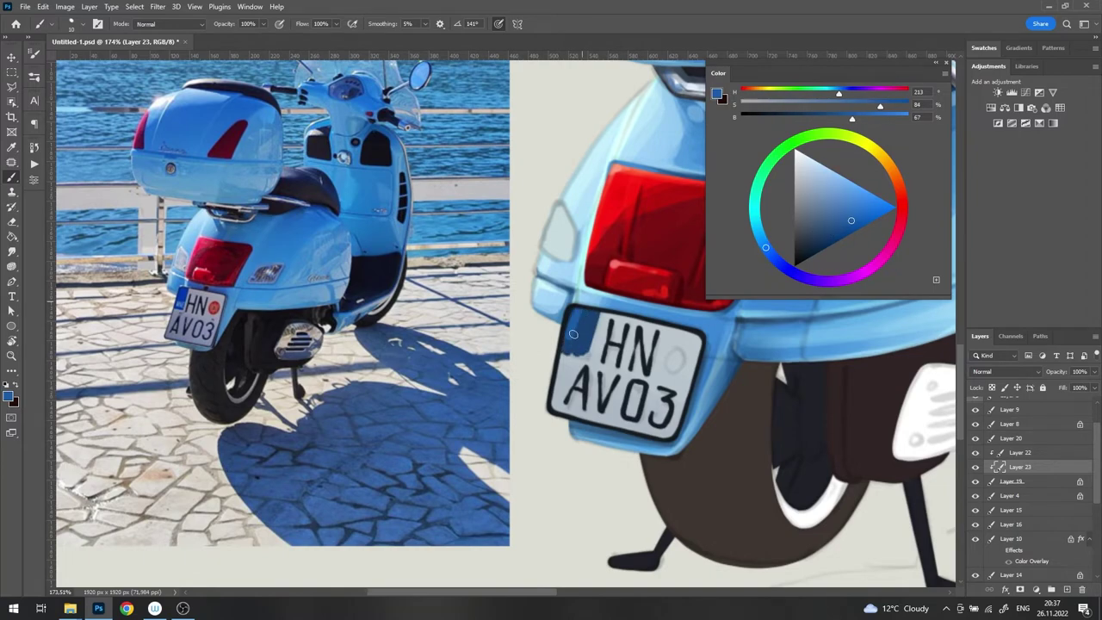
alt+scroll(572, 334, up, 2)
alt+scroll(650, 336, up, 3)
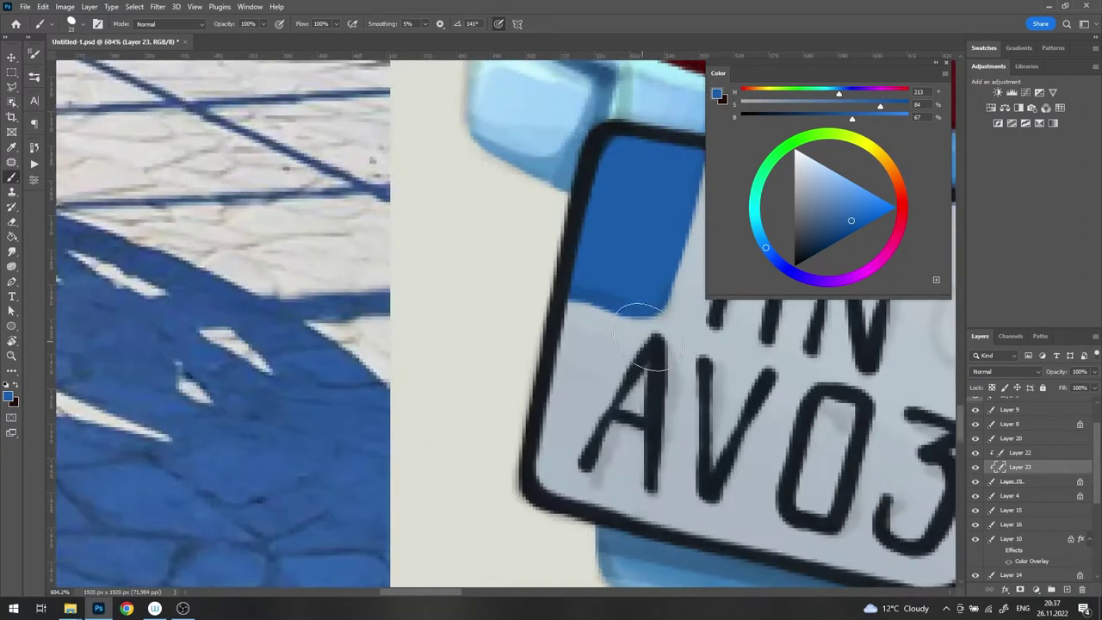
key(e)
drag(561, 273, 565, 300)
alt+scroll(617, 308, down, 5)
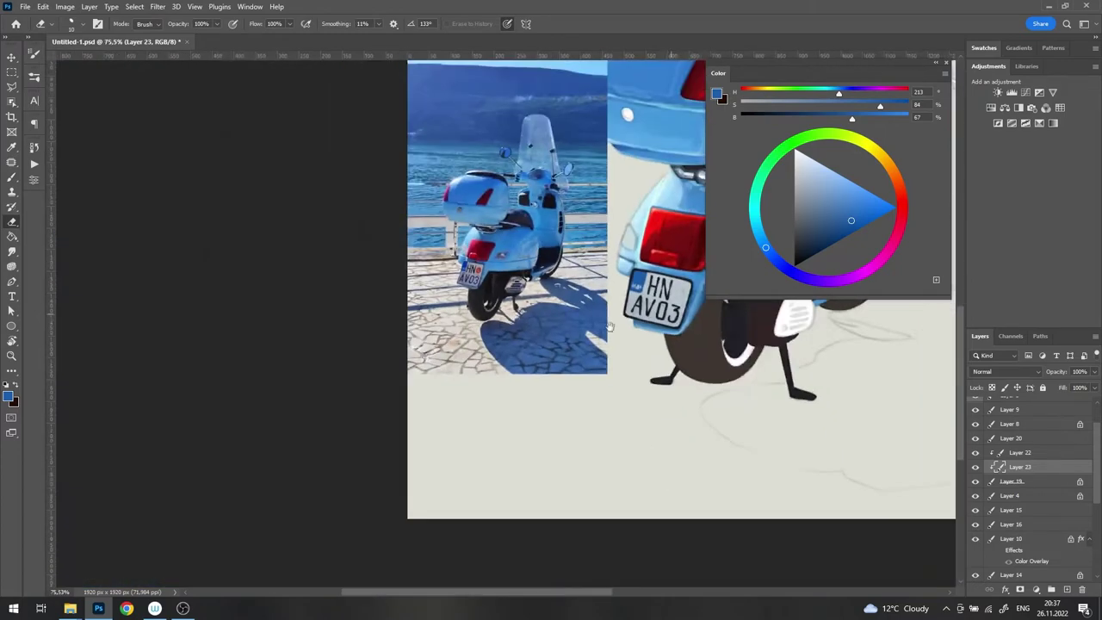
alt+scroll(617, 309, up, 2)
key(b)
Step: Paint a red round badge with an orange centre beside the 'HN' line
alt+click(525, 211)
alt+scroll(525, 320, up, 2)
click(519, 323)
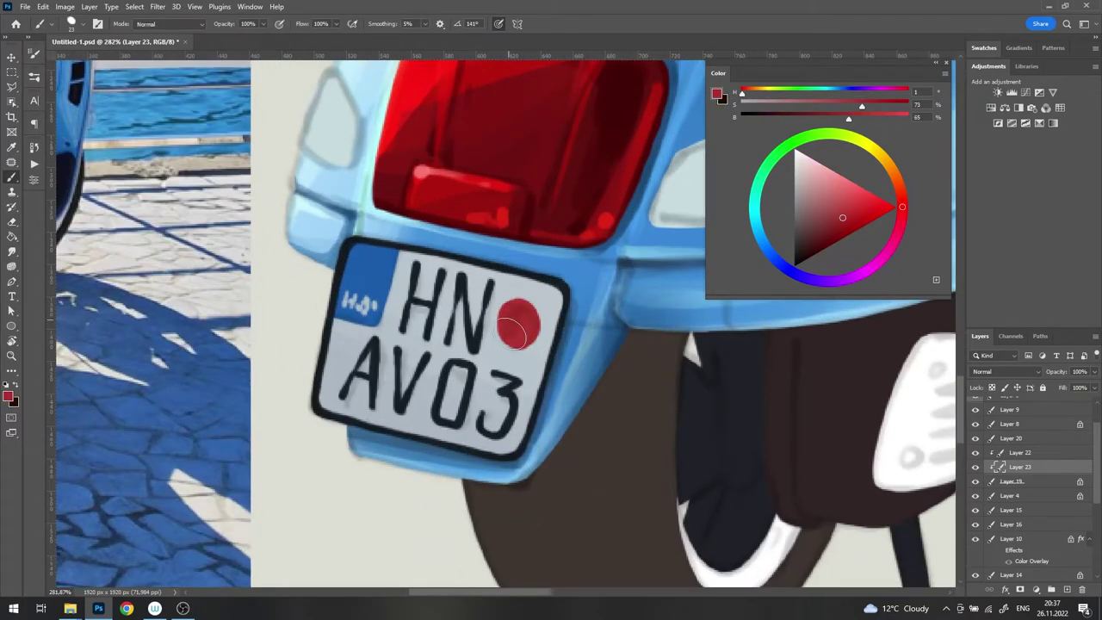
click(897, 171)
alt+scroll(518, 323, down, 3)
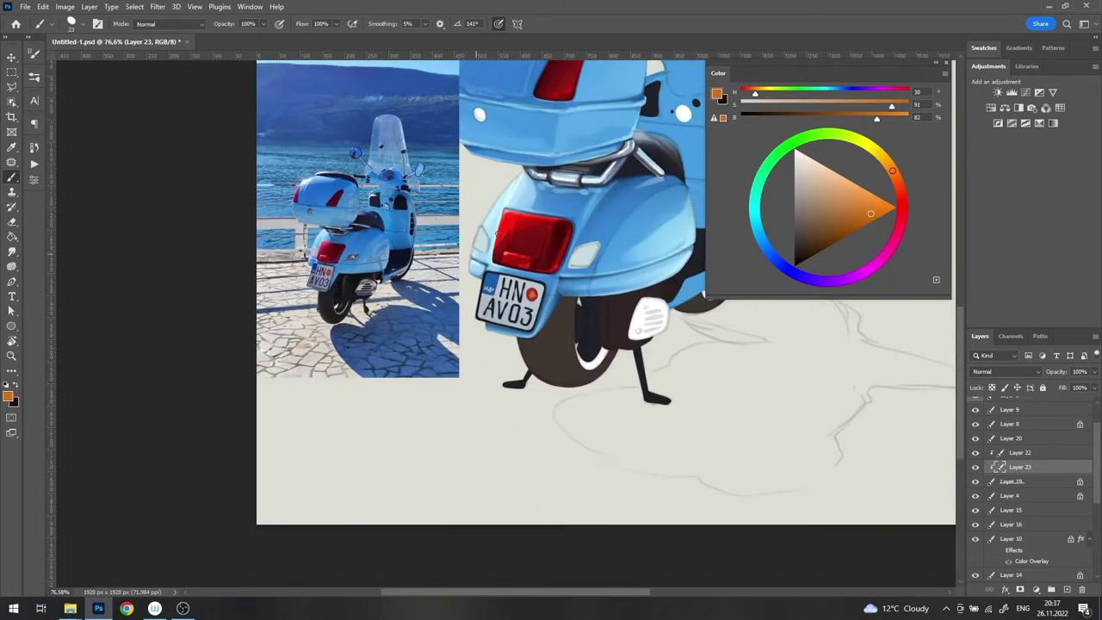
alt+scroll(448, 226, up, 5)
alt+click(431, 178)
click(450, 226)
alt+scroll(449, 242, down, 4)
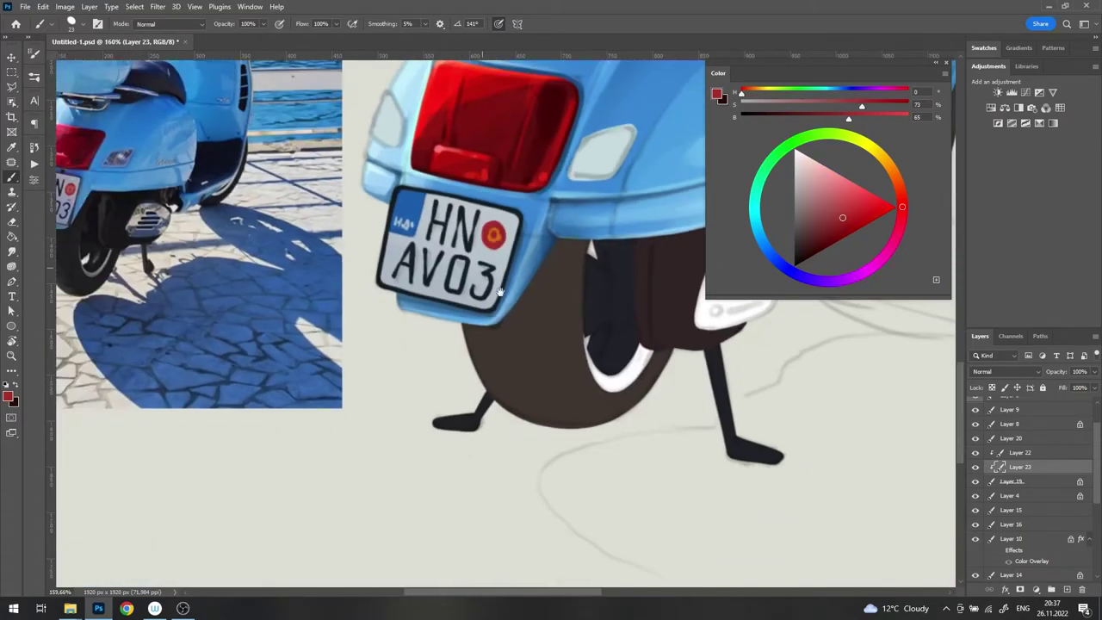
alt+scroll(450, 242, down, 2)
click(1020, 452)
right_click(591, 296)
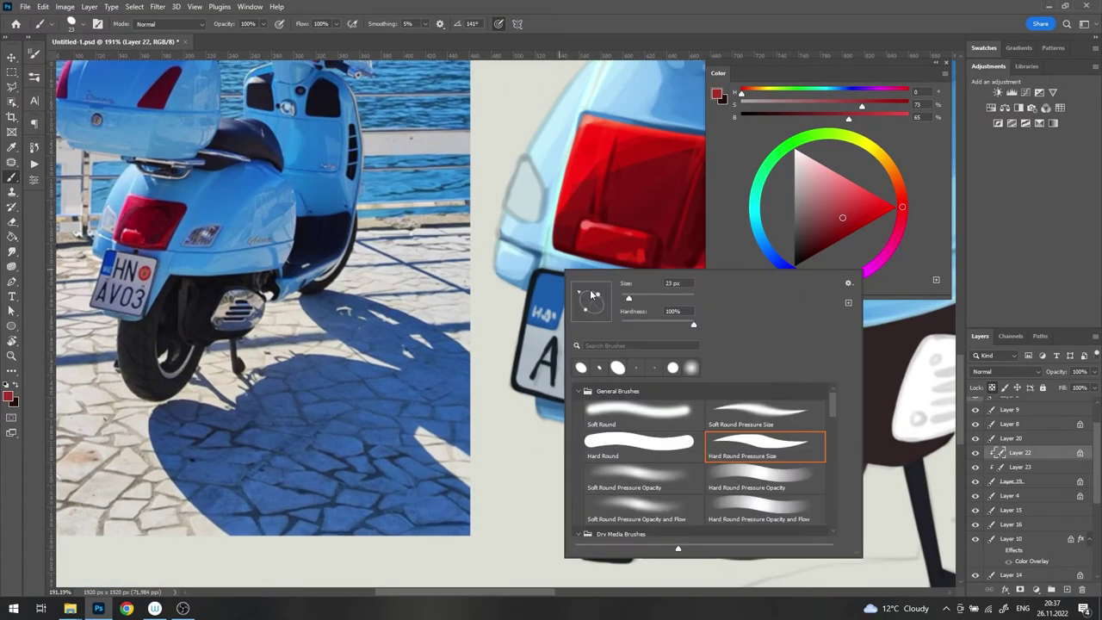
Step: Add pale blue-grey highlights to the lower-line characters with a Screen-mode brush, erasing excess
key(Escape)
alt+click(539, 273)
alt+scroll(505, 302, up, 3)
alt+scroll(505, 302, up, 3)
shift+right_click(379, 350)
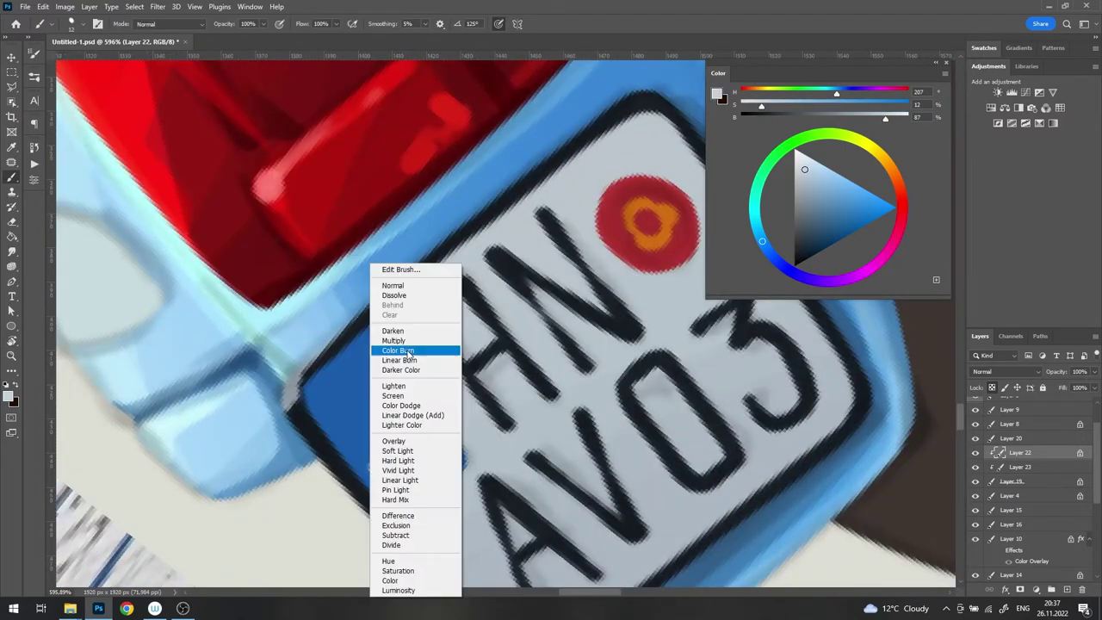
click(393, 395)
mouse_move(857, 395)
mouse_down()
mouse_move(569, 231)
mouse_move(590, 247)
mouse_up()
drag(125, 160, 242, 146)
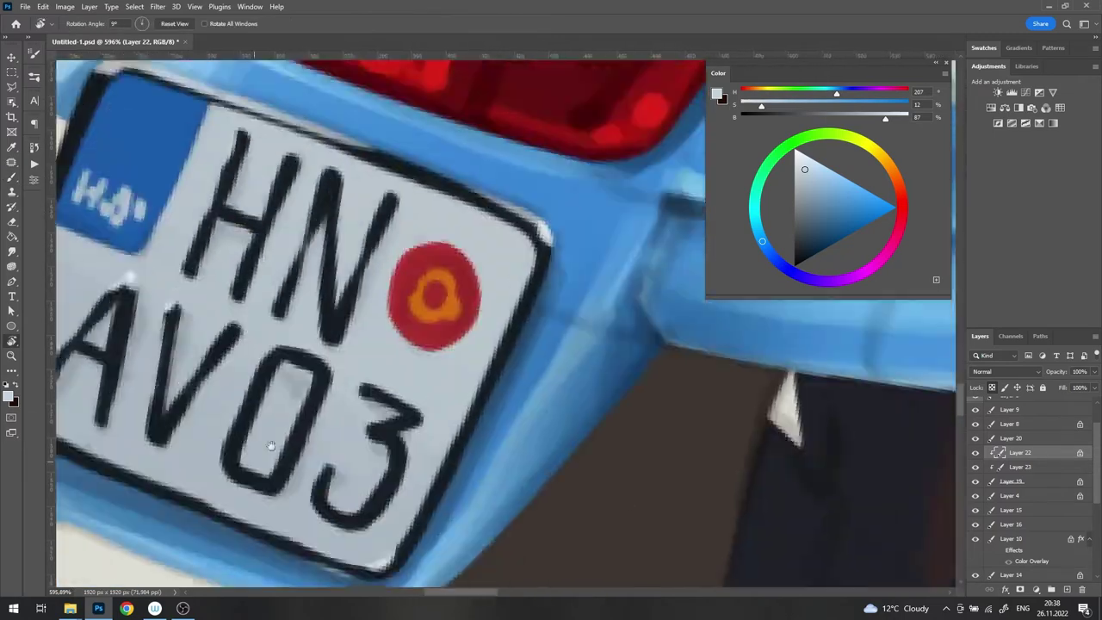
mouse_move(270, 318)
mouse_down()
mouse_move(246, 382)
mouse_move(275, 341)
mouse_move(364, 376)
mouse_move(347, 420)
mouse_up()
key(e)
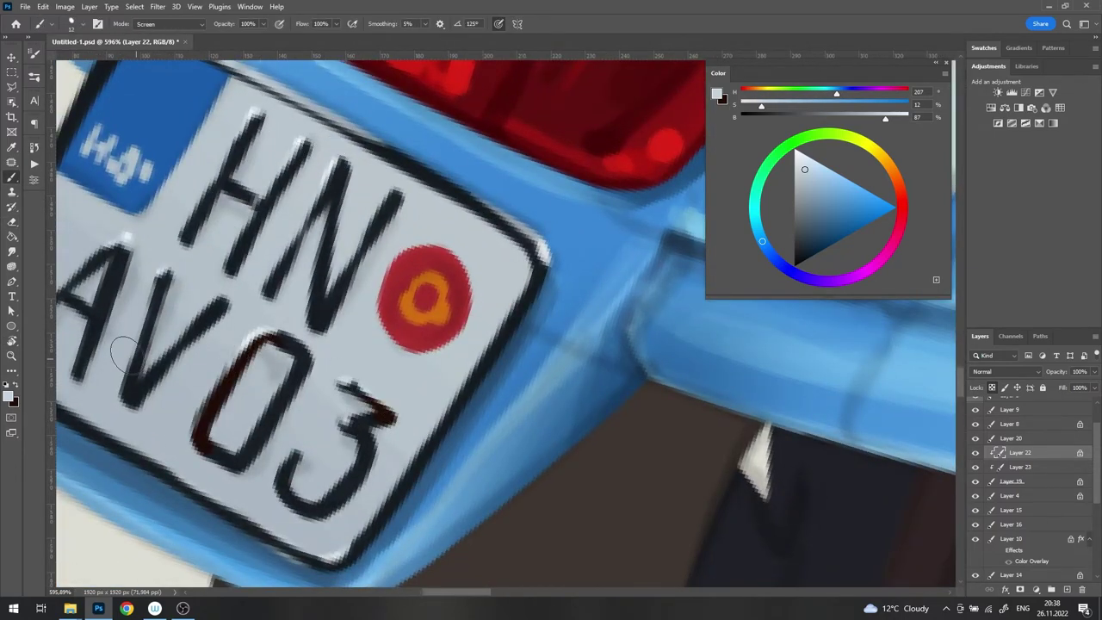
drag(125, 355, 171, 424)
scroll(234, 393, down, 5)
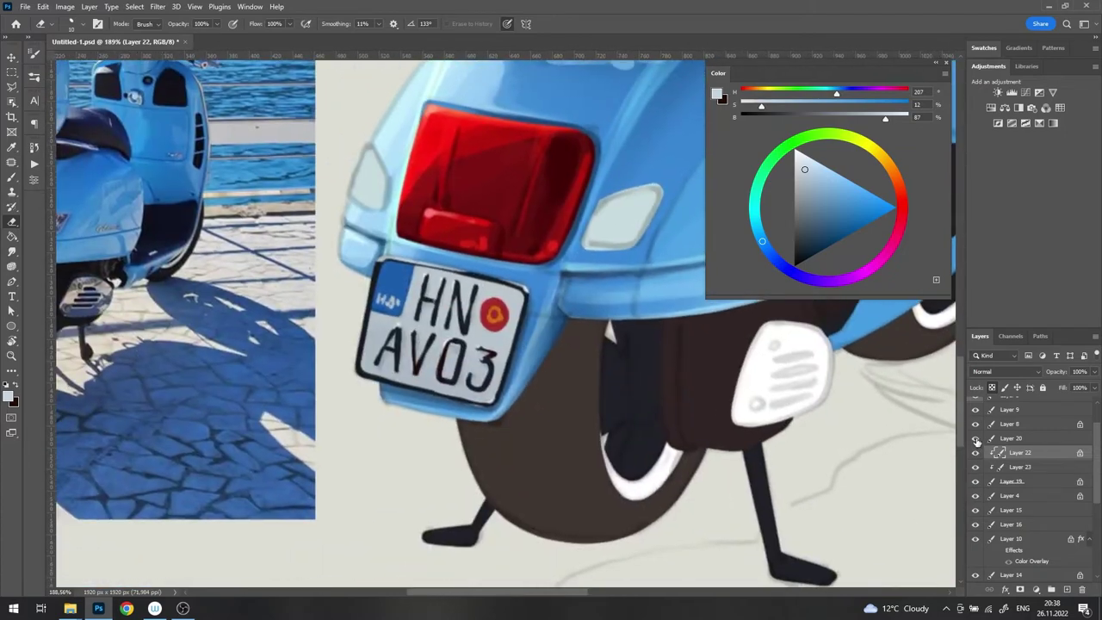
Step: On Layer 19, shade the blue band and characters with a low-opacity Multiply brush
click(1012, 481)
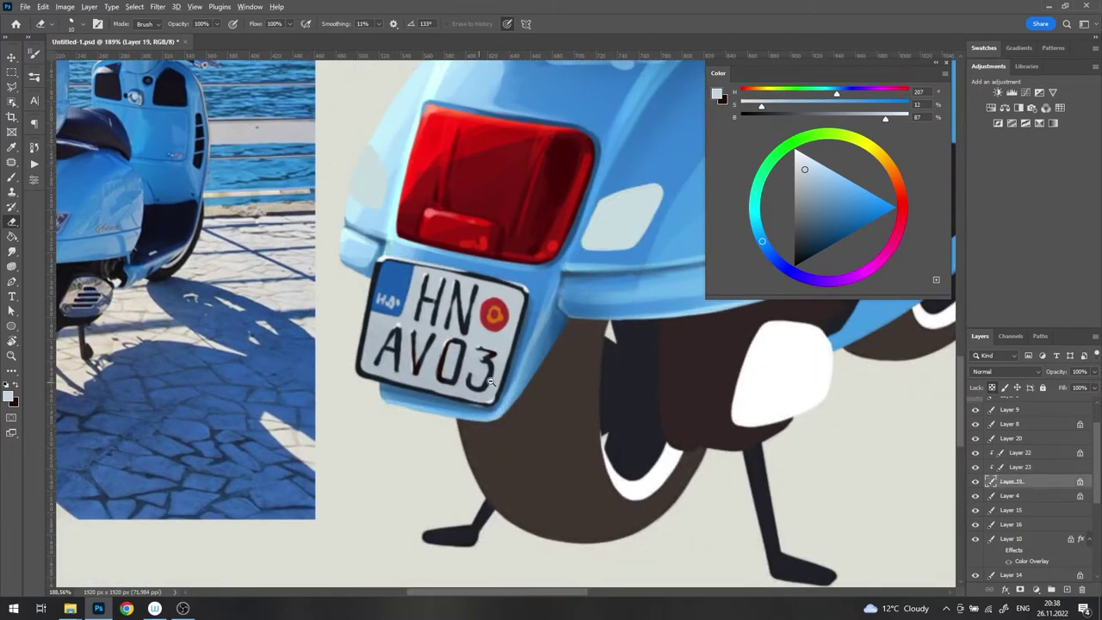
scroll(483, 379, up, 4)
key(b)
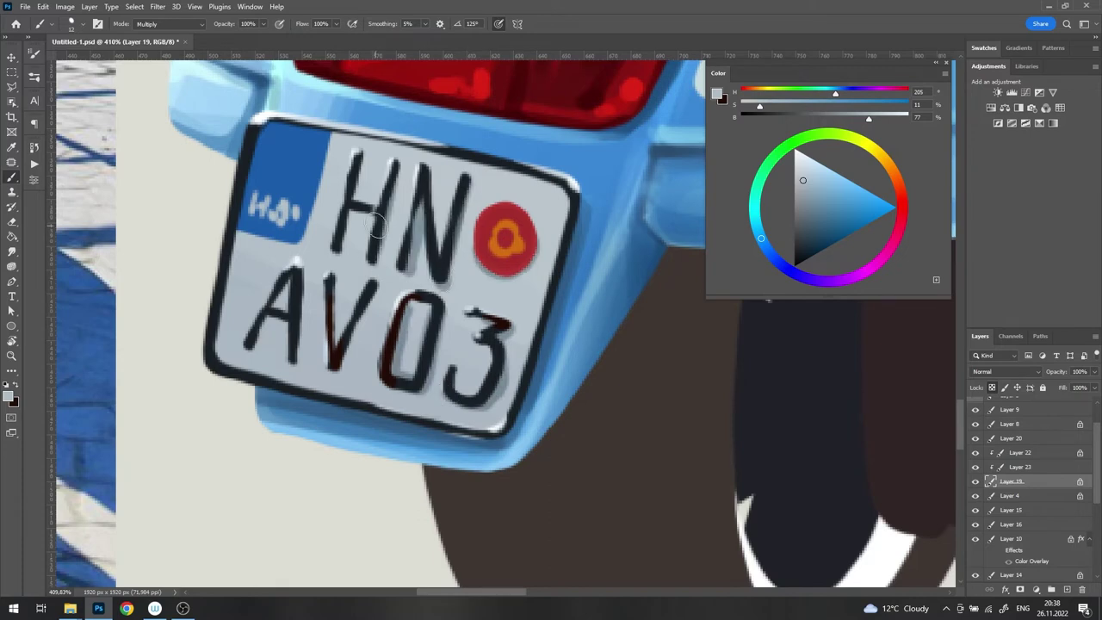
drag(235, 220, 334, 135)
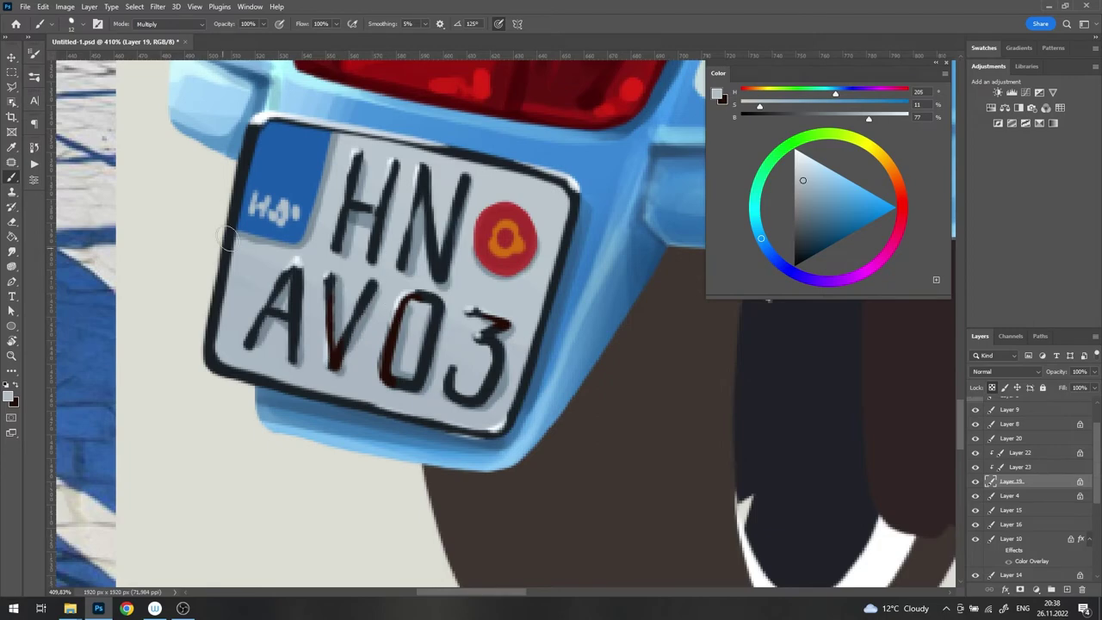
scroll(505, 307, down, 3)
scroll(505, 307, down, 2)
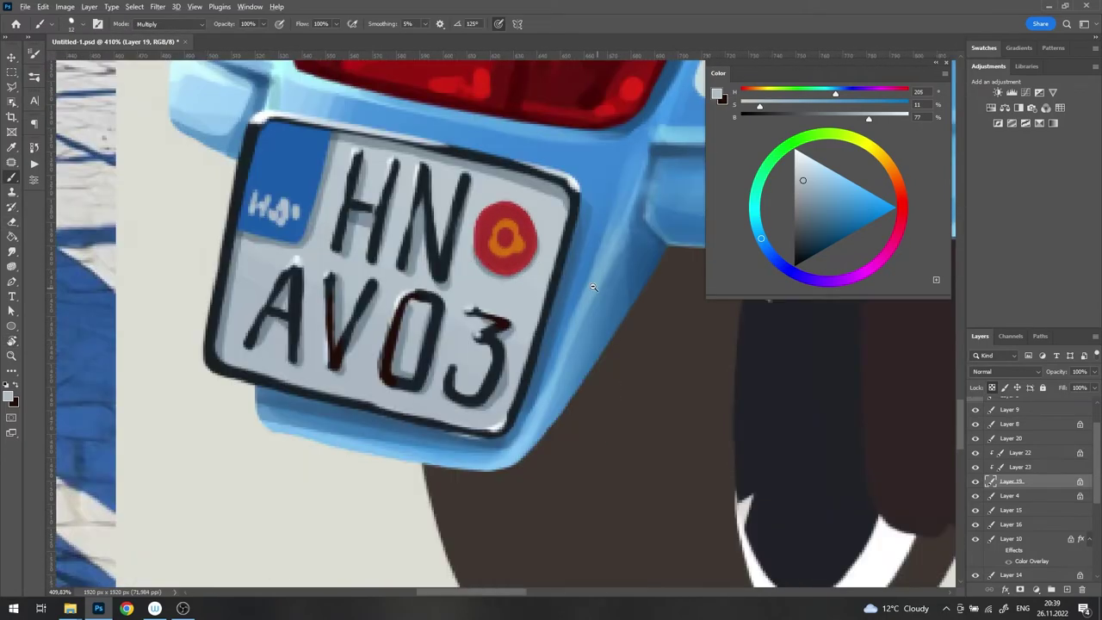
scroll(586, 325, down, 4)
scroll(586, 326, up, 3)
right_click(586, 326)
key(Escape)
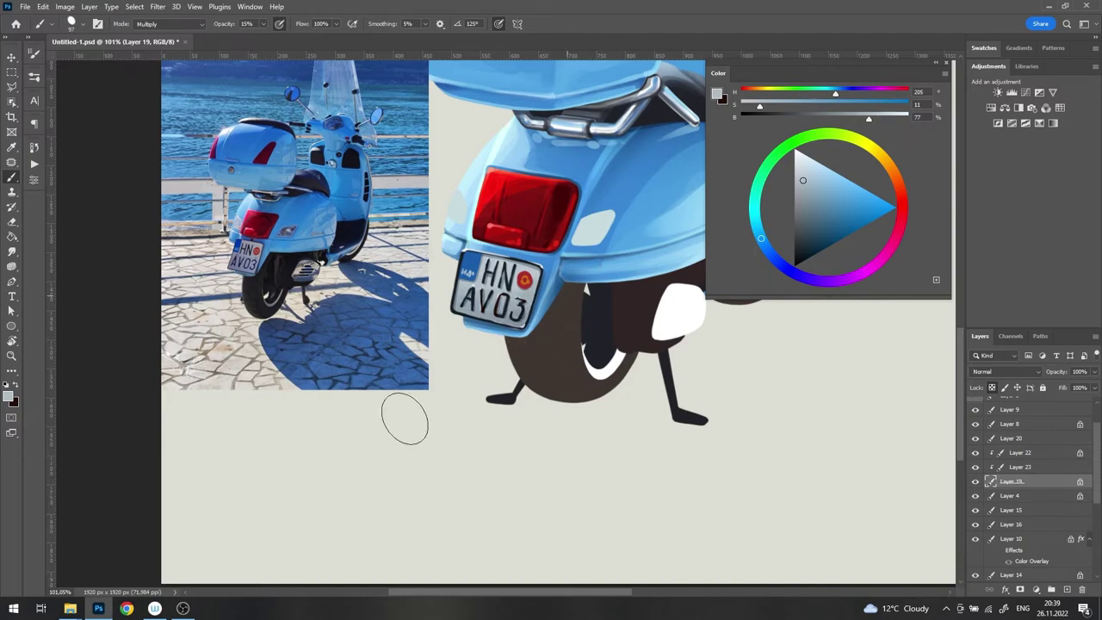
scroll(405, 418, down, 3)
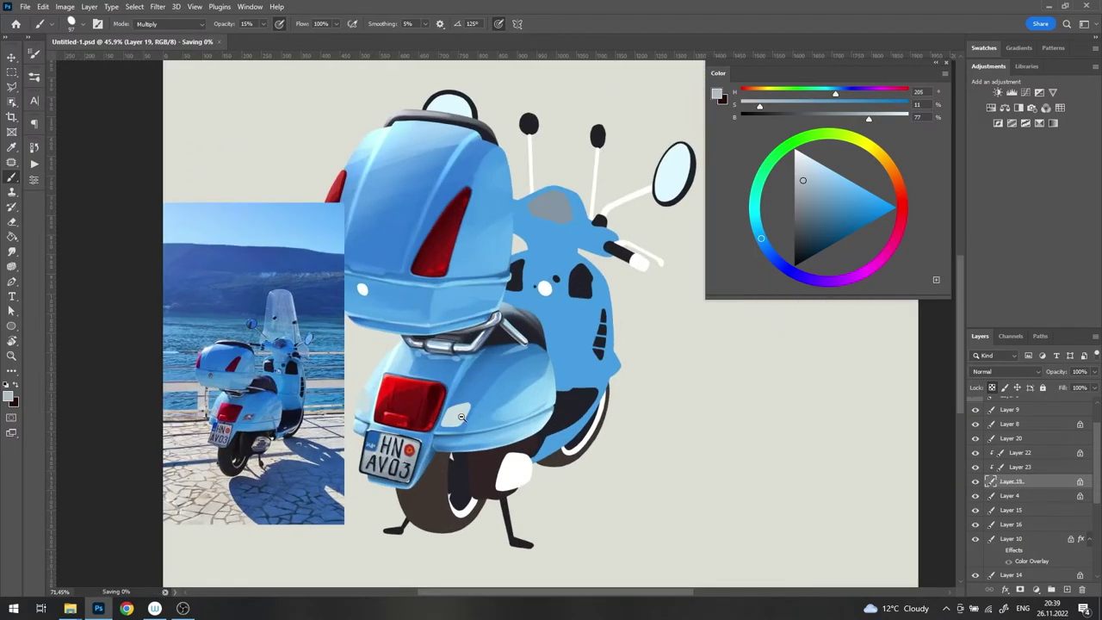
Step: Select Layer 9 and set the brush to Normal mode at 92% opacity
scroll(370, 457, up, 5)
key(v)
click(1004, 410)
key(b)
scroll(683, 283, up, 1)
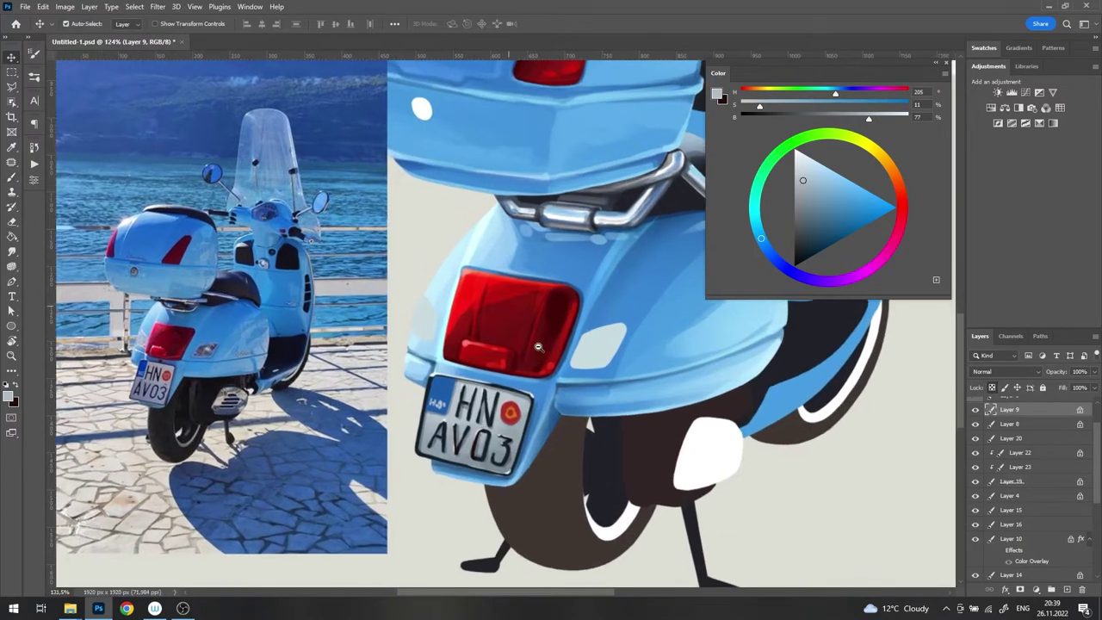
right_click(683, 283)
click(168, 23)
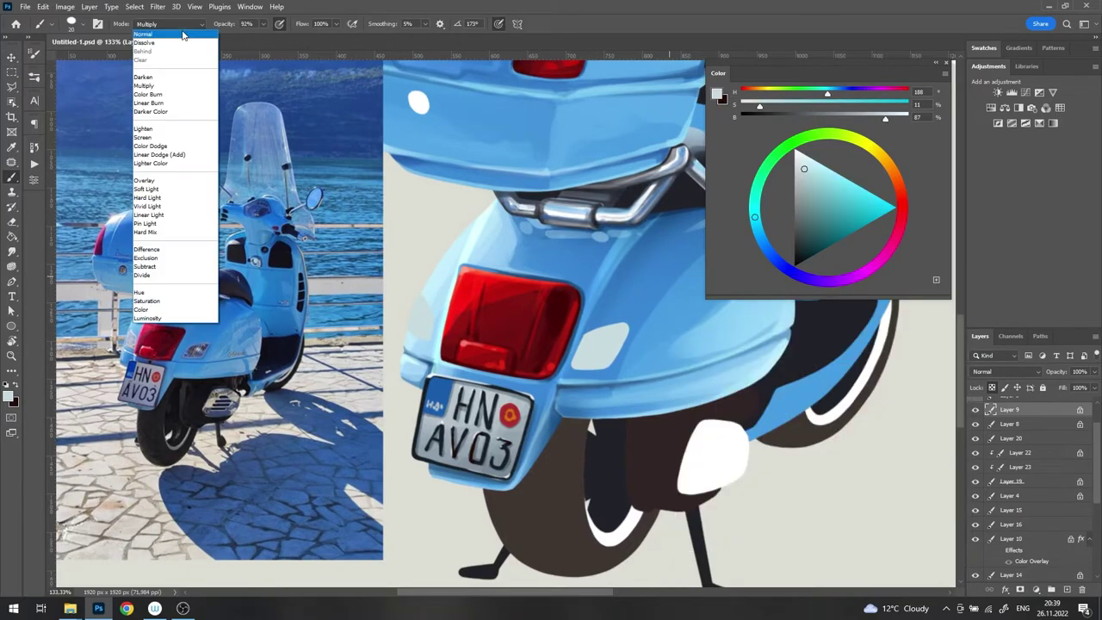
key(9)
key(2)
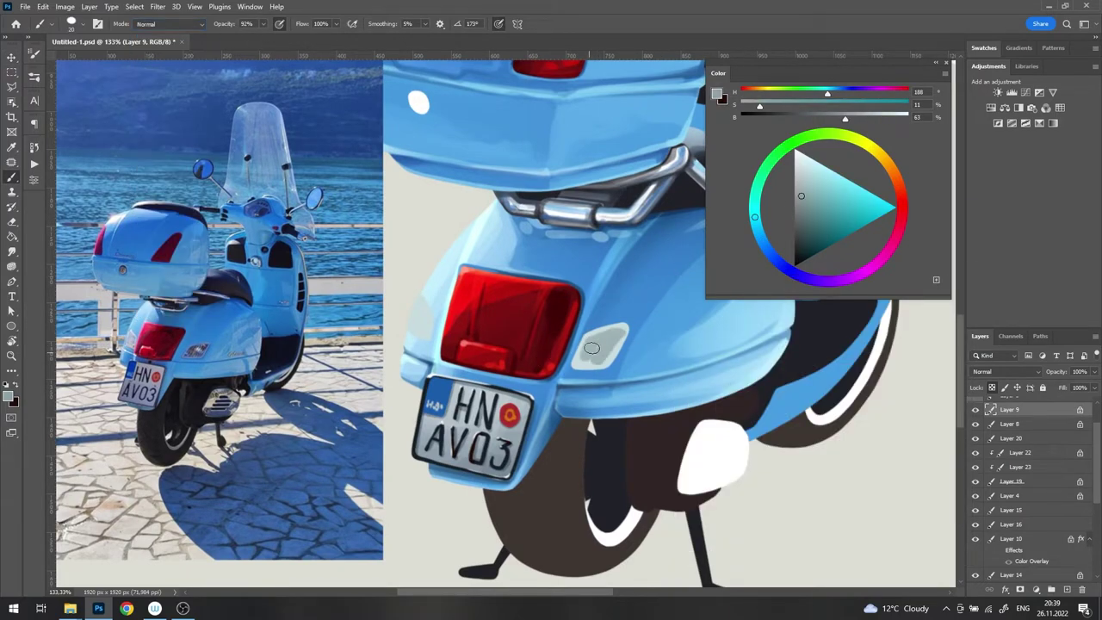
Step: Eyedrop the left reflector's grey, a lighter grey and a darker stripe grey
scroll(592, 348, up, 1)
scroll(457, 320, up, 1)
scroll(464, 299, up, 3)
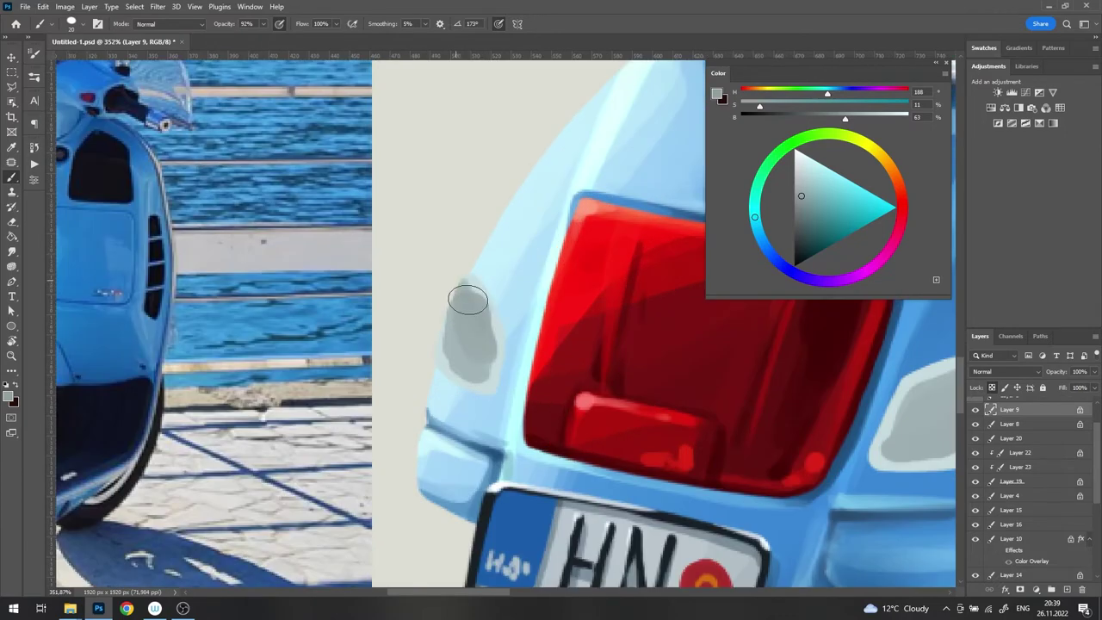
alt+click(485, 276)
alt+click(433, 318)
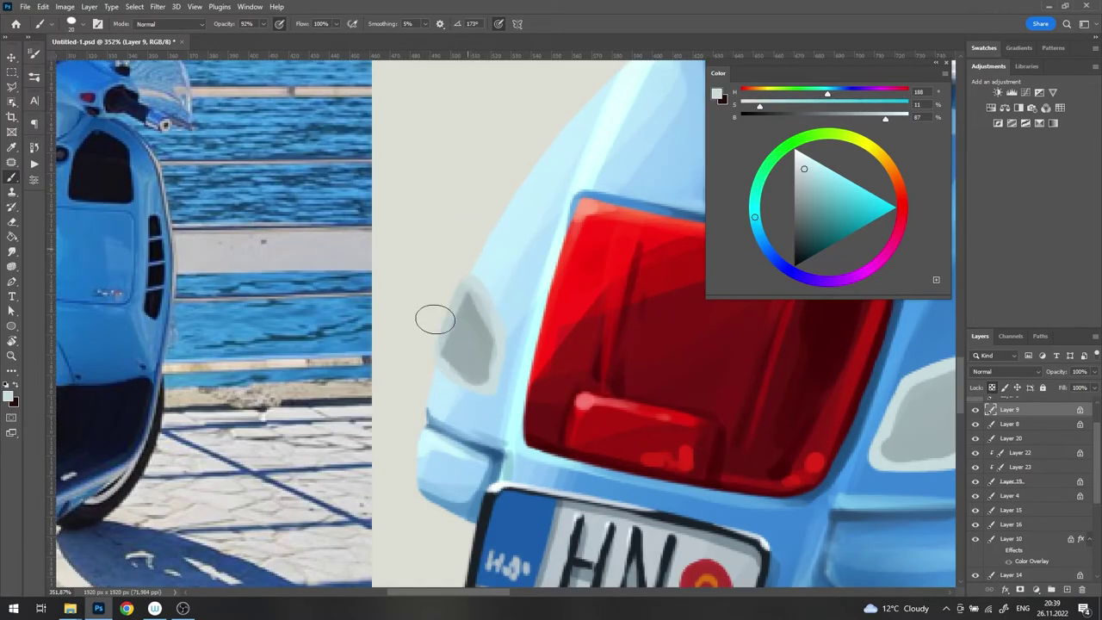
scroll(435, 327, down, 3)
scroll(475, 387, up, 3)
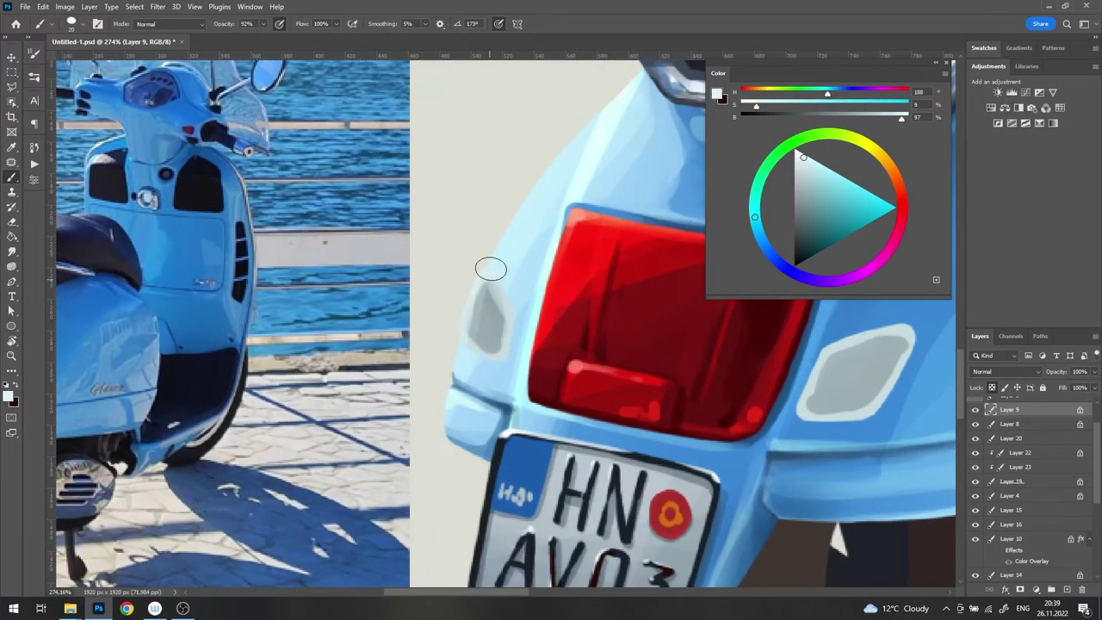
scroll(483, 317, up, 2)
scroll(483, 317, up, 1)
right_click(512, 288)
alt+click(486, 318)
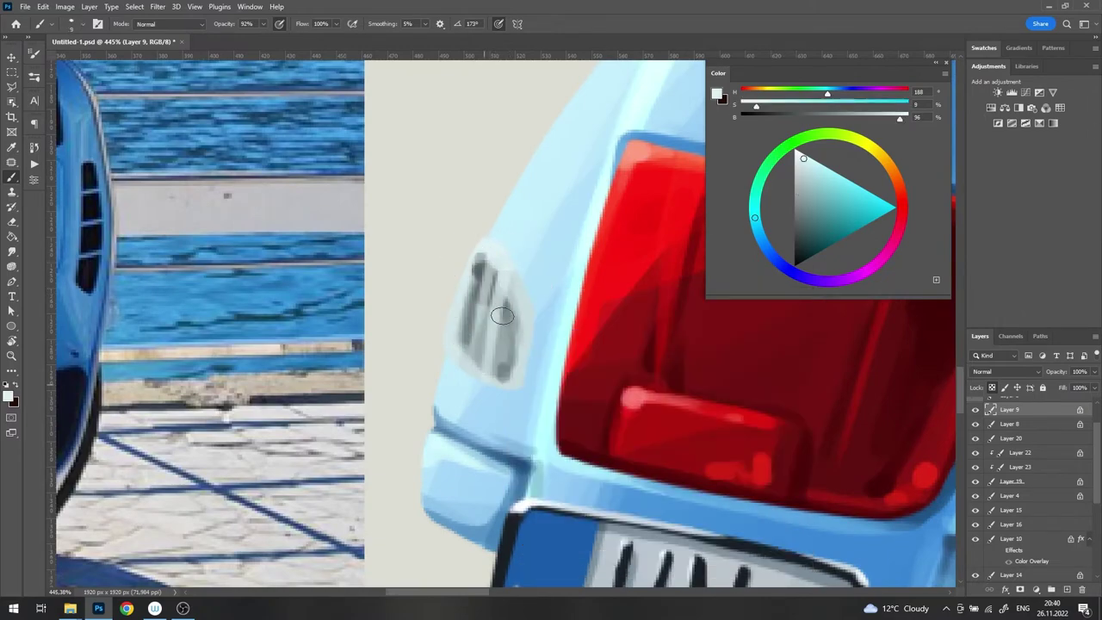
Step: Paint dark grey stripes on both reflectors and dab light grey highlights
scroll(503, 317, down, 3)
scroll(521, 260, up, 3)
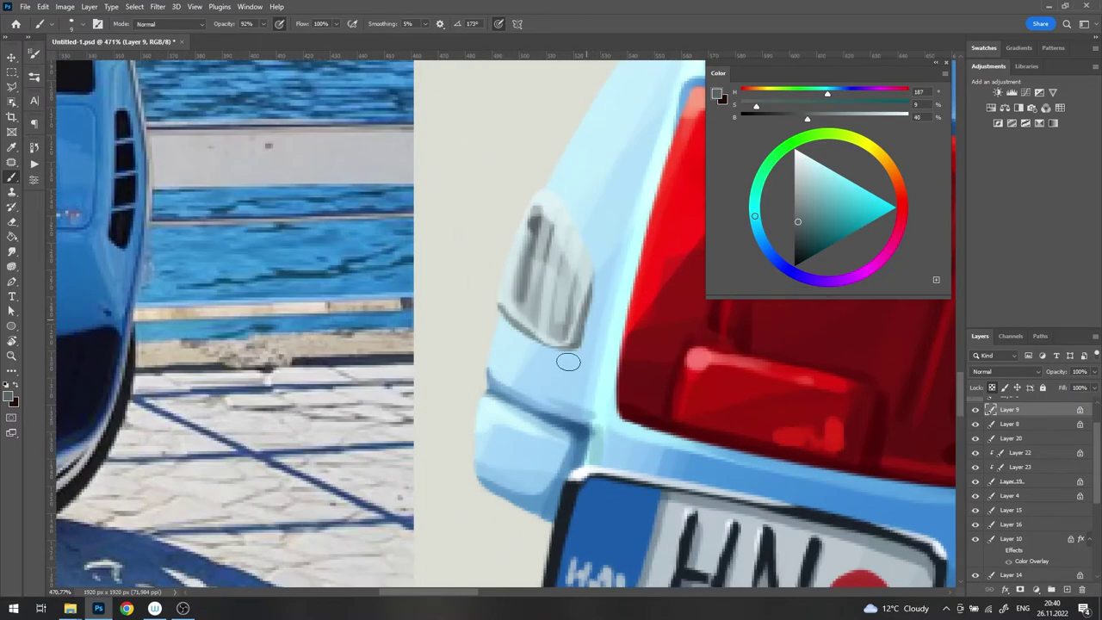
scroll(568, 362, down, 3)
scroll(517, 323, up, 3)
drag(521, 298, 517, 323)
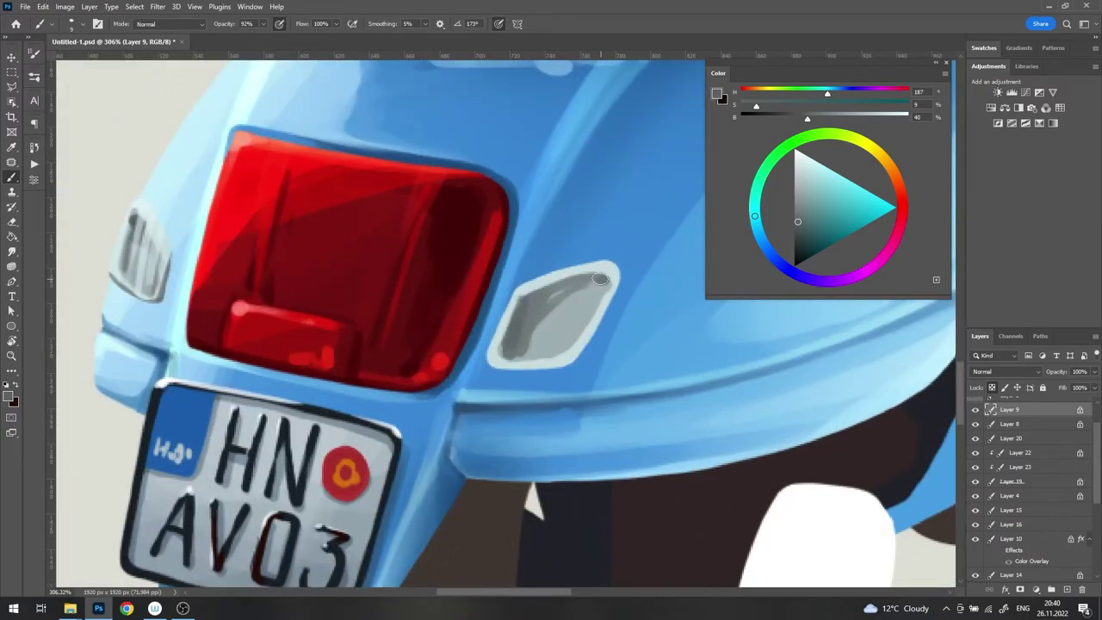
alt+click(522, 288)
scroll(609, 293, down, 3)
scroll(538, 268, up, 2)
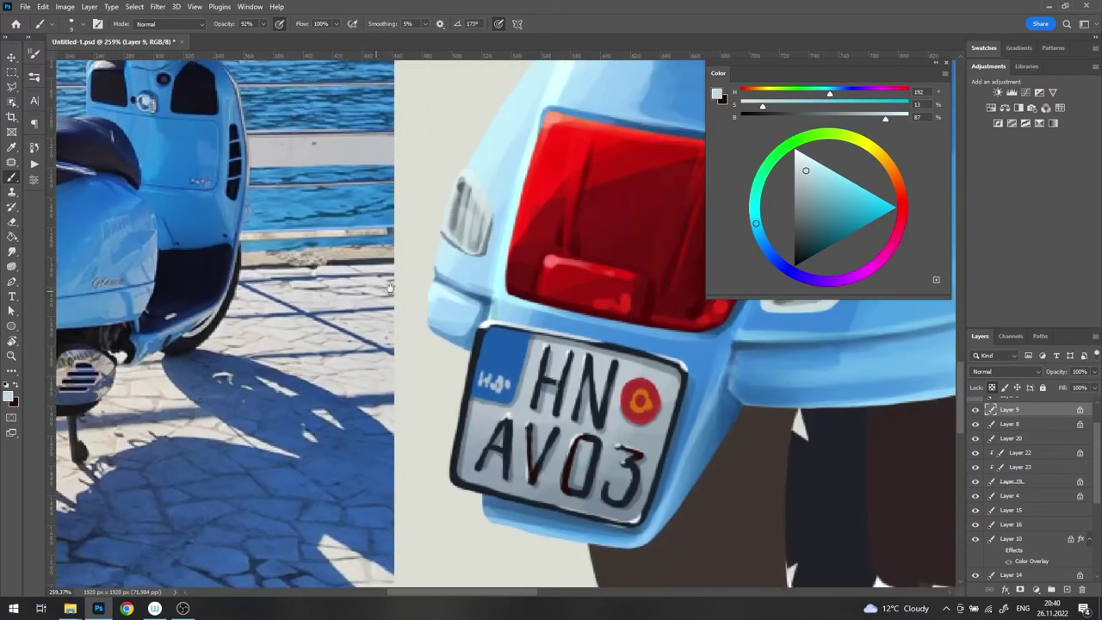
scroll(538, 268, up, 1)
alt+click(539, 268)
mouse_move(538, 268)
mouse_down()
mouse_move(542, 258)
mouse_move(470, 302)
mouse_move(456, 344)
mouse_move(489, 343)
mouse_move(525, 297)
mouse_move(517, 284)
mouse_move(441, 386)
mouse_up()
alt+click(491, 360)
Step: Paint three dark diagonal stripes across the right reflector
right_click(536, 308)
scroll(452, 263, up, 2)
right_click(608, 305)
key(Return)
drag(500, 288, 469, 392)
drag(551, 243, 498, 384)
mouse_move(581, 237)
mouse_down()
mouse_move(525, 377)
mouse_move(567, 332)
mouse_up()
Step: Paint a dark grey line along the right reflector's bottom edge
key(ctrl+0)
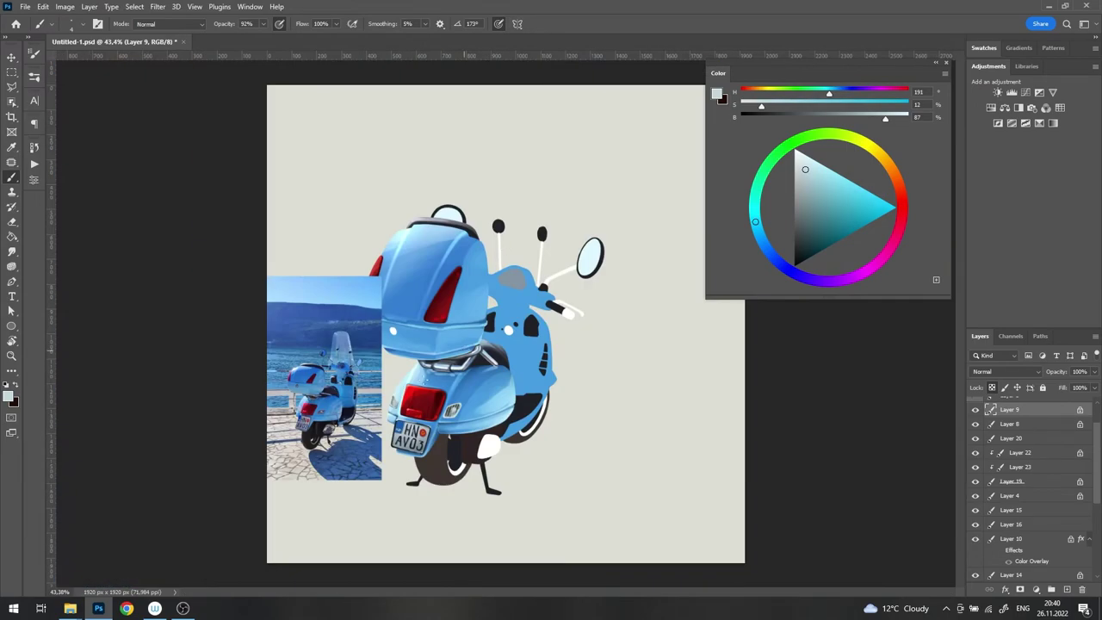
scroll(567, 398, up, 5)
scroll(568, 399, up, 5)
scroll(502, 446, up, 5)
alt+click(443, 435)
drag(425, 448, 561, 447)
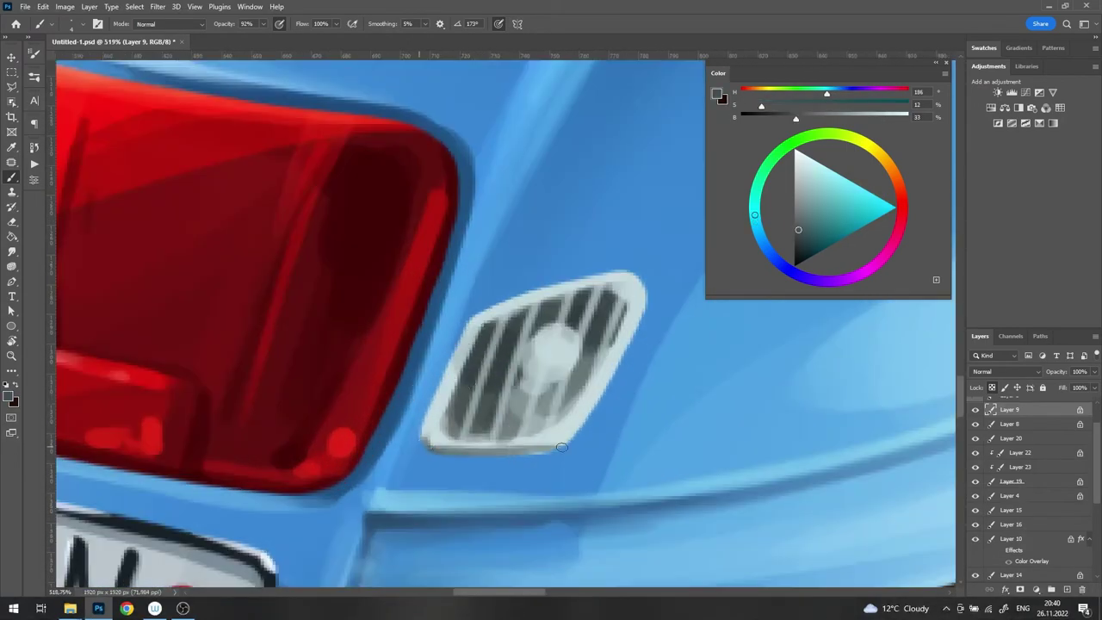
key(ctrl+0)
scroll(560, 344, up, 5)
Step: Edge the reflector in dark blue on three sides, with a light blue highlight underneath
alt+click(603, 284)
right_click(641, 312)
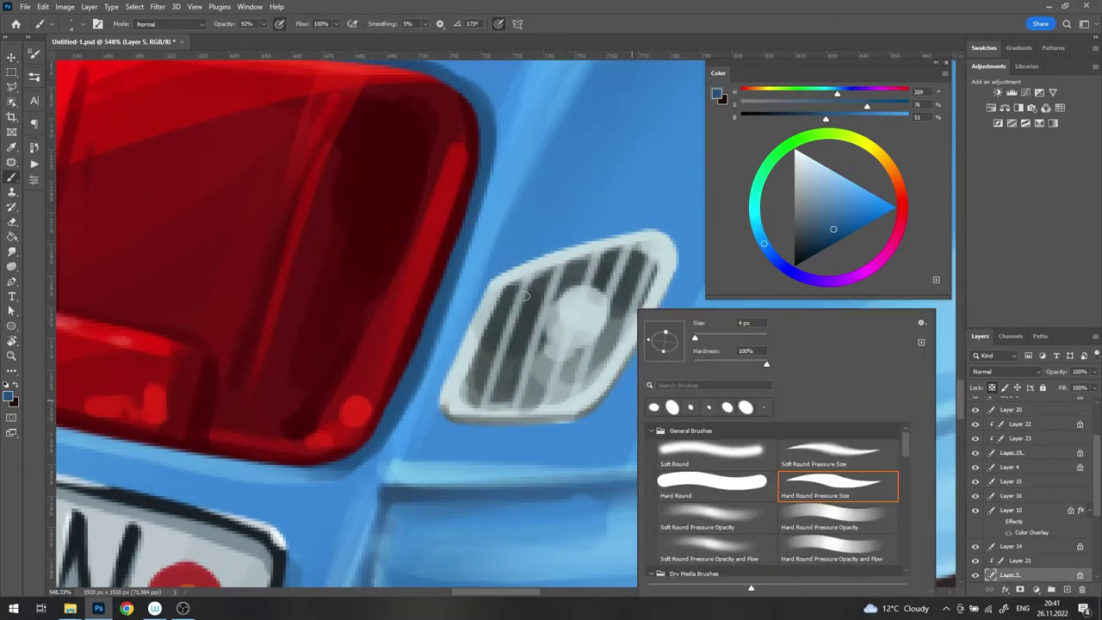
mouse_move(444, 398)
mouse_down()
mouse_move(456, 353)
mouse_move(607, 233)
mouse_move(661, 259)
mouse_up()
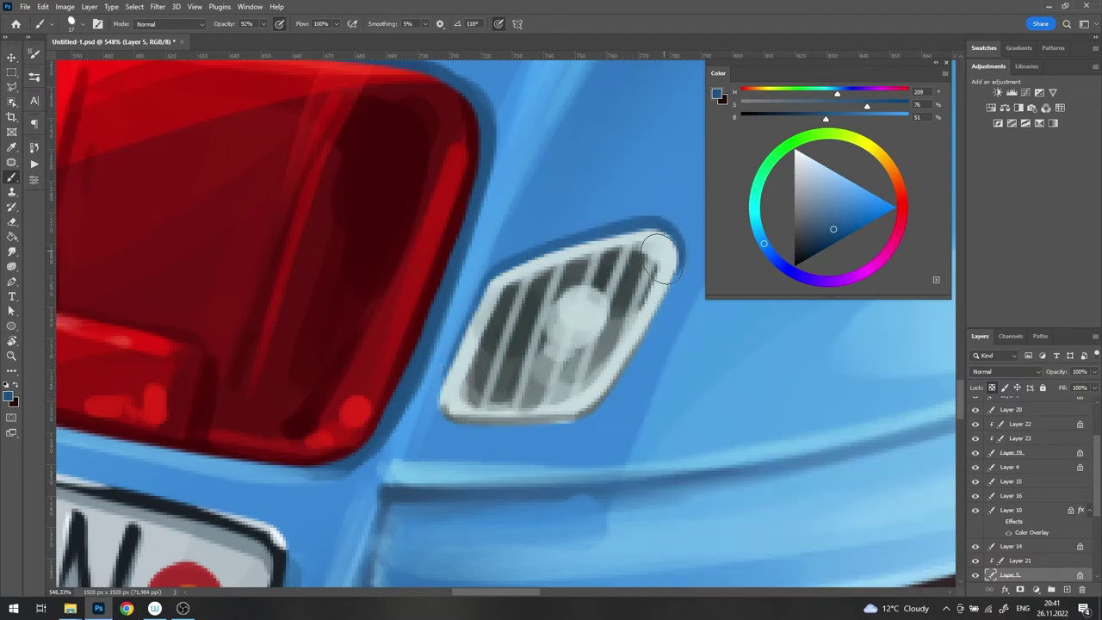
alt+click(699, 358)
right_click(456, 396)
click(464, 411)
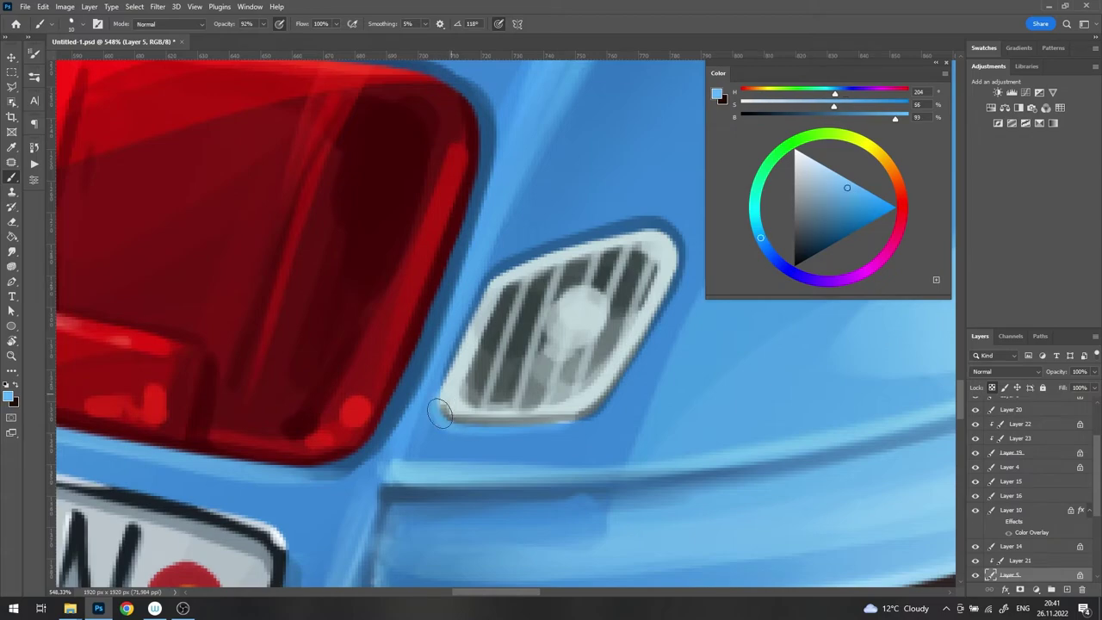
drag(439, 413, 599, 418)
alt+click(671, 226)
drag(673, 231, 608, 406)
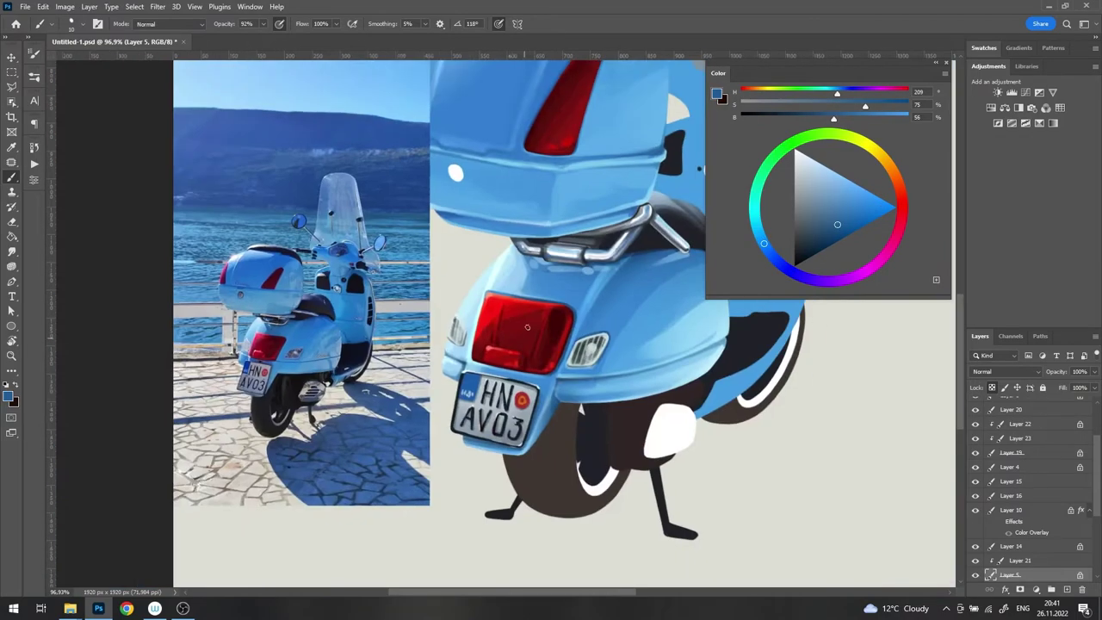
Step: Sample light blue, pale cyan, medium and saturated blues from the body panels
scroll(603, 344, down, 5)
scroll(846, 401, up, 4)
alt+click(846, 402)
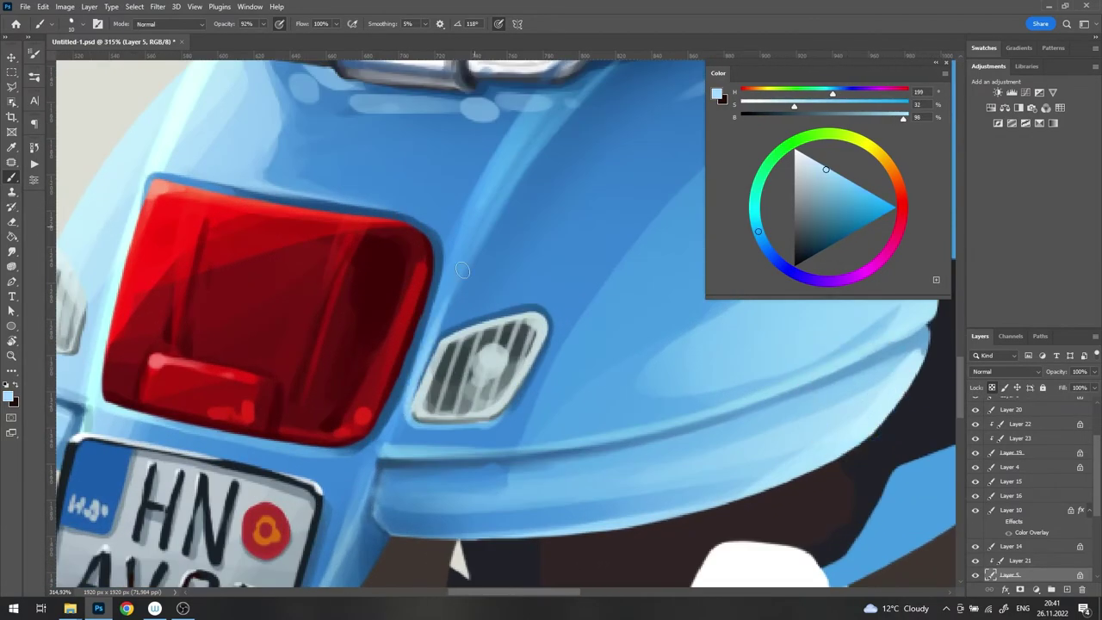
scroll(462, 271, down, 2)
scroll(505, 370, up, 3)
alt+click(300, 213)
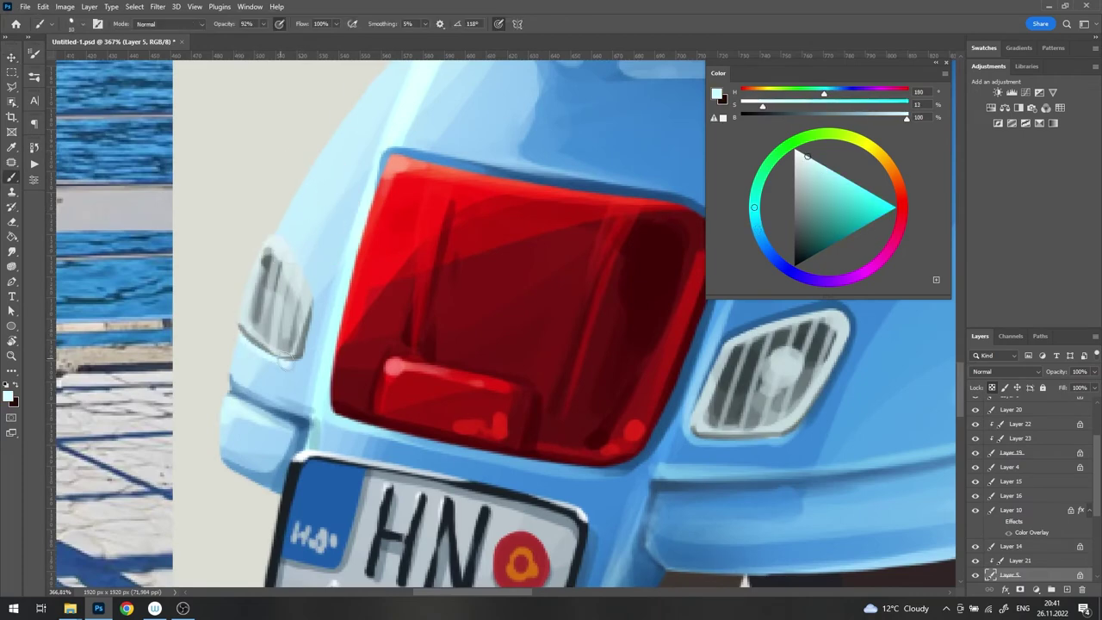
alt+click(297, 346)
alt+click(280, 247)
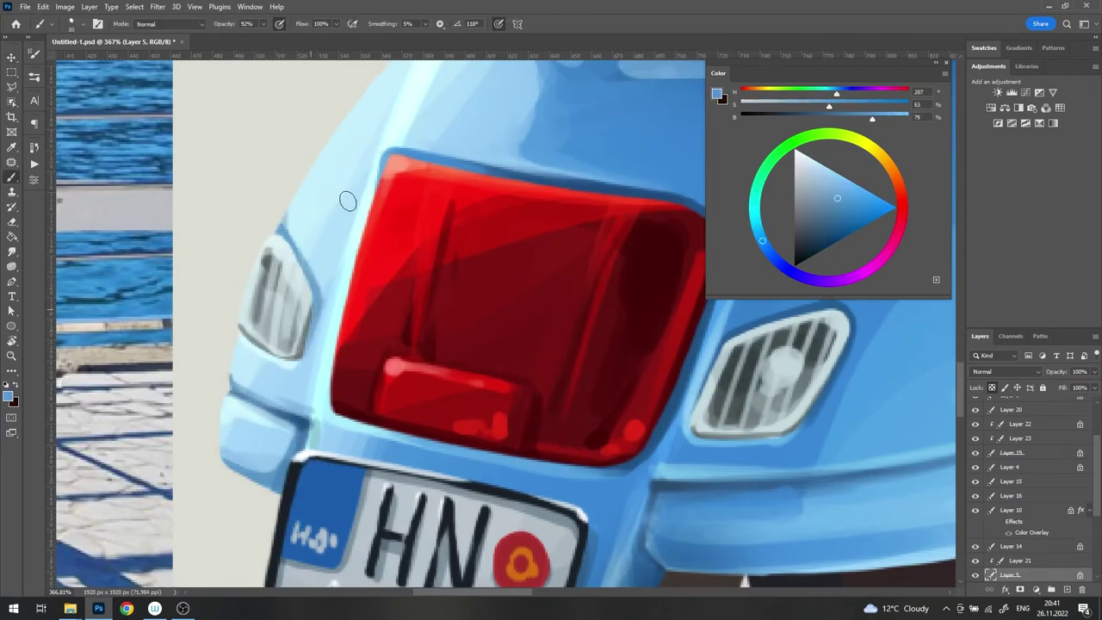
Step: Rotate the canvas view, sample body blues, then reset the rotation
drag(348, 201, 482, 120)
alt+click(355, 171)
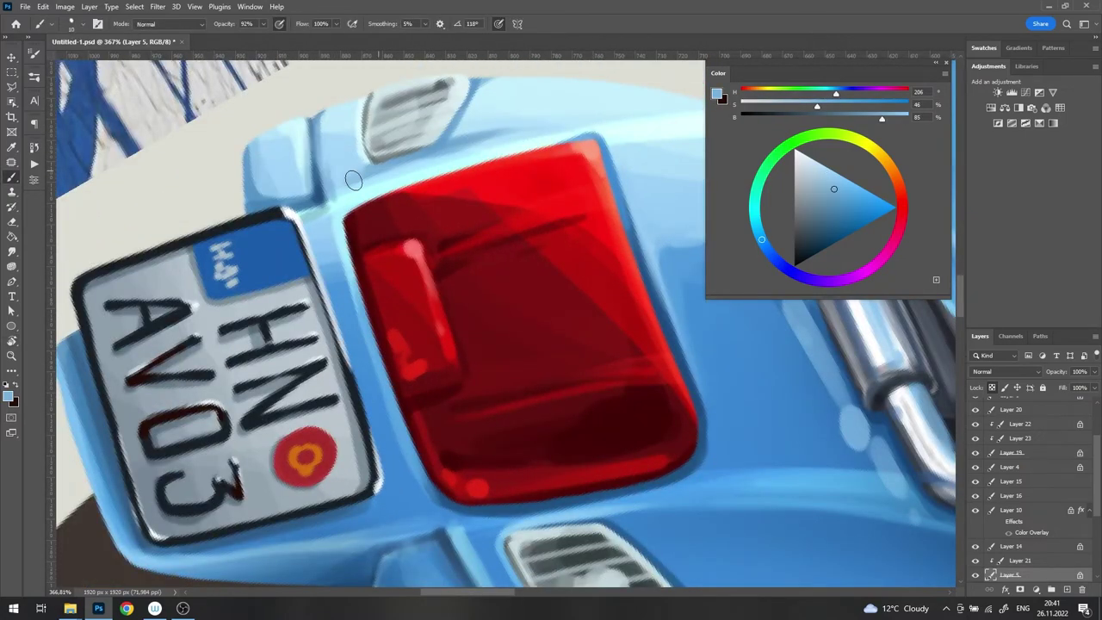
alt+click(353, 180)
key(r)
scroll(591, 213, up, 3)
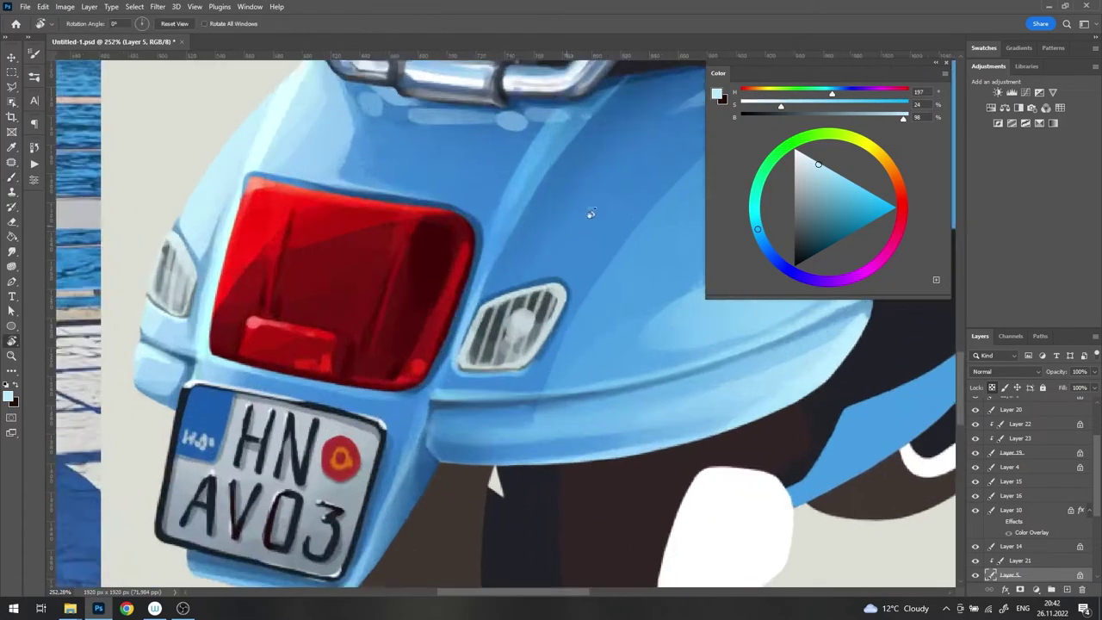
key(b)
scroll(406, 287, up, 2)
alt+click(409, 325)
scroll(408, 324, up, 2)
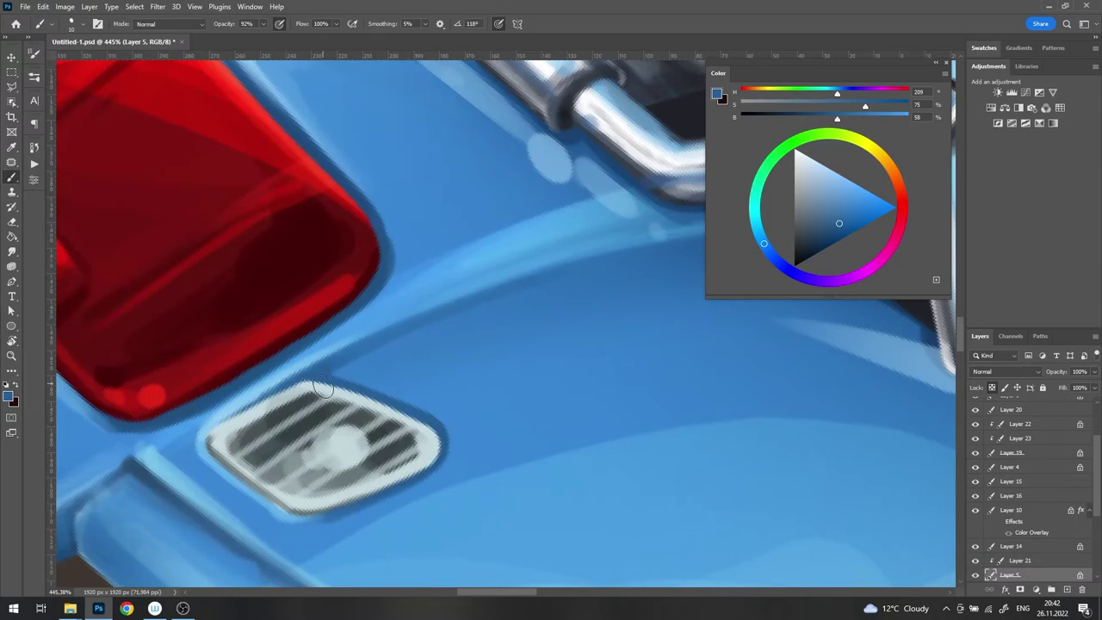
Step: Sample the bumper's and fender's blues for touching up the bumper shading
scroll(642, 251, down, 5)
scroll(564, 267, up, 2)
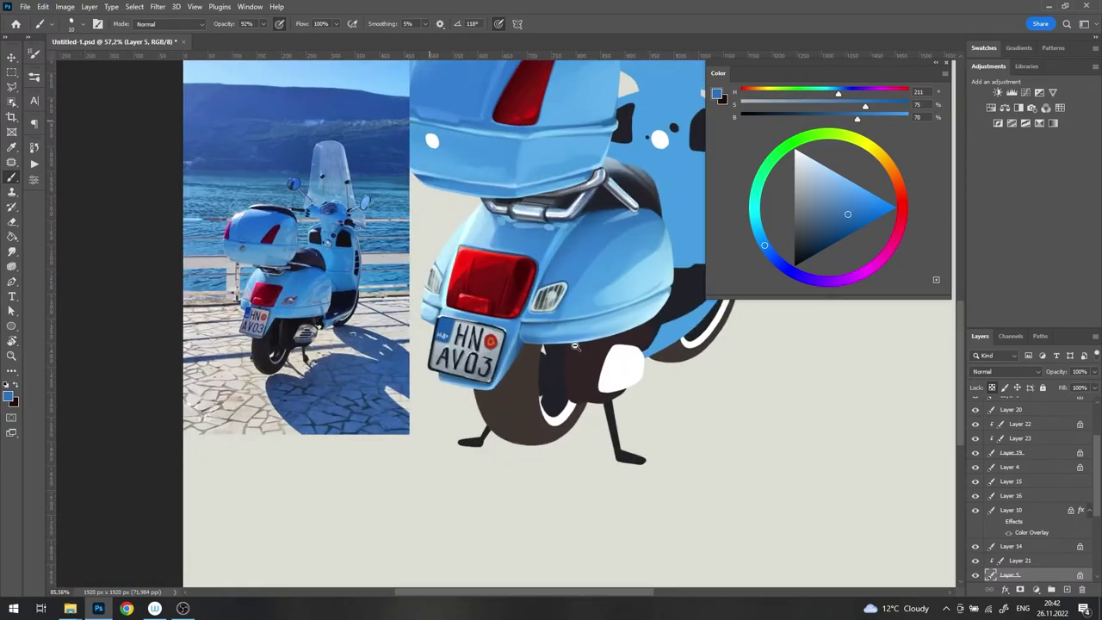
scroll(564, 267, up, 2)
scroll(553, 272, up, 4)
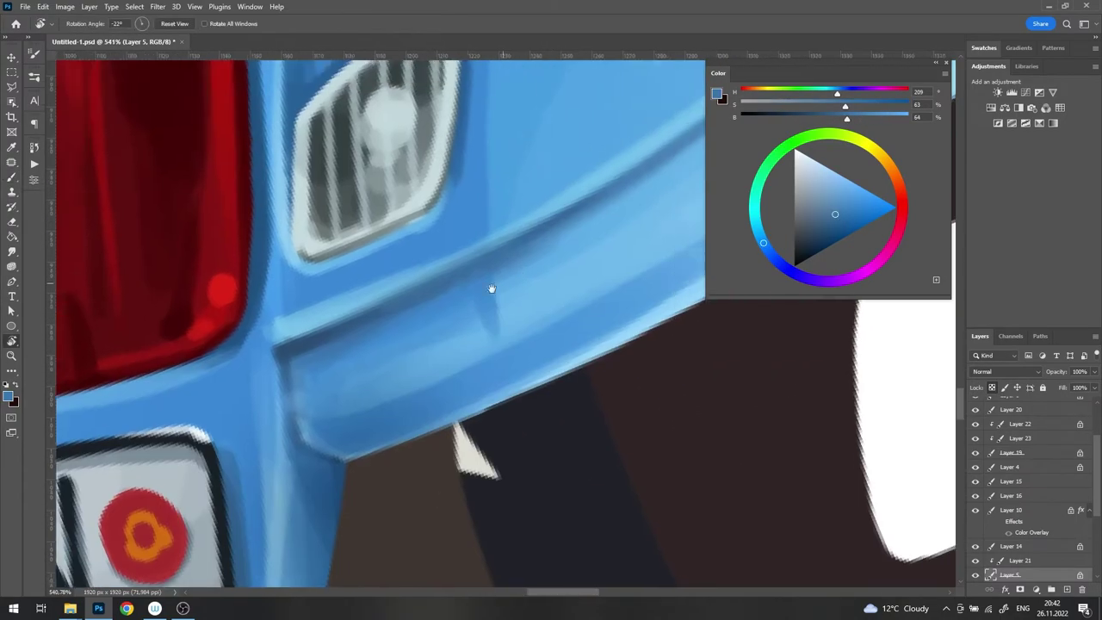
alt+click(467, 334)
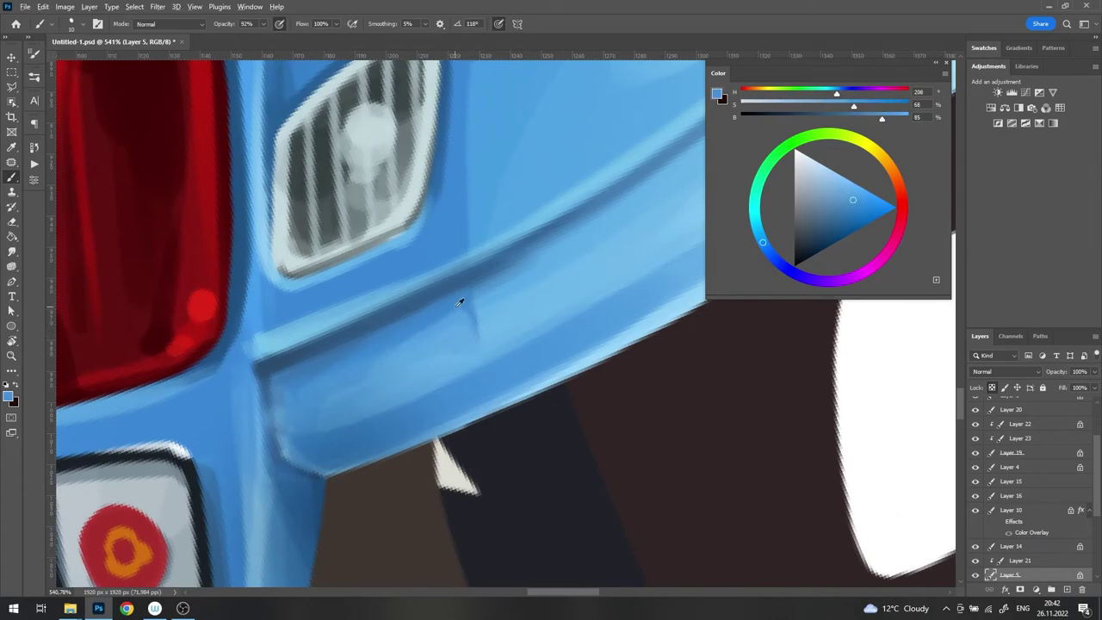
scroll(551, 323, down, 3)
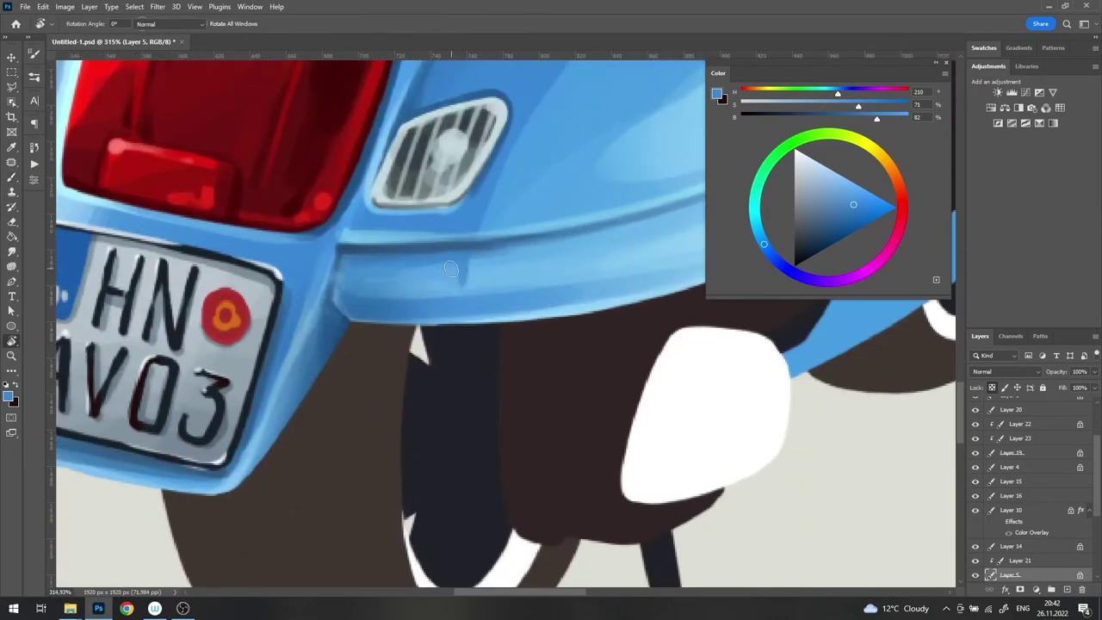
alt+click(472, 263)
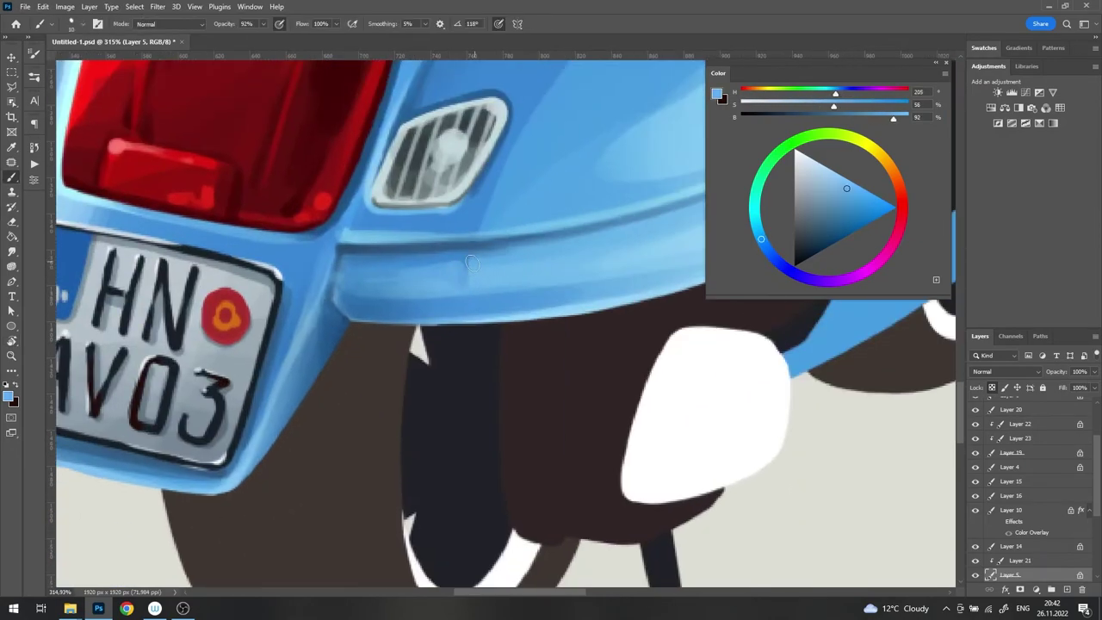
alt+click(478, 247)
scroll(457, 246, down, 5)
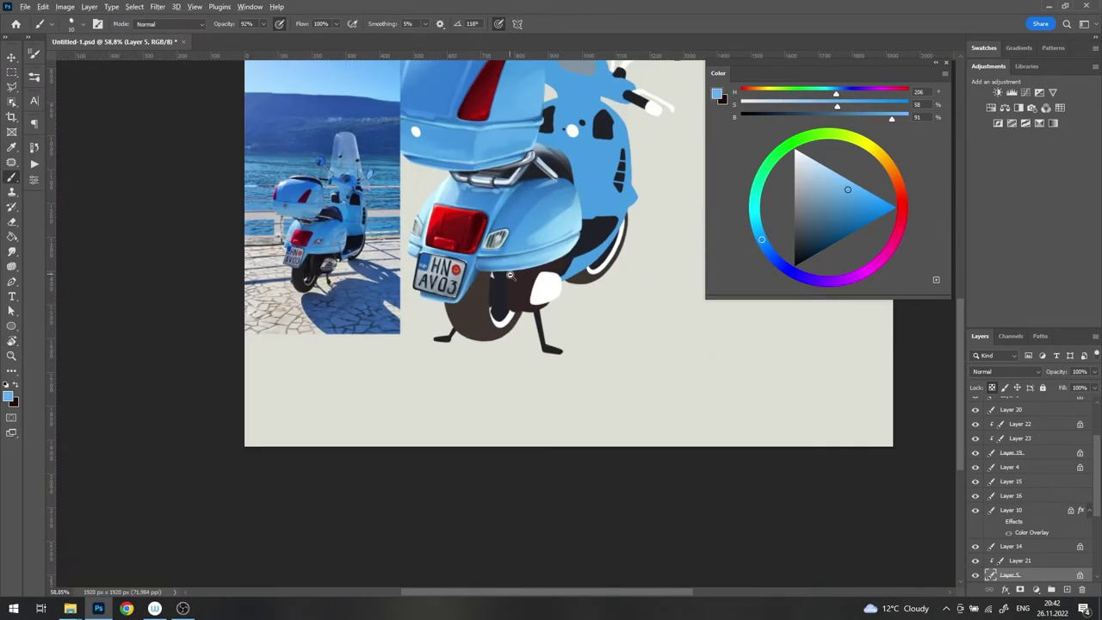
scroll(511, 275, up, 10)
alt+click(432, 288)
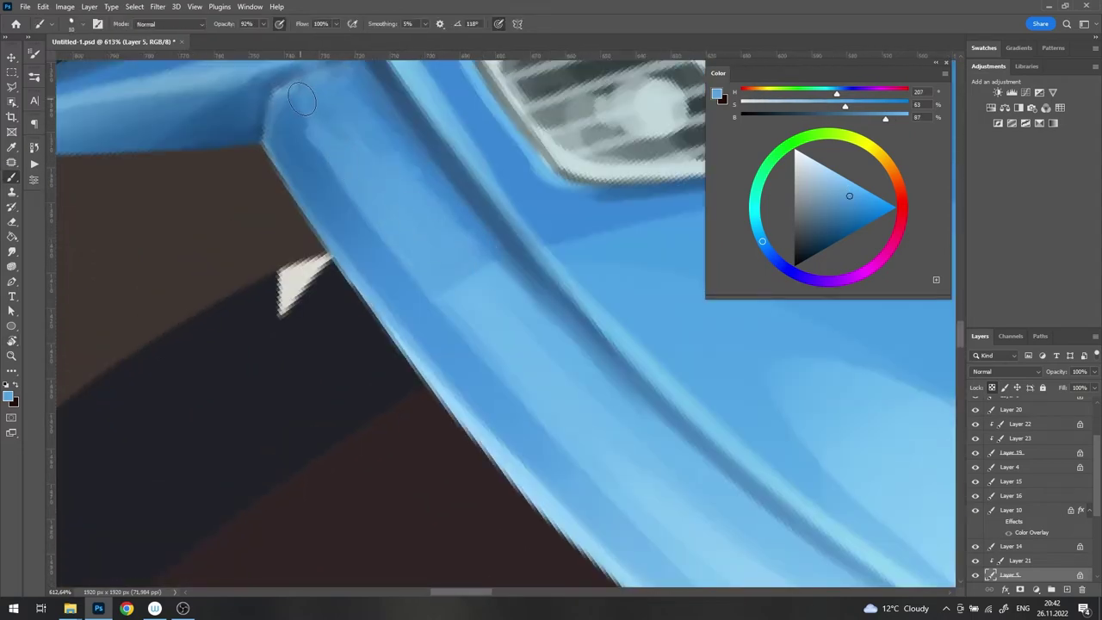
alt+click(418, 187)
scroll(547, 330, down, 10)
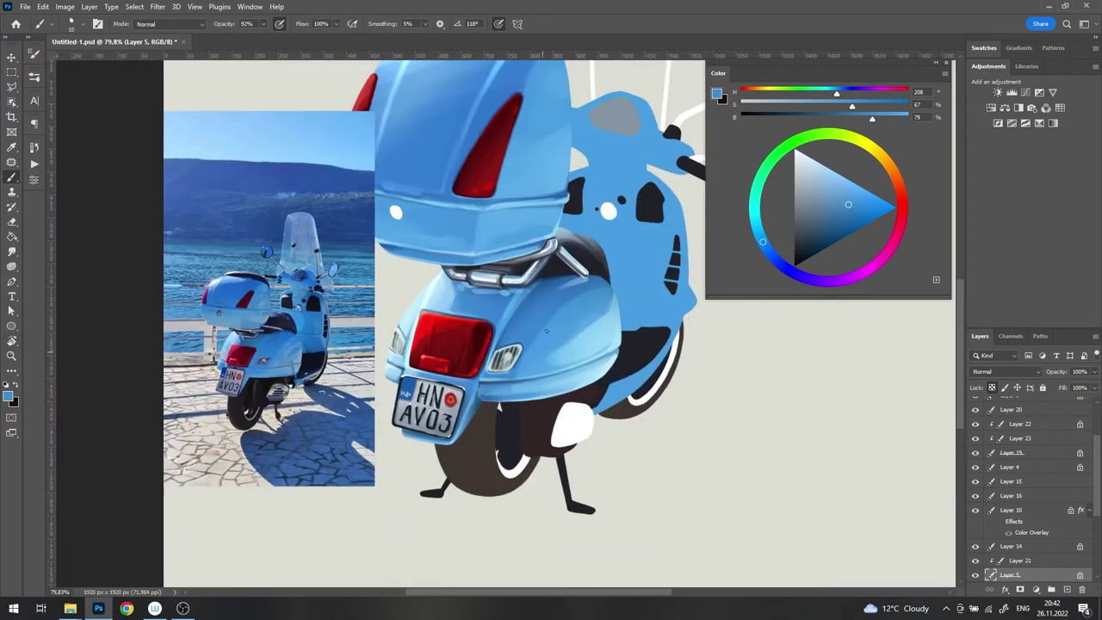
scroll(546, 330, down, 3)
Step: Move the reference photo copy up and left, then select Layer 6
key(v)
mouse_move(344, 358)
mouse_down()
mouse_move(310, 321)
mouse_move(343, 185)
mouse_move(385, 379)
mouse_up()
scroll(499, 263, up, 1)
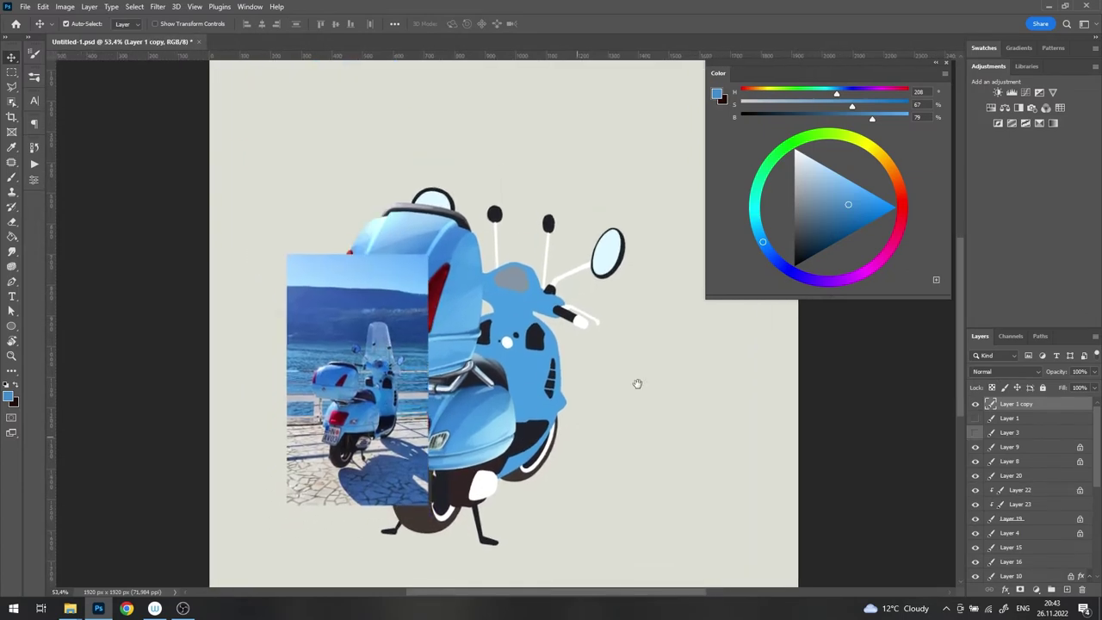
scroll(637, 383, up, 6)
click(585, 409)
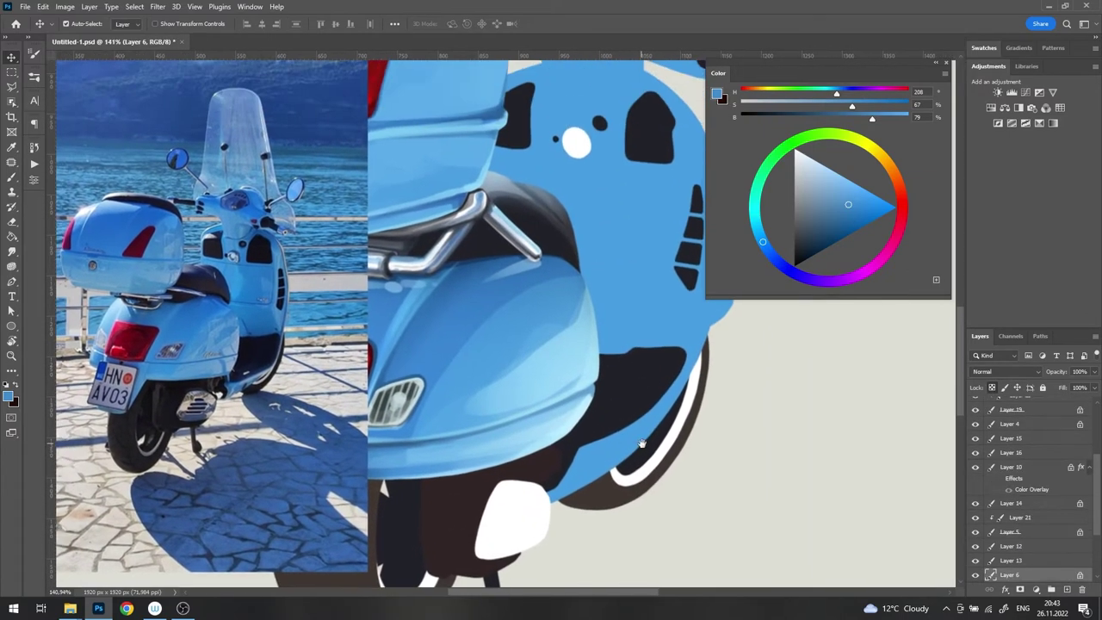
Step: Resize the brush and paint a stroke along the fender's rim edge
key(b)
right_click(651, 362)
key(Escape)
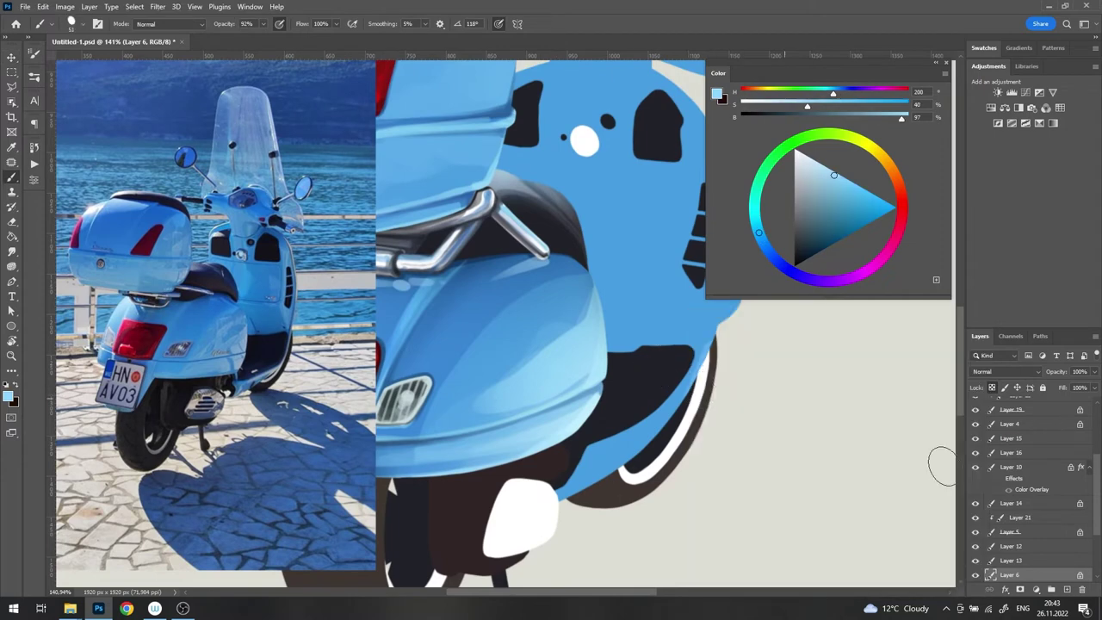
drag(715, 369, 674, 412)
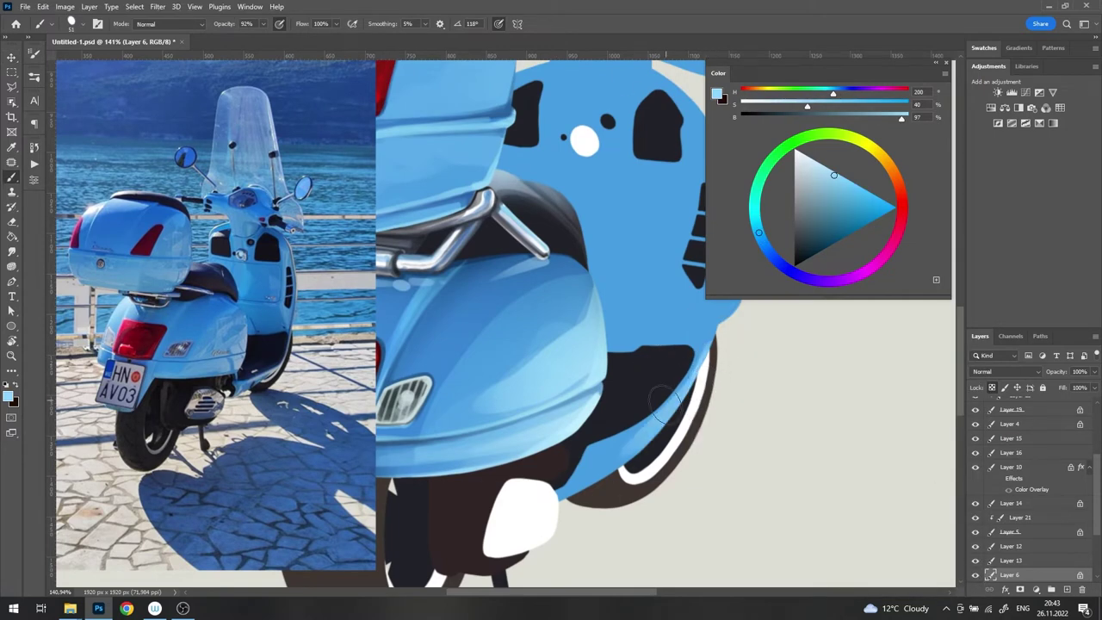
right_click(700, 333)
key(Escape)
Step: Eyedrop light, darker and deep blues from the fender
alt+click(461, 471)
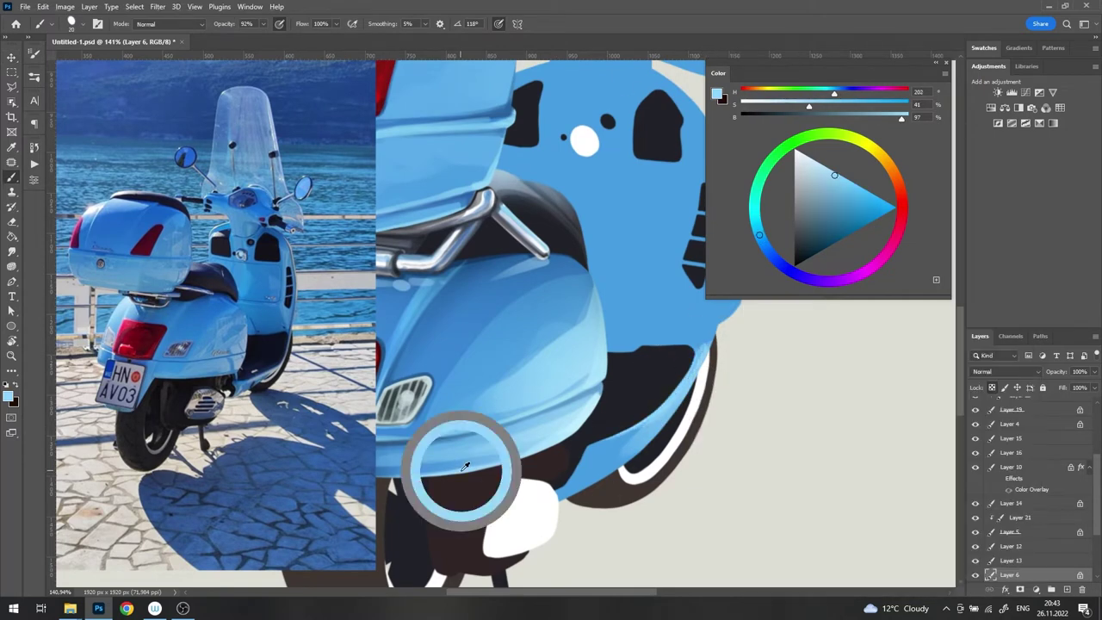
alt+click(645, 429)
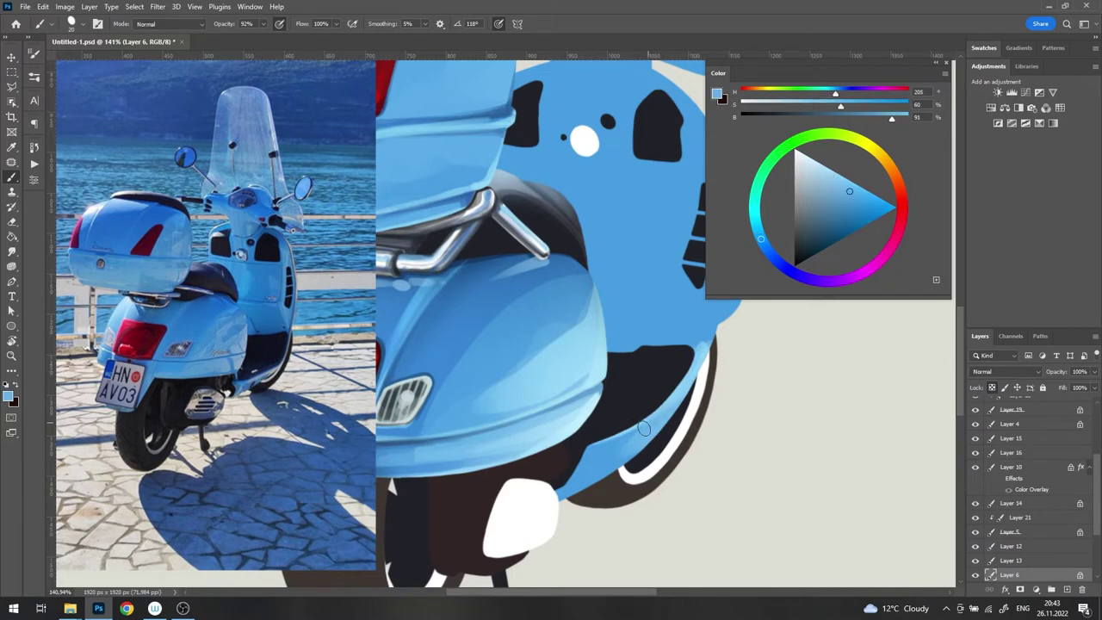
alt+click(595, 459)
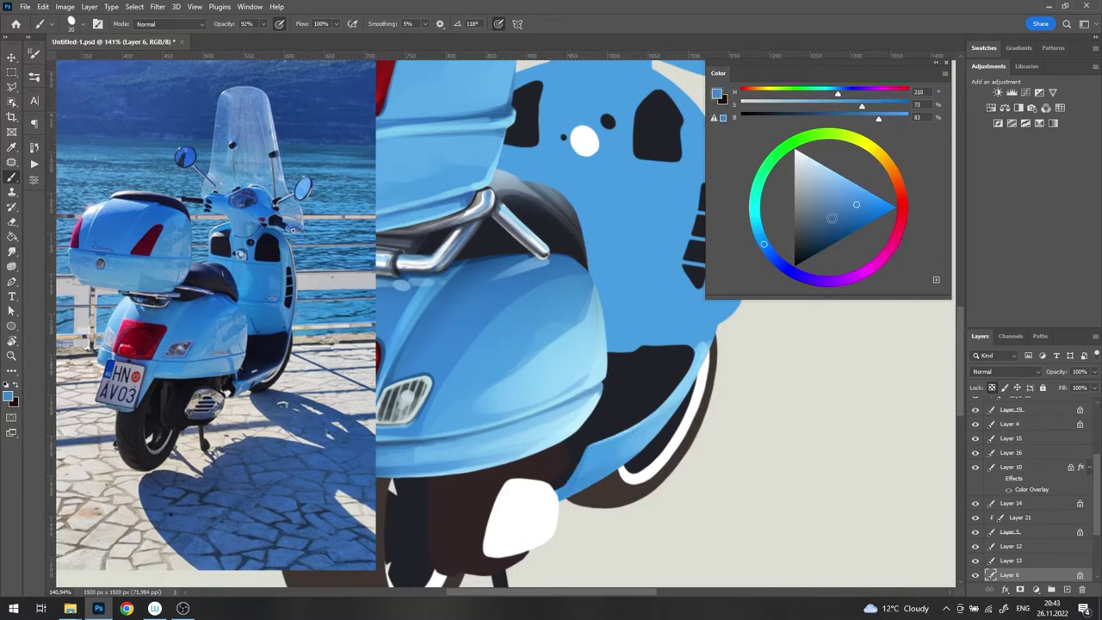
alt+click(579, 464)
scroll(579, 489, up, 3)
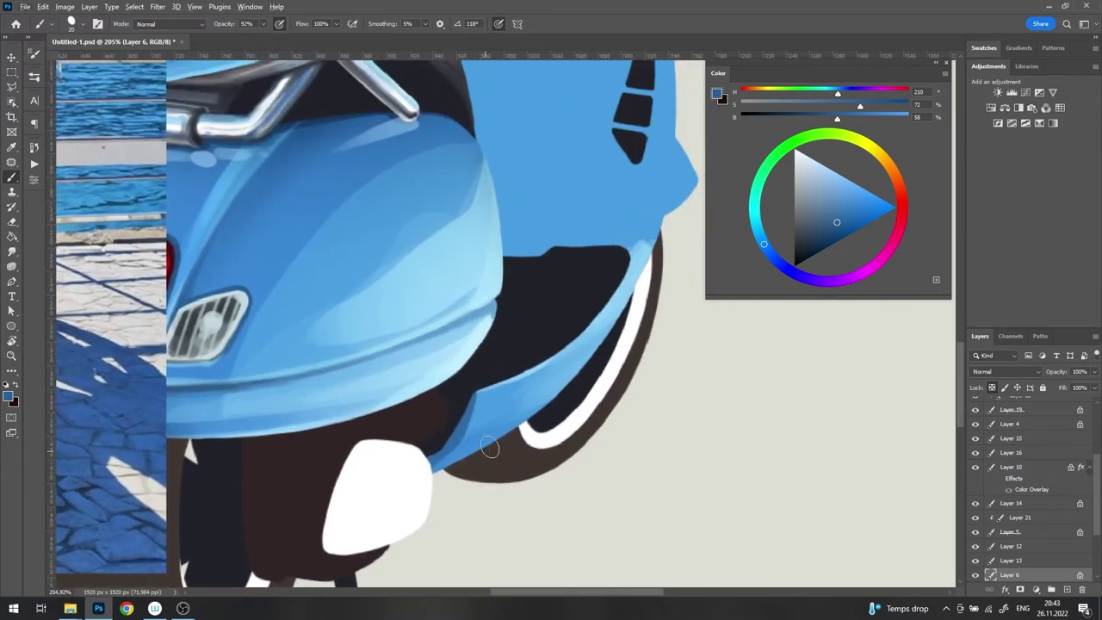
alt+click(465, 418)
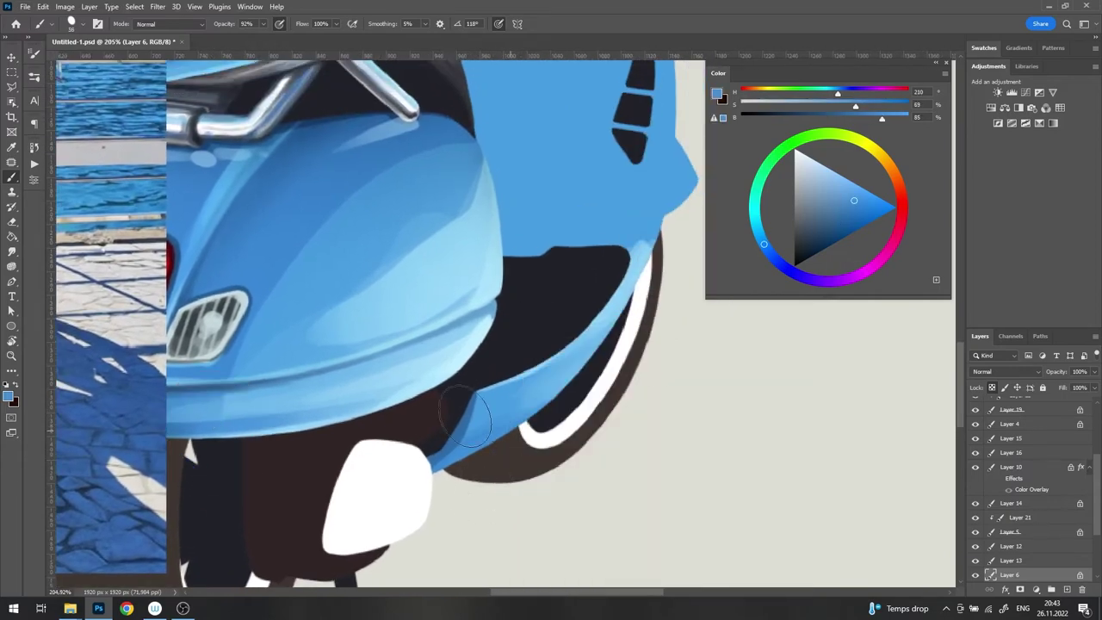
scroll(591, 373, up, 3)
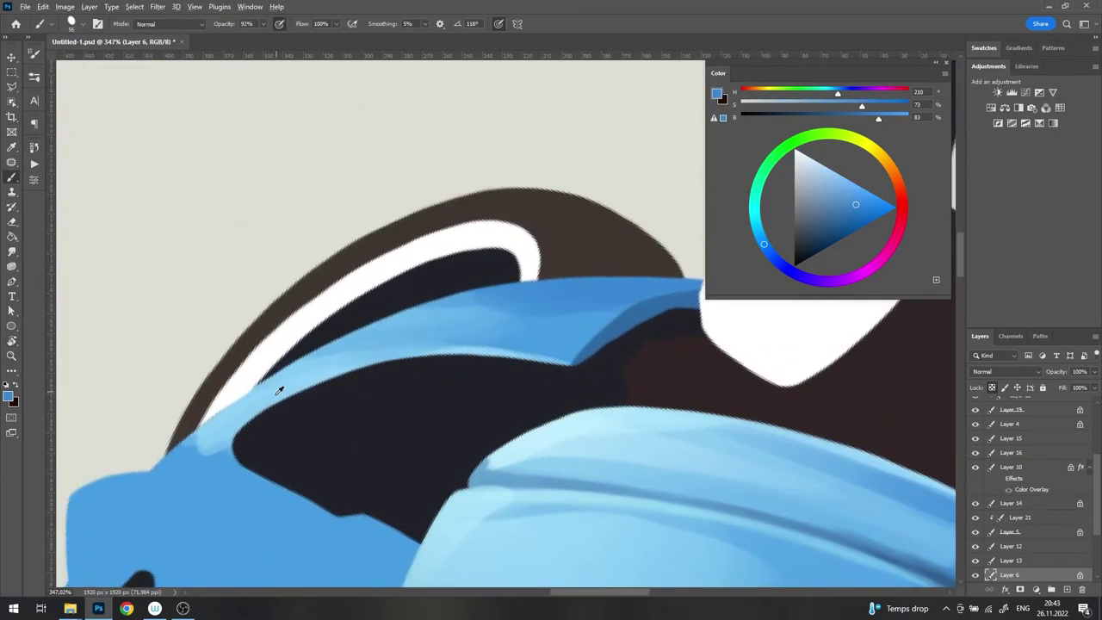
Step: Paint a light-blue highlight along the side panel's ridge
right_click(591, 374)
alt+click(312, 395)
drag(366, 379, 293, 439)
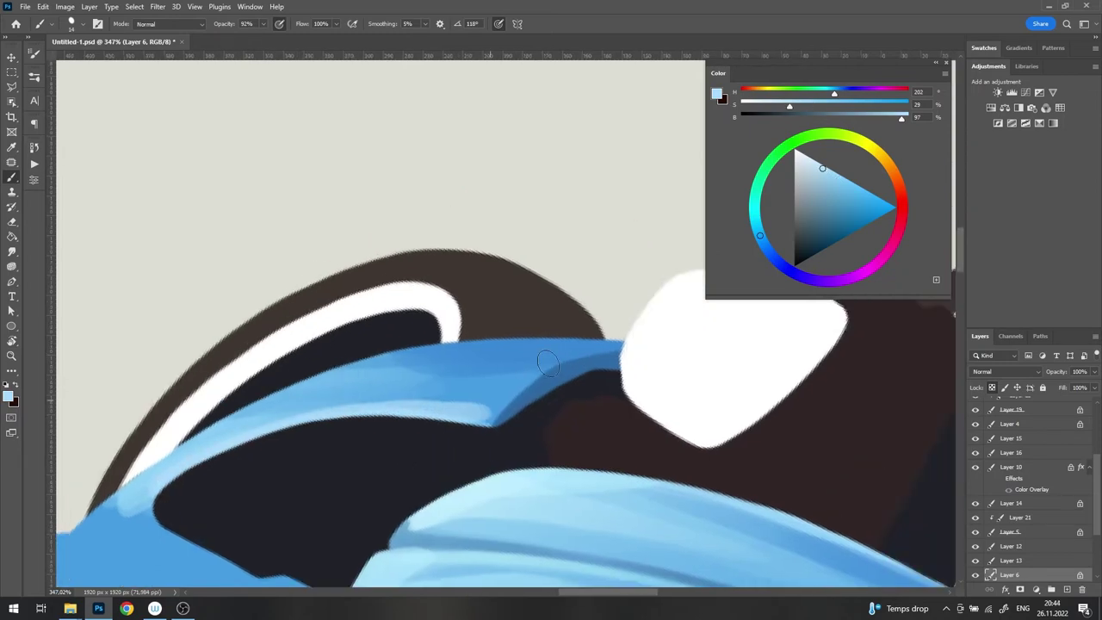
alt+click(552, 368)
drag(479, 414, 492, 388)
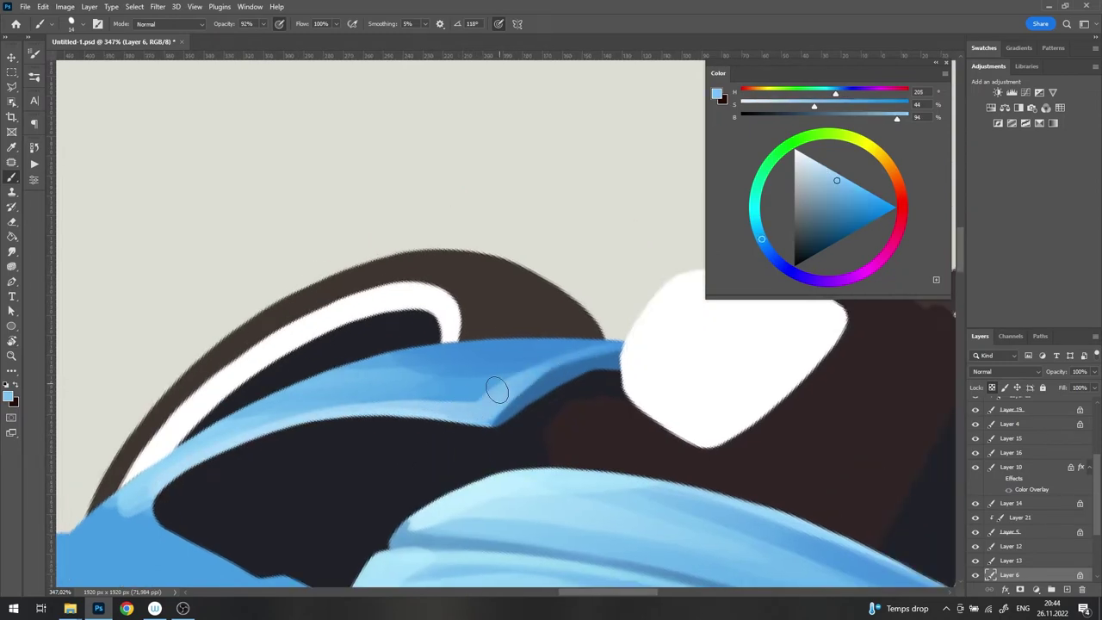
alt+click(488, 345)
Step: Rotate the canvas view to continue painting the panel
scroll(441, 344, down, 5)
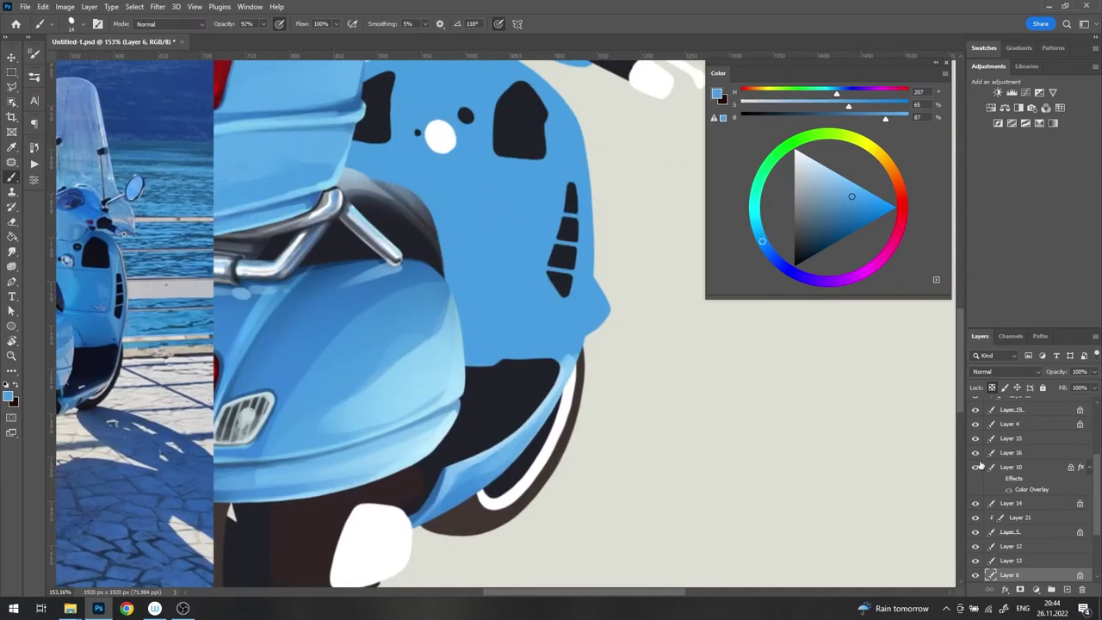
scroll(1025, 499, up, 3)
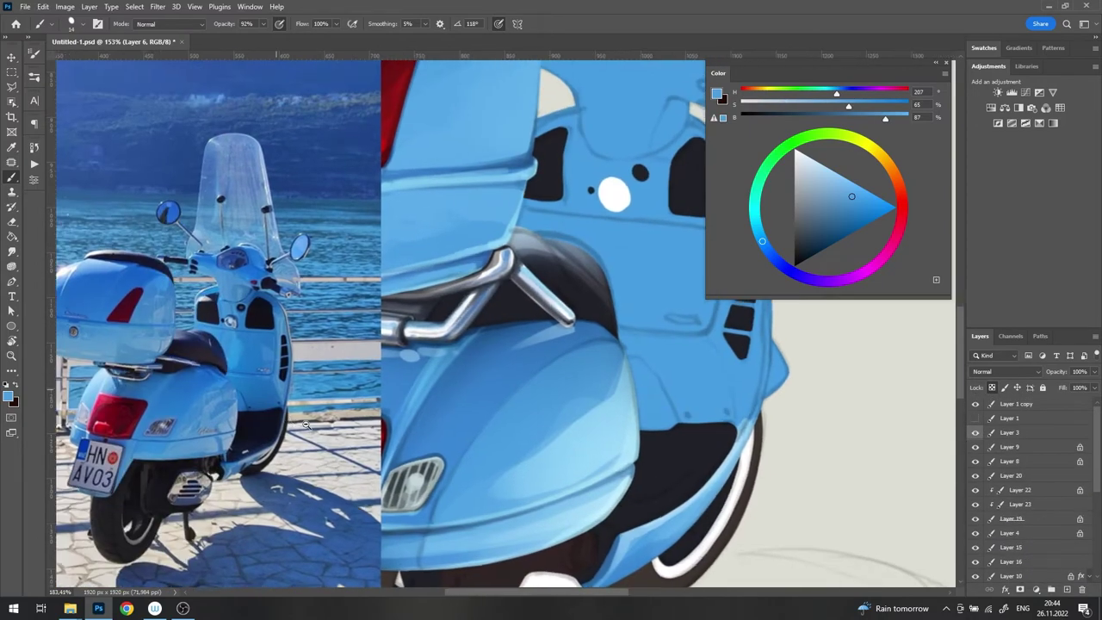
scroll(825, 413, up, 2)
key(r)
drag(551, 482, 617, 238)
Step: Sample a paler body blue, nudge the layer content, and make Layer 6 active while checking Layer 7's visibility
key(b)
alt+click(617, 239)
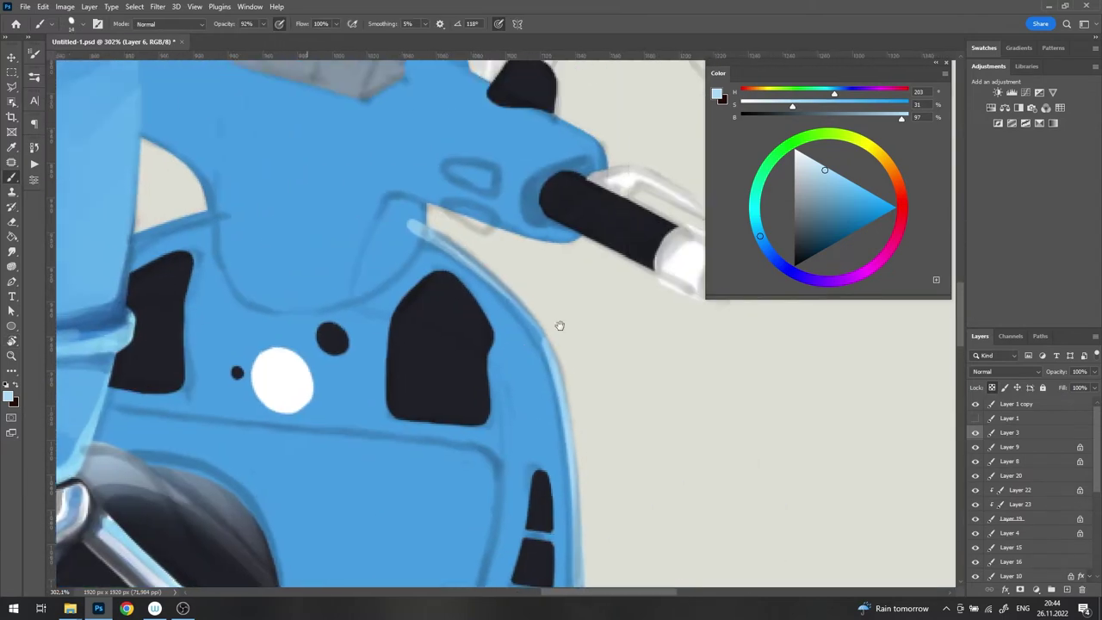
key(v)
mouse_move(285, 283)
mouse_down()
mouse_move(401, 308)
mouse_move(404, 361)
mouse_up()
click(510, 407)
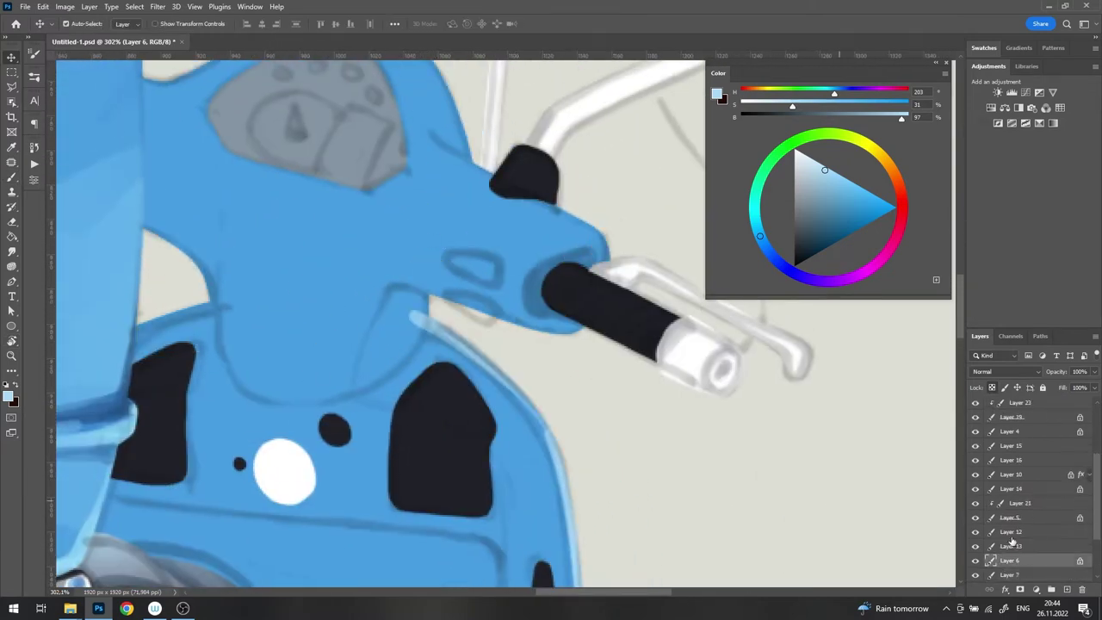
click(976, 574)
click(1020, 574)
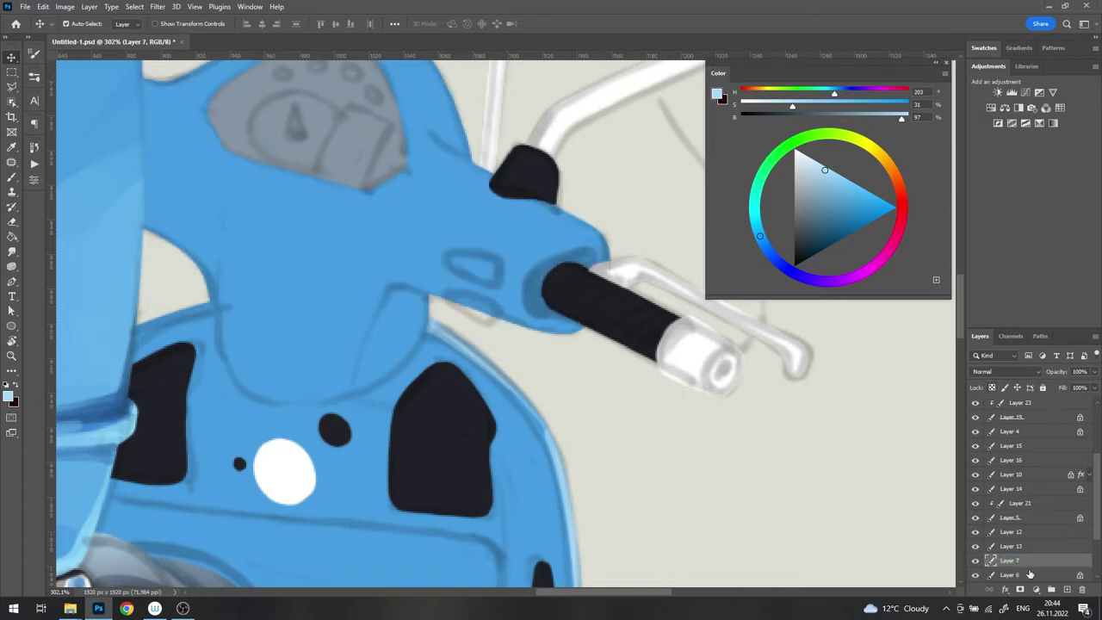
Step: Shift layer content on the upper body and rotate the canvas view about 35°
key(e)
drag(539, 272, 499, 219)
key(v)
drag(585, 299, 491, 285)
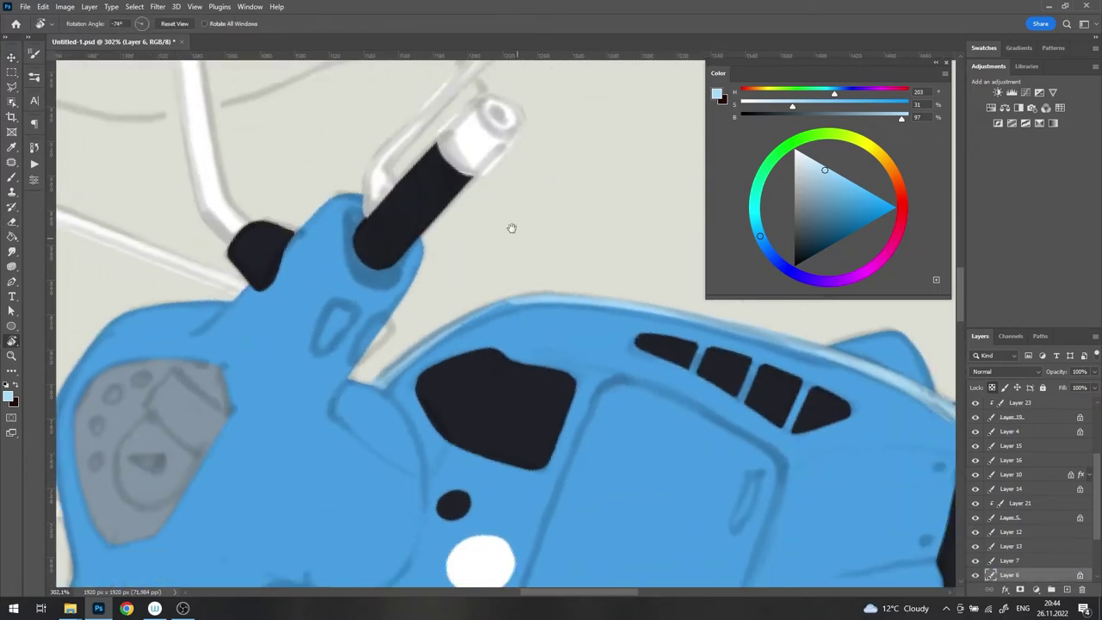
key(b)
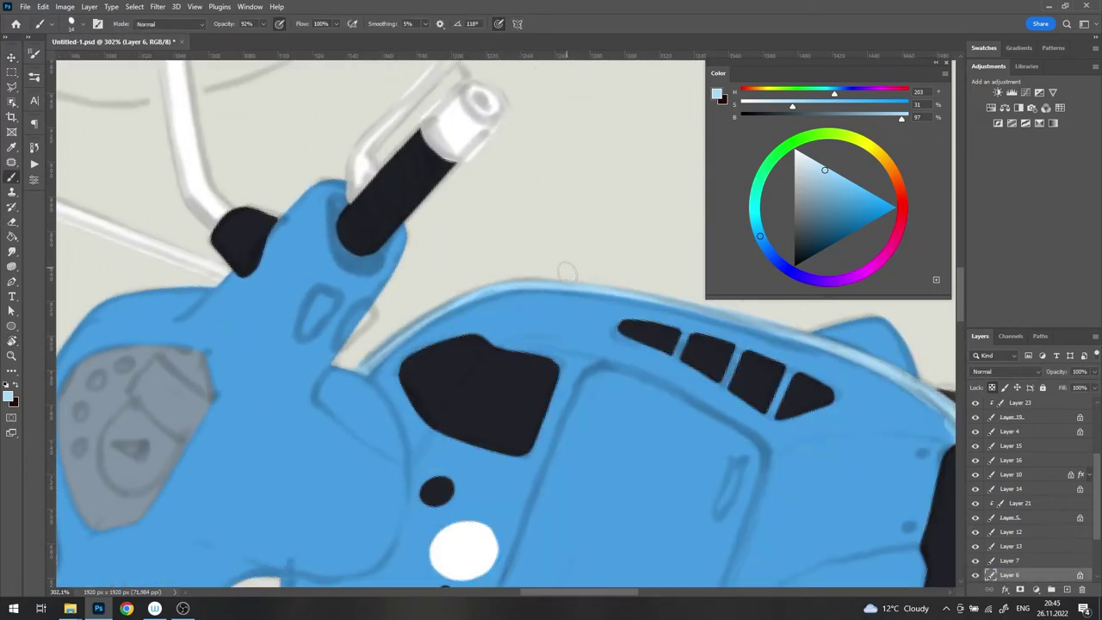
scroll(353, 379, down, 3)
mouse_move(463, 262)
mouse_down()
mouse_move(462, 185)
mouse_move(505, 182)
mouse_move(594, 266)
mouse_move(552, 407)
mouse_up()
key(r)
key(b)
Step: Rotate the canvas to about -60° and pick dark navy at a resized brush
scroll(386, 420, up, 3)
alt+click(386, 420)
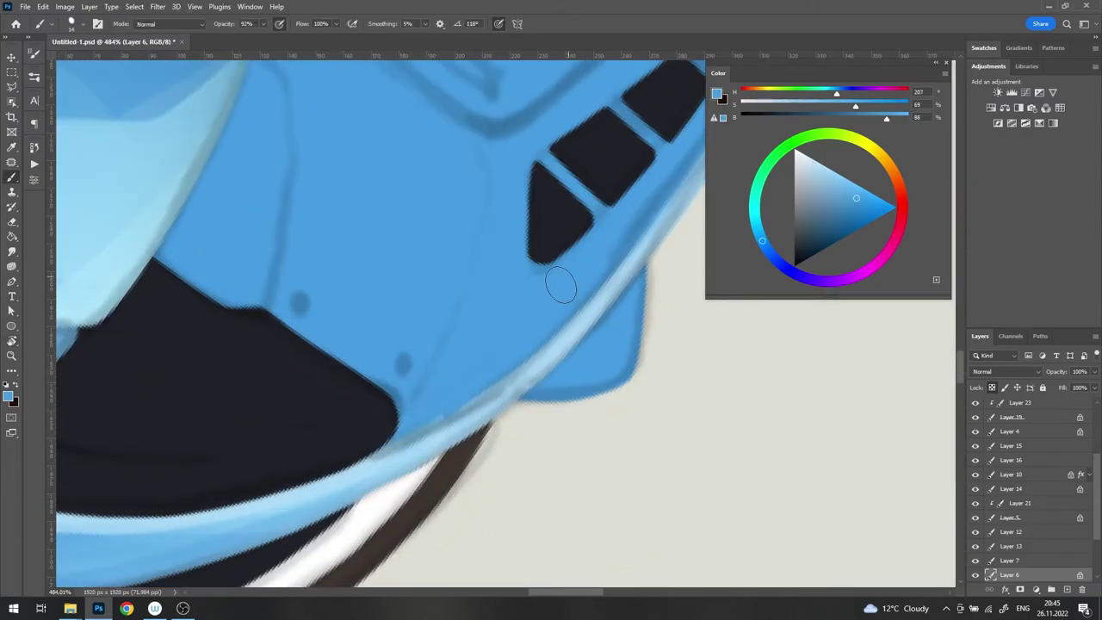
scroll(561, 285, down, 3)
key(r)
mouse_move(561, 285)
mouse_down()
mouse_move(342, 189)
mouse_move(524, 227)
mouse_up()
key(b)
scroll(523, 227, up, 3)
alt+click(414, 253)
right_click(414, 253)
key(r)
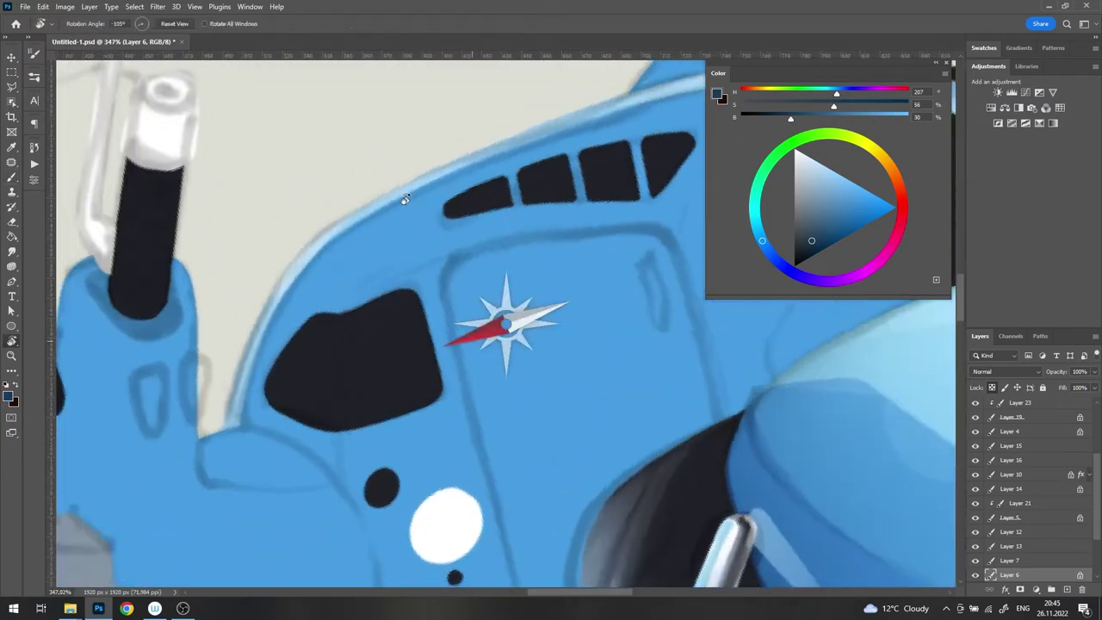
drag(405, 199, 258, 285)
key(b)
Step: Paint dark navy strokes along the panel edge and top edge, then hide Layer 3
mouse_move(220, 343)
mouse_down()
mouse_move(272, 257)
mouse_move(370, 193)
mouse_move(218, 304)
mouse_up()
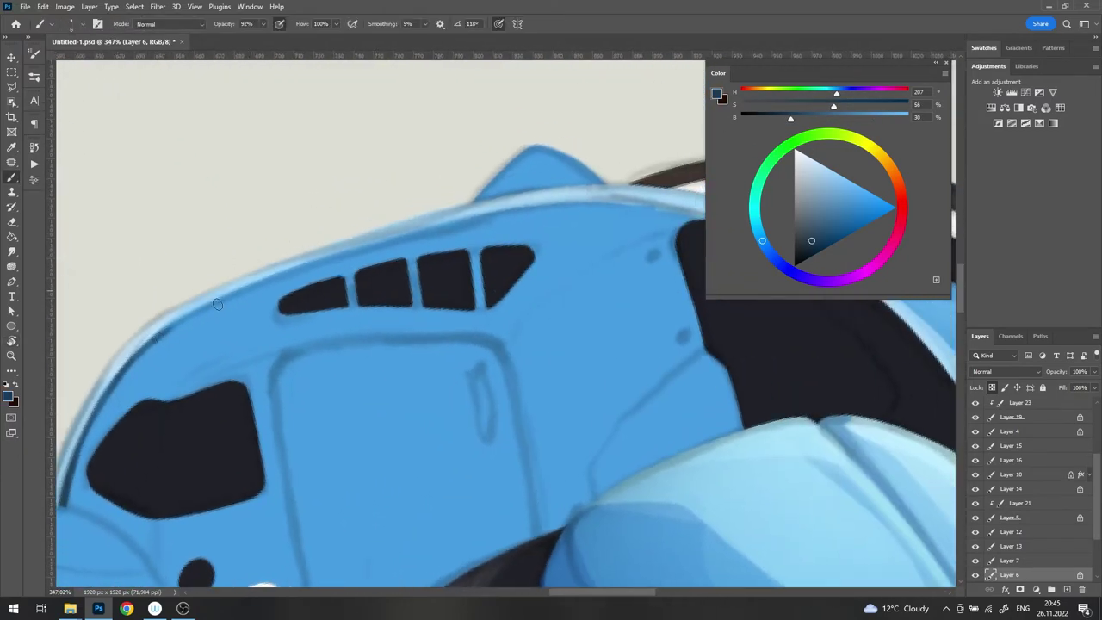
mouse_move(301, 267)
mouse_down()
mouse_move(589, 198)
mouse_move(345, 301)
mouse_move(389, 311)
mouse_up()
scroll(995, 417, up, 3)
click(976, 432)
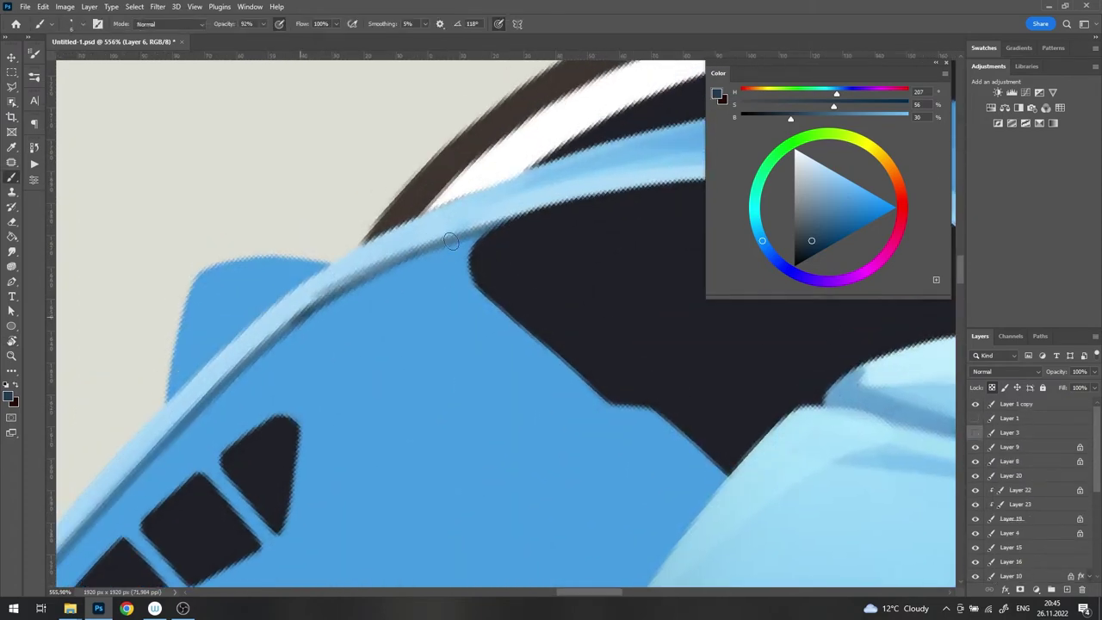
alt+click(316, 290)
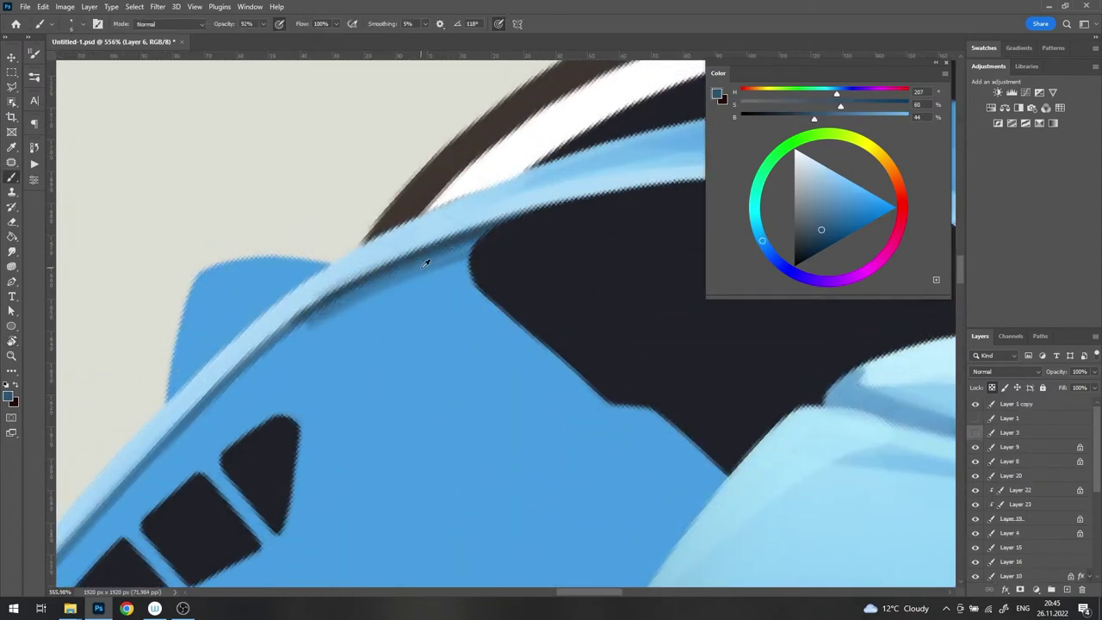
Step: Rotate the view and paint a darker blue stroke along the panel's left edge
key(r)
mouse_move(423, 256)
mouse_down()
mouse_move(512, 220)
mouse_move(537, 197)
mouse_move(276, 313)
mouse_move(207, 413)
mouse_up()
key(b)
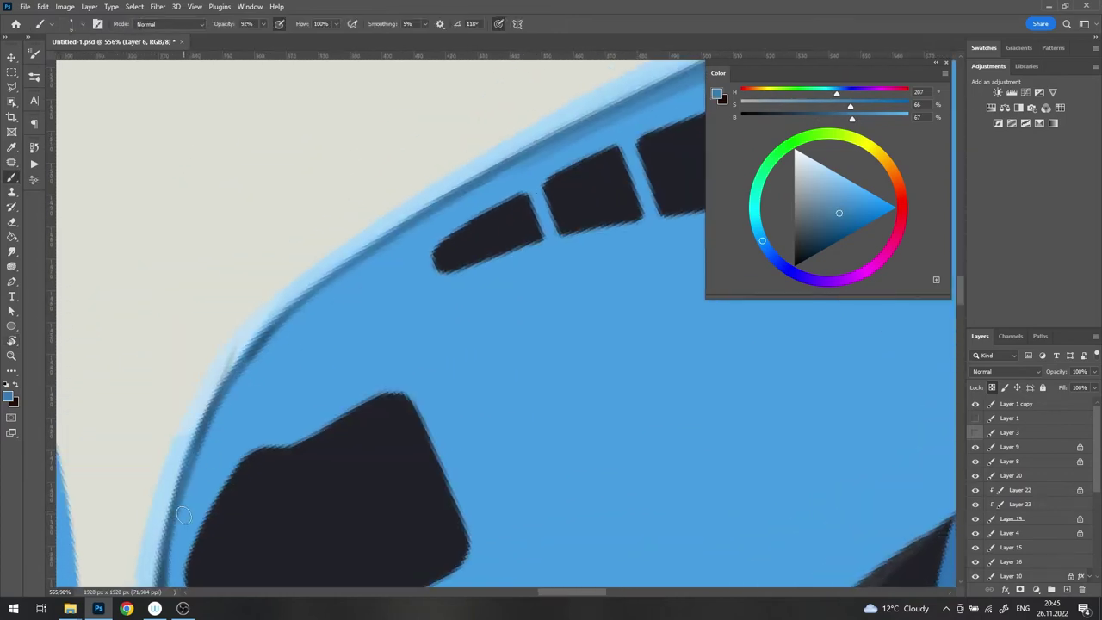
mouse_move(180, 530)
mouse_down()
mouse_move(258, 359)
mouse_move(560, 150)
mouse_move(341, 266)
mouse_up()
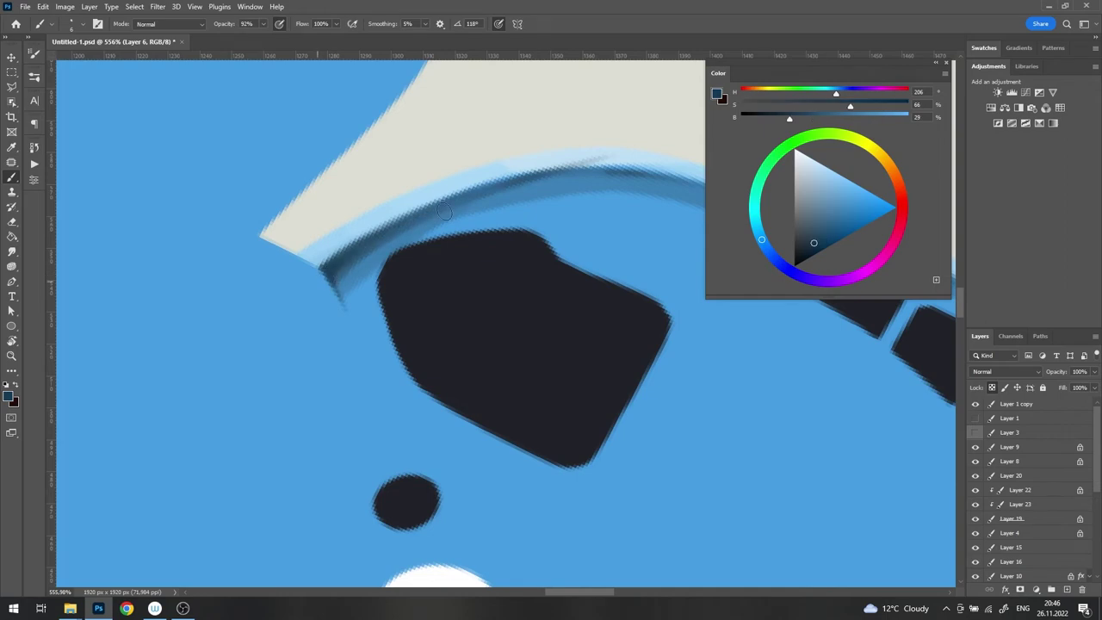
alt+click(325, 288)
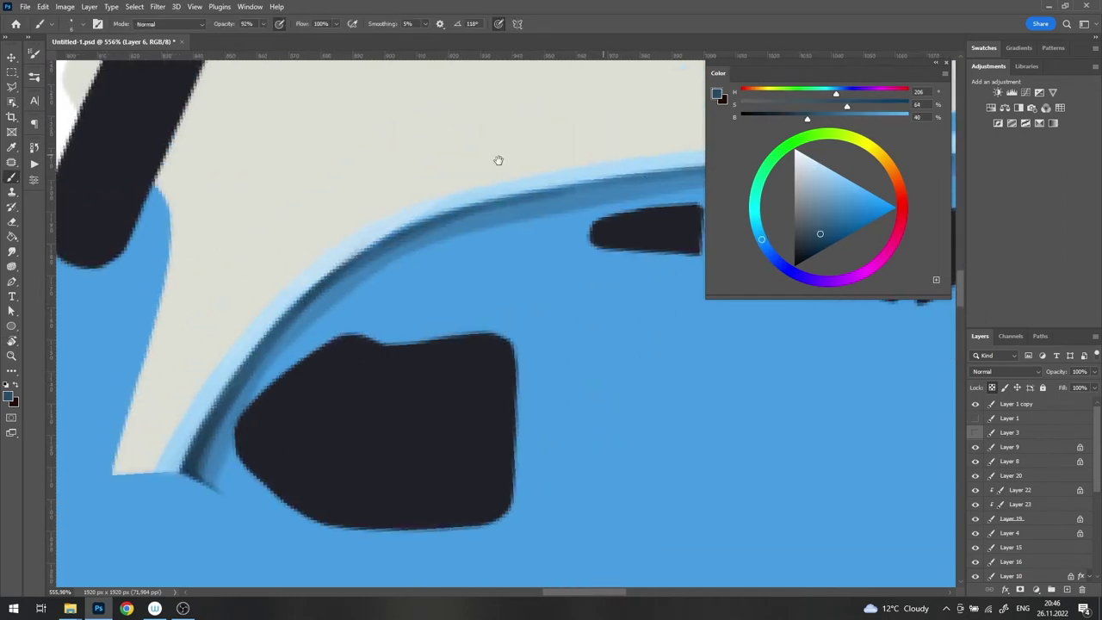
Step: Pan to the dark opening, sample mid blue and navy, and view the whole scooter beside the reference
drag(497, 163, 258, 310)
drag(555, 205, 414, 248)
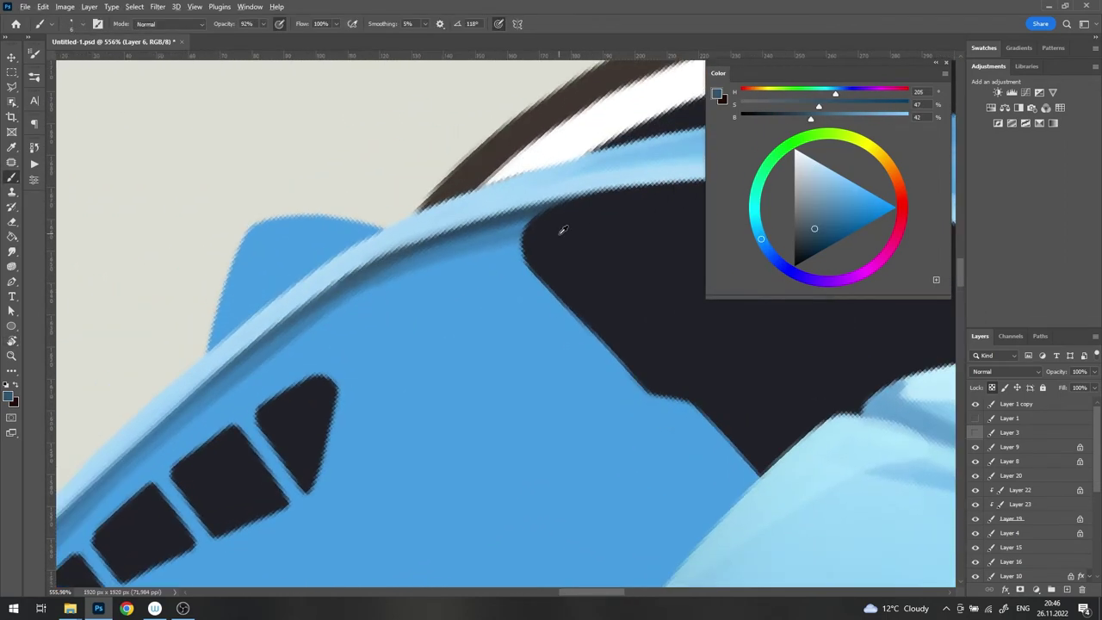
alt+click(344, 284)
alt+click(316, 312)
alt+click(492, 216)
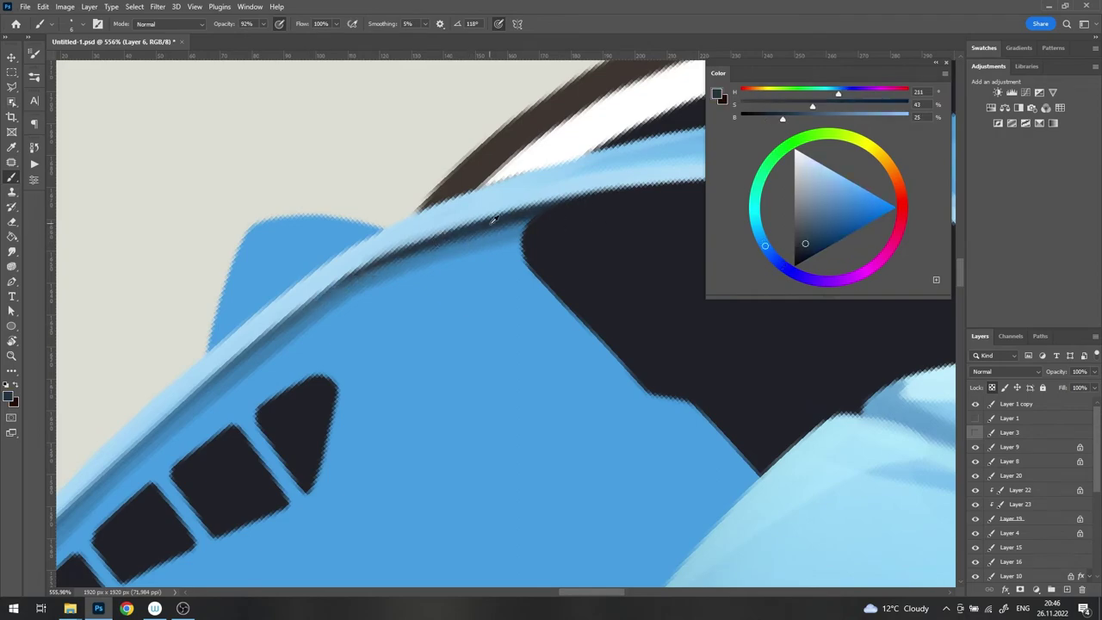
mouse_move(605, 215)
mouse_down()
mouse_move(537, 204)
mouse_move(564, 194)
mouse_up()
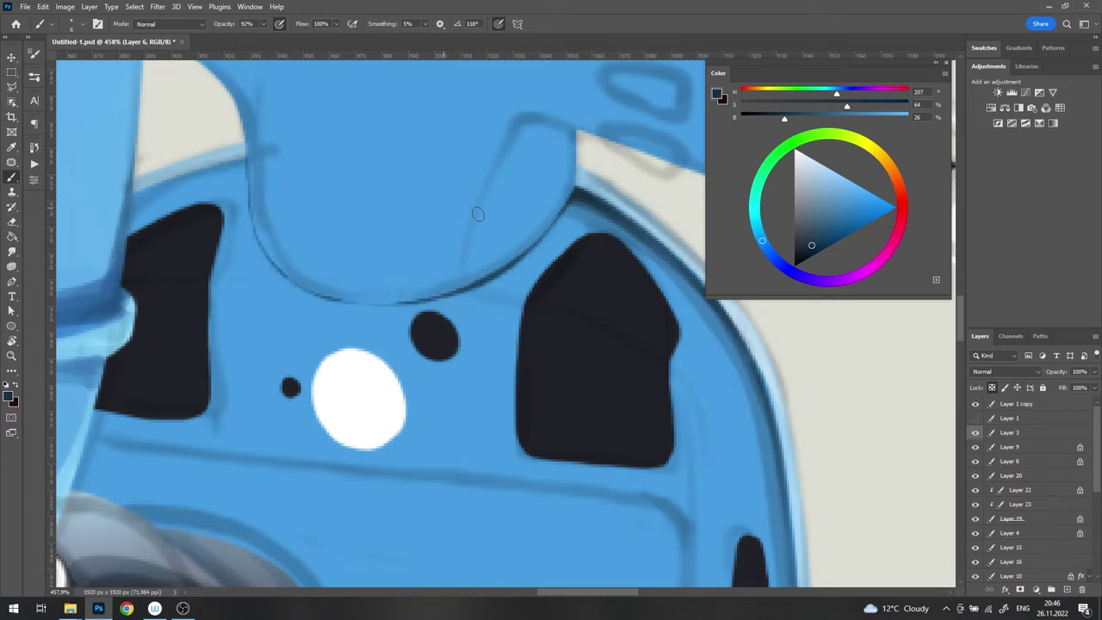
Step: Rotate the canvas about 180° and paint a short dark navy line along the curved edge
mouse_move(509, 263)
mouse_down()
mouse_move(454, 169)
mouse_move(628, 249)
mouse_move(547, 239)
mouse_up()
alt+click(454, 169)
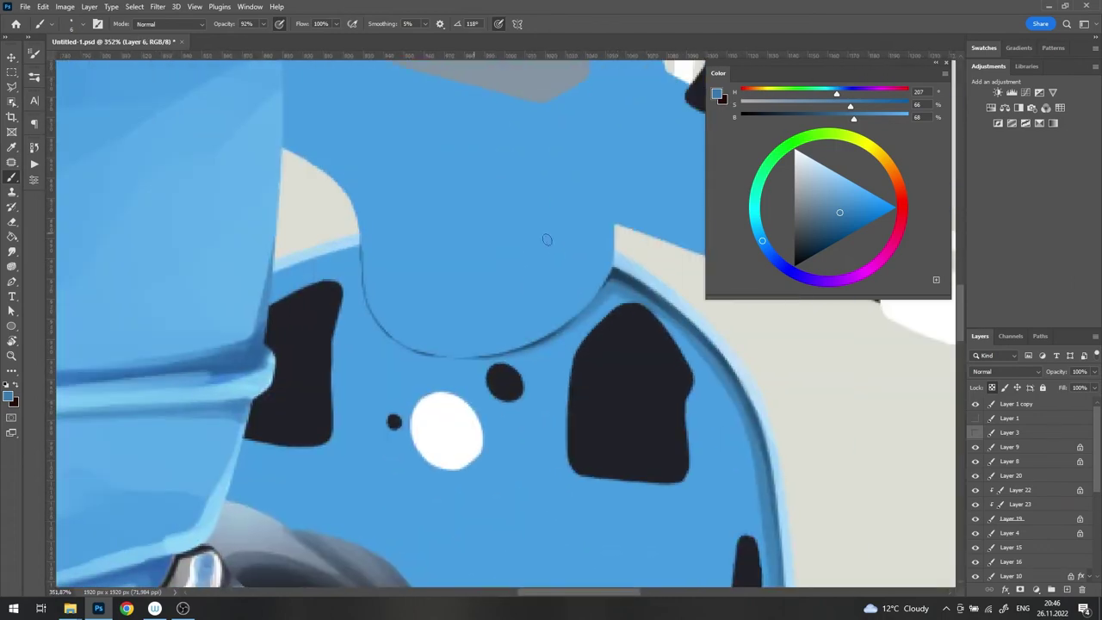
alt+click(619, 274)
mouse_move(360, 247)
mouse_down()
mouse_move(327, 256)
mouse_move(358, 246)
mouse_up()
alt+click(352, 259)
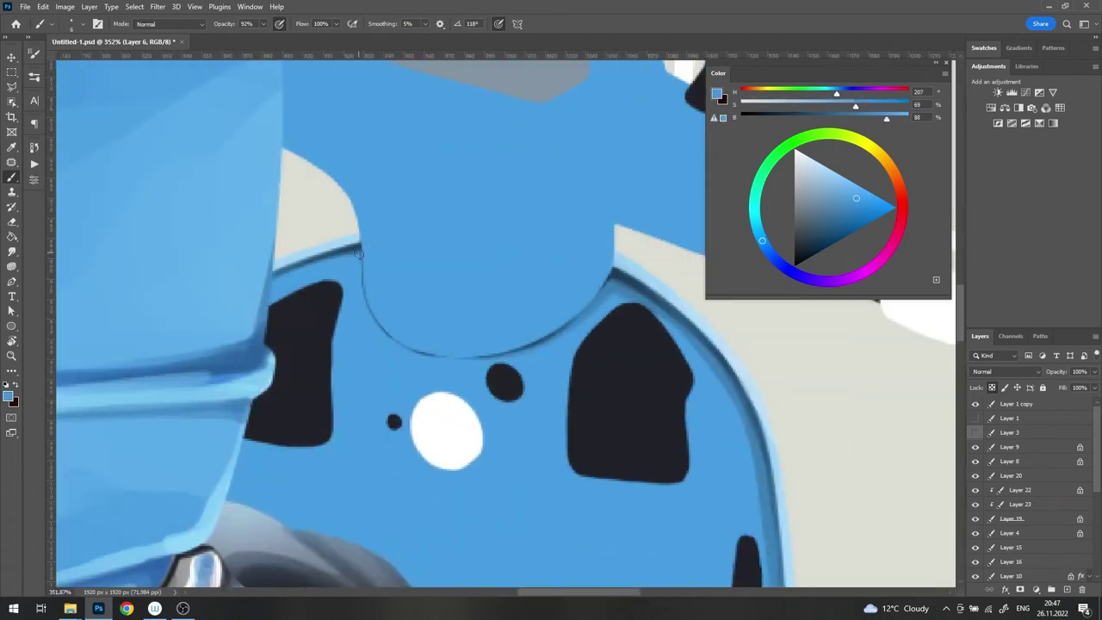
alt+click(360, 252)
Step: Paint a light-blue highlight on the small tab jutting from the side panel's outer edge
scroll(505, 374, down, 5)
scroll(588, 372, up, 3)
key(v)
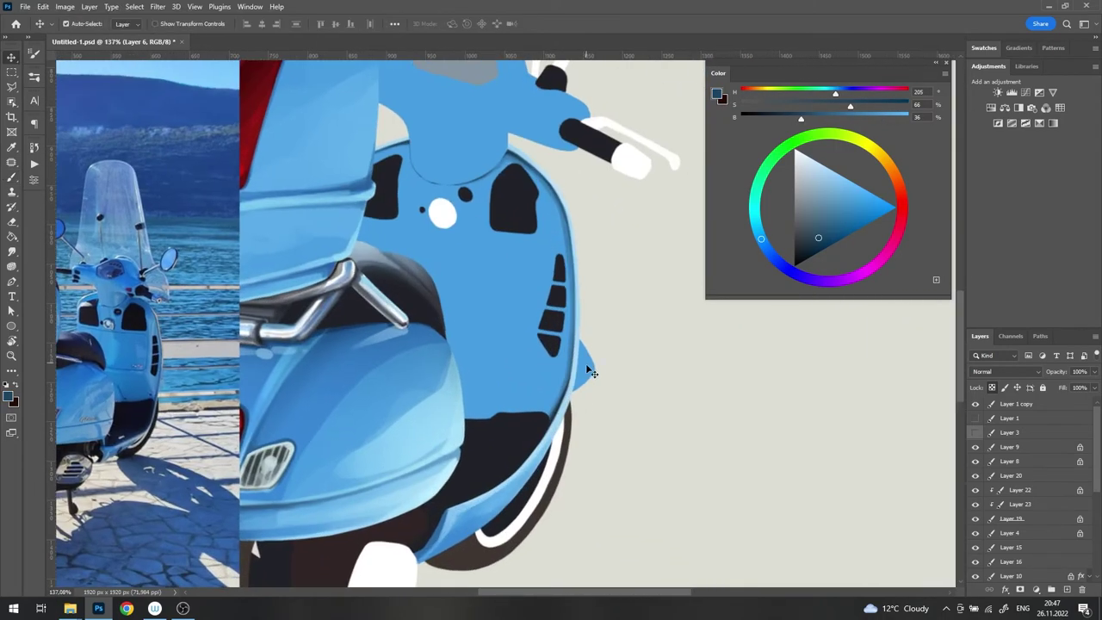
key(b)
scroll(591, 290, up, 3)
right_click(591, 290)
key(Escape)
mouse_move(560, 301)
mouse_down()
mouse_move(572, 352)
mouse_move(496, 301)
mouse_move(581, 374)
mouse_move(534, 345)
mouse_up()
alt+click(297, 353)
Step: Reset the rotated view to level and zoom to about 147% on the side panel
key(r)
key(ctrl+0)
scroll(553, 333, up, 3)
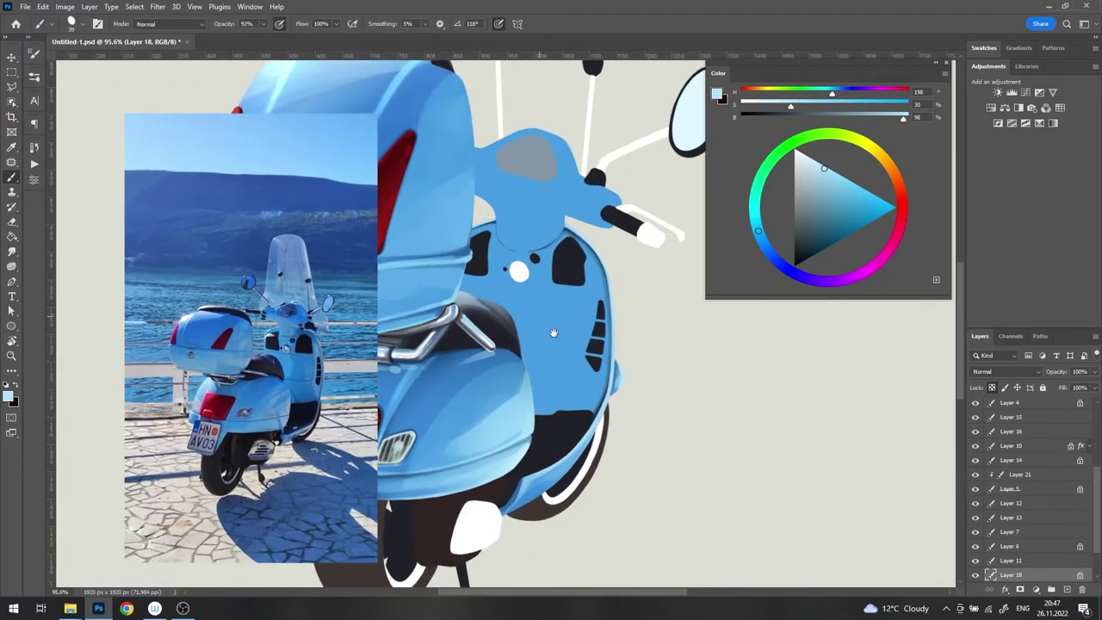
key(r)
scroll(554, 333, up, 3)
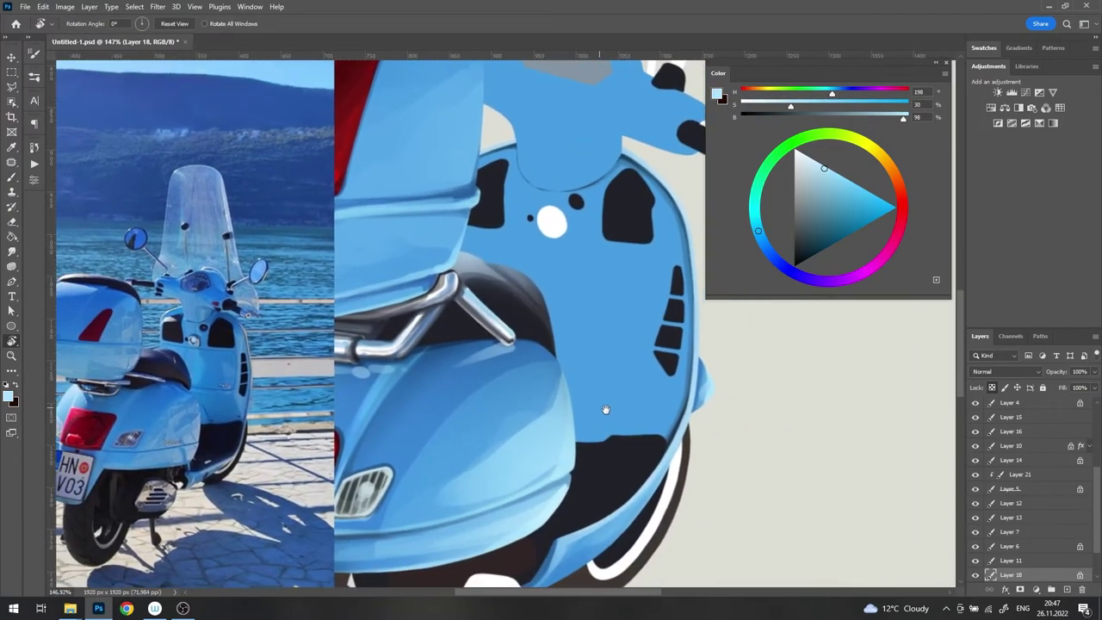
Step: Select the scooter panel's layer, hide Layer 1, and sample a darker blue
key(v)
click(752, 438)
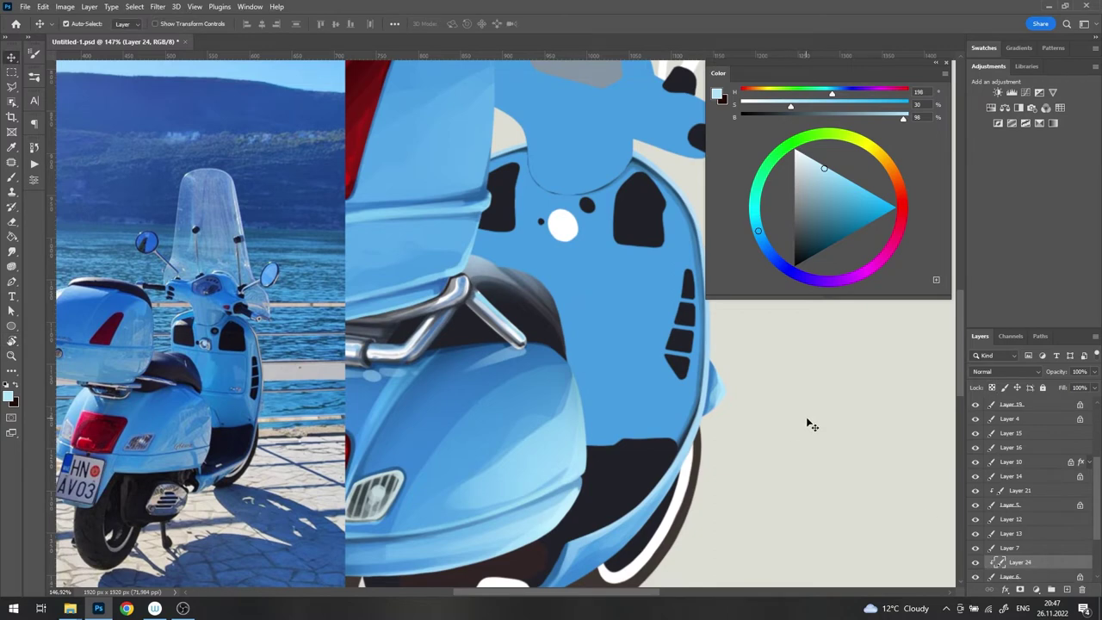
scroll(1025, 482, up, 2)
click(976, 417)
key(b)
scroll(714, 393, down, 1)
alt+click(714, 393)
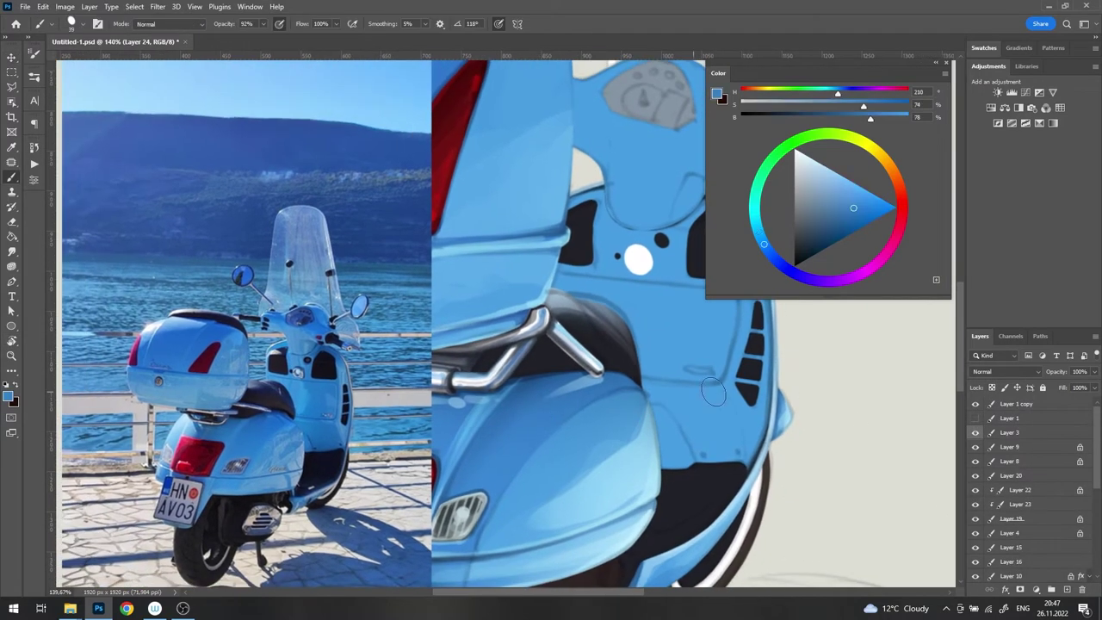
Step: Paint darker blue shading on the lower panel and beside the side vents
drag(714, 393, 693, 398)
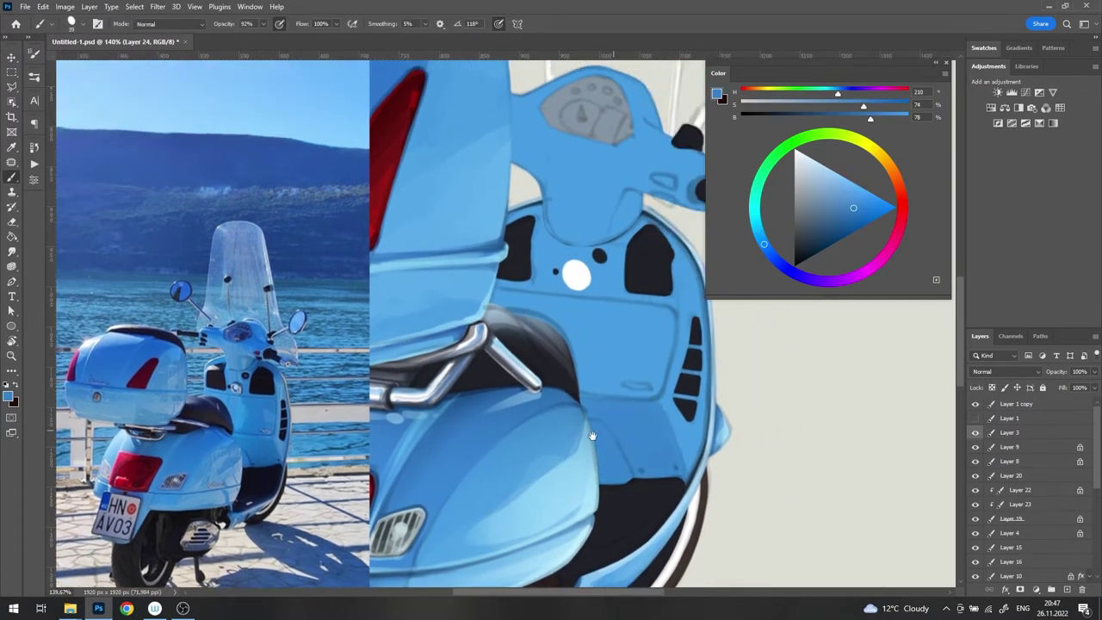
drag(689, 457, 644, 510)
mouse_move(603, 414)
mouse_down()
mouse_move(663, 363)
mouse_move(620, 396)
mouse_up()
drag(609, 300, 608, 342)
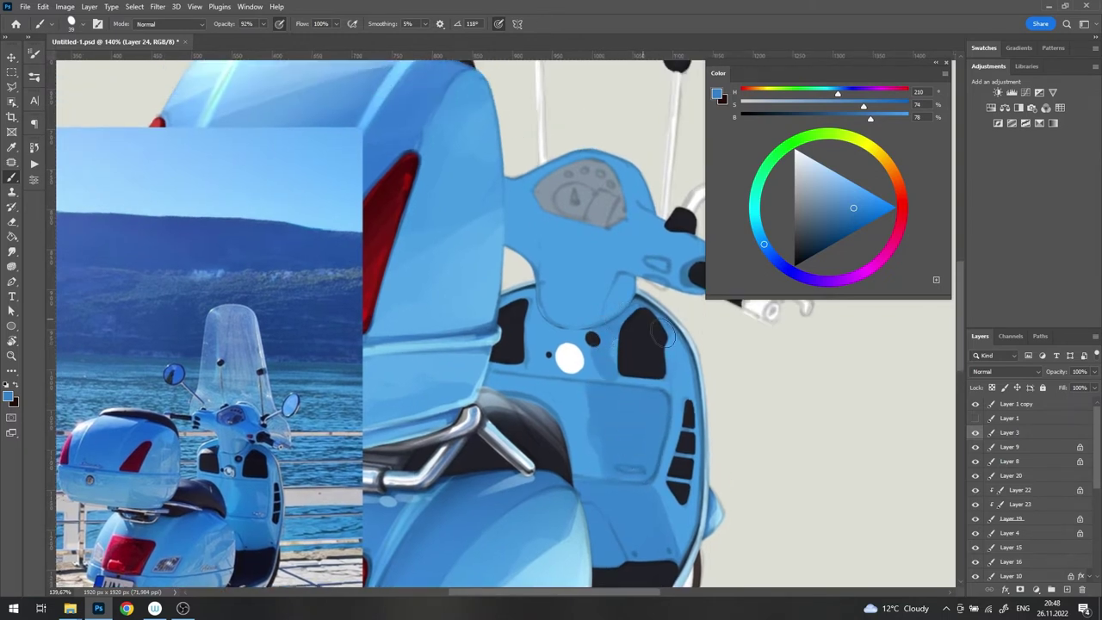
alt+click(481, 465)
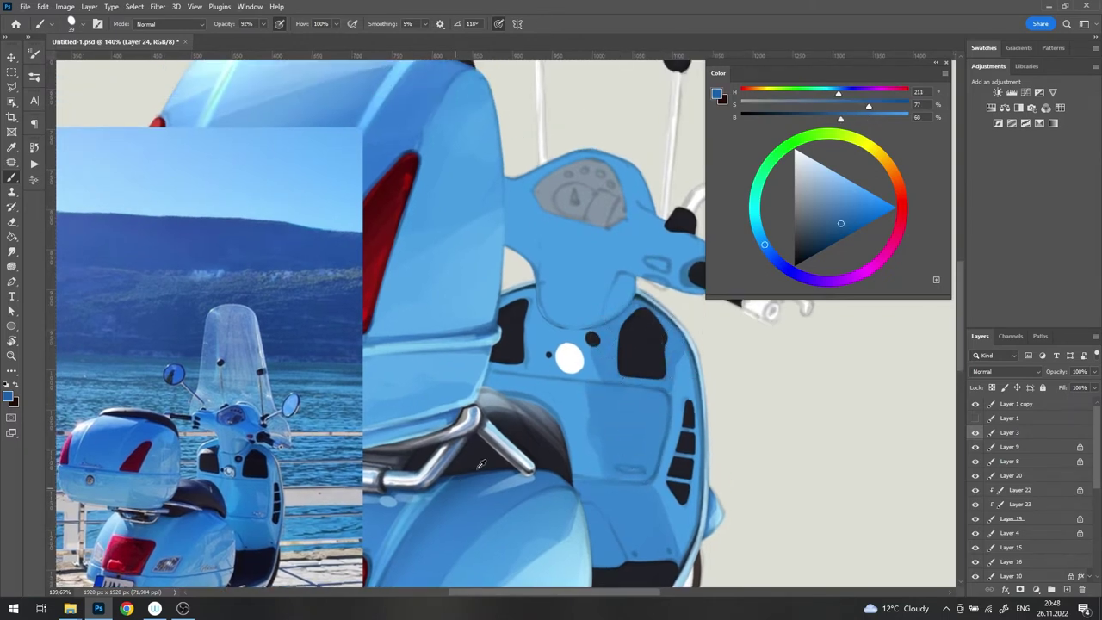
alt+click(618, 345)
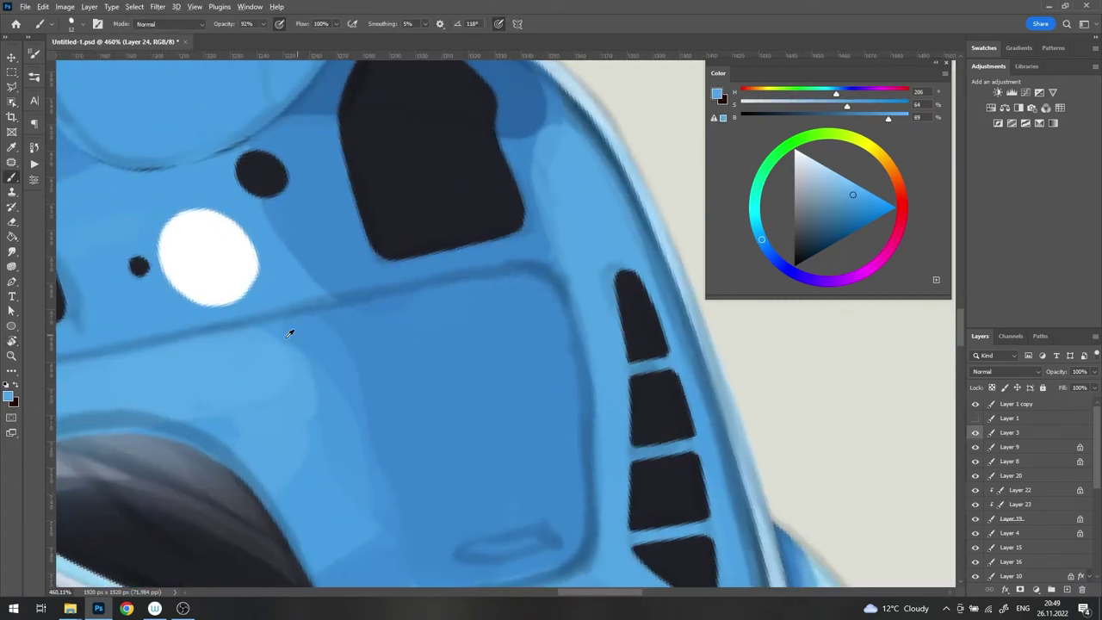
Step: Rotate the canvas and paint a dark line along the panel's lower edge
drag(517, 307, 359, 379)
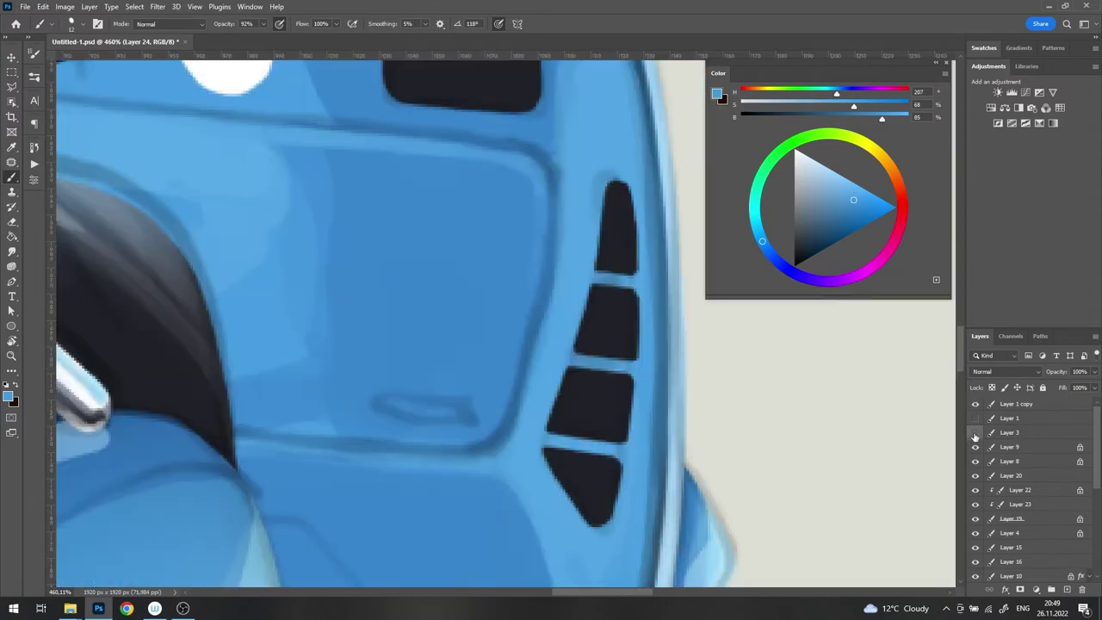
drag(657, 419, 276, 411)
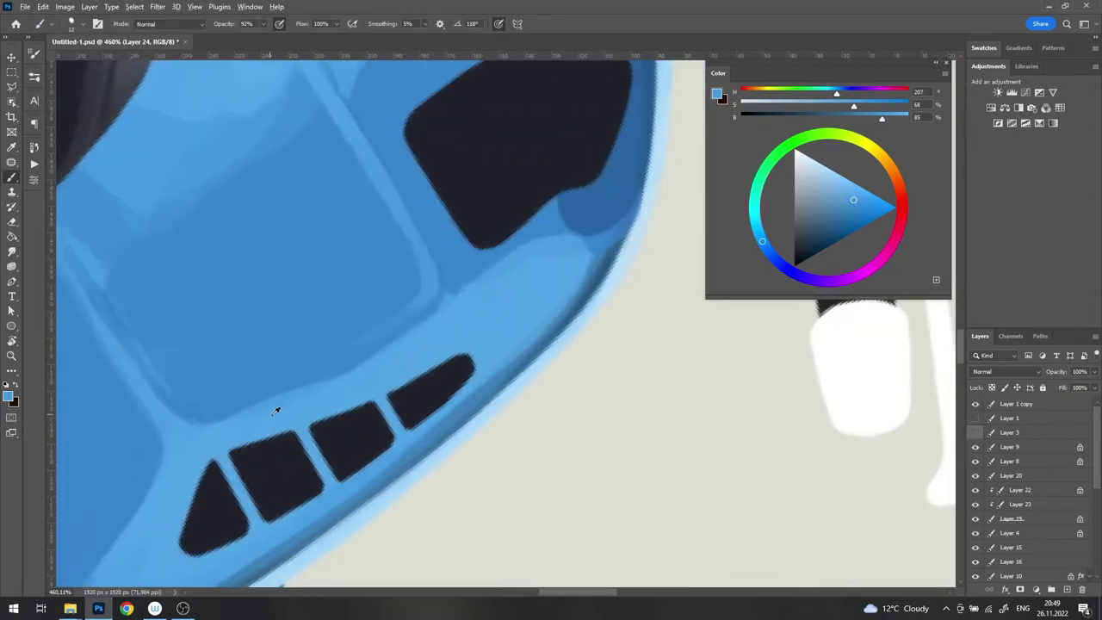
alt+click(425, 297)
drag(378, 339, 191, 417)
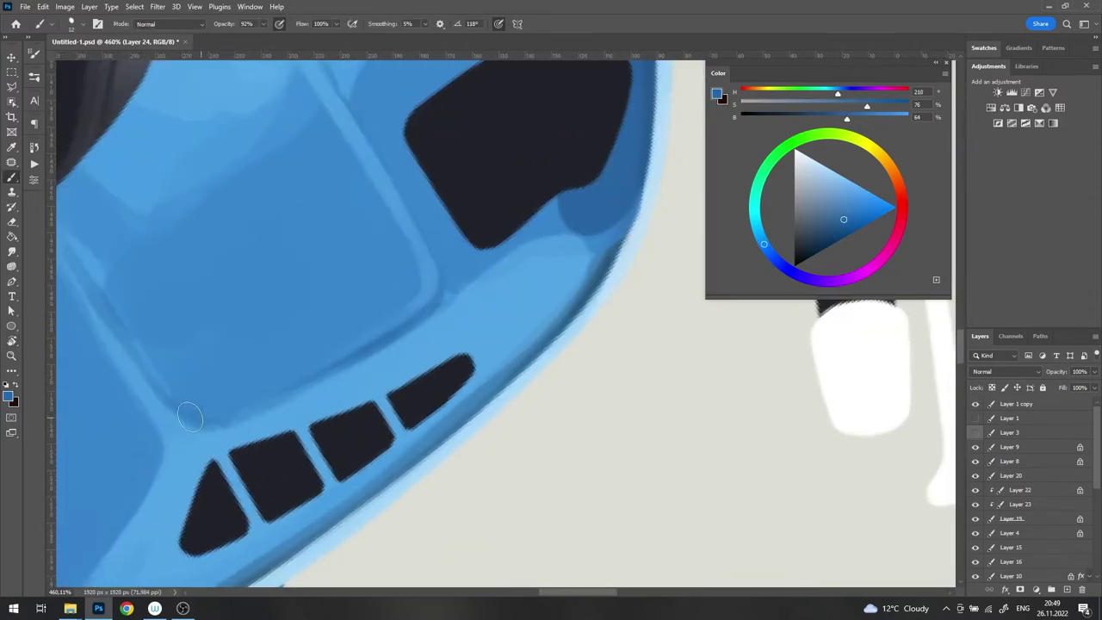
alt+click(289, 410)
Step: Paint a lighter blue highlight along the dark lower edge line
scroll(312, 392, down, 5)
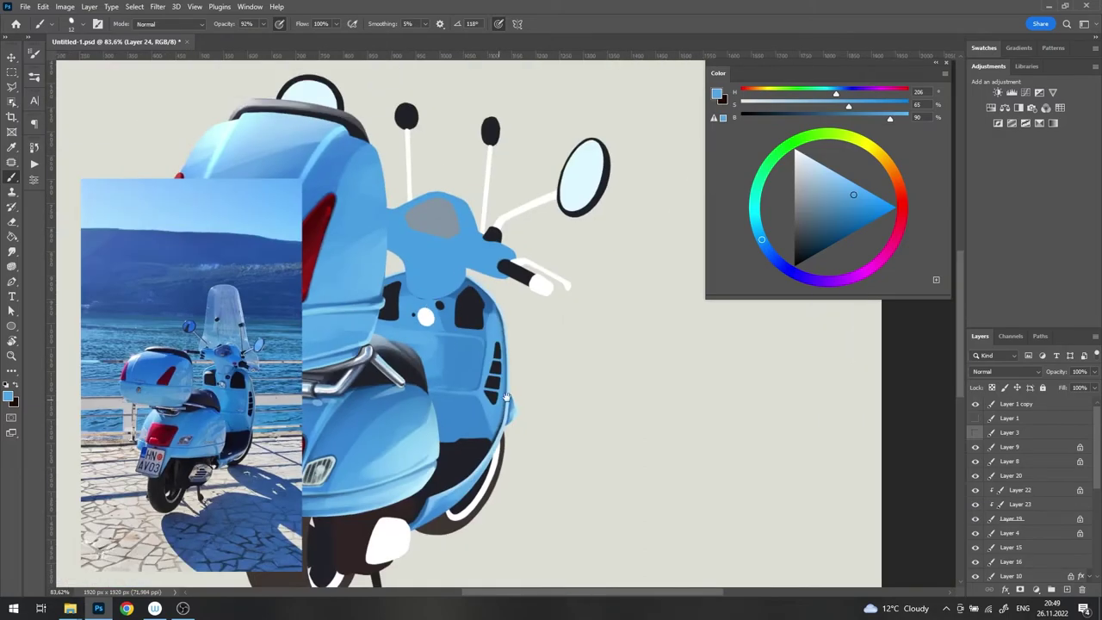
scroll(516, 388, up, 3)
drag(657, 393, 690, 396)
scroll(690, 396, up, 2)
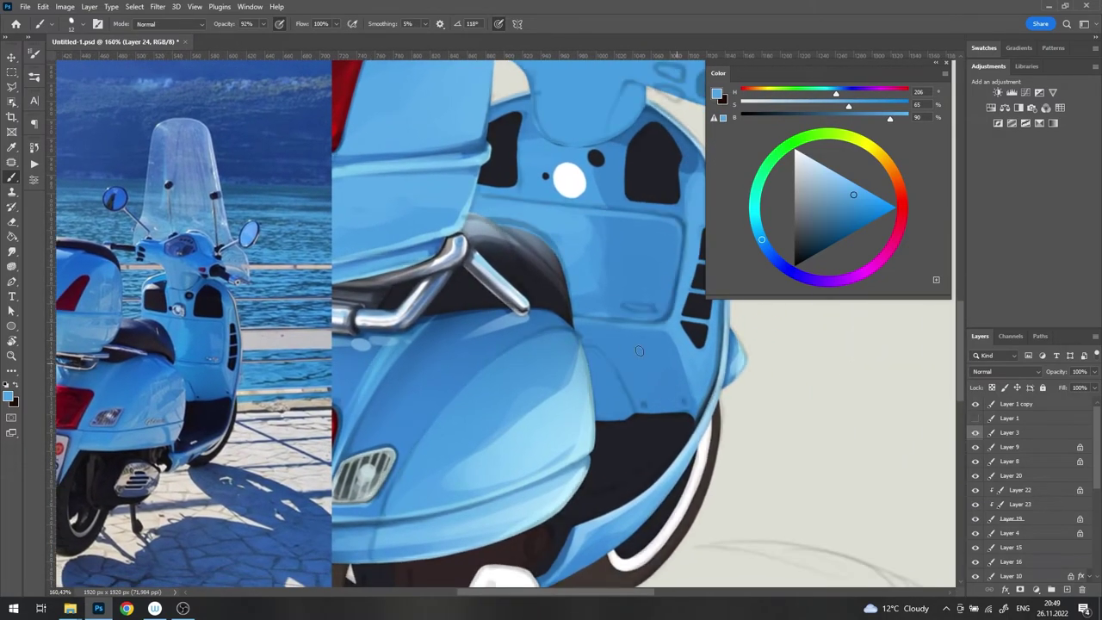
alt+click(381, 315)
scroll(628, 382, up, 2)
scroll(588, 330, down, 4)
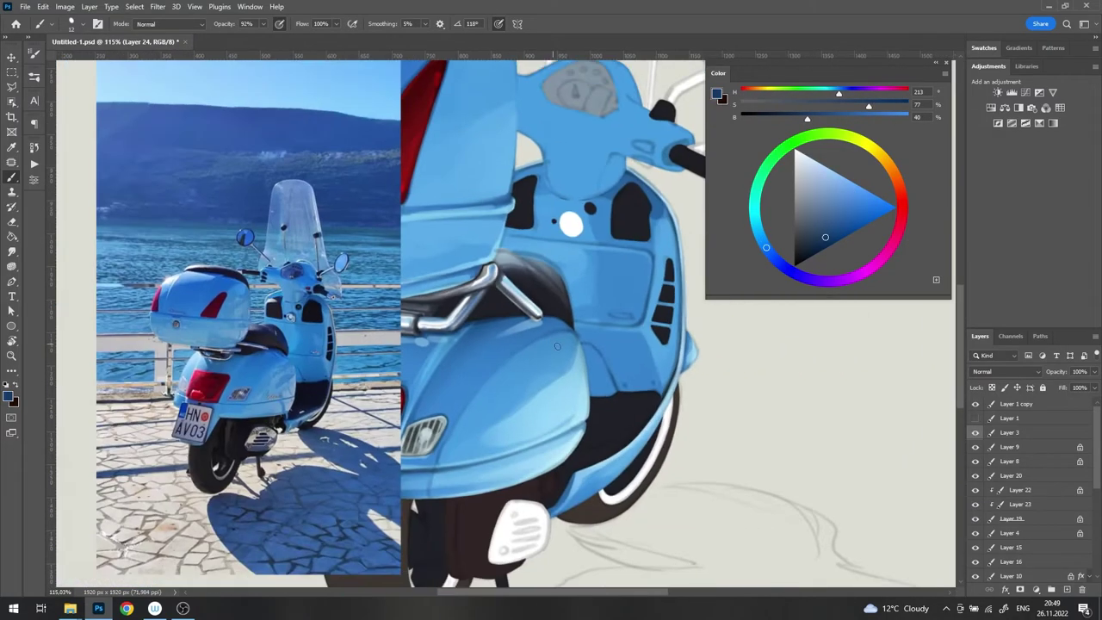
scroll(516, 301, up, 2)
scroll(482, 276, up, 3)
alt+click(478, 264)
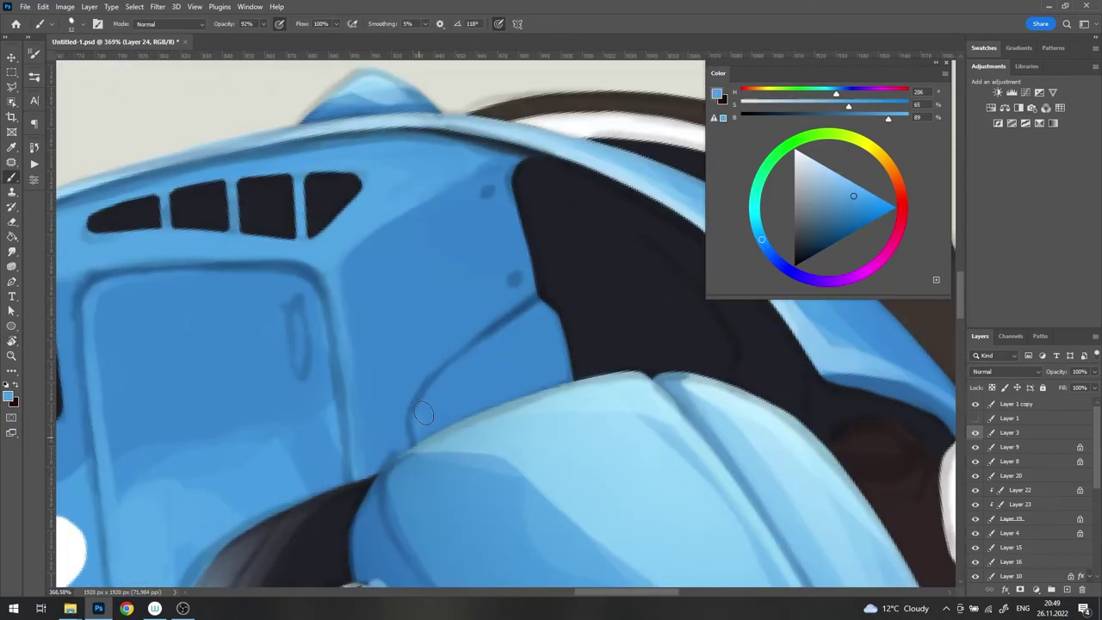
drag(424, 414, 517, 331)
alt+click(517, 331)
Step: Rotate the canvas to a steep angle, check the brush size, and sample a mid blue
scroll(640, 370, down, 5)
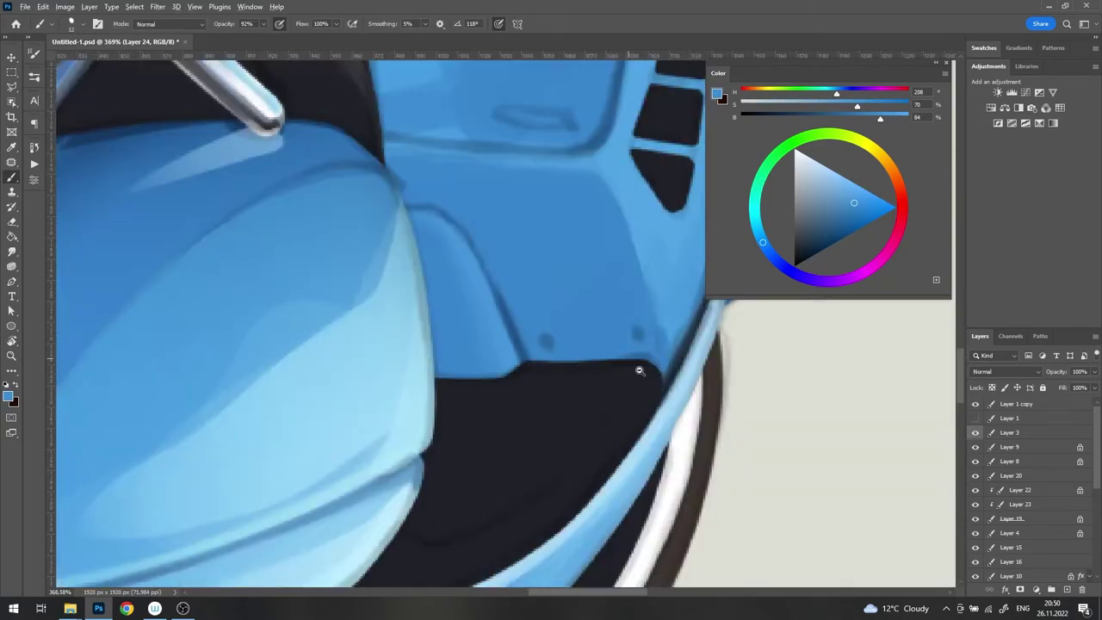
key(r)
mouse_move(640, 370)
mouse_down()
mouse_move(822, 398)
mouse_move(578, 259)
mouse_up()
scroll(578, 259, up, 3)
key(b)
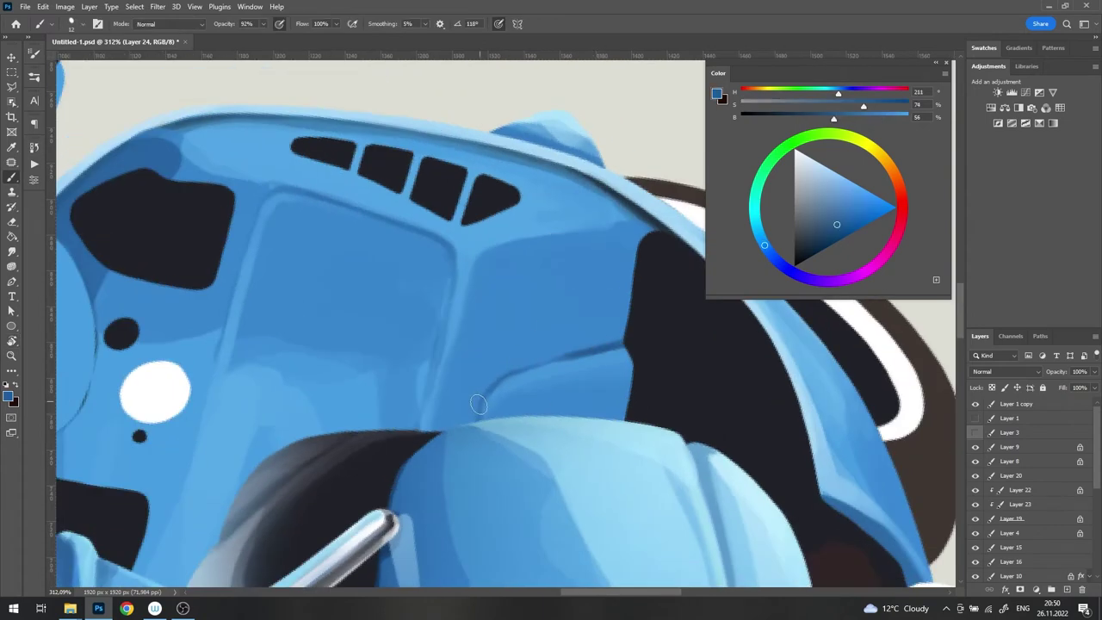
right_click(597, 344)
key(Escape)
alt+click(551, 307)
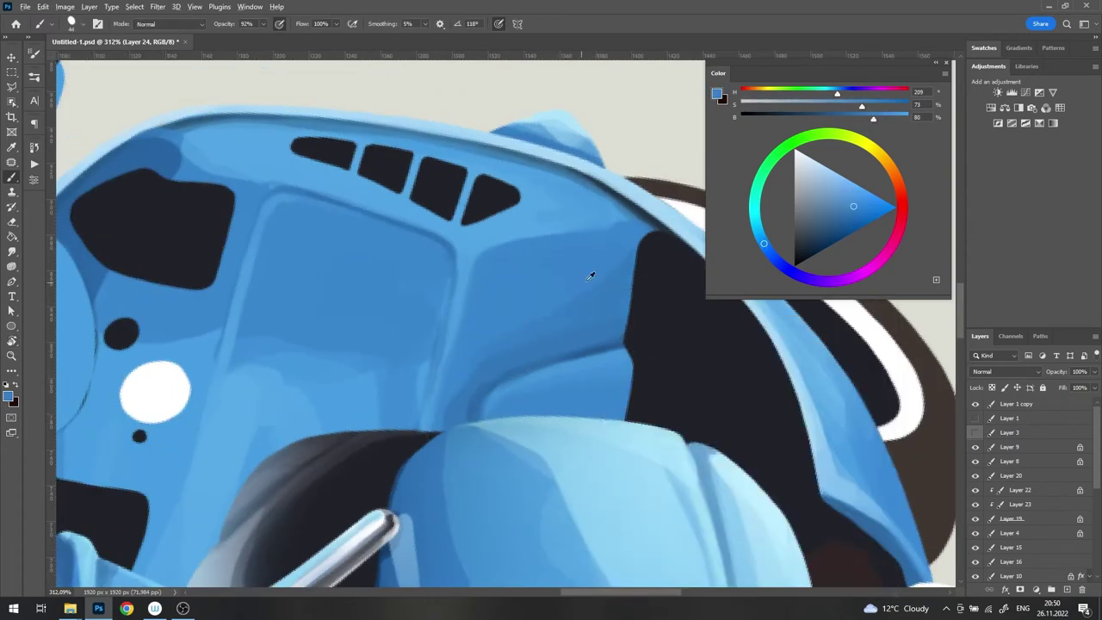
Step: Rotate the view so the vents run vertically and resize the brush
drag(591, 275, 619, 438)
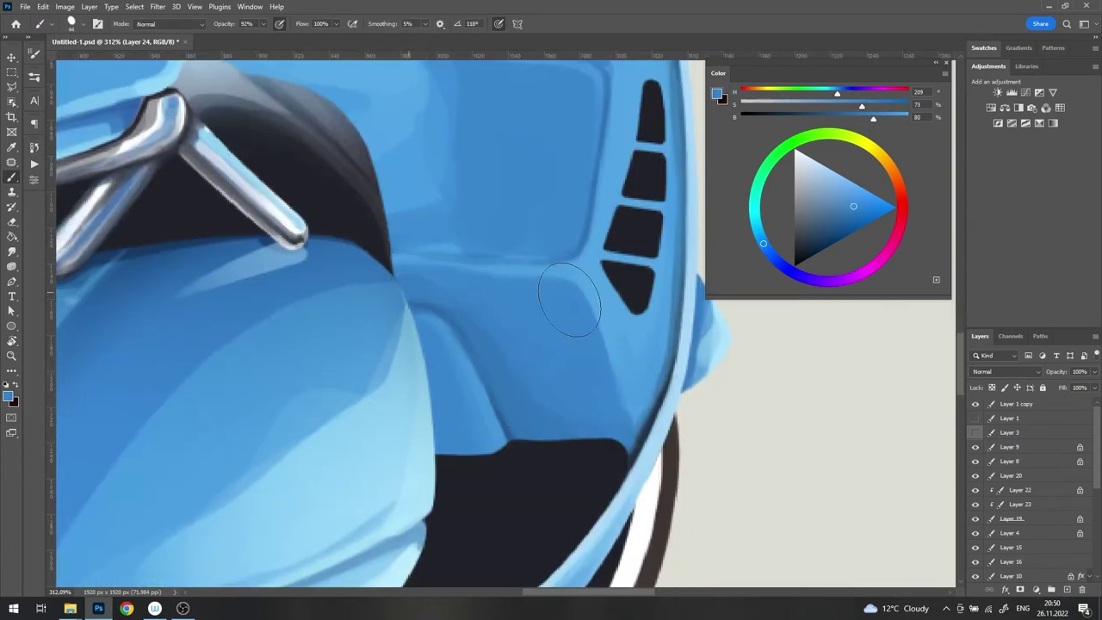
drag(574, 291, 537, 182)
scroll(587, 276, up, 2)
alt+click(586, 275)
right_click(587, 276)
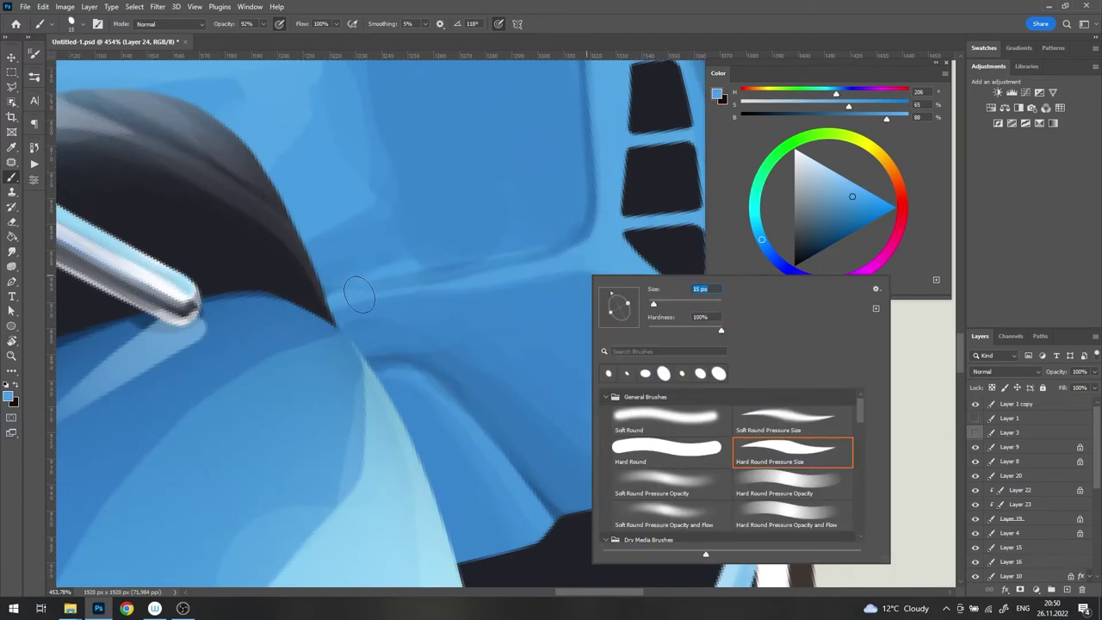
key(Escape)
alt+click(576, 289)
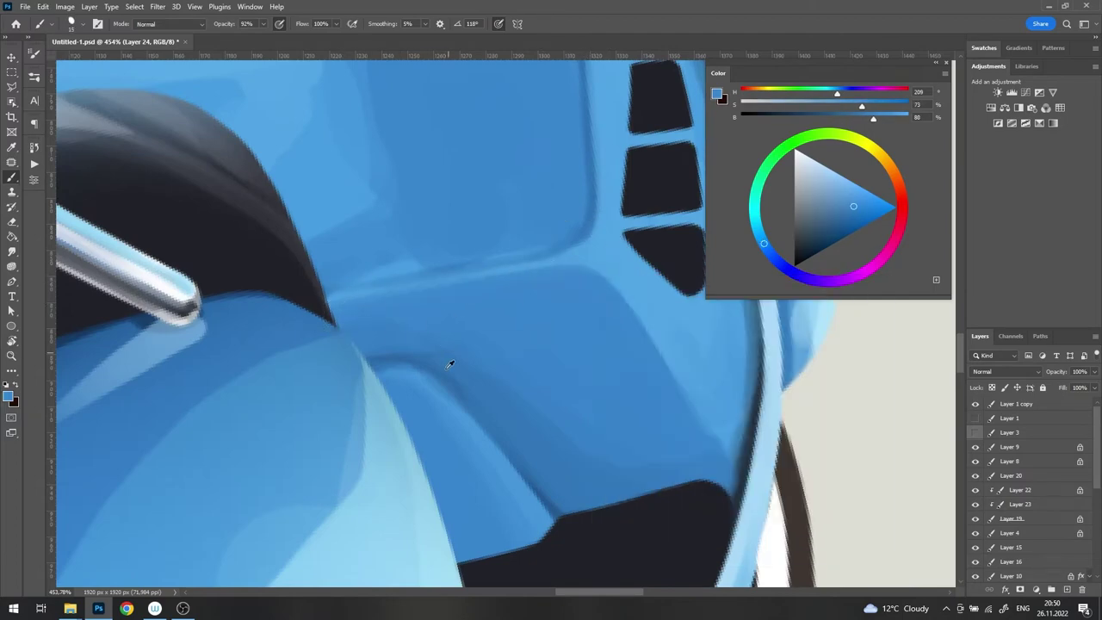
Step: Darken the highlight line on the panel with a darker panel blue
right_click(450, 365)
key(Escape)
drag(319, 288, 572, 241)
alt+click(576, 217)
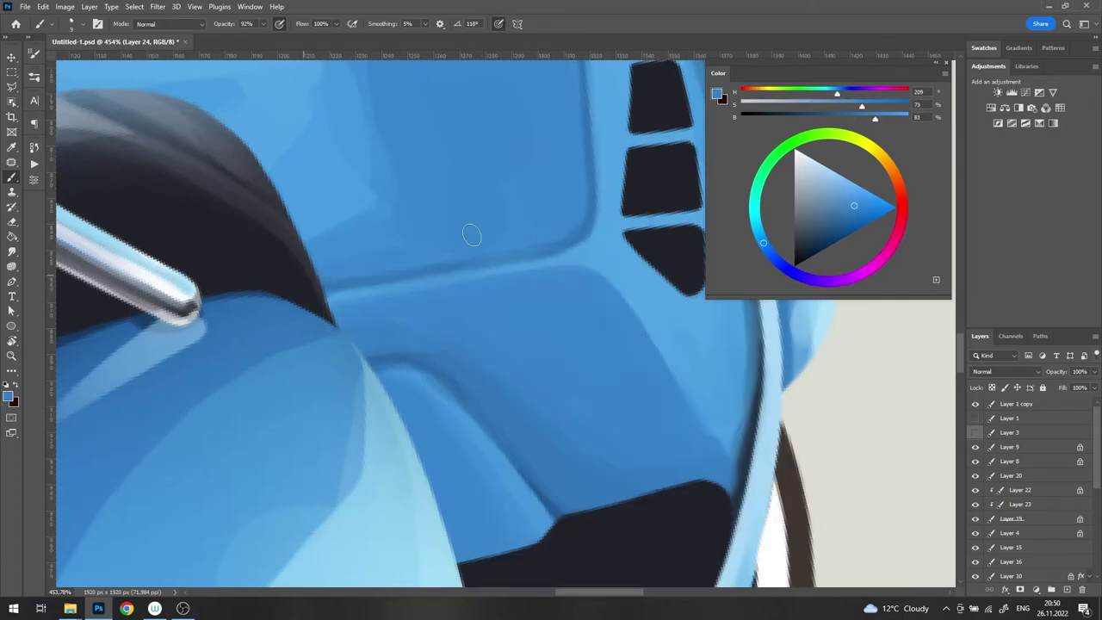
scroll(532, 406, up, 5)
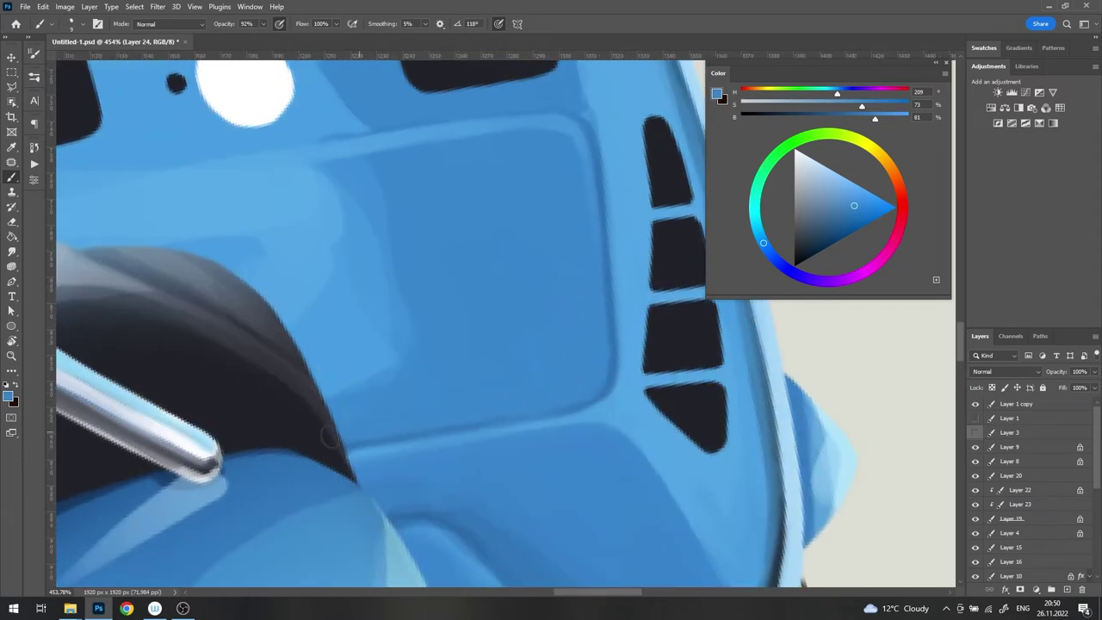
alt+click(350, 447)
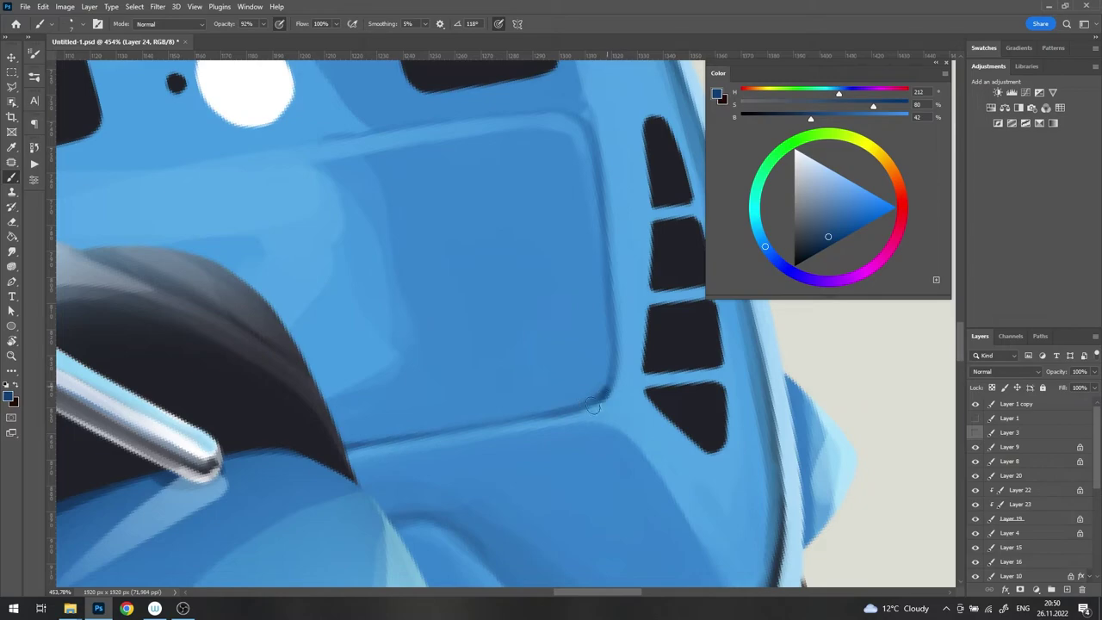
Step: Sample a range of light, mid and dark panel blues for the vent edges
scroll(587, 126, down, 5)
scroll(566, 337, down, 3)
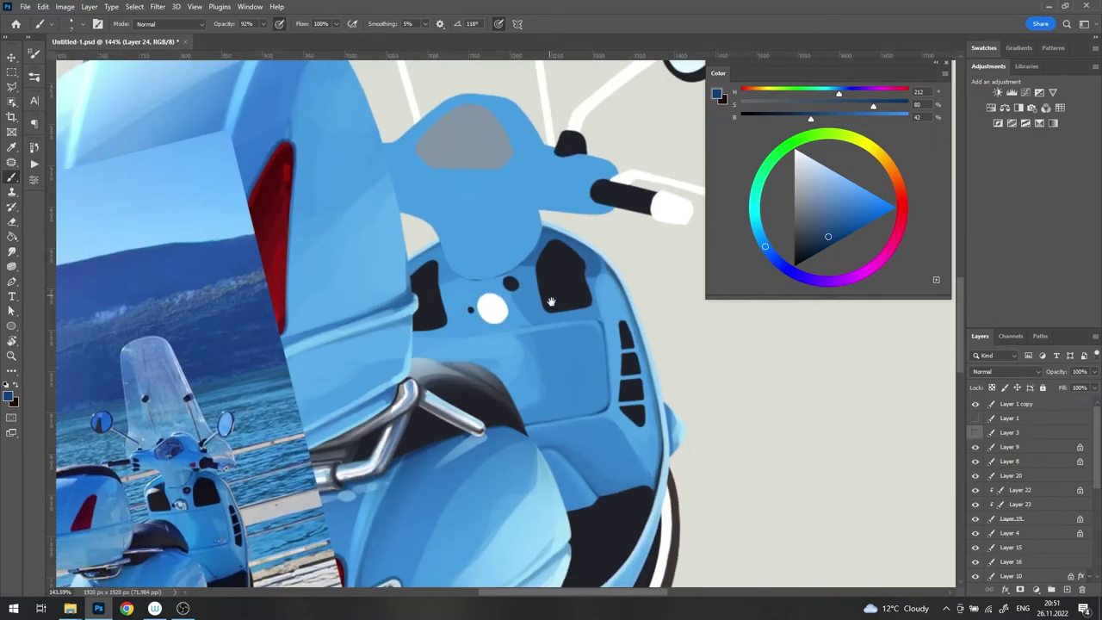
scroll(576, 239, up, 5)
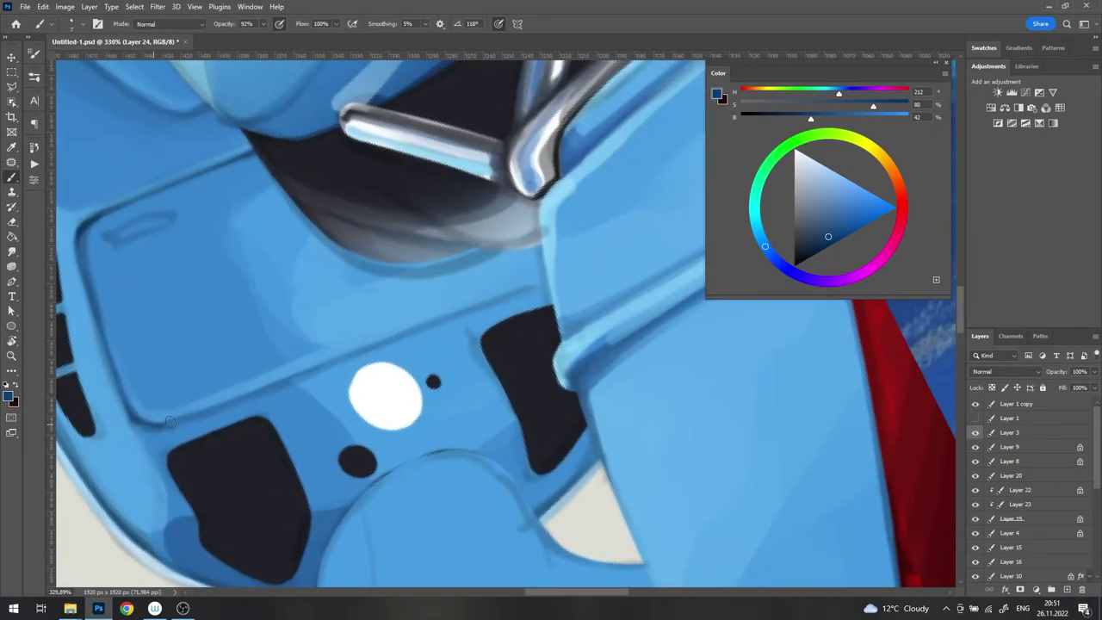
alt+click(413, 333)
scroll(305, 345, up, 2)
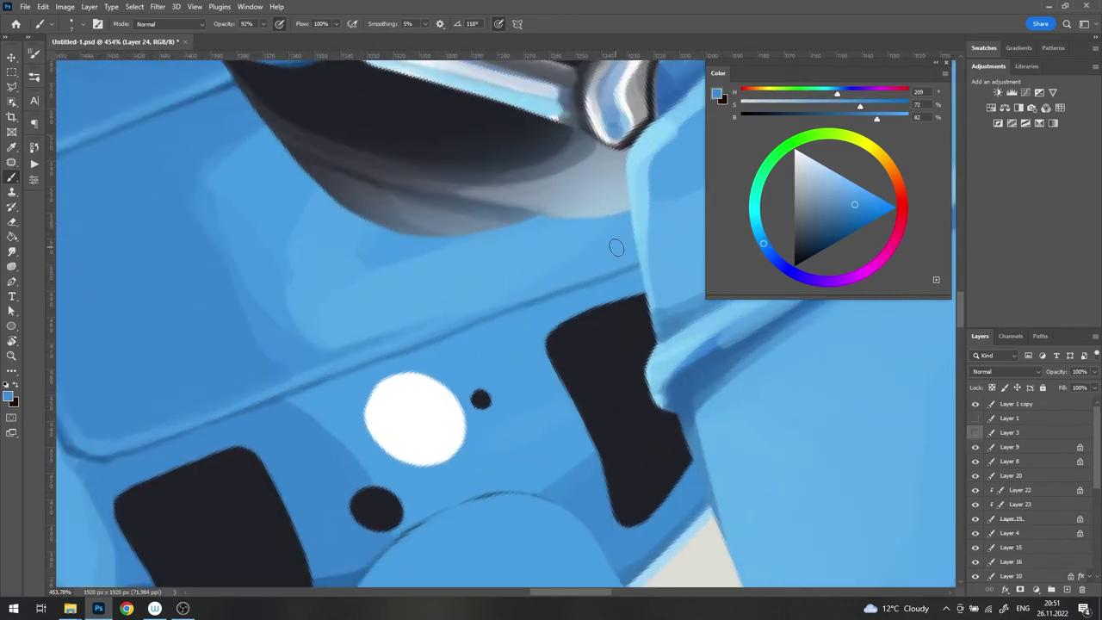
alt+click(685, 336)
alt+click(292, 411)
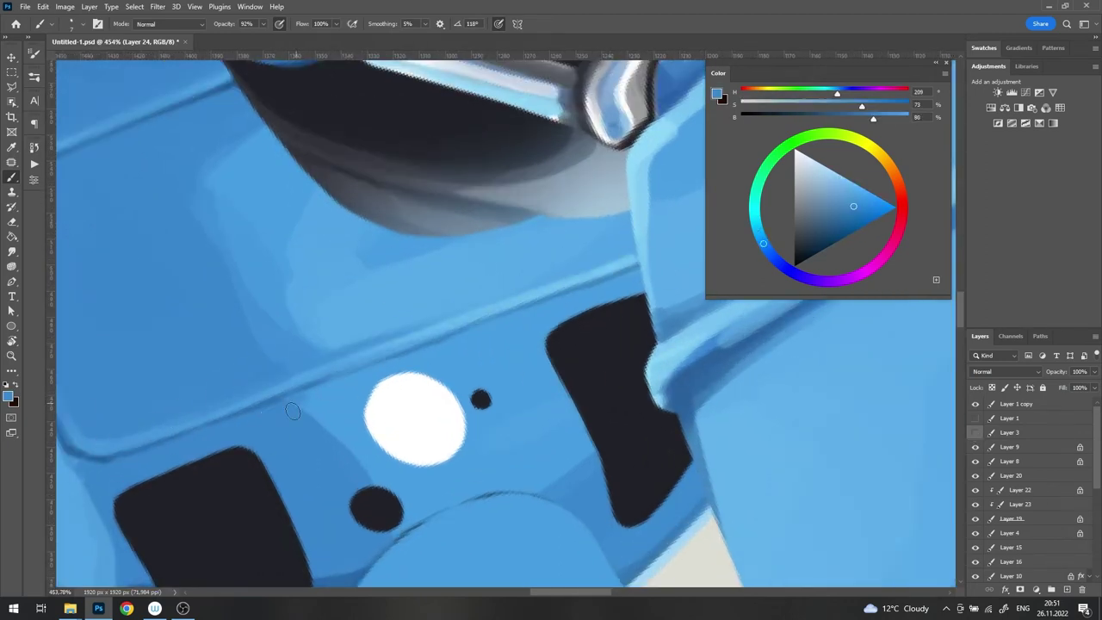
alt+click(628, 278)
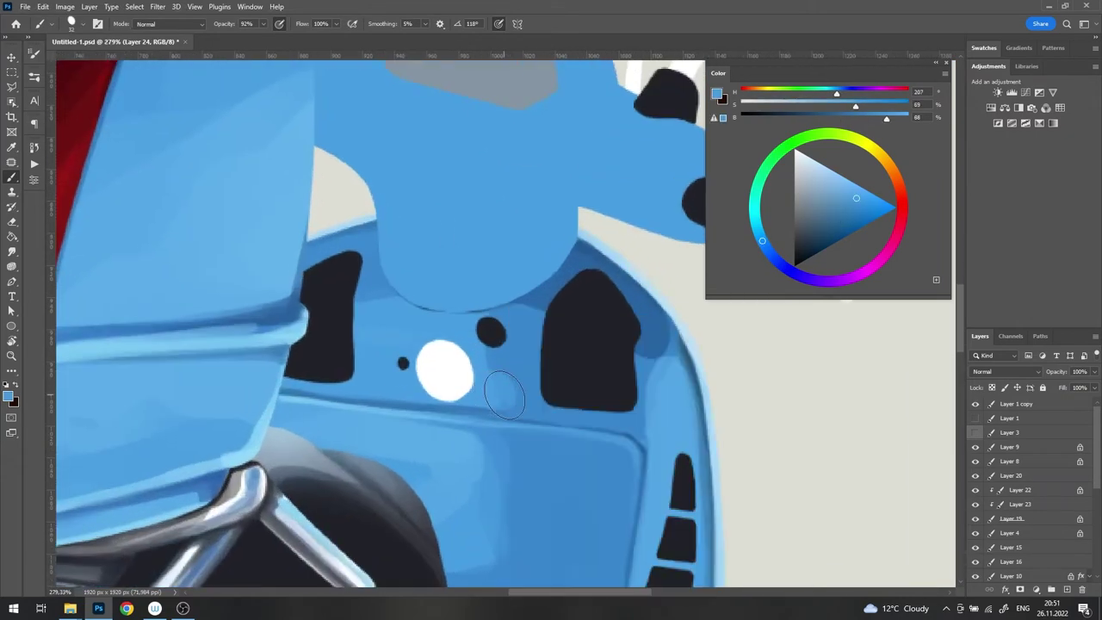
Step: Resize the brush and sample the panel's mid blue near the white circle
alt+click(510, 396)
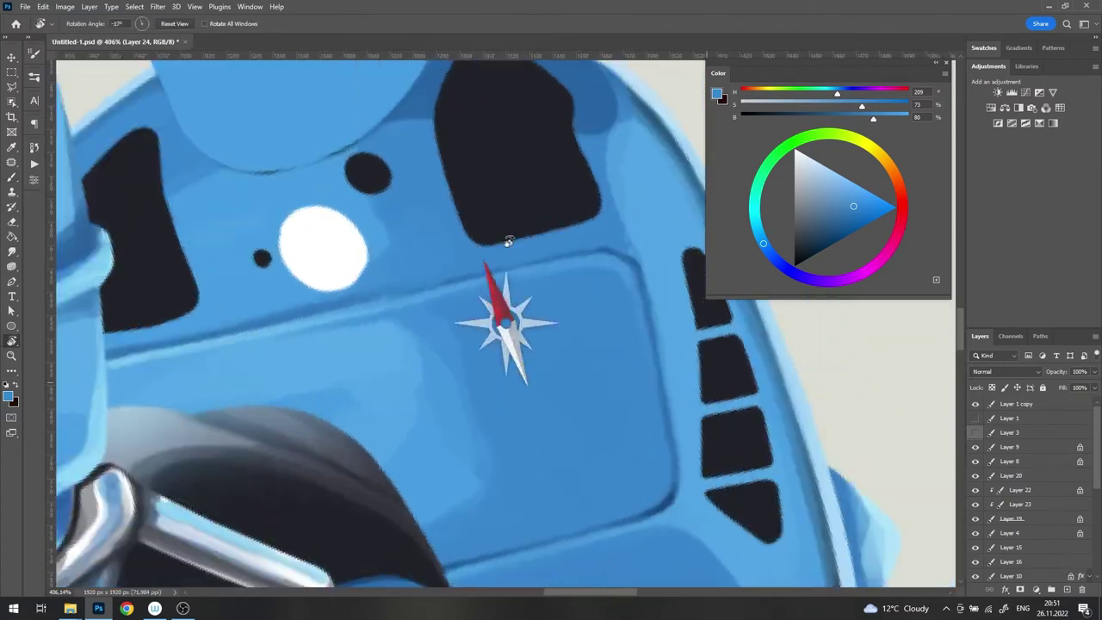
right_click(435, 297)
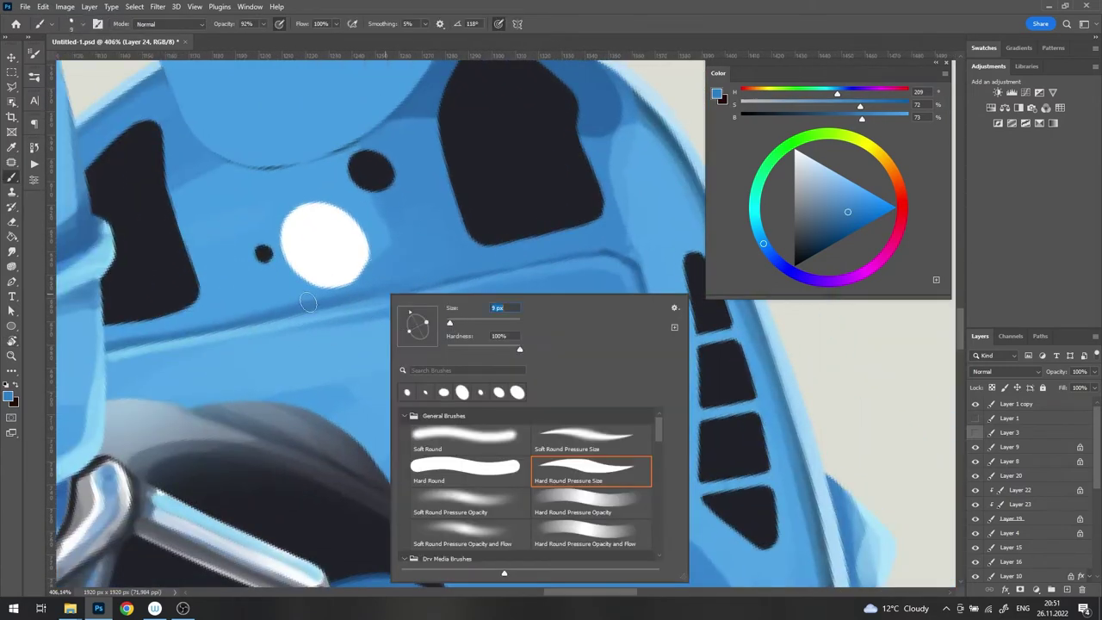
click(308, 302)
alt+click(305, 347)
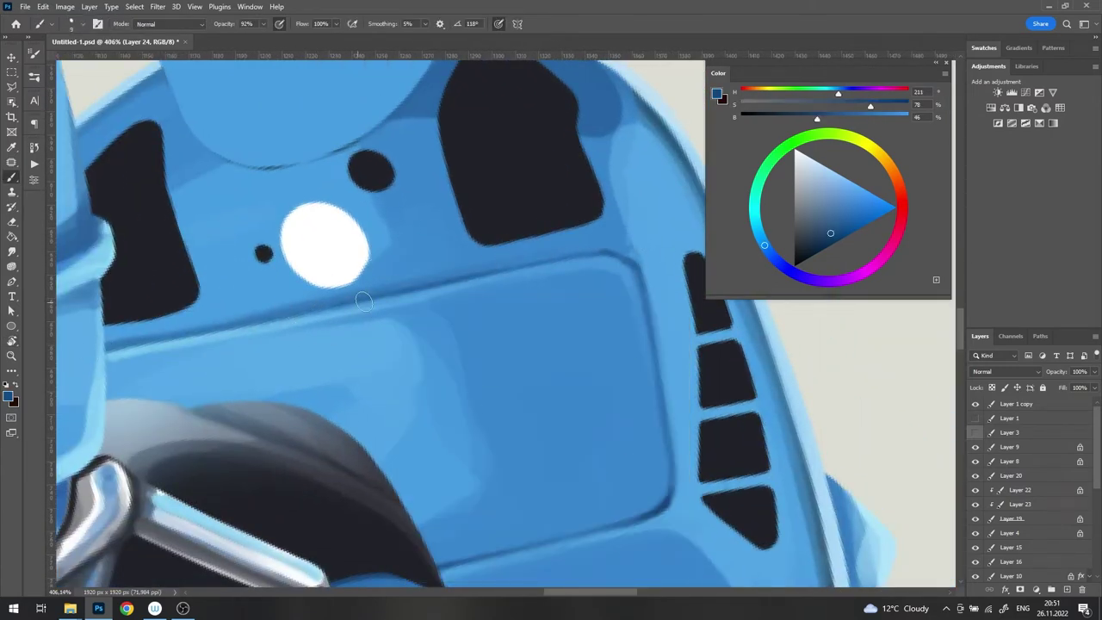
alt+click(625, 250)
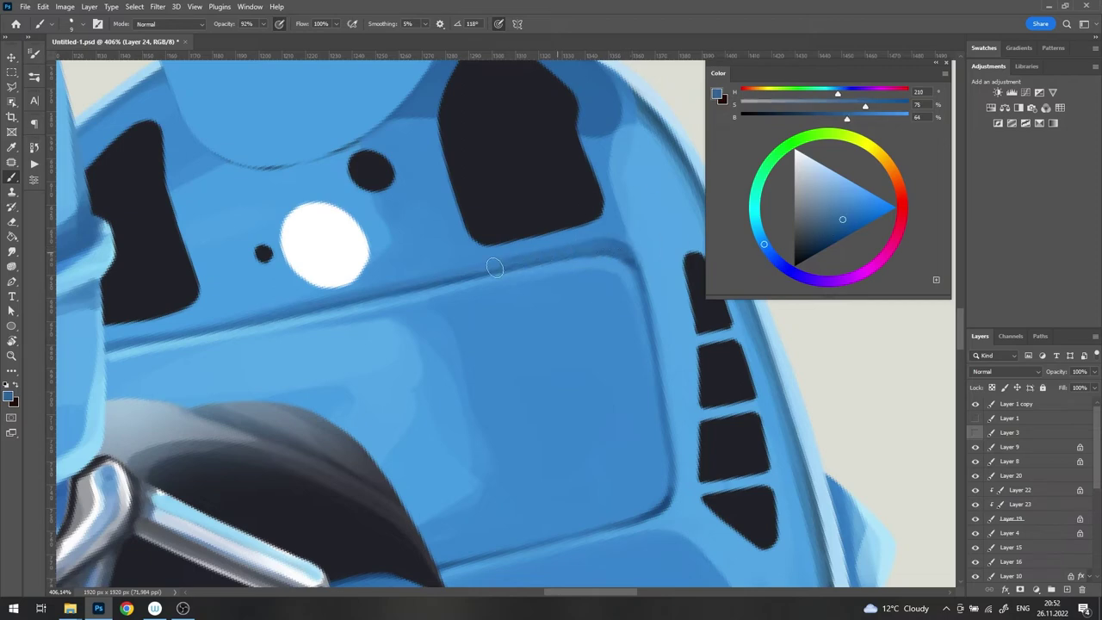
Step: Bring the scooter's right side into view and sample lighter and darker body blues
scroll(635, 257, down, 5)
drag(549, 216, 458, 175)
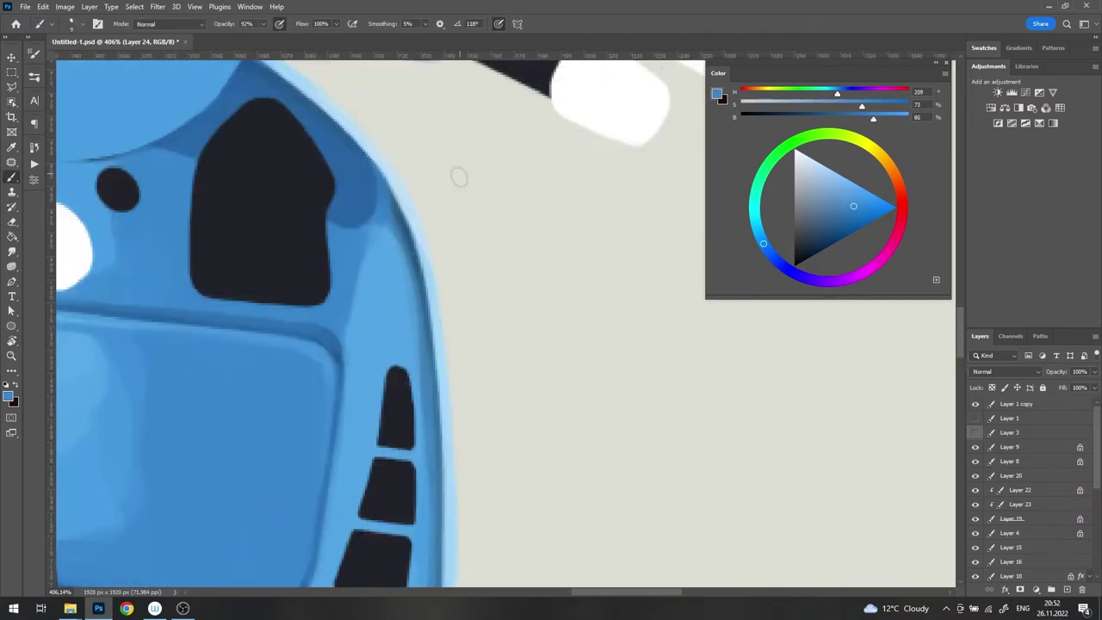
scroll(506, 283, down, 5)
scroll(507, 283, up, 3)
scroll(509, 271, up, 2)
alt+click(514, 249)
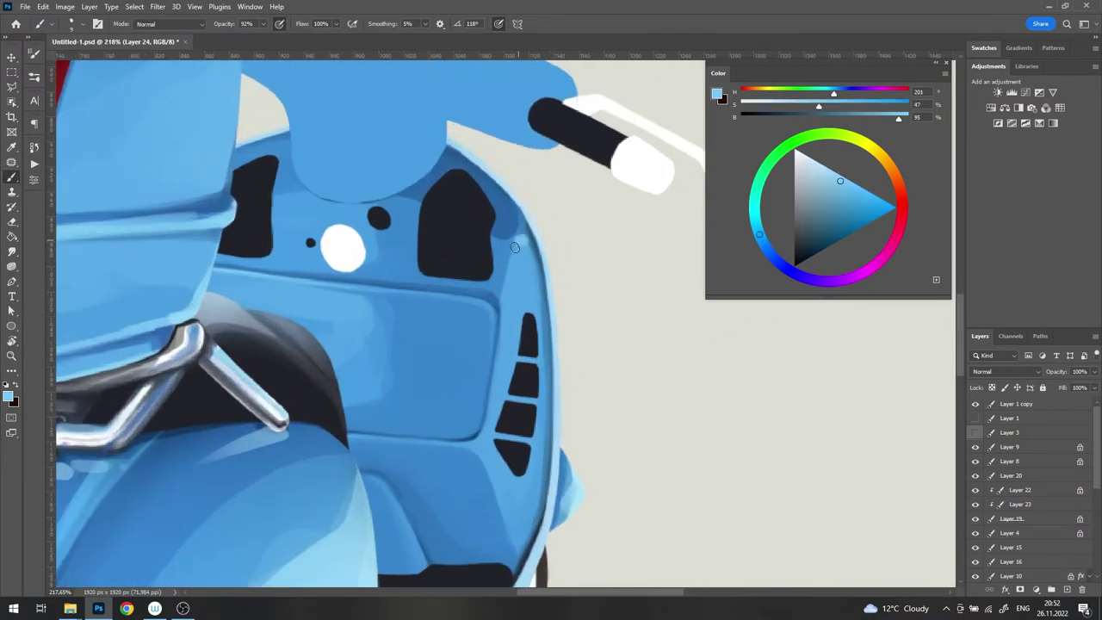
scroll(506, 310, down, 3)
scroll(342, 358, up, 4)
alt+click(342, 357)
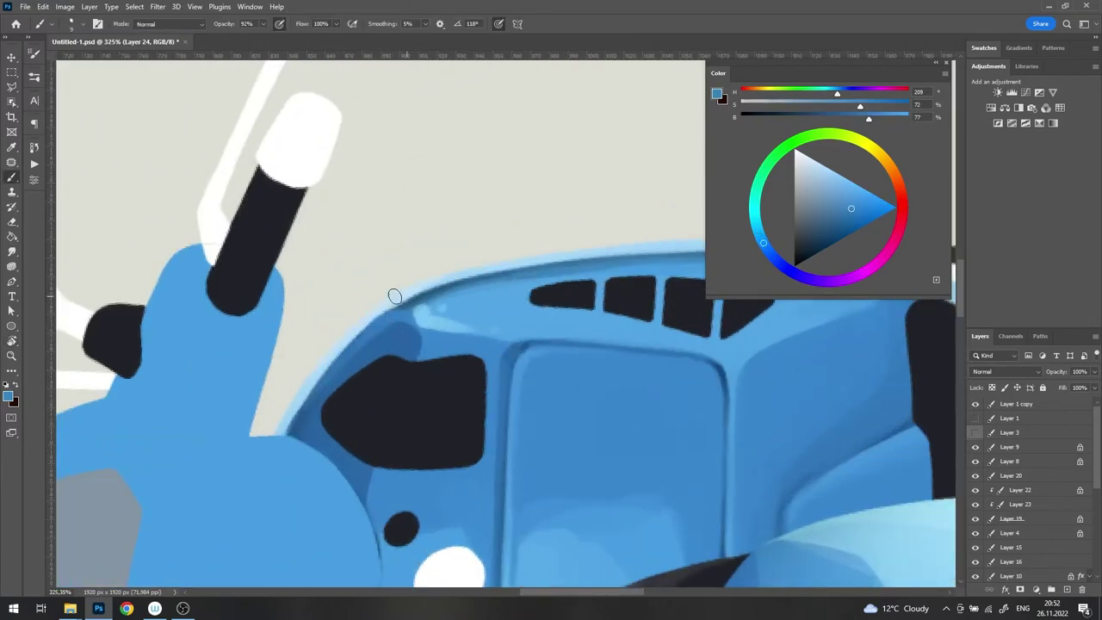
key(e)
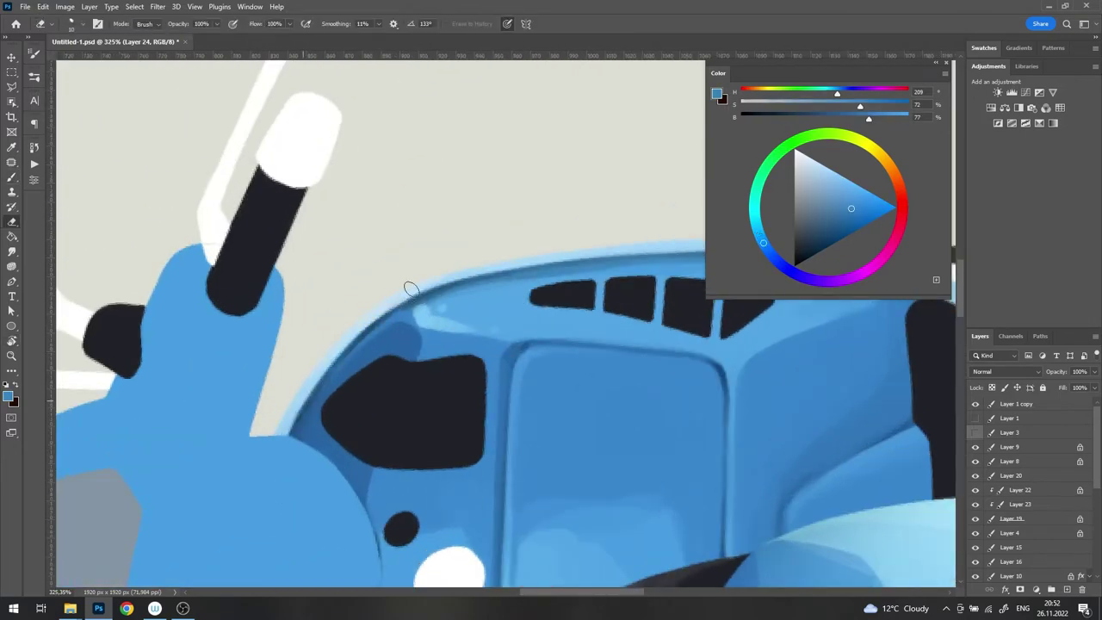
key(b)
alt+click(328, 414)
Step: Line up the vents and paint a pale highlight along the lower vent's edge
drag(430, 333, 430, 375)
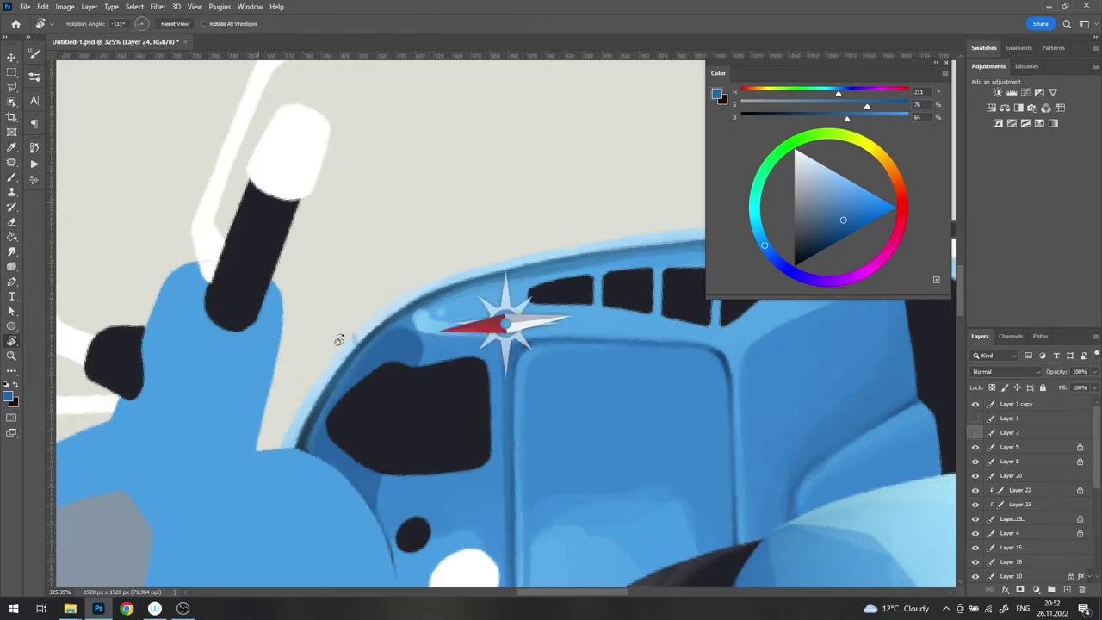
alt+click(420, 392)
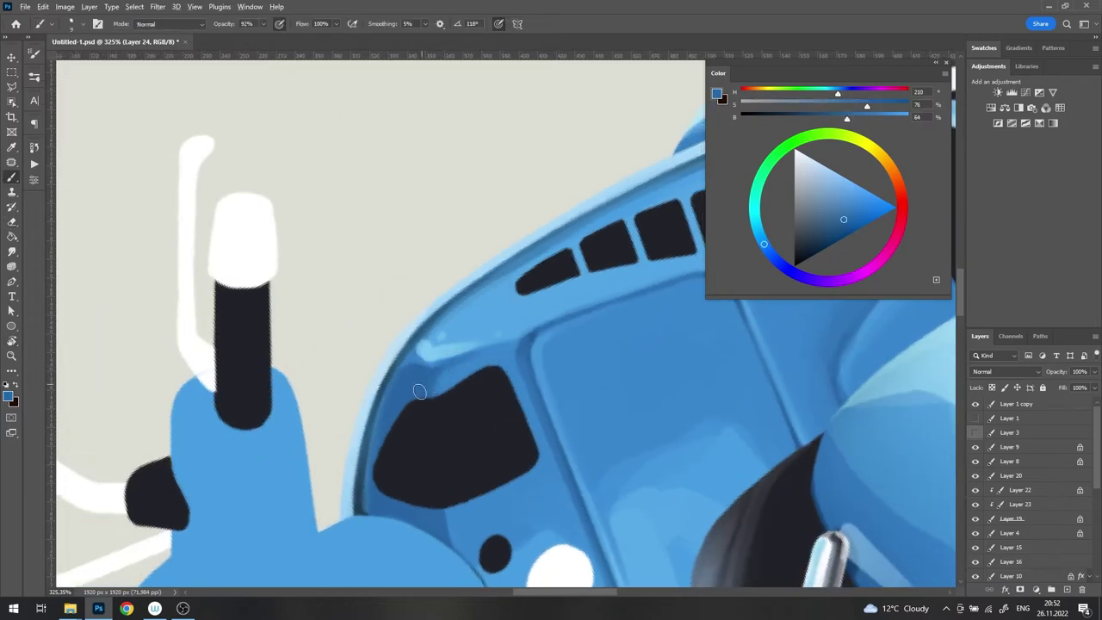
alt+click(425, 344)
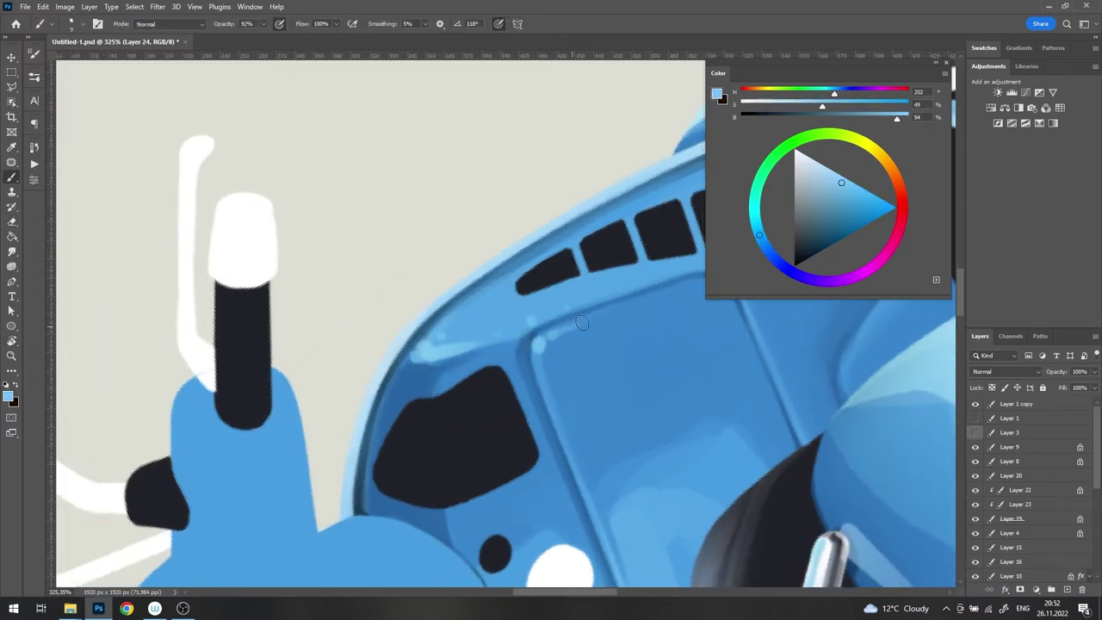
drag(582, 322, 414, 344)
alt+click(432, 342)
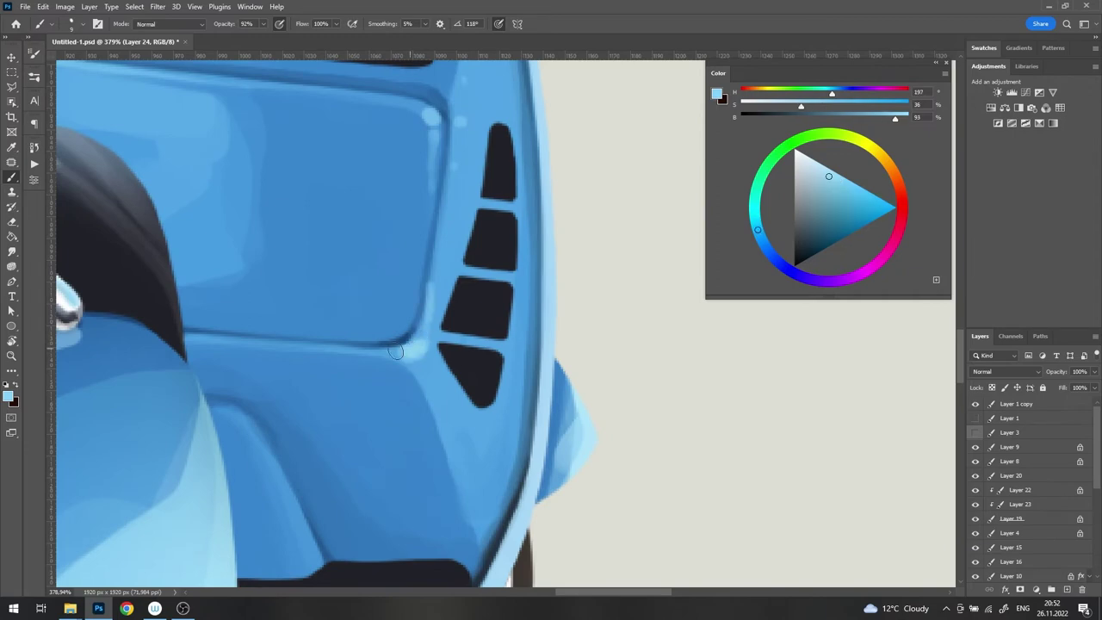
scroll(418, 370, down, 5)
scroll(465, 327, up, 6)
drag(439, 260, 494, 341)
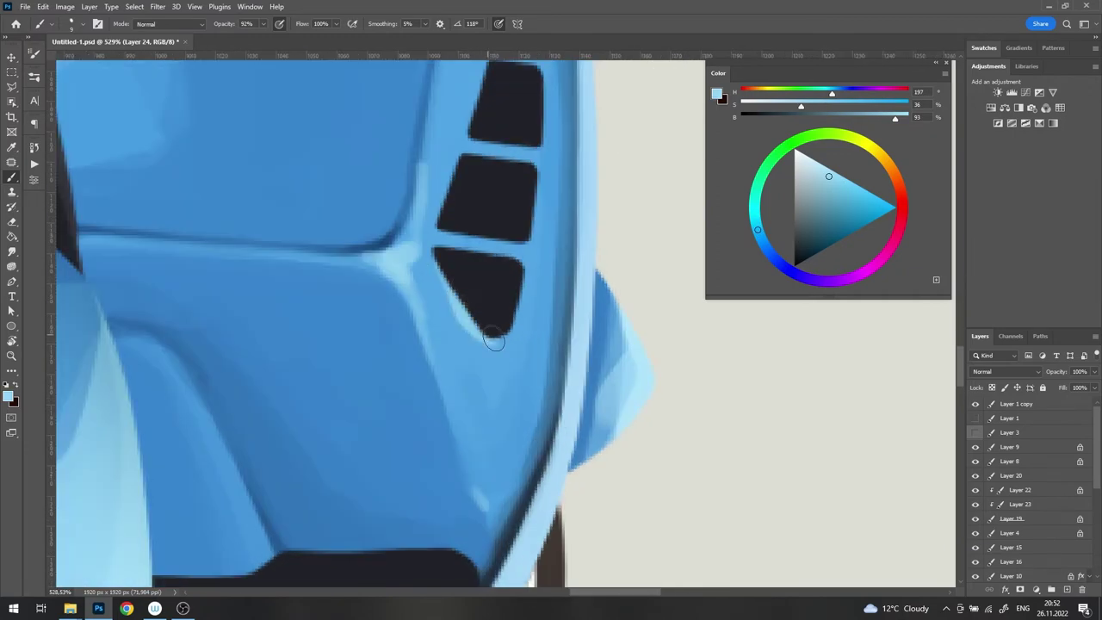
Step: Darken the third vent's left edge, then sample a deeper panel blue
scroll(455, 304, up, 3)
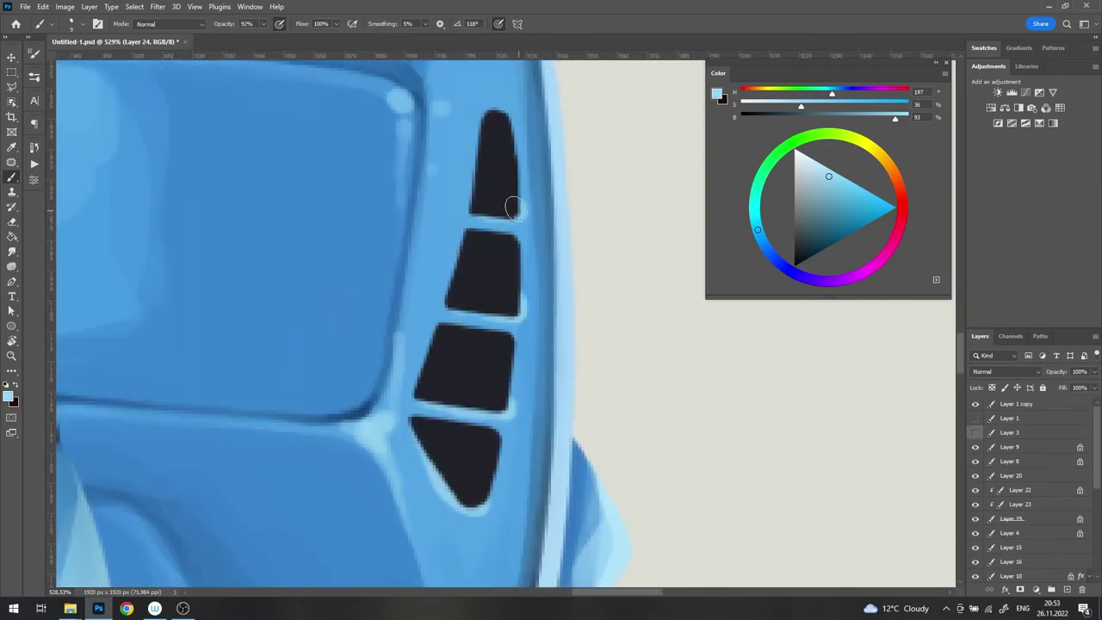
alt+click(359, 410)
drag(423, 381, 448, 330)
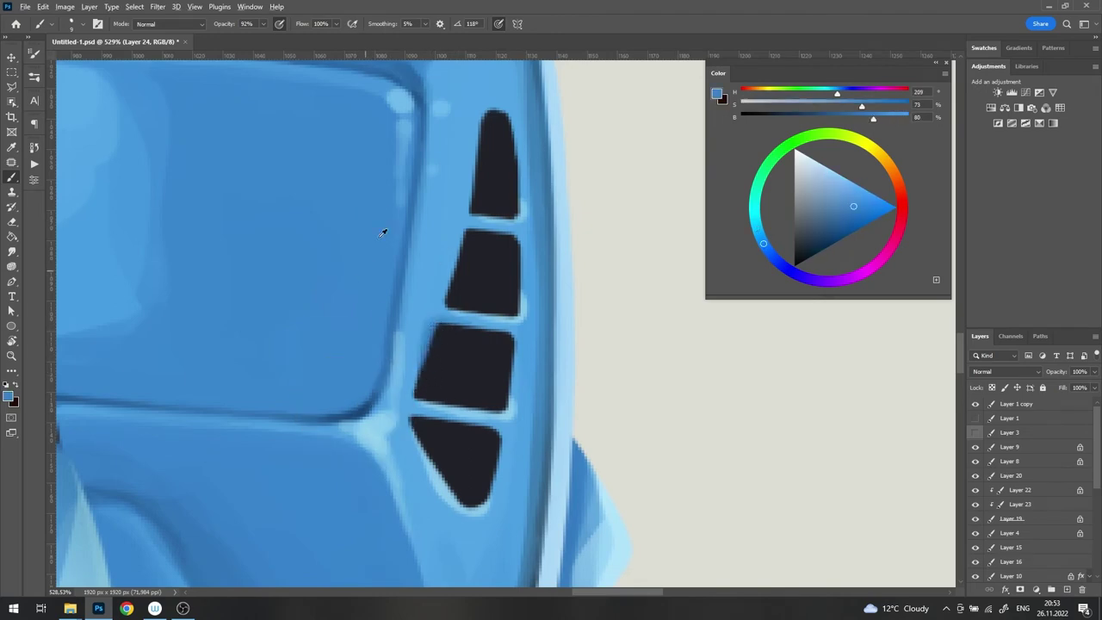
alt+click(441, 98)
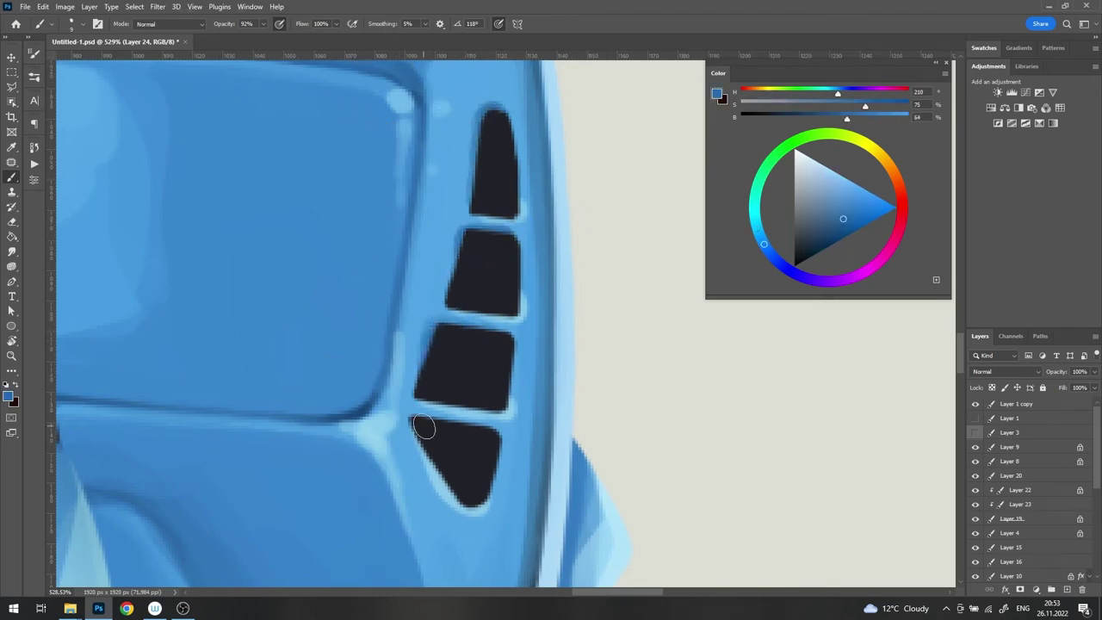
scroll(482, 374, down, 5)
scroll(702, 394, up, 4)
Step: Paint the top vent openings black on Layer 13 and pick a dark grey-blue
ctrl+click(702, 394)
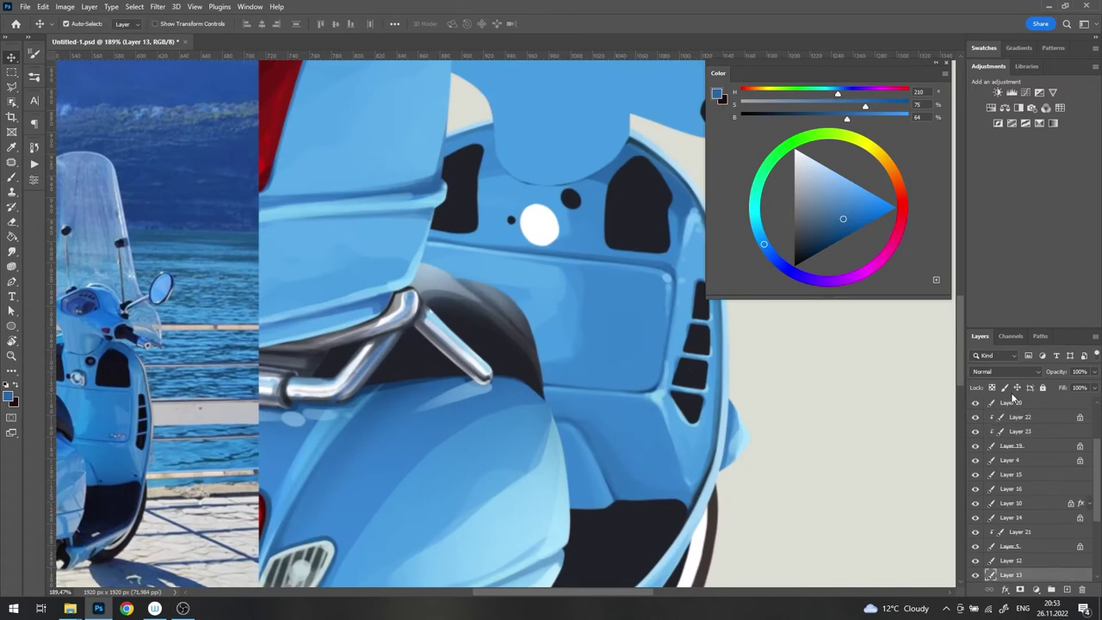
alt+click(702, 394)
drag(608, 347, 475, 385)
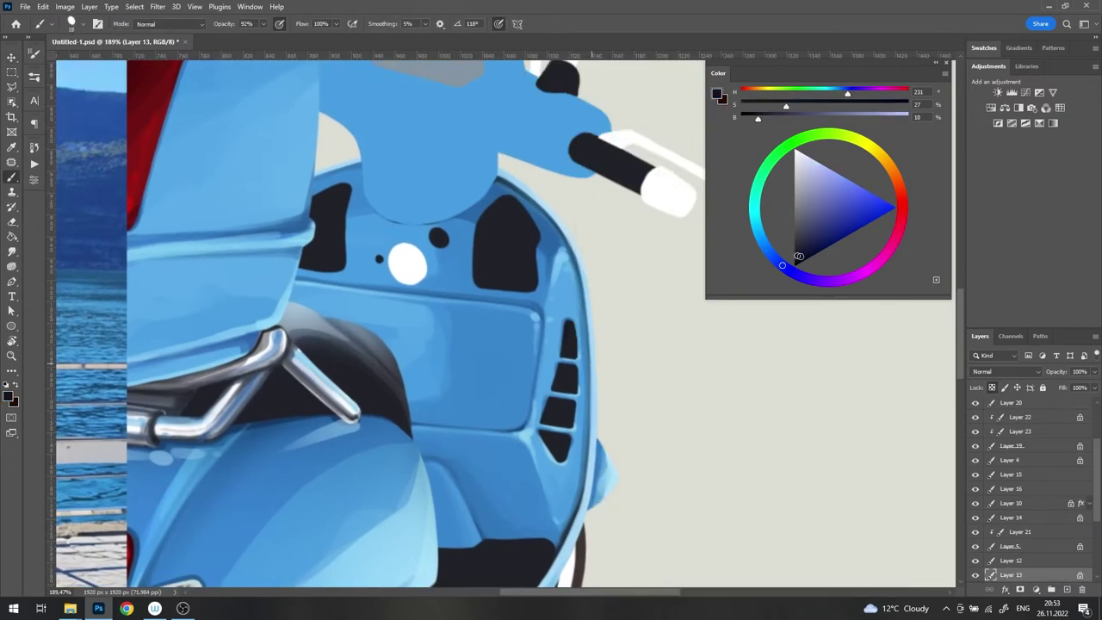
drag(566, 326, 575, 360)
scroll(546, 439, down, 5)
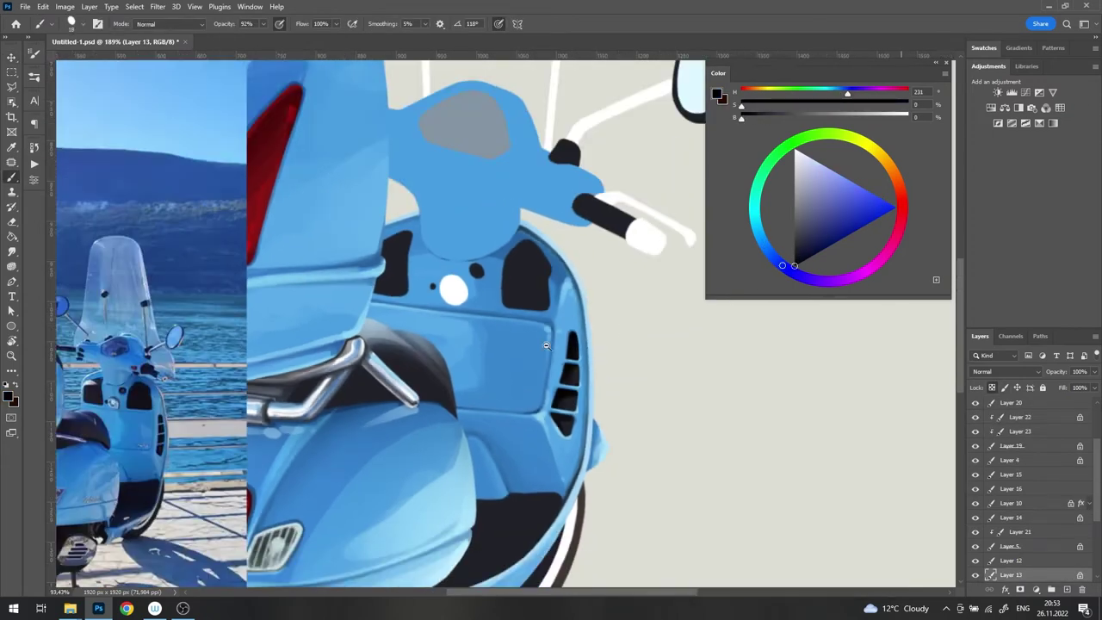
scroll(608, 387, up, 6)
click(798, 250)
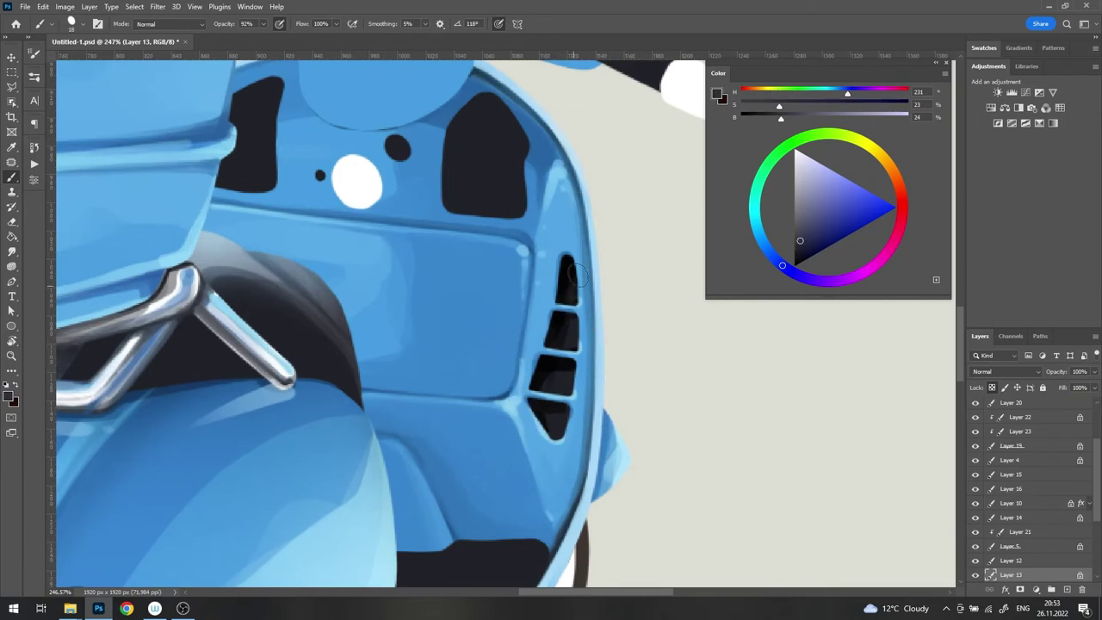
scroll(551, 468, down, 6)
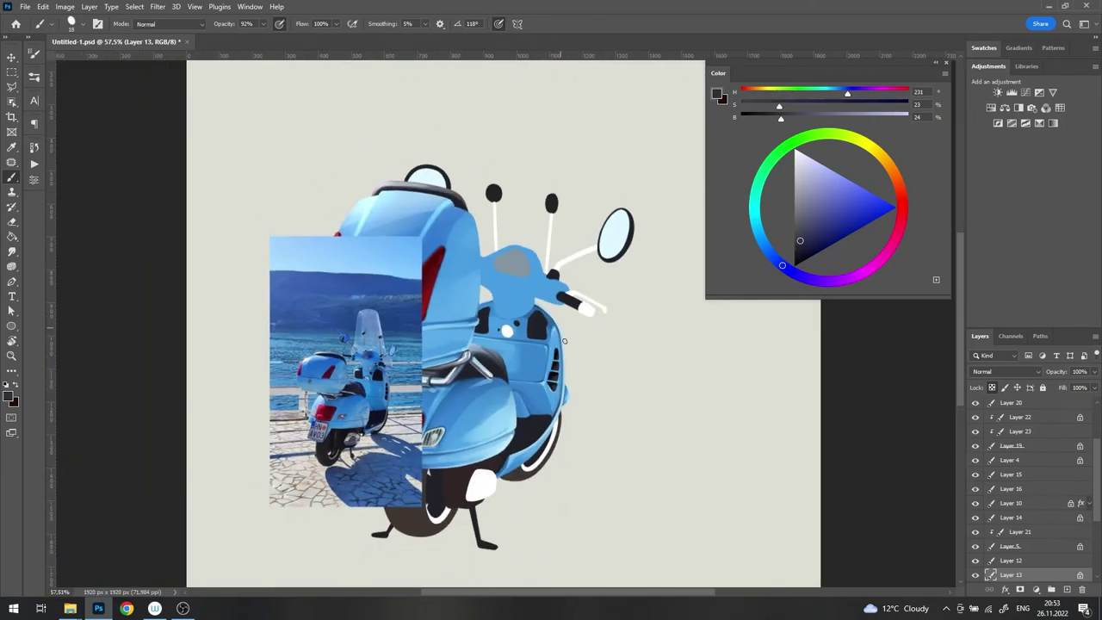
Step: Save the document, select Layer 24, and sample a mid body blue
key(ctrl+s)
key(v)
scroll(633, 328, up, 2)
scroll(628, 334, up, 2)
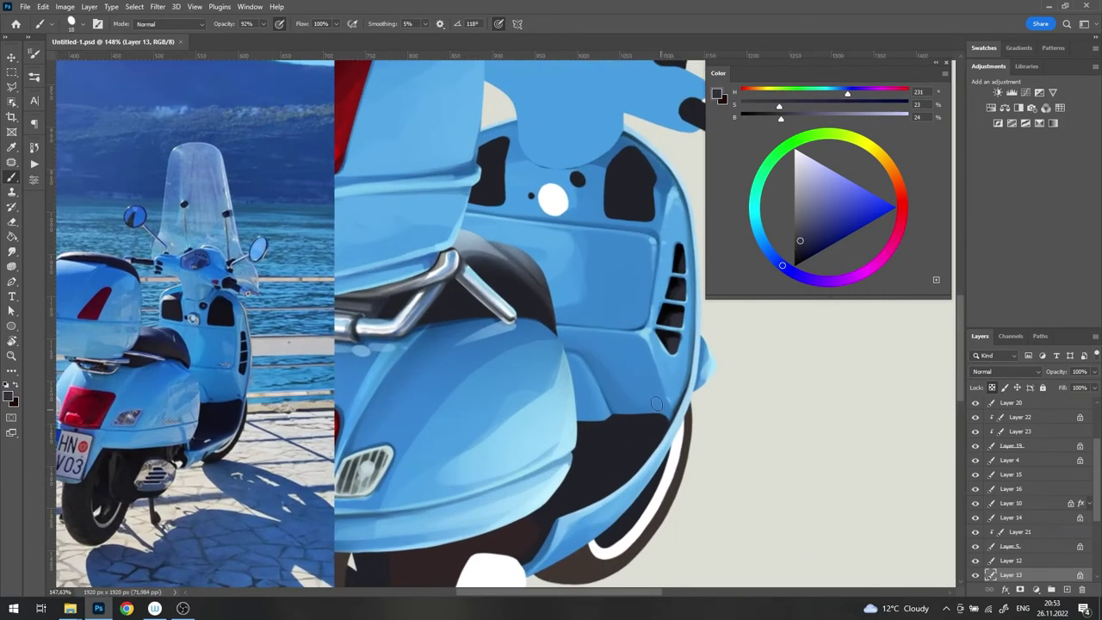
scroll(626, 339, up, 2)
scroll(624, 343, up, 1)
key(b)
alt+click(624, 343)
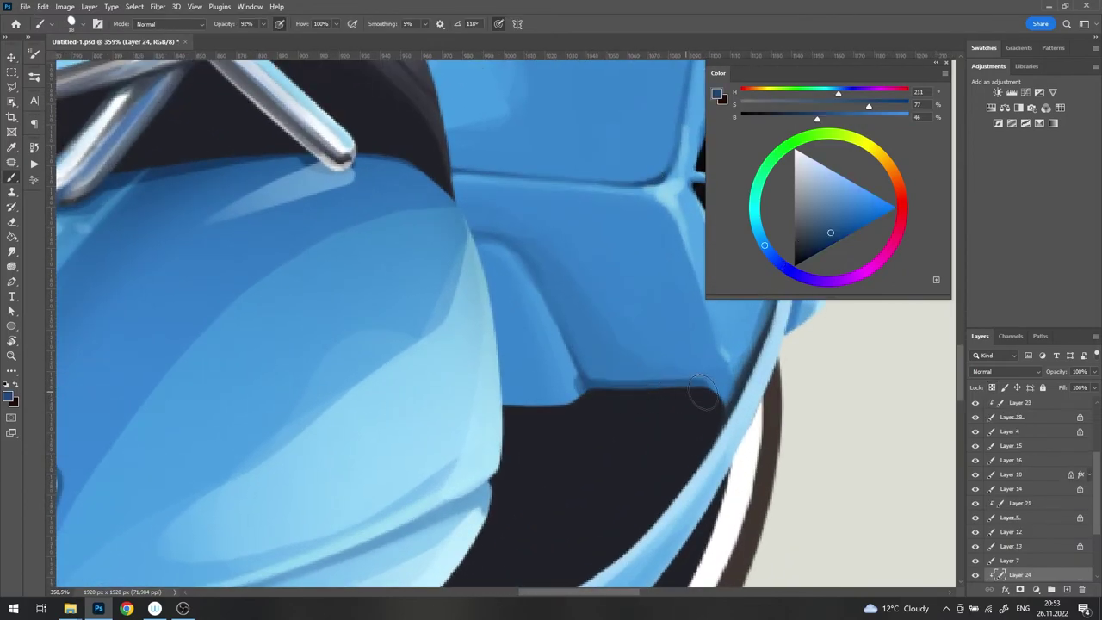
scroll(527, 401, up, 2)
Step: Switch the brush mode to Multiply and back to Normal, then pick a pale highlight blue
right_click(568, 222)
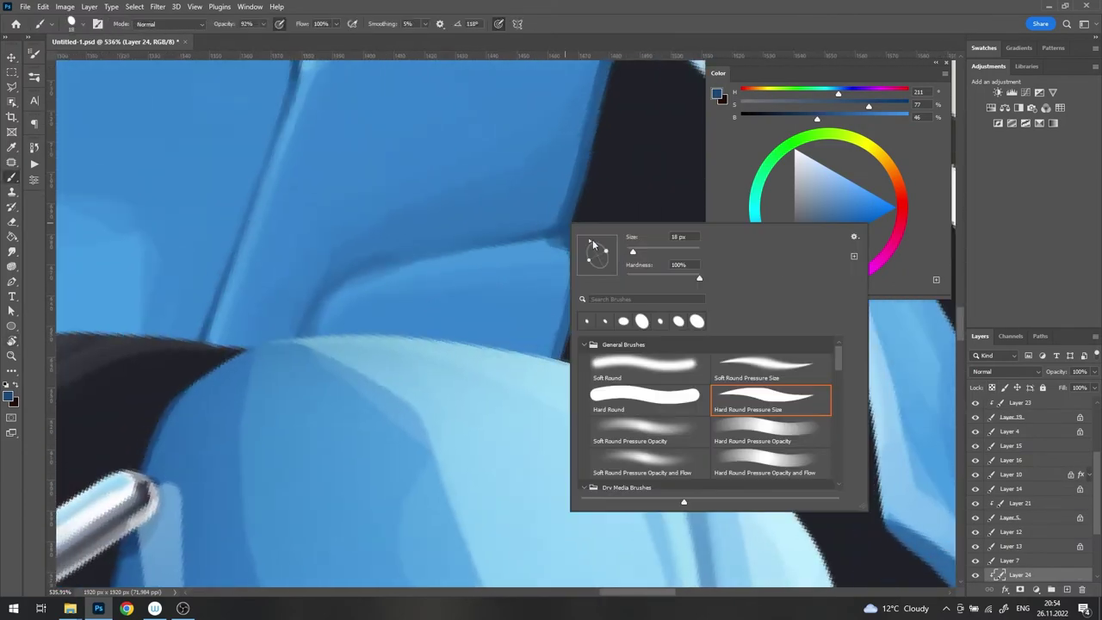
shift+right_click(501, 187)
click(530, 268)
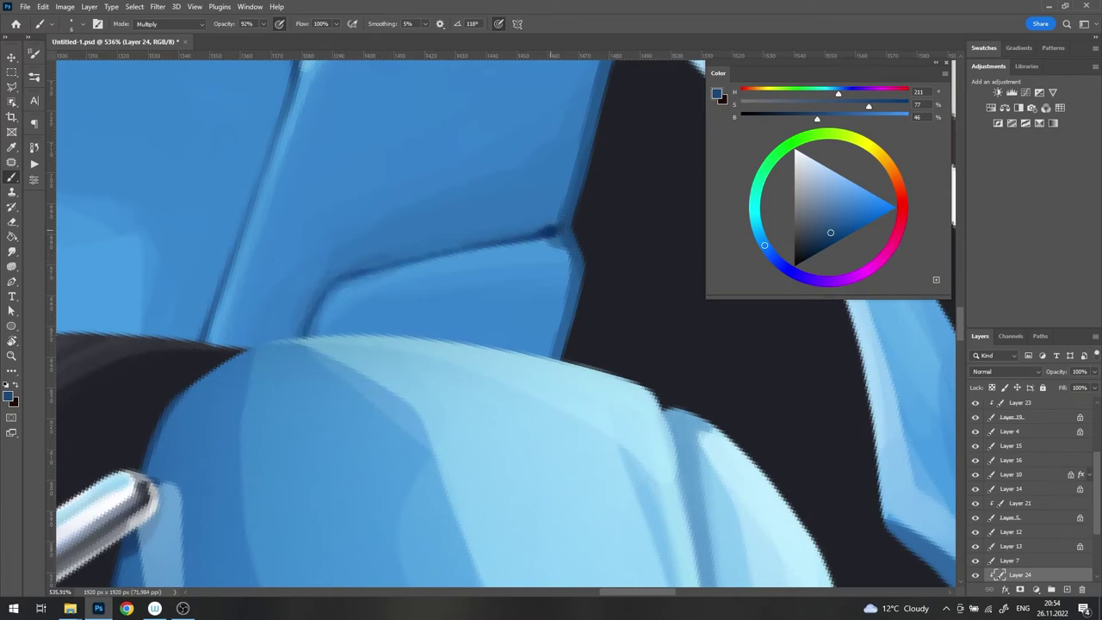
shift+right_click(379, 254)
click(398, 261)
alt+click(335, 300)
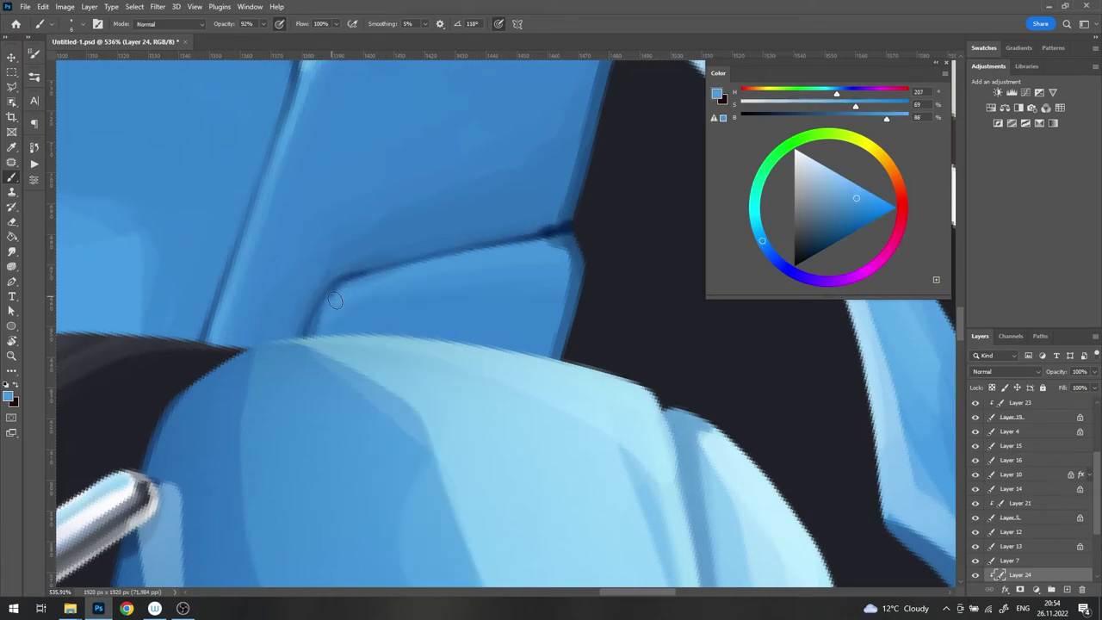
alt+click(477, 362)
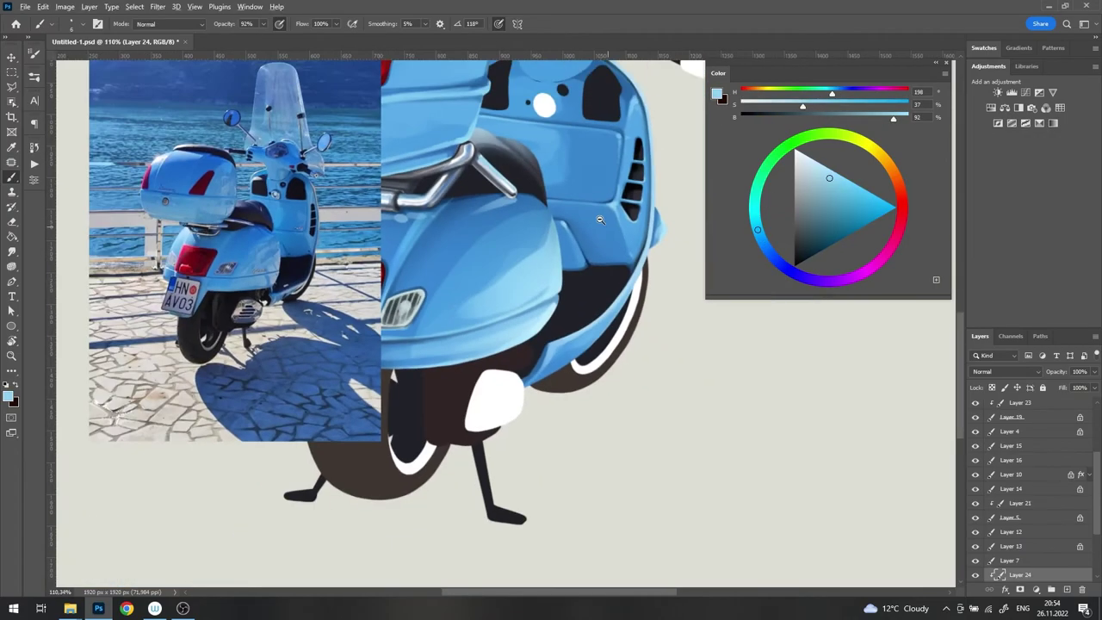
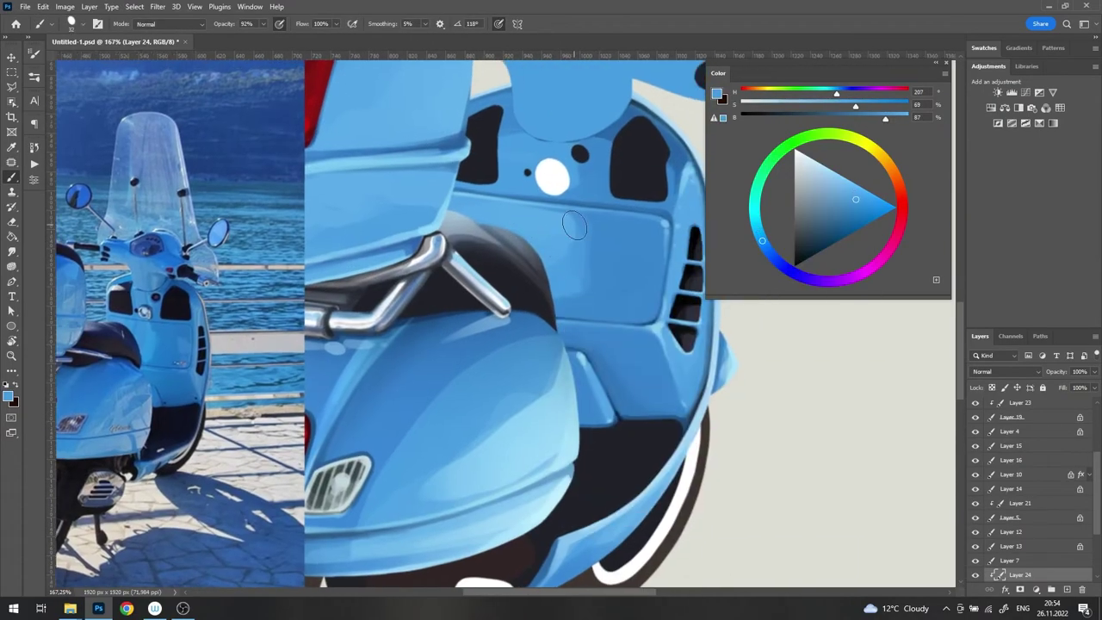
Step: Paint a lighter blue highlight on the side panel and shrink the brush for detail
alt+click(574, 260)
drag(575, 260, 560, 231)
alt+click(549, 282)
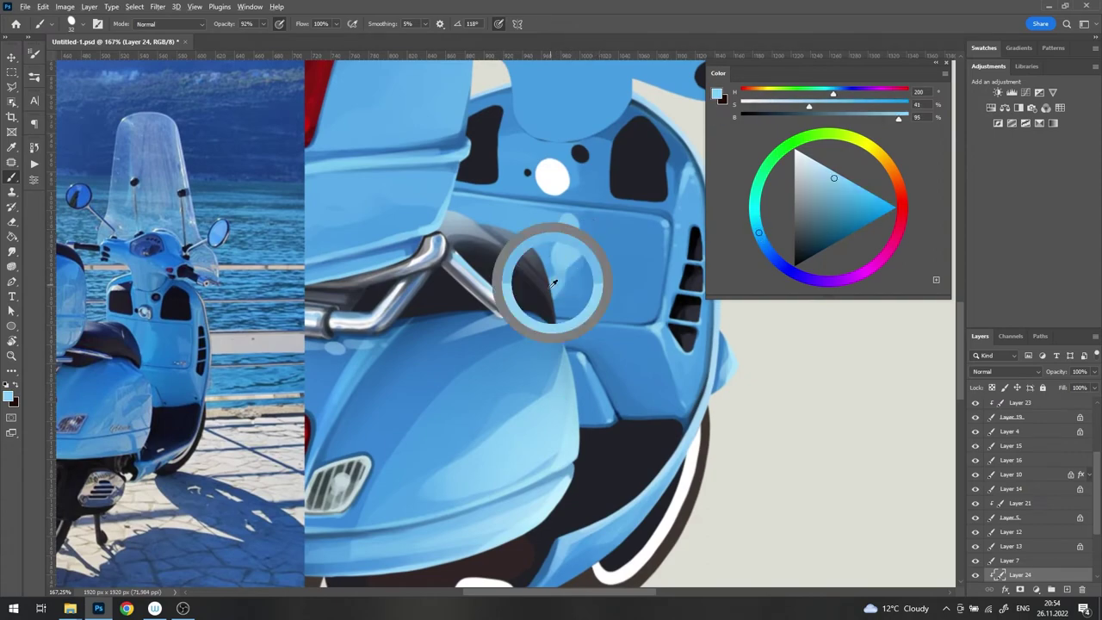
alt+click(552, 223)
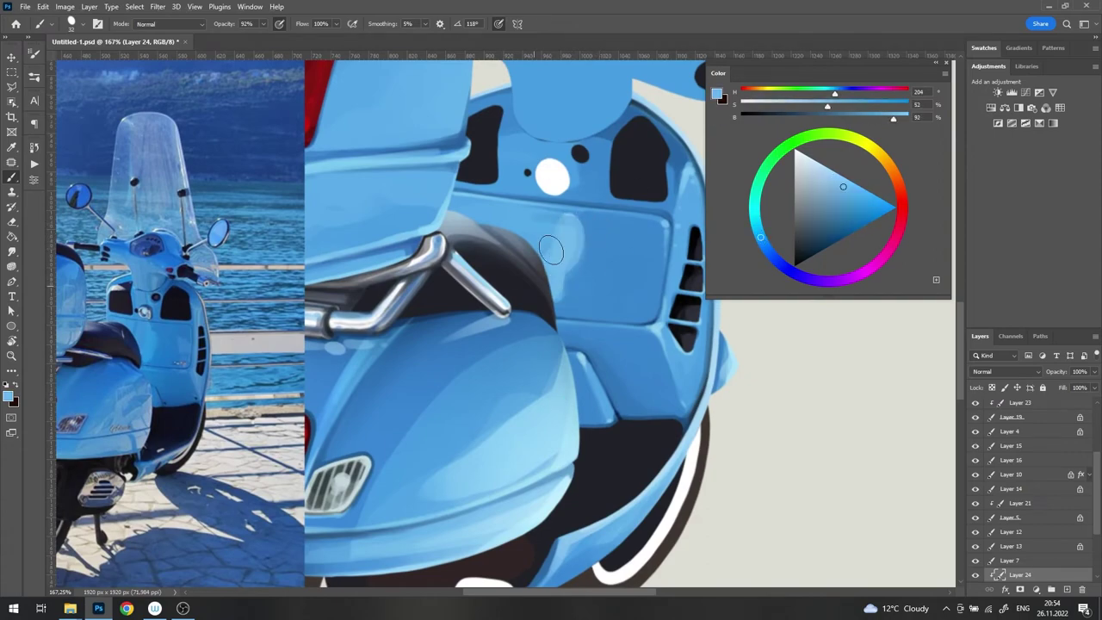
mouse_move(542, 221)
mouse_down()
mouse_move(472, 330)
mouse_move(551, 259)
mouse_up()
alt+click(512, 330)
scroll(545, 211, up, 5)
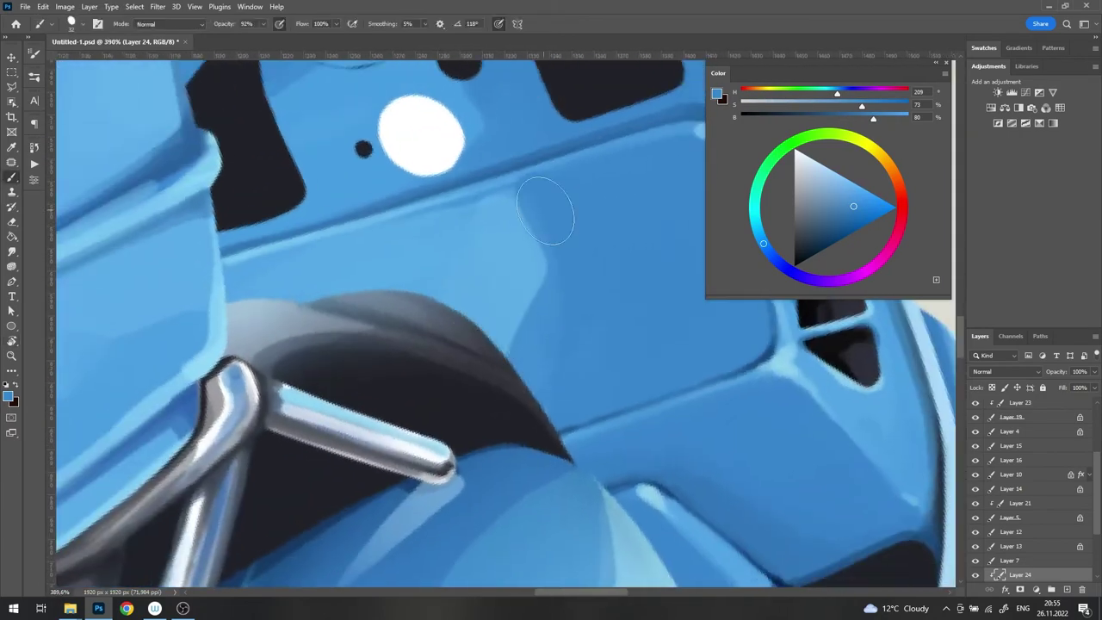
key([)
key([)
key([)
Step: Resample lighter blues from the upper panel while zooming in on it
alt+click(581, 160)
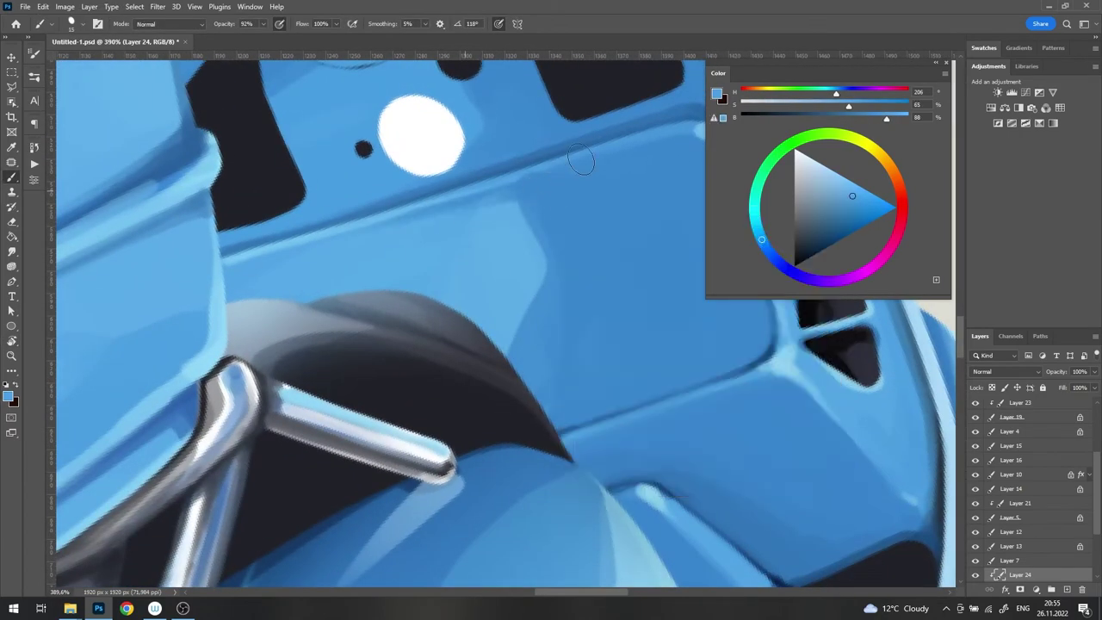
alt+click(535, 174)
scroll(551, 193, down, 5)
scroll(549, 206, up, 4)
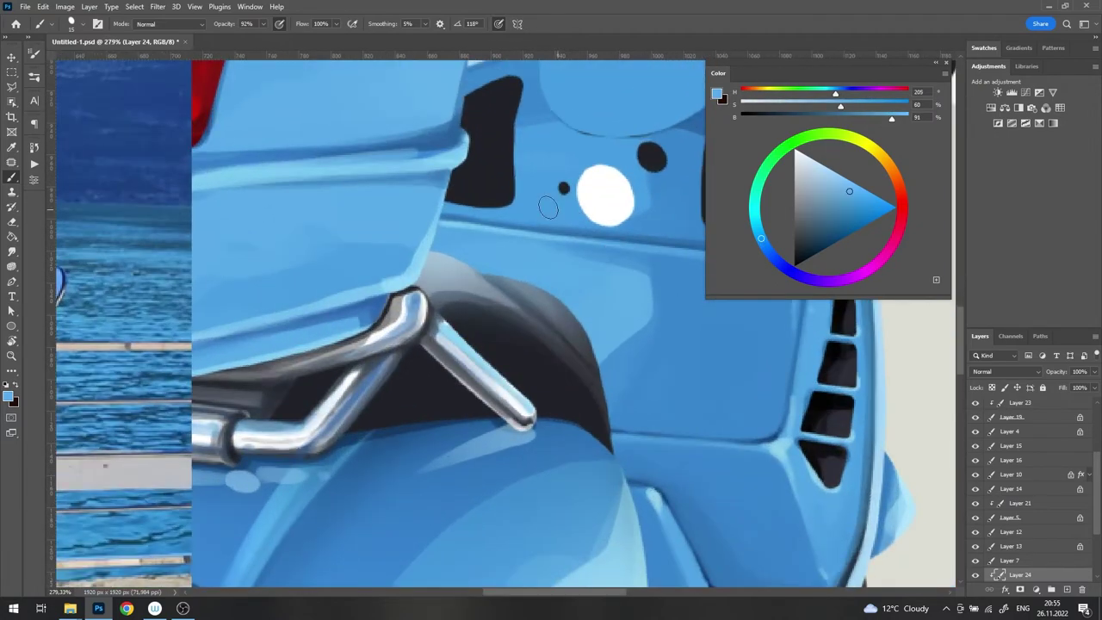
scroll(603, 168, down, 5)
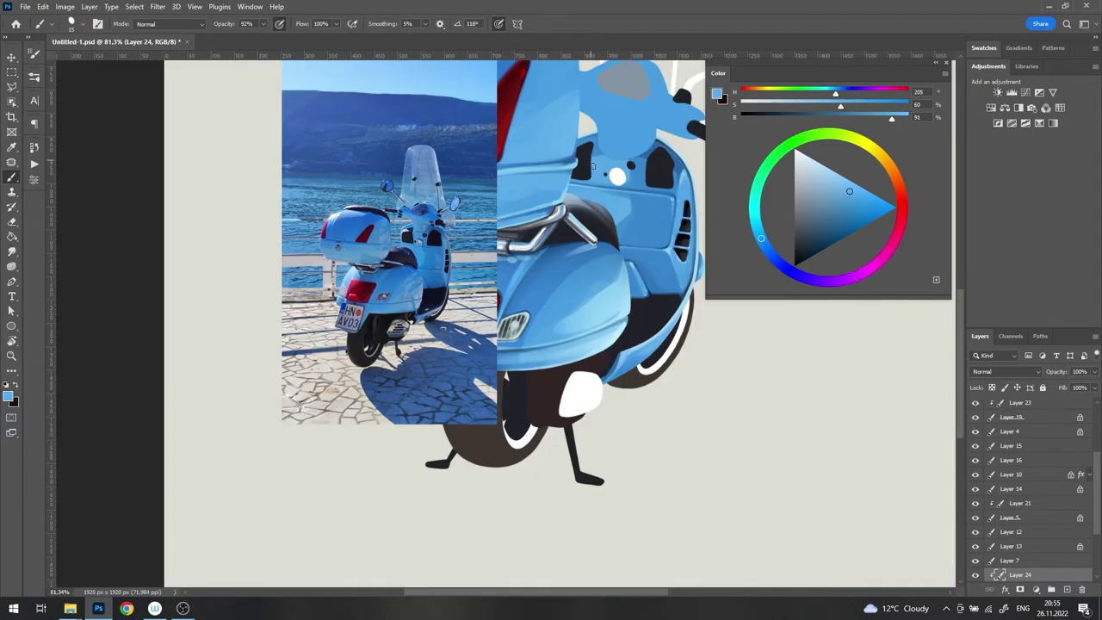
scroll(584, 190, up, 3)
scroll(517, 207, up, 3)
scroll(387, 224, up, 1)
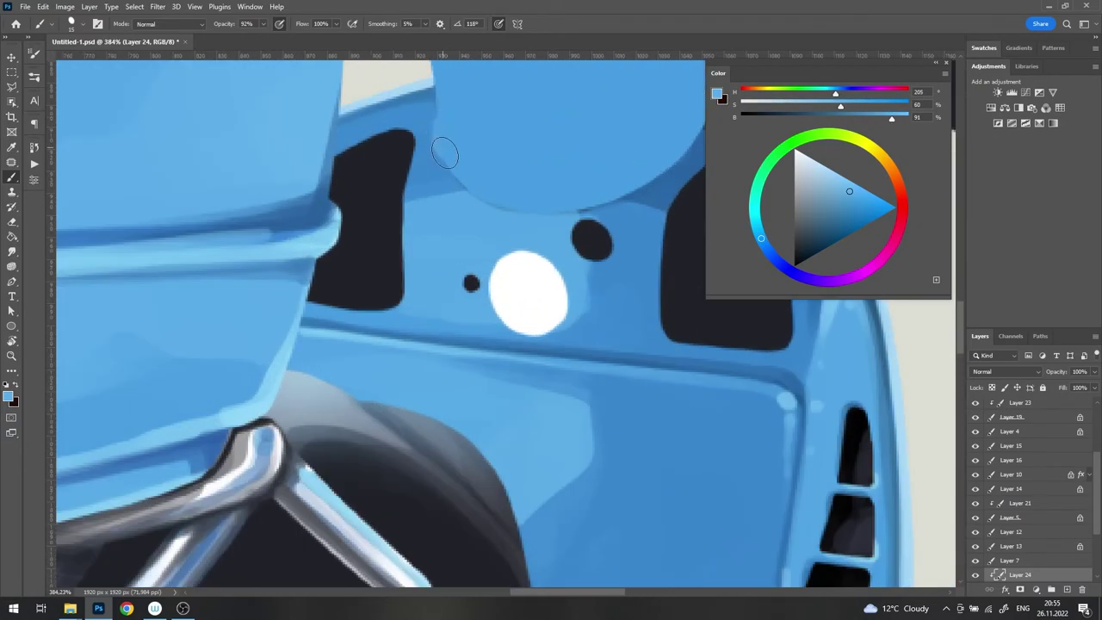
Step: Sample the light rim blue and darker panel blues and adjust brush settings
alt+click(320, 232)
scroll(492, 204, right, 5)
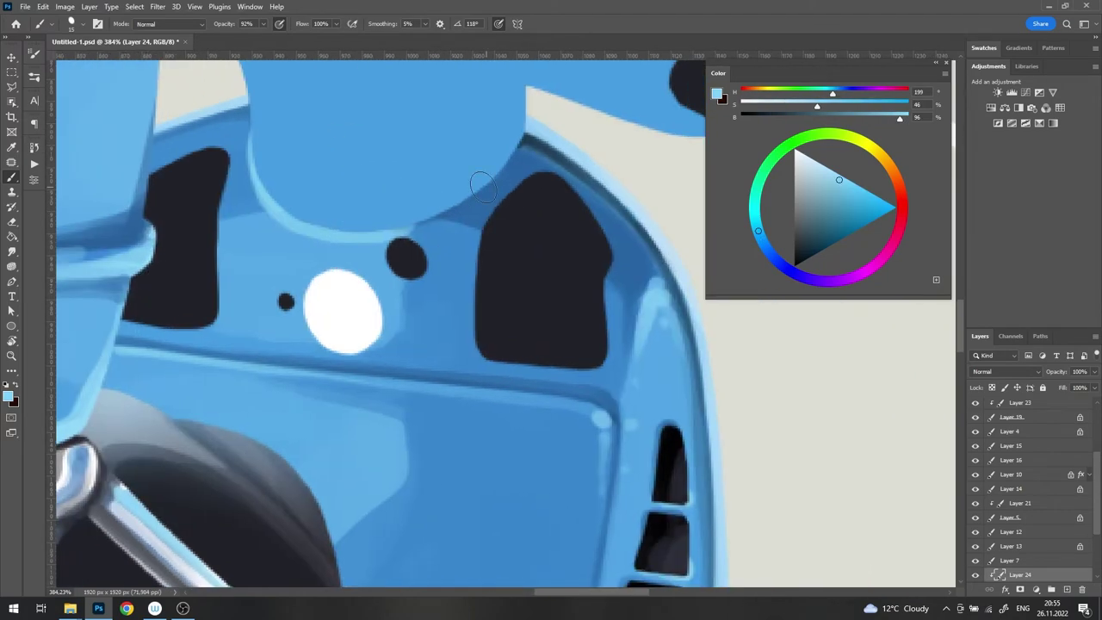
right_click(506, 205)
alt+click(459, 211)
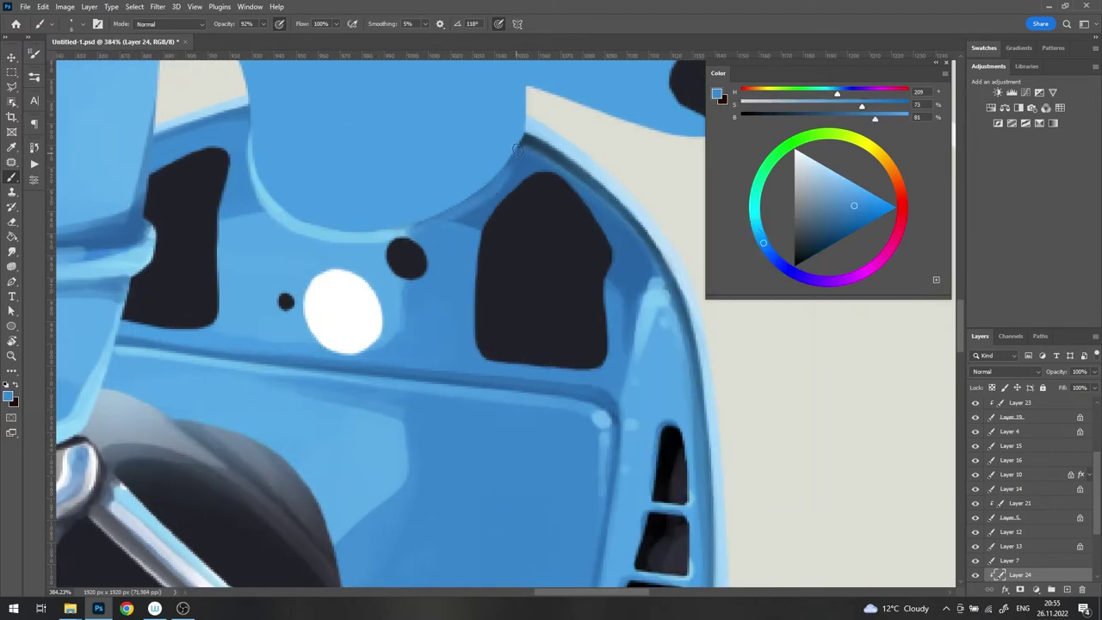
alt+click(411, 229)
alt+click(454, 221)
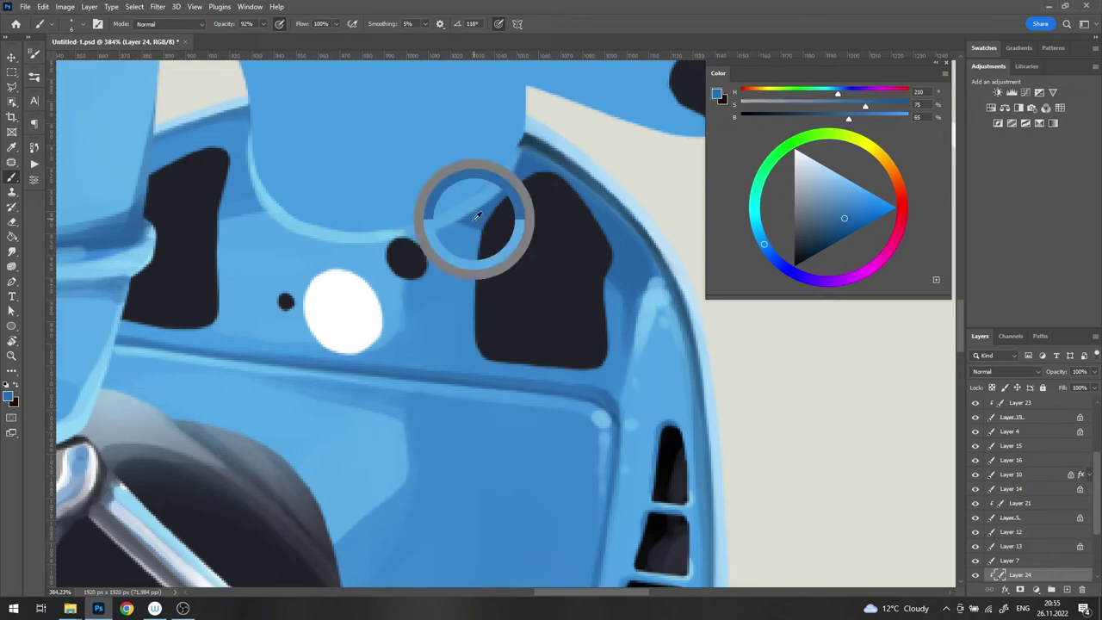
Step: Paint a dark edge line along the panel's curve, rotating the view to follow it
alt+click(515, 144)
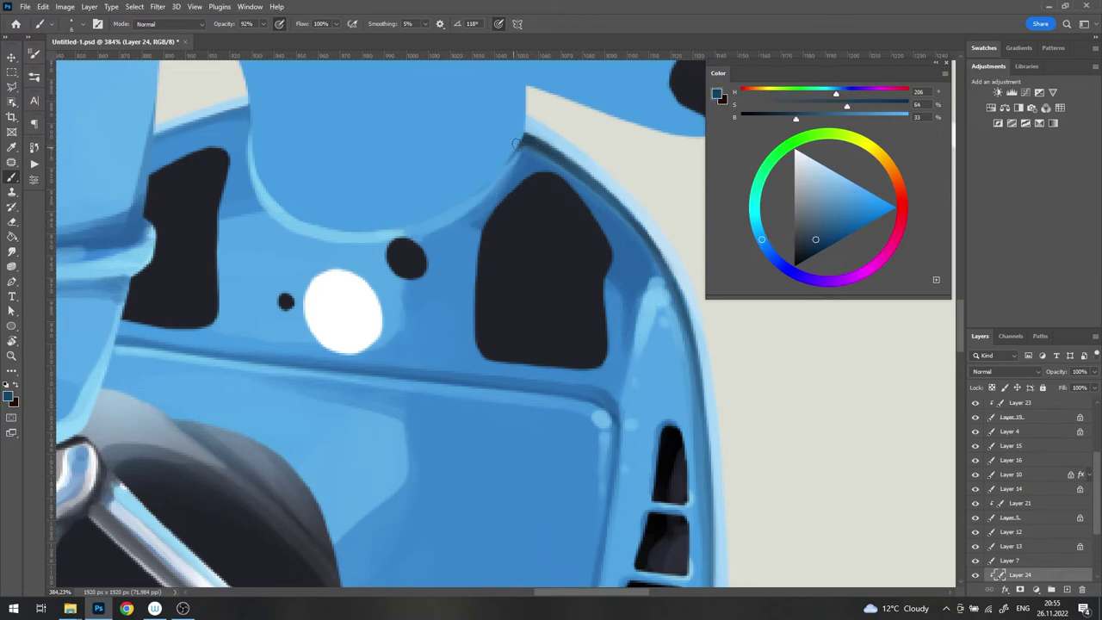
drag(433, 214, 353, 230)
drag(517, 319, 483, 258)
drag(297, 320, 435, 86)
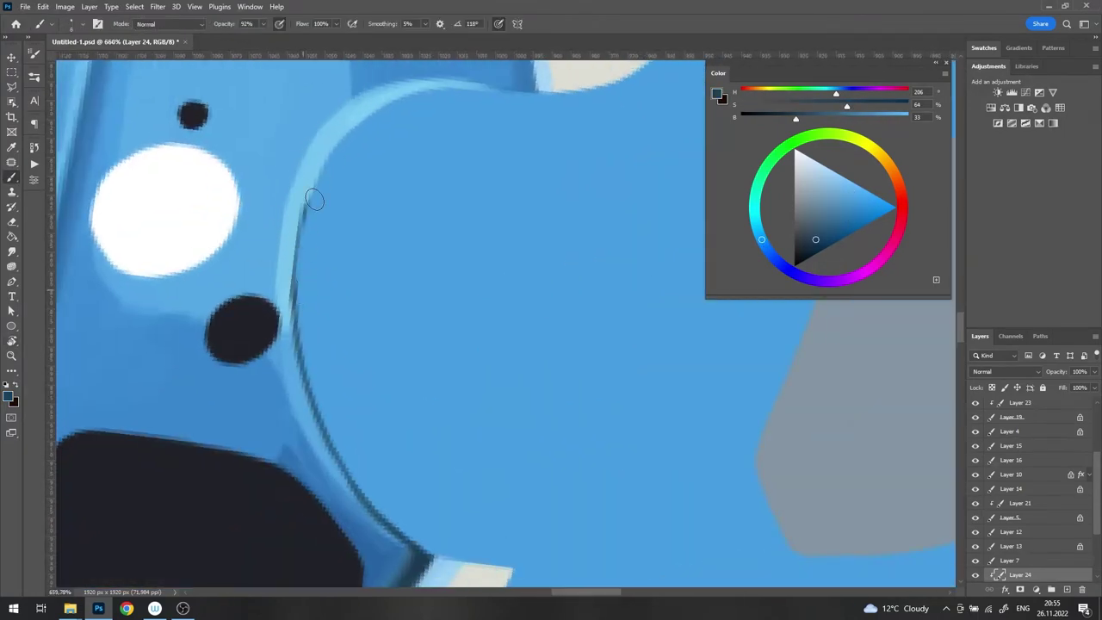
scroll(435, 86, up, 3)
Step: Pick up light and mid panel blues, resize the brush and fit the painting on screen
alt+click(379, 174)
drag(342, 163, 264, 293)
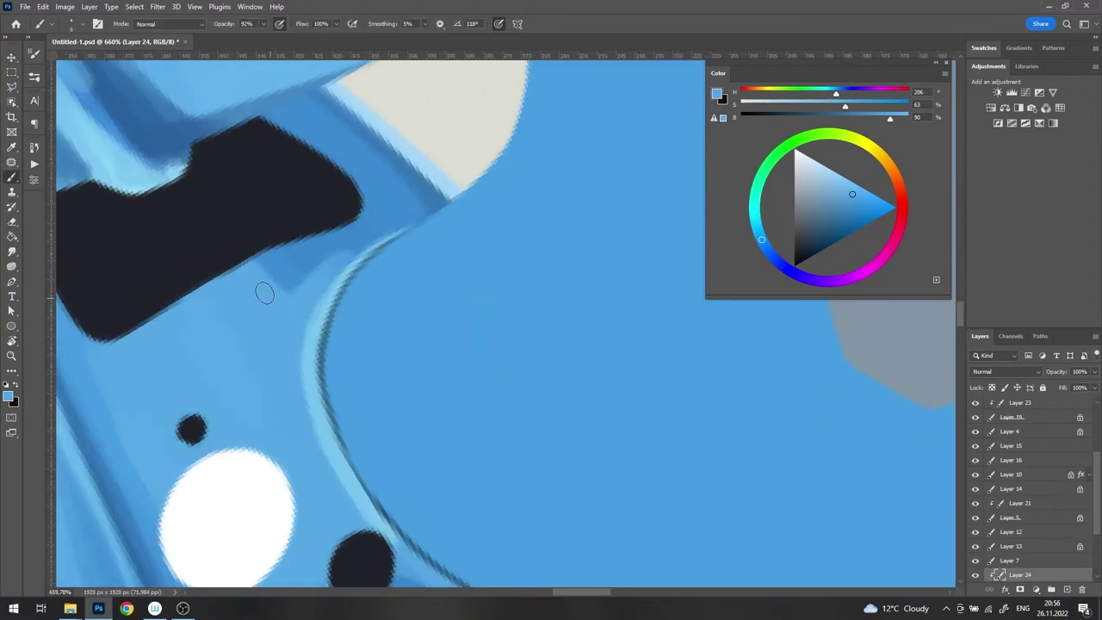
scroll(521, 319, down, 5)
right_click(542, 238)
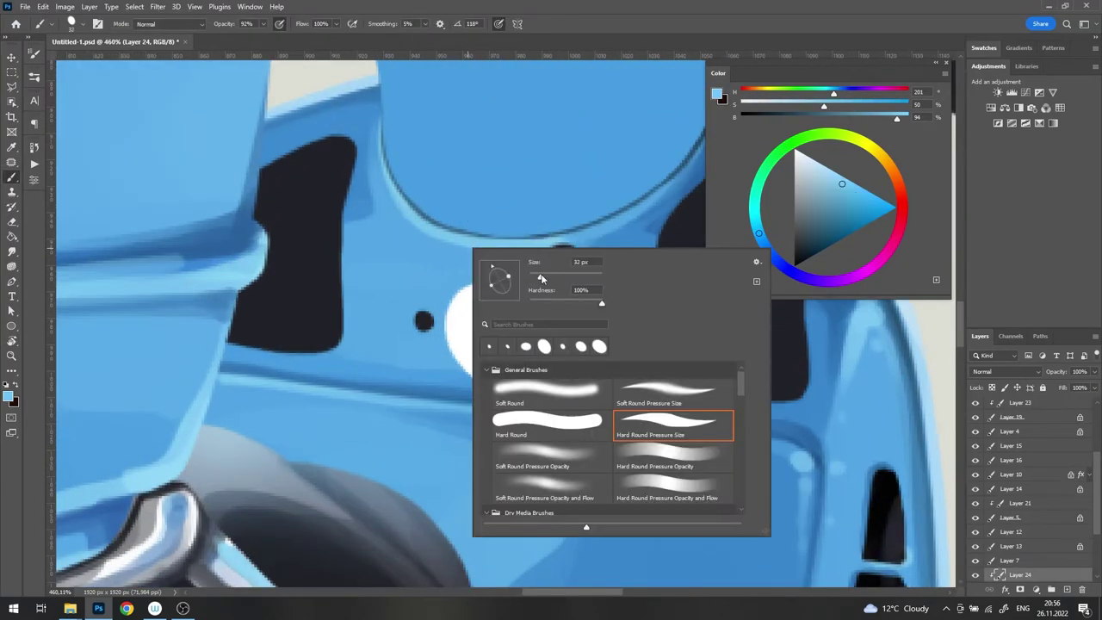
key(Return)
alt+click(419, 252)
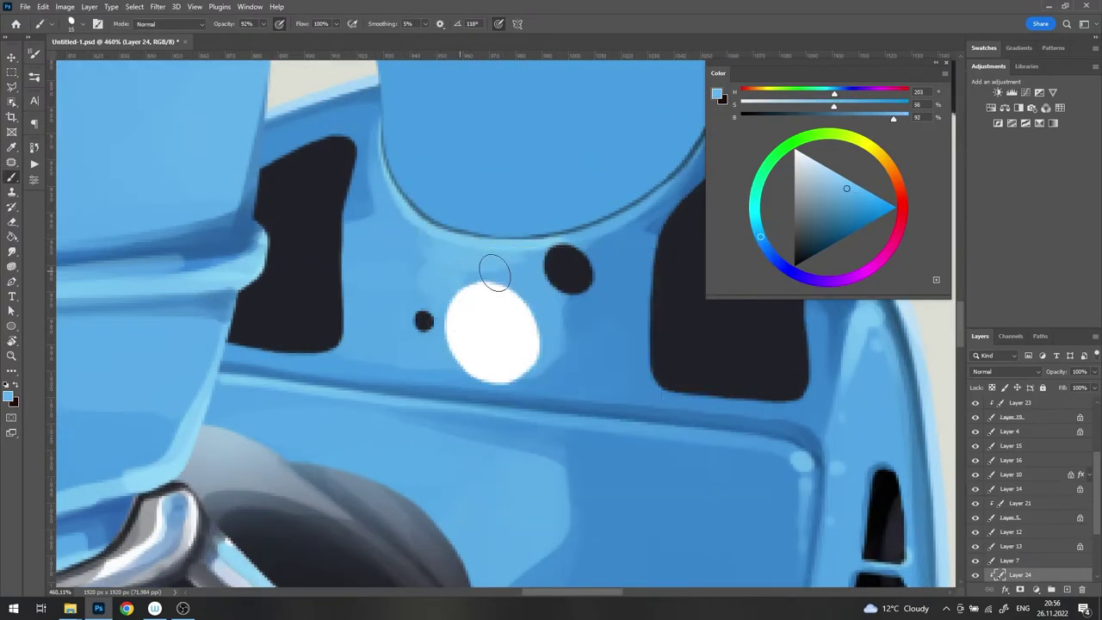
key(ctrl+0)
Step: Shade around the white spot and small dark dot with darker and lighter blues
scroll(619, 217, up, 5)
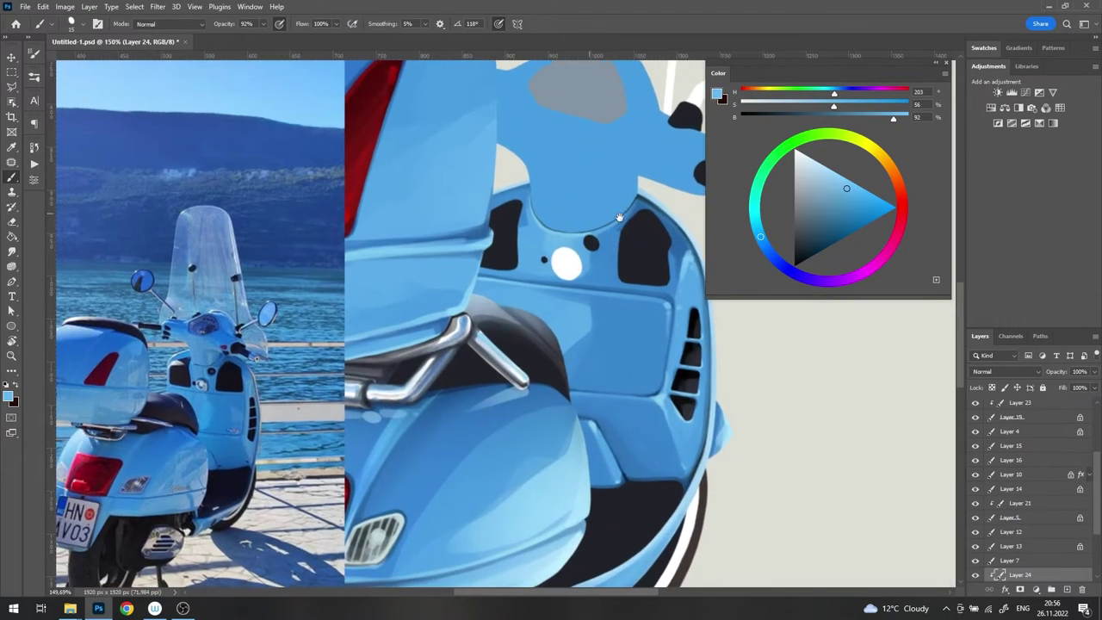
scroll(620, 217, up, 3)
scroll(620, 256, up, 2)
right_click(615, 237)
key(Return)
alt+click(566, 250)
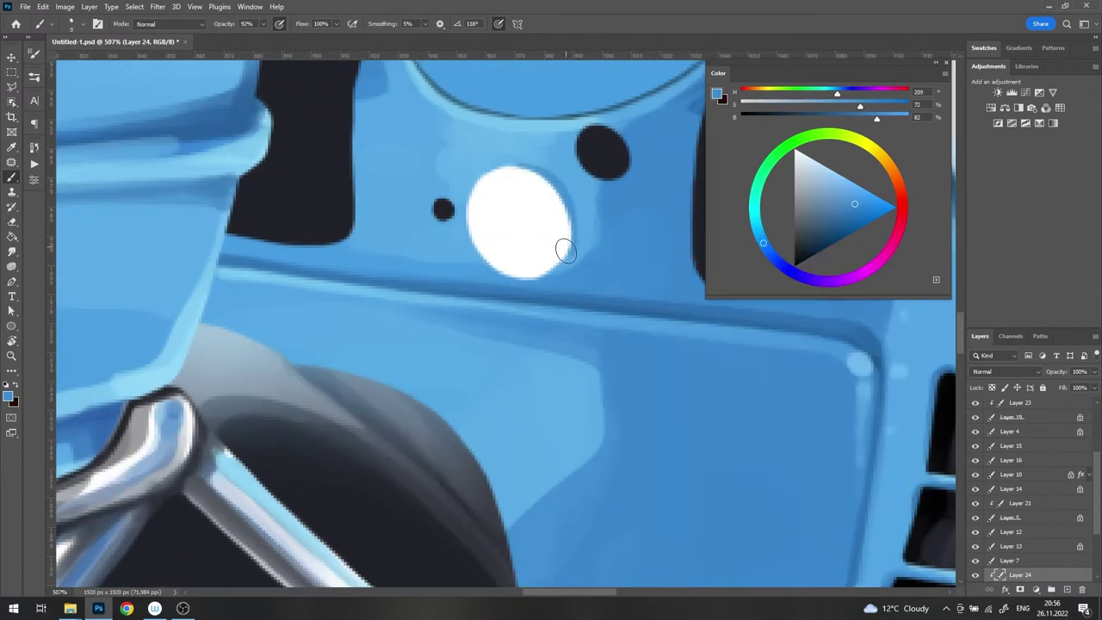
scroll(560, 207, down, 3)
scroll(461, 174, up, 5)
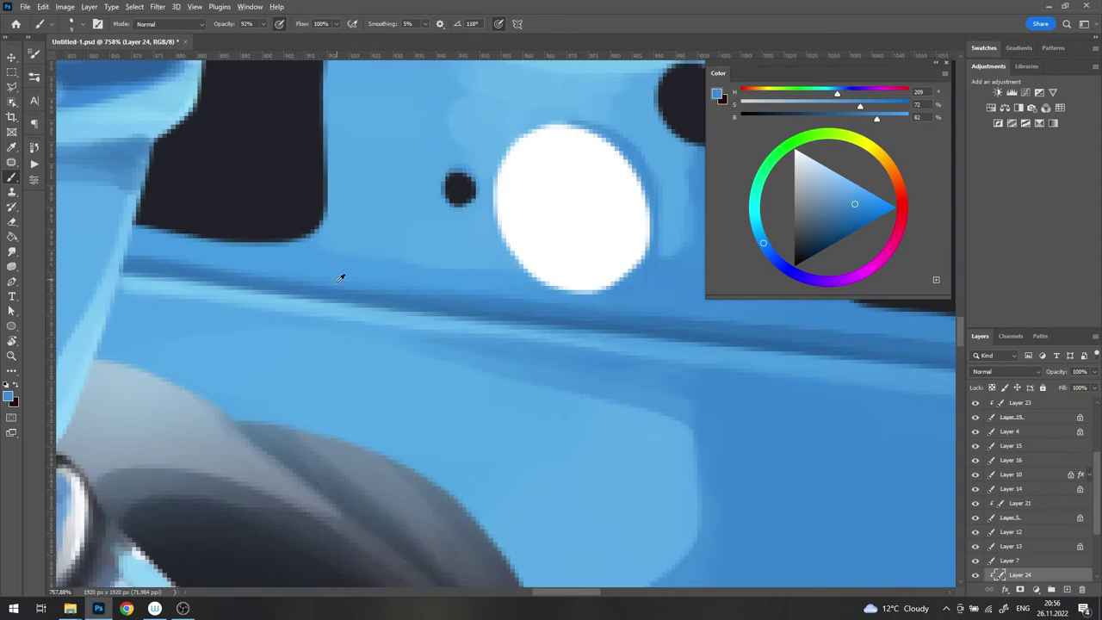
alt+click(455, 191)
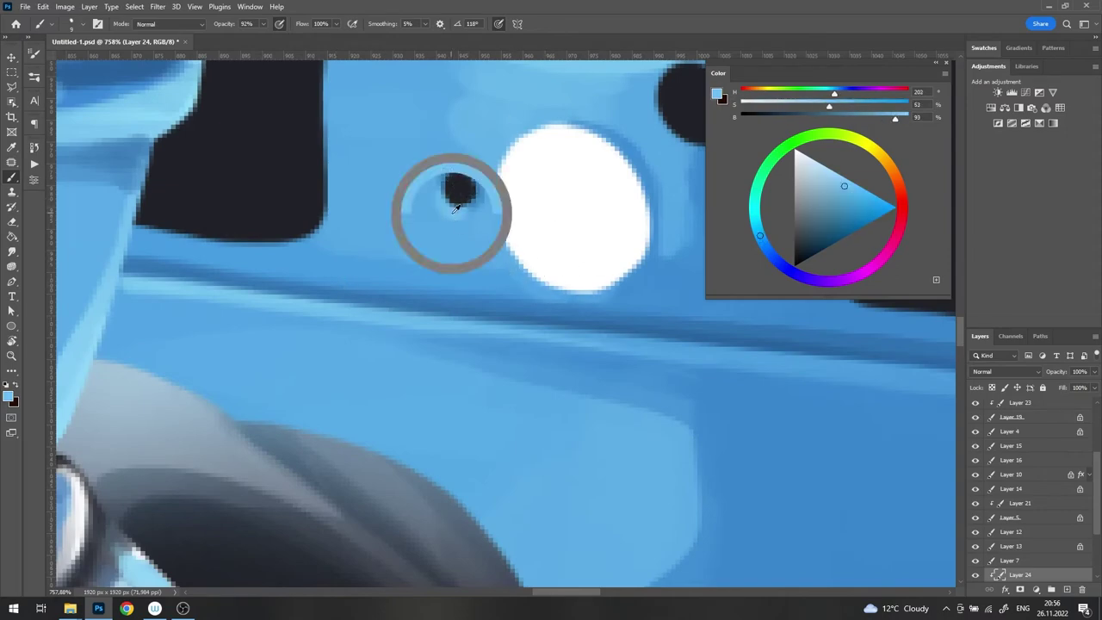
scroll(634, 246, down, 3)
scroll(495, 216, up, 4)
Step: Soften the pale-blue rim around the large dark dot using medium and shadow blues
alt+click(513, 219)
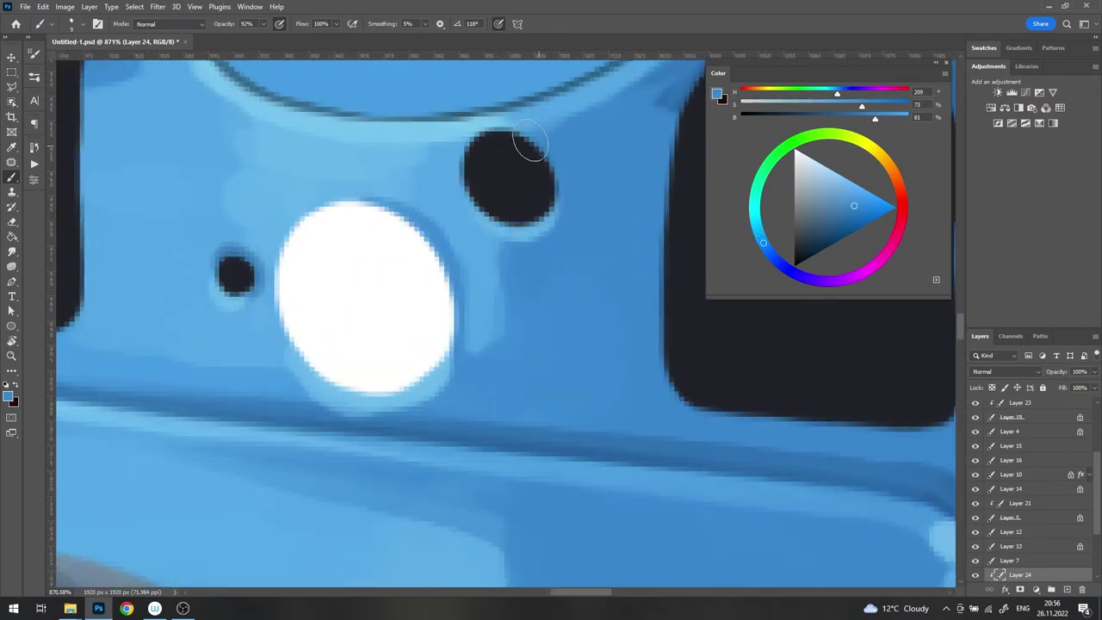
alt+click(515, 146)
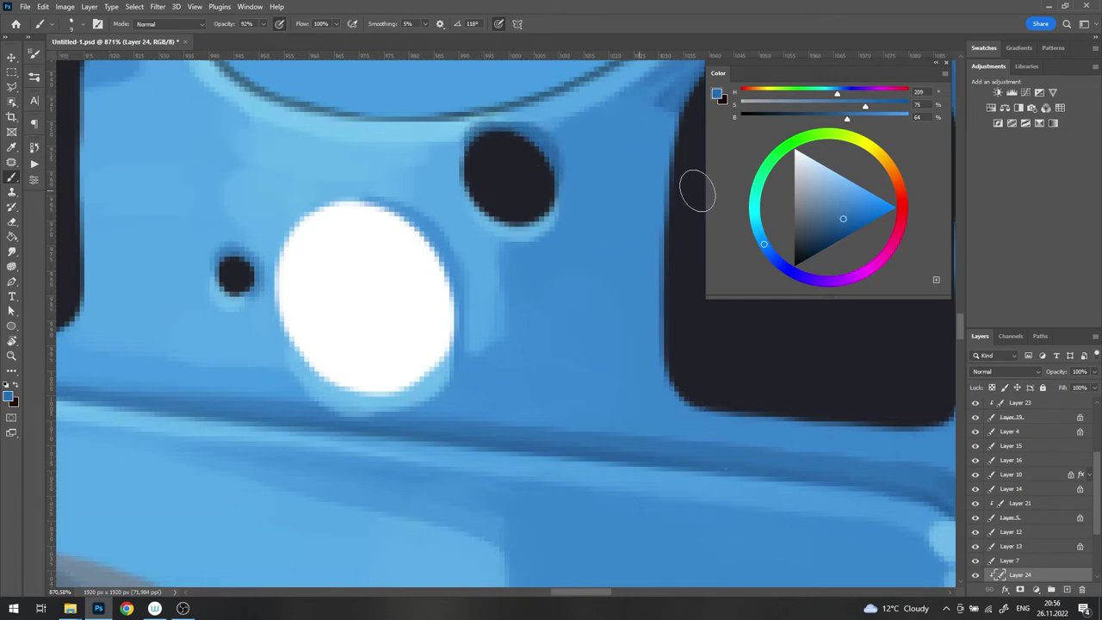
alt+click(520, 139)
scroll(522, 132, down, 3)
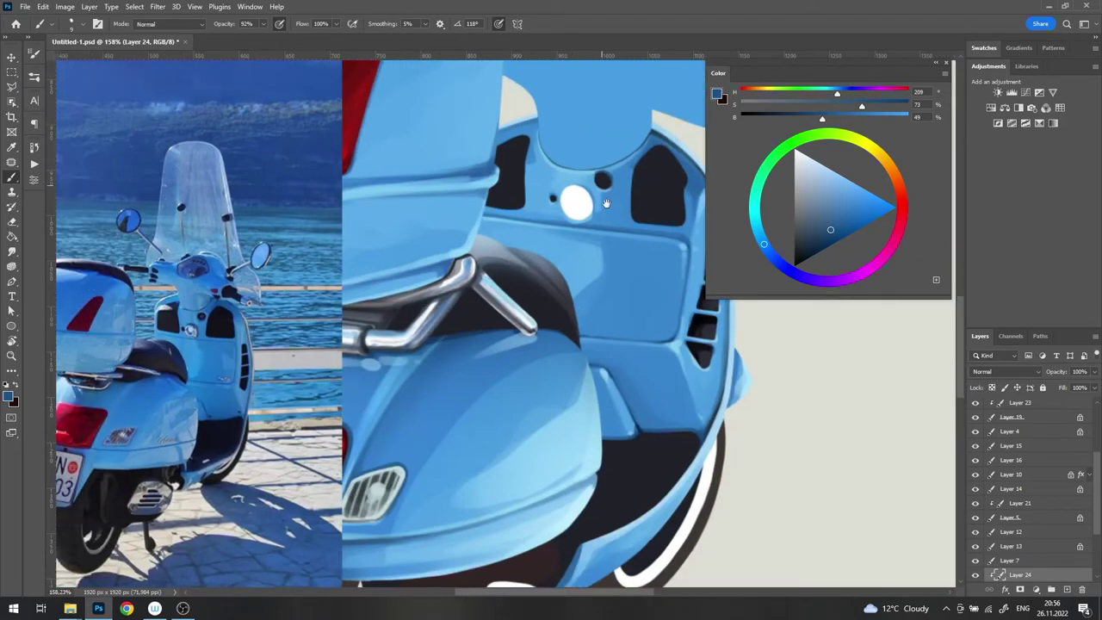
scroll(531, 200, up, 3)
alt+click(465, 243)
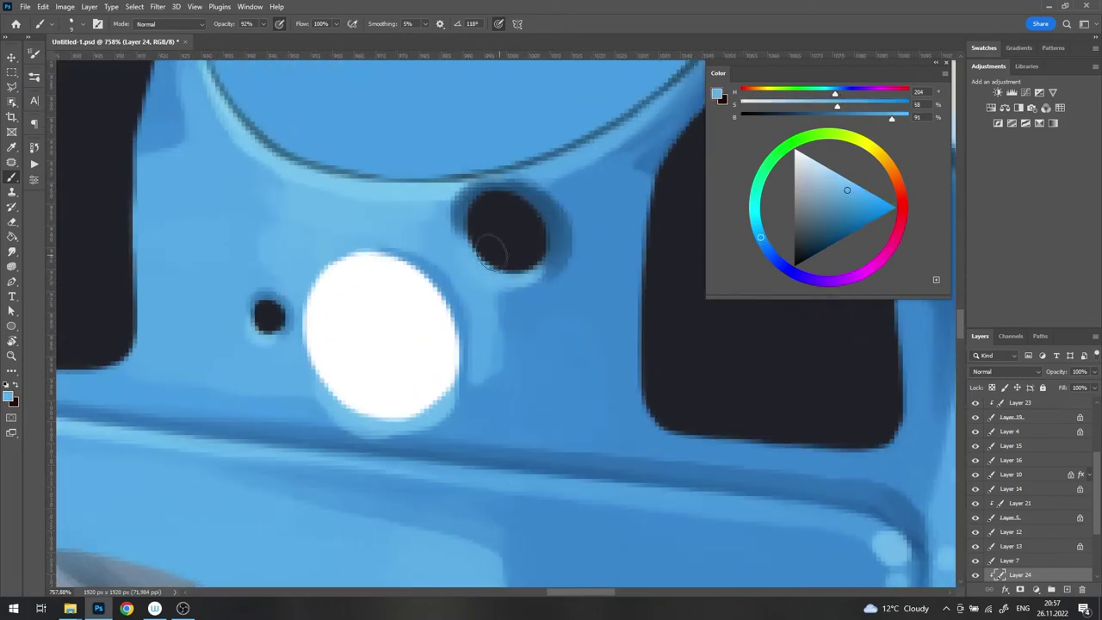
alt+click(405, 182)
scroll(272, 348, down, 3)
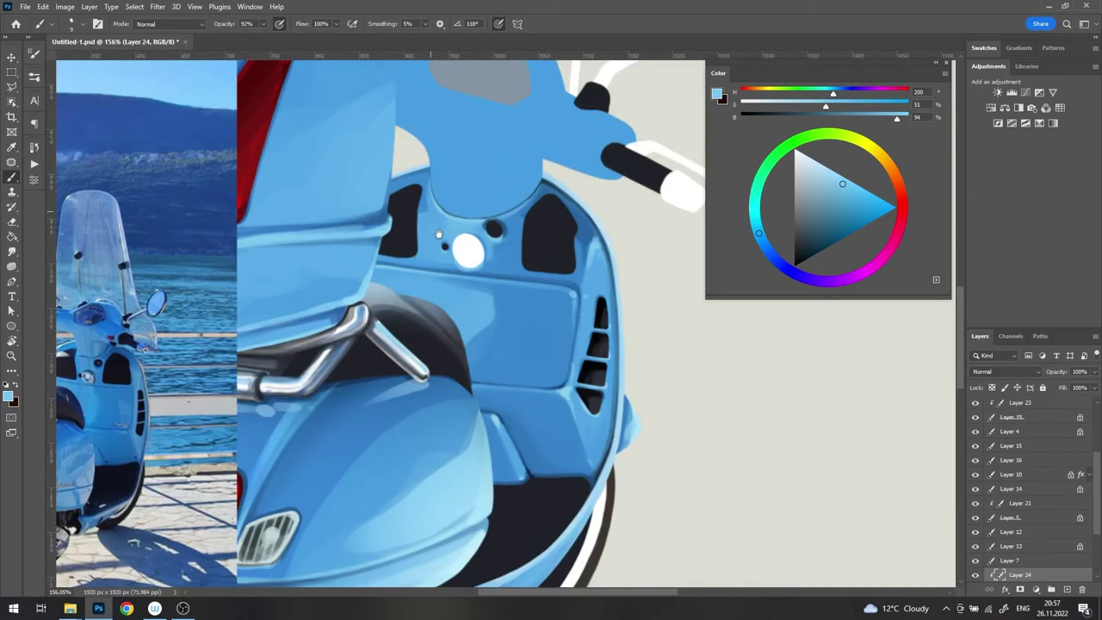
scroll(272, 348, up, 3)
Step: On Layer 13, paint light greyish-blue highlights along the dark hole's upper edges
click(1011, 546)
alt+click(138, 215)
click(809, 212)
drag(493, 217, 527, 212)
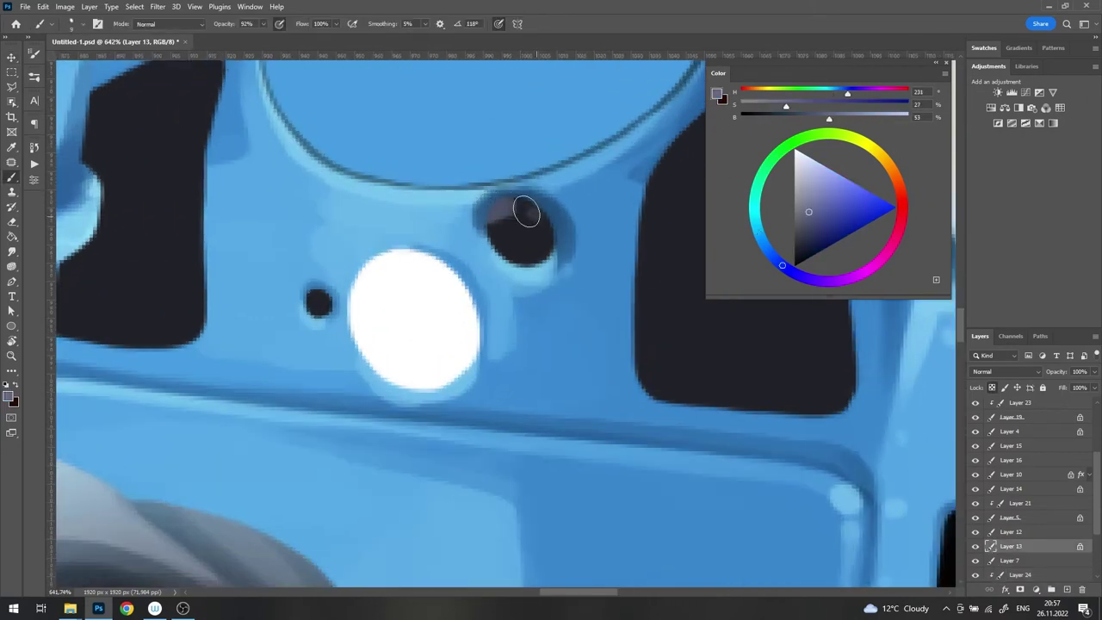
alt+click(507, 226)
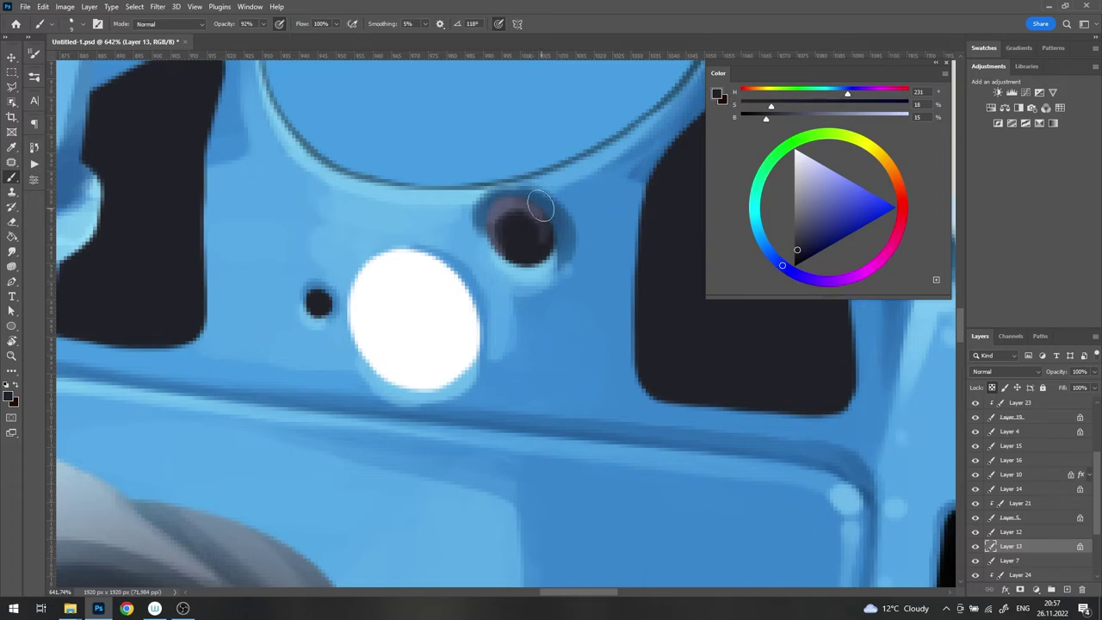
scroll(517, 225, down, 5)
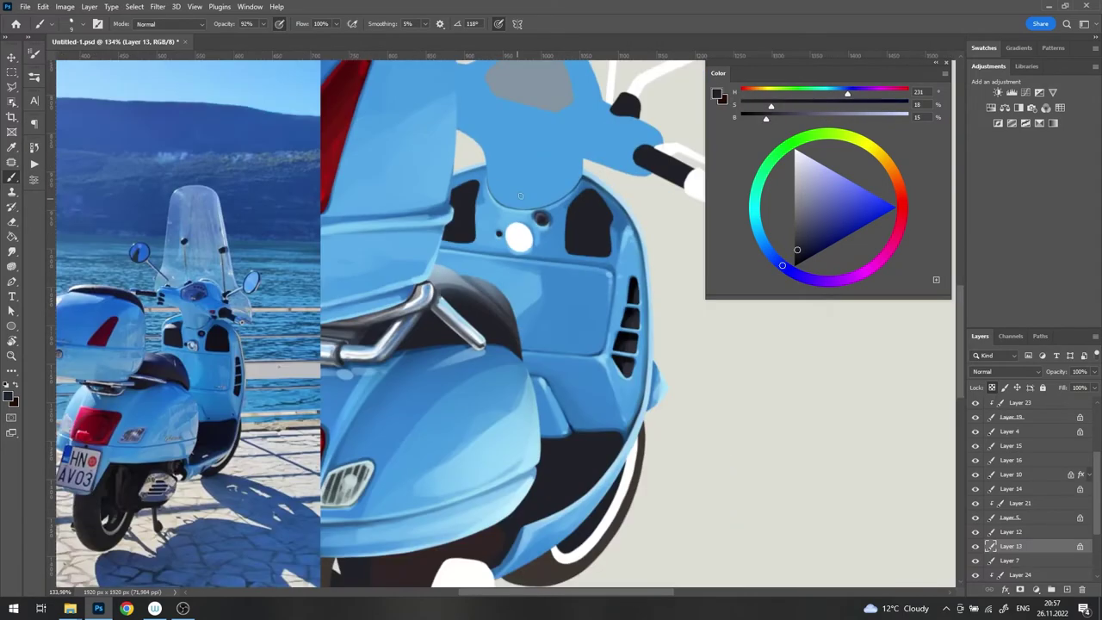
scroll(433, 202, up, 7)
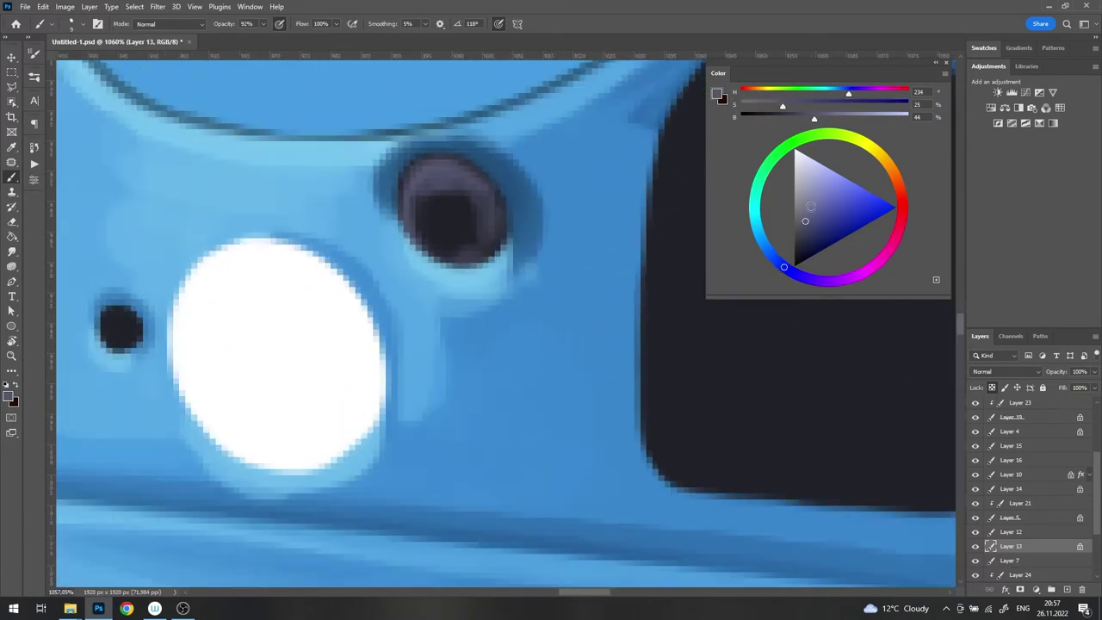
alt+click(443, 177)
mouse_move(431, 190)
mouse_down()
mouse_move(424, 182)
mouse_move(443, 195)
mouse_up()
alt+click(453, 210)
Step: Outline the dark knob with a darker rim and add a light greyish highlight
scroll(442, 194, down, 1)
scroll(499, 181, down, 4)
scroll(499, 173, up, 5)
right_click(518, 148)
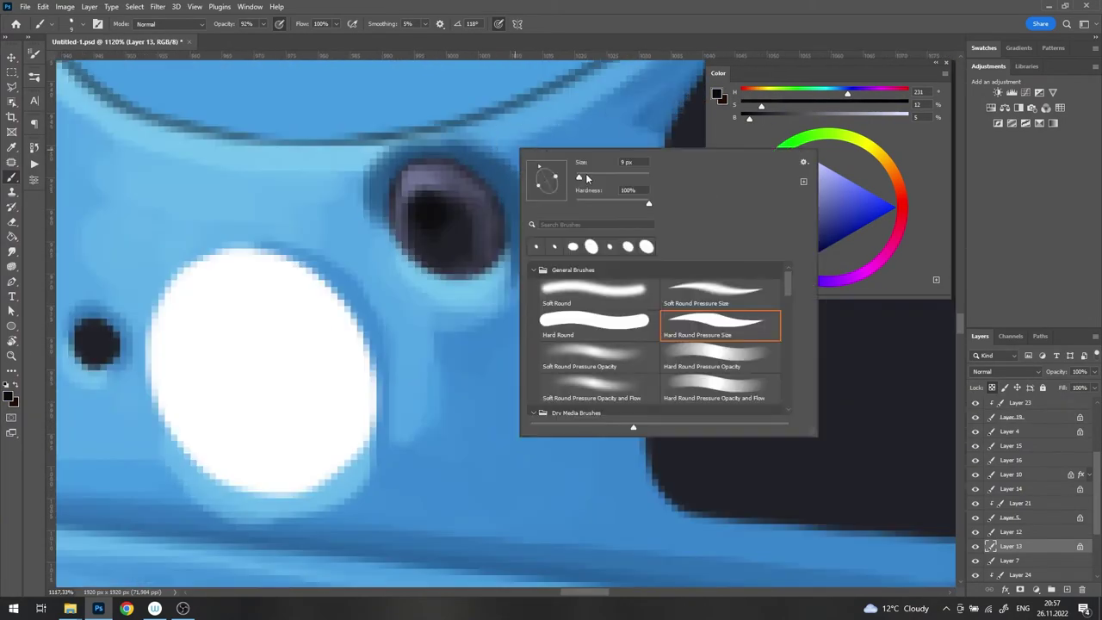
key(Escape)
drag(385, 185, 500, 261)
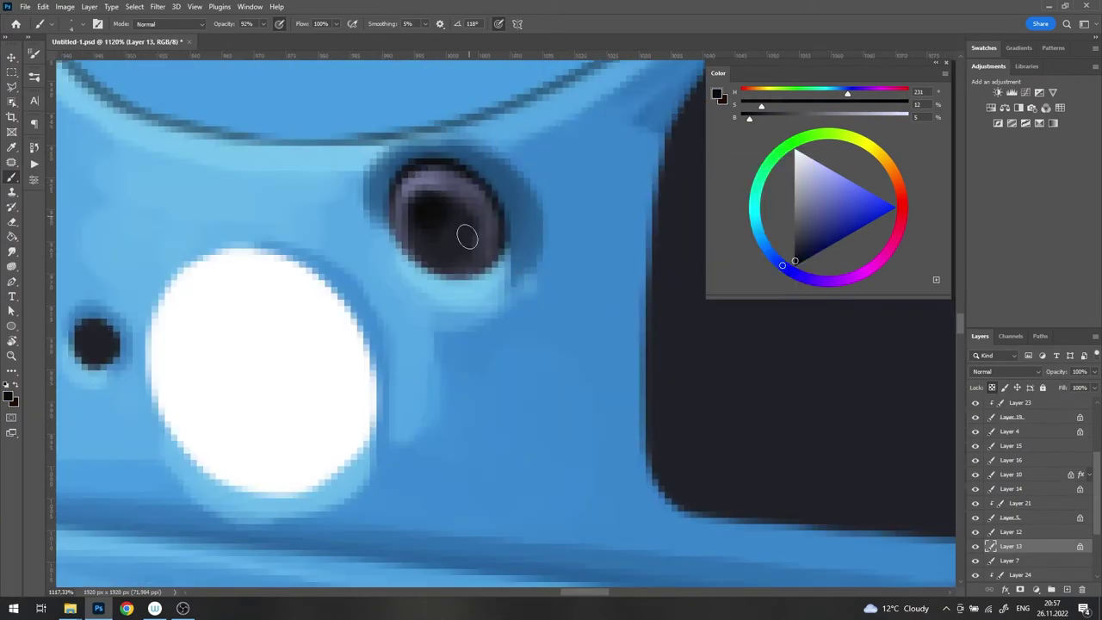
alt+click(435, 174)
drag(411, 192, 441, 170)
scroll(465, 250, down, 6)
scroll(537, 205, up, 3)
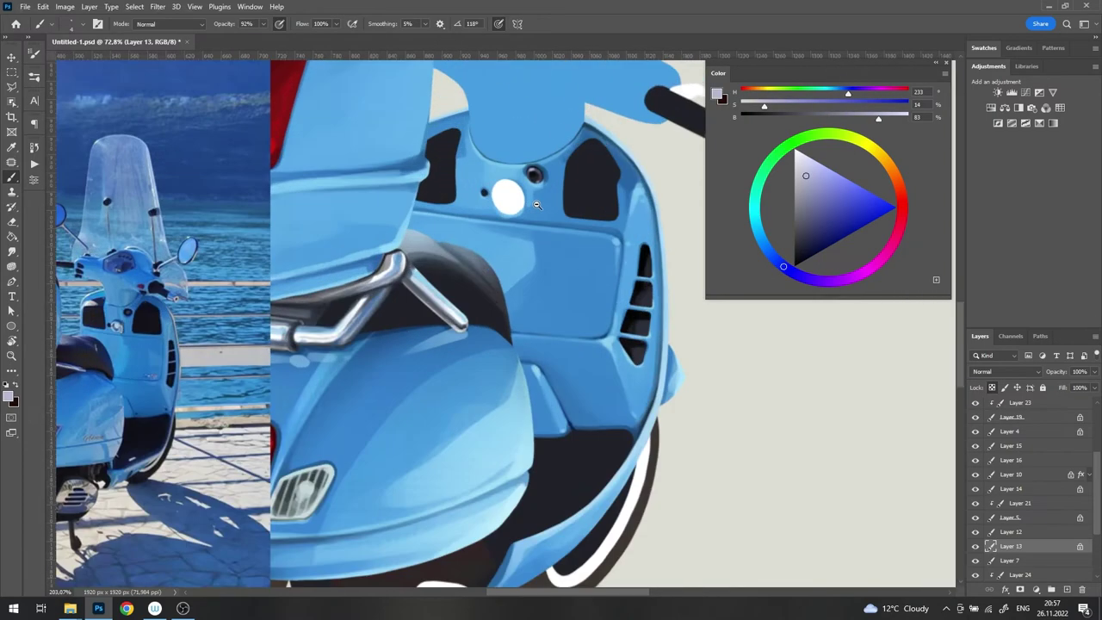
scroll(536, 205, up, 2)
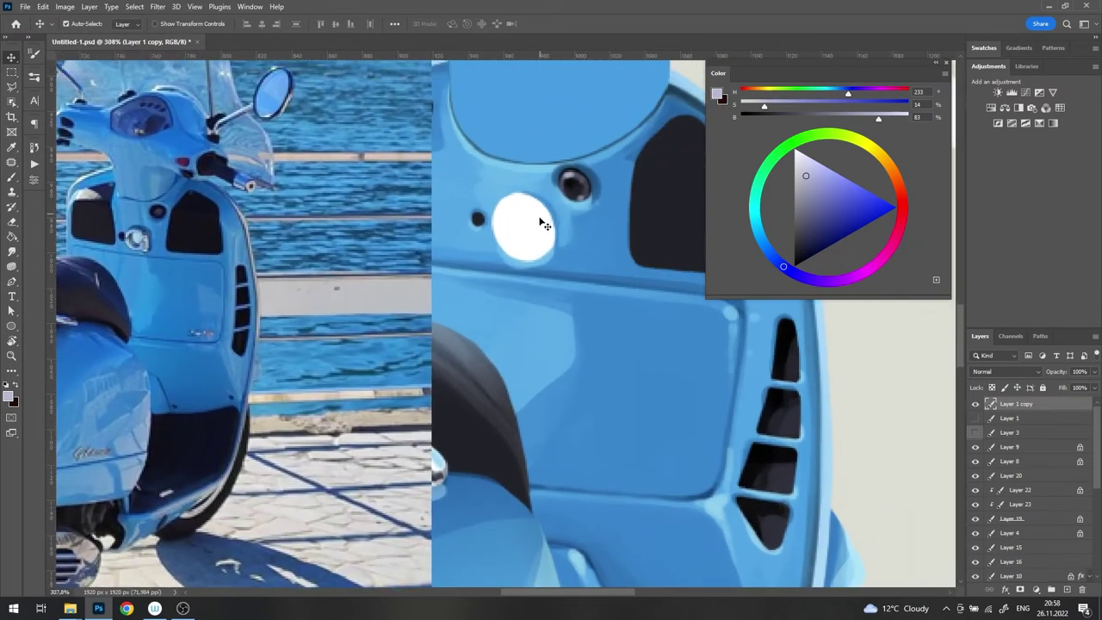
Step: Repaint the white disc in light cyan, adjusting the brush size
drag(426, 173, 456, 204)
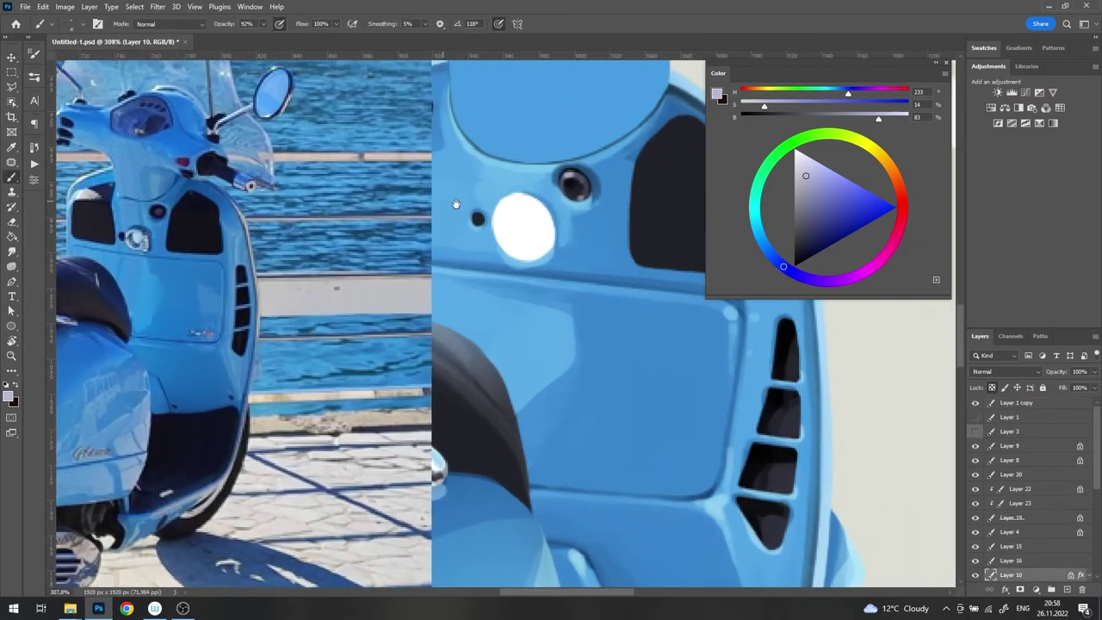
scroll(457, 204, up, 1)
alt+click(527, 226)
right_click(548, 221)
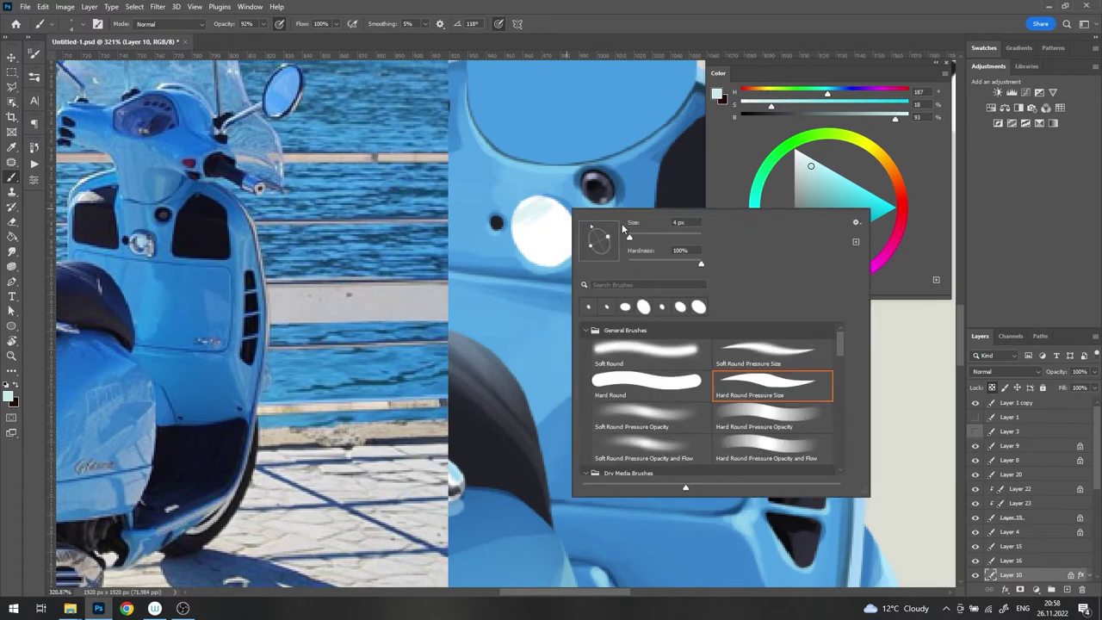
key(Return)
mouse_move(534, 220)
mouse_down()
mouse_move(551, 246)
mouse_move(533, 248)
mouse_up()
scroll(543, 228, up, 1)
right_click(542, 228)
key(Escape)
right_click(529, 231)
key(Escape)
Step: Paint the disc's centre in a light grey-blue
click(807, 236)
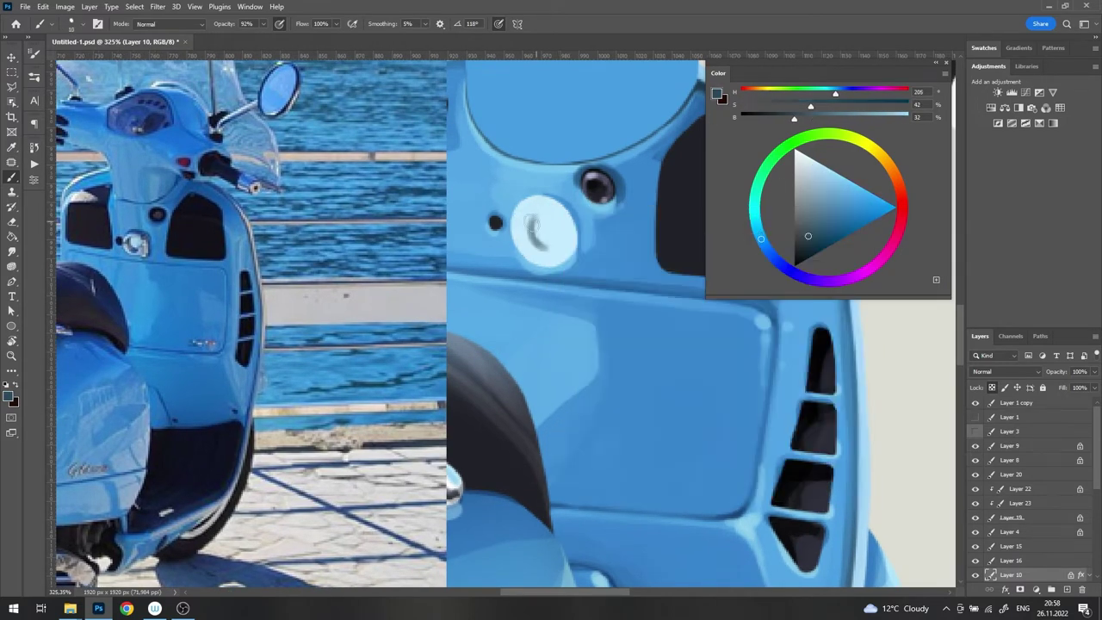
alt+click(535, 244)
scroll(535, 244, up, 3)
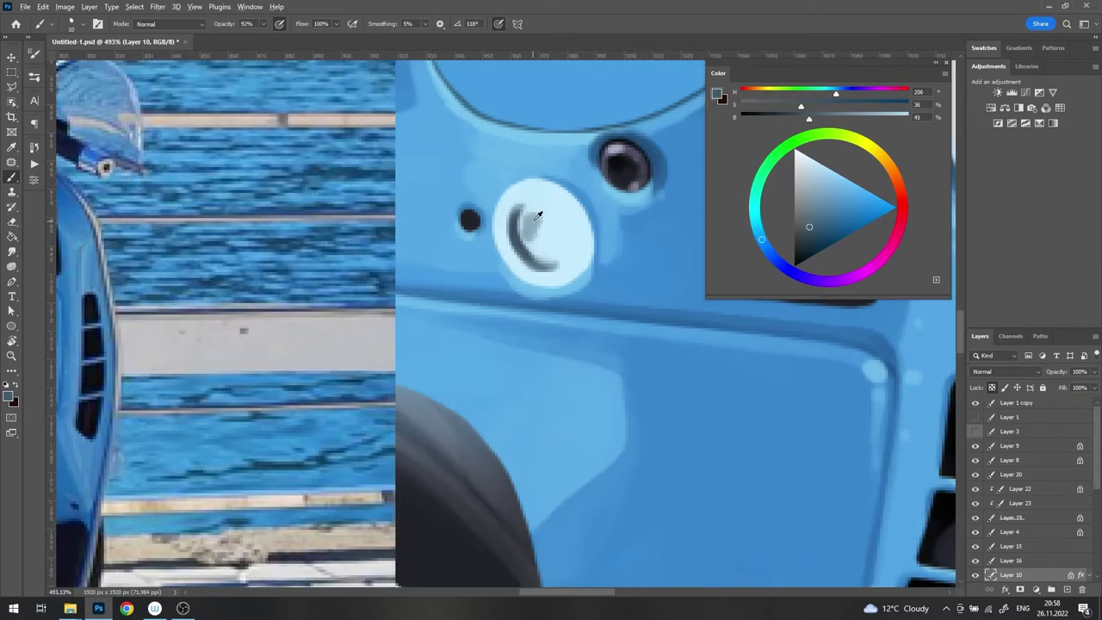
alt+click(538, 225)
drag(530, 216, 527, 244)
click(833, 177)
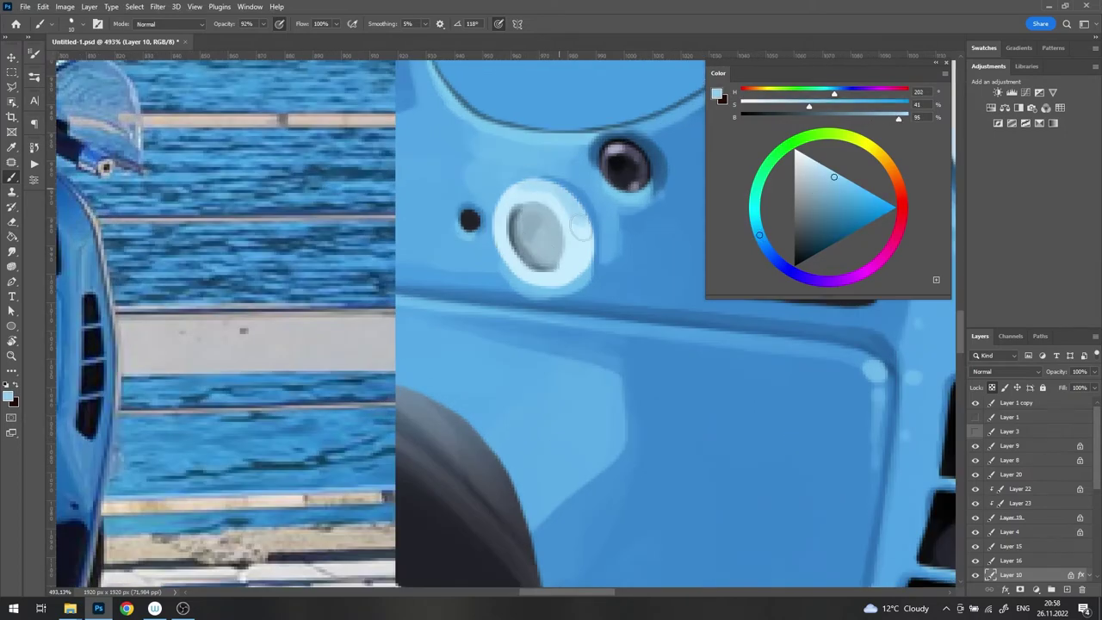
scroll(586, 233, down, 2)
scroll(586, 233, up, 2)
Step: Darken the ring's upper-right edge with a deeper blue, rotating the view along it
alt+click(686, 248)
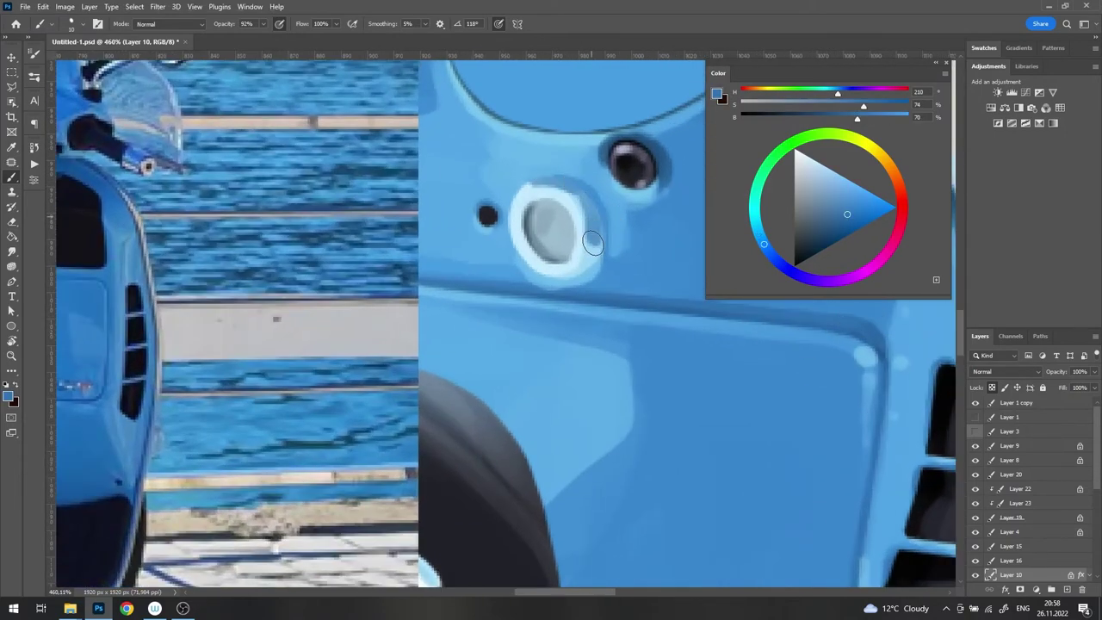
alt+click(573, 197)
scroll(603, 249, up, 4)
right_click(627, 211)
key(Escape)
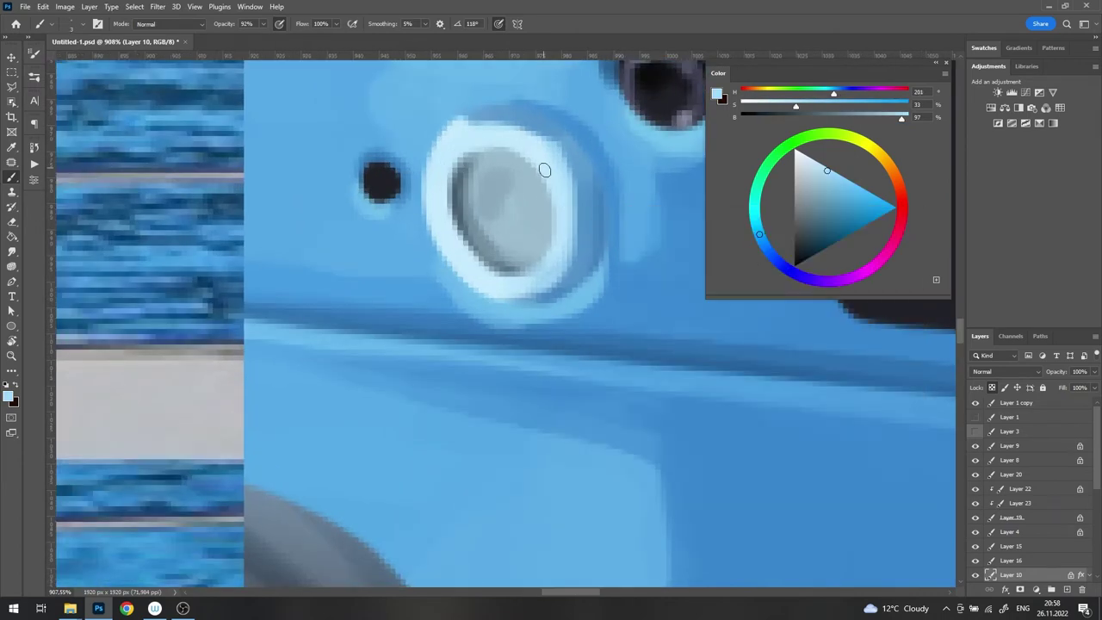
mouse_move(544, 169)
mouse_down()
mouse_move(370, 185)
mouse_move(498, 274)
mouse_up()
alt+click(372, 189)
alt+click(370, 213)
Step: Paint dark shading strokes inside the ring
alt+click(418, 357)
mouse_move(379, 246)
mouse_down()
mouse_move(340, 328)
mouse_move(405, 336)
mouse_up()
scroll(656, 248, down, 3)
scroll(656, 247, up, 10)
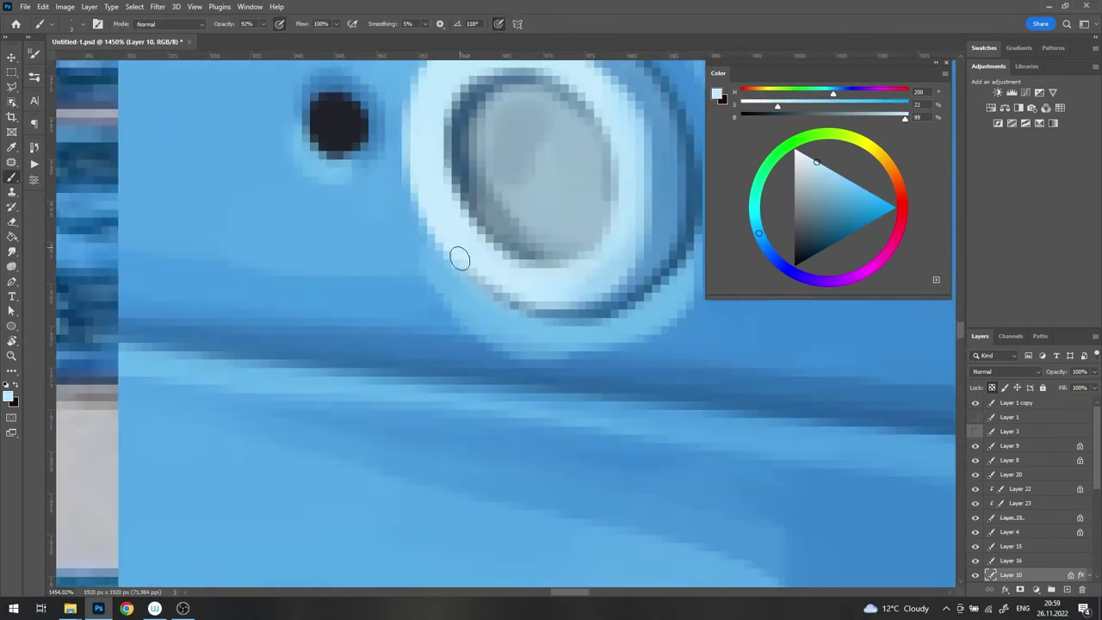
alt+click(479, 125)
mouse_move(482, 195)
mouse_down()
mouse_move(474, 235)
mouse_move(607, 269)
mouse_up()
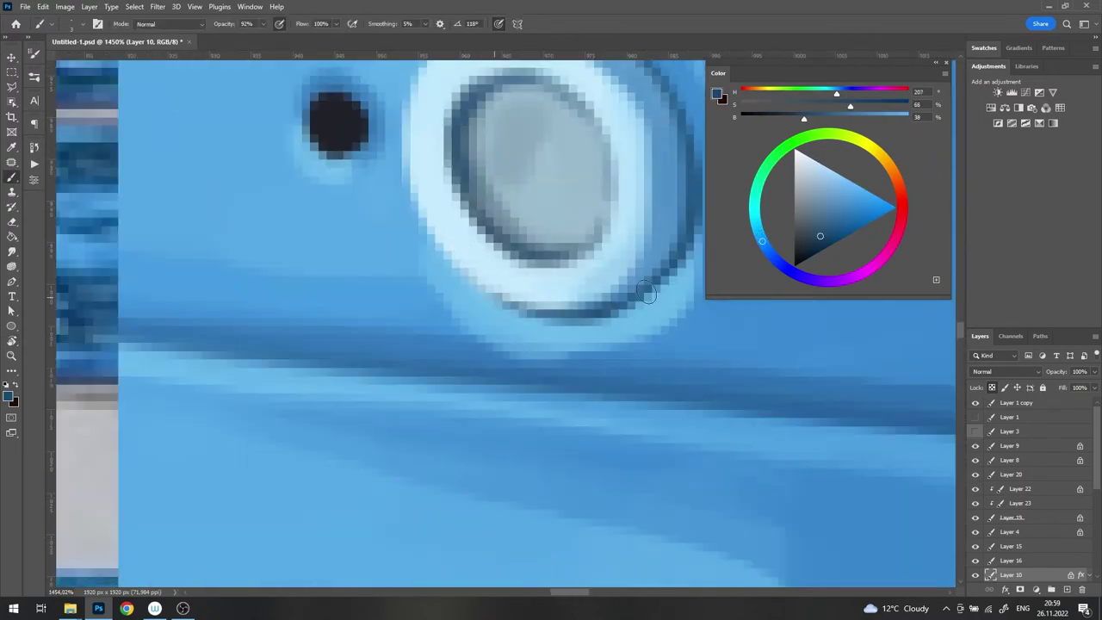
drag(495, 321, 619, 295)
drag(517, 215, 491, 280)
mouse_move(435, 220)
mouse_down()
mouse_move(495, 188)
mouse_move(522, 209)
mouse_move(367, 231)
mouse_move(448, 250)
mouse_up()
scroll(522, 210, down, 5)
scroll(522, 209, up, 5)
Step: Add further shading around the ring and along its outer edge
key(r)
right_click(420, 259)
key(Return)
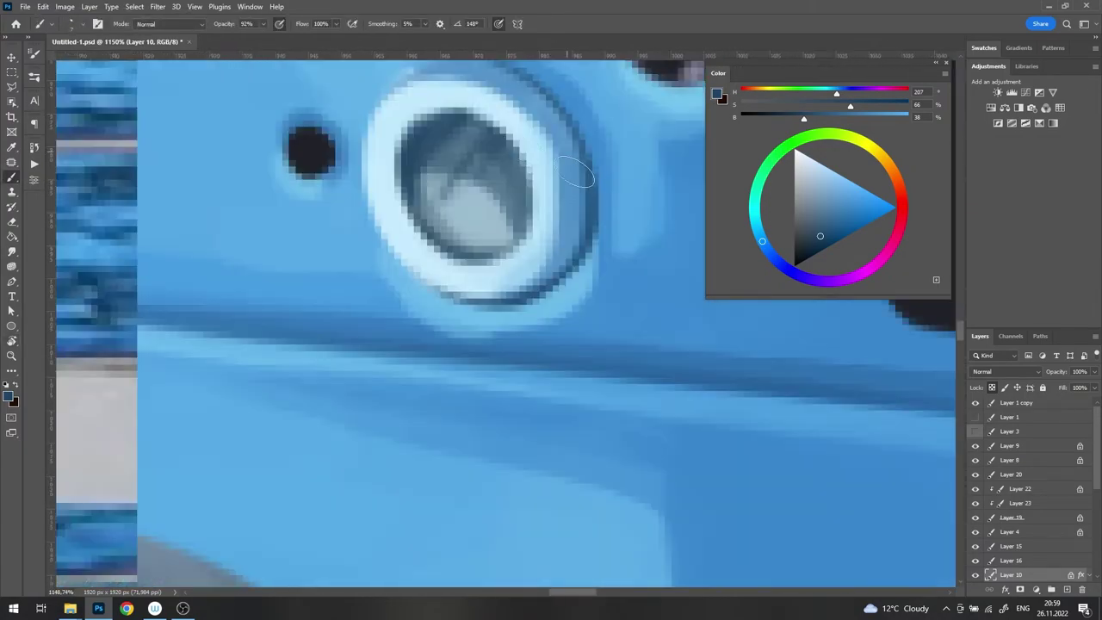
mouse_move(560, 164)
mouse_down()
mouse_move(570, 235)
mouse_move(568, 177)
mouse_up()
alt+click(551, 259)
drag(551, 258, 556, 280)
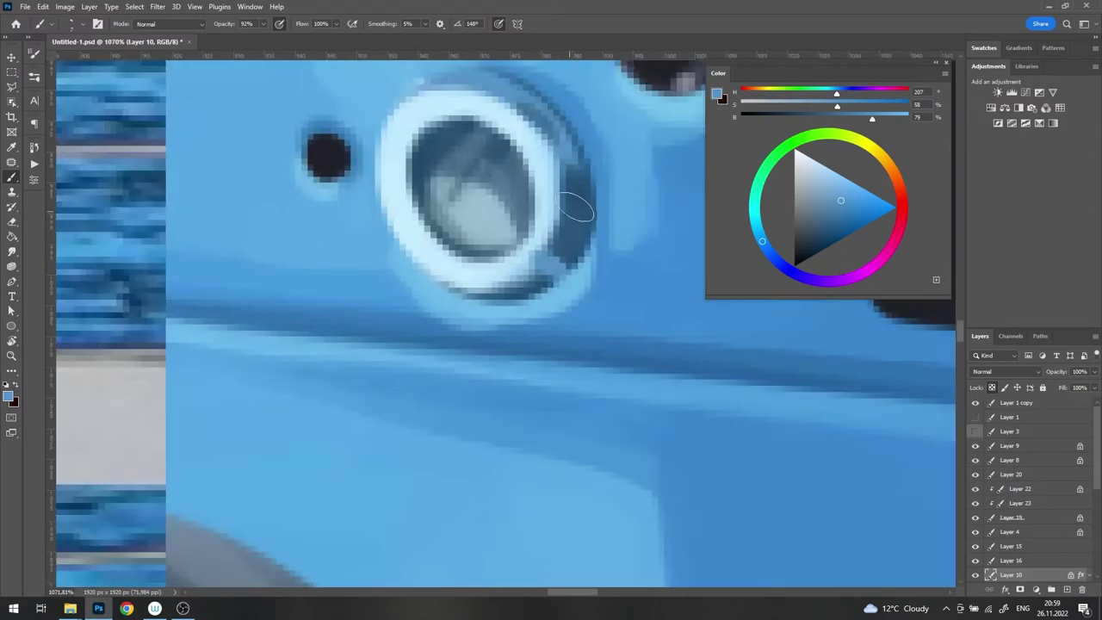
key(z)
drag(582, 226, 571, 225)
key(b)
Step: Sample darker and lighter ring blues, then zoom out to review the whole scooter
right_click(573, 230)
key(Return)
alt+click(558, 231)
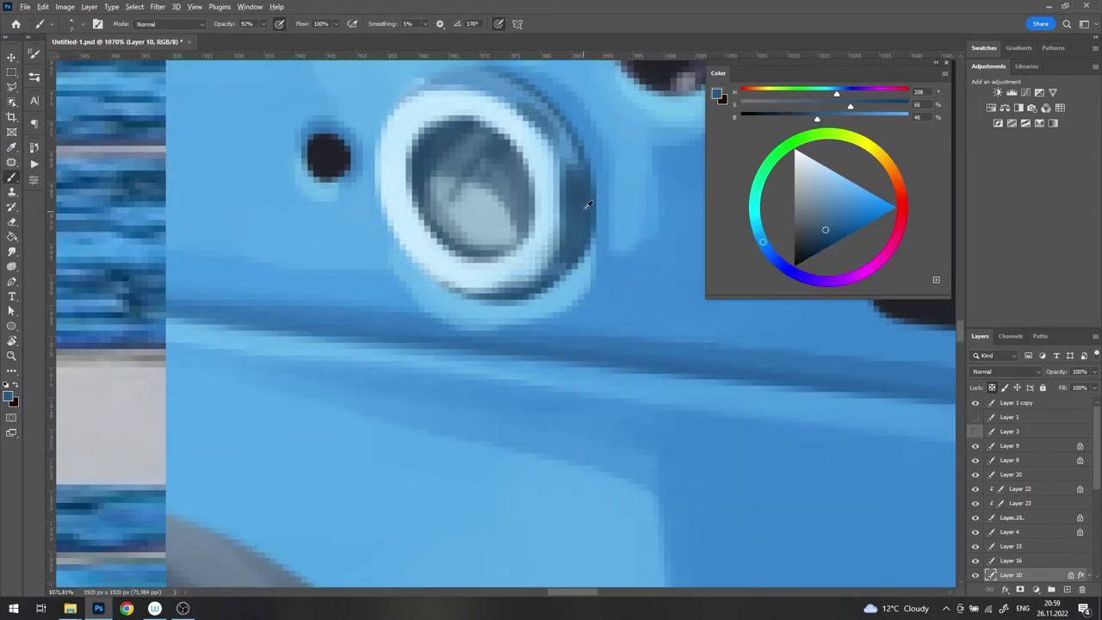
alt+click(404, 249)
key(ctrl+minus)
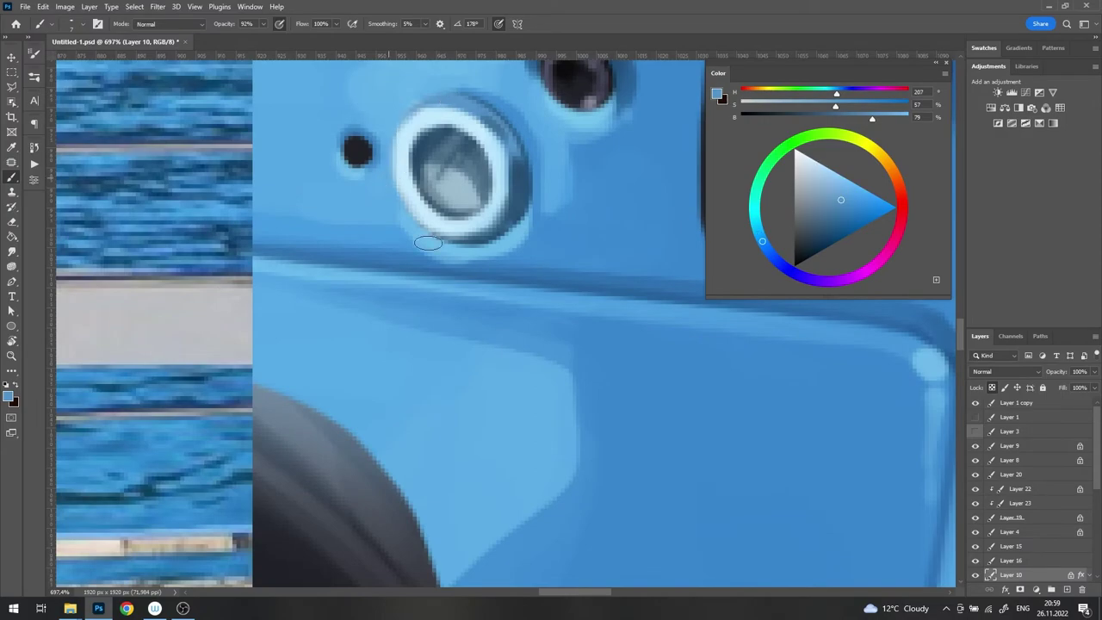
key(ctrl+0)
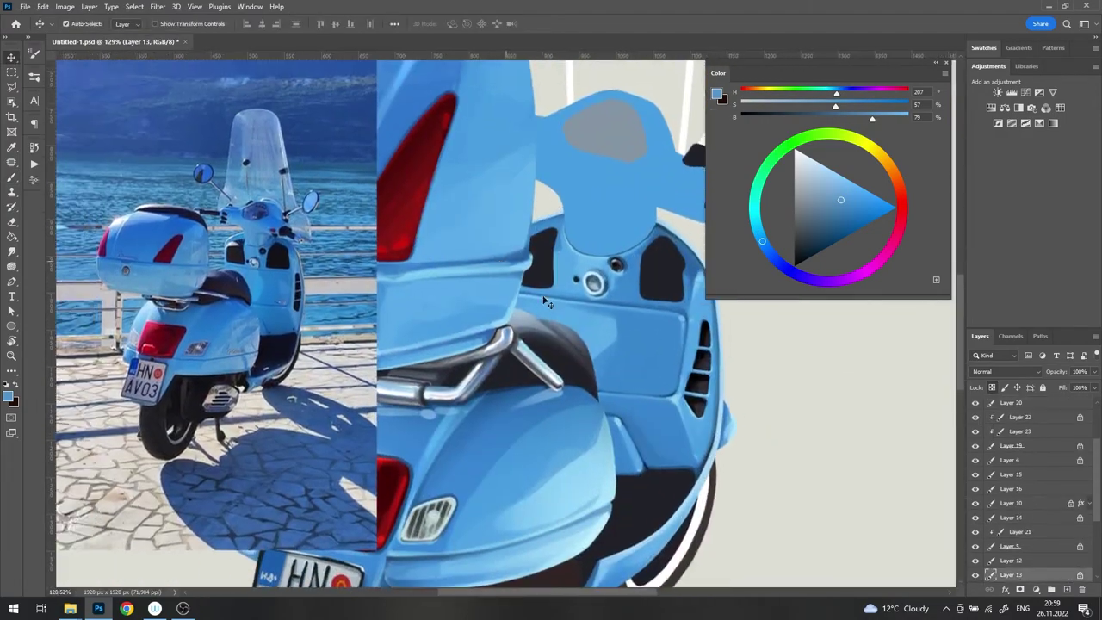
Step: Return to the Brush, resize it, and sample dark and light blues from the painting
key(b)
alt+click(571, 327)
right_click(571, 327)
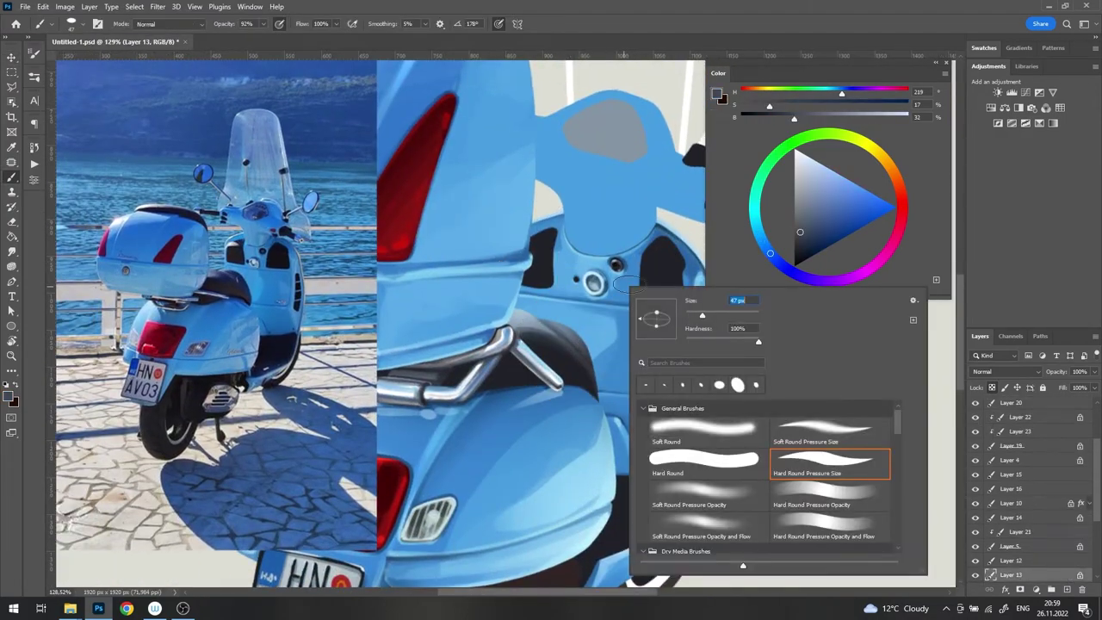
key(Return)
alt+scroll(586, 233, up, 2)
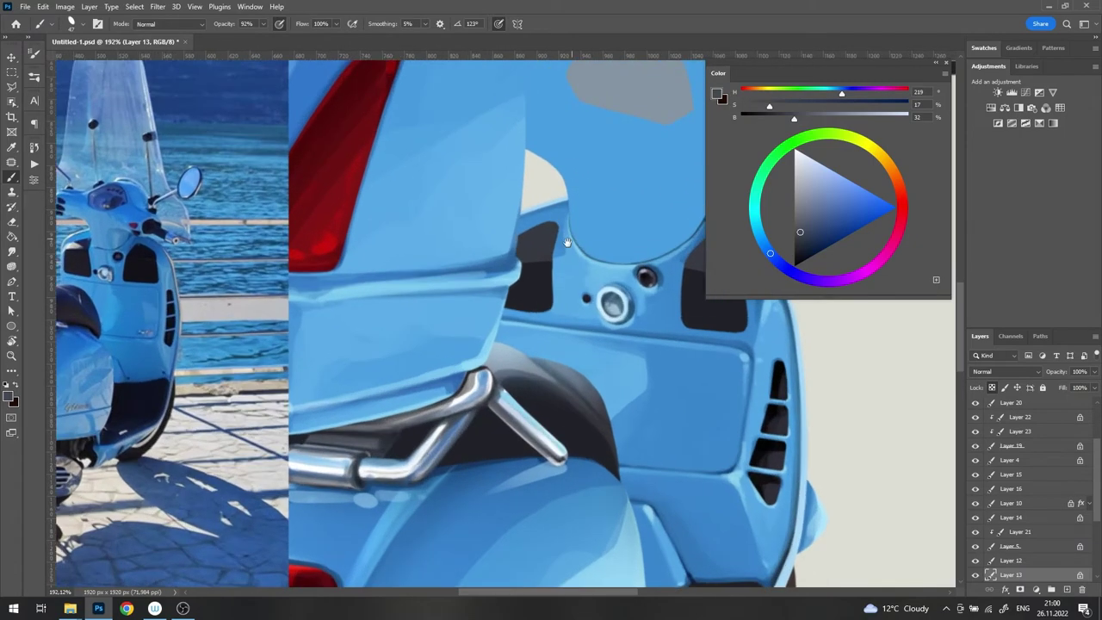
right_click(639, 259)
alt+click(579, 252)
Step: Bring the rear openings into view and pick a dark grey-blue, then pure black
drag(514, 232, 608, 266)
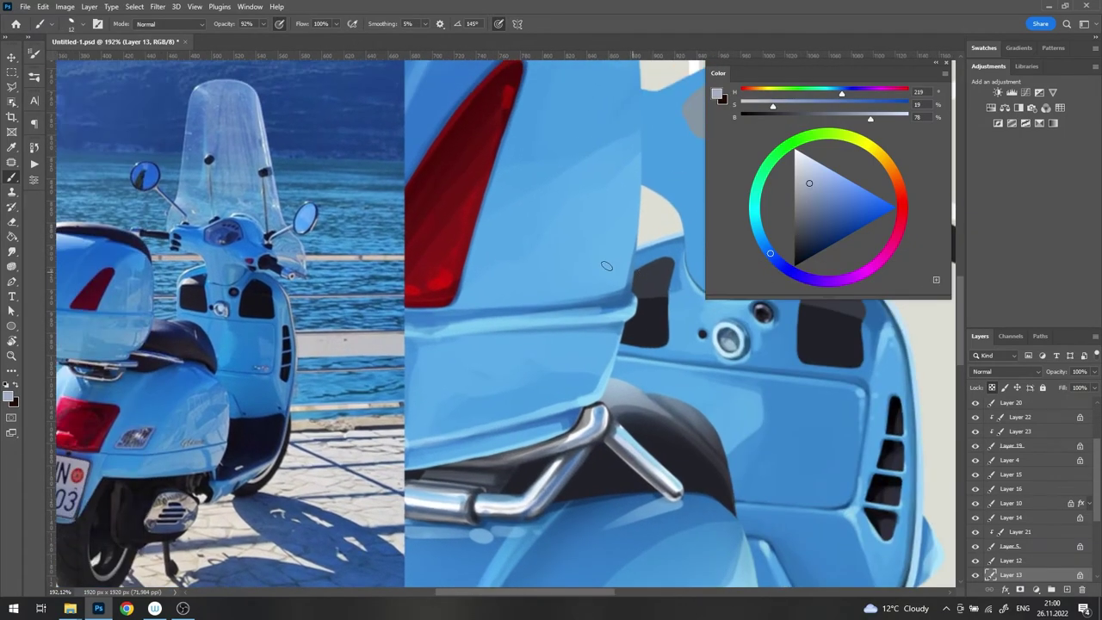
alt+scroll(644, 274, up, 3)
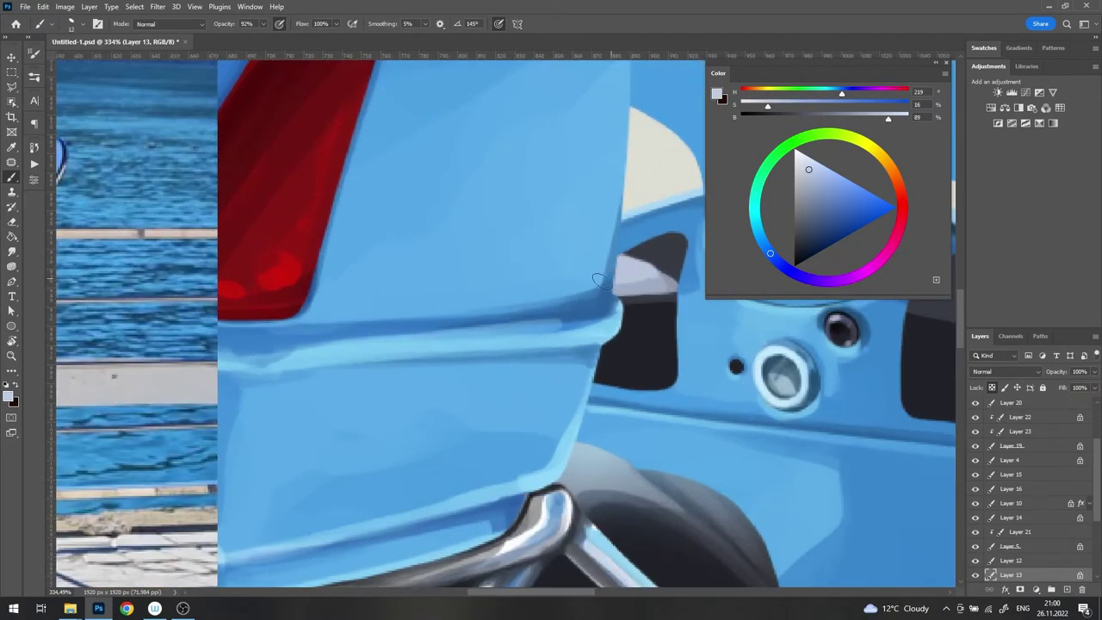
alt+click(622, 246)
alt+scroll(549, 327, down, 5)
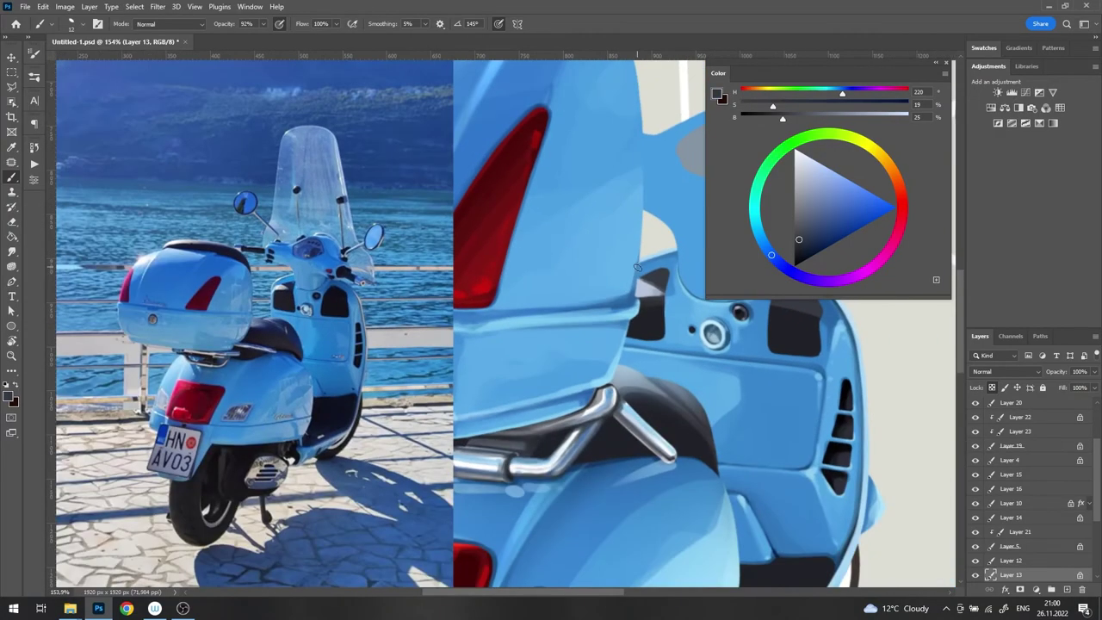
alt+scroll(422, 207, up, 3)
alt+scroll(422, 207, up, 2)
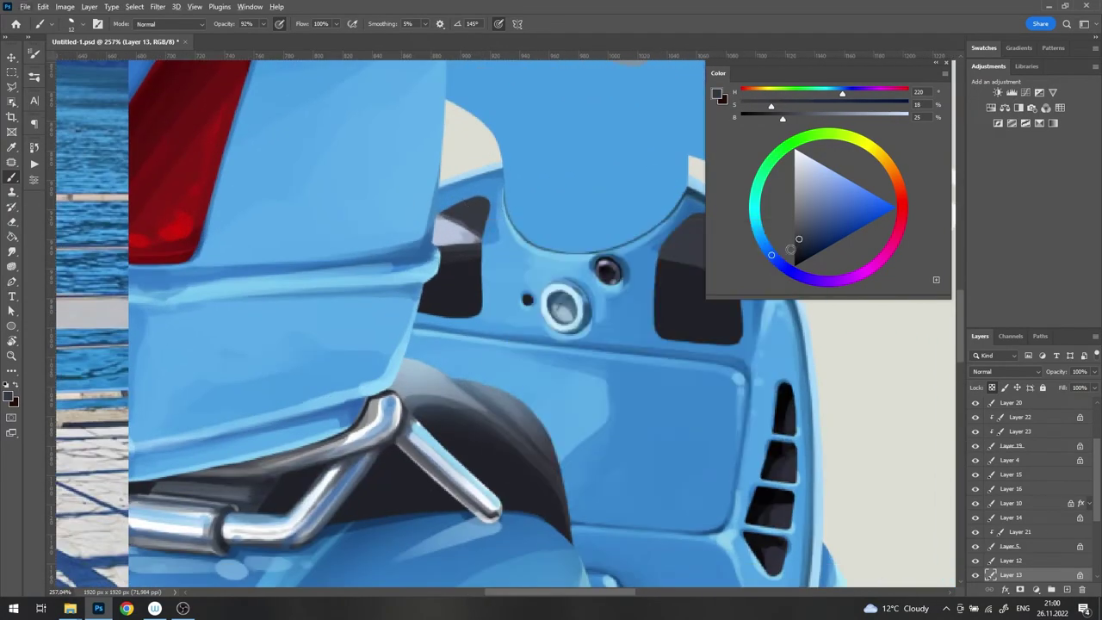
drag(790, 249, 794, 265)
Step: Paint a dark grey stroke in the left opening and pick a lighter grey for the reflection
drag(397, 306, 192, 272)
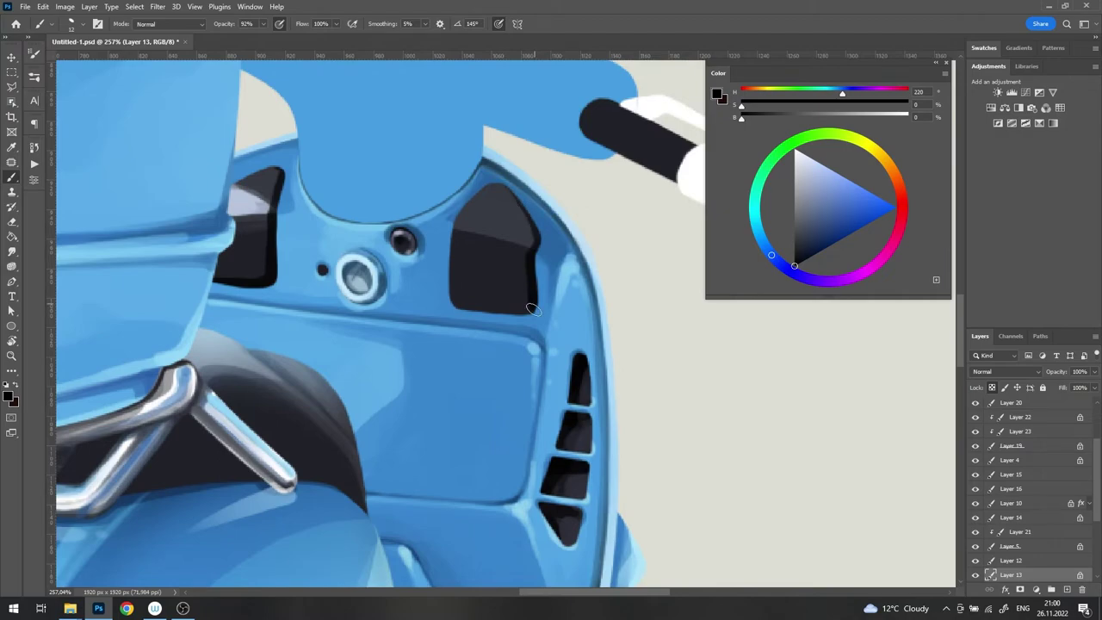
alt+scroll(395, 222, down, 5)
alt+scroll(505, 307, up, 4)
alt+scroll(505, 308, up, 2)
alt+click(419, 320)
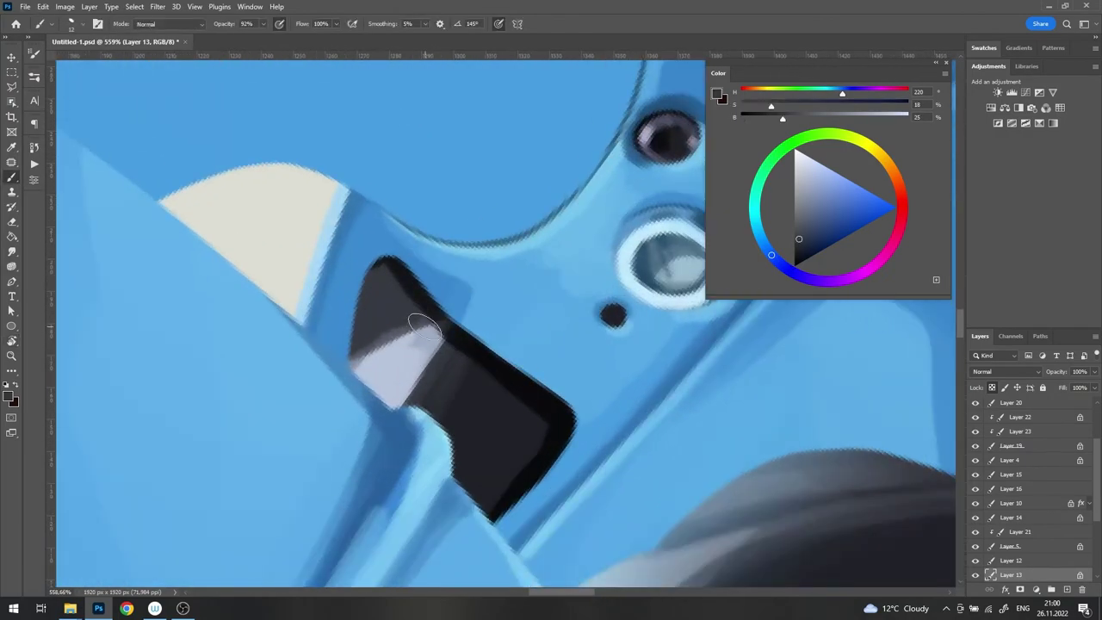
mouse_move(419, 320)
mouse_down()
mouse_move(411, 378)
mouse_move(405, 320)
mouse_move(382, 370)
mouse_move(523, 319)
mouse_up()
alt+click(381, 369)
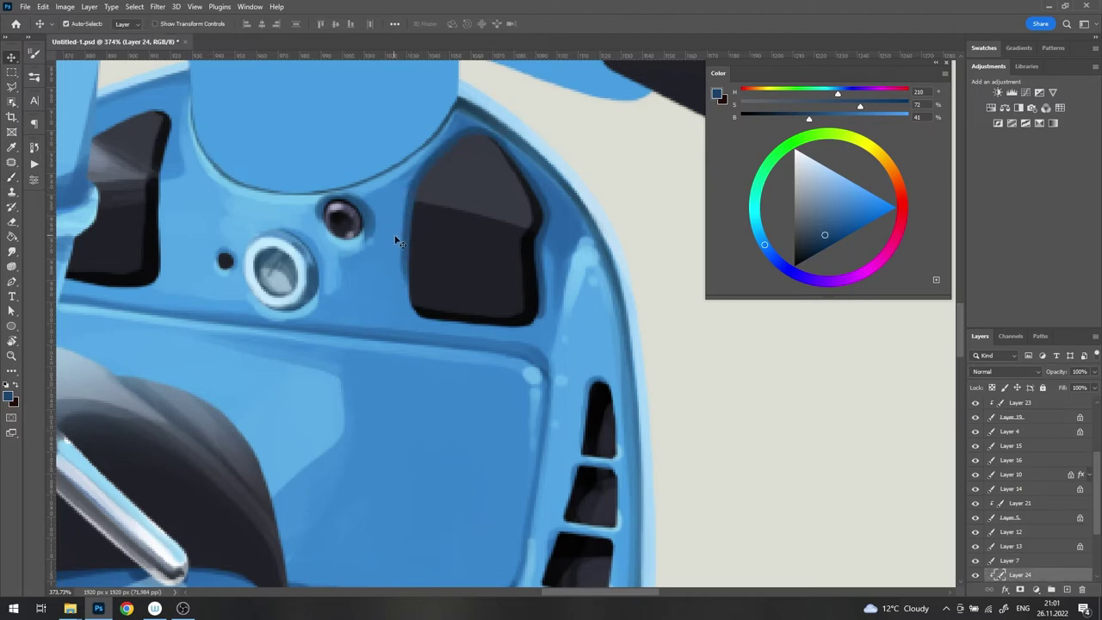
Step: Darken the right edge of the dark opening with a sampled dark blue
key(b)
alt+click(413, 286)
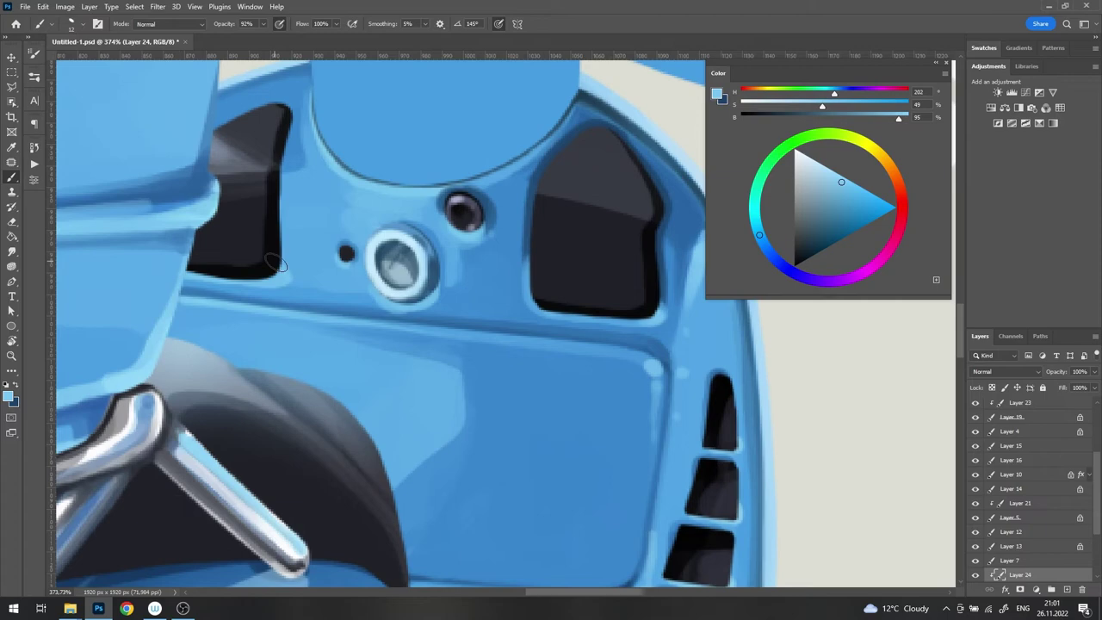
alt+click(275, 263)
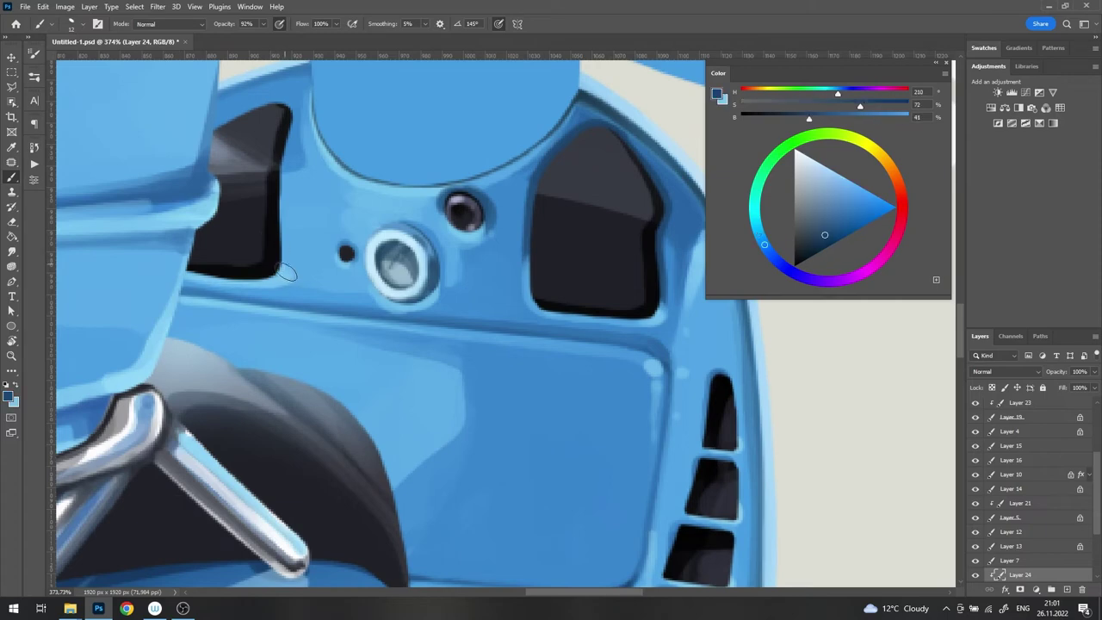
drag(282, 259, 258, 125)
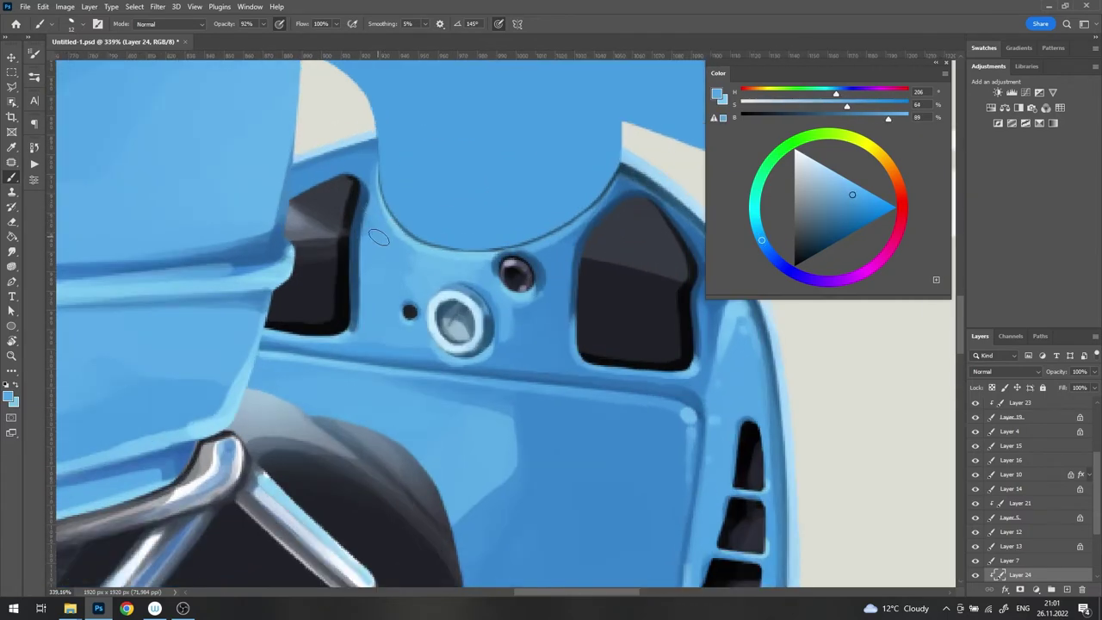
Step: Paint light blue over the cream gap along the panel's upper edge
alt+click(365, 164)
scroll(342, 170, up, 1)
alt+click(598, 187)
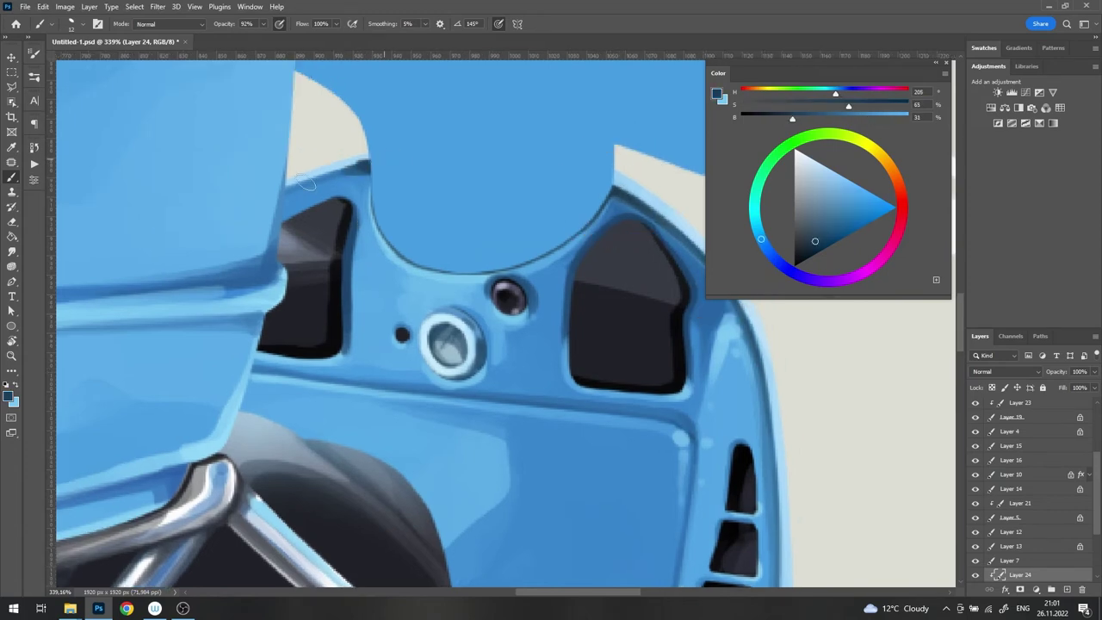
alt+click(368, 180)
scroll(310, 190, down, 5)
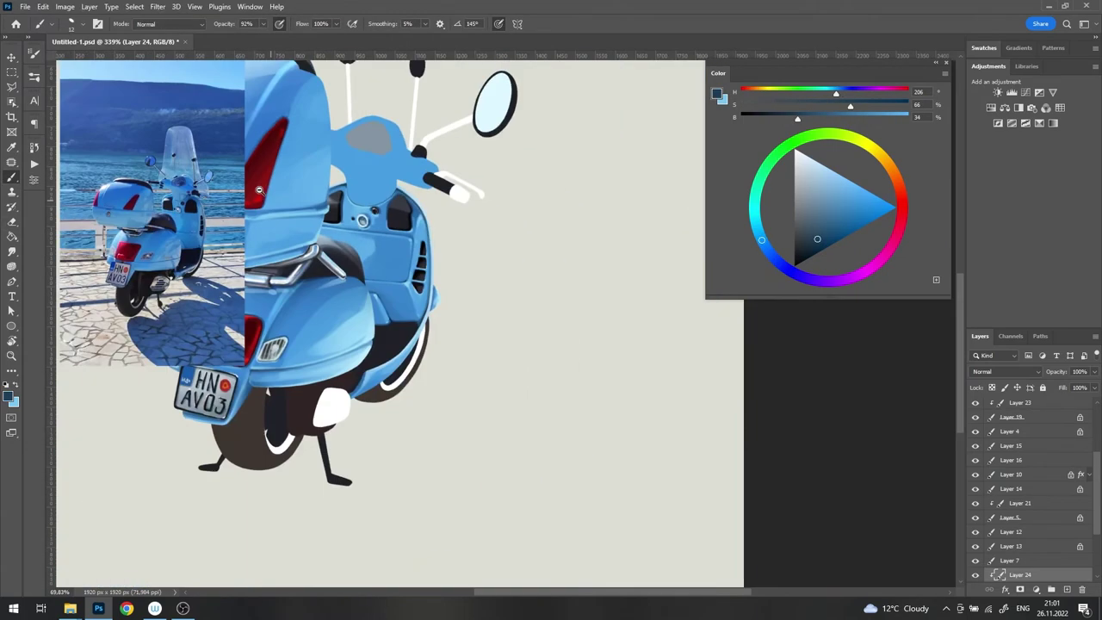
scroll(424, 177, up, 4)
alt+click(424, 177)
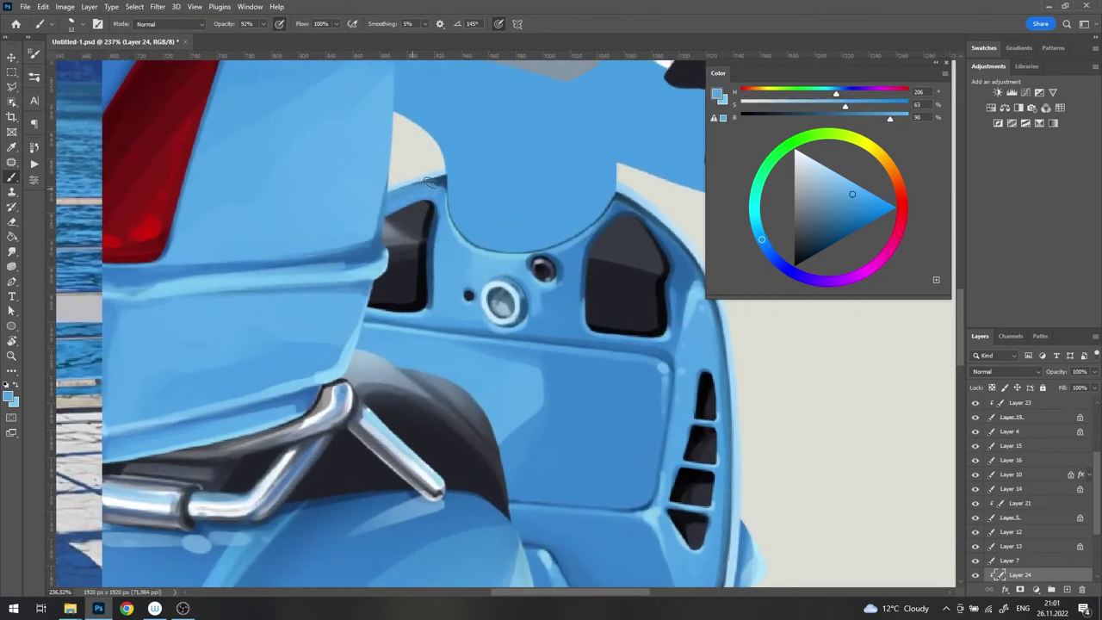
drag(447, 179, 392, 191)
Step: Add a new empty layer above Layer 24
alt+click(442, 165)
scroll(518, 111, down, 5)
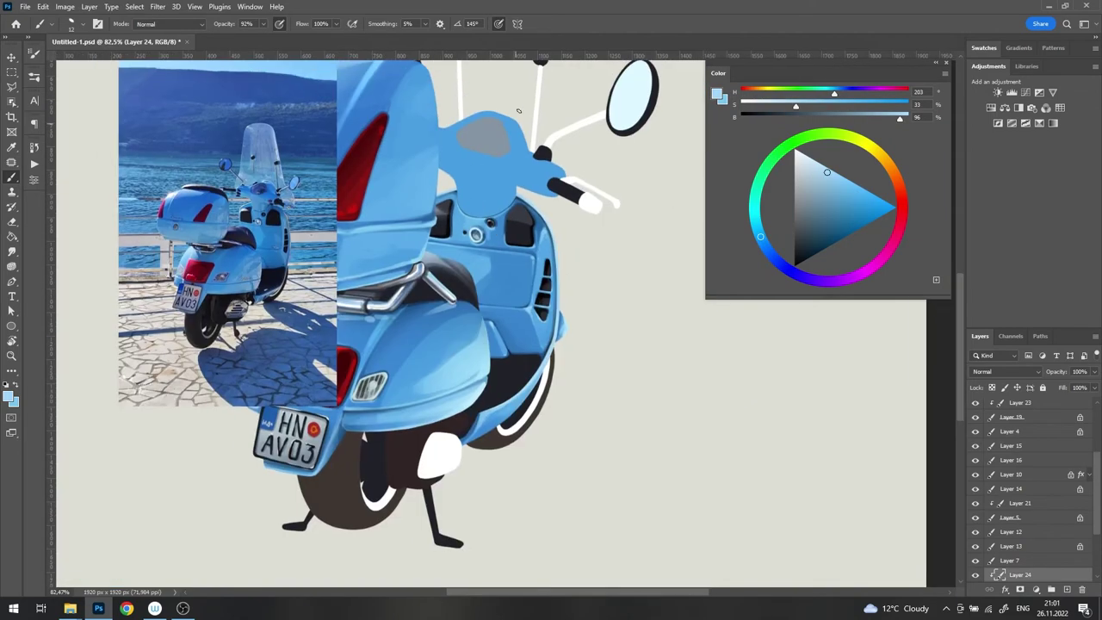
click(1067, 589)
Step: Set Layer 25 to Color Dodge blending at 33% fill
right_click(492, 224)
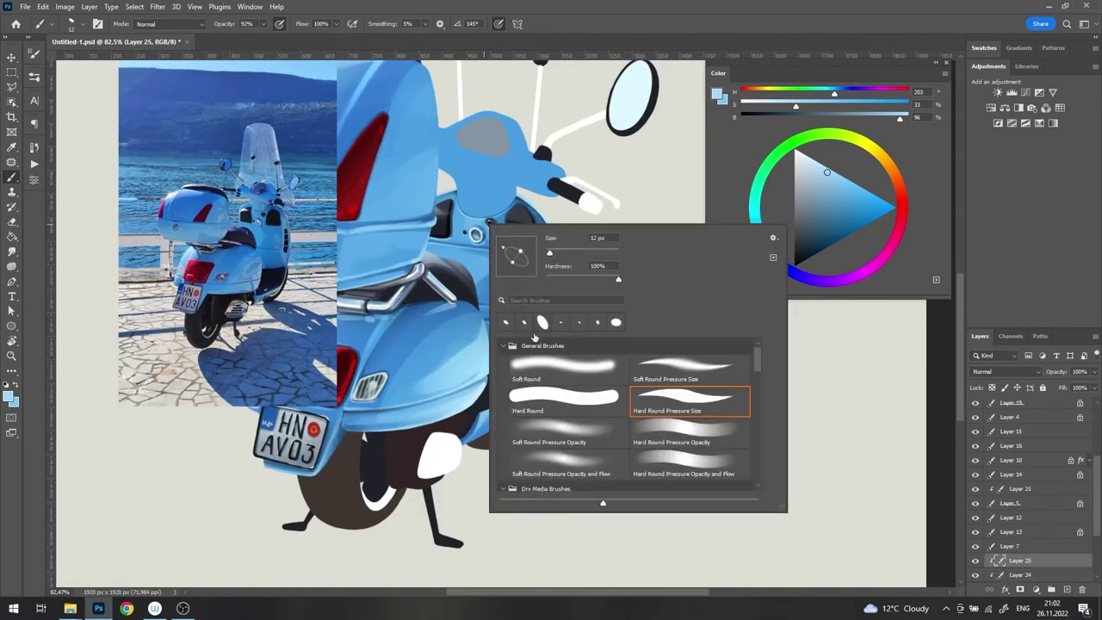
click(1006, 371)
click(999, 422)
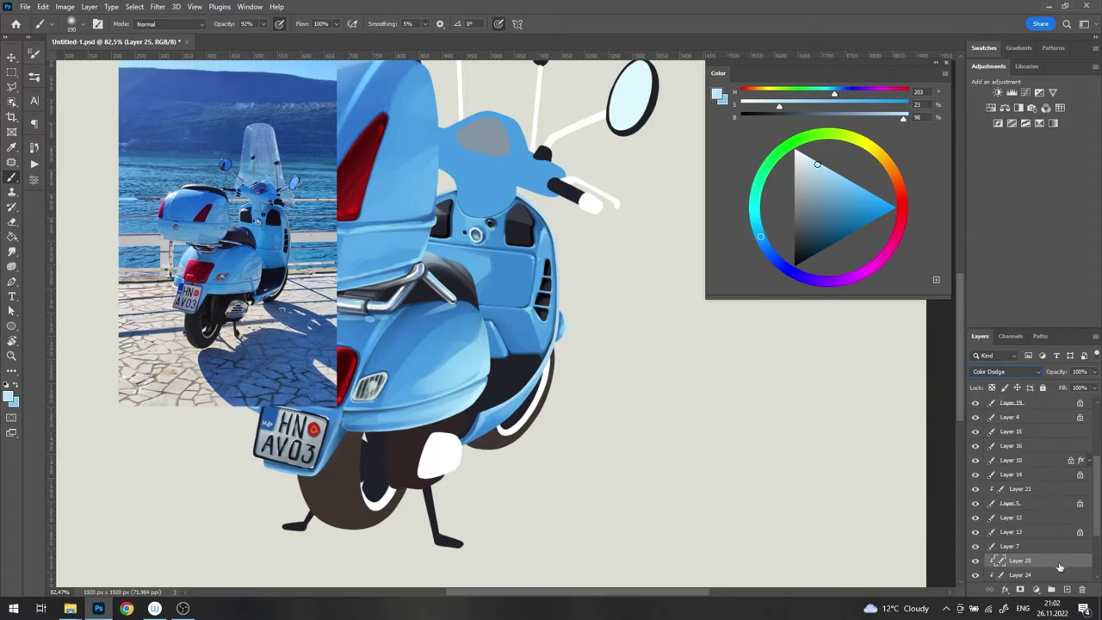
double_click(1042, 561)
click(1053, 81)
Step: Choose a soft 259 px brush at 33% opacity and add another empty layer
right_click(508, 252)
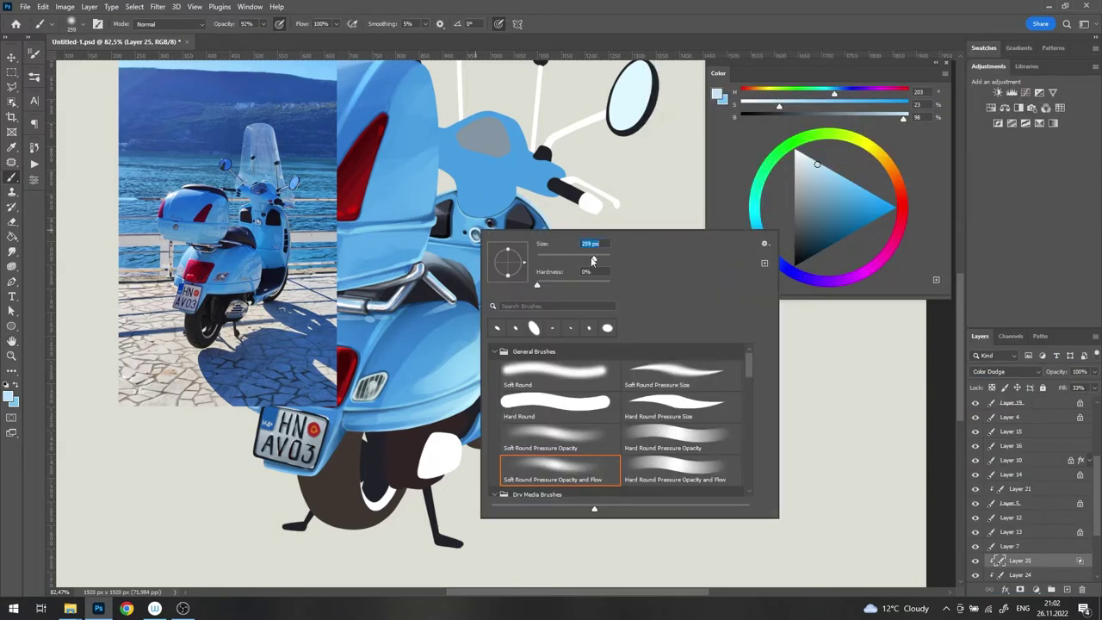
key(Return)
key(3)
key(3)
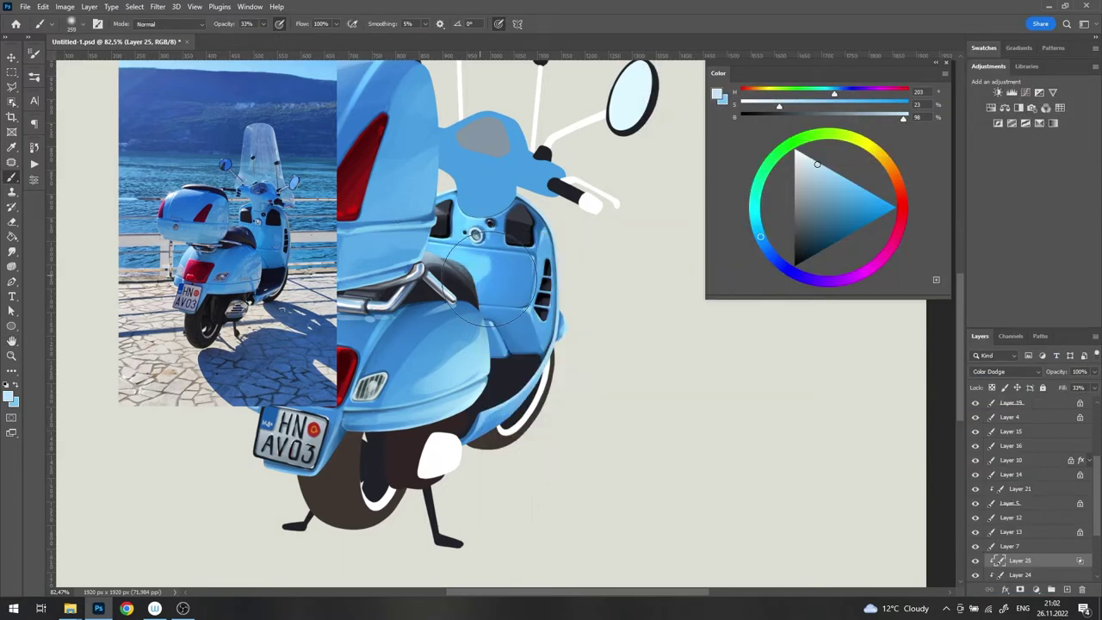
click(1034, 575)
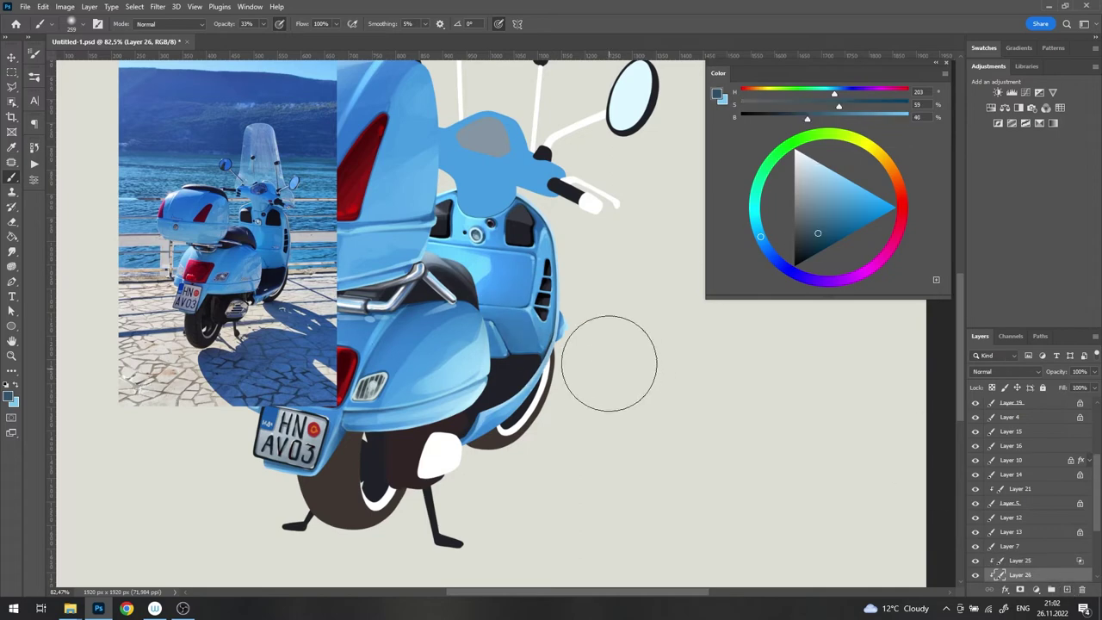
scroll(503, 335, down, 3)
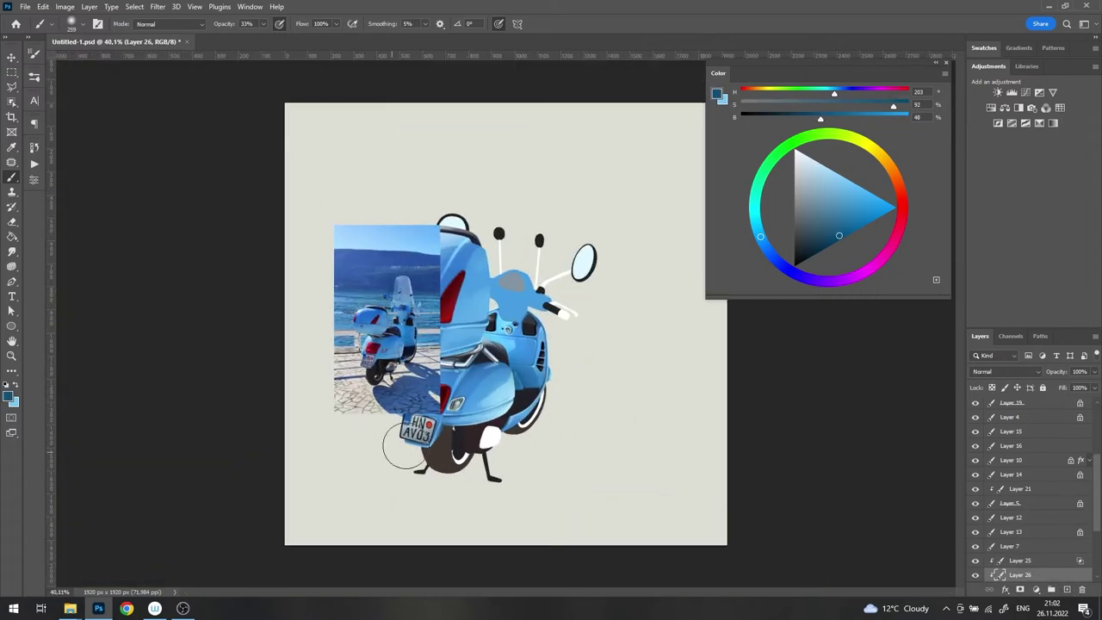
scroll(536, 319, up, 3)
Step: On the Color Dodge layer, paint a white highlight at 63% opacity along the panel's top edge
right_click(514, 358)
key(Return)
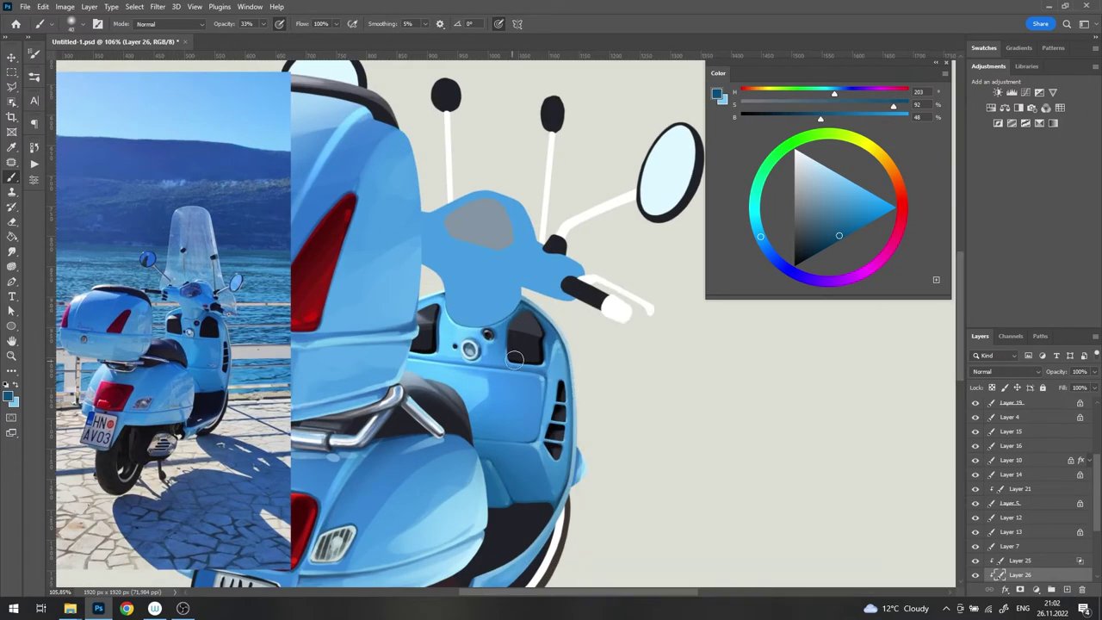
scroll(526, 310, down, 2)
click(1021, 560)
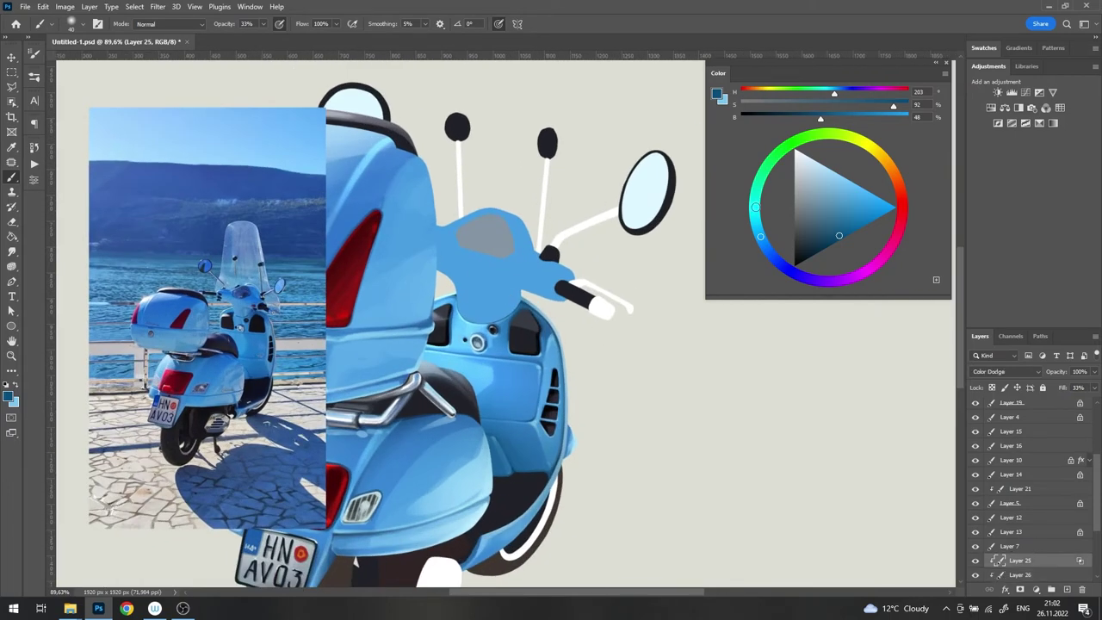
right_click(519, 307)
key(Return)
key(6)
key(3)
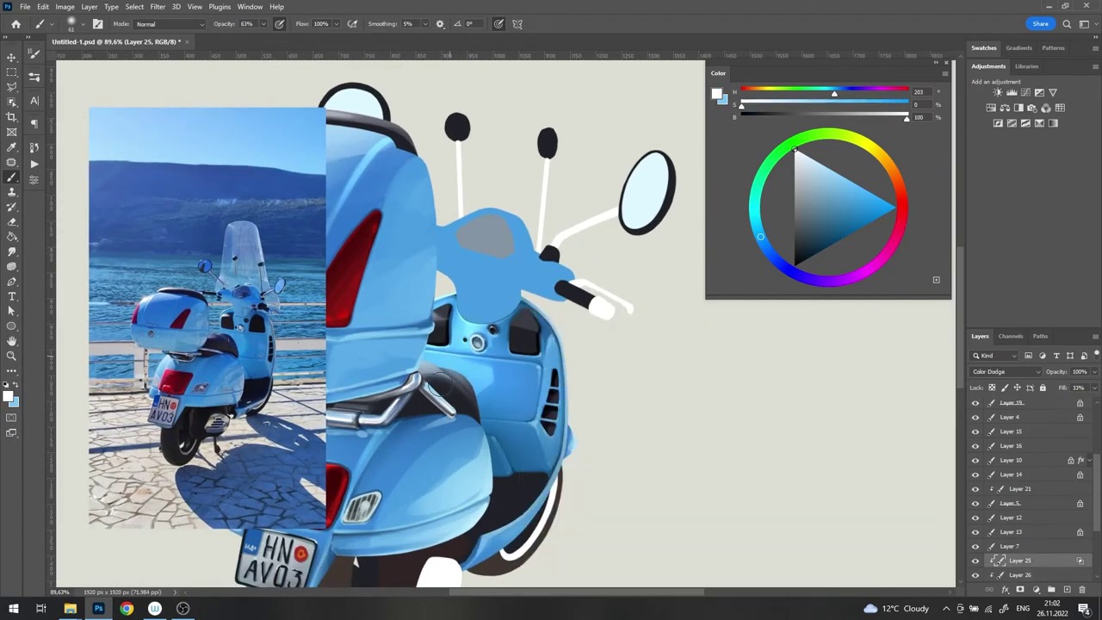
drag(426, 353, 548, 369)
Step: Tidy the highlight with the Eraser
scroll(551, 345, down, 3)
scroll(546, 308, up, 5)
key(e)
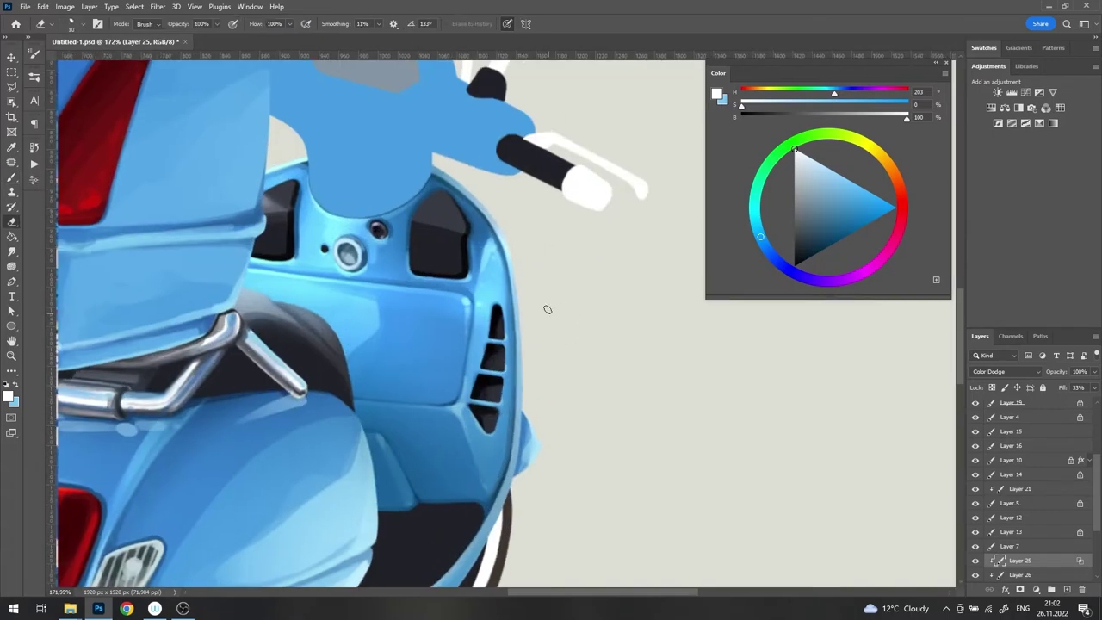
right_click(551, 303)
key(Return)
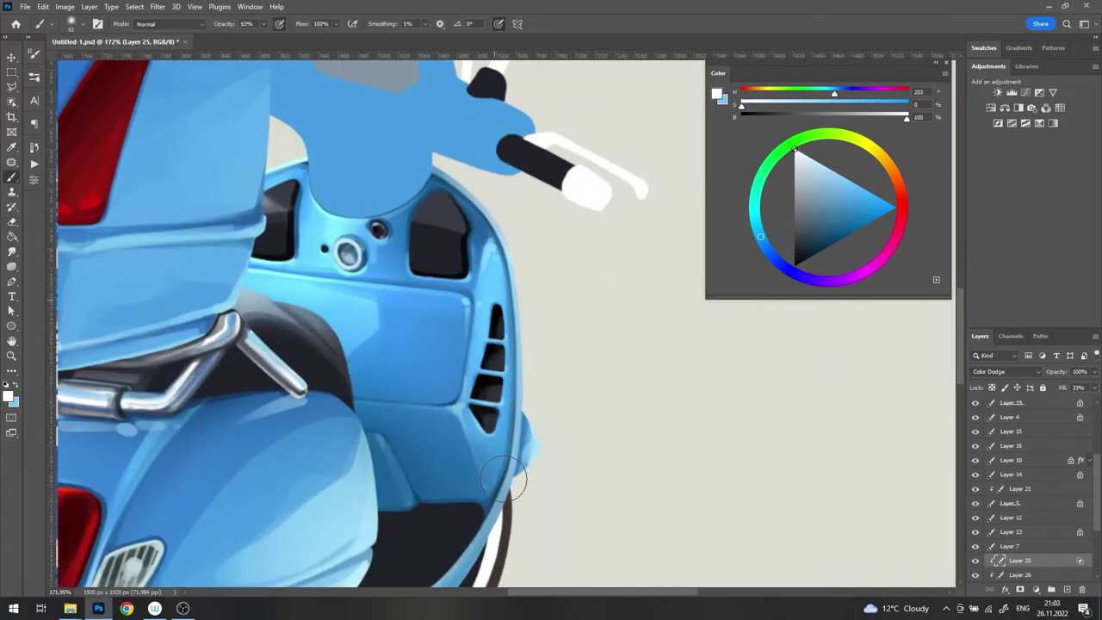
scroll(534, 315, down, 5)
Step: Slide the reference photo aside so the painted top case shows
key(v)
drag(250, 195, 364, 208)
scroll(364, 207, down, 2)
Step: Save the document and rotate the view to line up the panel
scroll(490, 259, up, 1)
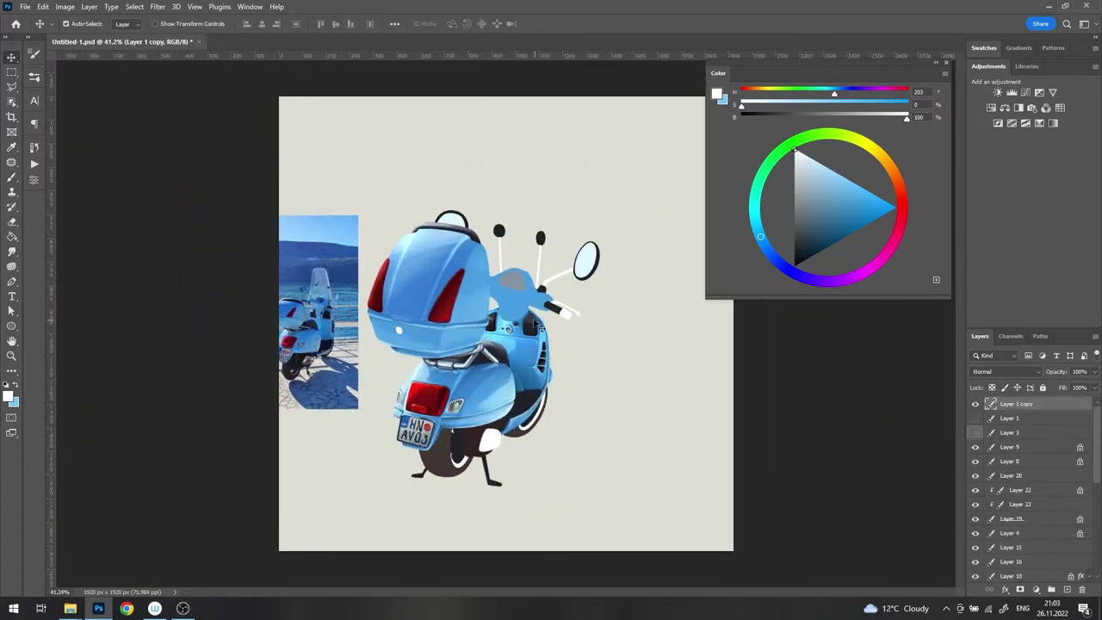
key(ctrl+s)
scroll(552, 284, up, 3)
scroll(551, 293, up, 5)
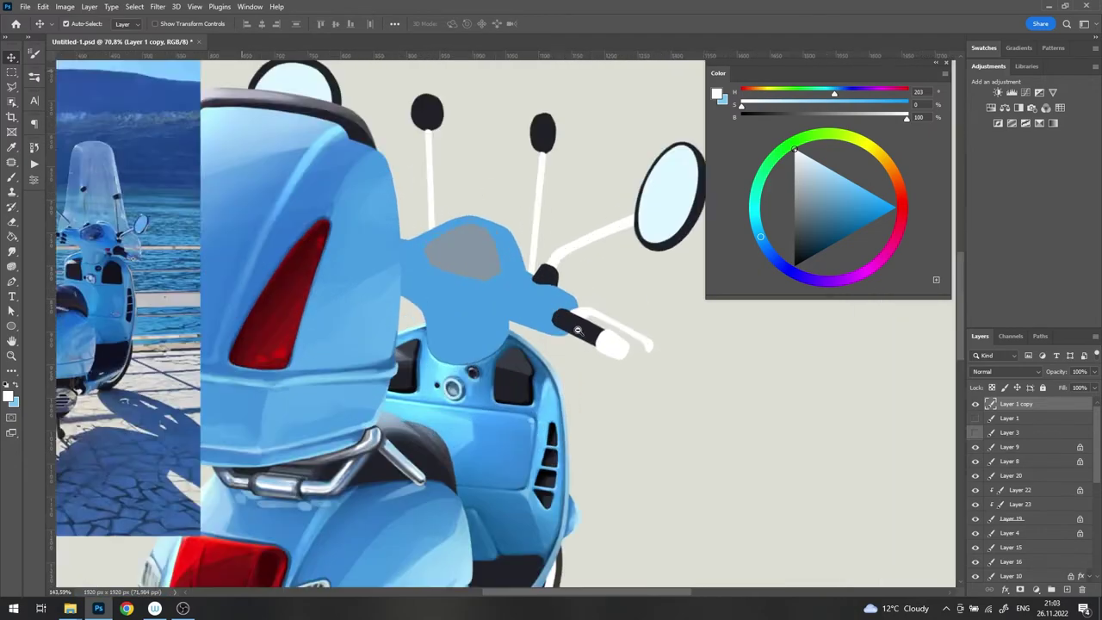
key(r)
drag(551, 224, 505, 255)
Step: Darken the window opening's lighter upper band with a sampled dark grey
key(b)
alt+click(517, 288)
right_click(525, 297)
key(Escape)
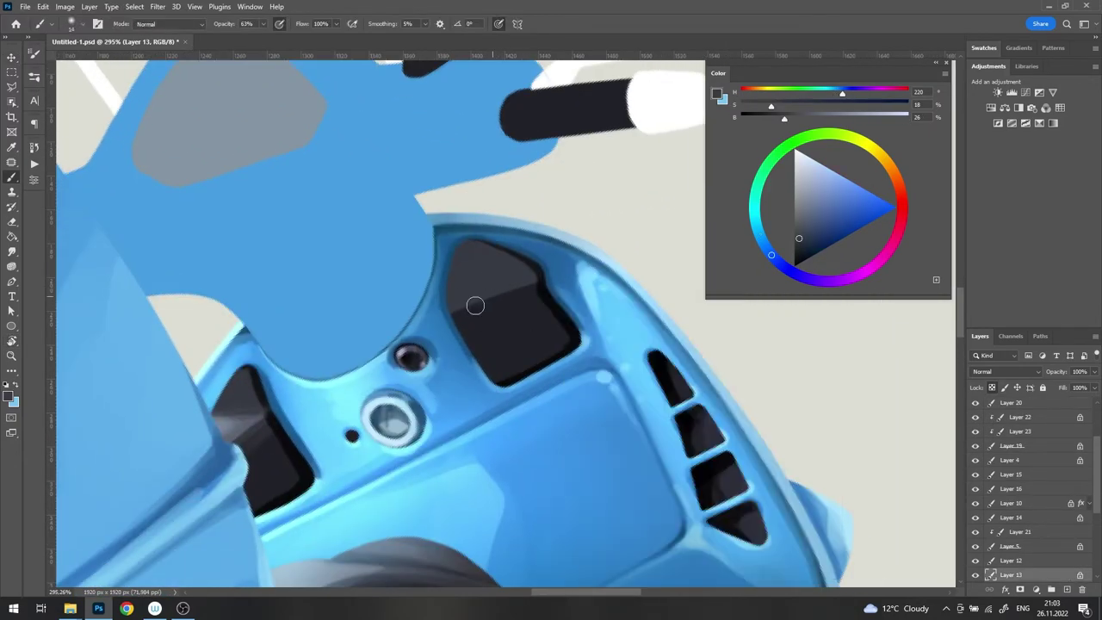
drag(441, 325, 485, 301)
scroll(572, 256, down, 5)
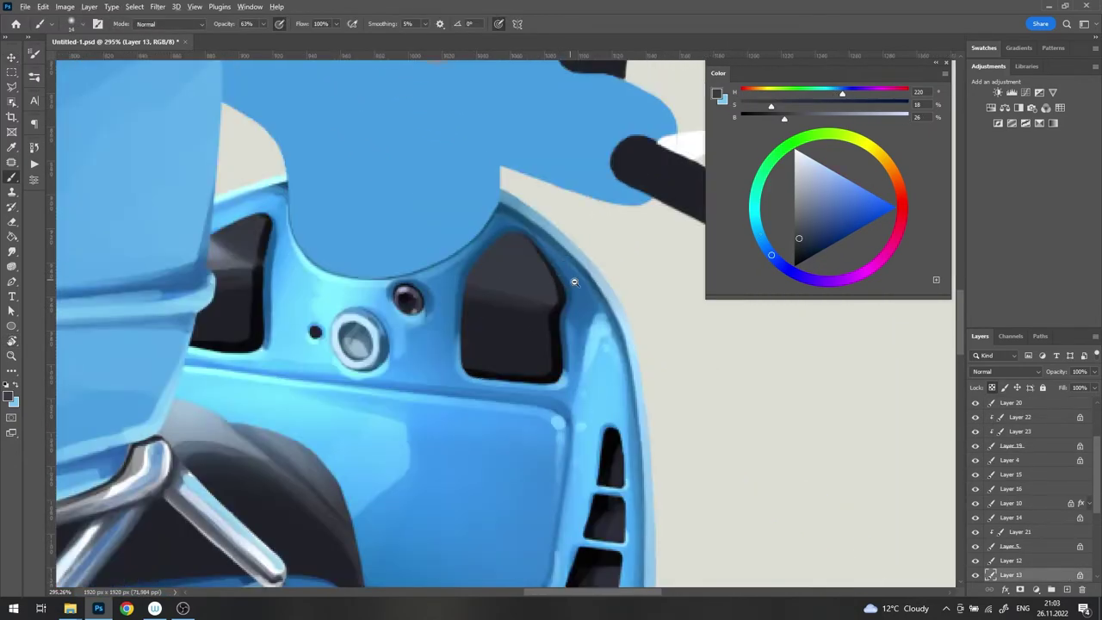
scroll(482, 267, down, 3)
scroll(561, 231, up, 3)
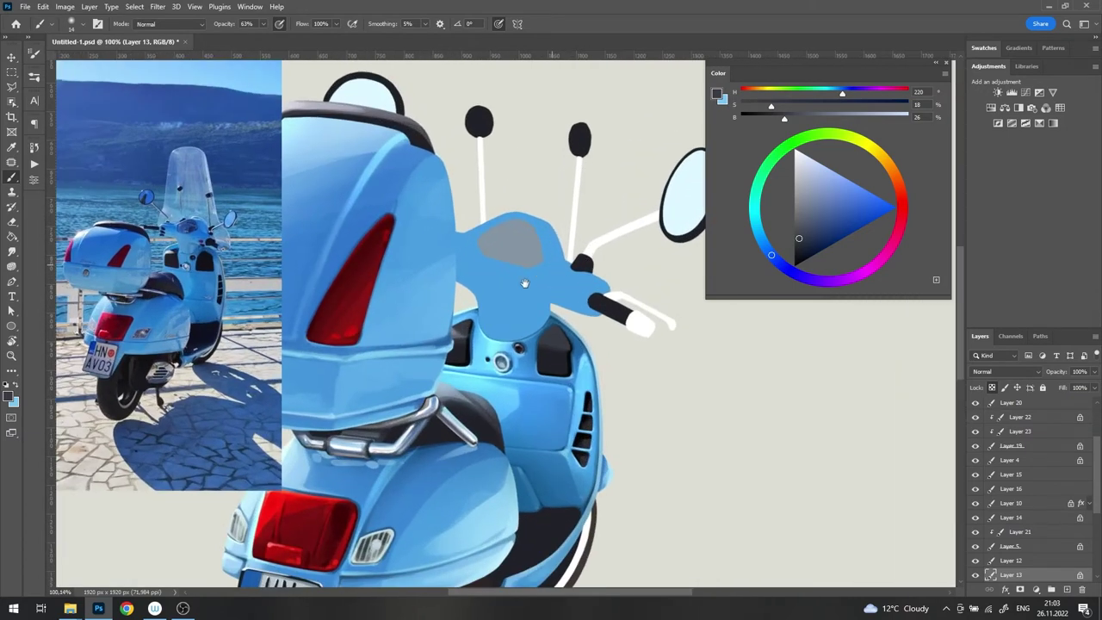
Step: On the handlebar cover layer, paint a darker blue stroke along the handlebar
ctrl+click(565, 355)
key(b)
scroll(603, 347, up, 1)
scroll(604, 346, up, 1)
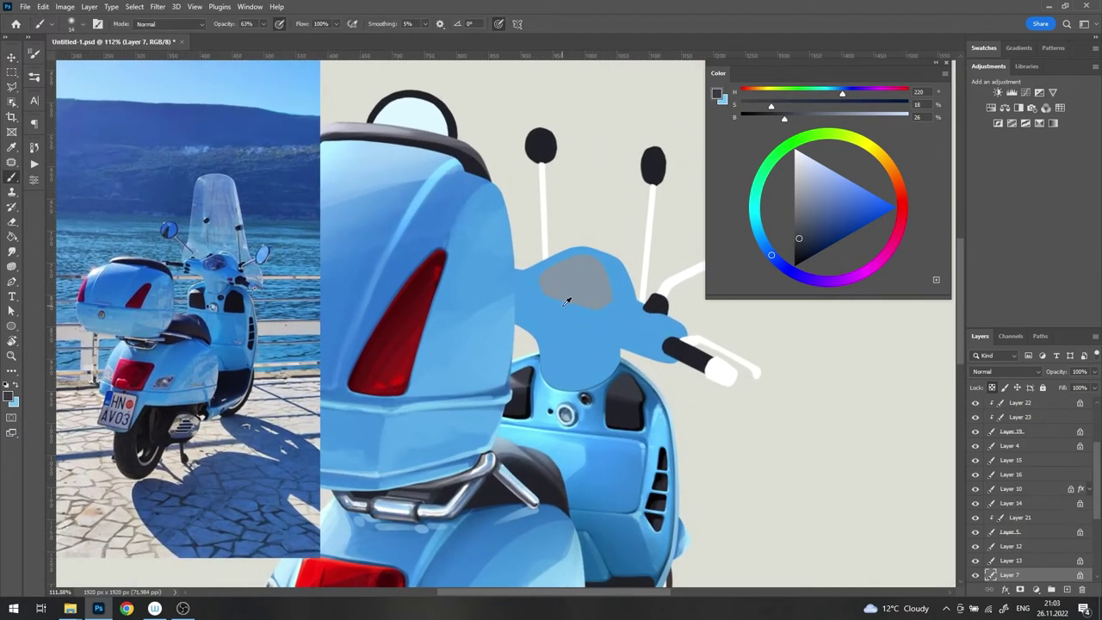
right_click(652, 306)
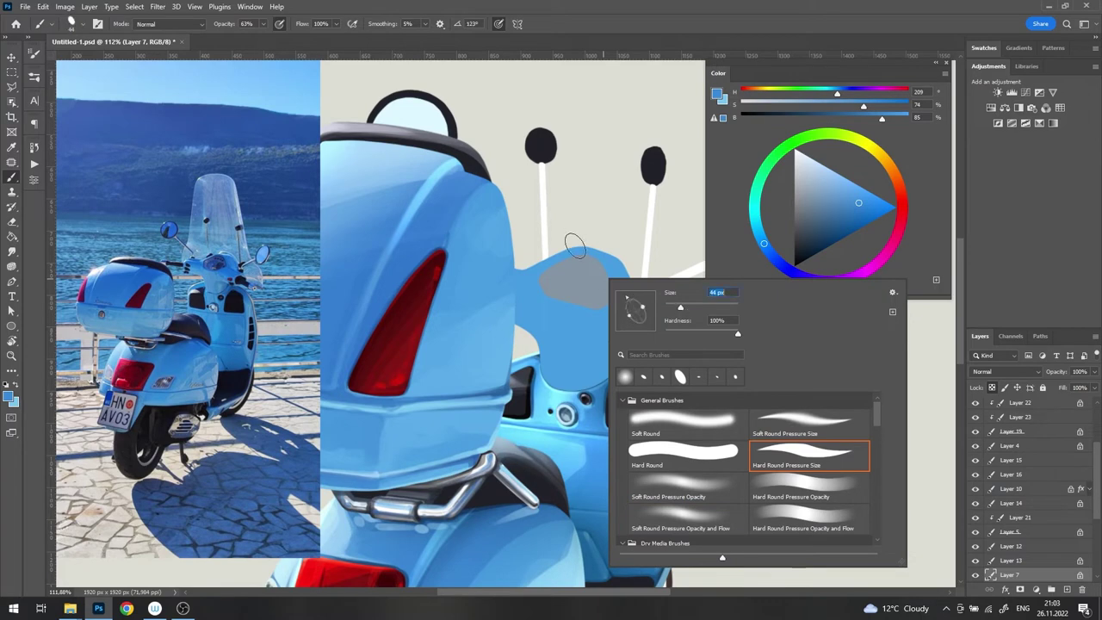
key(Return)
scroll(444, 272, up, 2)
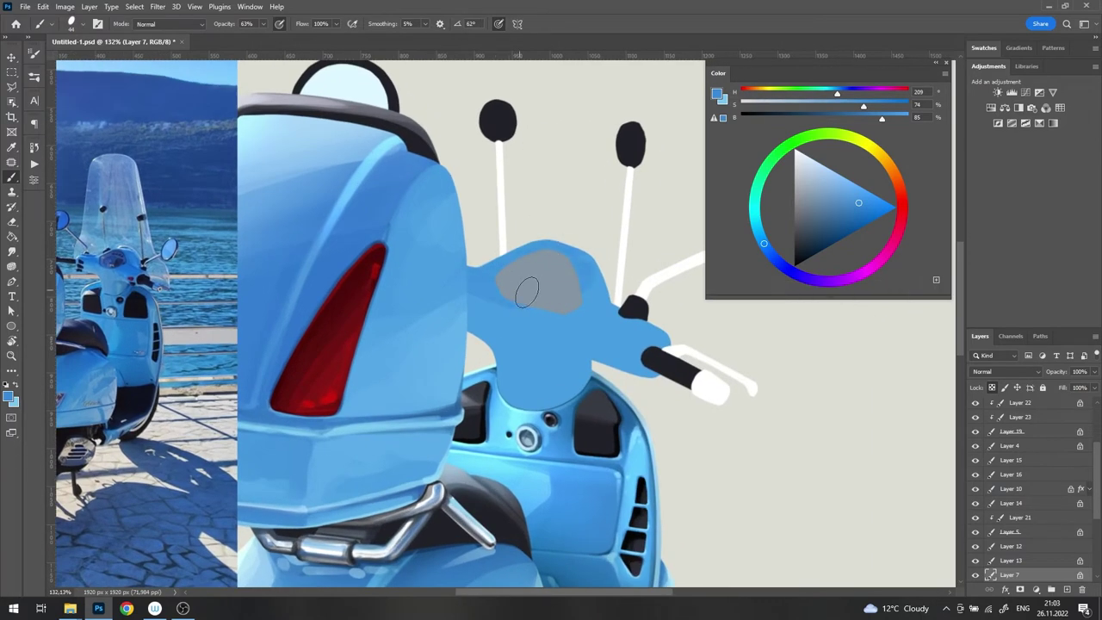
drag(576, 300, 656, 334)
scroll(667, 341, down, 1)
Step: Sample a range of darker, lighter and saturated blues from the body
right_click(629, 348)
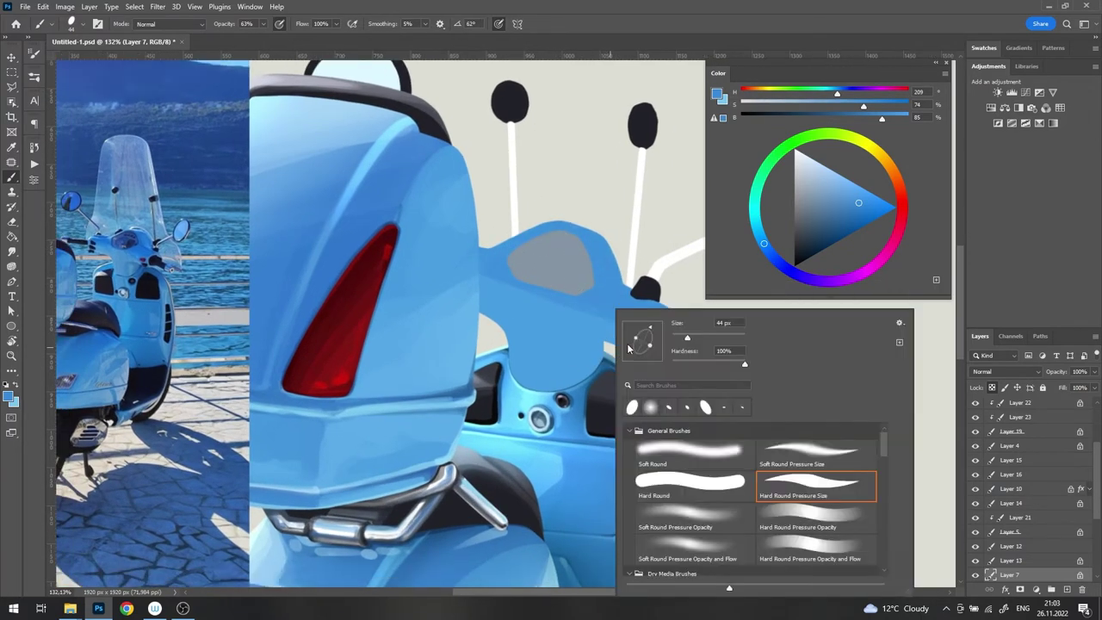
key(Return)
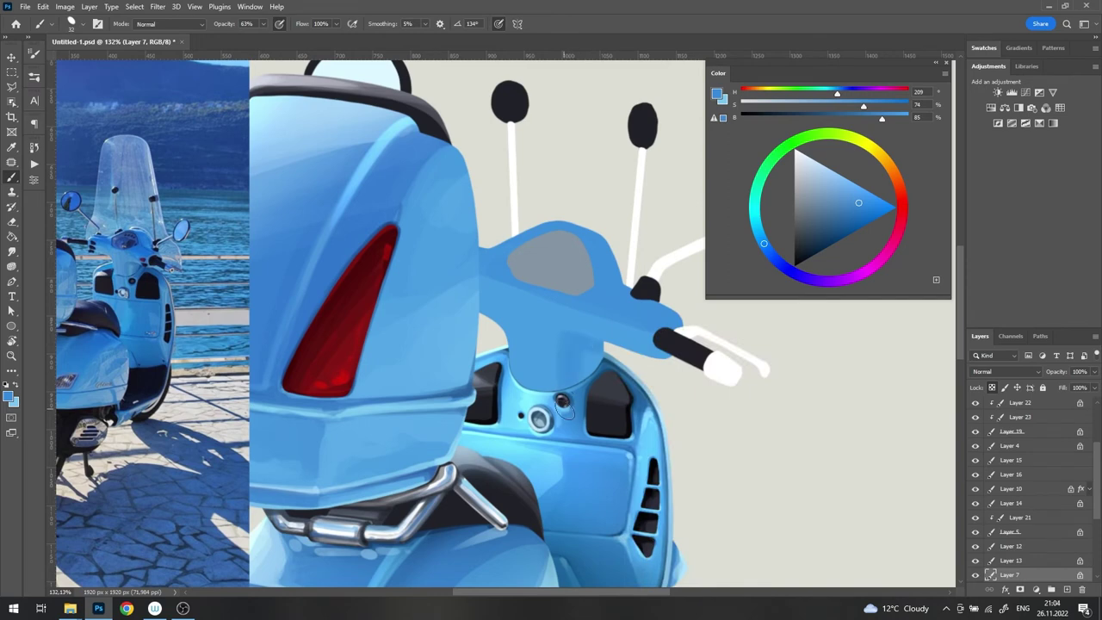
alt+click(621, 358)
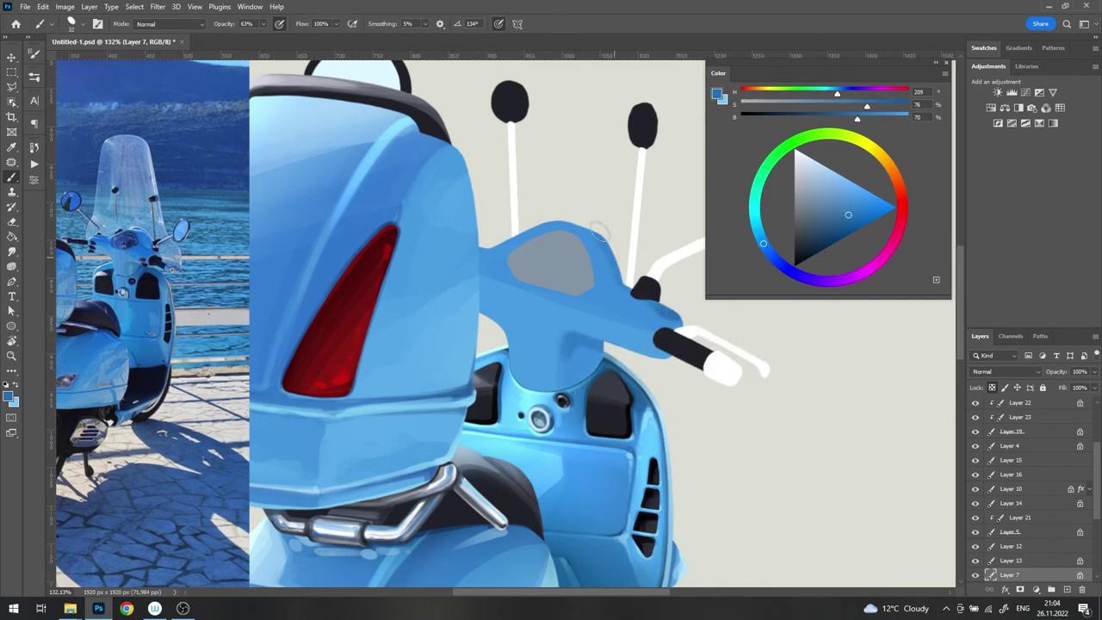
scroll(423, 241, up, 5)
scroll(422, 241, down, 4)
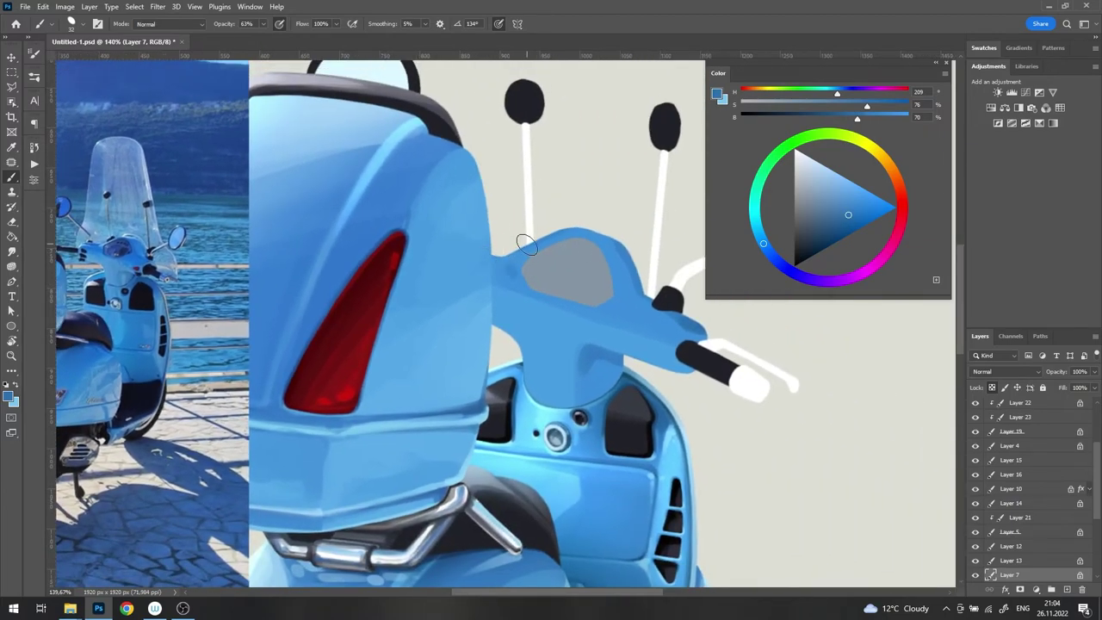
alt+click(512, 293)
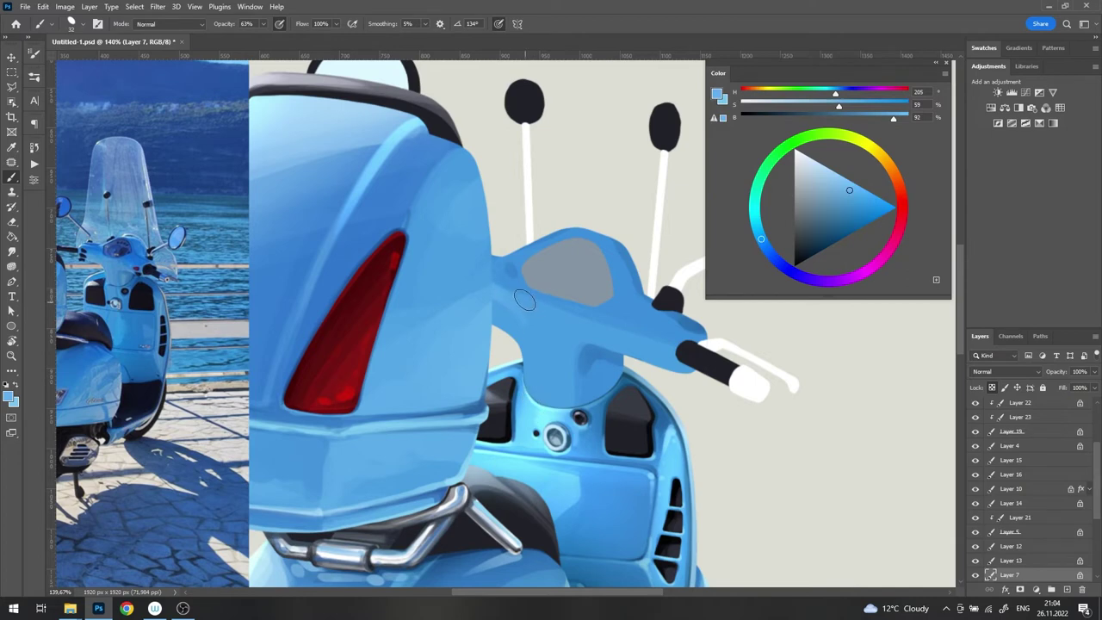
alt+click(526, 256)
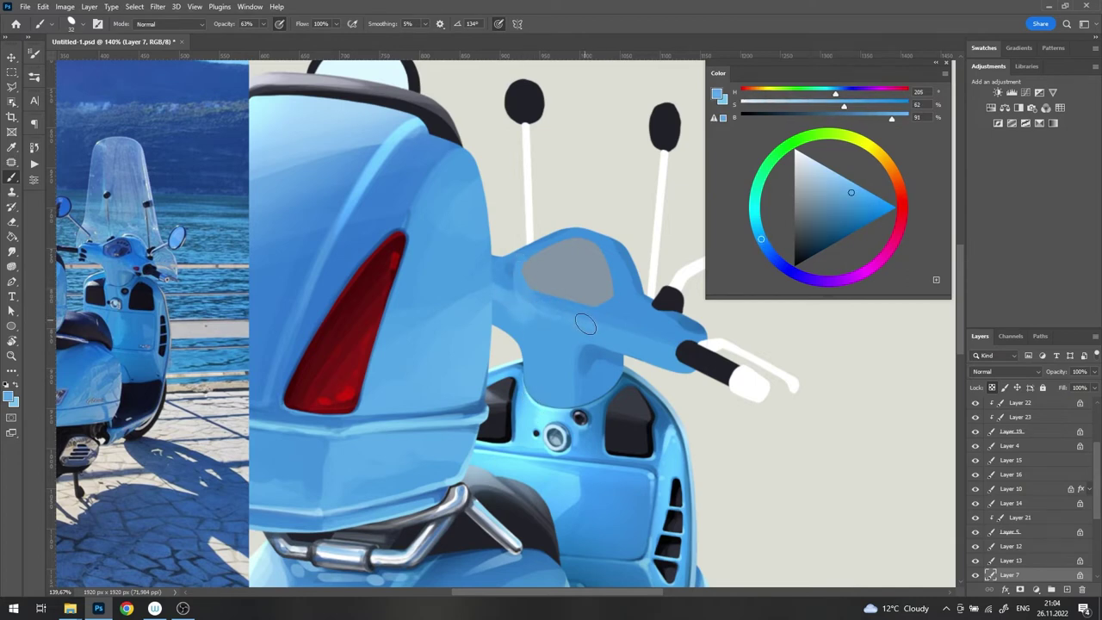
alt+click(530, 310)
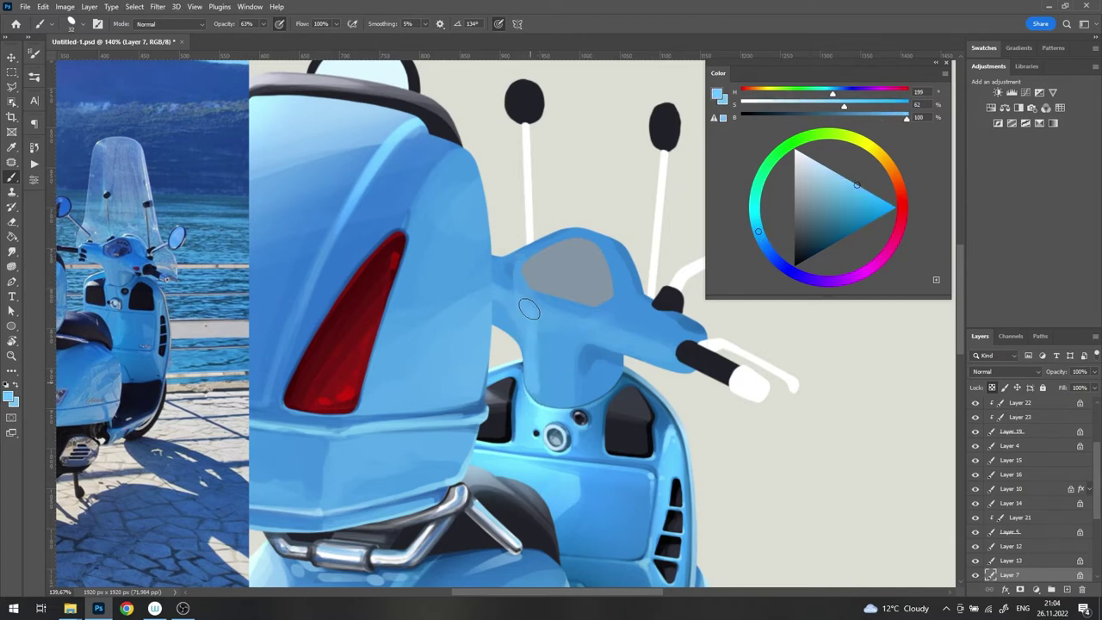
scroll(514, 308, up, 3)
Step: Paint light and pale blue highlight strokes down the handlebar stem
alt+click(516, 297)
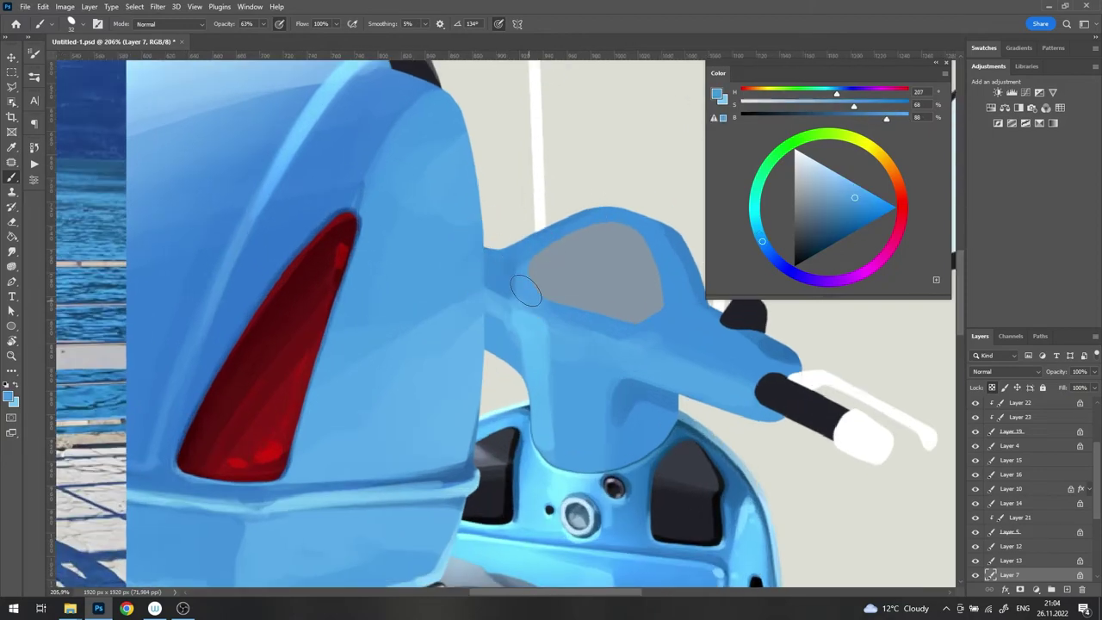
alt+click(581, 364)
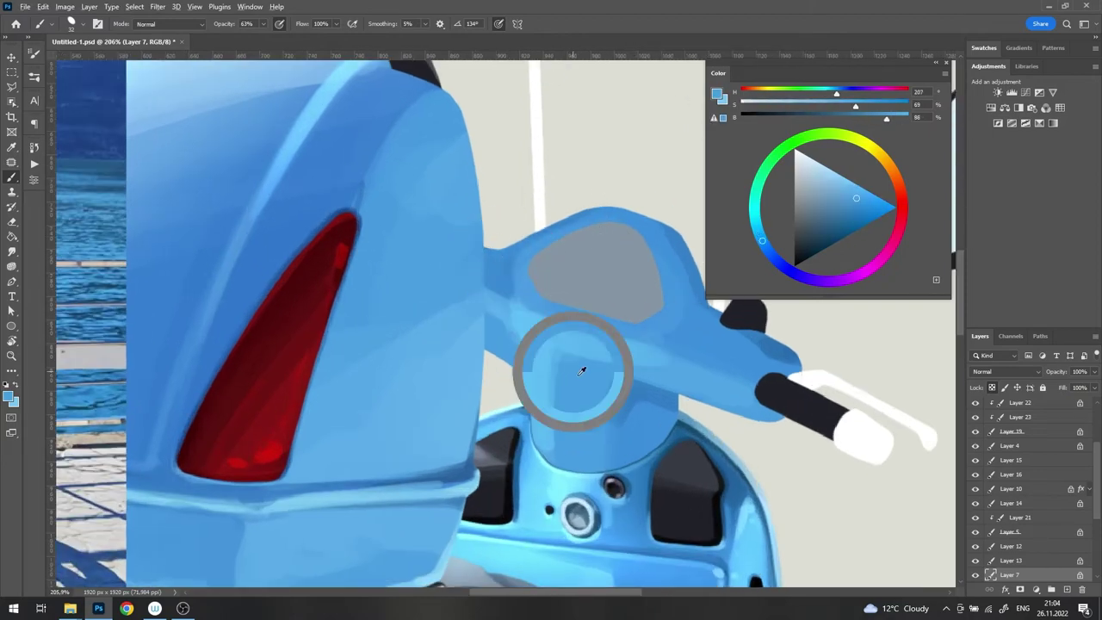
scroll(555, 343, down, 5)
scroll(556, 343, up, 5)
alt+click(556, 343)
drag(555, 343, 560, 448)
alt+click(554, 291)
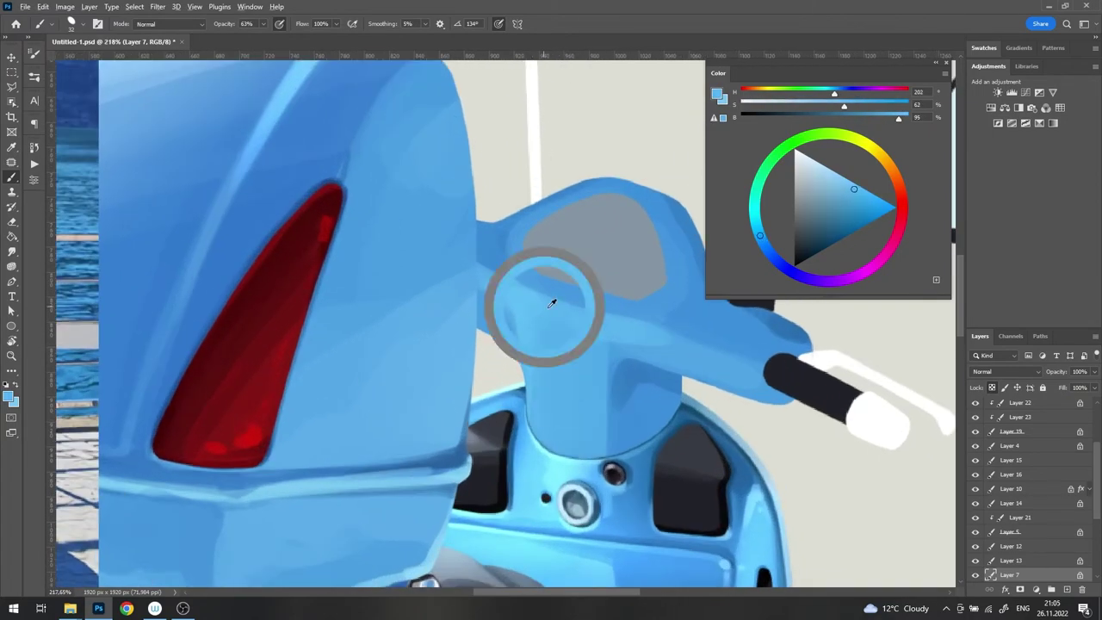
mouse_move(534, 284)
mouse_down()
mouse_move(559, 431)
mouse_move(638, 289)
mouse_move(616, 349)
mouse_up()
Step: Shade the stem top with darker blue, then rotate the canvas so the scooter stands upright
alt+click(559, 432)
scroll(560, 387, down, 5)
scroll(560, 387, up, 5)
alt+click(563, 395)
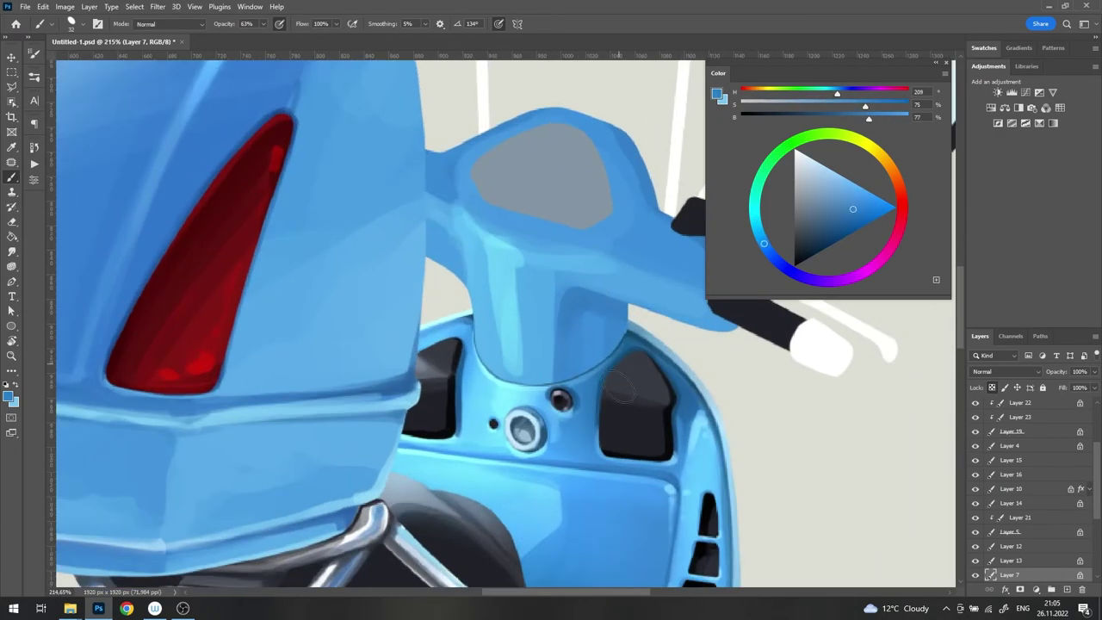
mouse_move(632, 243)
mouse_down()
mouse_move(574, 186)
mouse_move(600, 265)
mouse_up()
alt+click(404, 268)
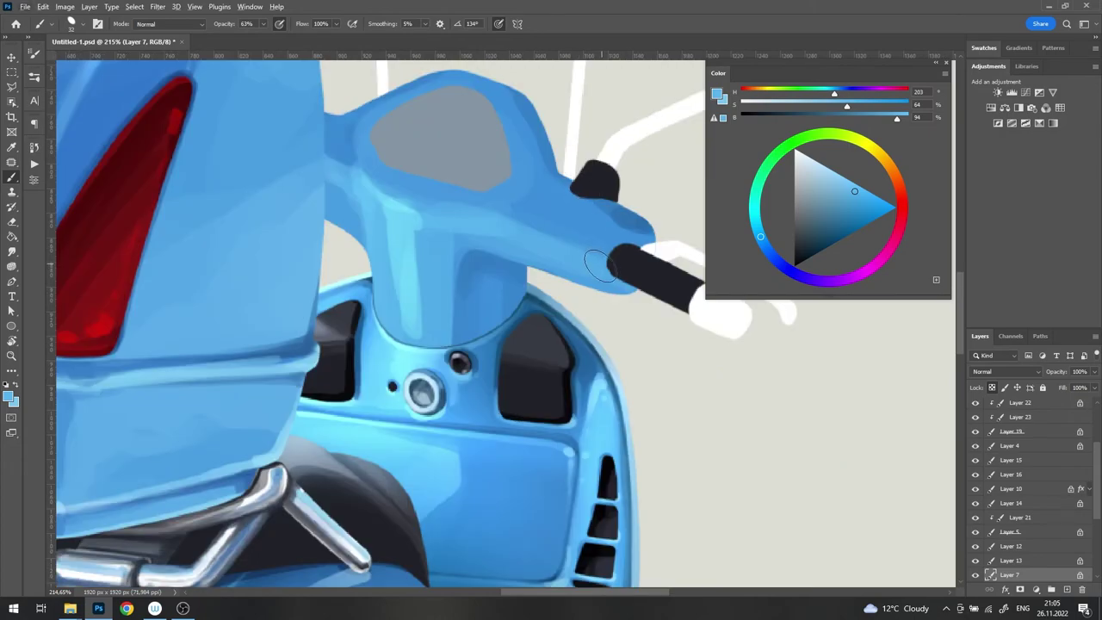
scroll(627, 267, down, 5)
scroll(306, 261, up, 4)
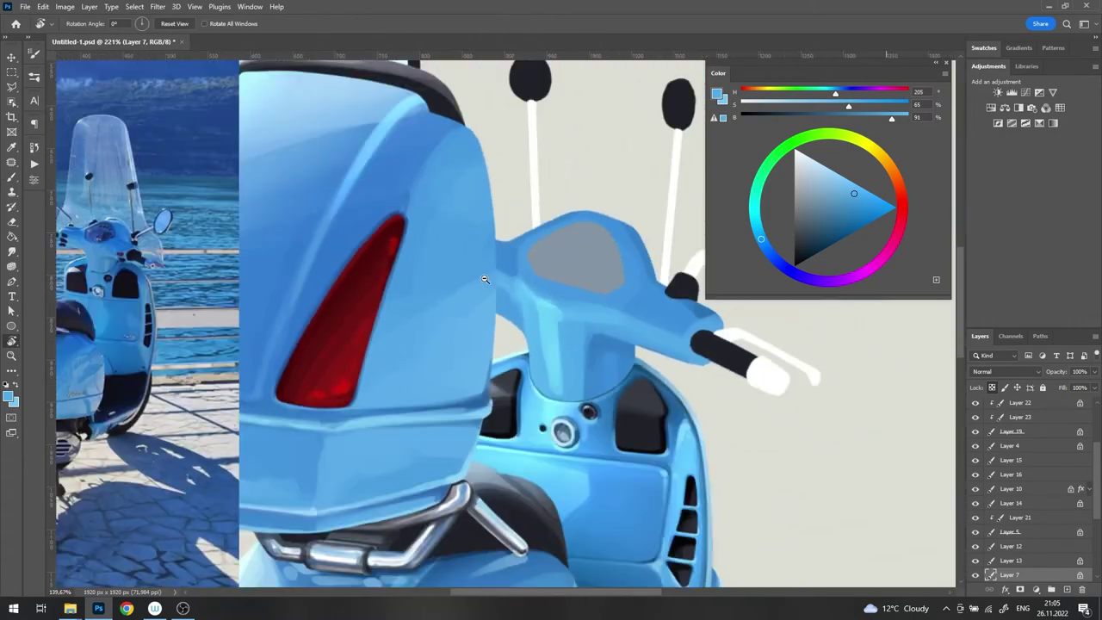
alt+click(306, 260)
key(r)
drag(667, 323, 636, 319)
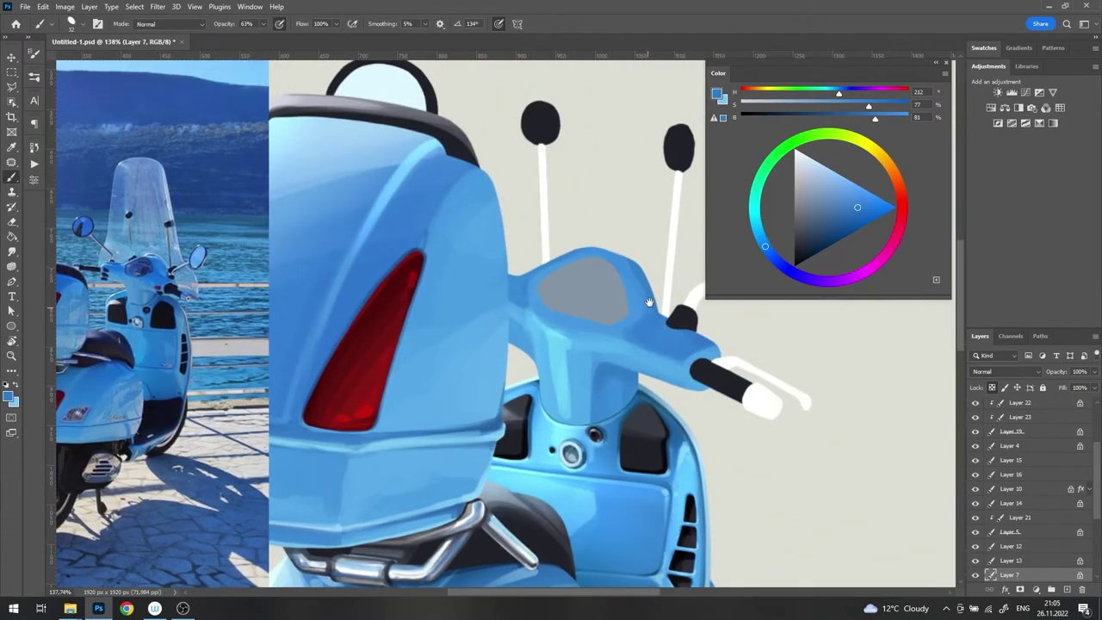
Step: Select a small brush and zoom in on the grey panel of the handlebar cowl
key(b)
right_click(648, 261)
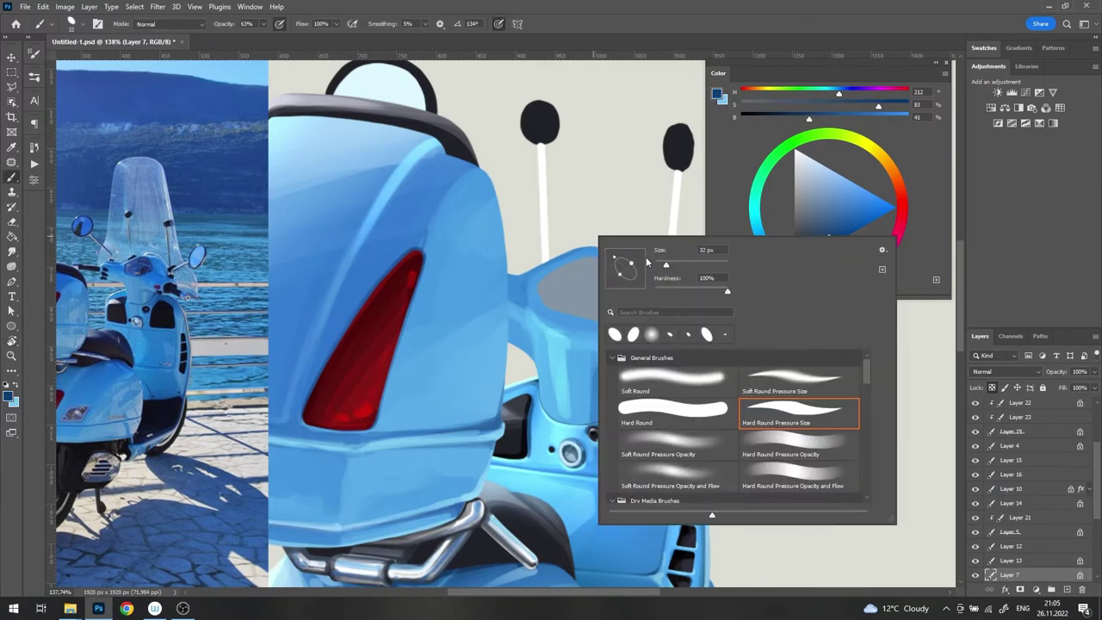
click(605, 118)
scroll(565, 263, up, 5)
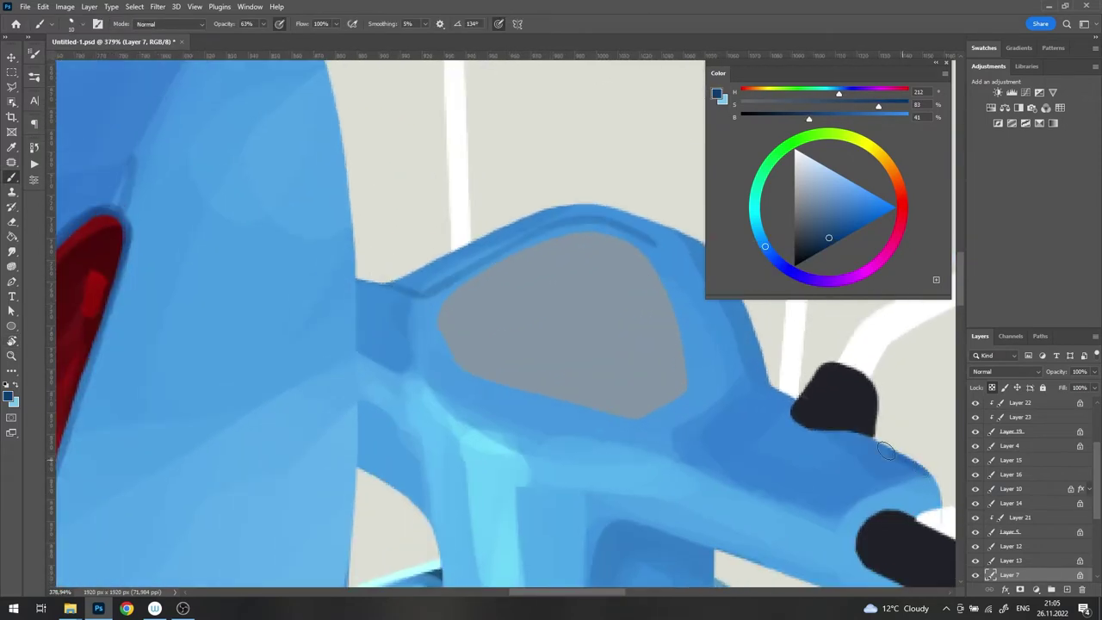
scroll(529, 232, right, 3)
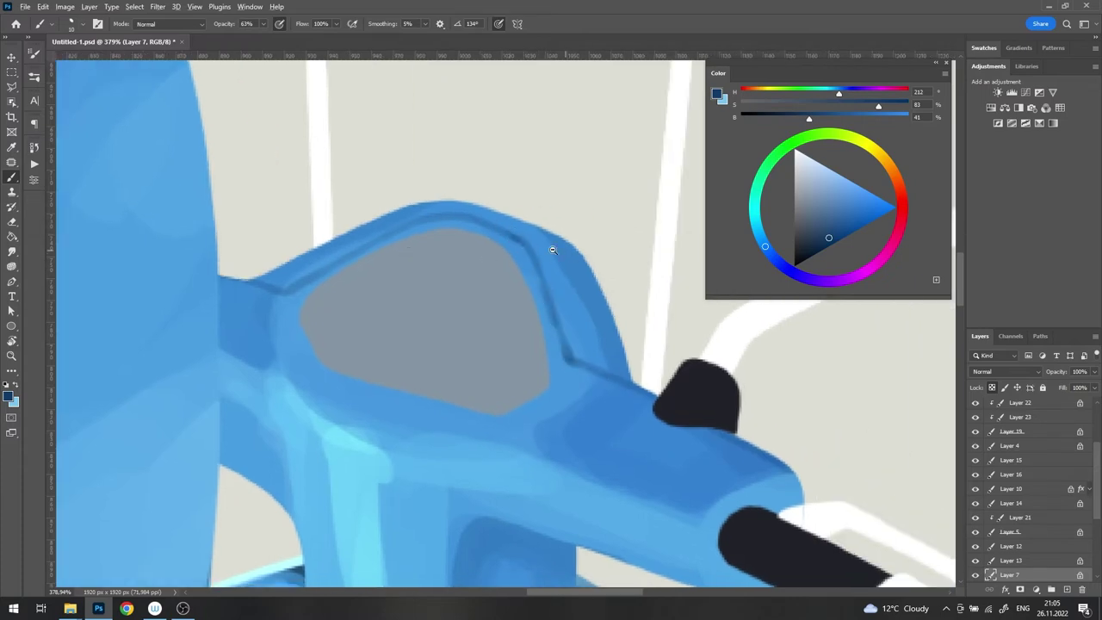
scroll(553, 249, down, 3)
scroll(652, 215, up, 3)
scroll(517, 259, up, 2)
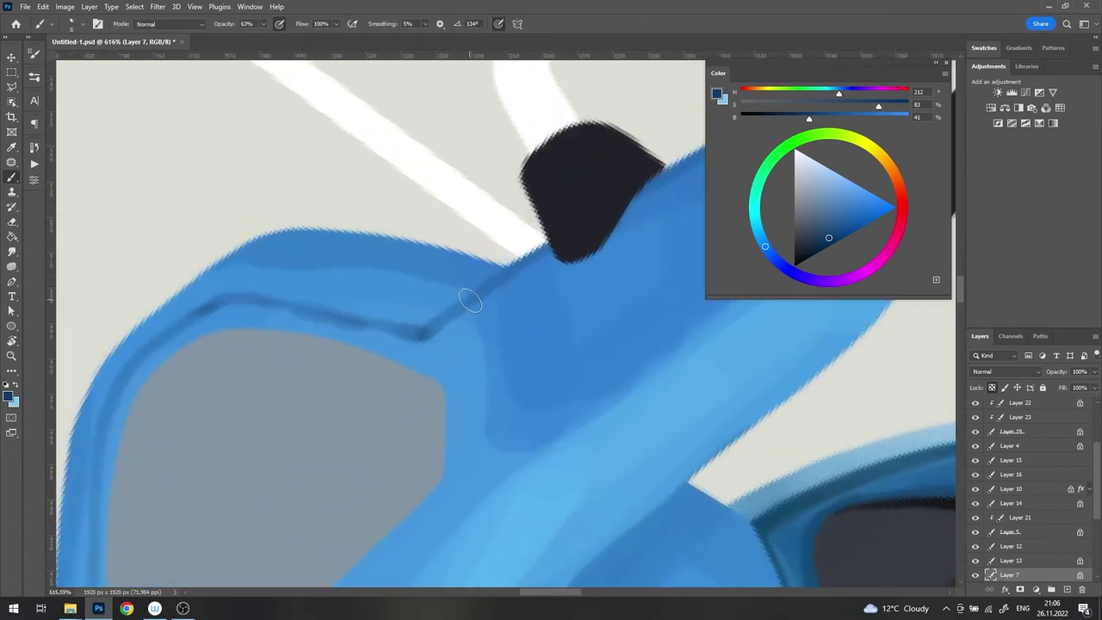
Step: Paint a dark blue rim line along the cowl panel's edge and top
drag(387, 325, 550, 250)
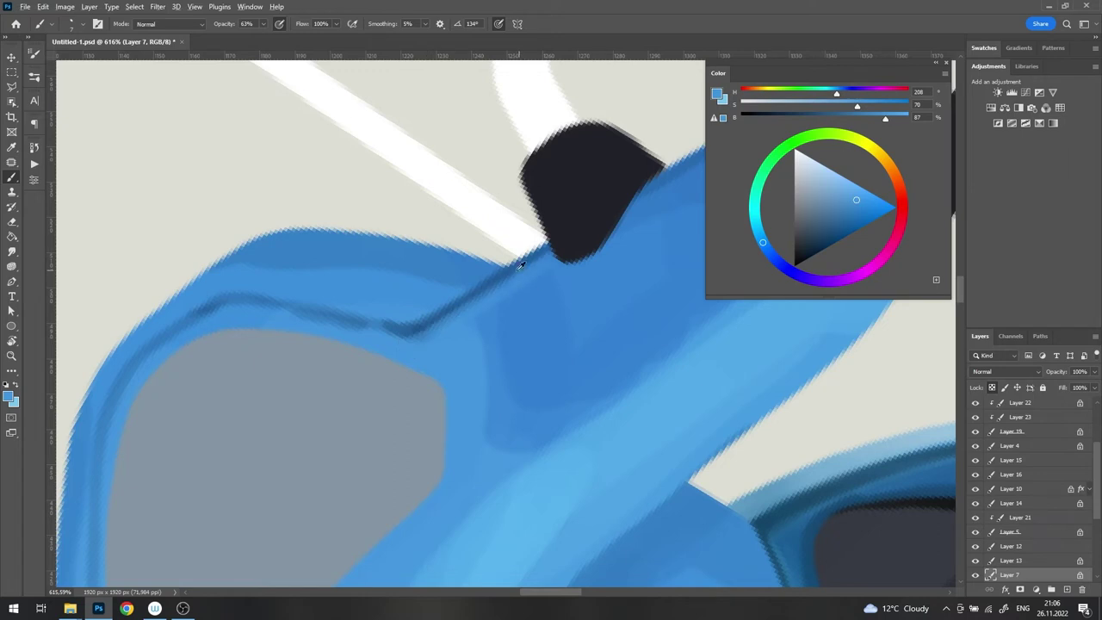
alt+click(521, 266)
drag(521, 266, 339, 328)
mouse_move(538, 210)
mouse_down()
mouse_move(492, 246)
mouse_move(387, 281)
mouse_up()
alt+click(676, 363)
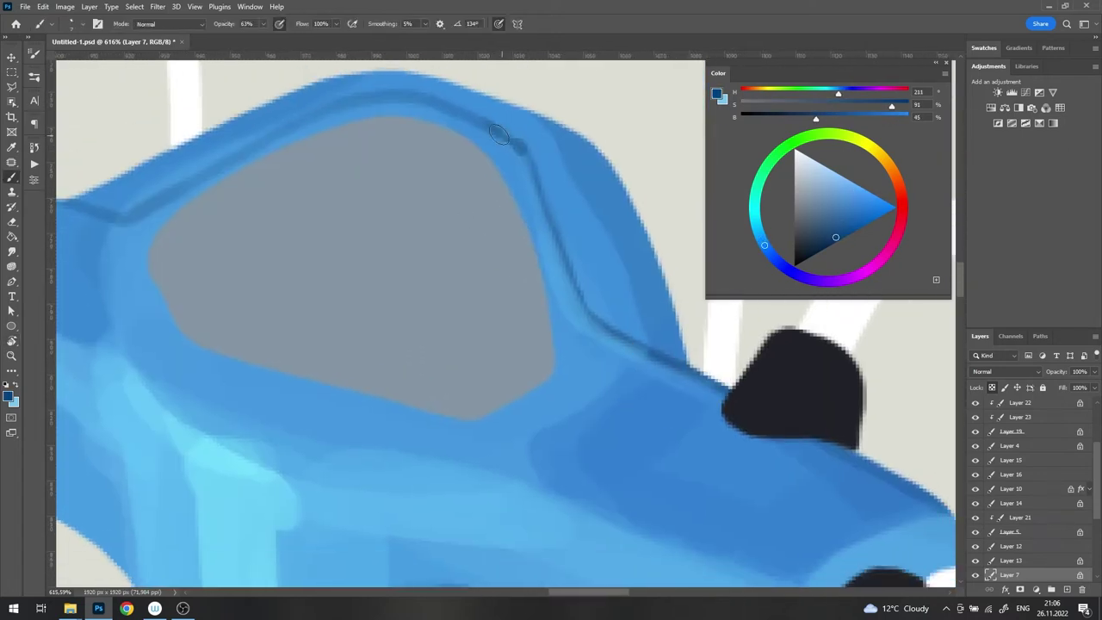
scroll(209, 199, left, 3)
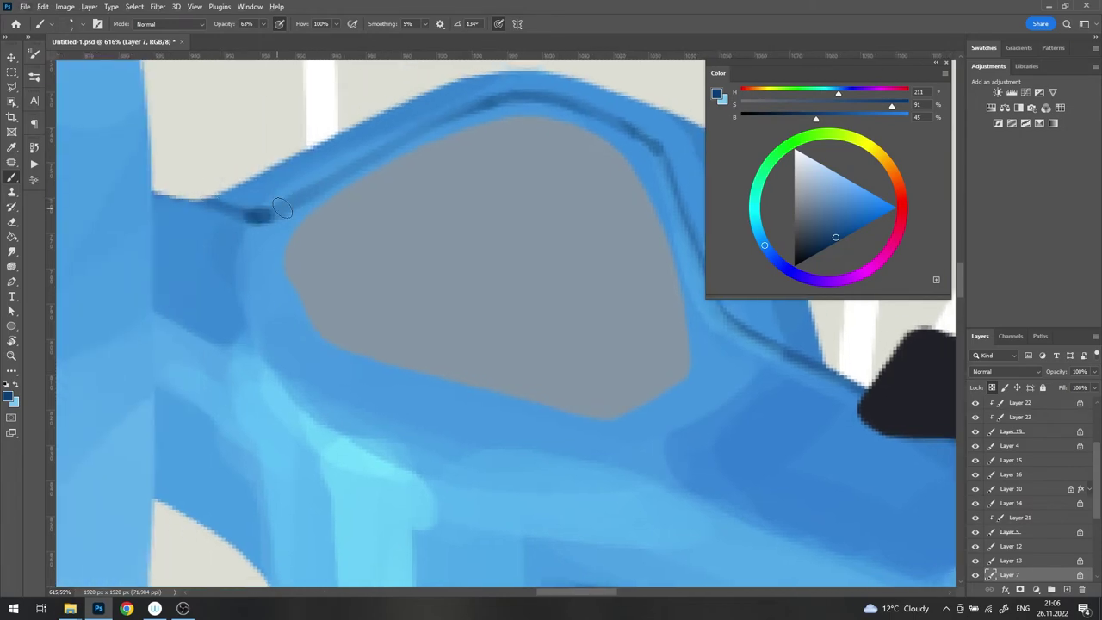
drag(282, 209, 495, 99)
Step: Brighten the top-edge band, then darken the panel's upper-left rim with deeper blue
alt+click(273, 245)
drag(267, 215, 494, 118)
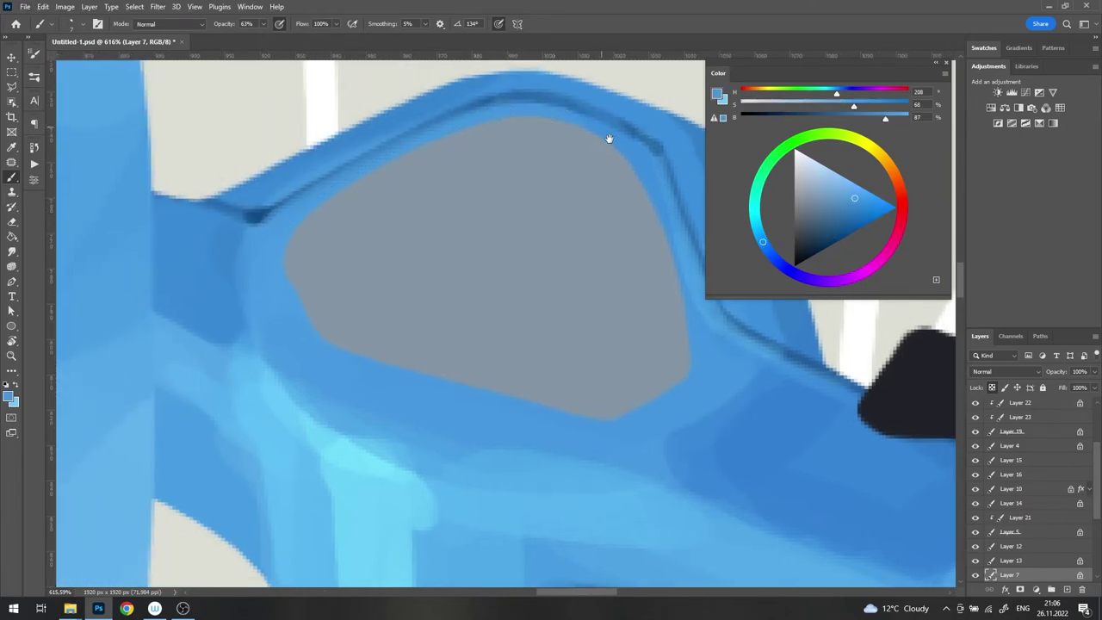
drag(609, 139, 456, 256)
alt+click(249, 288)
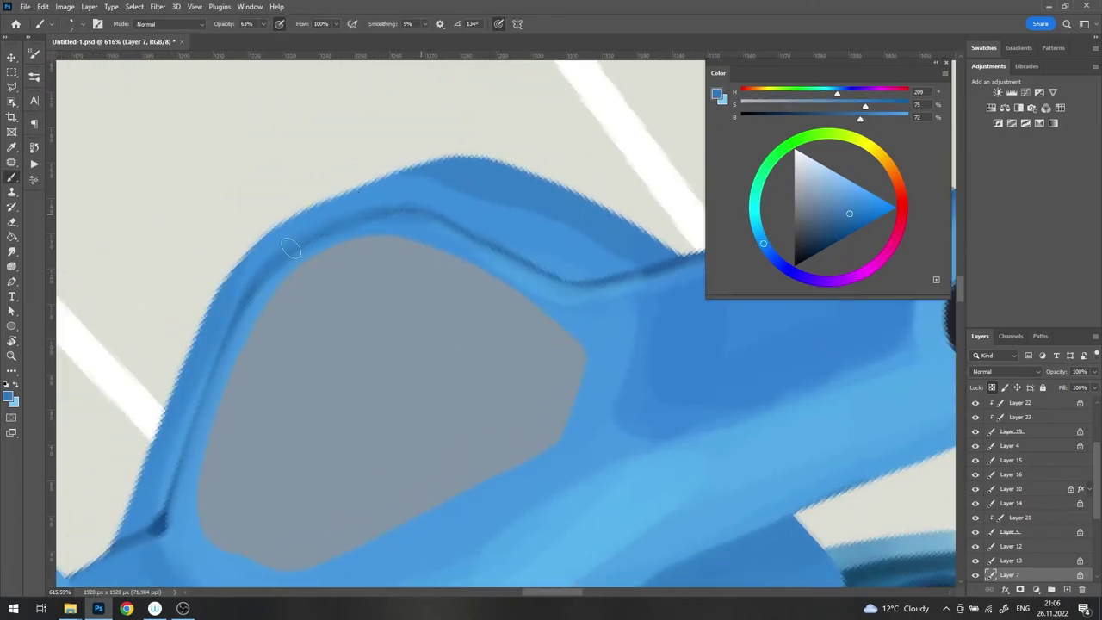
drag(291, 248, 327, 470)
alt+click(196, 215)
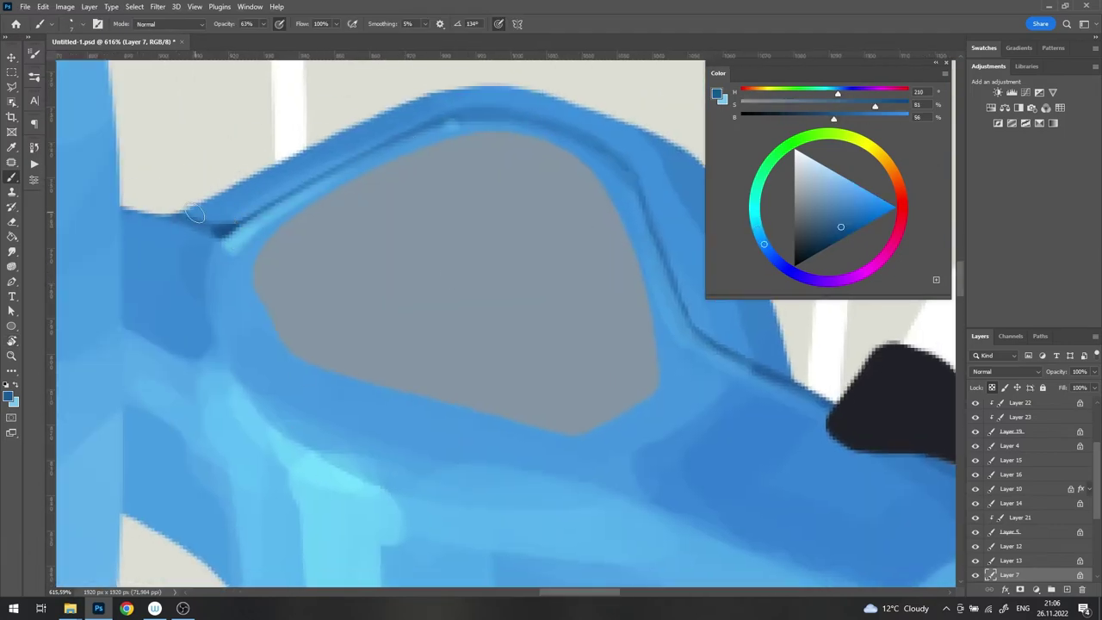
drag(196, 215, 404, 125)
Step: Brighten the cowl's top edge again with a lighter sampled blue
alt+click(299, 196)
drag(172, 233, 515, 91)
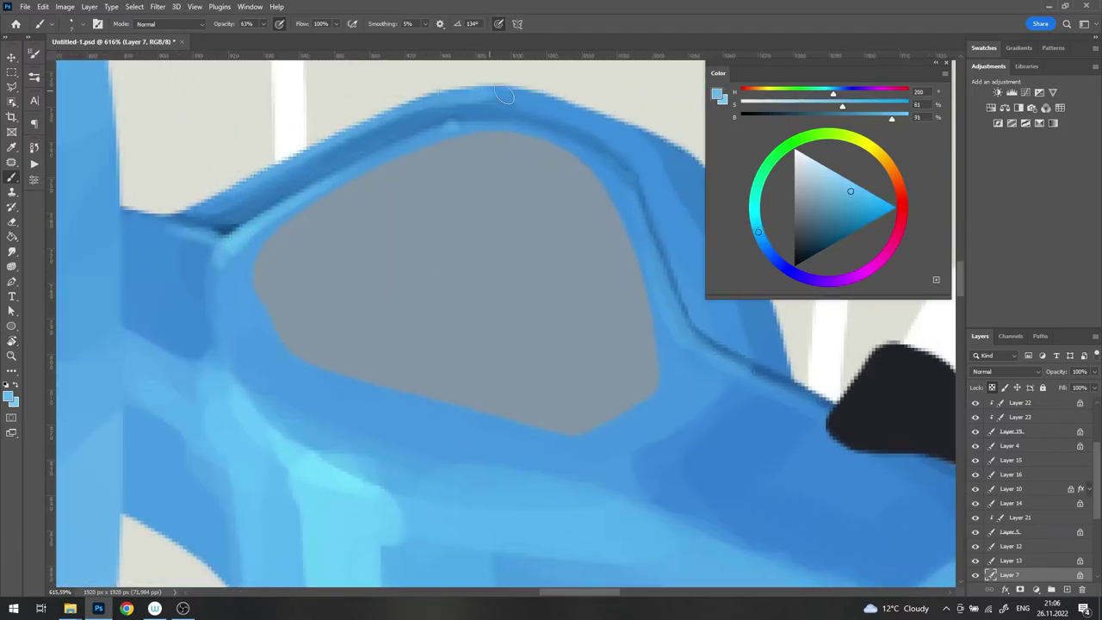
scroll(508, 313, down, 3)
key(Escape)
scroll(507, 313, down, 2)
Step: Zoom in on the handlebar and sample several mid and dark blues from the cowl
scroll(484, 253, up, 2)
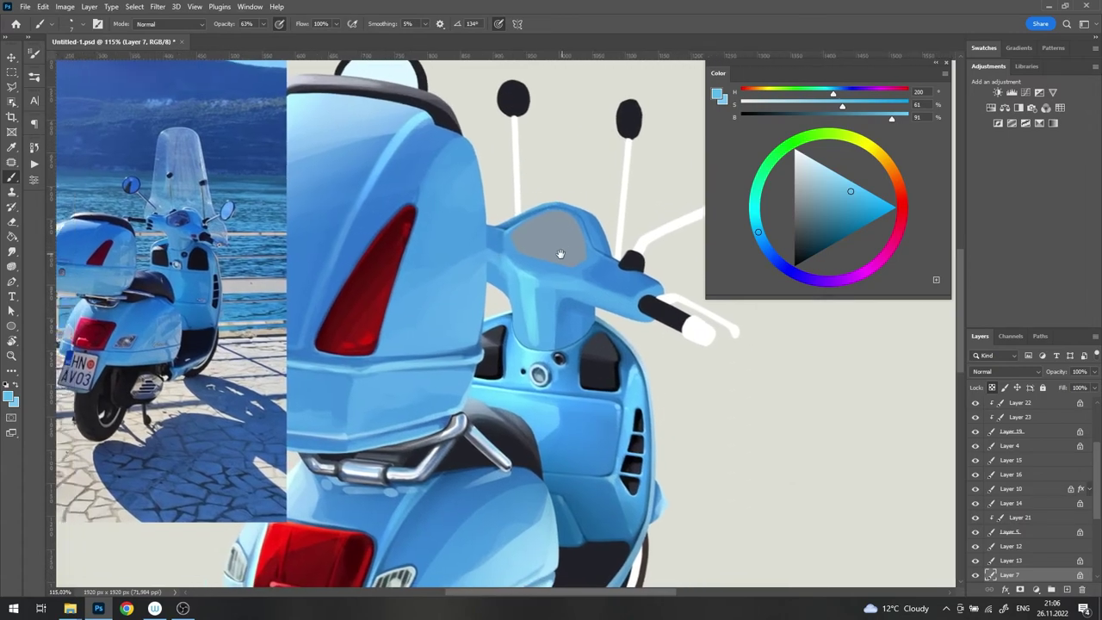
scroll(485, 252, up, 2)
scroll(485, 253, up, 1)
alt+click(485, 252)
scroll(451, 275, up, 1)
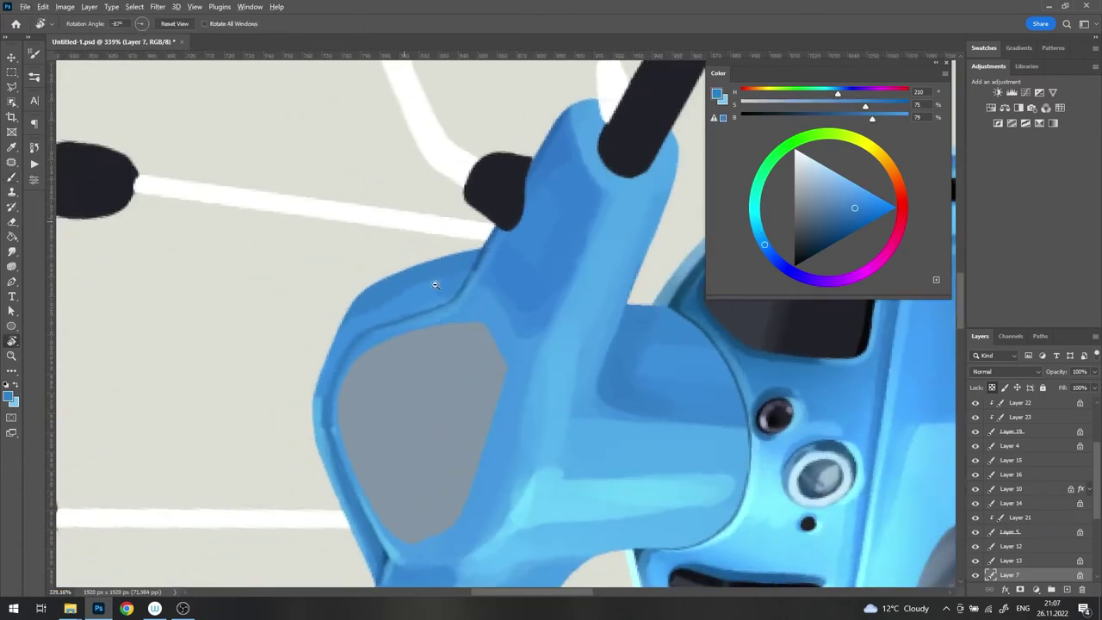
scroll(446, 282, up, 1)
scroll(442, 288, up, 1)
right_click(441, 290)
alt+click(330, 291)
alt+click(278, 288)
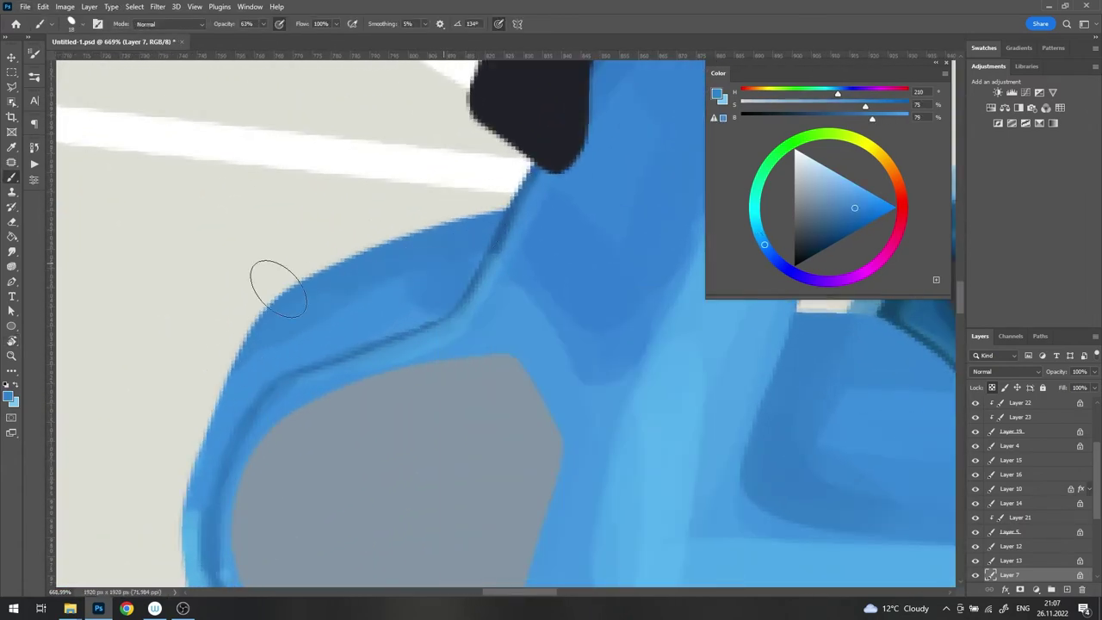
alt+click(624, 396)
Step: Sample blues from the handlebar and stem, including a bright highlight blue
scroll(381, 307, down, 3)
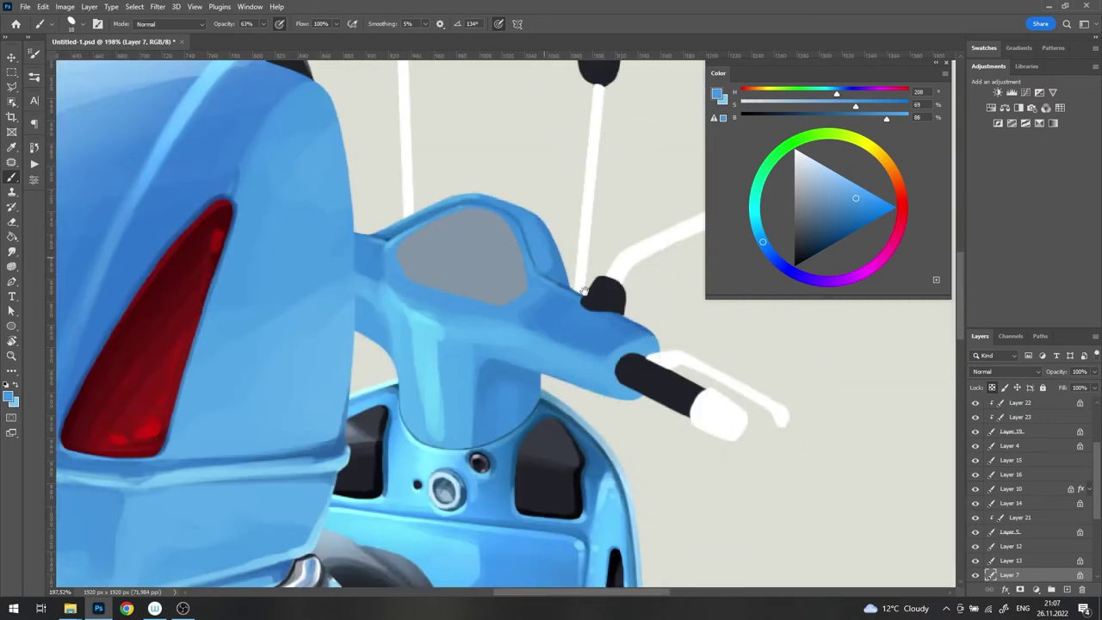
scroll(533, 331, up, 2)
alt+click(533, 331)
scroll(593, 281, down, 2)
scroll(507, 191, up, 2)
alt+click(508, 191)
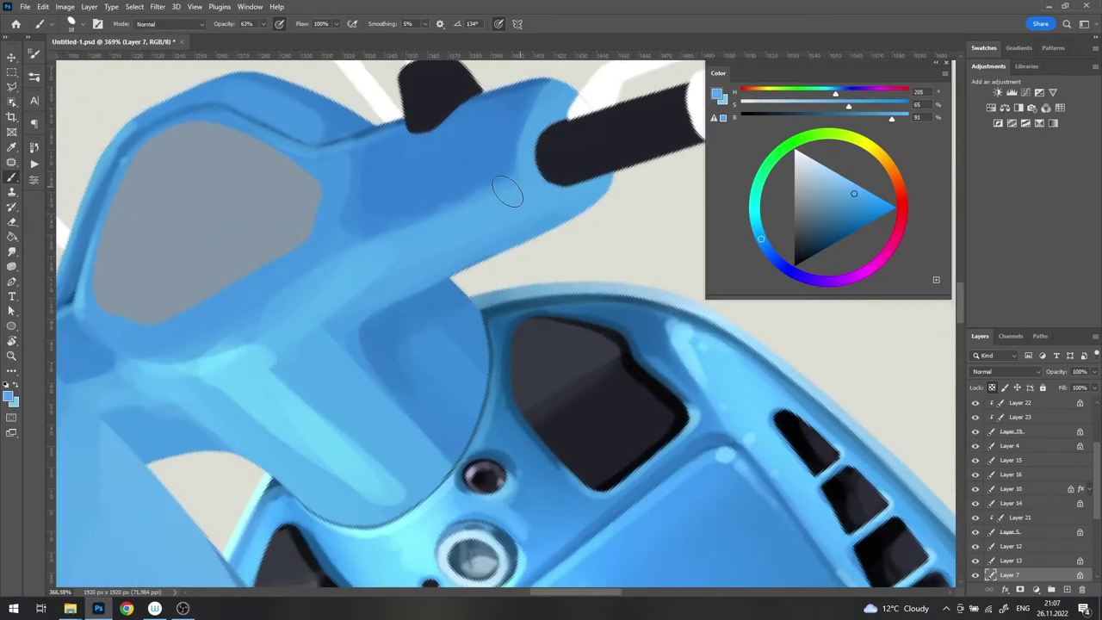
scroll(341, 218, down, 2)
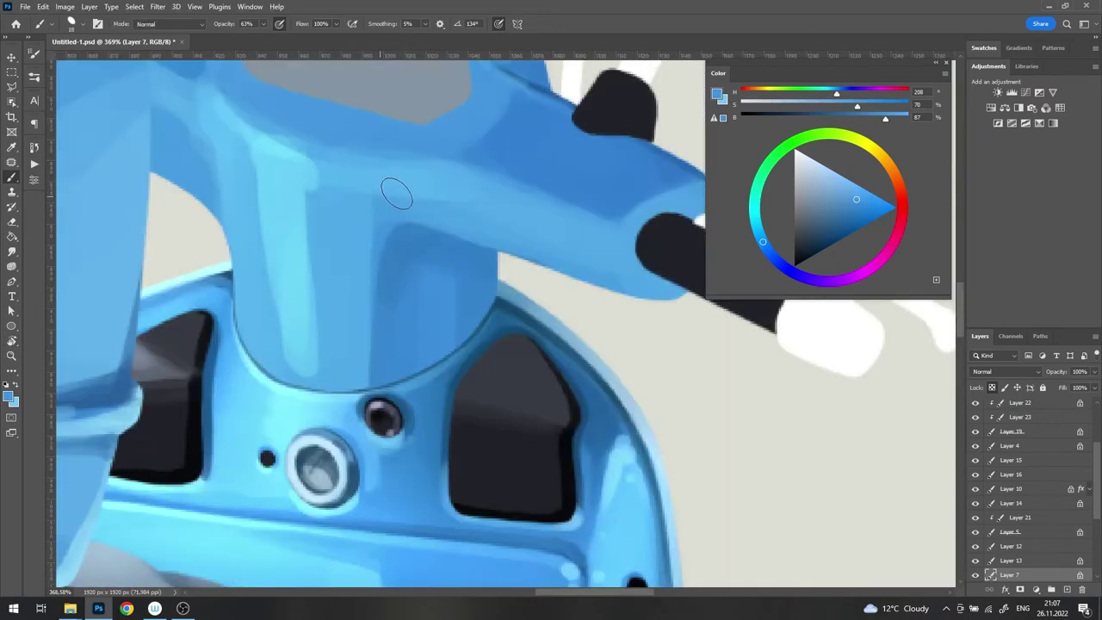
scroll(287, 228, up, 2)
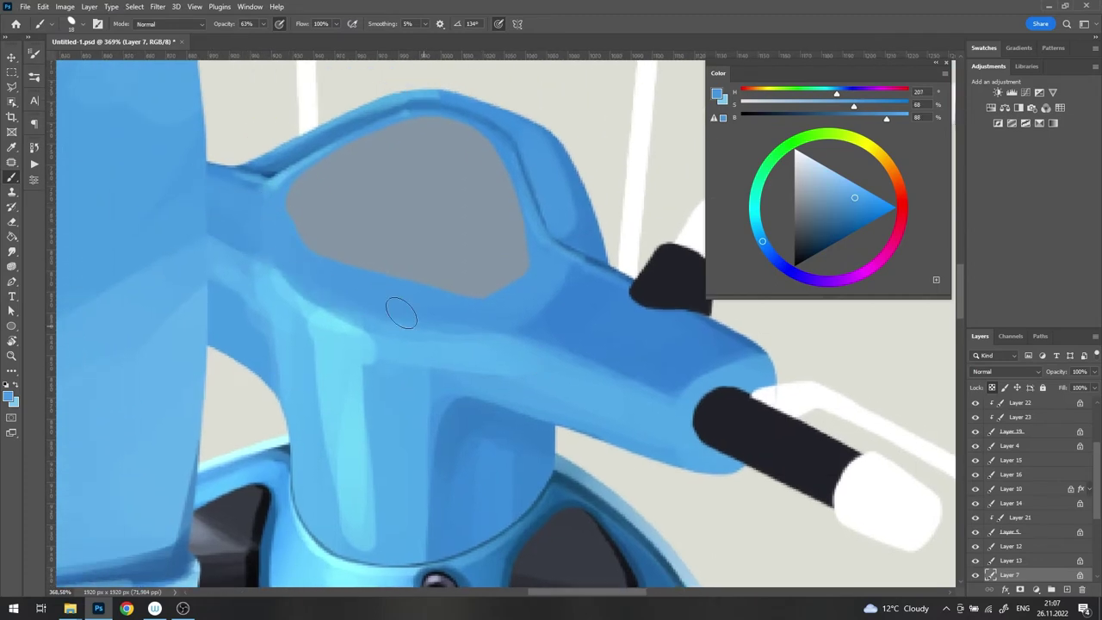
scroll(401, 313, down, 2)
scroll(279, 398, up, 2)
alt+click(278, 398)
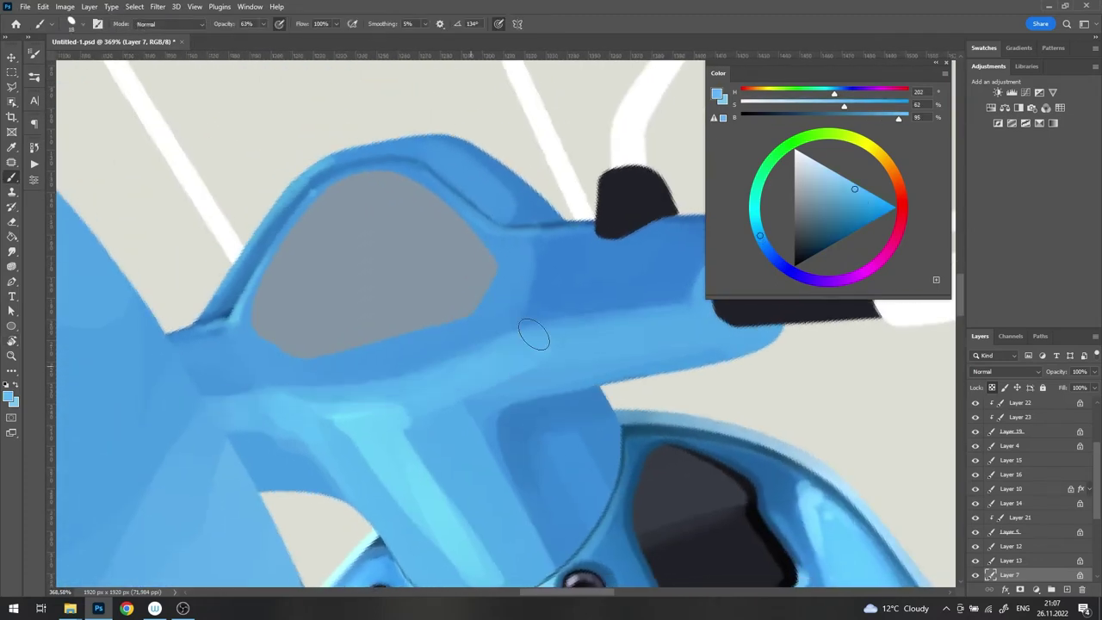
alt+click(318, 376)
Step: Pick mid and darker blue shading tones from the cowl
scroll(345, 361, down, 2)
scroll(364, 315, up, 2)
alt+click(383, 358)
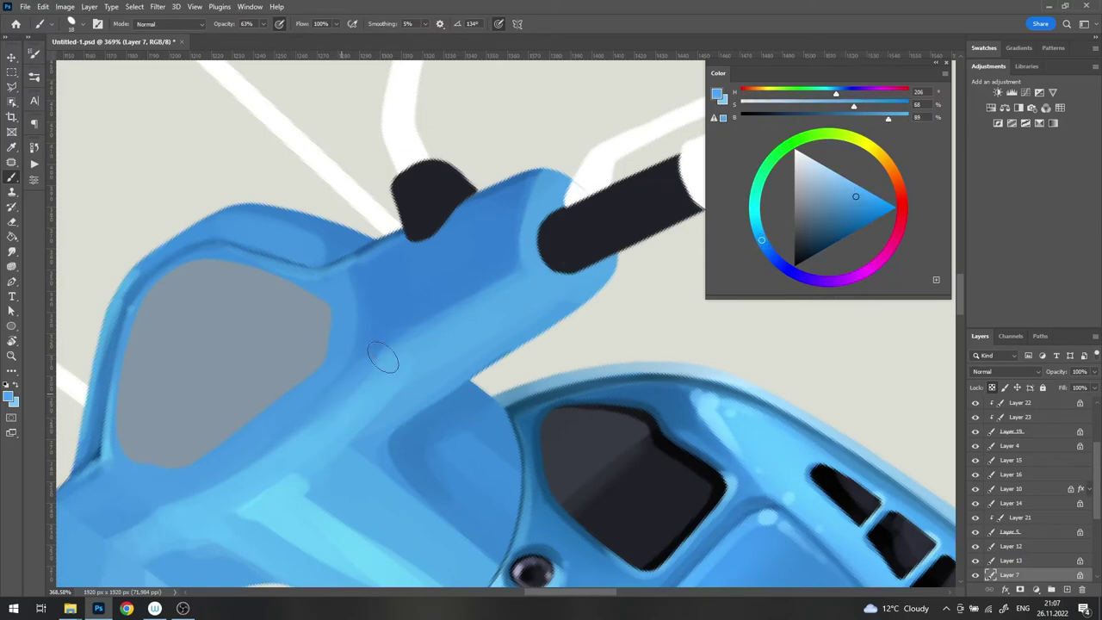
alt+click(407, 323)
alt+click(414, 363)
scroll(414, 362, down, 2)
scroll(603, 261, up, 2)
Step: Choose blues near the grip, ranging from dark shading to a pale highlight
alt+click(603, 261)
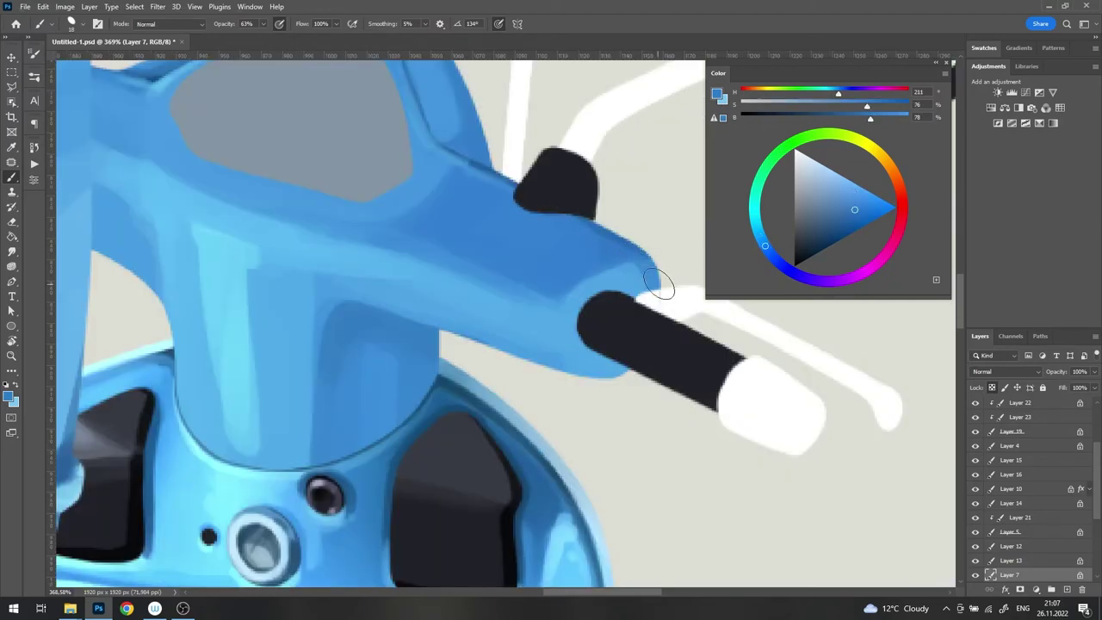
alt+click(598, 306)
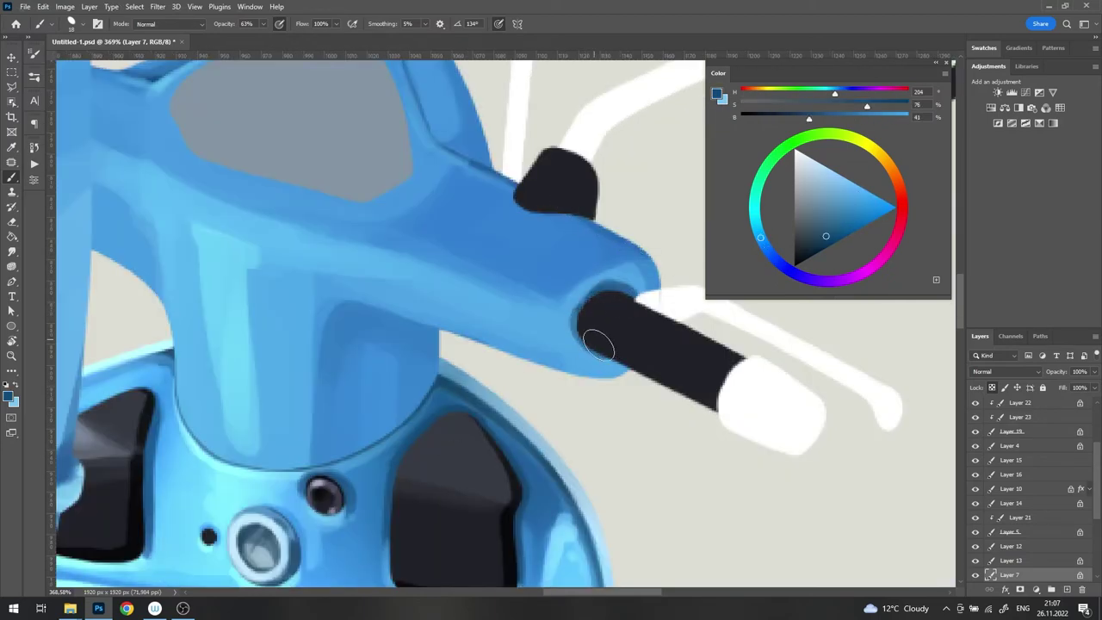
alt+click(612, 371)
alt+click(589, 317)
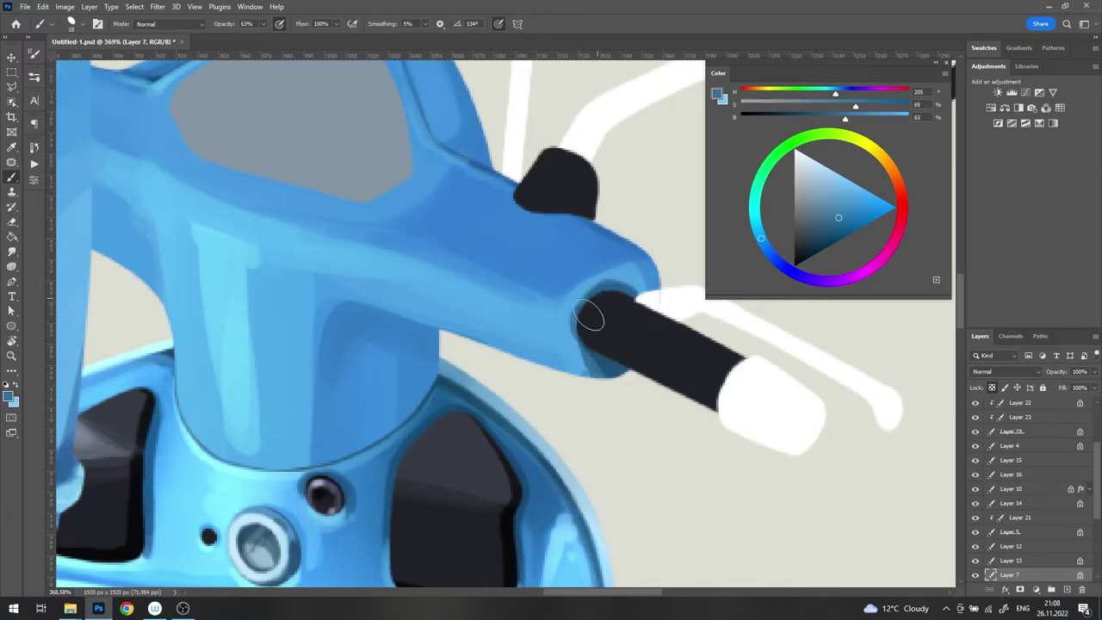
alt+click(218, 494)
alt+click(603, 284)
alt+click(227, 258)
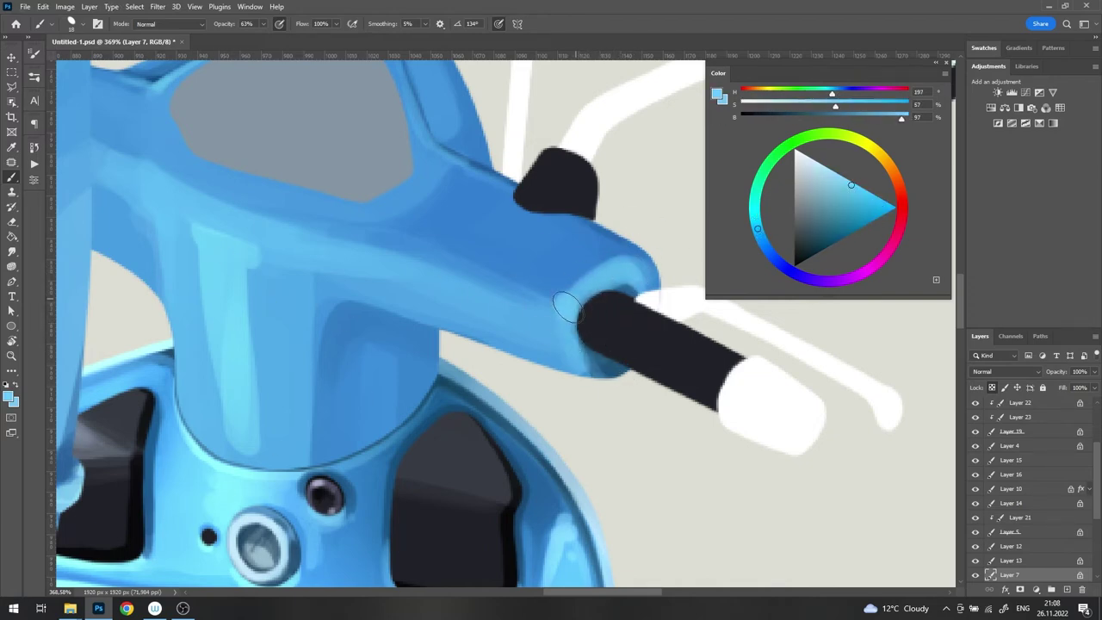
Step: Zoom to the grip, sample its dark colour and shade the opening's inner rim
key(ctrl+0)
scroll(472, 337, up, 5)
scroll(472, 338, up, 4)
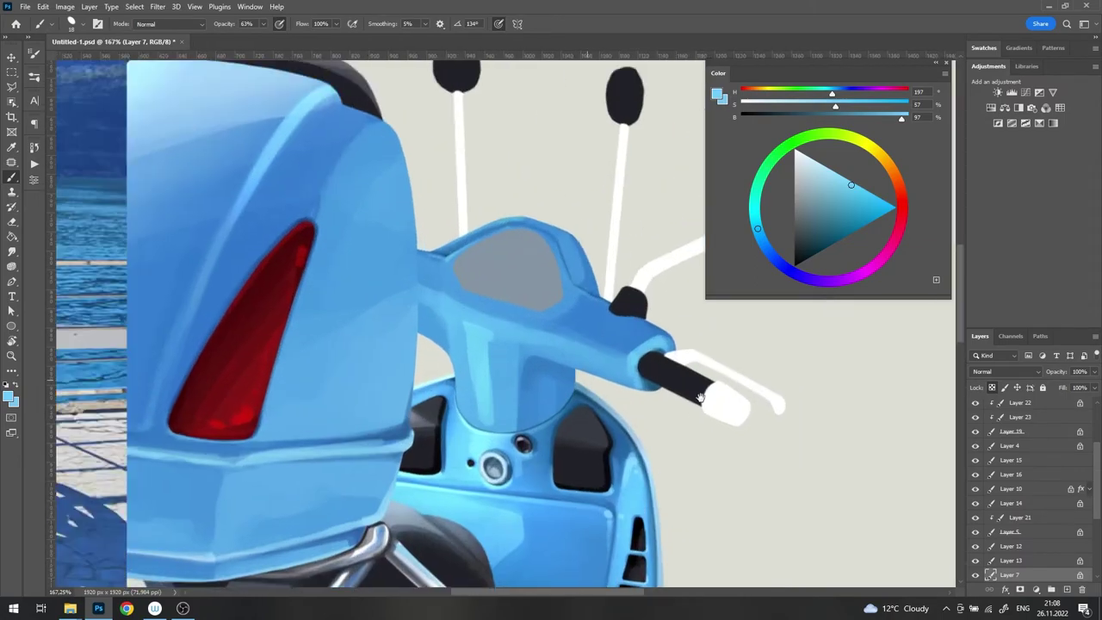
scroll(472, 338, up, 3)
scroll(472, 337, up, 5)
alt+click(517, 285)
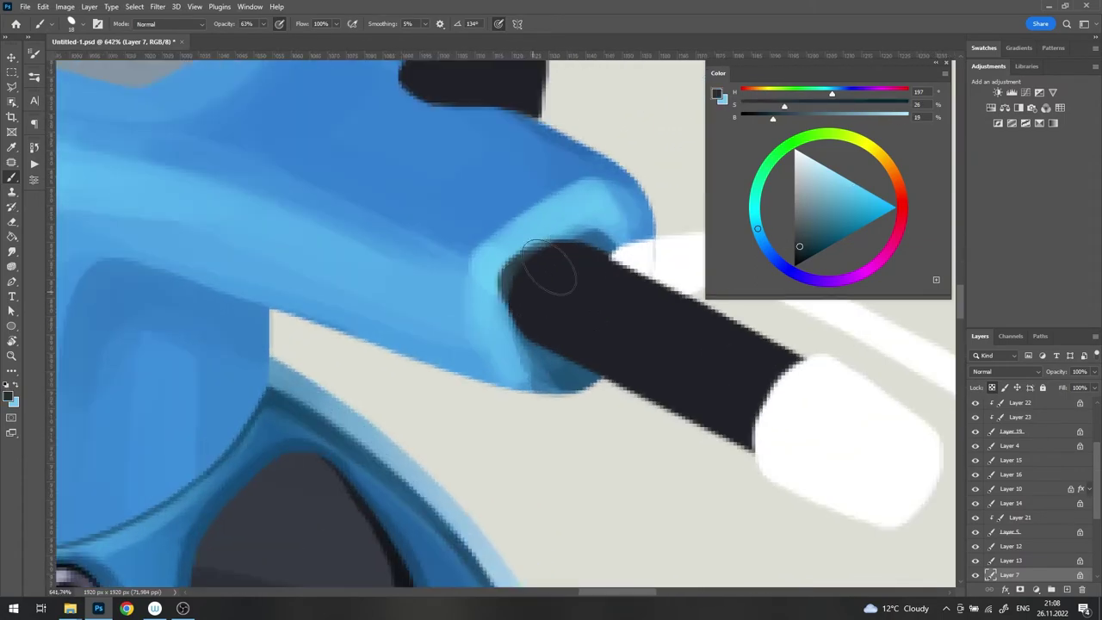
mouse_move(543, 338)
mouse_down()
mouse_move(586, 231)
mouse_move(529, 351)
mouse_up()
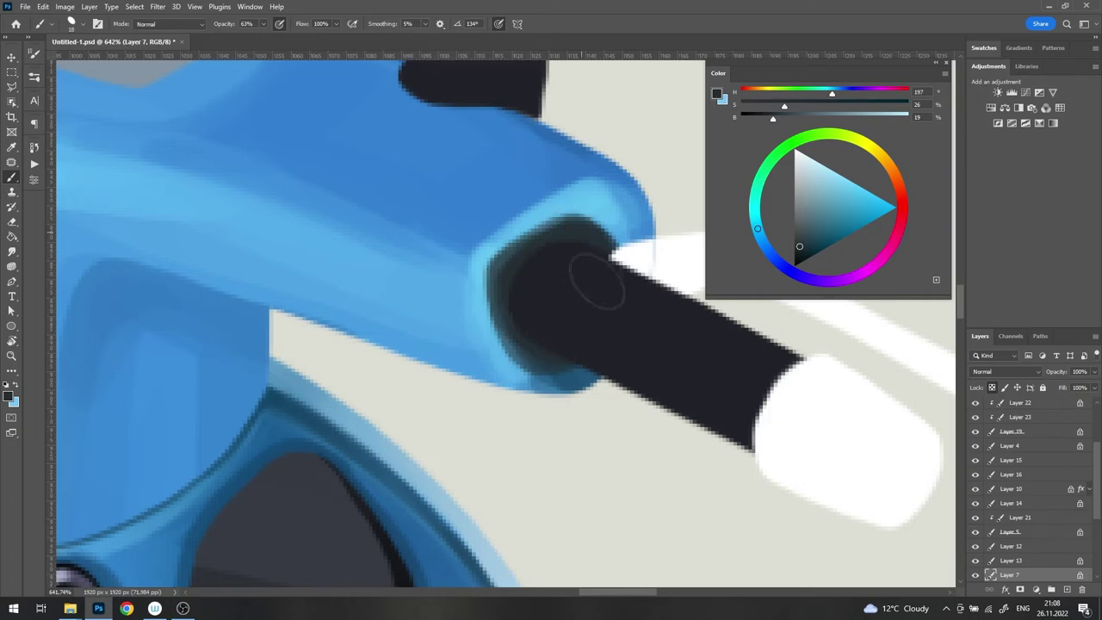
scroll(596, 280, up, 1)
key(e)
right_click(482, 295)
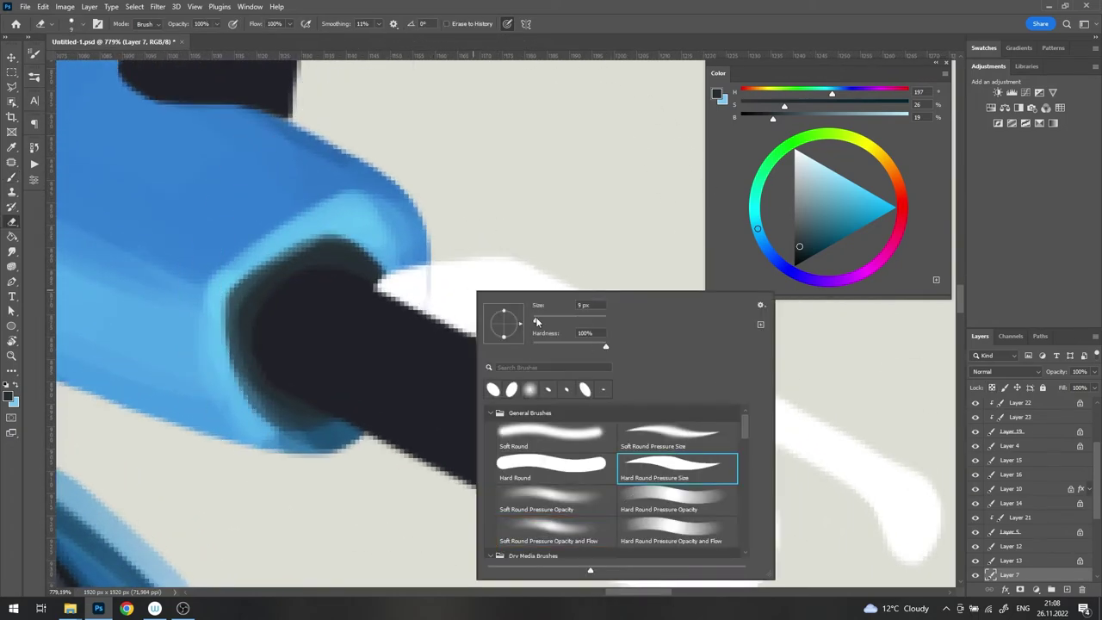
key(Escape)
key(b)
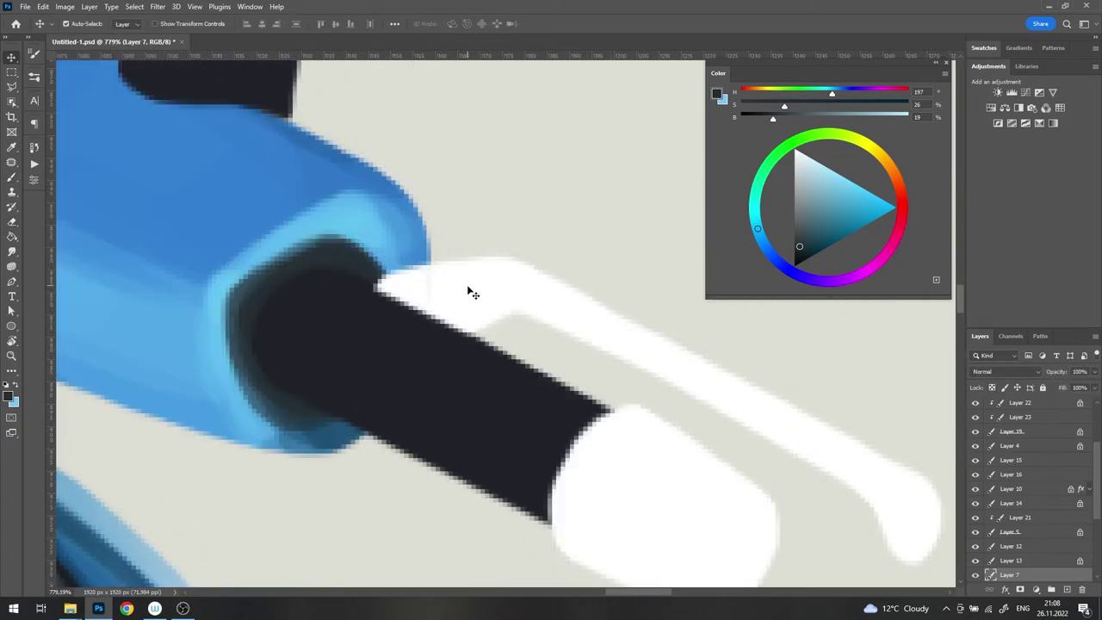
ctrl+click(467, 291)
key(x)
right_click(486, 291)
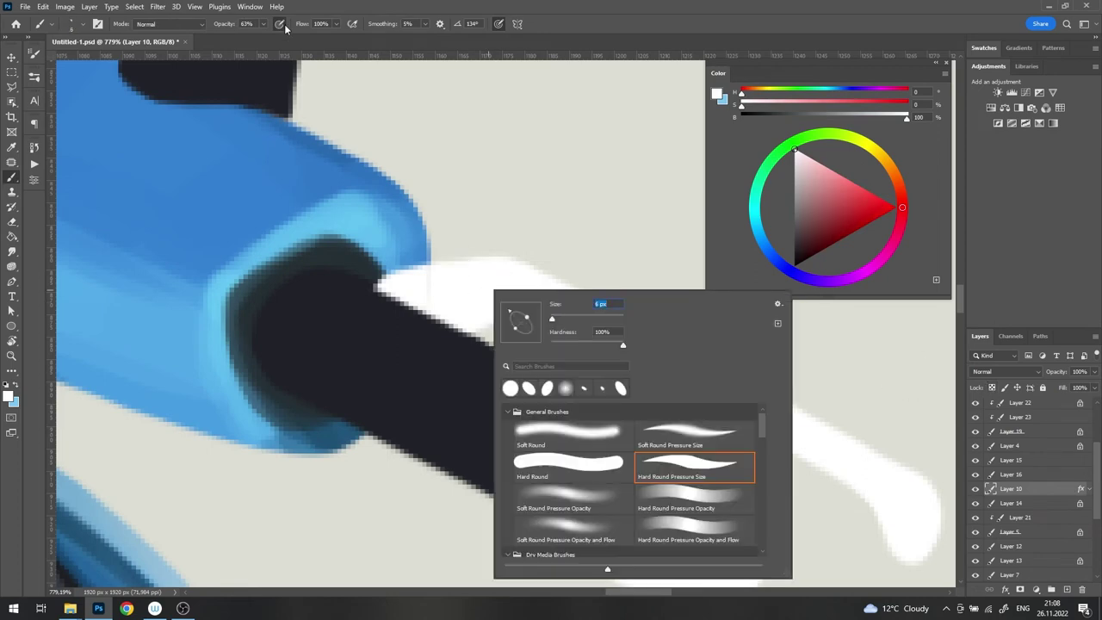
key(Escape)
key(0)
scroll(435, 293, up, 3)
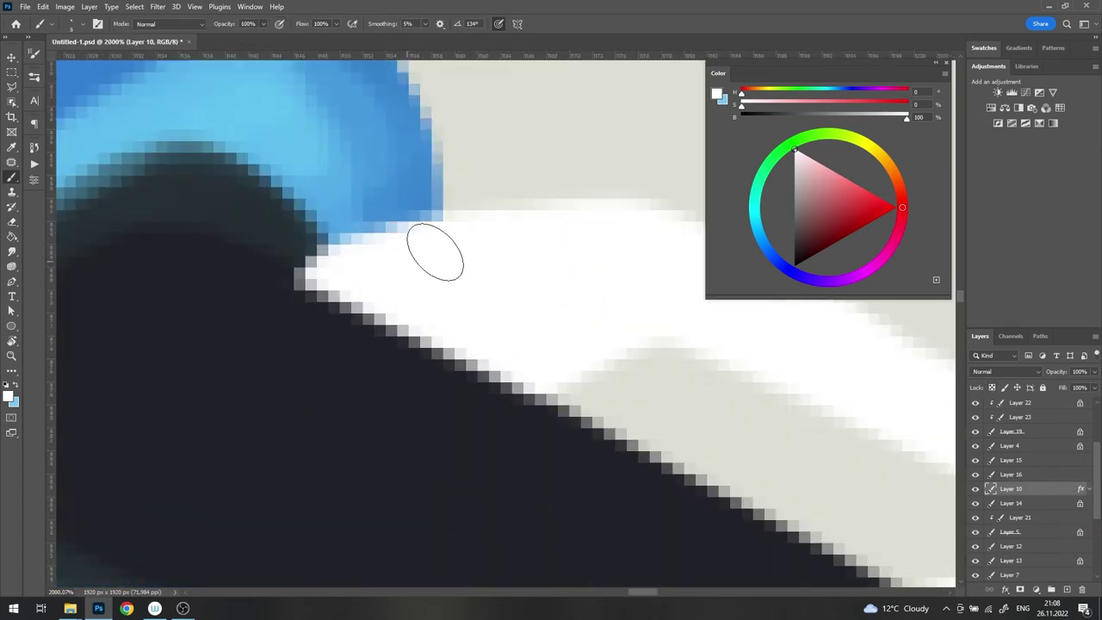
scroll(435, 251, down, 5)
scroll(569, 308, down, 2)
scroll(586, 310, down, 2)
scroll(633, 323, down, 1)
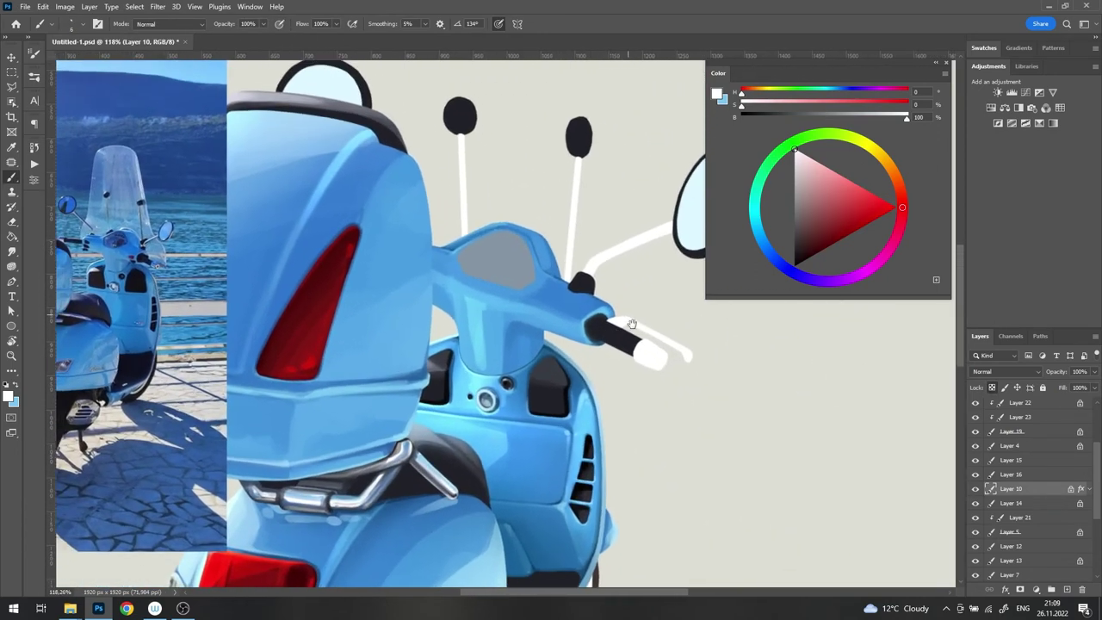
scroll(632, 324, up, 5)
drag(537, 335, 505, 319)
scroll(505, 320, up, 3)
Step: Set brush opacity to 72% and sample a light blue from the headset
alt+click(433, 345)
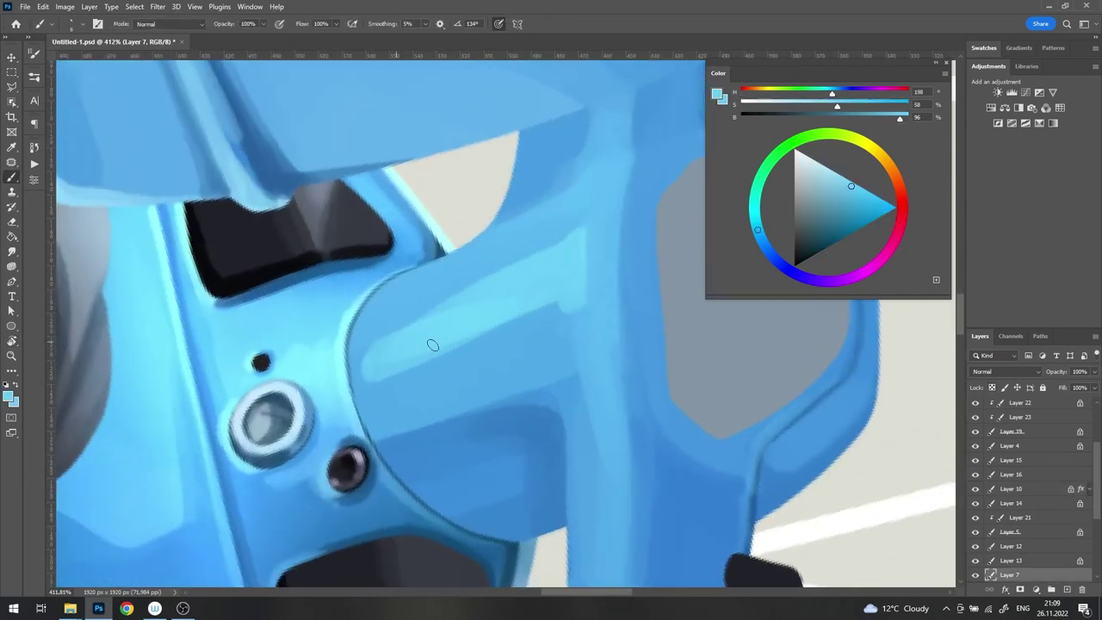
key(2)
key(6)
alt+click(381, 373)
right_click(516, 344)
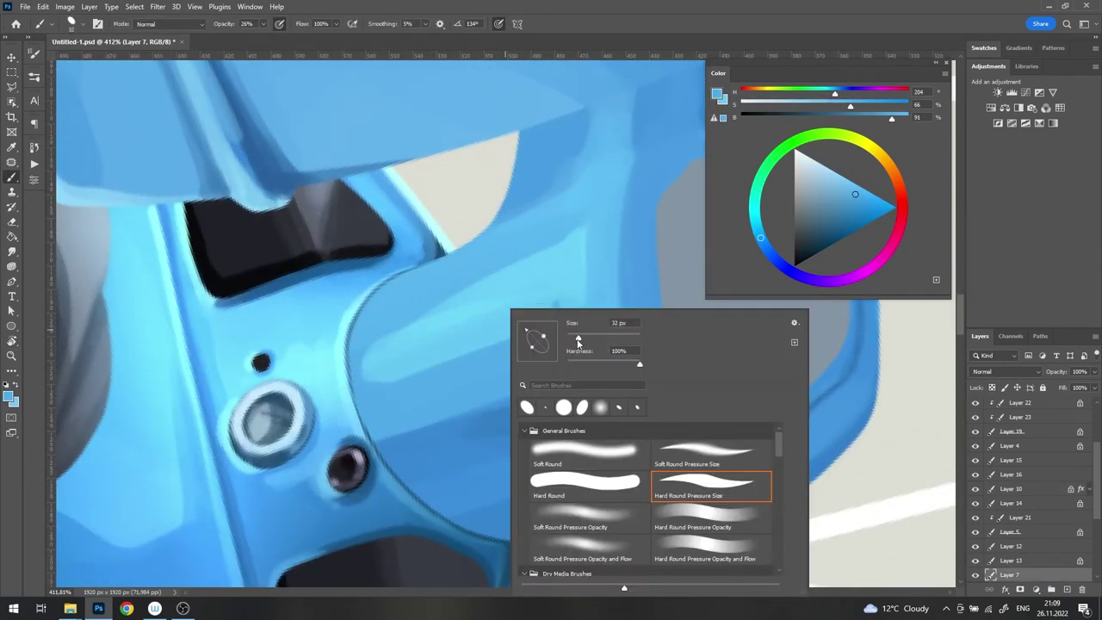
key(7)
key(2)
alt+click(552, 259)
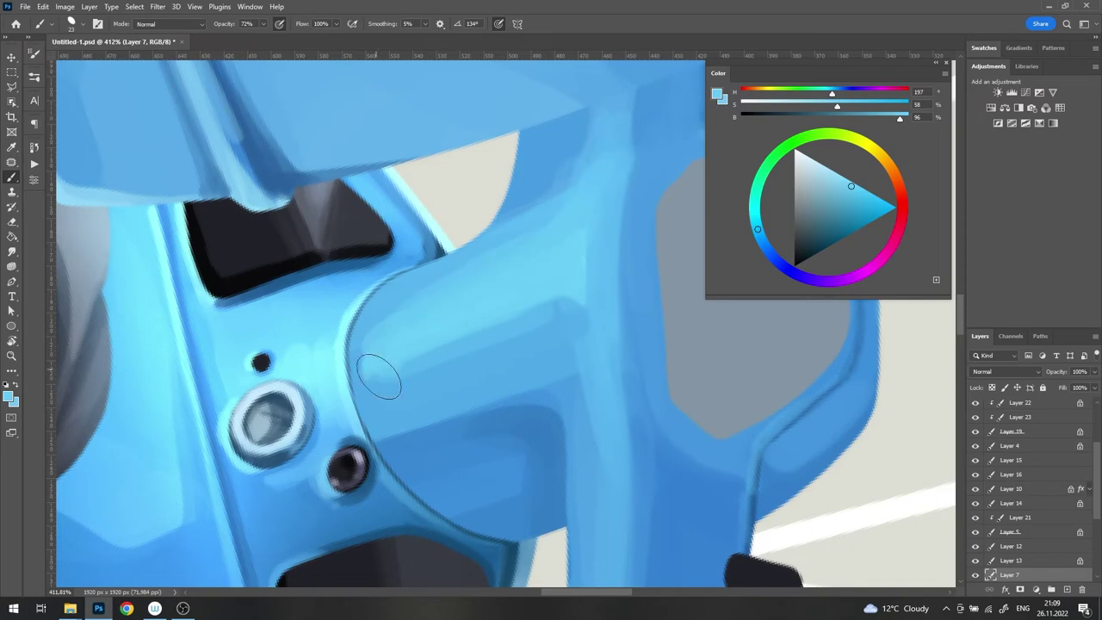
Step: Rotate the view and paint a dark blue shadow along the column's lower edge
drag(379, 376, 411, 236)
scroll(389, 440, up, 3)
alt+click(389, 440)
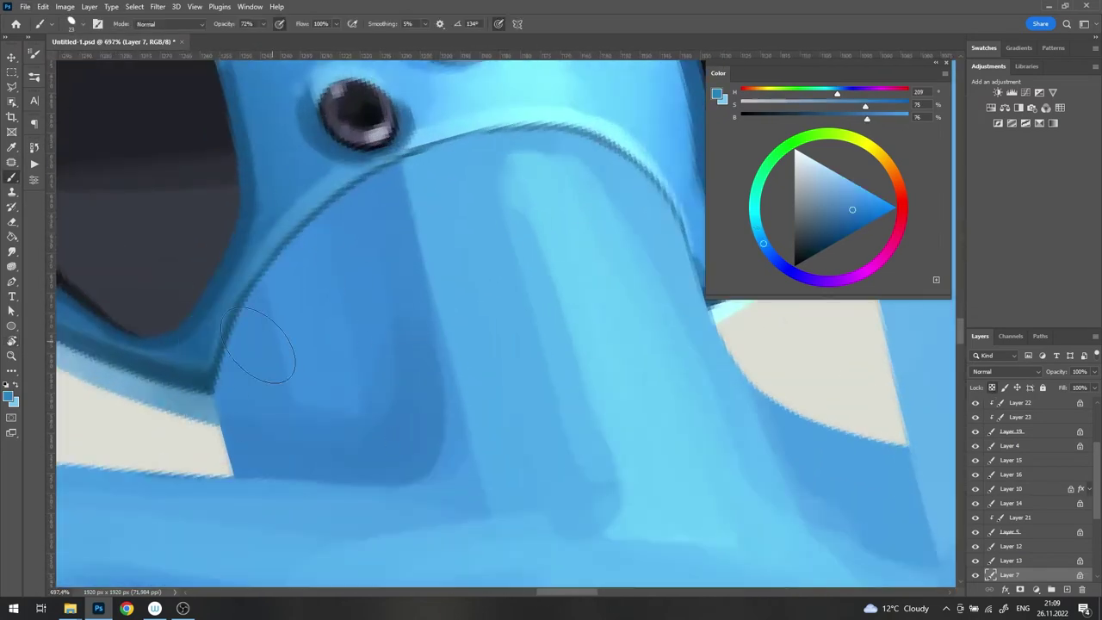
drag(259, 344, 382, 307)
right_click(382, 308)
key(Escape)
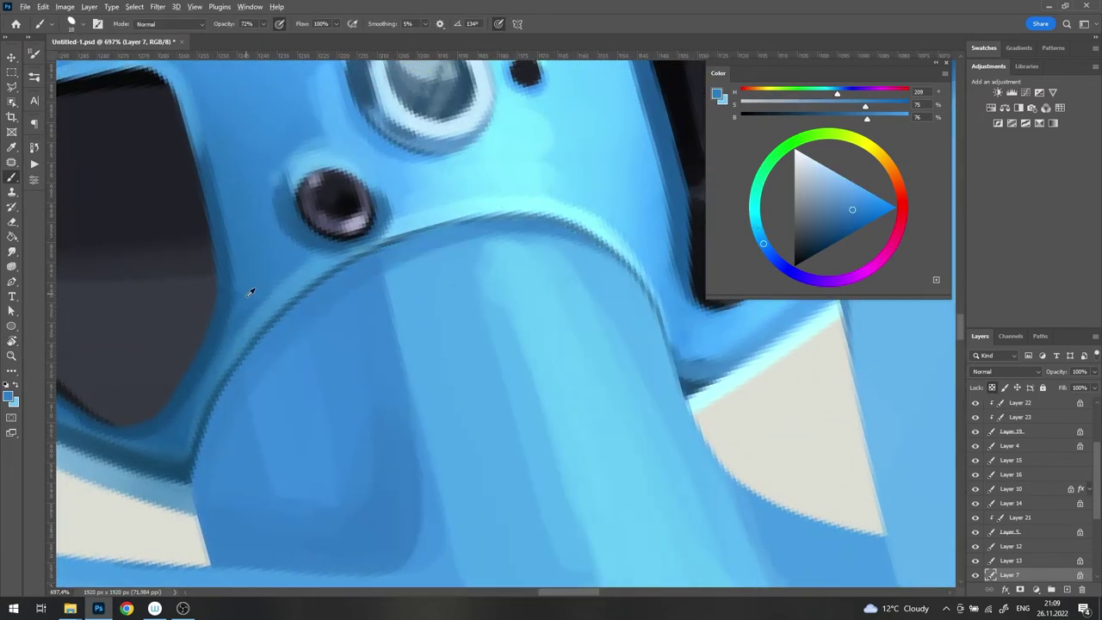
drag(199, 449, 298, 273)
alt+click(297, 273)
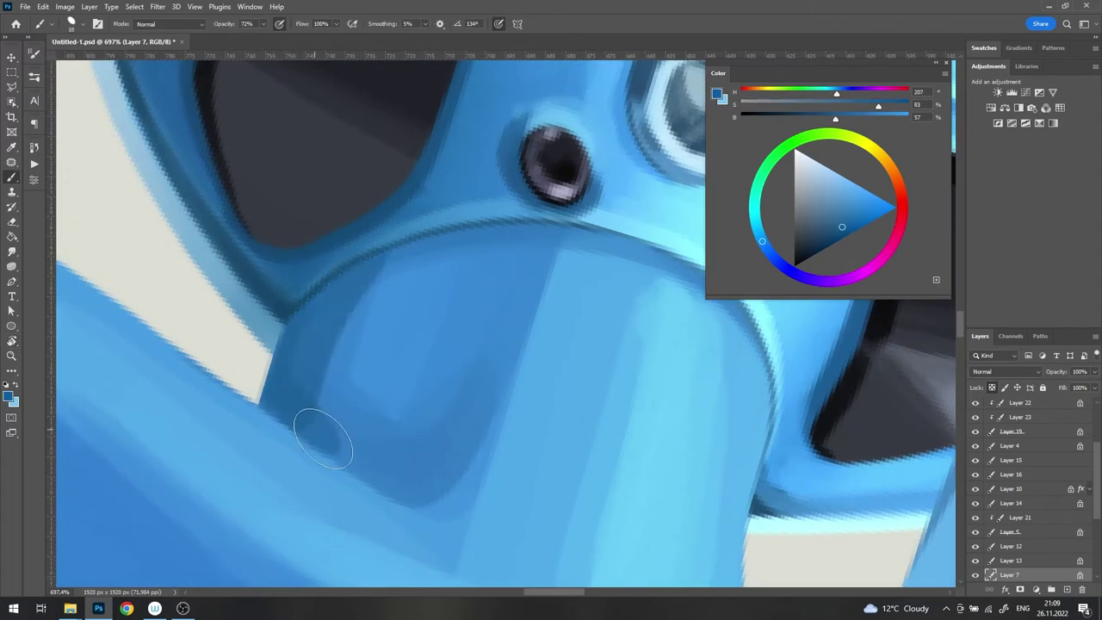
drag(383, 278, 295, 364)
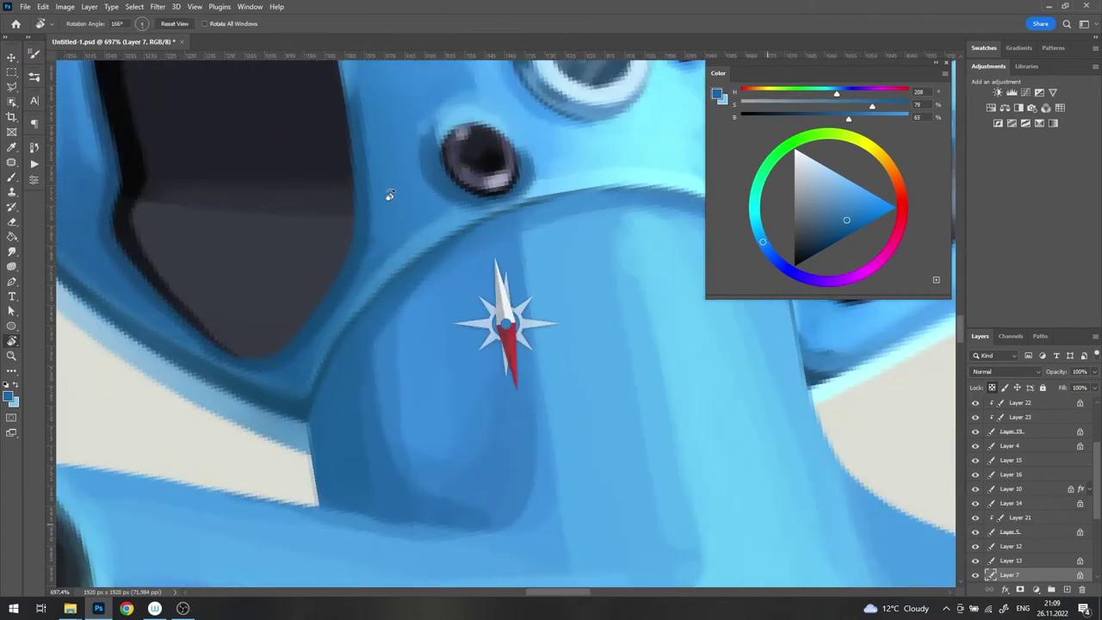
Step: Paint darker blue shading up the steering column with a freshly sampled tone
drag(389, 192, 384, 324)
alt+click(384, 324)
right_click(542, 307)
key(Escape)
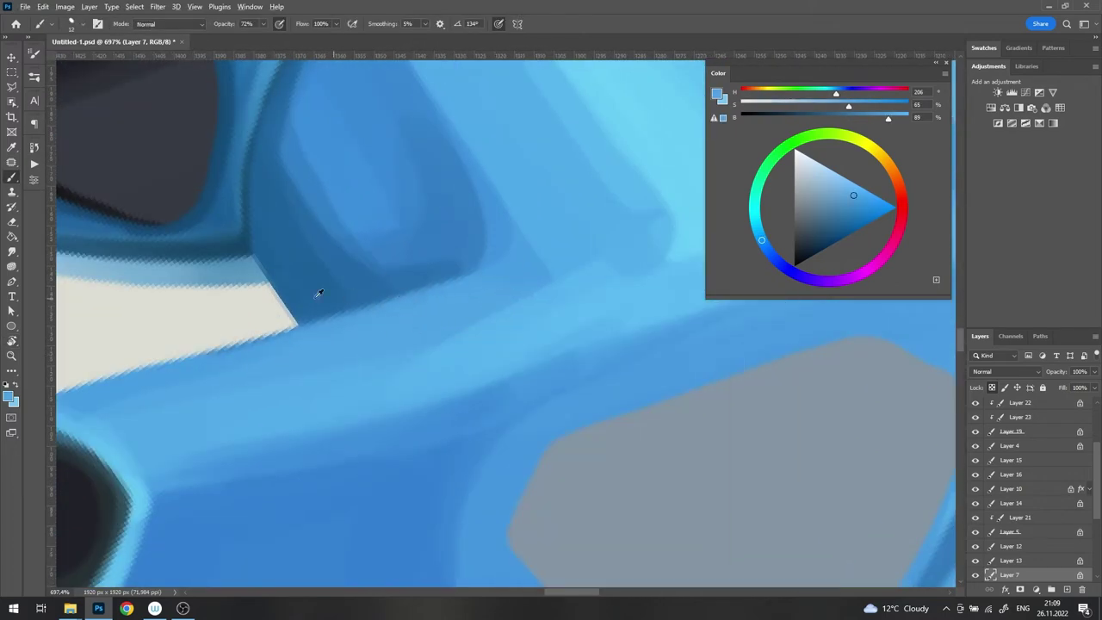
alt+click(319, 294)
mouse_move(314, 323)
mouse_down()
mouse_move(405, 297)
mouse_move(500, 223)
mouse_move(340, 84)
mouse_up()
alt+click(406, 230)
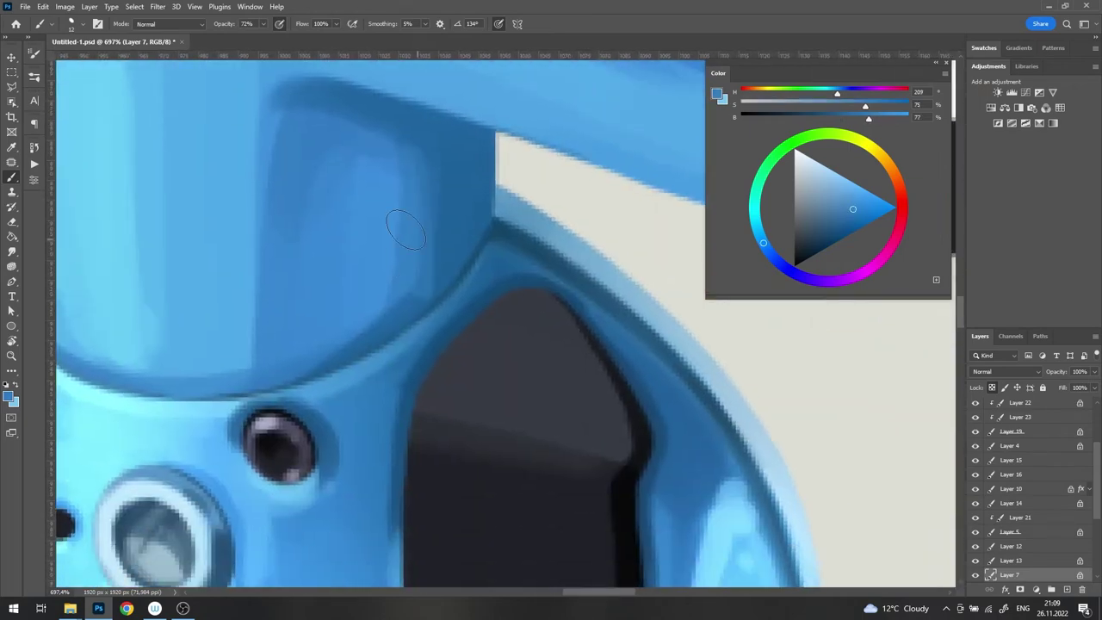
Step: Fine-tune the shading blue with lighter and more saturated headset samples
scroll(435, 275, down, 5)
scroll(433, 198, down, 5)
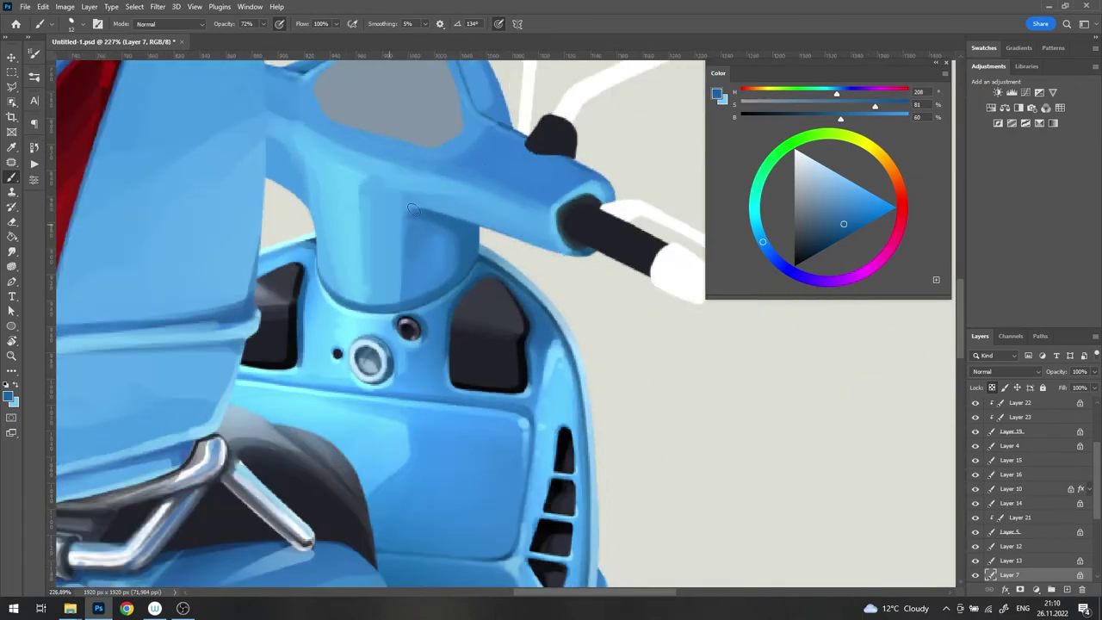
scroll(434, 198, down, 5)
scroll(508, 310, up, 5)
scroll(482, 345, up, 4)
alt+click(414, 405)
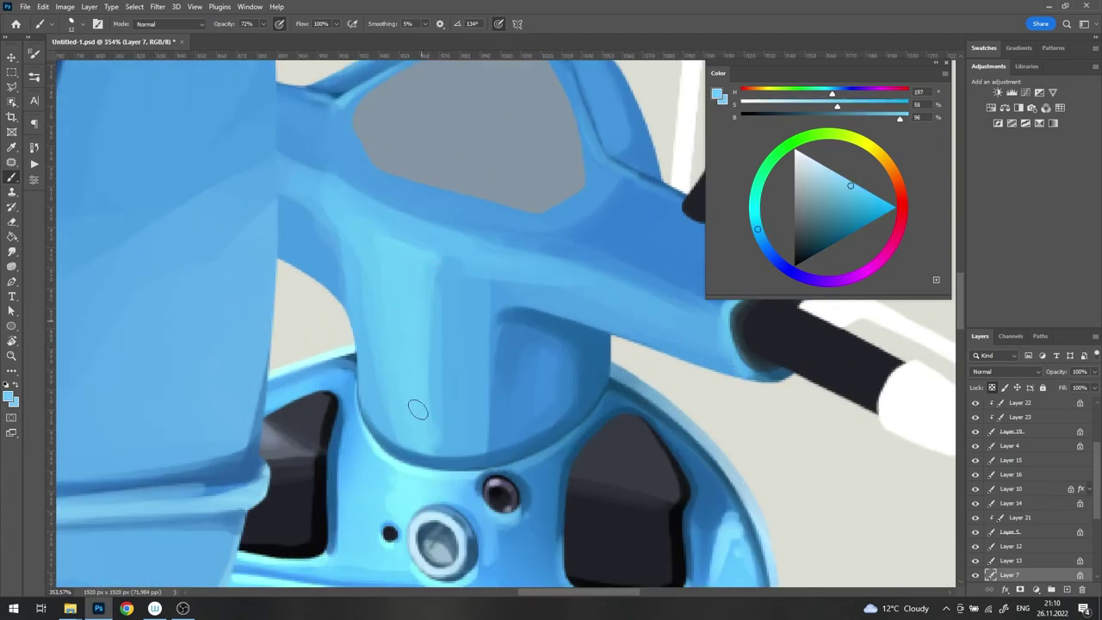
scroll(396, 362, up, 2)
alt+click(561, 227)
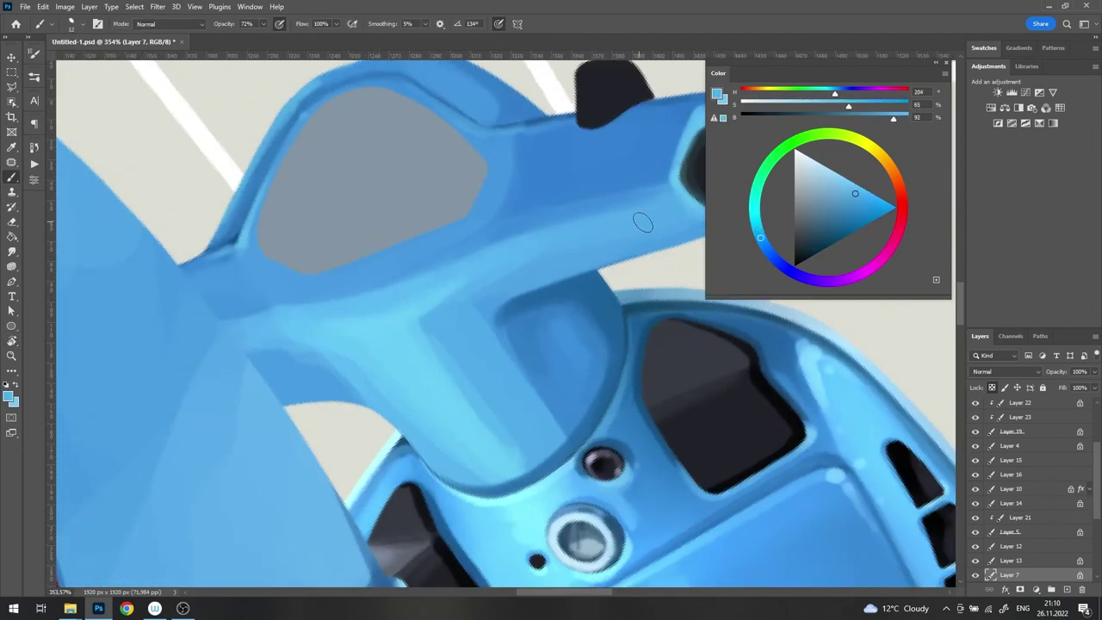
alt+click(454, 282)
mouse_move(562, 257)
mouse_down()
mouse_move(454, 282)
mouse_move(530, 268)
mouse_up()
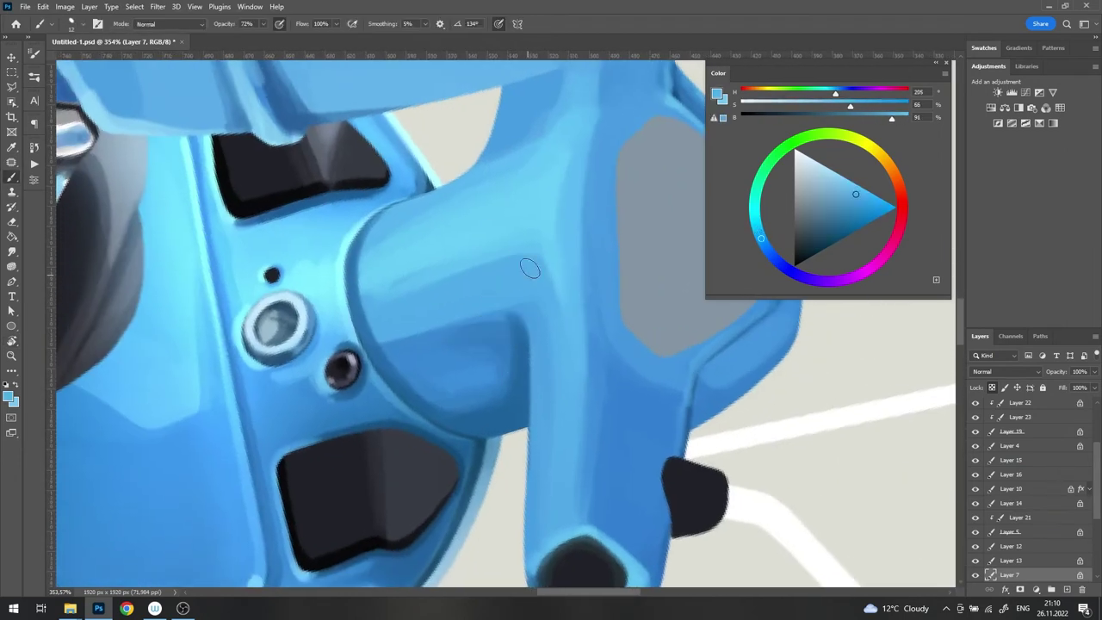
alt+click(400, 268)
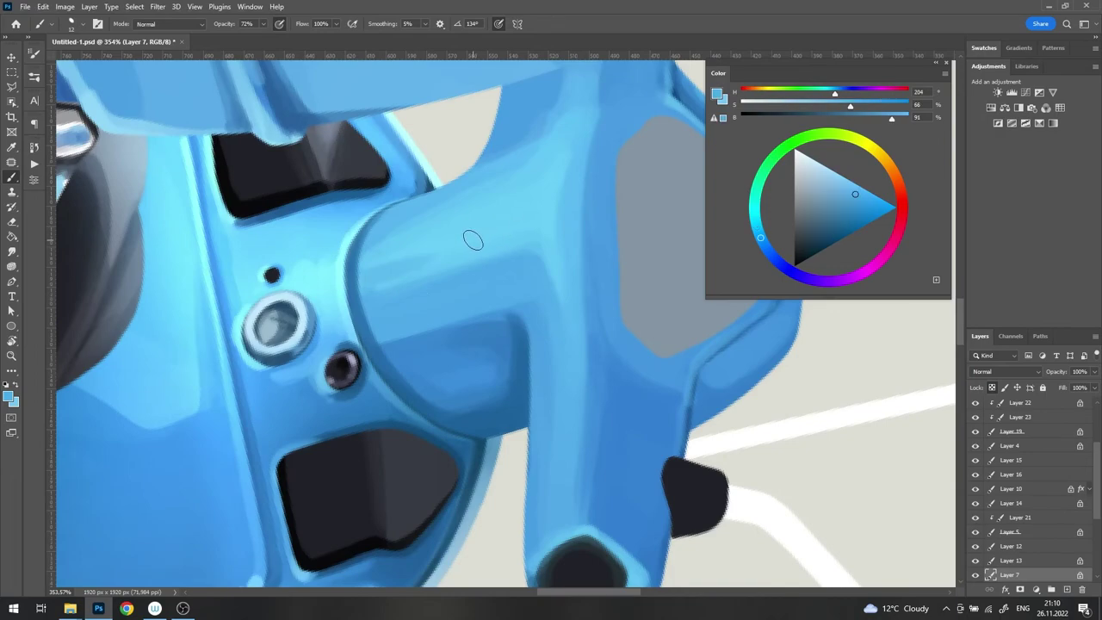
drag(450, 255, 402, 252)
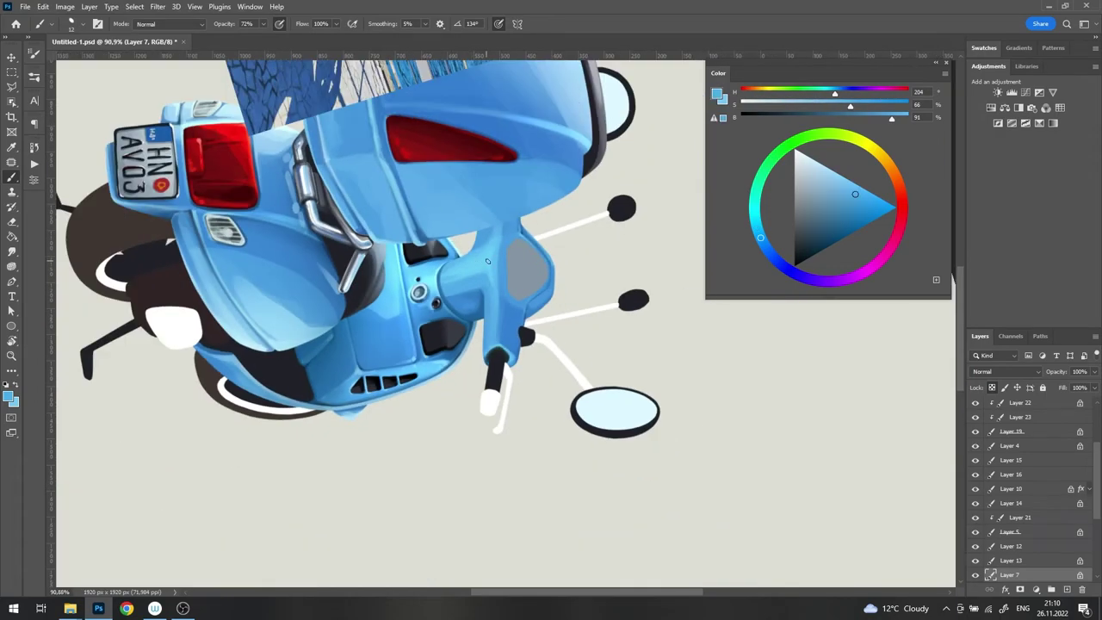
Step: Zoom onto the handlebar and sample deeper blues and the dark grip colour
drag(550, 307, 589, 187)
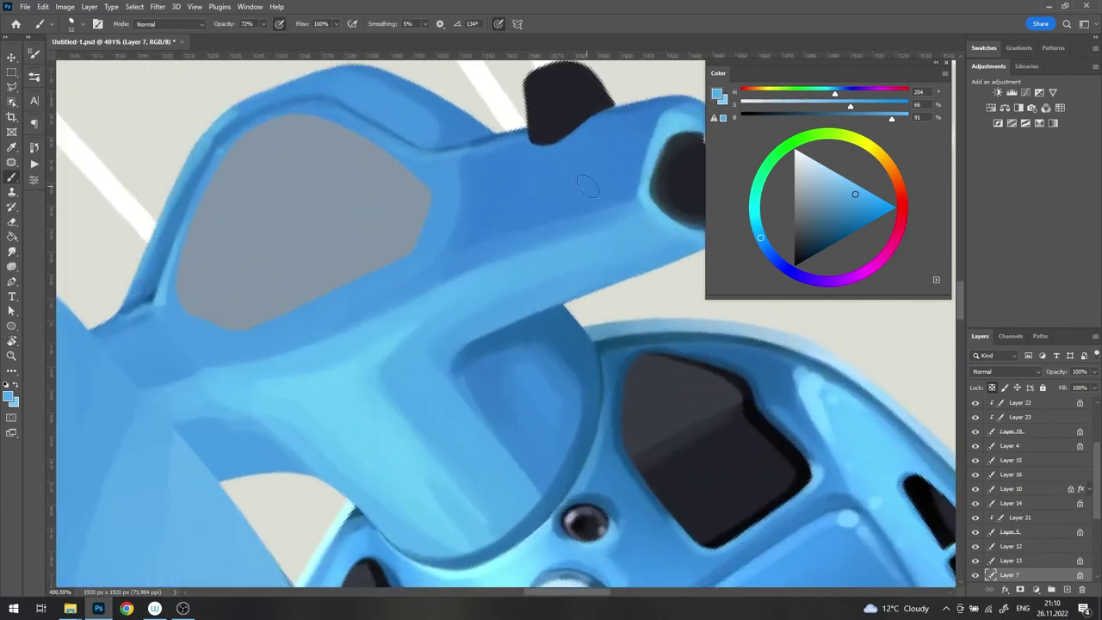
alt+click(483, 160)
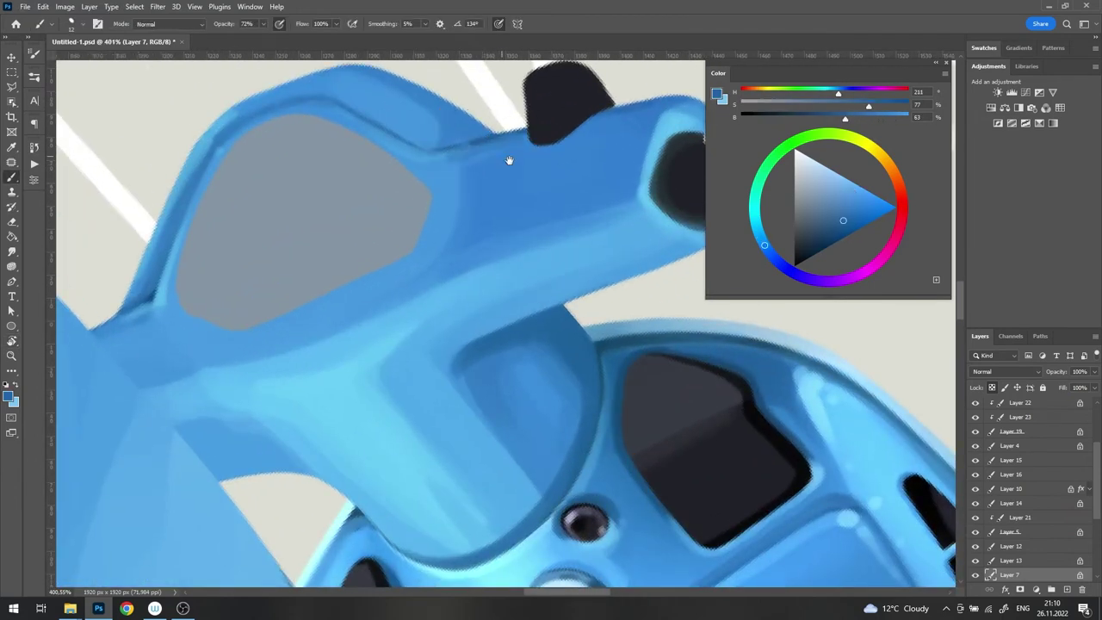
drag(485, 148, 469, 191)
alt+click(667, 146)
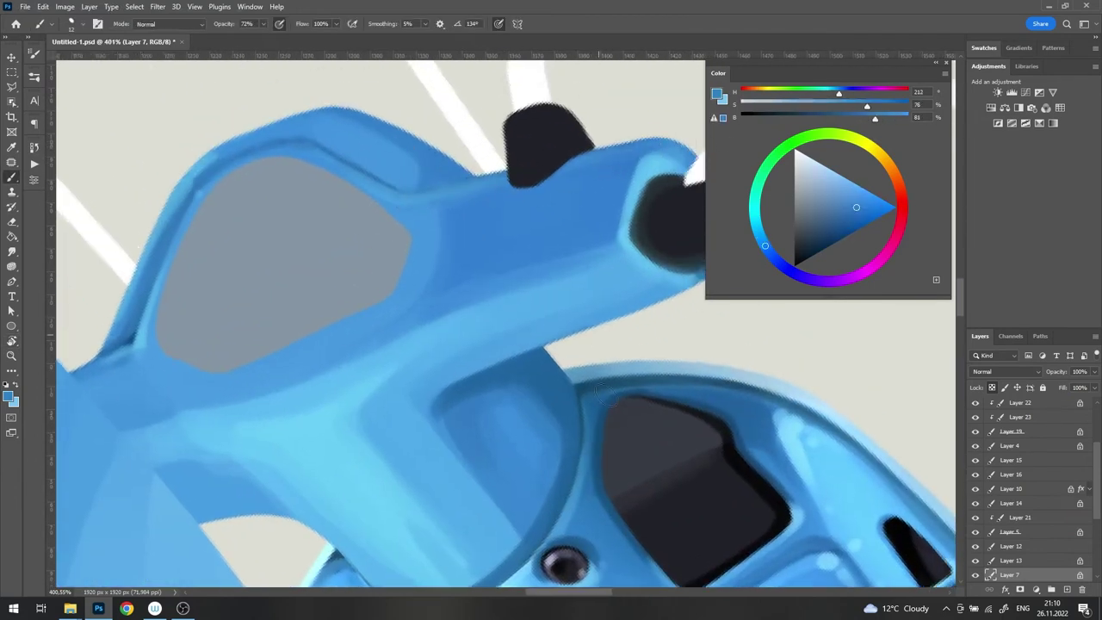
alt+click(584, 157)
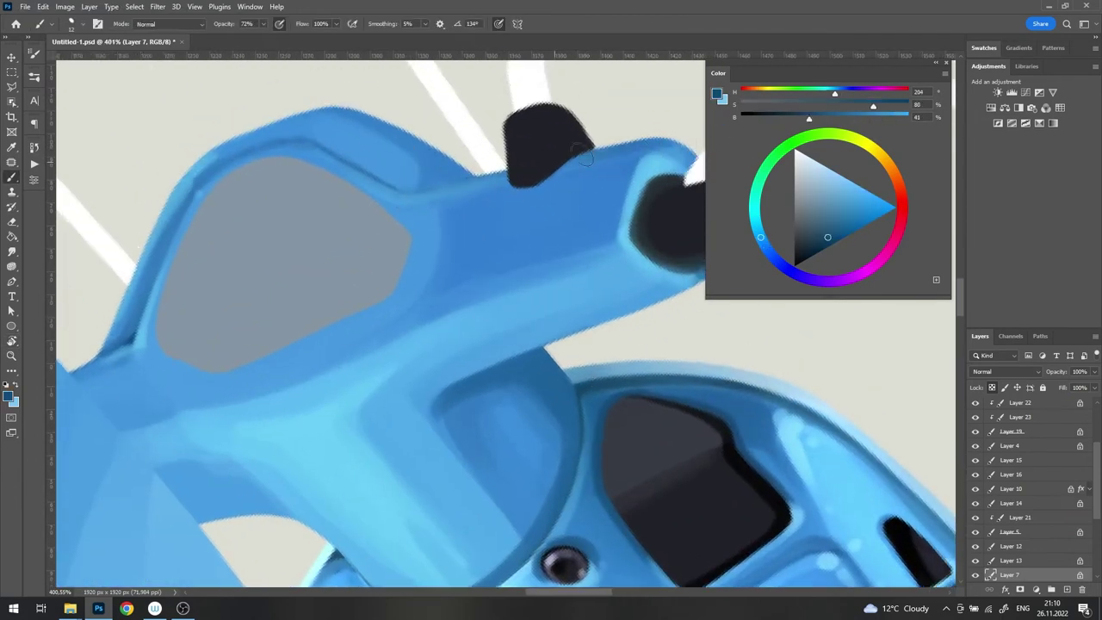
alt+click(456, 166)
drag(457, 166, 524, 197)
scroll(537, 98, down, 10)
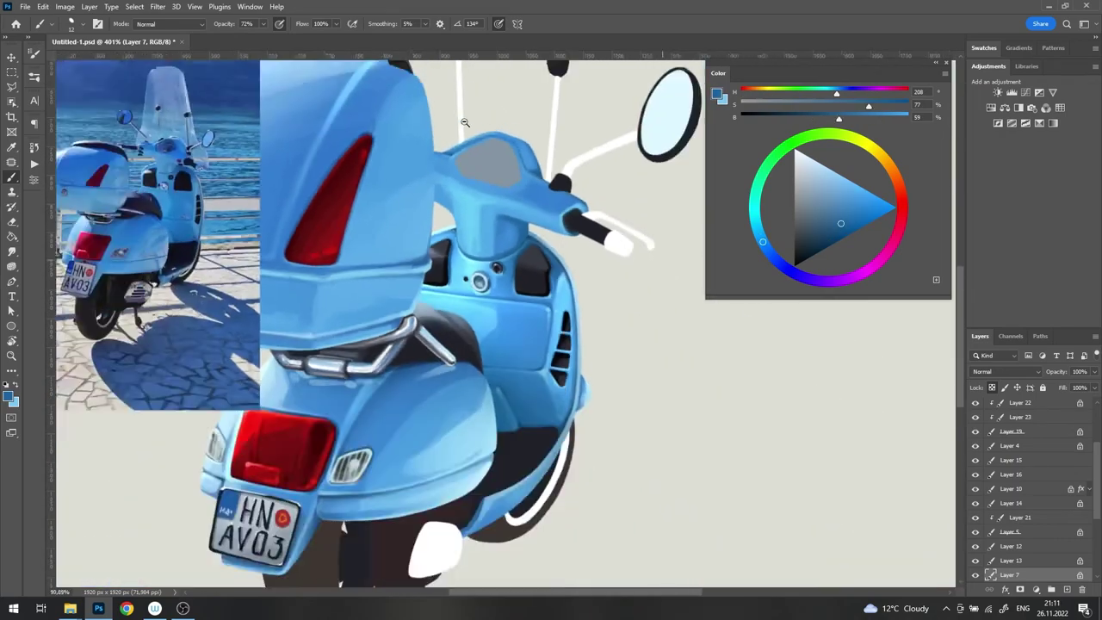
Step: Compare the whole scooter with the reference, then sample a light cyan from the handlebar
drag(568, 267, 580, 249)
scroll(580, 249, up, 2)
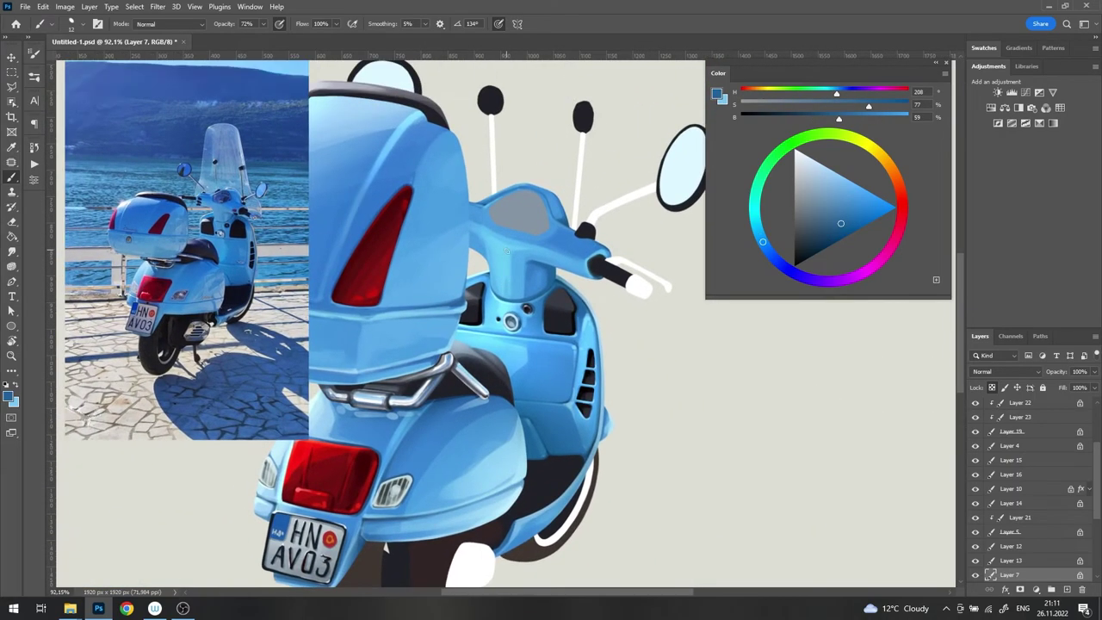
scroll(513, 230, up, 2)
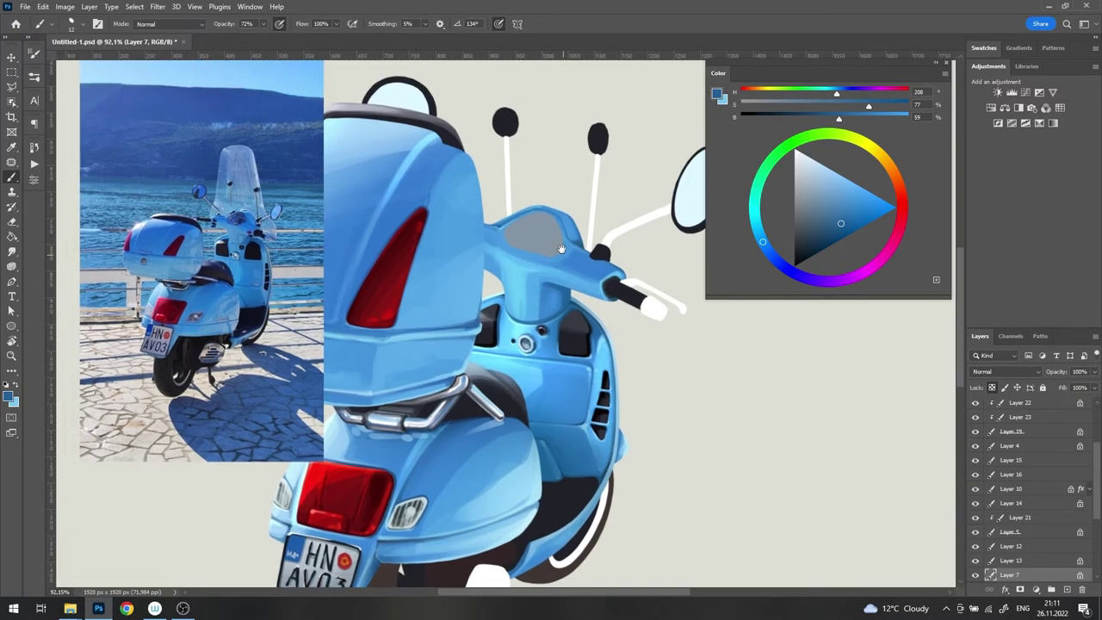
scroll(526, 221, up, 2)
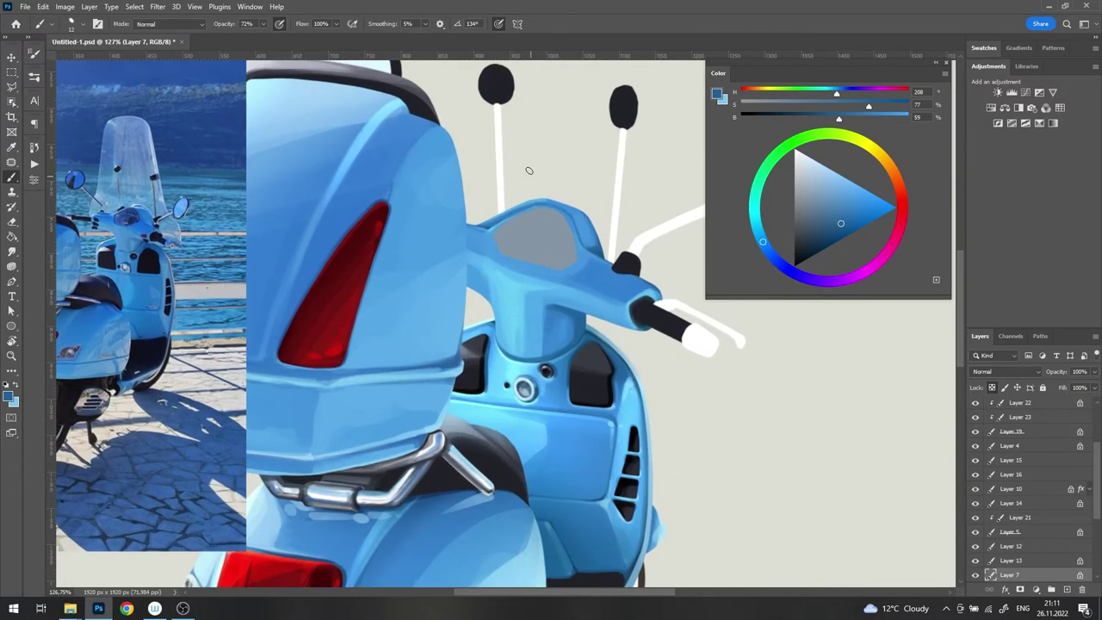
scroll(516, 234, up, 2)
alt+click(505, 282)
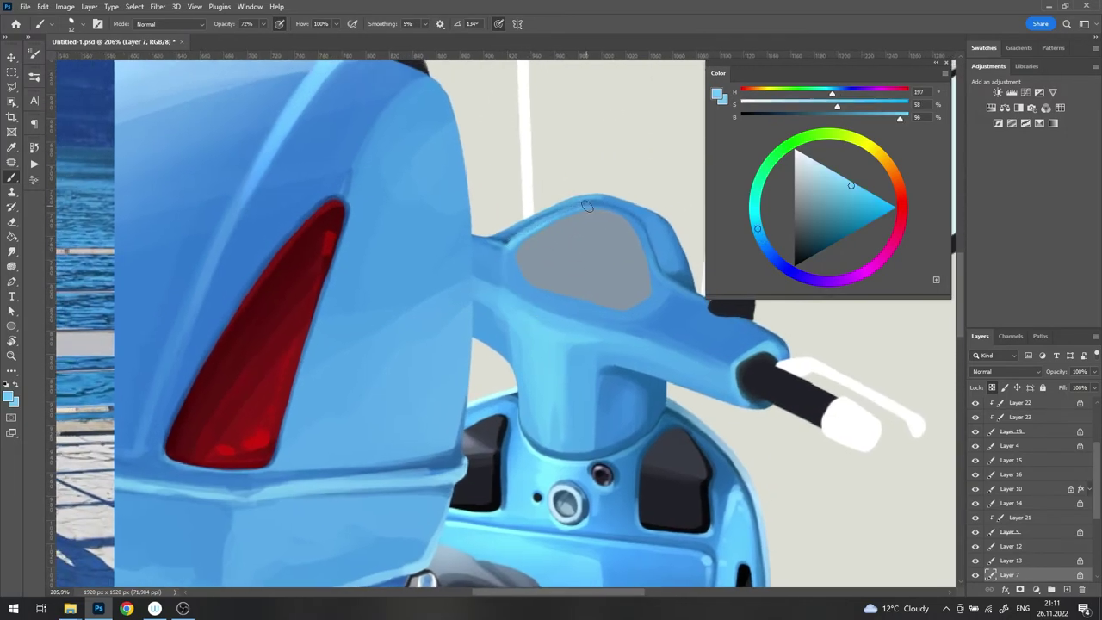
scroll(648, 288, down, 3)
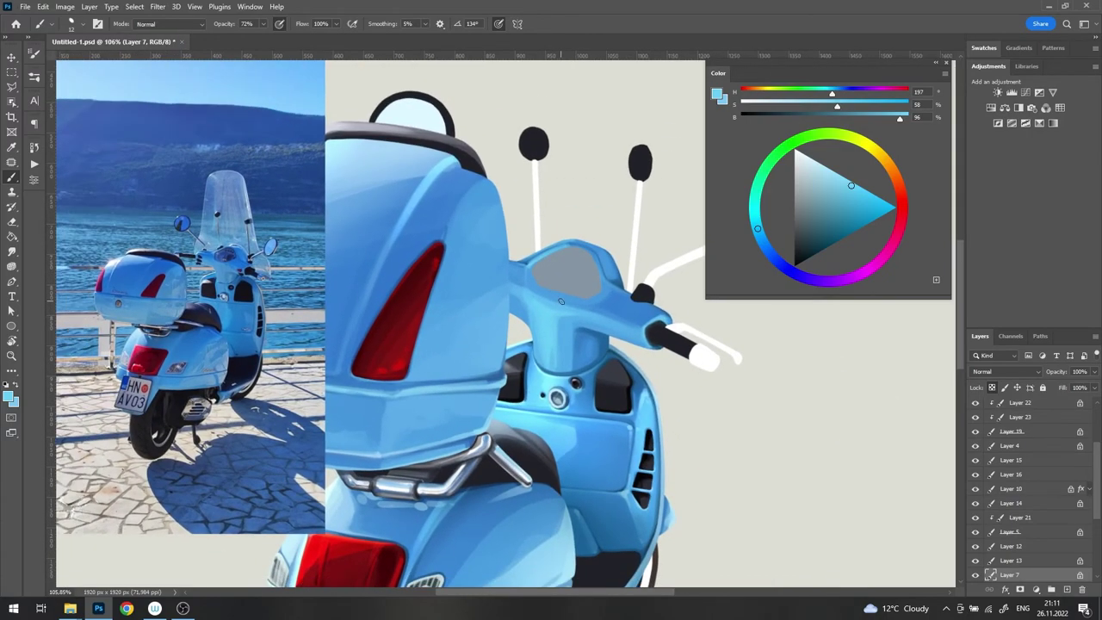
alt+click(546, 305)
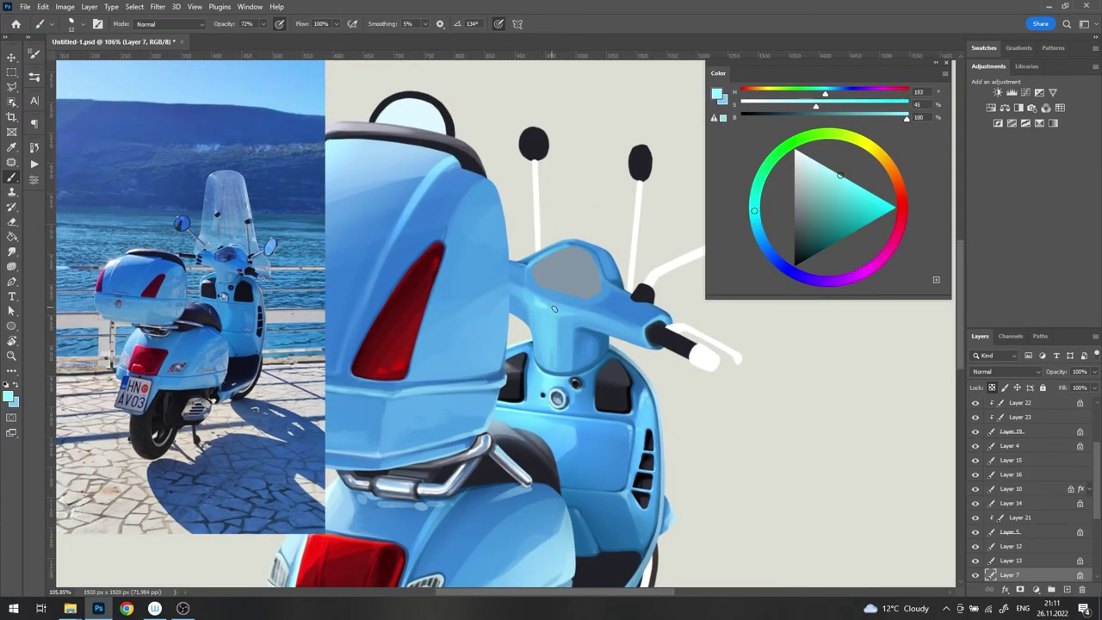
scroll(541, 345, down, 2)
scroll(483, 328, up, 2)
Step: Sample the handlebar's blue and select Layer 14, which holds the grip tube
scroll(465, 336, up, 2)
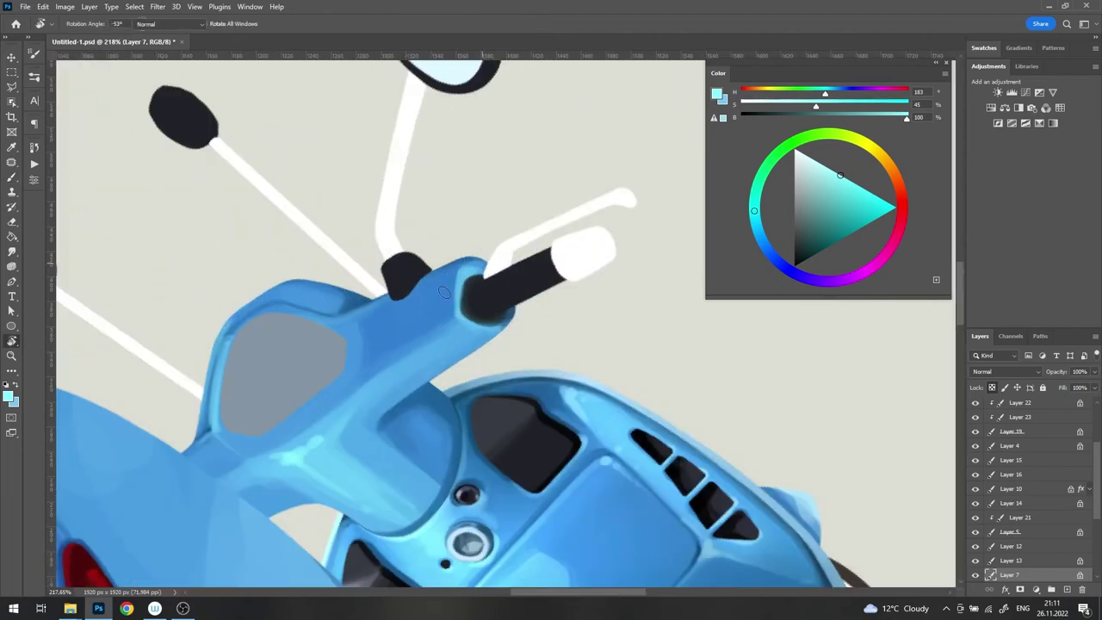
alt+click(456, 341)
right_click(456, 341)
key(Escape)
alt+click(402, 349)
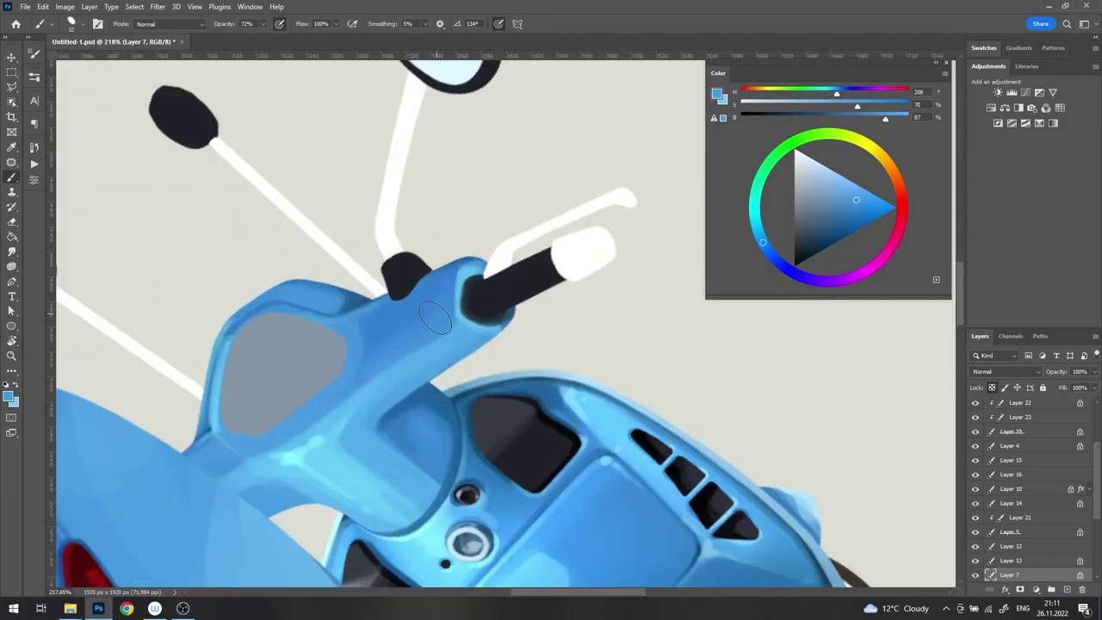
scroll(603, 241, down, 2)
ctrl+click(537, 313)
Step: Darken the grip tube with dark grey using a hard, pressure-sized brush of about 21 px
scroll(517, 318, up, 2)
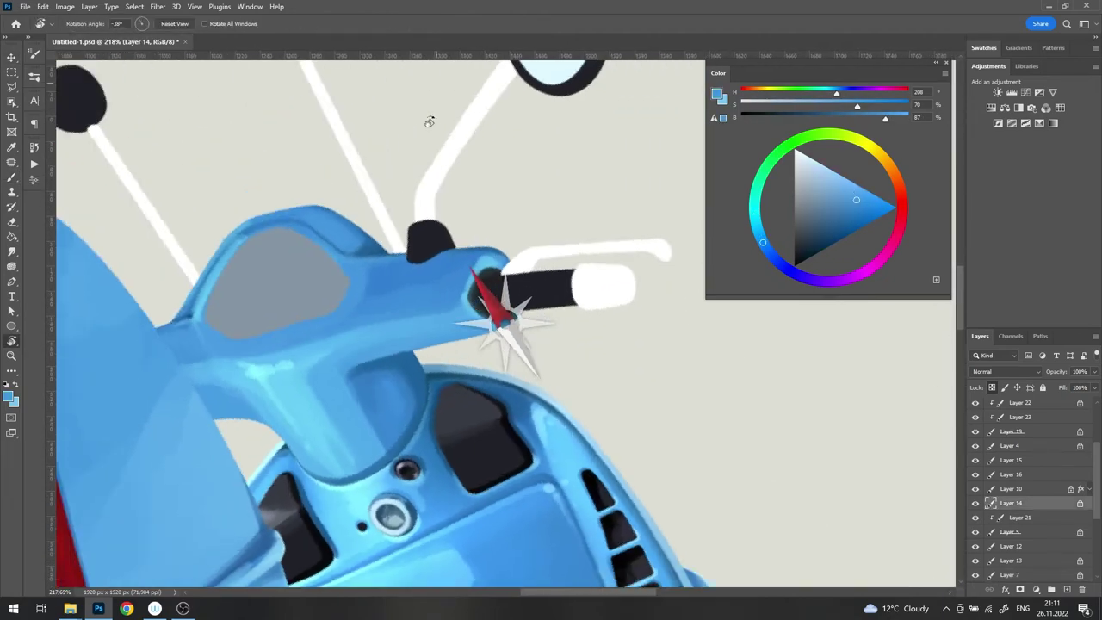
alt+click(442, 297)
scroll(529, 318, up, 3)
right_click(594, 310)
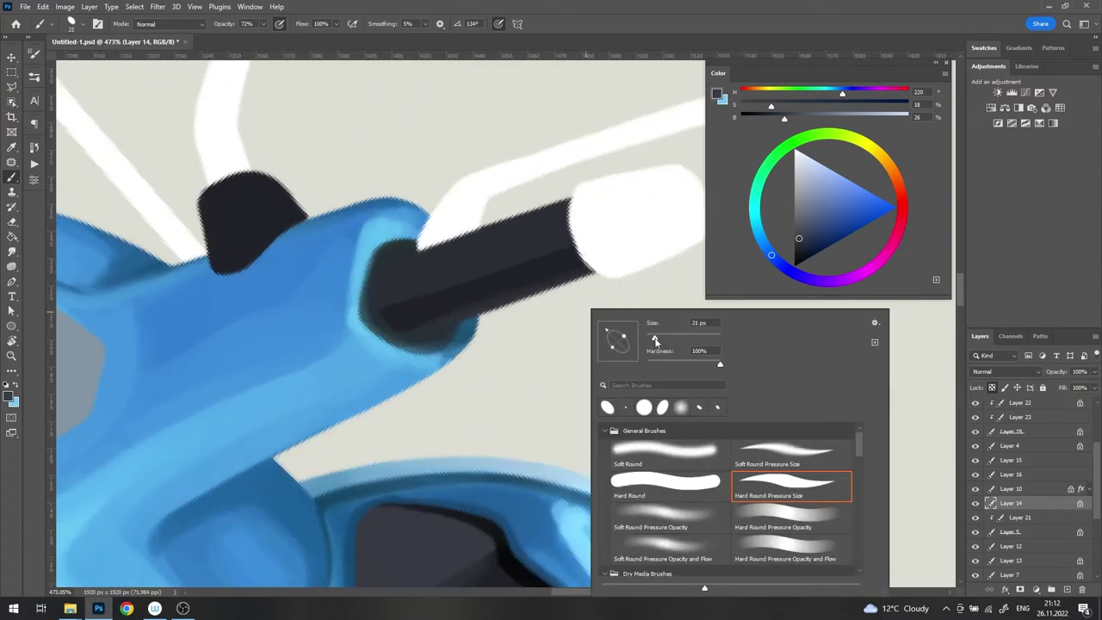
key(Escape)
alt+click(422, 308)
alt+click(417, 302)
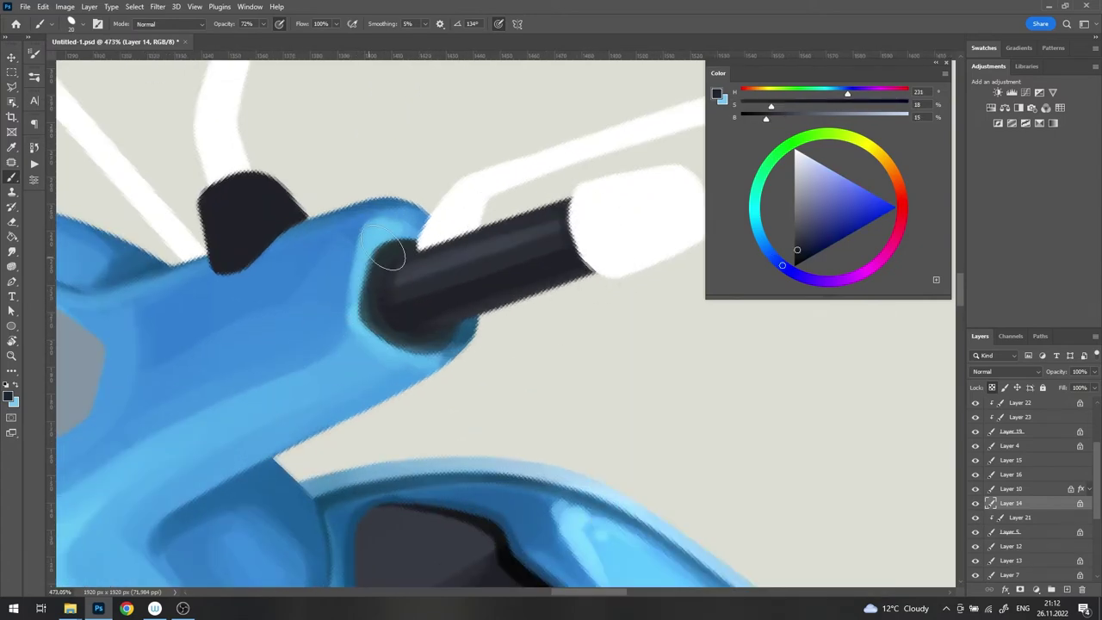
Step: Make Layer 10 active again and sample a mid blue from the handlebar
scroll(637, 275, down, 5)
scroll(664, 314, up, 3)
ctrl+click(617, 296)
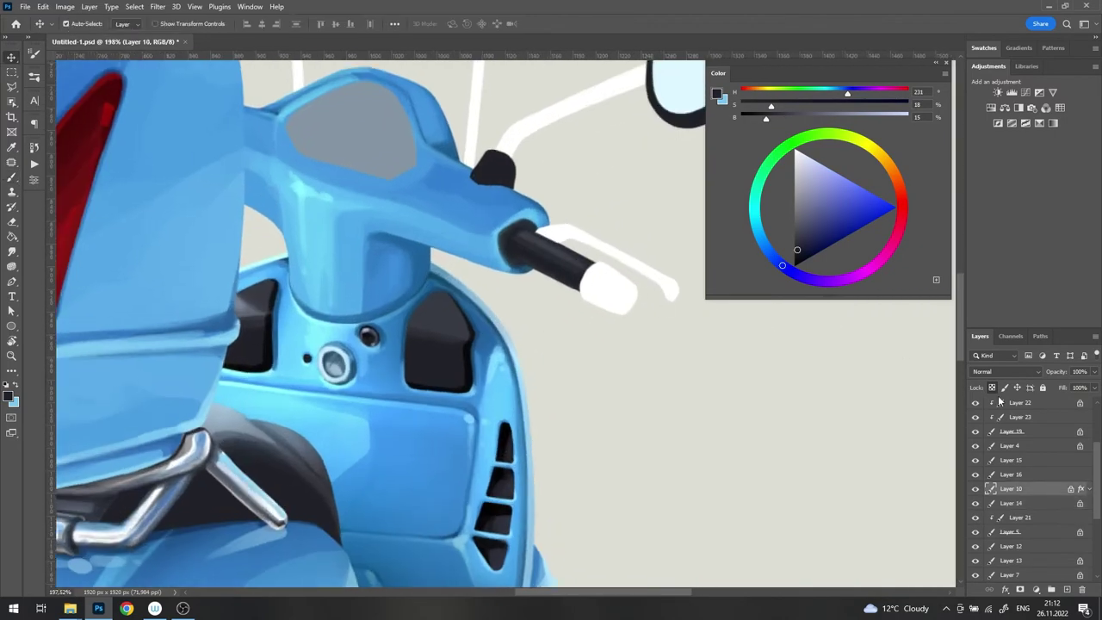
scroll(618, 299, down, 1)
alt+click(409, 385)
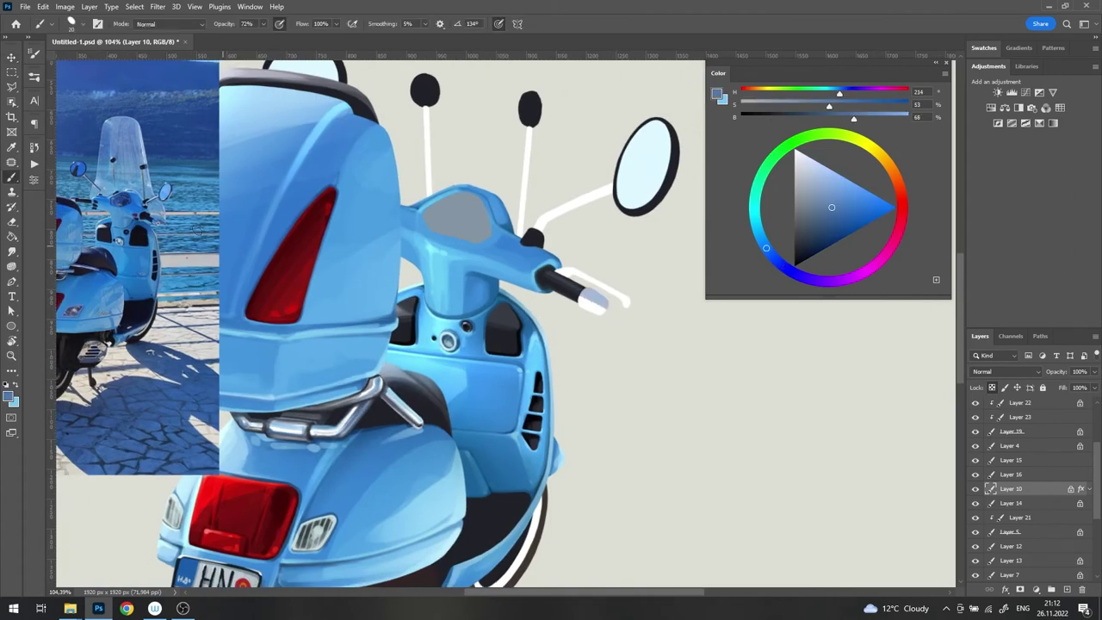
Step: Paint light and pale blue strokes across the grip end cap, with dark shading on its lower edge
scroll(615, 310, up, 5)
alt+click(625, 315)
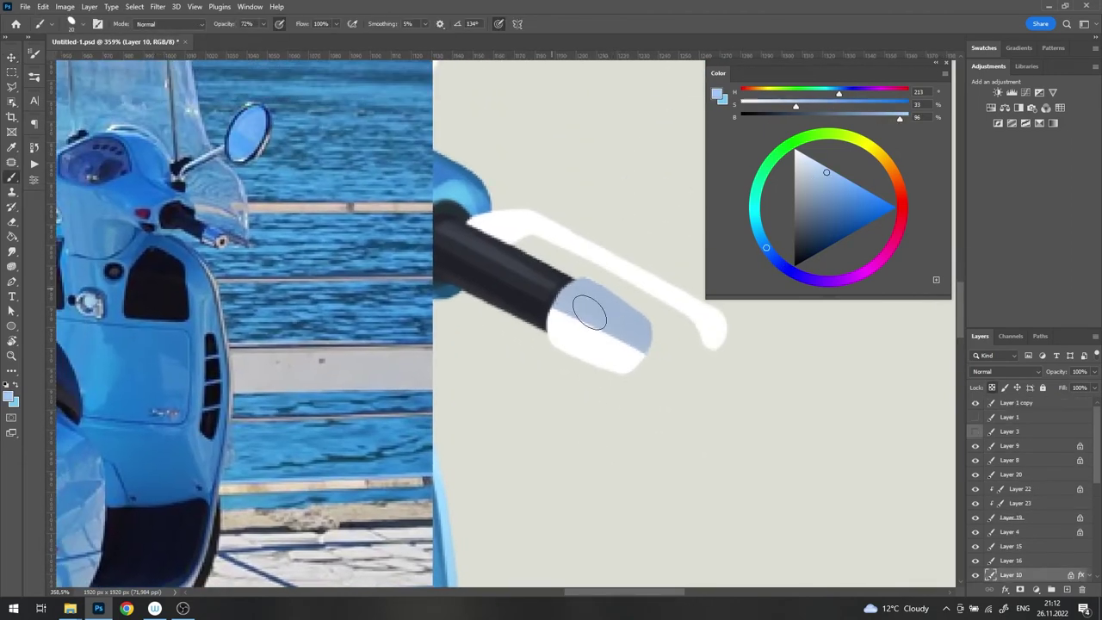
drag(589, 313, 633, 343)
click(816, 163)
drag(586, 275, 670, 327)
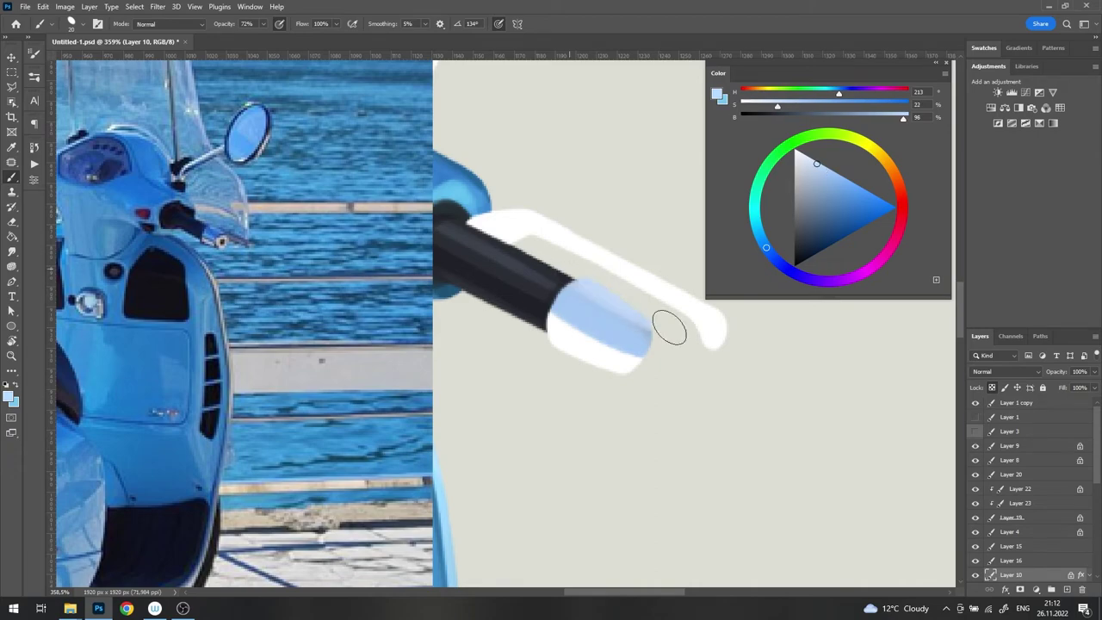
alt+click(560, 302)
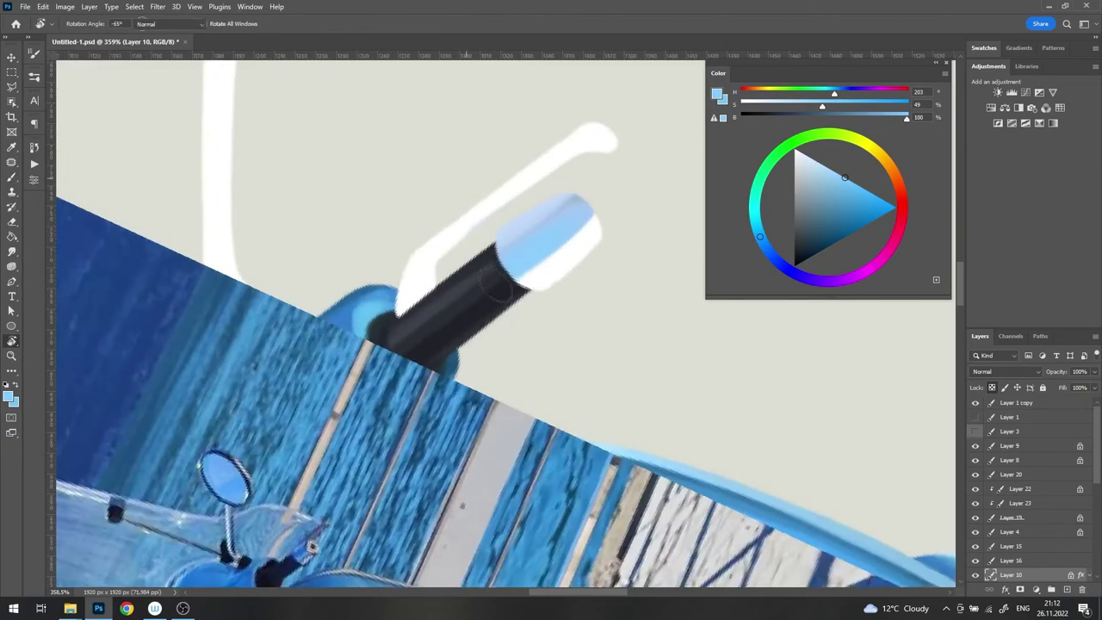
alt+click(413, 319)
drag(560, 267, 529, 308)
Step: Darken the blue cap with a Multiply-blend stroke, then reset the blending to Normal with white as the colour
right_click(661, 307)
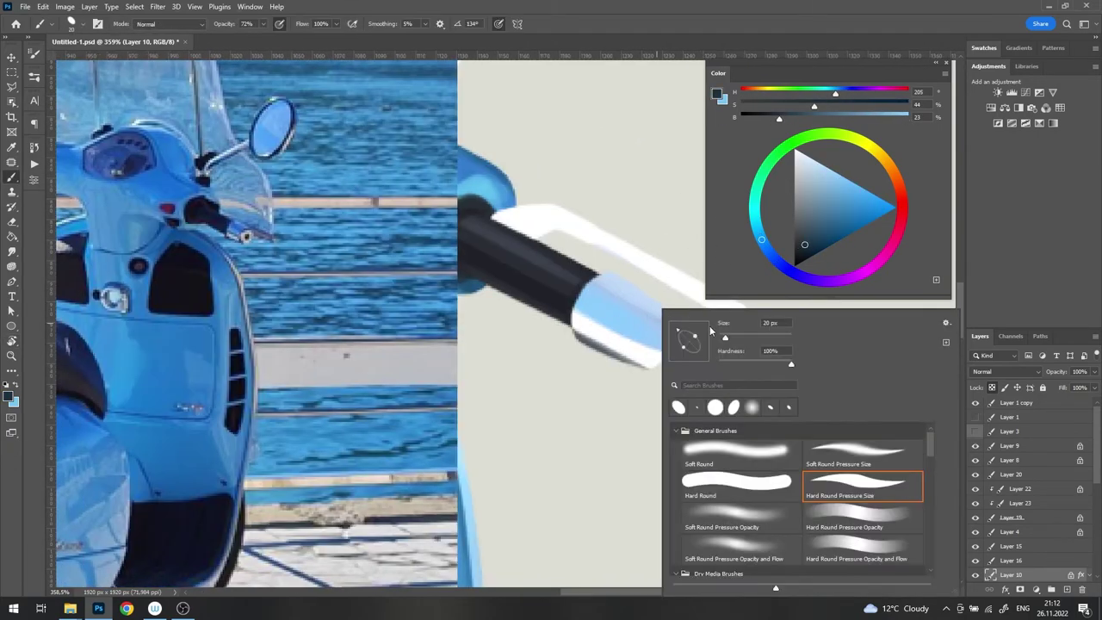
key(Return)
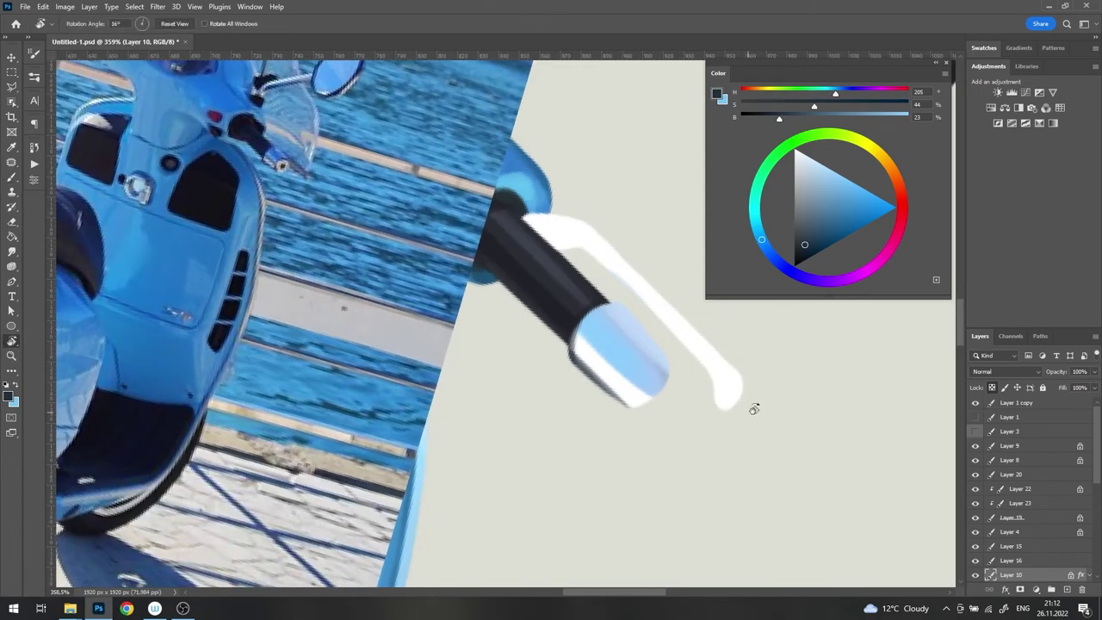
drag(591, 319, 610, 386)
alt+click(609, 386)
shift+right_click(610, 387)
click(617, 109)
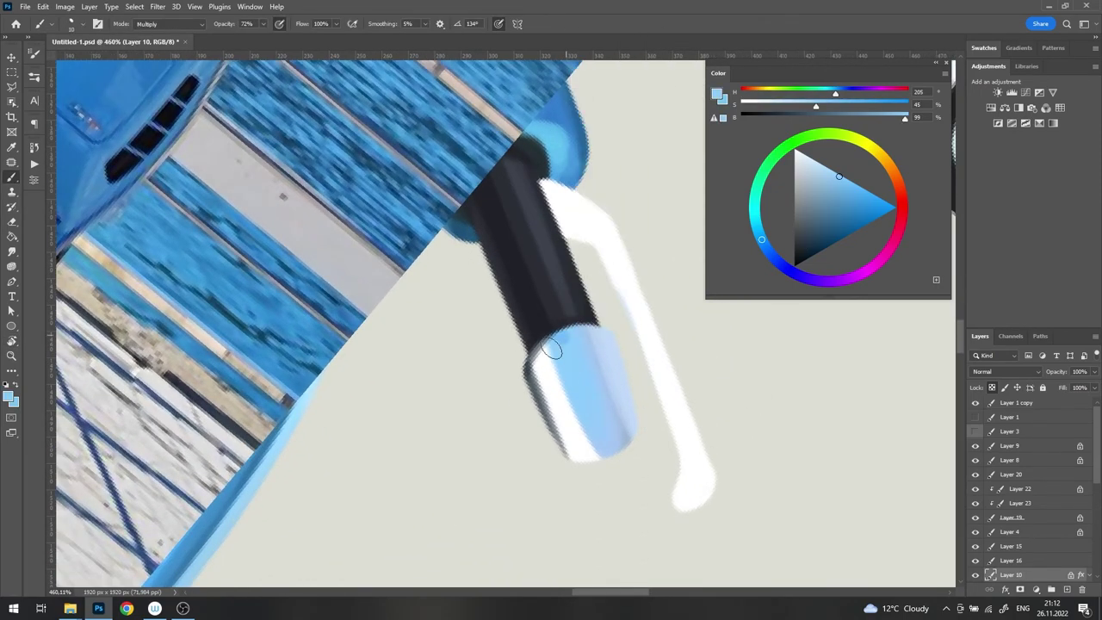
mouse_move(552, 348)
mouse_down()
mouse_move(597, 359)
mouse_move(549, 234)
mouse_move(615, 141)
mouse_move(661, 393)
mouse_up()
shift+right_click(597, 359)
click(603, 275)
key(x)
Step: Paint the dark blue-grey opening in the cap end with a different brush
alt+click(685, 377)
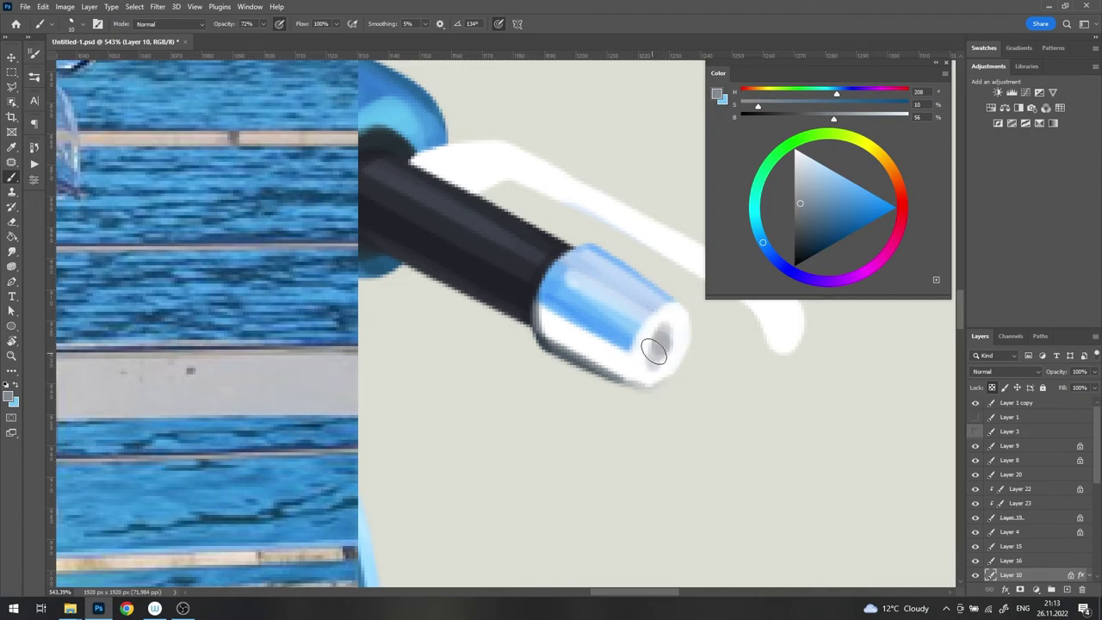
right_click(654, 351)
double_click(831, 339)
drag(659, 331, 653, 369)
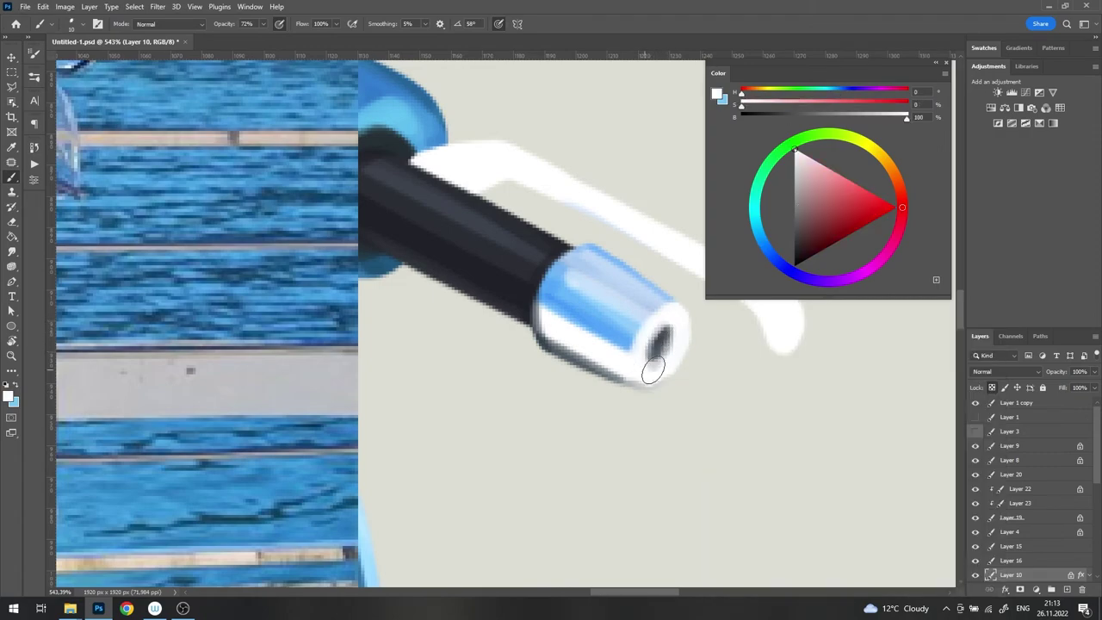
alt+click(653, 369)
scroll(749, 355, down, 1)
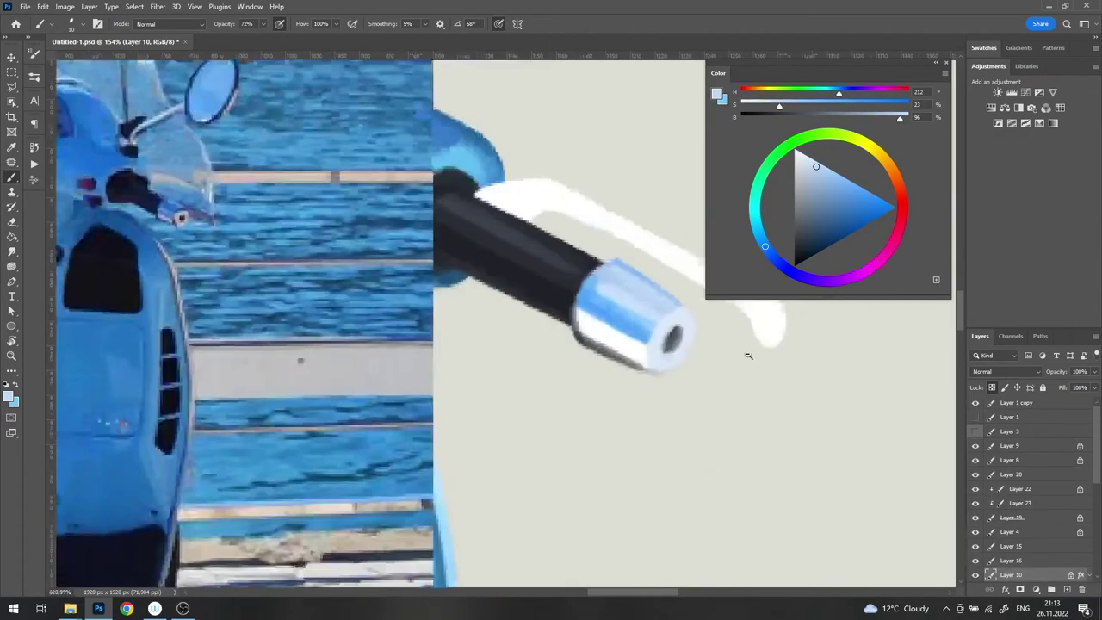
key(x)
Step: Outline the cap's lower edge in dark with a smaller angled brush at 95% opacity
scroll(748, 356, up, 2)
scroll(591, 216, down, 4)
scroll(649, 303, up, 2)
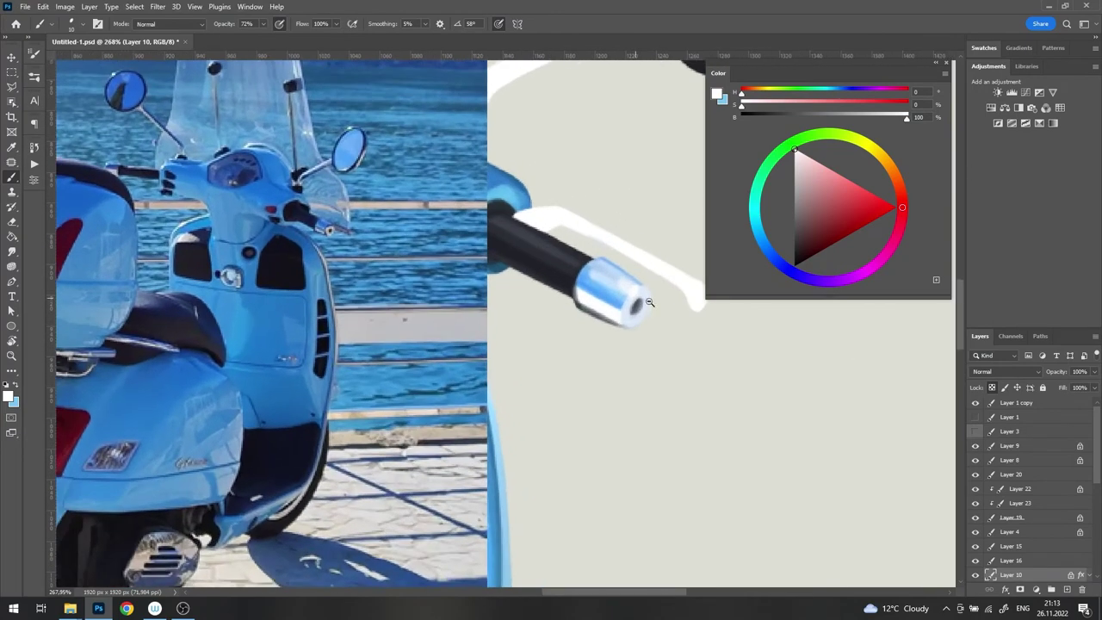
scroll(650, 302, up, 3)
alt+click(626, 315)
key(9)
key(5)
right_click(631, 308)
click(591, 371)
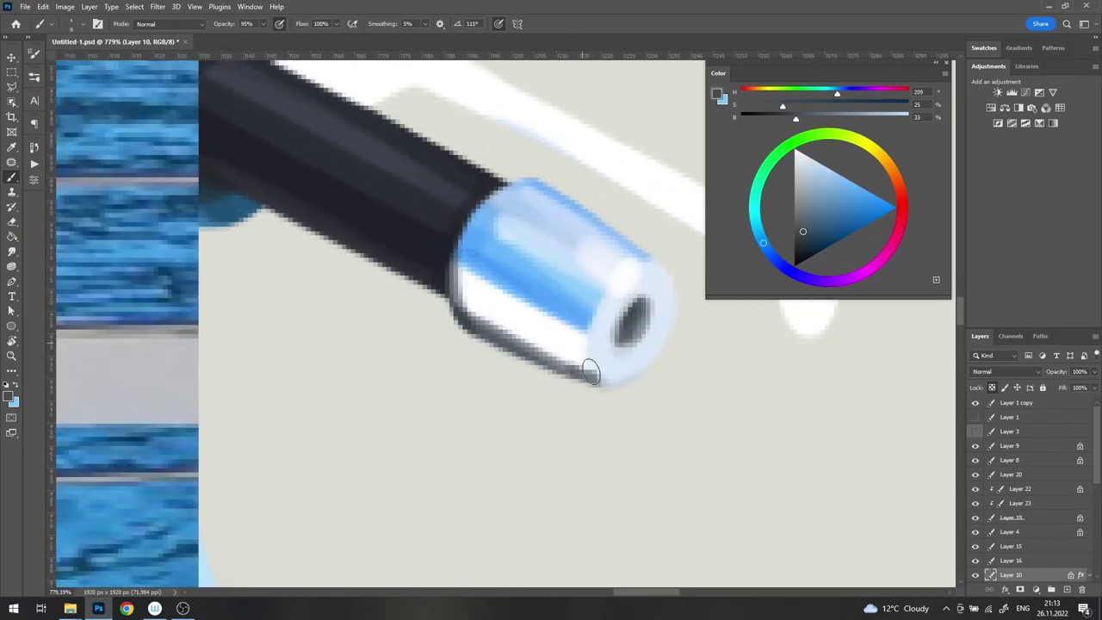
mouse_move(591, 371)
mouse_down()
mouse_move(587, 307)
mouse_move(541, 372)
mouse_move(668, 345)
mouse_up()
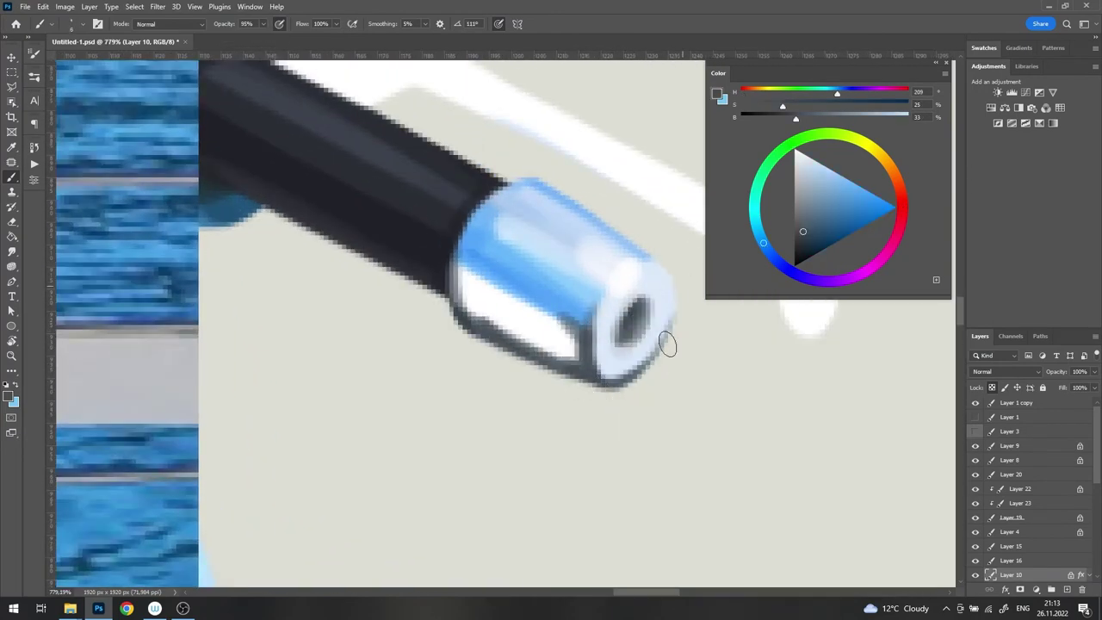
Step: Dab near-white highlights onto the grip's end cap
key(r)
drag(583, 221, 406, 104)
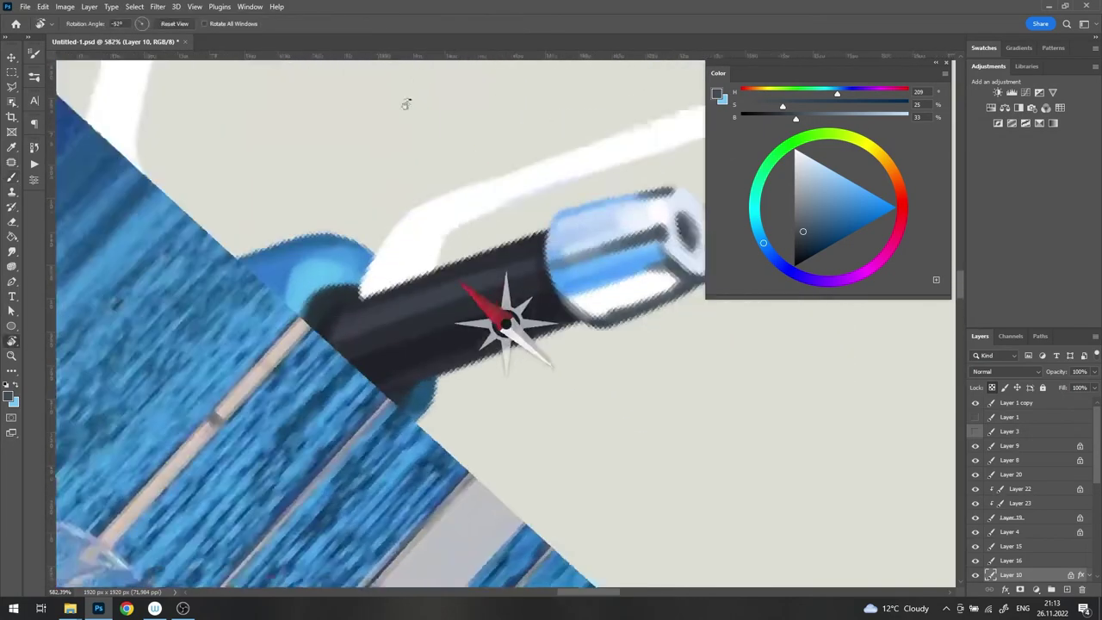
key(b)
alt+click(459, 209)
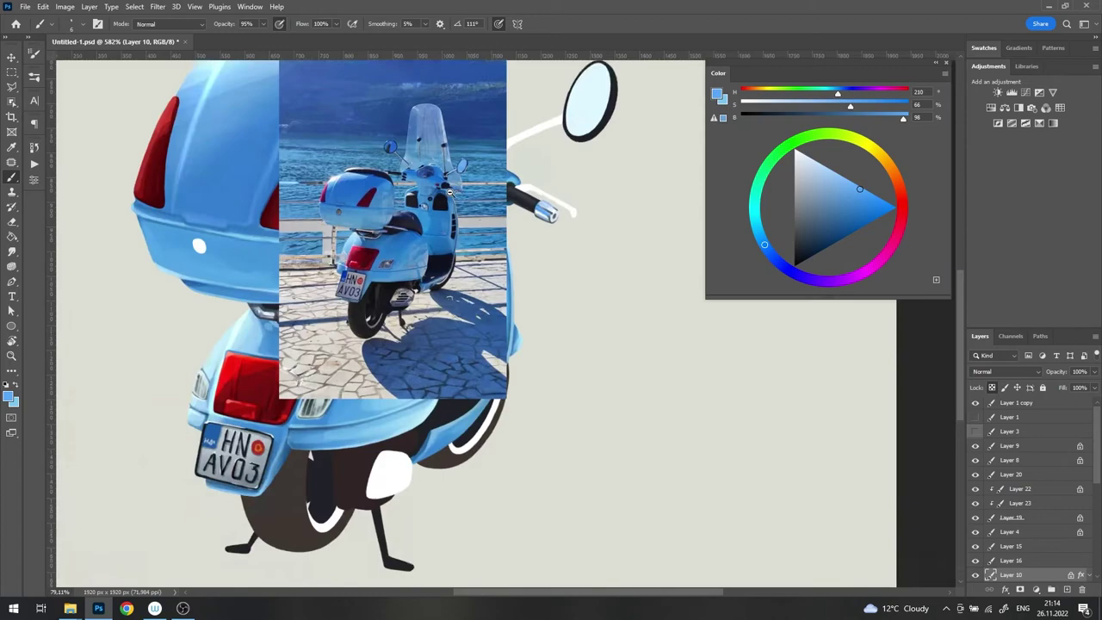
mouse_move(466, 221)
mouse_down()
mouse_move(495, 249)
mouse_move(480, 264)
mouse_up()
alt+click(495, 250)
alt+click(423, 227)
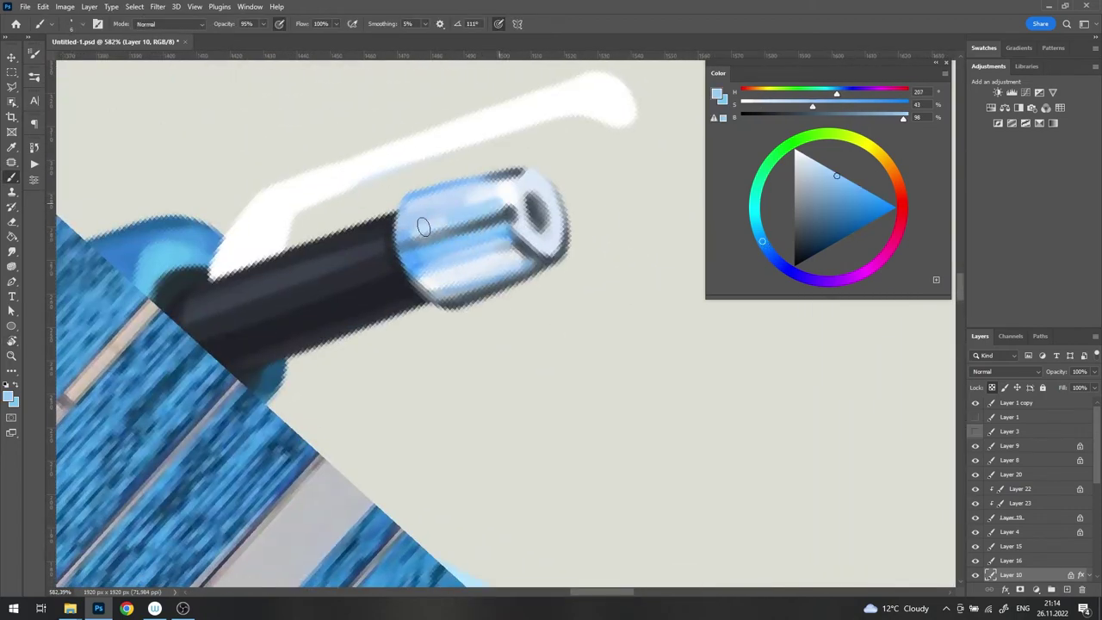
Step: Paint darker blue shading across the end cap
scroll(586, 209, down, 3)
scroll(594, 211, up, 5)
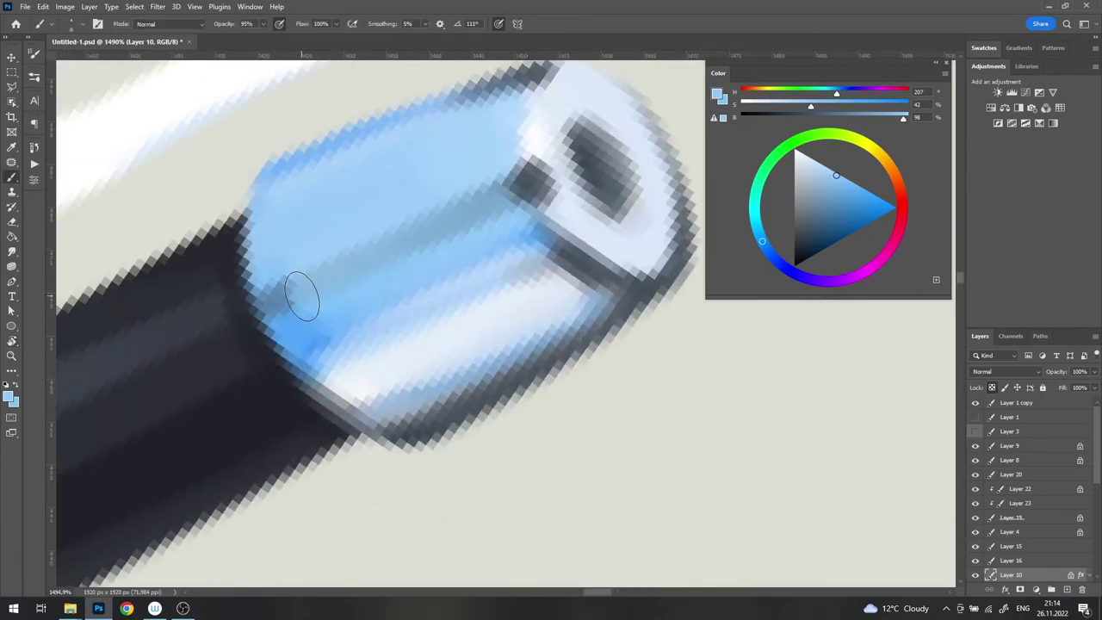
alt+click(284, 285)
mouse_move(275, 276)
mouse_down()
mouse_move(370, 194)
mouse_move(431, 259)
mouse_up()
scroll(554, 173, down, 4)
alt+click(446, 321)
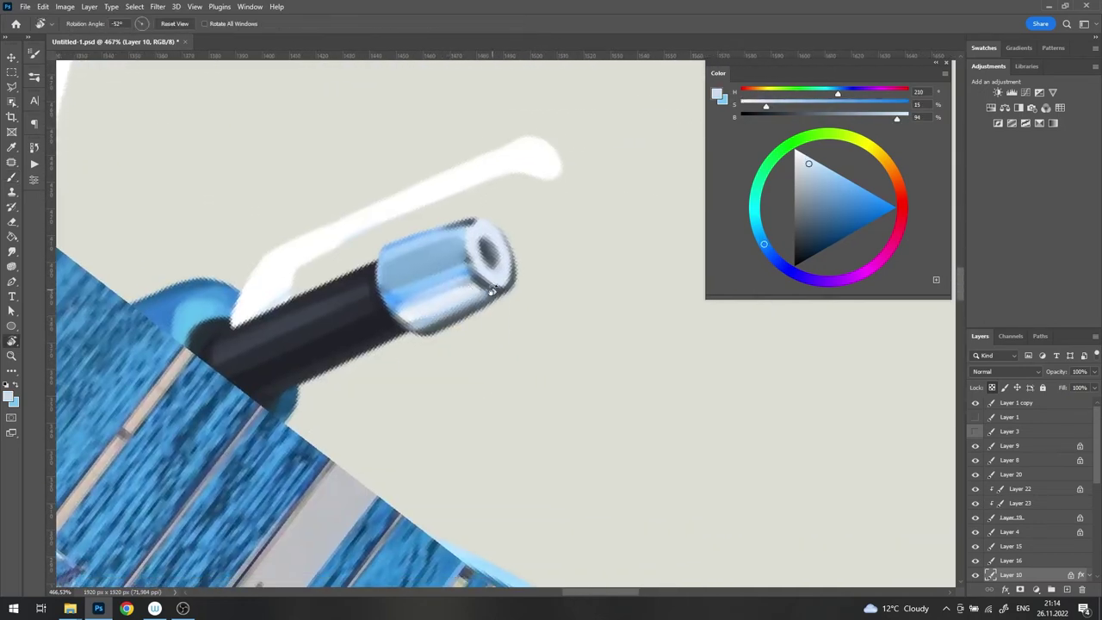
Step: Brush blue and grey-blue shading strokes along the brake lever from base to tip
alt+click(283, 290)
drag(275, 289, 515, 172)
alt+click(279, 298)
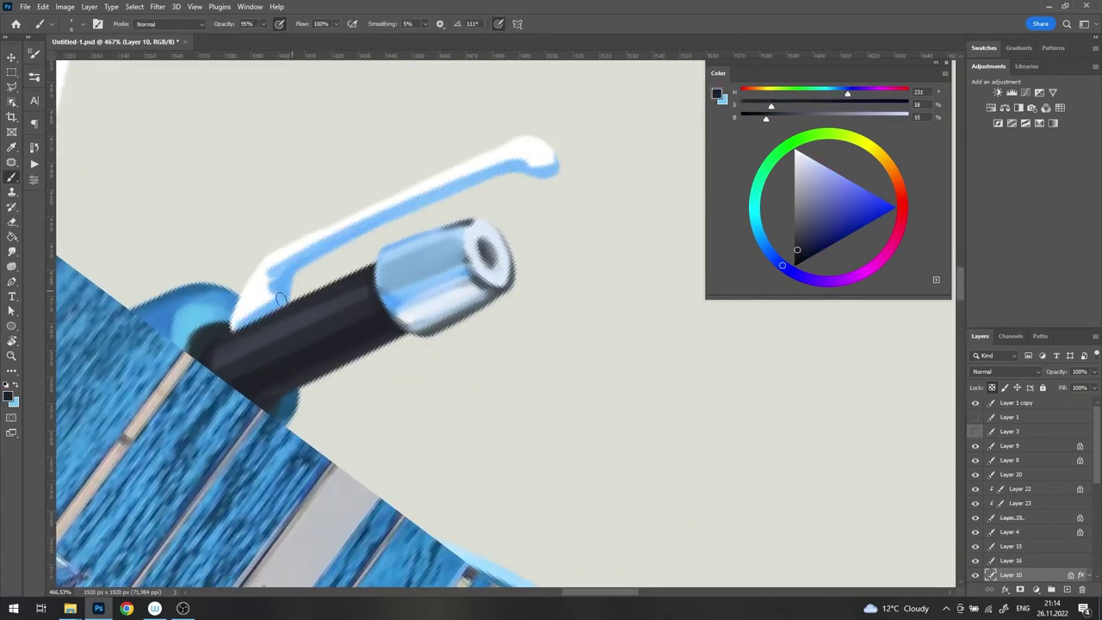
alt+click(281, 274)
drag(278, 284, 551, 168)
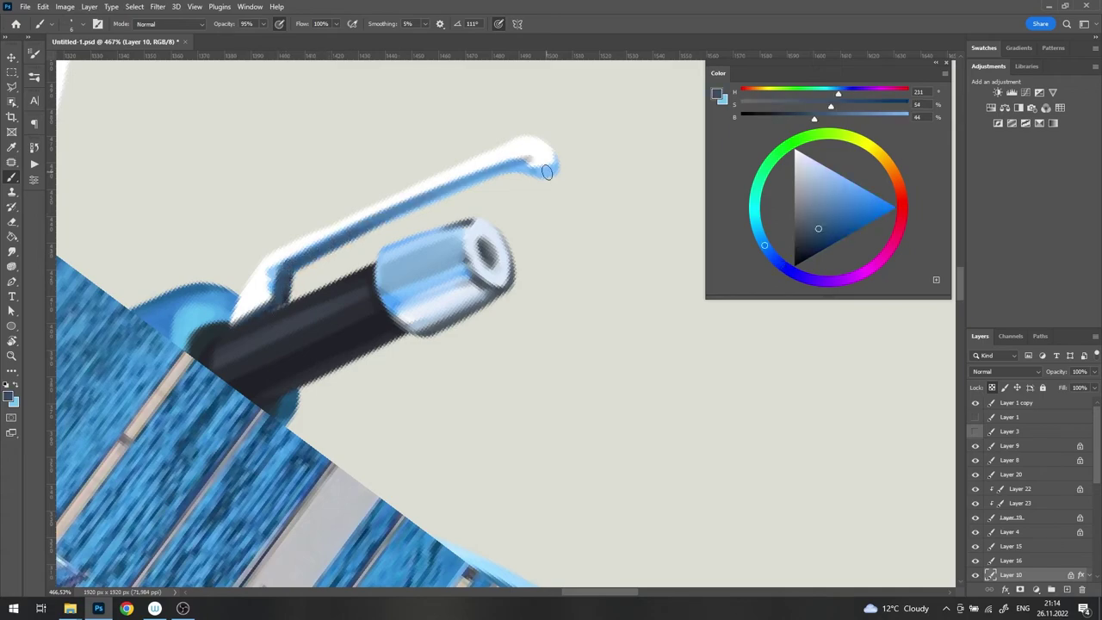
alt+click(276, 248)
scroll(519, 154, down, 10)
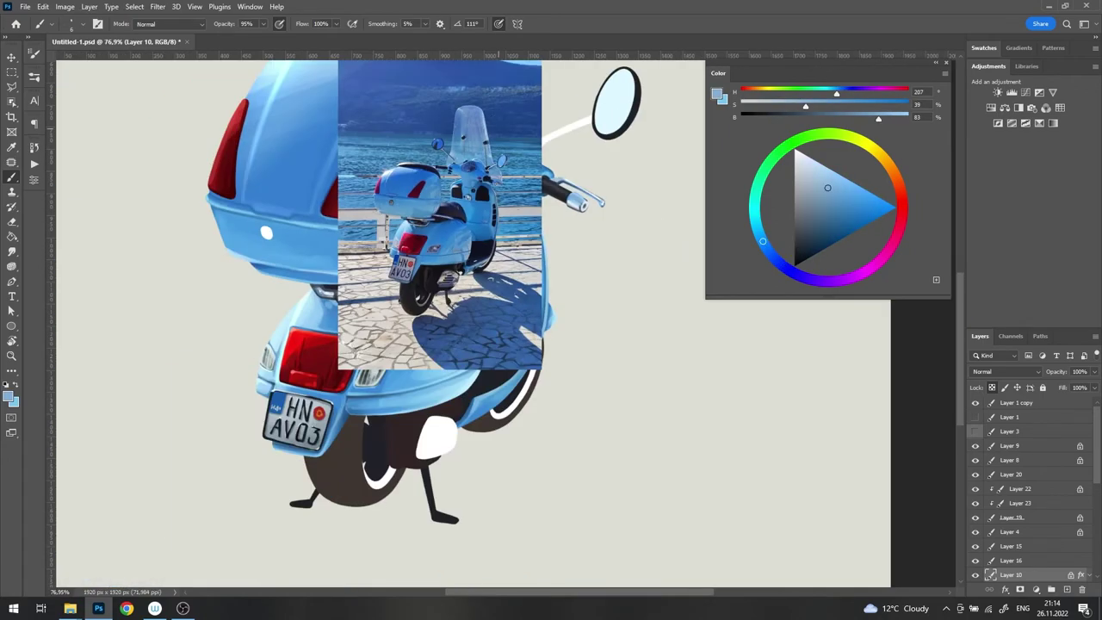
scroll(496, 284, up, 10)
alt+click(496, 284)
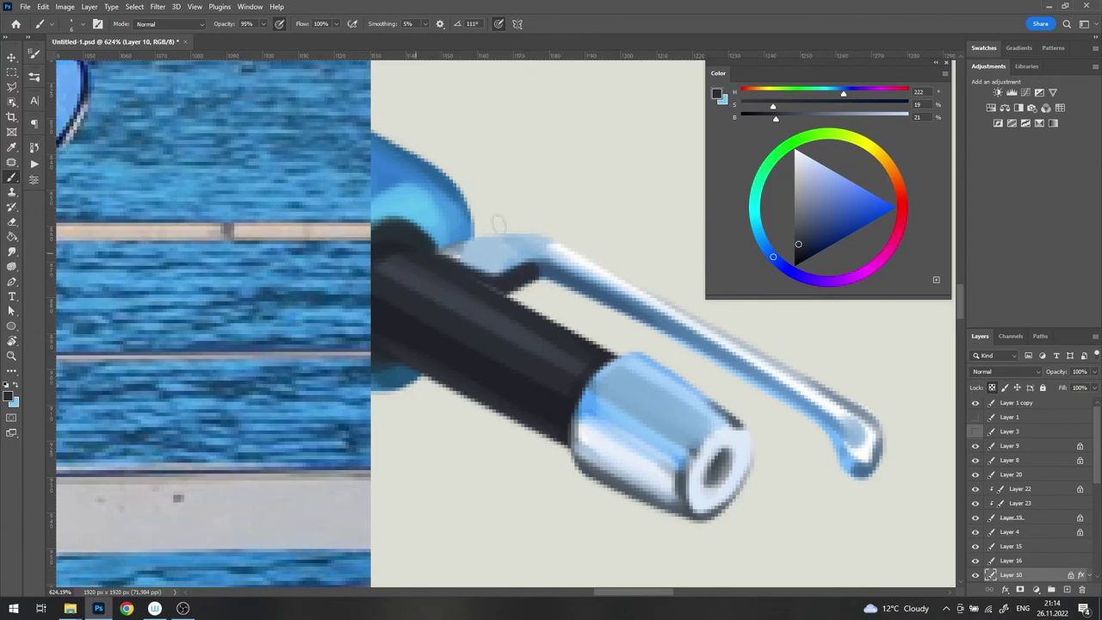
scroll(440, 249, down, 5)
Step: Select Layer 10 and paint a dark stroke along the mirror stem
key(v)
scroll(504, 334, up, 4)
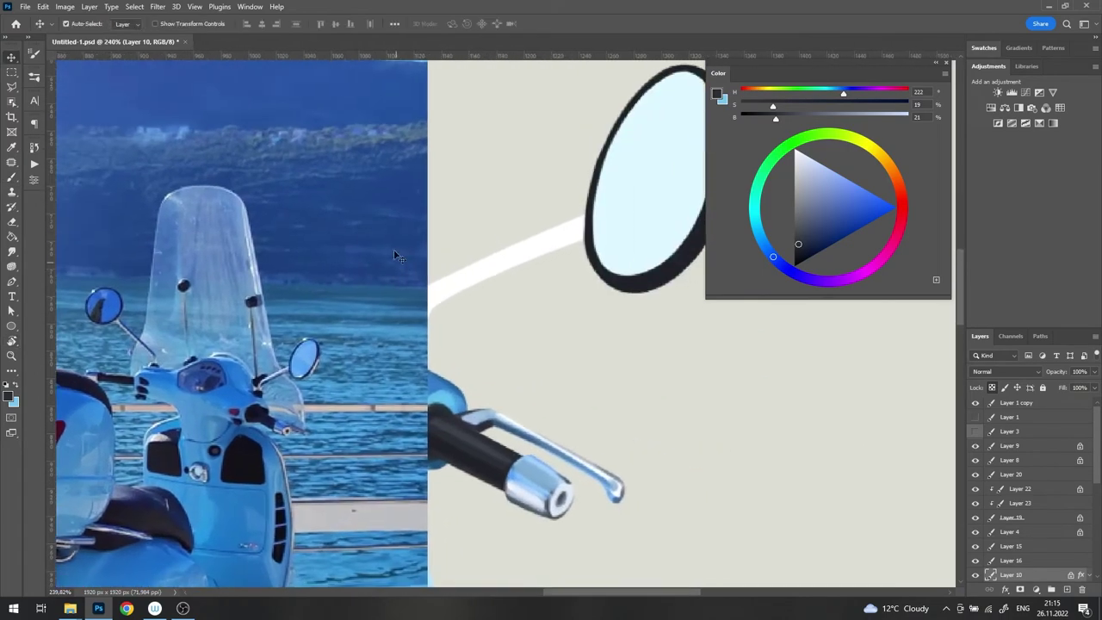
click(504, 334)
click(472, 320)
key(b)
right_click(459, 337)
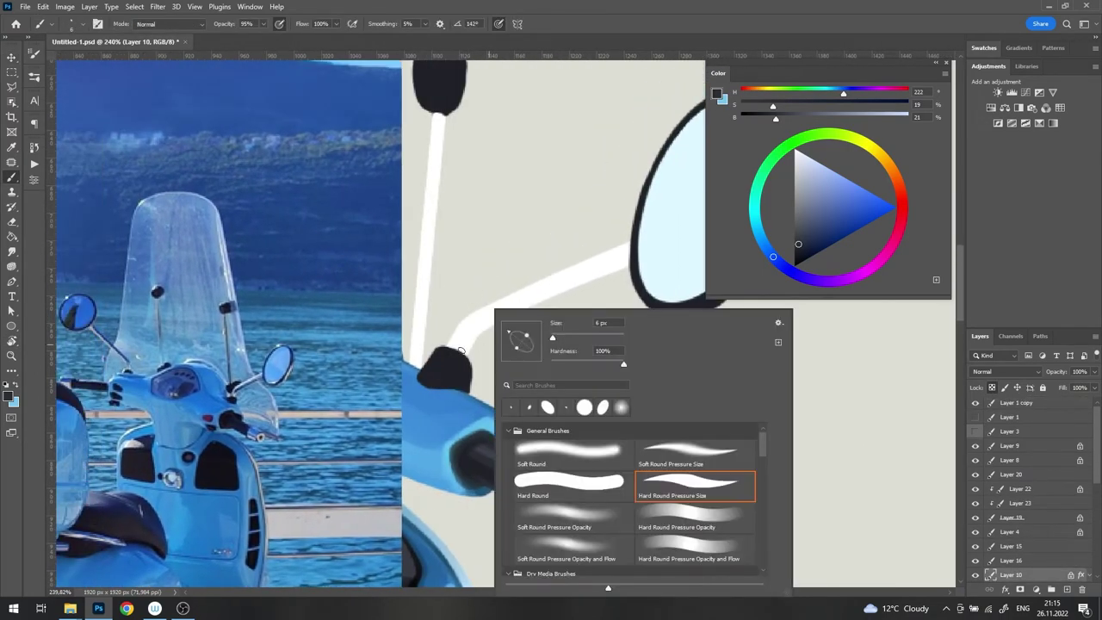
key(Return)
mouse_move(624, 269)
mouse_down()
mouse_move(465, 343)
mouse_move(578, 274)
mouse_up()
Step: Paint grey shading, a light streak and a white highlight along the mirror stem
alt+click(444, 415)
right_click(569, 312)
key(Return)
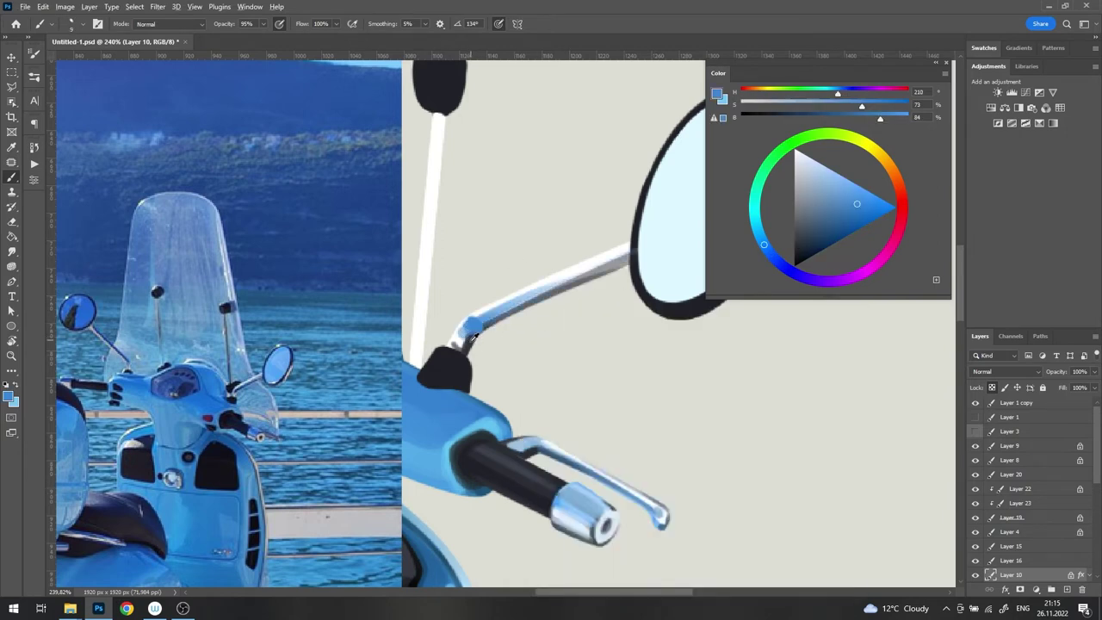
alt+click(472, 334)
drag(500, 316, 548, 284)
alt+click(551, 282)
mouse_move(622, 255)
mouse_down()
mouse_move(547, 276)
mouse_move(456, 345)
mouse_move(636, 248)
mouse_up()
alt+click(464, 340)
alt+click(466, 330)
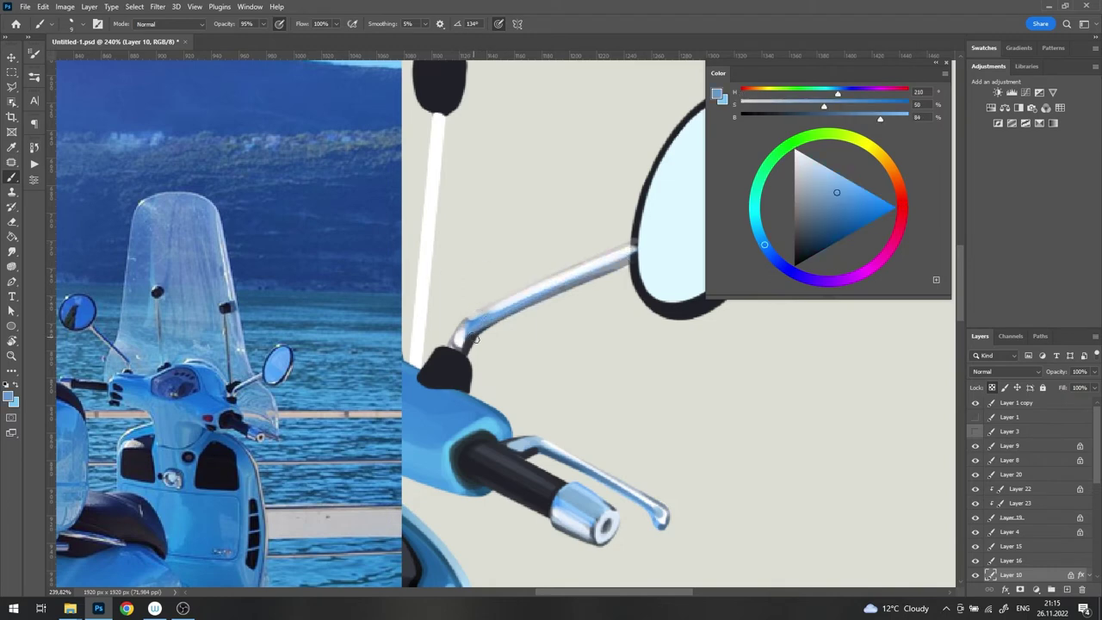
alt+click(496, 307)
mouse_move(596, 237)
mouse_down()
mouse_move(538, 249)
mouse_move(517, 276)
mouse_up()
Step: Paint near-white glints along the mirror rim and switch to a smaller brush preset
alt+click(470, 286)
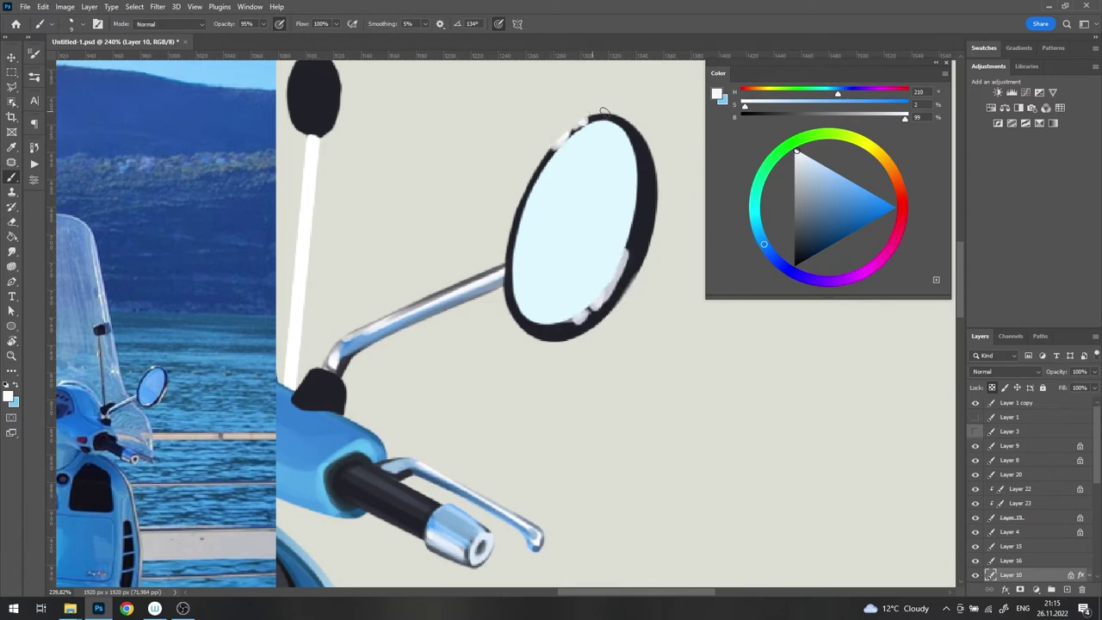
drag(604, 113, 483, 259)
right_click(296, 303)
double_click(496, 473)
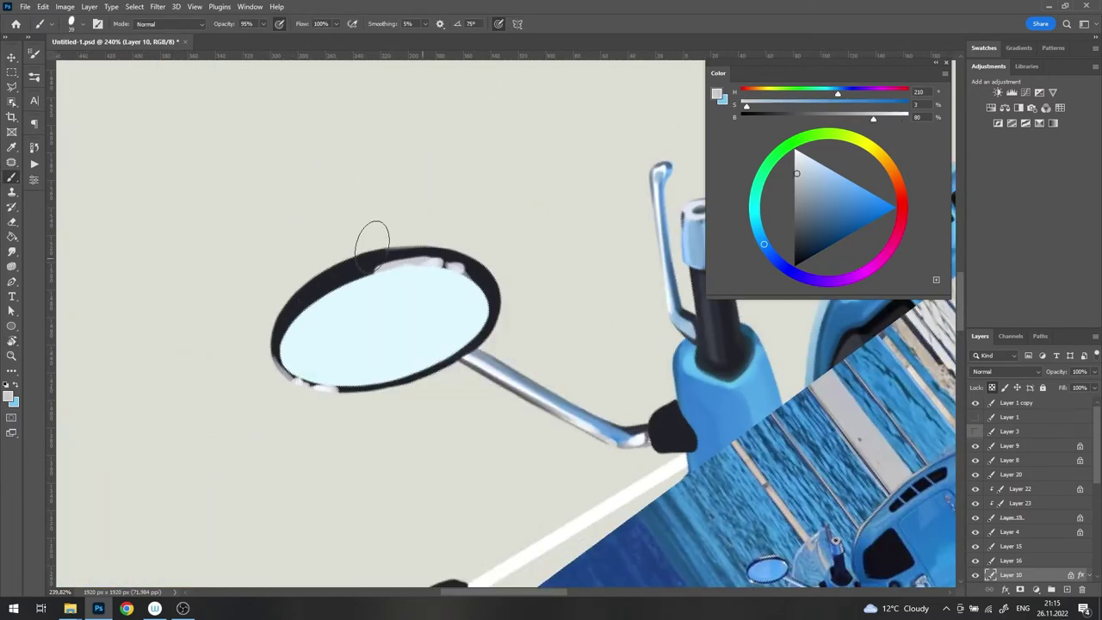
alt+click(330, 256)
right_click(340, 274)
double_click(566, 455)
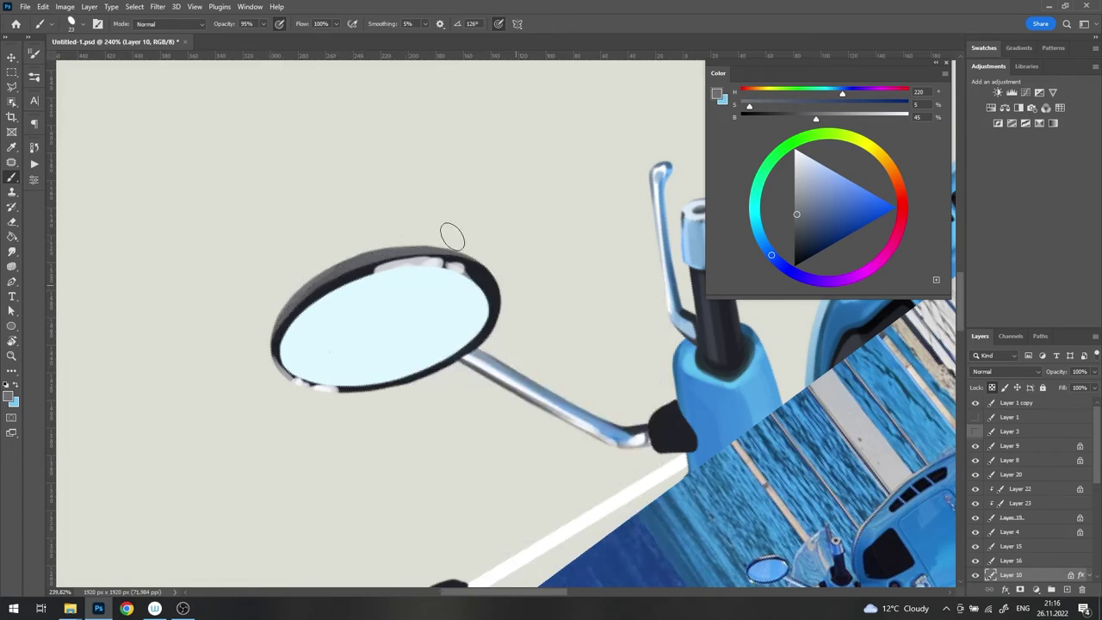
Step: Rotate the mirror upright and sample dark tones from its outline and stem base
drag(452, 237, 583, 345)
alt+click(578, 289)
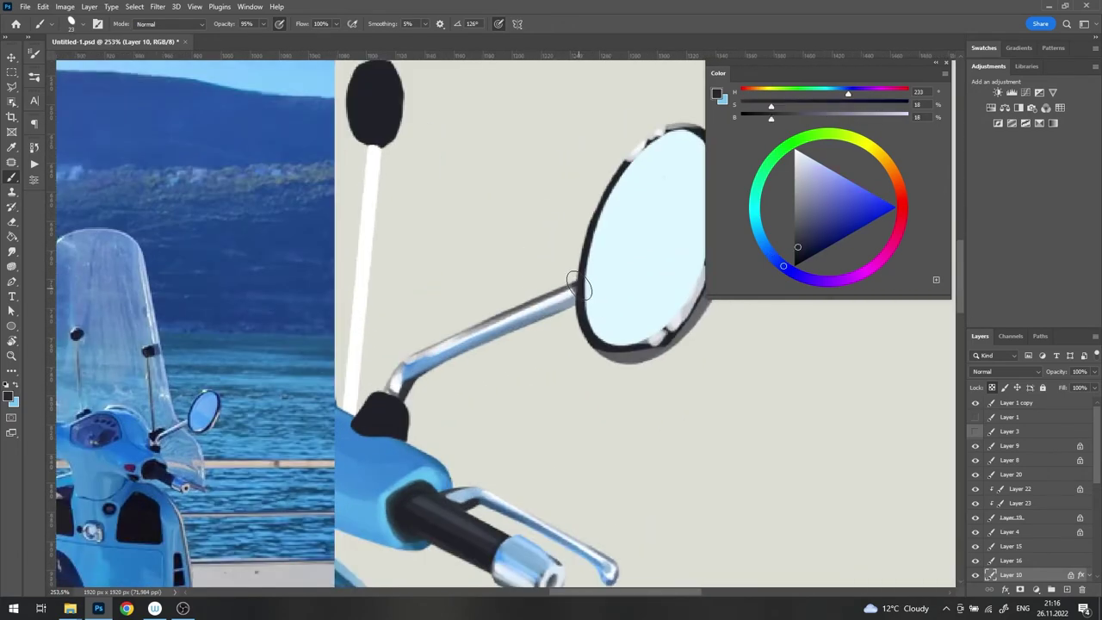
right_click(542, 331)
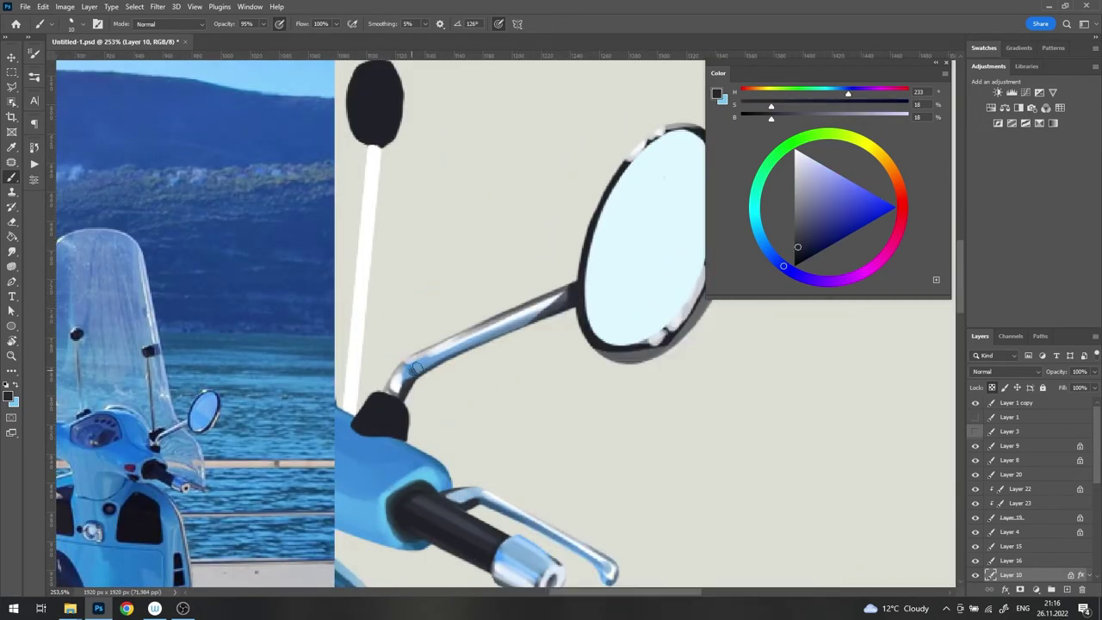
scroll(481, 336, down, 5)
scroll(491, 340, up, 8)
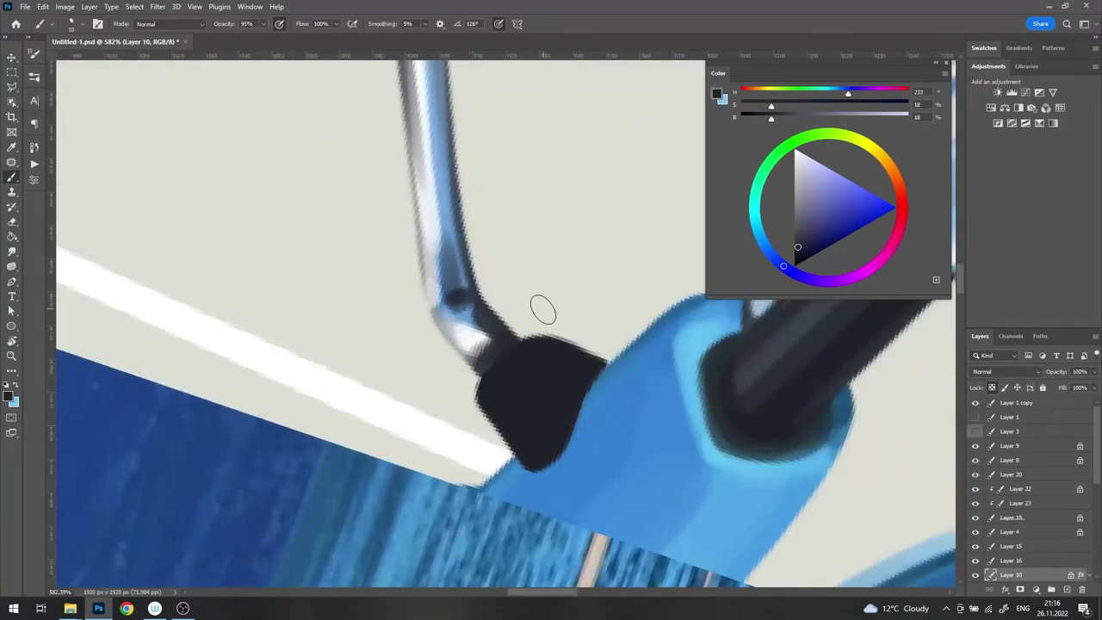
scroll(544, 310, down, 2)
scroll(476, 362, down, 2)
alt+click(452, 369)
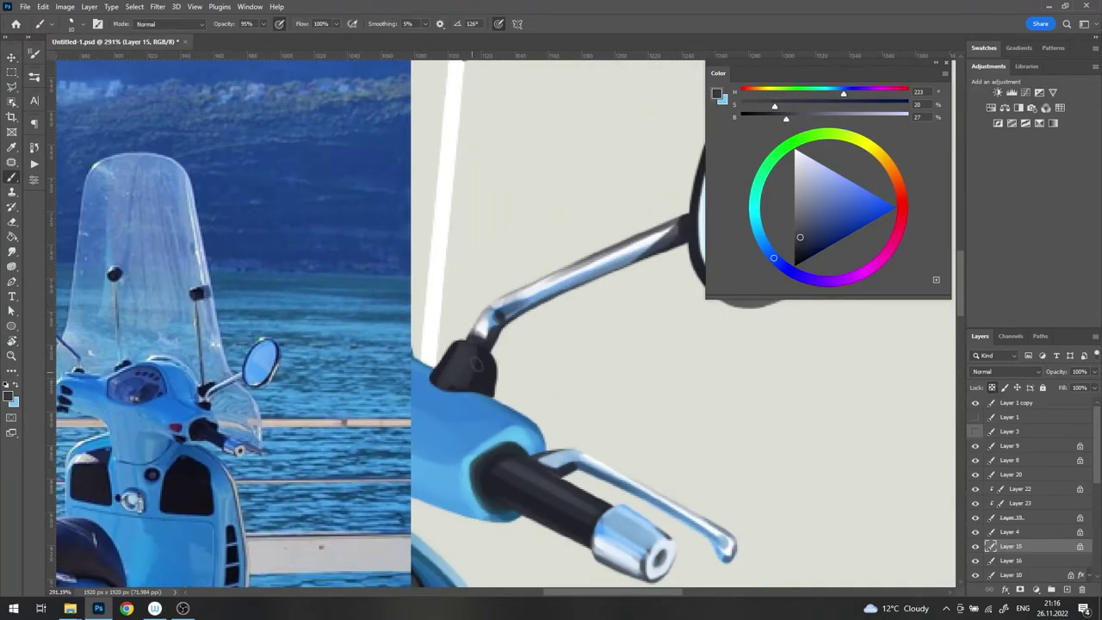
Step: Move the reference photo to the upper left and bring the two dark knobs into view
scroll(573, 295, up, 2)
drag(574, 296, 628, 271)
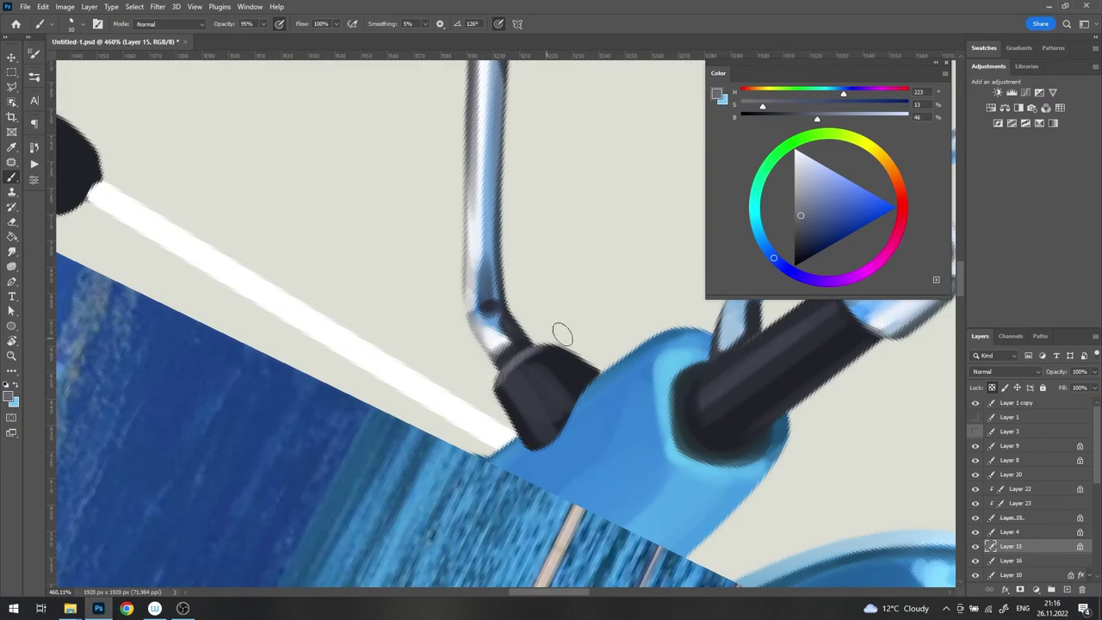
scroll(502, 385, down, 5)
scroll(502, 385, down, 4)
key(v)
drag(457, 344, 211, 267)
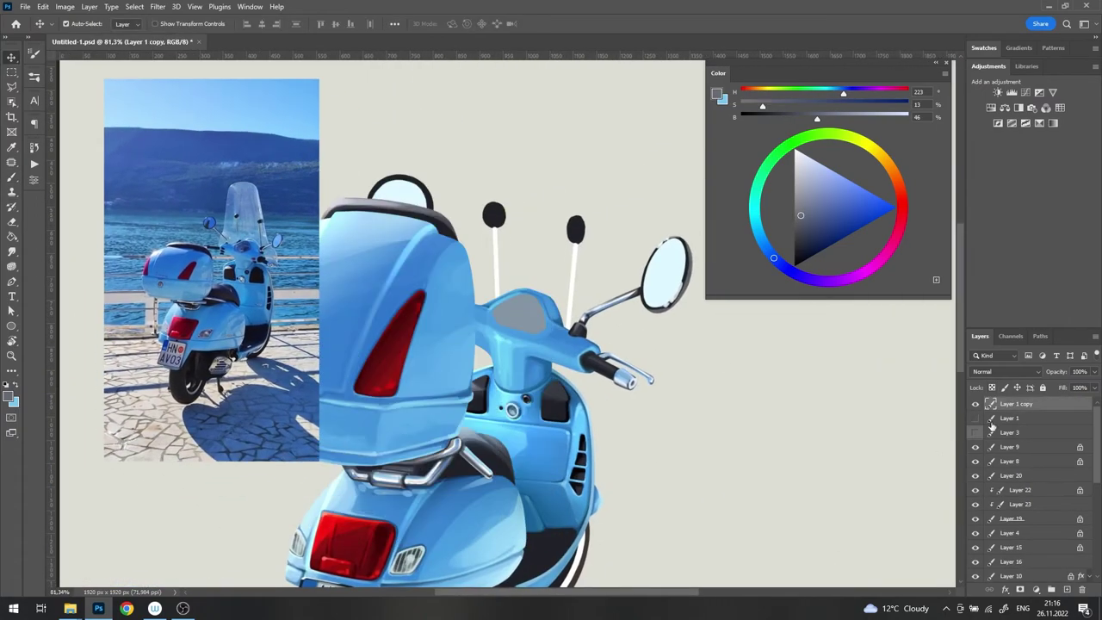
scroll(582, 339, up, 3)
drag(622, 290, 528, 258)
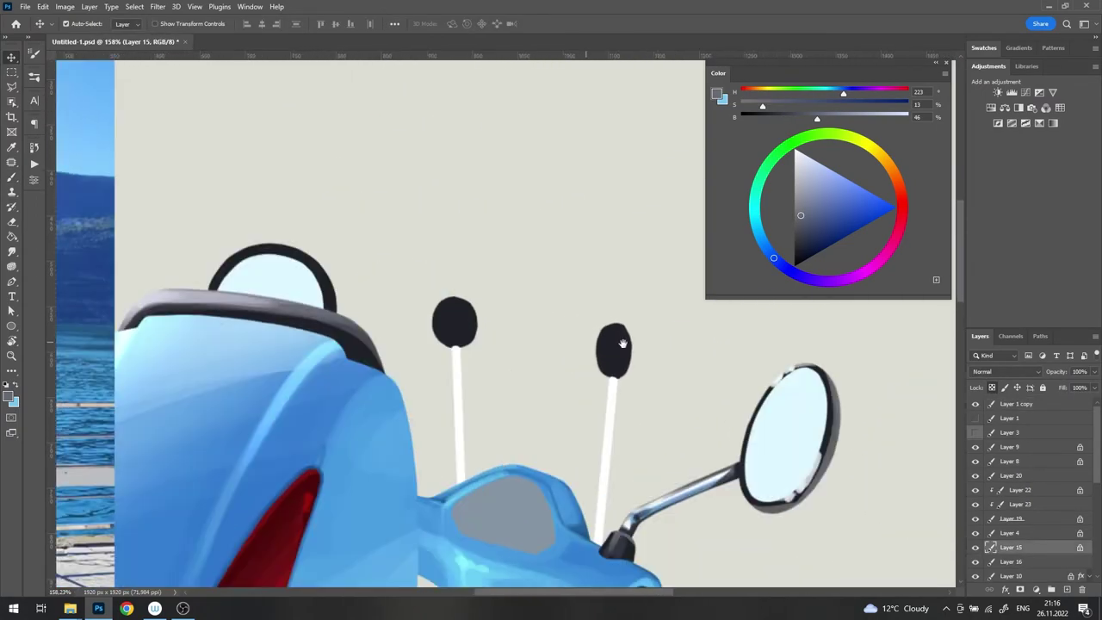
Step: Dab light grey edges and a small highlight dot onto the two dark oval knobs
key(b)
scroll(528, 258, up, 3)
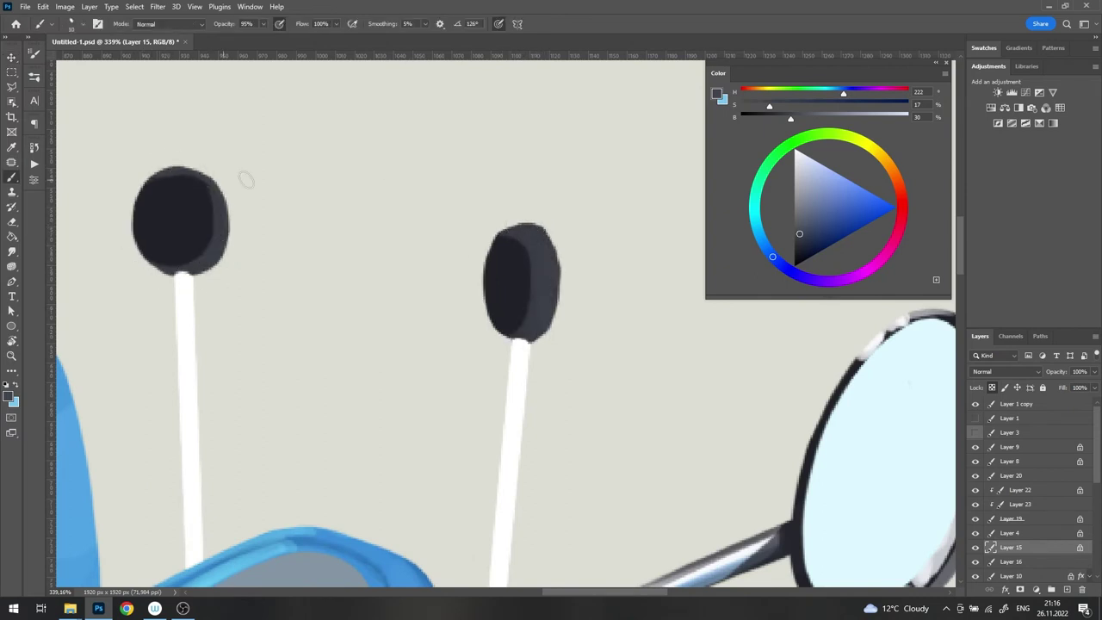
alt+click(183, 189)
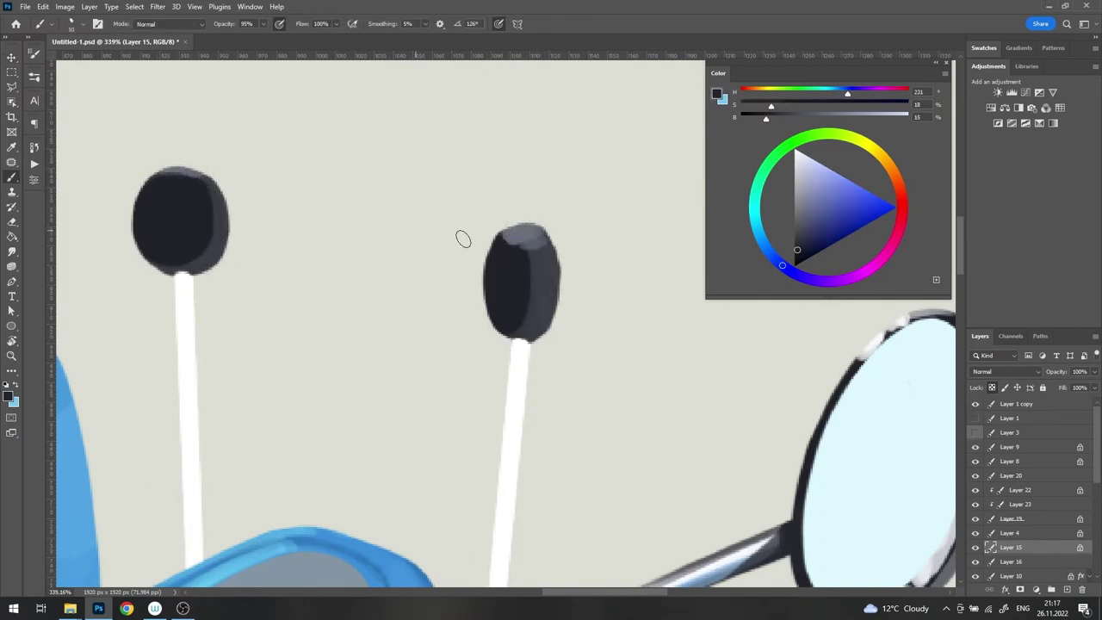
alt+click(522, 277)
click(505, 303)
alt+click(172, 238)
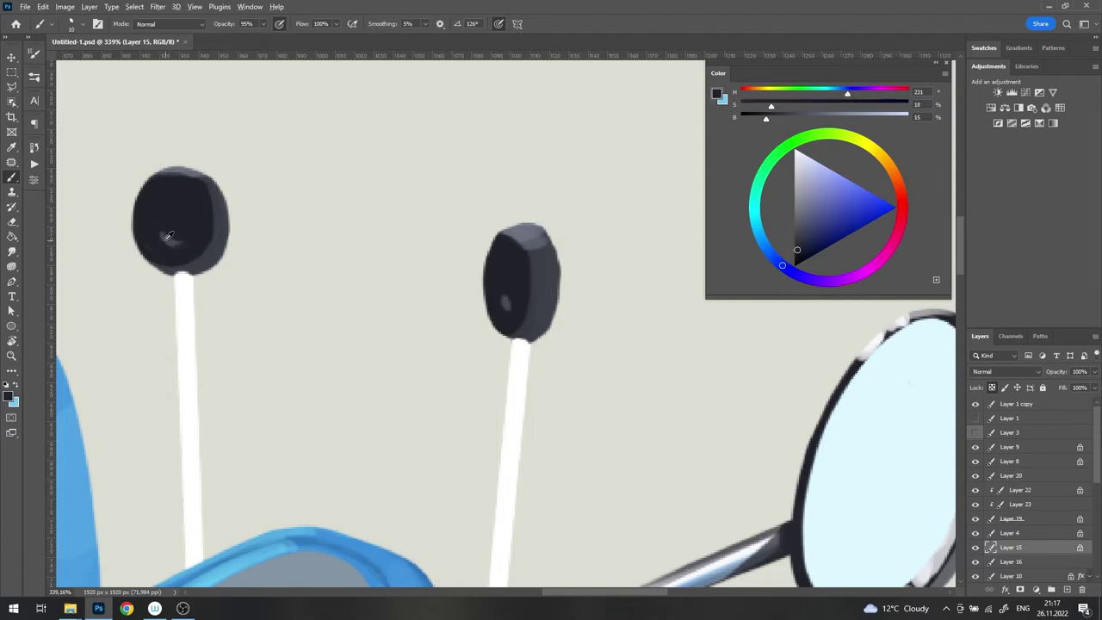
scroll(253, 197, down, 5)
scroll(427, 317, up, 6)
alt+click(427, 317)
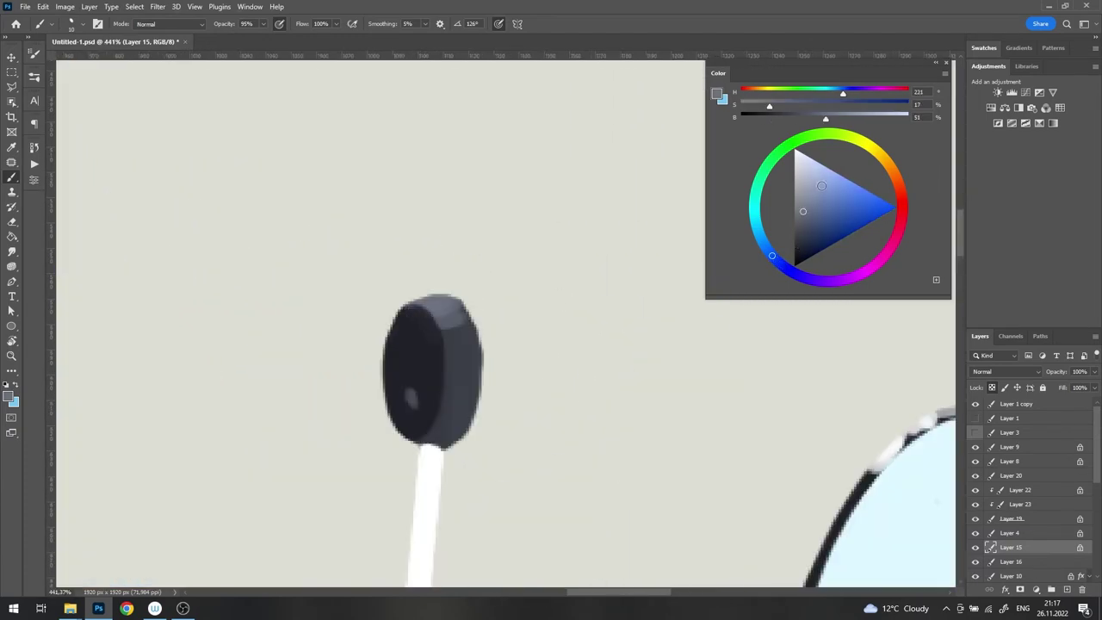
scroll(411, 297, down, 5)
scroll(515, 273, up, 4)
Step: On the mirror-stem layer, paint grey-blue shading and a bright blue reflection along the stick
ctrl+click(483, 310)
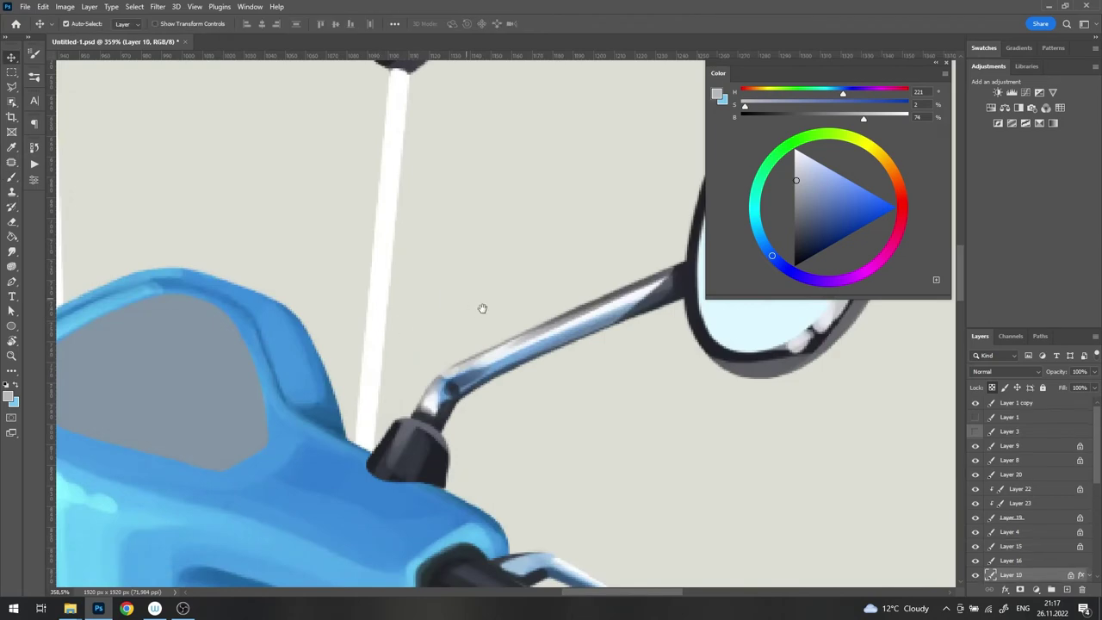
alt+click(474, 211)
key(r)
drag(473, 211, 546, 226)
scroll(472, 233, up, 3)
right_click(478, 233)
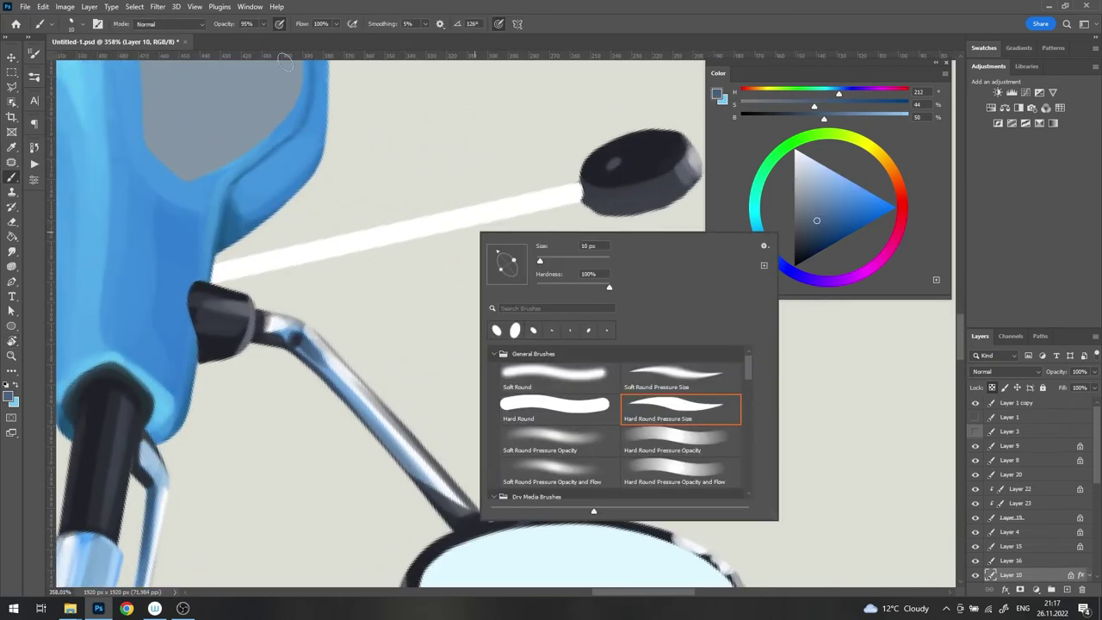
mouse_move(211, 276)
mouse_down()
mouse_move(528, 214)
mouse_move(224, 275)
mouse_up()
alt+click(288, 310)
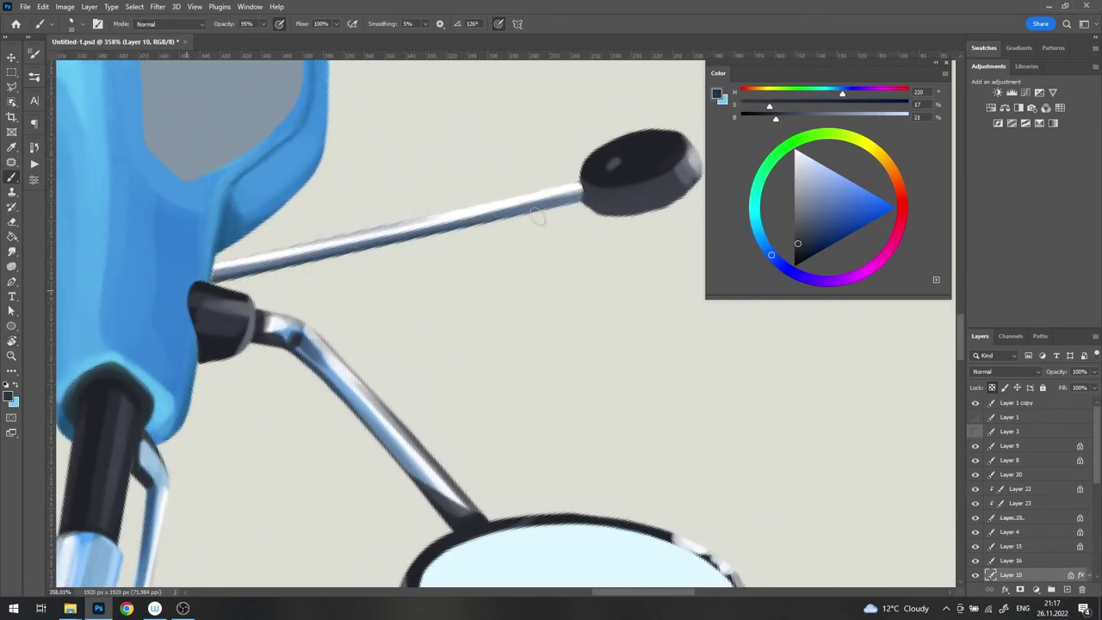
alt+click(250, 198)
drag(317, 240, 278, 512)
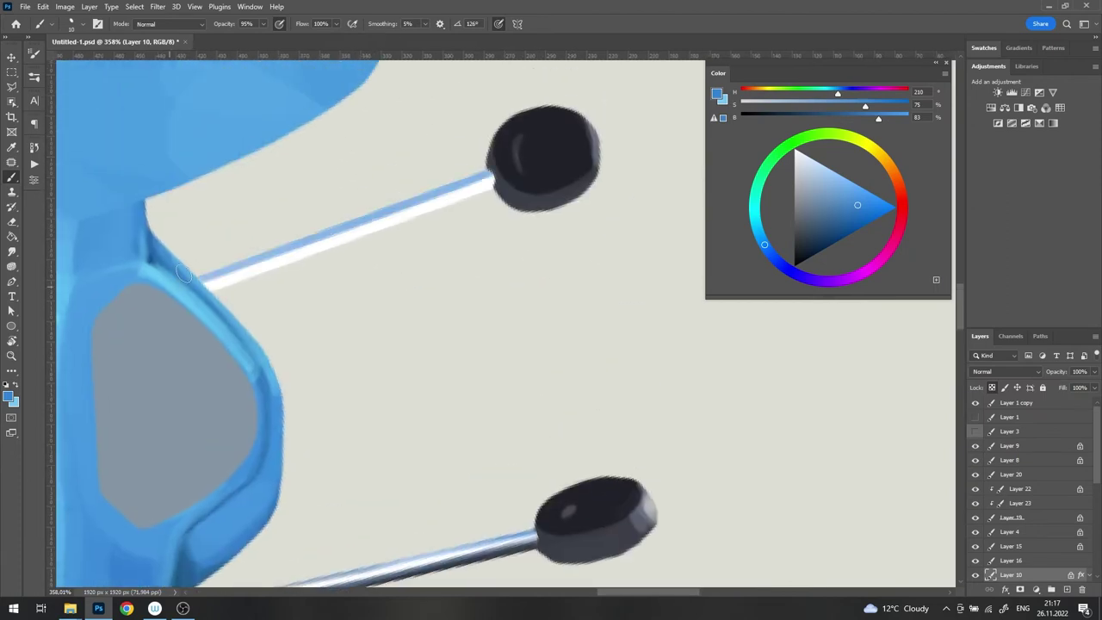
Step: Darken the upper rod's underside with near-black and add a light grey highlight along its top
drag(211, 216, 500, 110)
alt+click(527, 93)
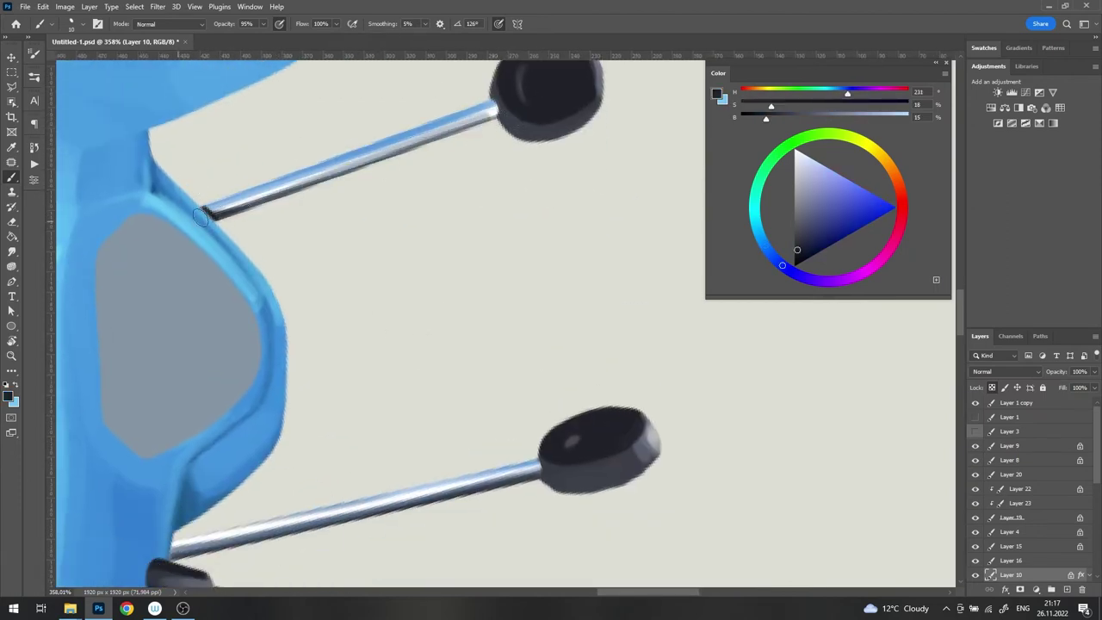
drag(199, 217, 499, 108)
drag(472, 161, 494, 184)
alt+click(671, 144)
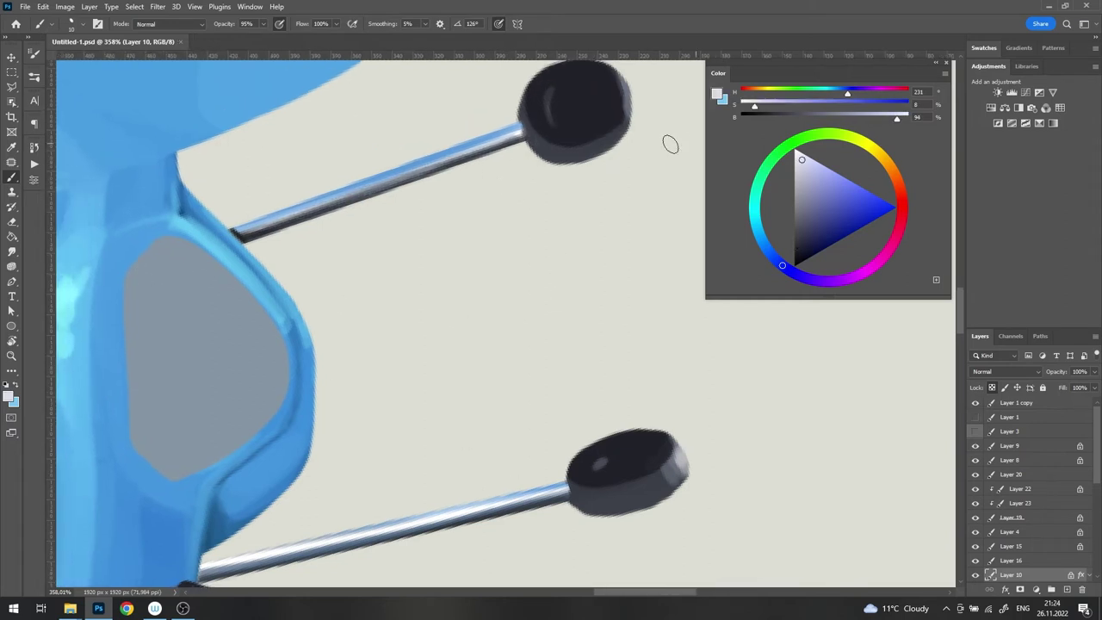
drag(513, 128, 296, 211)
alt+click(243, 229)
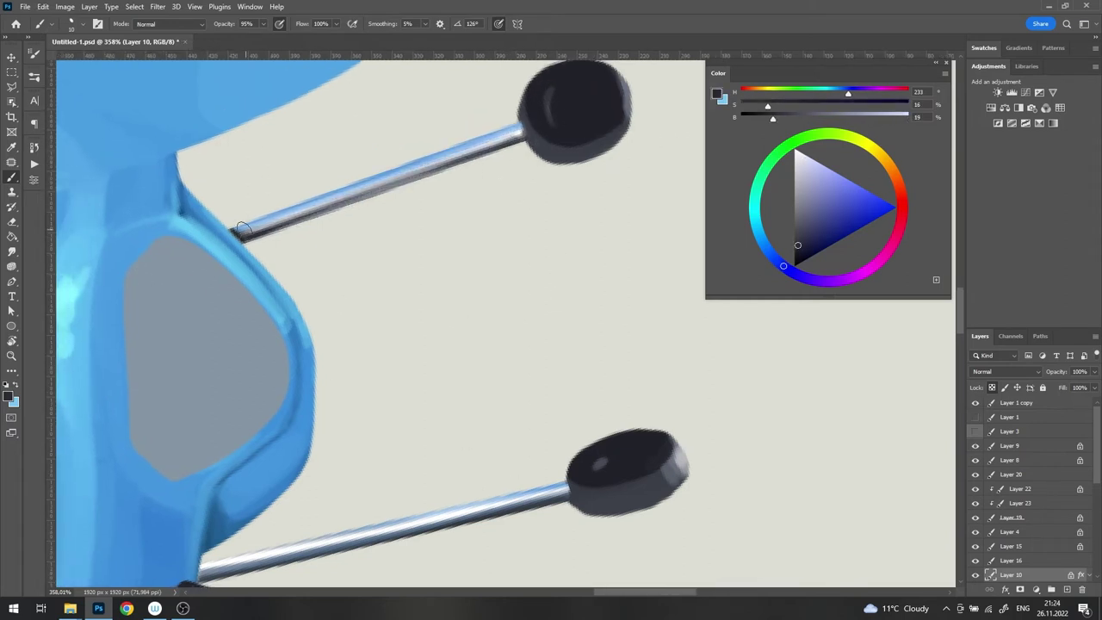
Step: Sample light greys from the canvas, mirror glass and mirror rim for the rod highlights
scroll(508, 204, down, 3)
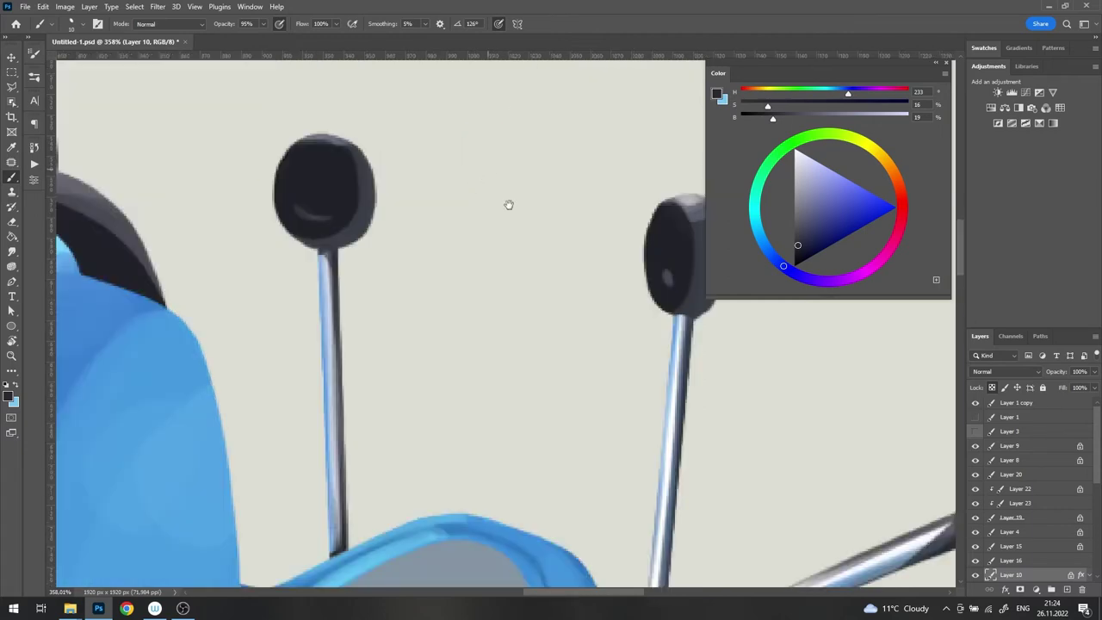
scroll(517, 233, down, 2)
scroll(522, 209, up, 2)
scroll(574, 379, up, 1)
key(v)
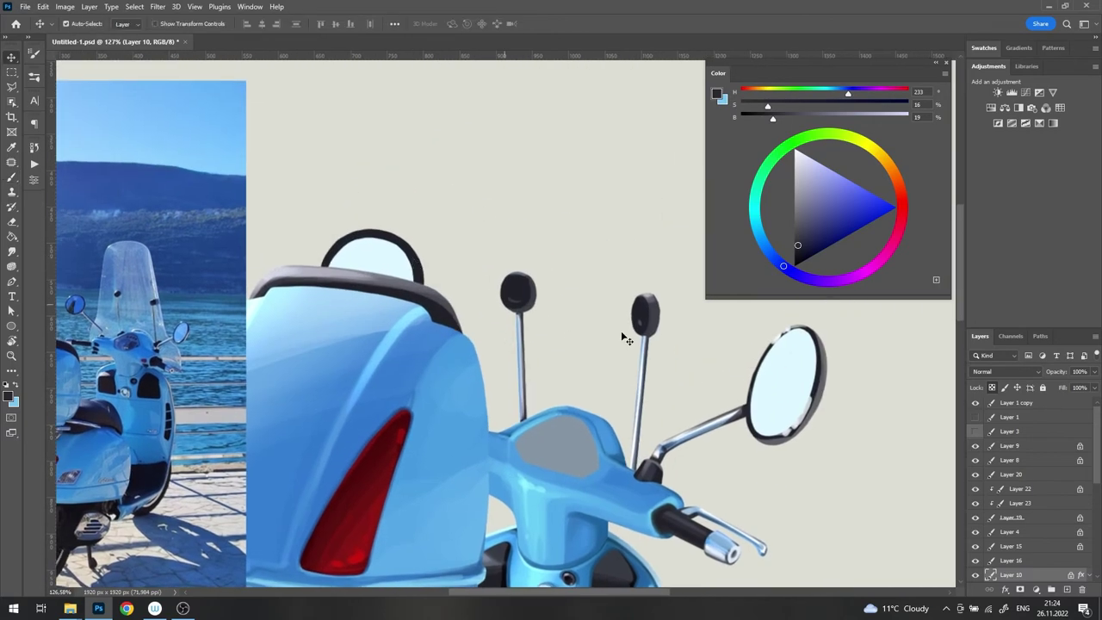
key(b)
alt+click(429, 272)
scroll(409, 249, up, 2)
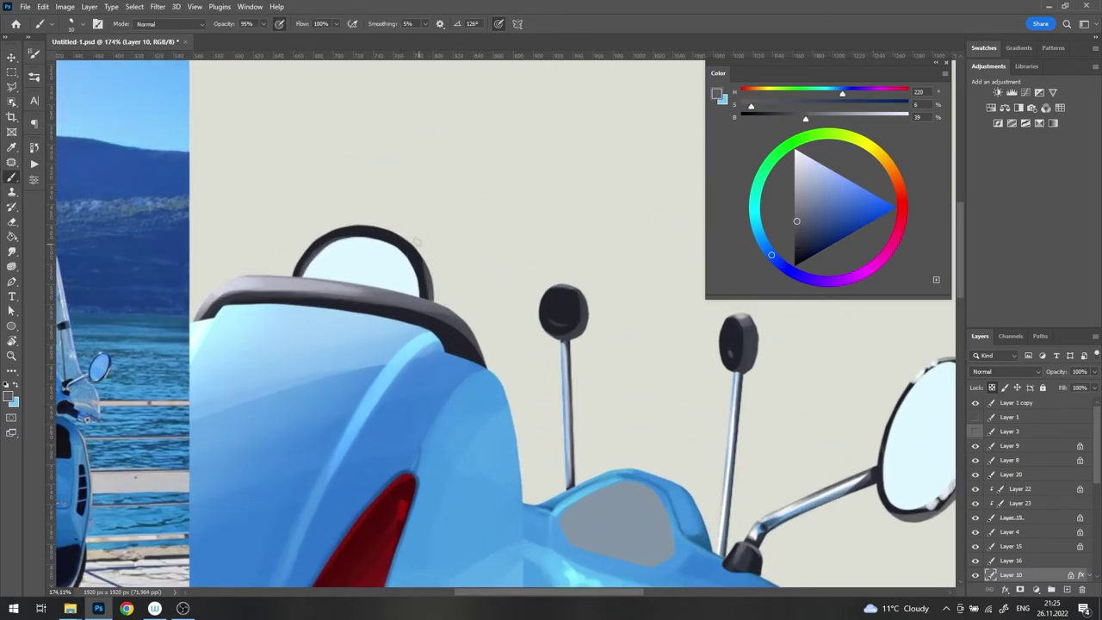
drag(751, 386, 669, 386)
alt+click(838, 368)
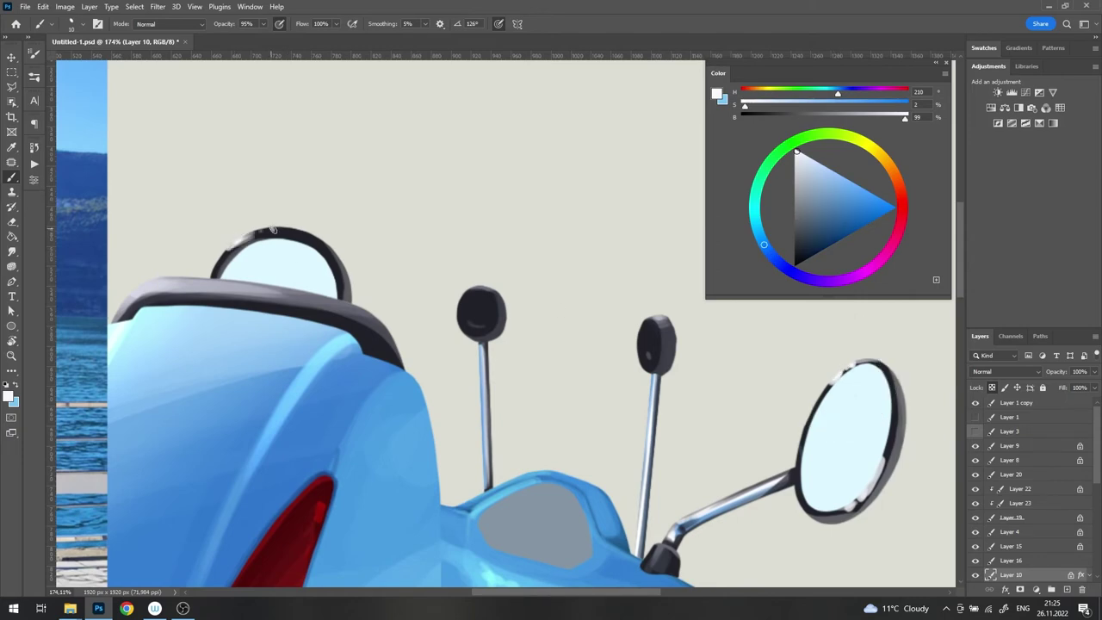
scroll(304, 214, up, 3)
alt+click(352, 219)
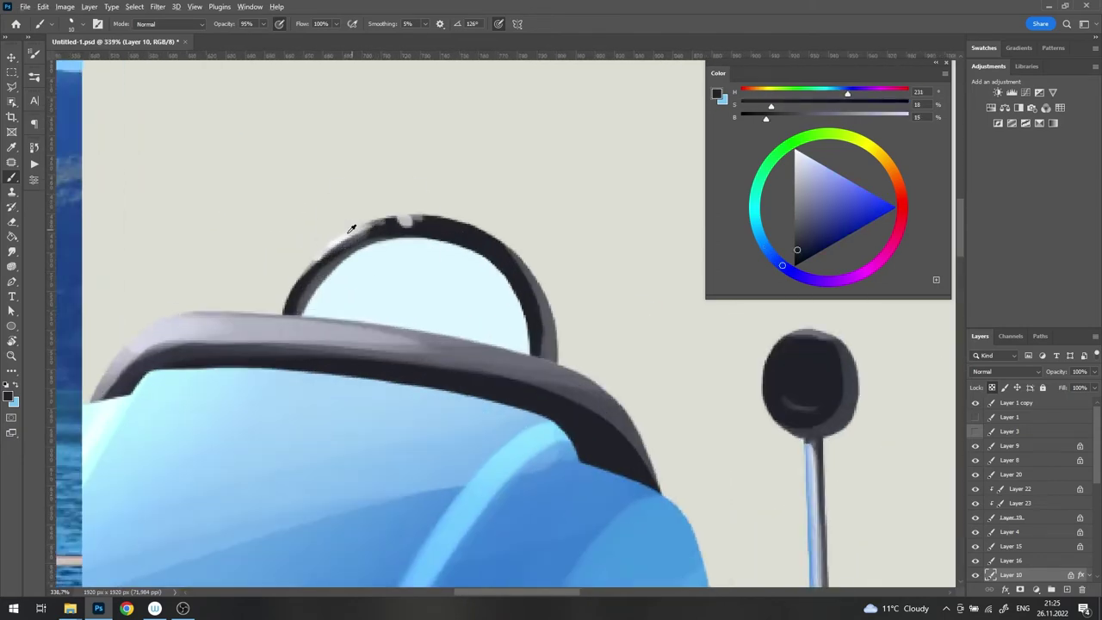
scroll(541, 328, down, 6)
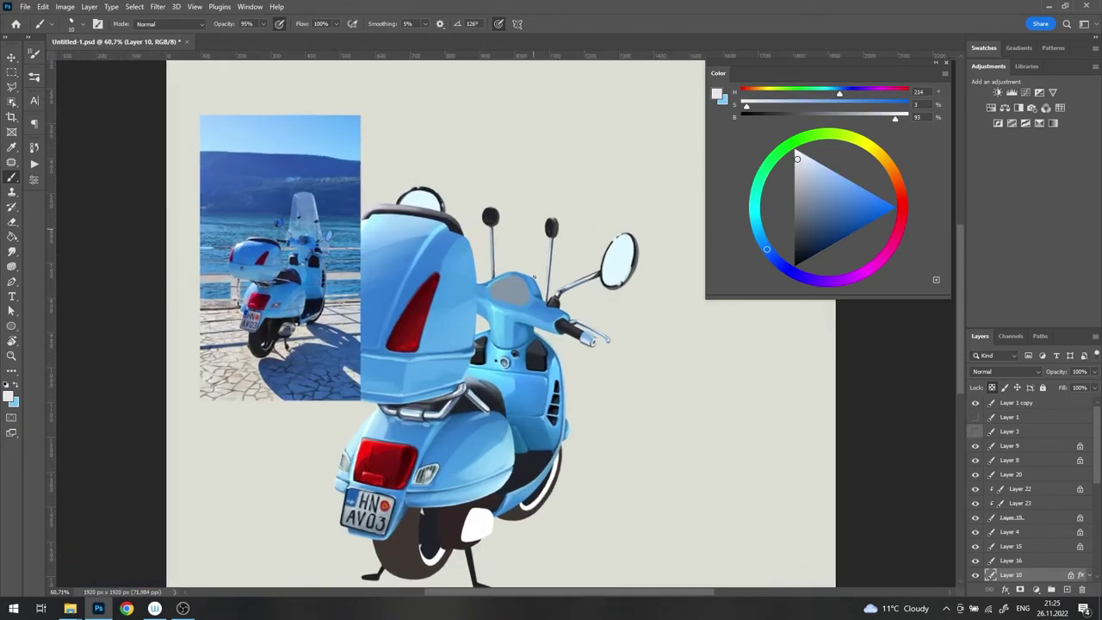
Step: Move the reference photo to the right and make the handlebar's Layer 20 active
drag(534, 258, 599, 282)
scroll(600, 283, up, 2)
key(v)
drag(258, 216, 393, 242)
scroll(603, 284, up, 5)
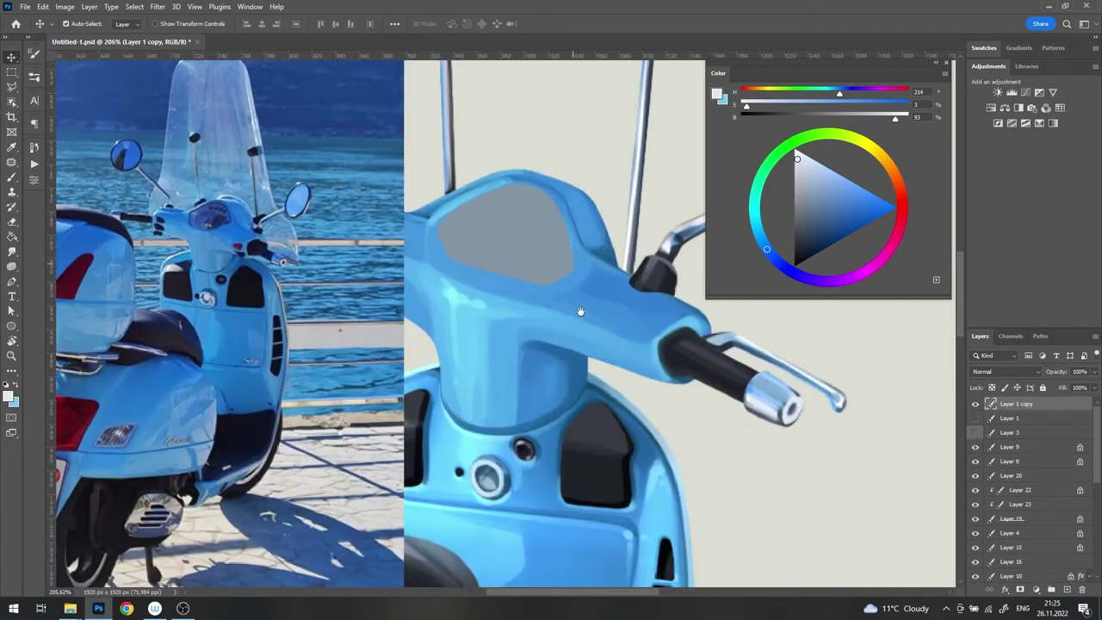
click(653, 321)
Step: Sample the dashboard panel's grey, darken it, and tilt the view to shade the window rim
key(b)
alt+click(467, 304)
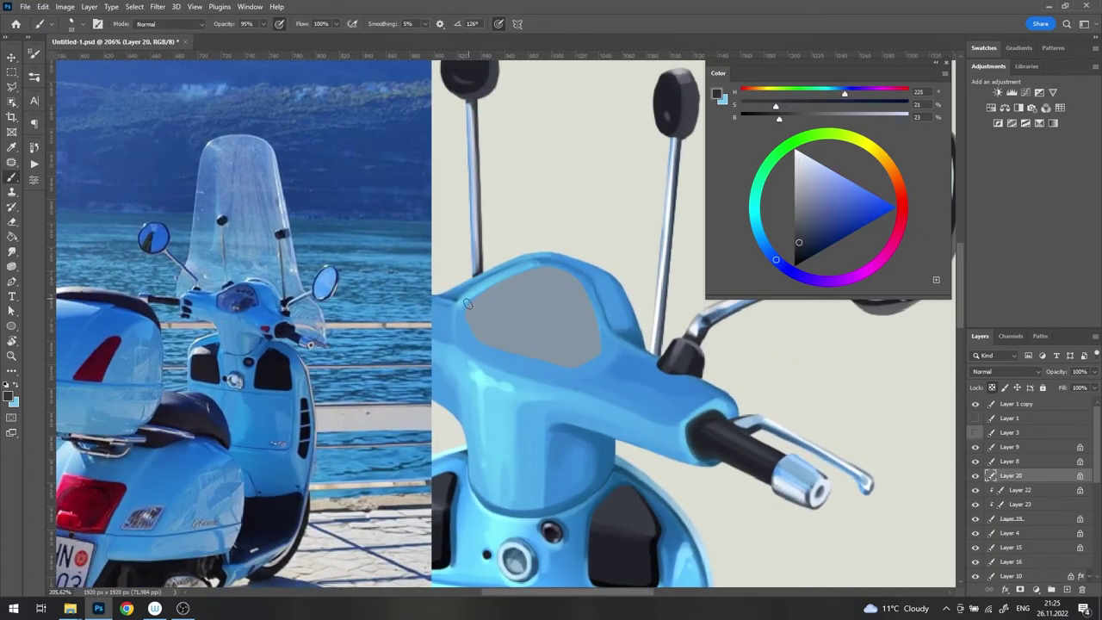
alt+click(550, 294)
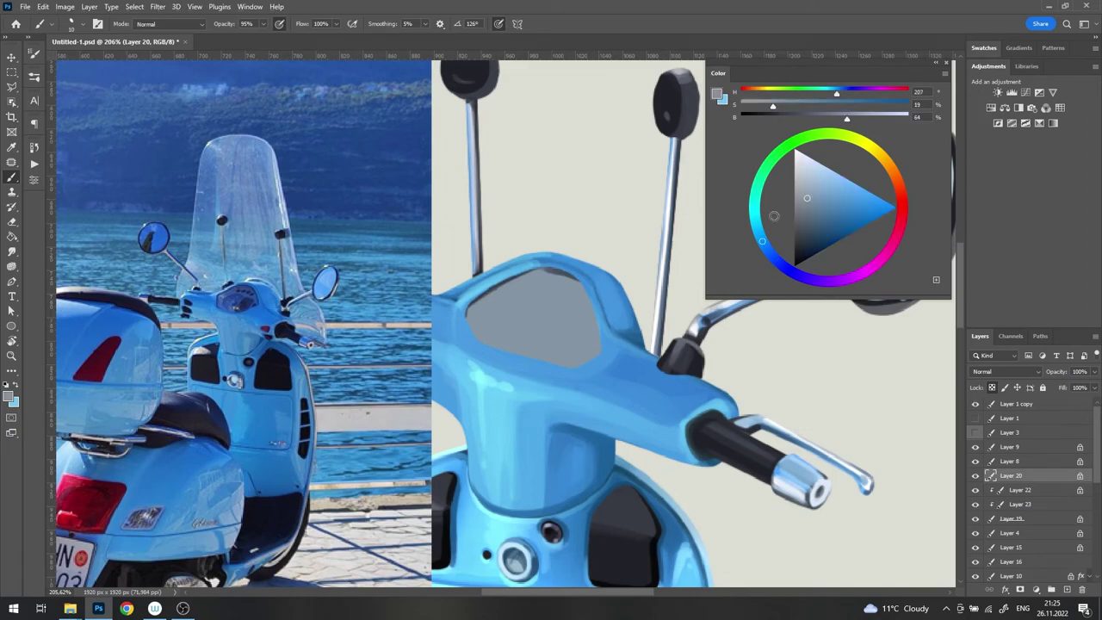
click(802, 234)
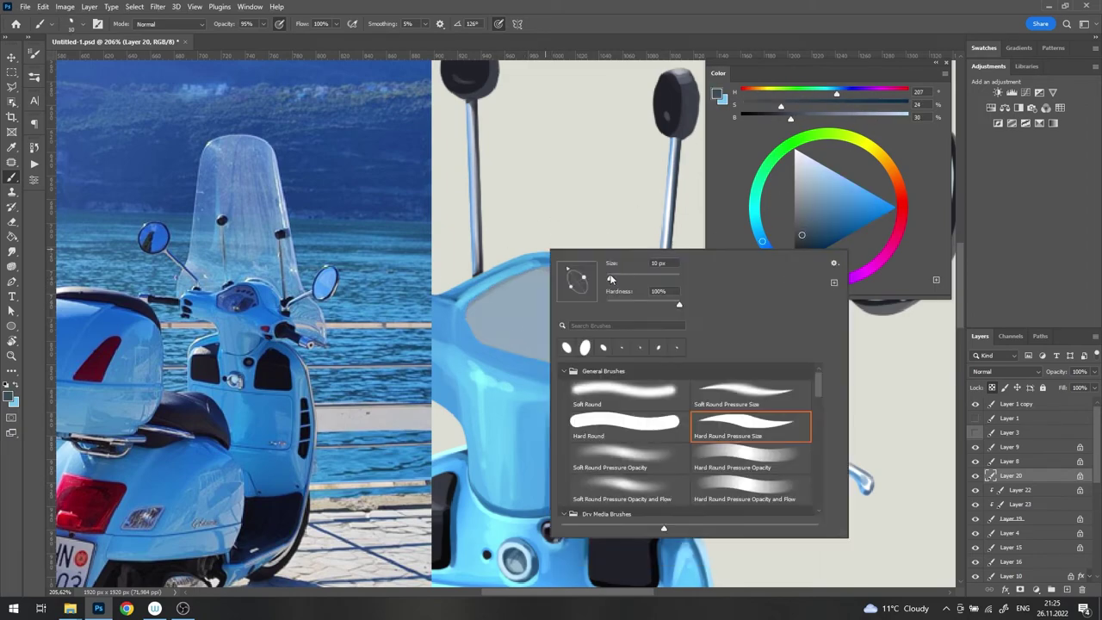
right_click(560, 249)
key(Escape)
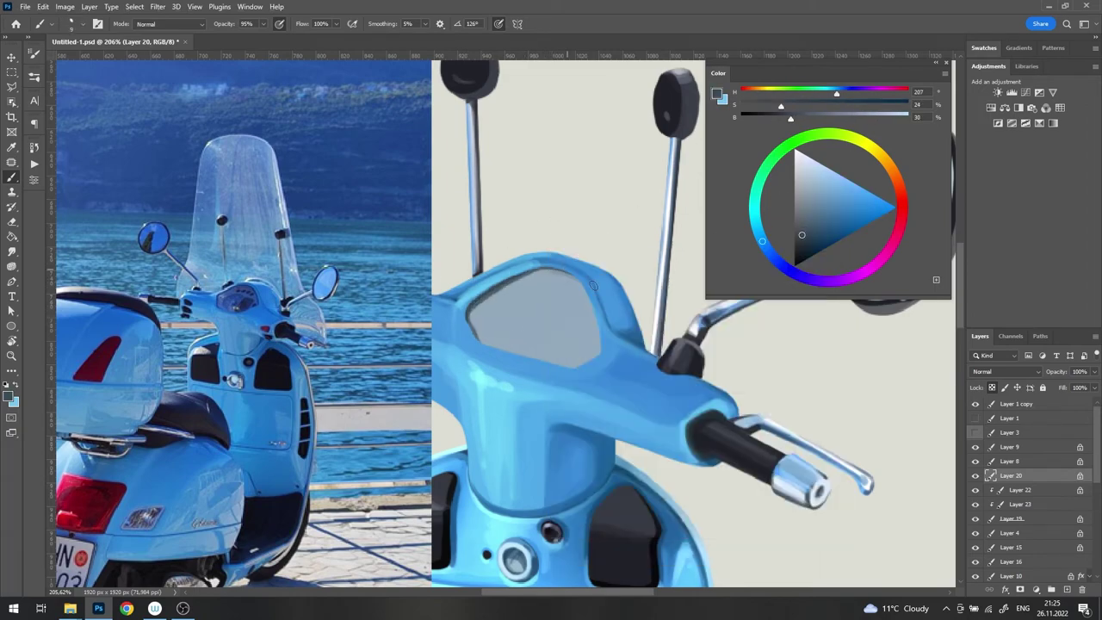
drag(593, 285, 505, 308)
scroll(439, 287, up, 4)
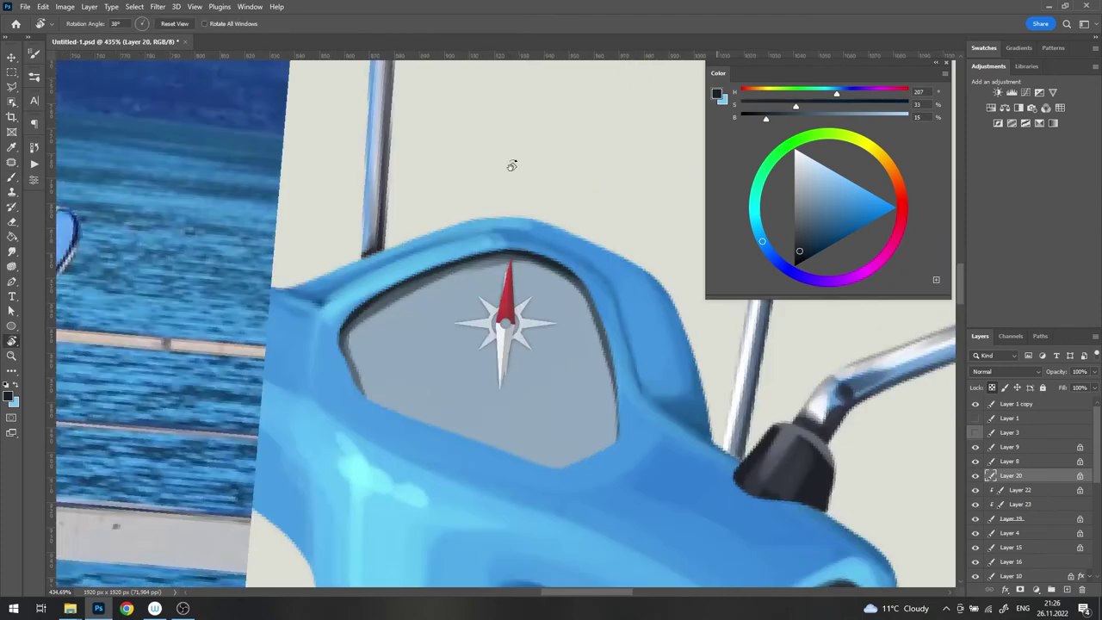
drag(419, 343, 482, 327)
scroll(426, 353, down, 5)
scroll(425, 353, up, 3)
Step: Pick lighter grey-blue tones for the rim while working around the window's lower corner
alt+click(426, 353)
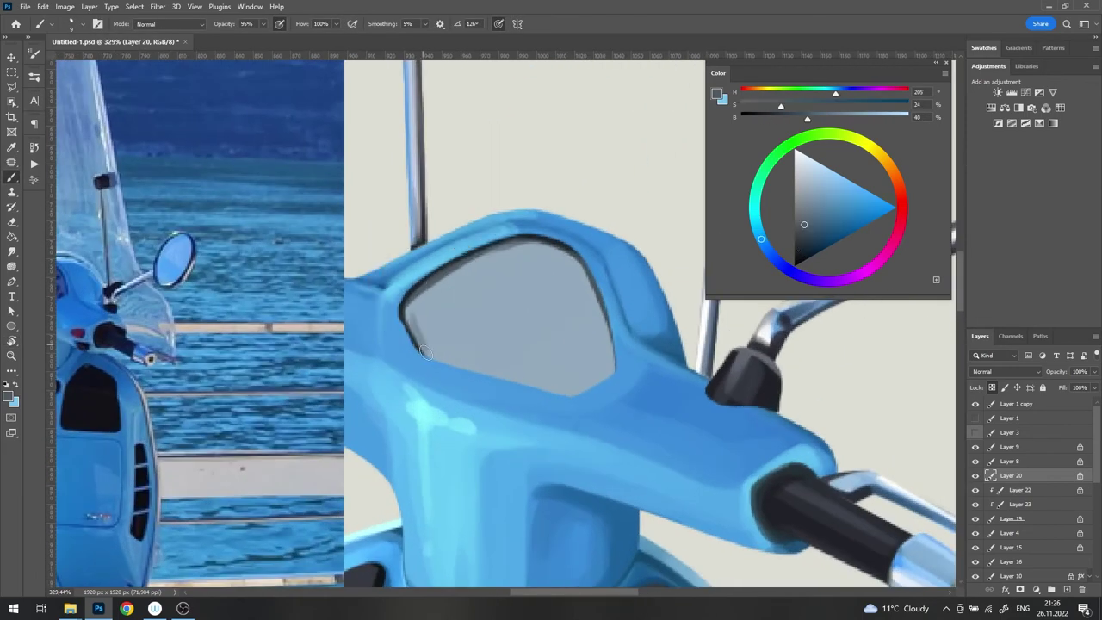
drag(607, 330, 482, 319)
scroll(431, 314, up, 3)
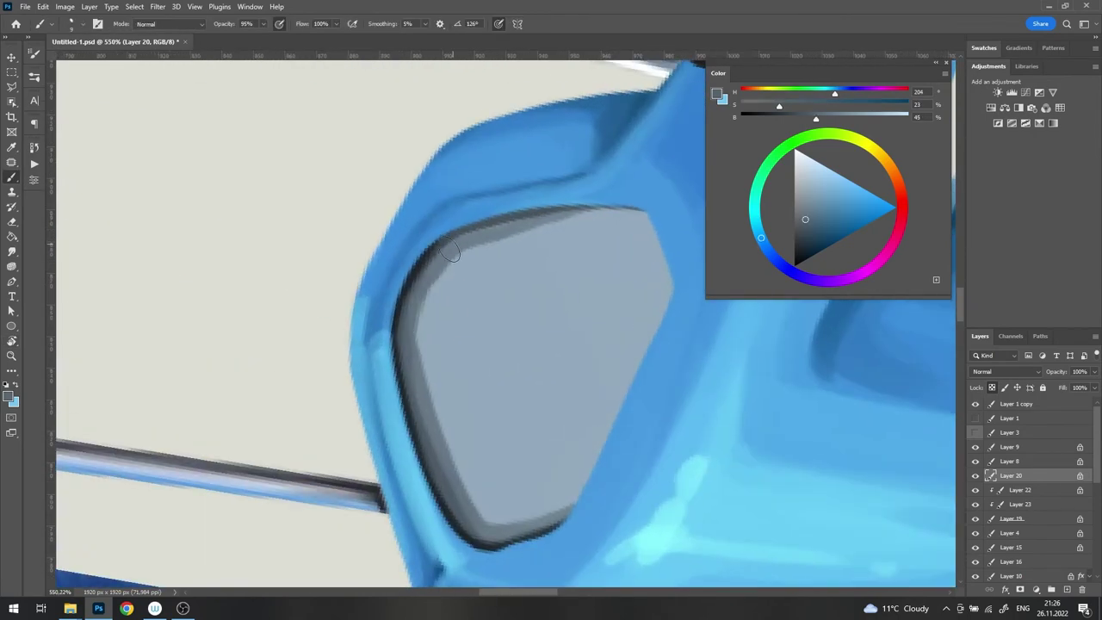
alt+click(428, 314)
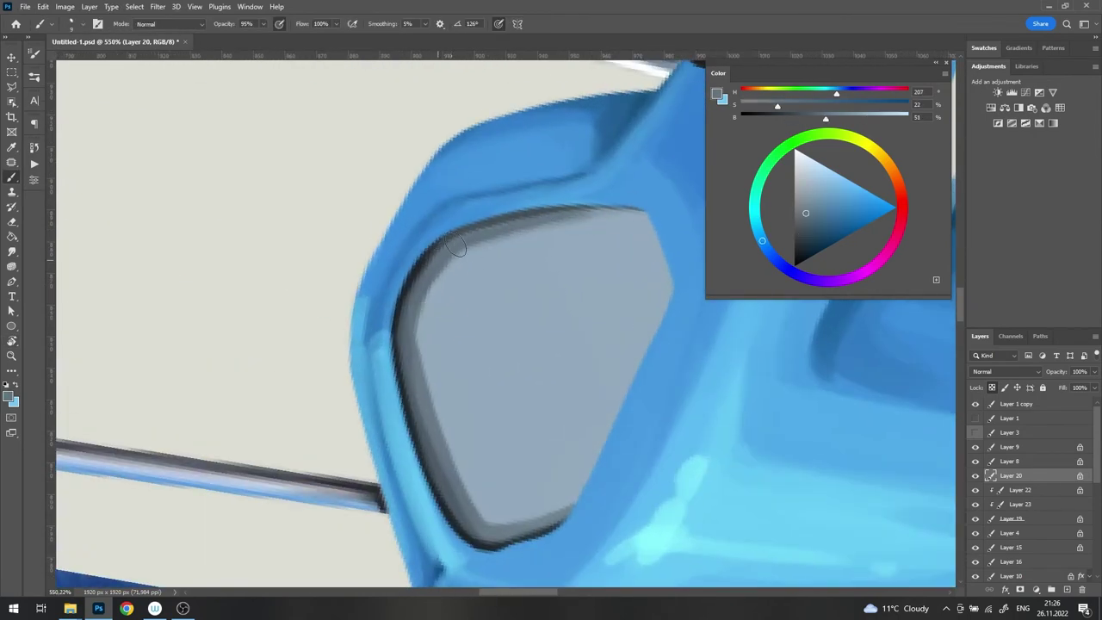
drag(444, 240, 638, 425)
drag(341, 425, 295, 295)
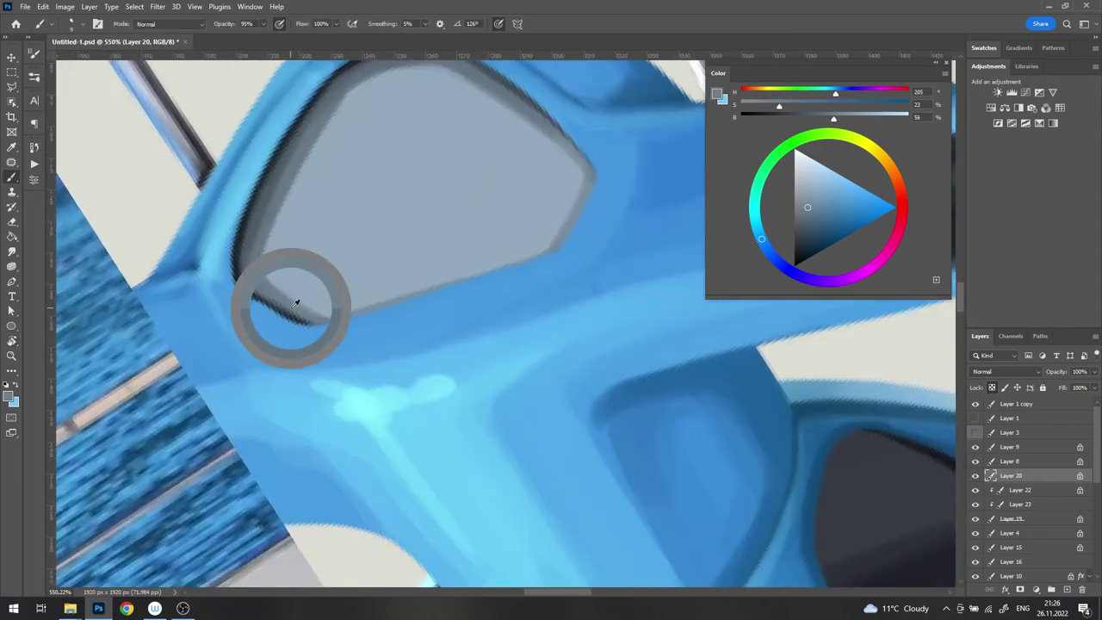
alt+click(544, 238)
scroll(603, 362, down, 4)
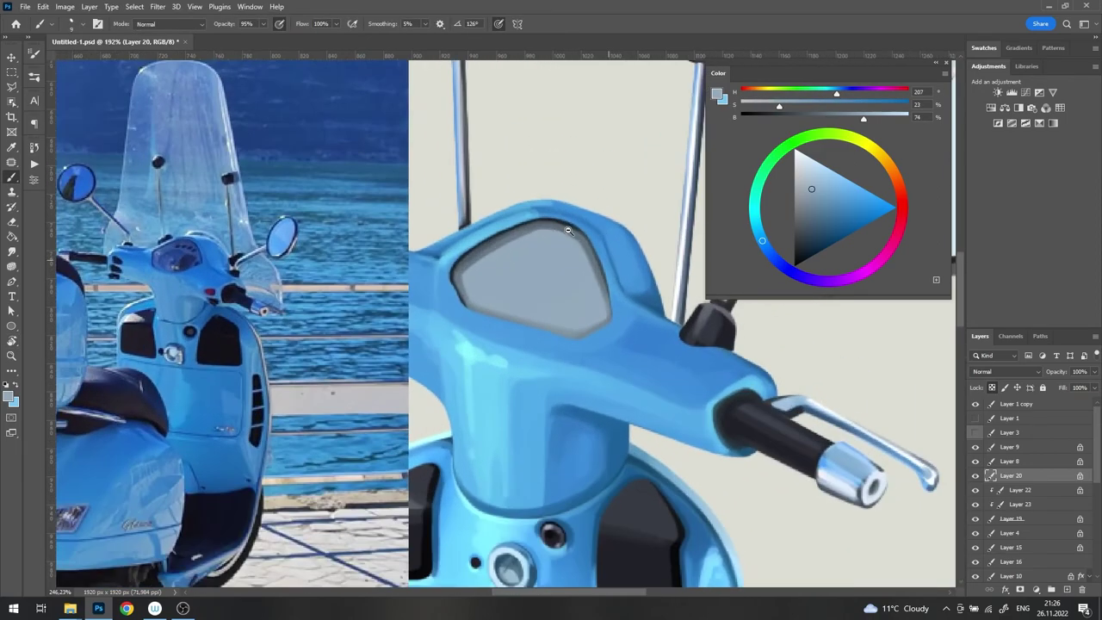
scroll(892, 437, up, 2)
Step: Paint the dark round gauge face at full opacity, then paint the needle with a smaller brush
scroll(496, 273, up, 1)
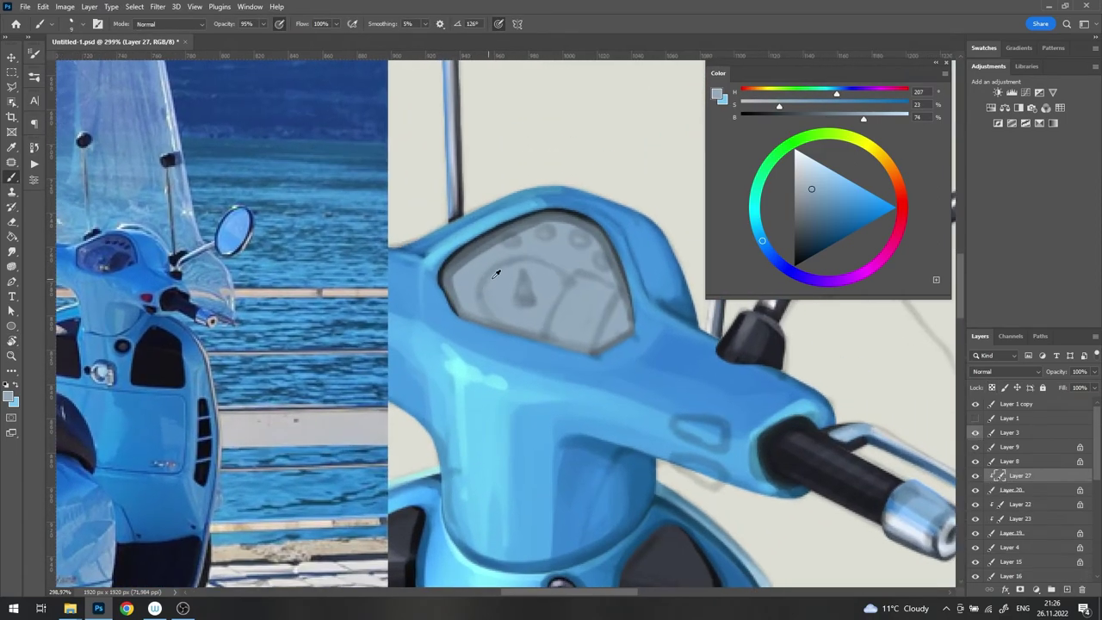
mouse_move(493, 275)
mouse_down()
mouse_move(517, 290)
mouse_move(485, 284)
mouse_up()
scroll(508, 285, up, 3)
key(0)
right_click(510, 283)
key(Return)
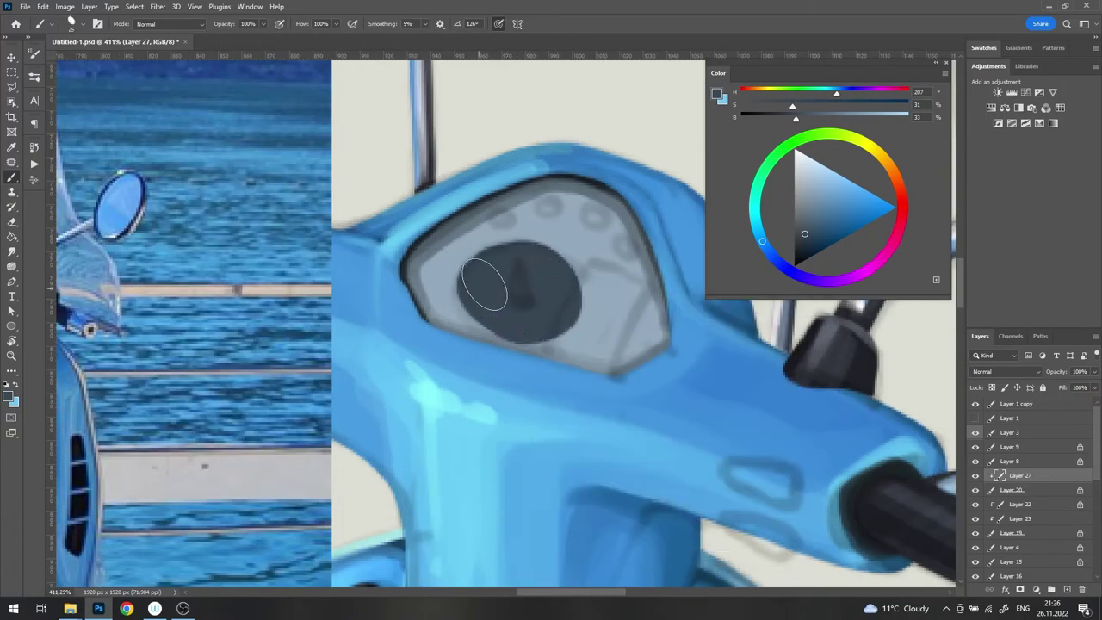
scroll(483, 316, down, 2)
scroll(482, 315, up, 5)
right_click(408, 297)
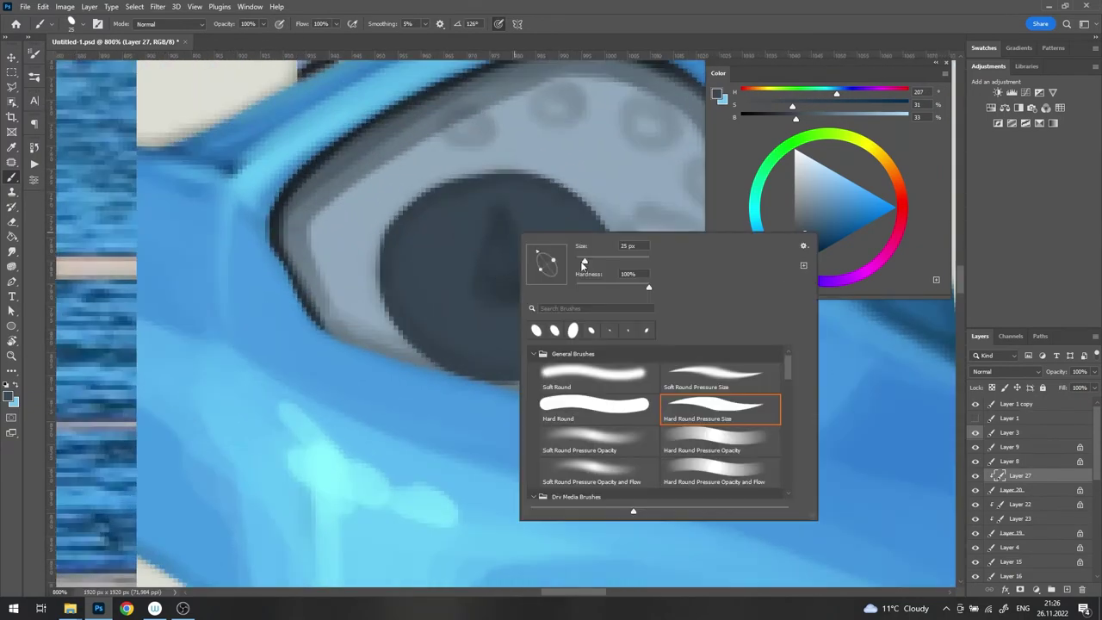
key(Return)
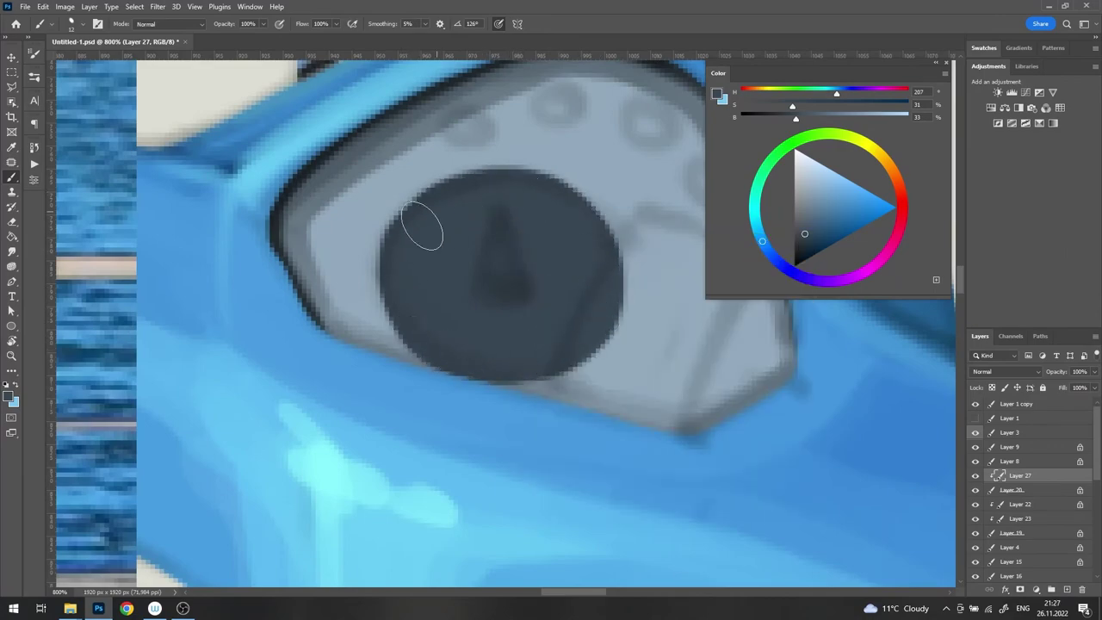
scroll(422, 226, down, 5)
scroll(591, 286, up, 3)
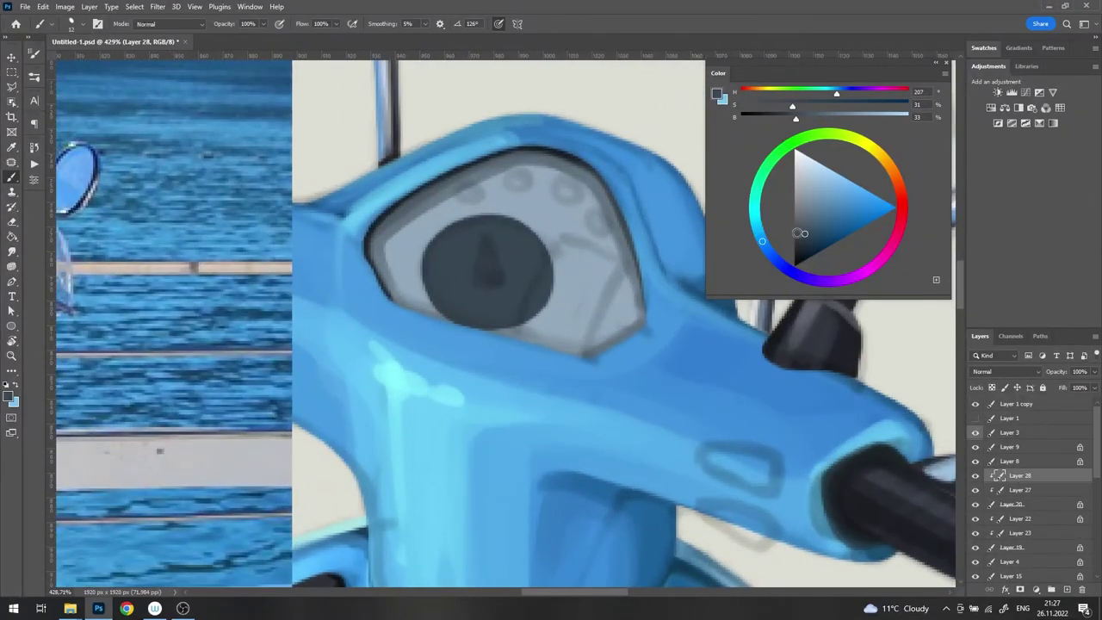
mouse_move(565, 253)
mouse_down()
mouse_move(508, 336)
mouse_move(534, 344)
mouse_move(483, 167)
mouse_up()
Step: Rotate the view around the gauge and dab four dark tick dots along its rim
key(r)
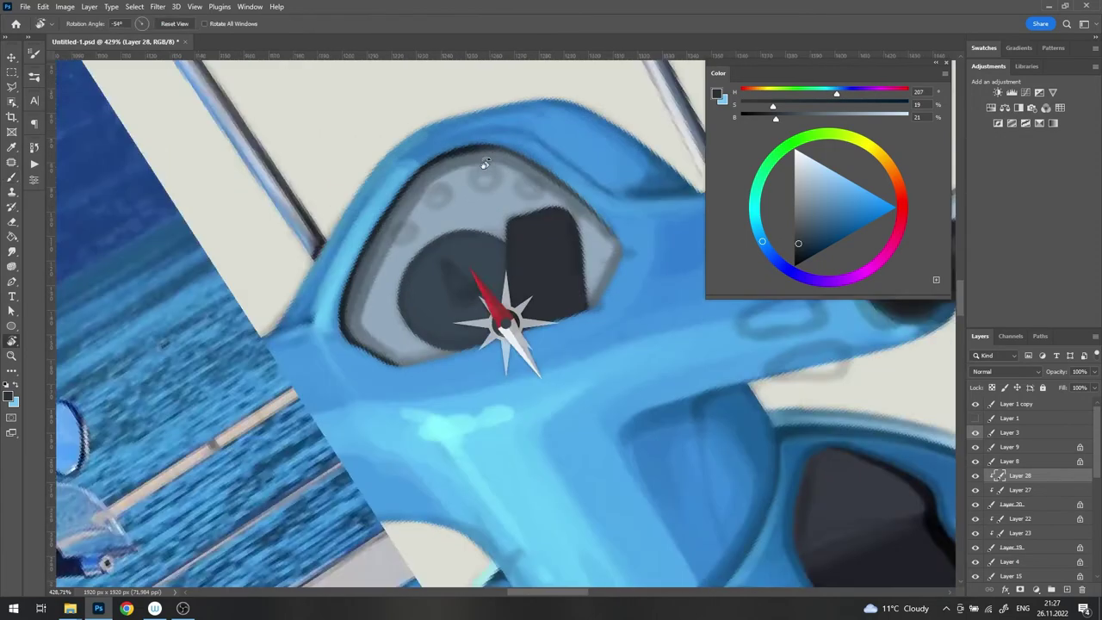
scroll(395, 293, up, 3)
key(e)
key(r)
drag(396, 294, 423, 129)
drag(591, 167, 482, 258)
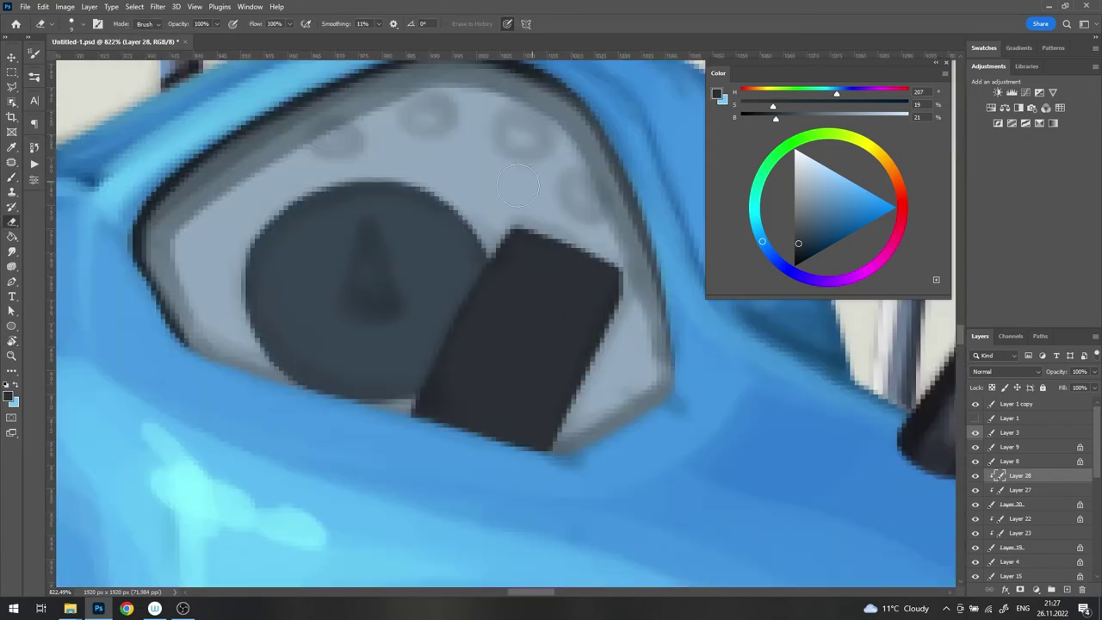
key(b)
right_click(437, 217)
click(362, 177)
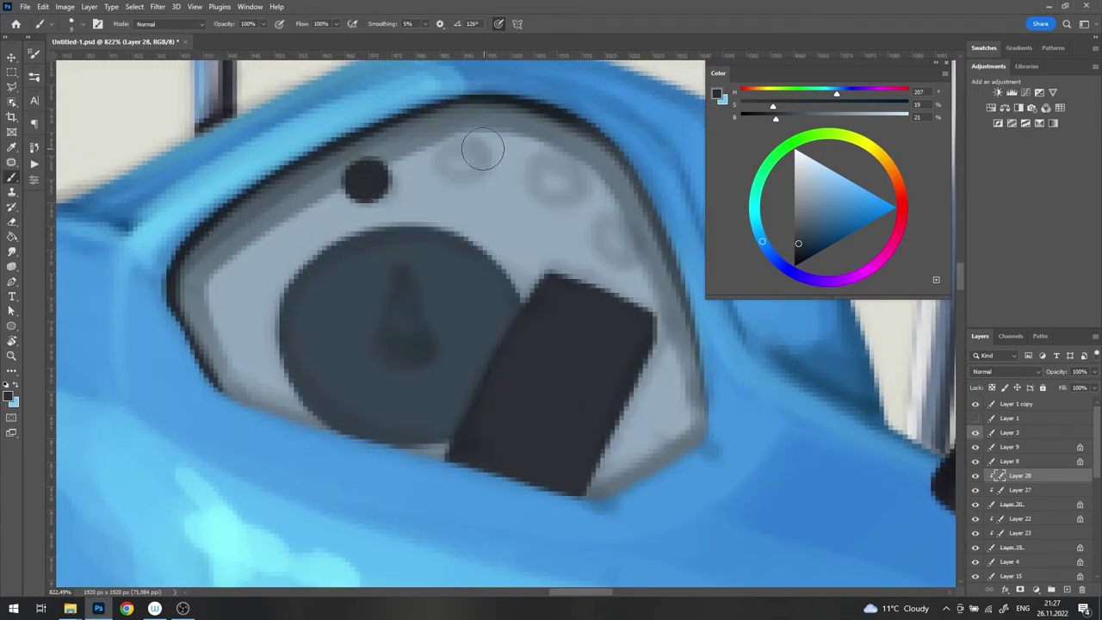
click(460, 157)
click(544, 172)
click(608, 233)
scroll(515, 181, down, 10)
scroll(515, 182, up, 3)
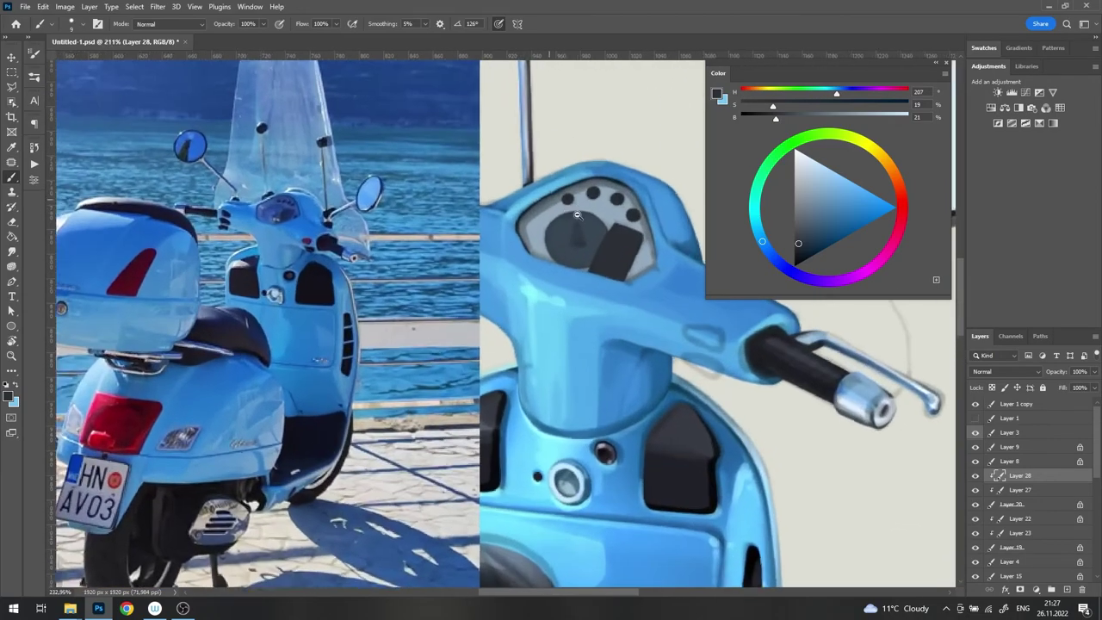
scroll(552, 224, up, 2)
Step: Sample a light grey-blue for the needle hub, hide Layer 3, and sample the dark gauge-face colour
key(alt+[)
scroll(563, 235, up, 1)
alt+click(579, 248)
scroll(579, 248, up, 1)
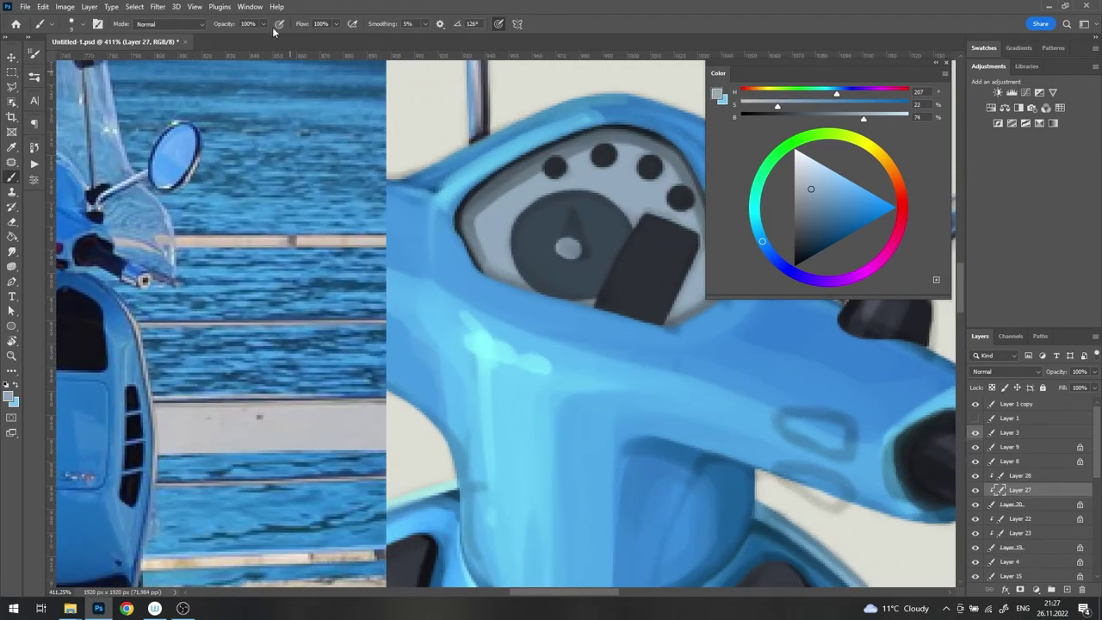
scroll(514, 218, down, 1)
scroll(490, 275, up, 3)
alt+click(490, 275)
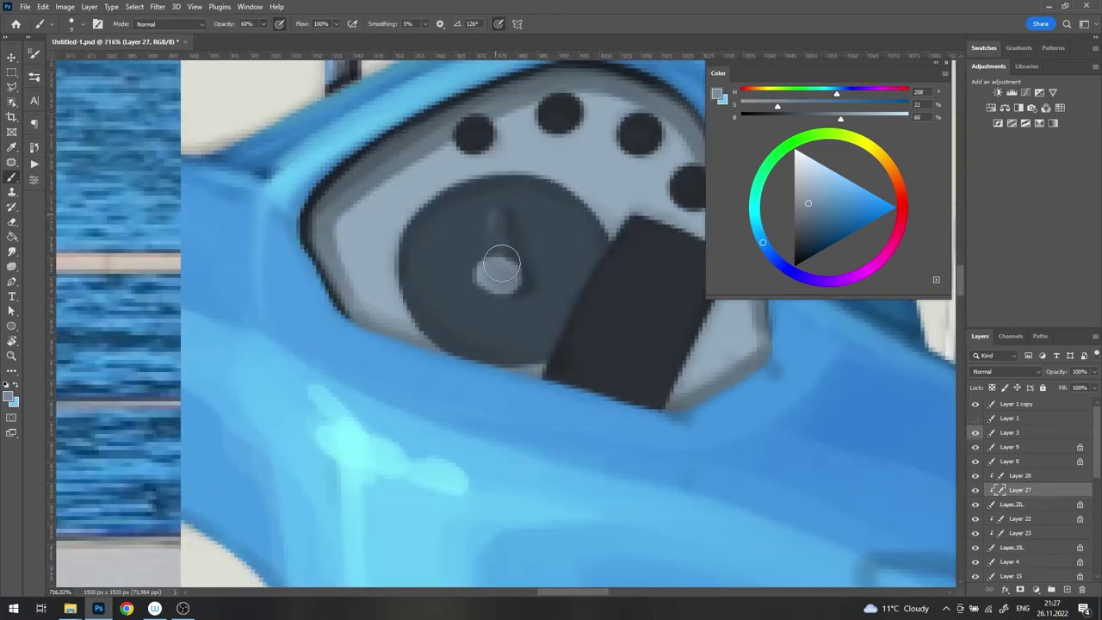
click(977, 433)
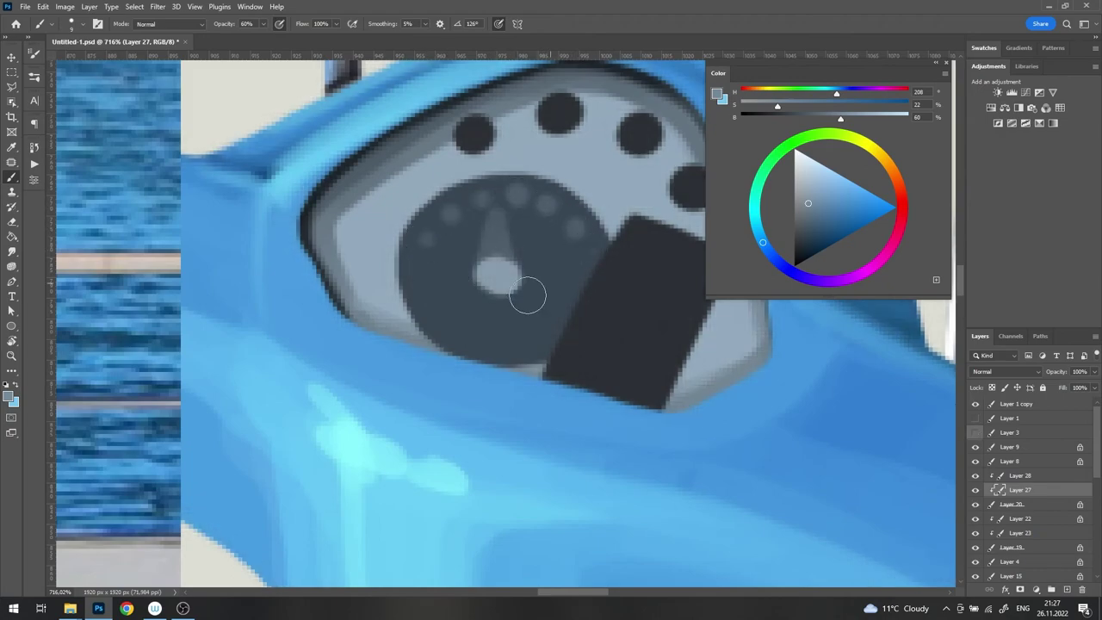
alt+click(527, 295)
scroll(534, 289, down, 3)
scroll(543, 284, up, 3)
scroll(556, 272, up, 2)
Step: Adjust the brush tip and size in the brush settings
right_click(556, 273)
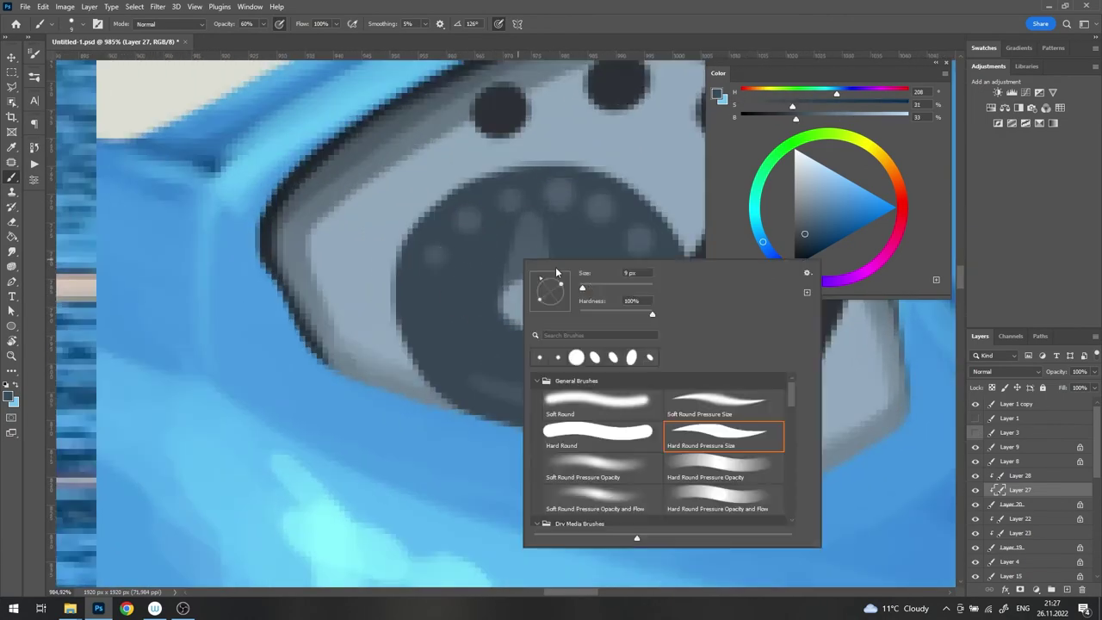
click(497, 302)
scroll(524, 211, down, 3)
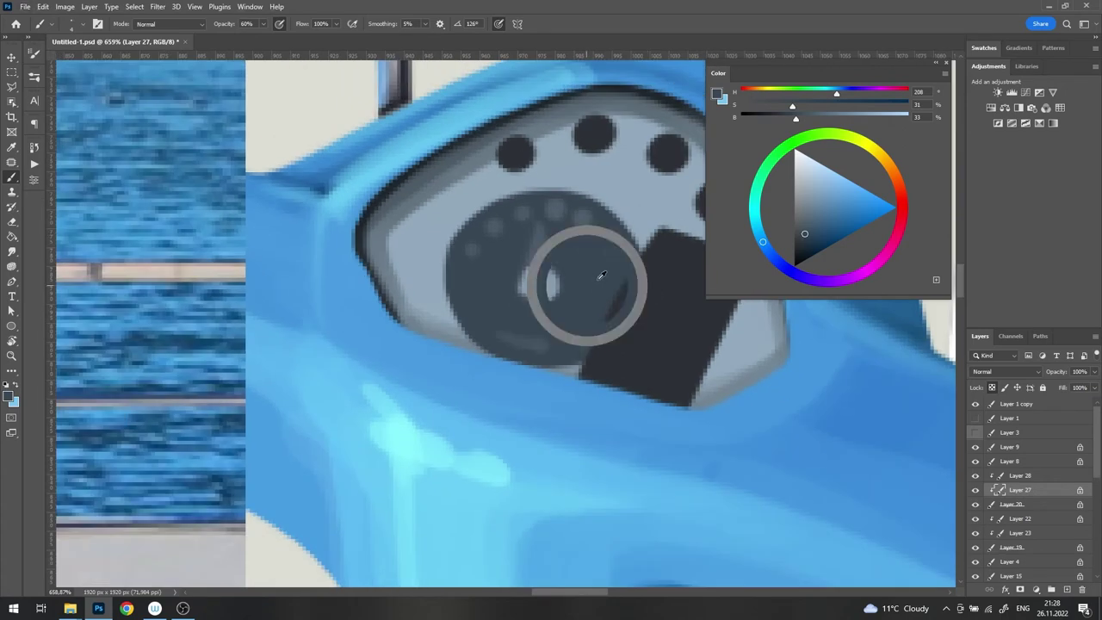
right_click(603, 205)
click(288, 55)
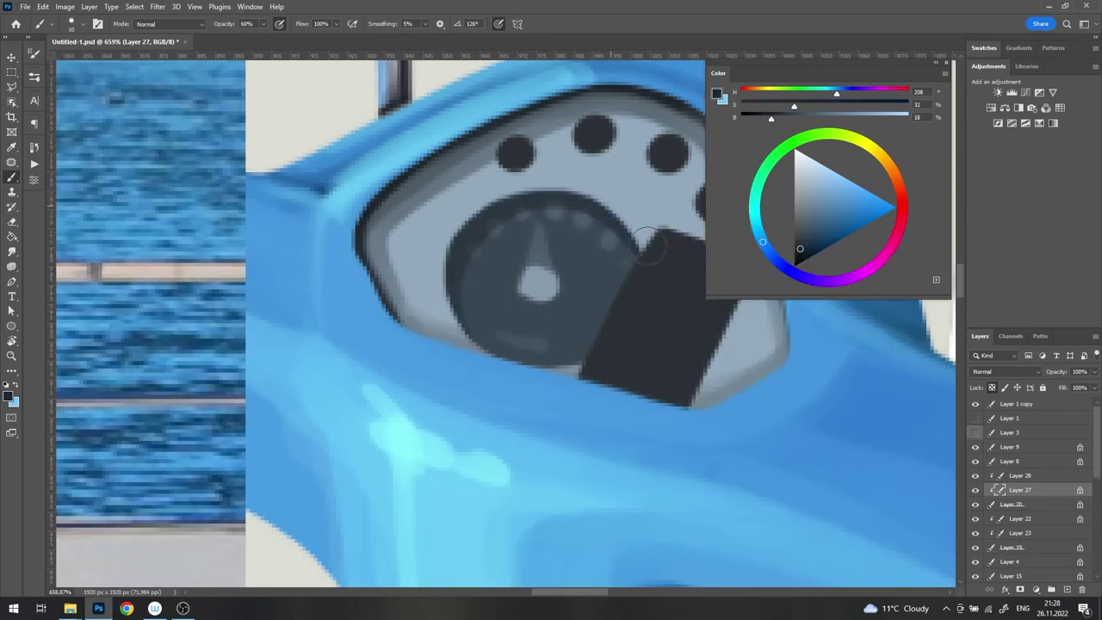
scroll(466, 236, up, 3)
right_click(607, 288)
click(534, 269)
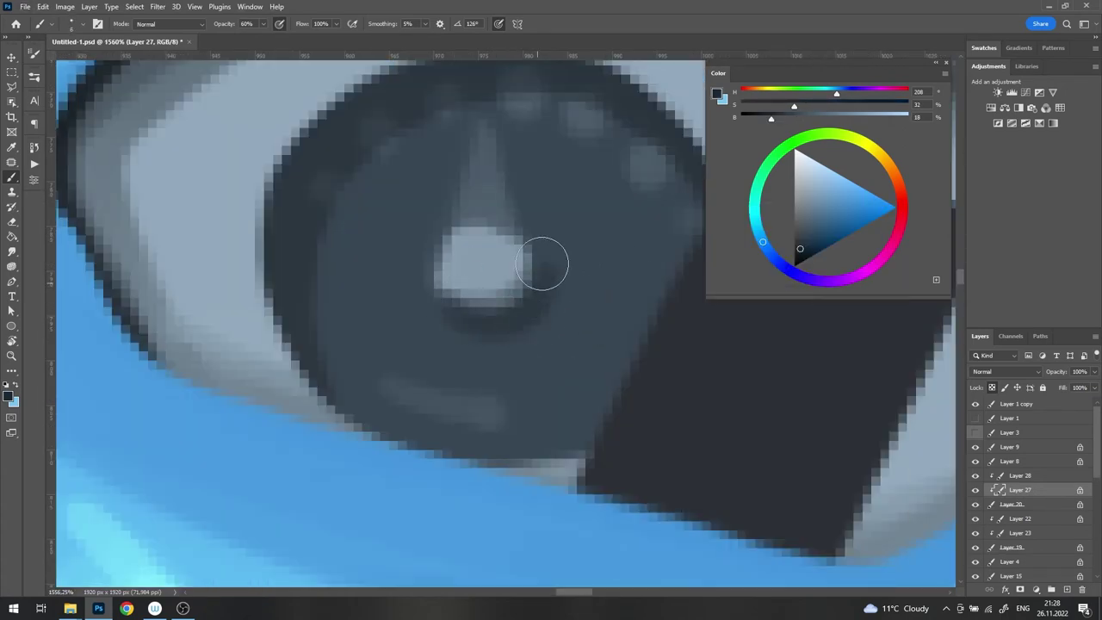
scroll(524, 302, down, 5)
Step: Select Layer 28, rotate the view around the gauge, and pick a light blue paint colour
key(v)
scroll(569, 259, up, 3)
click(569, 259)
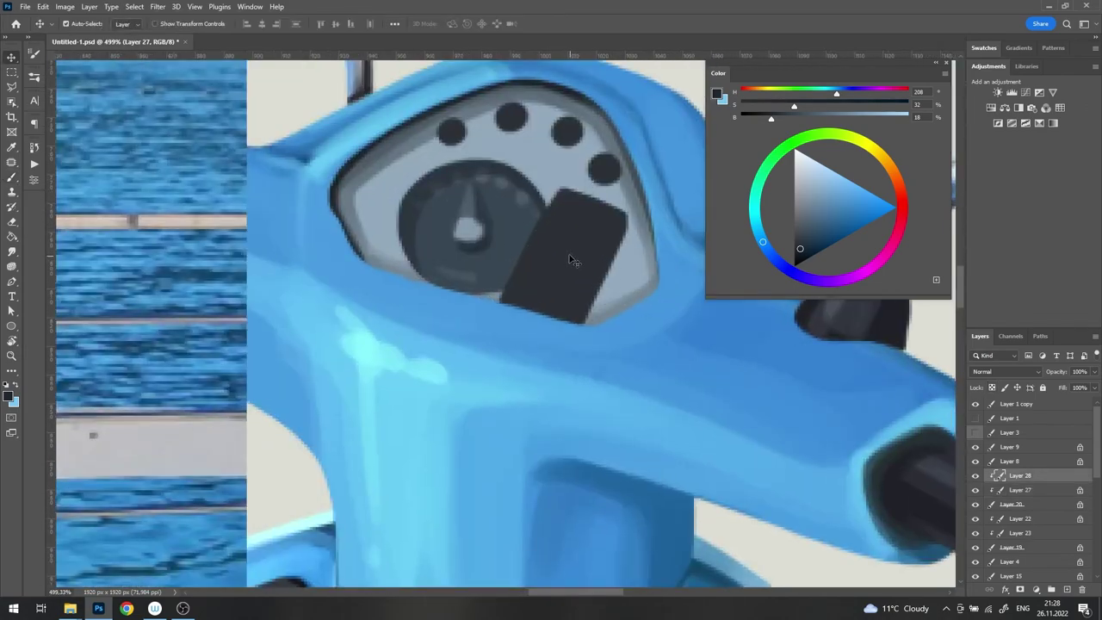
key(r)
drag(482, 259, 517, 308)
scroll(517, 308, up, 2)
key(b)
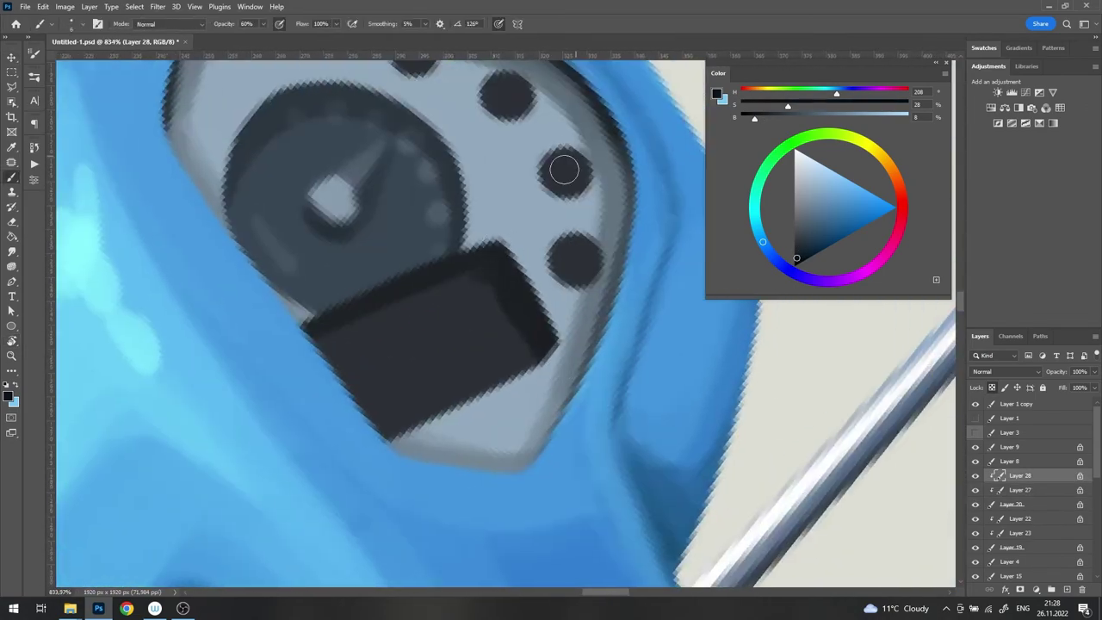
scroll(500, 153, down, 3)
scroll(500, 153, down, 3)
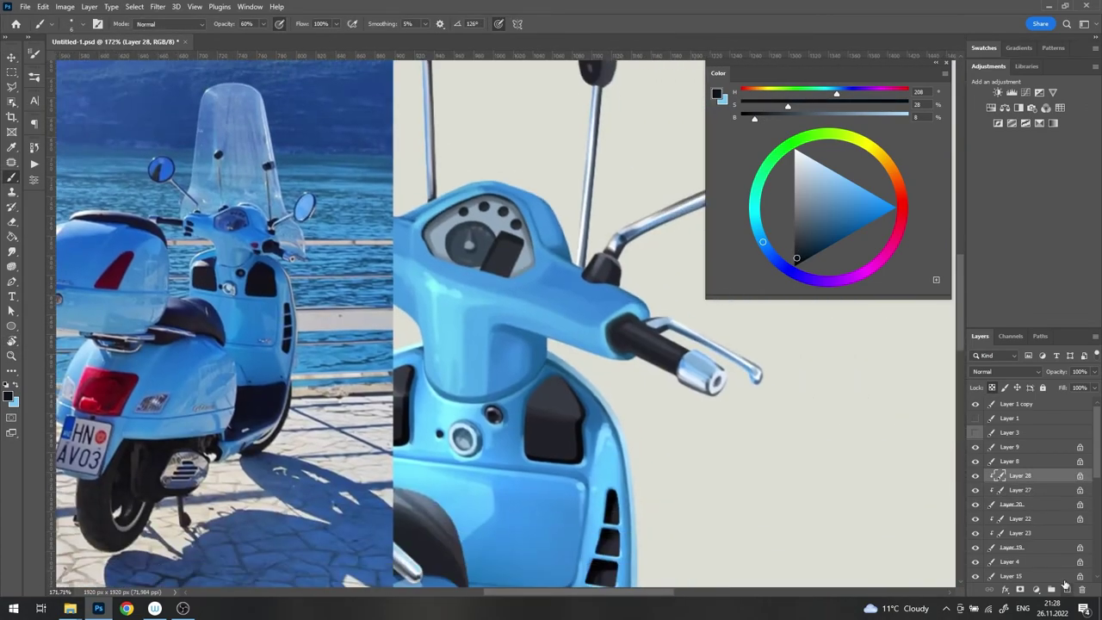
alt+click(466, 240)
scroll(465, 240, up, 1)
right_click(465, 240)
click(664, 418)
Step: Pick dark blue-grey and near-black colours and a much smaller brush tilted to 160°
key(Escape)
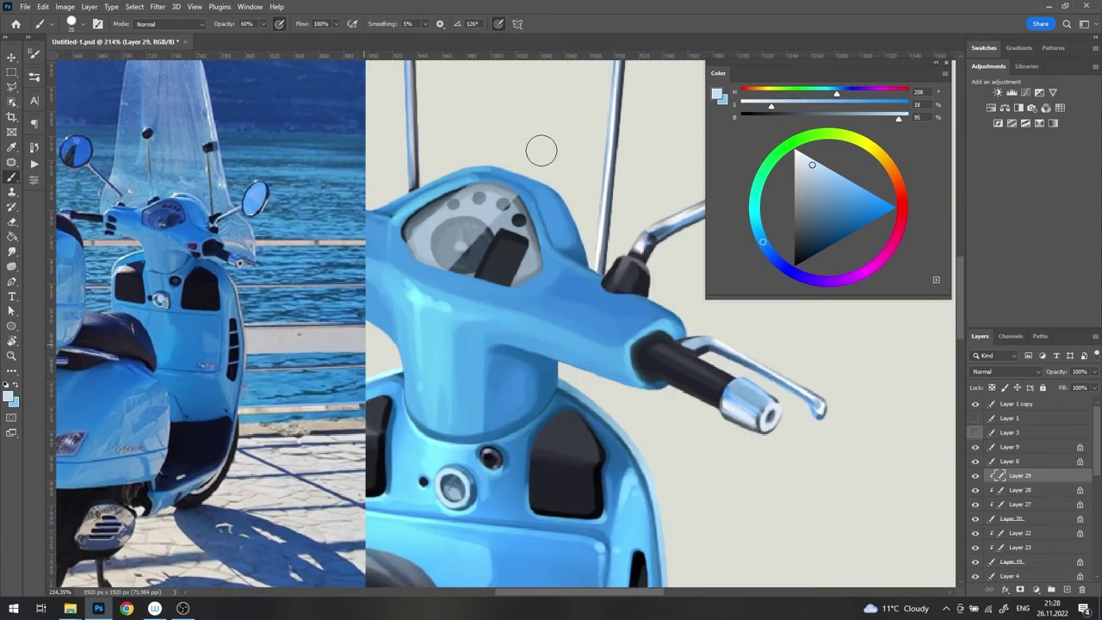
scroll(421, 260, down, 4)
scroll(549, 237, up, 6)
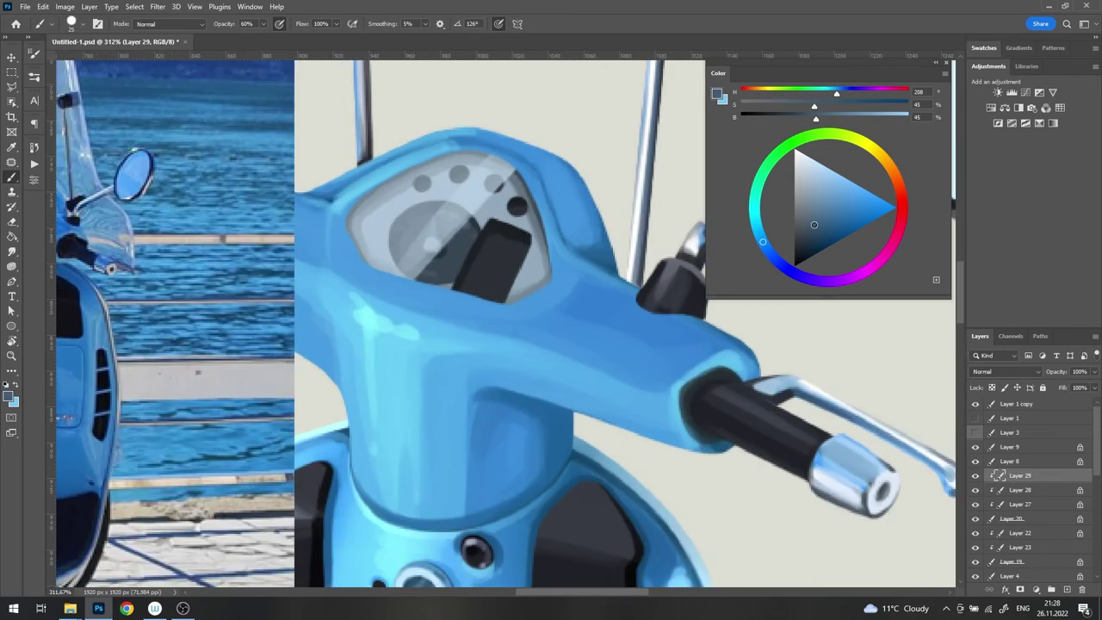
alt+click(498, 211)
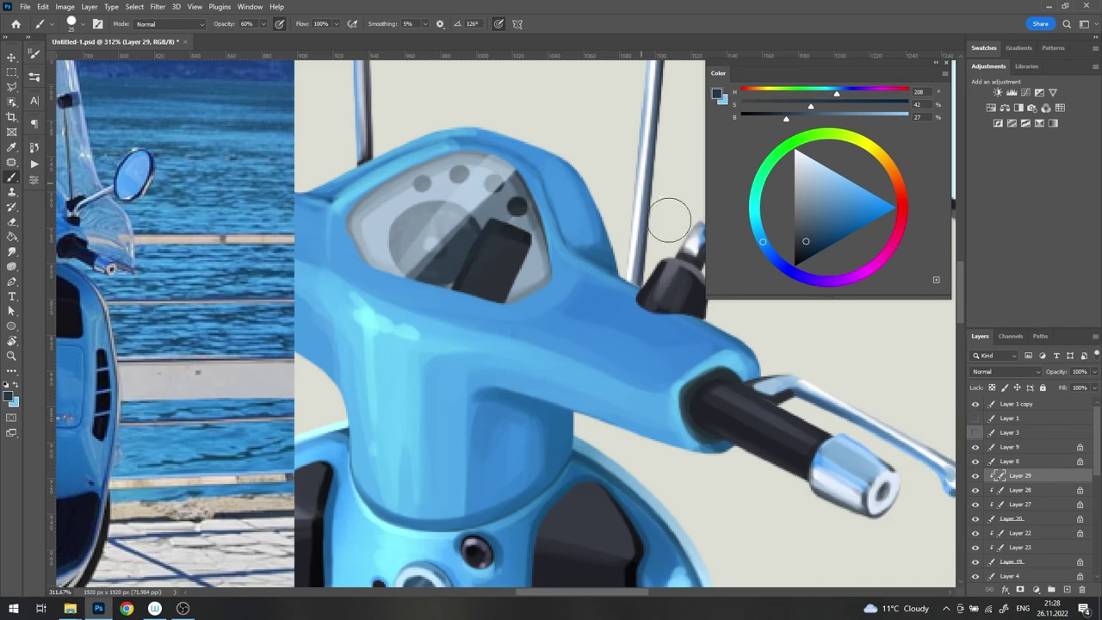
alt+click(681, 285)
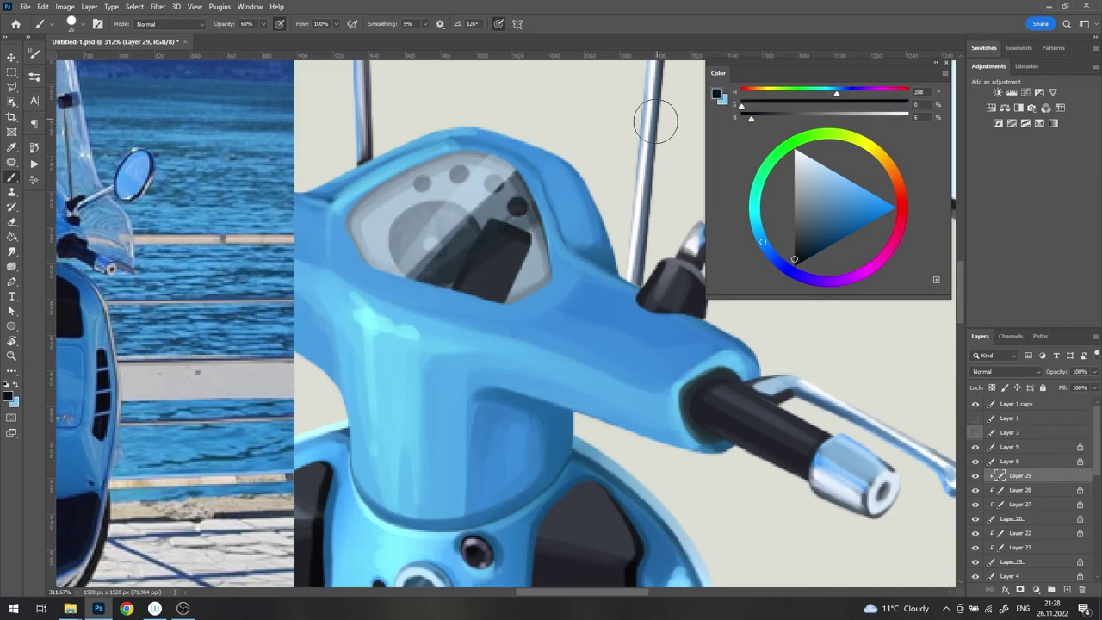
right_click(554, 156)
double_click(750, 320)
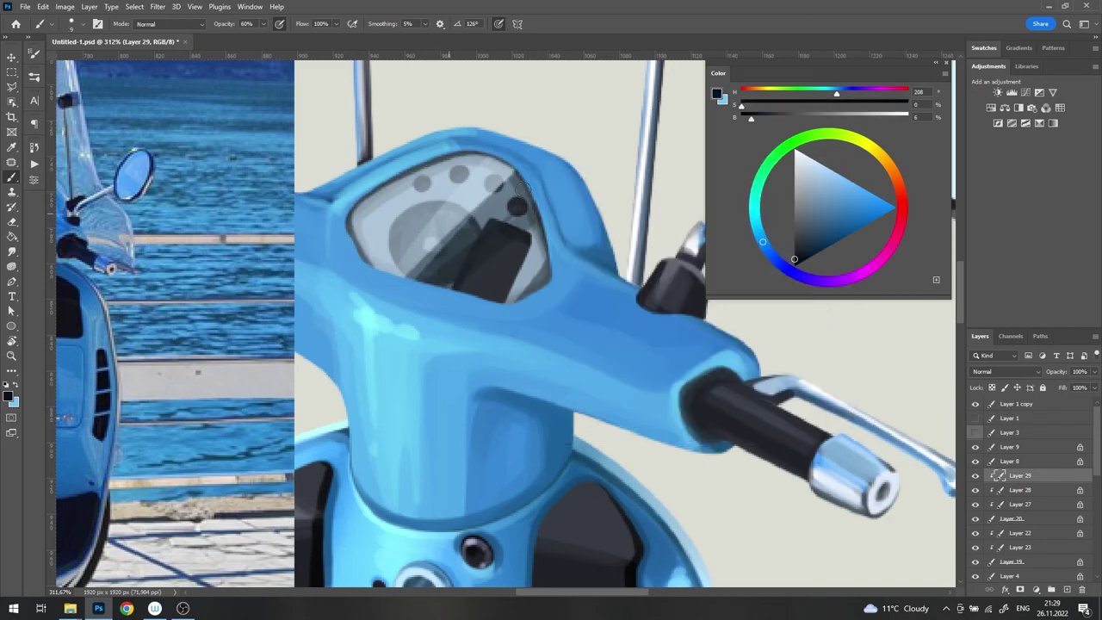
right_click(426, 239)
drag(456, 275, 444, 288)
key(Return)
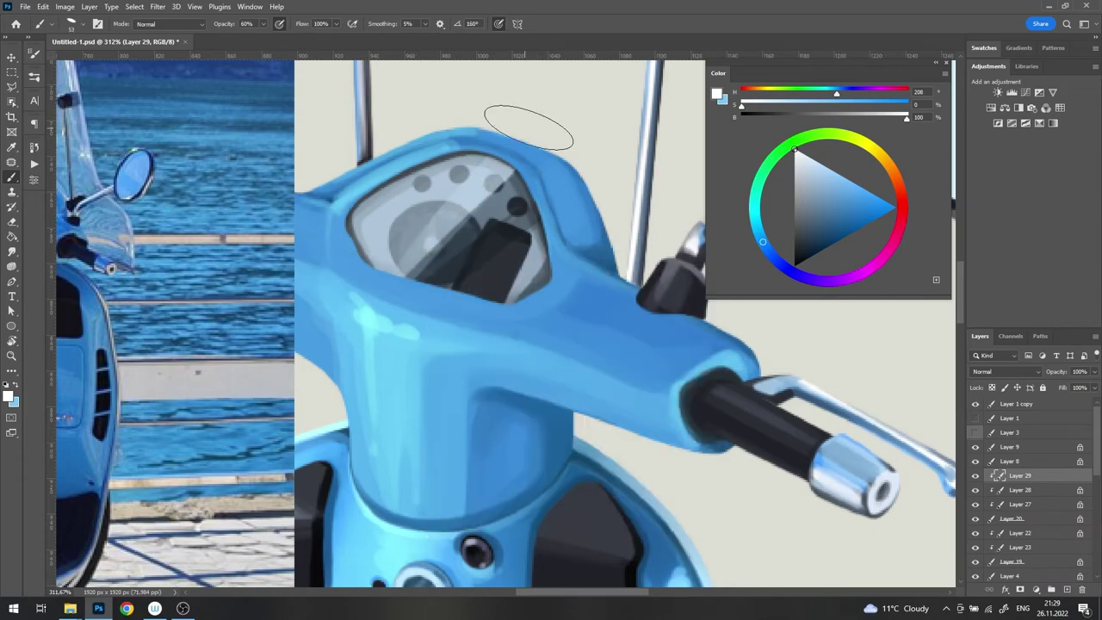
scroll(479, 151, down, 5)
scroll(479, 151, up, 3)
Step: On Layer 7, darken the gauge window's top rim with a darker blue
key(v)
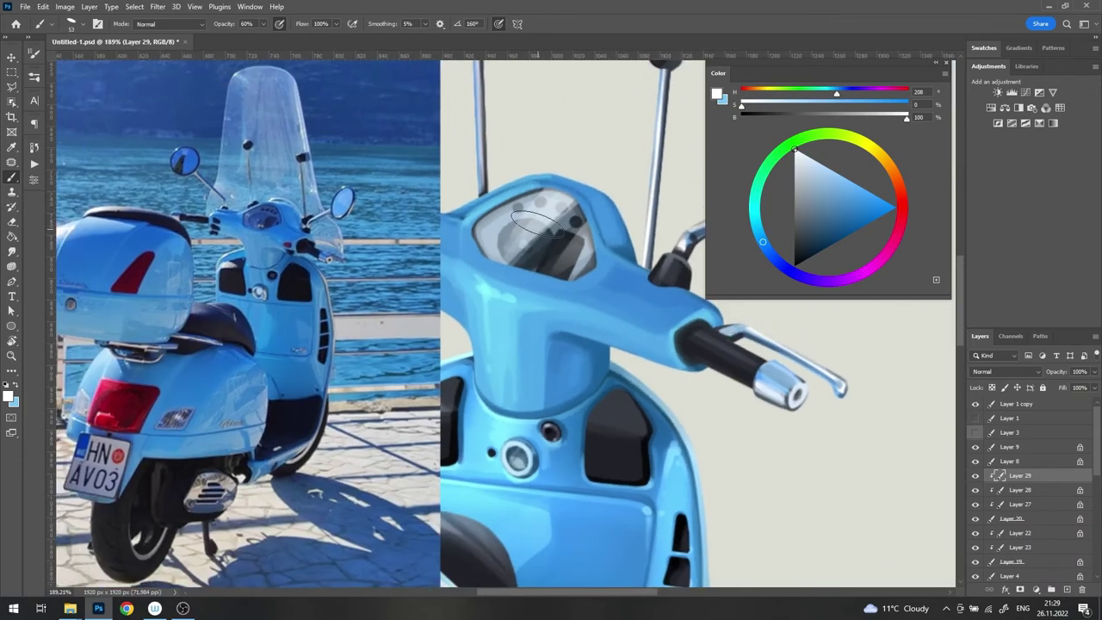
click(836, 400)
key(b)
scroll(450, 389, up, 3)
right_click(555, 334)
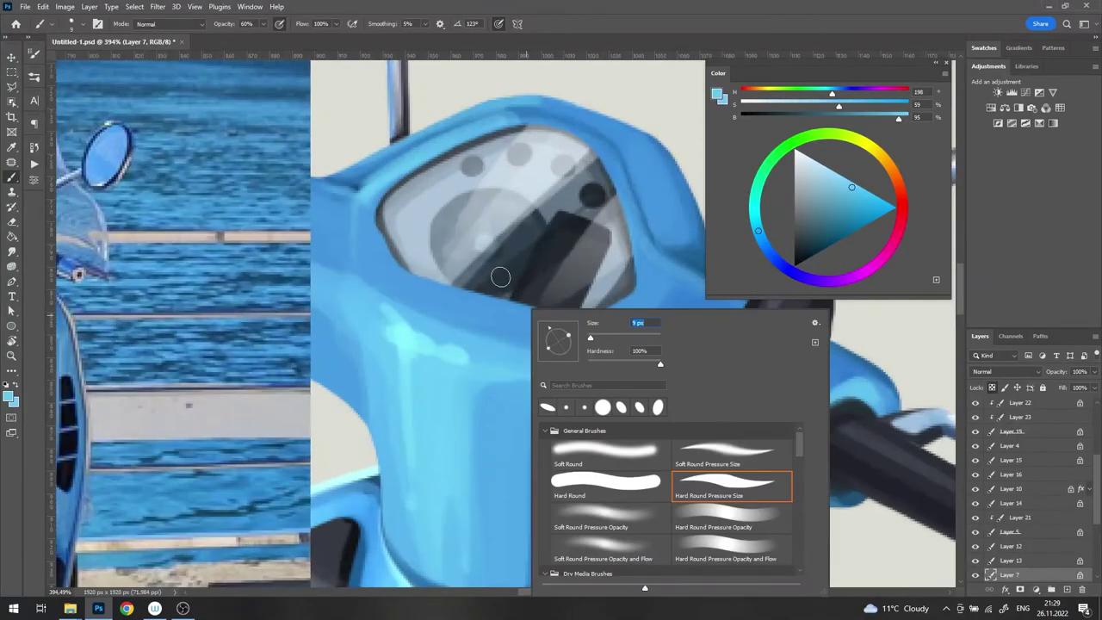
key(Return)
scroll(403, 155, up, 2)
alt+click(583, 295)
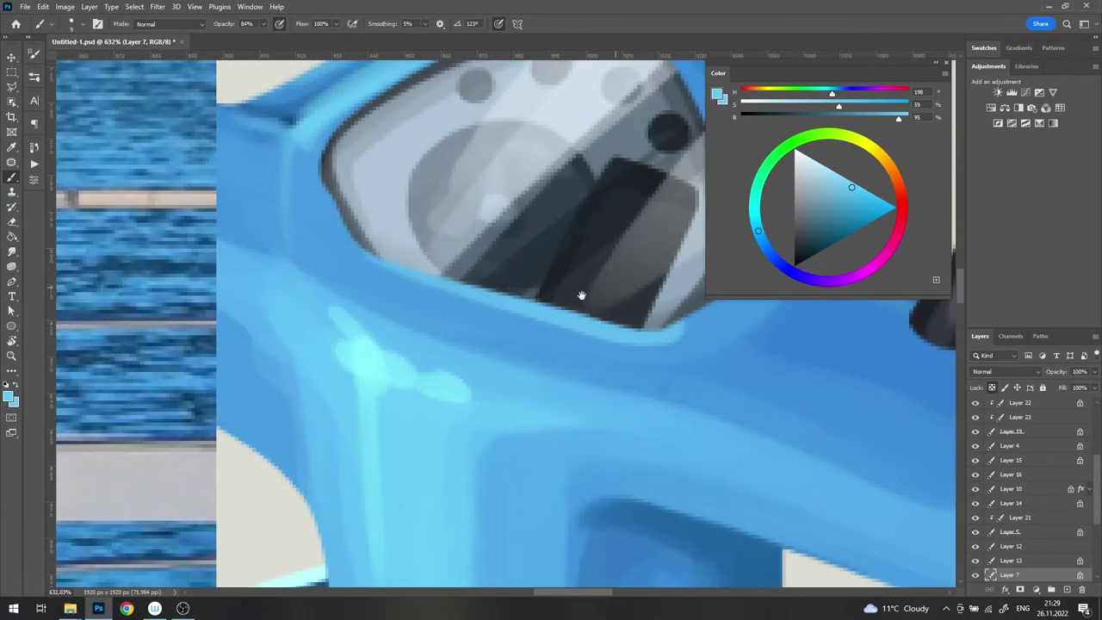
scroll(583, 295, up, 1)
drag(126, 226, 439, 112)
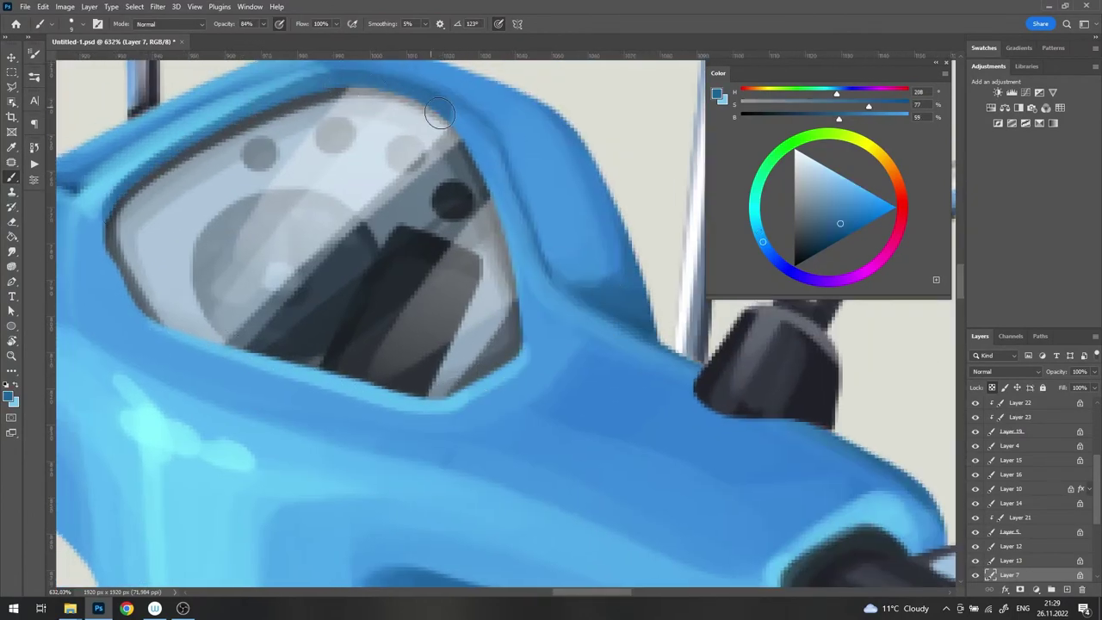
Step: Rotate the view so the gauge window stands upright, picking light blue and cyan
drag(504, 280, 257, 324)
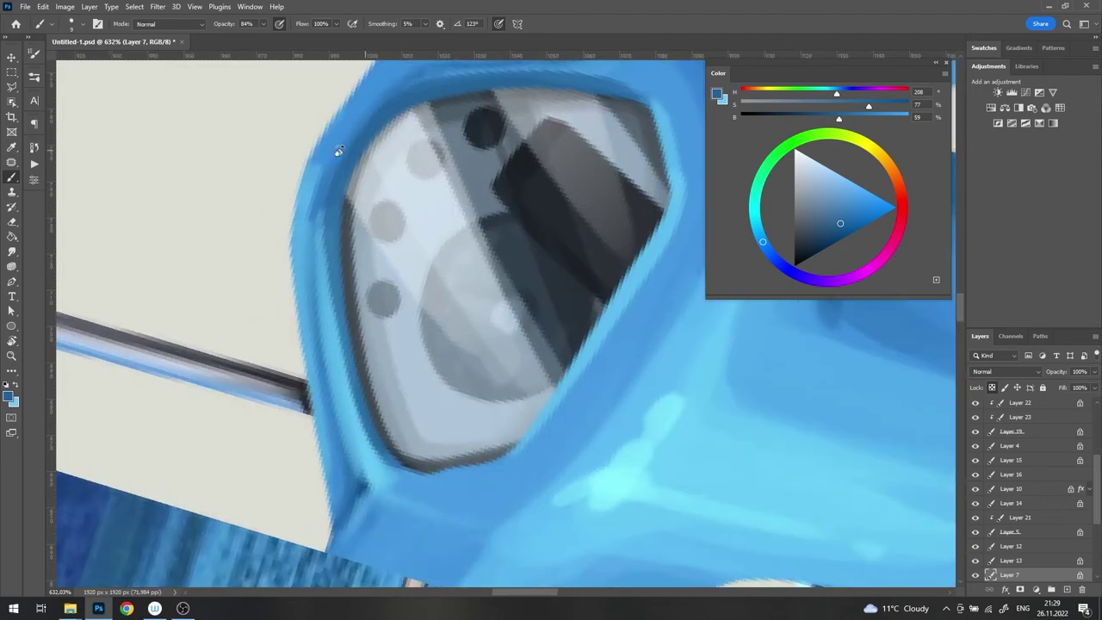
drag(452, 298, 388, 237)
drag(385, 310, 348, 308)
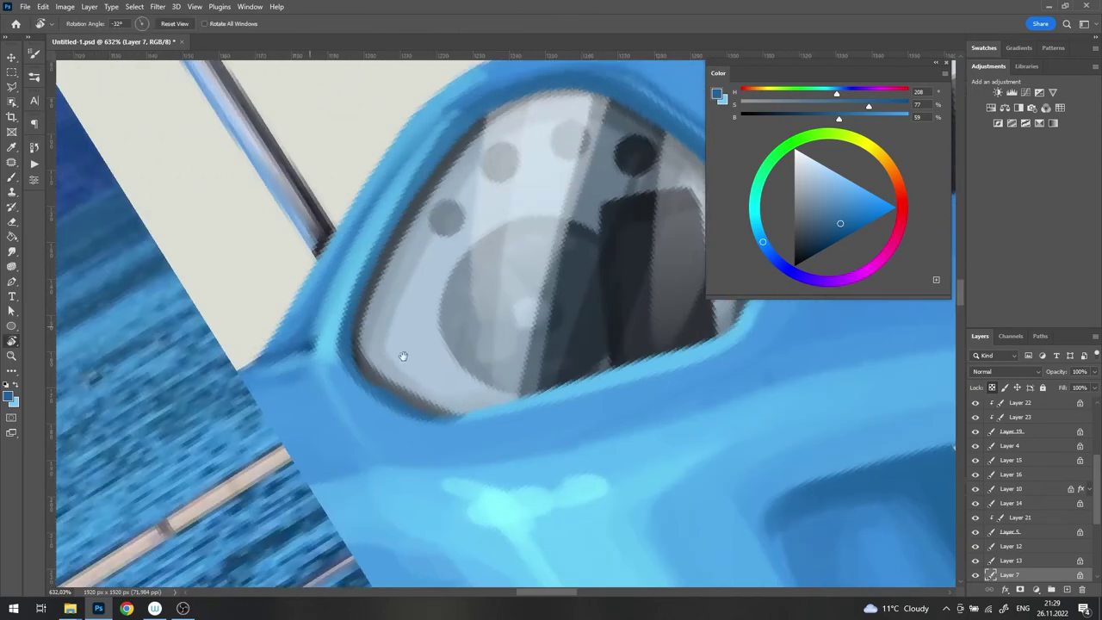
alt+click(347, 307)
alt+click(393, 316)
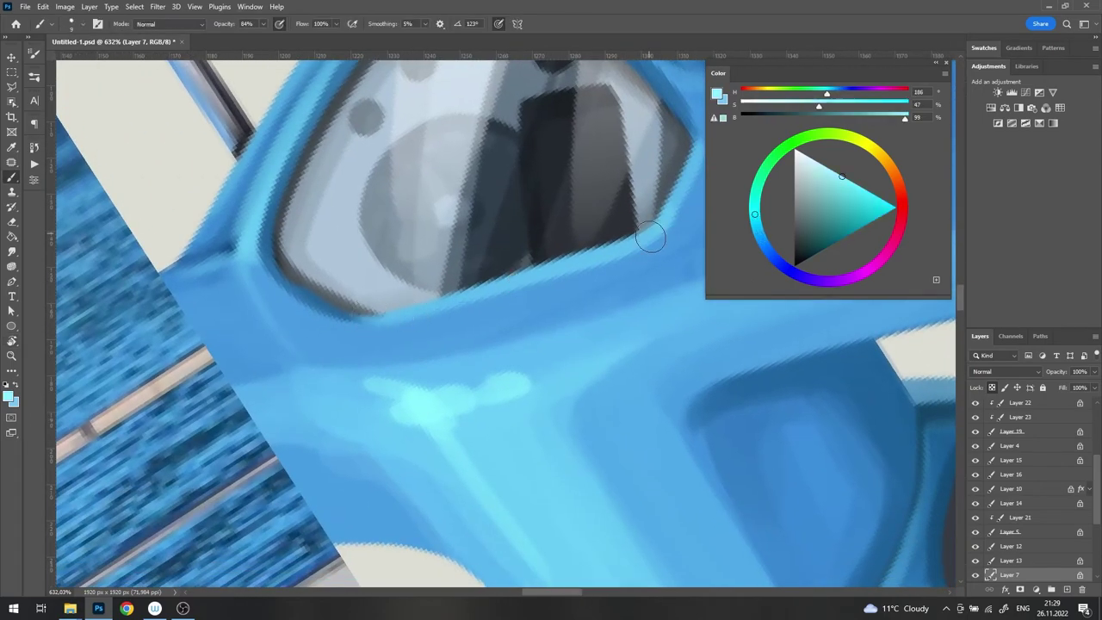
mouse_move(652, 233)
mouse_down()
mouse_move(470, 381)
mouse_move(613, 307)
mouse_up()
Step: Darken the gauge window's lower edge with a dark grey-blue
key(Escape)
scroll(612, 307, up, 5)
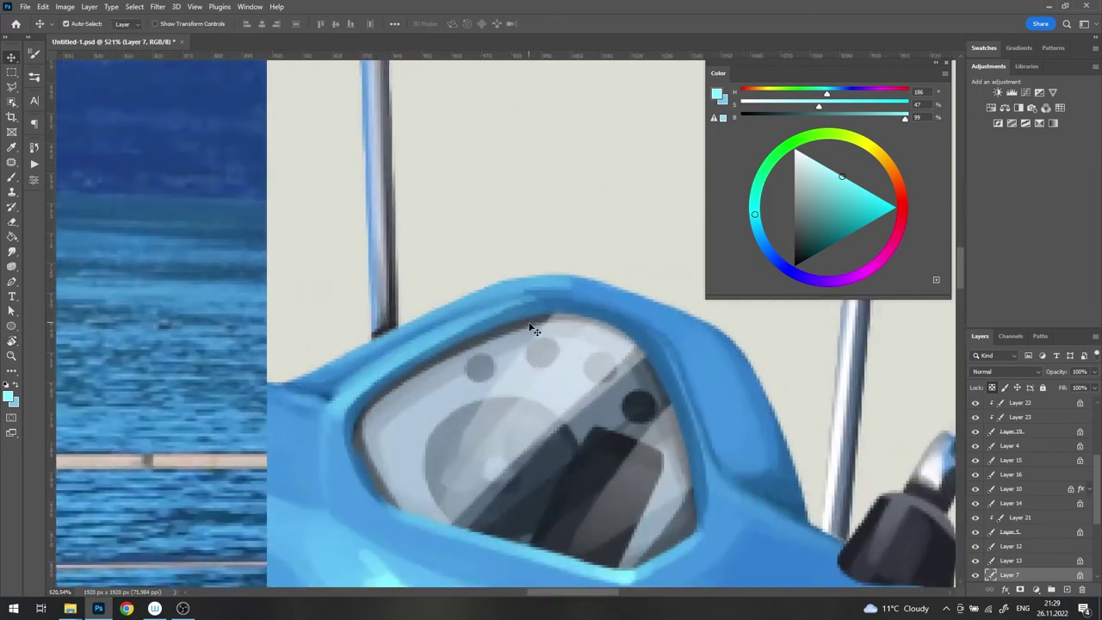
key(b)
alt+click(647, 333)
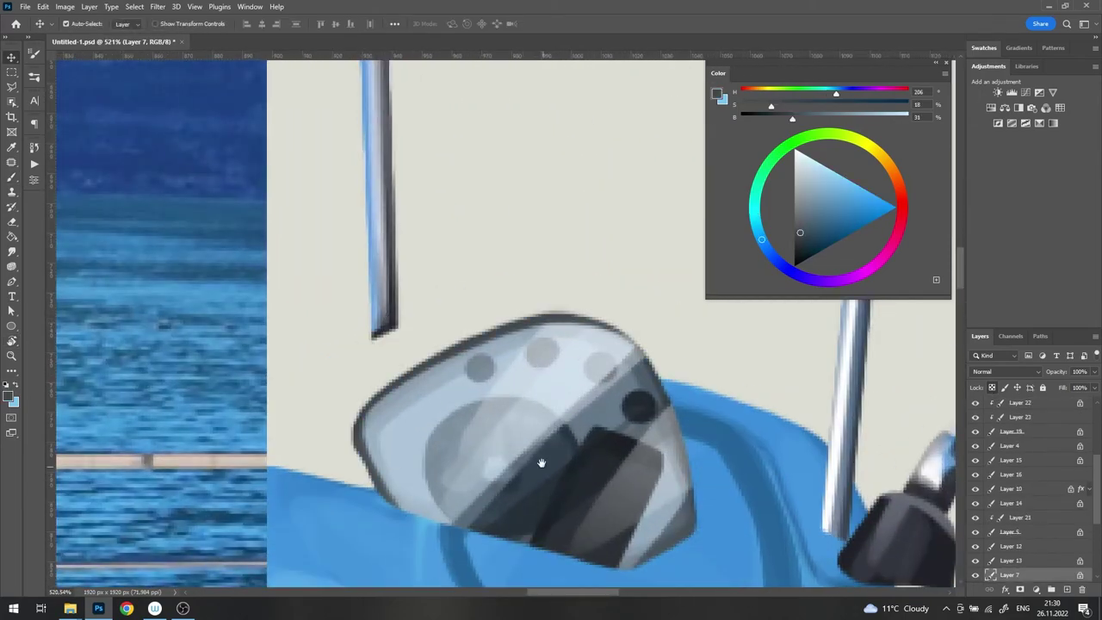
mouse_move(542, 460)
mouse_down()
mouse_move(519, 204)
mouse_move(507, 344)
mouse_up()
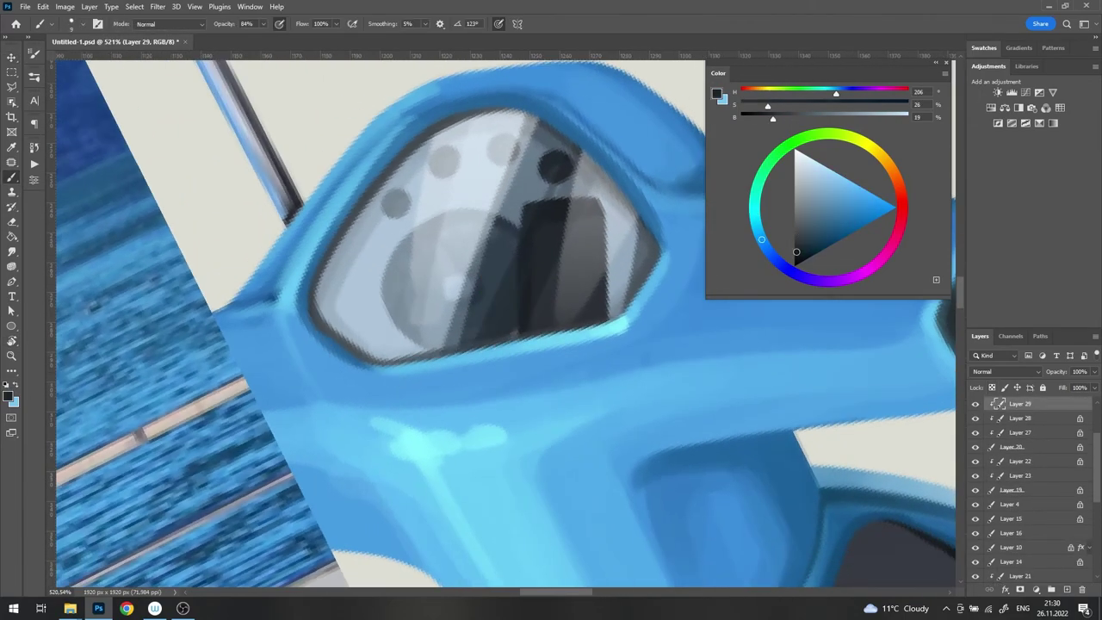
drag(622, 325, 375, 367)
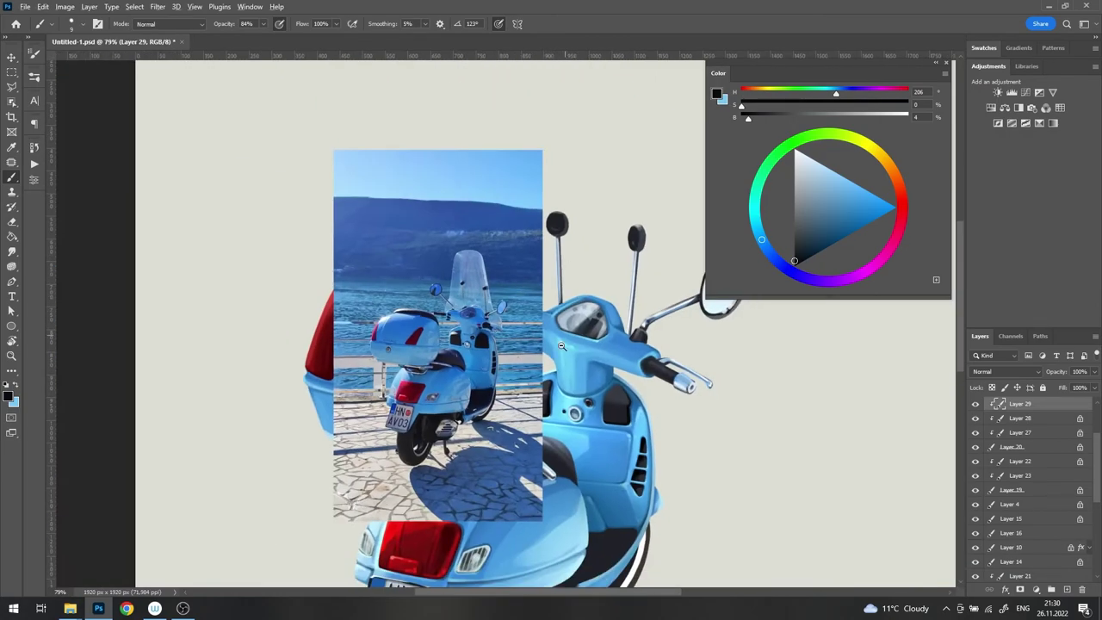
Step: Shift the reference photo left and select Layer 10 for painting
scroll(562, 345, up, 2)
scroll(534, 327, down, 4)
key(v)
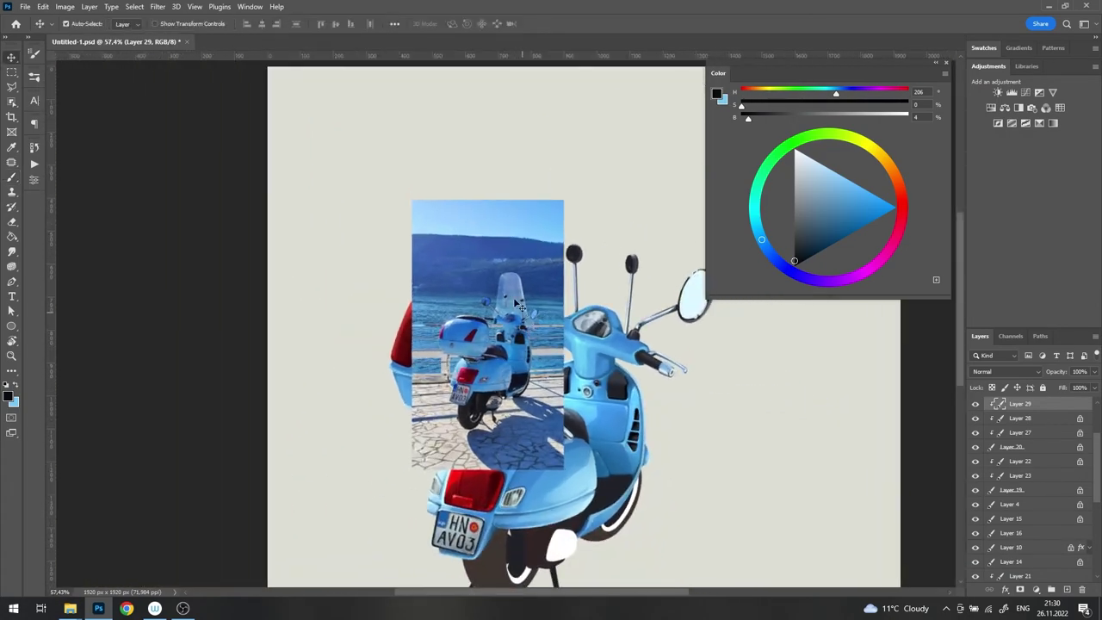
mouse_move(518, 304)
mouse_down()
mouse_move(373, 384)
mouse_move(383, 383)
mouse_up()
scroll(494, 405, up, 5)
click(570, 368)
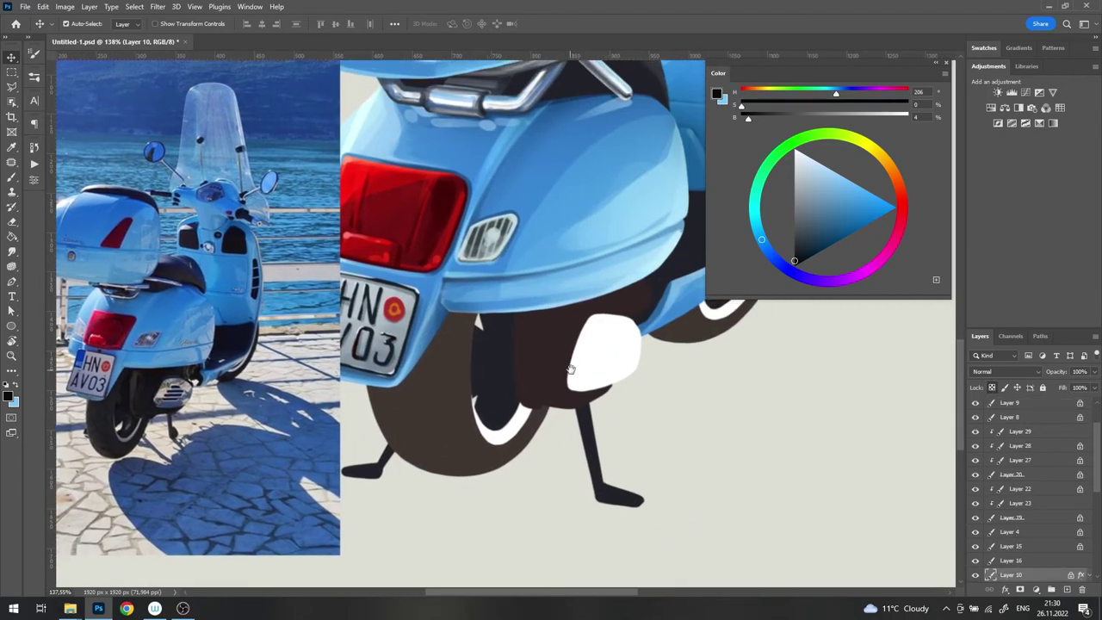
key(b)
Step: With a 26 px brush, shade the footrest in beige and grey with blue on its underside
alt+click(664, 401)
right_click(607, 353)
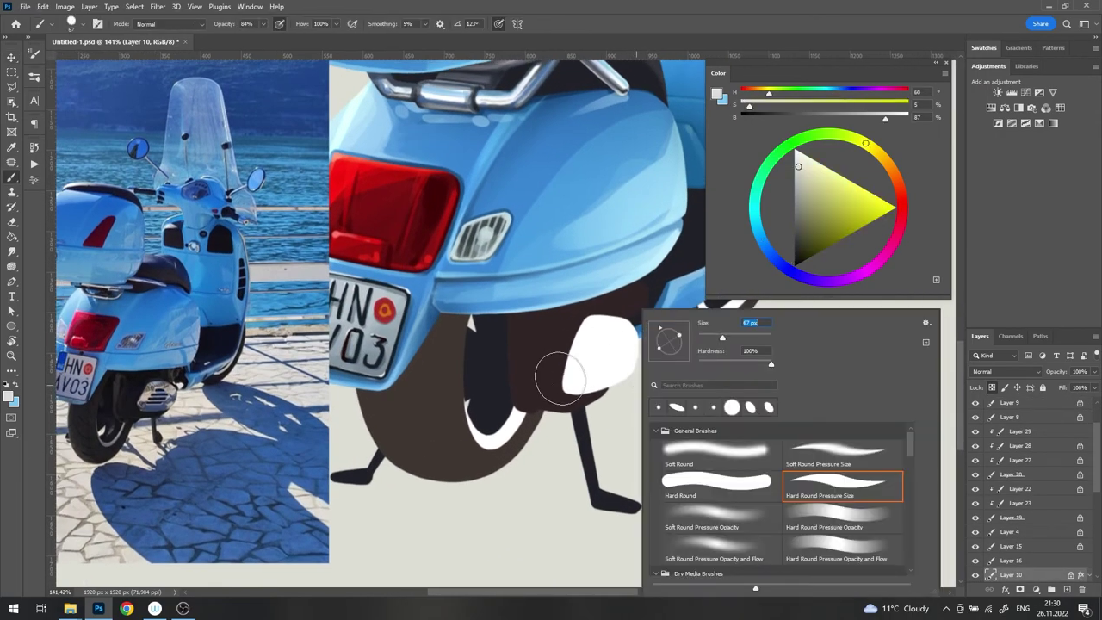
key(Escape)
scroll(562, 377, up, 2)
right_click(677, 351)
drag(795, 337, 780, 337)
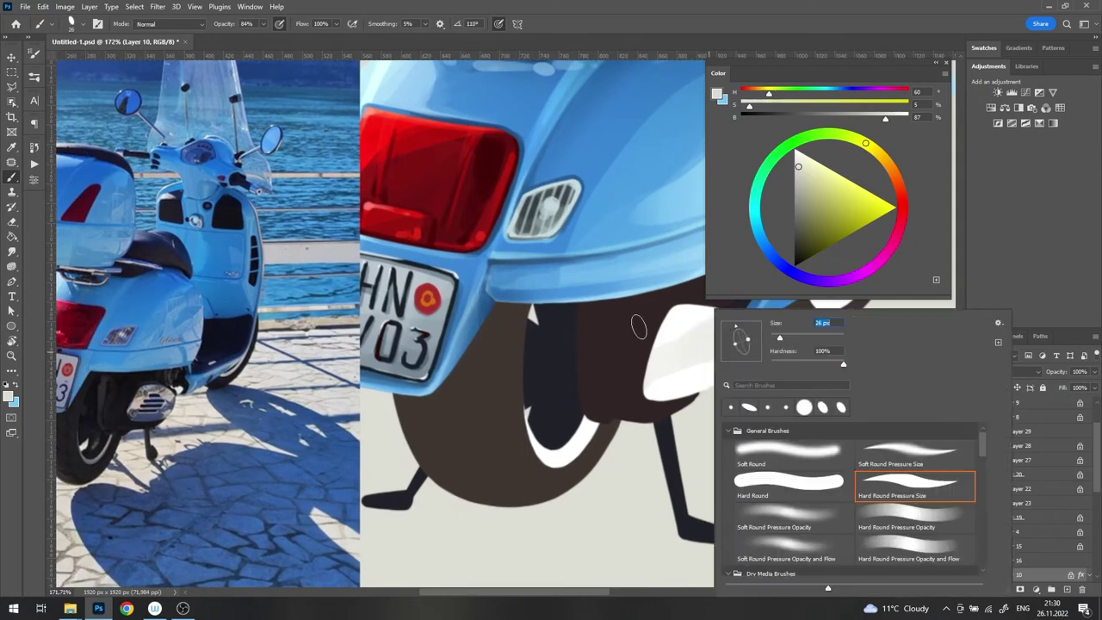
alt+click(677, 352)
scroll(689, 319, right, 1)
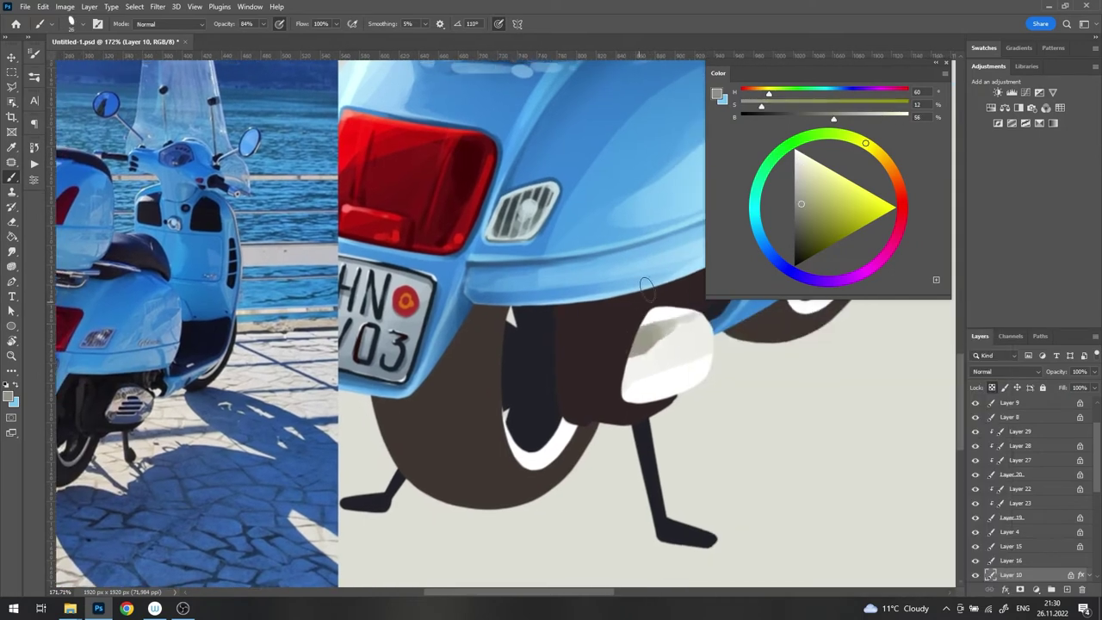
alt+click(647, 288)
mouse_move(694, 381)
mouse_down()
mouse_move(663, 380)
mouse_move(758, 355)
mouse_up()
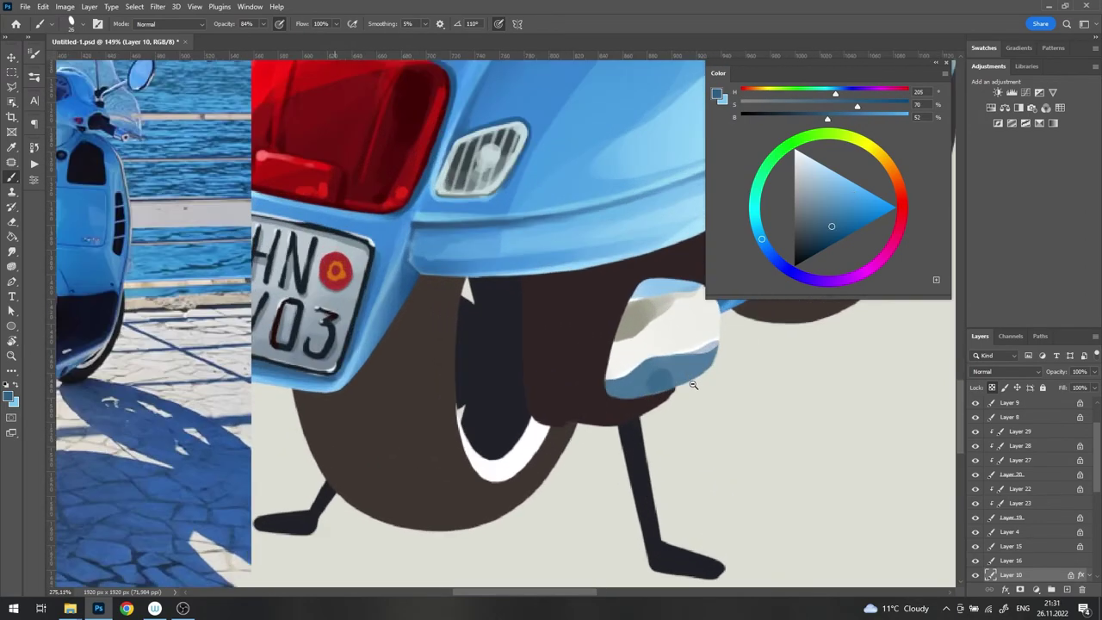
alt+click(682, 407)
drag(683, 406, 638, 406)
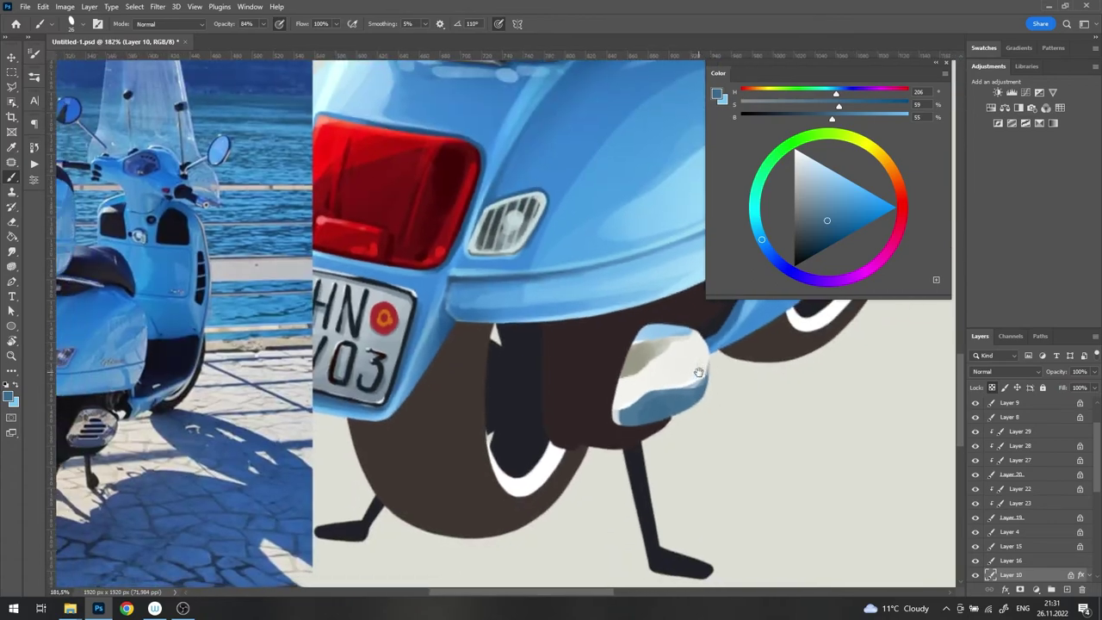
Step: At full opacity with a small dark brush, paint four vent slots on the footrest
scroll(1099, 583, up, 3)
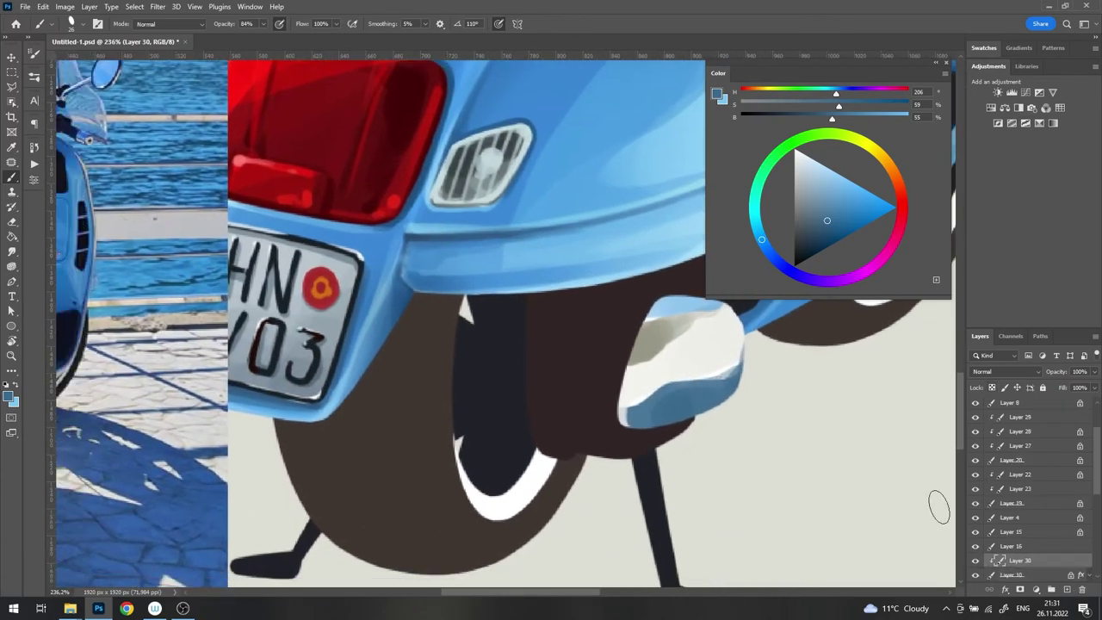
drag(938, 505, 1024, 483)
alt+click(603, 379)
drag(654, 379, 723, 367)
right_click(723, 366)
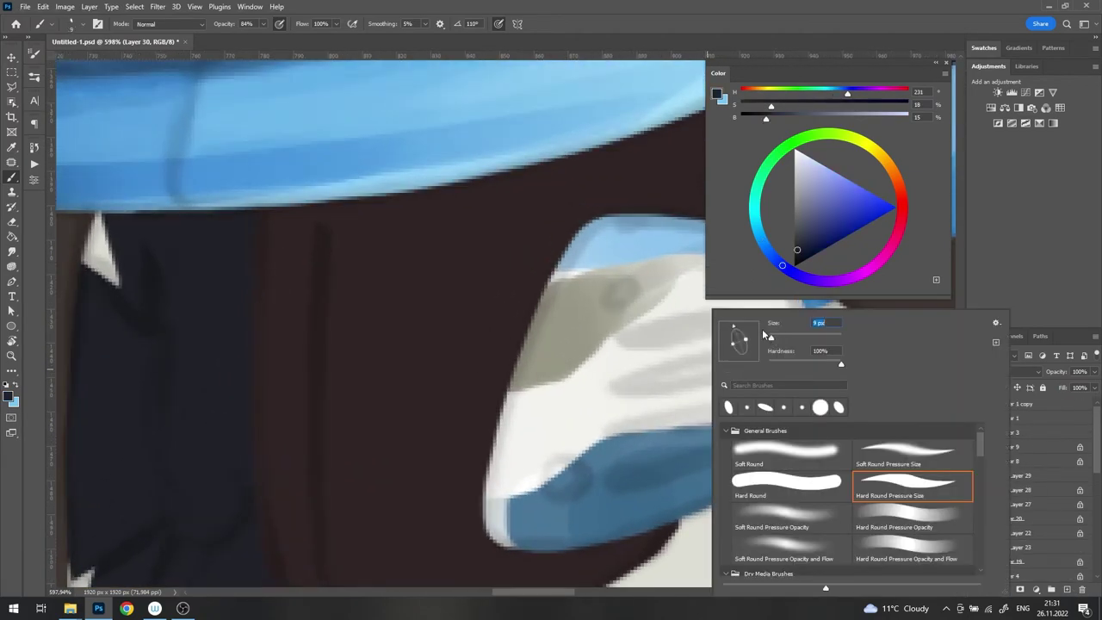
key(0)
drag(544, 327, 627, 313)
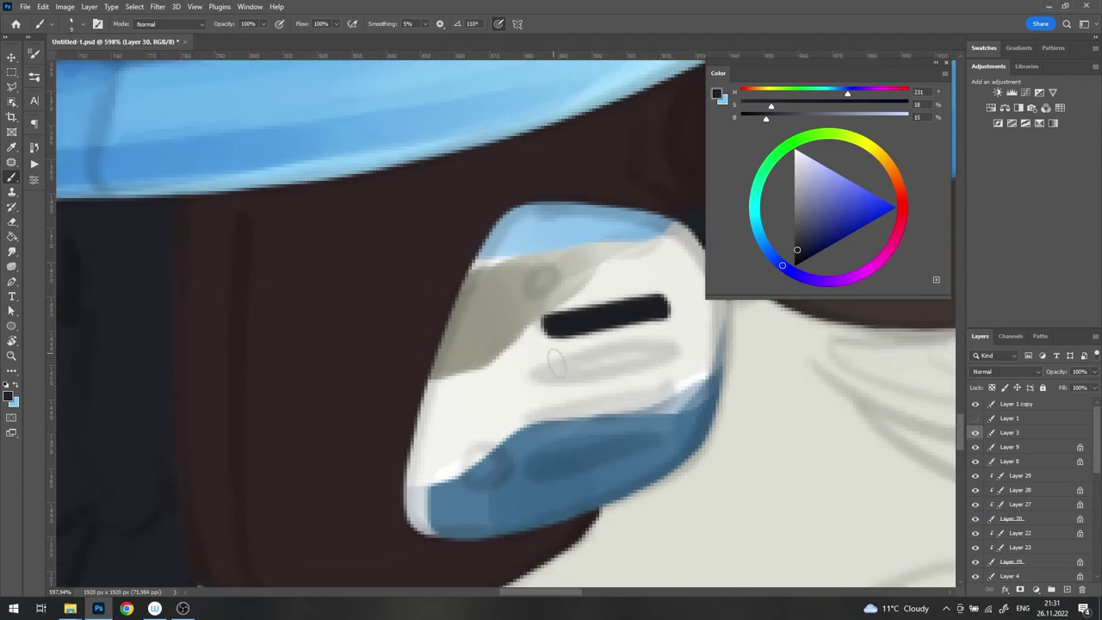
drag(545, 376, 662, 355)
drag(565, 412, 668, 396)
drag(530, 465, 618, 448)
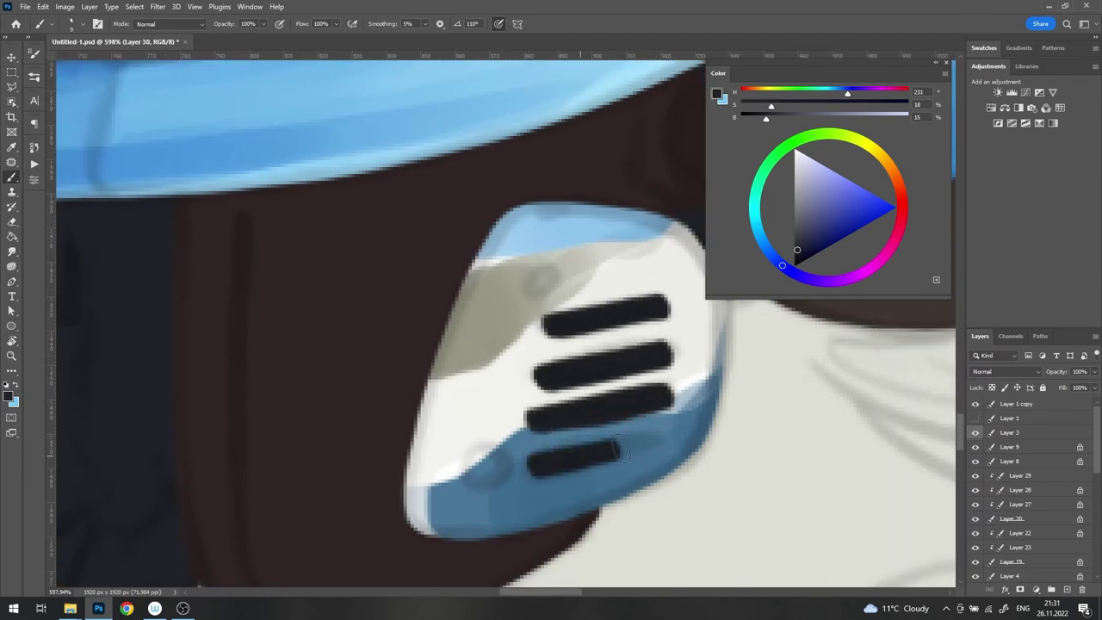
Step: Dot two dark round screws, one above the slots and one near the bottom
scroll(509, 299, down, 5)
scroll(517, 284, up, 6)
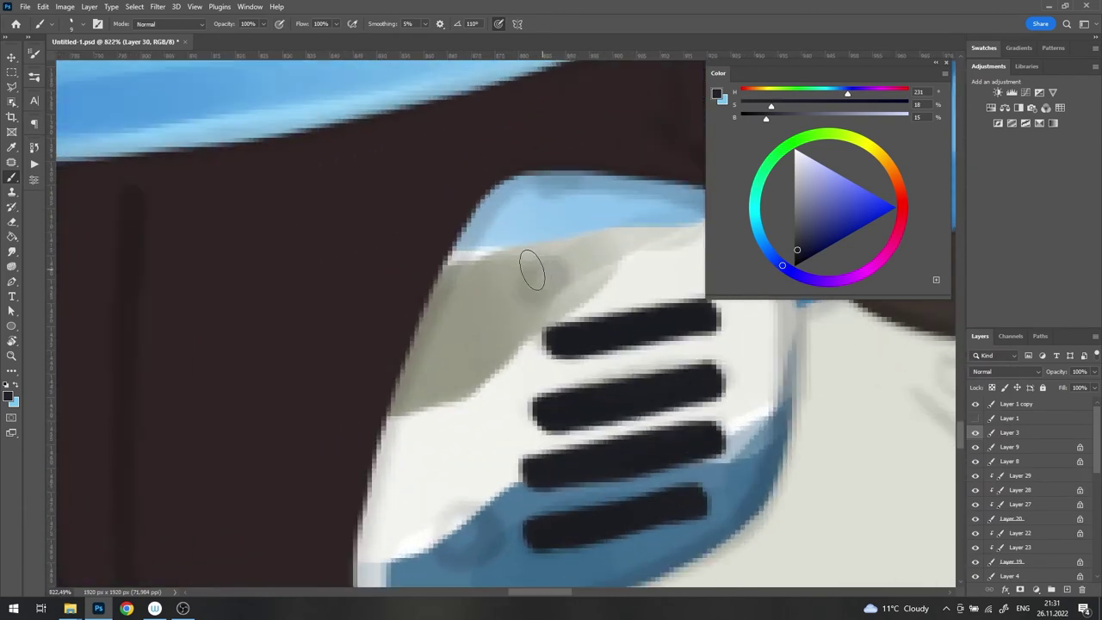
click(534, 276)
drag(479, 402, 494, 220)
click(477, 349)
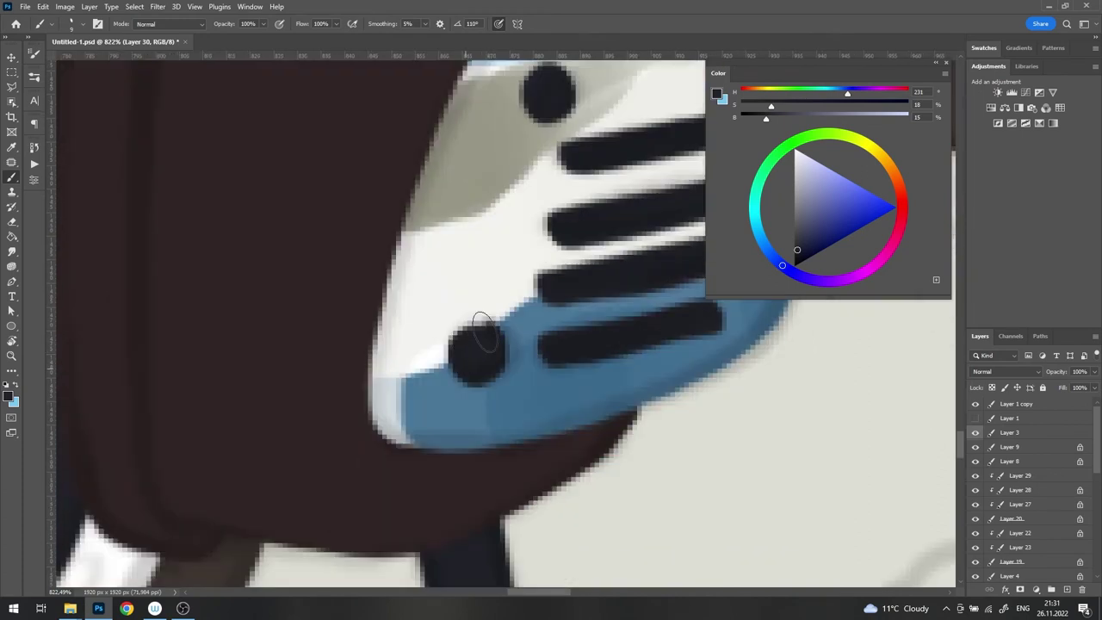
Step: Add white centres and highlights to the screws at 71% opacity, with a blue arc on the lower one
alt+click(468, 274)
click(478, 345)
drag(256, 39, 249, 39)
click(552, 95)
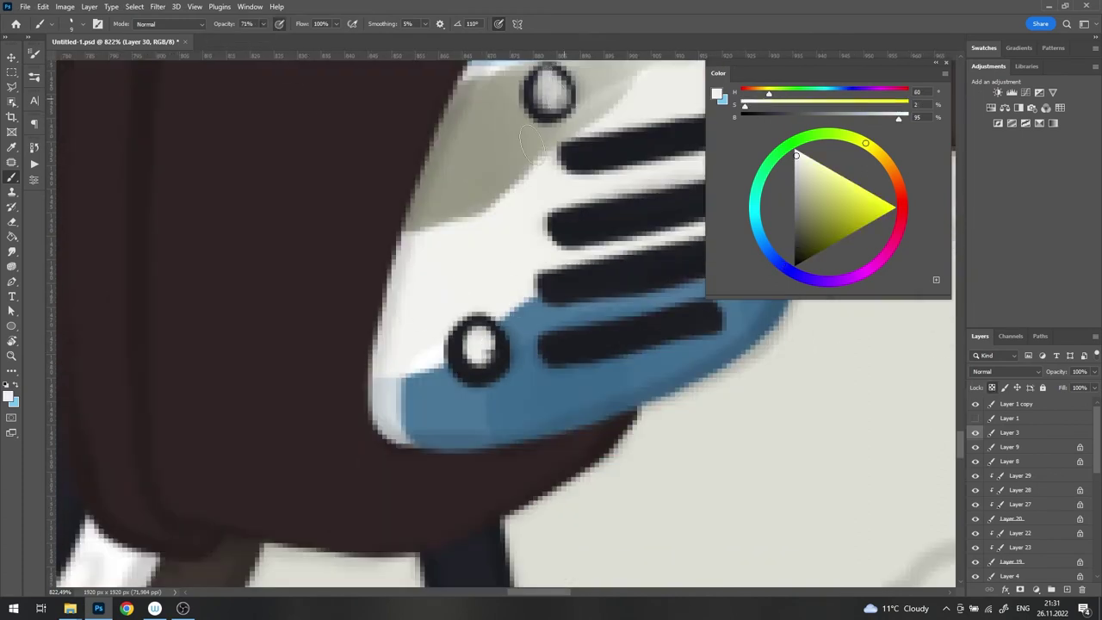
alt+click(506, 325)
click(487, 358)
alt+click(422, 379)
mouse_move(538, 317)
mouse_down()
mouse_move(530, 370)
mouse_move(450, 369)
mouse_up()
ctrl+click(431, 387)
alt+click(448, 435)
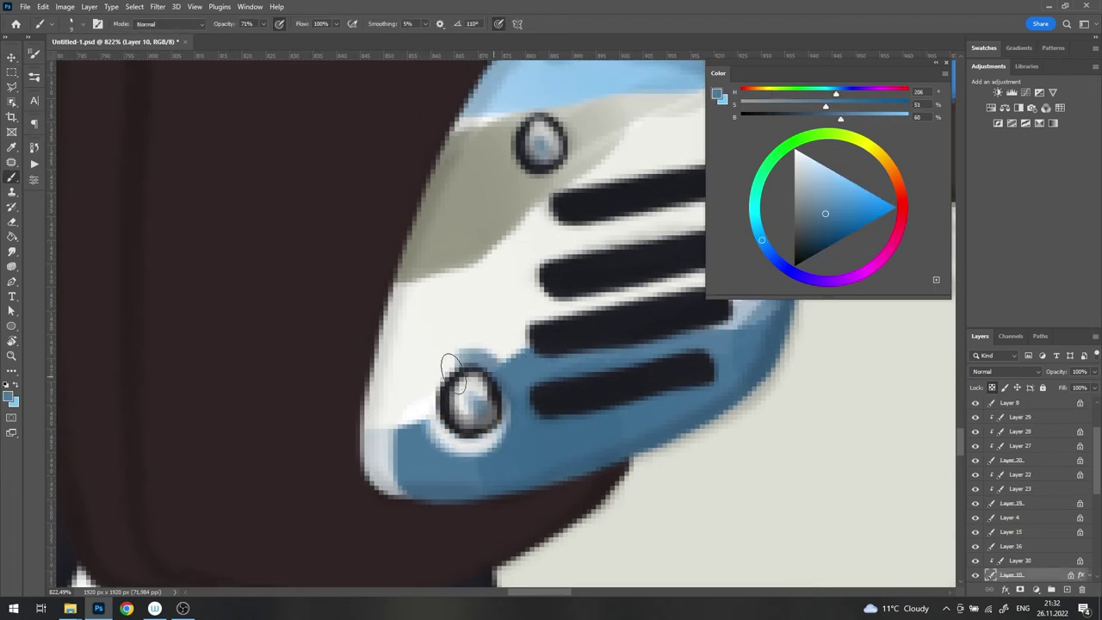
Step: Paint light and blue rims around the vent slots and brighten their right ends
alt+click(526, 142)
drag(594, 154, 417, 166)
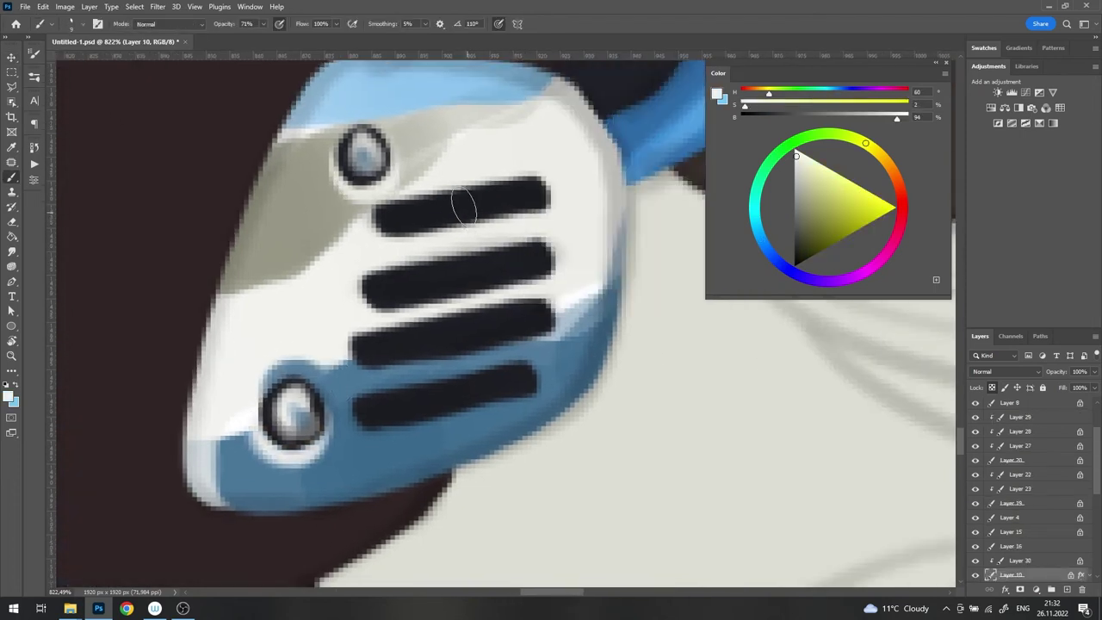
mouse_move(355, 435)
mouse_down()
mouse_move(465, 431)
mouse_move(543, 387)
mouse_up()
drag(354, 367, 534, 361)
alt+click(590, 325)
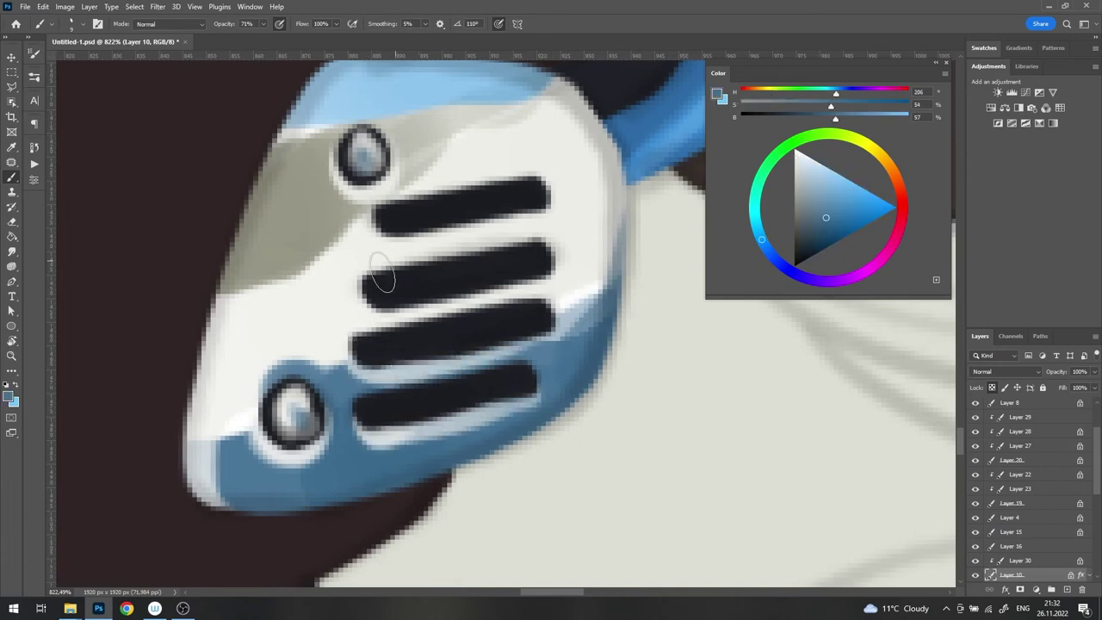
drag(362, 263, 513, 241)
drag(377, 197, 522, 184)
alt+click(379, 216)
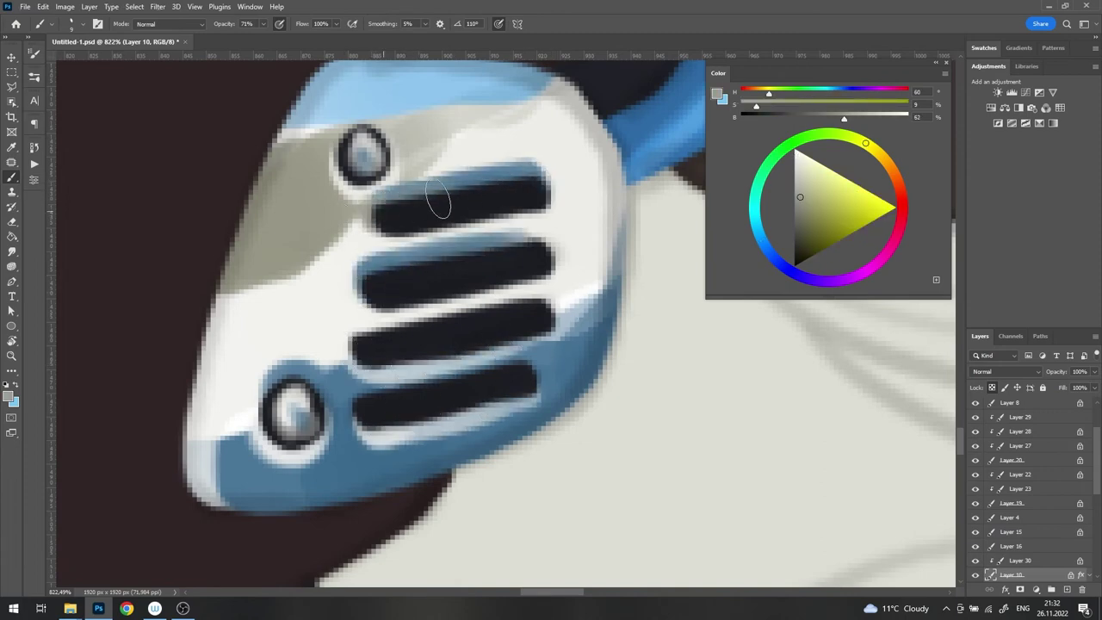
drag(592, 251, 574, 222)
alt+click(574, 221)
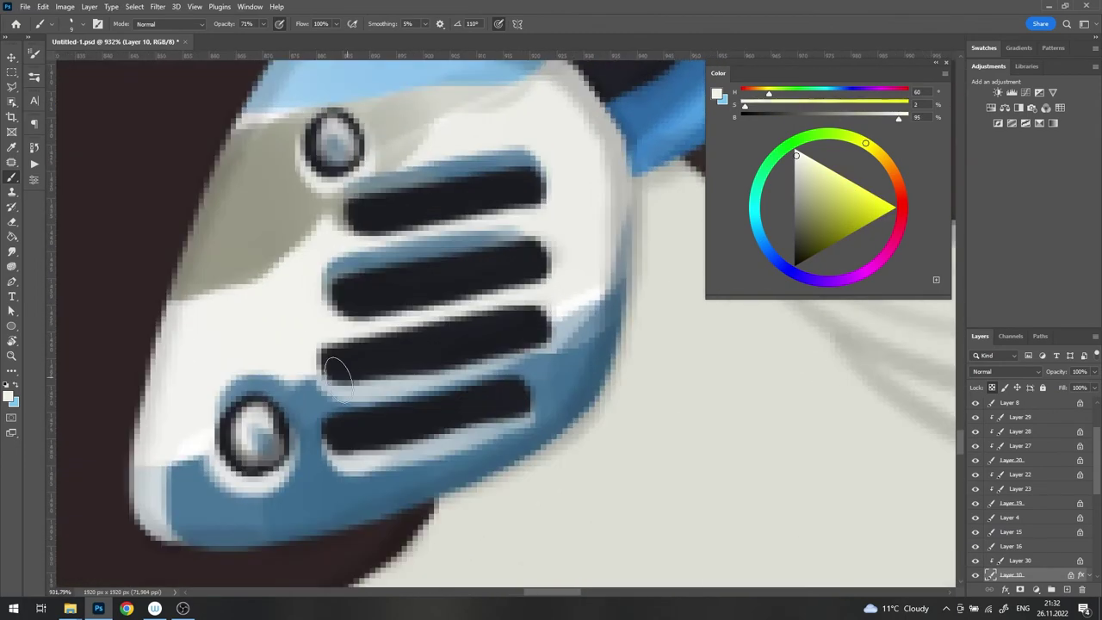
drag(551, 323, 482, 441)
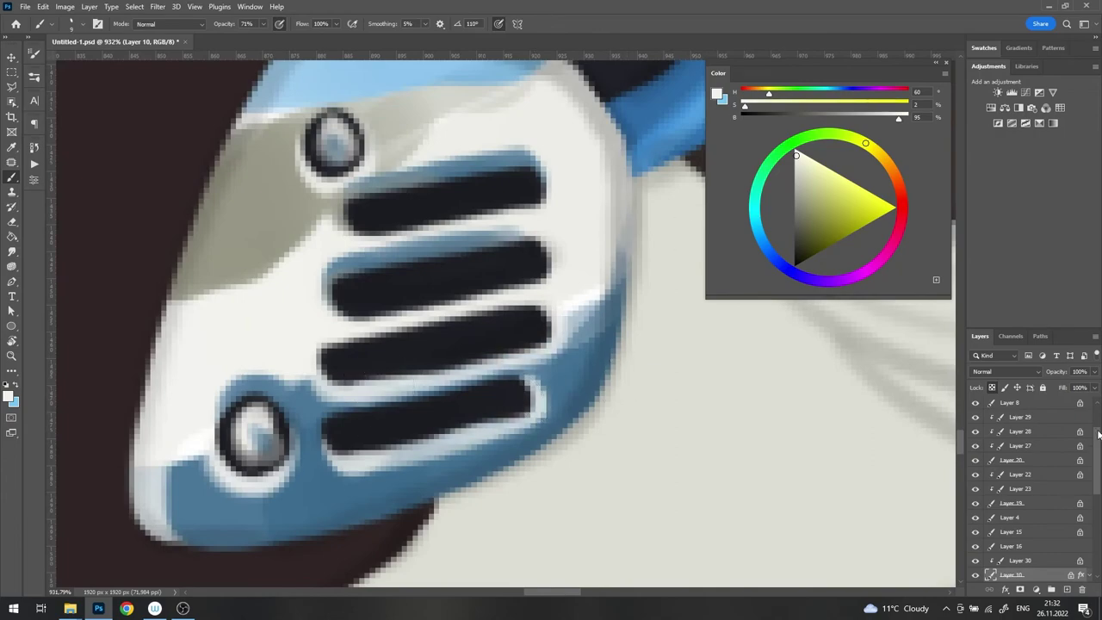
Step: Rotate the view and cover the grille's blue top-left edge with pale paint
scroll(1098, 435, up, 2)
mouse_move(596, 291)
mouse_down()
mouse_move(487, 285)
mouse_move(505, 307)
mouse_up()
alt+click(441, 260)
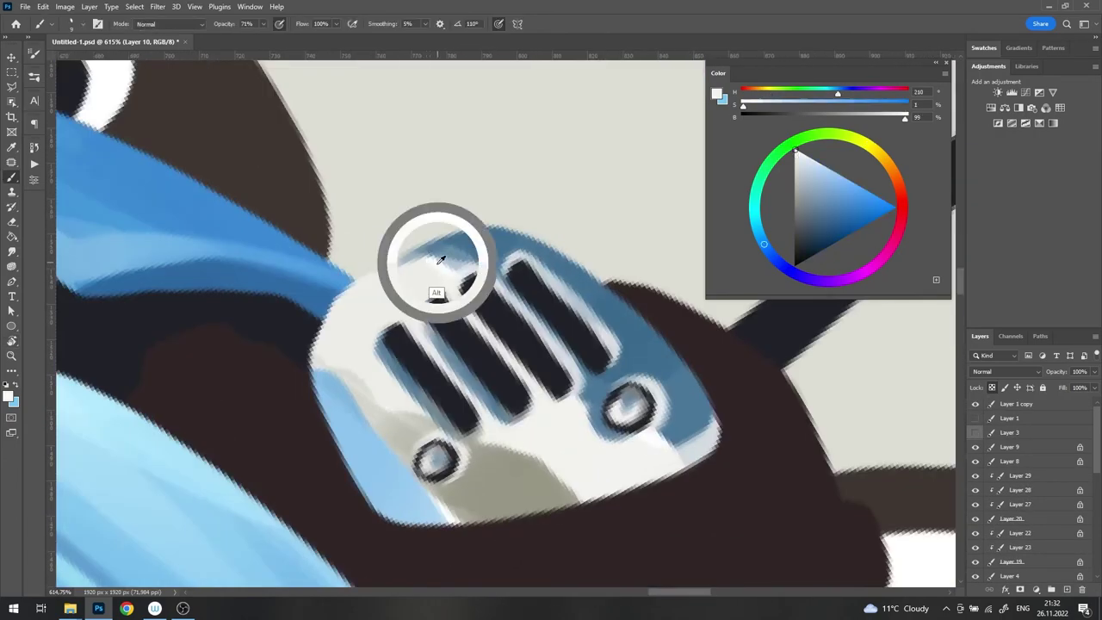
key(r)
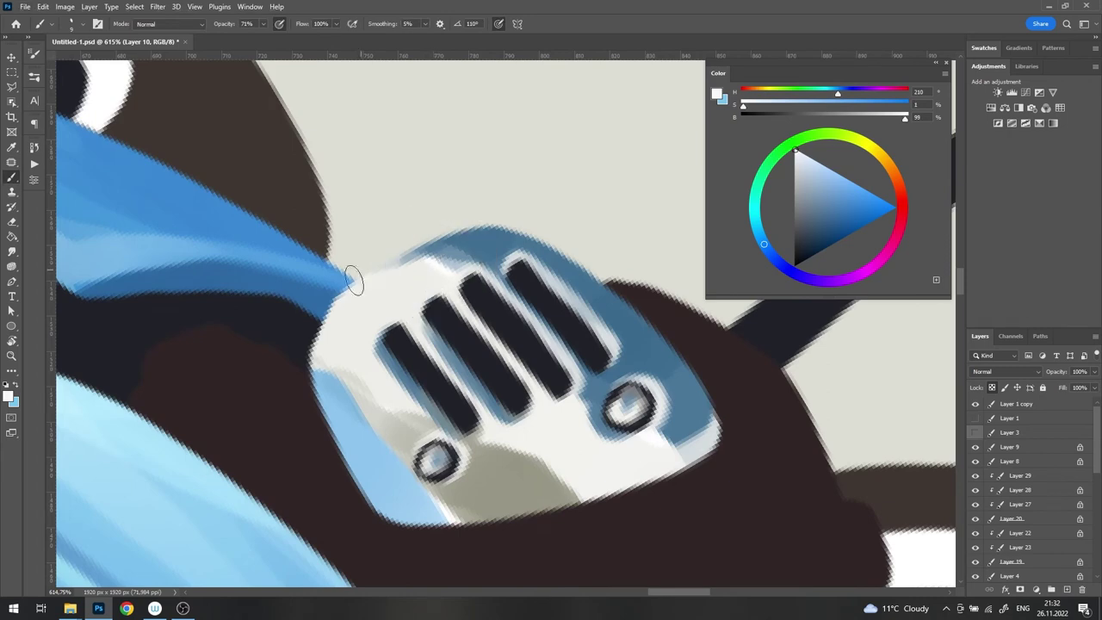
click(13, 74)
key(b)
drag(379, 265, 504, 231)
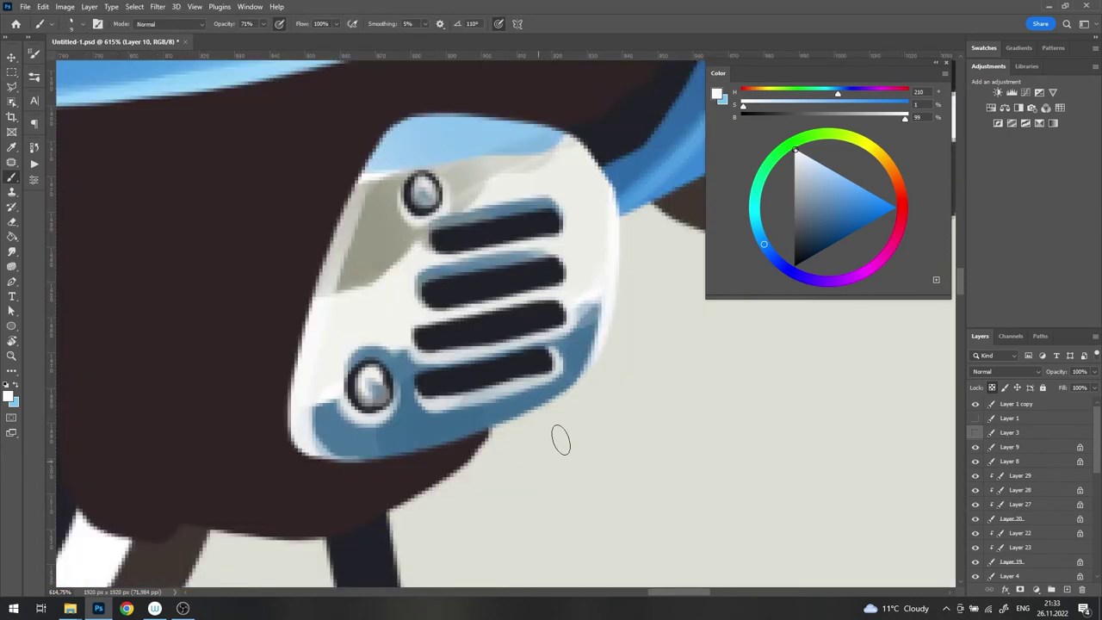
Step: Paint grey-beige over the top-left edge and a light-blue highlight along the grille's top
alt+click(337, 279)
alt+click(385, 233)
drag(385, 232, 435, 207)
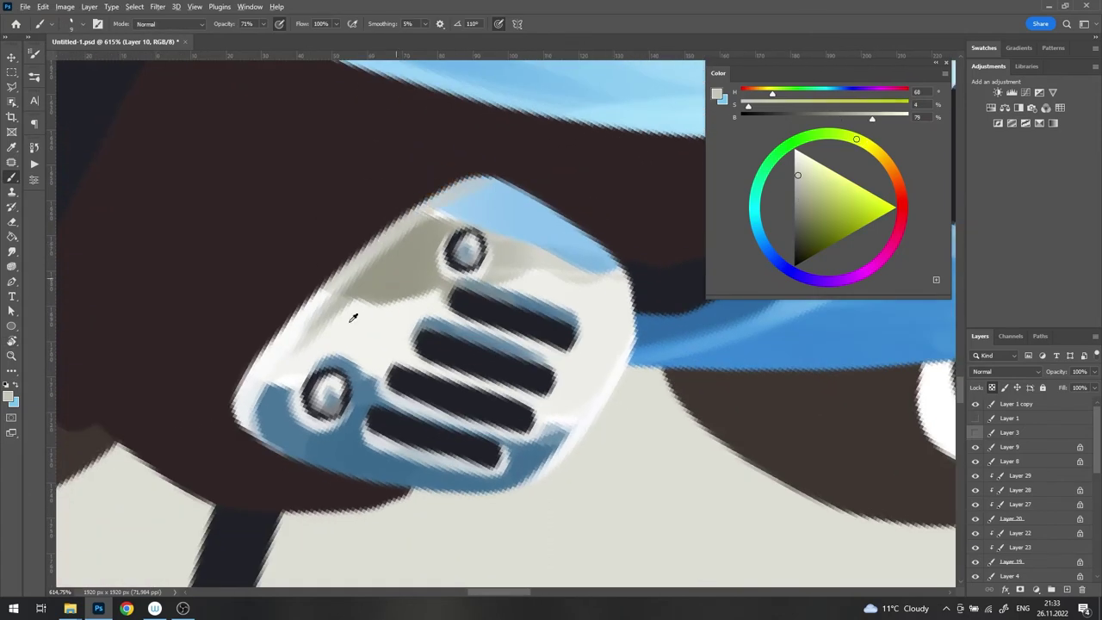
alt+click(486, 181)
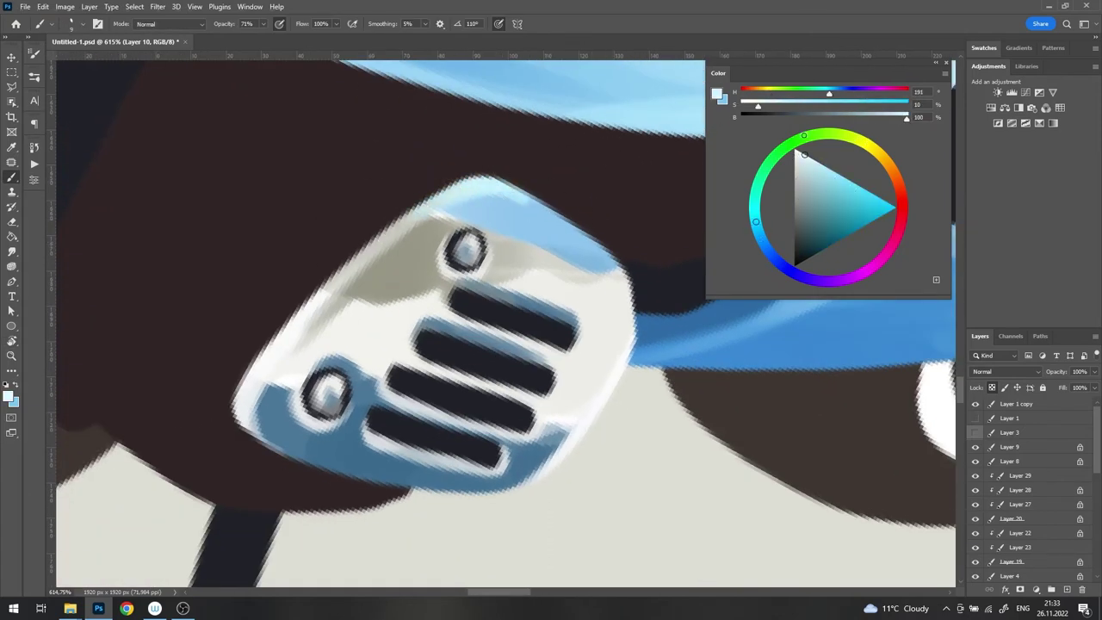
drag(530, 191, 618, 267)
alt+click(312, 300)
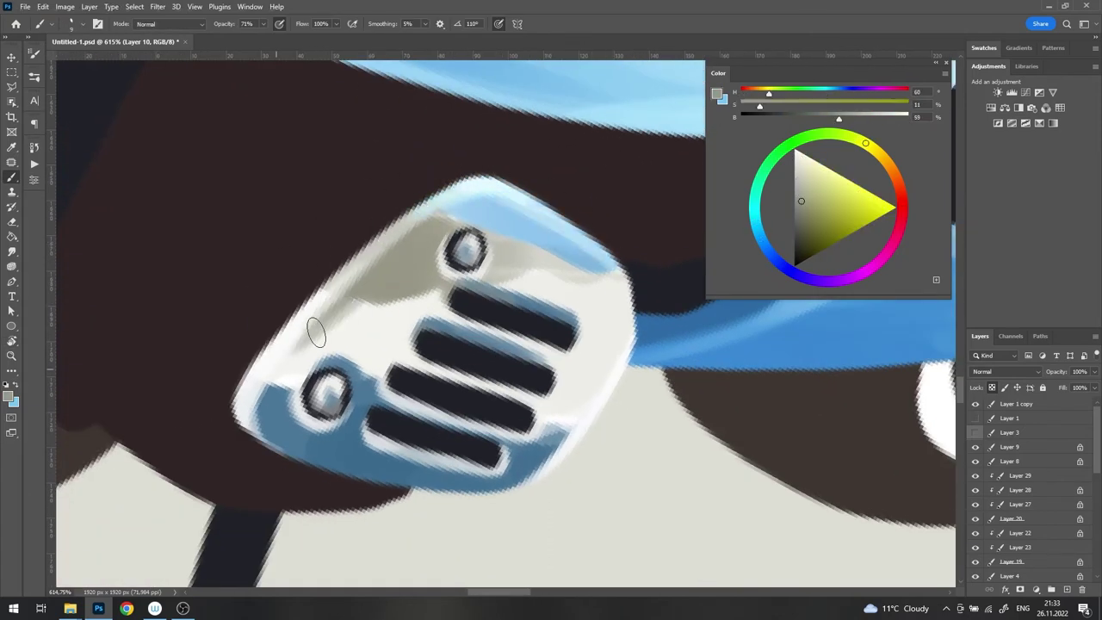
scroll(316, 331, down, 5)
scroll(600, 325, up, 3)
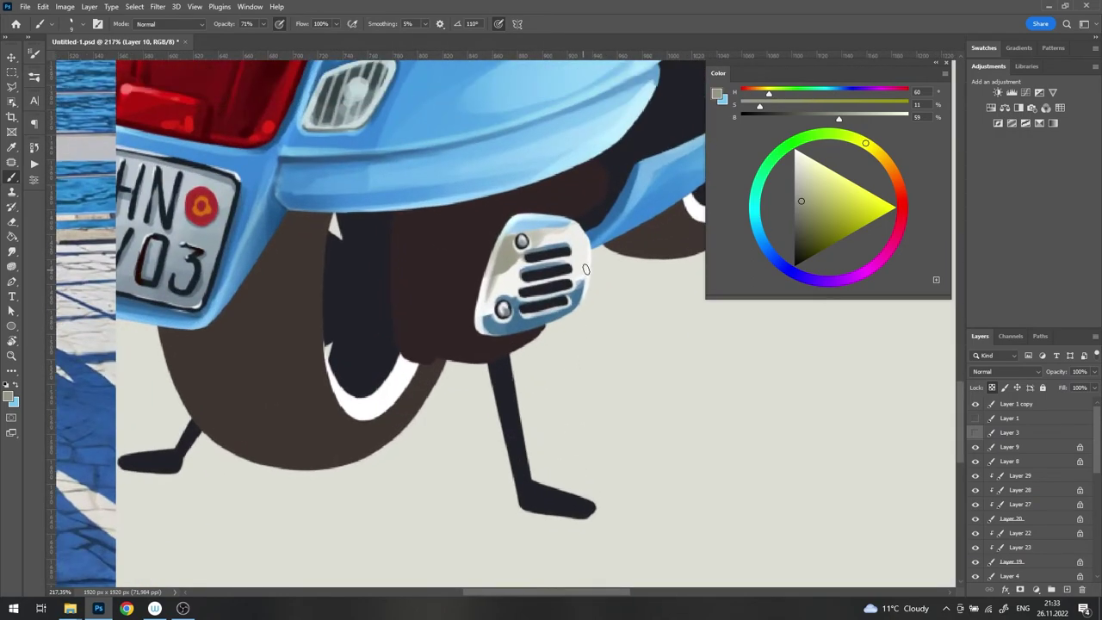
Step: Choose a large soft preset at 16% opacity in Multiply mode, sampling light grey-blue from the body
right_click(585, 269)
click(676, 502)
key(Return)
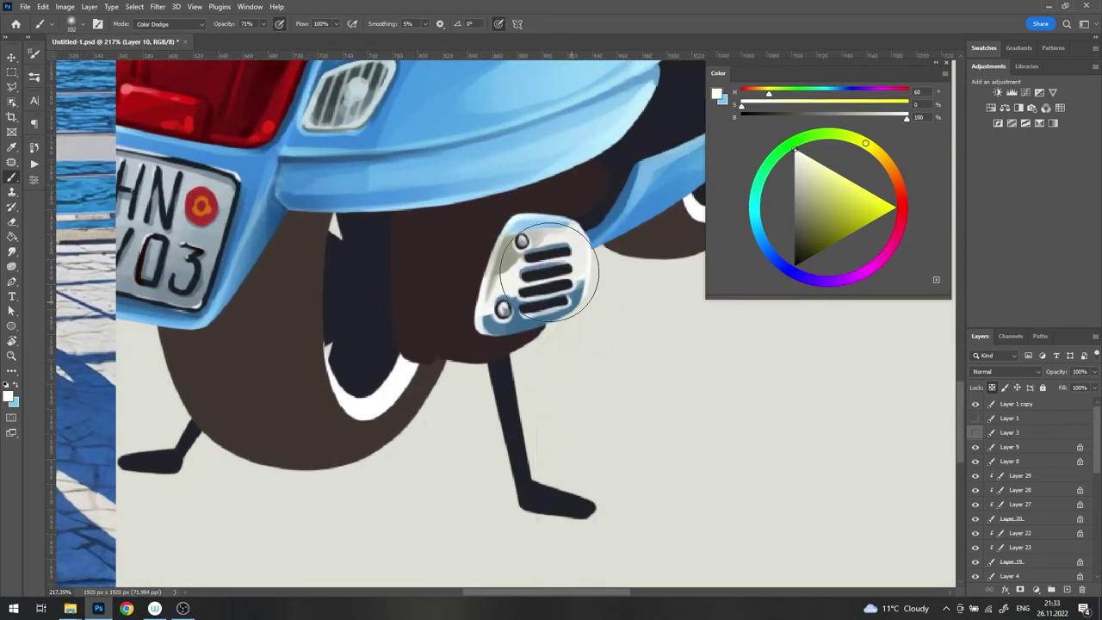
key(1)
key(6)
scroll(556, 277, down, 3)
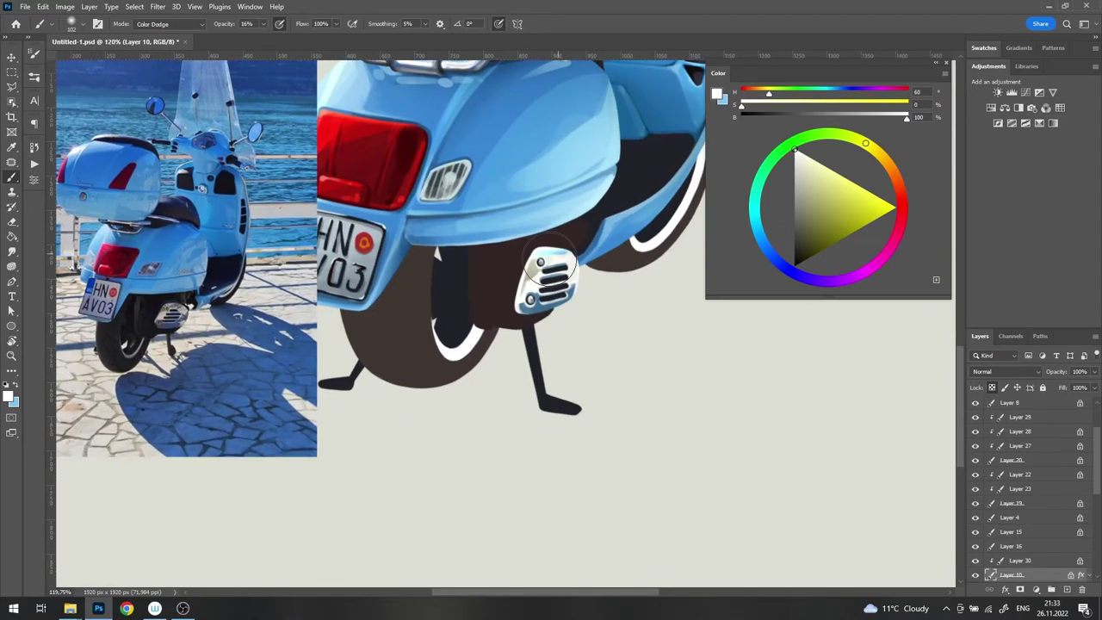
shift+right_click(551, 252)
click(603, 306)
alt+click(380, 397)
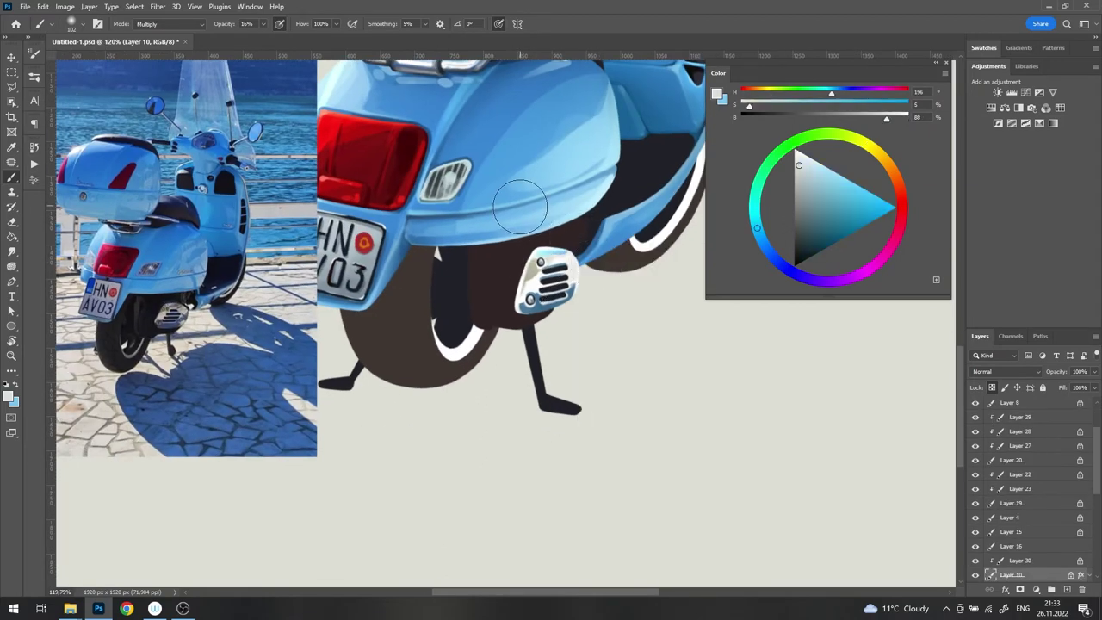
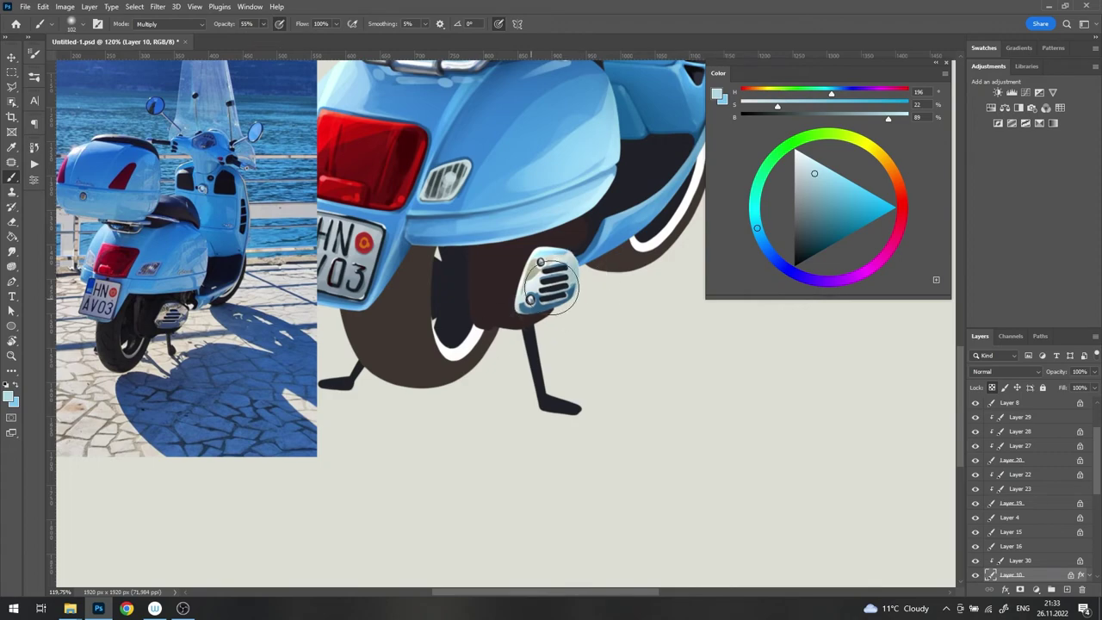
Step: Target Layer 12 and load dark brown with a hard round brush
drag(568, 226, 646, 382)
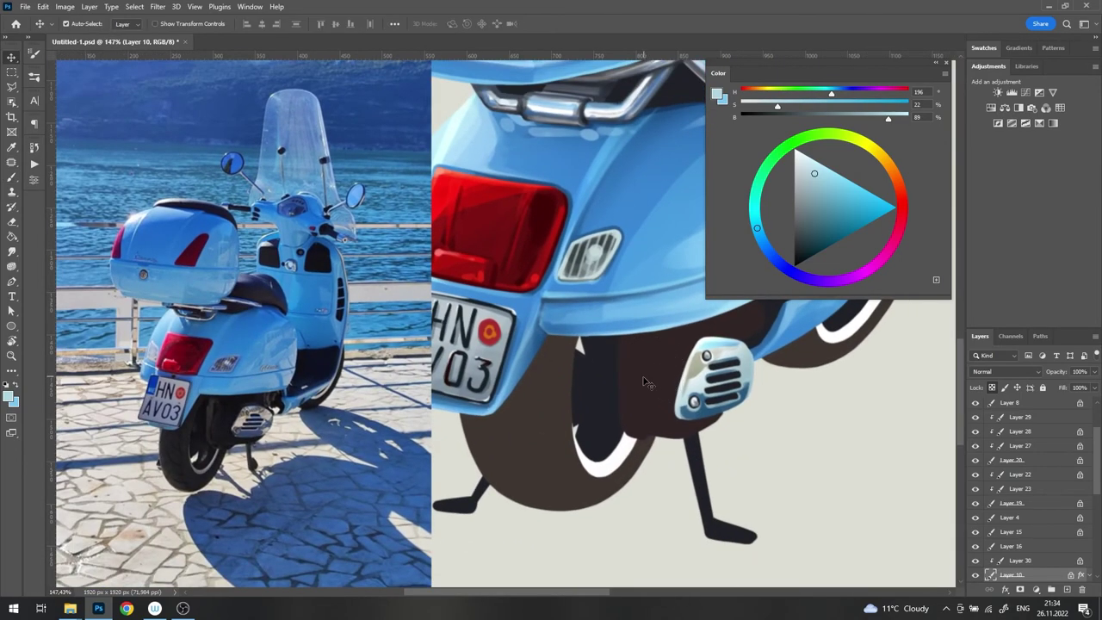
click(697, 401)
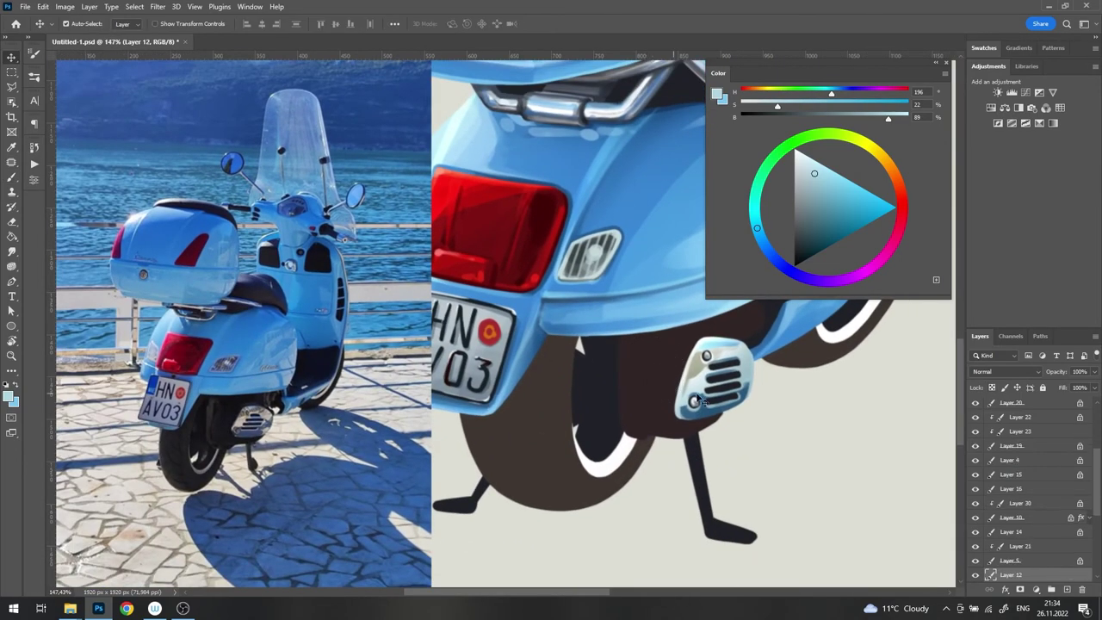
click(652, 416)
shift+right_click(571, 263)
alt+click(579, 309)
right_click(579, 309)
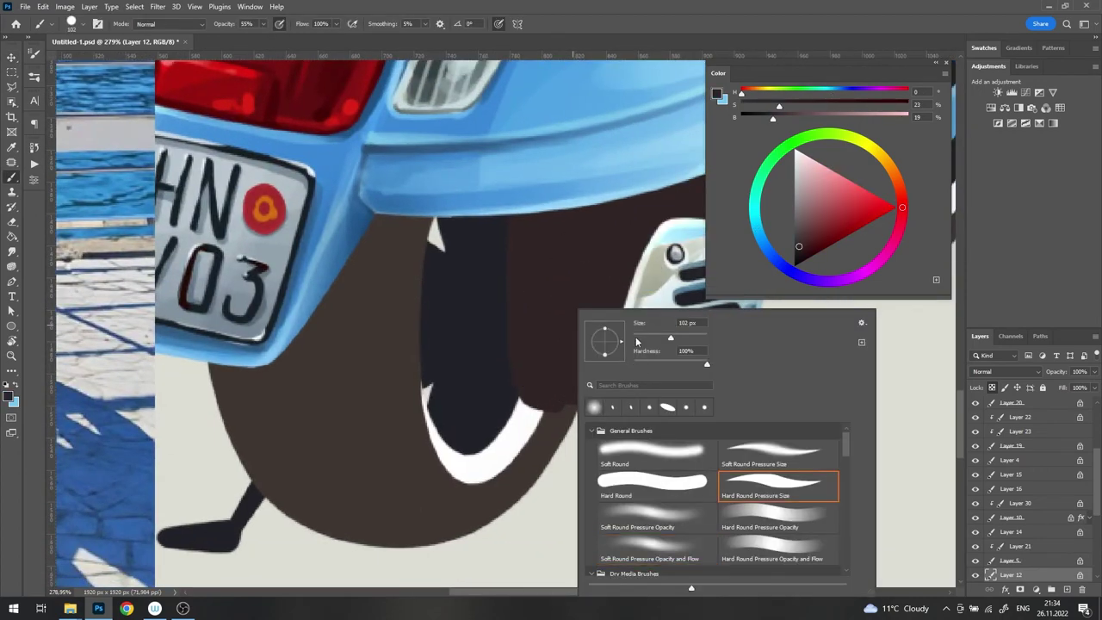
Step: Tilt the canvas and paint a lighter brown highlight along the dark band
drag(530, 248, 461, 215)
alt+click(460, 175)
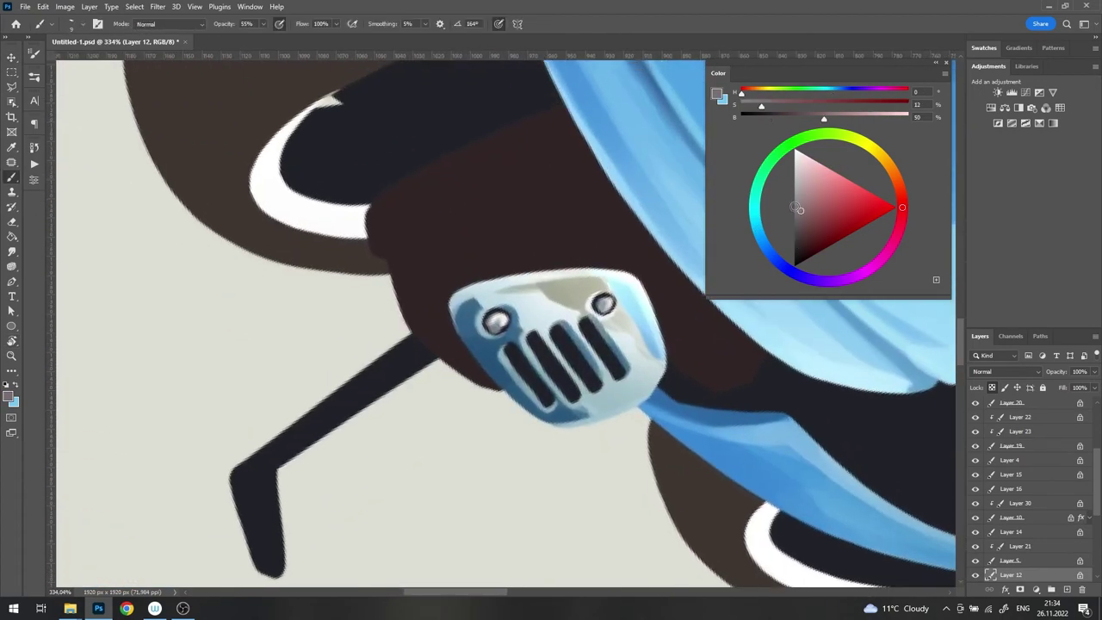
right_click(460, 174)
drag(389, 250, 589, 130)
scroll(457, 224, up, 2)
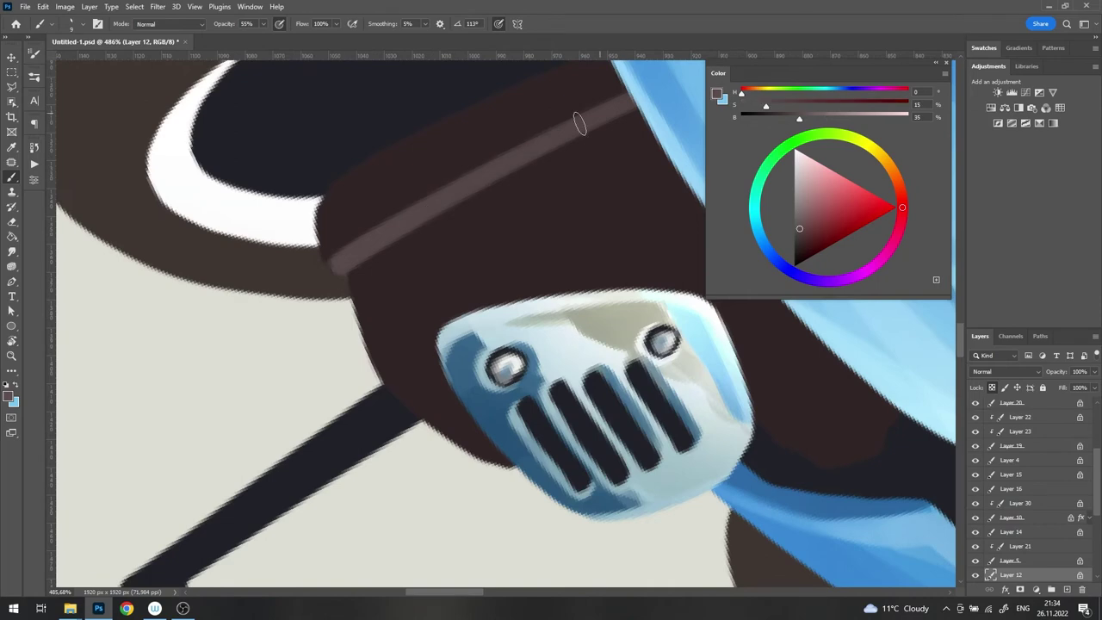
Step: Tone down and blend the highlight band with darker brown strokes
alt+click(551, 192)
right_click(551, 192)
drag(392, 233, 629, 108)
drag(516, 164, 634, 99)
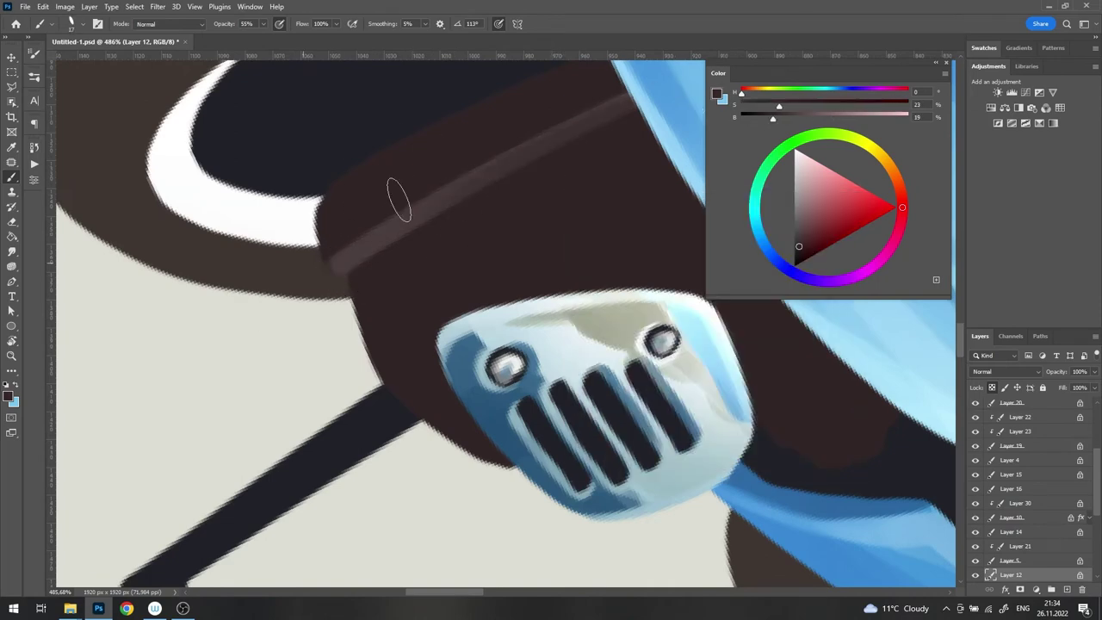
drag(470, 172, 552, 134)
mouse_move(842, 72)
mouse_down()
mouse_move(839, 52)
mouse_move(849, 48)
mouse_up()
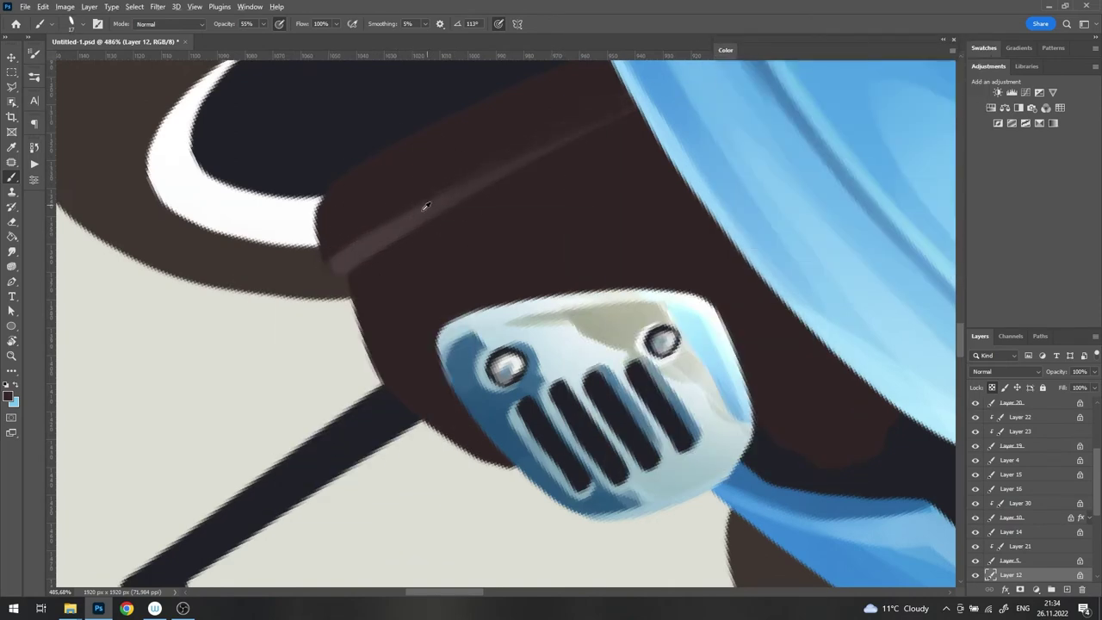
Step: Turn the view toward the grille, reset the rotation and restore the colour wheel
drag(372, 254, 351, 349)
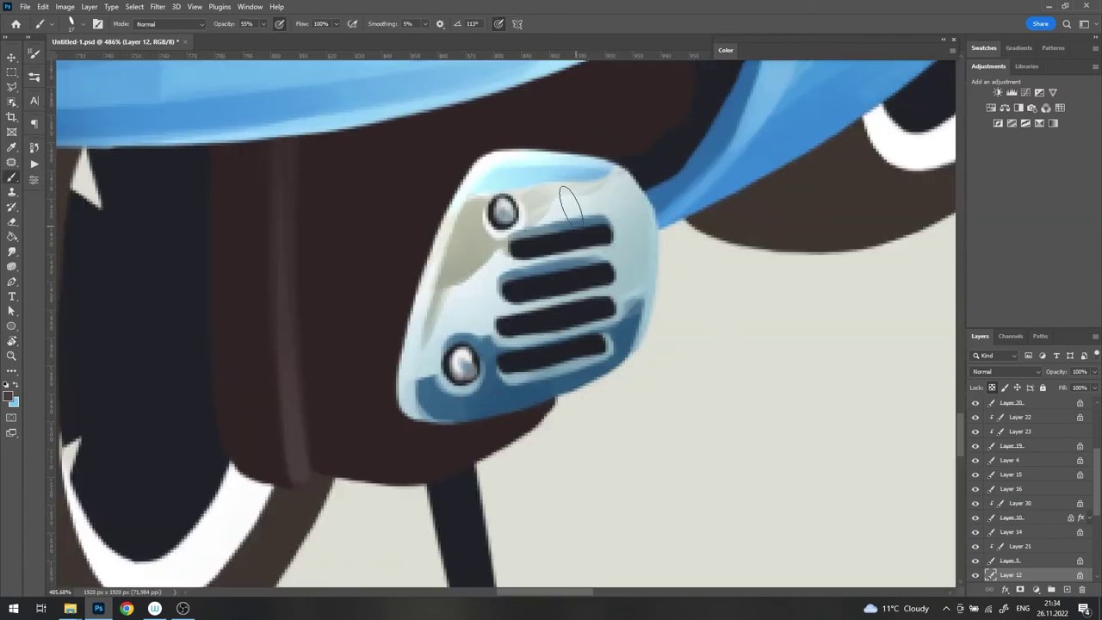
key(Escape)
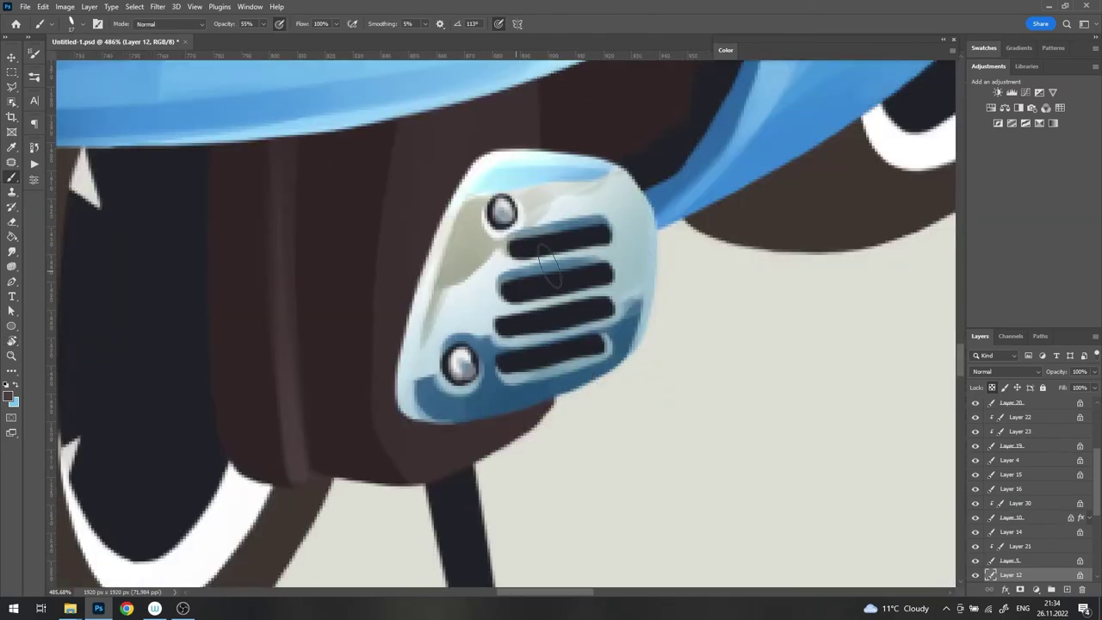
scroll(476, 249, down, 6)
scroll(476, 250, up, 3)
scroll(414, 239, up, 2)
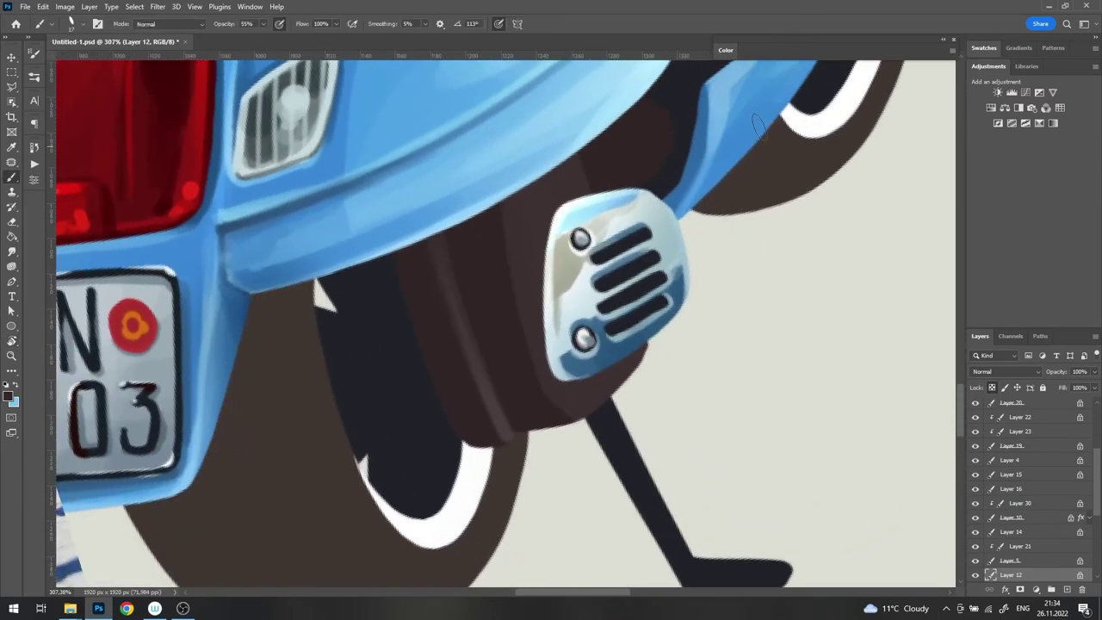
click(726, 50)
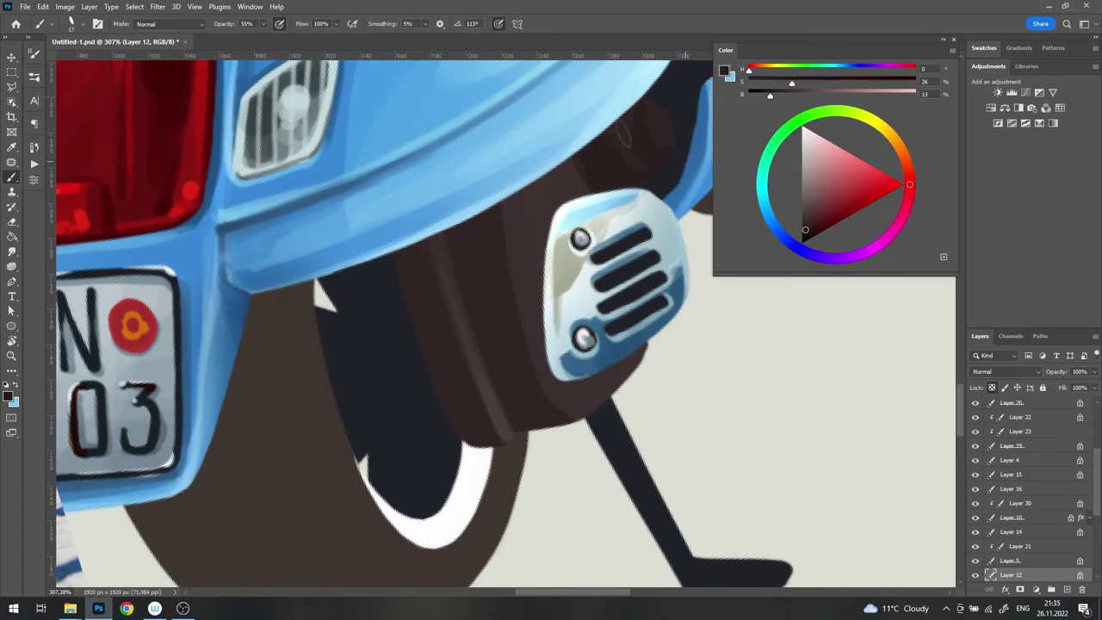
scroll(657, 108, down, 4)
Step: Set the brush to Multiply with a soft, low-opacity tip for gentle shading
right_click(573, 310)
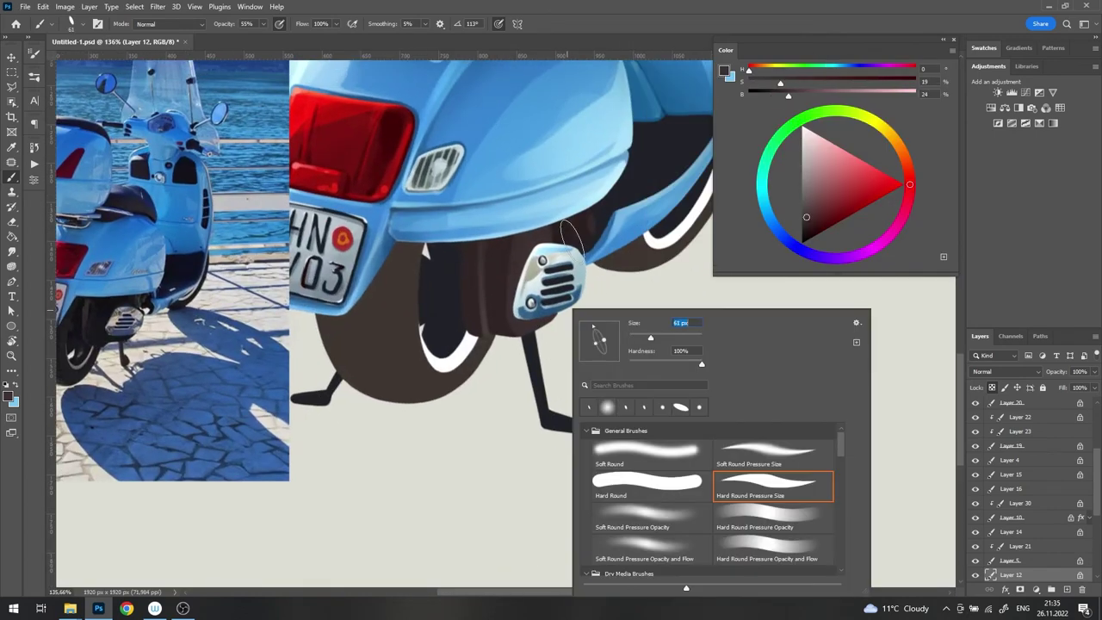
click(564, 331)
right_click(575, 323)
click(678, 534)
key(Return)
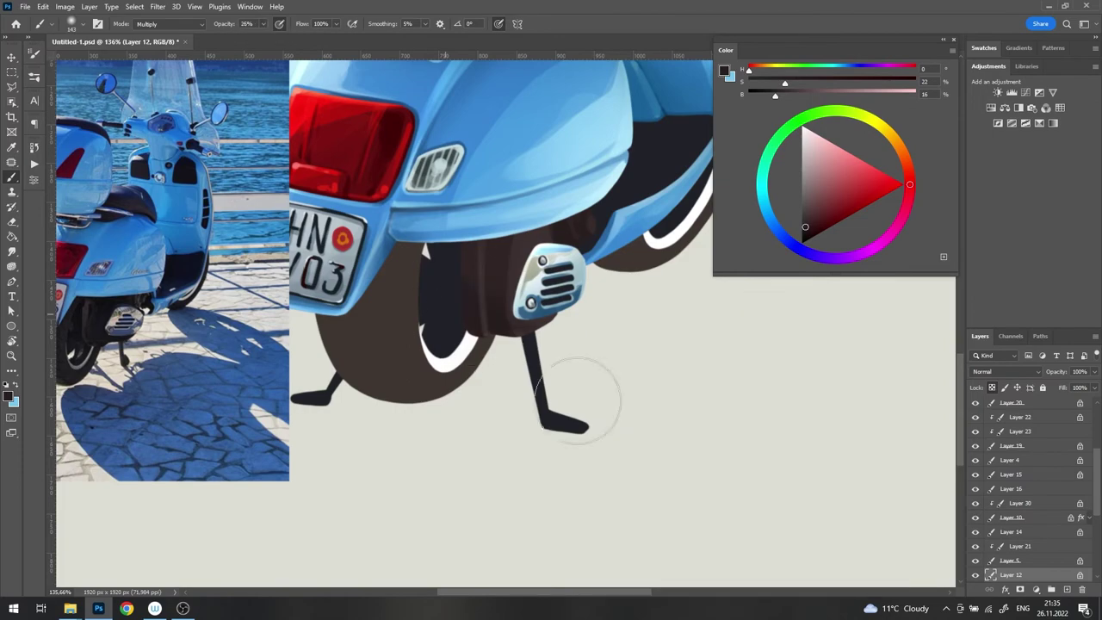
scroll(458, 192, down, 1)
scroll(594, 273, up, 5)
right_click(546, 253)
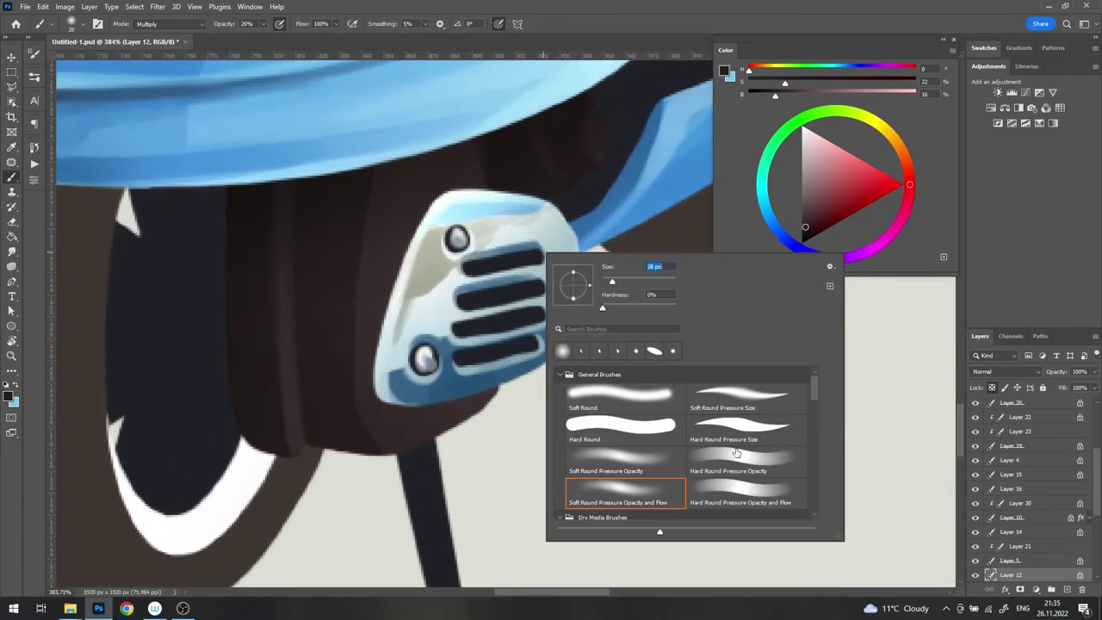
key(Escape)
scroll(496, 274, up, 2)
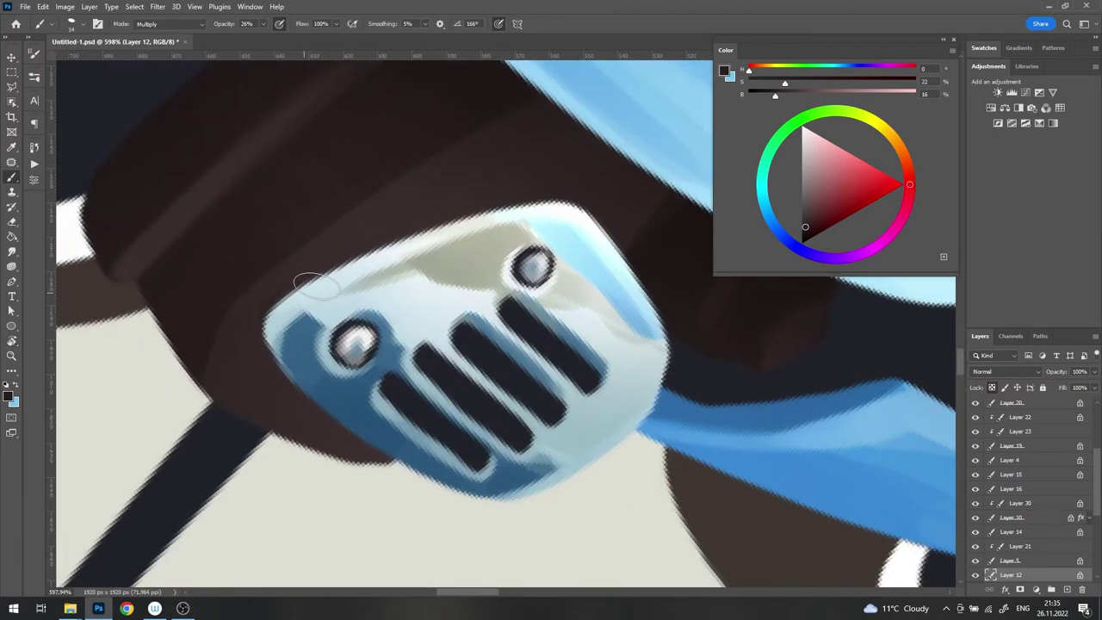
scroll(271, 300, down, 2)
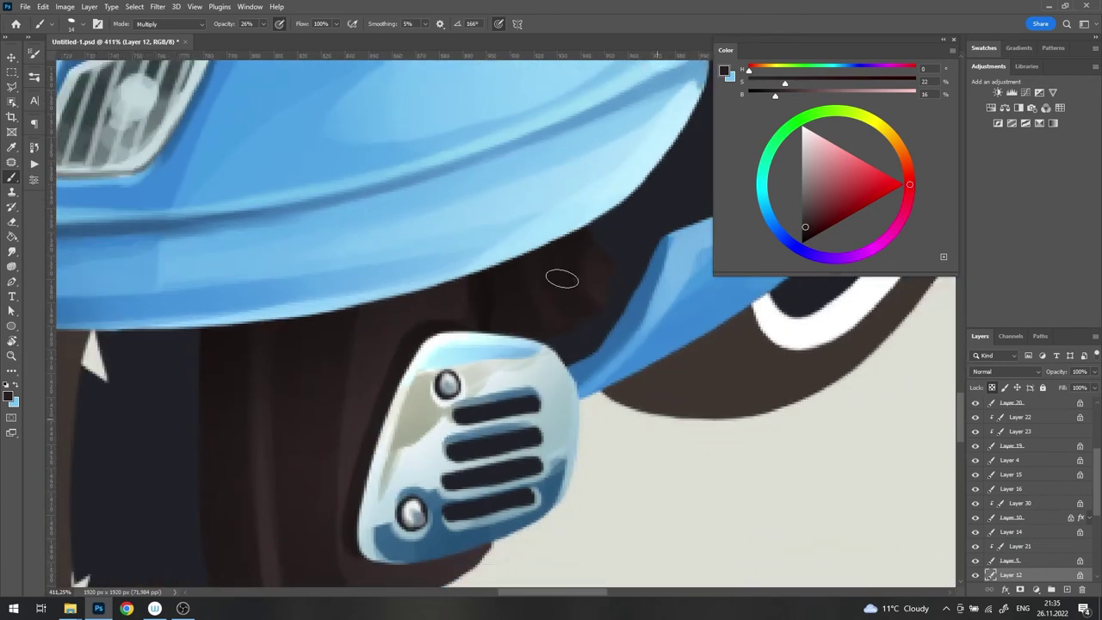
Step: Shade the area behind the grille, switching brush mode between Screen, Multiply and Normal
shift+right_click(503, 276)
click(543, 388)
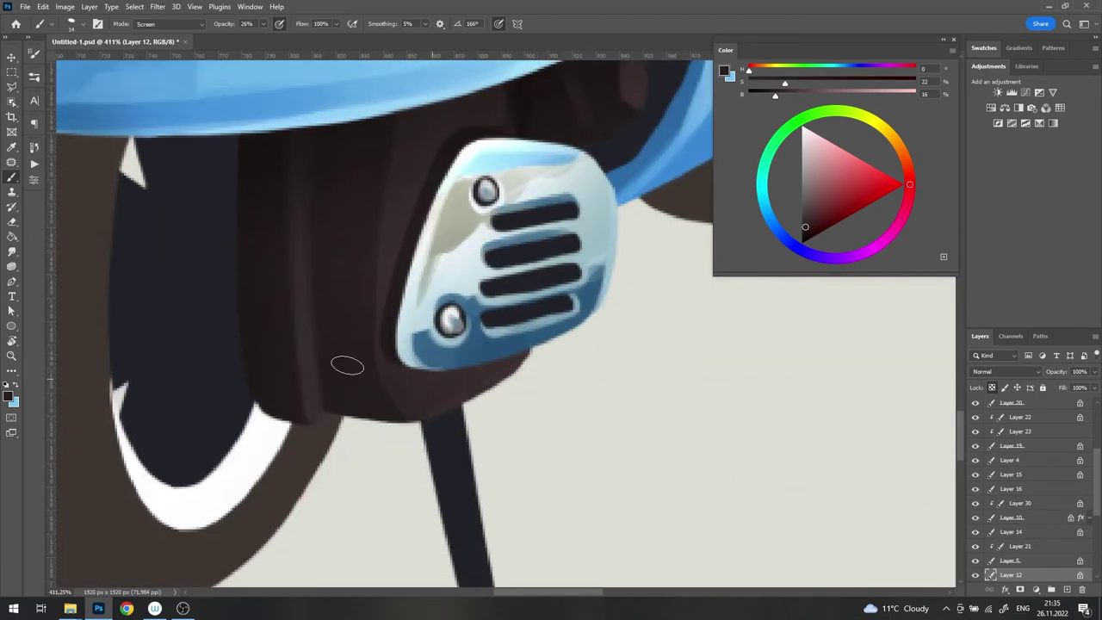
shift+right_click(344, 365)
click(405, 343)
drag(406, 148, 380, 213)
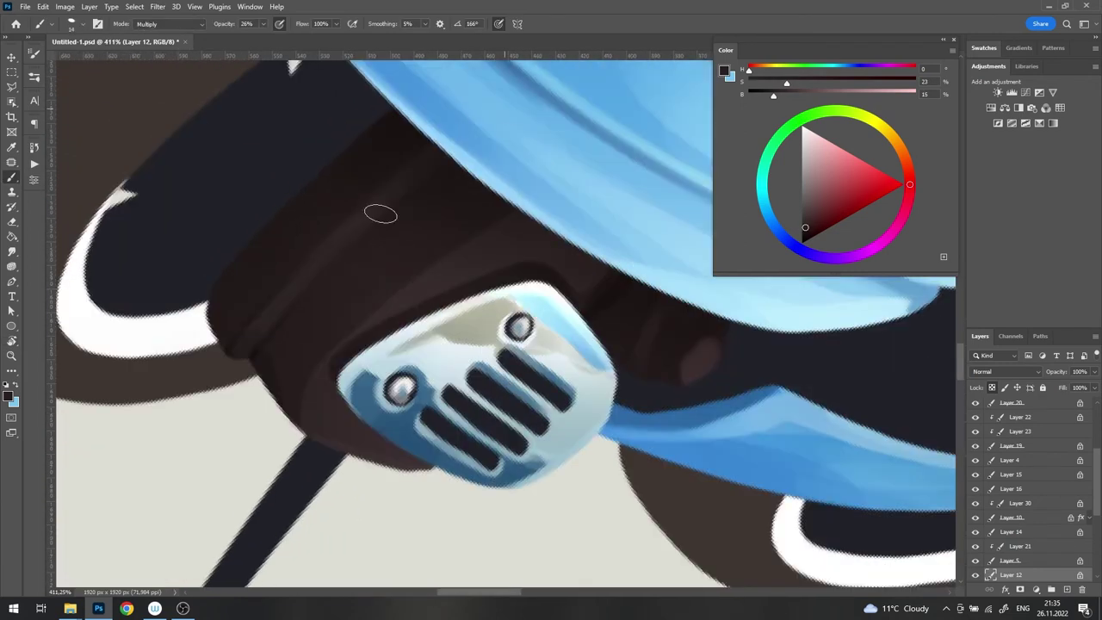
scroll(303, 424, down, 2)
scroll(465, 277, down, 3)
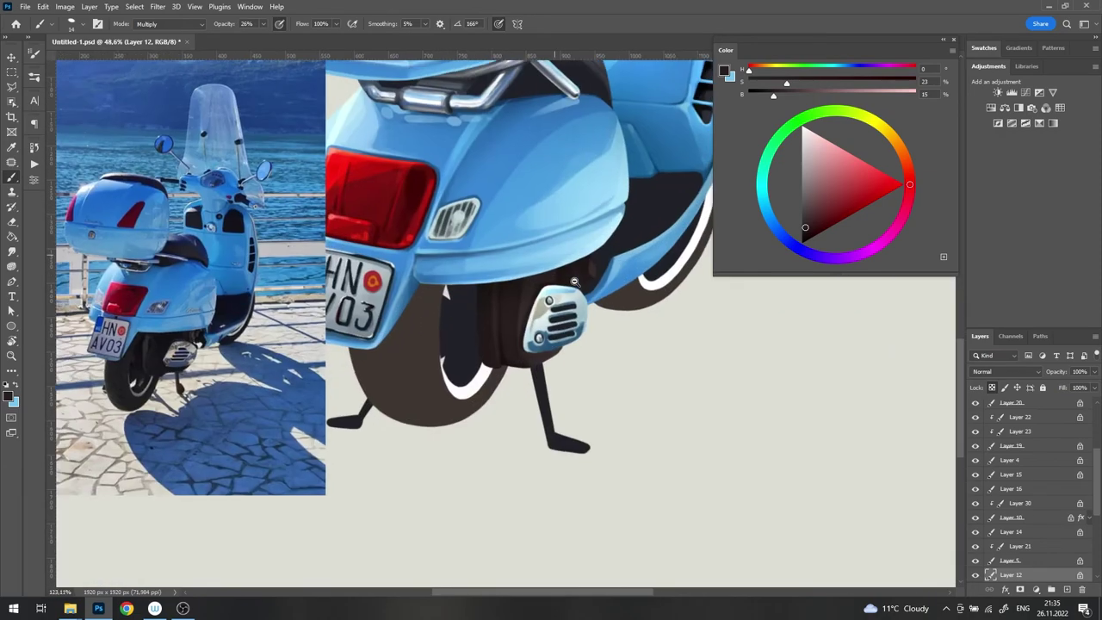
scroll(496, 305, up, 2)
shift+right_click(522, 264)
click(551, 284)
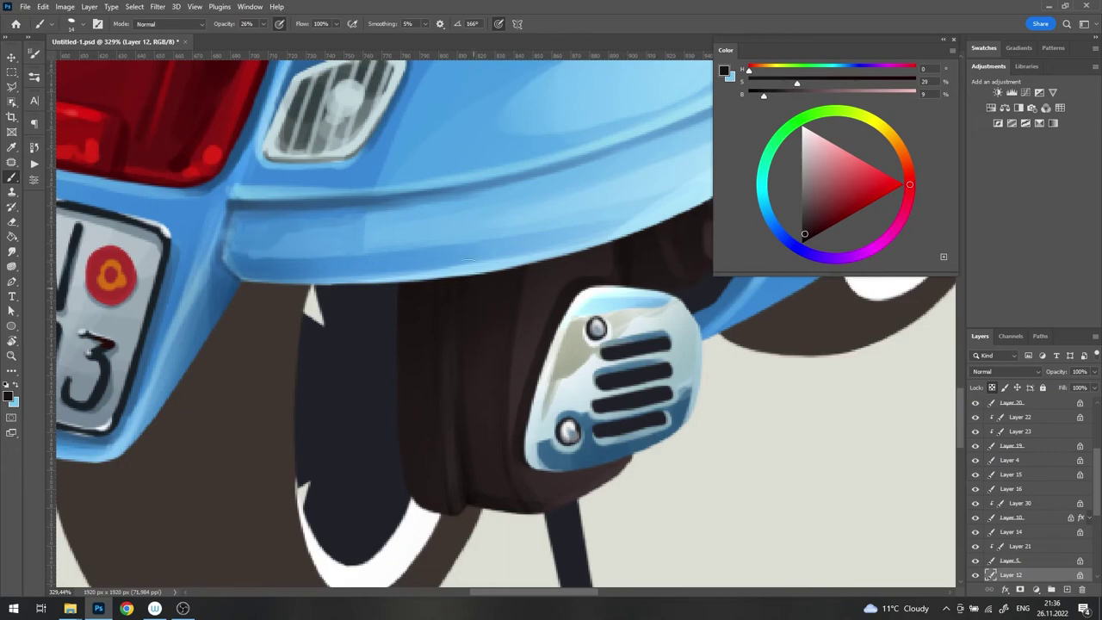
Step: Zoom out and make Layer 17 the active layer
scroll(457, 506, down, 4)
scroll(517, 448, up, 1)
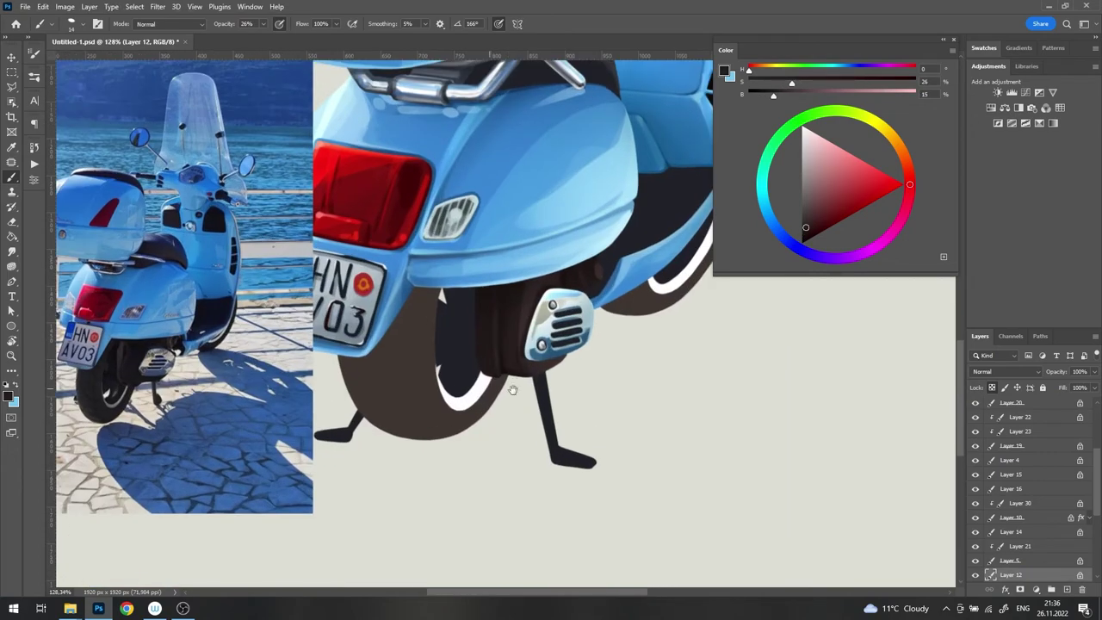
scroll(559, 414, up, 1)
scroll(591, 395, up, 1)
click(591, 395)
Step: Return to the Brush with a dark blue-grey for the wheel
scroll(591, 396, up, 2)
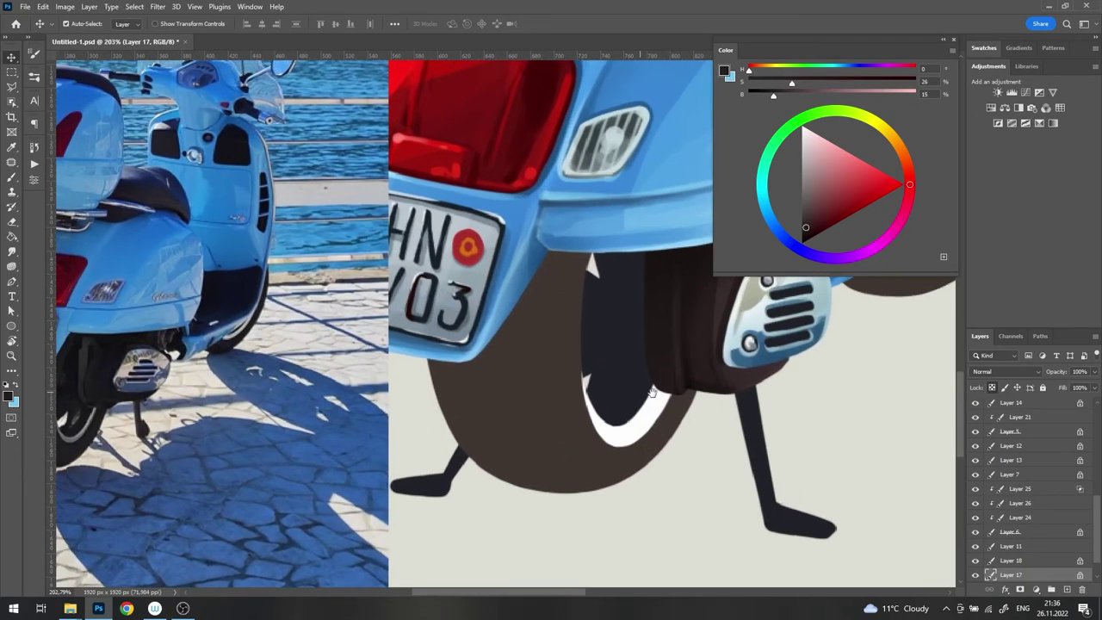
key(b)
alt+click(603, 379)
right_click(614, 373)
key(Return)
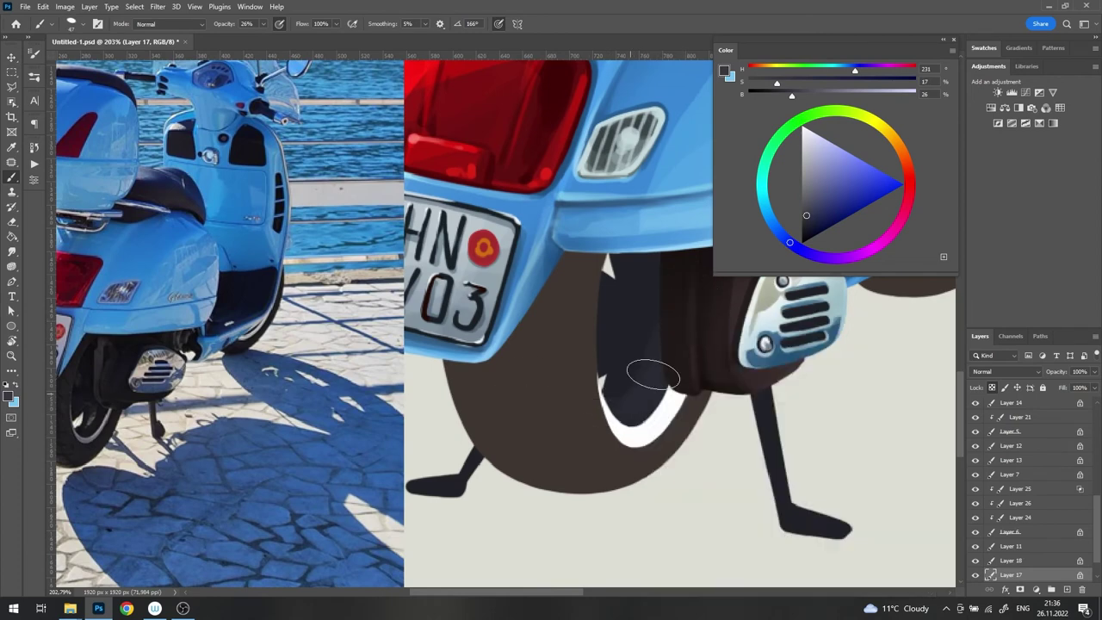
shift+right_click(640, 340)
key(Escape)
Step: Pick a darker blue-grey and enlarge the brush
alt+click(663, 428)
right_click(693, 345)
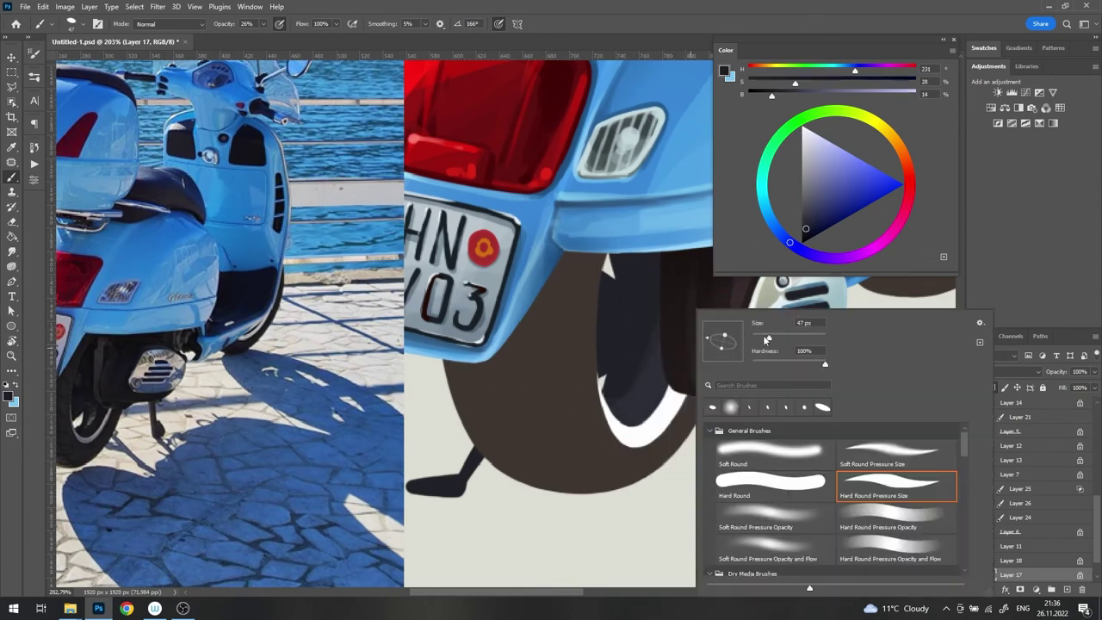
key(Escape)
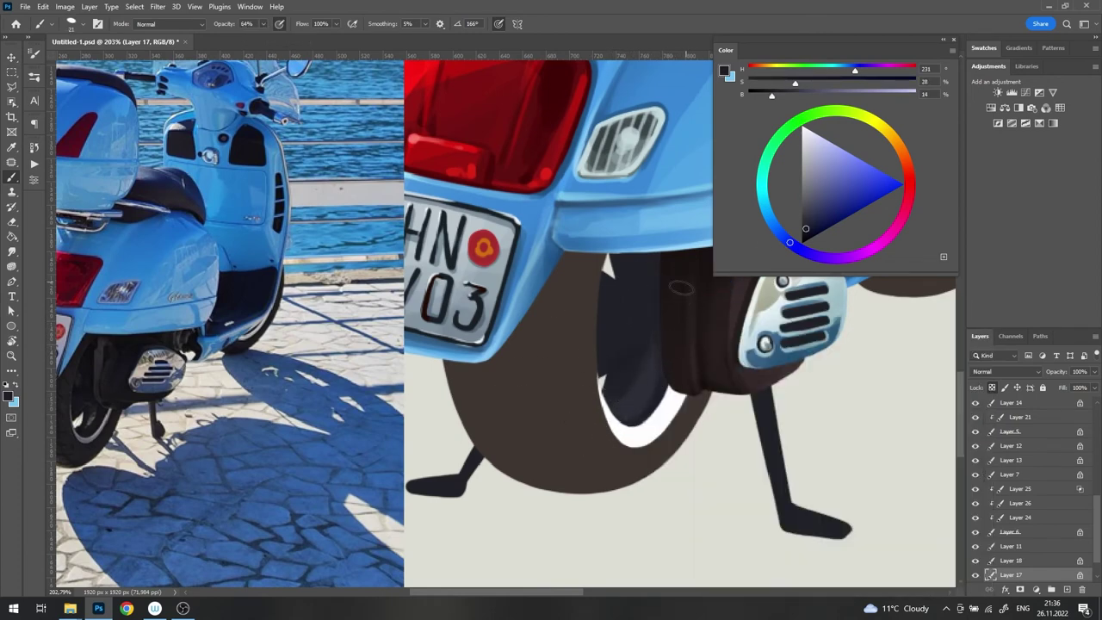
right_click(655, 293)
key(Escape)
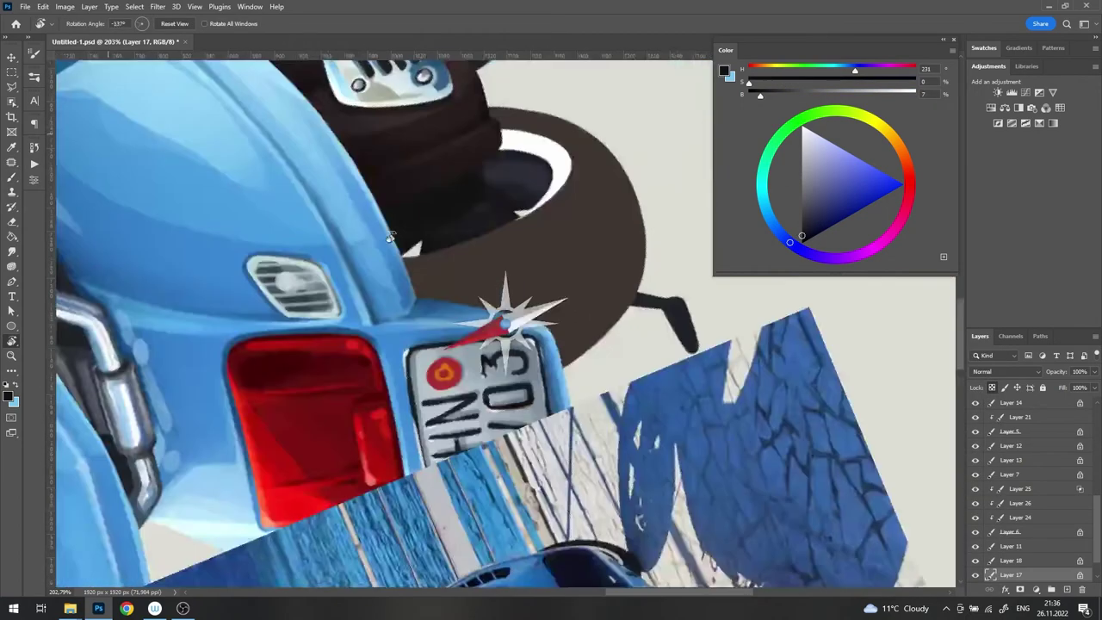
right_click(431, 269)
key(Escape)
Step: Sample a near-black and darken the area inside the wheel
alt+click(376, 205)
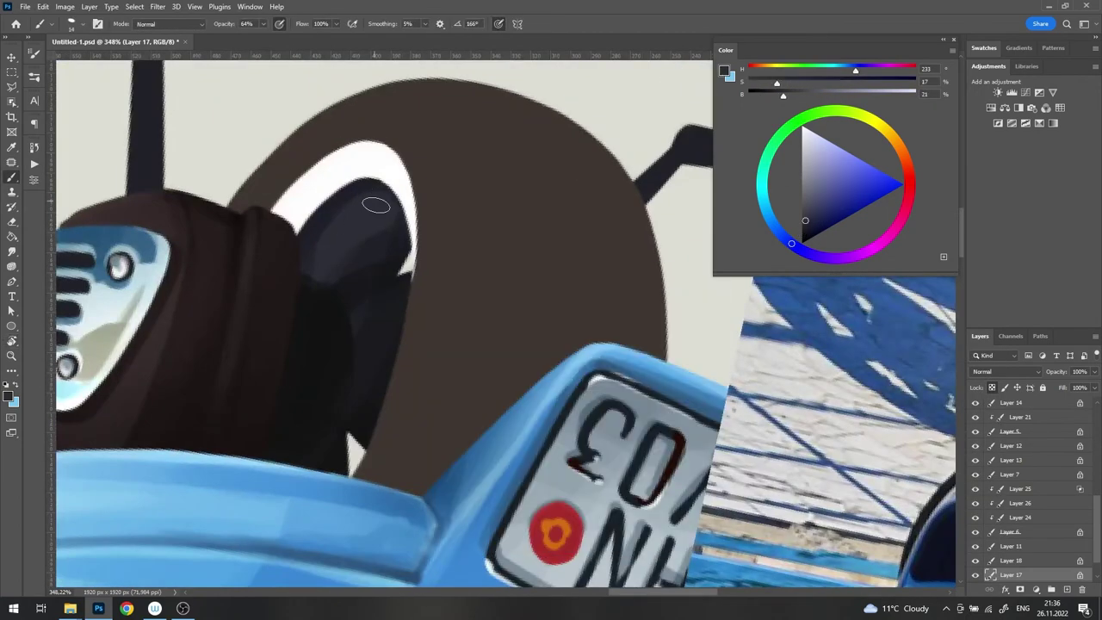
alt+click(302, 291)
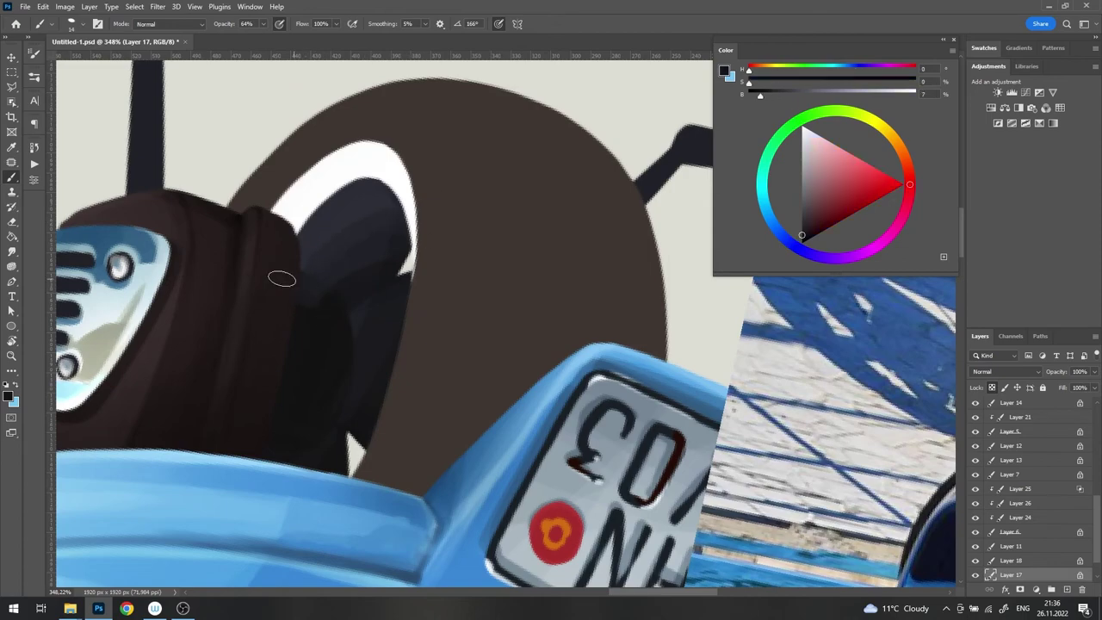
mouse_move(302, 290)
mouse_down()
mouse_move(560, 294)
mouse_move(344, 303)
mouse_up()
alt+click(390, 368)
scroll(357, 447, down, 5)
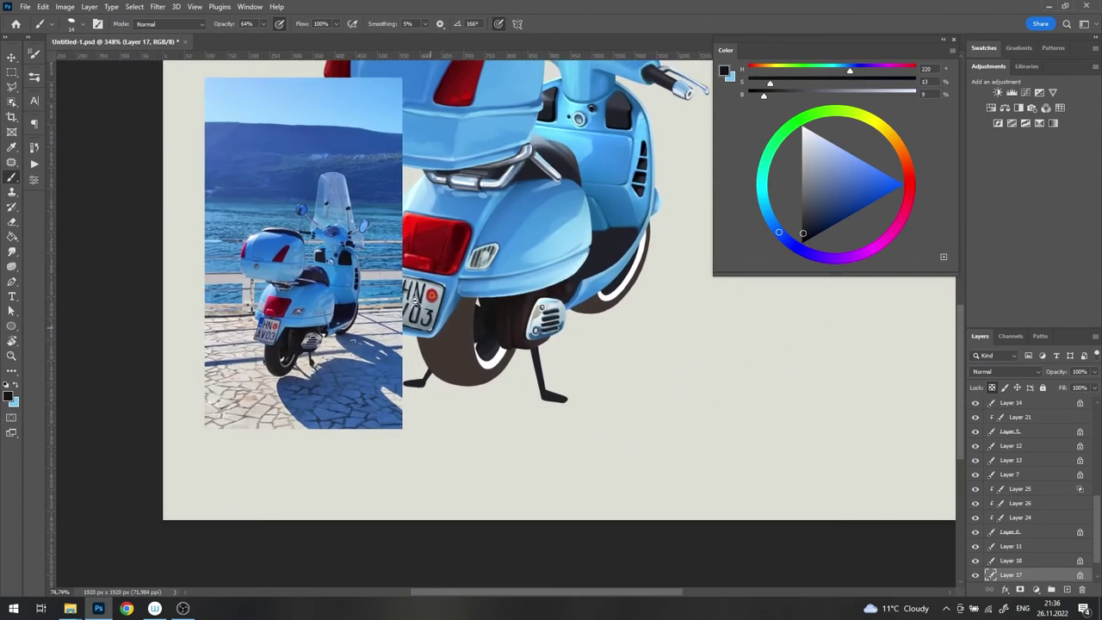
scroll(430, 285, up, 5)
alt+click(488, 295)
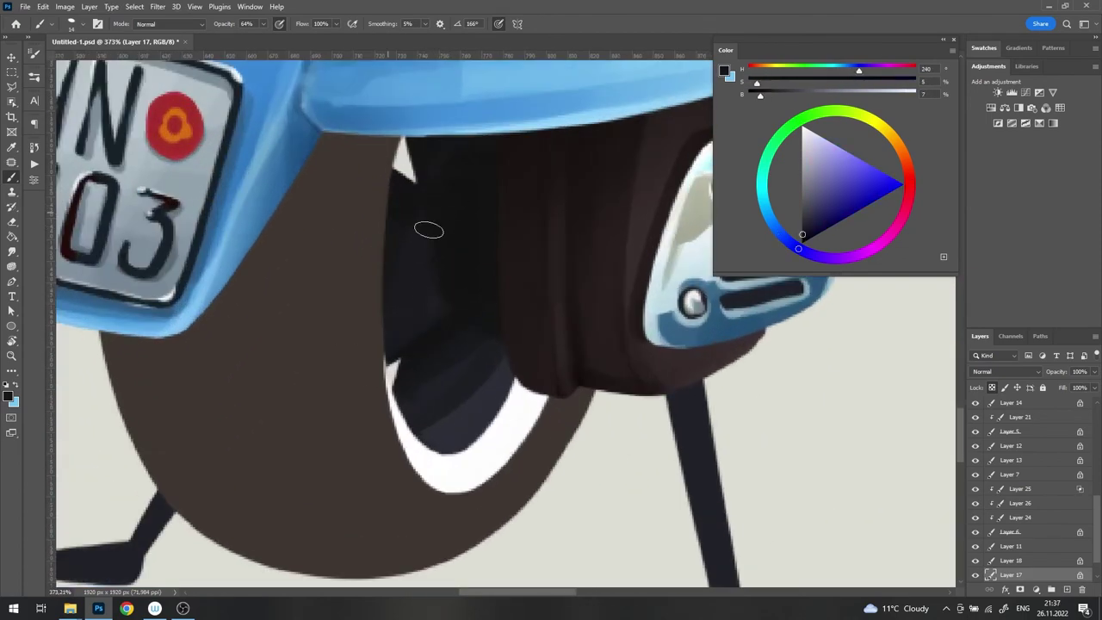
Step: Sample a dark shade and choose the Hard Round Pressure Size brush
alt+click(402, 204)
scroll(431, 259, down, 2)
scroll(517, 302, down, 4)
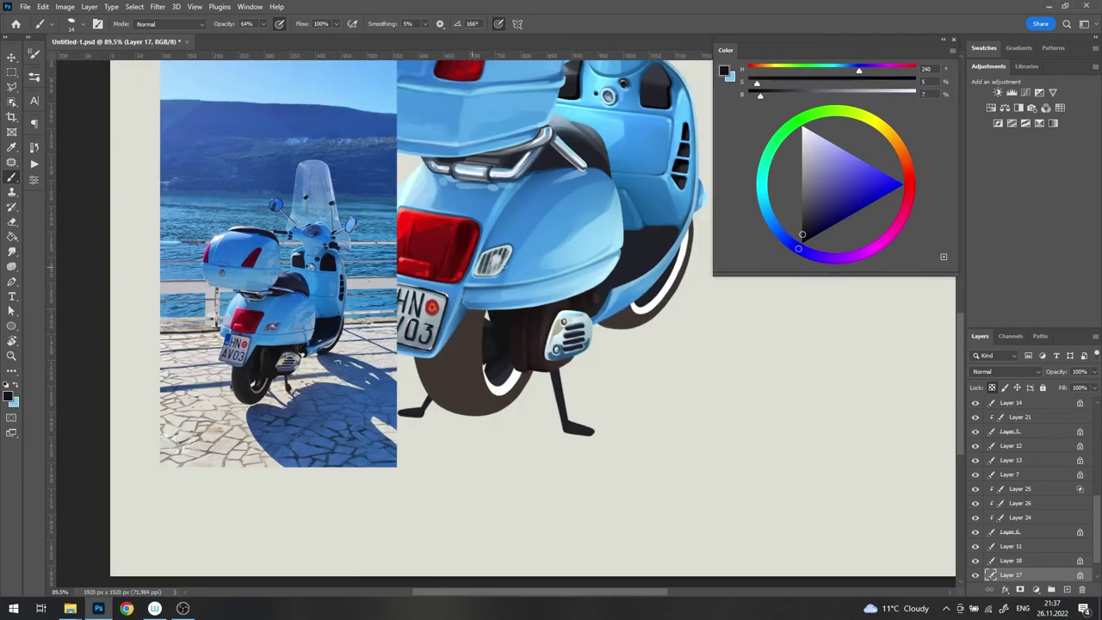
scroll(602, 284, up, 4)
right_click(680, 312)
click(862, 485)
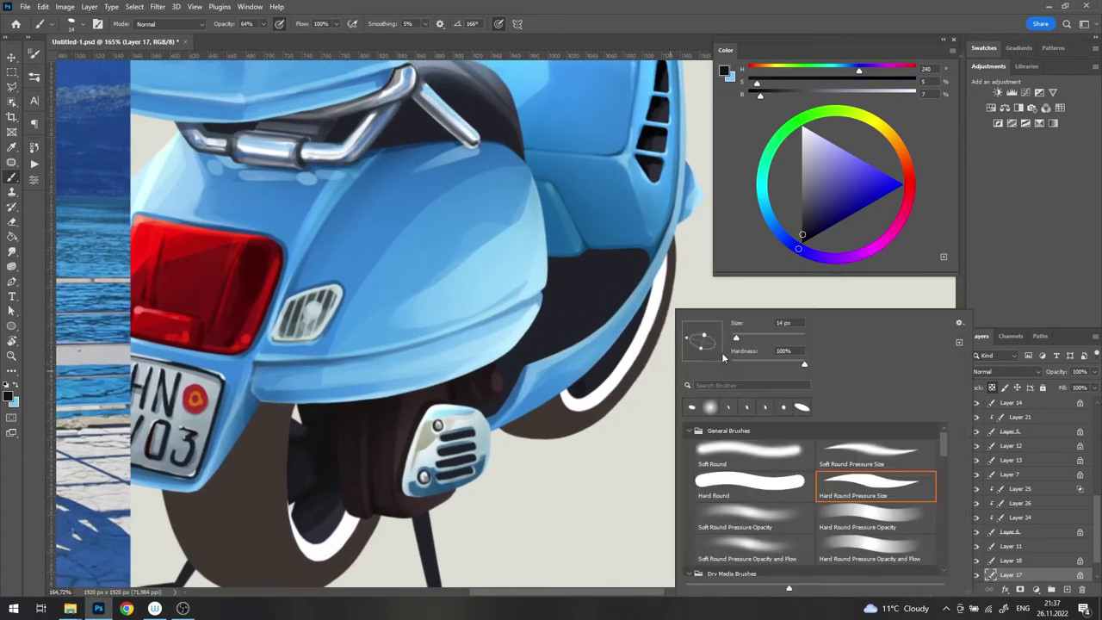
Step: Sample the wheel's near-black and add a new layer with Ctrl+Shift+Alt+N
alt+click(565, 404)
scroll(617, 385, up, 3)
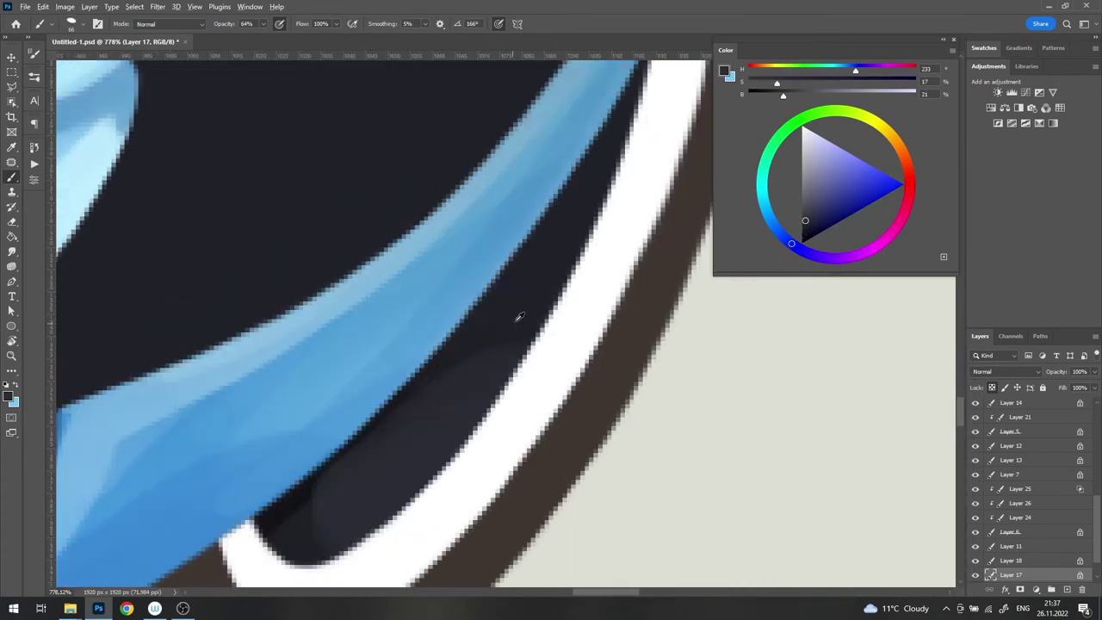
alt+click(517, 315)
scroll(647, 249, down, 2)
scroll(573, 243, down, 3)
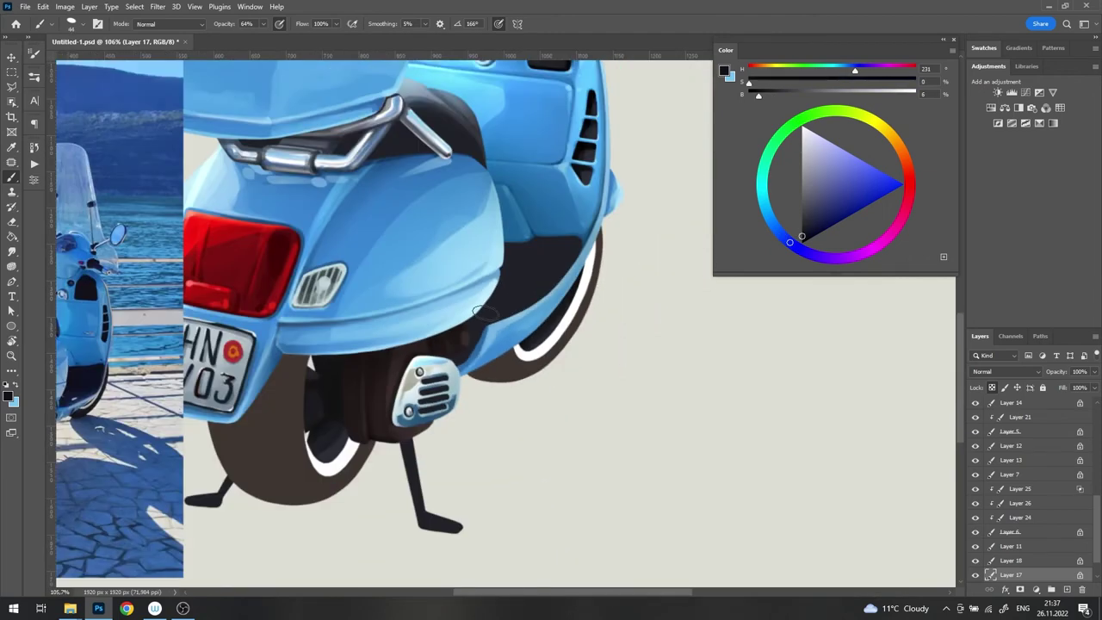
scroll(603, 345, left, 3)
key(ctrl+shift+alt+n)
scroll(663, 372, up, 2)
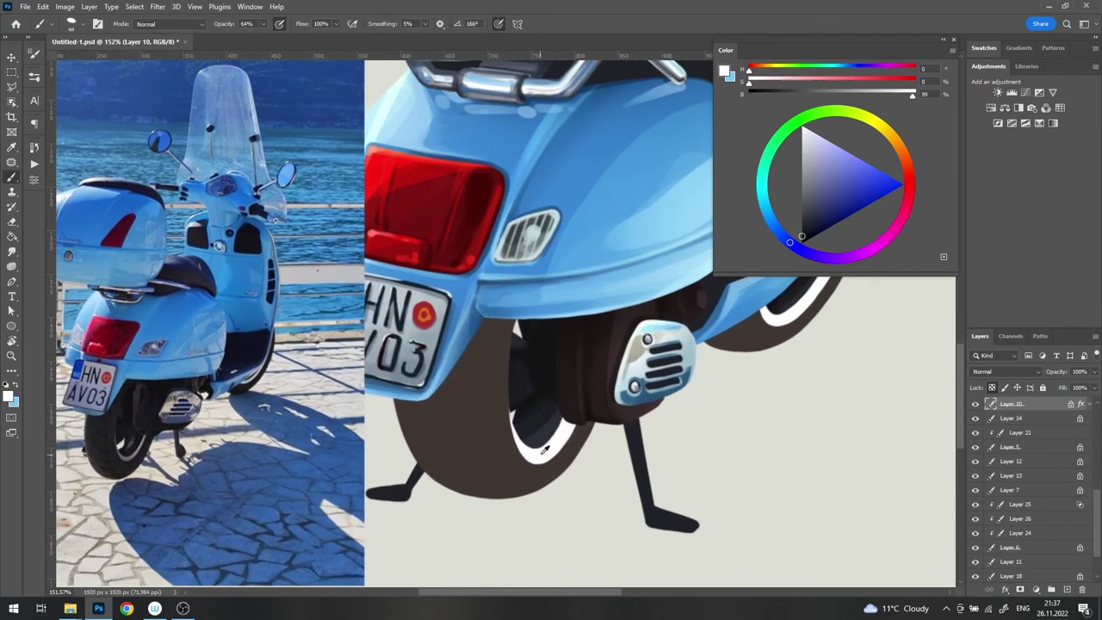
Step: Paint dark blue-grey shading over the inner wheel rim
drag(517, 421, 564, 450)
scroll(510, 394, right, 3)
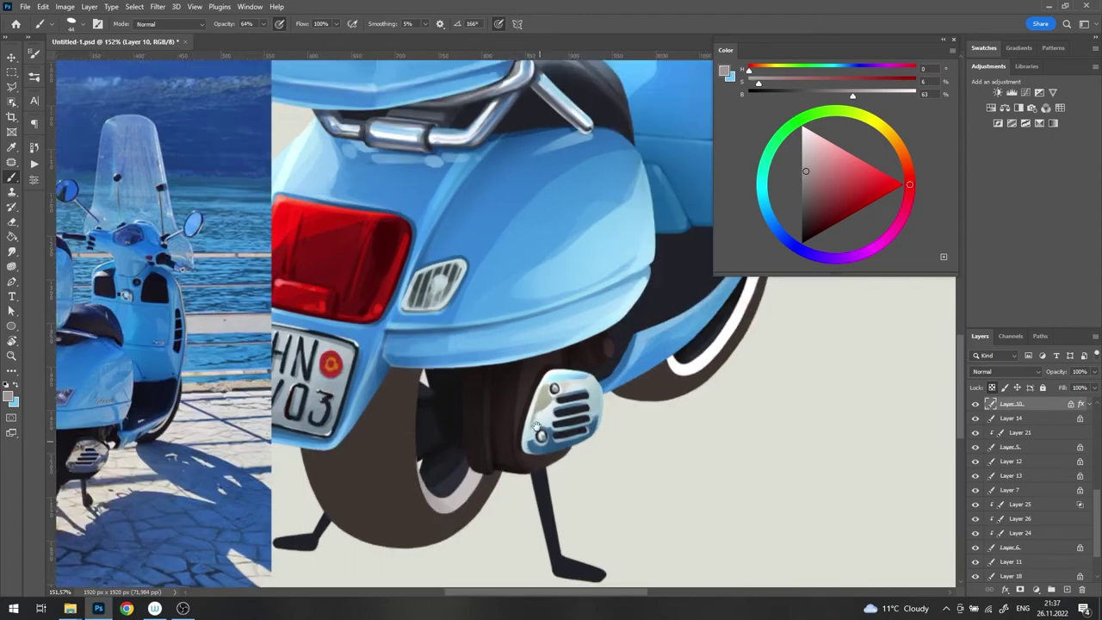
scroll(603, 353, up, 3)
scroll(633, 312, left, 2)
scroll(598, 399, up, 4)
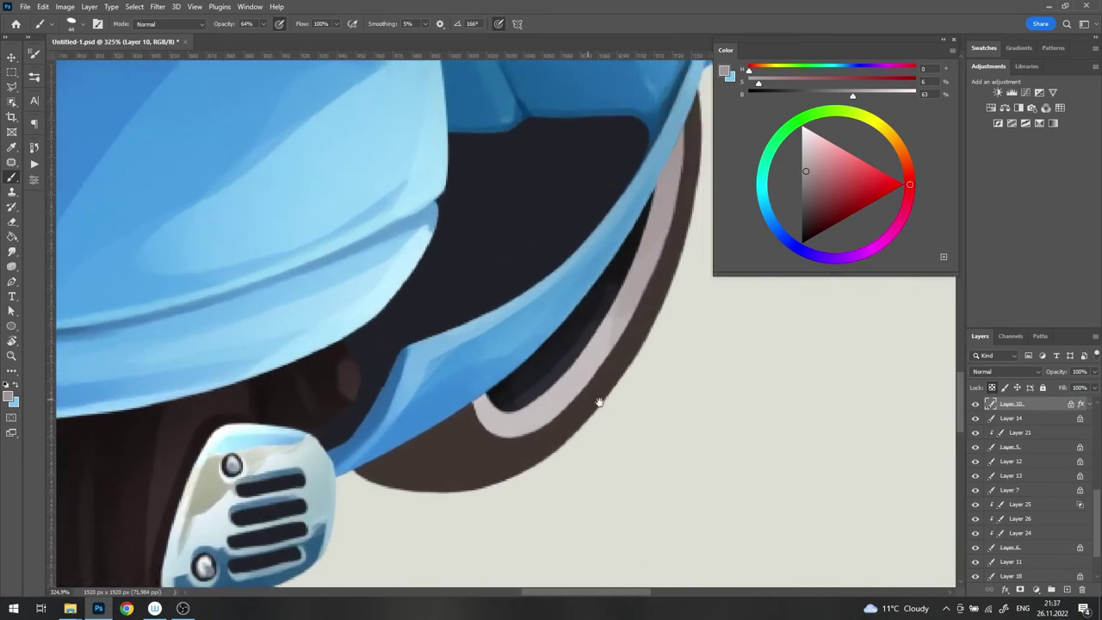
Step: Sample the fender blue, then the dark grey-blue inside the wheel
alt+click(518, 299)
right_click(519, 300)
key(Escape)
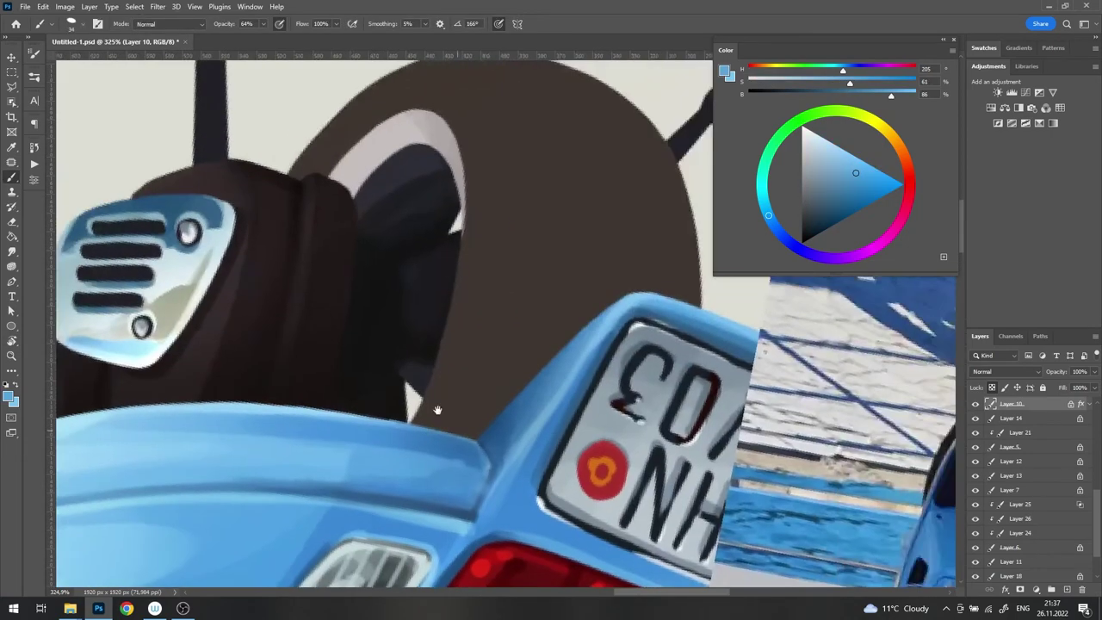
scroll(438, 406, down, 2)
scroll(618, 299, up, 2)
right_click(617, 299)
key(Escape)
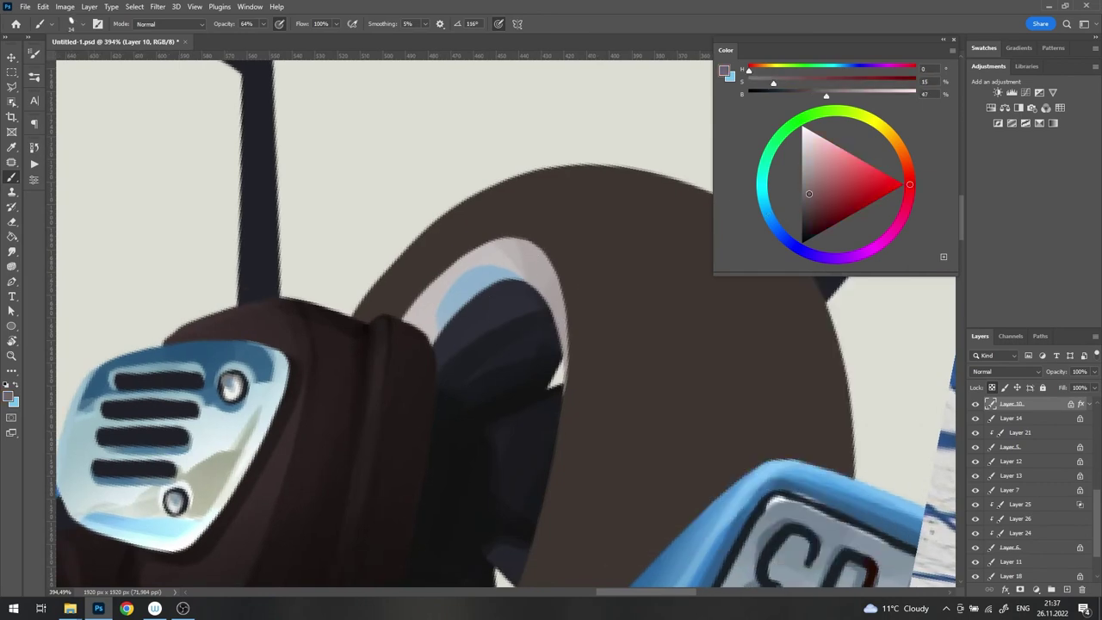
alt+click(389, 328)
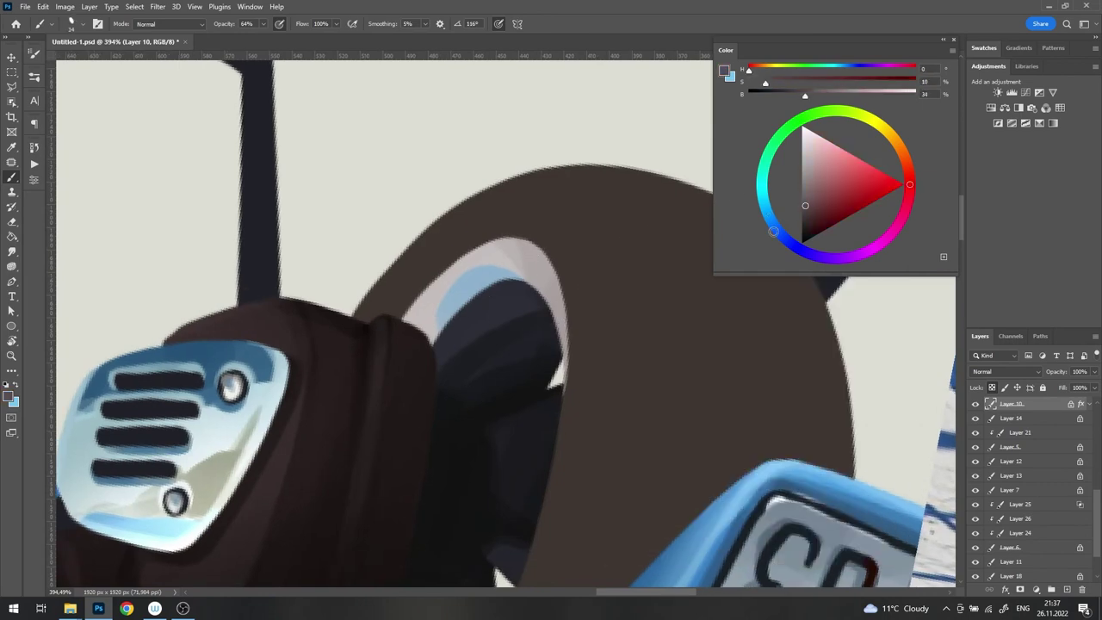
Step: In Multiply mode, rotate the canvas and darken the grey rim band
shift+right_click(487, 225)
click(534, 297)
mouse_move(575, 472)
mouse_down()
mouse_move(431, 278)
mouse_move(451, 270)
mouse_up()
drag(469, 320, 411, 312)
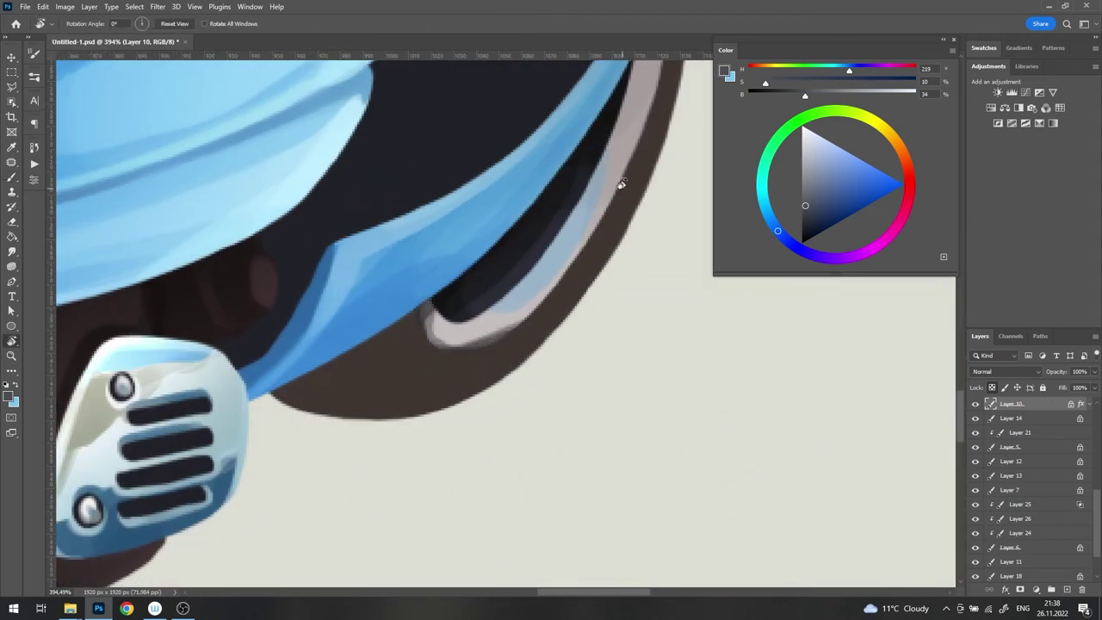
drag(508, 330, 472, 325)
drag(297, 366, 163, 448)
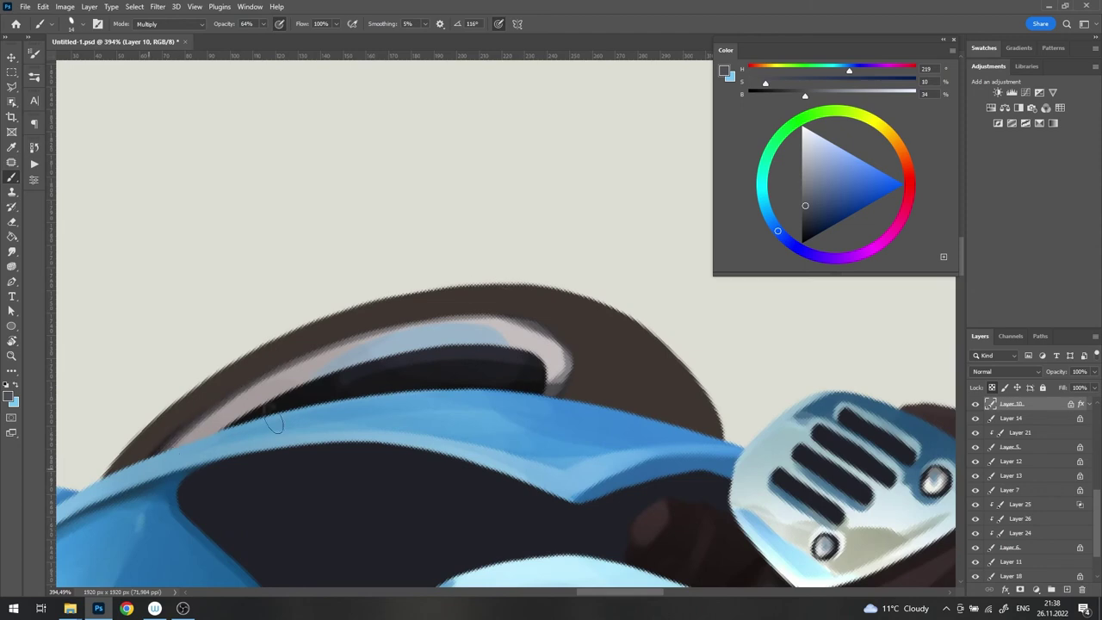
key(Escape)
Step: Paint a white glint along the front rim, then make Layer 11 active
scroll(546, 329, down, 3)
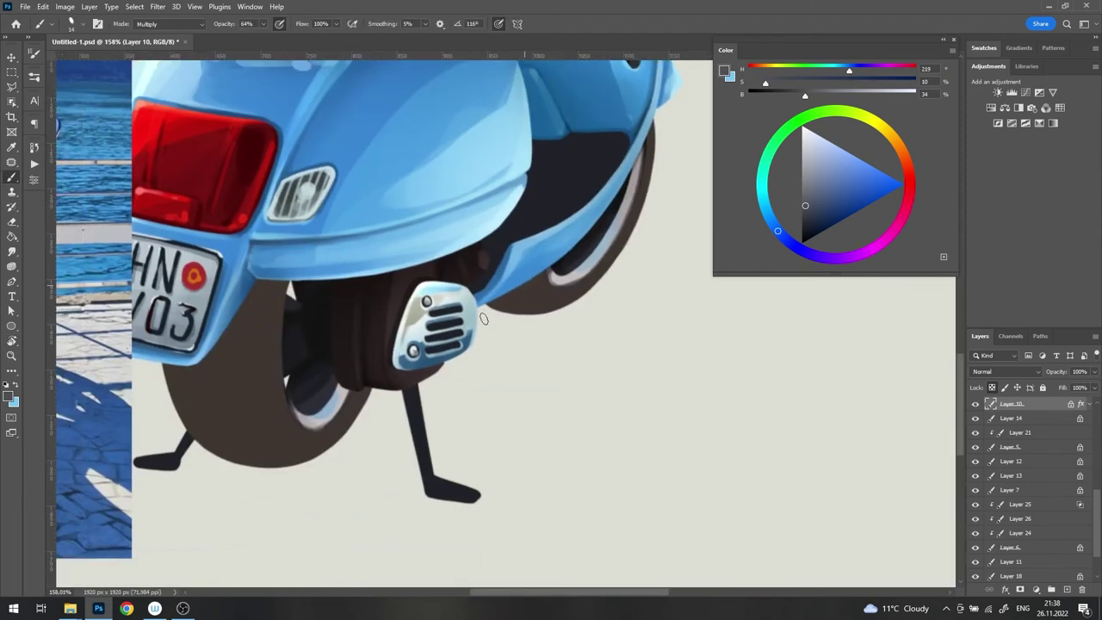
scroll(335, 379, up, 3)
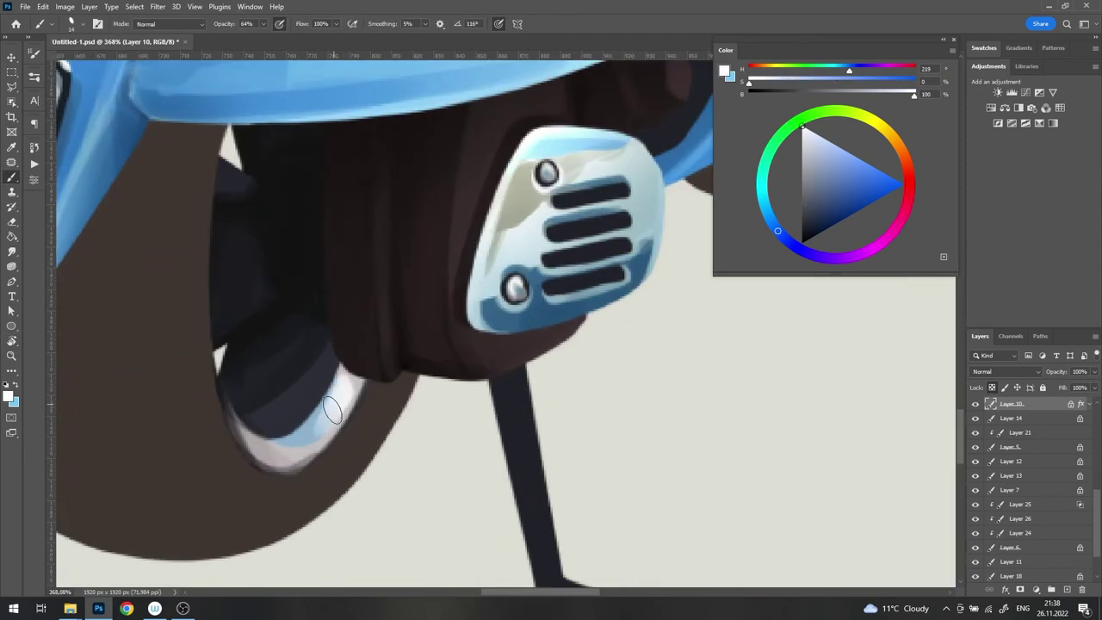
drag(484, 336, 221, 343)
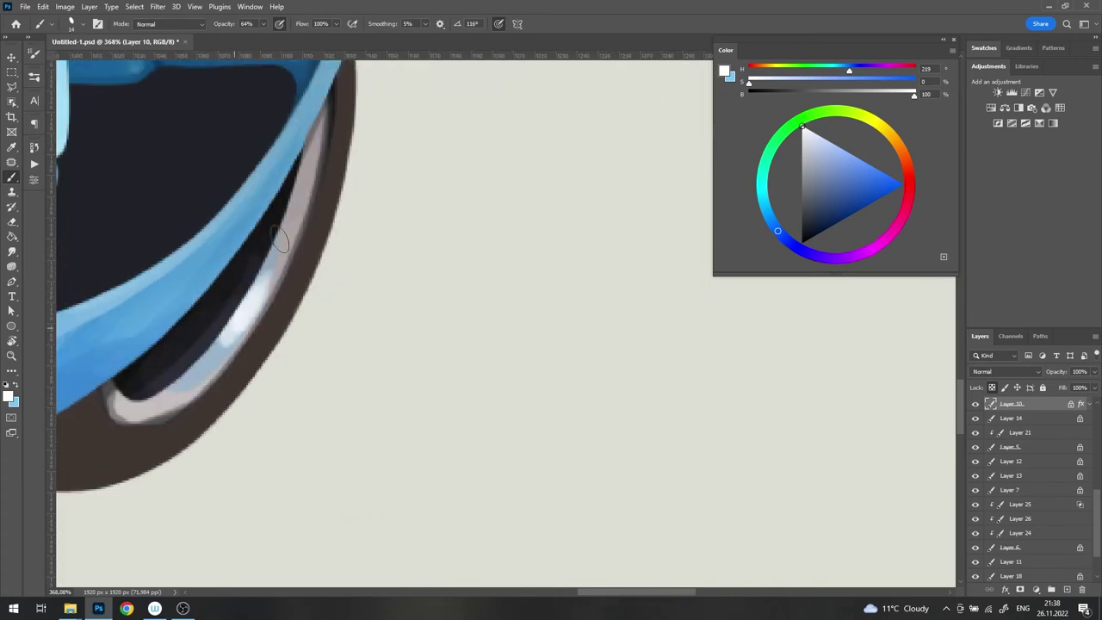
scroll(204, 362, down, 3)
scroll(258, 371, down, 2)
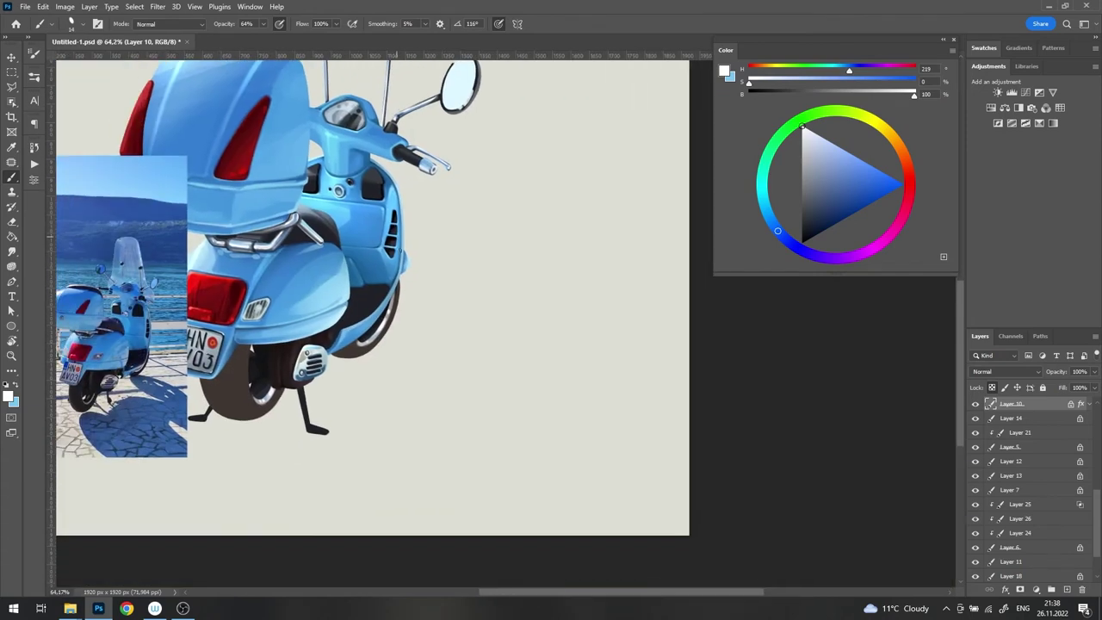
key(v)
scroll(332, 405, up, 4)
ctrl+click(334, 405)
Step: Sample the tyre's dark brown and choose a large angled elliptical brush
scroll(393, 376, up, 2)
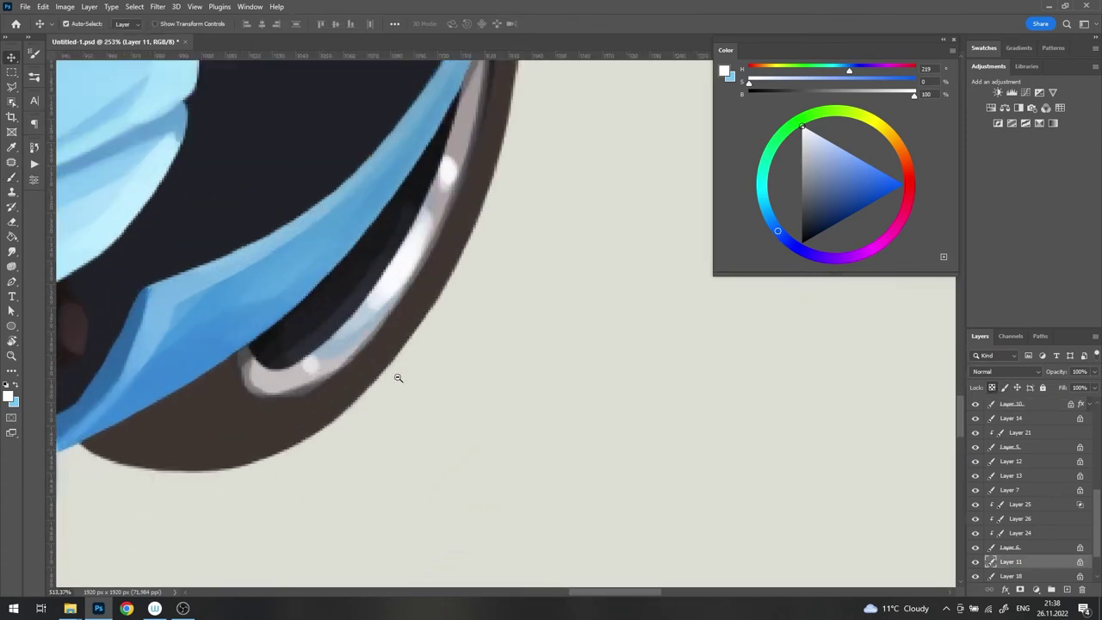
key(b)
scroll(394, 376, down, 2)
alt+click(384, 396)
right_click(336, 311)
double_click(537, 484)
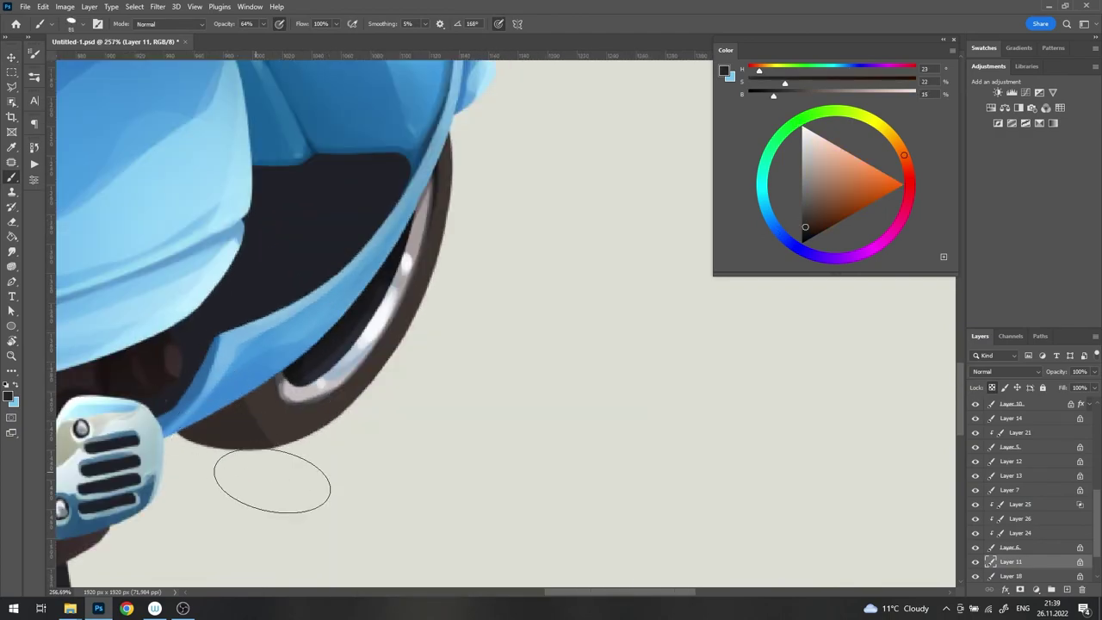
scroll(252, 446, down, 5)
scroll(393, 443, up, 2)
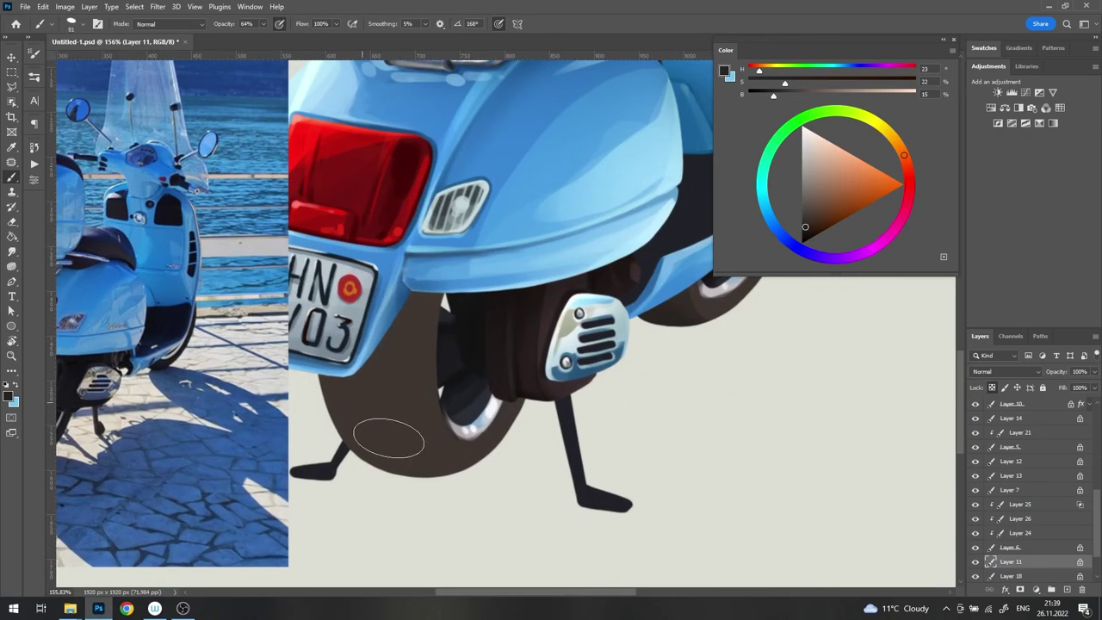
key(r)
drag(410, 280, 600, 366)
scroll(517, 328, up, 3)
key(b)
right_click(480, 217)
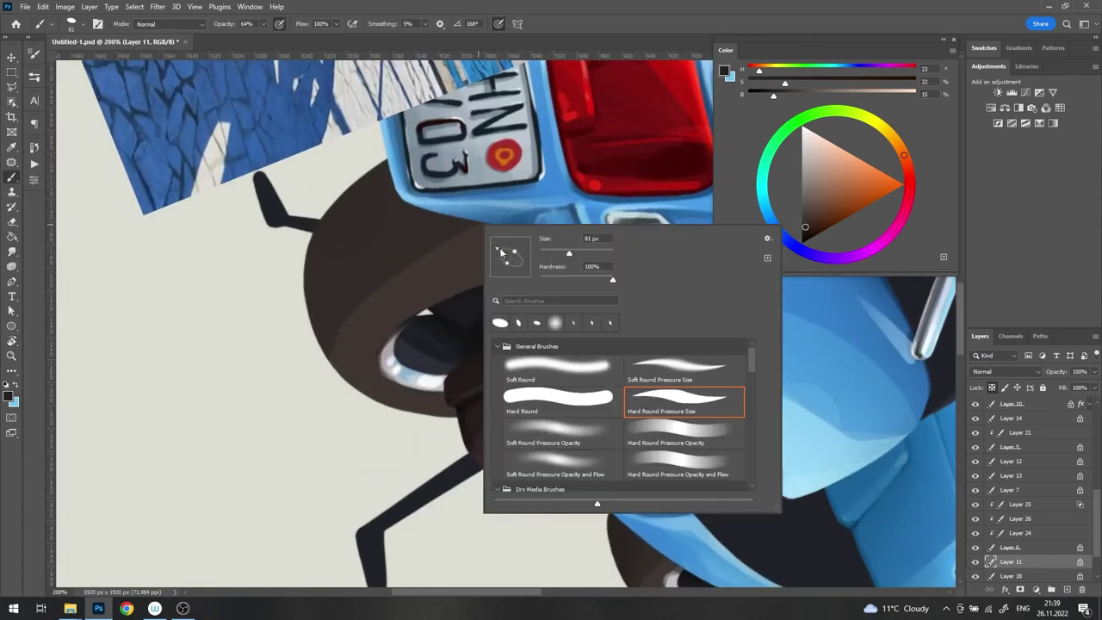
key(Escape)
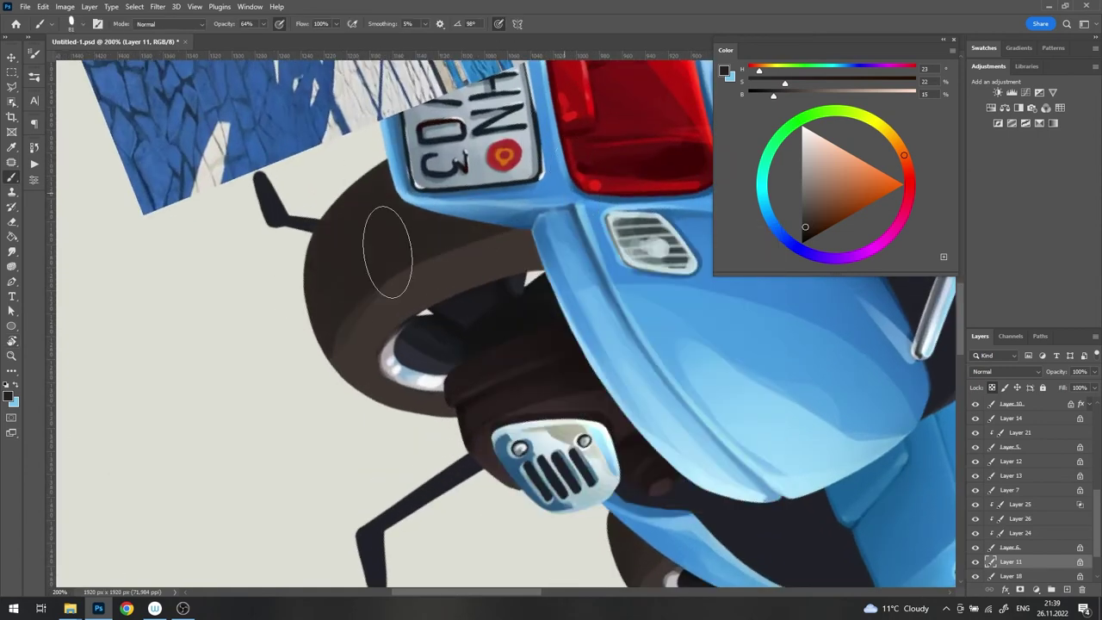
Step: Reset the view upright, set the brush size to 25 and sample a lighter tyre brown
key(r)
key(Escape)
key(b)
scroll(295, 516, up, 3)
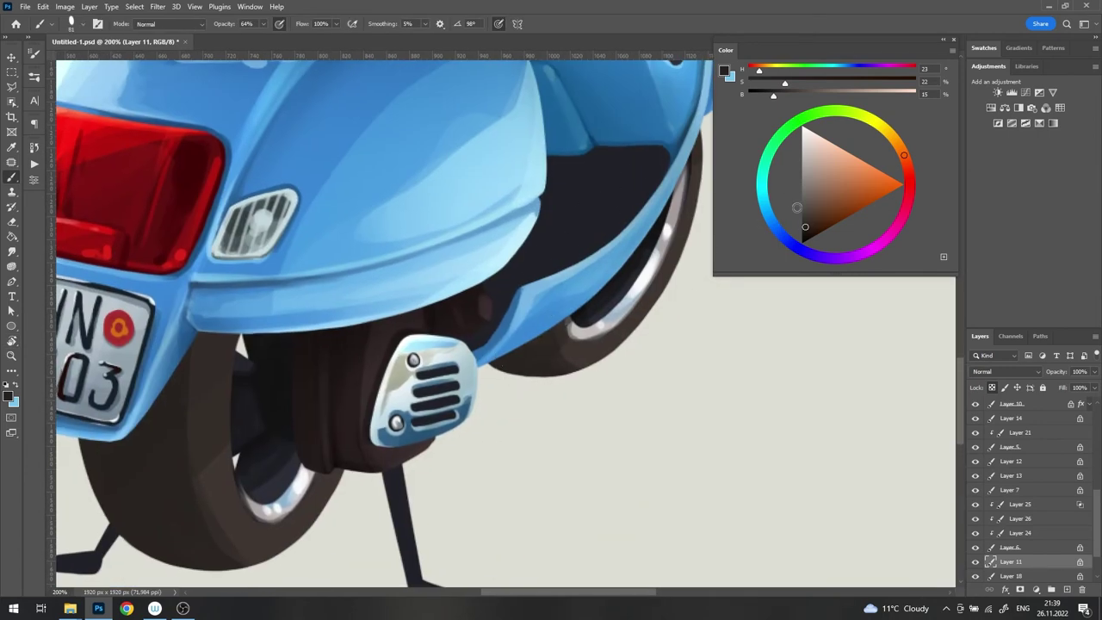
right_click(560, 303)
key(Escape)
mouse_move(204, 264)
mouse_down()
mouse_move(347, 186)
mouse_move(371, 215)
mouse_up()
key(Escape)
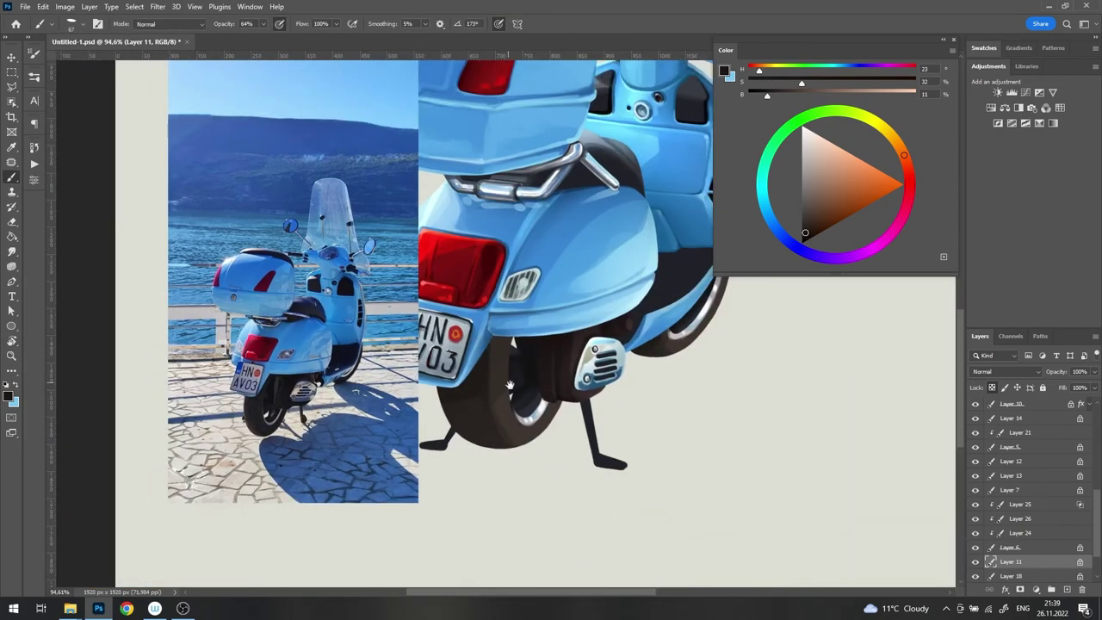
scroll(537, 382, up, 5)
scroll(537, 382, up, 4)
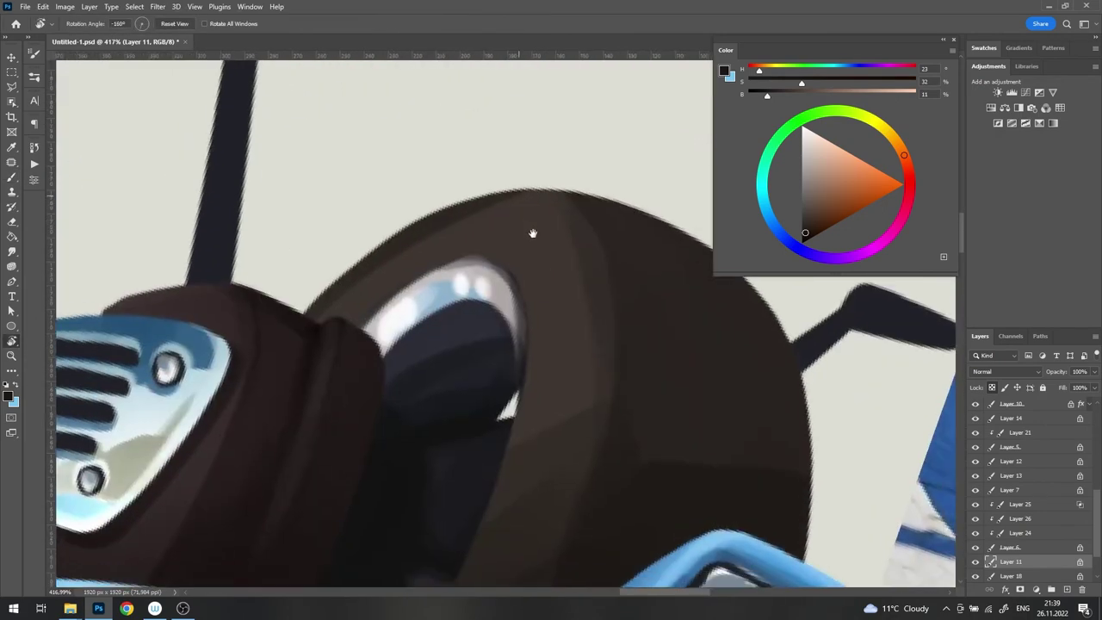
right_click(489, 193)
text(25)
key(Return)
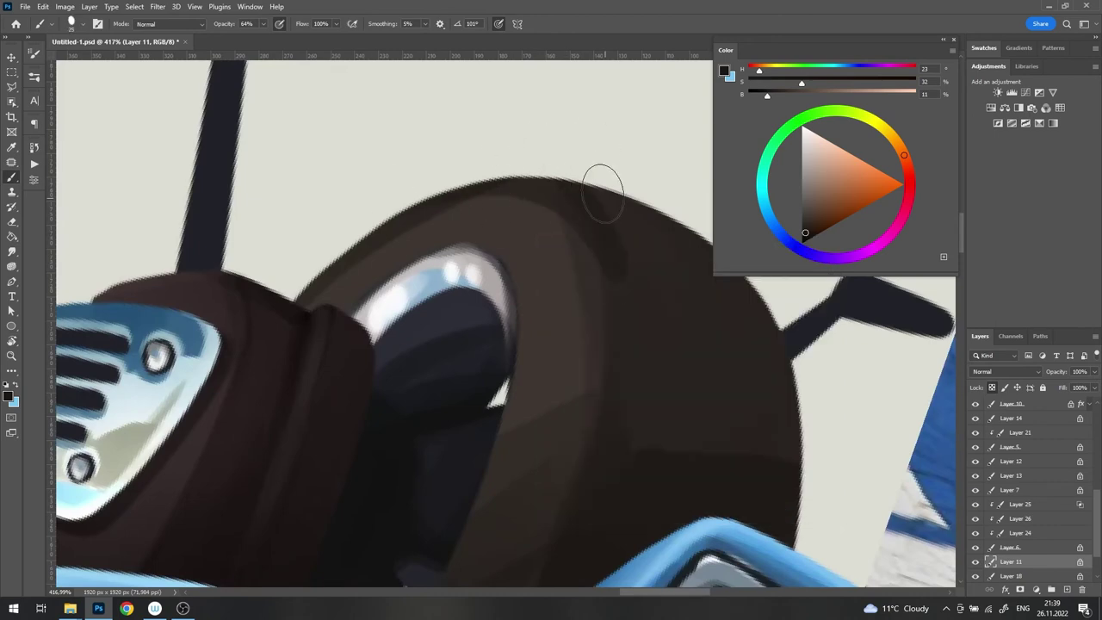
alt+click(611, 253)
Step: Sample several browns from the tyre outline, top and rim for shading
key(r)
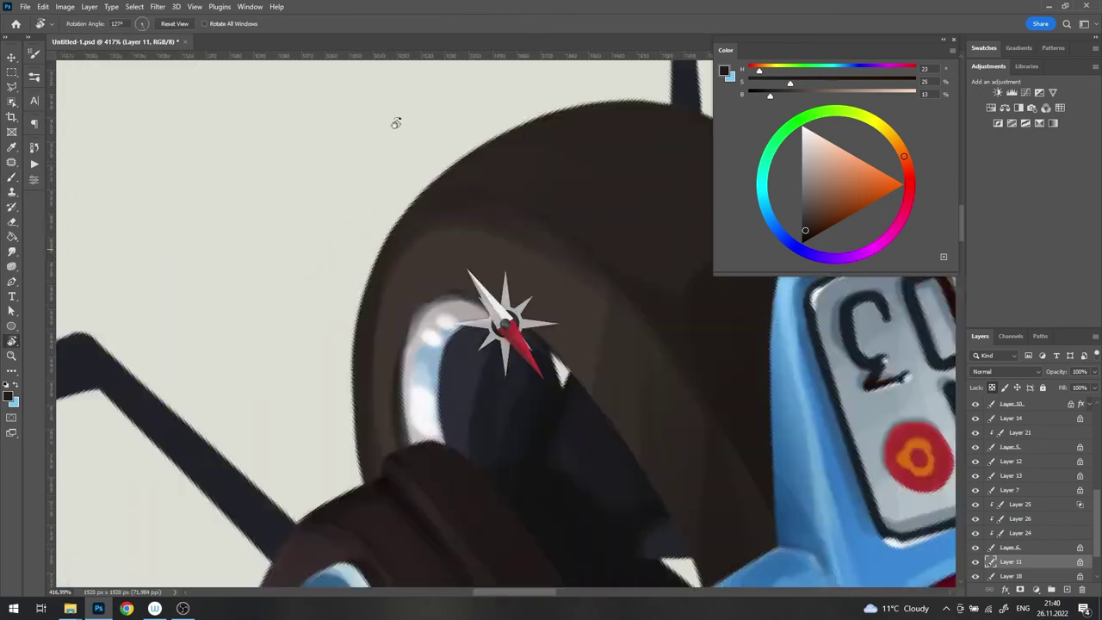
scroll(517, 374, down, 3)
scroll(591, 370, down, 3)
scroll(533, 289, down, 3)
key(b)
scroll(533, 288, up, 3)
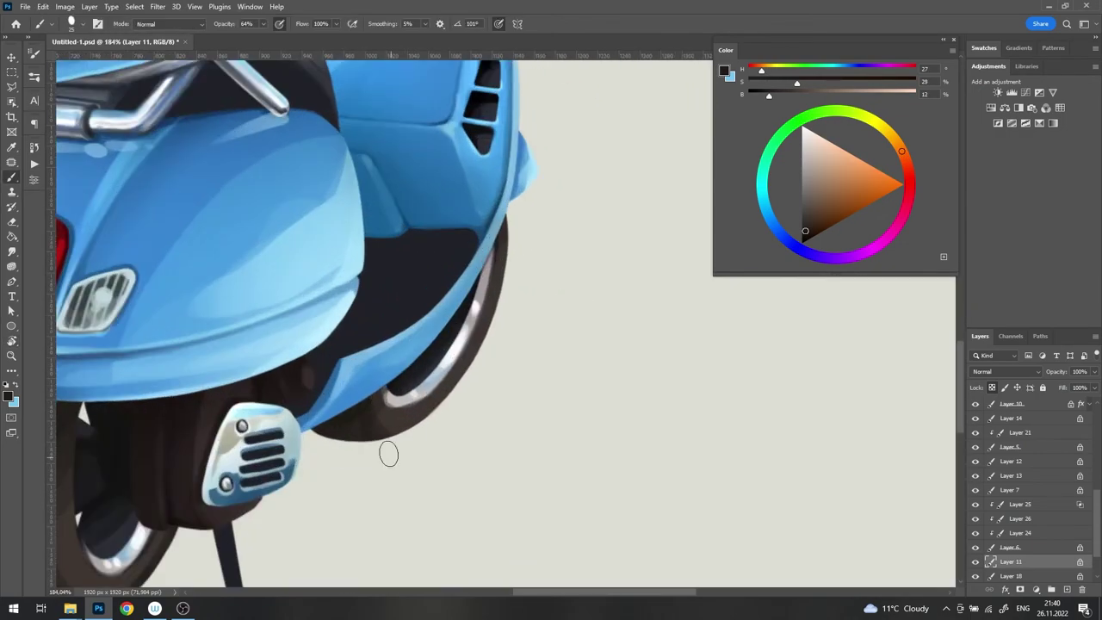
alt+click(382, 445)
scroll(408, 433, up, 2)
scroll(465, 258, up, 2)
alt+click(468, 216)
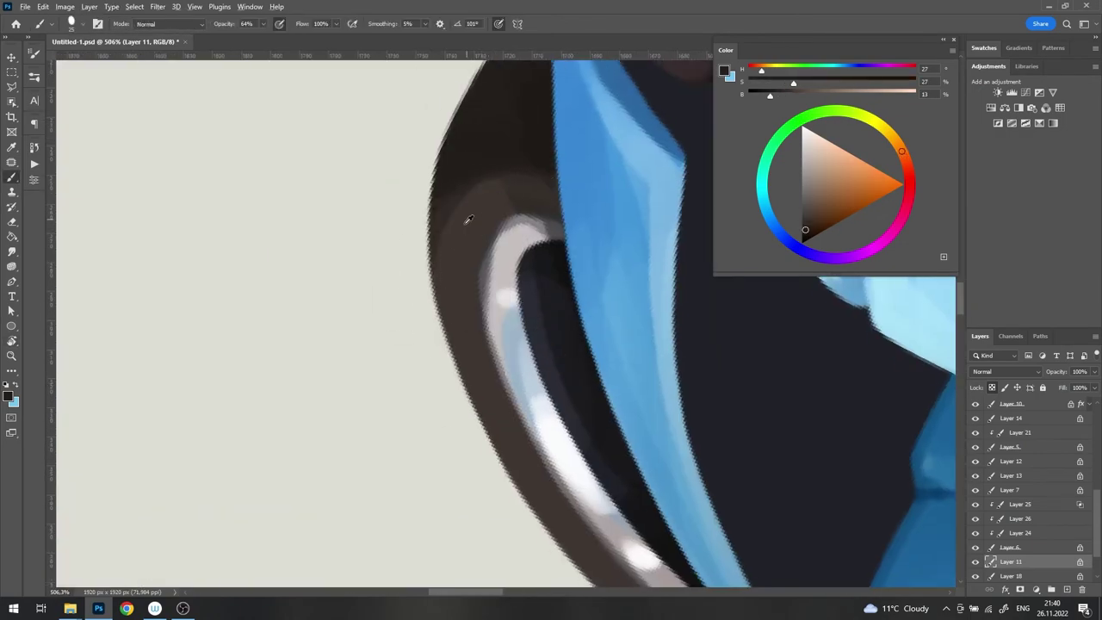
alt+click(449, 197)
scroll(606, 189, down, 3)
scroll(540, 313, up, 3)
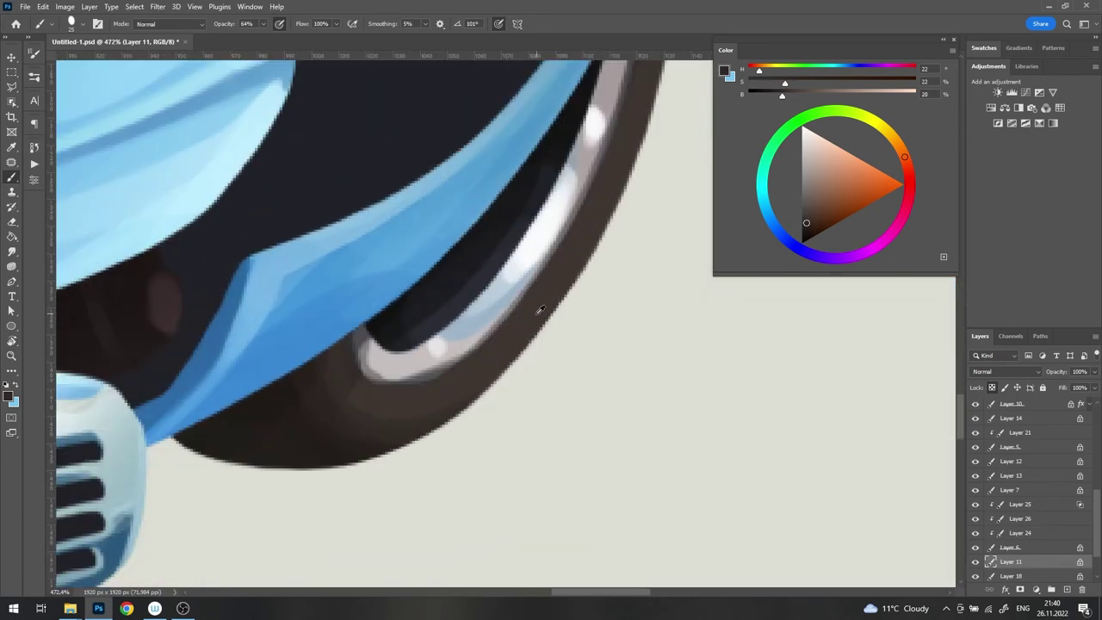
alt+click(396, 362)
scroll(483, 319, down, 3)
scroll(490, 247, up, 3)
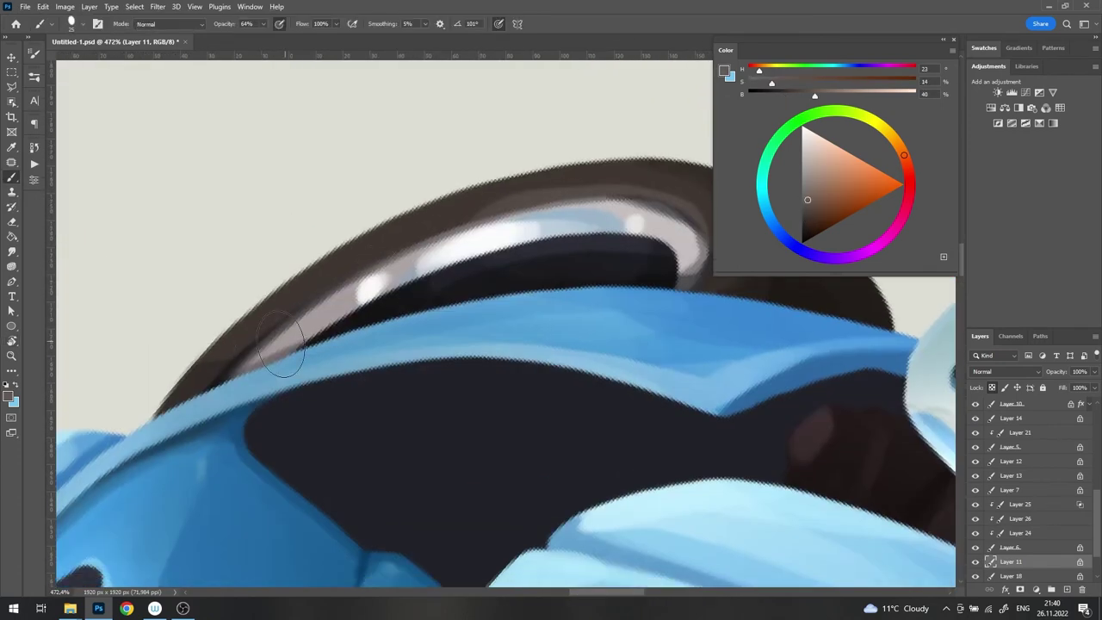
alt+click(388, 231)
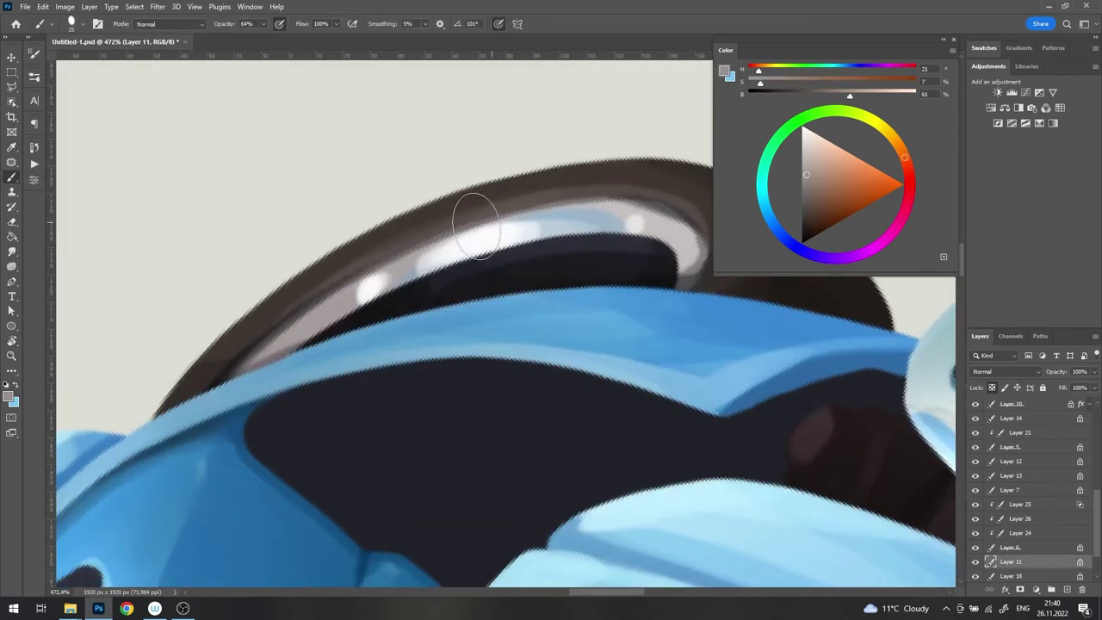
scroll(476, 226, down, 3)
scroll(504, 221, up, 3)
Step: On a flipped view, paint short dark brown tyre strokes and a faint light-grey rim highlight
key(v)
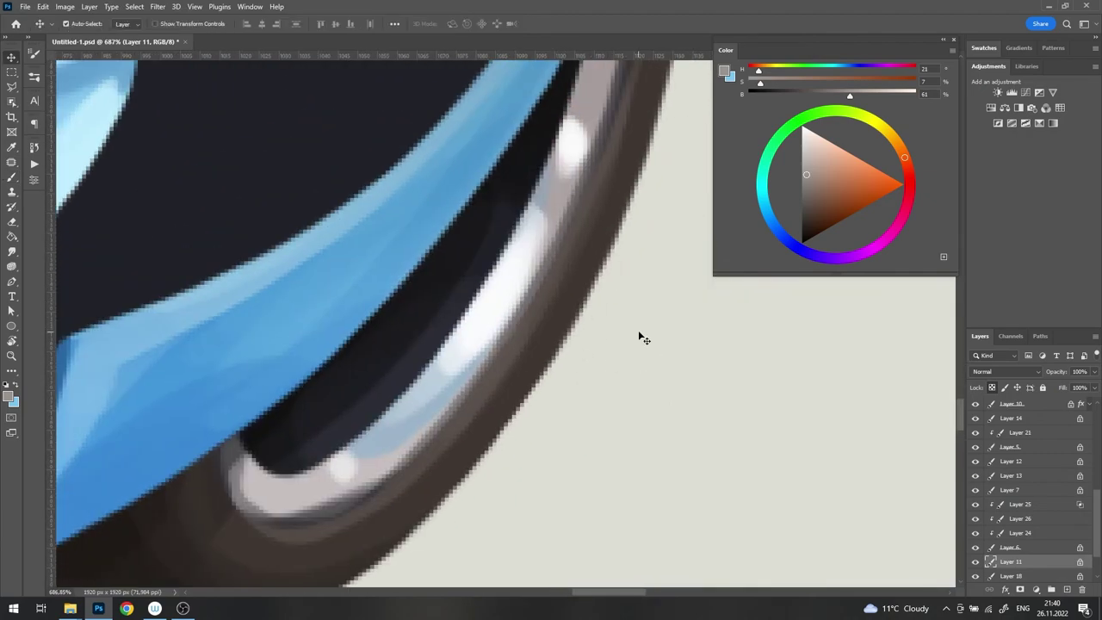
key(b)
right_click(660, 332)
key(Return)
scroll(591, 192, down, 3)
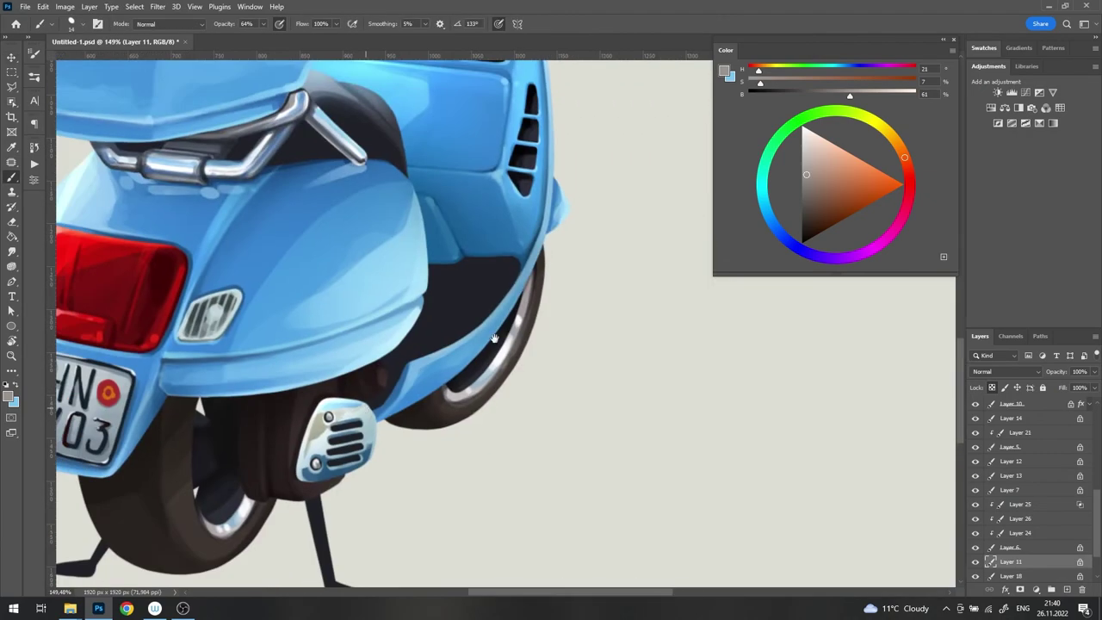
scroll(461, 413, up, 3)
key(ctrl+shift+h)
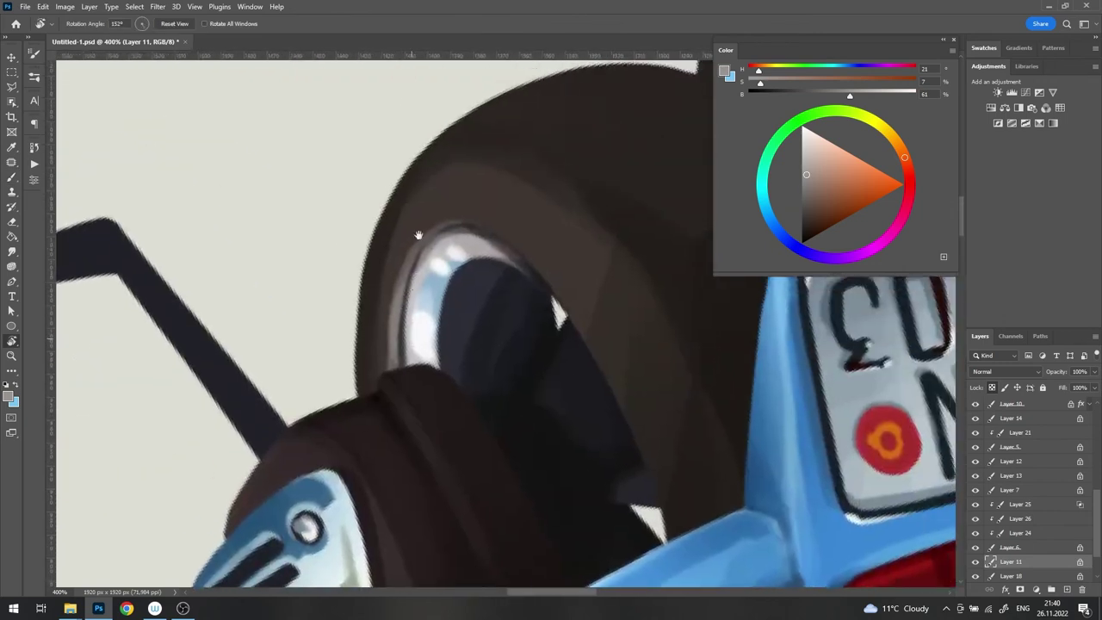
alt+click(394, 382)
drag(396, 259, 385, 397)
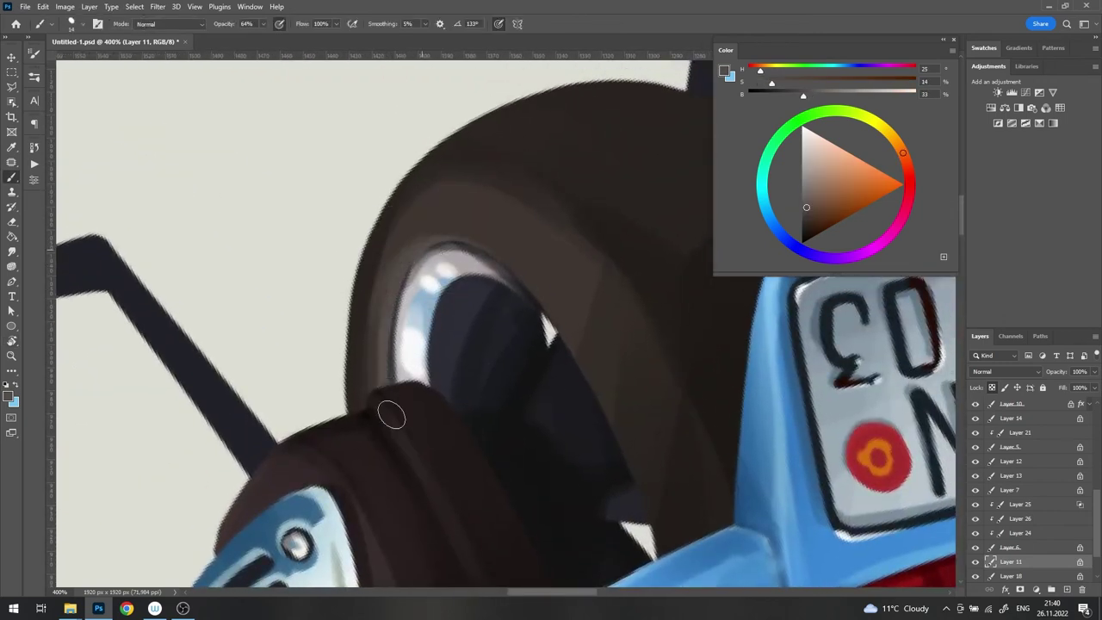
alt+click(384, 420)
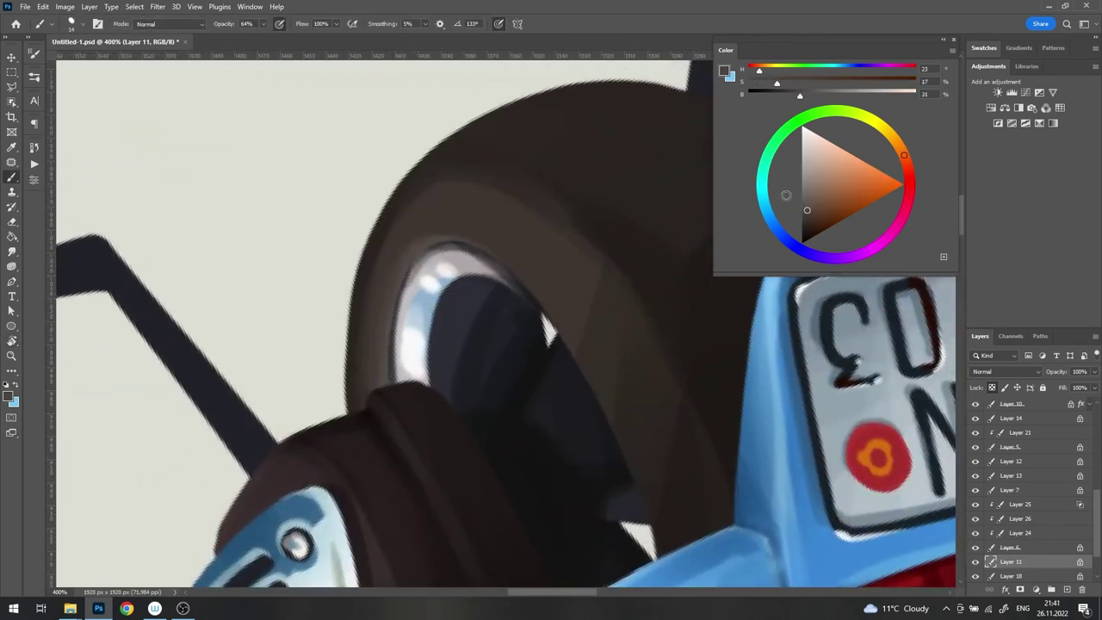
click(802, 178)
drag(422, 248, 403, 279)
key(ctrl+shift+h)
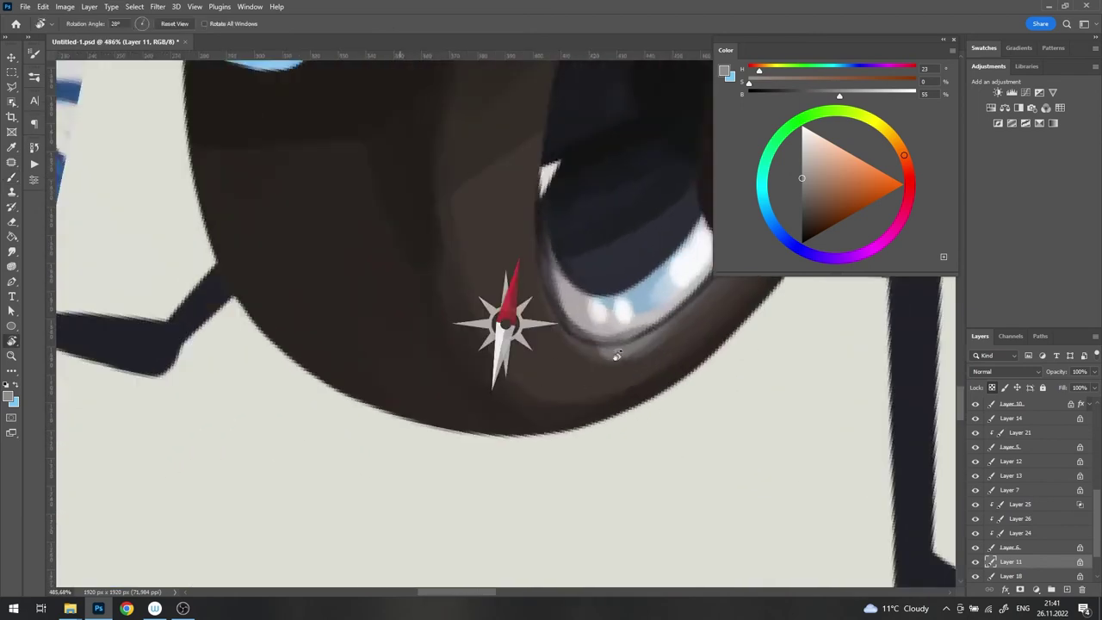
Step: On Layer 10, darken the edge of the rim highlight with a neutral grey
scroll(449, 366, up, 2)
ctrl+click(448, 366)
alt+click(570, 293)
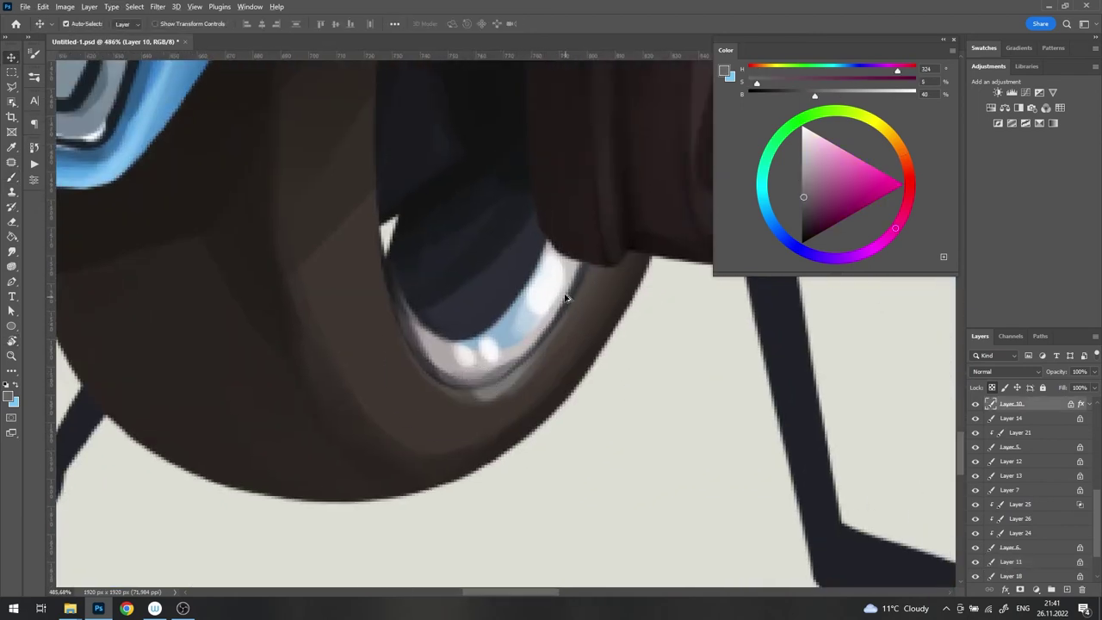
alt+click(534, 345)
mouse_move(575, 266)
mouse_down()
mouse_move(515, 365)
mouse_move(156, 351)
mouse_up()
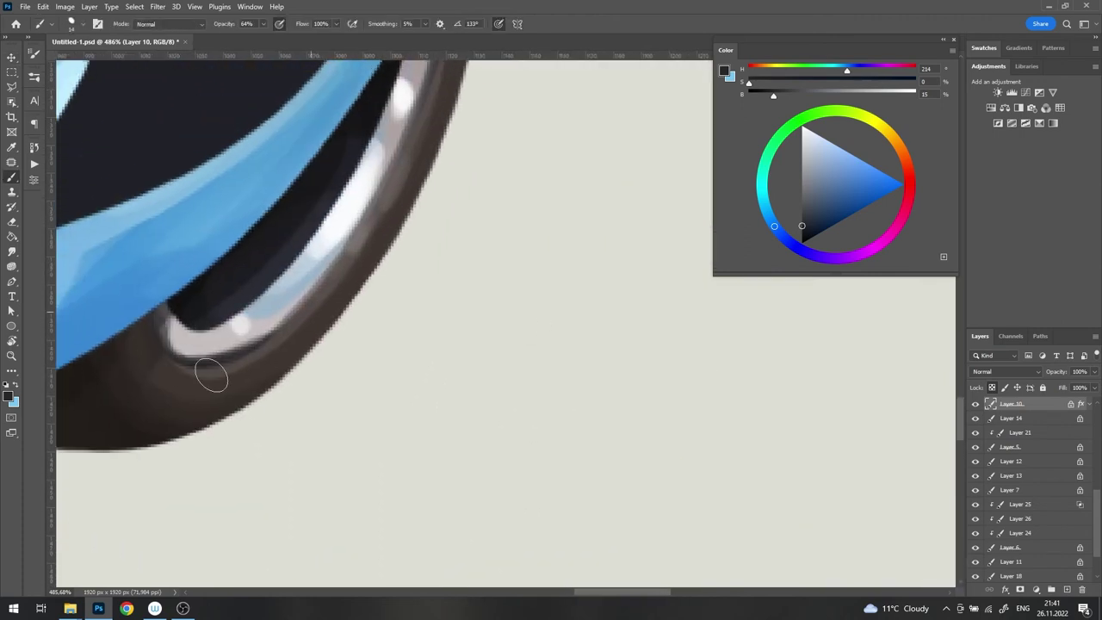
Step: Inspect the wheel's top rim, bring the reference photo into view, and return to Layer 11
drag(211, 375, 453, 150)
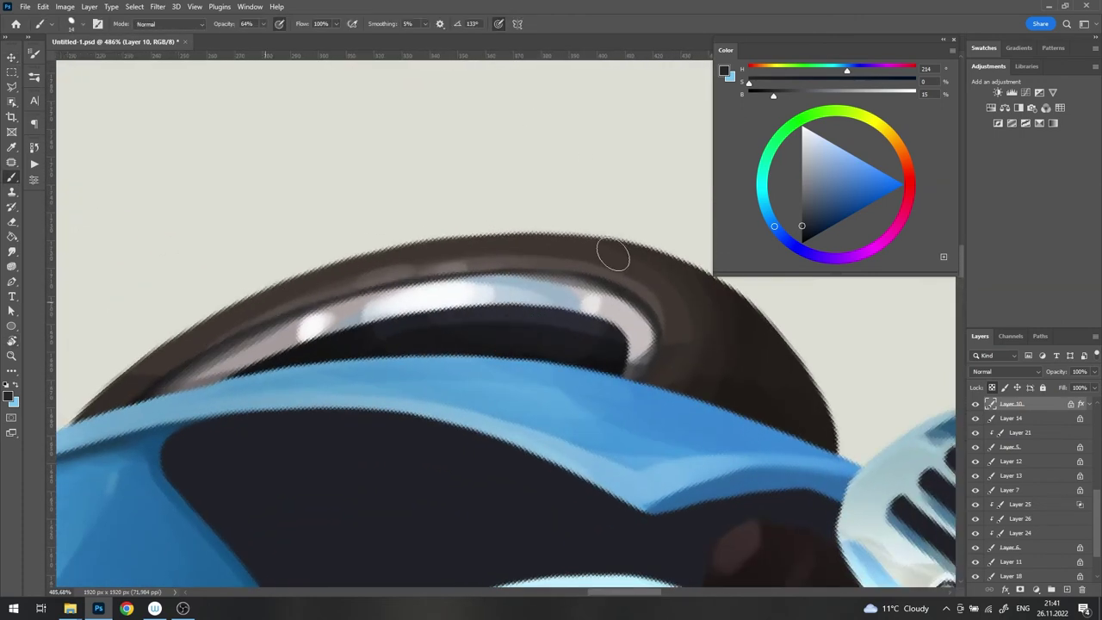
drag(613, 255, 650, 379)
scroll(540, 387, down, 3)
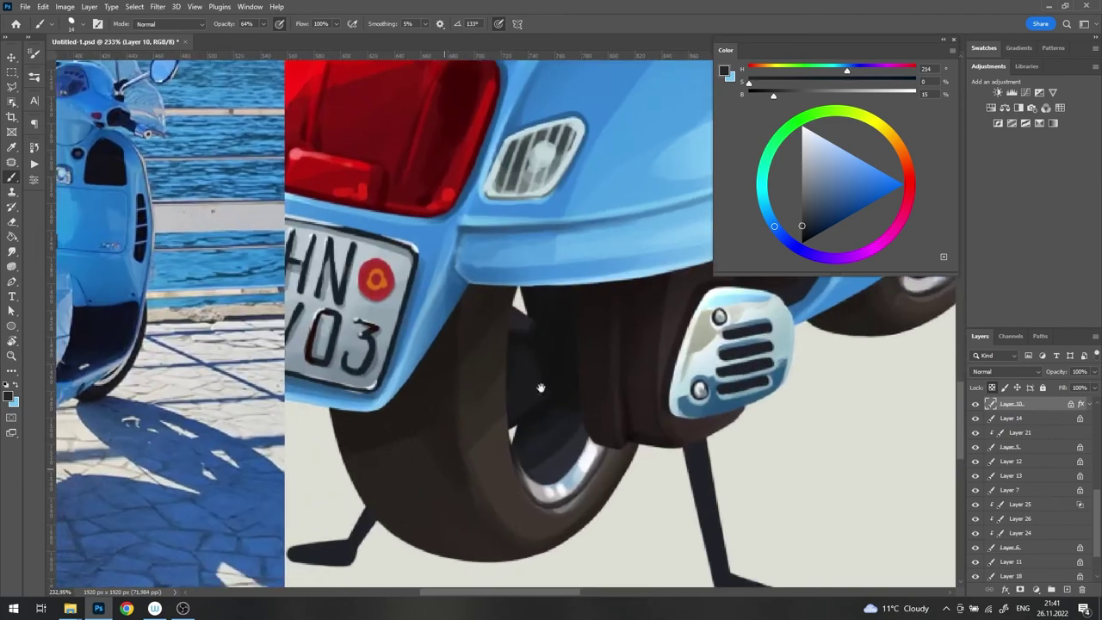
drag(541, 388, 685, 387)
key(v)
click(688, 385)
Step: Set the layer to Multiply and paint dark brown curved tread strokes across the rear tyre
key(b)
scroll(851, 382, up, 3)
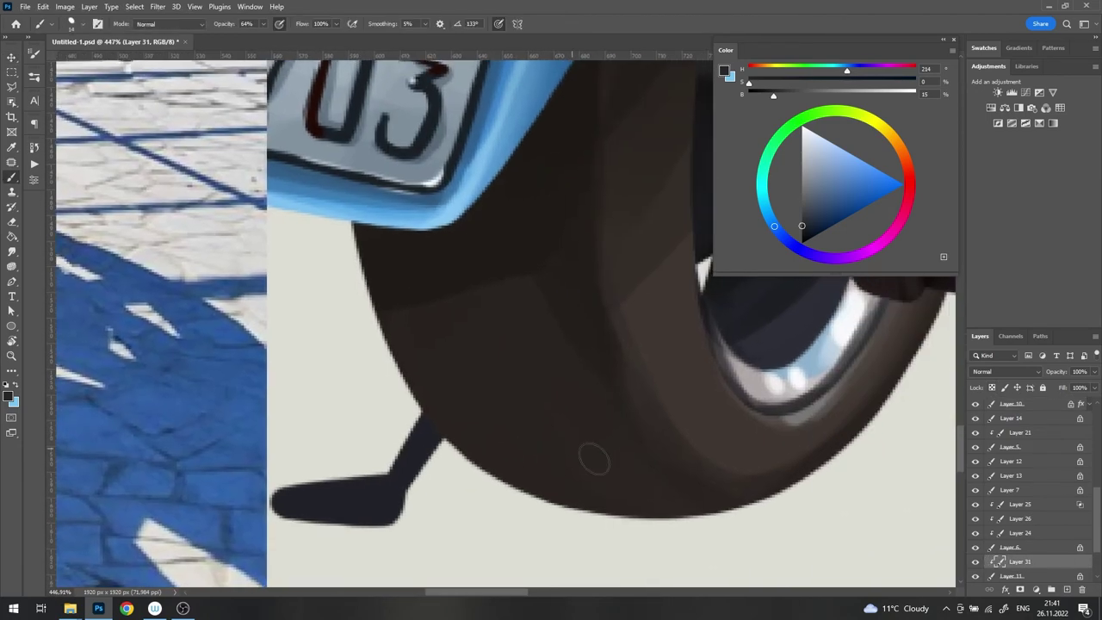
alt+click(514, 251)
click(1006, 372)
click(990, 351)
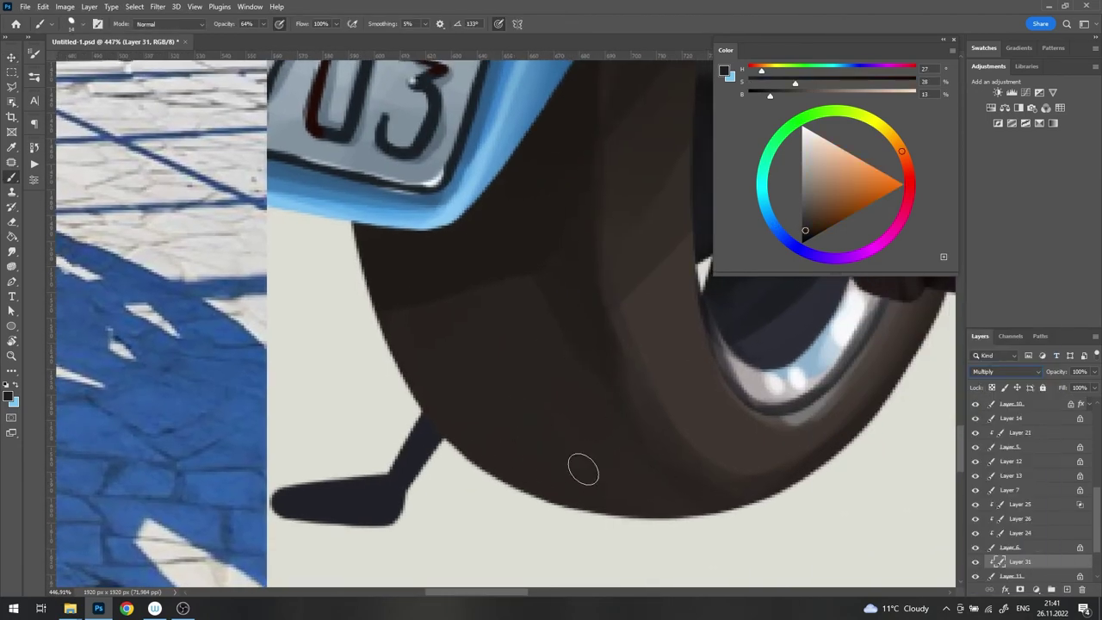
drag(515, 420, 708, 490)
drag(448, 297, 659, 412)
mouse_move(497, 284)
mouse_down()
mouse_move(522, 362)
mouse_move(645, 378)
mouse_up()
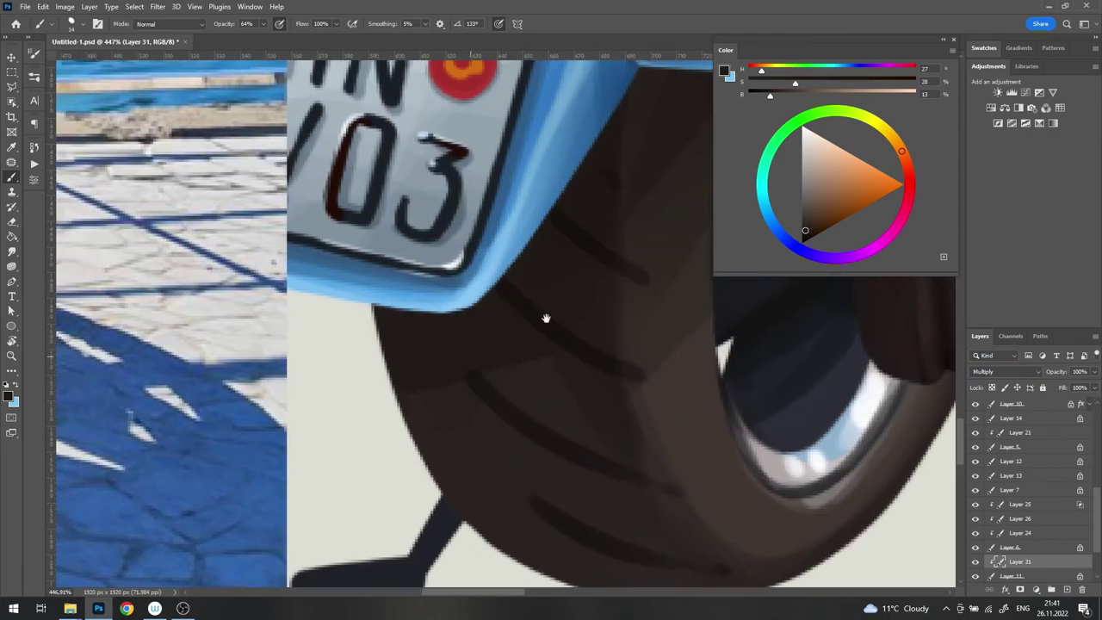
Step: Erase and refine the tread marks, resampling the tyre colour
scroll(546, 318, down, 5)
scroll(478, 300, up, 3)
scroll(522, 331, up, 4)
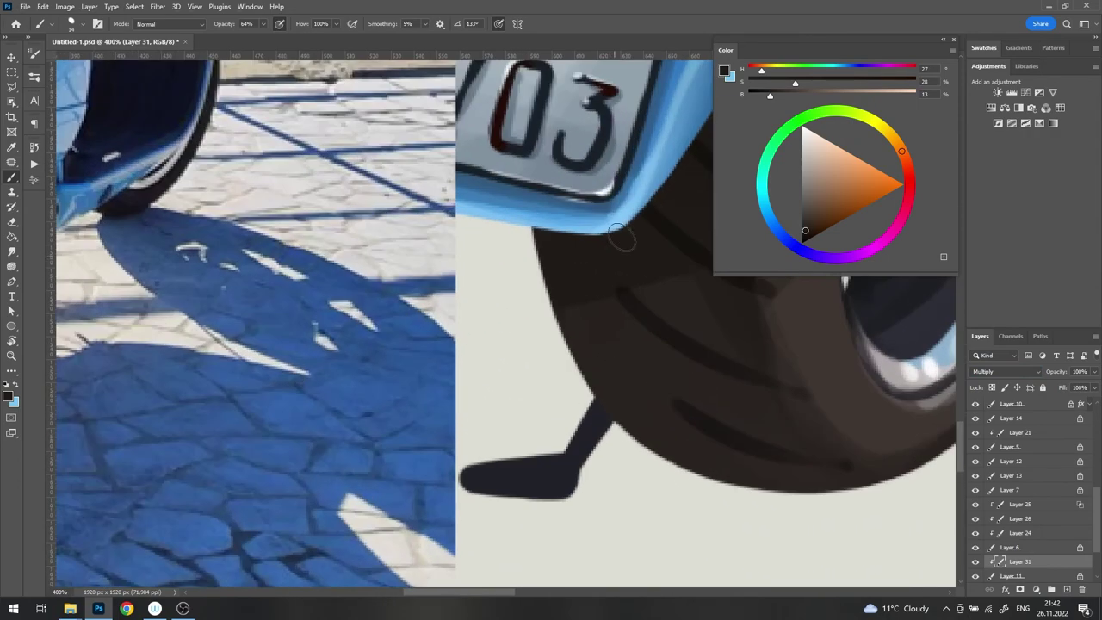
scroll(674, 452, down, 3)
scroll(670, 396, down, 3)
scroll(670, 384, up, 1)
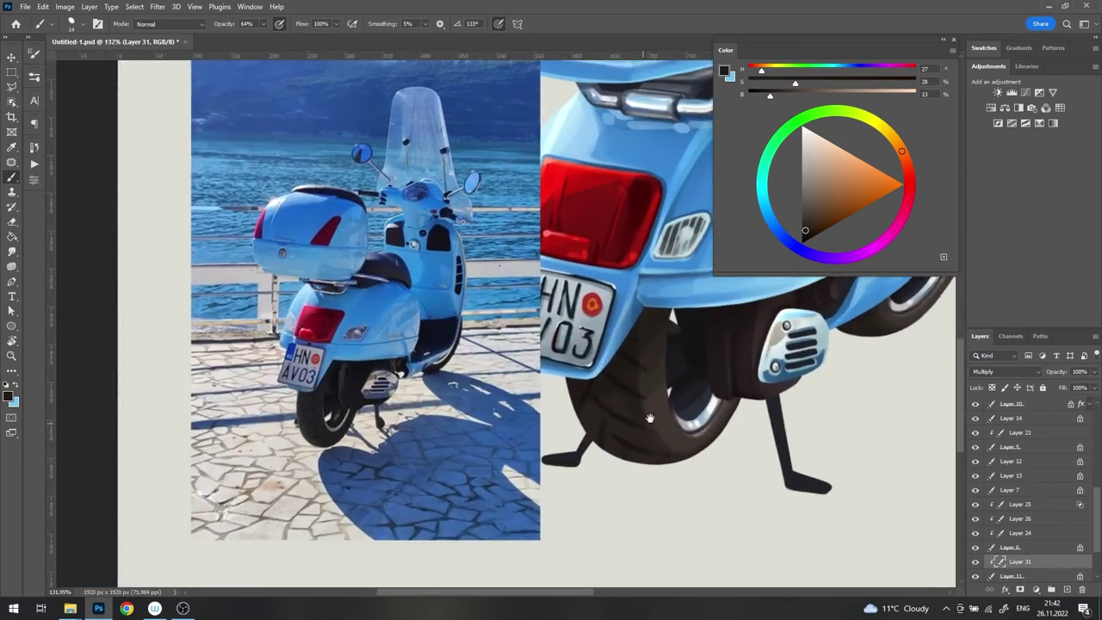
scroll(620, 383, up, 2)
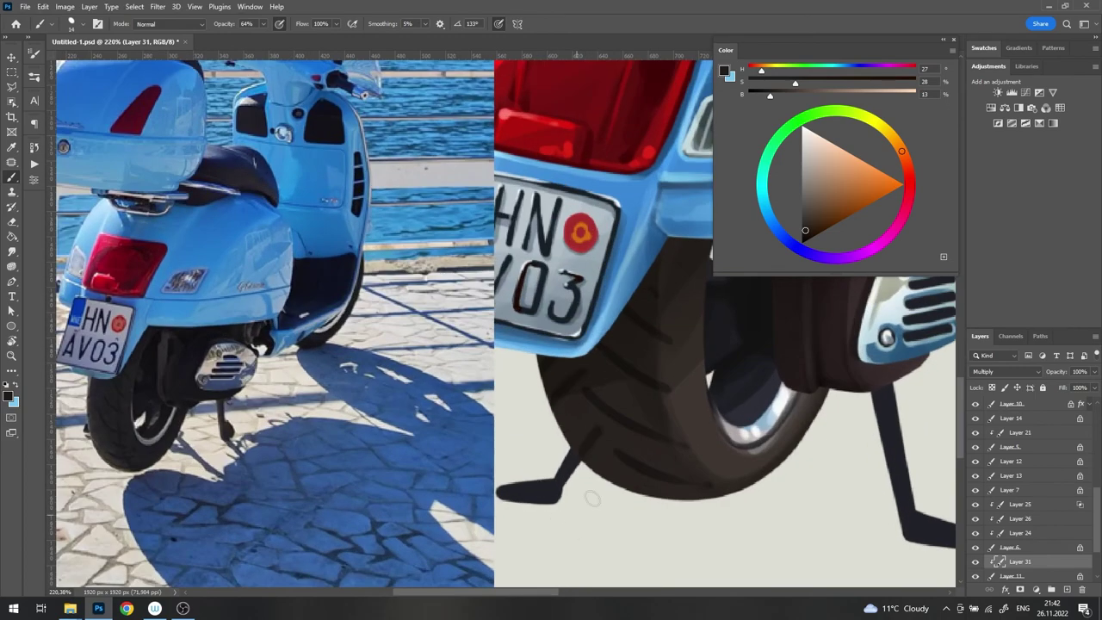
scroll(600, 441, up, 1)
key(e)
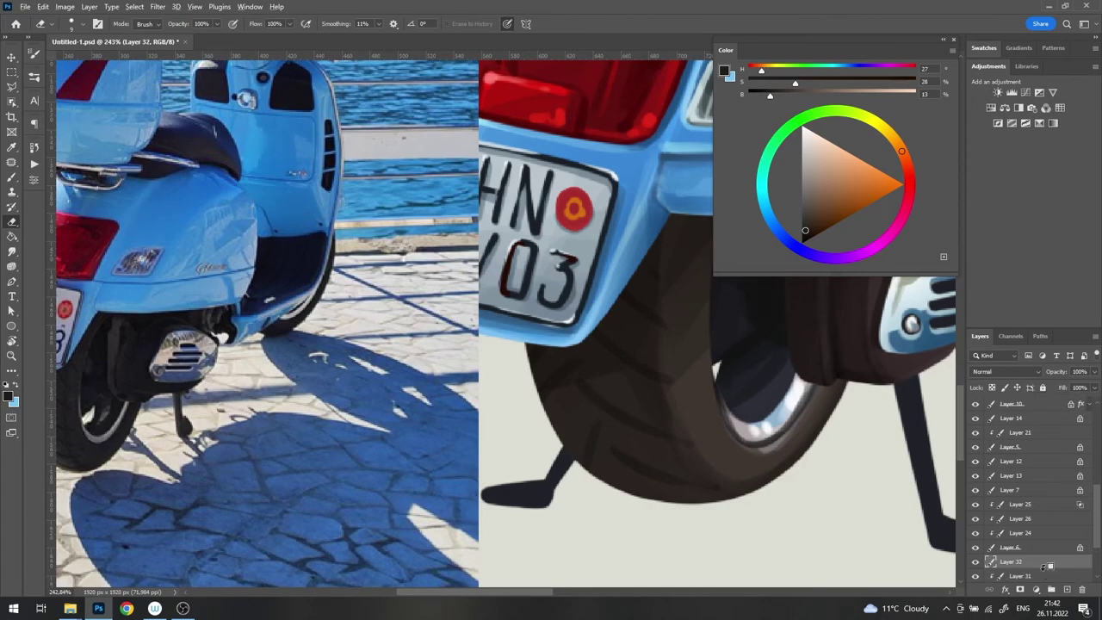
scroll(714, 393, up, 2)
key(b)
alt+click(721, 442)
scroll(552, 301, up, 1)
scroll(429, 293, up, 1)
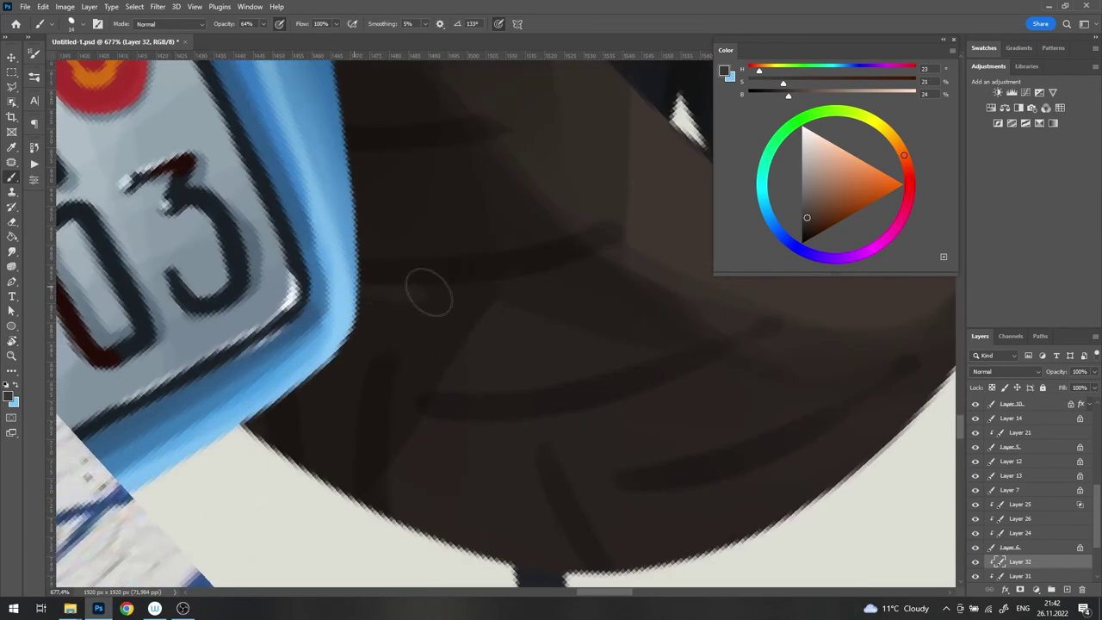
scroll(515, 493, down, 2)
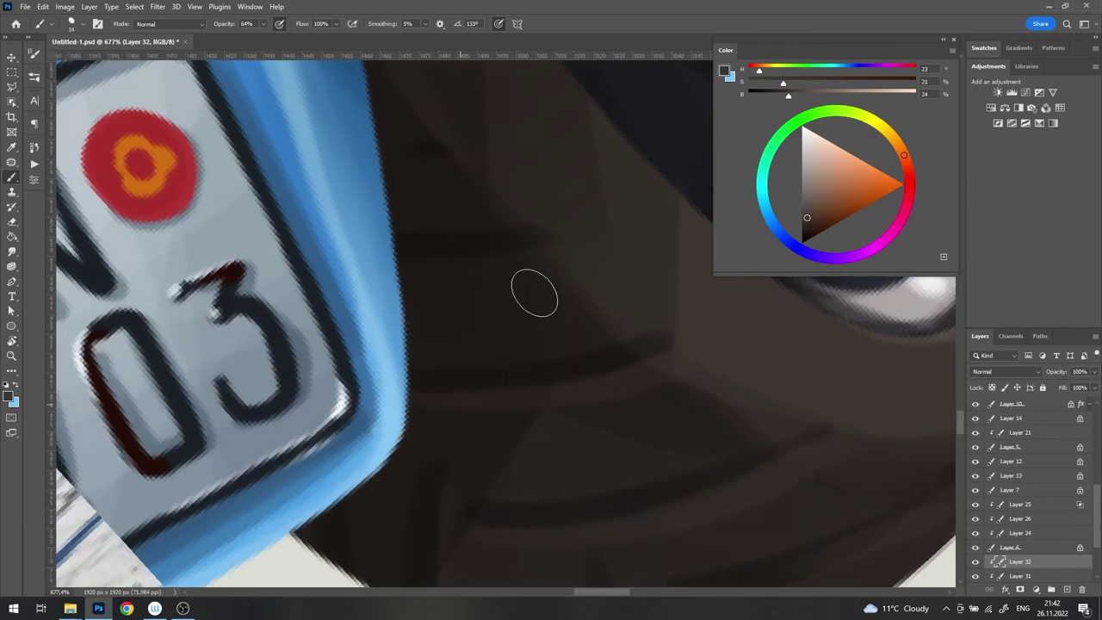
scroll(534, 293, down, 2)
scroll(652, 325, down, 3)
scroll(593, 398, down, 2)
Step: Move the reference photo to the canvas's top-left and start painting a grey ground shadow under the scooter
key(v)
drag(376, 334, 345, 93)
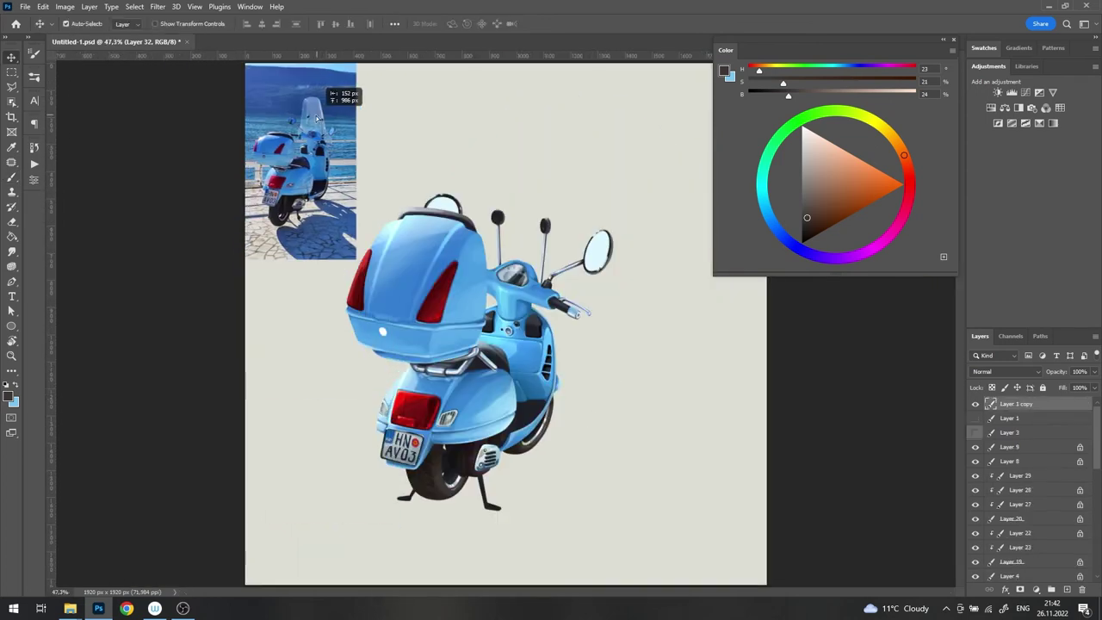
scroll(589, 275, up, 1)
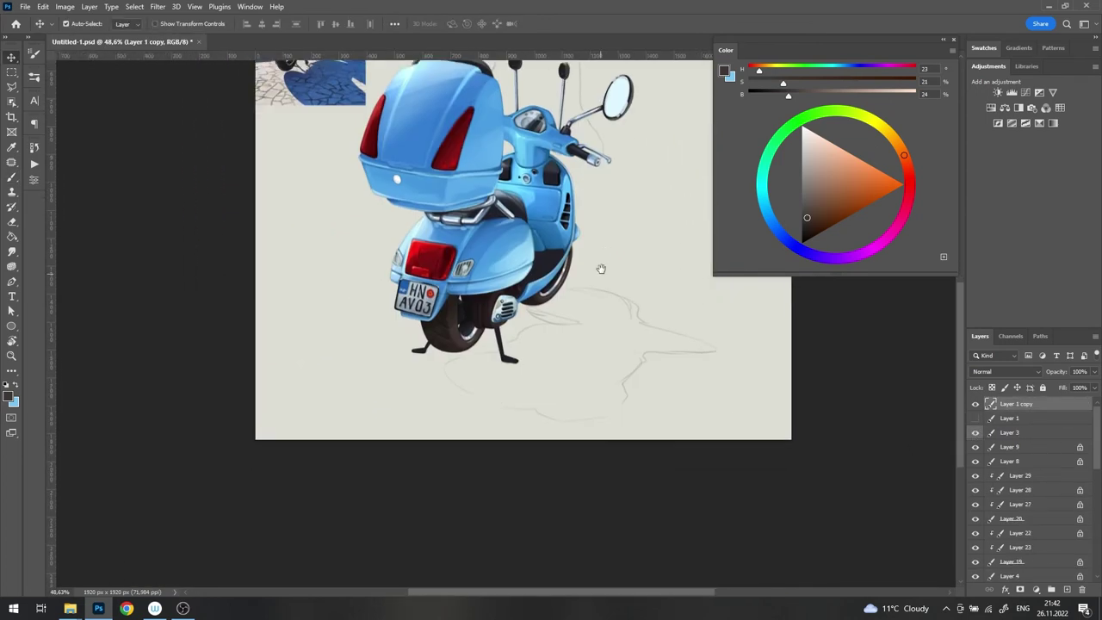
drag(527, 402, 586, 402)
key(b)
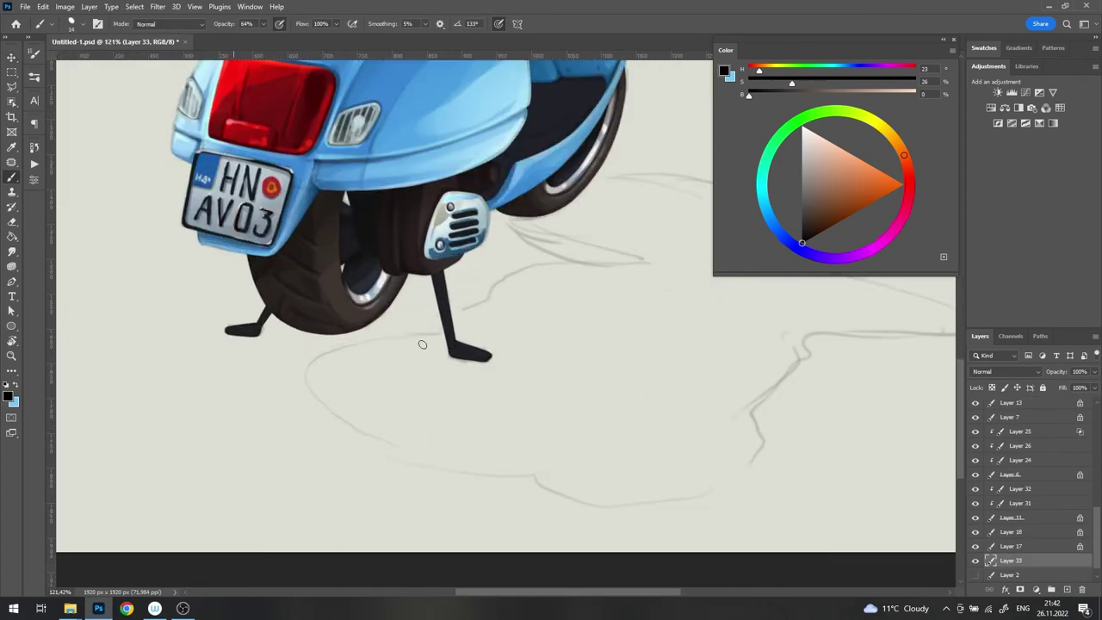
drag(261, 32, 288, 33)
scroll(418, 355, up, 3)
mouse_move(271, 379)
mouse_down()
mouse_move(556, 338)
mouse_move(542, 270)
mouse_move(698, 207)
mouse_move(663, 513)
mouse_up()
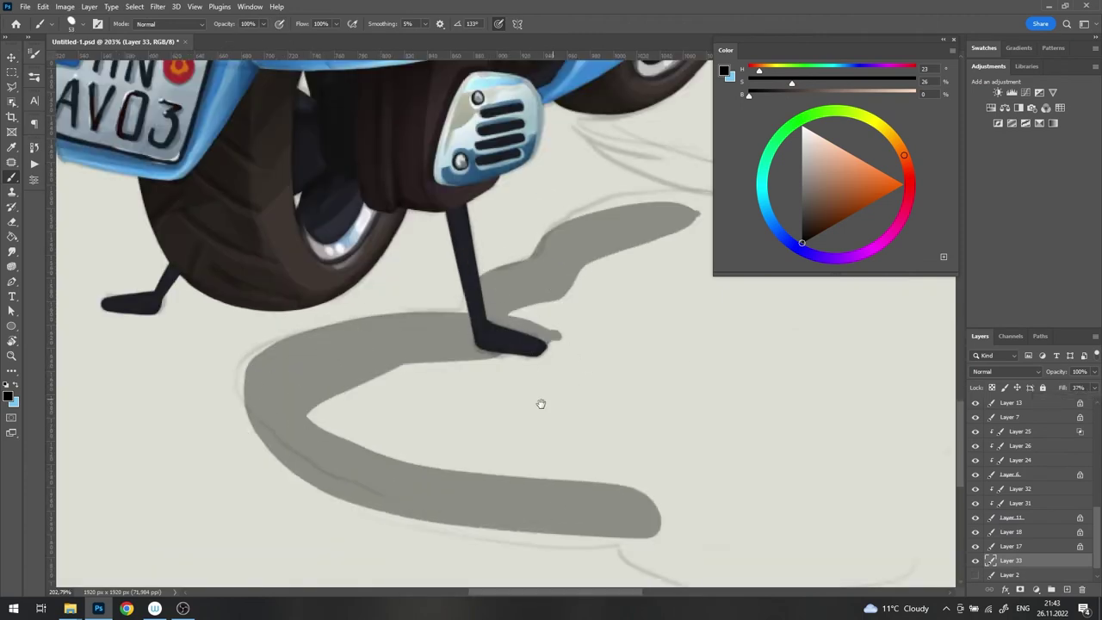
Step: Extend the shadow curves rightward and upward, closing the outline toward the wheel
scroll(542, 411, down, 5)
drag(492, 333, 850, 296)
mouse_move(516, 455)
mouse_down()
mouse_move(517, 320)
mouse_move(428, 413)
mouse_move(386, 239)
mouse_up()
scroll(387, 238, left, 5)
mouse_move(185, 297)
mouse_down()
mouse_move(238, 419)
mouse_move(543, 426)
mouse_up()
mouse_move(608, 300)
mouse_down()
mouse_move(423, 312)
mouse_move(639, 360)
mouse_up()
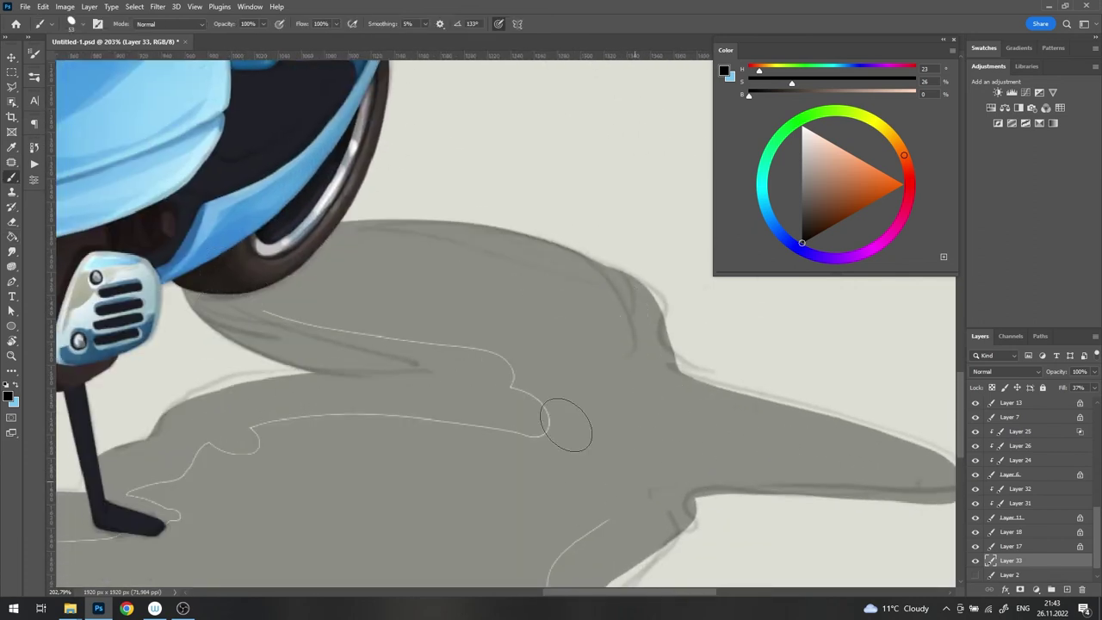
scroll(392, 433, down, 3)
scroll(517, 301, left, 2)
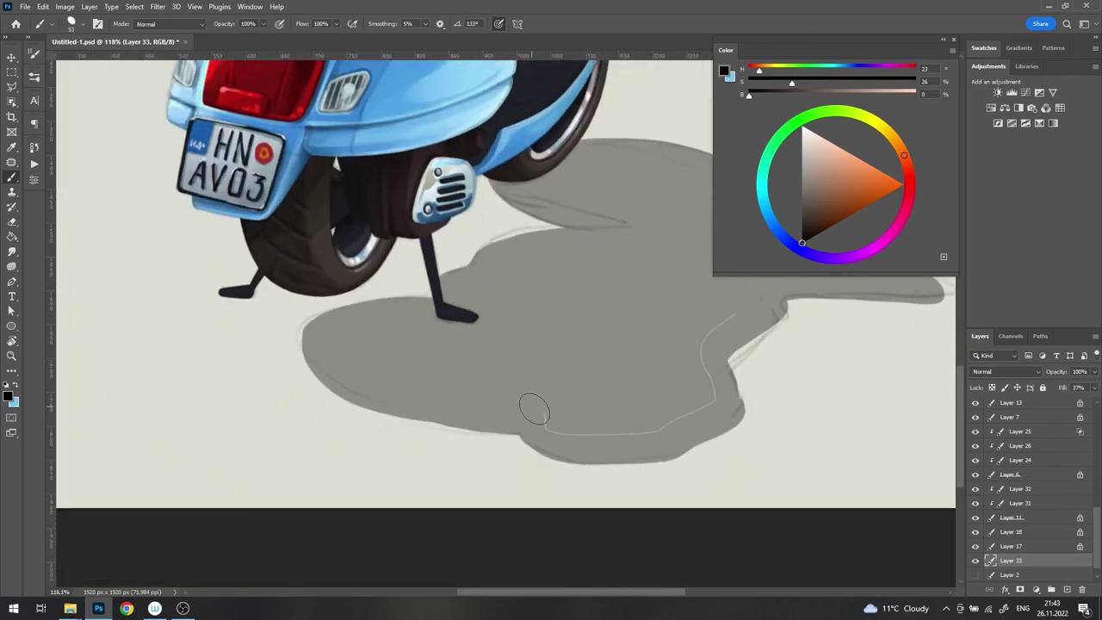
scroll(448, 386, up, 3)
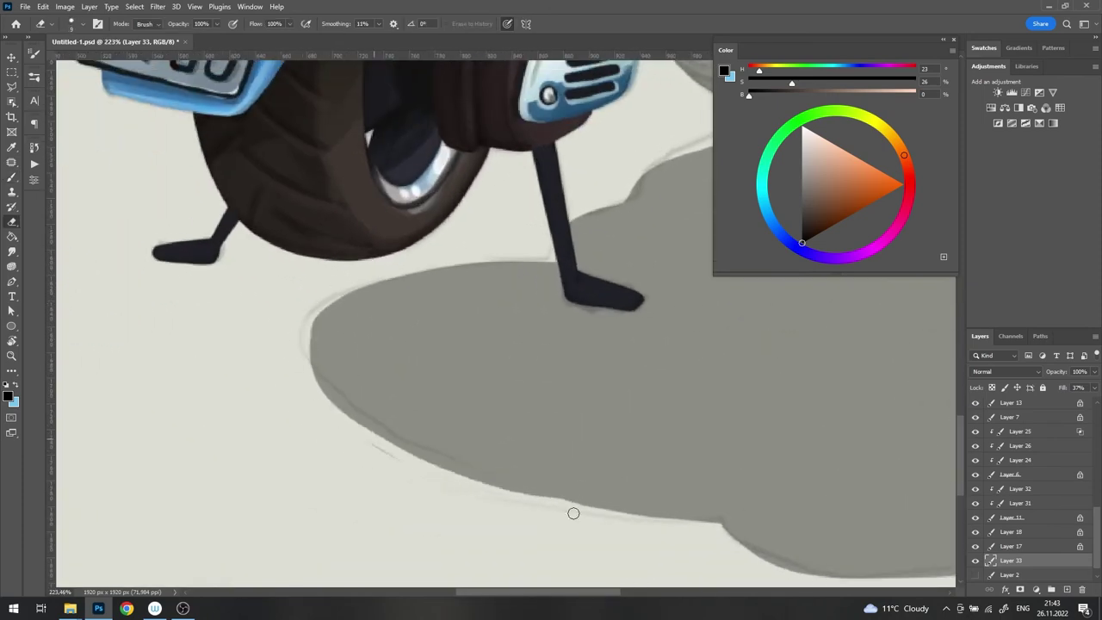
Step: Erase stray strokes along the shadow's edge and pointed tip, then lower Layer 33's Fill
key(r)
drag(574, 512, 640, 174)
key(e)
mouse_move(685, 238)
mouse_down()
mouse_move(383, 177)
mouse_move(554, 172)
mouse_move(652, 207)
mouse_up()
key(b)
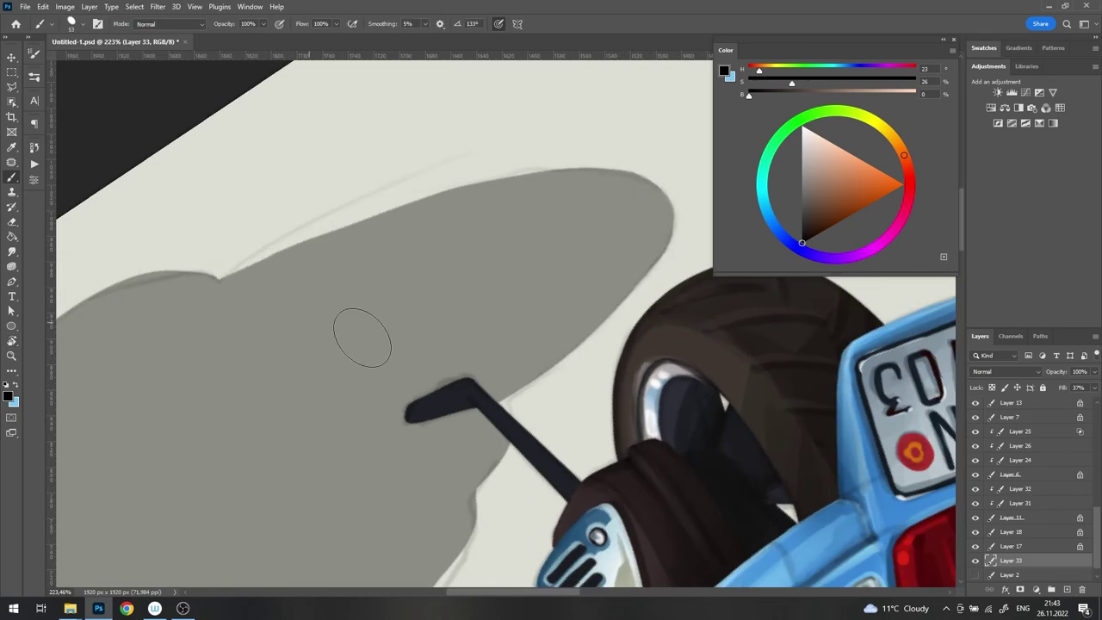
drag(361, 338, 621, 340)
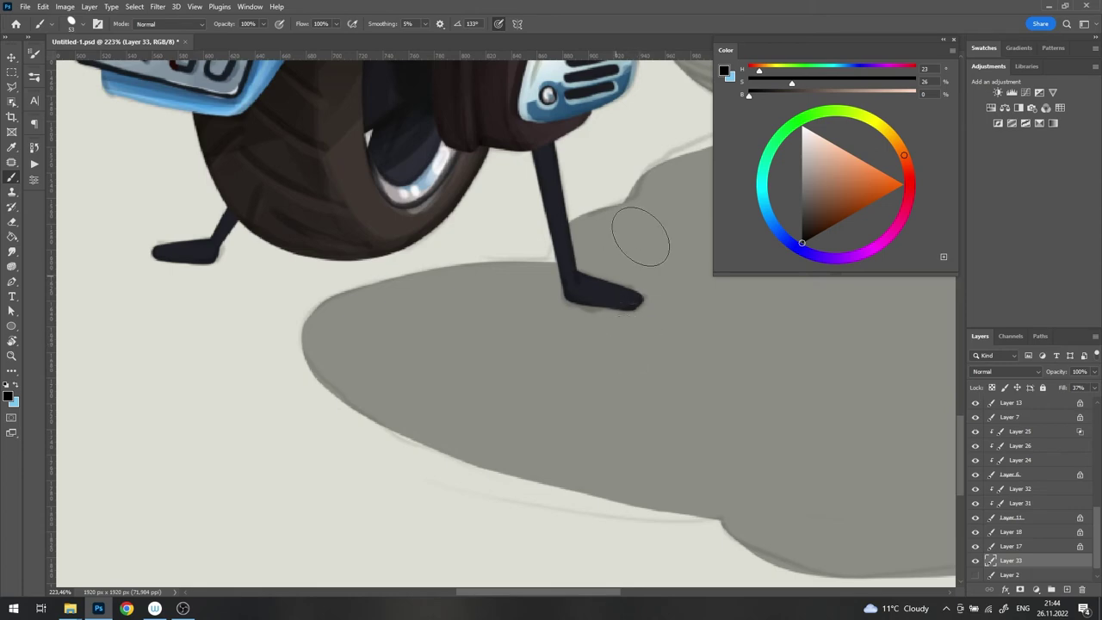
scroll(641, 237, down, 5)
scroll(681, 361, down, 2)
drag(681, 361, 552, 190)
scroll(400, 264, up, 4)
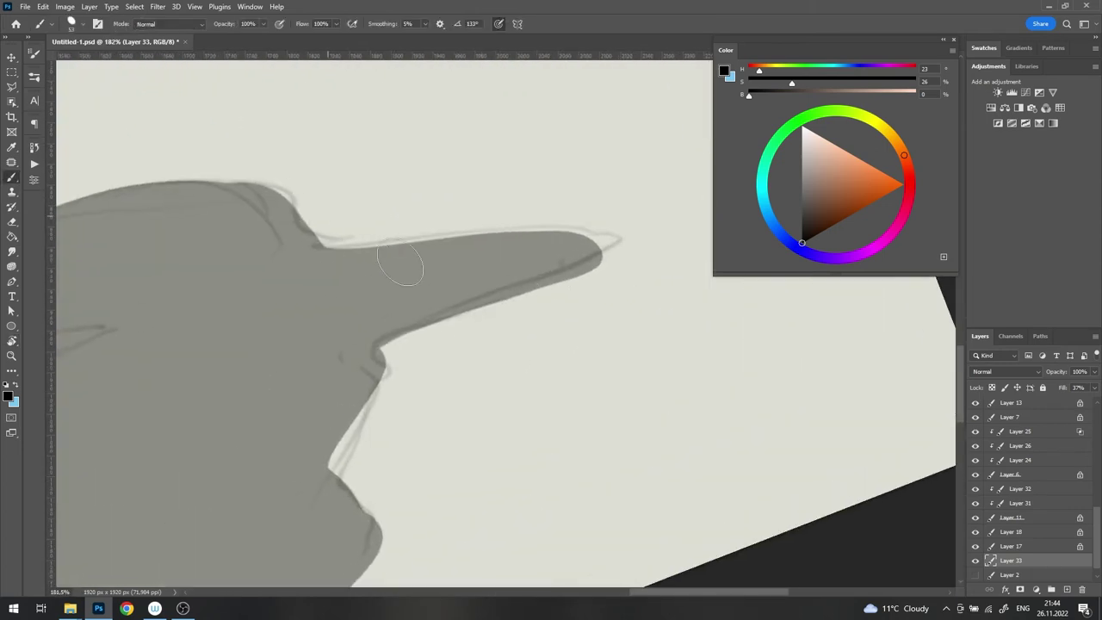
key(e)
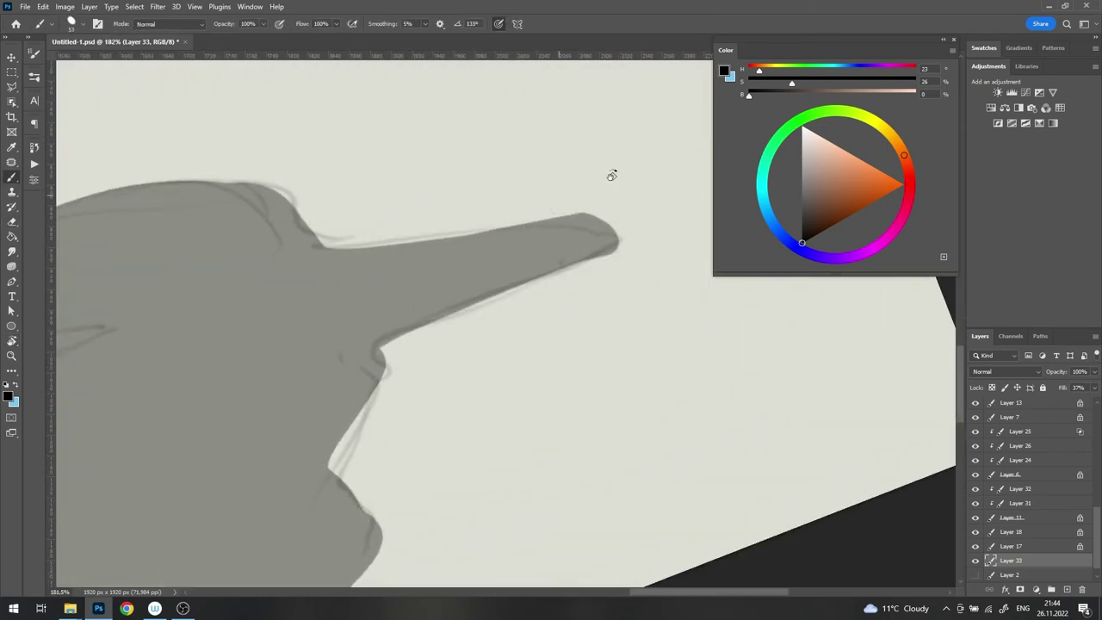
mouse_move(609, 172)
mouse_down()
mouse_move(593, 193)
mouse_move(604, 301)
mouse_up()
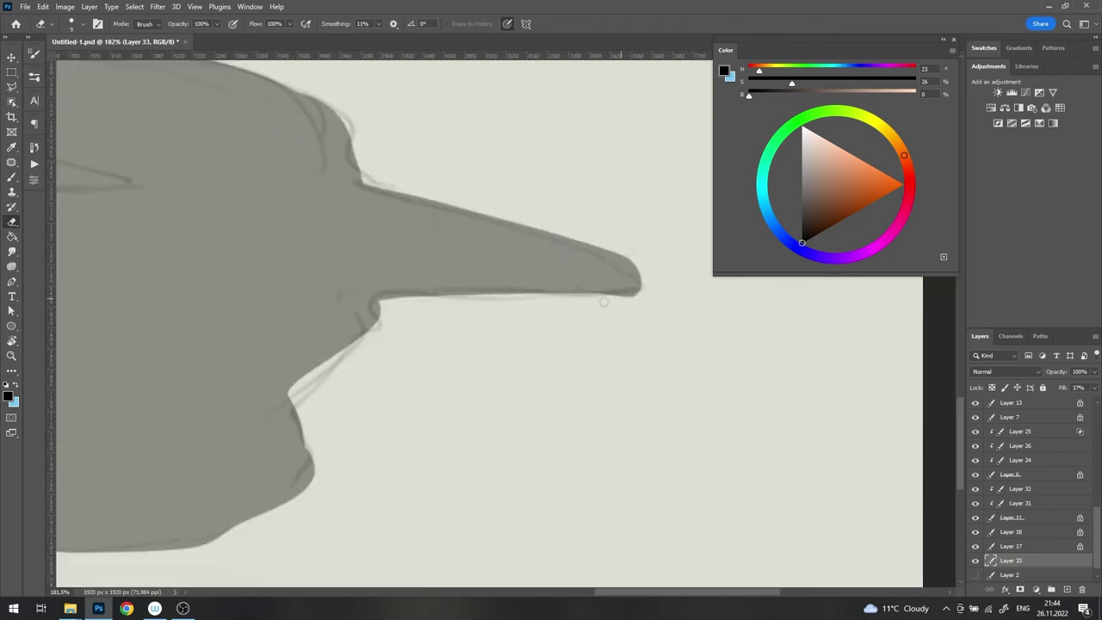
alt+scroll(669, 292, down, 5)
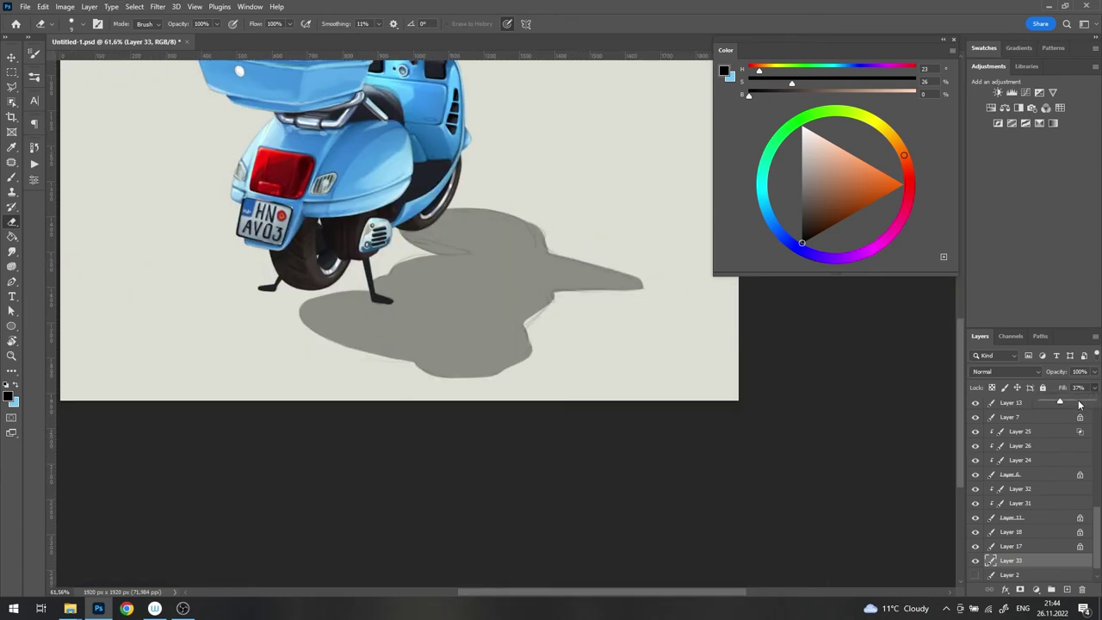
drag(1080, 404, 1038, 405)
scroll(1033, 500, down, 1)
Step: Add a greyish-blue Color Overlay to the scooter's shadow layer
double_click(1052, 551)
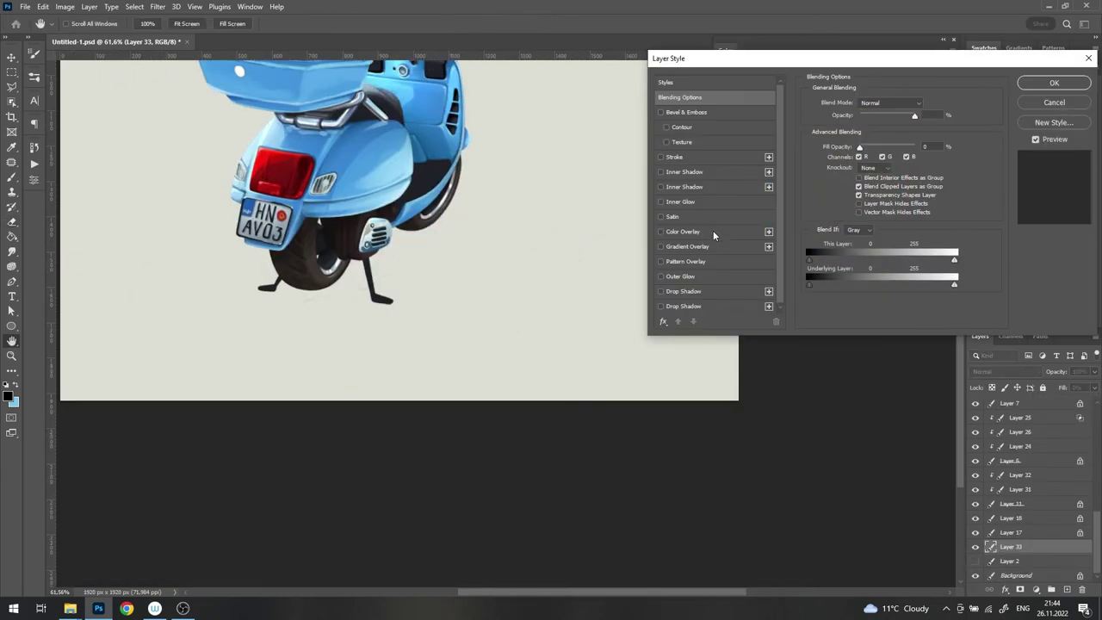
click(683, 232)
click(925, 104)
drag(904, 336, 904, 376)
click(800, 398)
click(785, 394)
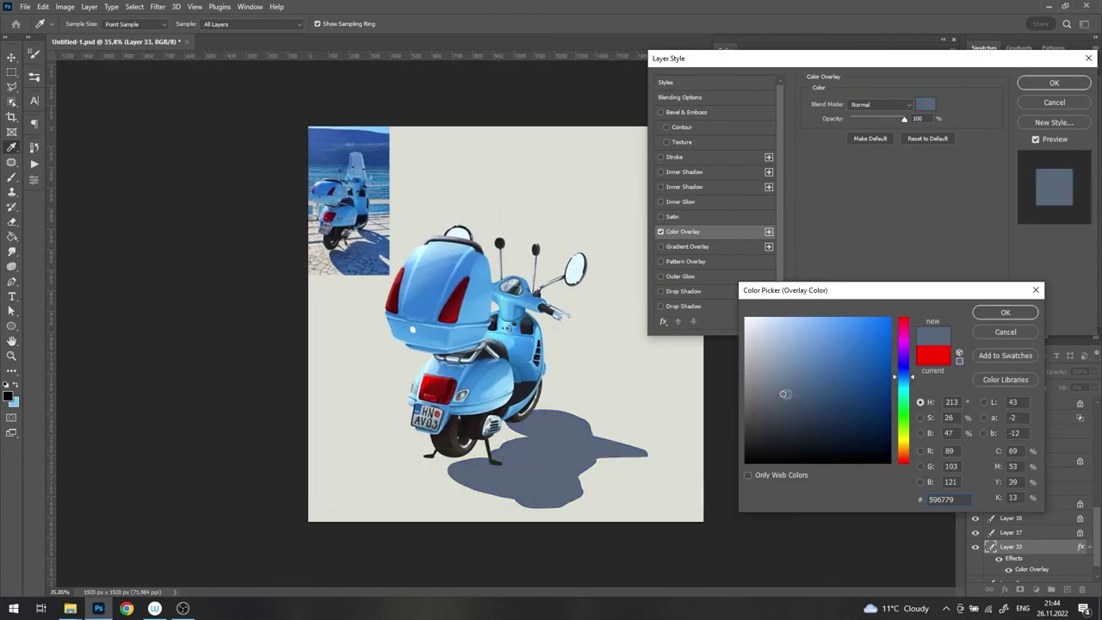
drag(787, 393, 792, 384)
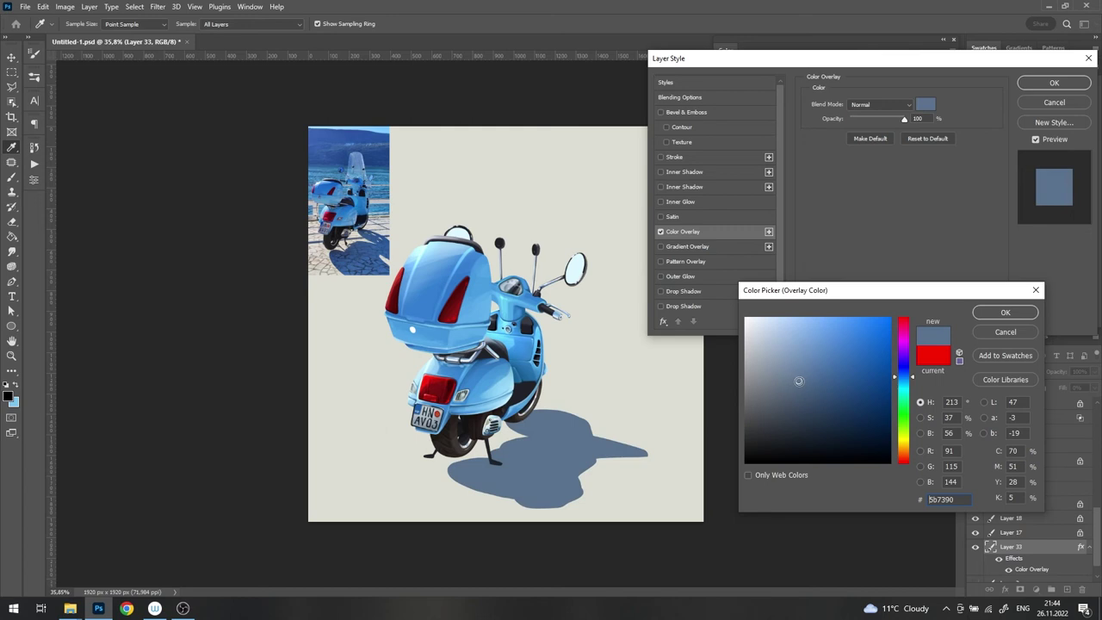
drag(903, 376, 903, 378)
click(808, 372)
click(1005, 312)
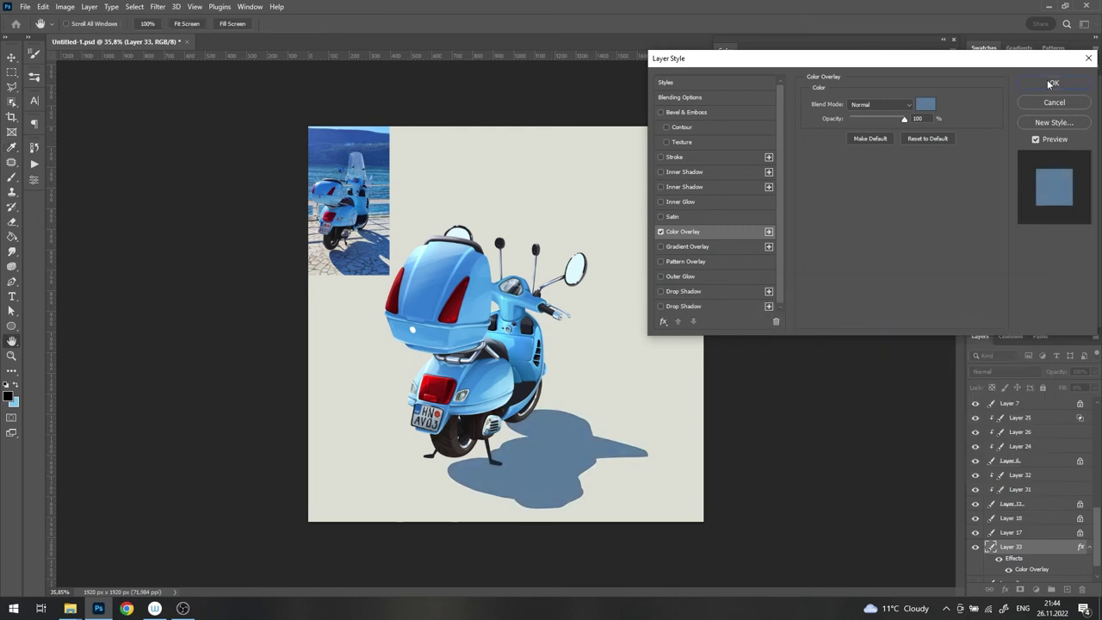
click(1055, 83)
Step: Darken the shadow's overlay colour to slate blue #3c4d5c
double_click(1064, 571)
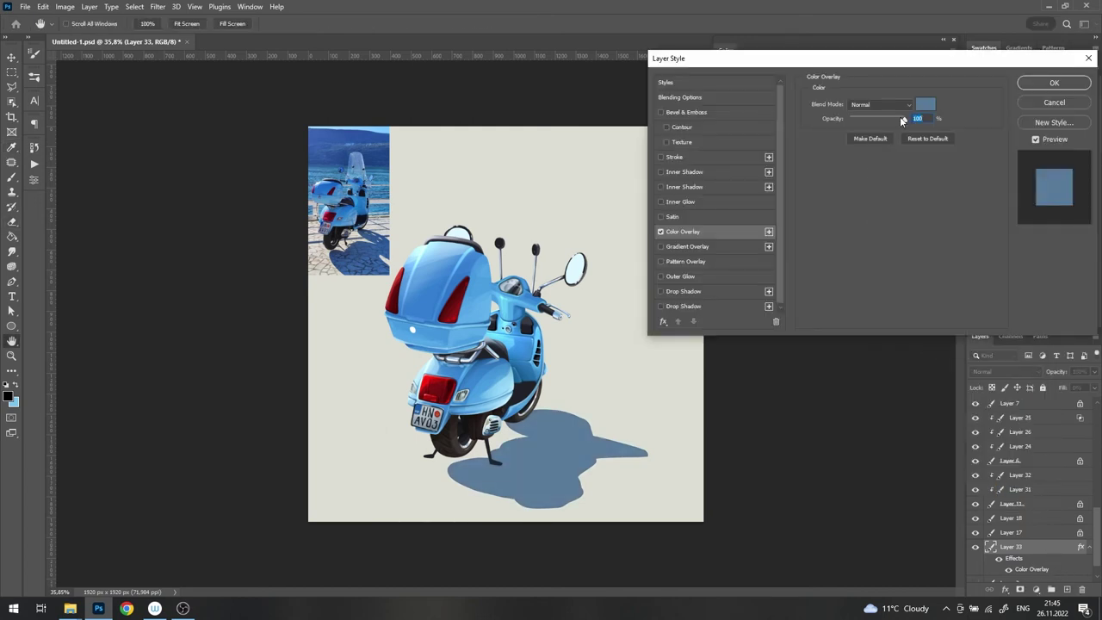
click(925, 104)
click(792, 435)
click(796, 410)
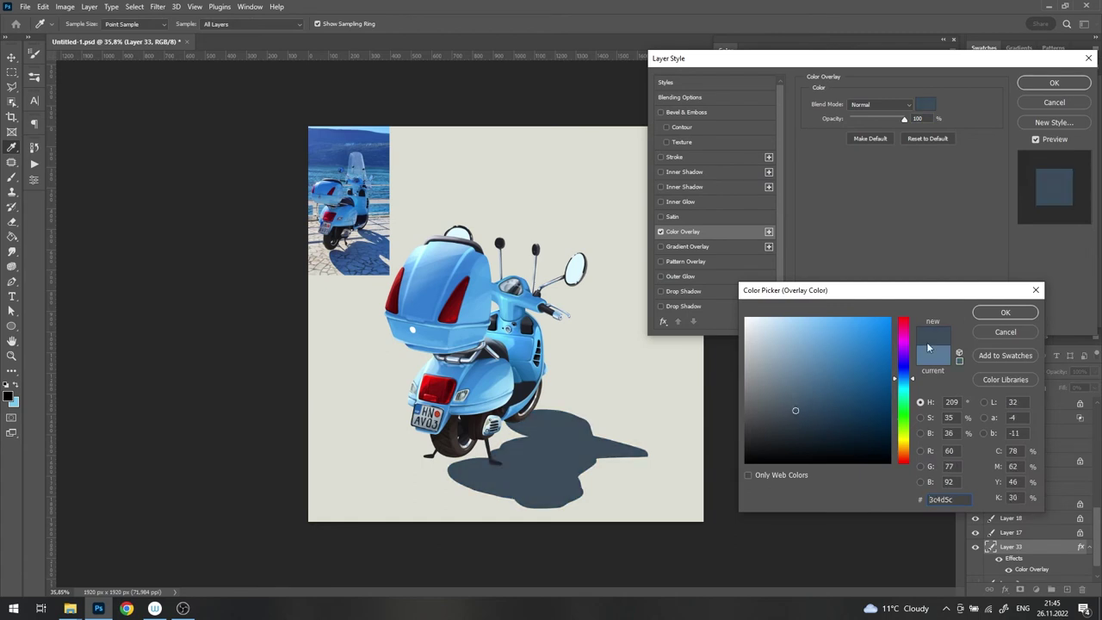
key(Return)
key(Return)
key(b)
Step: Enlarge the brush and lower the shadow layer's opacity to about 61%
right_click(577, 310)
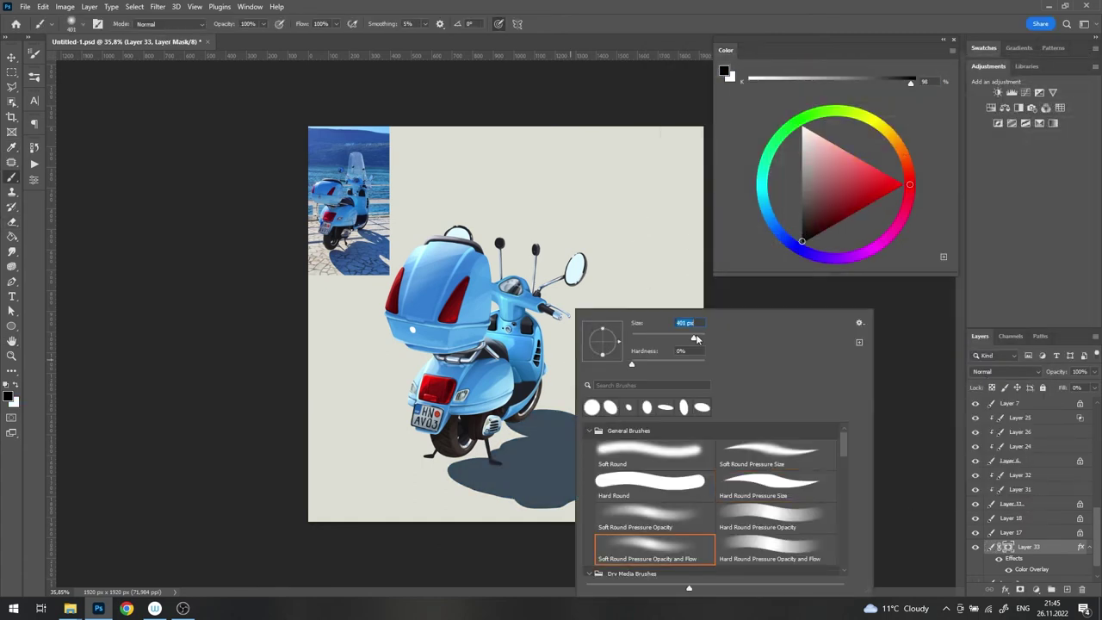
key(Return)
right_click(564, 310)
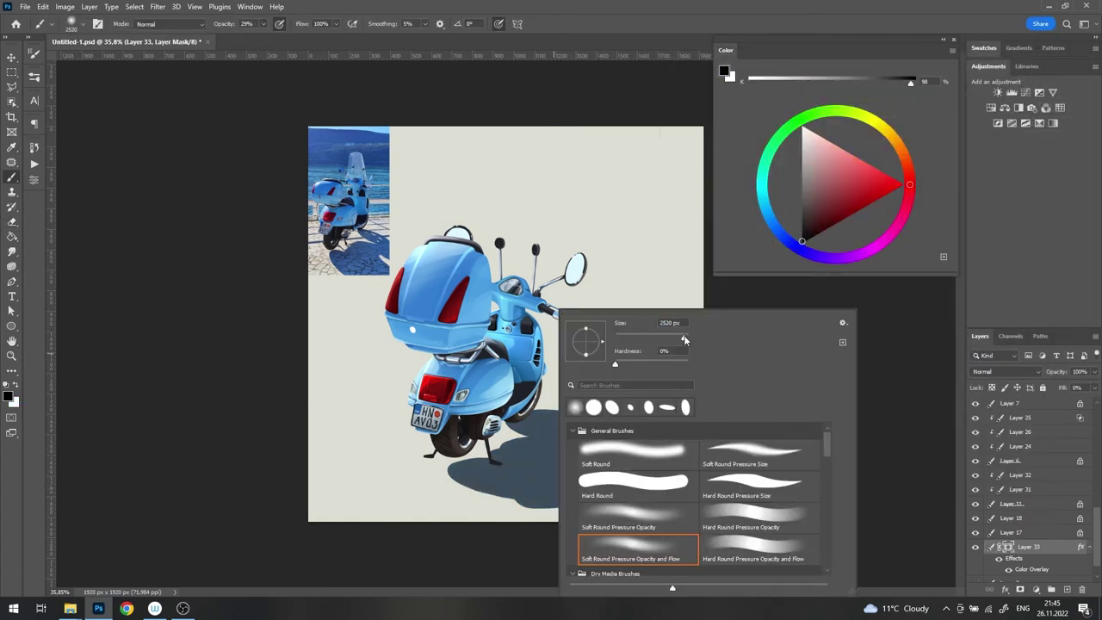
key(Return)
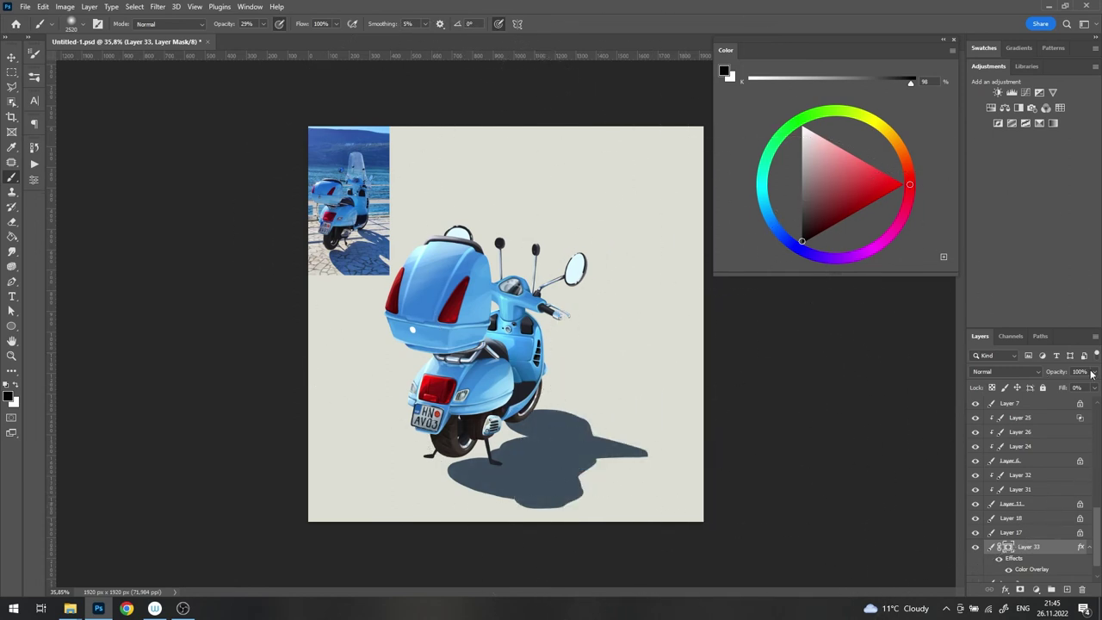
drag(1092, 372, 1073, 389)
Step: Make the Layer 3 windscreen sketch visible above the scooter
key(v)
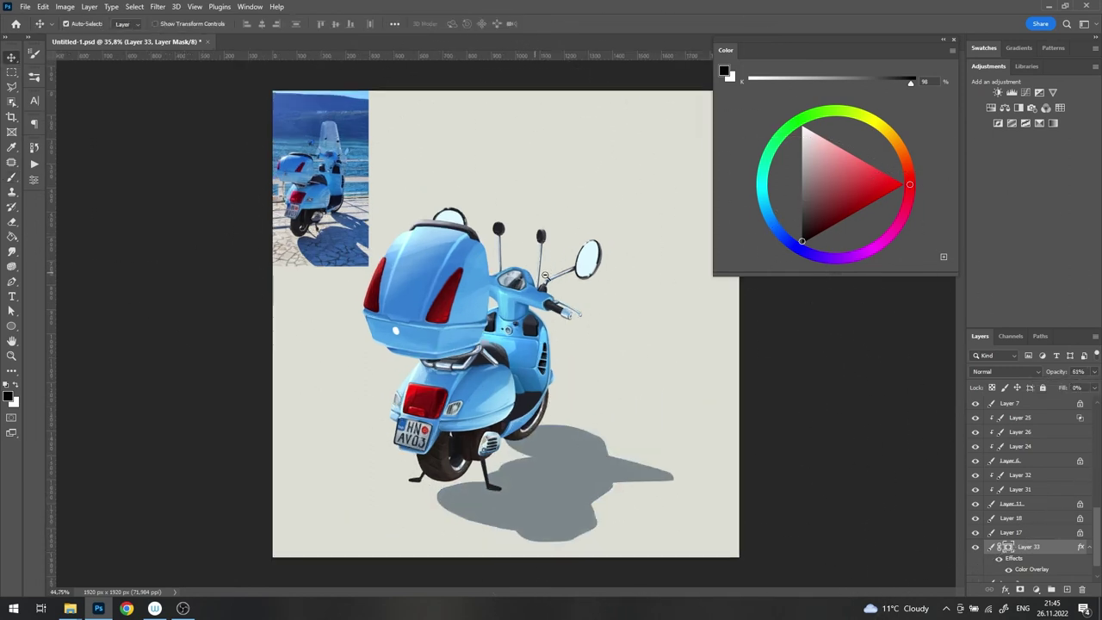
scroll(523, 259, up, 5)
drag(1097, 534, 1092, 401)
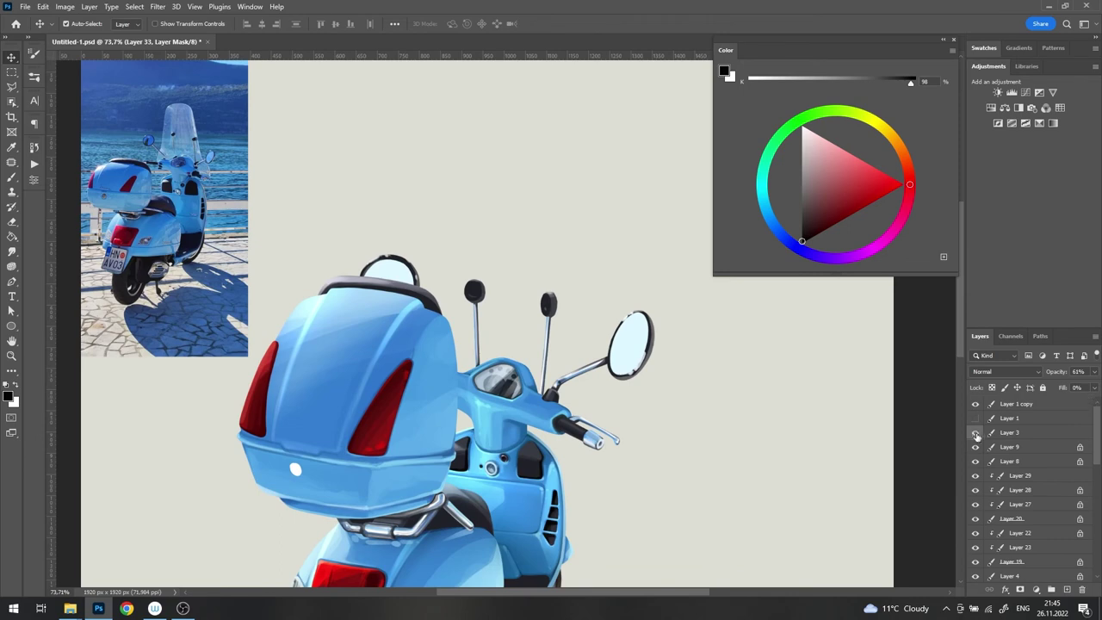
click(976, 433)
Step: Trace the windscreen's left edge, top corner and right edge as a Pen shape at 40% fill
click(12, 282)
scroll(442, 284, up, 3)
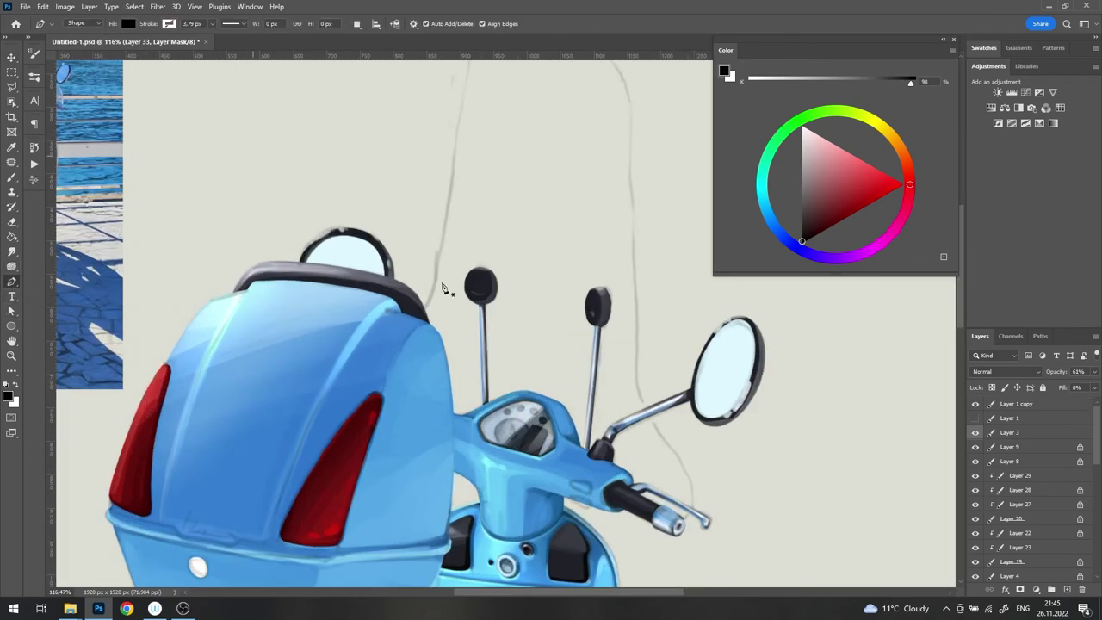
click(405, 302)
scroll(439, 289, up, 3)
drag(443, 226, 447, 209)
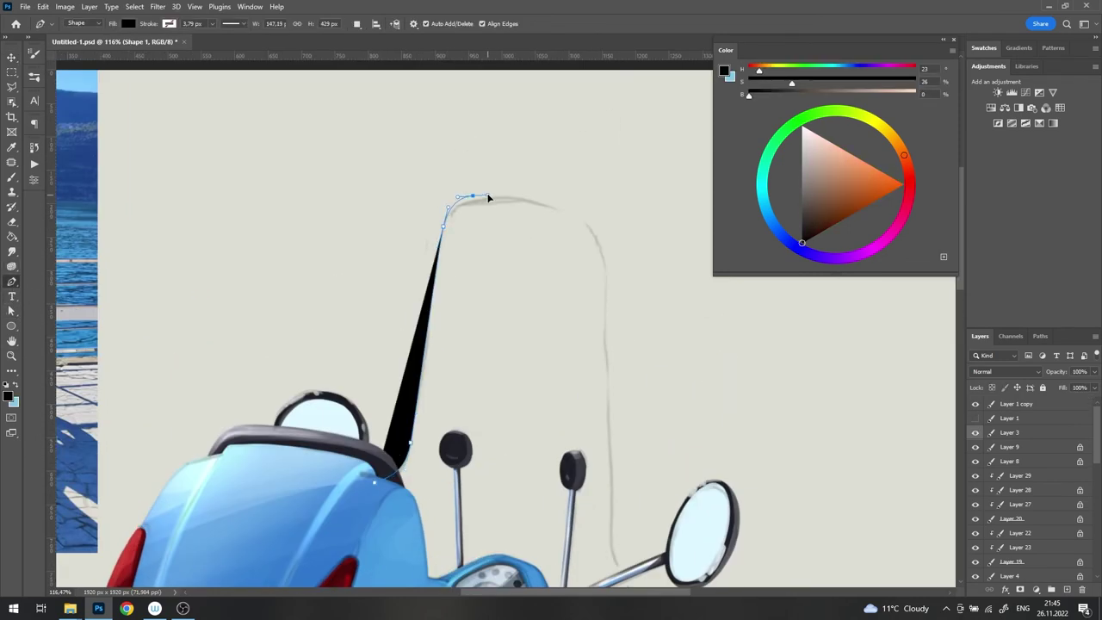
drag(575, 215, 589, 223)
key(shift+4)
scroll(469, 191, up, 3)
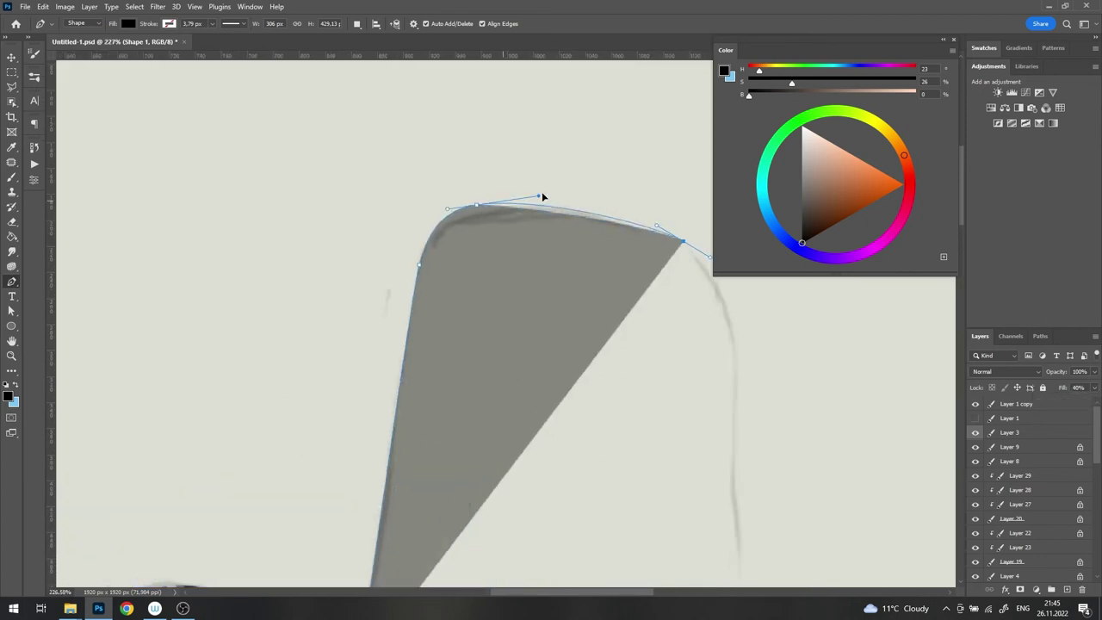
scroll(560, 203, down, 3)
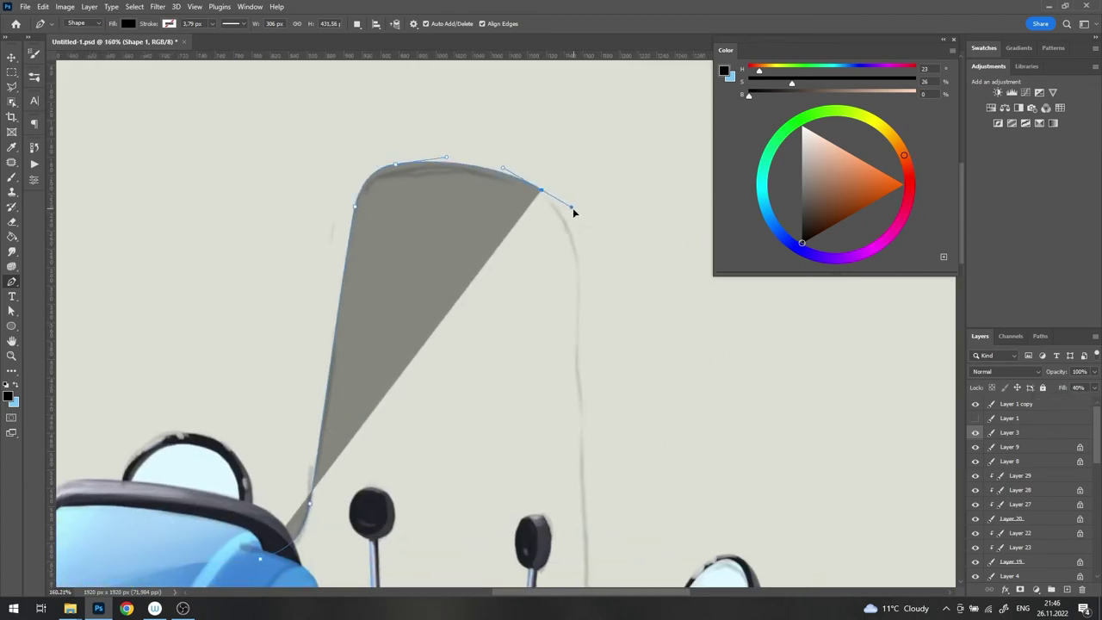
click(574, 255)
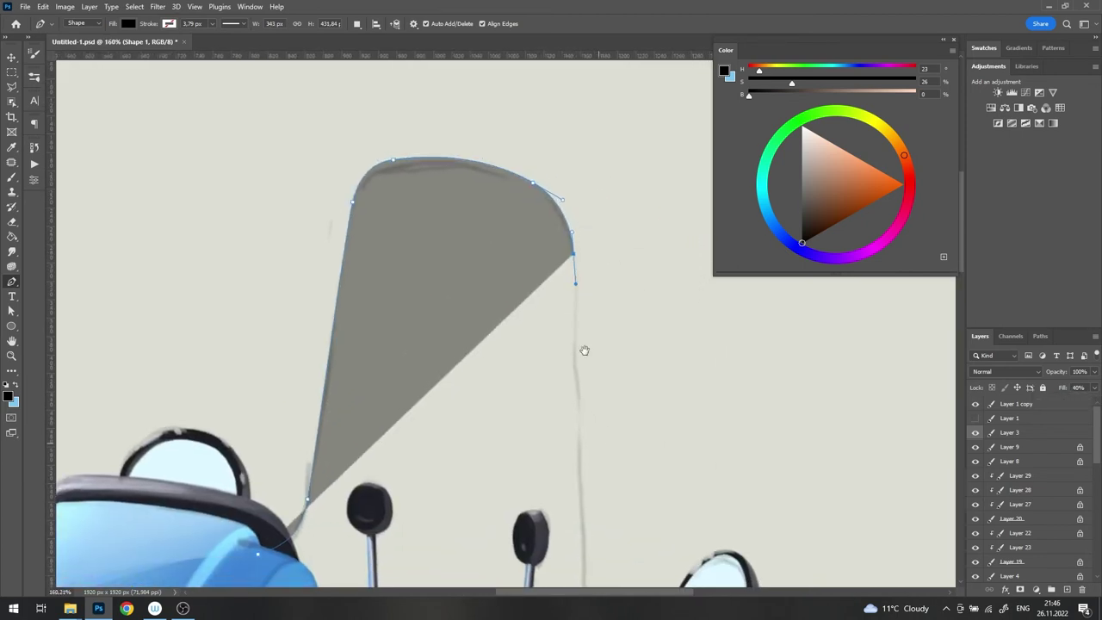
scroll(583, 352, down, 5)
mouse_move(548, 353)
mouse_down()
mouse_move(549, 379)
mouse_move(597, 447)
mouse_up()
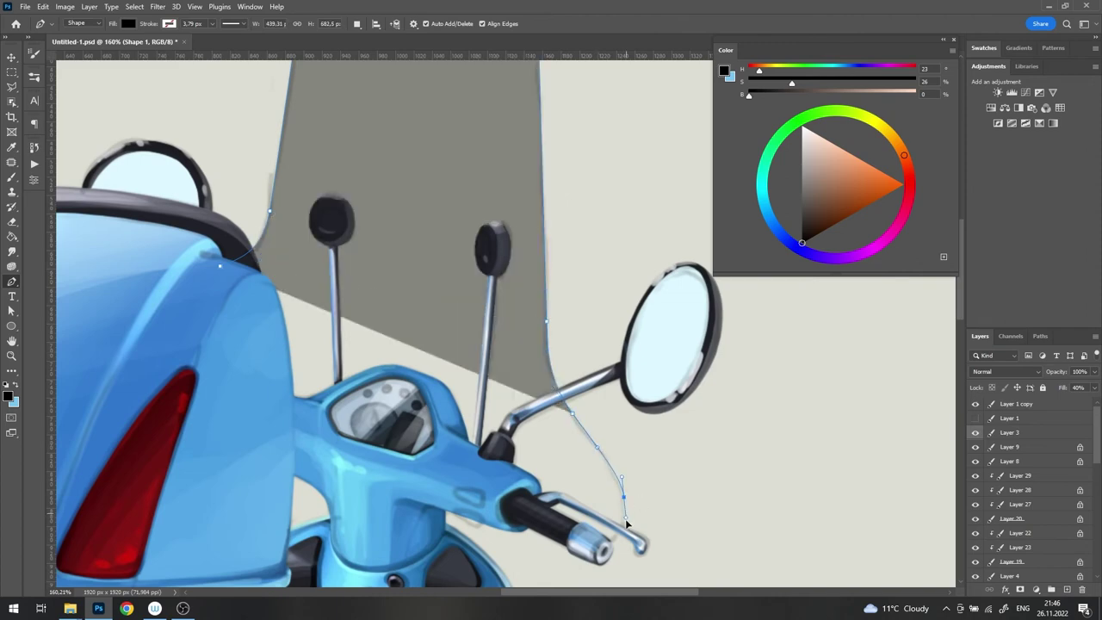
Step: Adjust the windscreen outline's top point to finish the grey shape
drag(627, 523, 653, 399)
drag(258, 288, 273, 331)
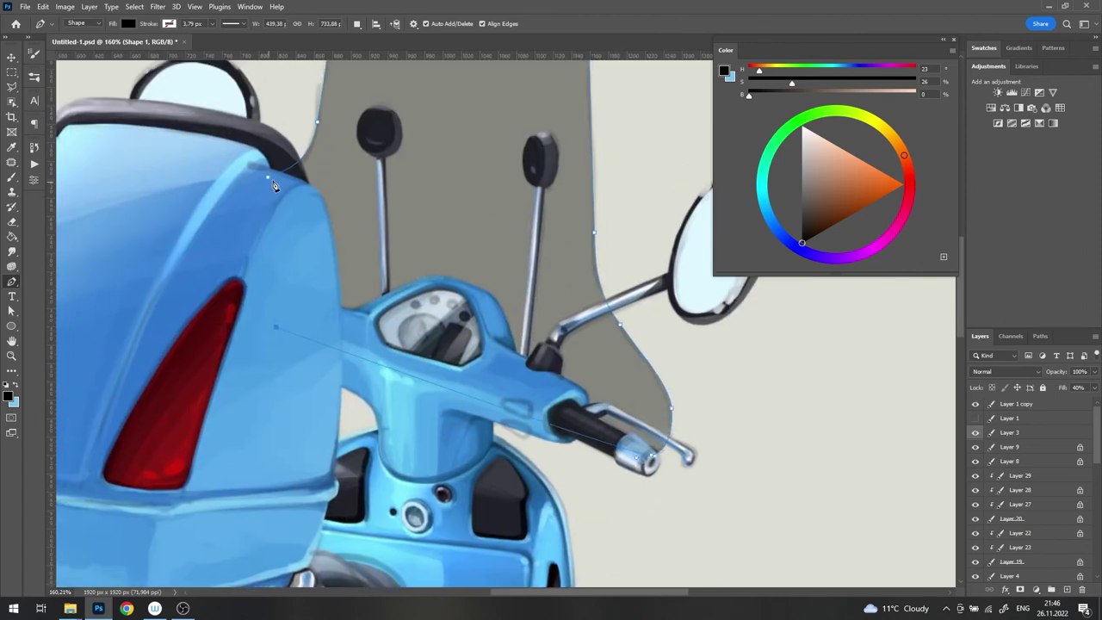
scroll(274, 185, down, 5)
scroll(505, 278, up, 2)
scroll(482, 155, up, 2)
click(343, 131)
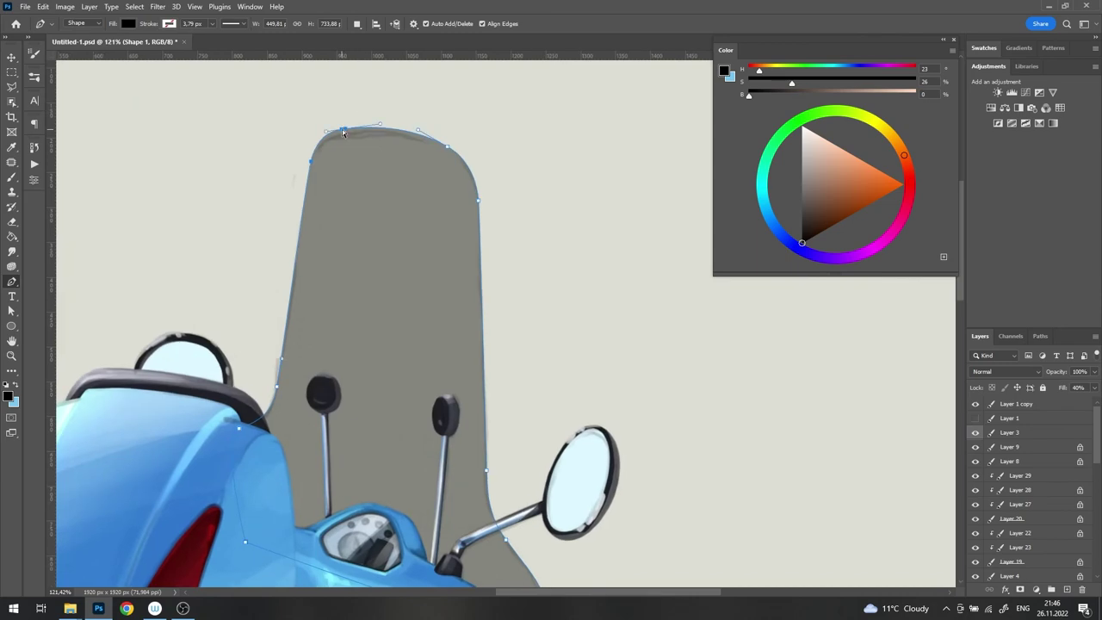
scroll(370, 116, down, 5)
scroll(450, 130, up, 5)
scroll(473, 160, down, 3)
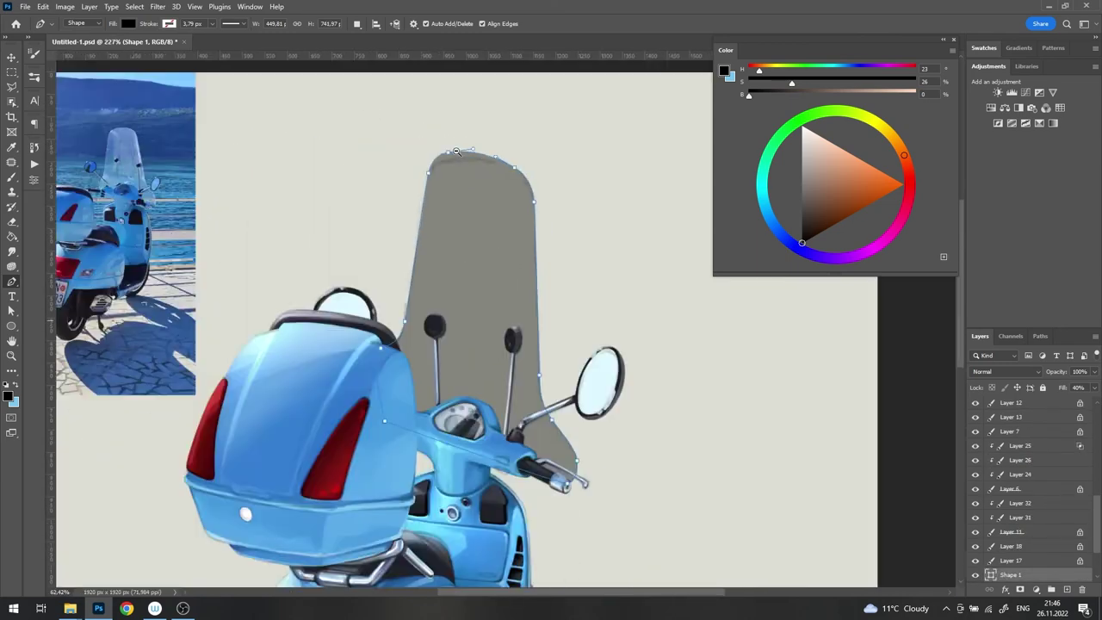
scroll(457, 151, down, 2)
scroll(1096, 527, down, 3)
Step: Put the shadow layer (Layer 33) in a new group and select the windscreen path
click(1033, 524)
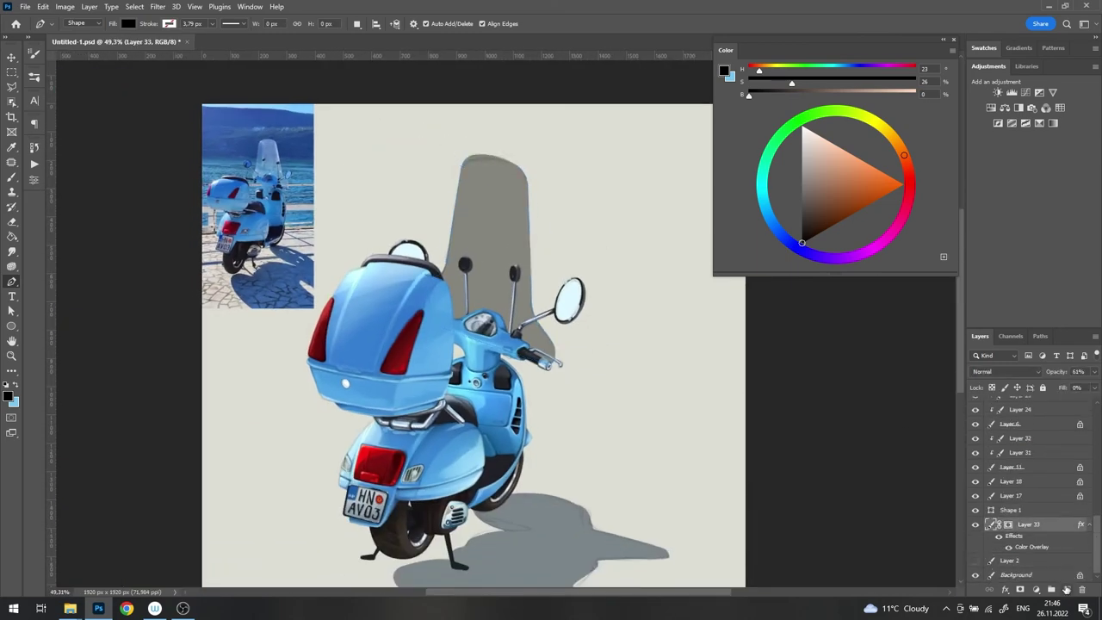
click(1052, 589)
click(1013, 510)
key(a)
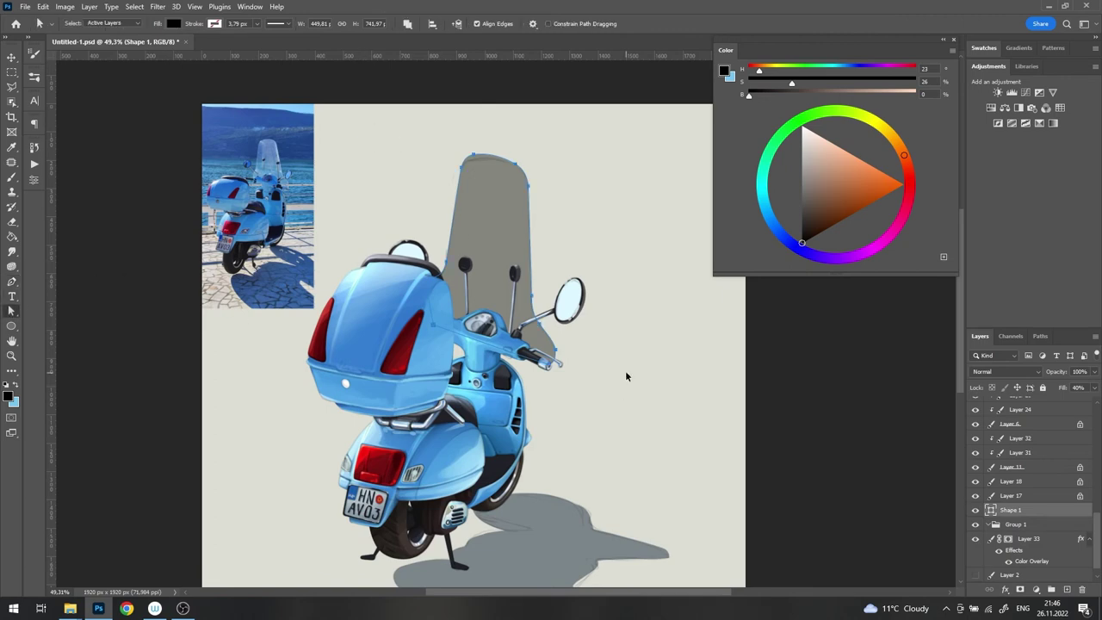
click(560, 272)
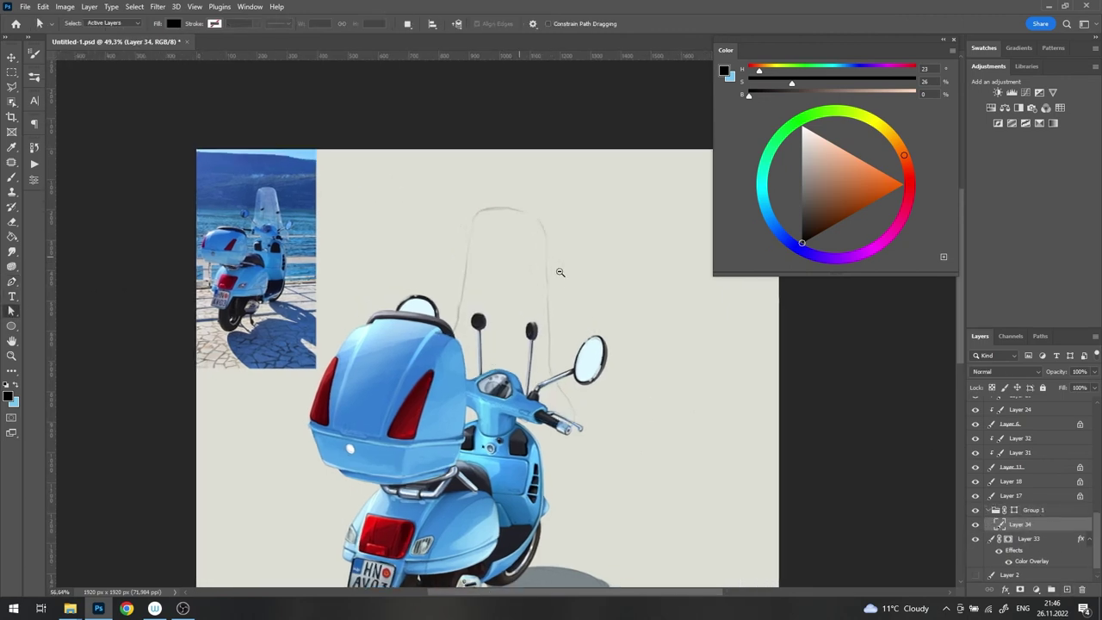
key(b)
right_click(620, 310)
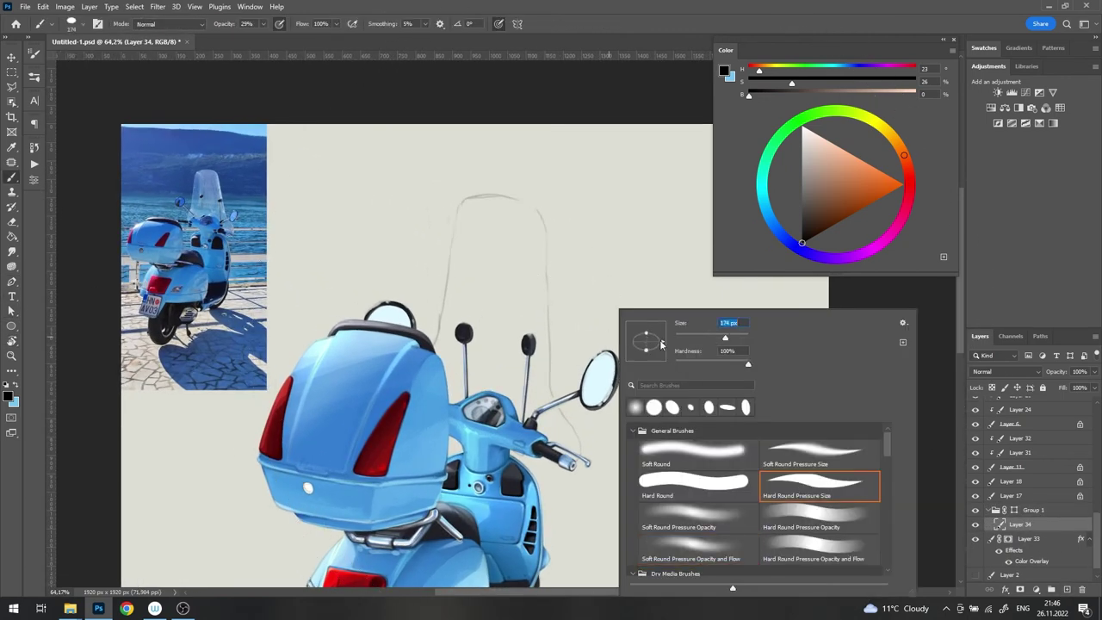
drag(648, 255, 652, 207)
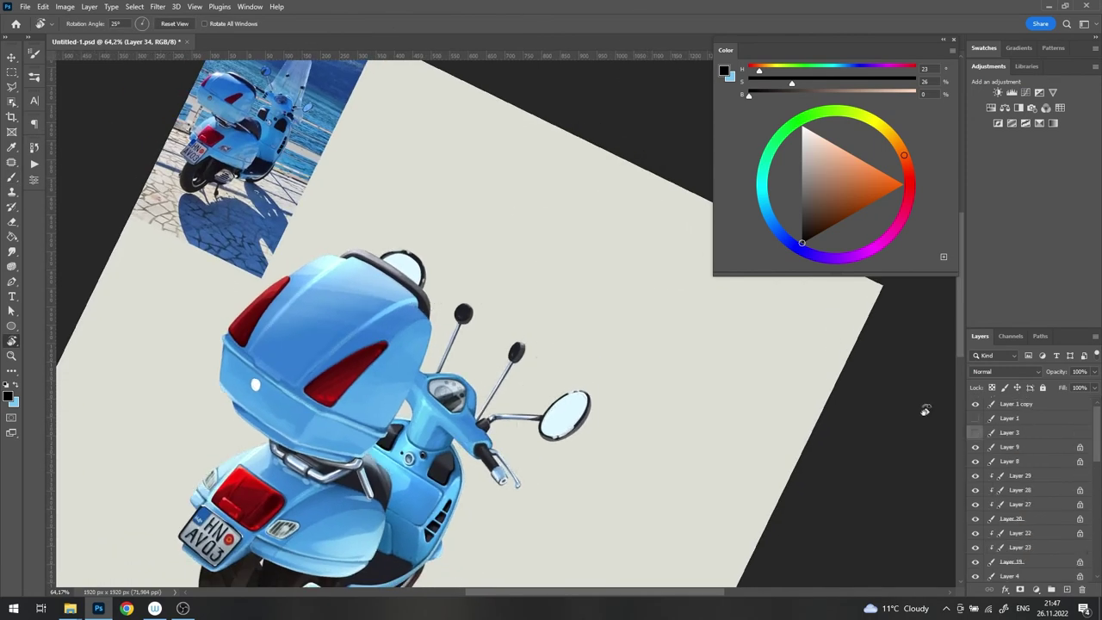
alt+click(488, 278)
drag(534, 207, 506, 448)
right_click(625, 315)
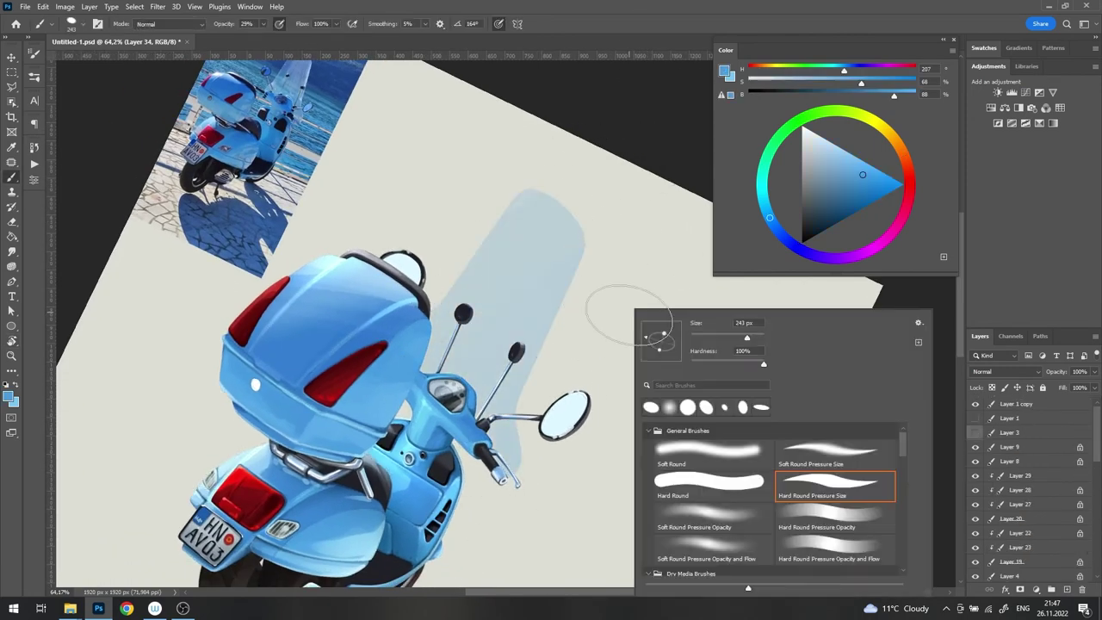
click(583, 174)
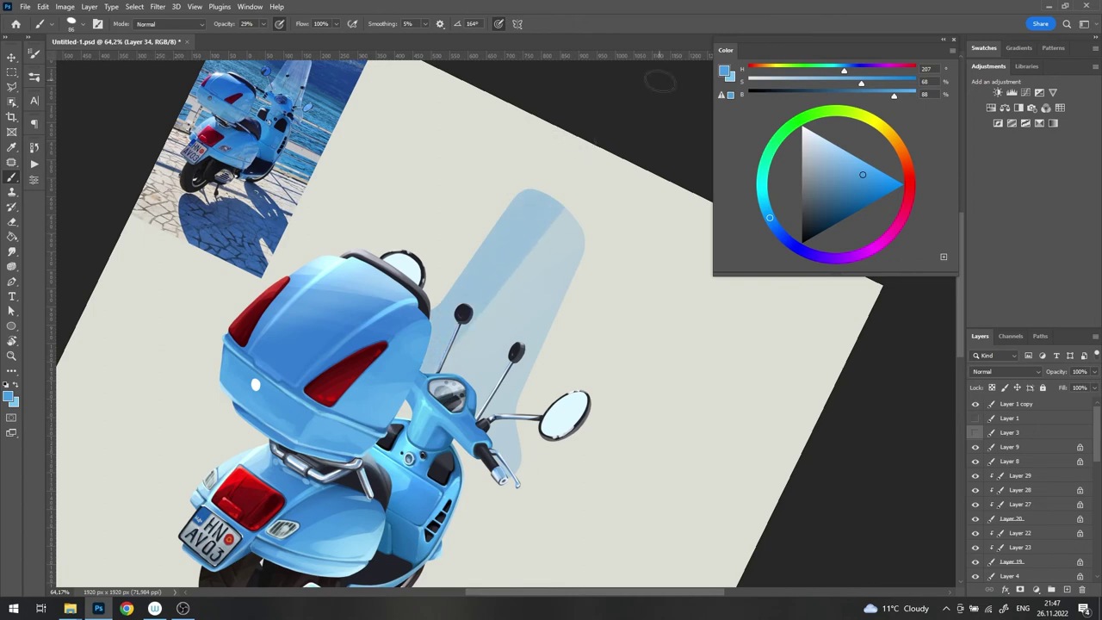
key(Escape)
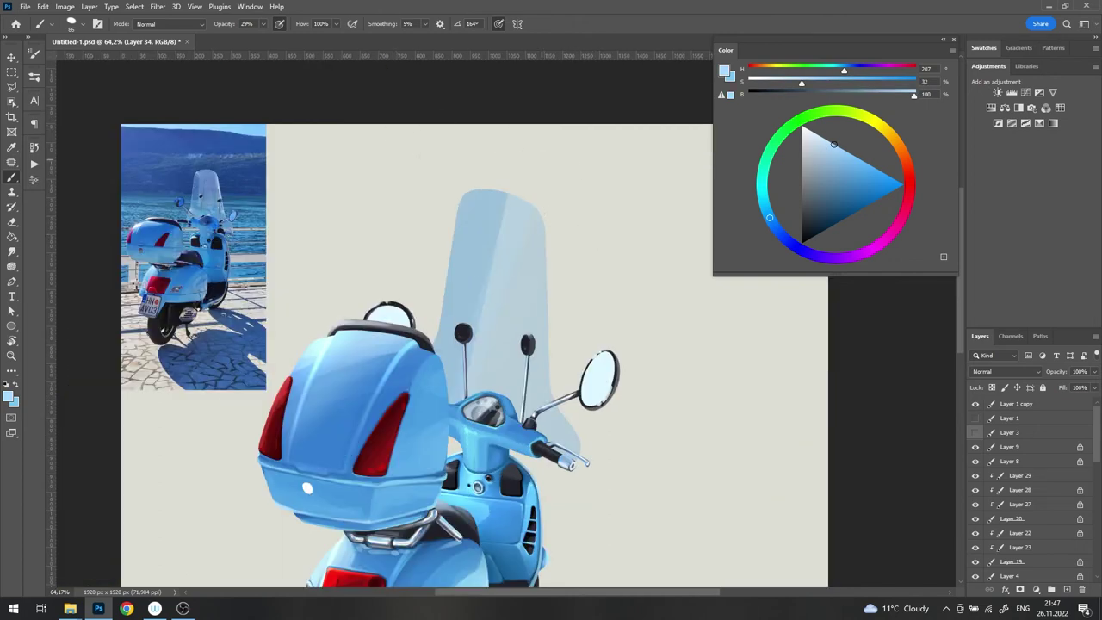
click(14, 64)
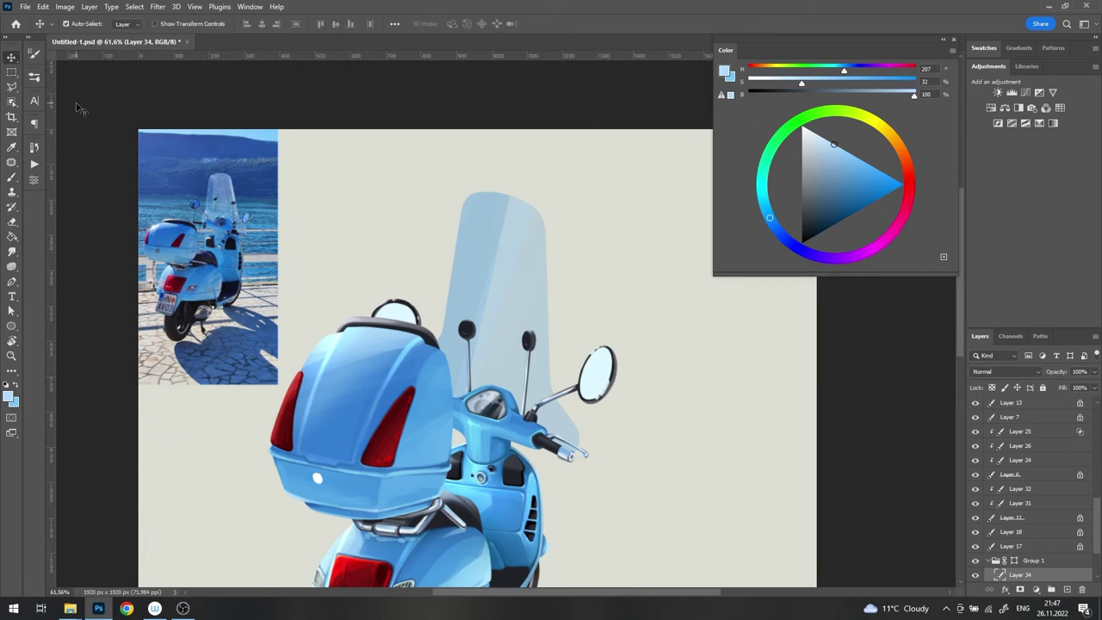
key(r)
drag(657, 230, 528, 103)
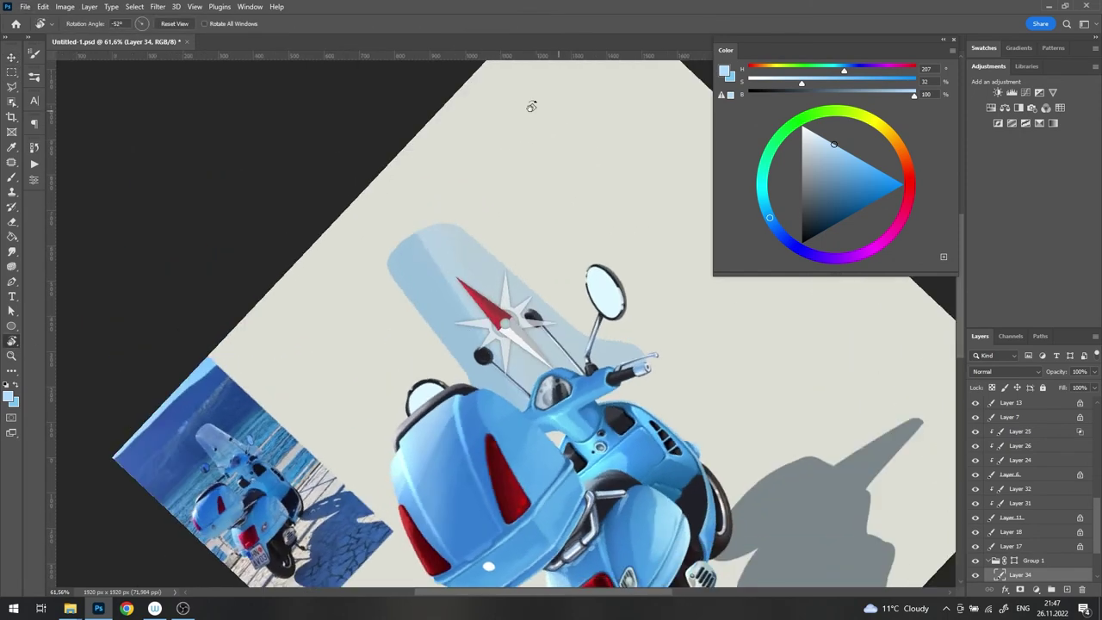
scroll(562, 176, up, 3)
key(Escape)
key(b)
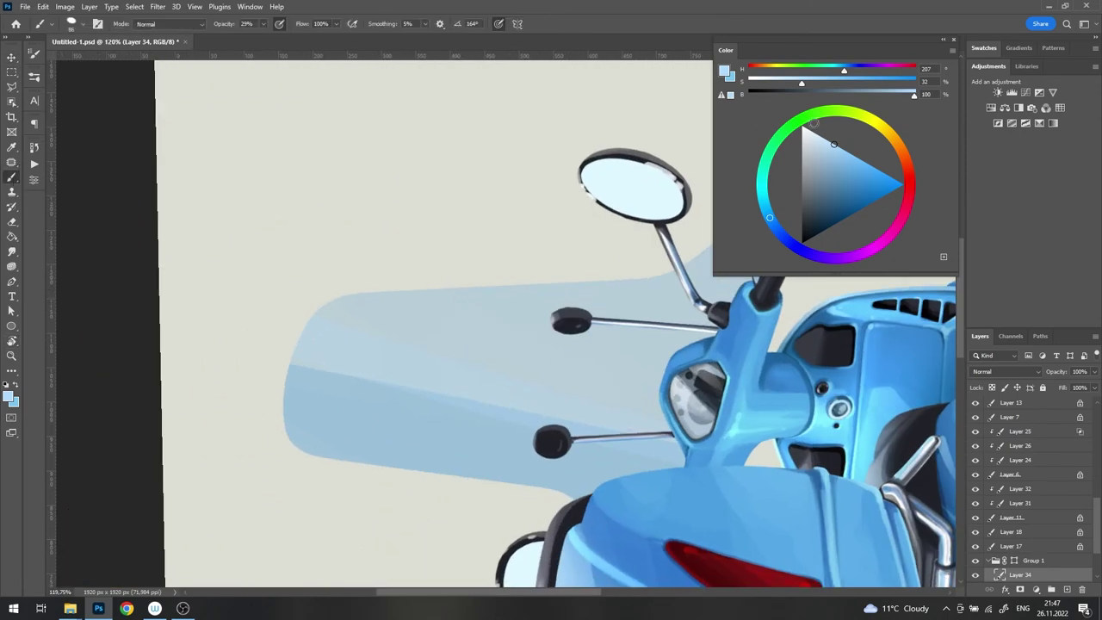
scroll(453, 291, down, 2)
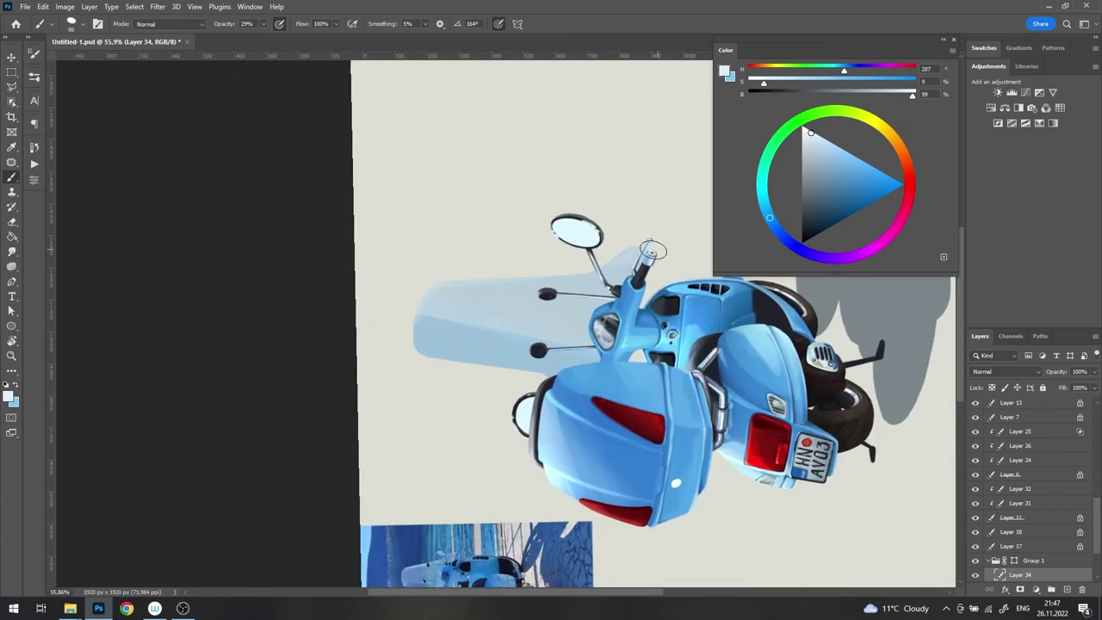
key(Escape)
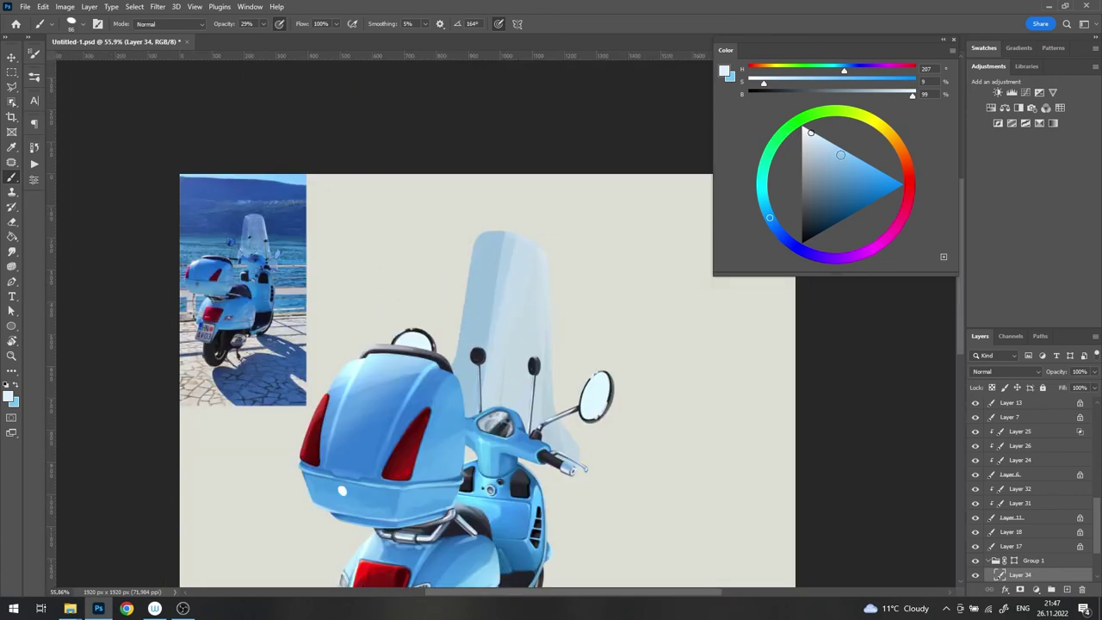
scroll(540, 228, up, 3)
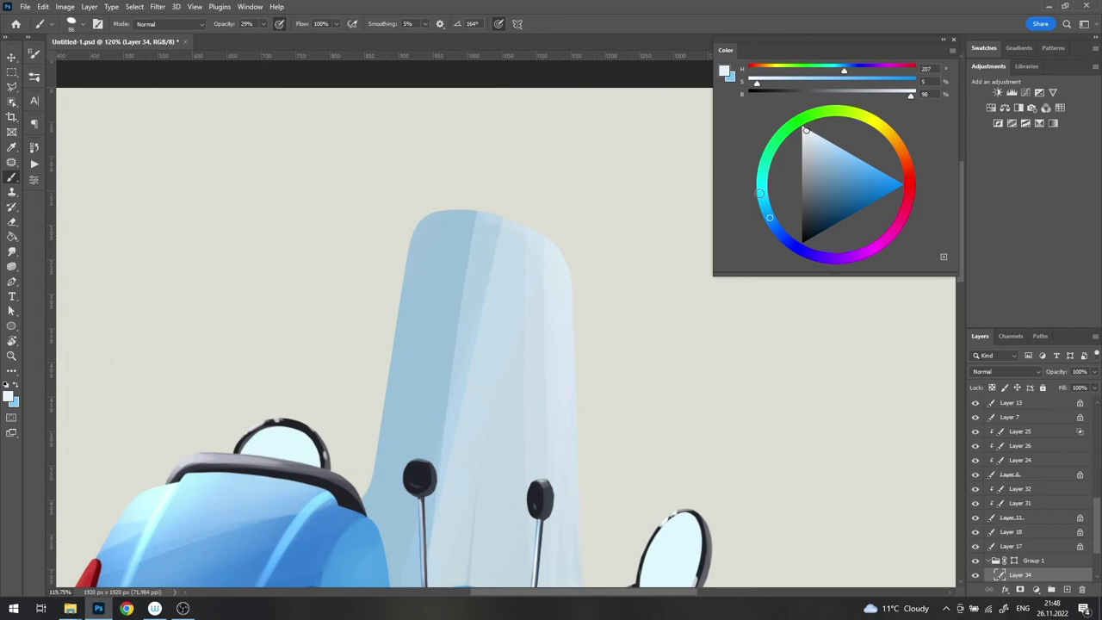
scroll(451, 178, down, 2)
right_click(443, 169)
key(Return)
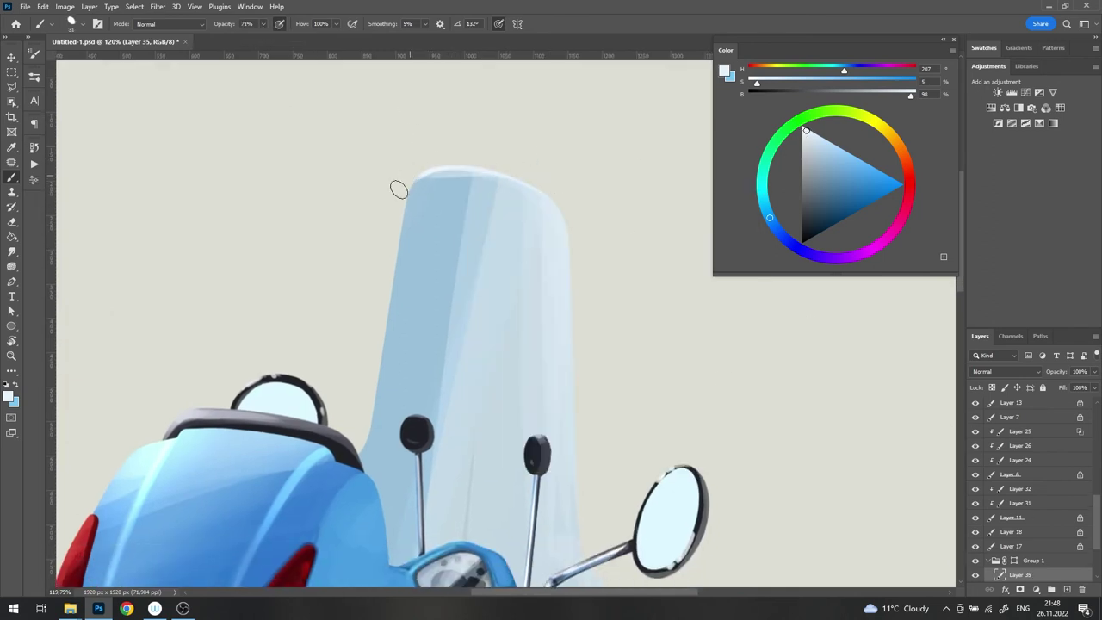
Step: Rotate the canvas view to run diagonally along the mirror stems
mouse_move(369, 295)
mouse_down()
mouse_move(588, 173)
mouse_move(327, 261)
mouse_move(468, 220)
mouse_up()
key(r)
key(ctrl+0)
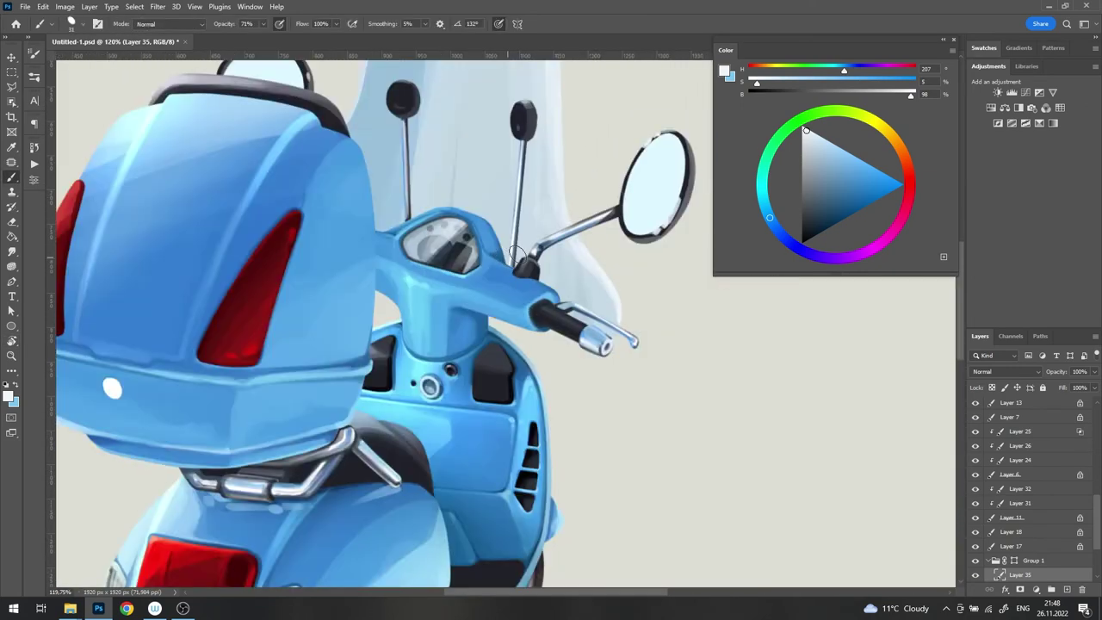
scroll(698, 393, up, 5)
scroll(698, 393, down, 3)
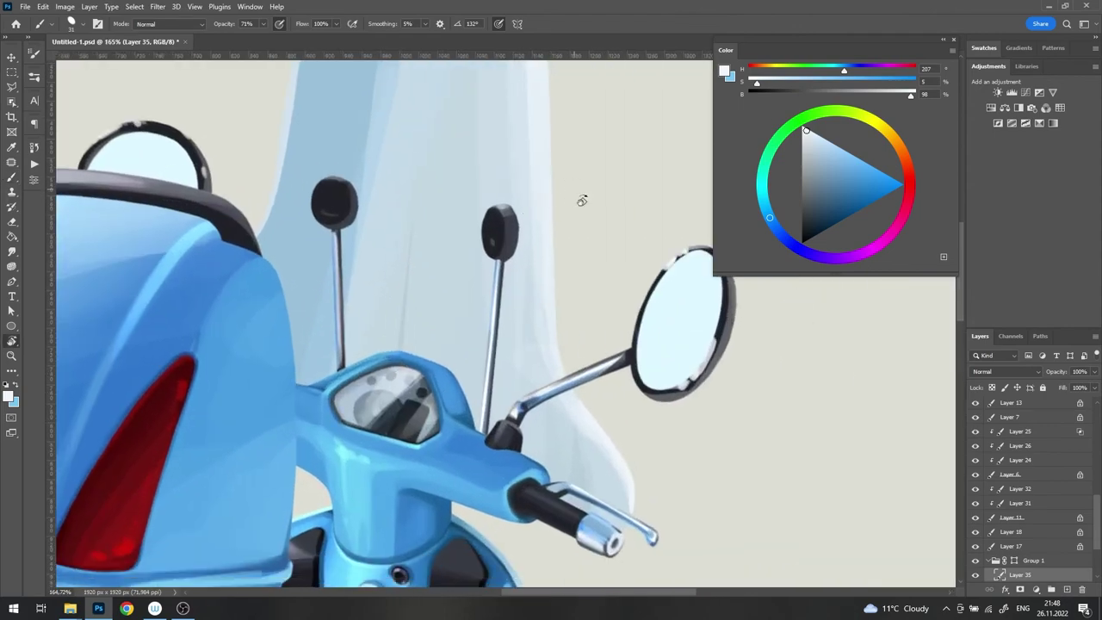
key(r)
drag(583, 197, 561, 164)
scroll(439, 203, up, 4)
Step: Sample the mirror-stem, windshield and knob colours and shrink the brush
alt+click(439, 203)
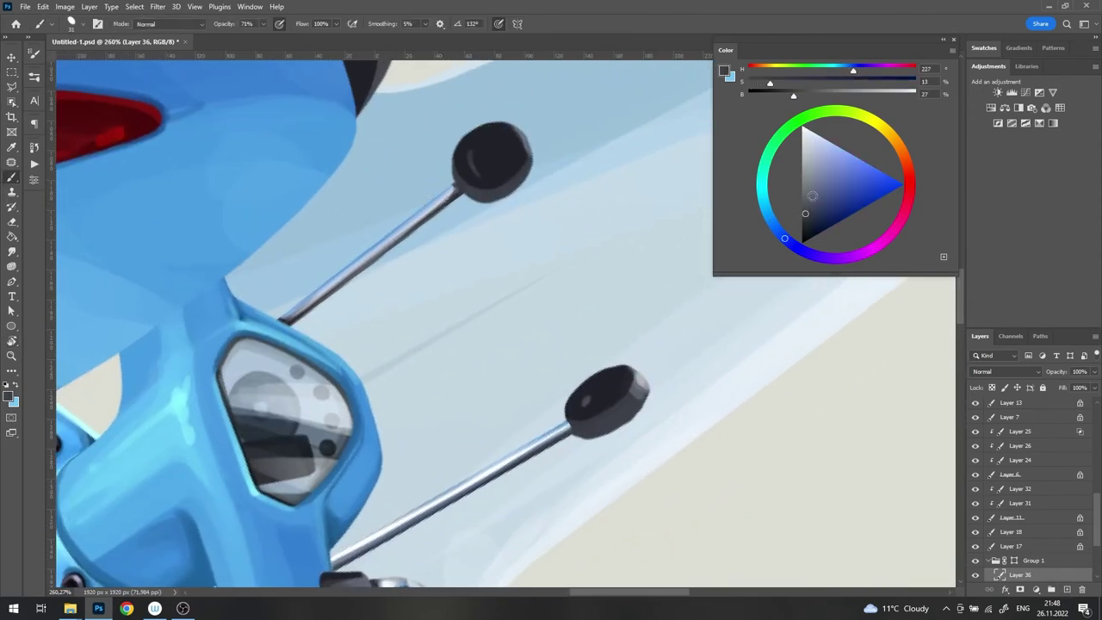
right_click(517, 274)
click(325, 309)
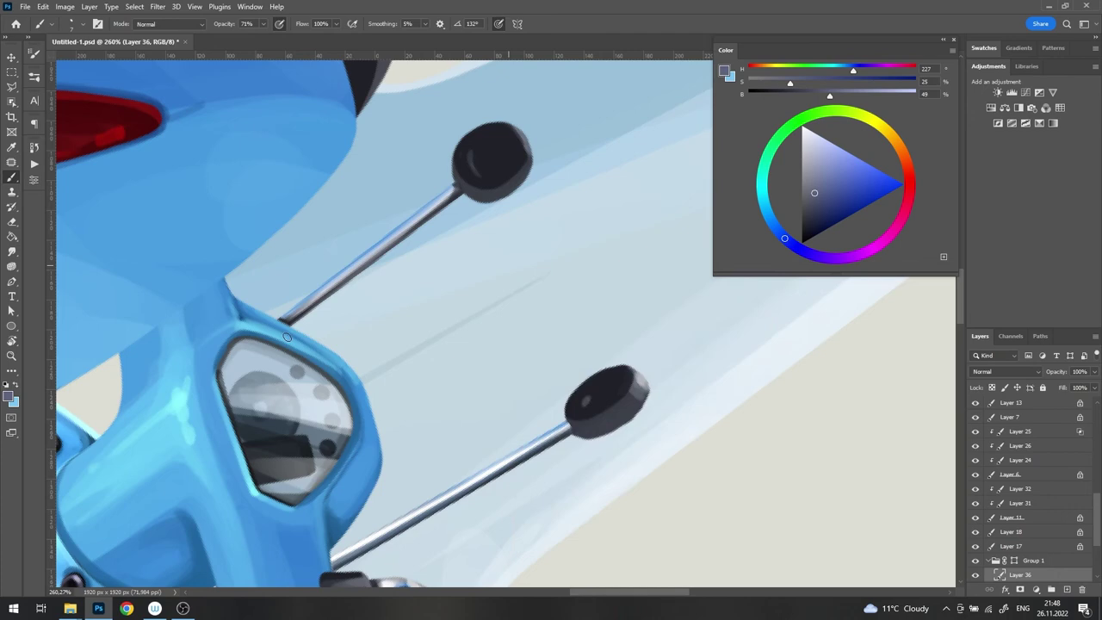
right_click(492, 271)
alt+click(276, 178)
drag(567, 429, 544, 297)
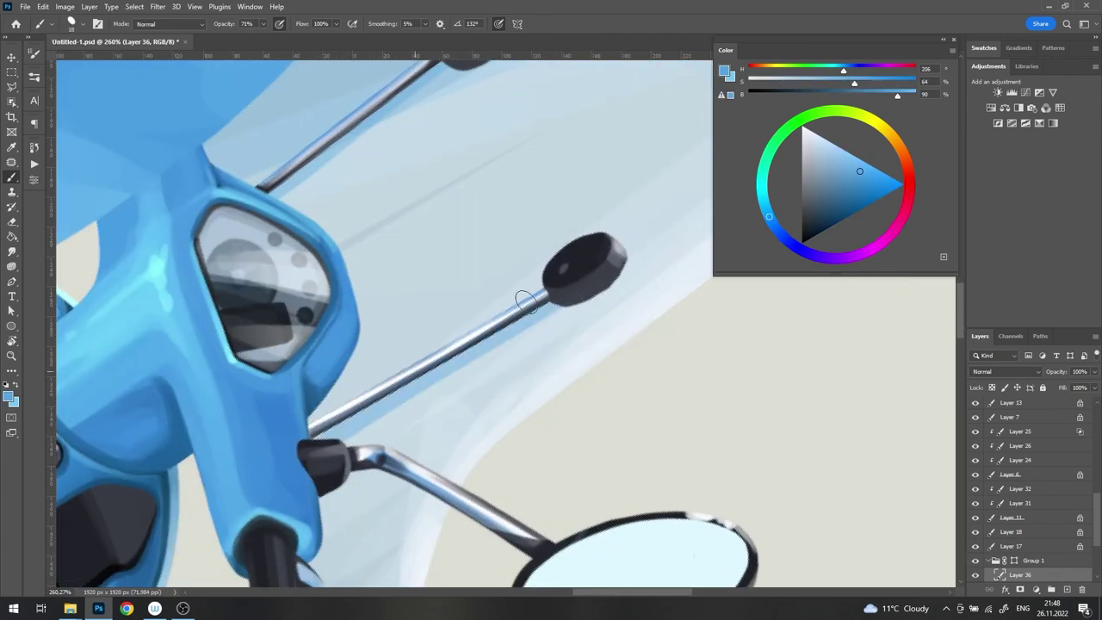
alt+click(560, 307)
scroll(563, 191, down, 3)
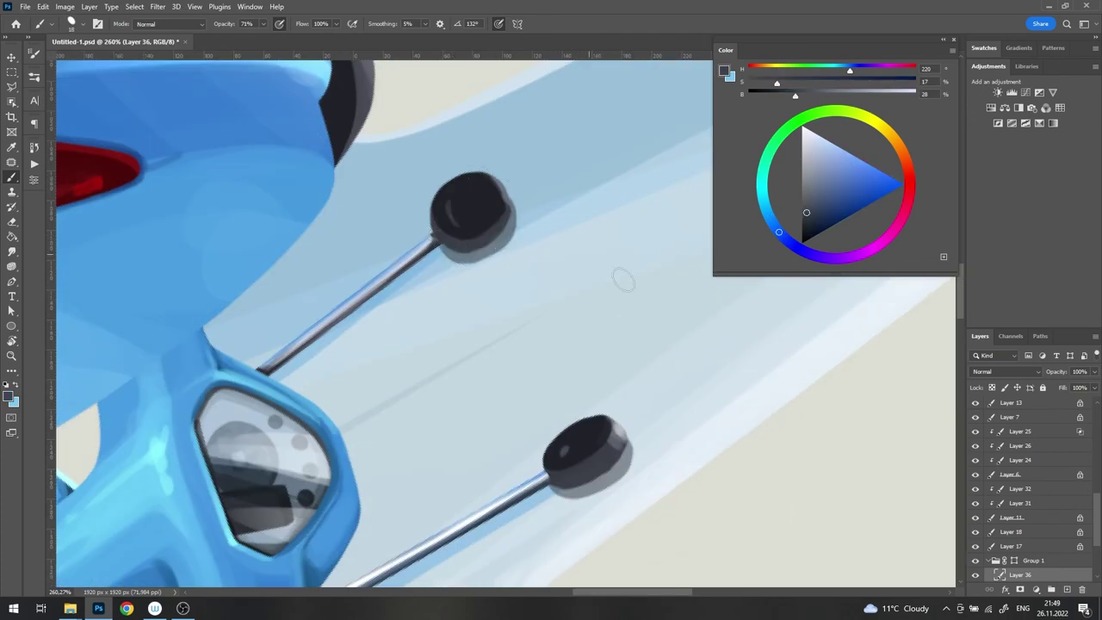
scroll(623, 278, down, 2)
scroll(698, 393, down, 2)
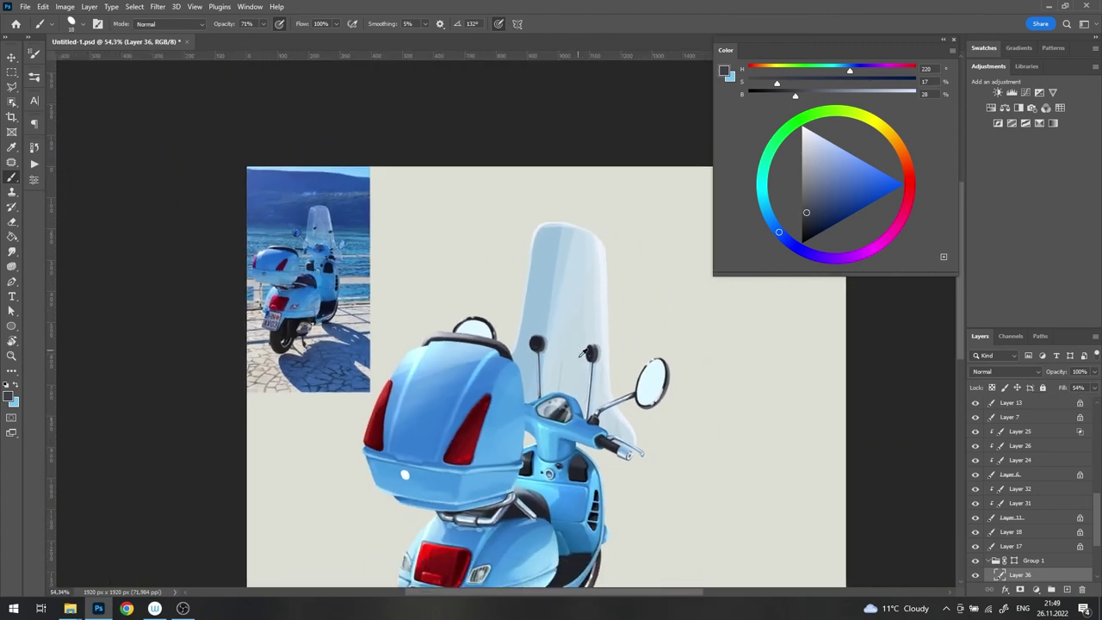
scroll(603, 297, down, 1)
scroll(562, 304, up, 2)
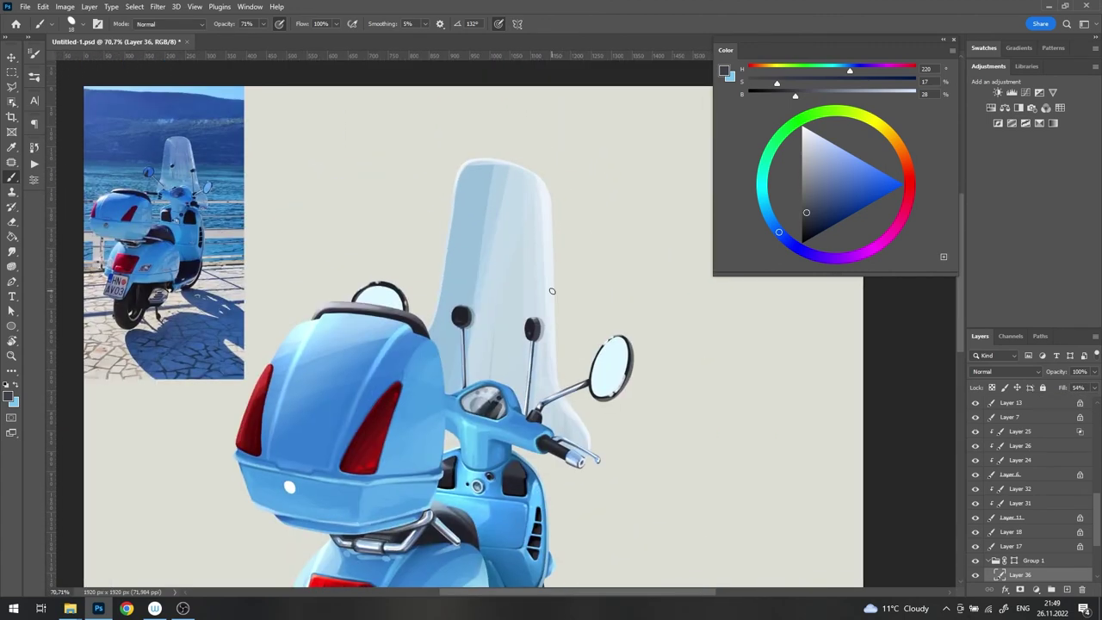
Step: Target Layer 34's windshield mask with a larger brush at 30% opacity
key(alt+bracketleft)
key(alt+bracketleft)
right_click(578, 228)
key(bracketright)
key(bracketright)
key(bracketright)
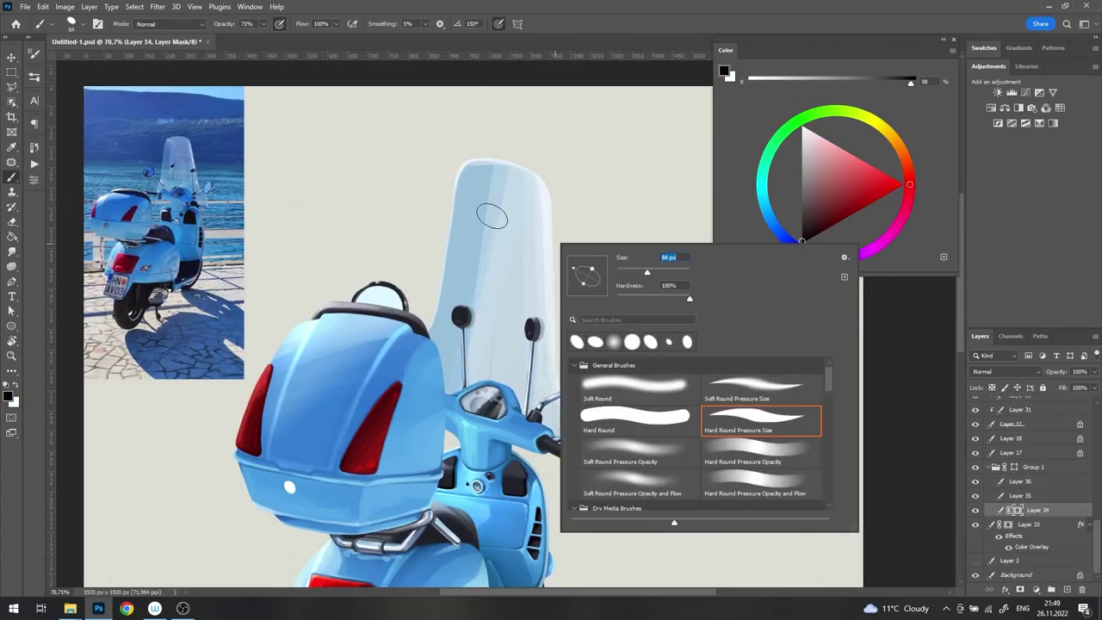
key(Escape)
drag(484, 185, 484, 301)
click(263, 23)
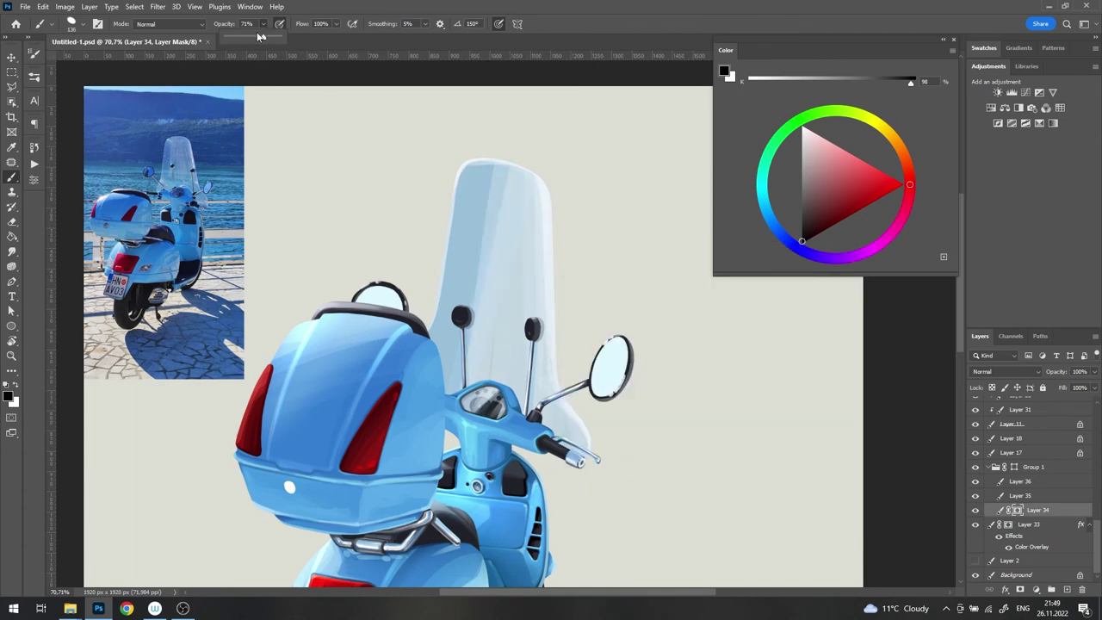
click(498, 231)
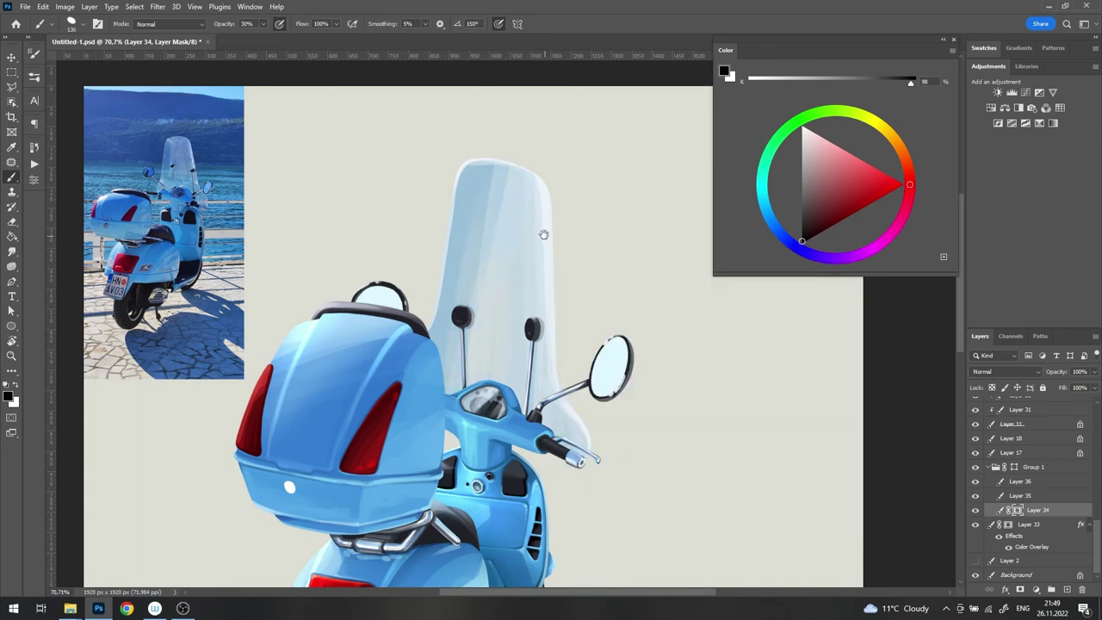
scroll(543, 235, down, 3)
scroll(500, 405, up, 3)
scroll(499, 405, up, 3)
Step: Add a new layer for the handlebar shadow with brush size 78 and a duller blue
key(ctrl+shift+alt+n)
alt+click(499, 406)
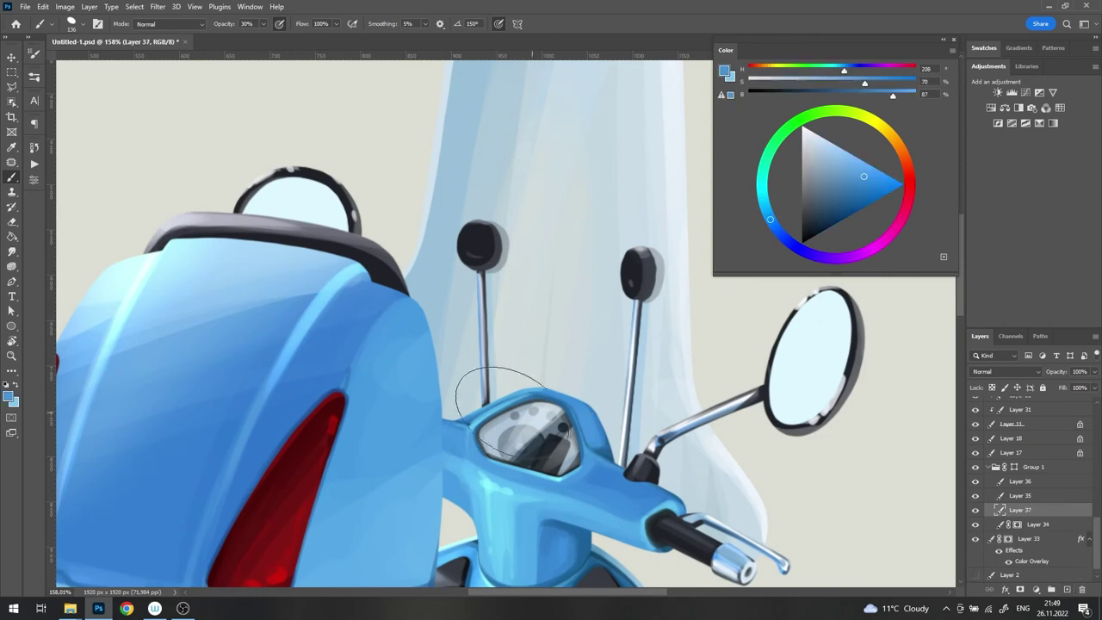
right_click(556, 311)
text(78)
key(Return)
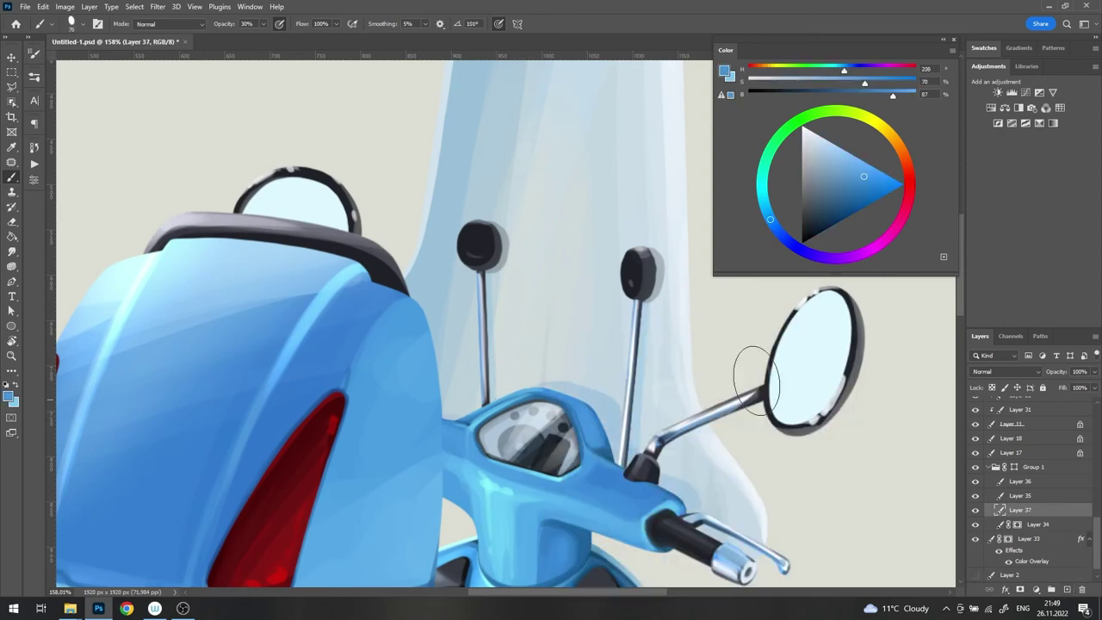
alt+click(756, 381)
scroll(757, 382, down, 2)
scroll(594, 342, down, 2)
scroll(428, 227, up, 5)
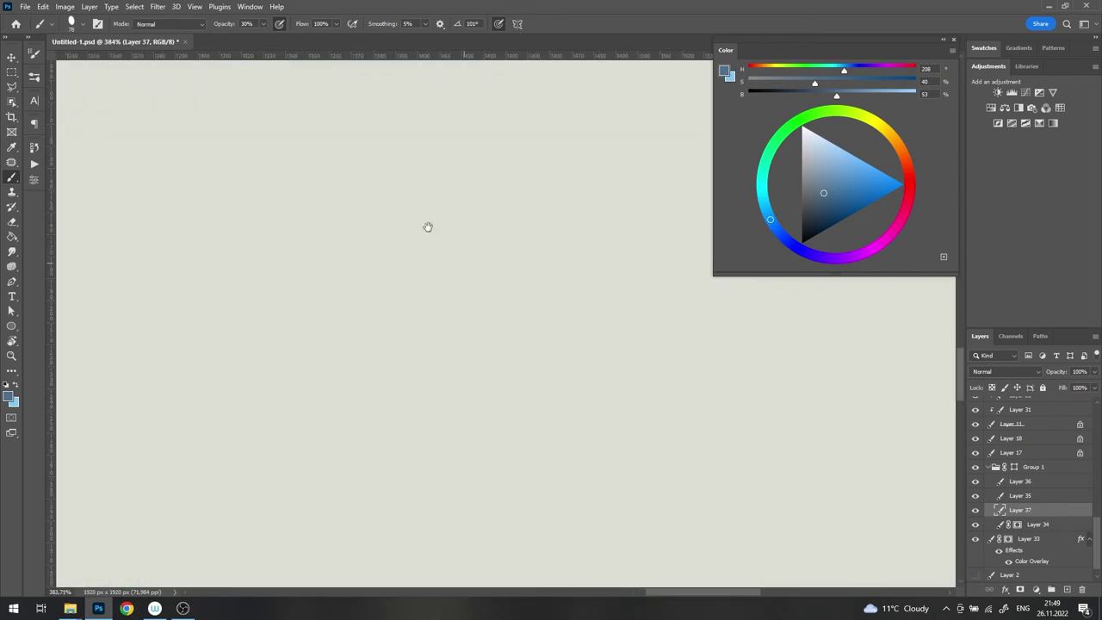
scroll(517, 345, up, 3)
right_click(556, 311)
key(Return)
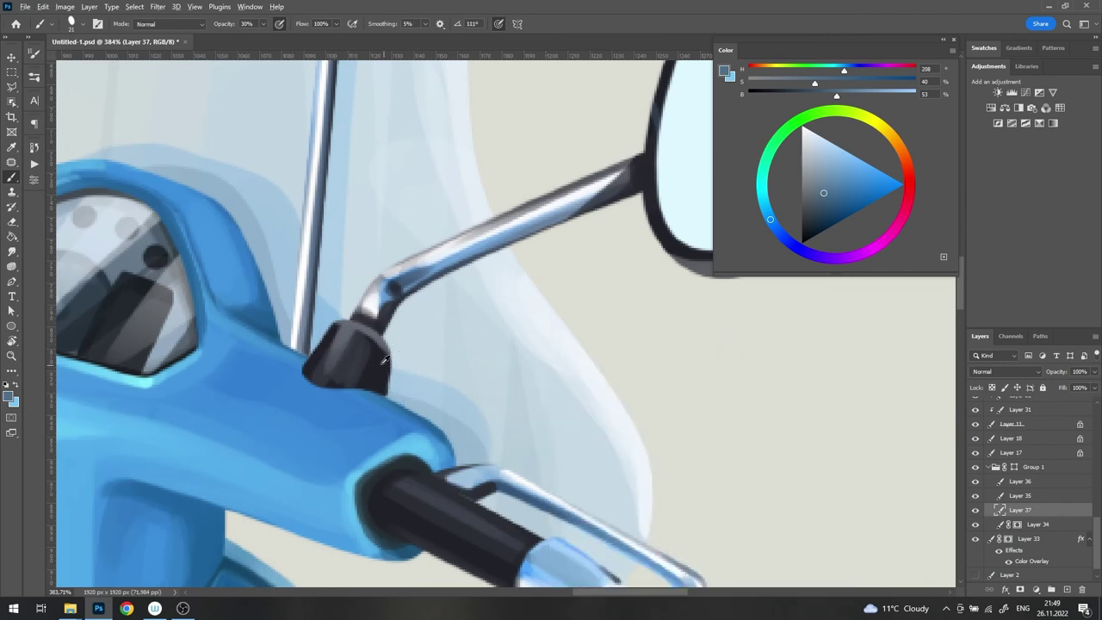
Step: Pick a darker saturated blue from the knob for the cast shadows
alt+click(390, 357)
alt+click(450, 431)
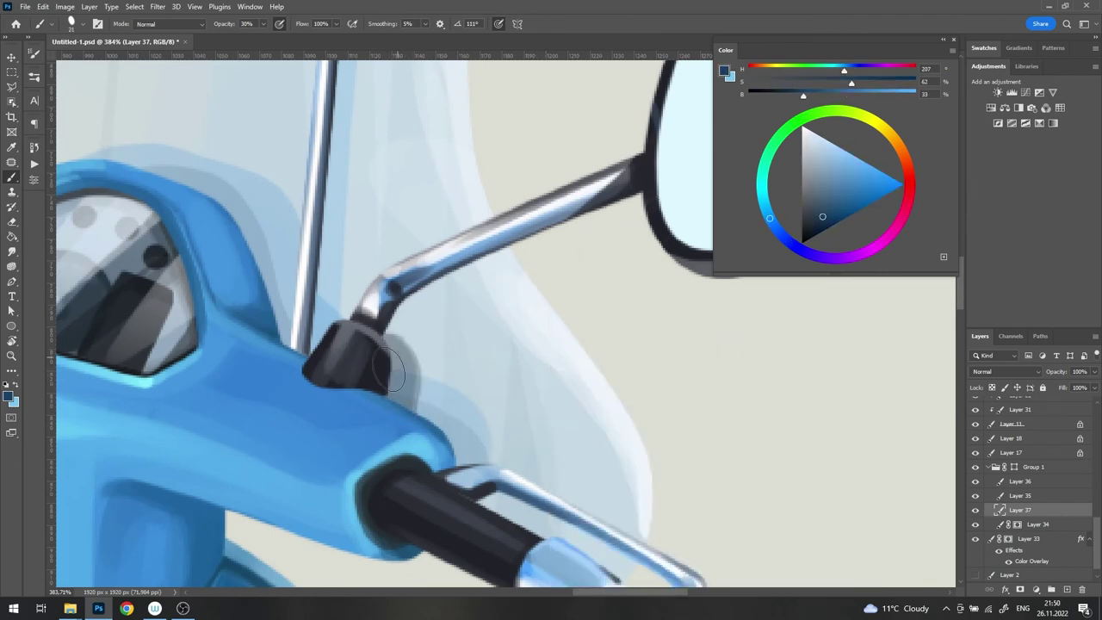
scroll(503, 280, down, 5)
scroll(502, 280, up, 3)
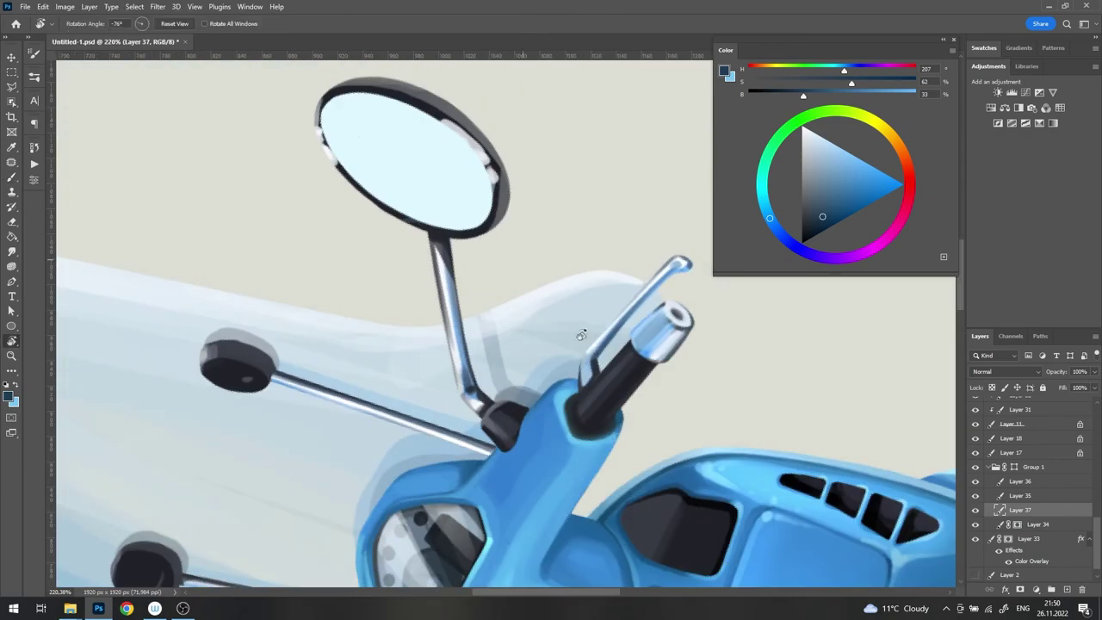
scroll(615, 300, up, 1)
scroll(615, 300, down, 1)
scroll(656, 296, down, 4)
scroll(258, 302, up, 3)
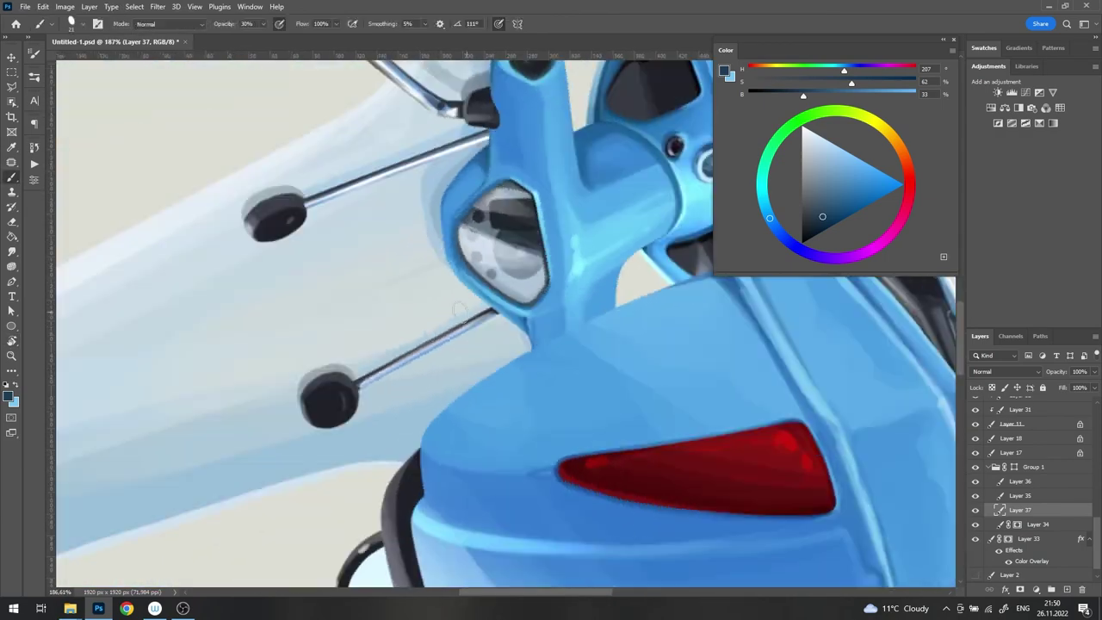
scroll(490, 120, down, 4)
scroll(551, 259, up, 1)
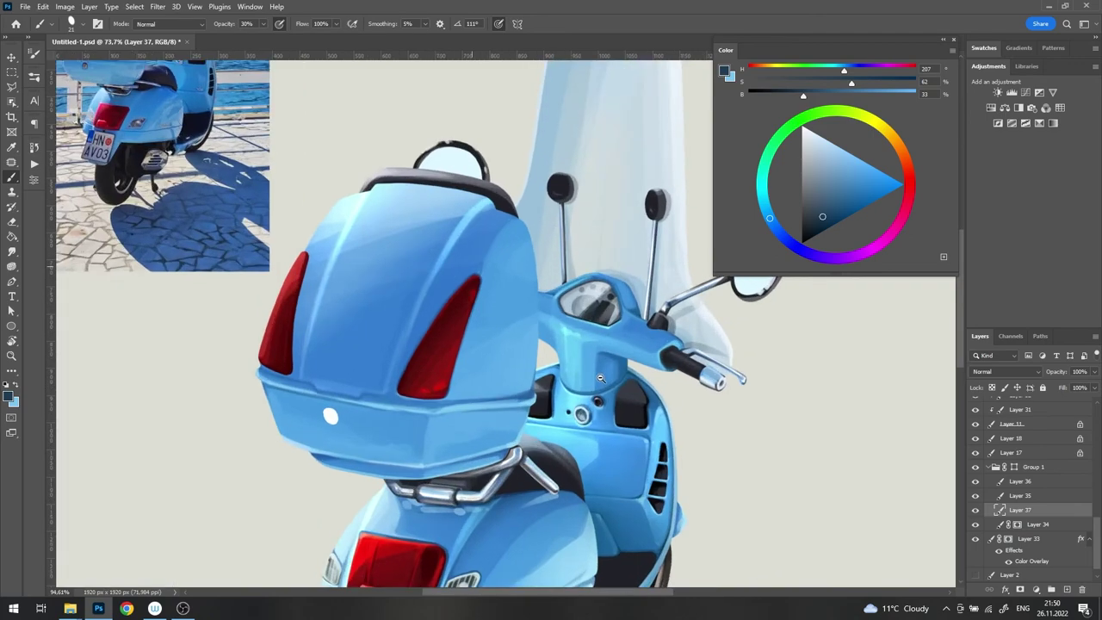
scroll(551, 259, up, 1)
scroll(551, 259, up, 2)
Step: On a new layer above the handlebar layer, paint the two red indicator-light shapes
key(v)
scroll(1097, 480, up, 5)
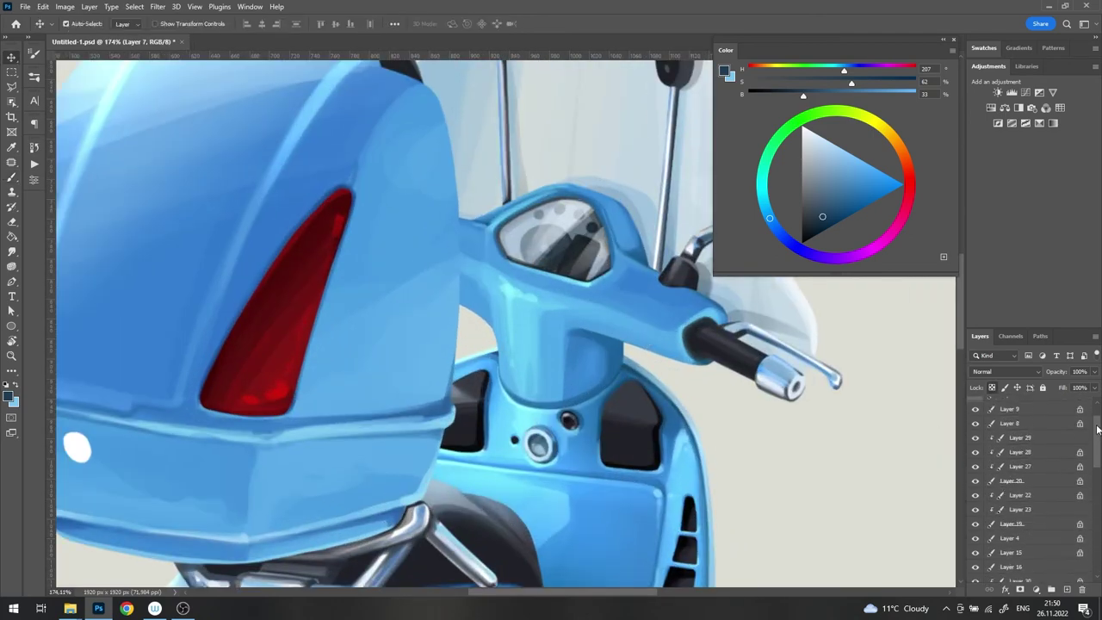
click(976, 432)
click(1068, 590)
scroll(551, 310, down, 3)
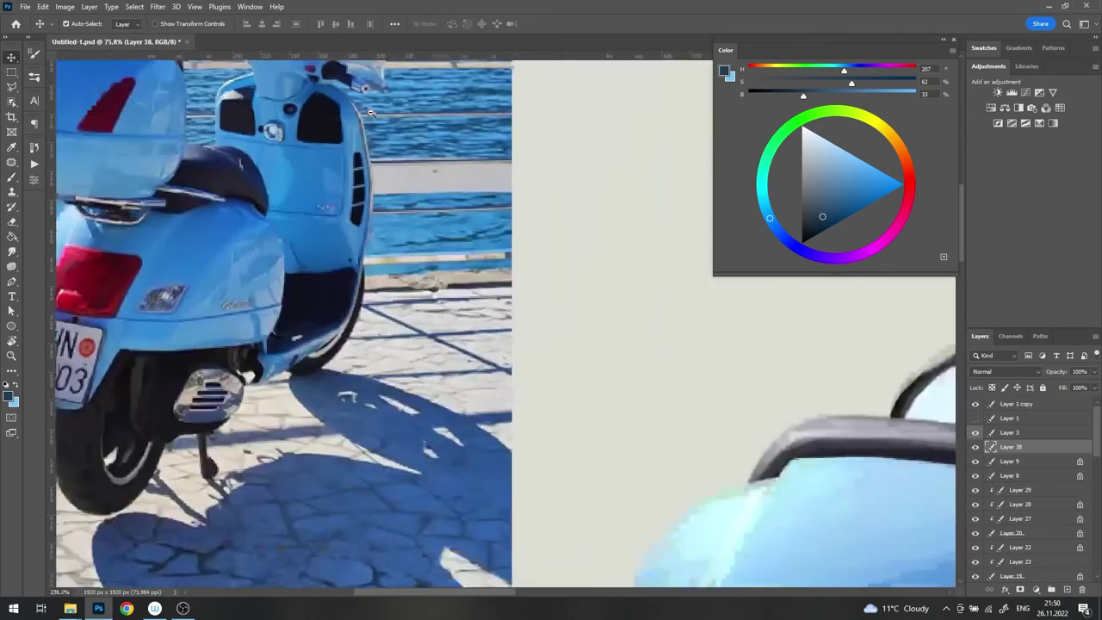
scroll(345, 259, up, 2)
key(b)
scroll(577, 207, up, 5)
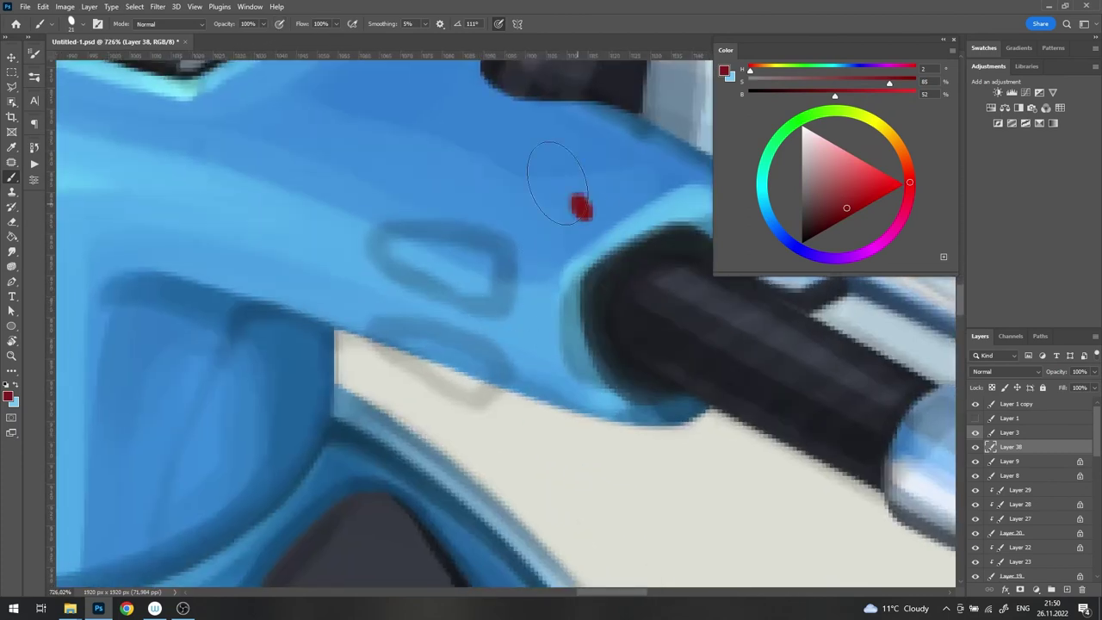
scroll(463, 270, down, 1)
right_click(469, 309)
mouse_move(371, 348)
mouse_down()
mouse_move(431, 288)
mouse_move(487, 284)
mouse_move(405, 345)
mouse_move(431, 292)
mouse_up()
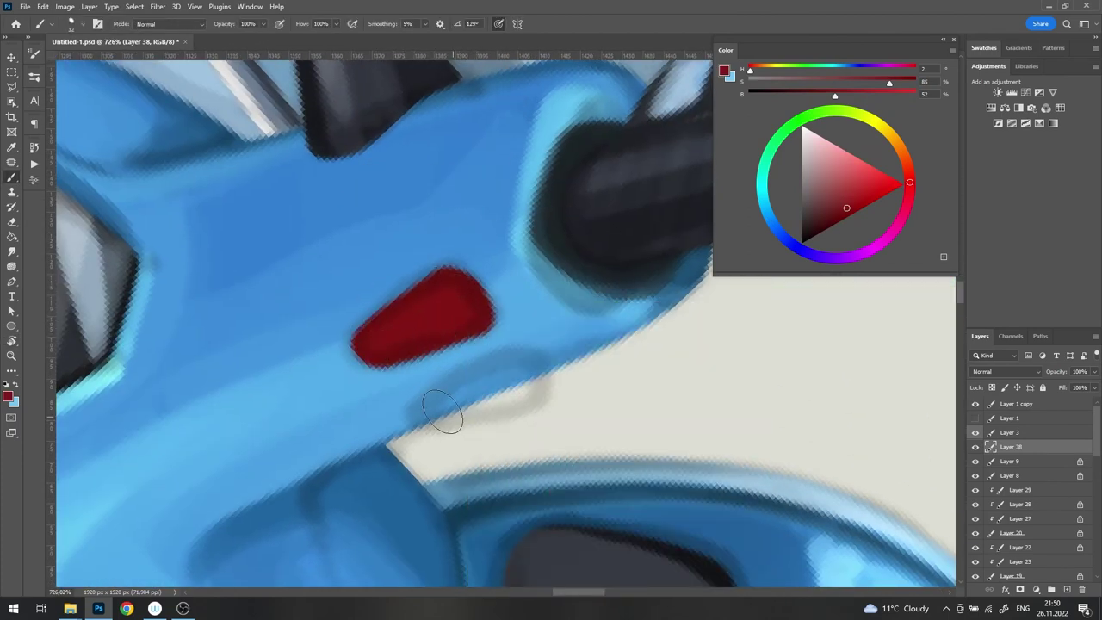
mouse_move(443, 413)
mouse_down()
mouse_move(516, 372)
mouse_move(465, 419)
mouse_up()
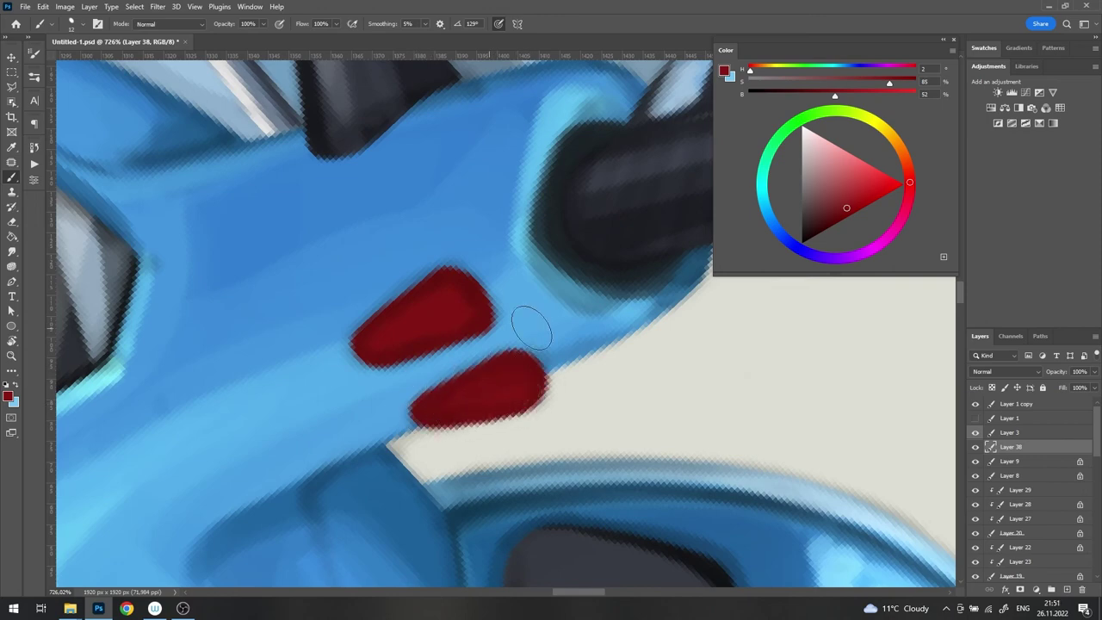
Step: On another new layer, paint dark blue-grey edges along both red lights, then make Layer 39 active
alt+click(585, 249)
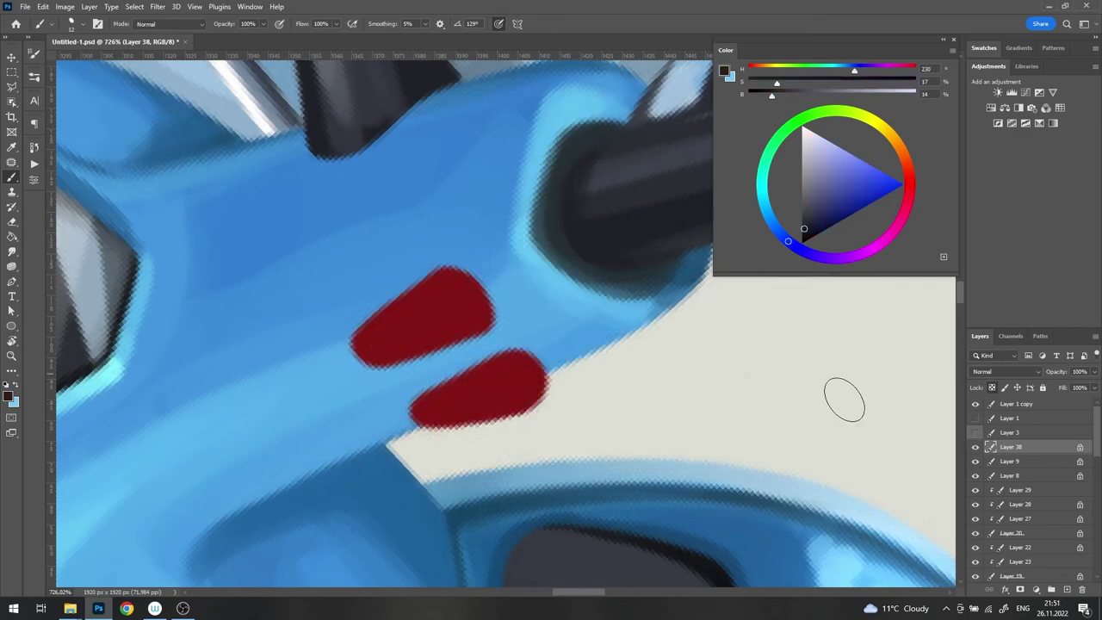
key(ctrl+shift+alt+n)
right_click(807, 392)
mouse_move(349, 355)
mouse_down()
mouse_move(393, 300)
mouse_move(459, 269)
mouse_up()
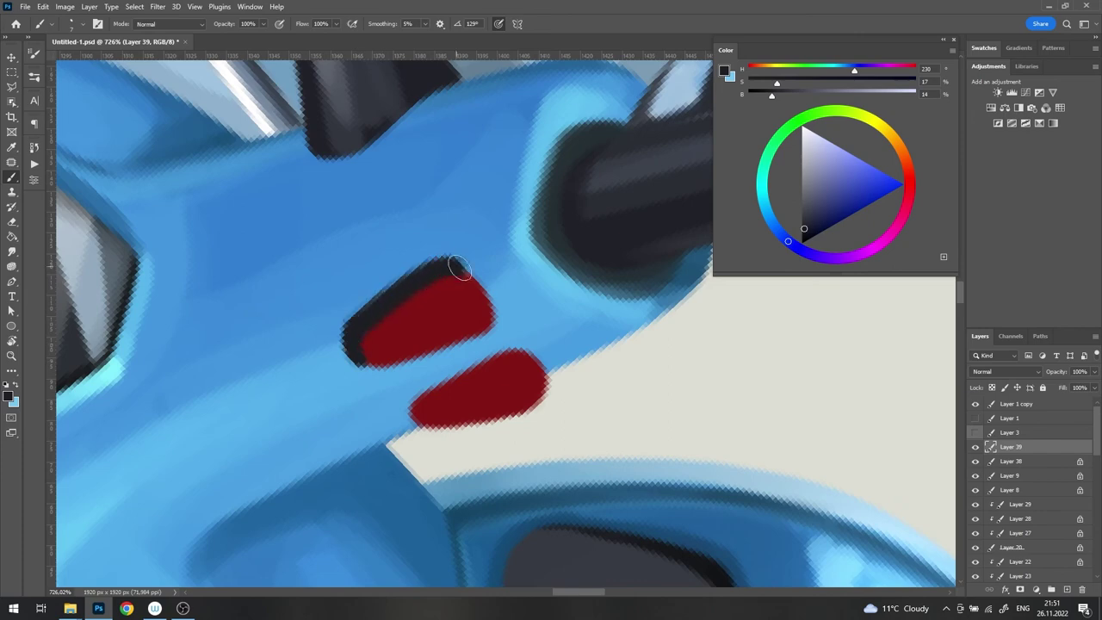
drag(415, 399, 448, 396)
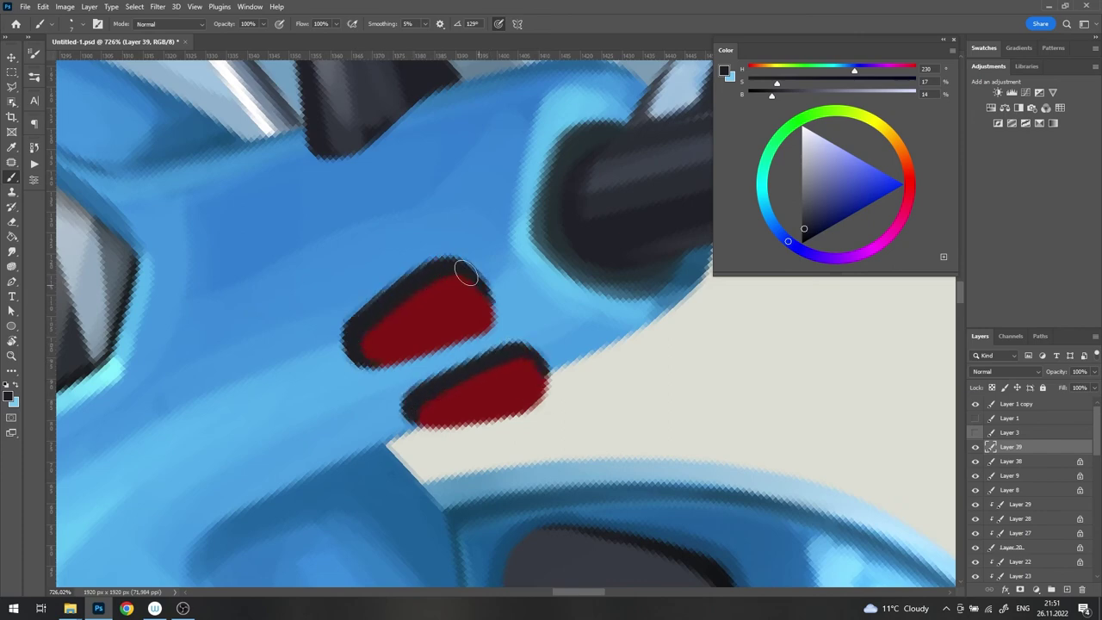
click(1033, 461)
drag(770, 387, 543, 188)
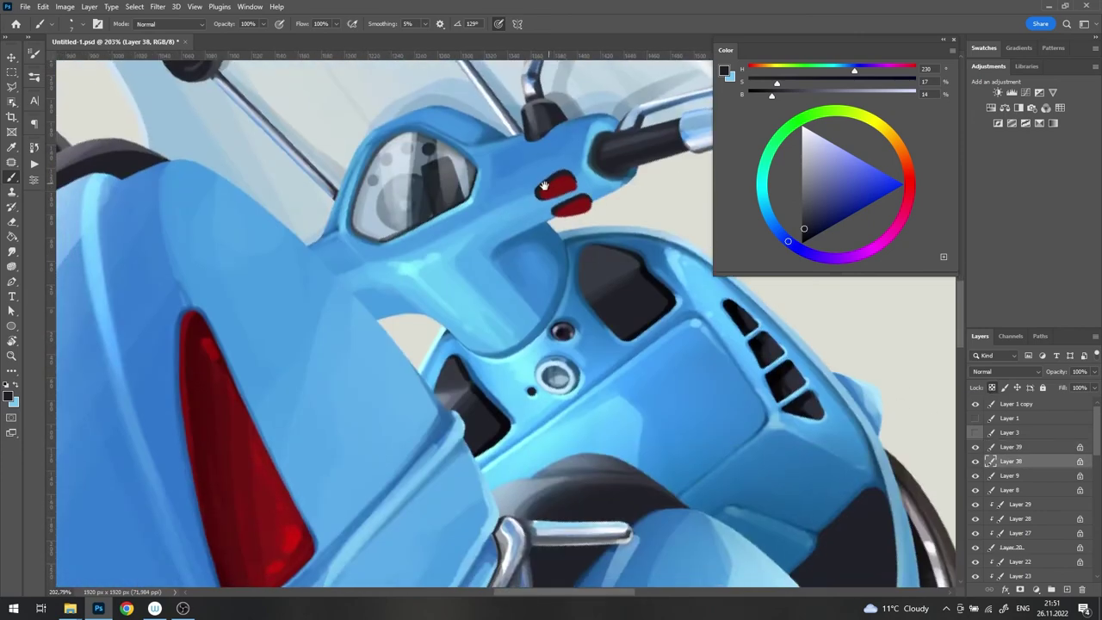
key(v)
click(540, 187)
Step: Set the brush opacity to 54% and bring the handlebar lights into view
key(e)
scroll(577, 216, down, 5)
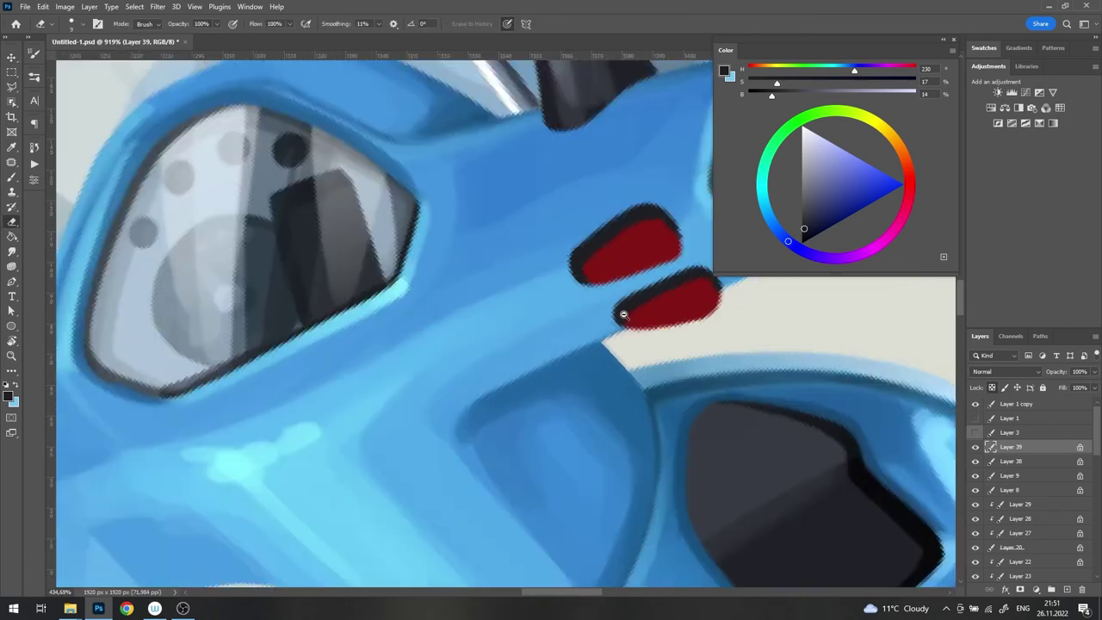
key(b)
key(5)
key(4)
scroll(655, 319, up, 3)
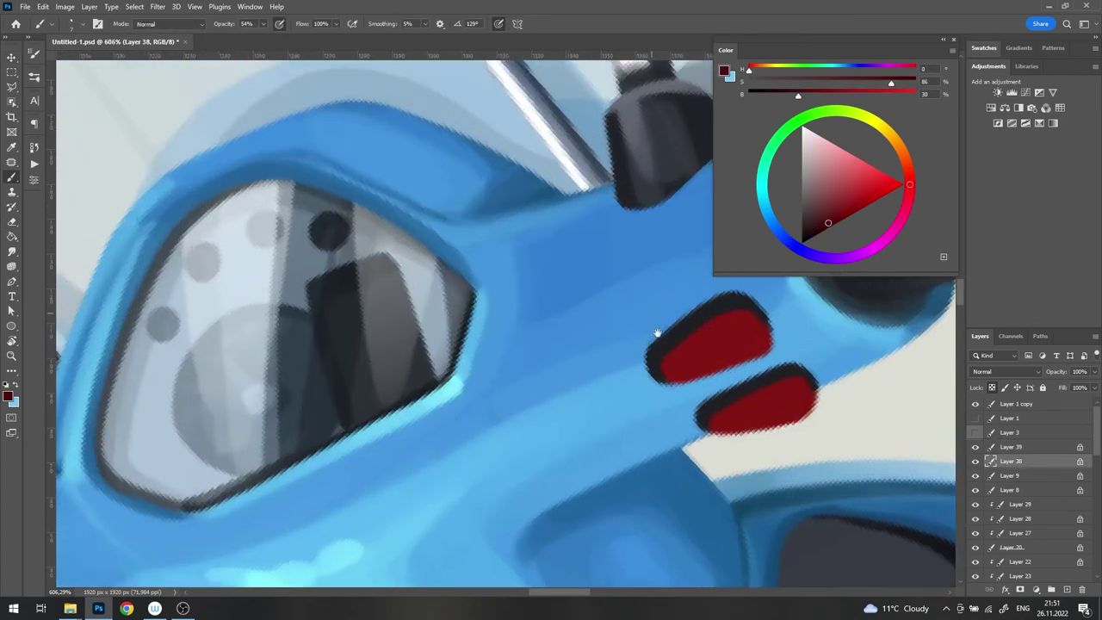
scroll(650, 333, up, 2)
scroll(493, 372, down, 5)
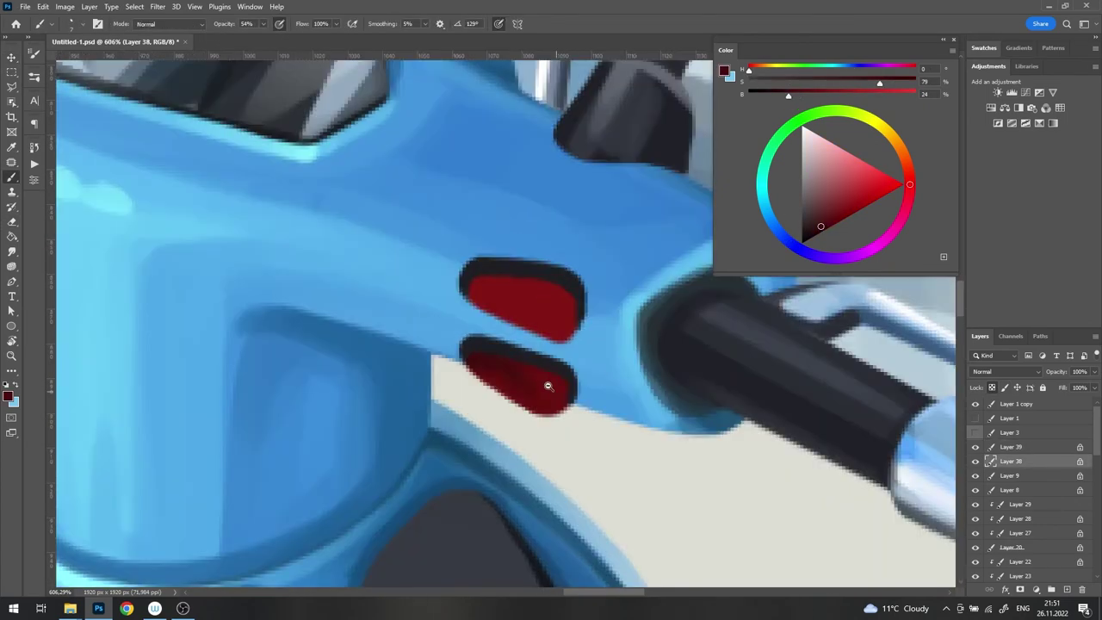
scroll(517, 362, down, 3)
drag(418, 350, 552, 333)
scroll(620, 422, up, 5)
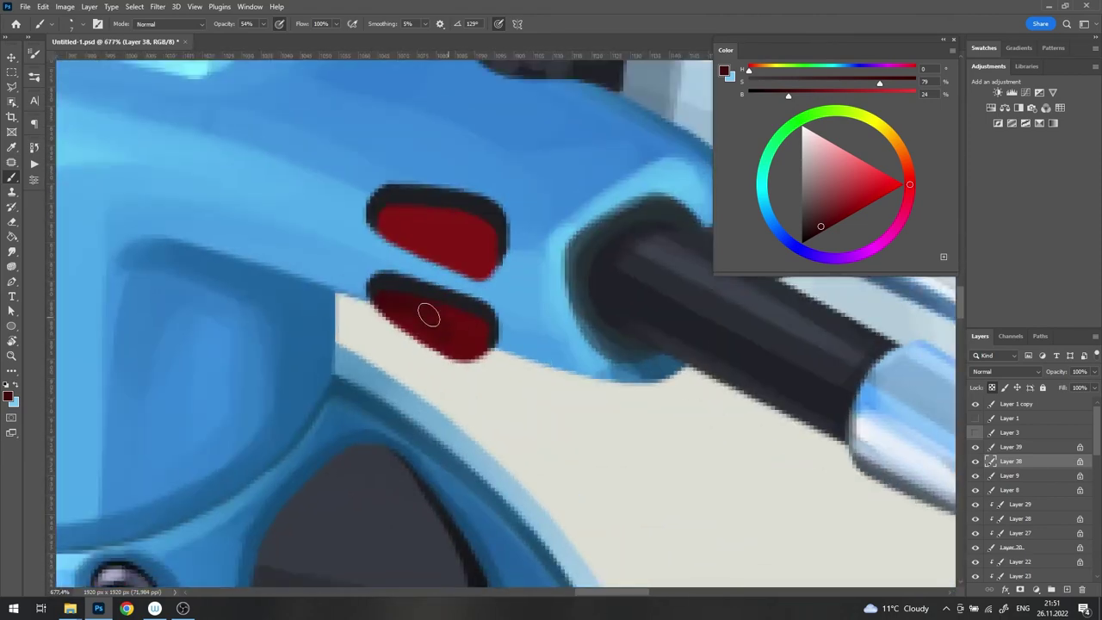
scroll(356, 339, up, 1)
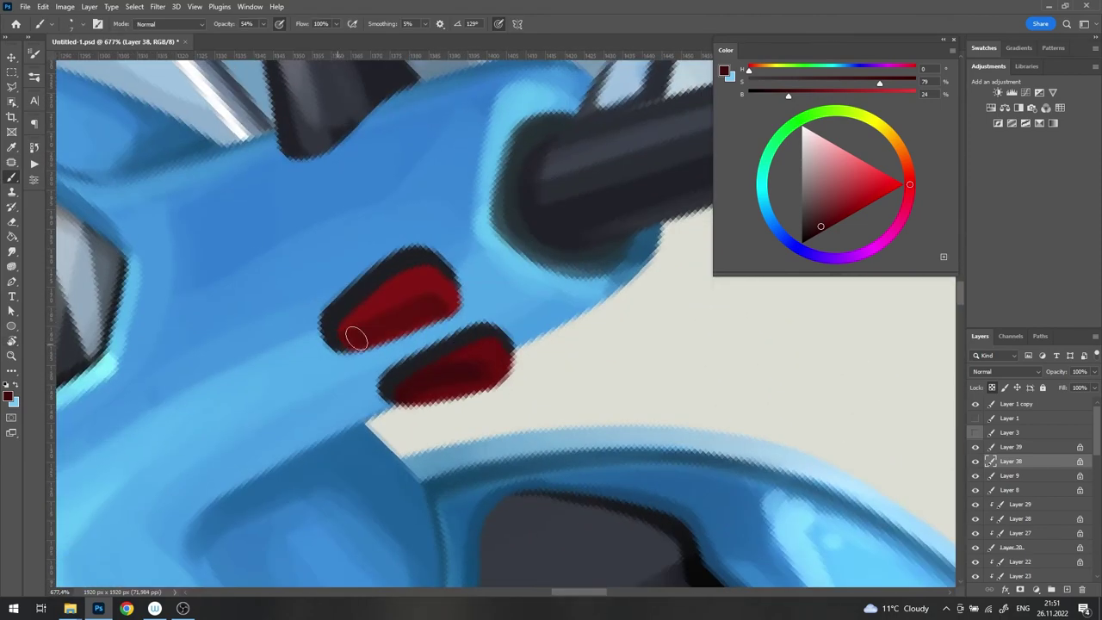
Step: Sample brighter and darker reds plus grey-blue rim colours from the lights on Layer 39
alt+click(435, 291)
scroll(450, 276, down, 5)
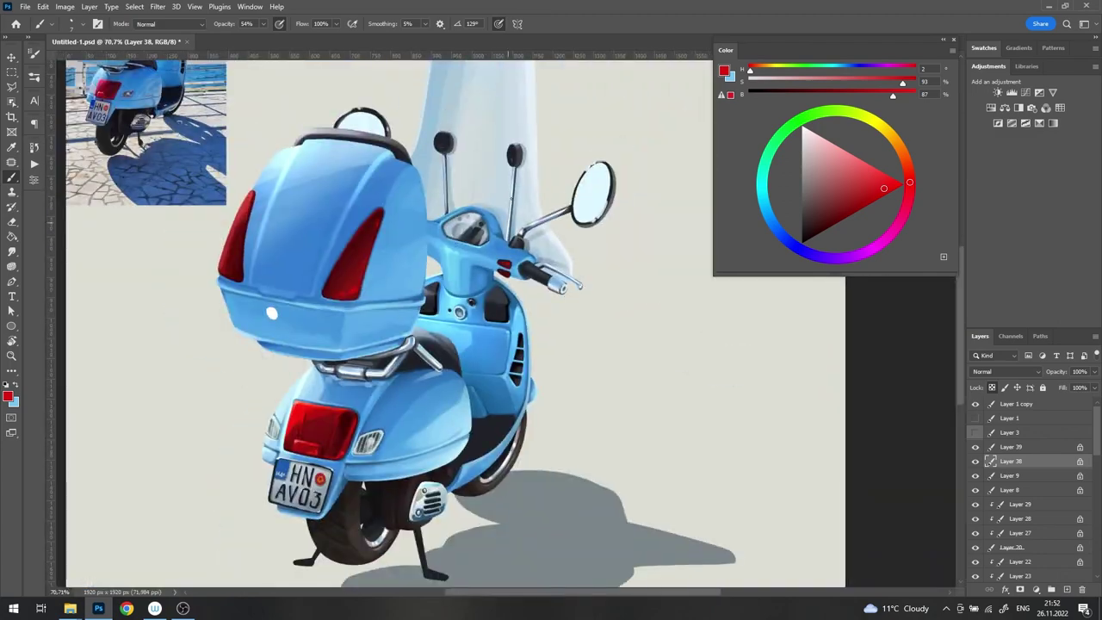
scroll(545, 249, up, 5)
alt+click(545, 249)
alt+click(490, 254)
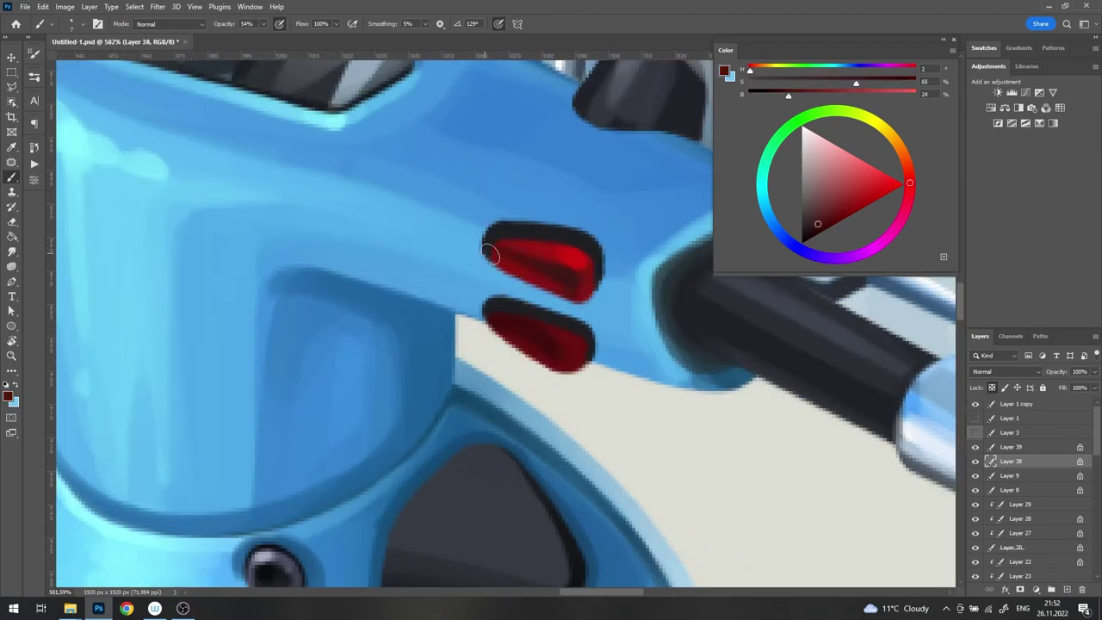
alt+click(588, 269)
scroll(608, 256, down, 5)
scroll(552, 272, up, 5)
ctrl+click(551, 273)
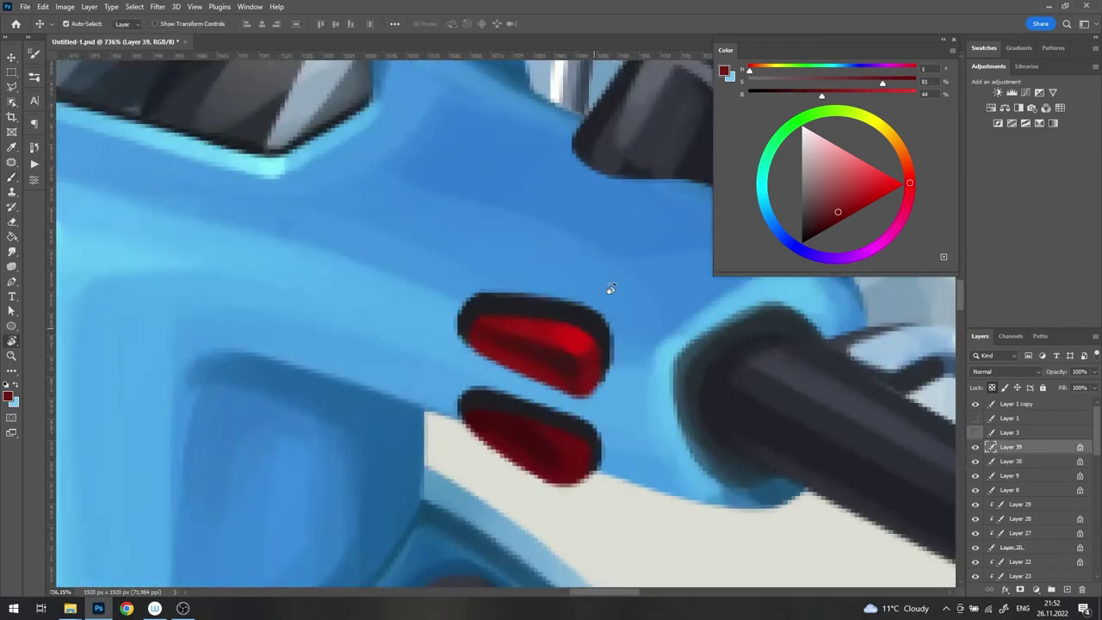
drag(610, 285, 652, 227)
alt+click(360, 392)
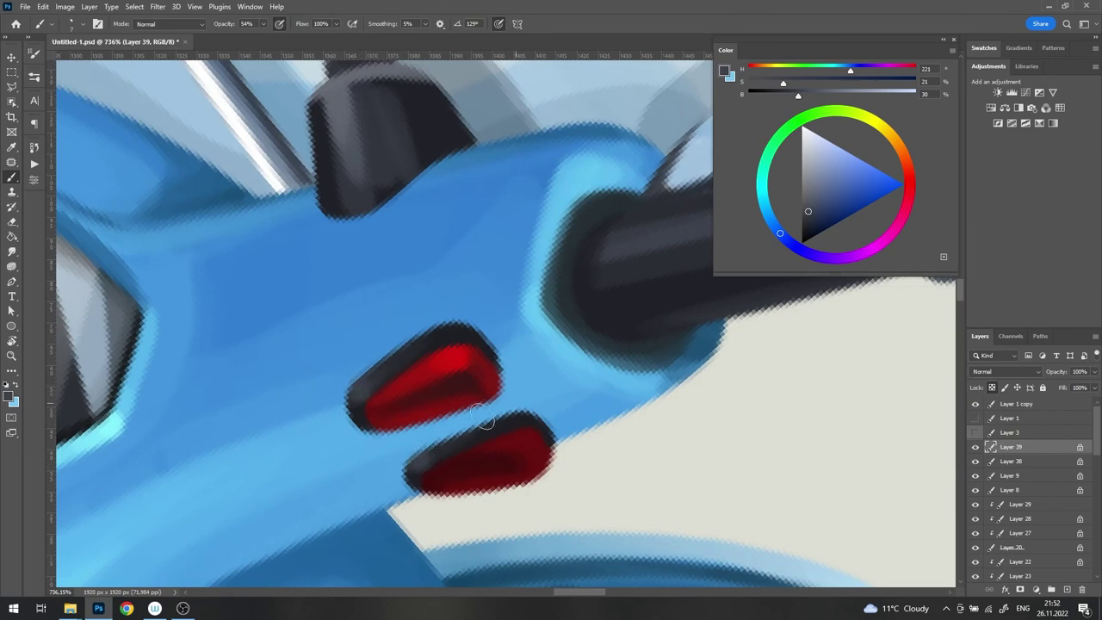
alt+click(361, 390)
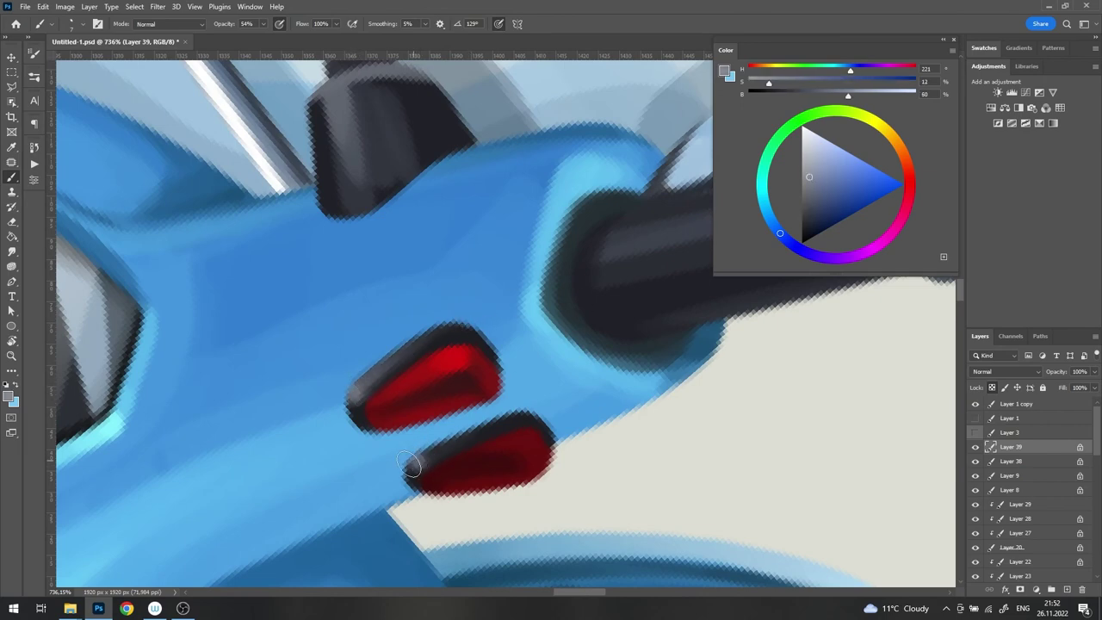
drag(806, 226, 772, 242)
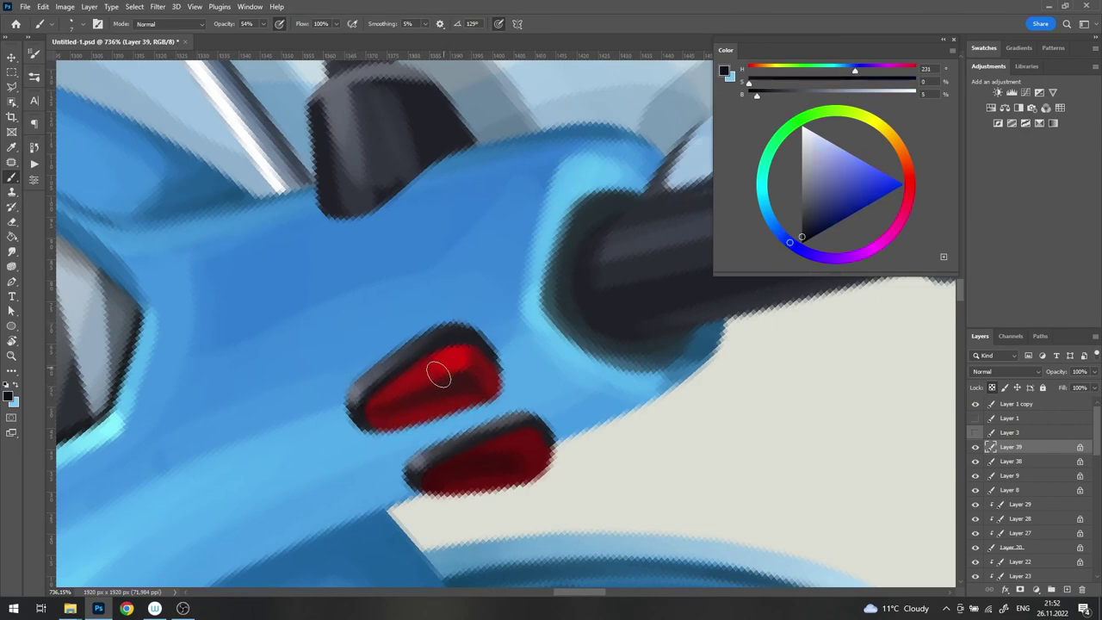
Step: On Layer 7, paint the scooter's body blue around the upper and lower red lights
key(v)
scroll(448, 362, down, 5)
scroll(482, 336, up, 5)
scroll(499, 322, down, 5)
scroll(506, 317, up, 5)
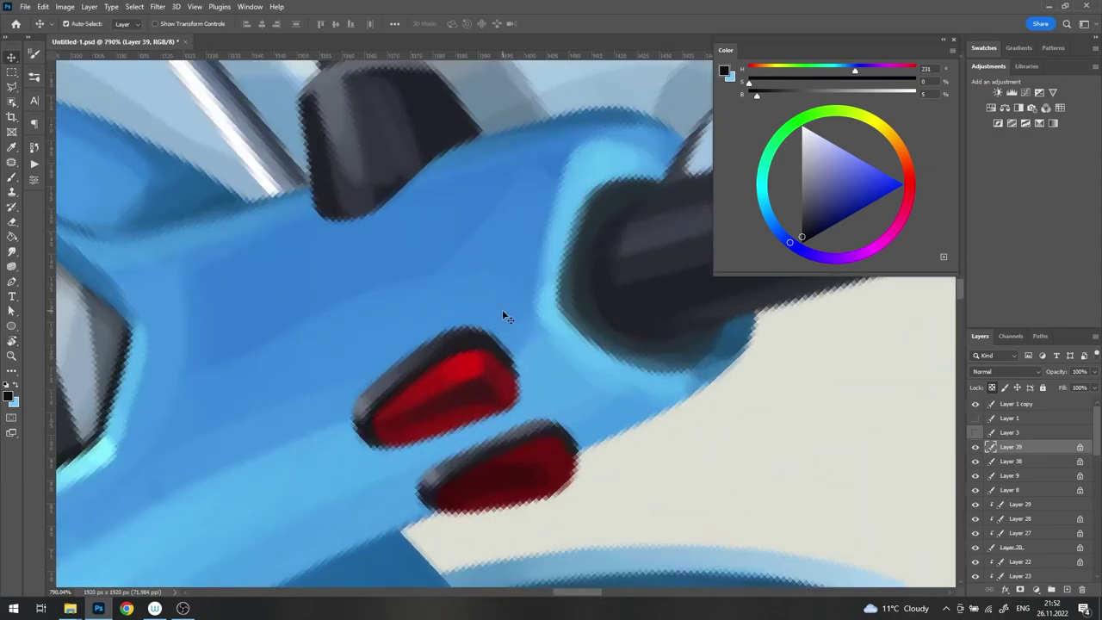
click(507, 317)
key(b)
scroll(507, 316, up, 2)
alt+click(255, 244)
drag(349, 452, 529, 383)
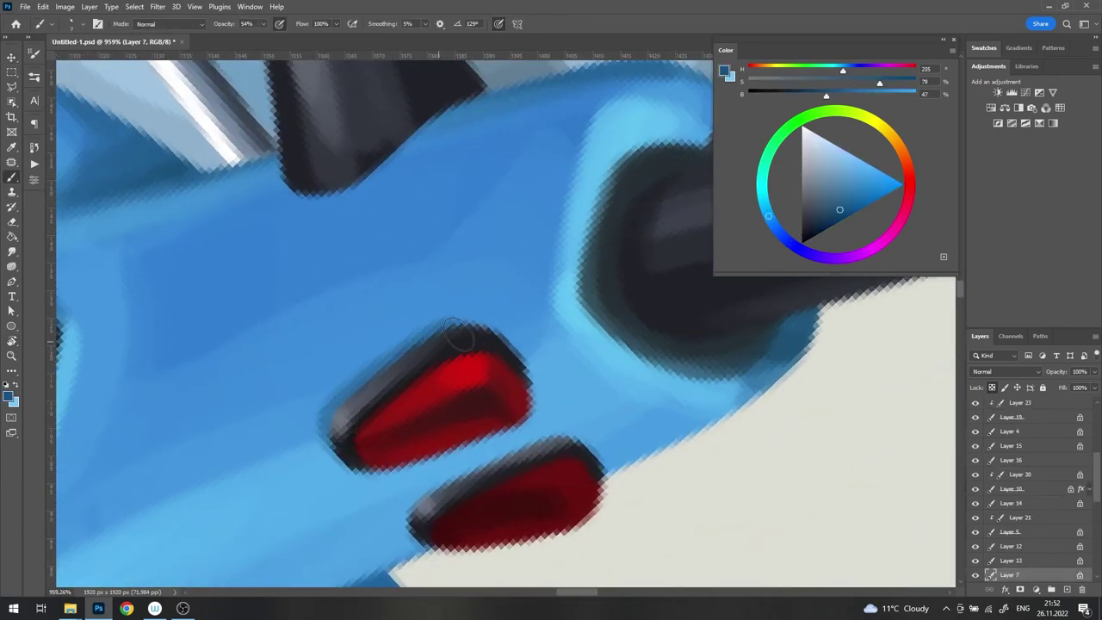
drag(413, 526, 592, 486)
Step: Fit the whole image in the window and hide the reference photo layer
key(ctrl+0)
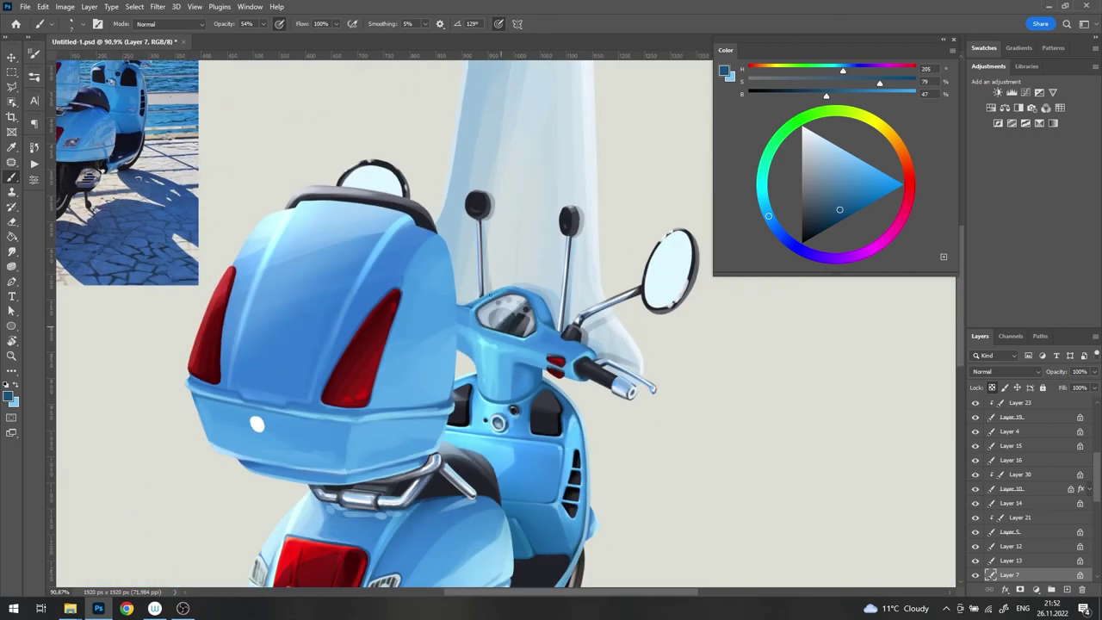
key(v)
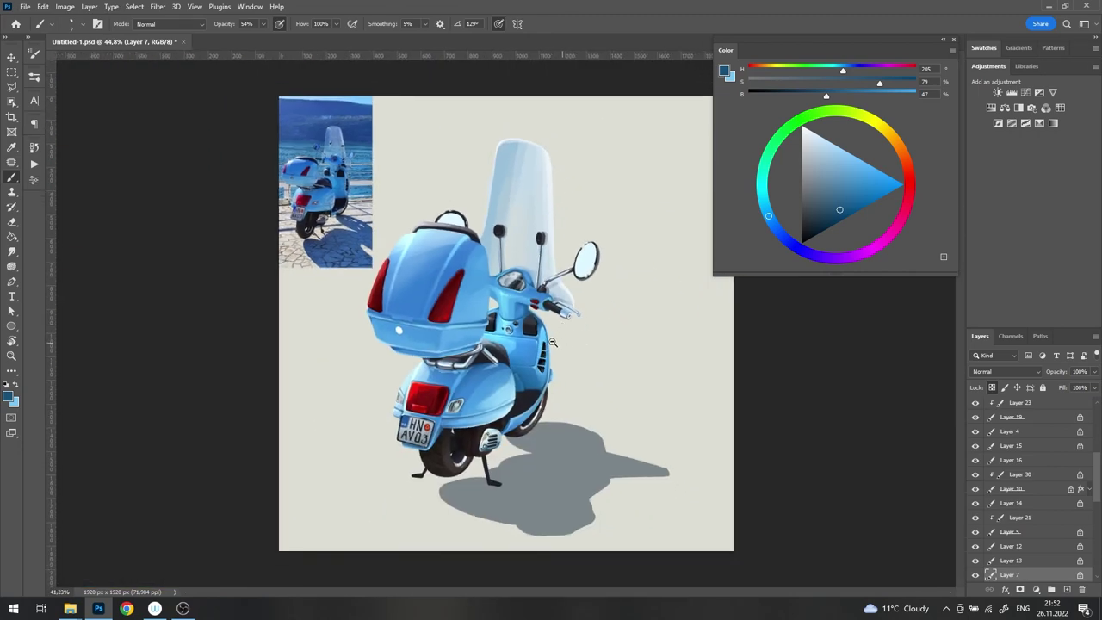
click(292, 129)
click(976, 404)
Step: Add Layer 40 above Layer 39 and paint a soft near-white glow above the case top
click(1016, 447)
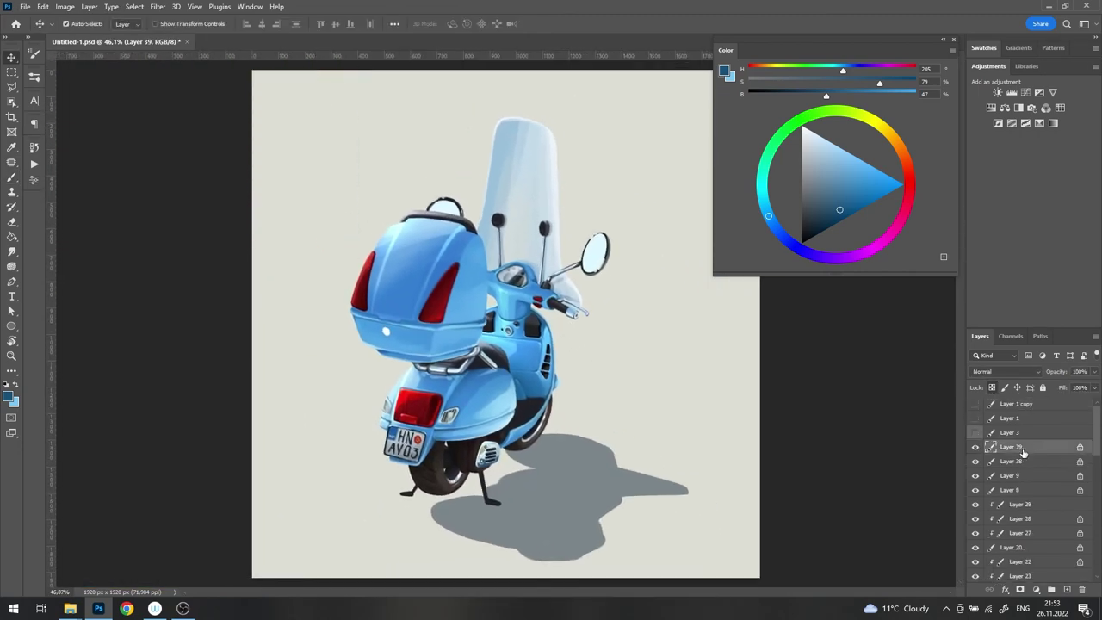
click(1051, 589)
key(b)
scroll(430, 204, up, 3)
right_click(462, 243)
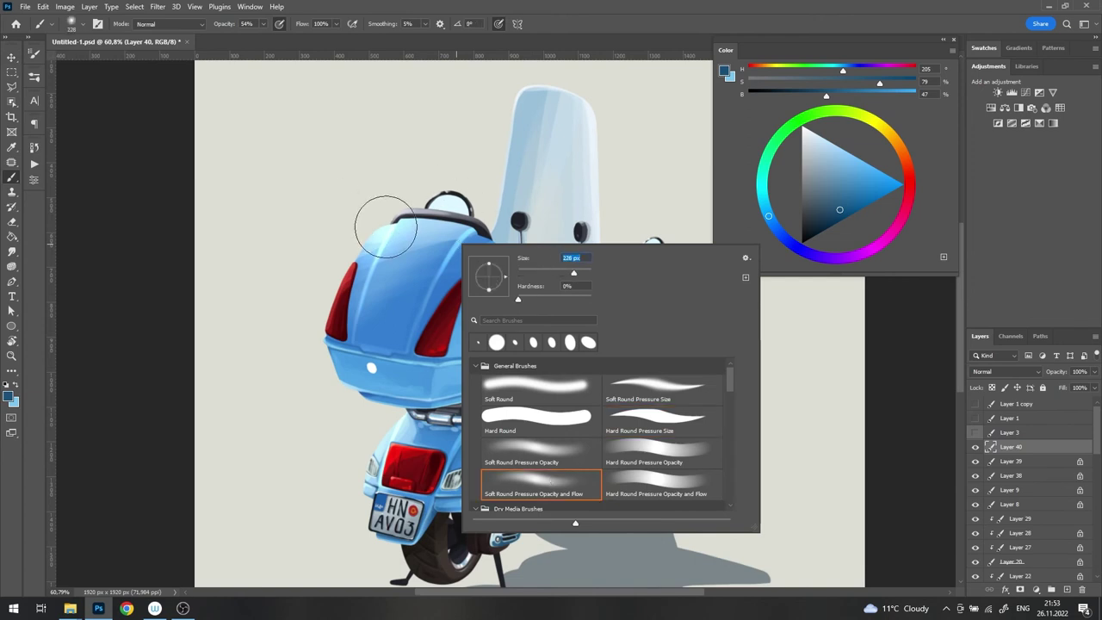
key(Escape)
alt+click(442, 192)
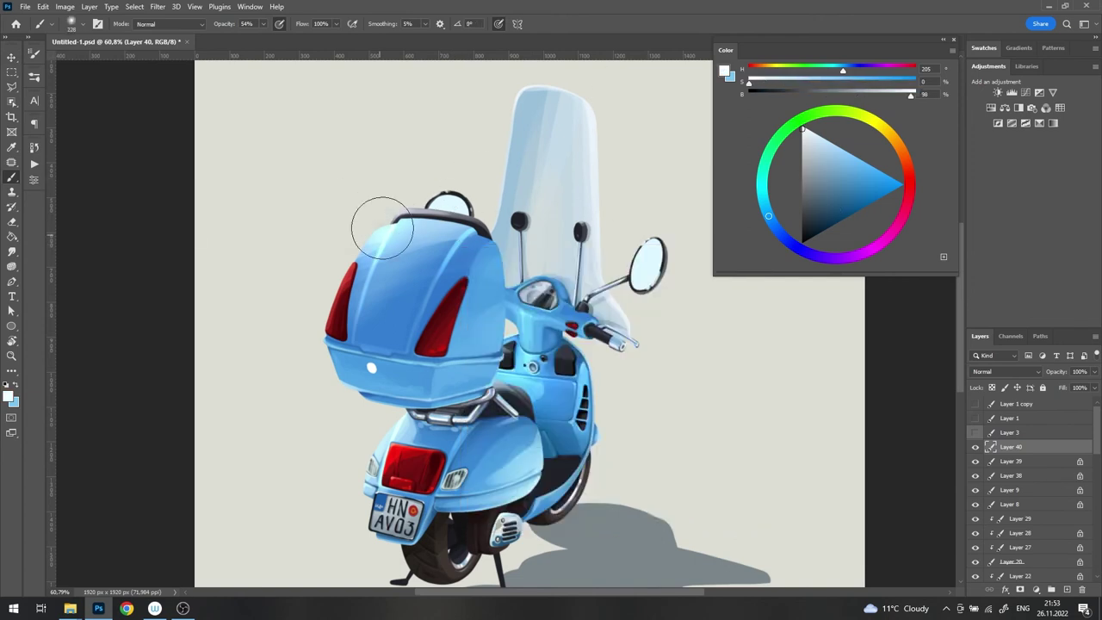
drag(382, 227, 430, 203)
Step: Resize the soft brush and paint a white glow on the mirror
key(ctrl+1)
right_click(569, 254)
key(Escape)
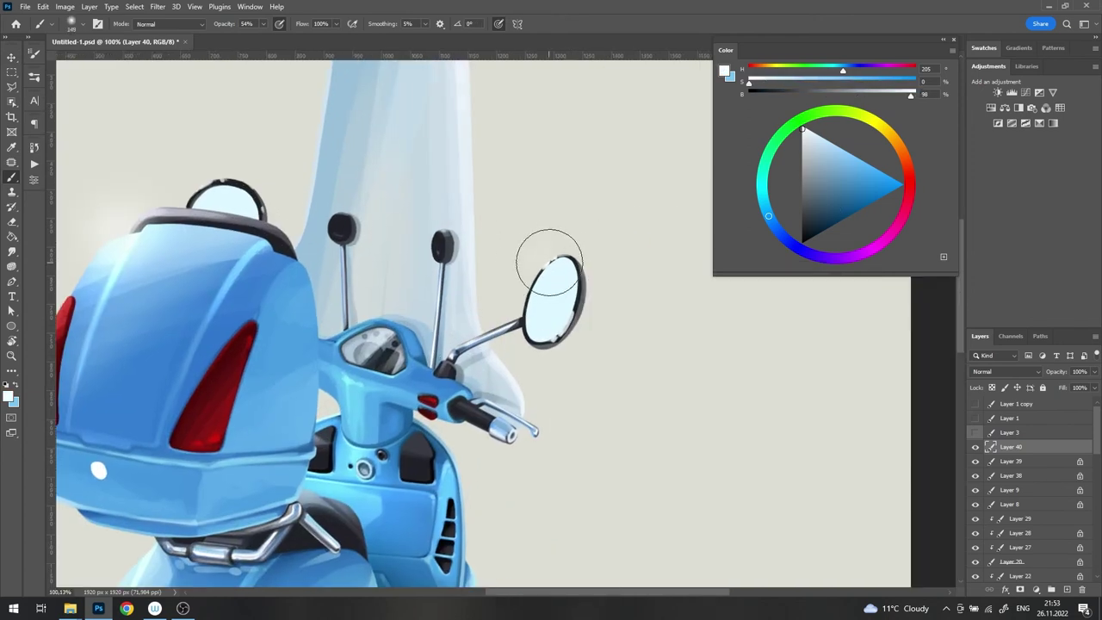
drag(550, 262, 550, 265)
scroll(204, 185, up, 2)
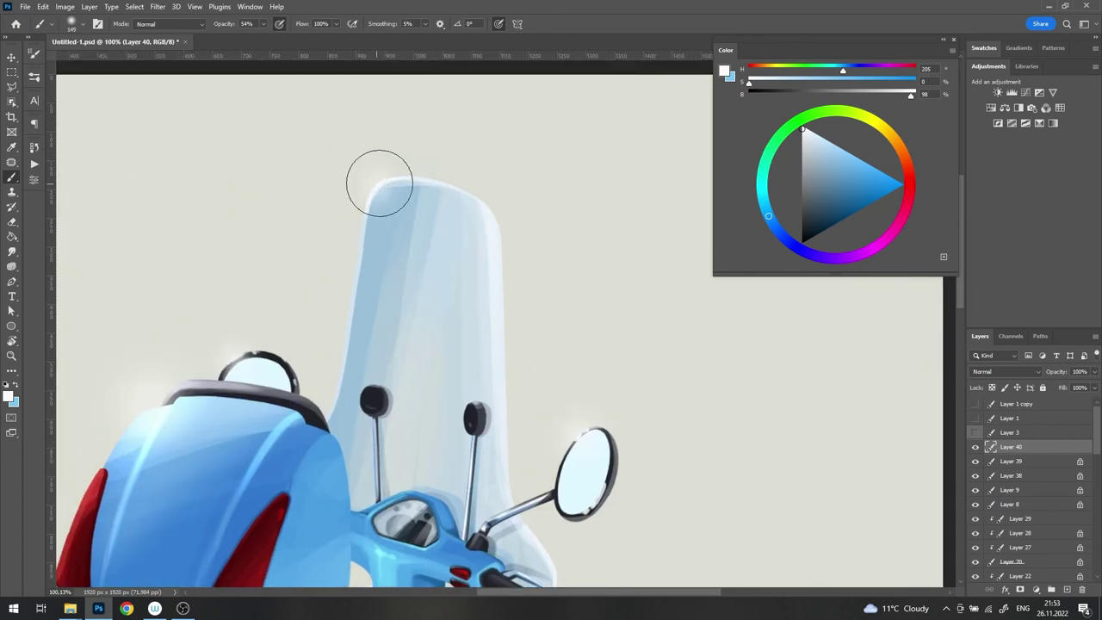
key(ctrl+0)
Step: Show the reference photo again and raise the brush opacity to 76%
click(976, 404)
scroll(418, 198, up, 3)
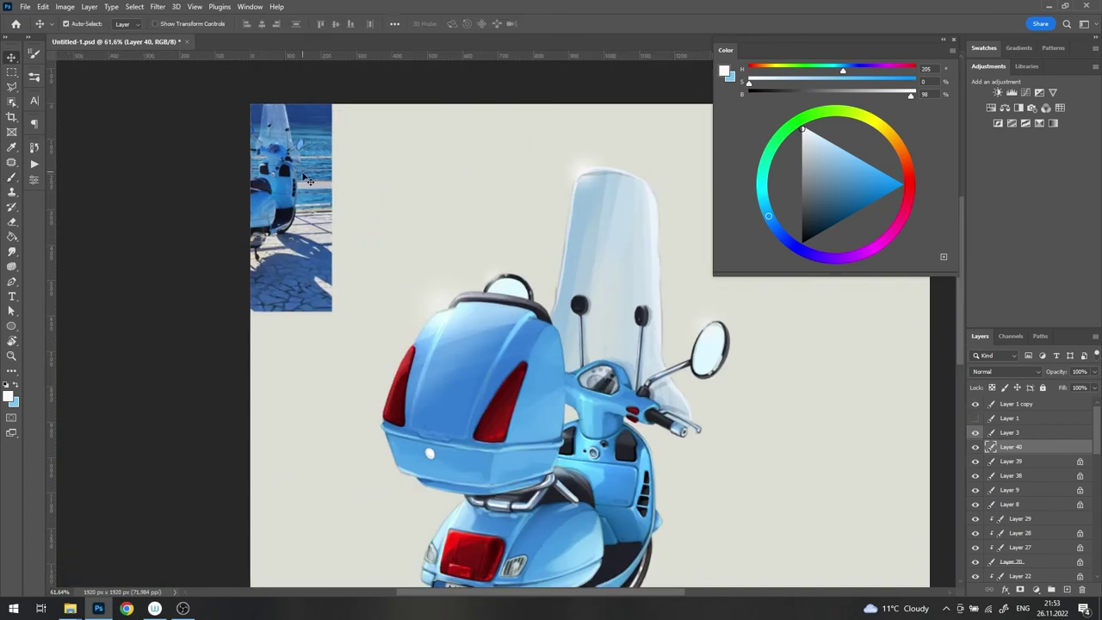
key(v)
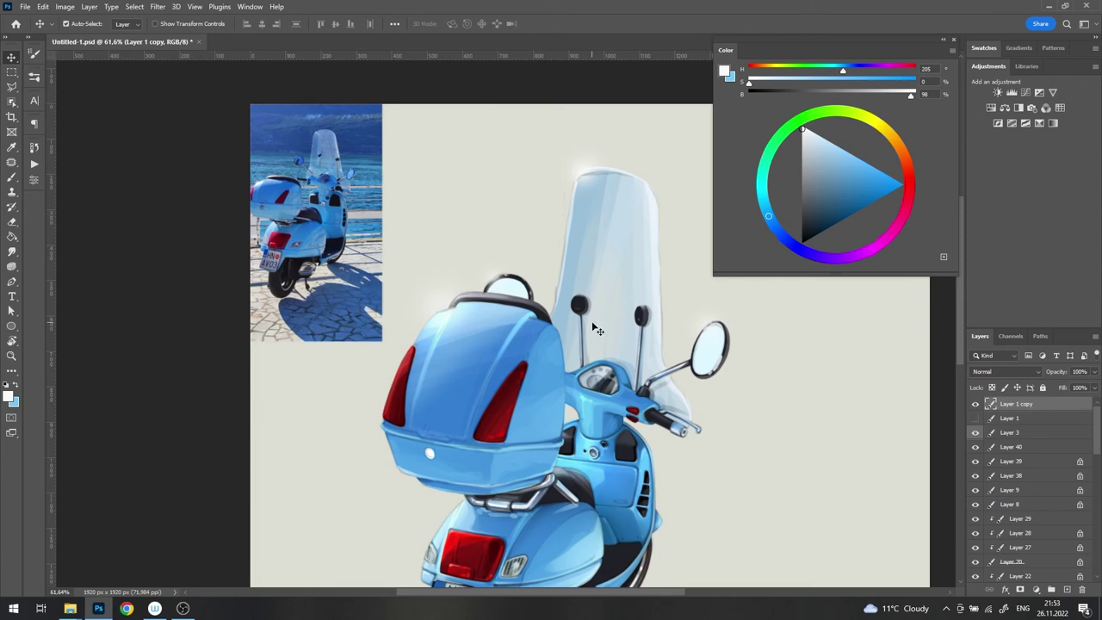
scroll(465, 250, down, 2)
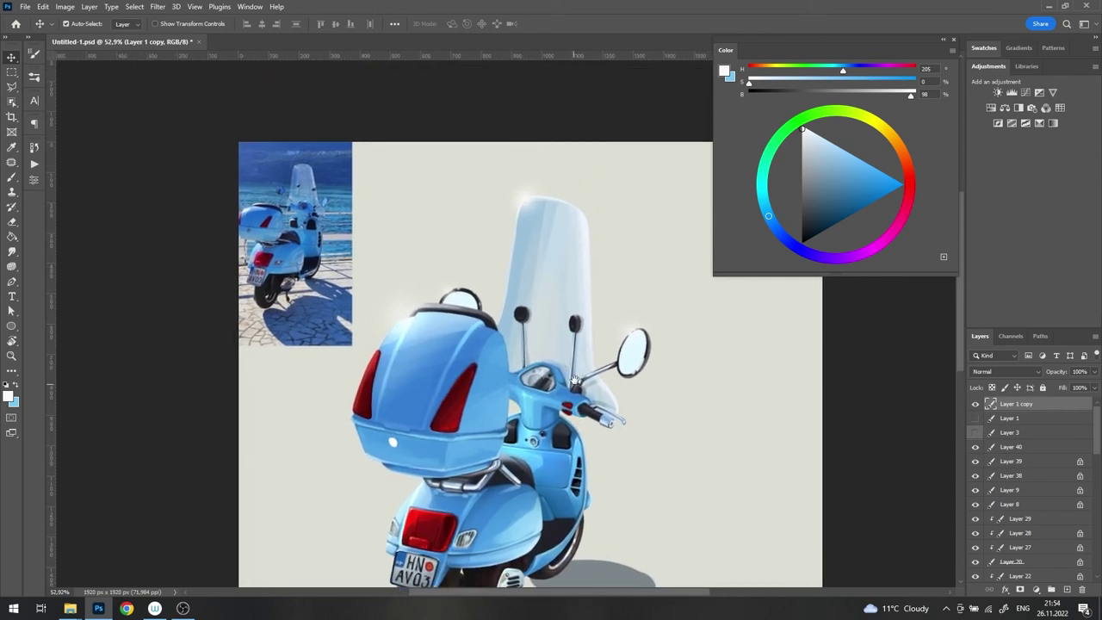
scroll(375, 189, up, 5)
scroll(375, 190, down, 5)
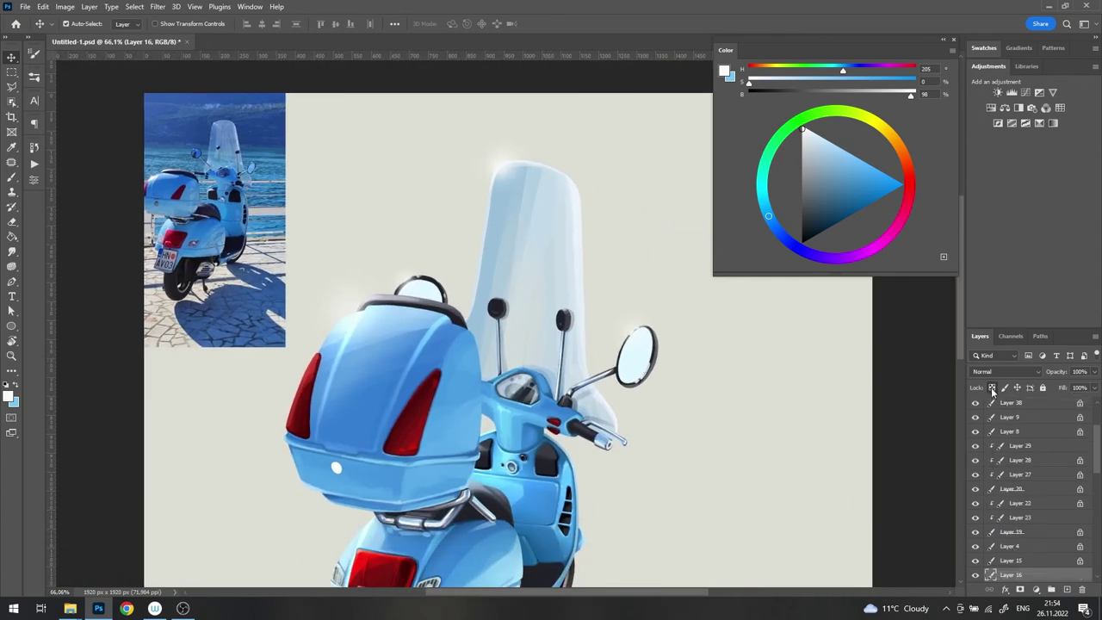
key(b)
right_click(681, 323)
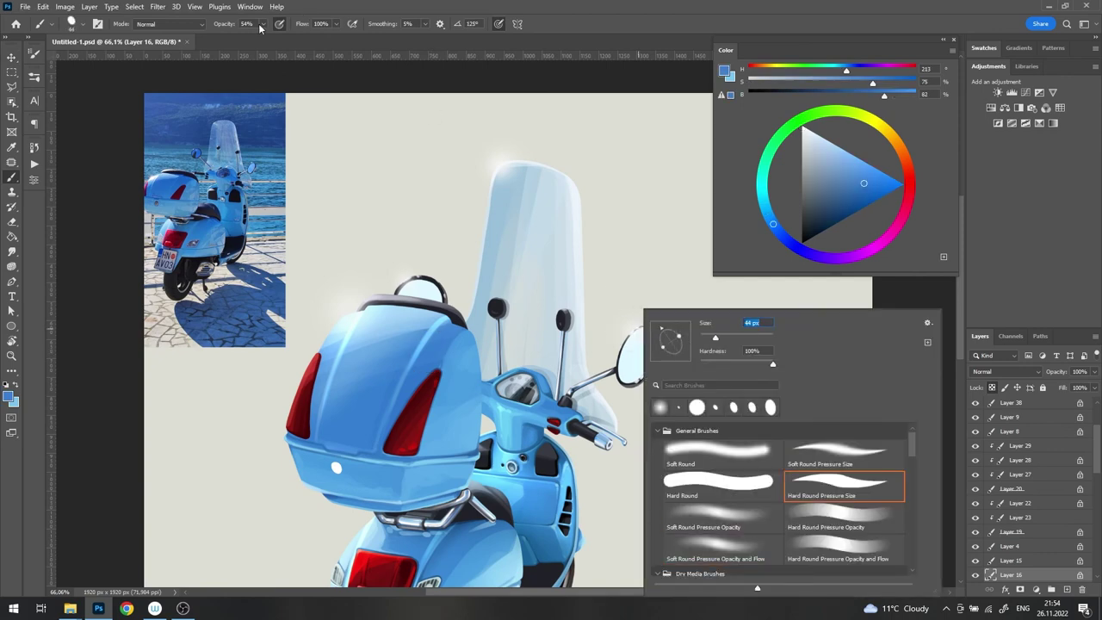
key(7)
key(6)
scroll(620, 362, up, 1)
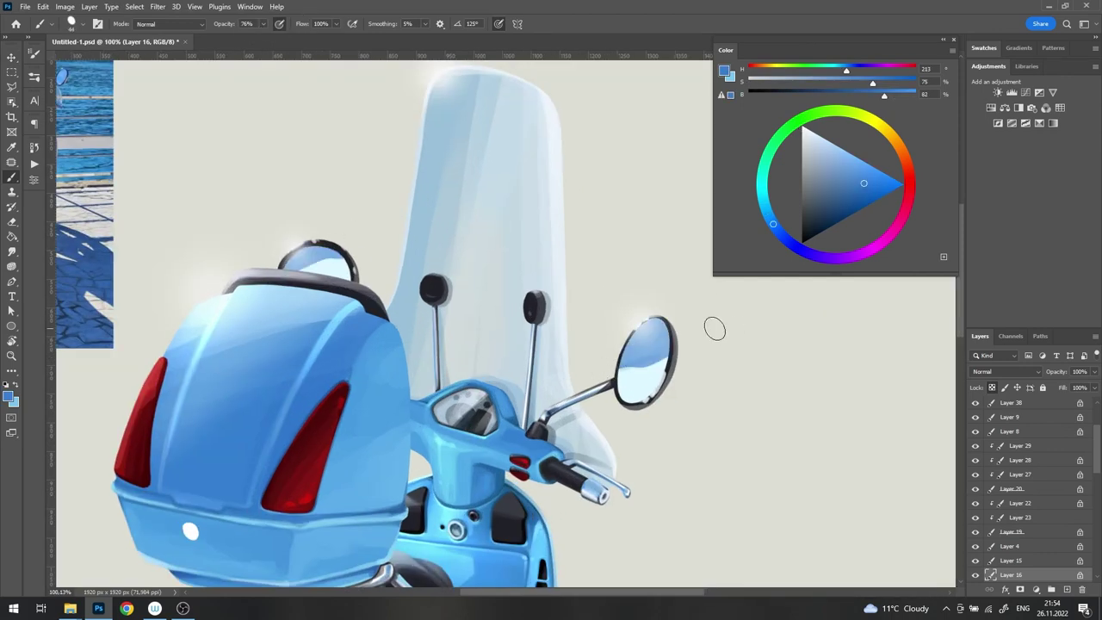
scroll(715, 329, down, 3)
Step: Shade the white lock grey-blue and paint its dark keyhole slot
ctrl+click(455, 323)
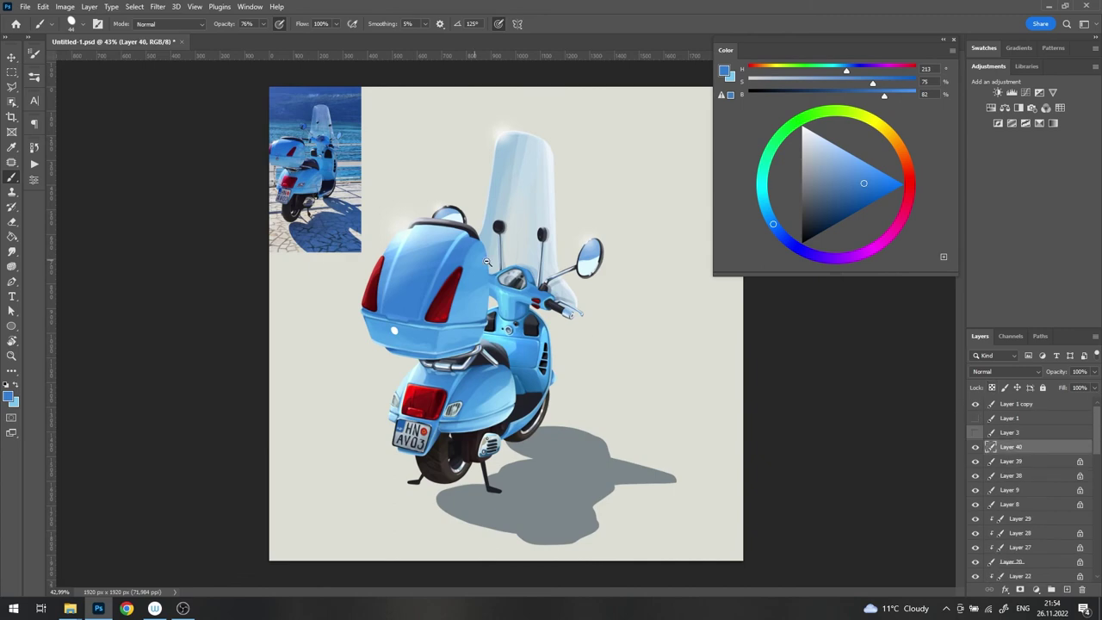
scroll(455, 323, up, 3)
scroll(455, 323, up, 3)
scroll(312, 378, up, 2)
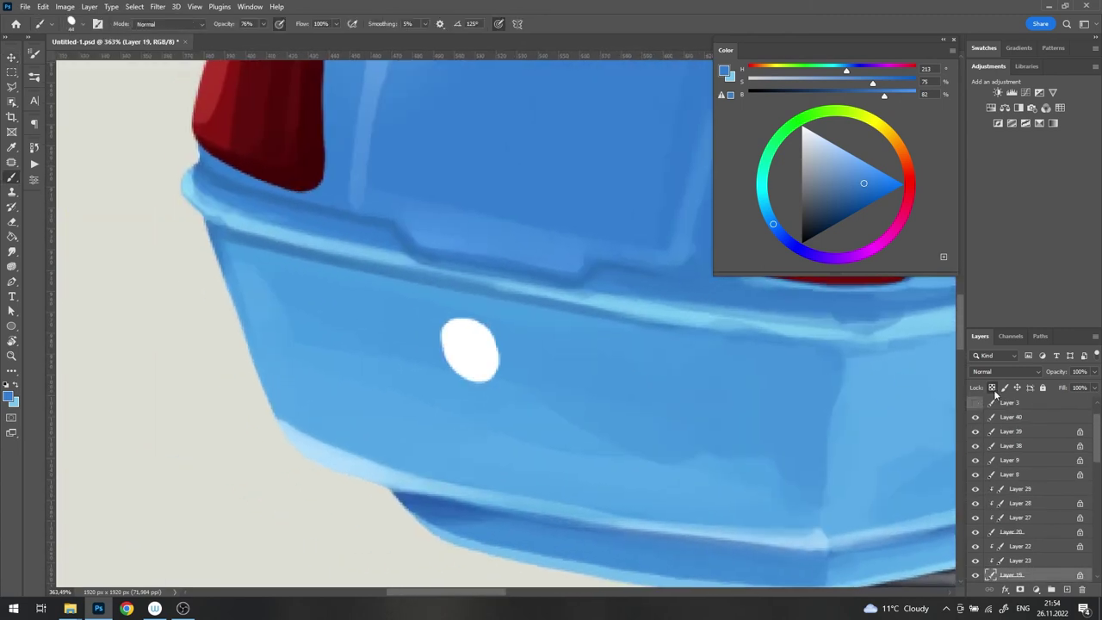
right_click(487, 379)
drag(484, 338, 488, 380)
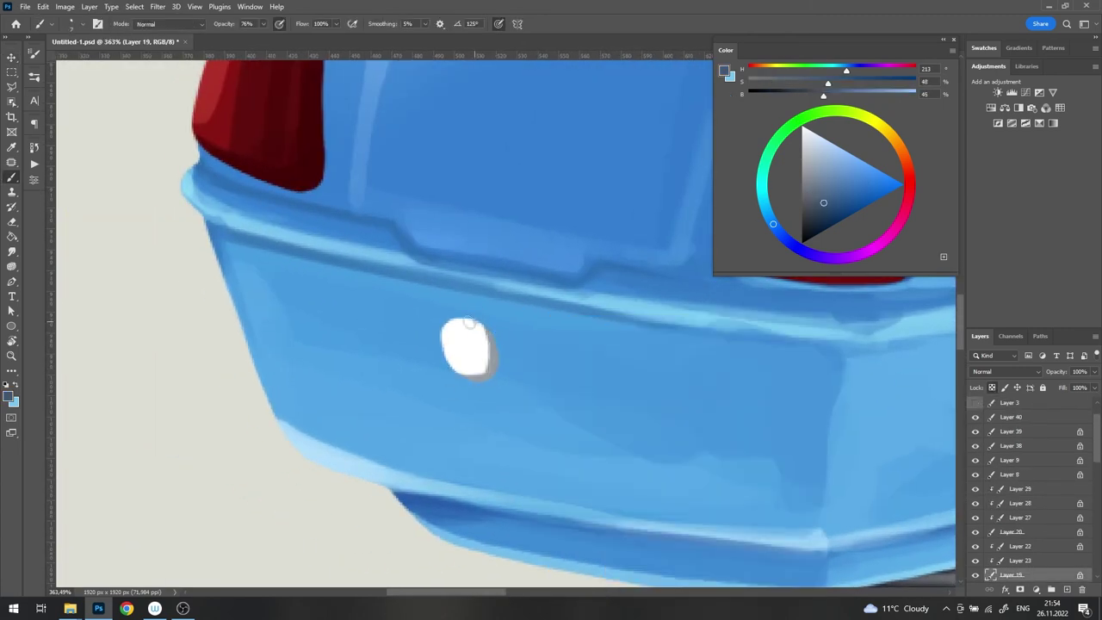
alt+click(443, 326)
drag(456, 328, 478, 374)
alt+click(455, 340)
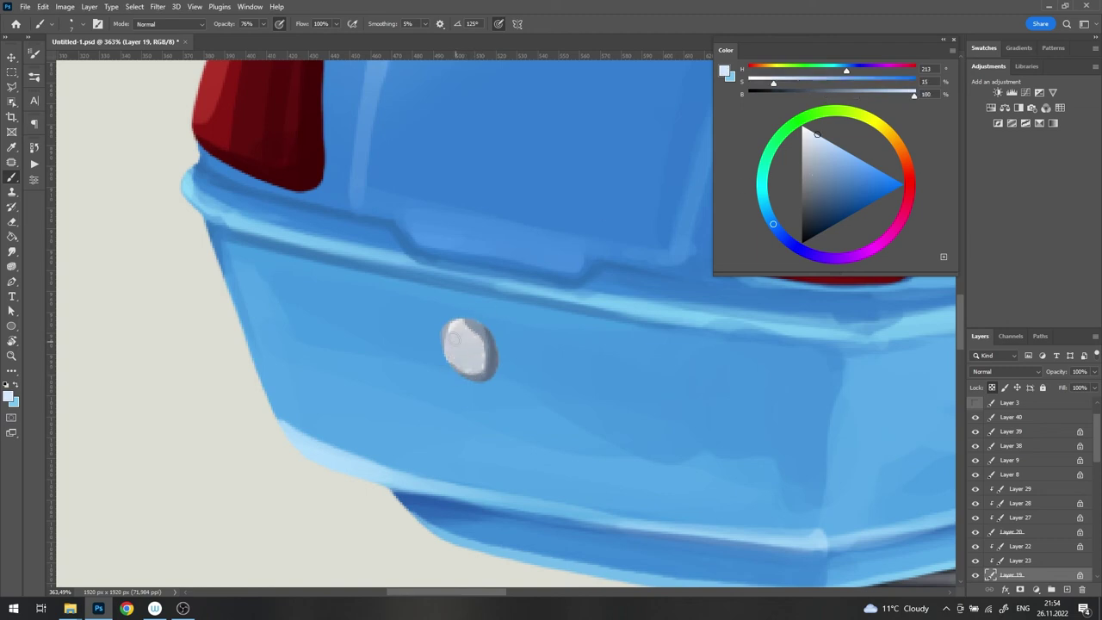
scroll(496, 344, up, 3)
mouse_move(463, 316)
mouse_down()
mouse_move(465, 389)
mouse_move(491, 353)
mouse_move(504, 405)
mouse_move(475, 424)
mouse_up()
alt+click(509, 379)
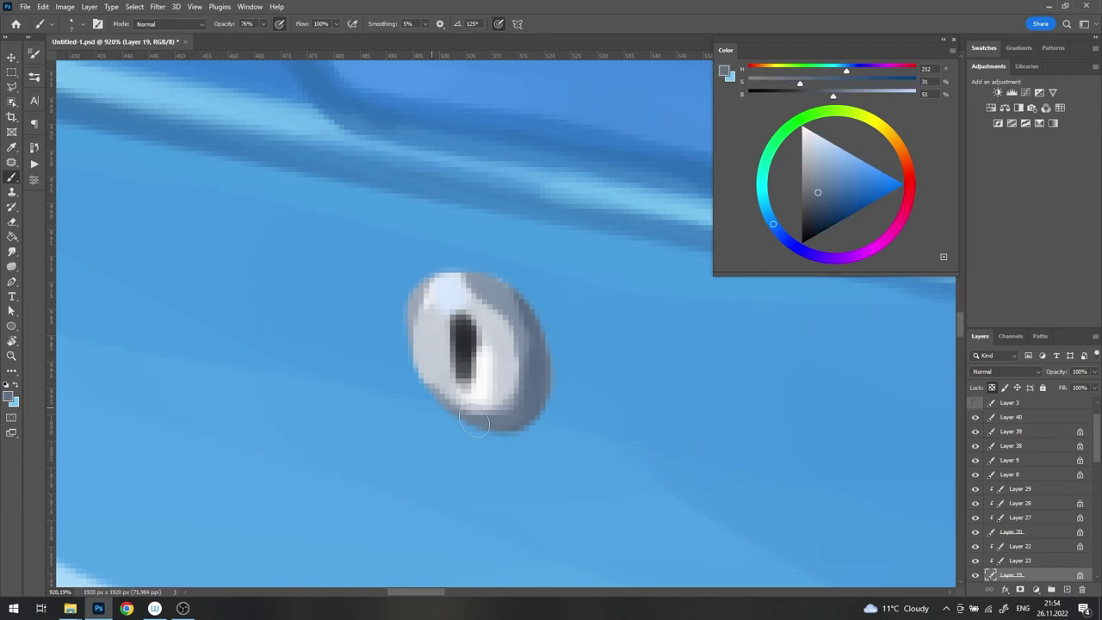
Step: On Layer 4, paint a dark rim around the lock with lighter strokes below it
ctrl+click(605, 307)
scroll(605, 307, down, 5)
scroll(574, 335, up, 5)
mouse_move(487, 228)
mouse_down()
mouse_move(560, 181)
mouse_move(629, 276)
mouse_up()
mouse_move(508, 176)
mouse_down()
mouse_move(636, 307)
mouse_move(623, 277)
mouse_up()
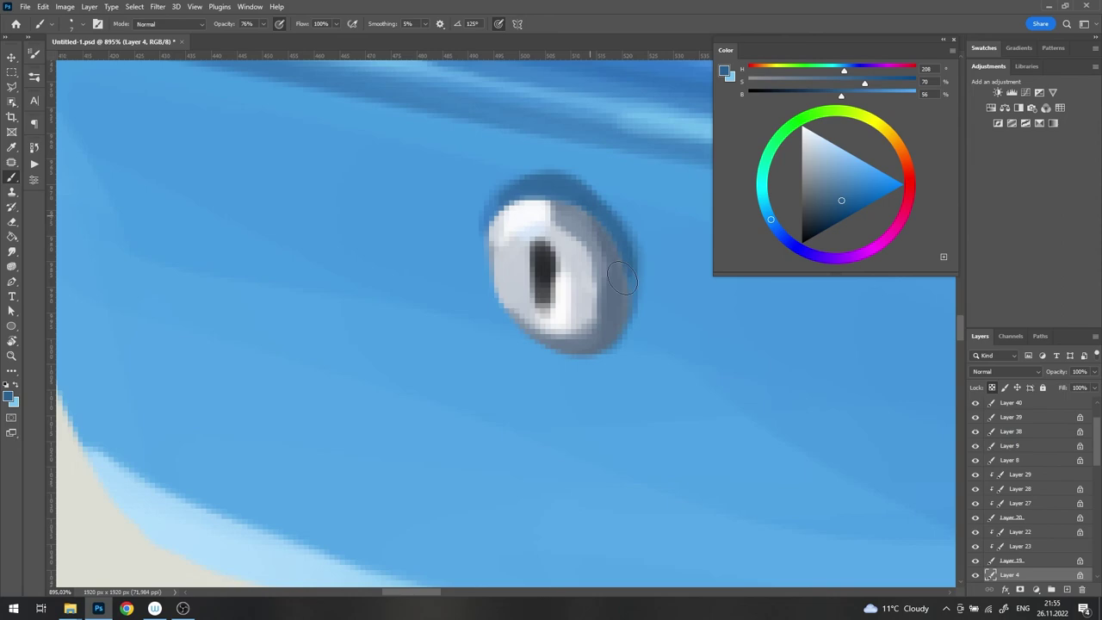
alt+click(663, 115)
mouse_move(491, 258)
mouse_down()
mouse_move(551, 358)
mouse_move(623, 313)
mouse_up()
scroll(593, 372, down, 10)
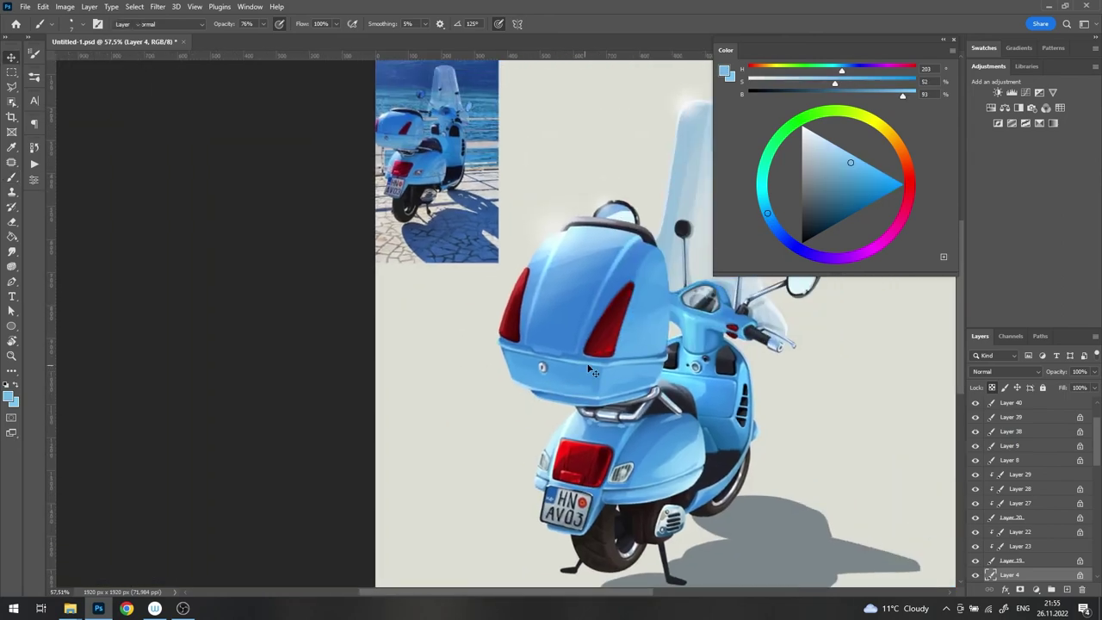
scroll(594, 373, up, 8)
alt+click(453, 345)
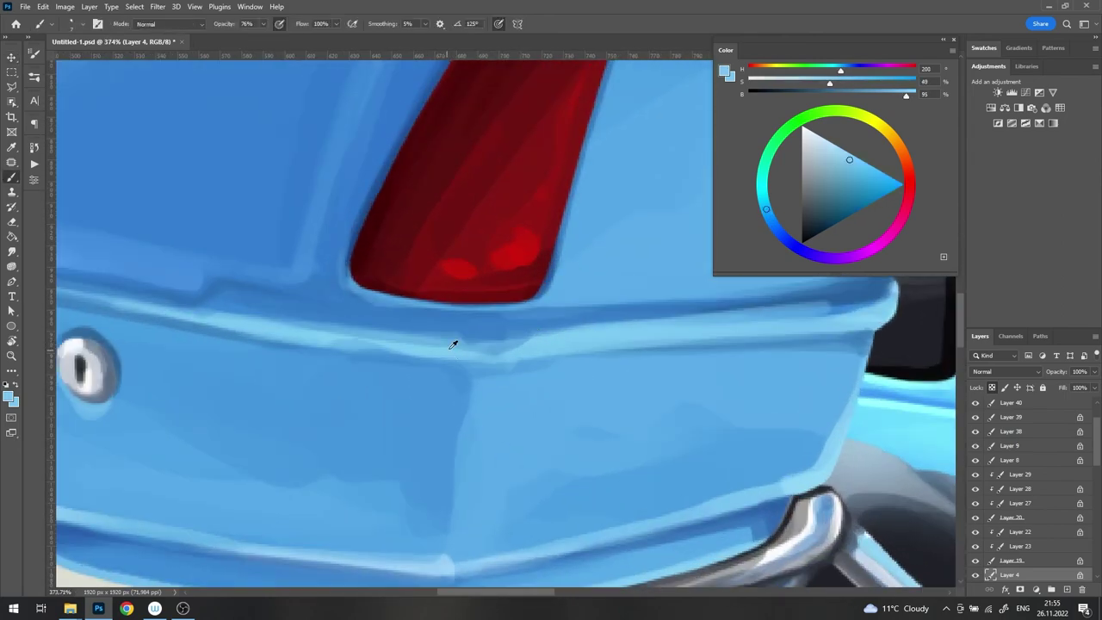
alt+click(885, 305)
Step: Sample a dark ridge blue and darken the edge of the top case
right_click(598, 307)
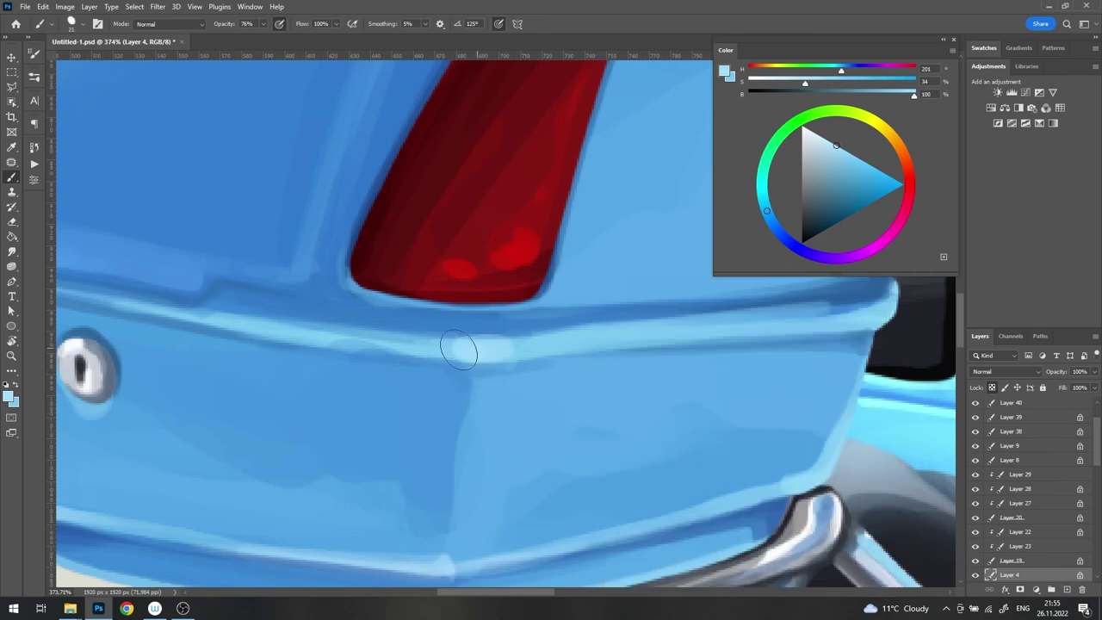
scroll(564, 306, down, 8)
scroll(564, 306, up, 6)
alt+click(551, 349)
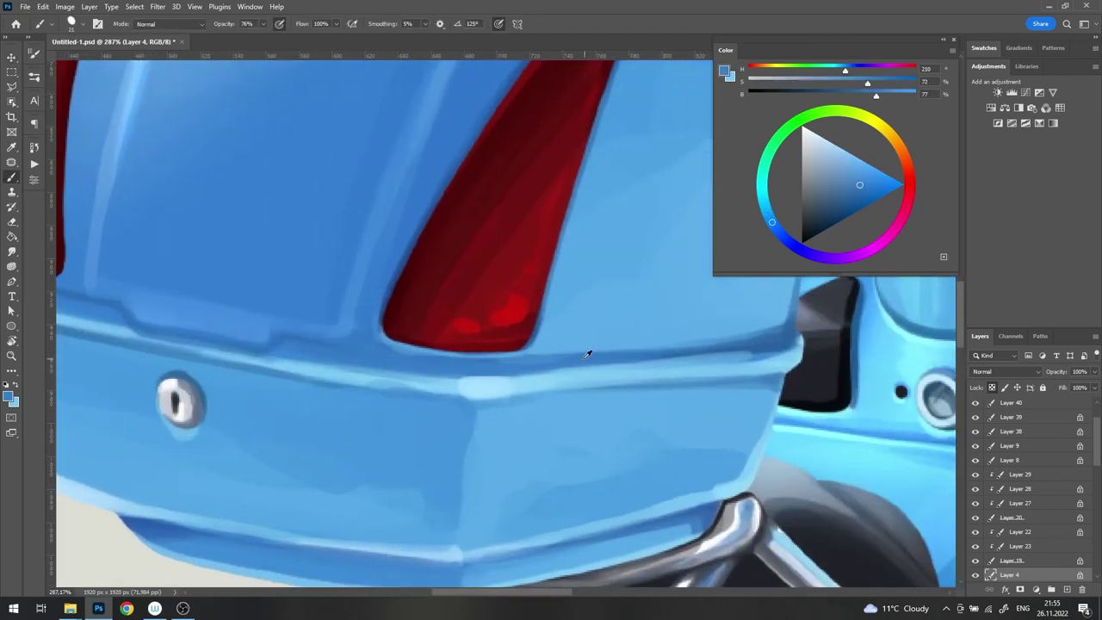
right_click(802, 308)
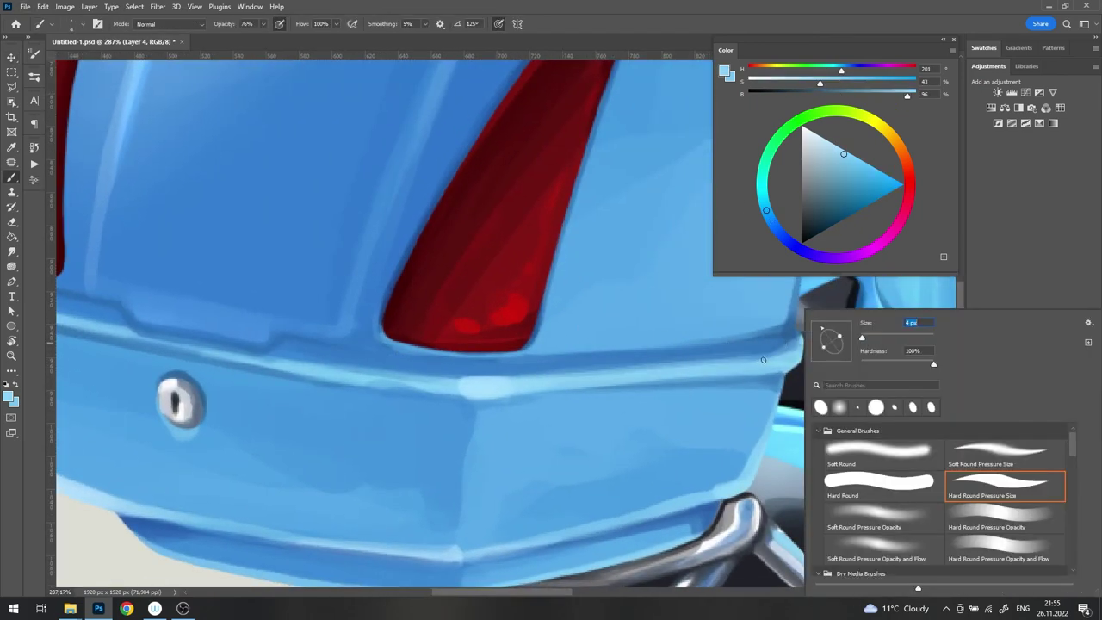
scroll(774, 359, up, 3)
key(v)
scroll(711, 339, right, 3)
key(b)
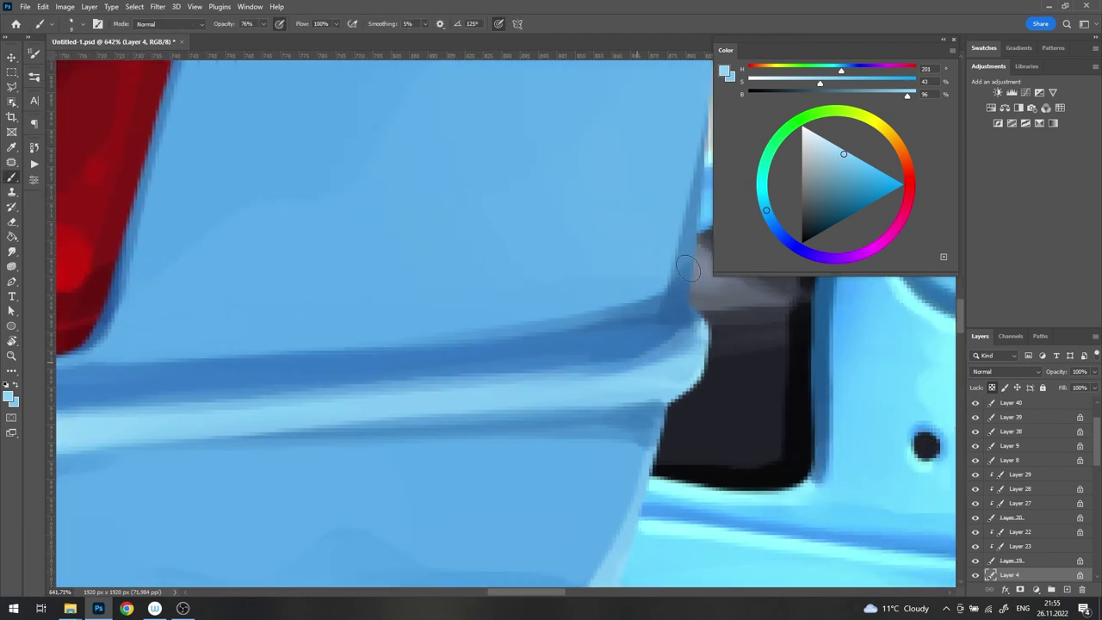
alt+click(676, 314)
alt+click(603, 336)
alt+click(633, 323)
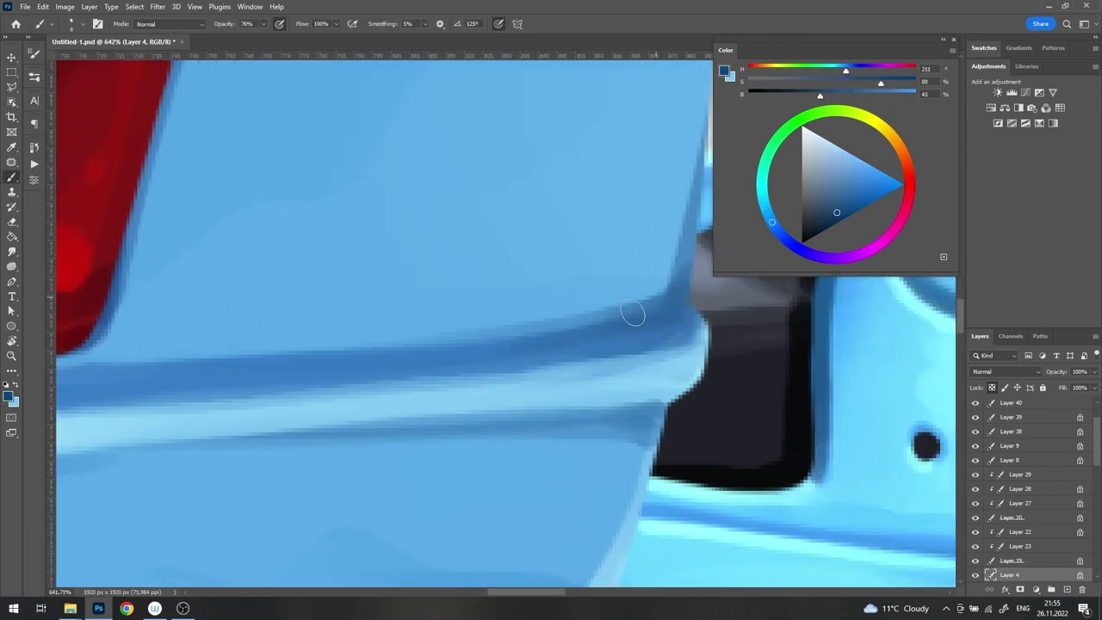
mouse_move(633, 313)
mouse_down()
mouse_move(666, 316)
mouse_move(405, 340)
mouse_up()
Step: Extend the dark ridge line along the case past the red reflector
scroll(405, 341, down, 5)
scroll(589, 340, up, 3)
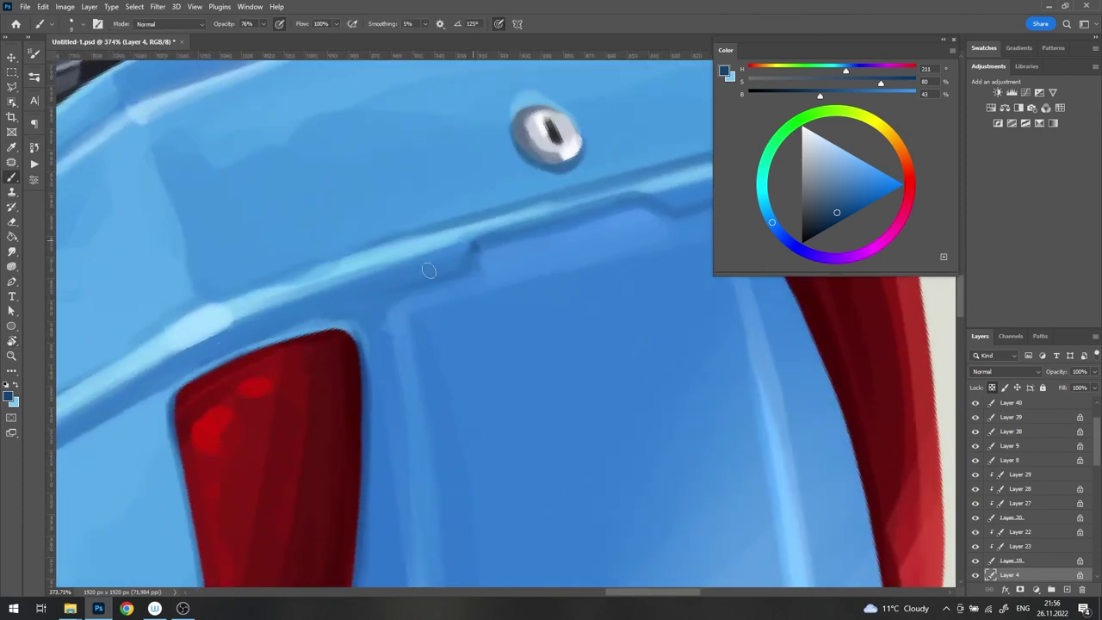
drag(461, 258, 247, 331)
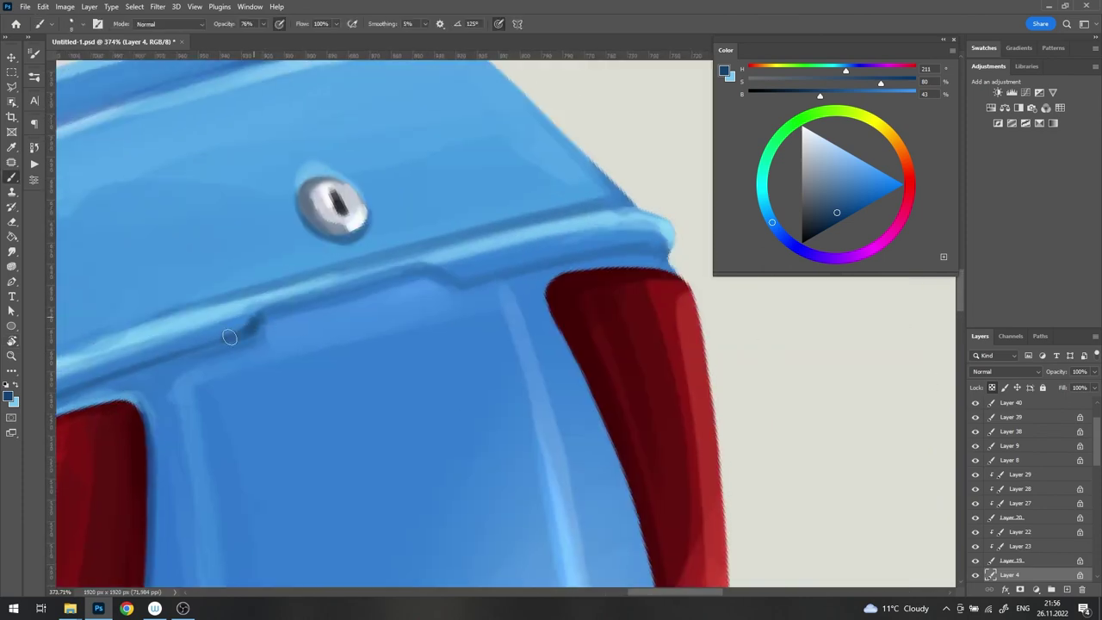
drag(440, 271, 476, 275)
drag(259, 370, 676, 288)
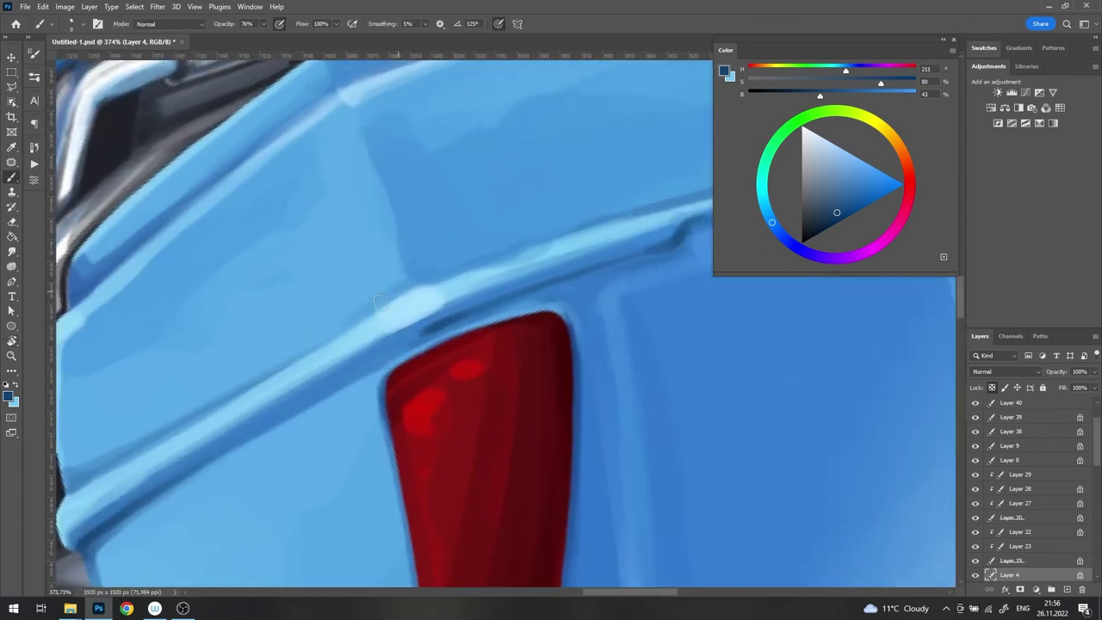
drag(418, 286, 246, 375)
drag(448, 258, 221, 344)
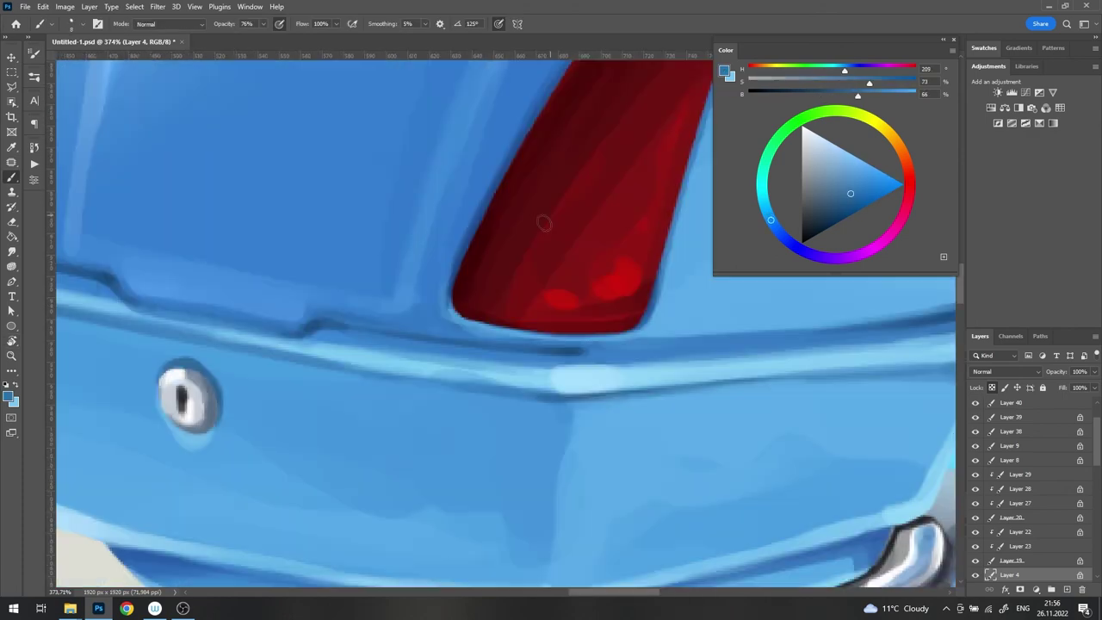
scroll(480, 328, down, 5)
drag(480, 328, 678, 336)
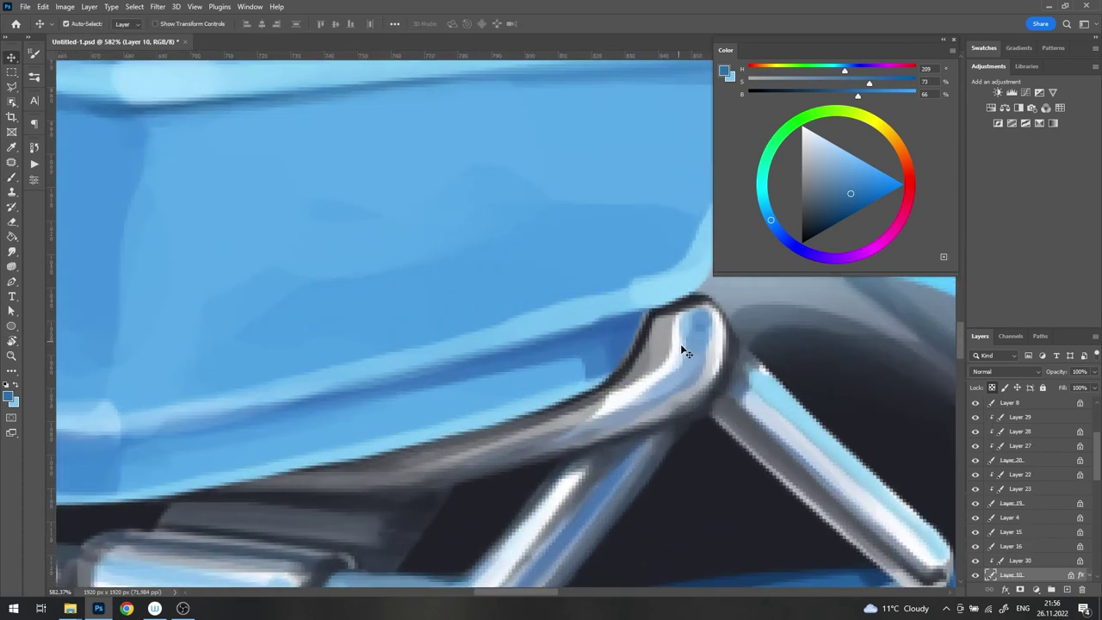
Step: Nudge the chrome rack on Layer 10 up-left and reshade its edge with a sampled grey
scroll(681, 344, down, 2)
click(669, 350)
drag(669, 349, 664, 339)
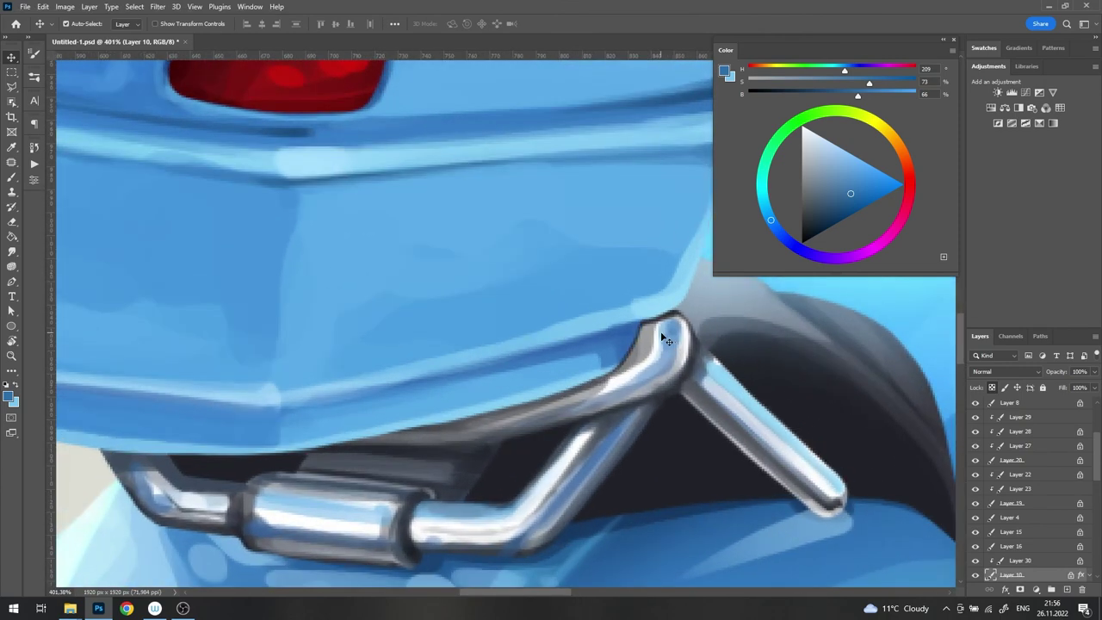
key(b)
scroll(645, 331, up, 3)
alt+click(655, 345)
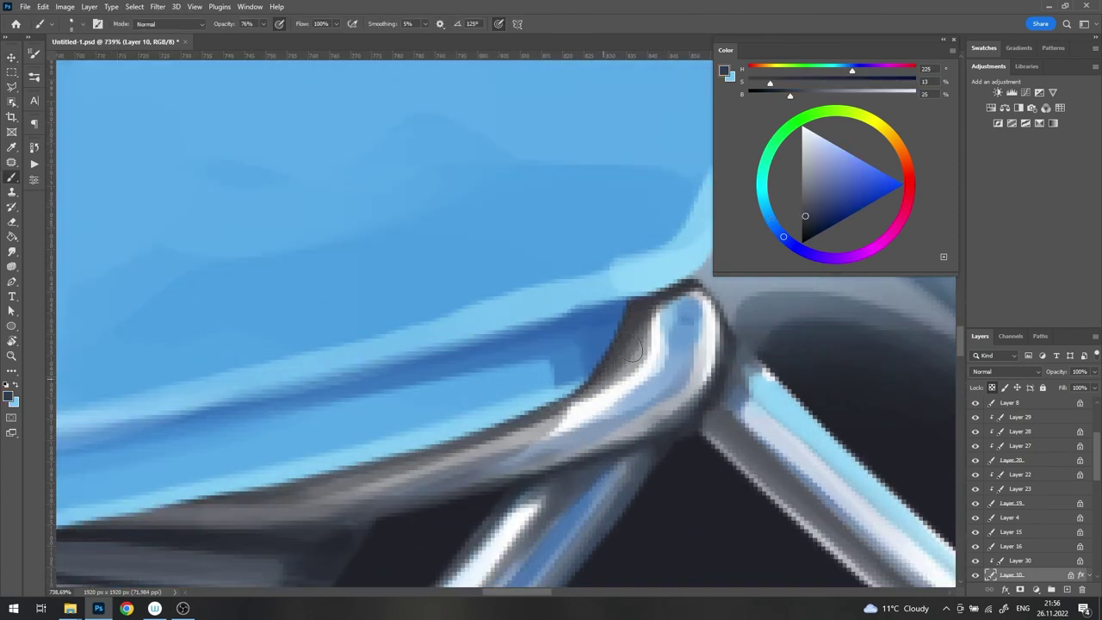
drag(603, 379, 702, 284)
Step: Darken the top case's lower edge above the rack with a sampled dark grey
scroll(701, 284, down, 4)
scroll(405, 396, up, 3)
alt+click(409, 410)
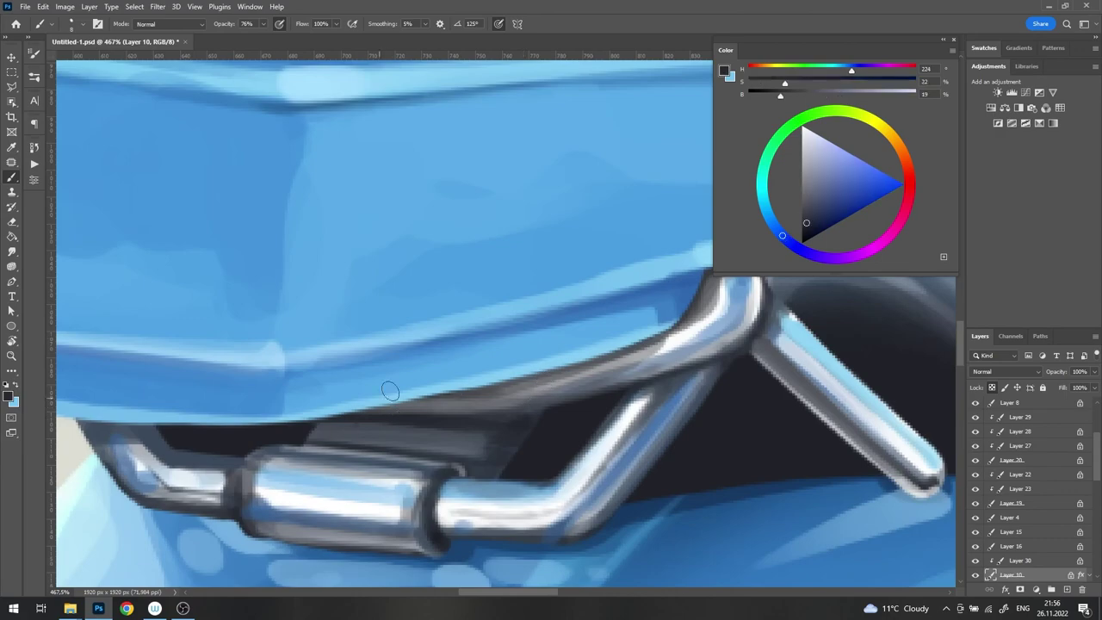
drag(374, 416, 681, 302)
Step: Add darker grey-blue strokes along the chrome bar
scroll(680, 301, down, 4)
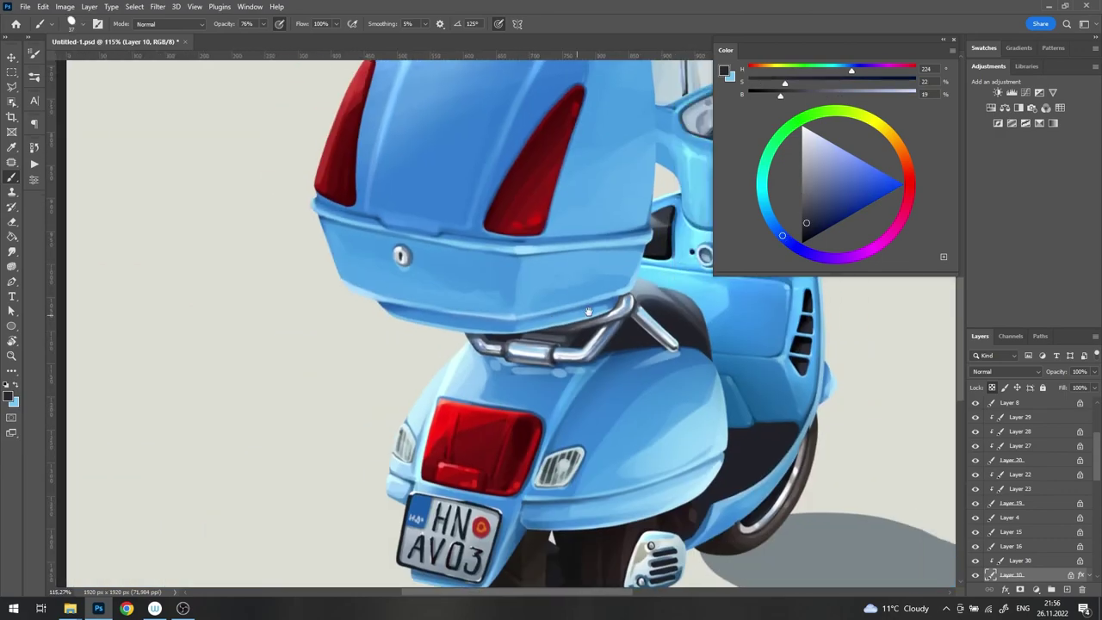
scroll(536, 297, up, 3)
scroll(536, 297, down, 4)
scroll(521, 254, up, 3)
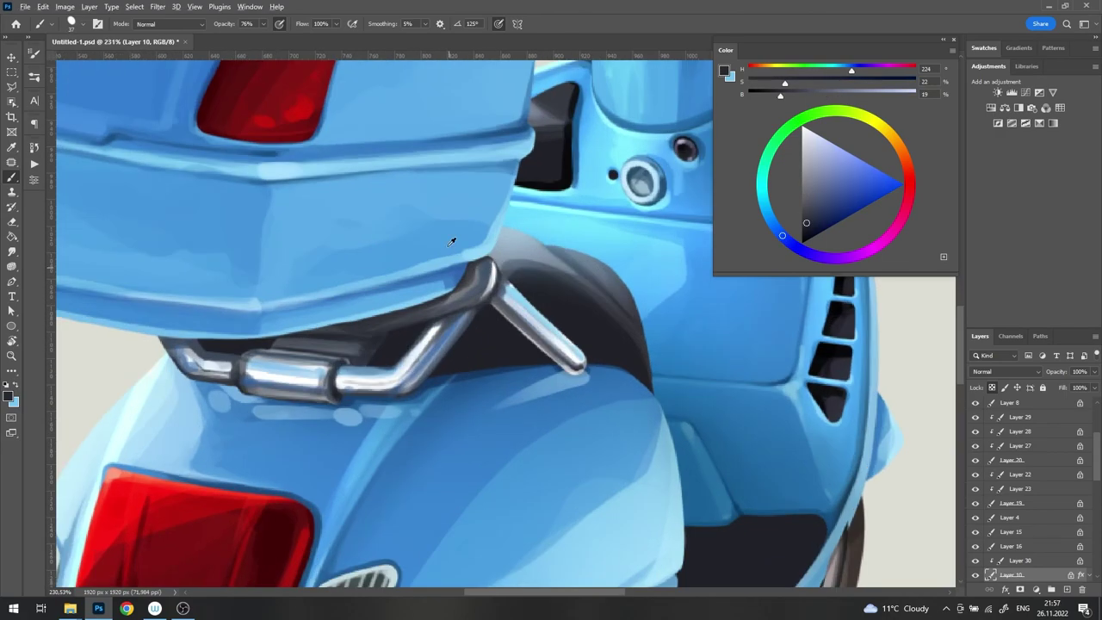
alt+click(521, 254)
right_click(498, 280)
scroll(524, 284, down, 4)
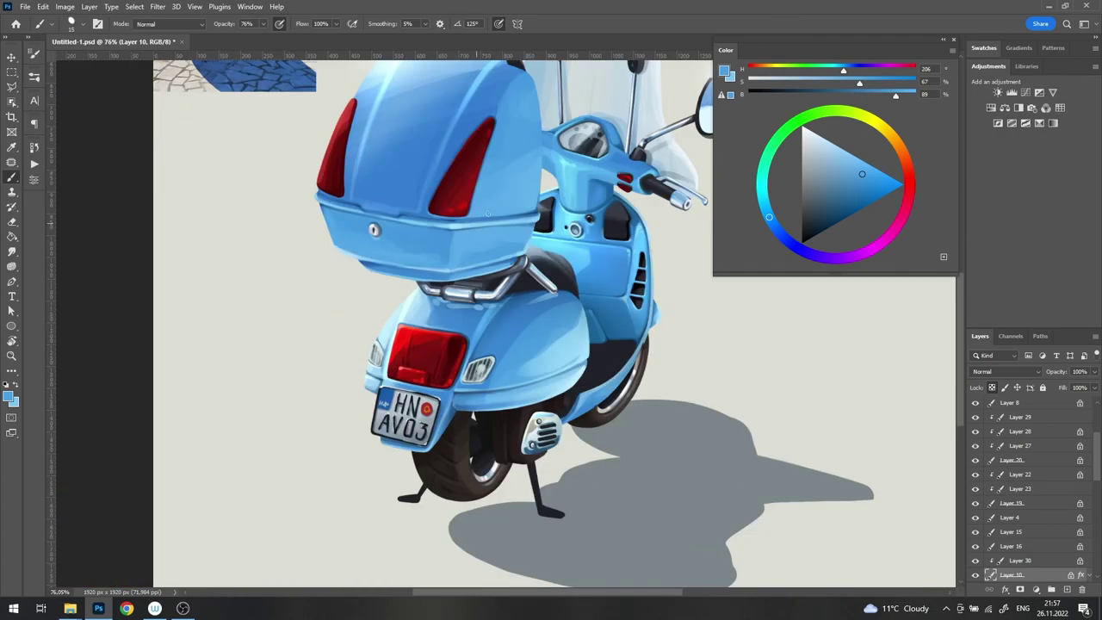
scroll(524, 333, up, 4)
scroll(524, 333, up, 1)
alt+click(475, 307)
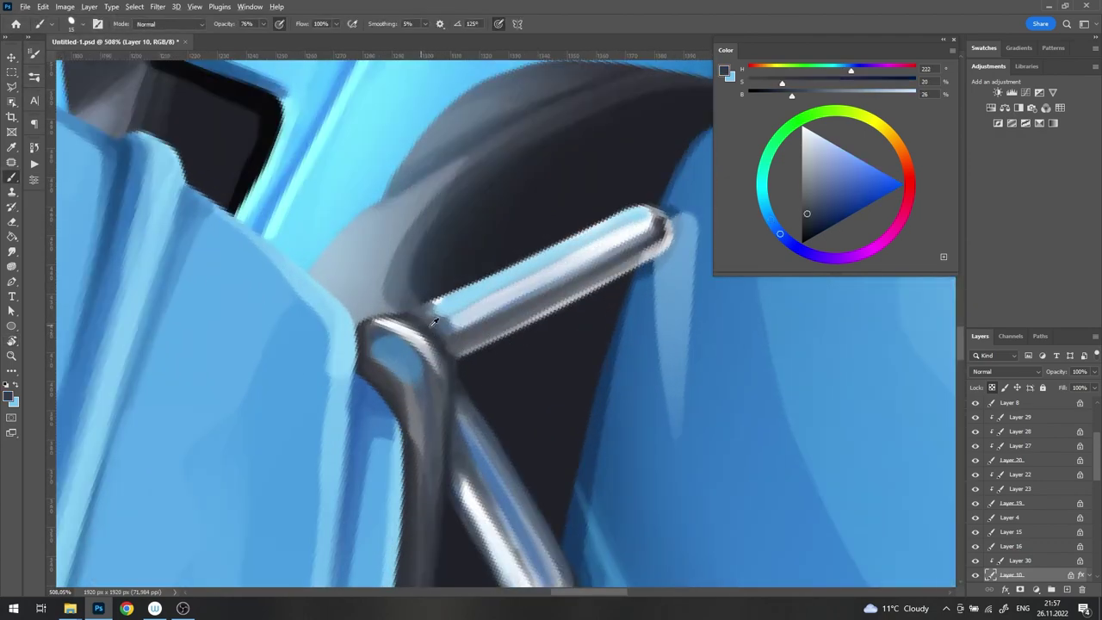
mouse_move(419, 315)
mouse_down()
mouse_move(660, 226)
mouse_move(644, 241)
mouse_up()
Step: Check the brush settings while zooming around the chrome bar
scroll(654, 249, down, 2)
scroll(654, 249, down, 3)
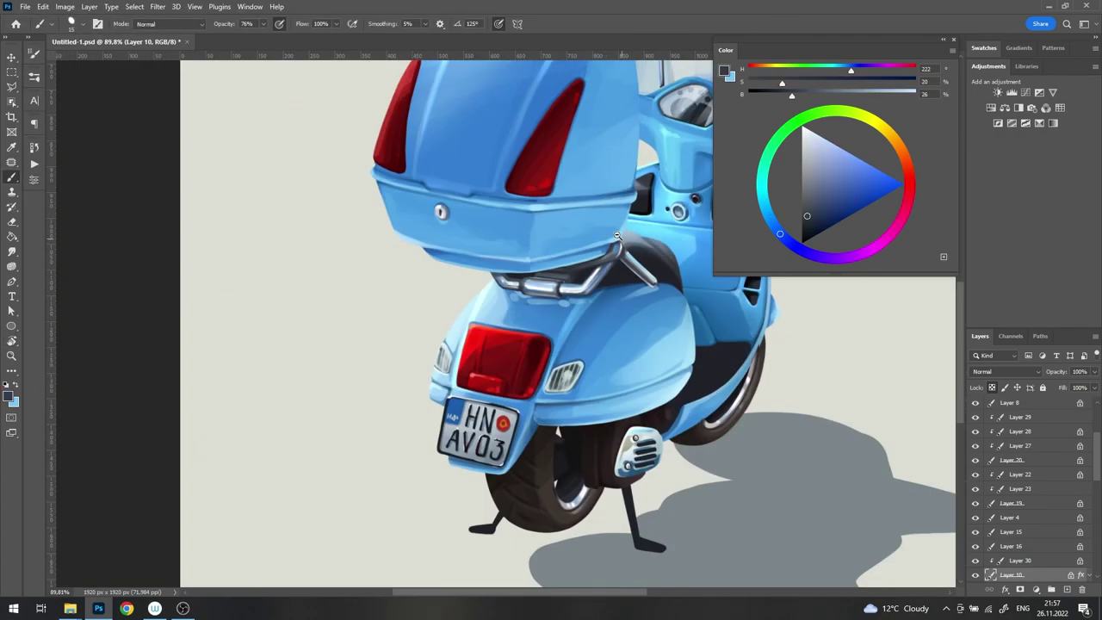
scroll(523, 285, up, 4)
right_click(626, 279)
key(Escape)
scroll(528, 300, down, 4)
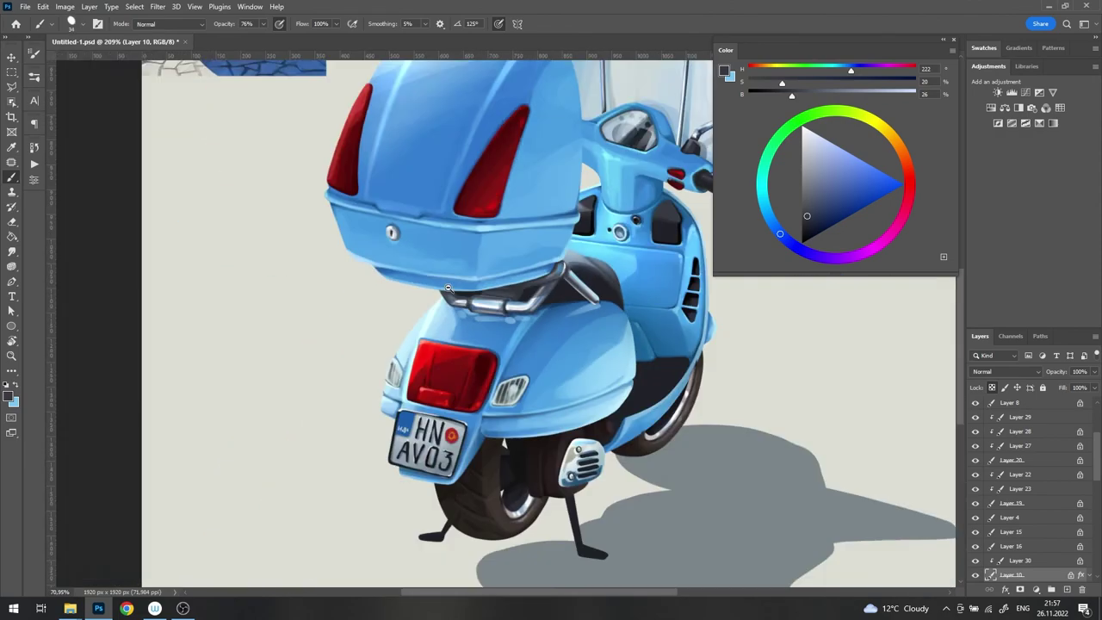
scroll(528, 299, up, 4)
scroll(577, 278, down, 2)
scroll(578, 277, down, 2)
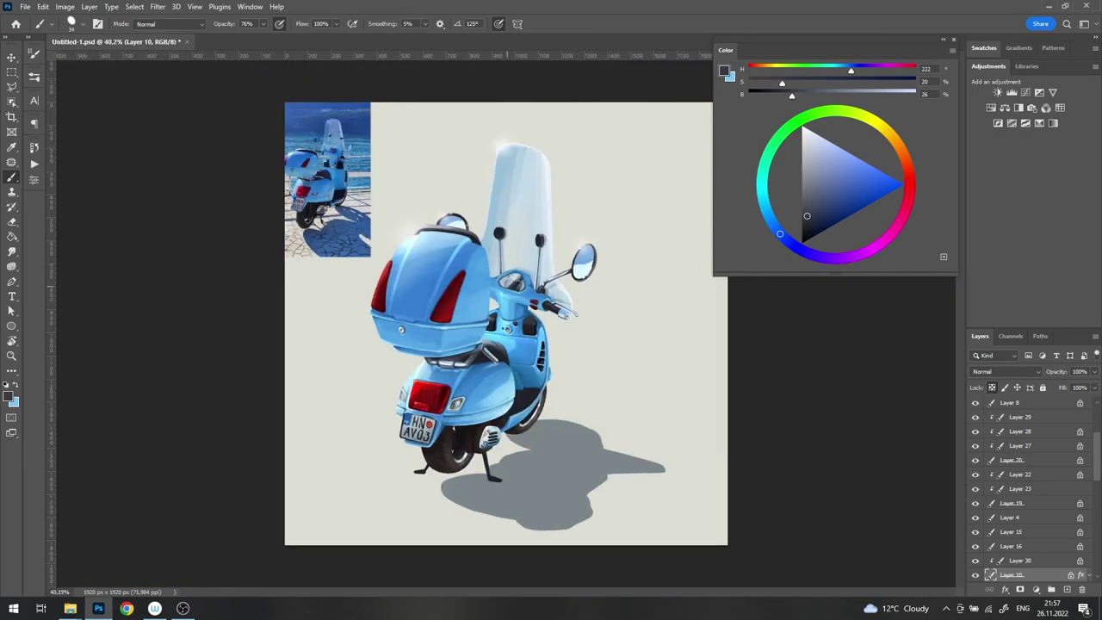
scroll(603, 285, up, 4)
Step: Shrink the brush and finish the handlebar grip's end as a chrome cap with a dark centre
key(r)
key(b)
scroll(559, 369, up, 2)
right_click(642, 301)
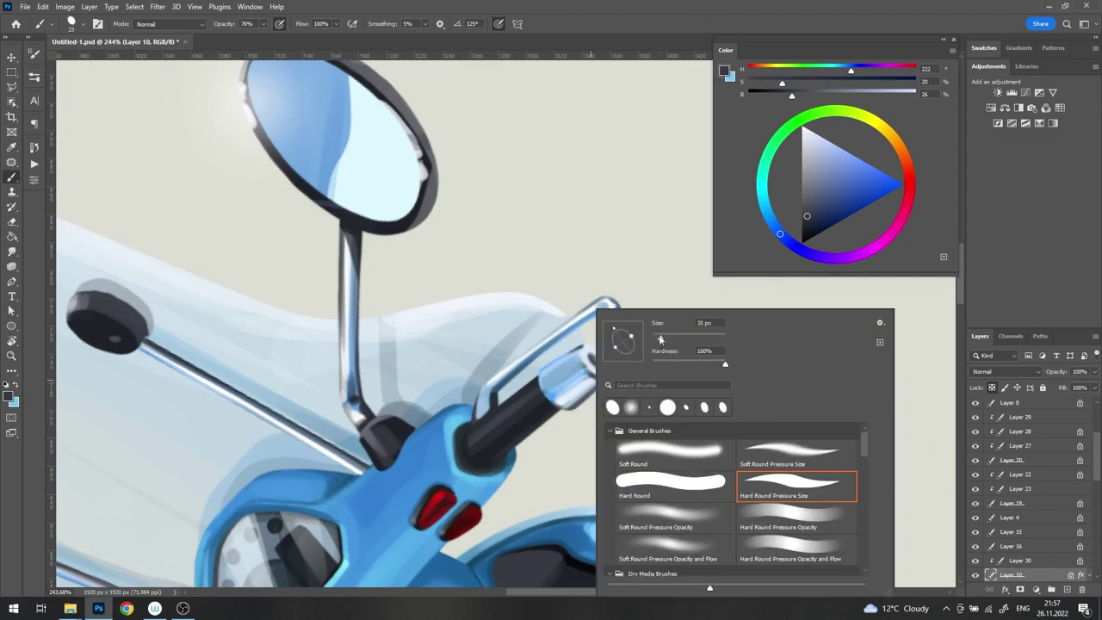
key(Escape)
scroll(580, 381, up, 2)
right_click(597, 308)
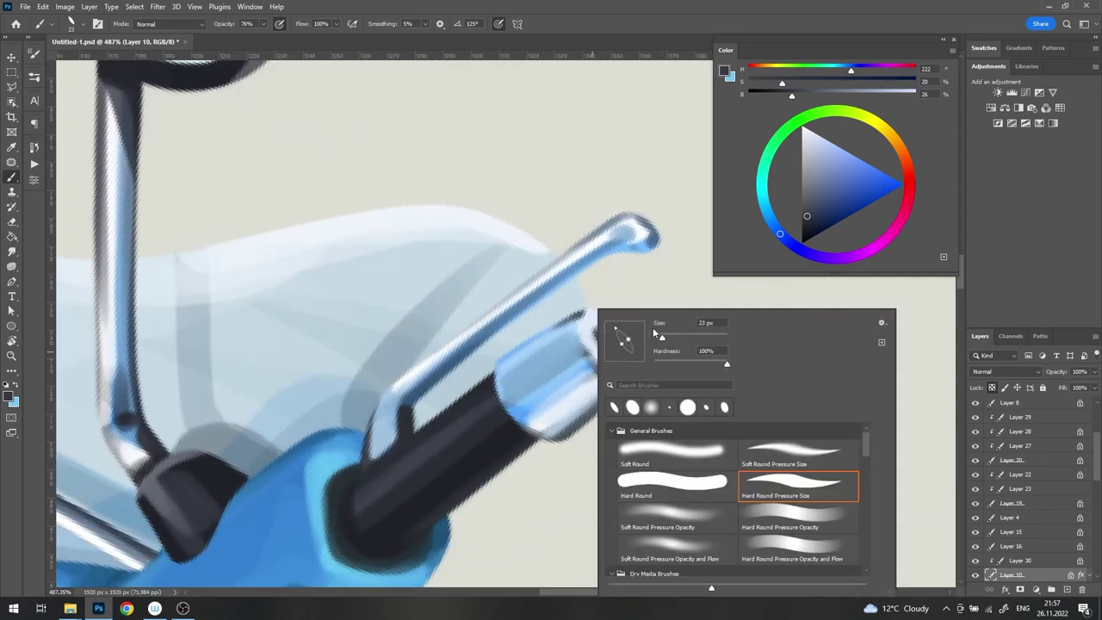
key(Escape)
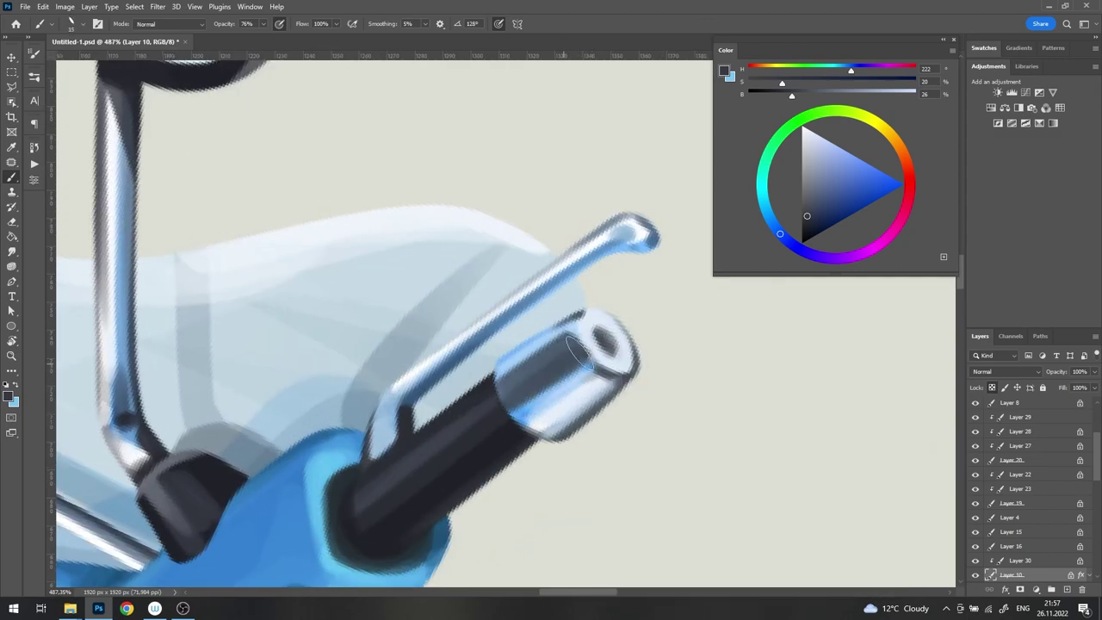
scroll(443, 465, down, 3)
scroll(475, 302, up, 2)
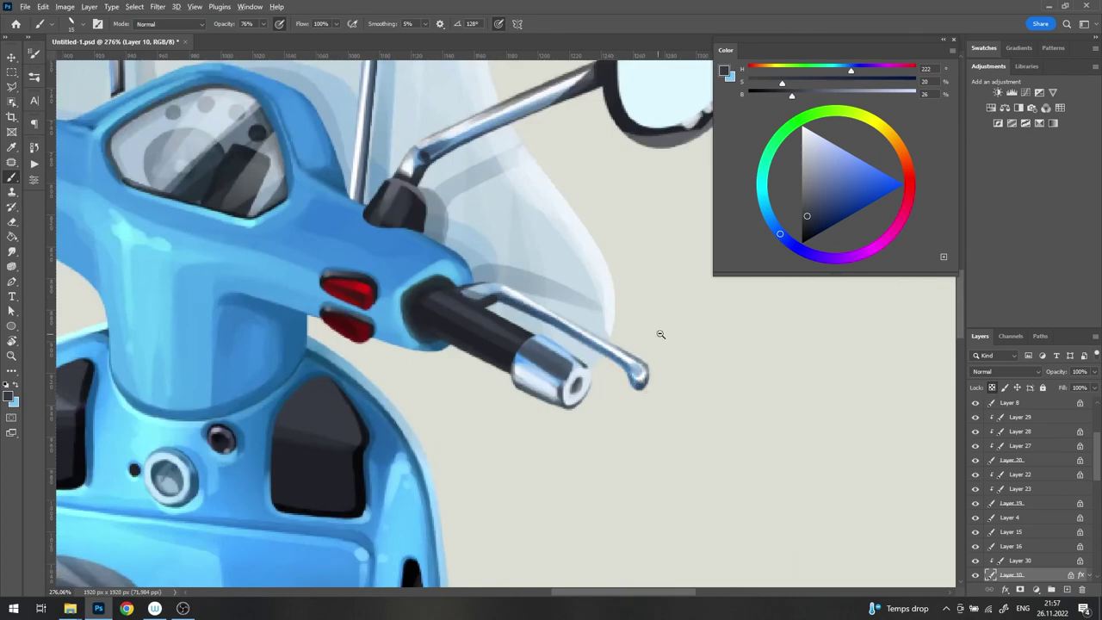
scroll(661, 334, down, 3)
scroll(490, 277, up, 2)
scroll(484, 263, down, 3)
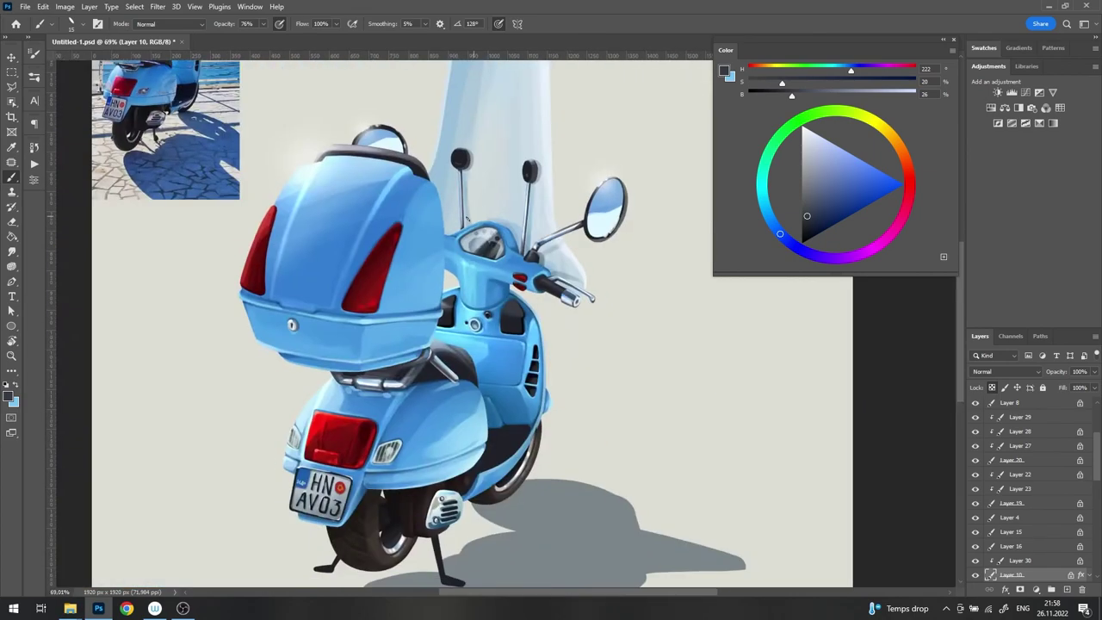
scroll(495, 267, up, 3)
scroll(499, 267, down, 4)
scroll(534, 282, up, 1)
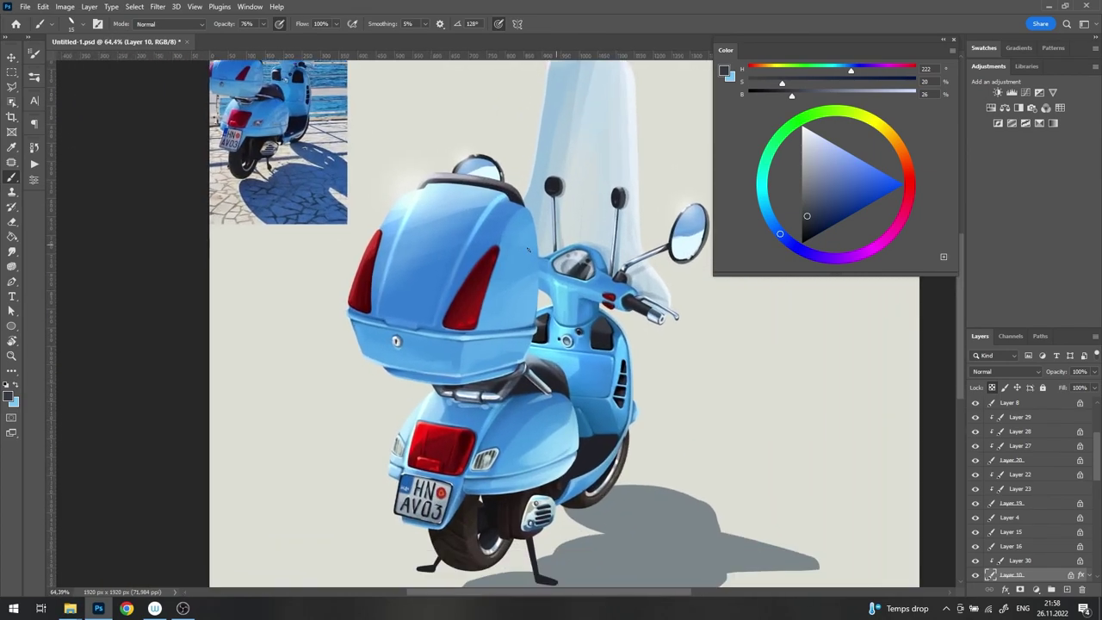
Step: Add a new highlight layer and choose the Hard Round Pressure Size brush
key(ctrl+shift+n)
scroll(534, 282, up, 2)
click(830, 142)
right_click(577, 265)
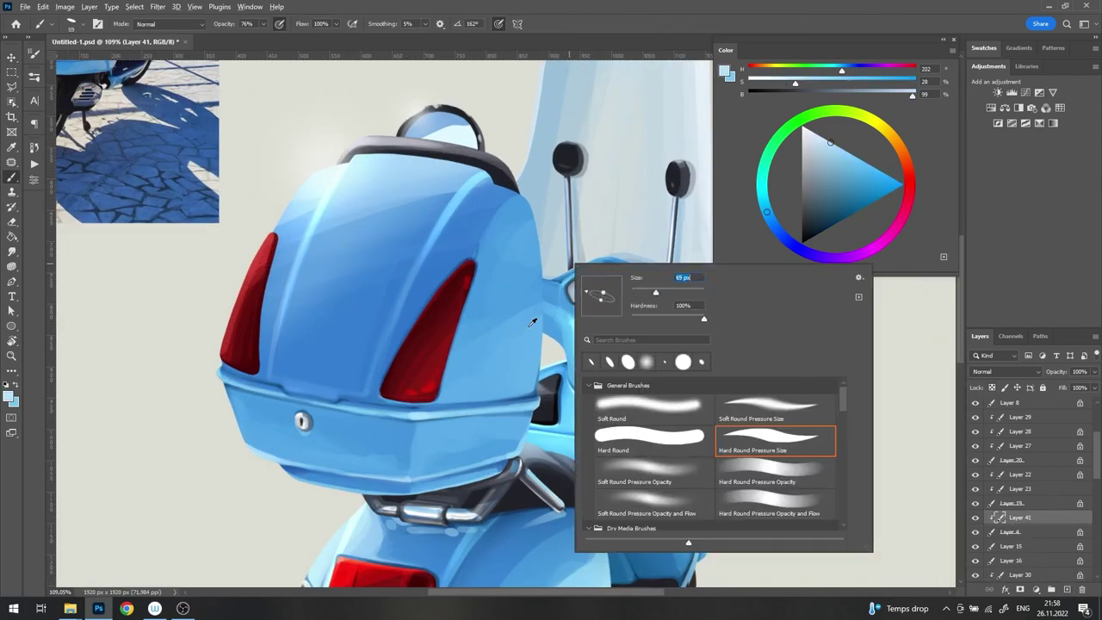
double_click(707, 452)
Step: Rotate the view and paint a sampled light-blue highlight along the fender's top edge
drag(556, 285, 517, 259)
scroll(556, 281, up, 2)
alt+click(556, 280)
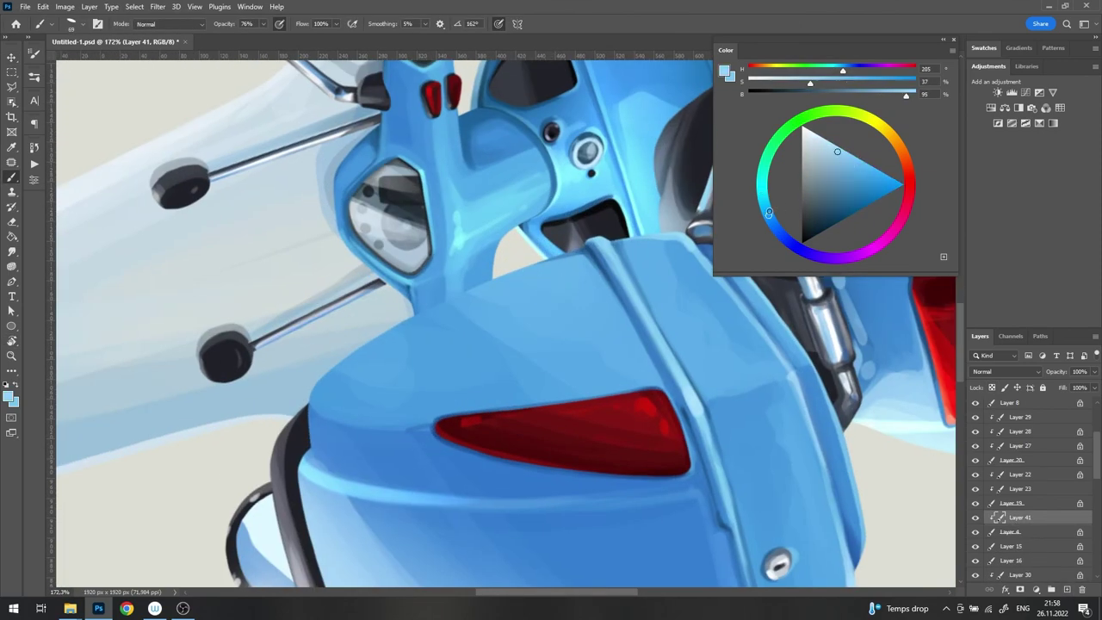
right_click(569, 237)
key(Return)
drag(603, 244, 315, 379)
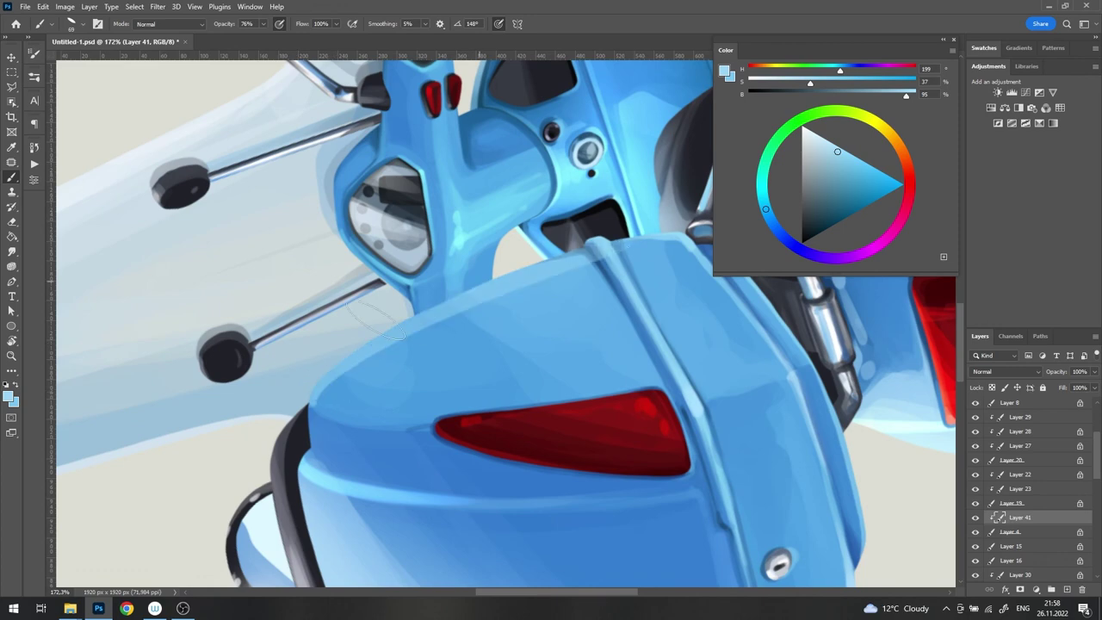
Step: Switch to the Soft Round Pressure Opacity and Flow brush and select Layer 40
right_click(579, 267)
click(601, 514)
key(Escape)
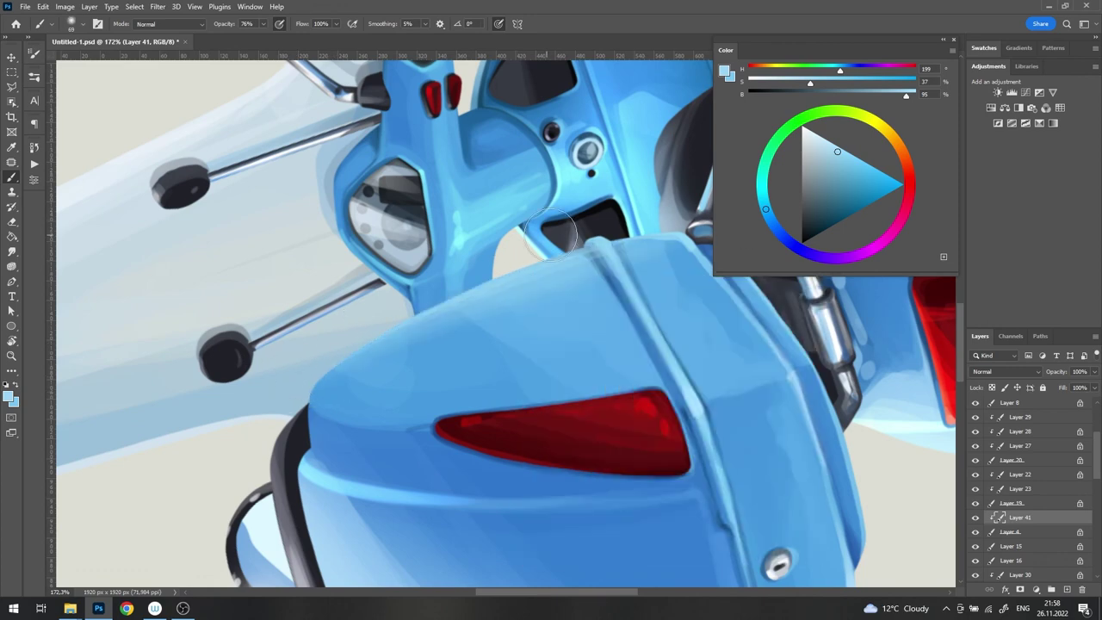
key(ctrl+0)
scroll(518, 387, up, 5)
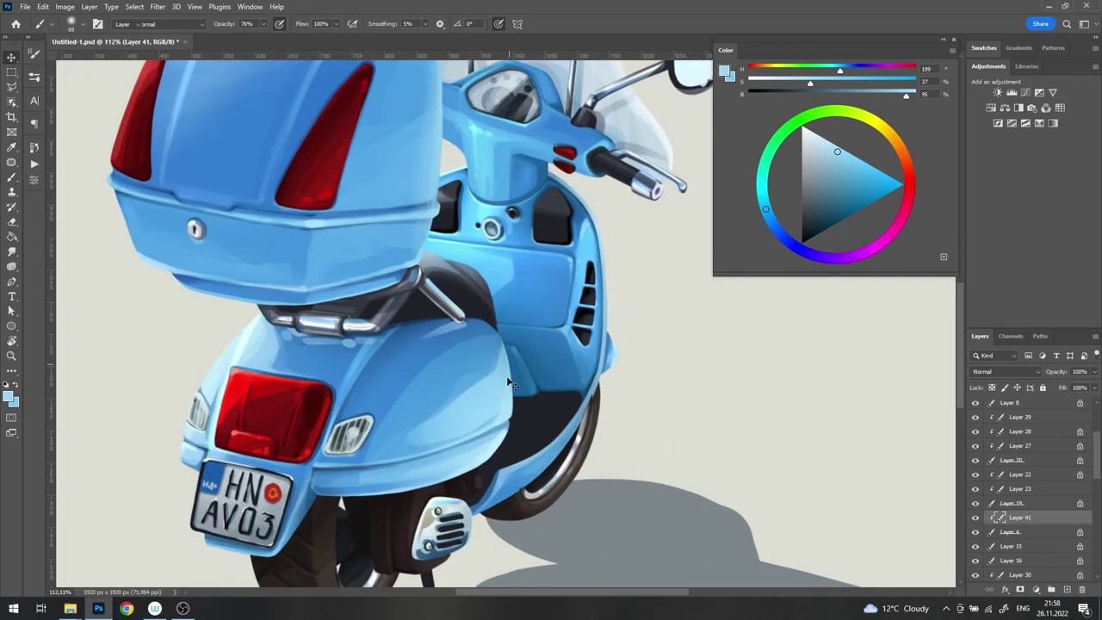
ctrl+click(512, 442)
scroll(522, 450, down, 5)
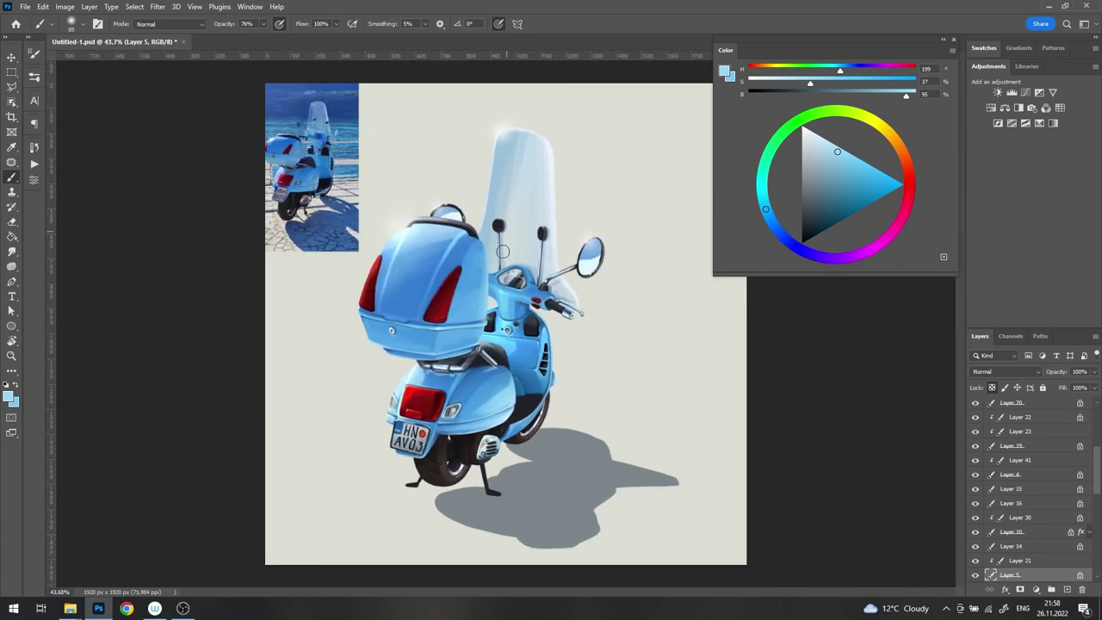
ctrl+click(409, 240)
Step: Touch up white glow on the rear body with a roughly 92 px brush and eraser
key(x)
right_click(565, 228)
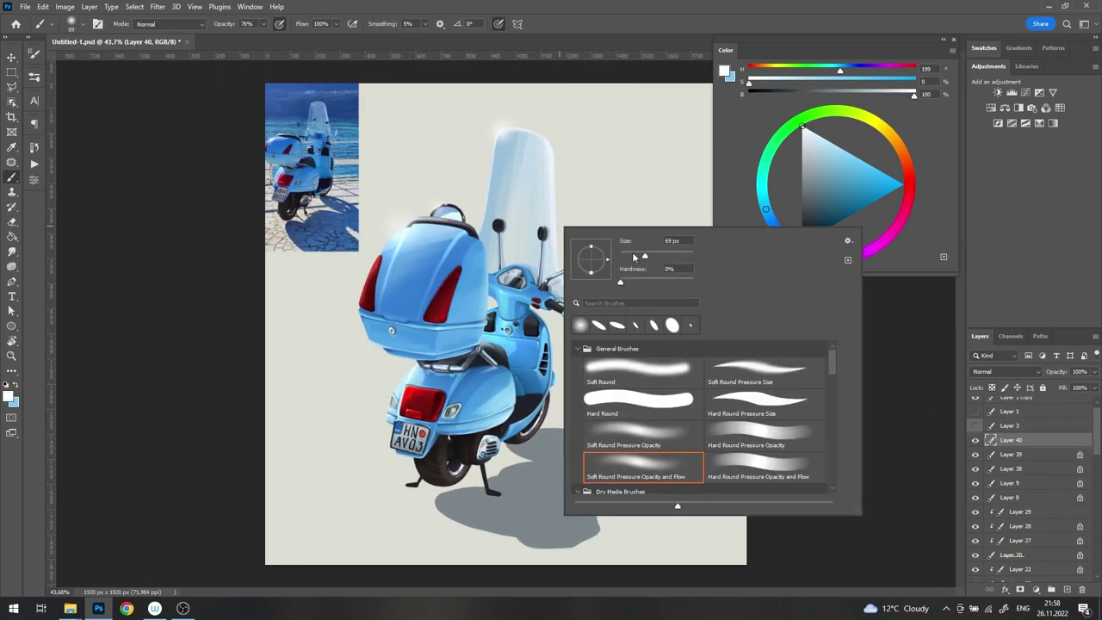
drag(634, 256, 652, 257)
key(Return)
scroll(514, 296, up, 3)
drag(555, 415, 556, 317)
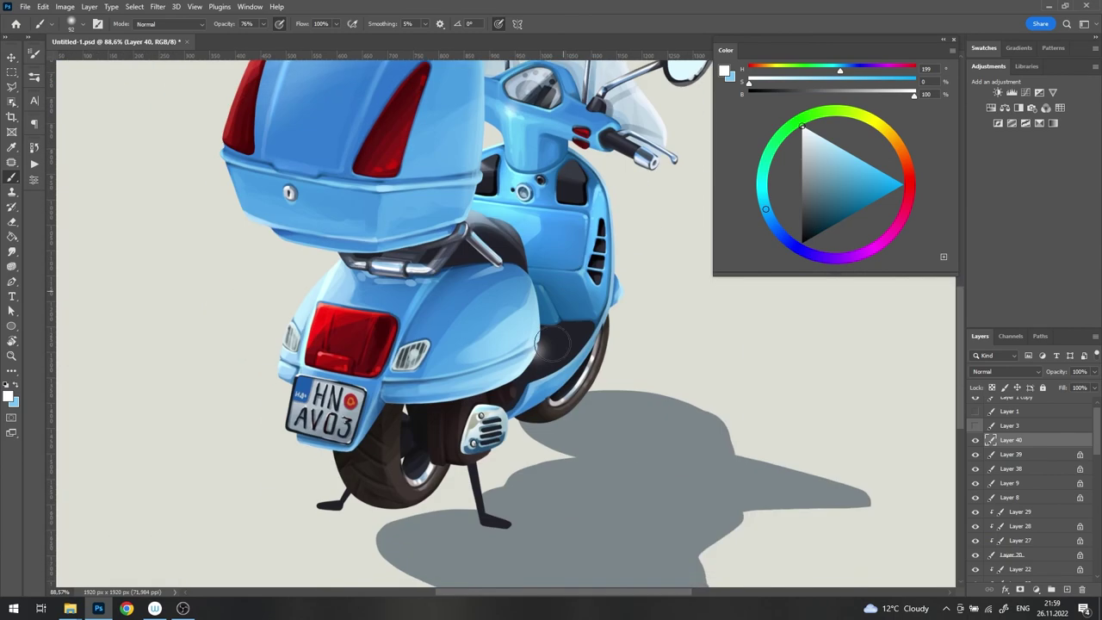
key(e)
right_click(568, 310)
key(Return)
key(b)
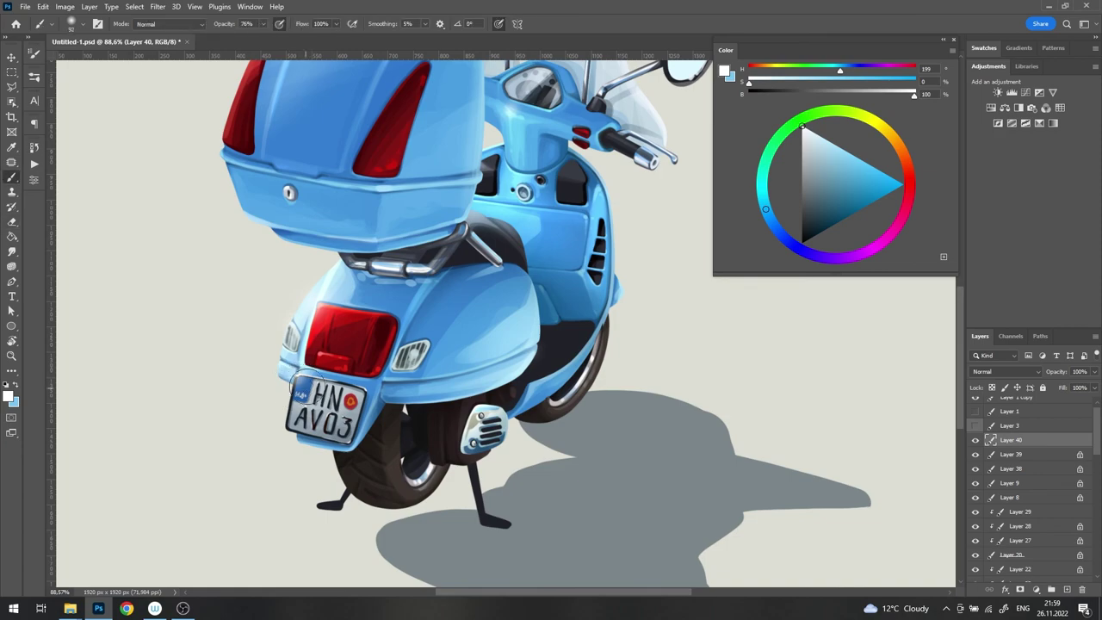
Step: Continue refining the soft white glows around the scooter's rear body
scroll(483, 422, up, 3)
scroll(482, 422, up, 1)
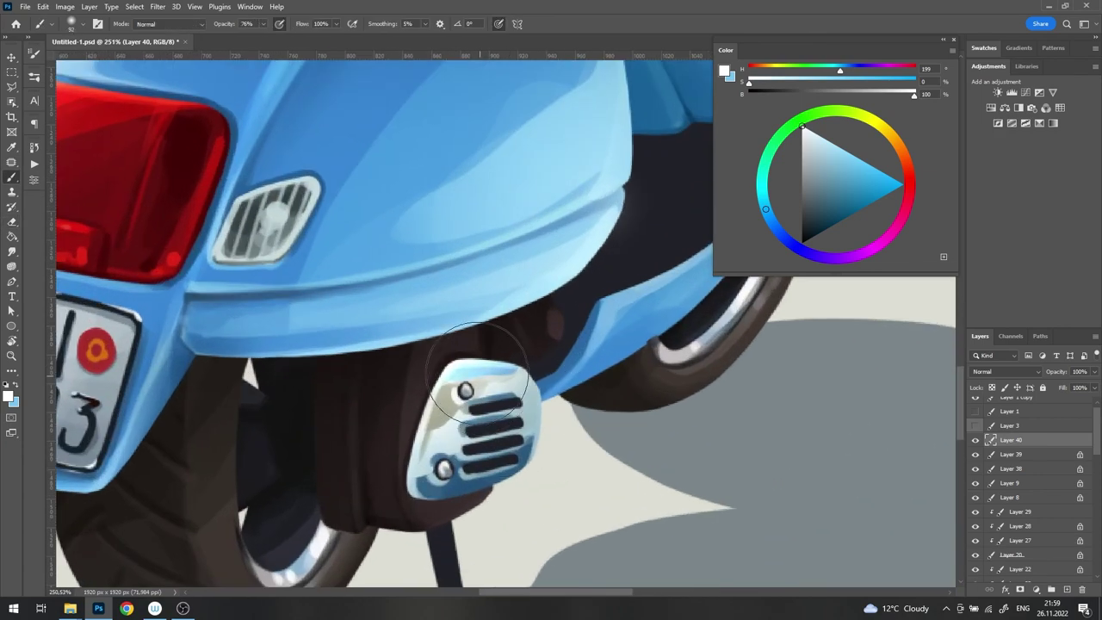
right_click(508, 310)
key(Escape)
scroll(572, 349, down, 5)
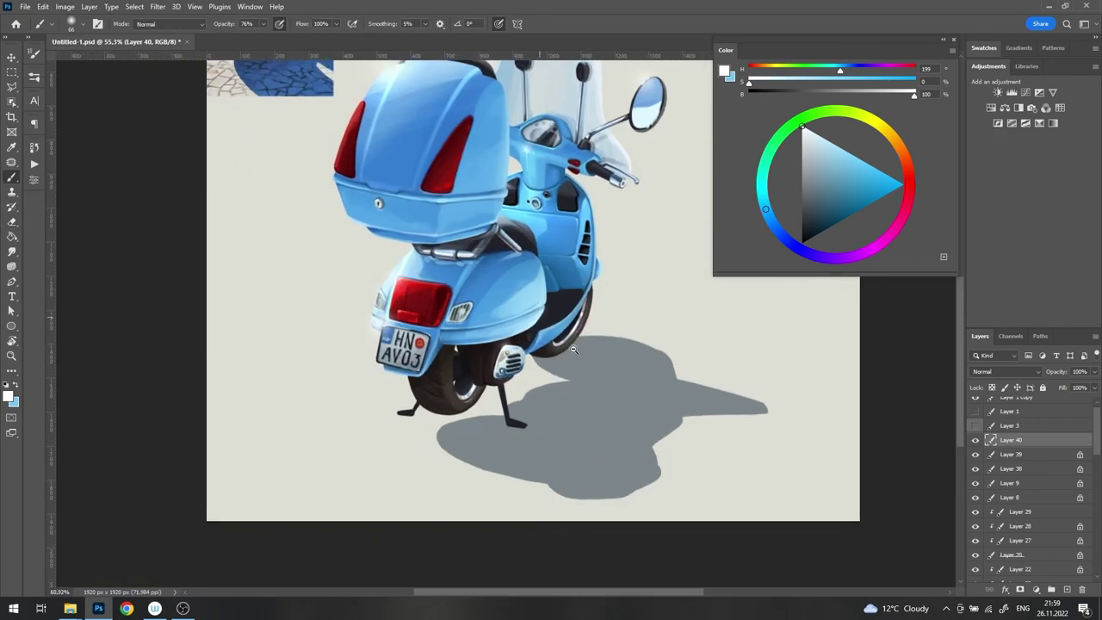
scroll(572, 349, up, 4)
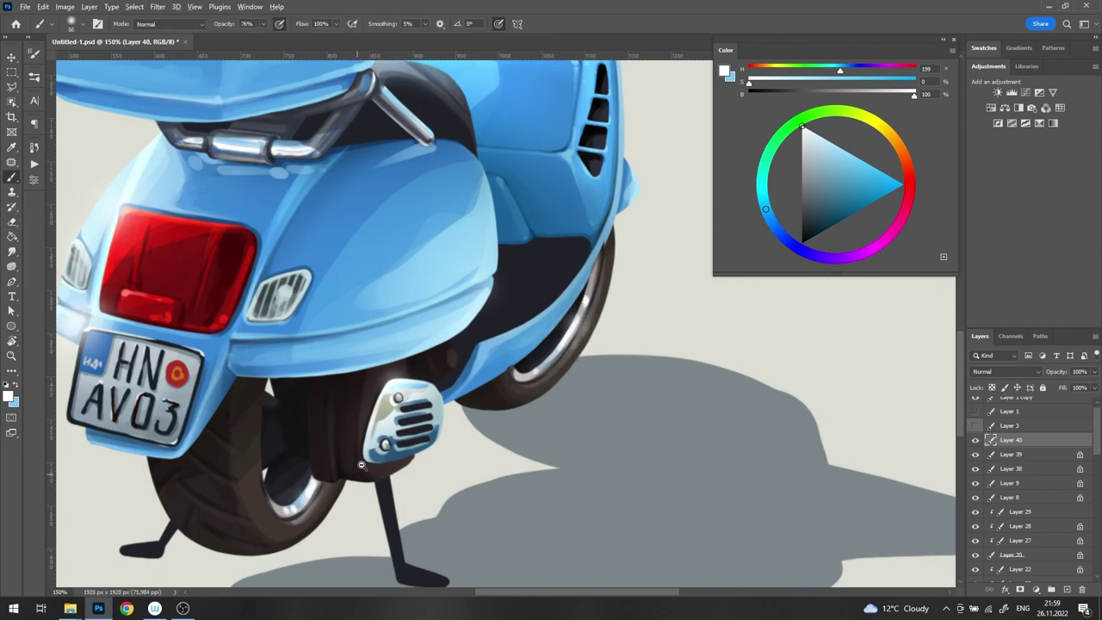
scroll(362, 465, down, 5)
Step: Add Layer 42 above the scooter group in Color Dodge with fill lowered to 35%
drag(1096, 440, 1096, 555)
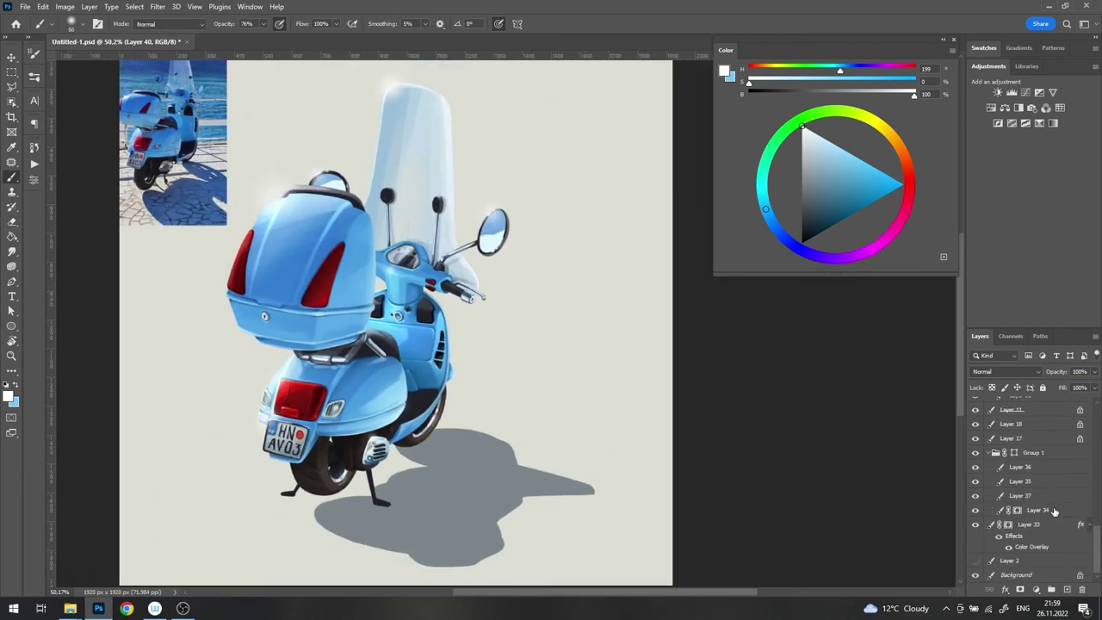
click(989, 454)
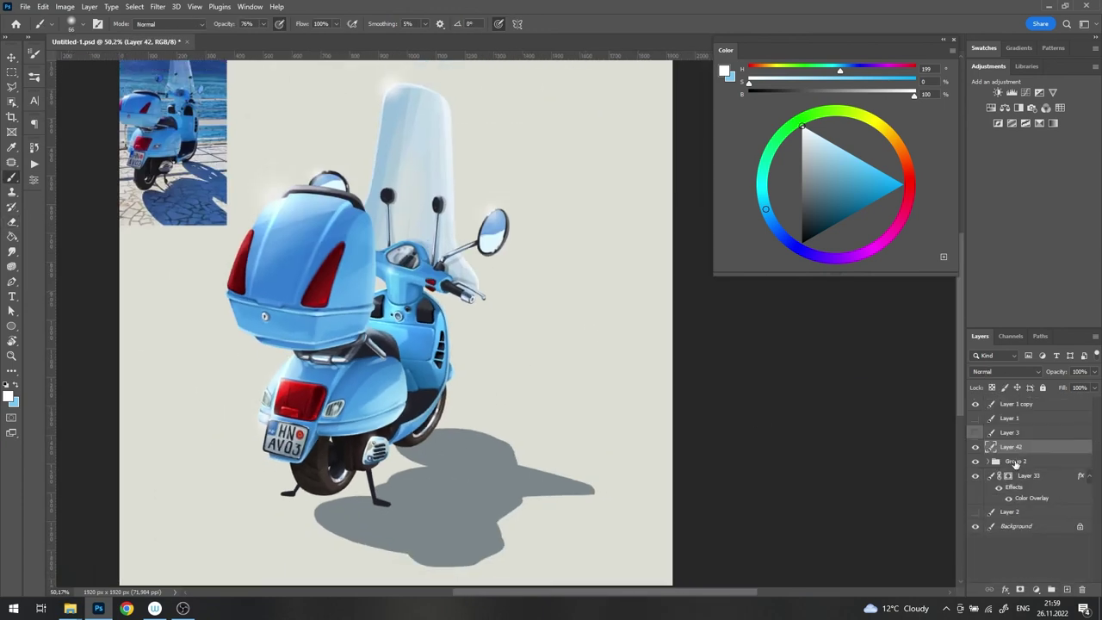
double_click(1049, 447)
key(Escape)
click(1006, 372)
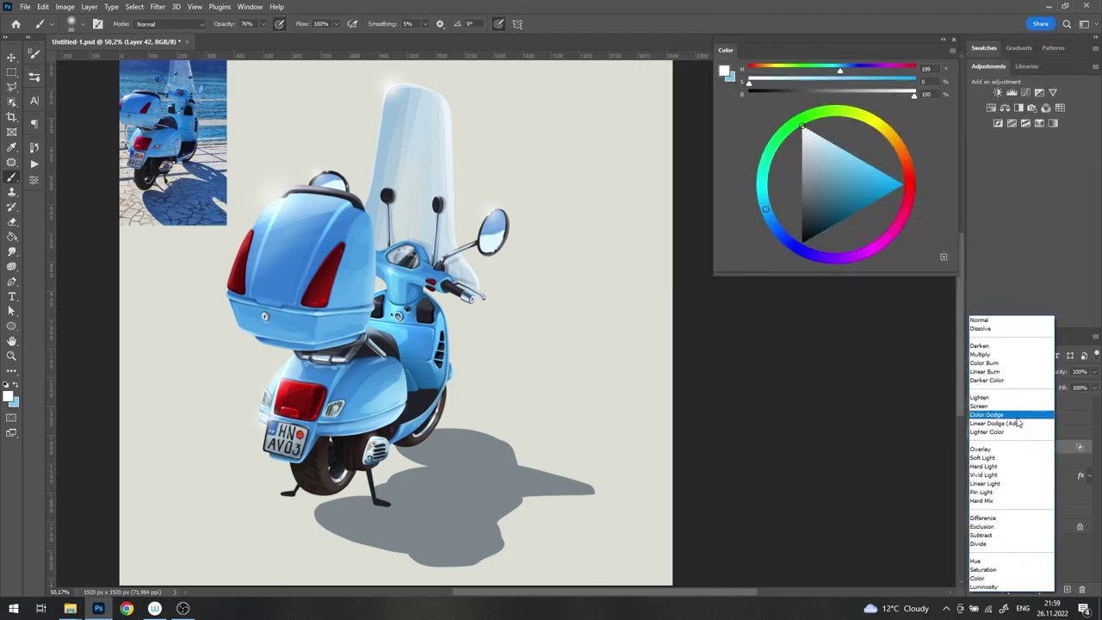
click(999, 417)
drag(1094, 387, 1068, 403)
Step: Pick a pale yellow painting colour and set brush opacity to 34%
drag(894, 134, 873, 120)
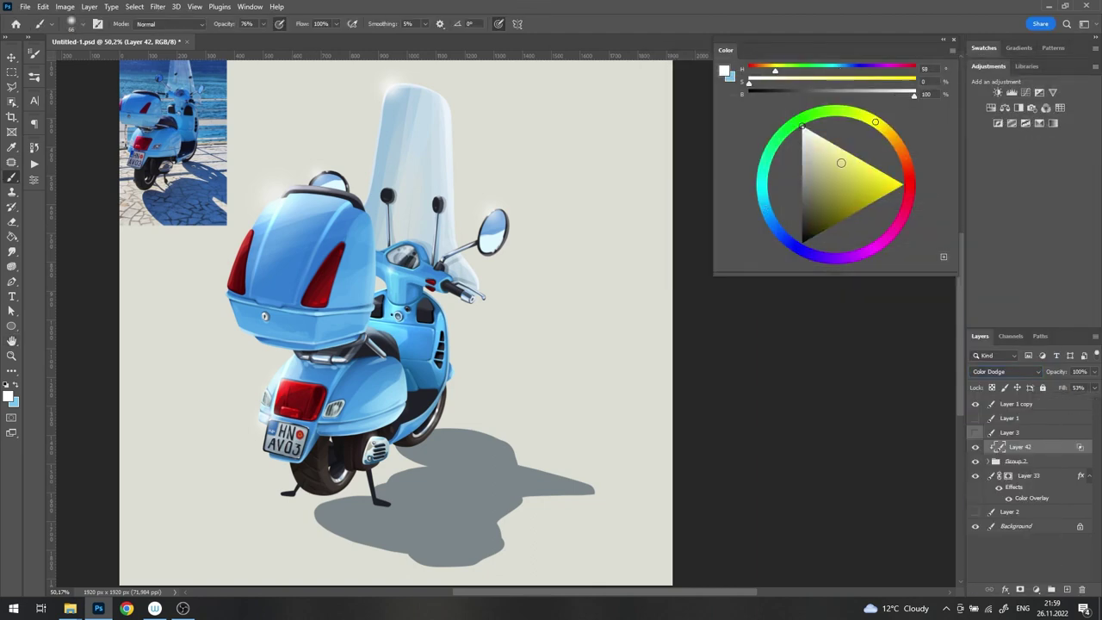
scroll(446, 263, down, 1)
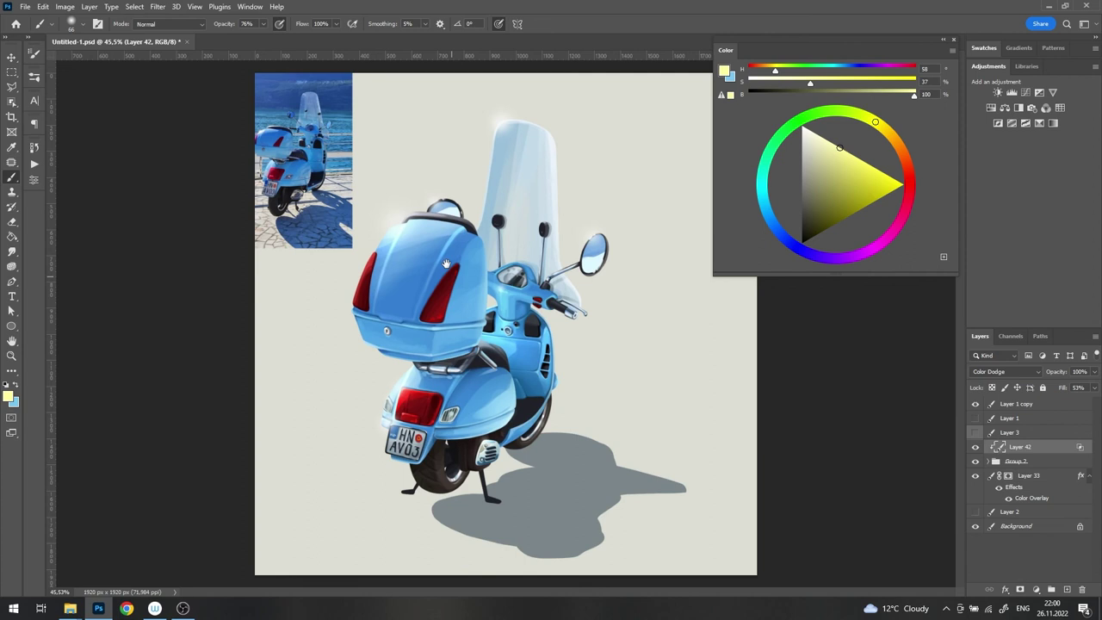
right_click(510, 223)
key(Return)
drag(262, 24, 259, 41)
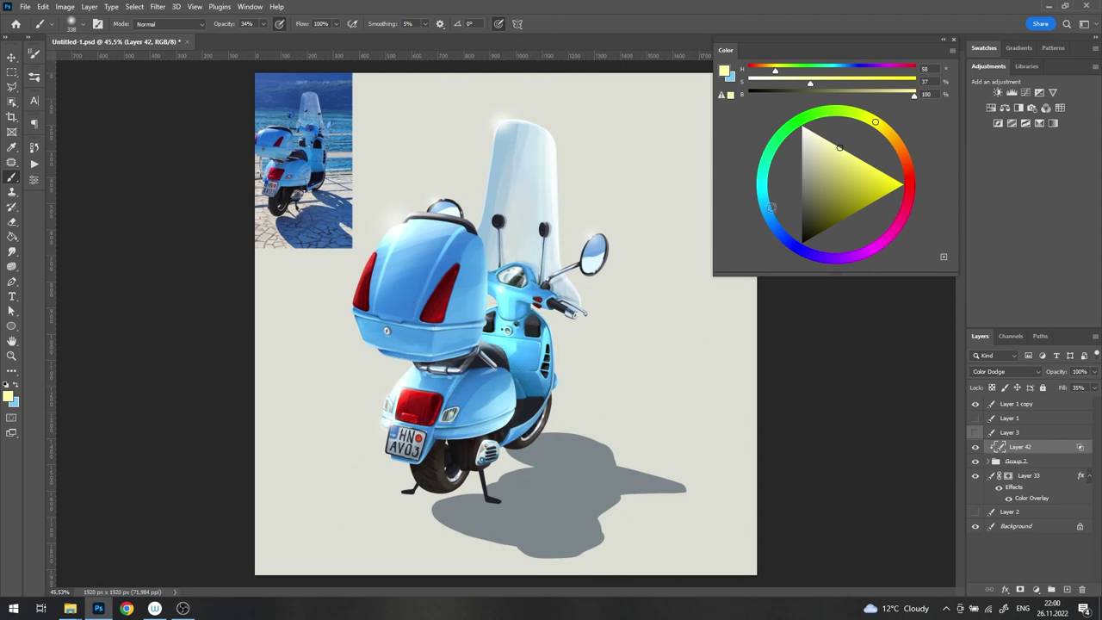
Step: Add Layer 43 above Layer 42 and pick a dark grey painting colour
click(1067, 590)
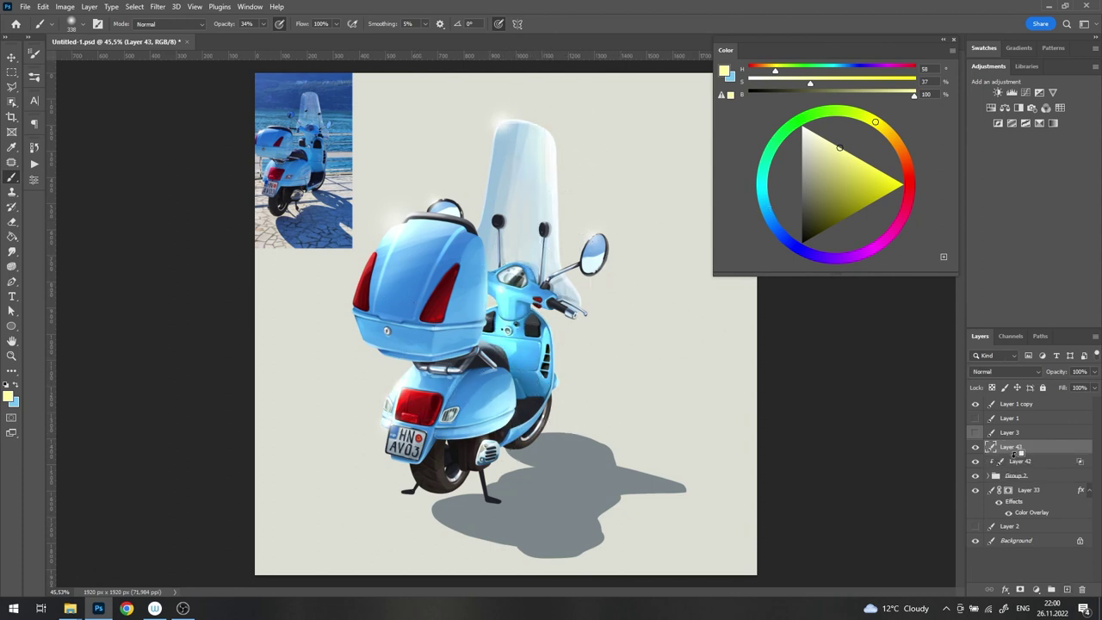
click(1006, 371)
click(997, 357)
click(774, 220)
click(802, 199)
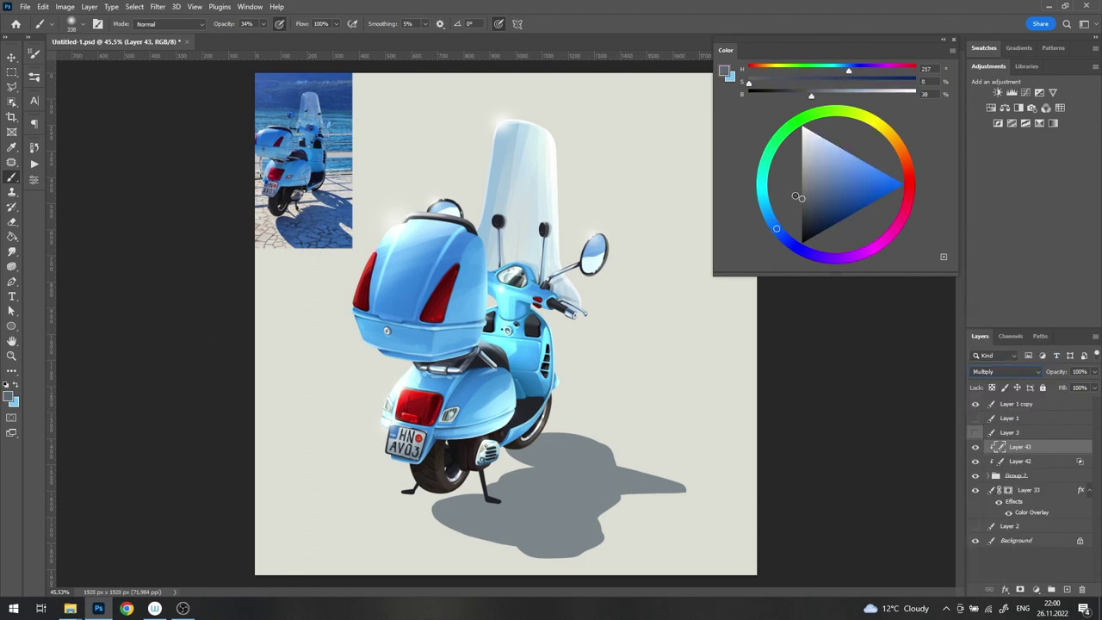
right_click(602, 277)
key(Return)
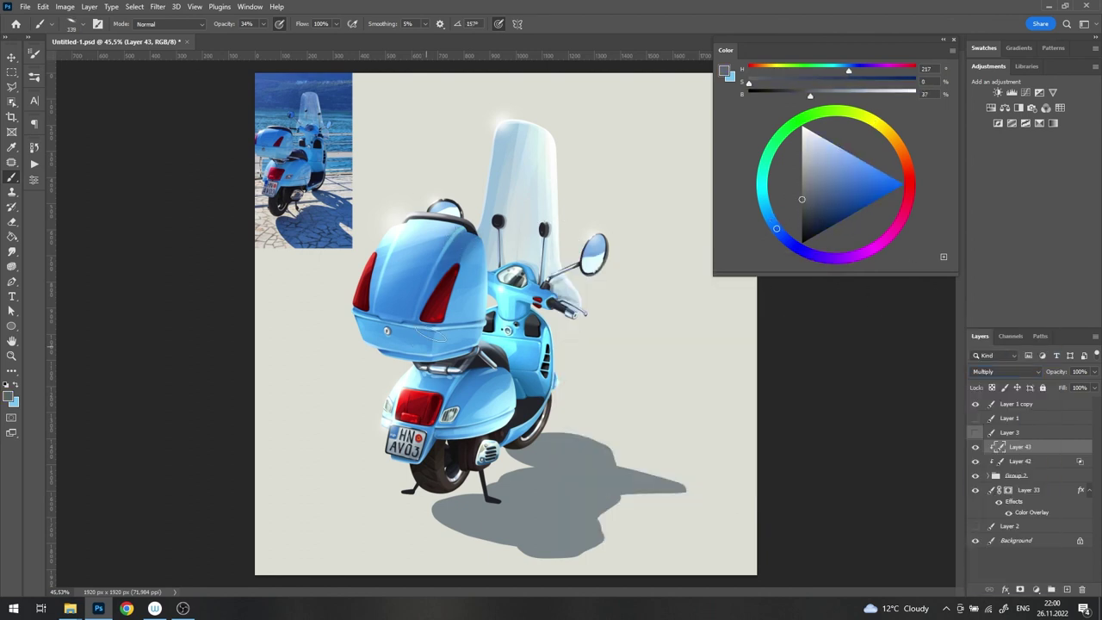
Step: Set Layer 43 to Linear Burn and deepen the shadow under the top case near the seat
scroll(496, 238, up, 1)
right_click(569, 268)
click(1006, 371)
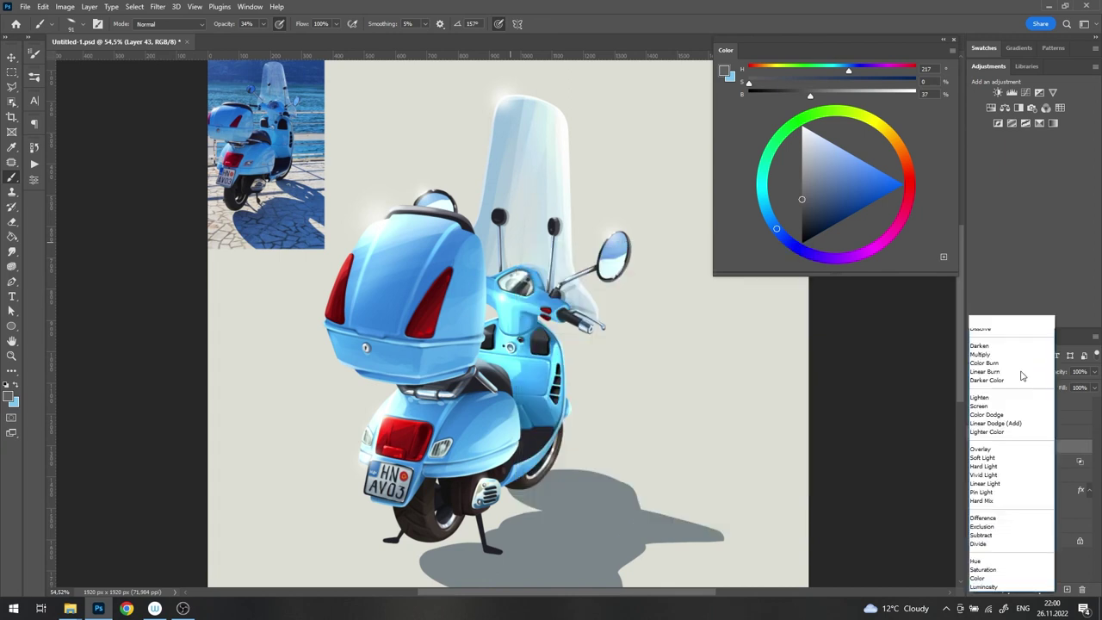
click(1020, 392)
drag(469, 227, 431, 287)
key(ctrl+z)
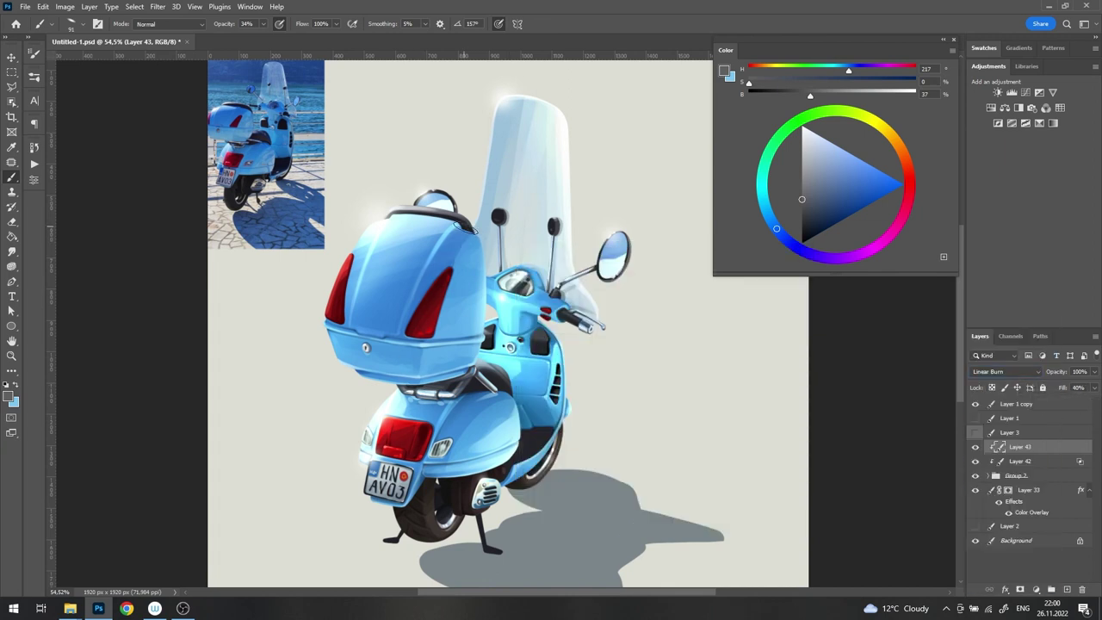
key(ctrl+shift+z)
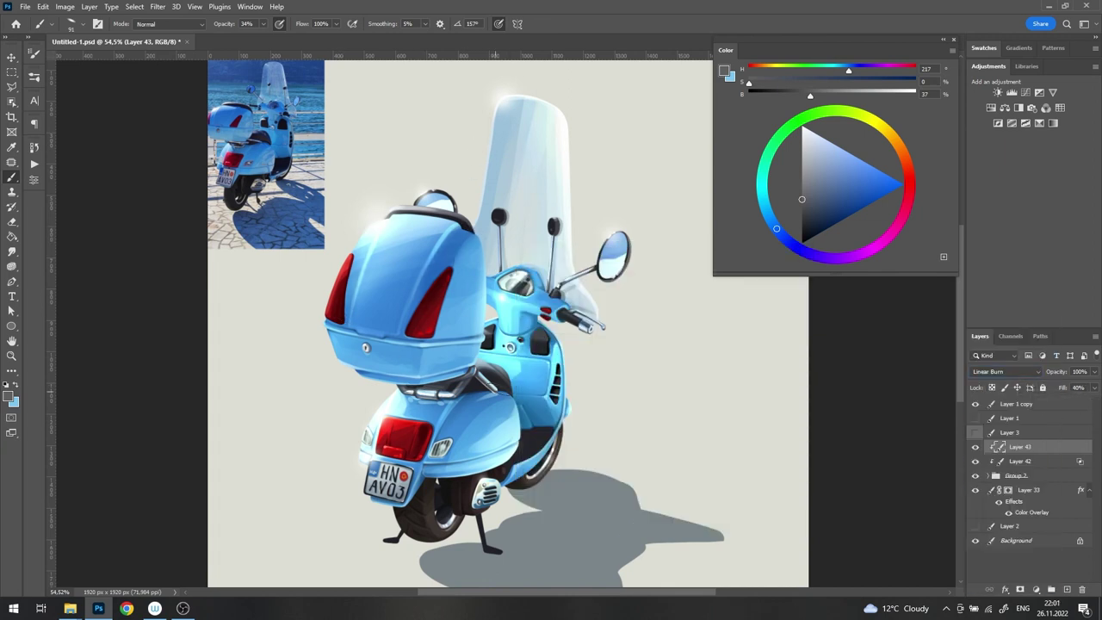
drag(444, 389, 508, 435)
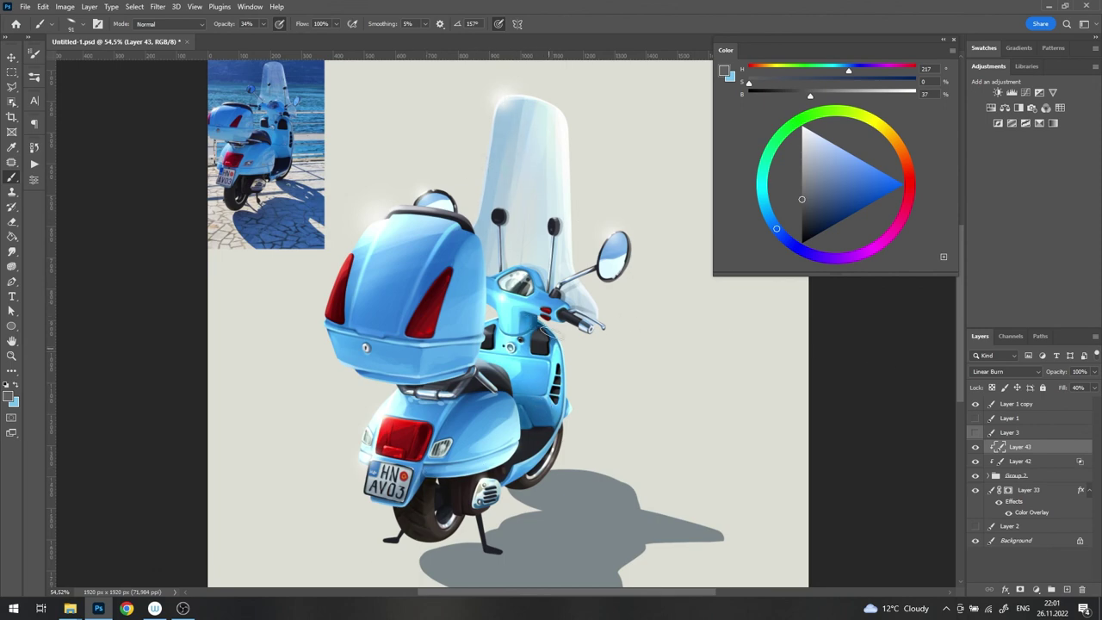
scroll(504, 287, down, 2)
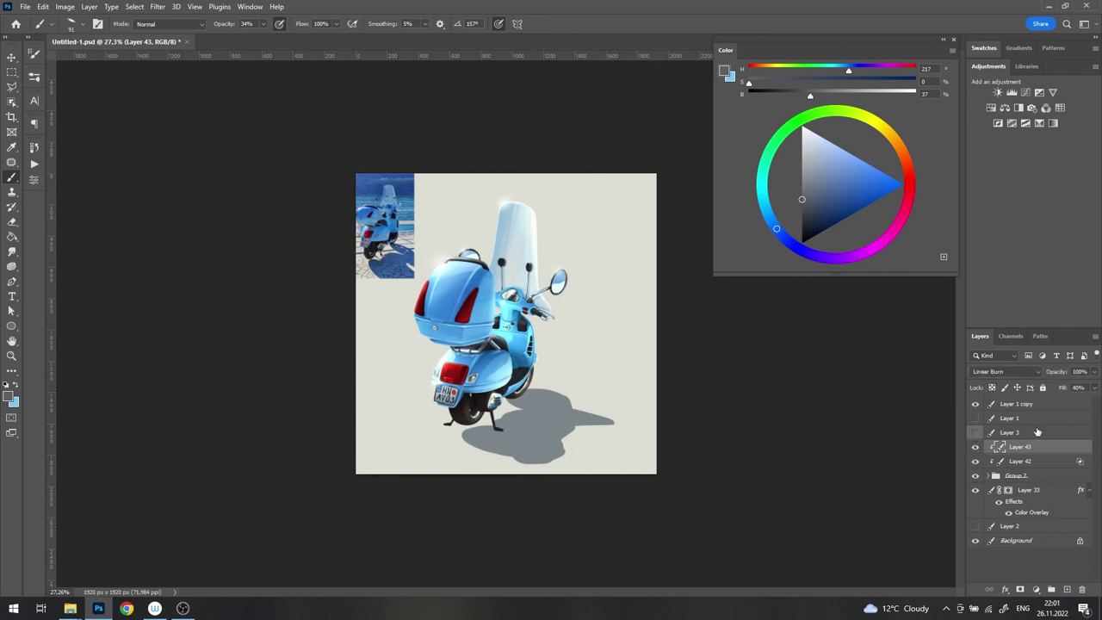
Step: Add a Color Balance adjustment, shifting highlights toward red to +6
click(1005, 108)
click(142, 181)
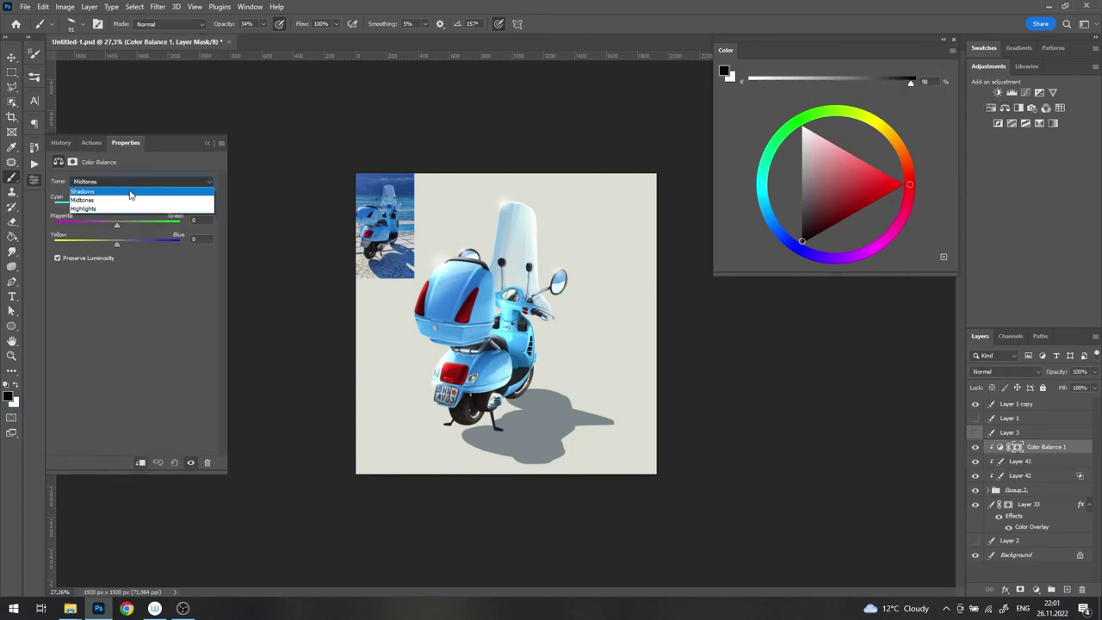
click(95, 191)
click(142, 181)
click(91, 212)
drag(117, 206, 120, 206)
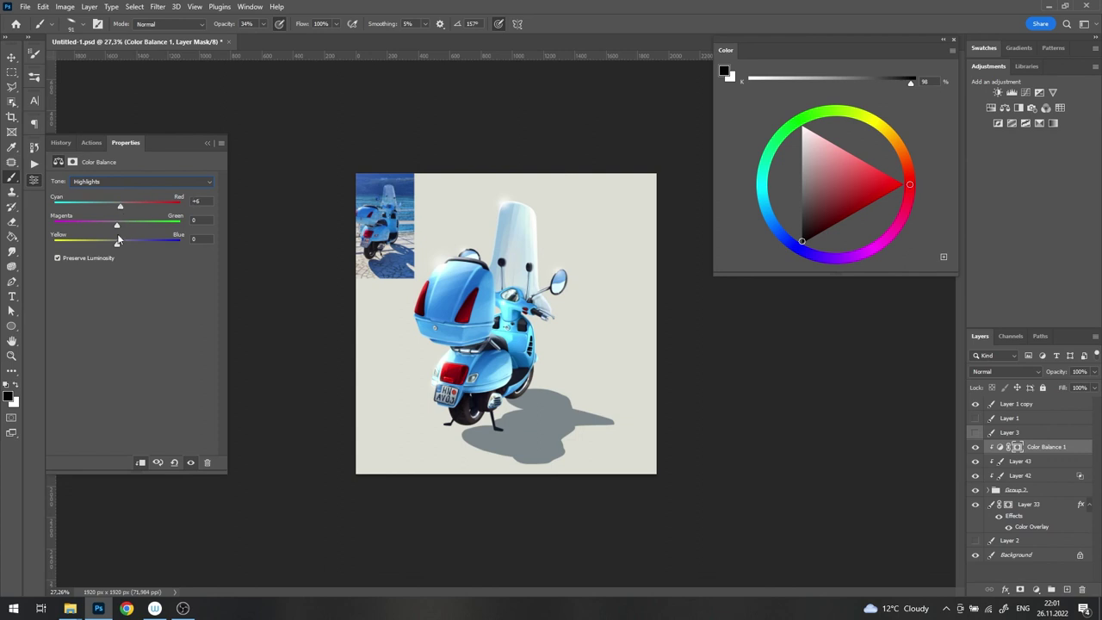
click(120, 180)
click(113, 202)
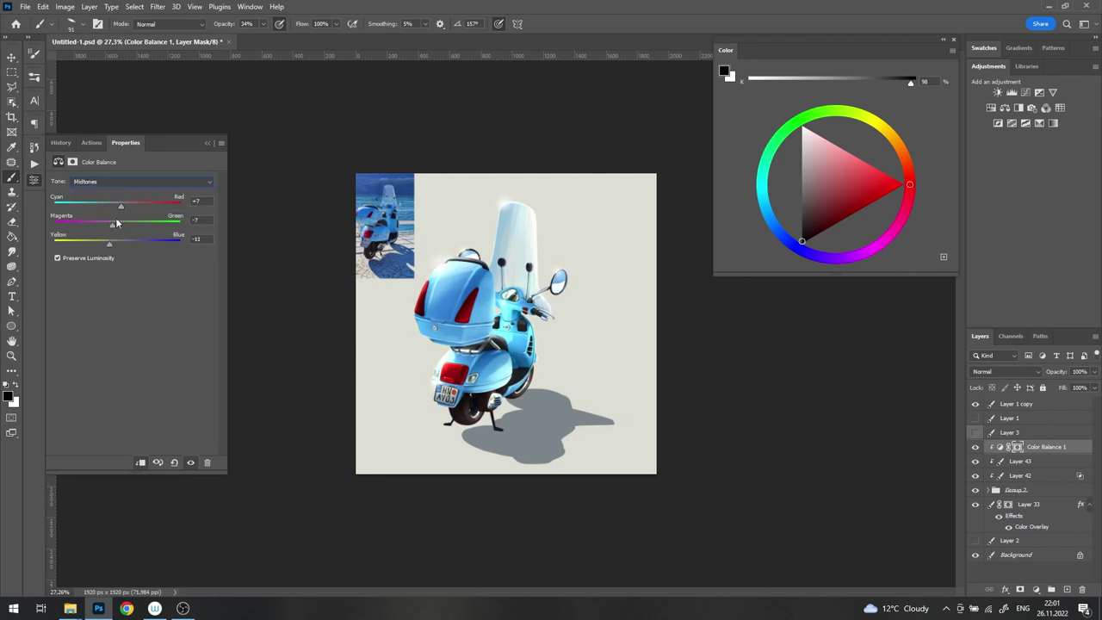
click(121, 181)
click(104, 212)
Step: Toggle Layer 42's visibility to compare the glow, then select Layer 42
scroll(517, 304, up, 5)
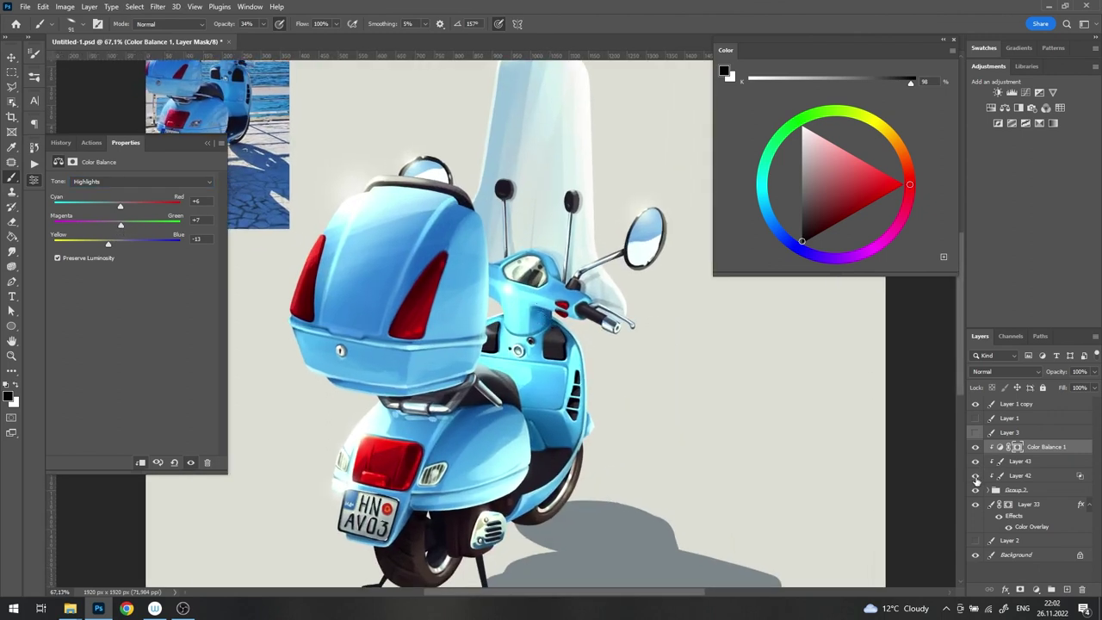
double_click(976, 476)
click(1021, 475)
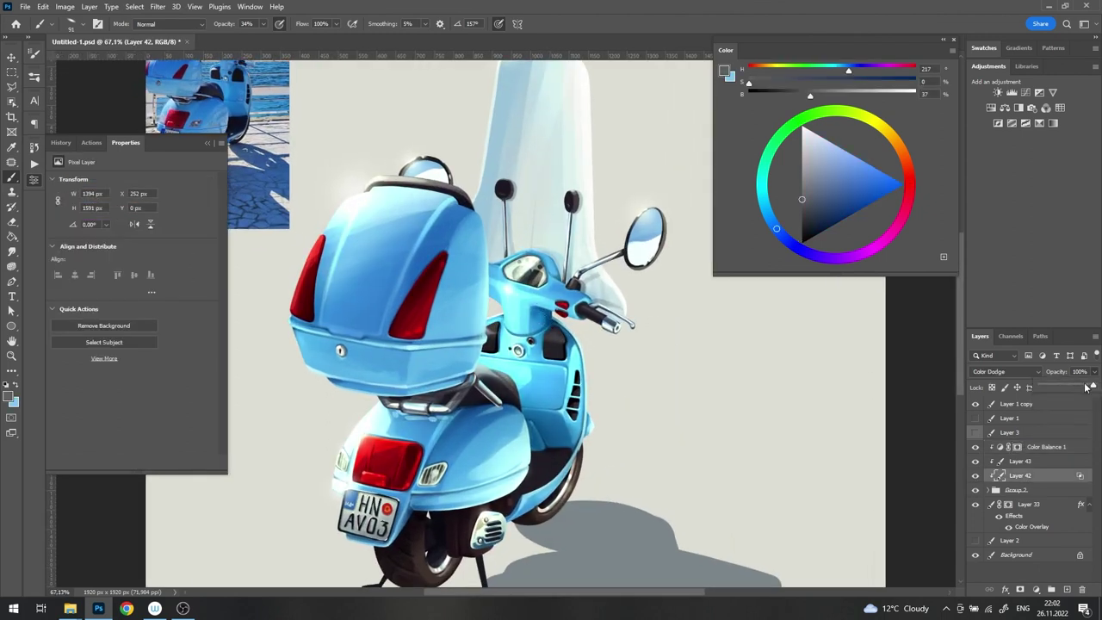
scroll(698, 392, down, 2)
scroll(676, 353, down, 2)
scroll(594, 343, down, 2)
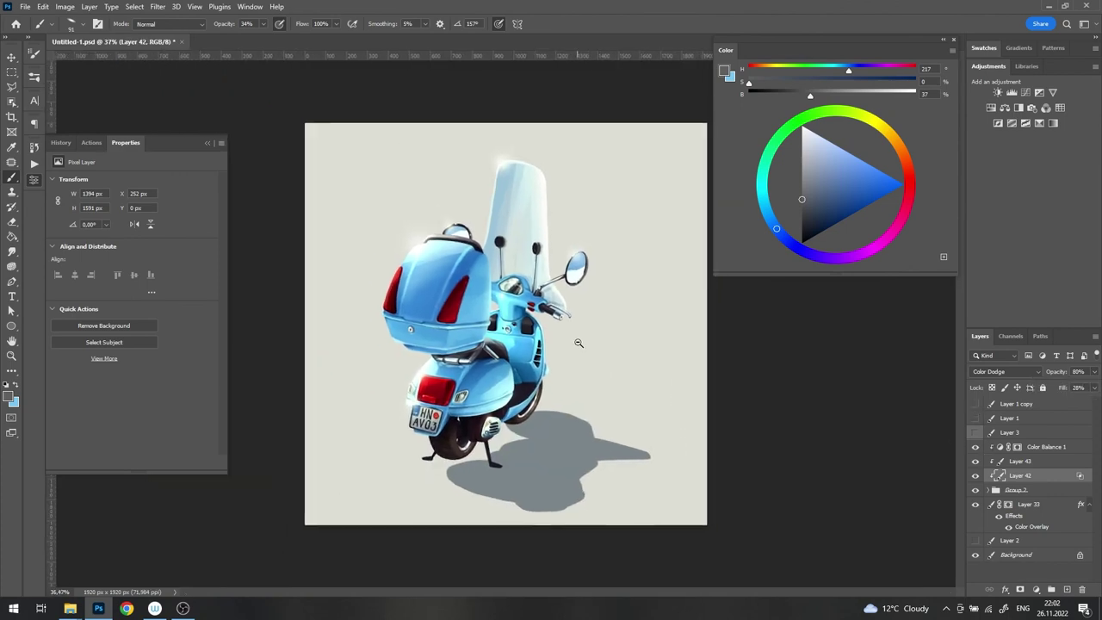
Step: On a new layer above Layer 2, paint a broad pale band with a 259 px brush at 100% opacity
click(1025, 540)
key(ctrl+shift+alt+n)
right_click(555, 312)
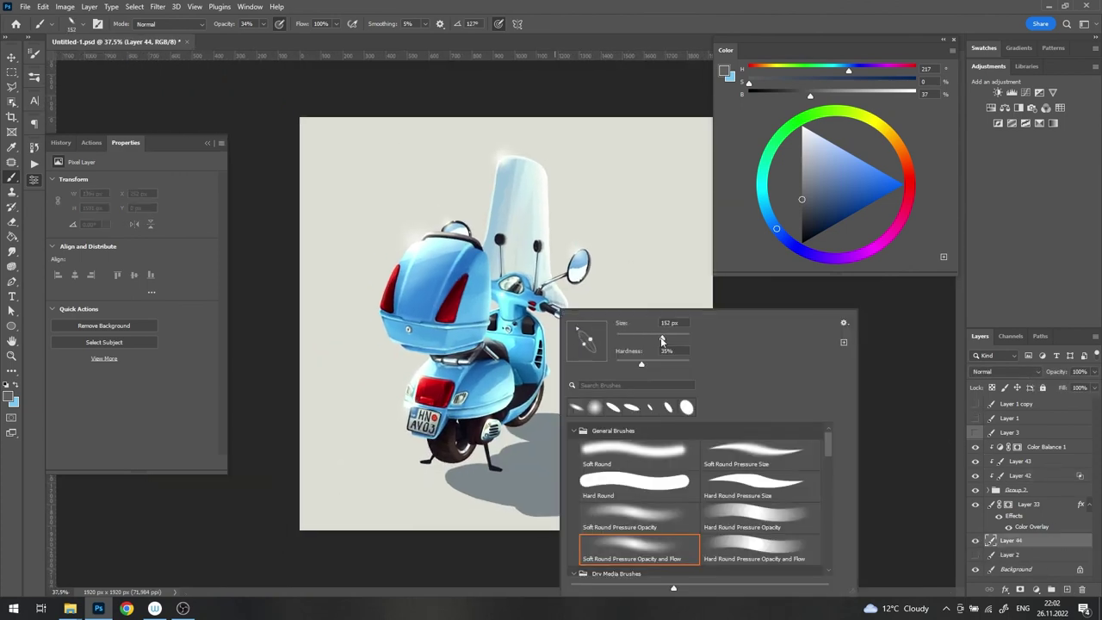
drag(661, 337, 682, 340)
key(Return)
alt+click(604, 292)
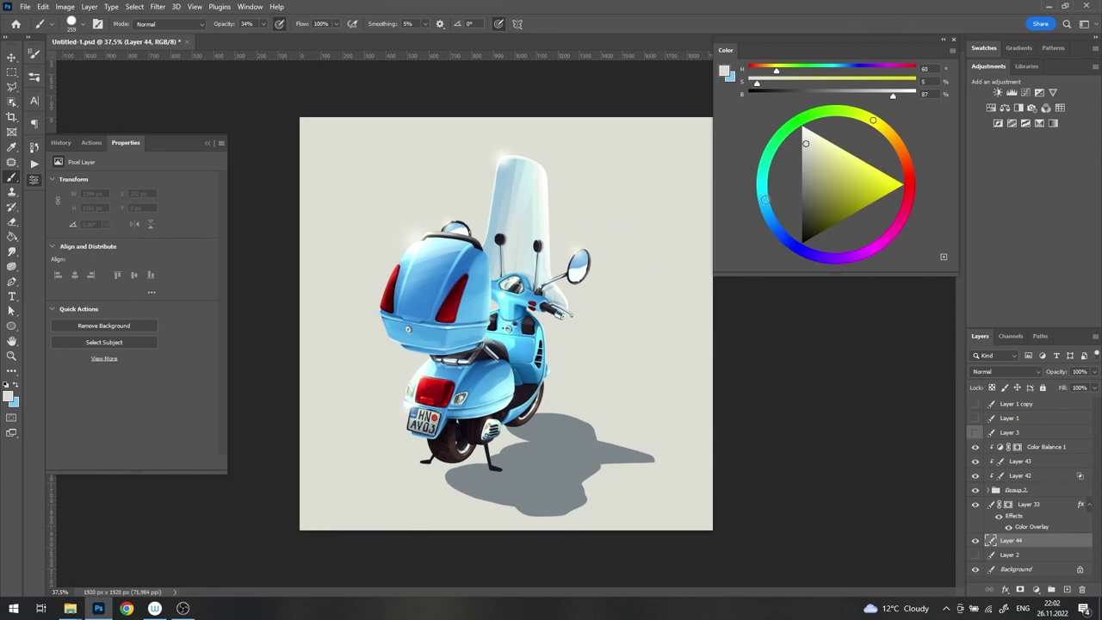
alt+click(464, 274)
key(0)
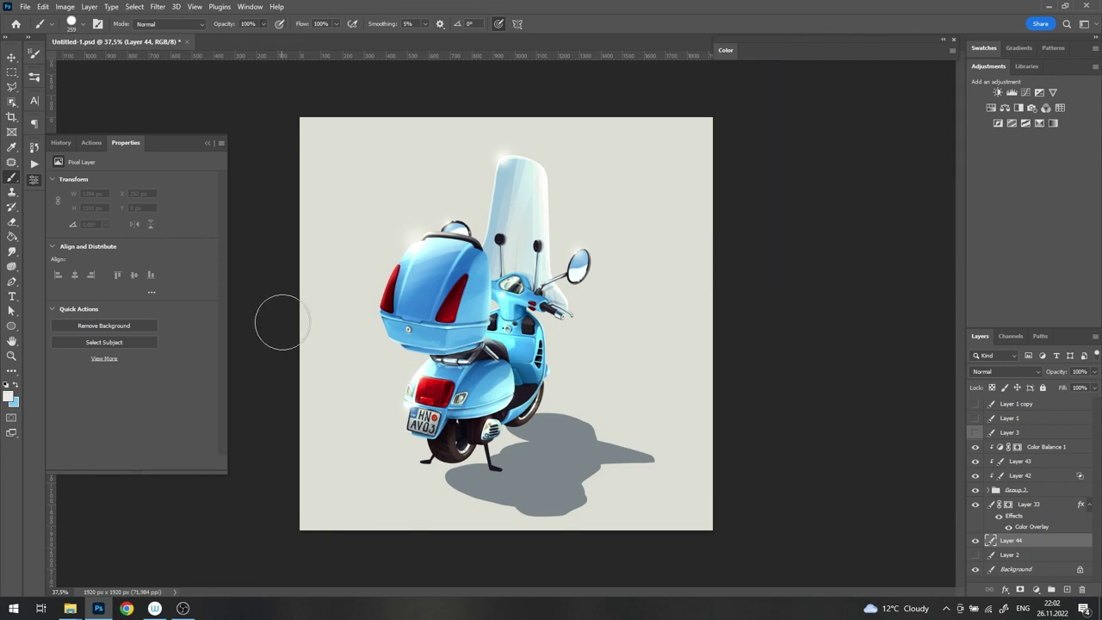
mouse_move(278, 319)
mouse_down()
mouse_move(382, 226)
mouse_move(724, 114)
mouse_up()
Step: Erase horizontal gaps across the band with a hard eraser tip to carve stripes
key(e)
right_click(289, 244)
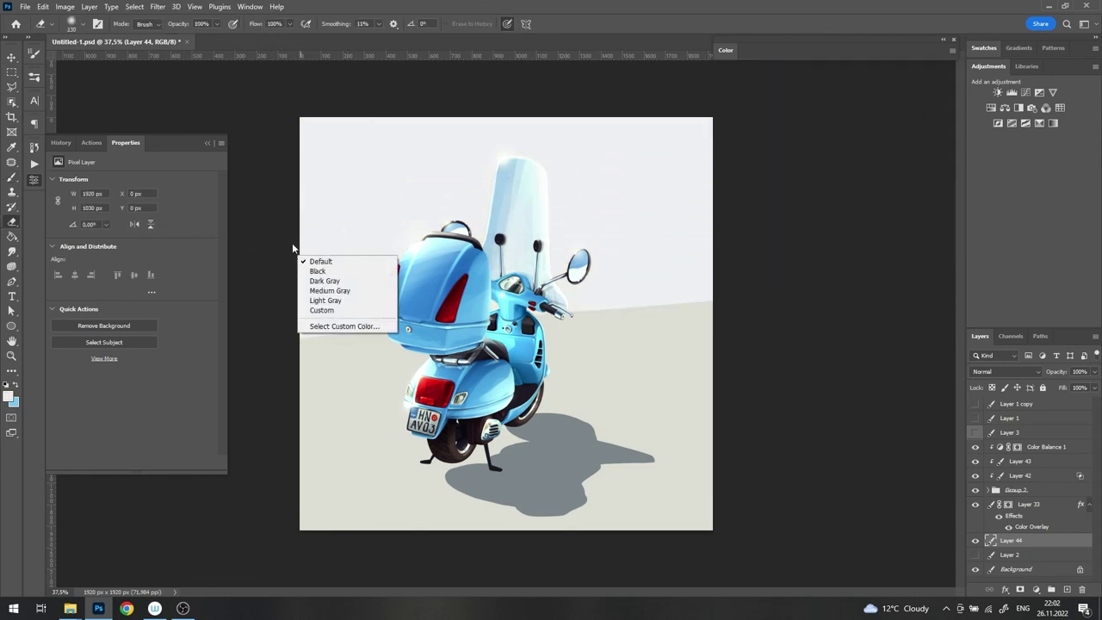
right_click(371, 225)
click(561, 395)
key(Return)
drag(850, 197, 253, 224)
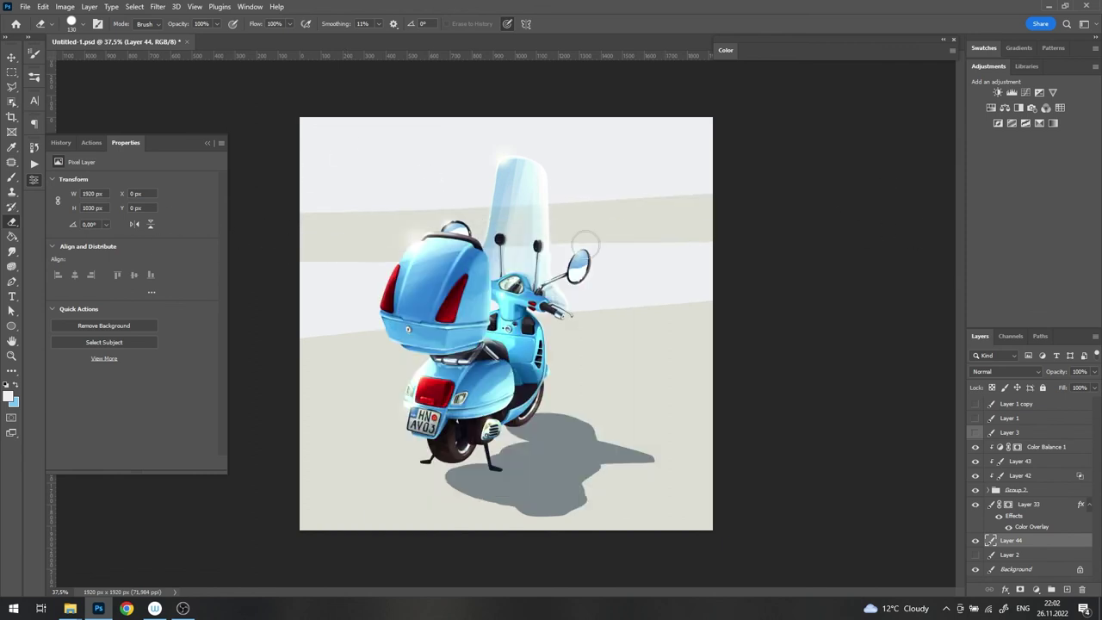
Step: Undo the last streak edits while switching between Brush and Eraser, then zoom out slightly
key(ctrl+z)
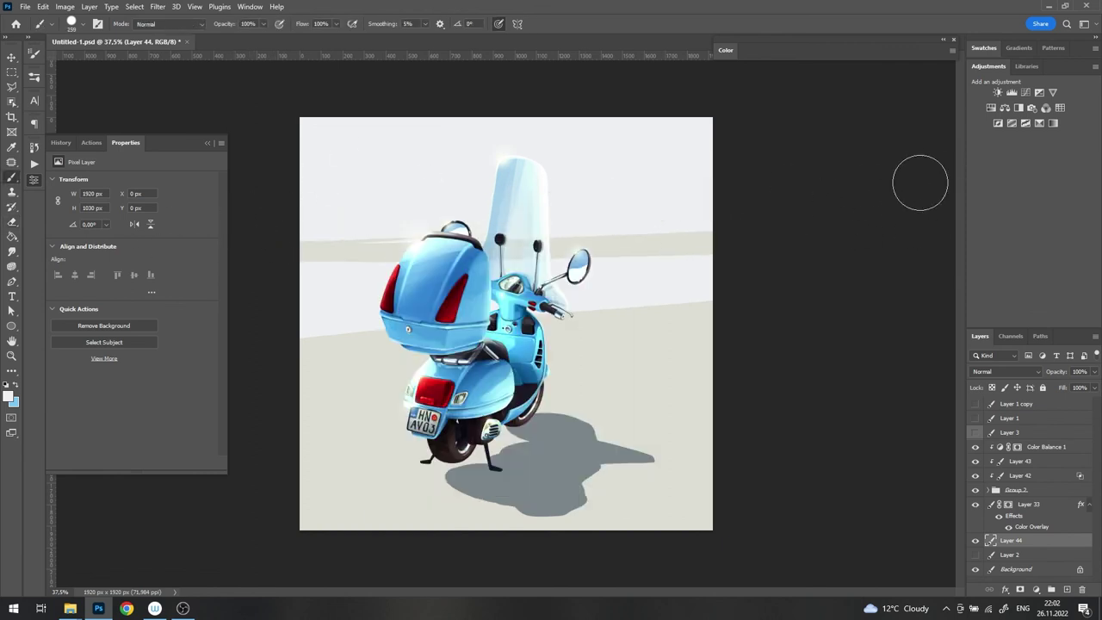
key(b)
key(ctrl+z)
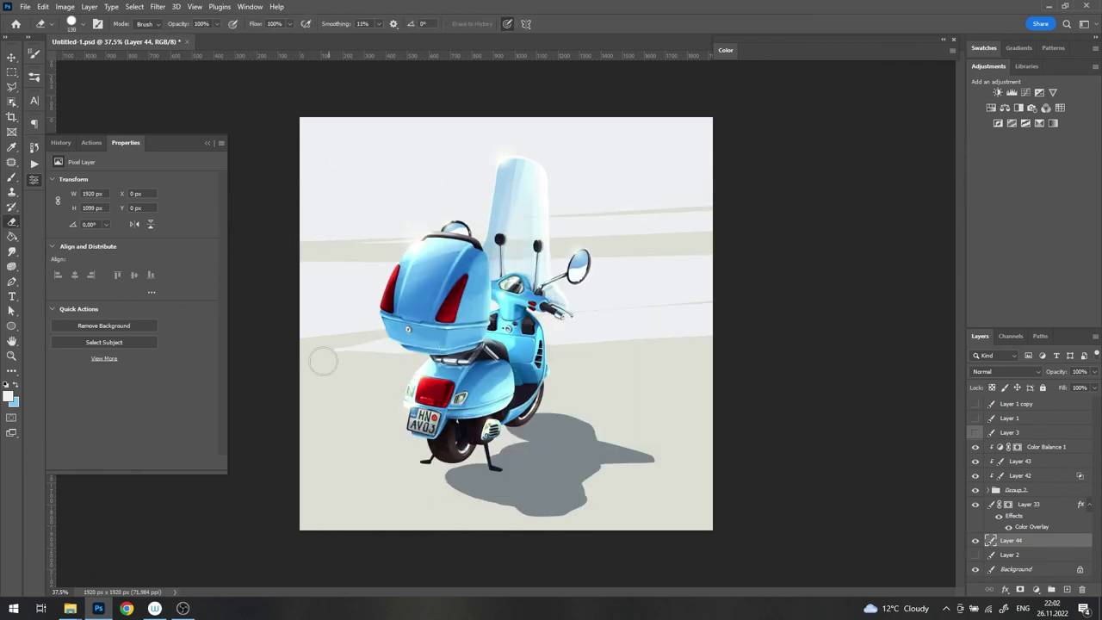
key(e)
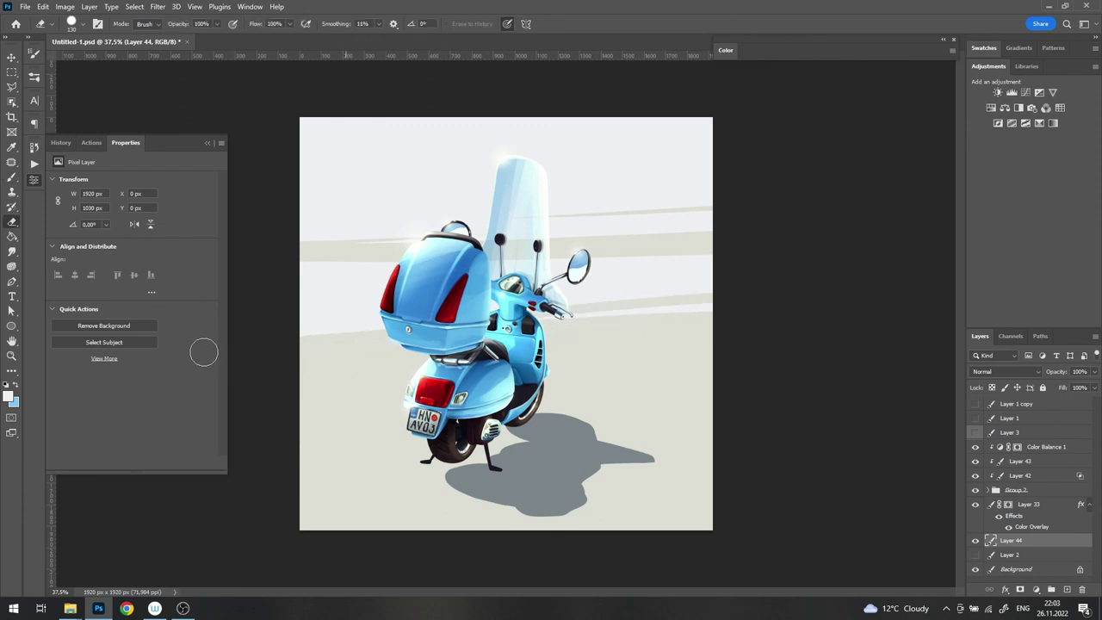
key(ctrl+z)
key(b)
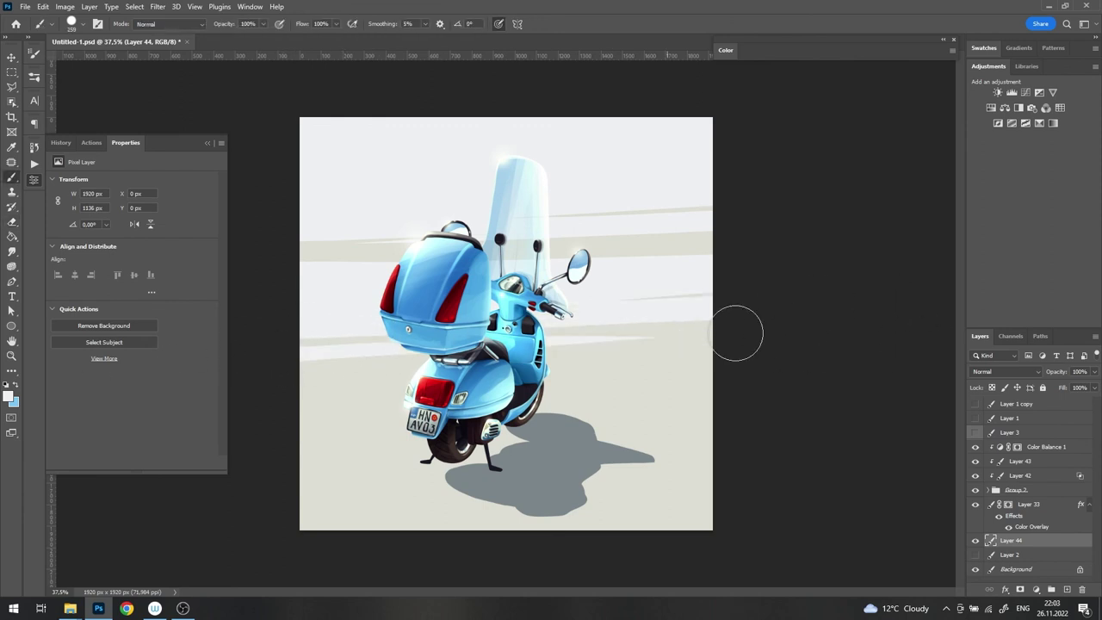
drag(752, 328, 565, 326)
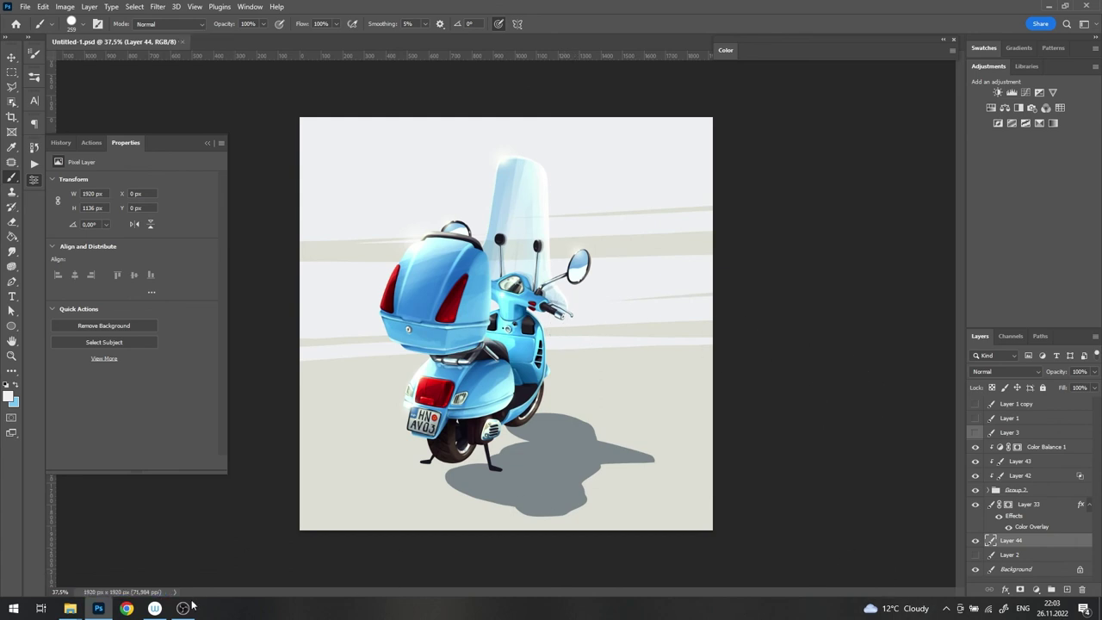
Step: Move Layer 33 through Color Balance 1 about 25 px to the right
key(v)
click(1029, 504)
shift+click(1025, 445)
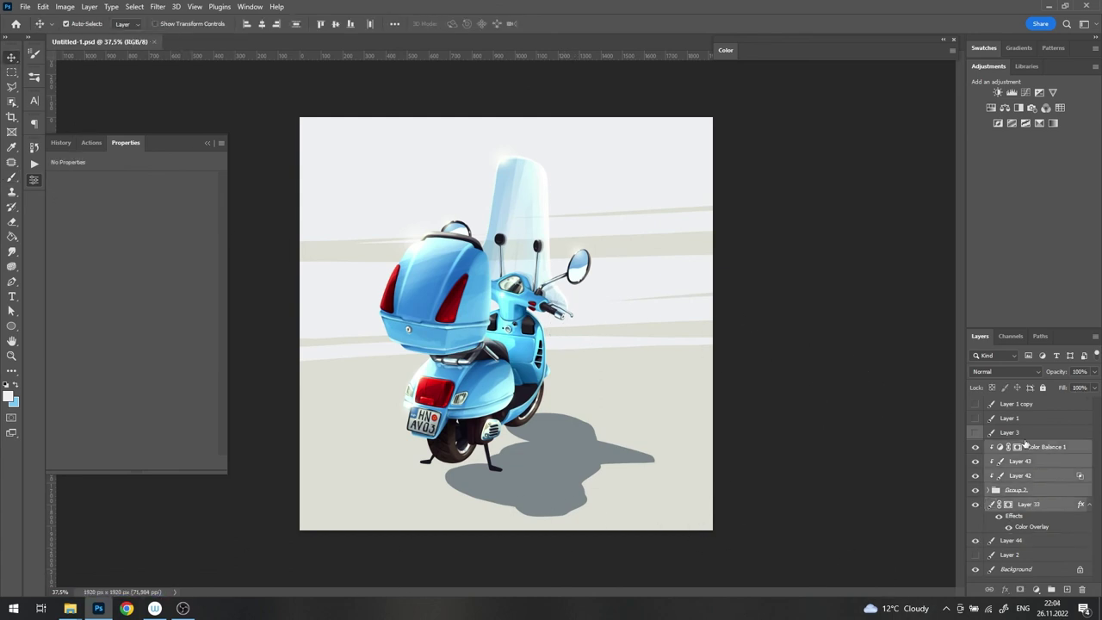
drag(583, 360, 604, 360)
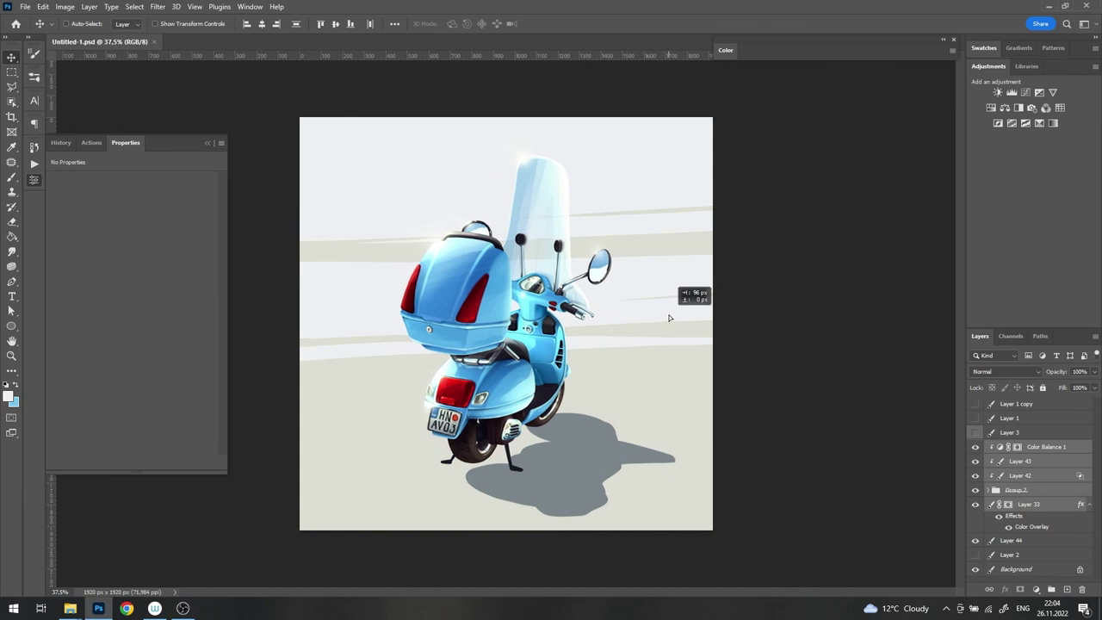
Step: Zoom in on the kickstand and touch up its shadow edge with Brush and Eraser, then fit the view
drag(468, 493, 551, 492)
key(b)
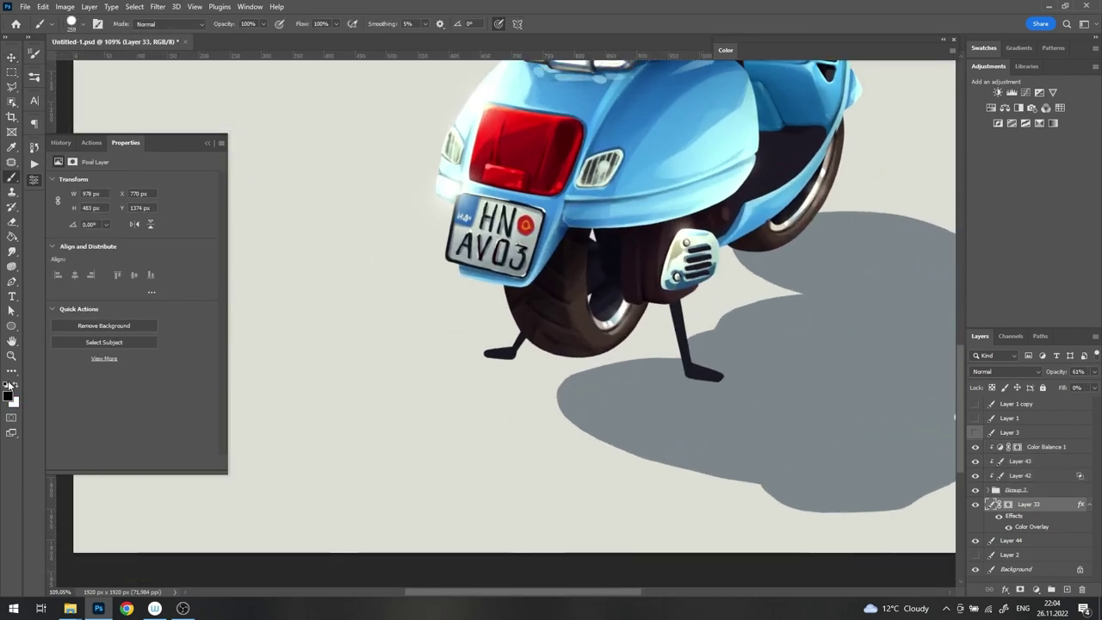
right_click(603, 312)
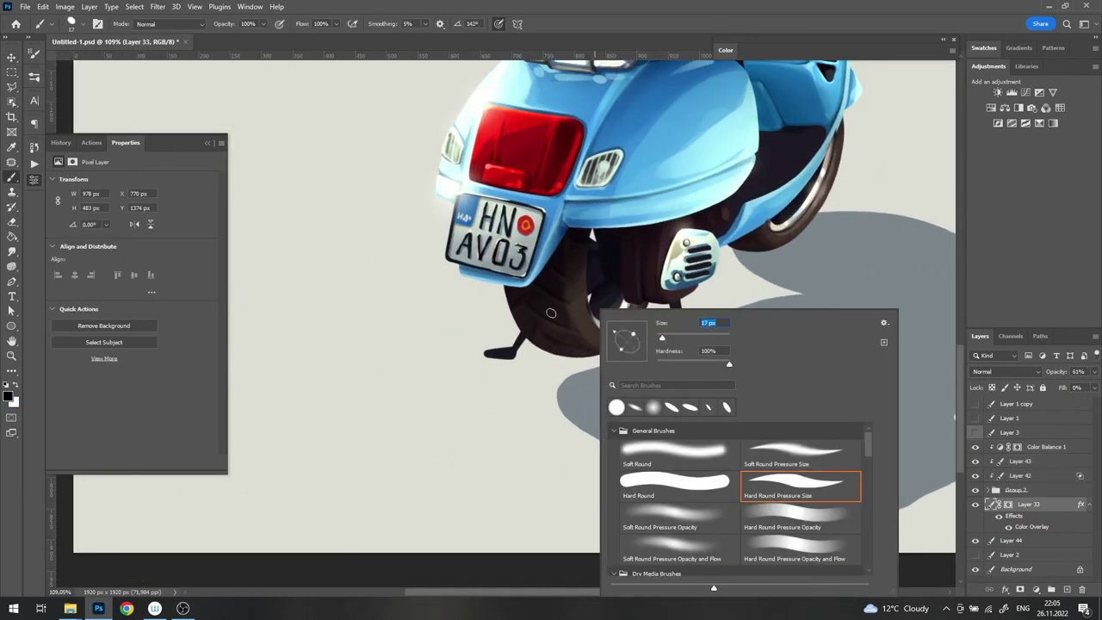
key(Escape)
scroll(491, 359, up, 2)
scroll(490, 359, up, 2)
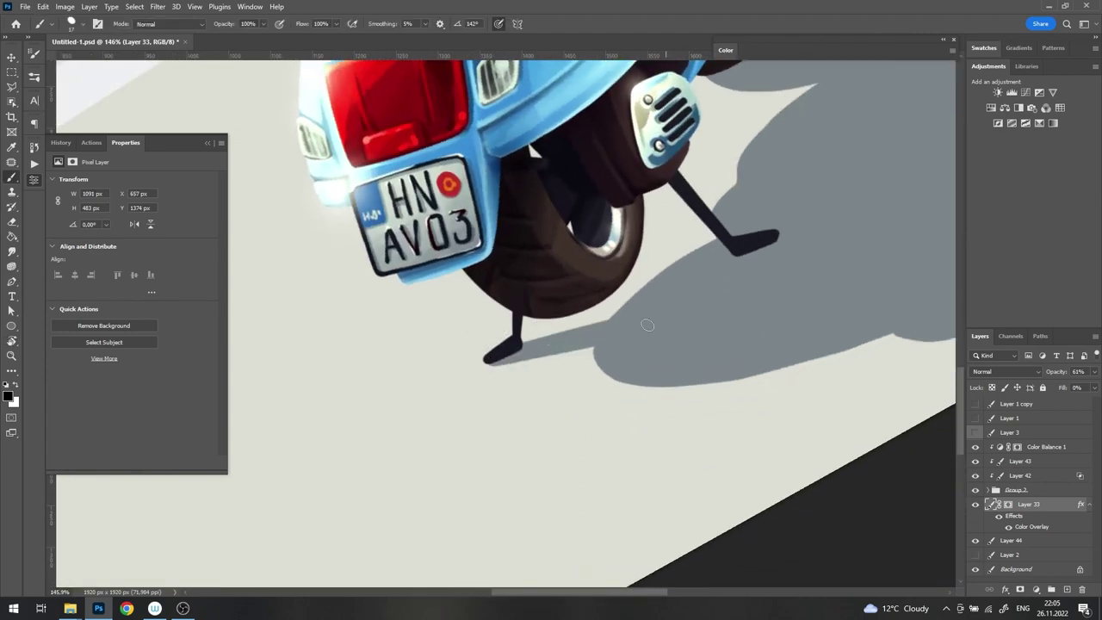
scroll(538, 325, up, 5)
key(e)
right_click(538, 320)
key(Escape)
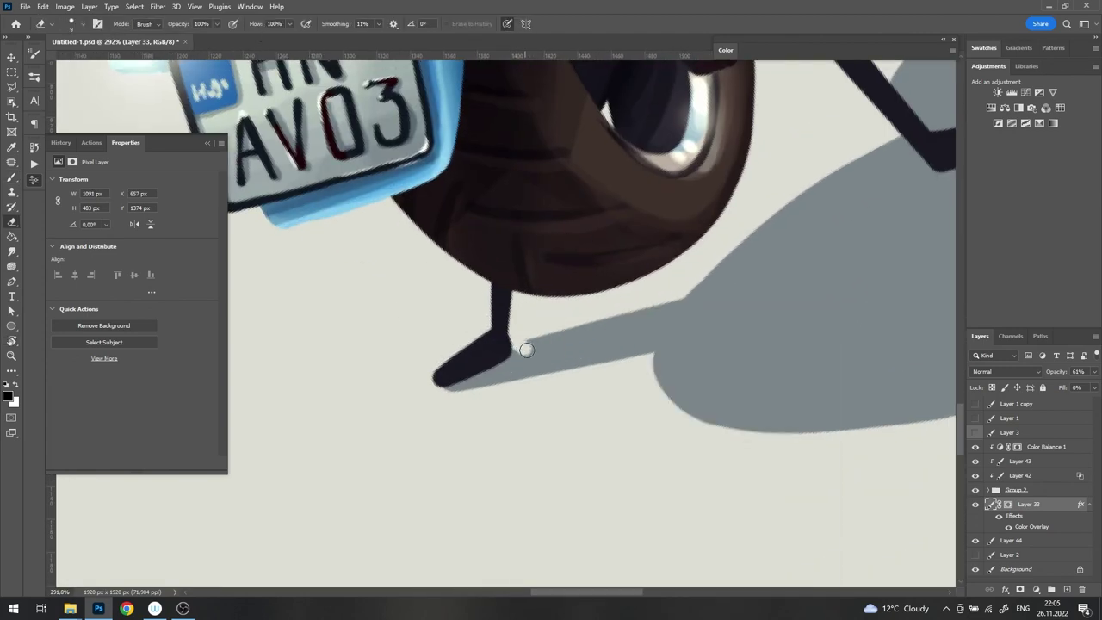
key(b)
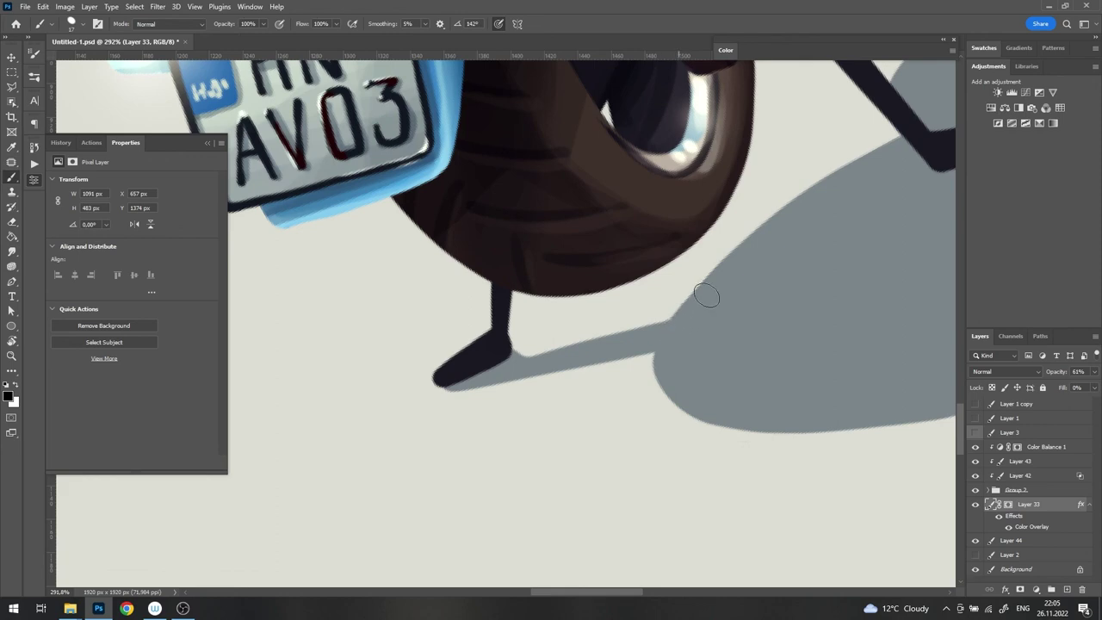
key(ctrl+0)
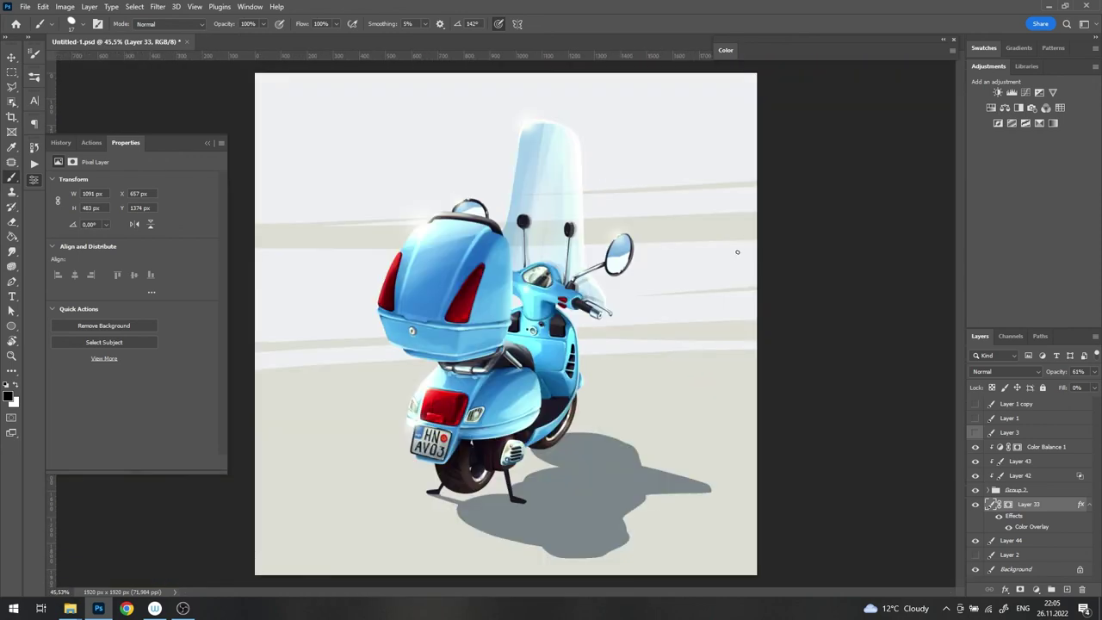
Step: Add Layer 45 above Color Balance 1, fill it with light beige, and set Fill to 0%
click(1047, 447)
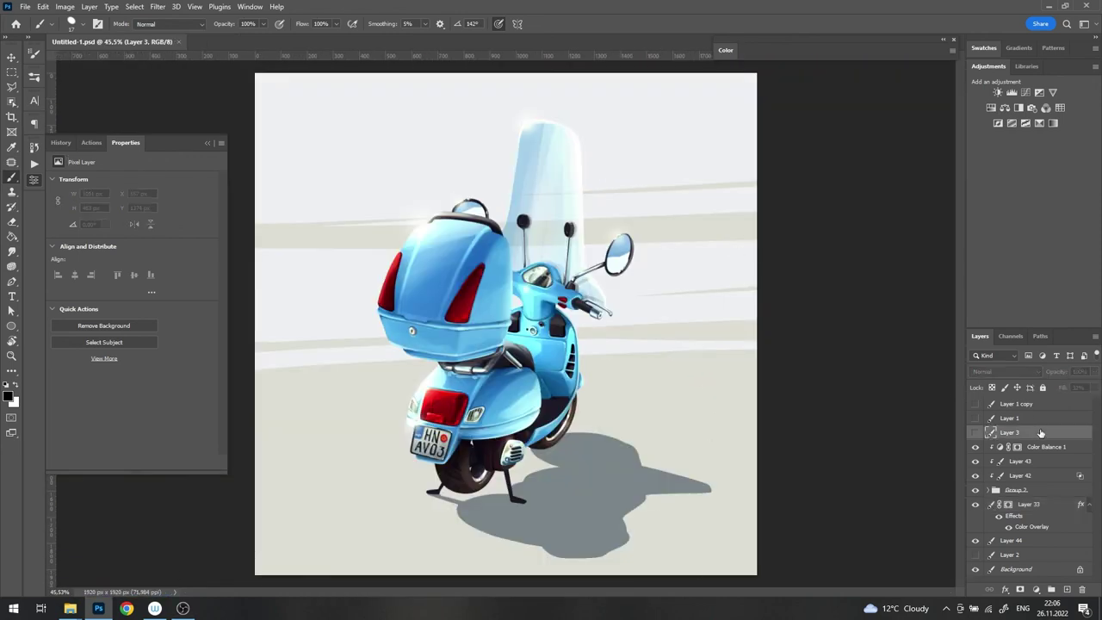
key(ctrl+shift+alt+n)
key(g)
click(9, 395)
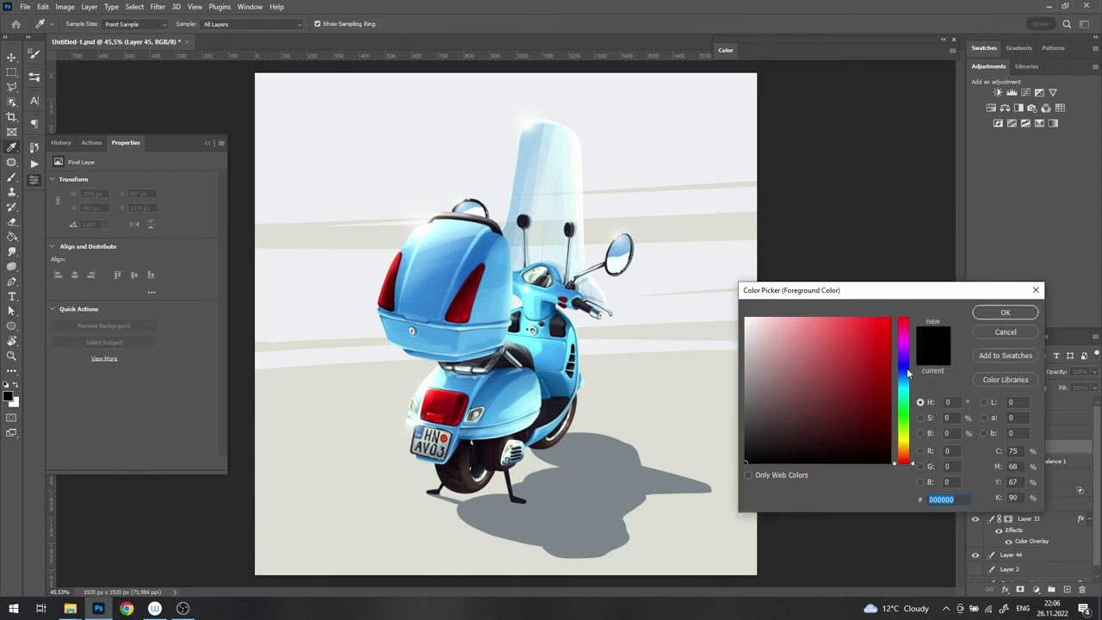
click(906, 465)
click(1005, 313)
click(516, 345)
click(1094, 387)
drag(1090, 402, 1040, 402)
Step: Give Layer 45 a Color Overlay in Exclusion mode at reduced opacity with a blue colour
double_click(1058, 448)
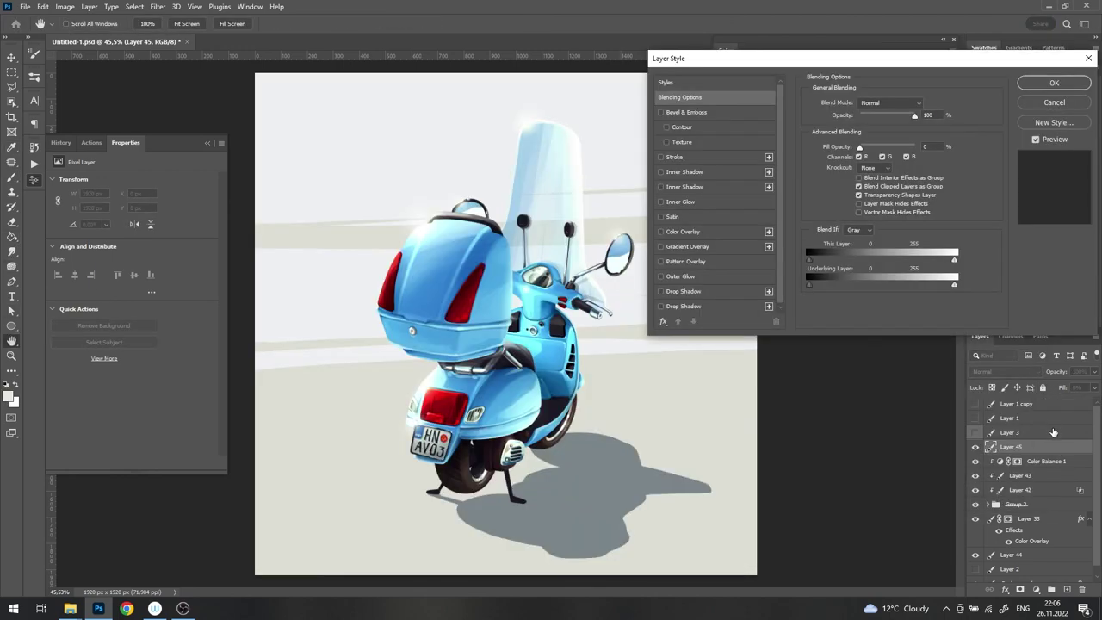
click(683, 232)
click(881, 104)
click(887, 324)
drag(904, 119, 861, 119)
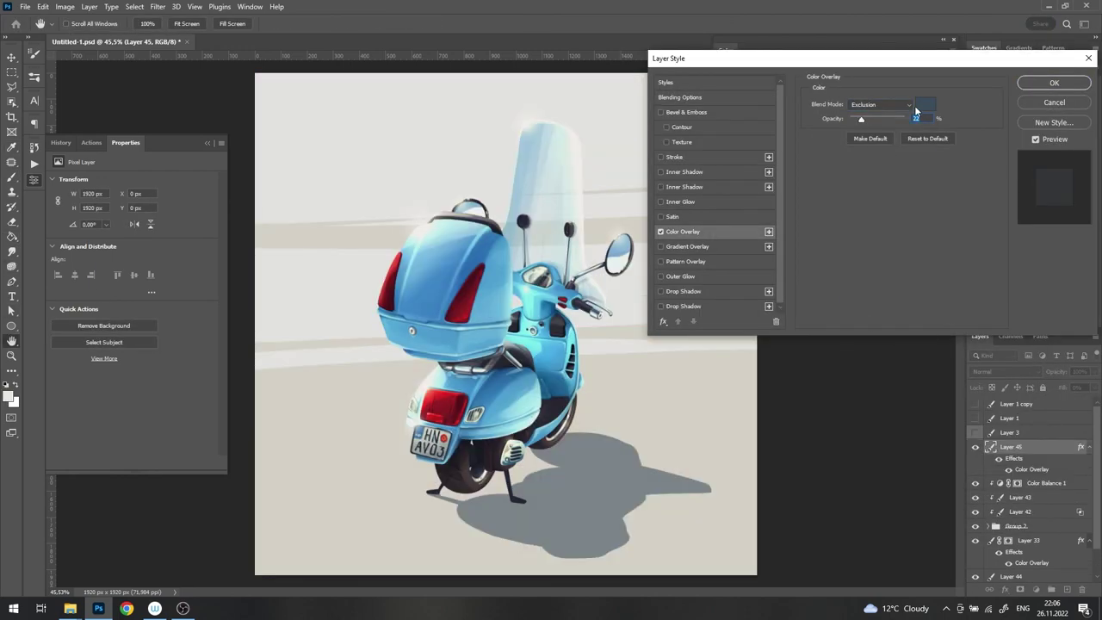
click(925, 104)
click(853, 351)
mouse_move(911, 385)
mouse_down()
mouse_move(912, 364)
mouse_move(906, 383)
mouse_up()
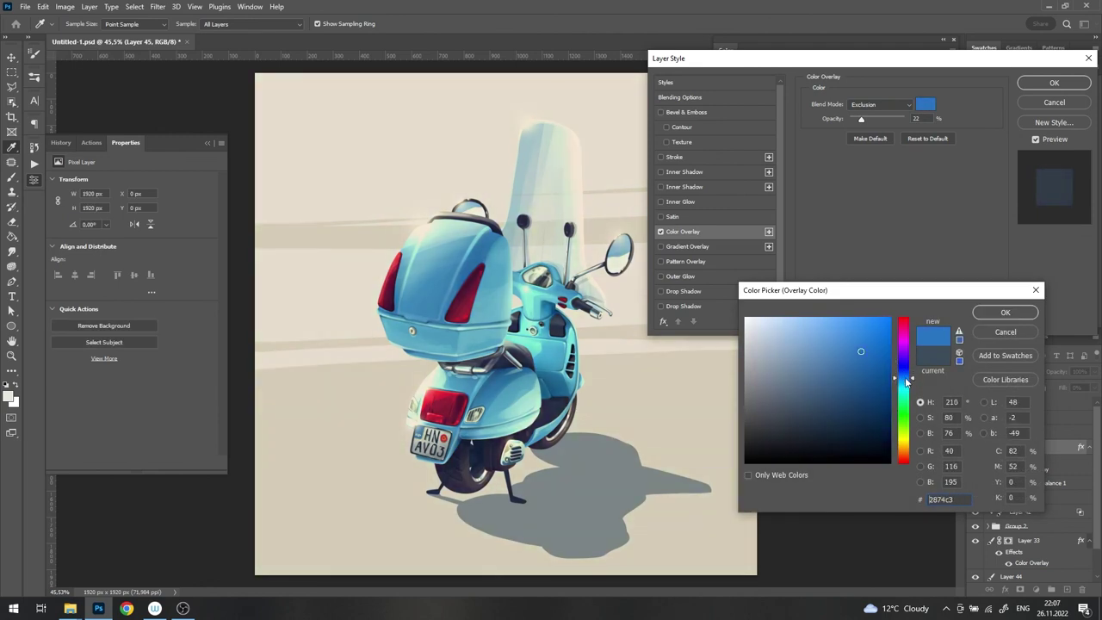
click(1006, 313)
click(1037, 140)
click(1037, 140)
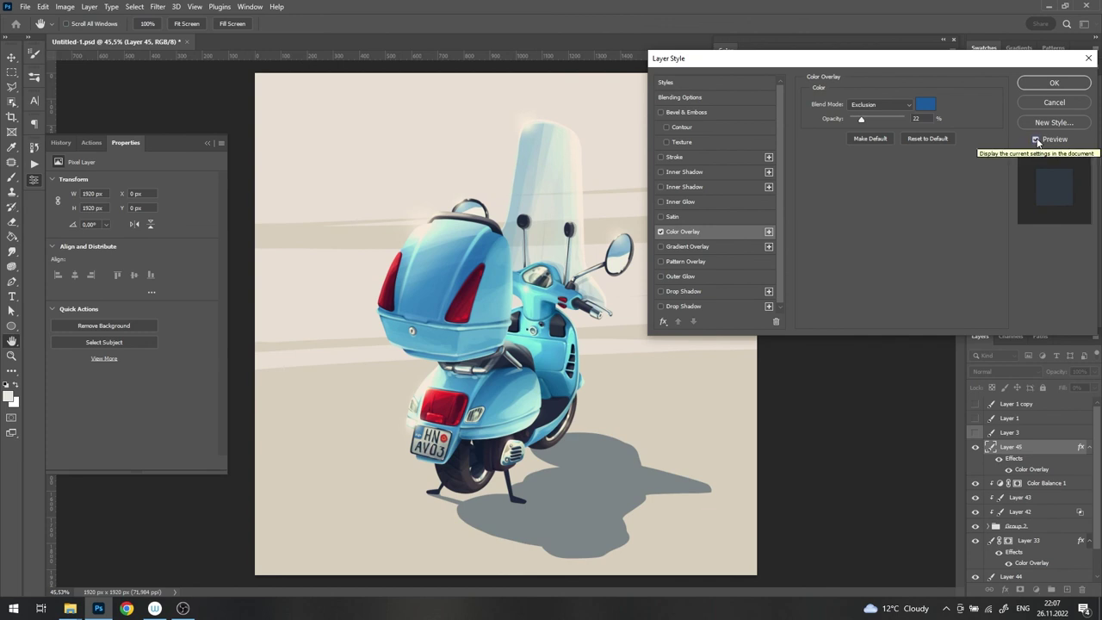
Step: Change the overlay colour to deeper blue #1756c0 and apply the effect at 17% opacity
click(926, 105)
click(880, 354)
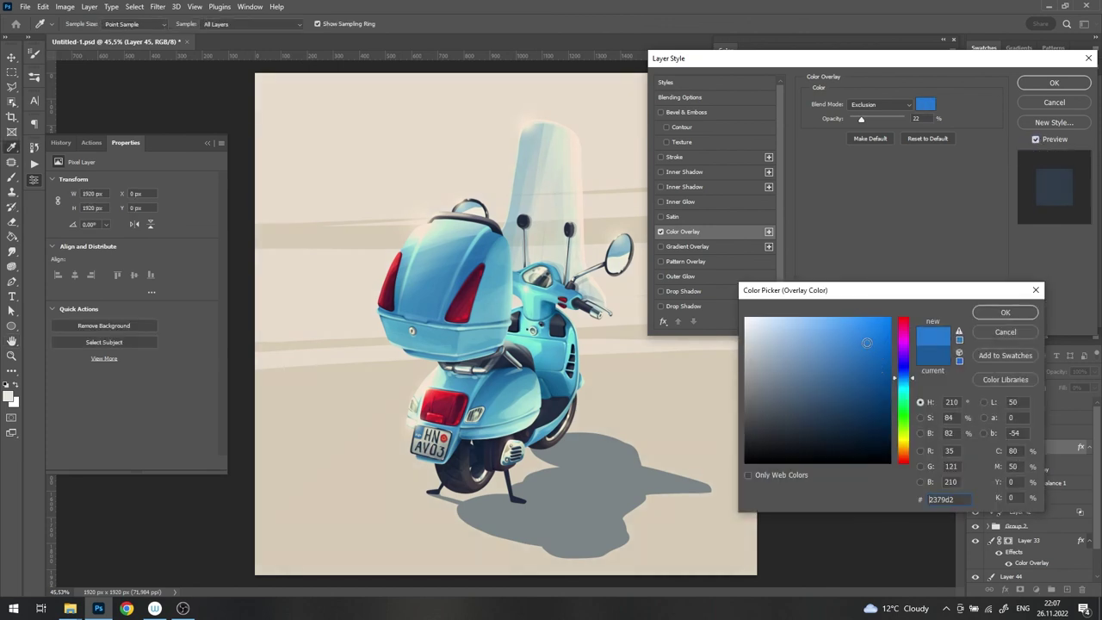
drag(868, 343, 873, 353)
drag(914, 384, 915, 379)
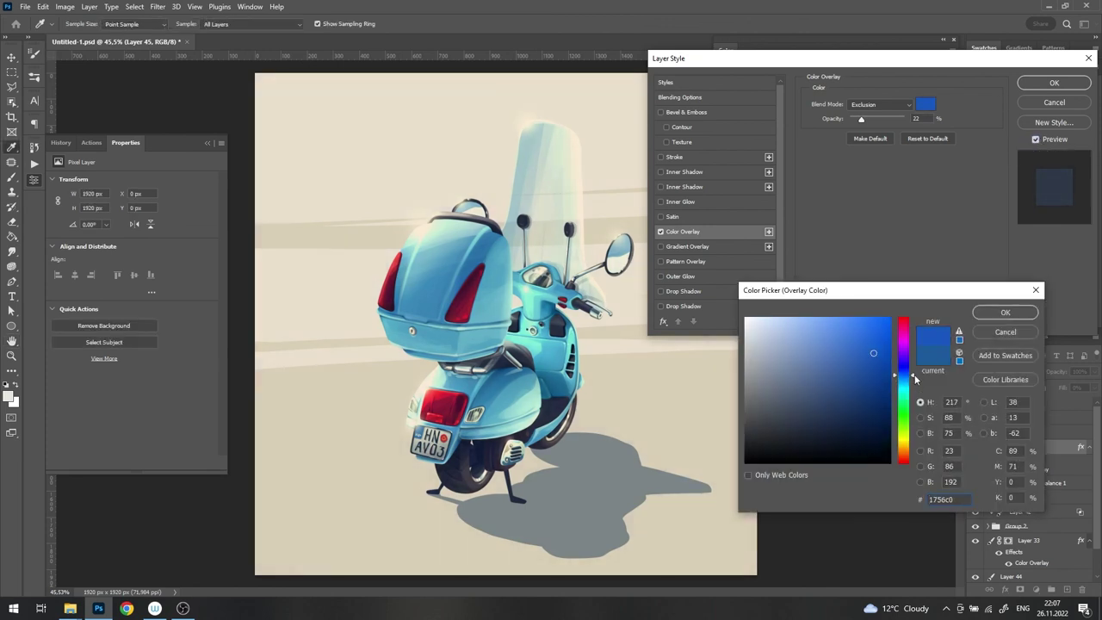
click(1006, 312)
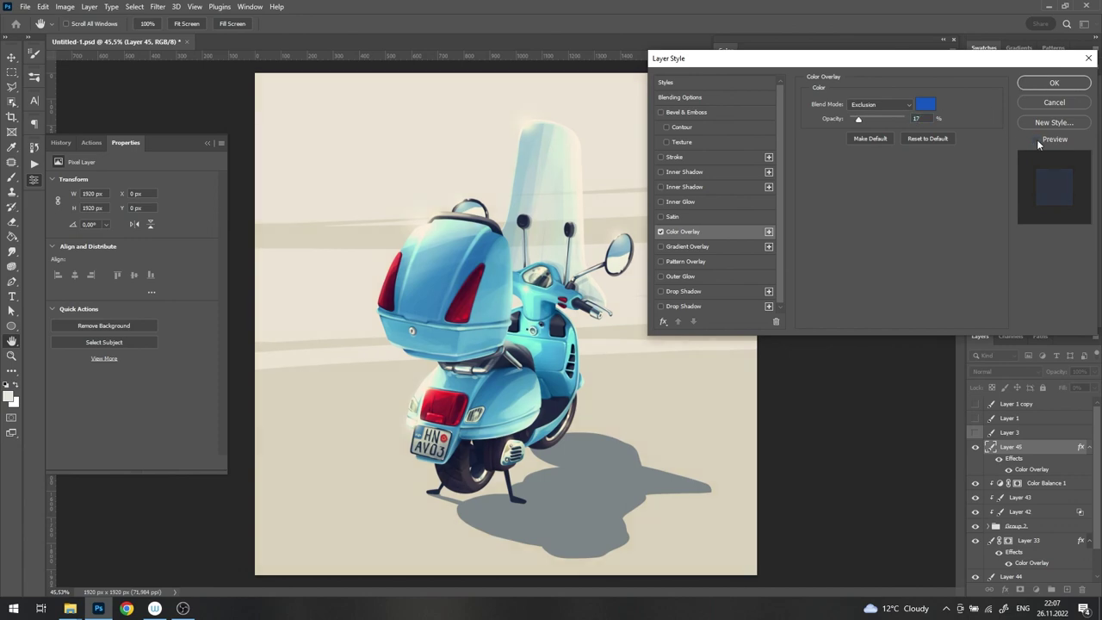
click(1052, 84)
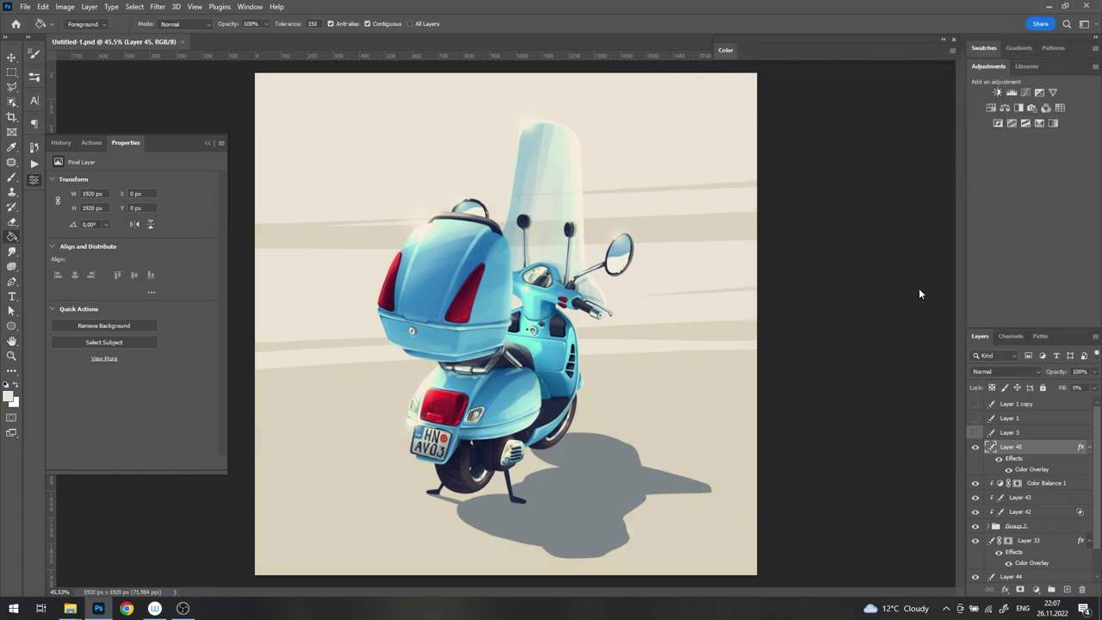
click(177, 611)
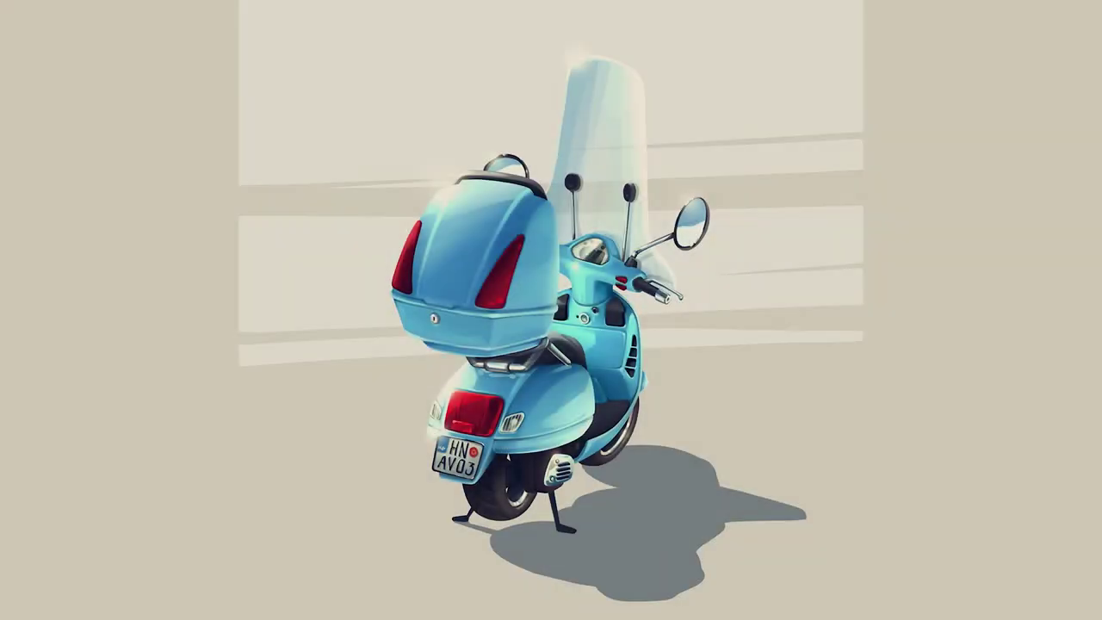